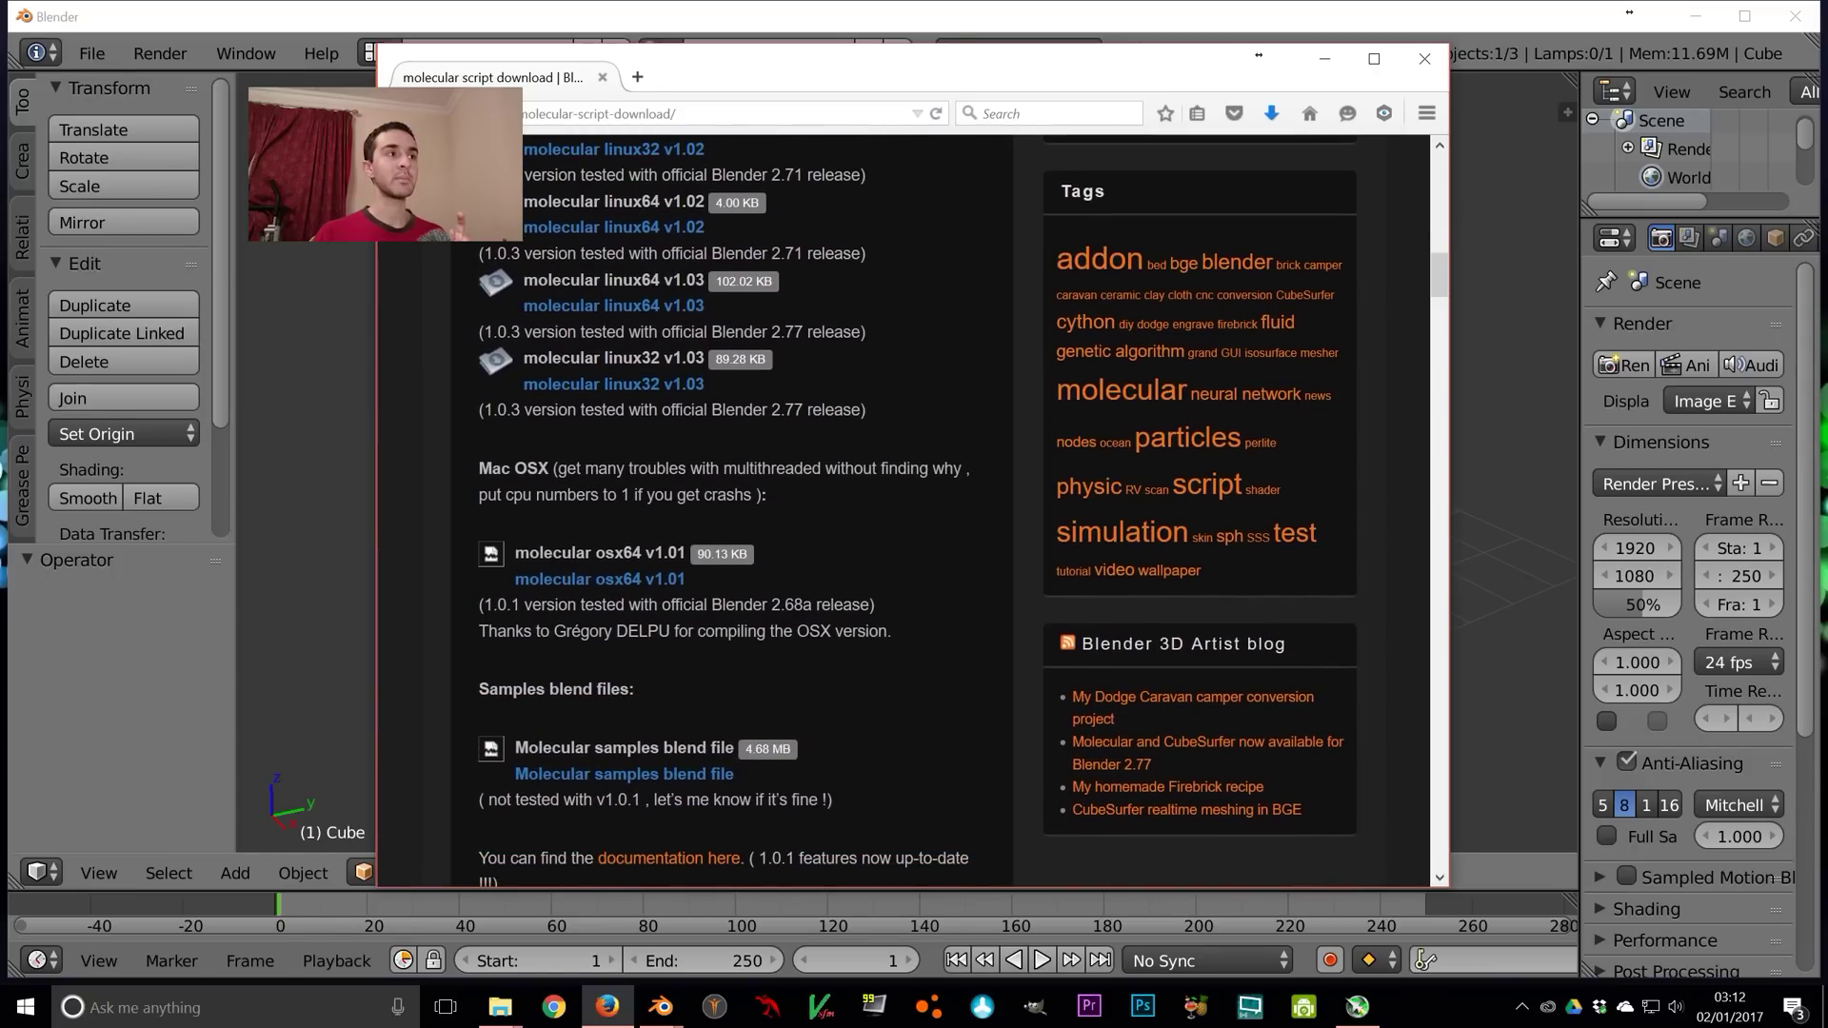
Review the Mac OSX multithreading note and check the browser's downloads for the molecular add-on archive
left_click_drag(690, 469, 920, 469)
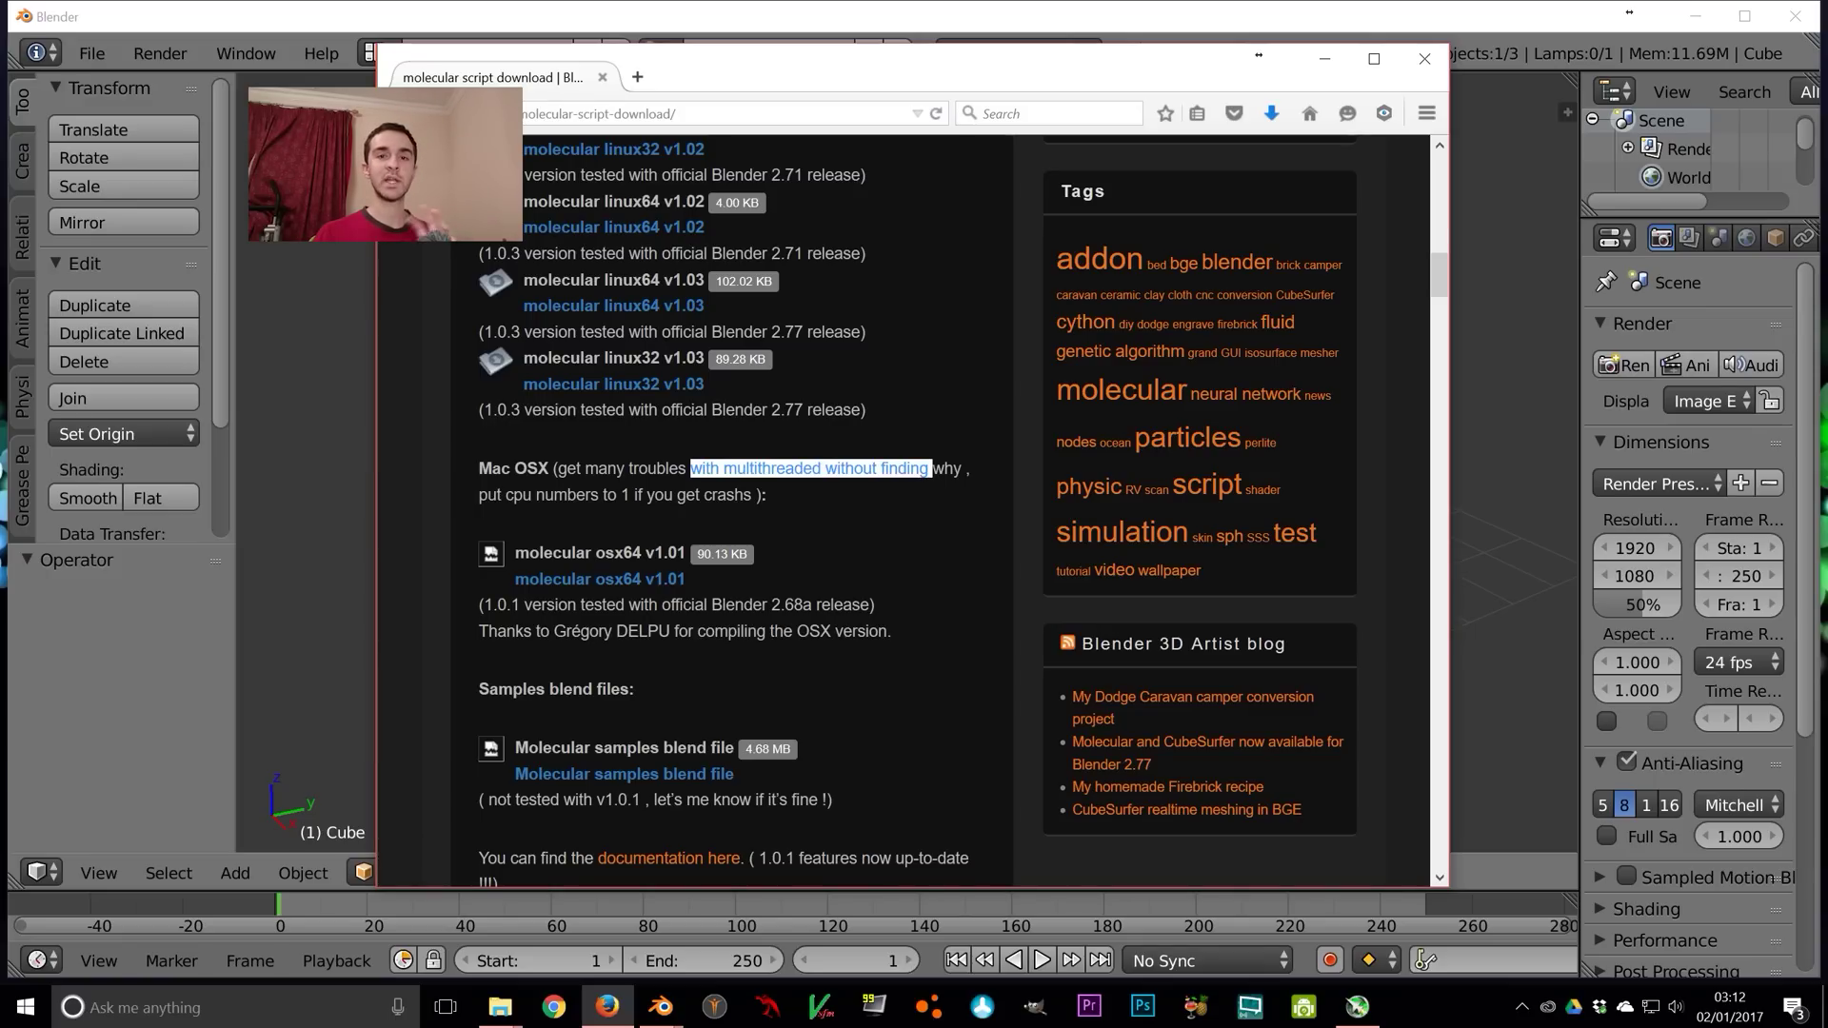
left_click(888, 493)
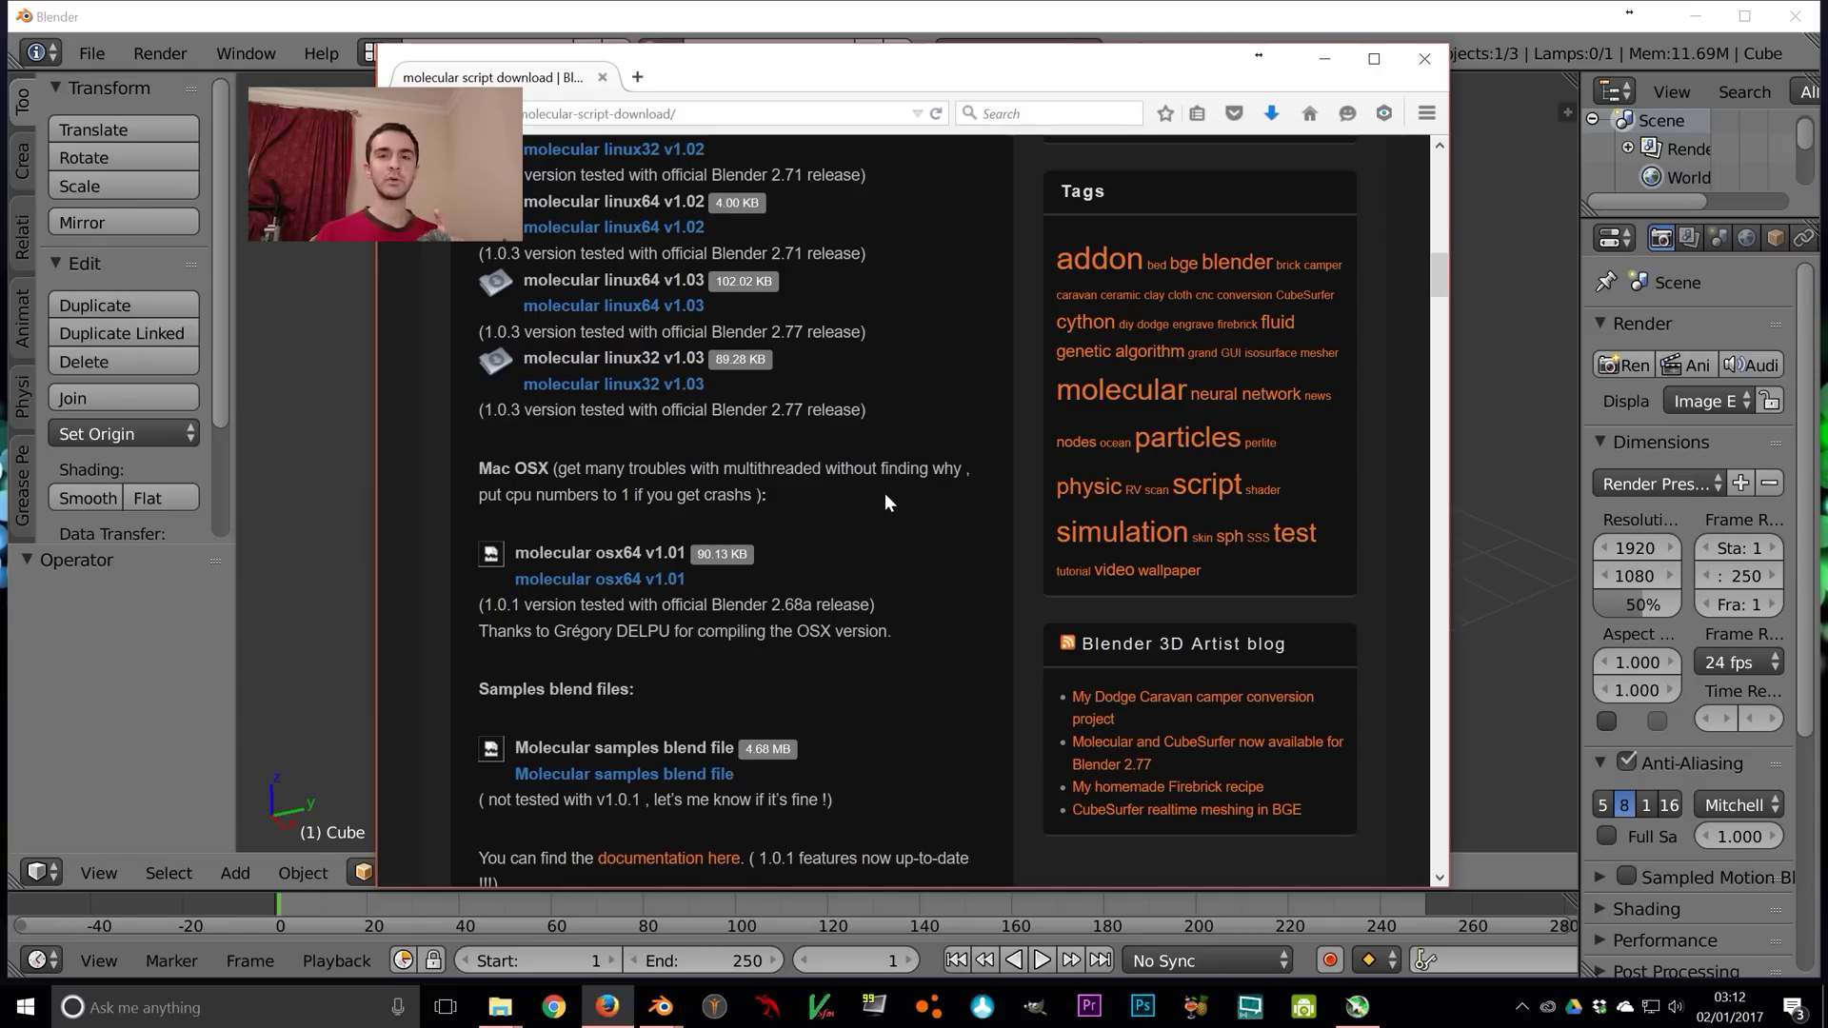
left_click(1270, 114)
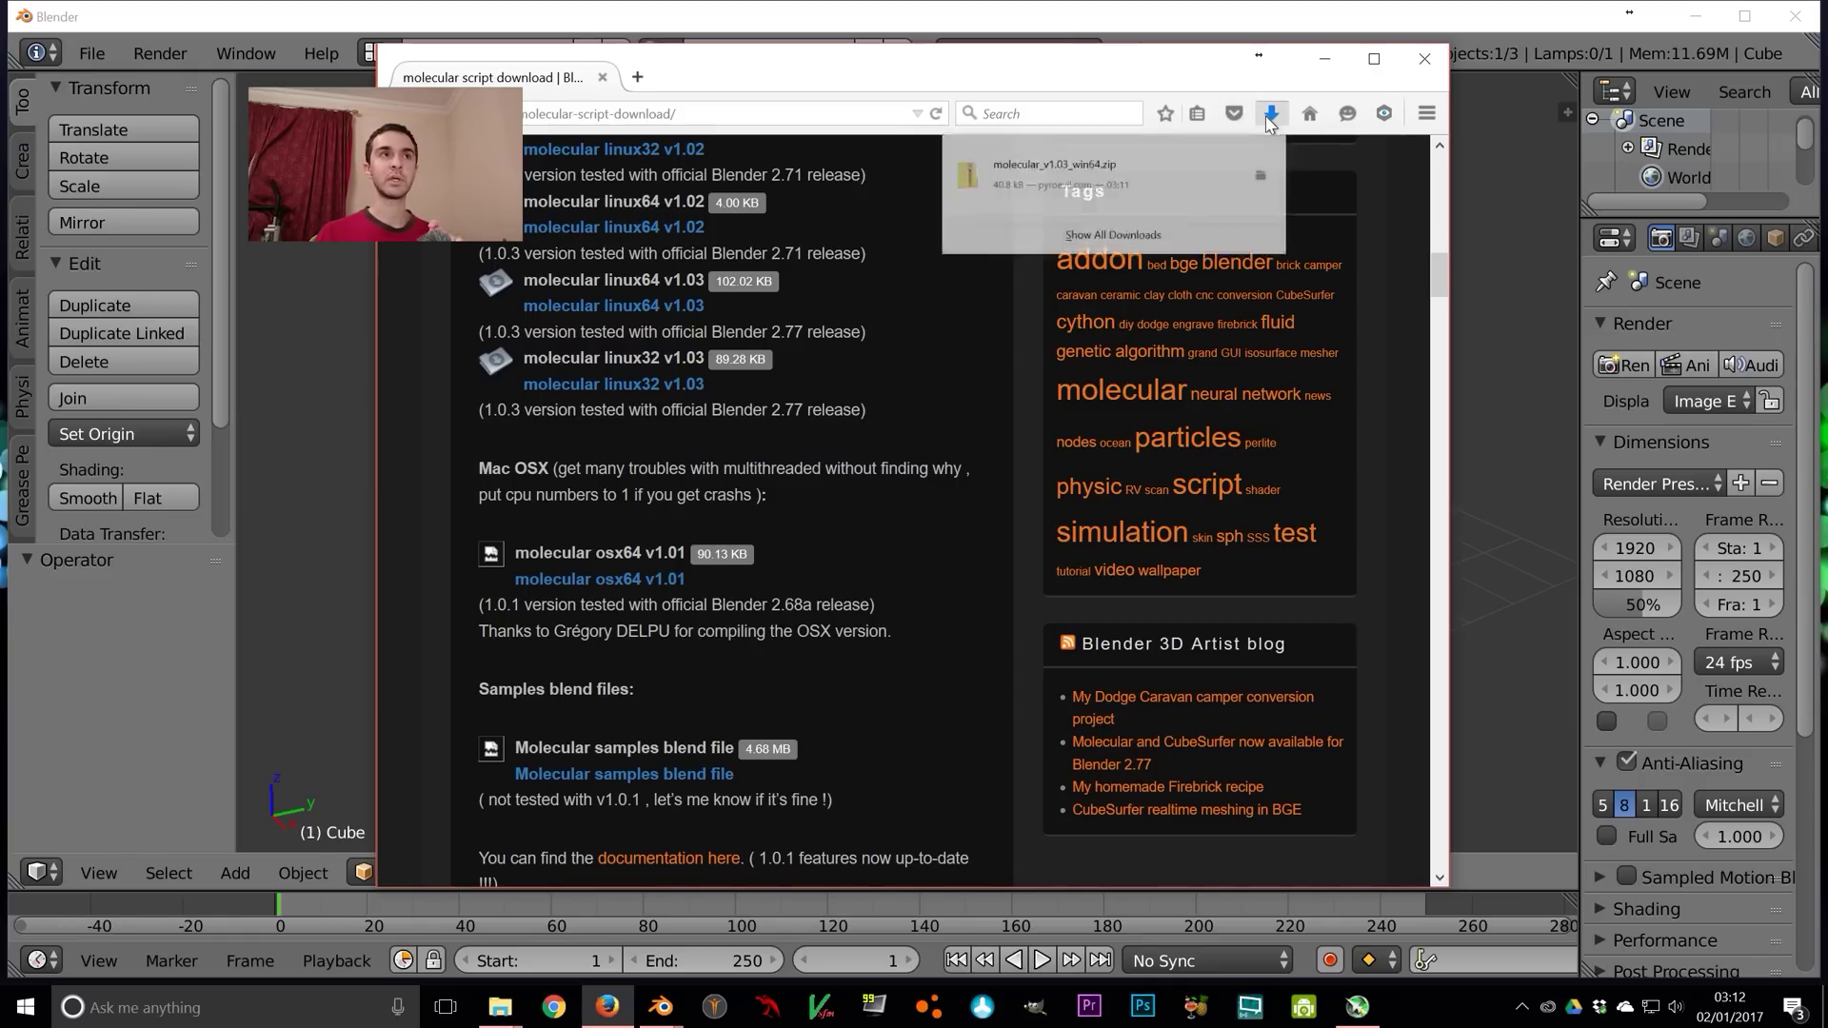
left_click(989, 352)
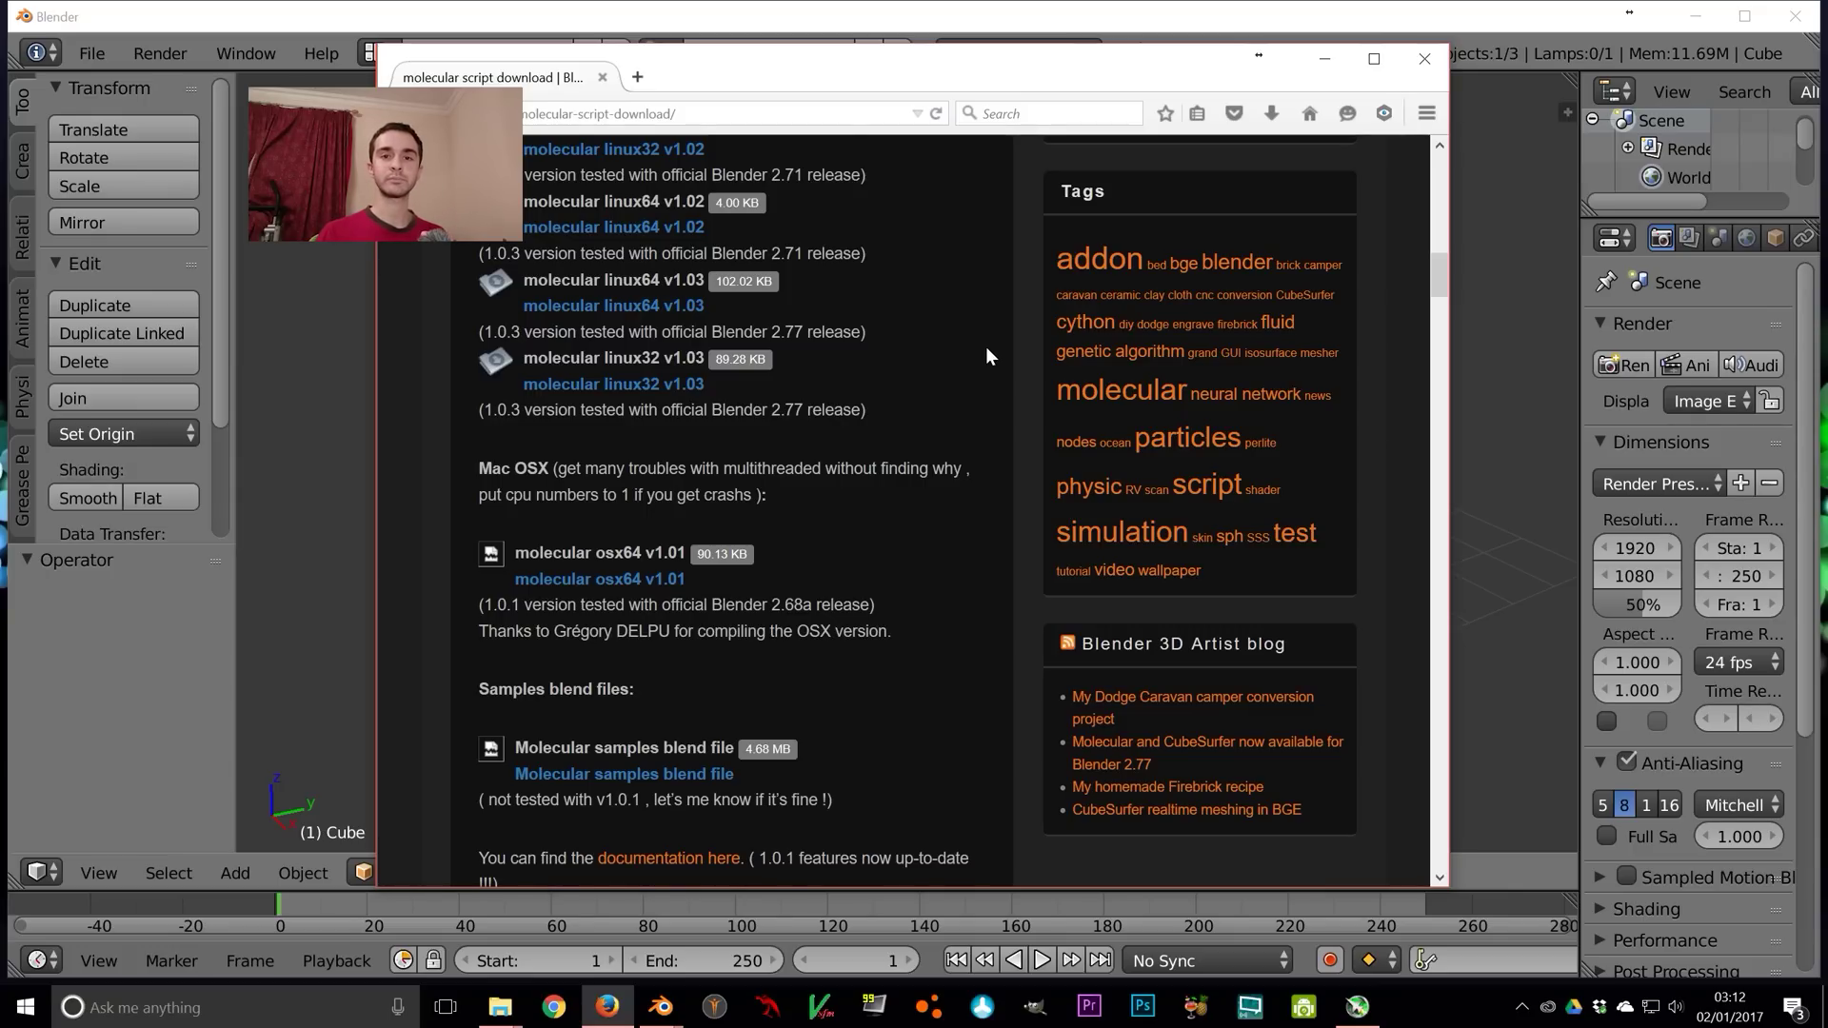
Switch to Blender and install the add-on from molecular_v1.03_win64.zip in the Downloads folder
key("alt+Tab")
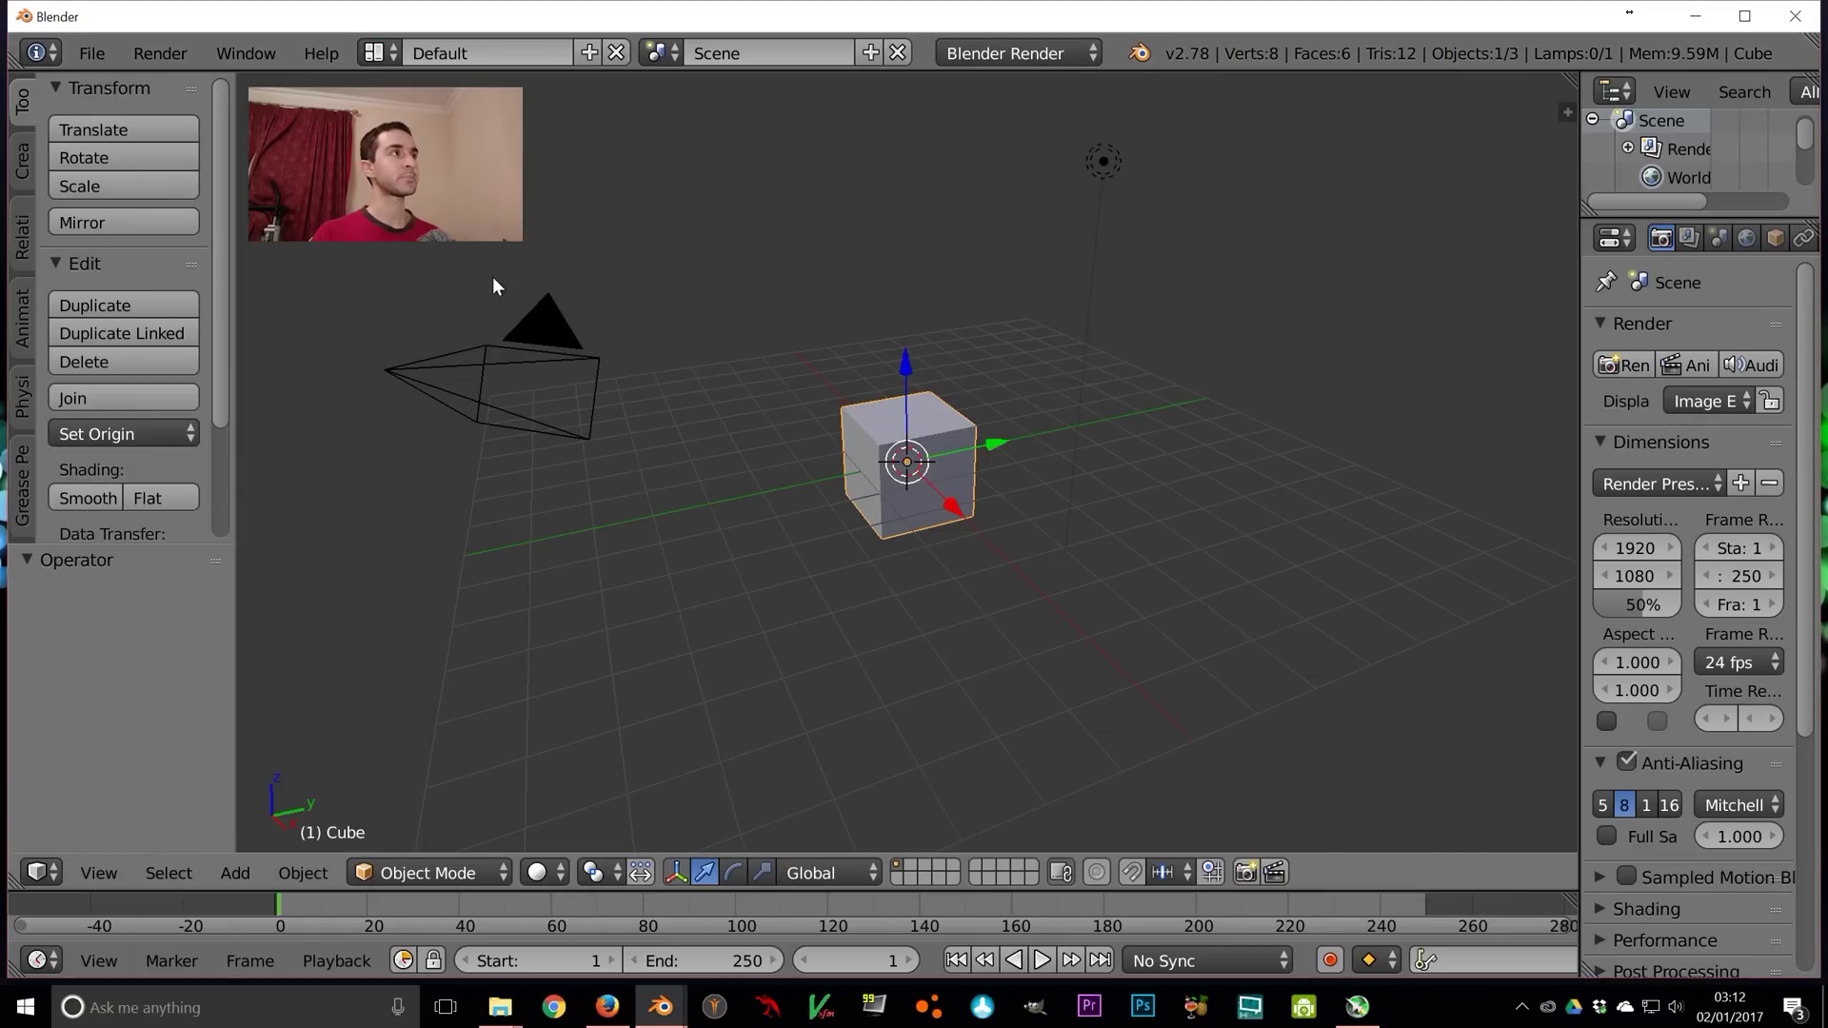
left_click(104, 57)
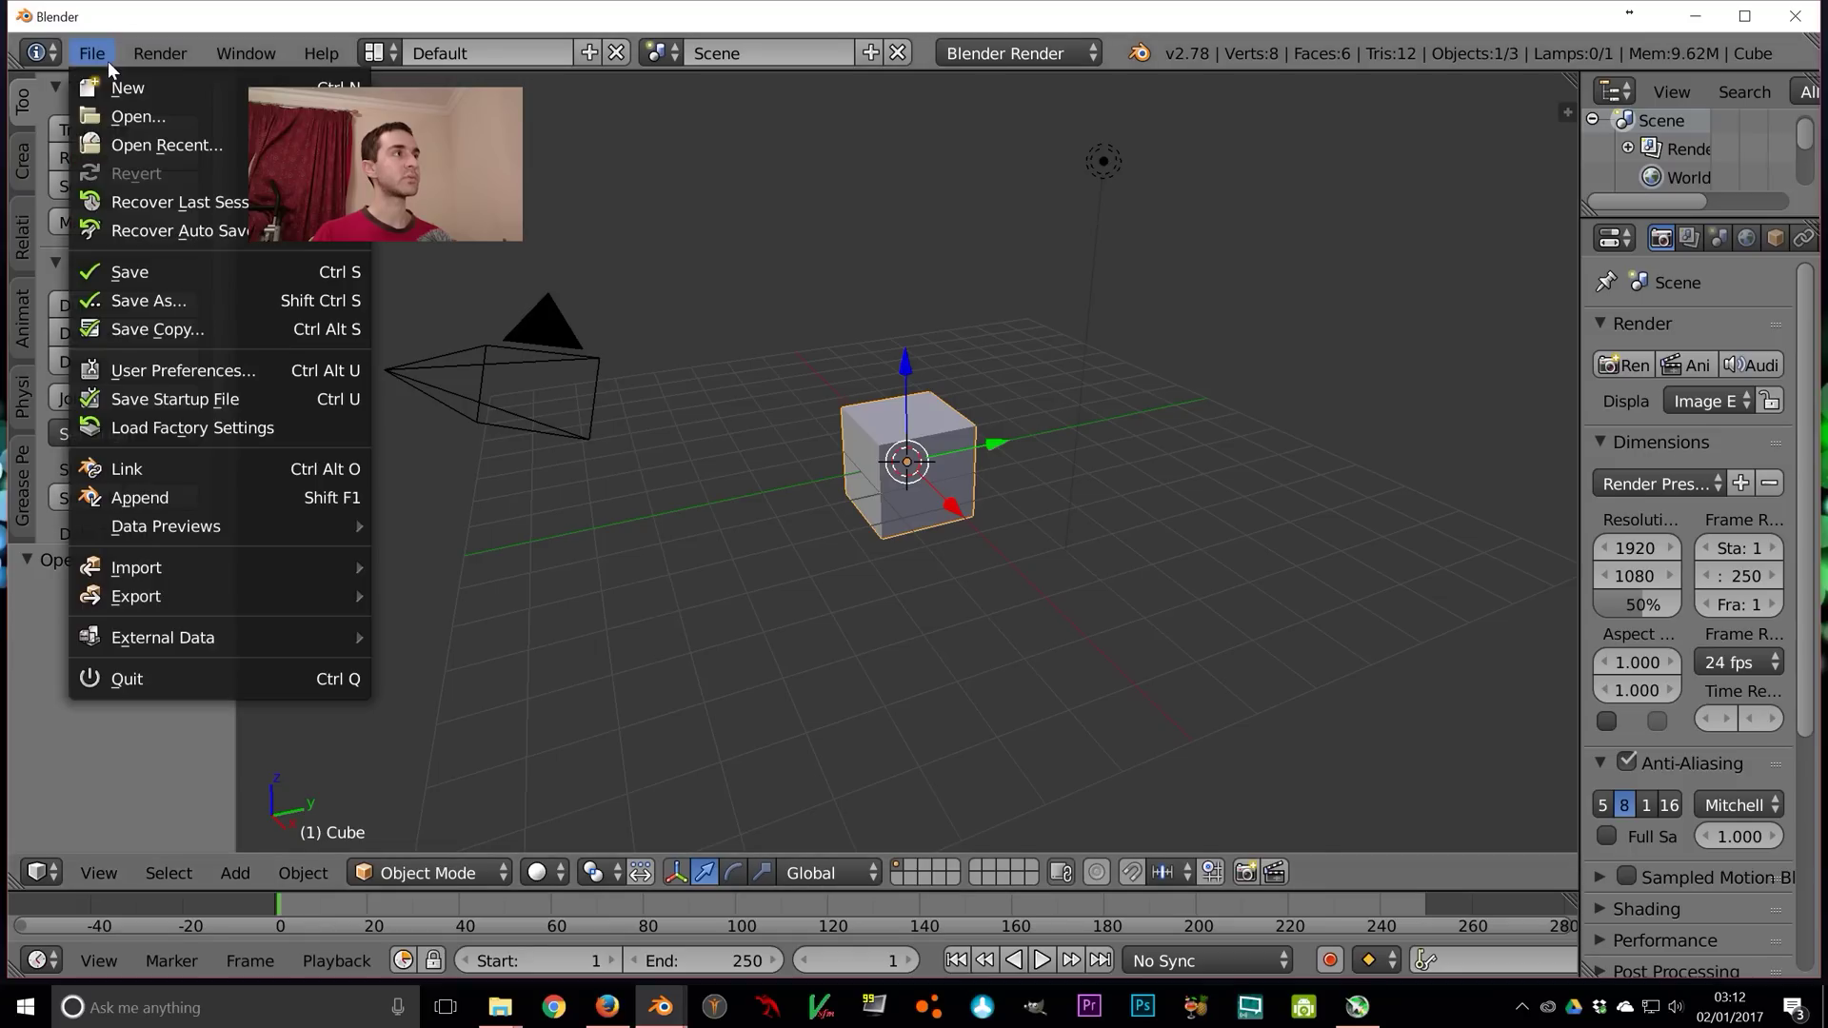
left_click(214, 371)
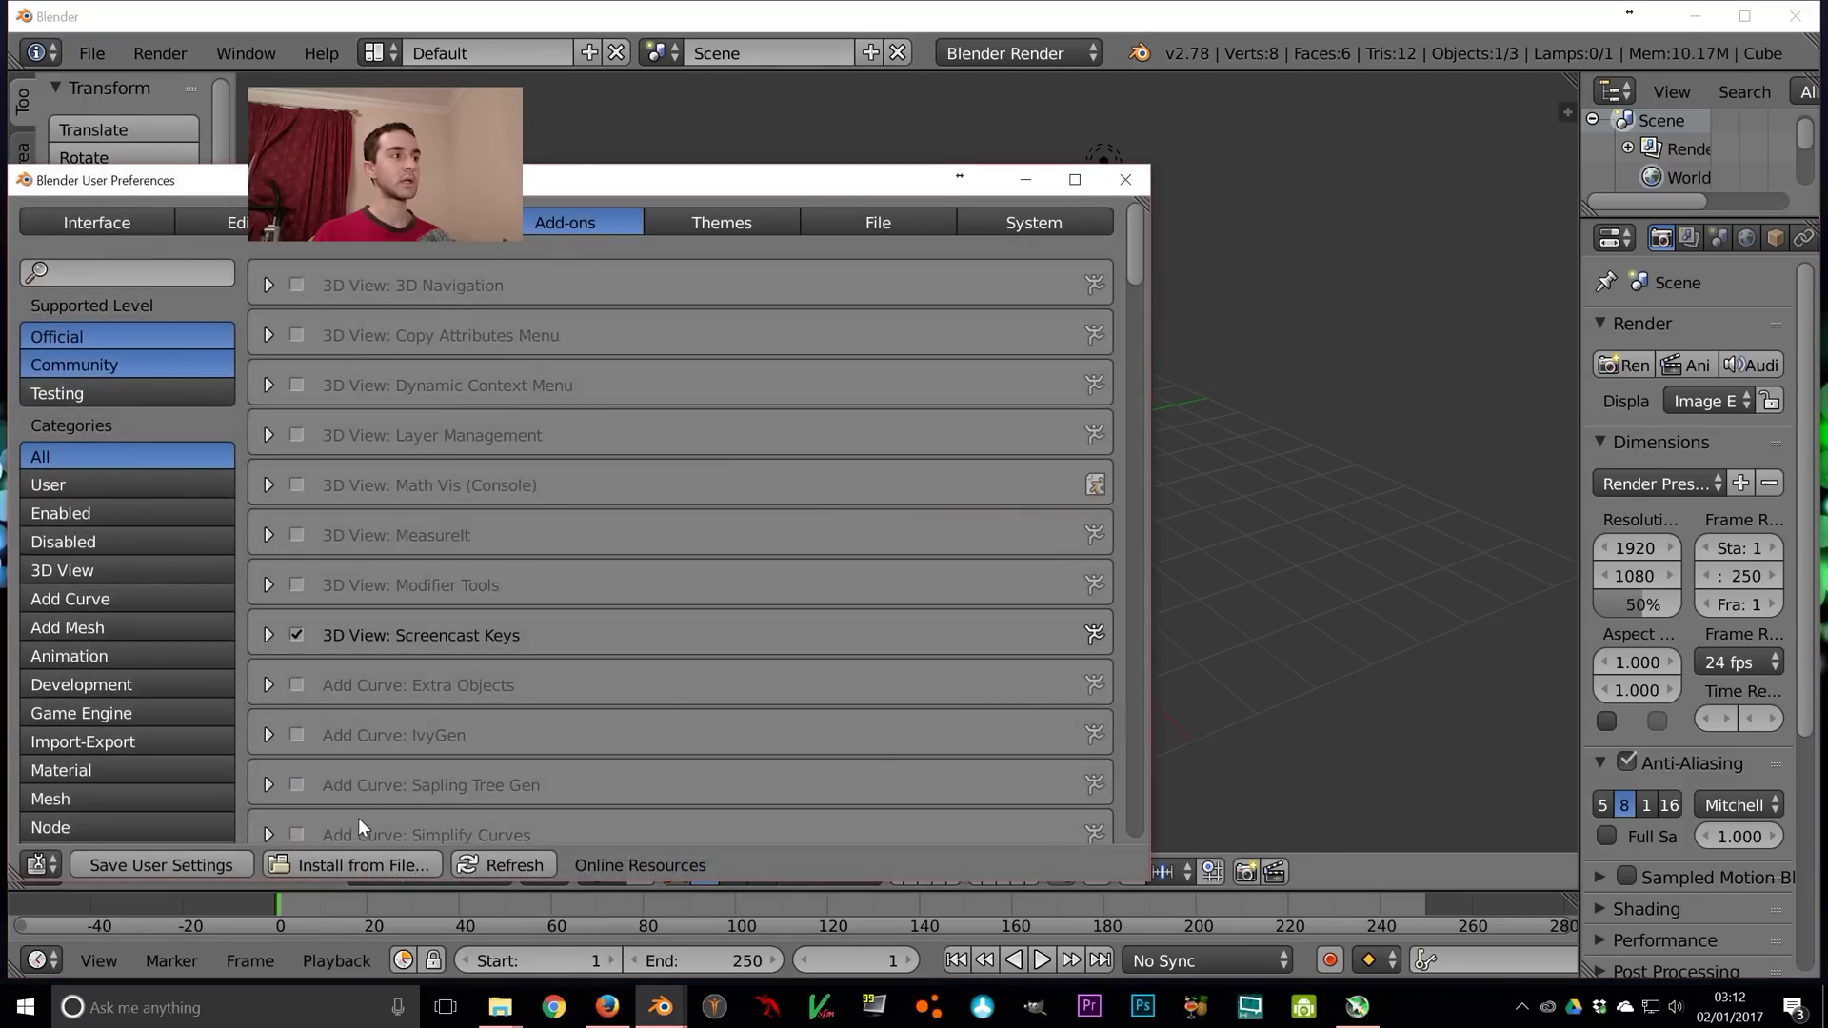
left_click(357, 860)
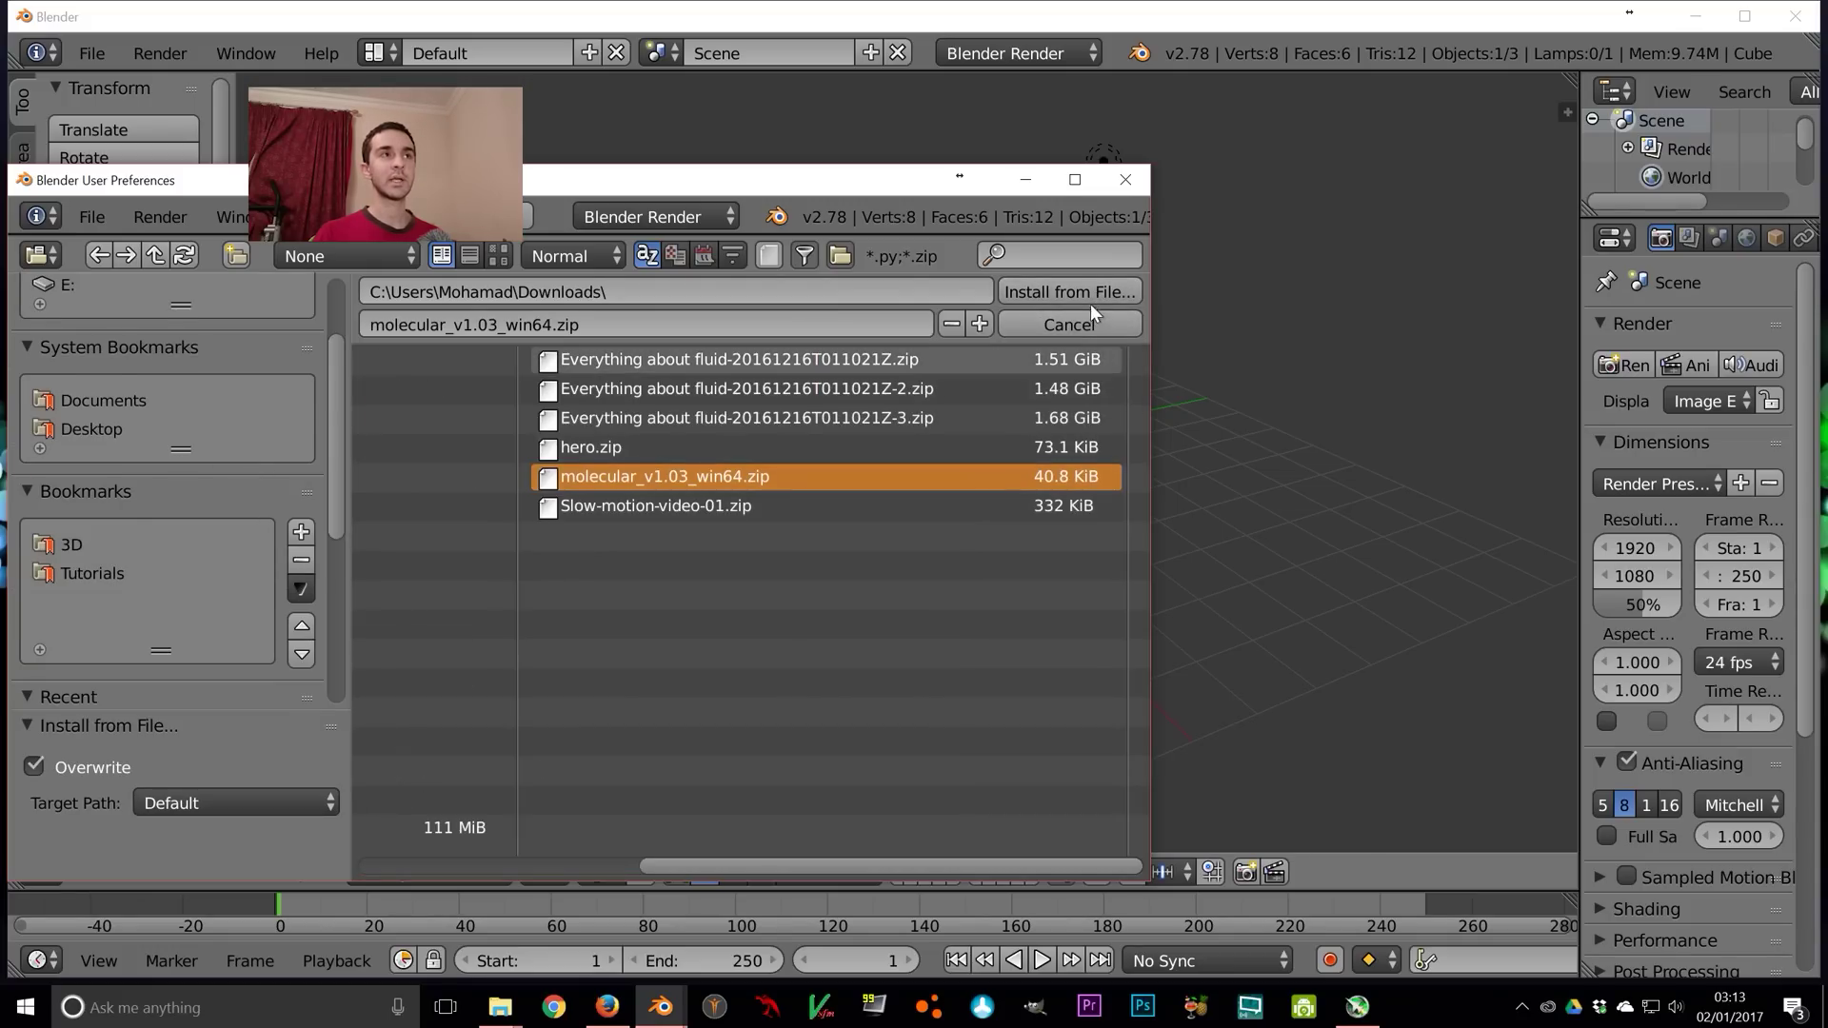
left_click(1088, 294)
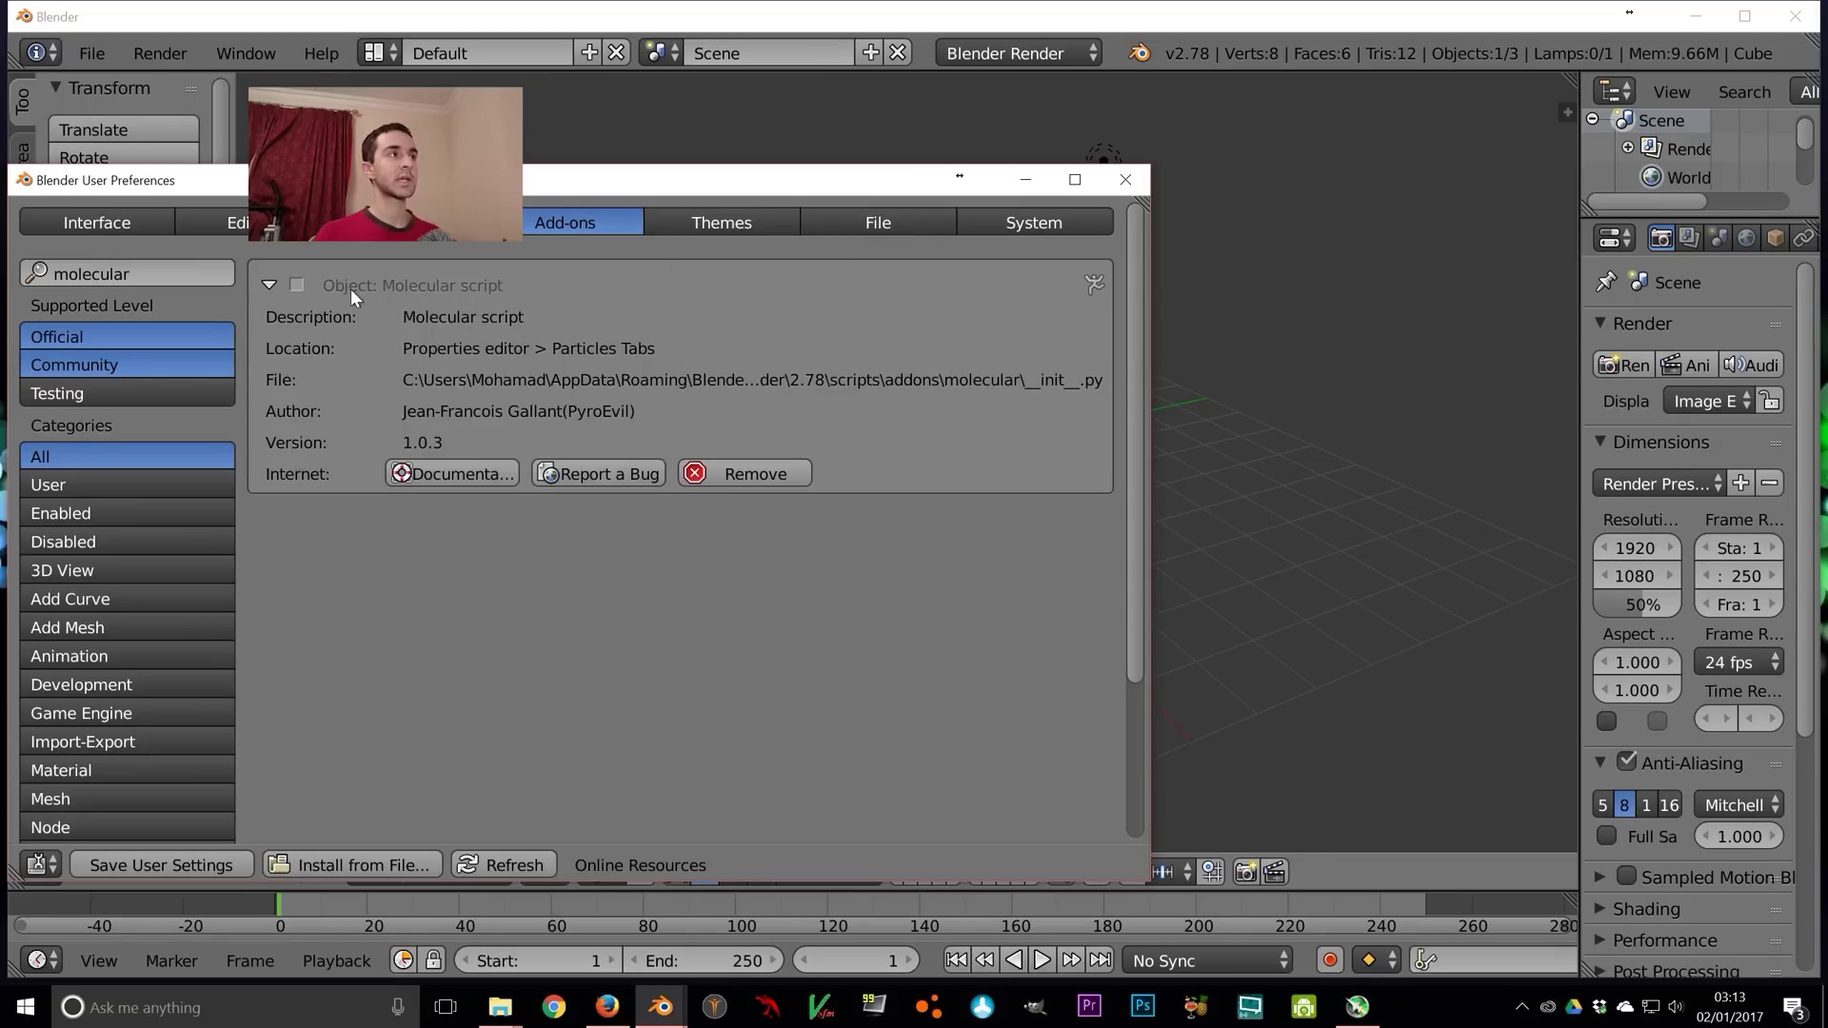
Enable the Molecular script add-on, save the user settings and close the preferences
left_click(296, 285)
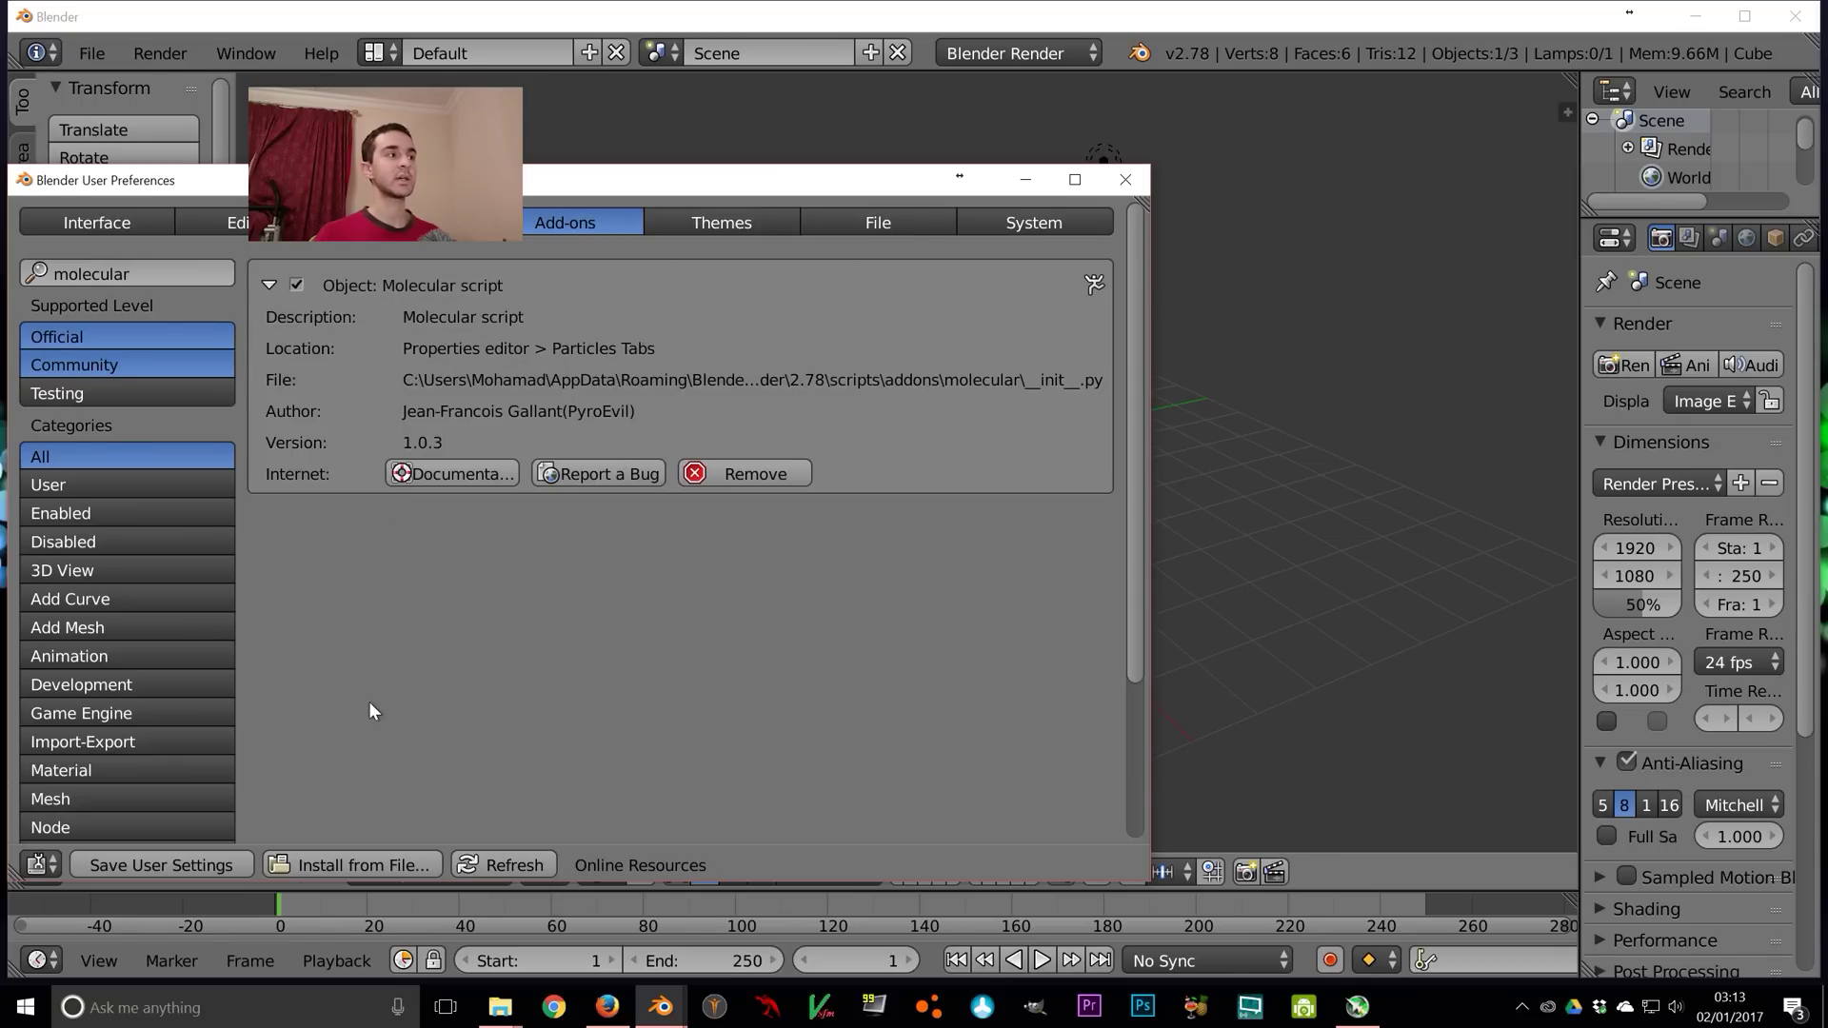
left_click(191, 865)
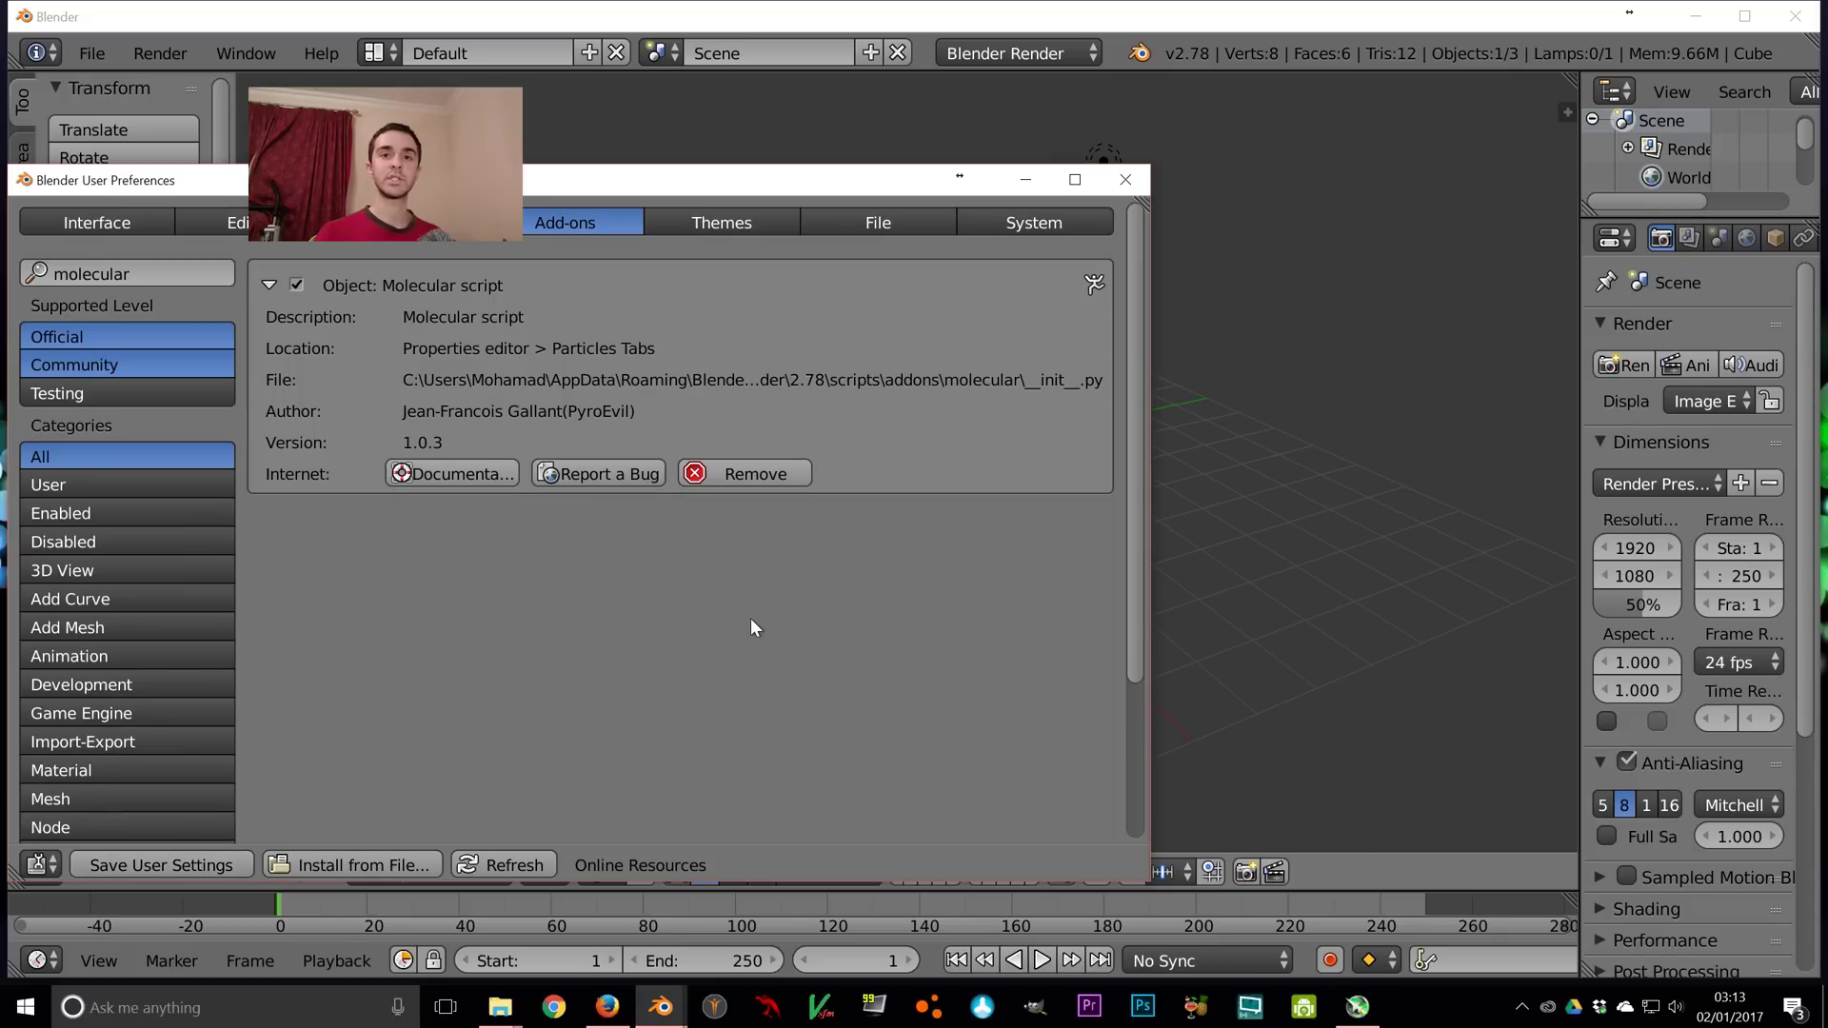
left_click(1125, 180)
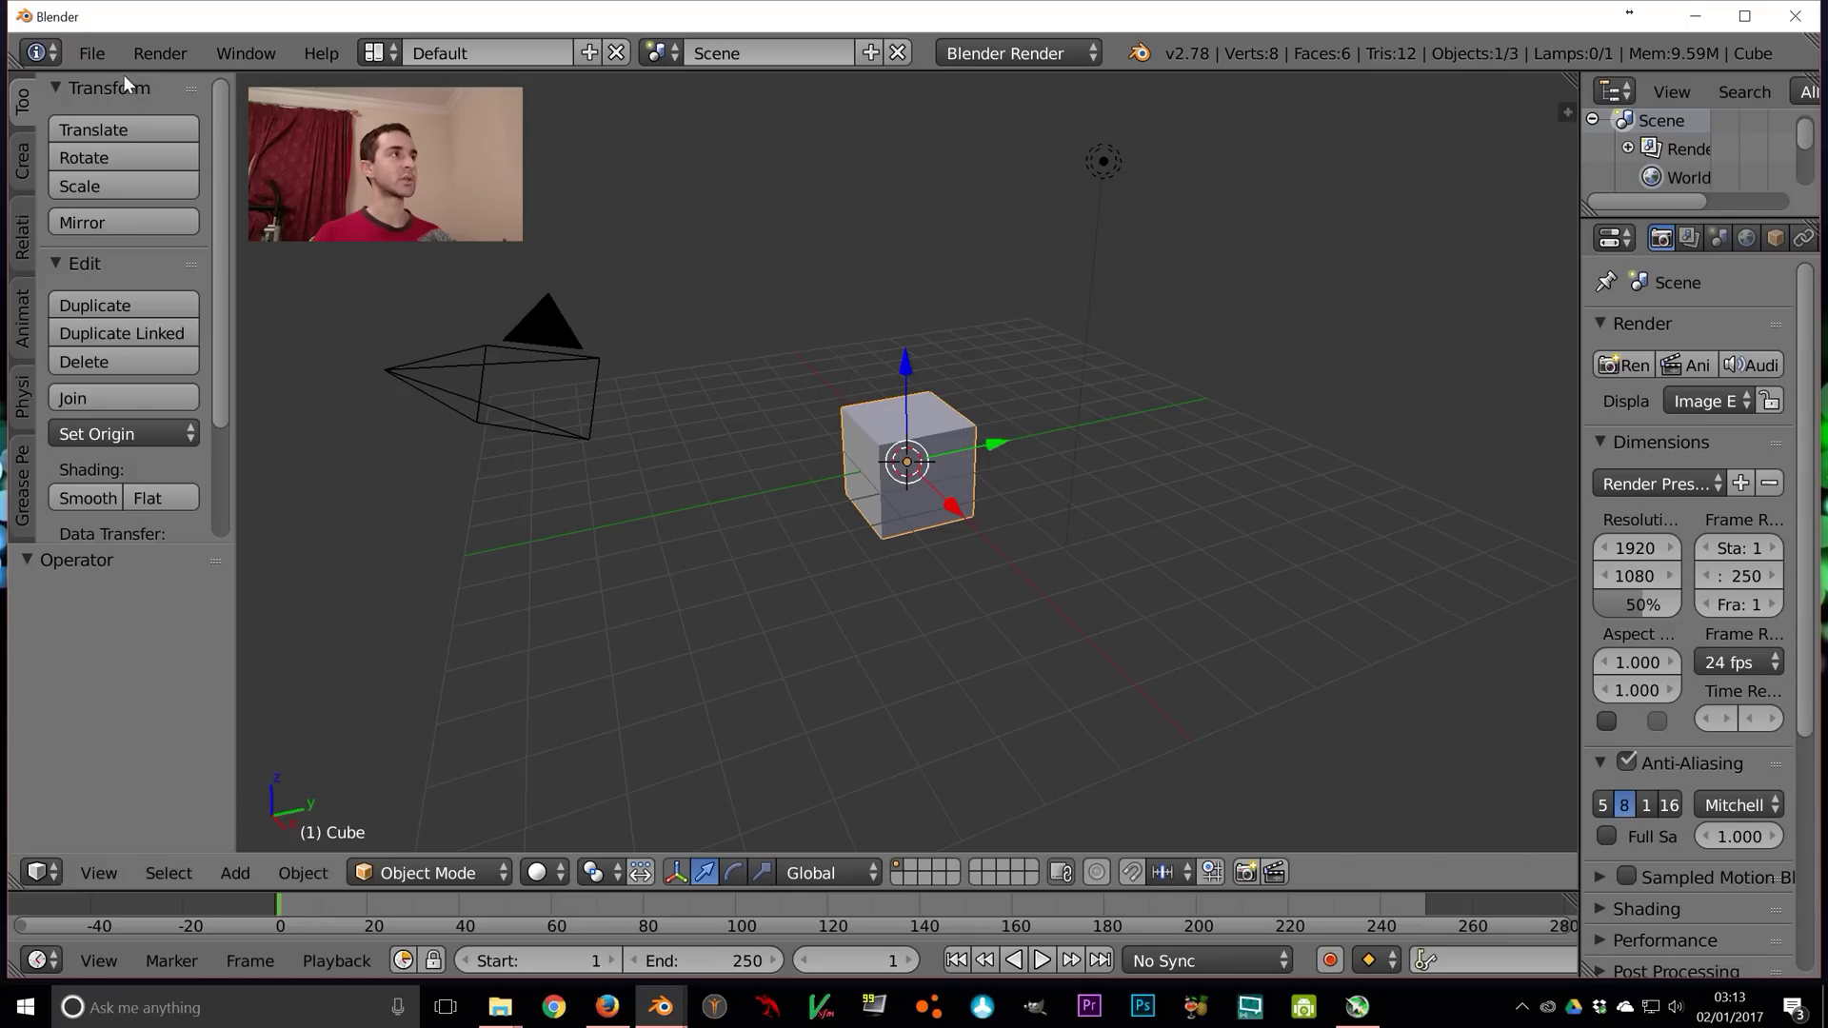
Save the scene as tut 1.blend in the Everything about Molecular folder
left_click(96, 57)
left_click(208, 295)
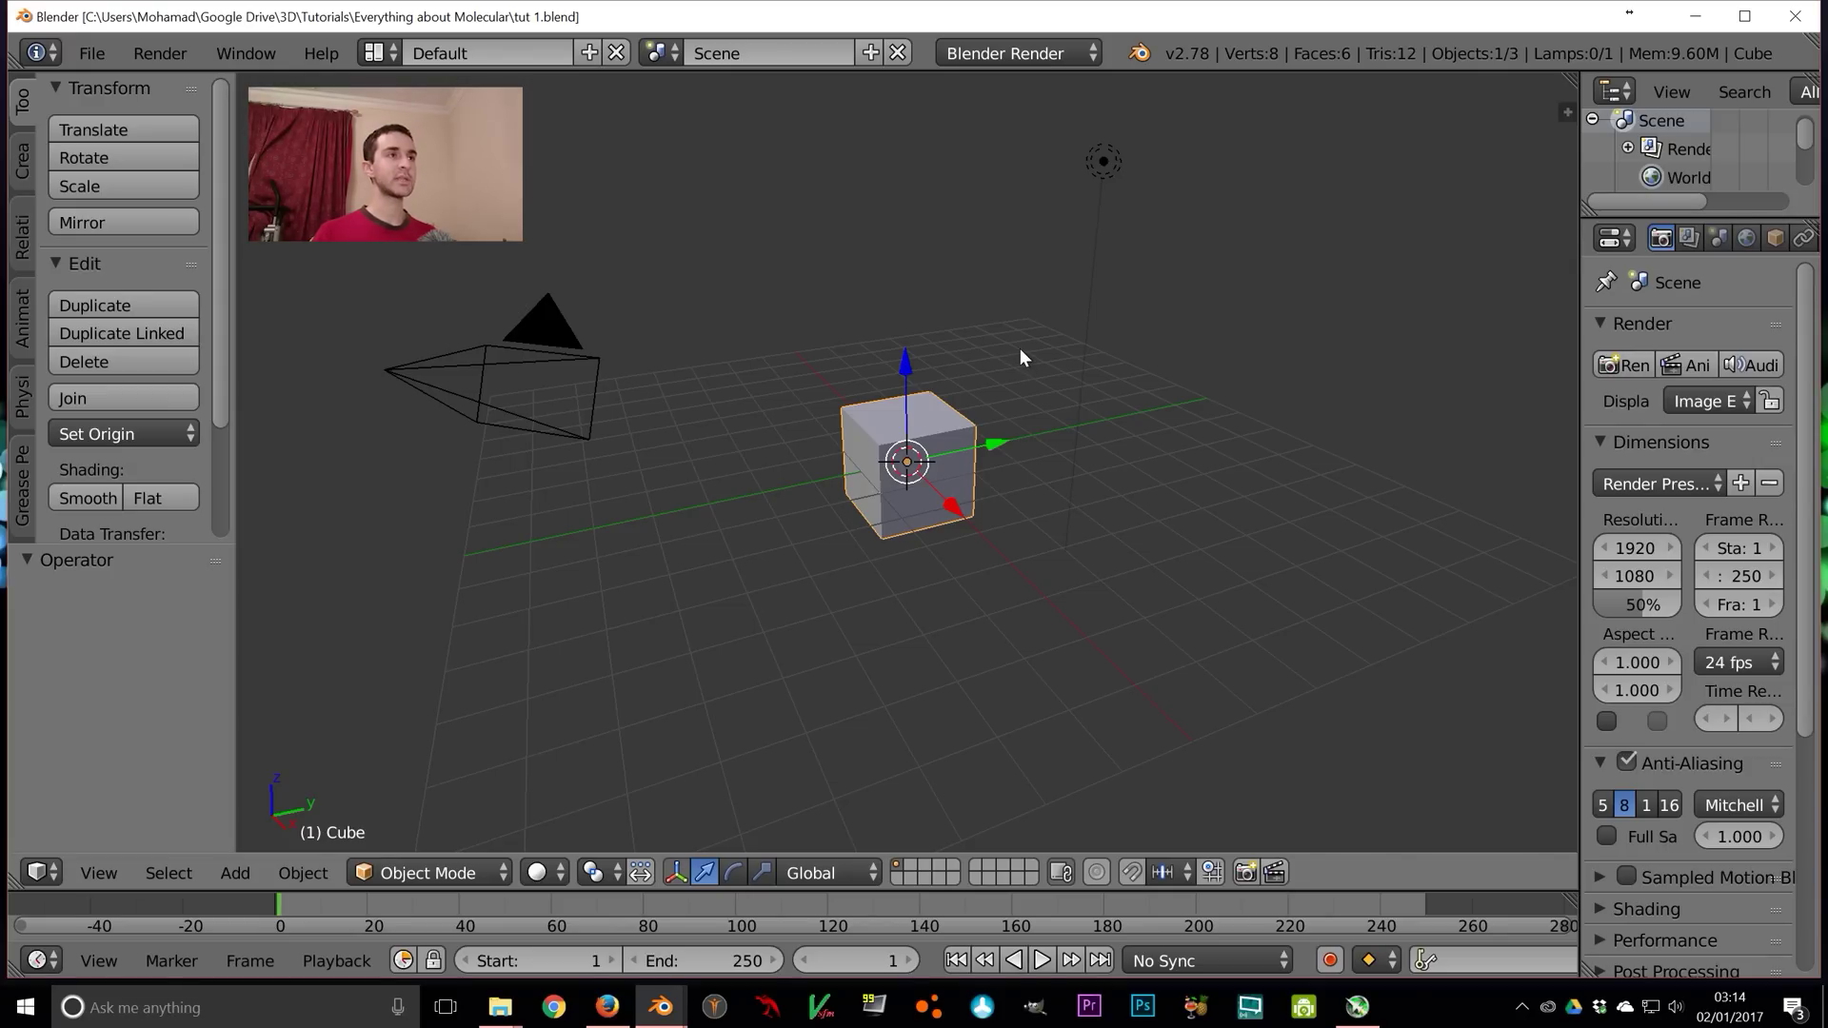
Delete the default cube and lamp, and set the render engine to Cycles Render
key("x")
left_click(1019, 348)
left_click(1117, 179)
key("x")
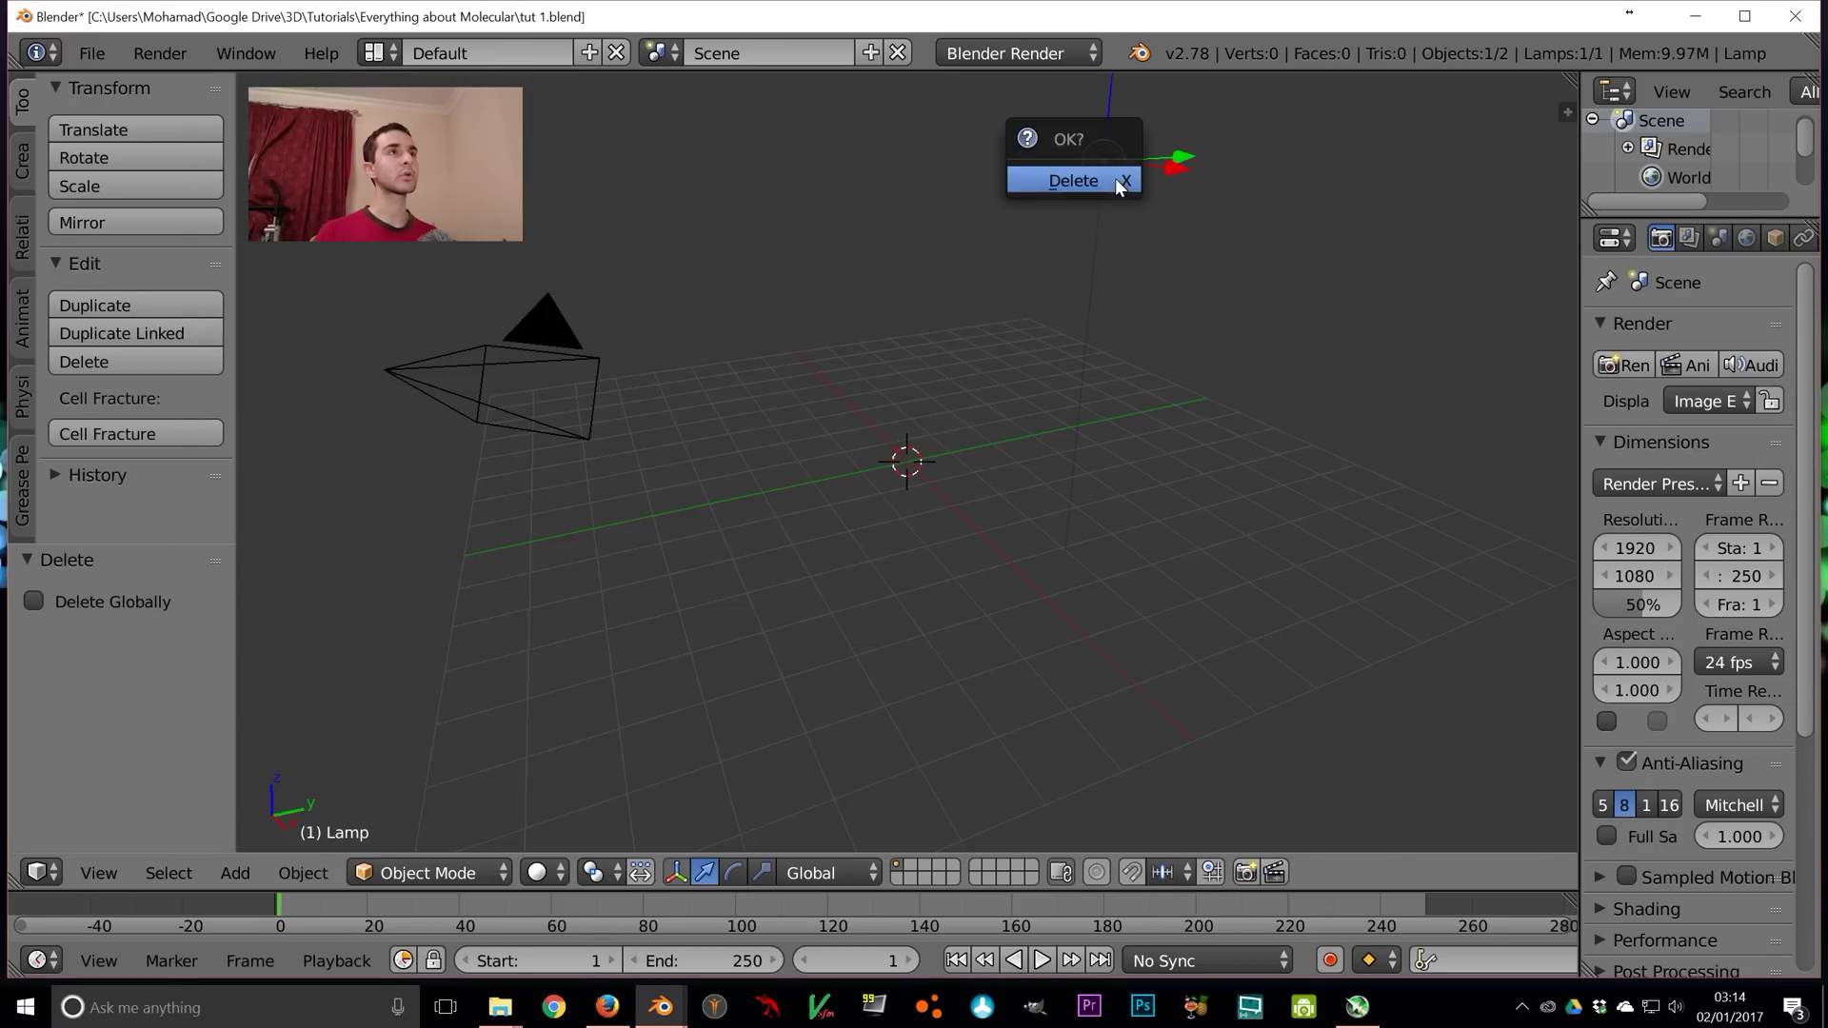
left_click(1116, 179)
left_click(1049, 55)
left_click(1053, 148)
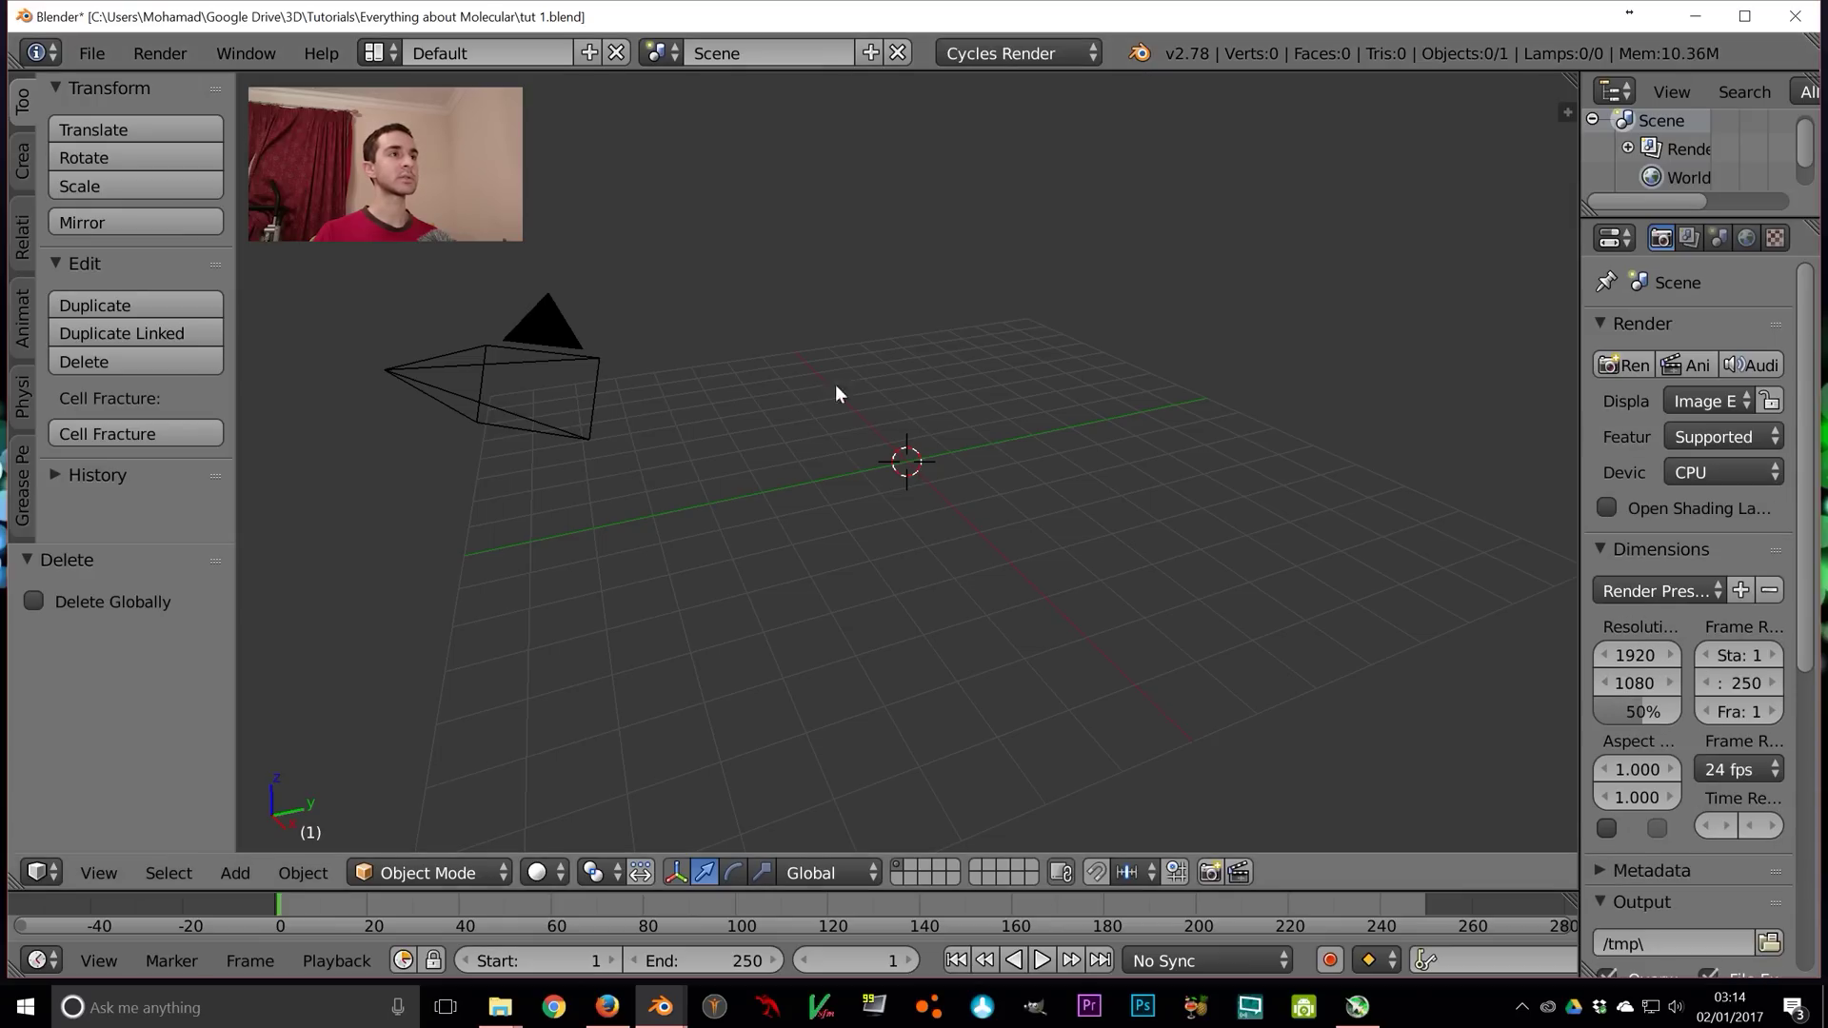
Add a plane at the scene's origin and scale it by 8
scroll(937, 495, "down", 3)
key("KP_1")
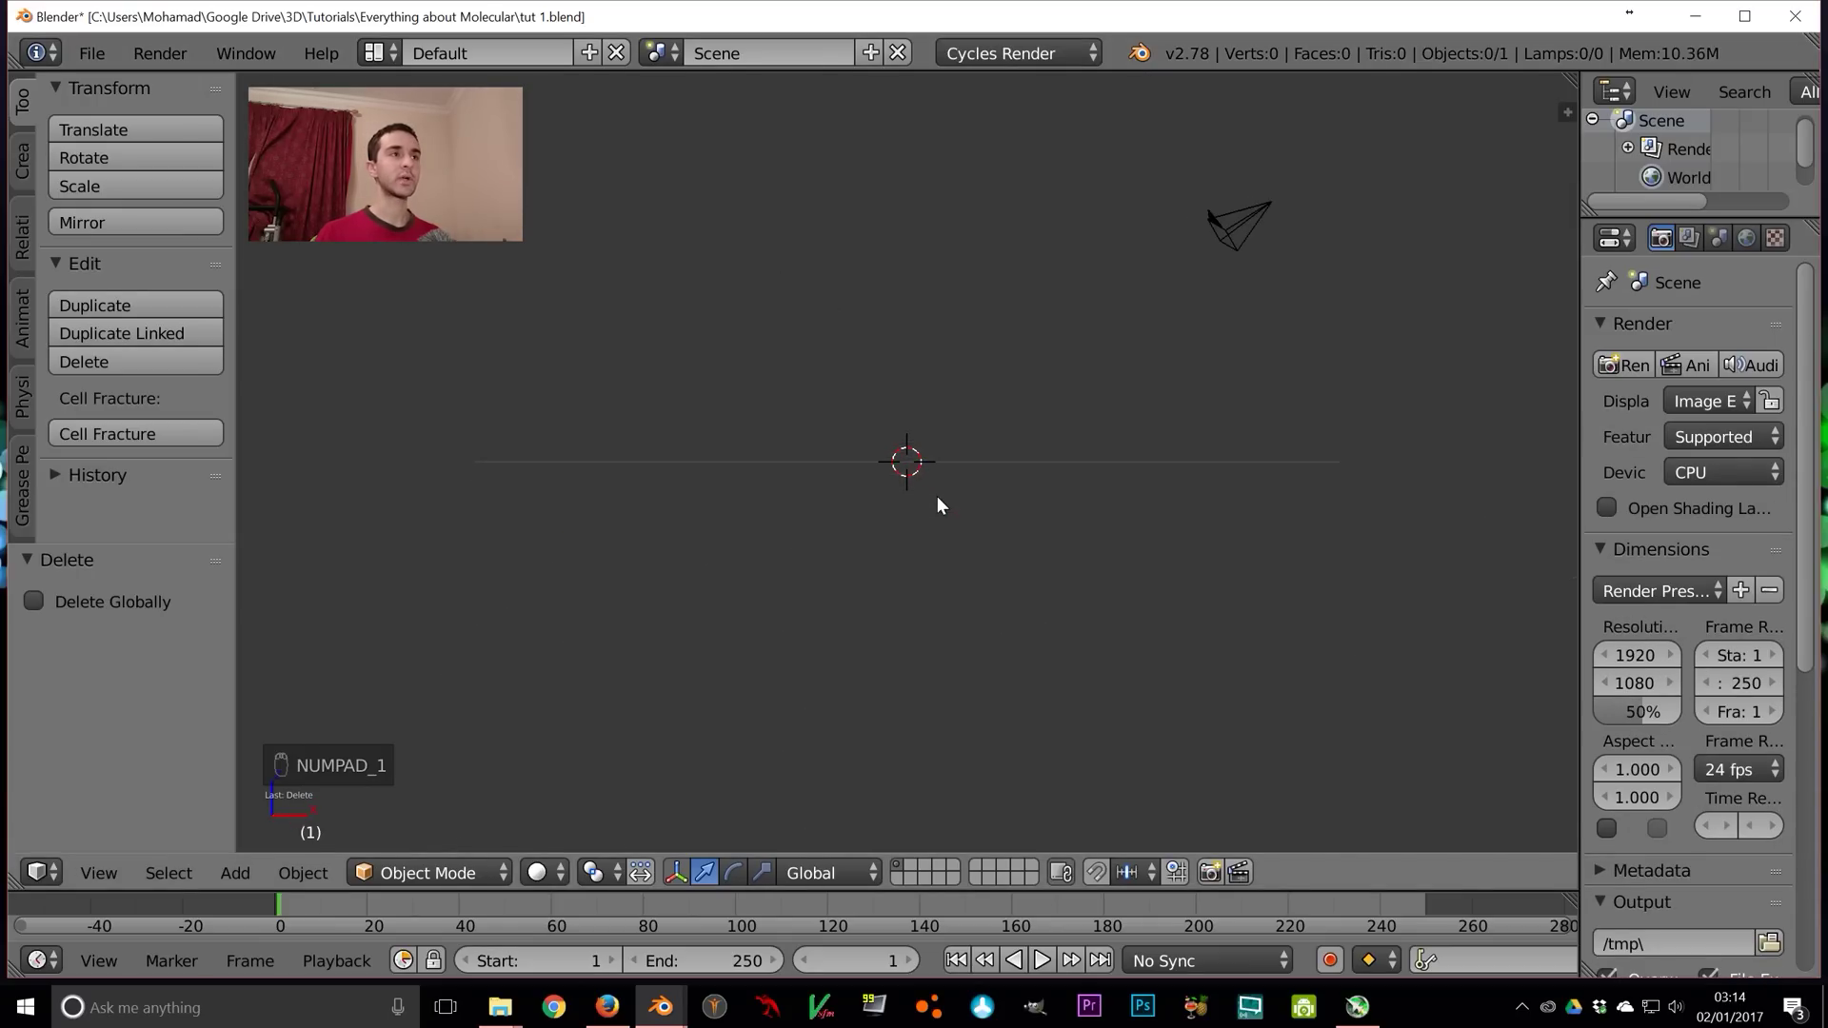
middle_click_drag(1002, 404, 1004, 461)
key("shift+a")
mouse_move(1007, 466)
left_click(1094, 465)
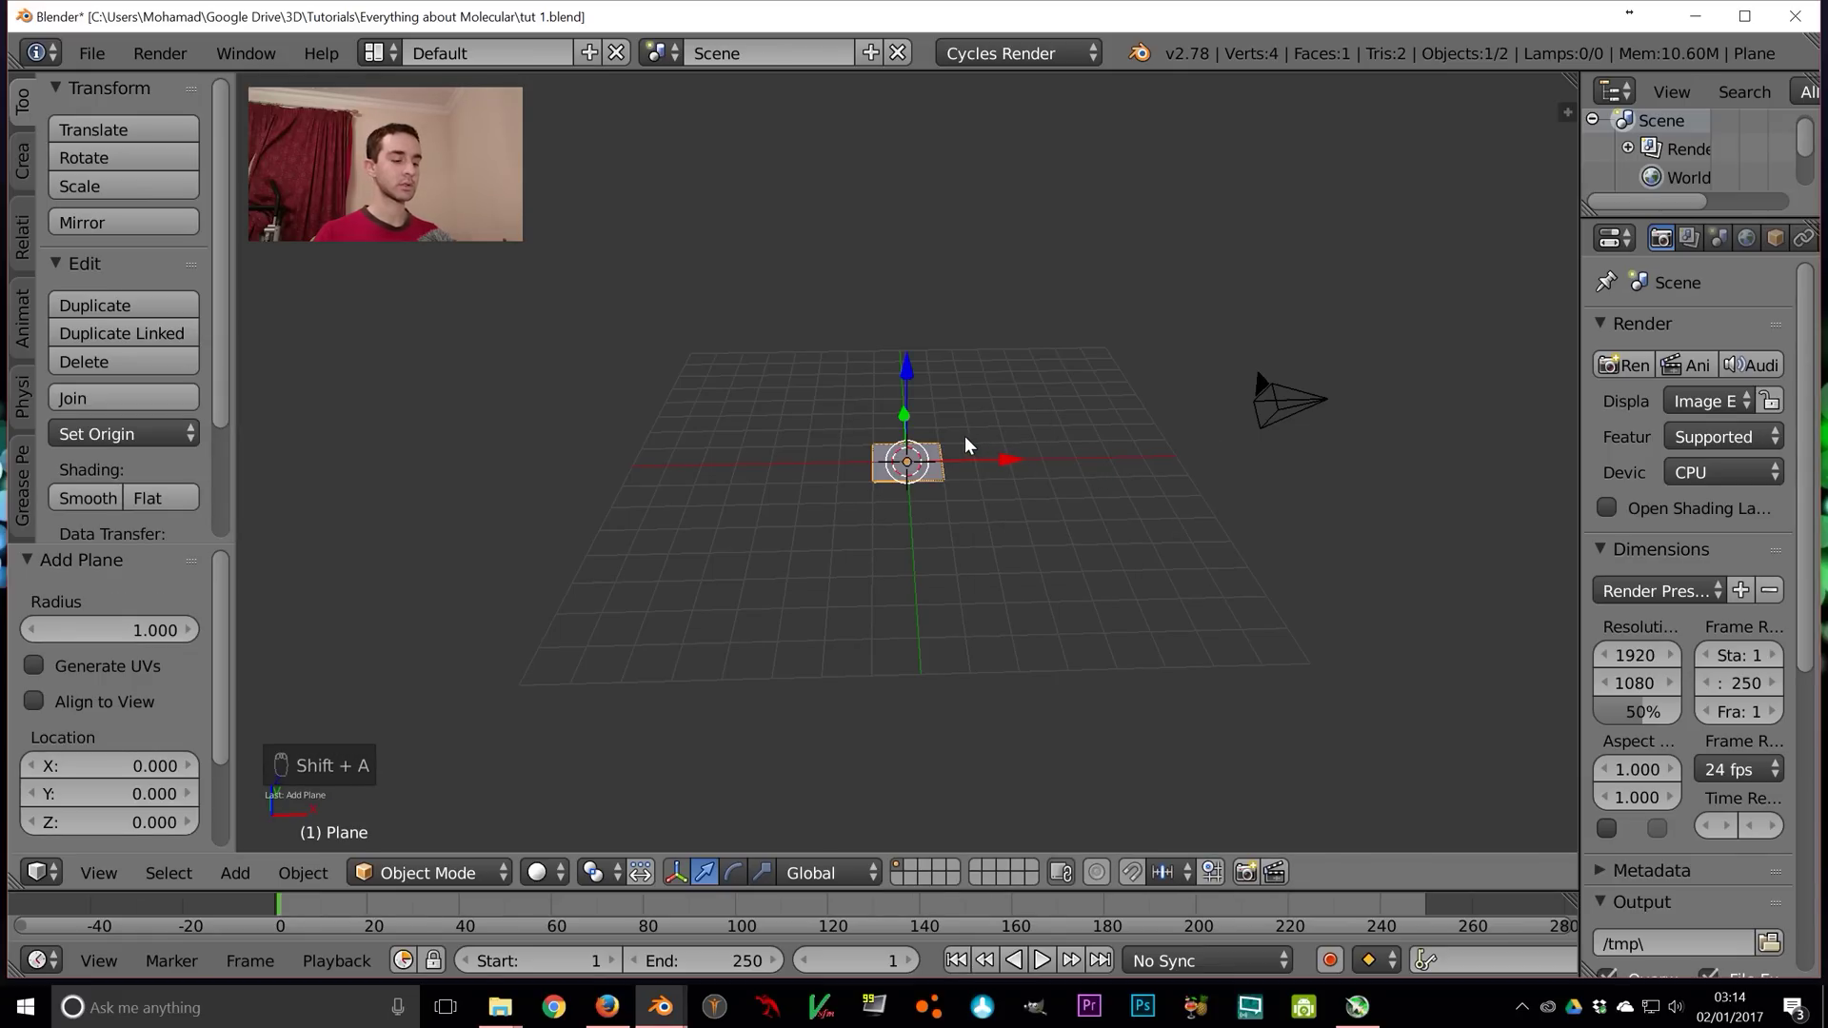
key("s")
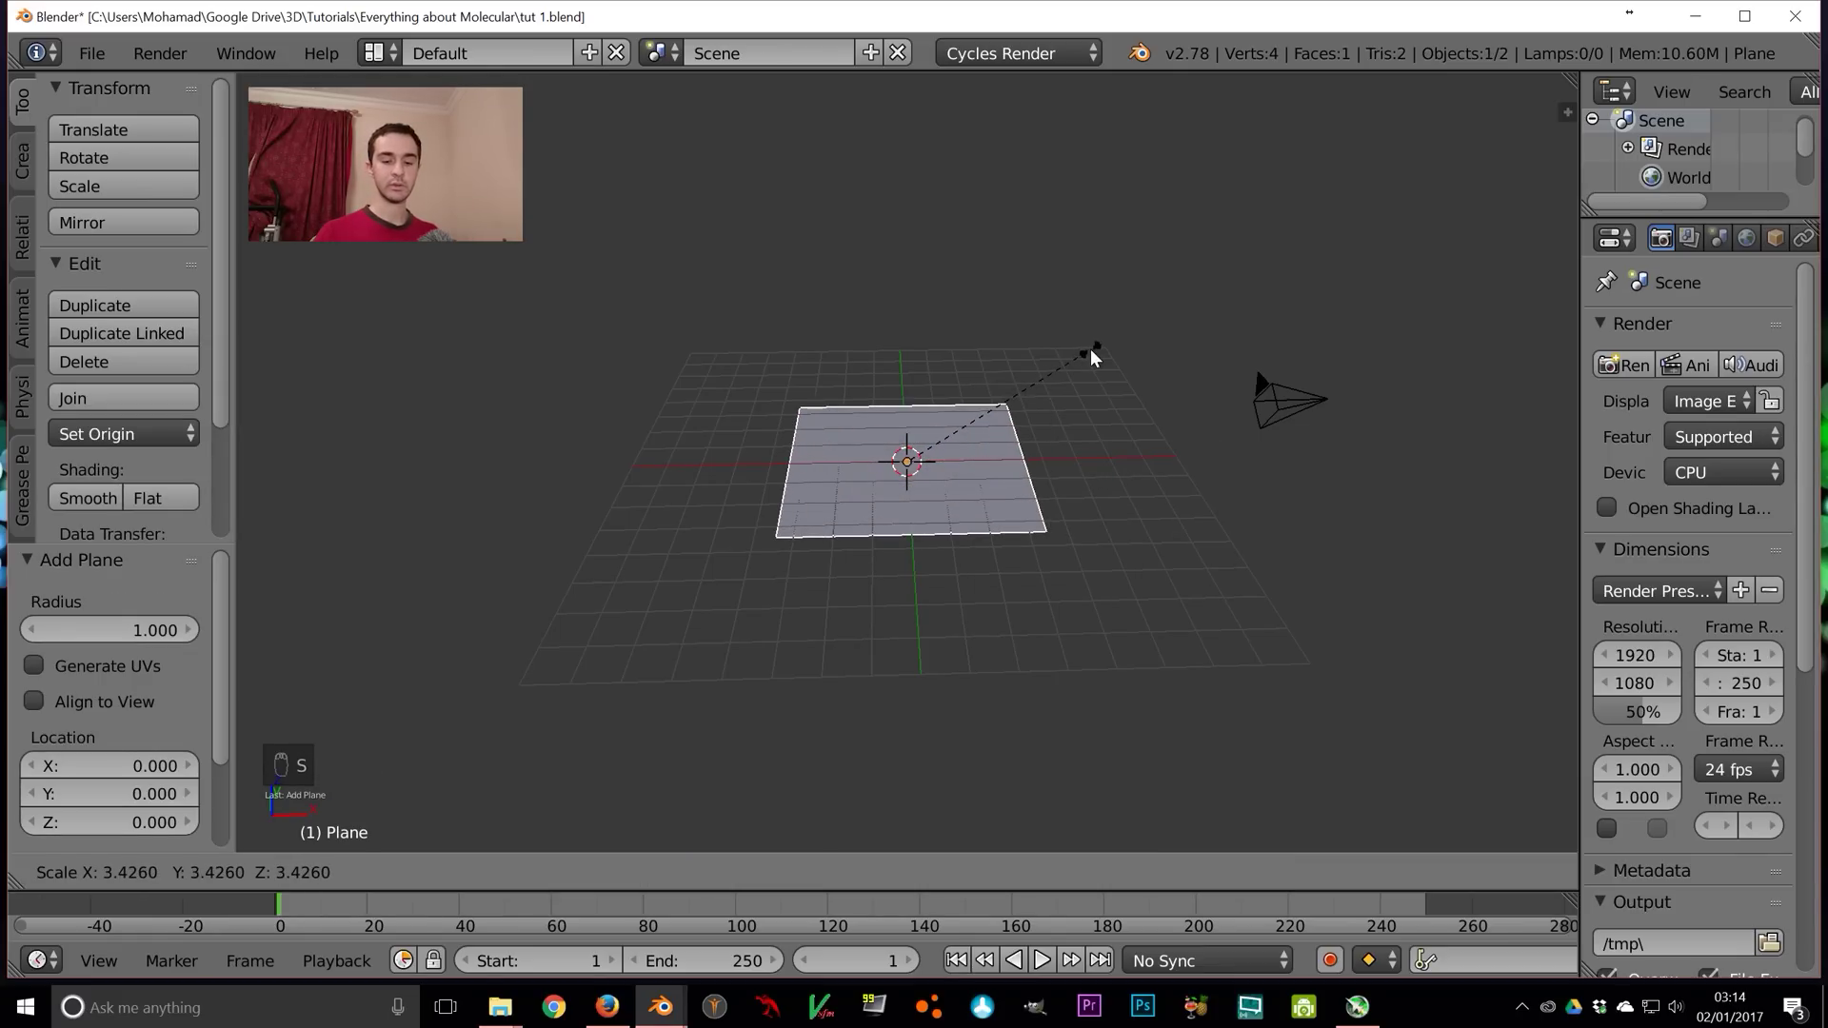
type("8")
key("Return")
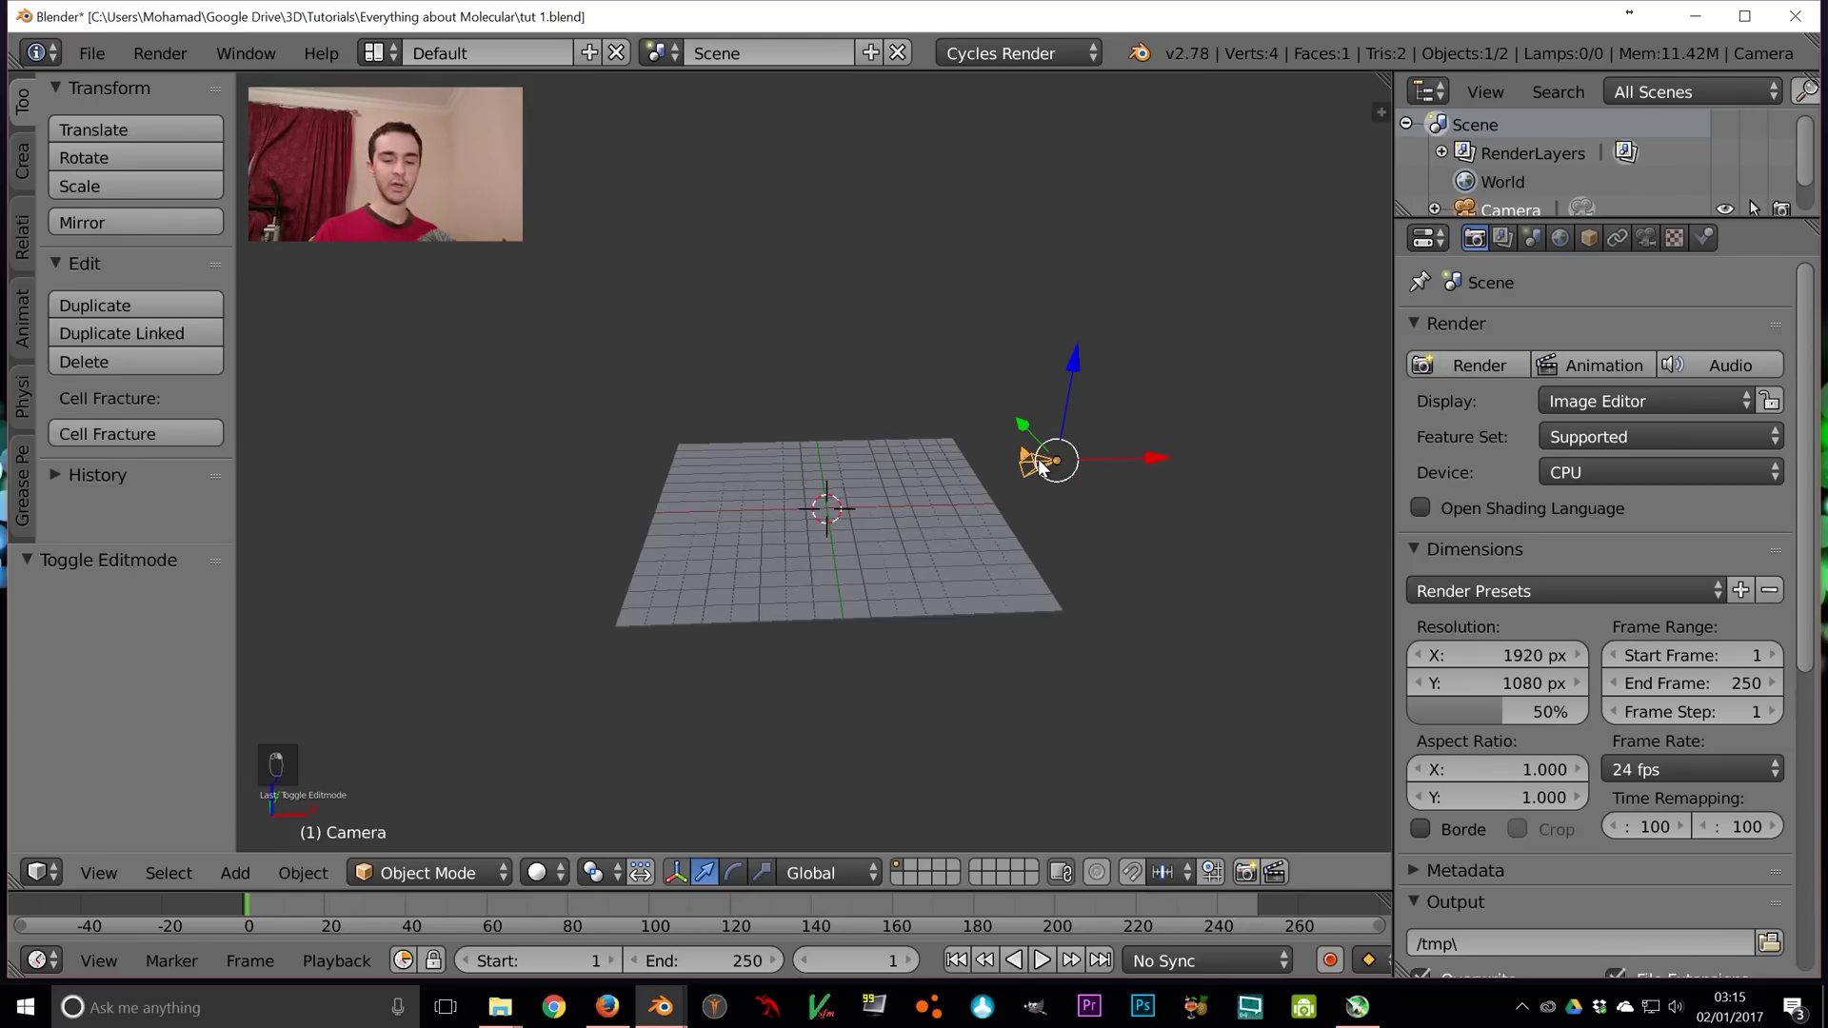
Reposition the camera with walk navigation from the camera view, moving it back to frame the plane at an angle
key("KP_0")
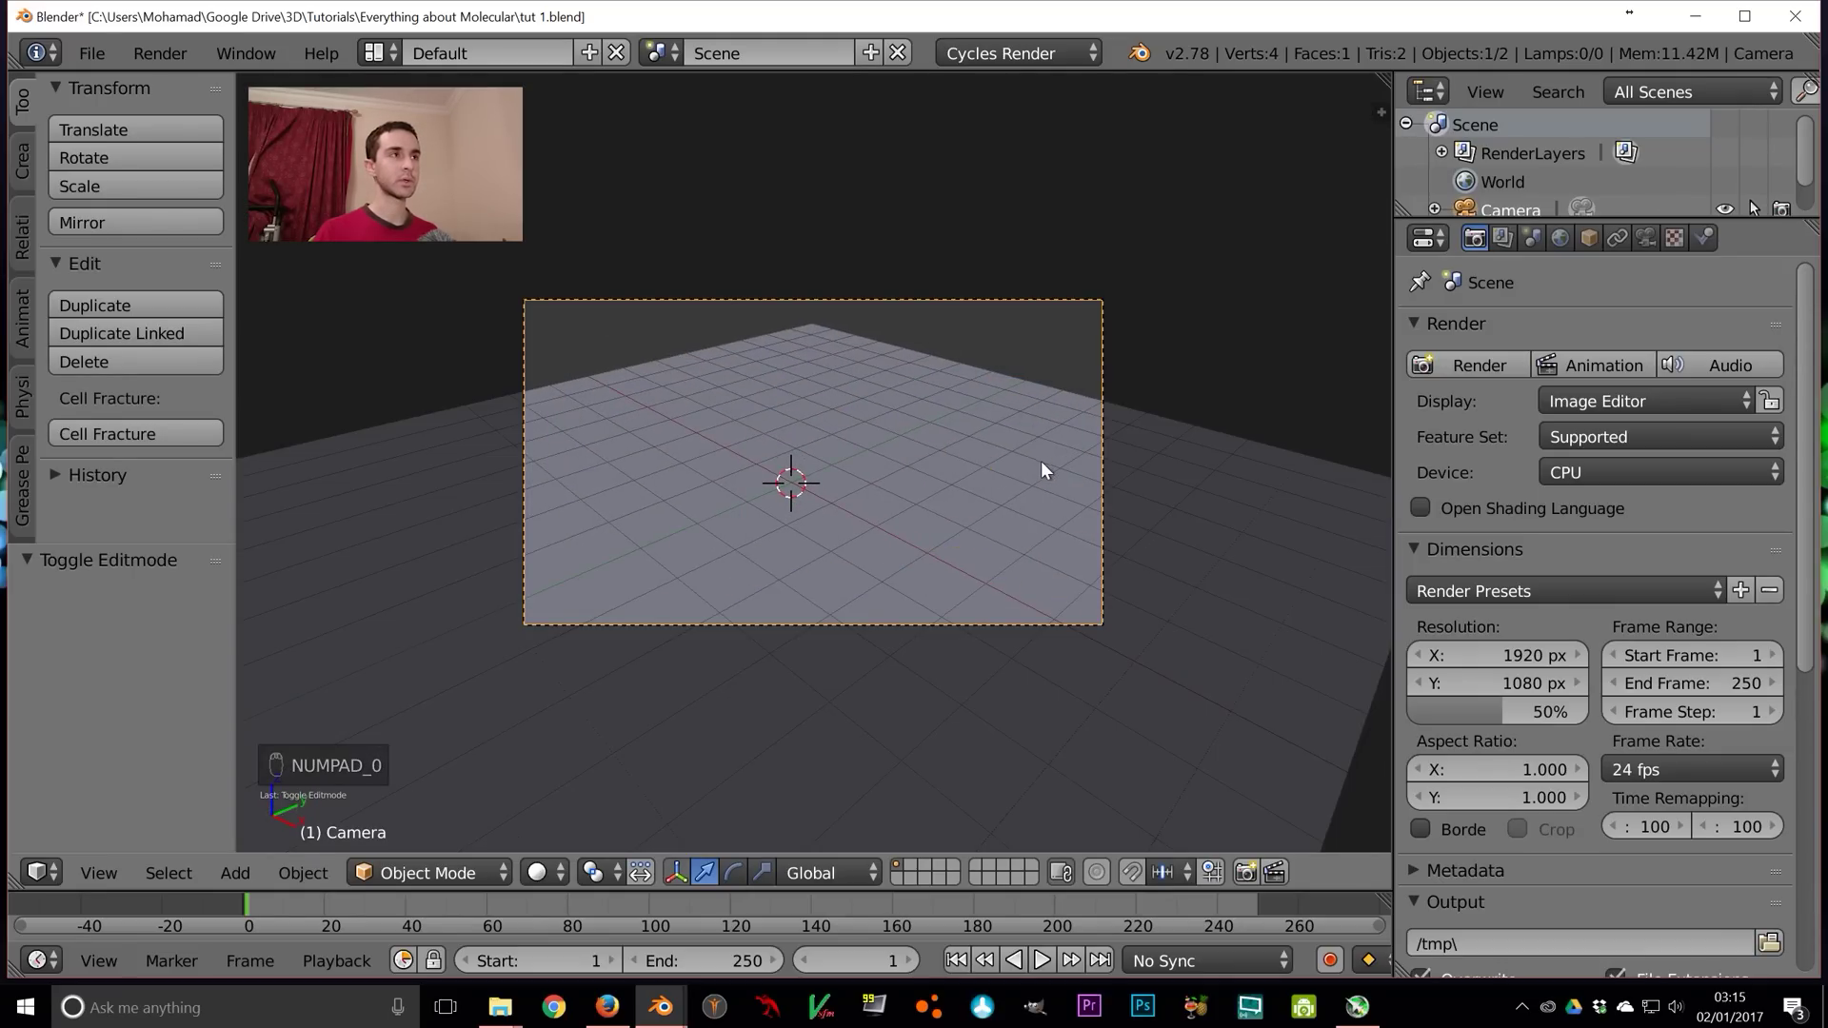
key("shift+f")
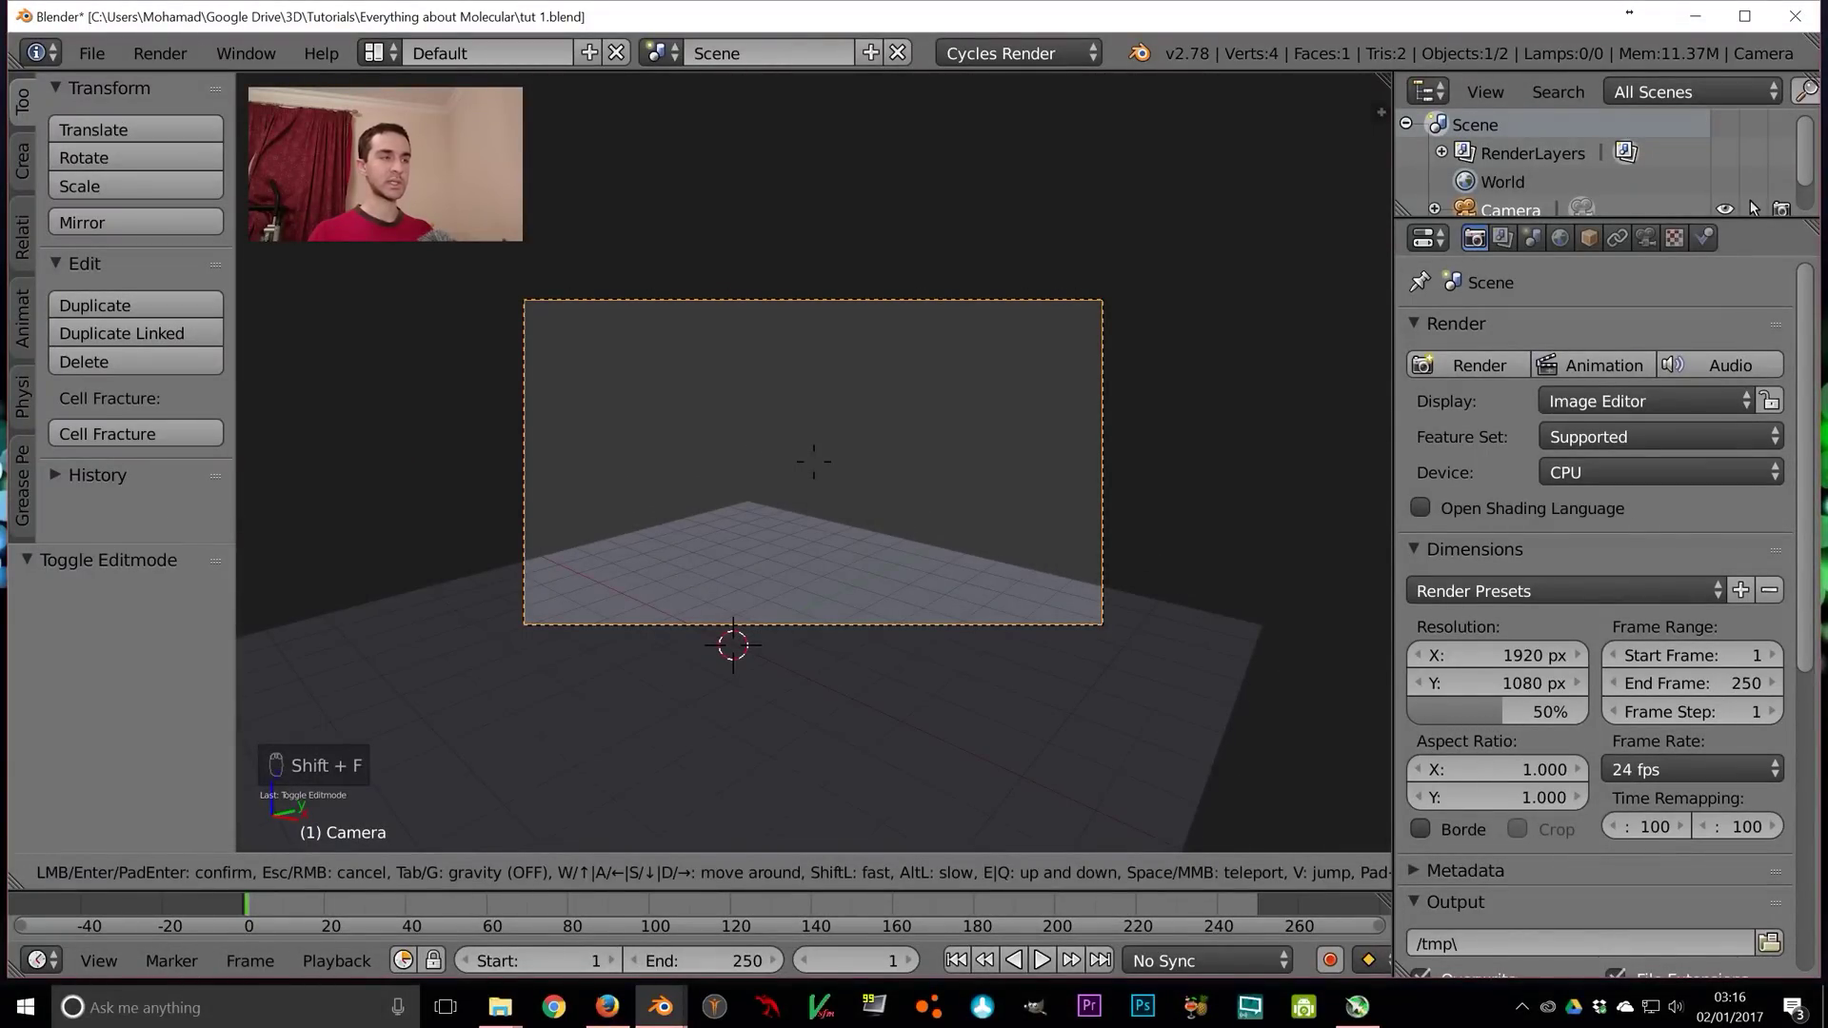
key("a")
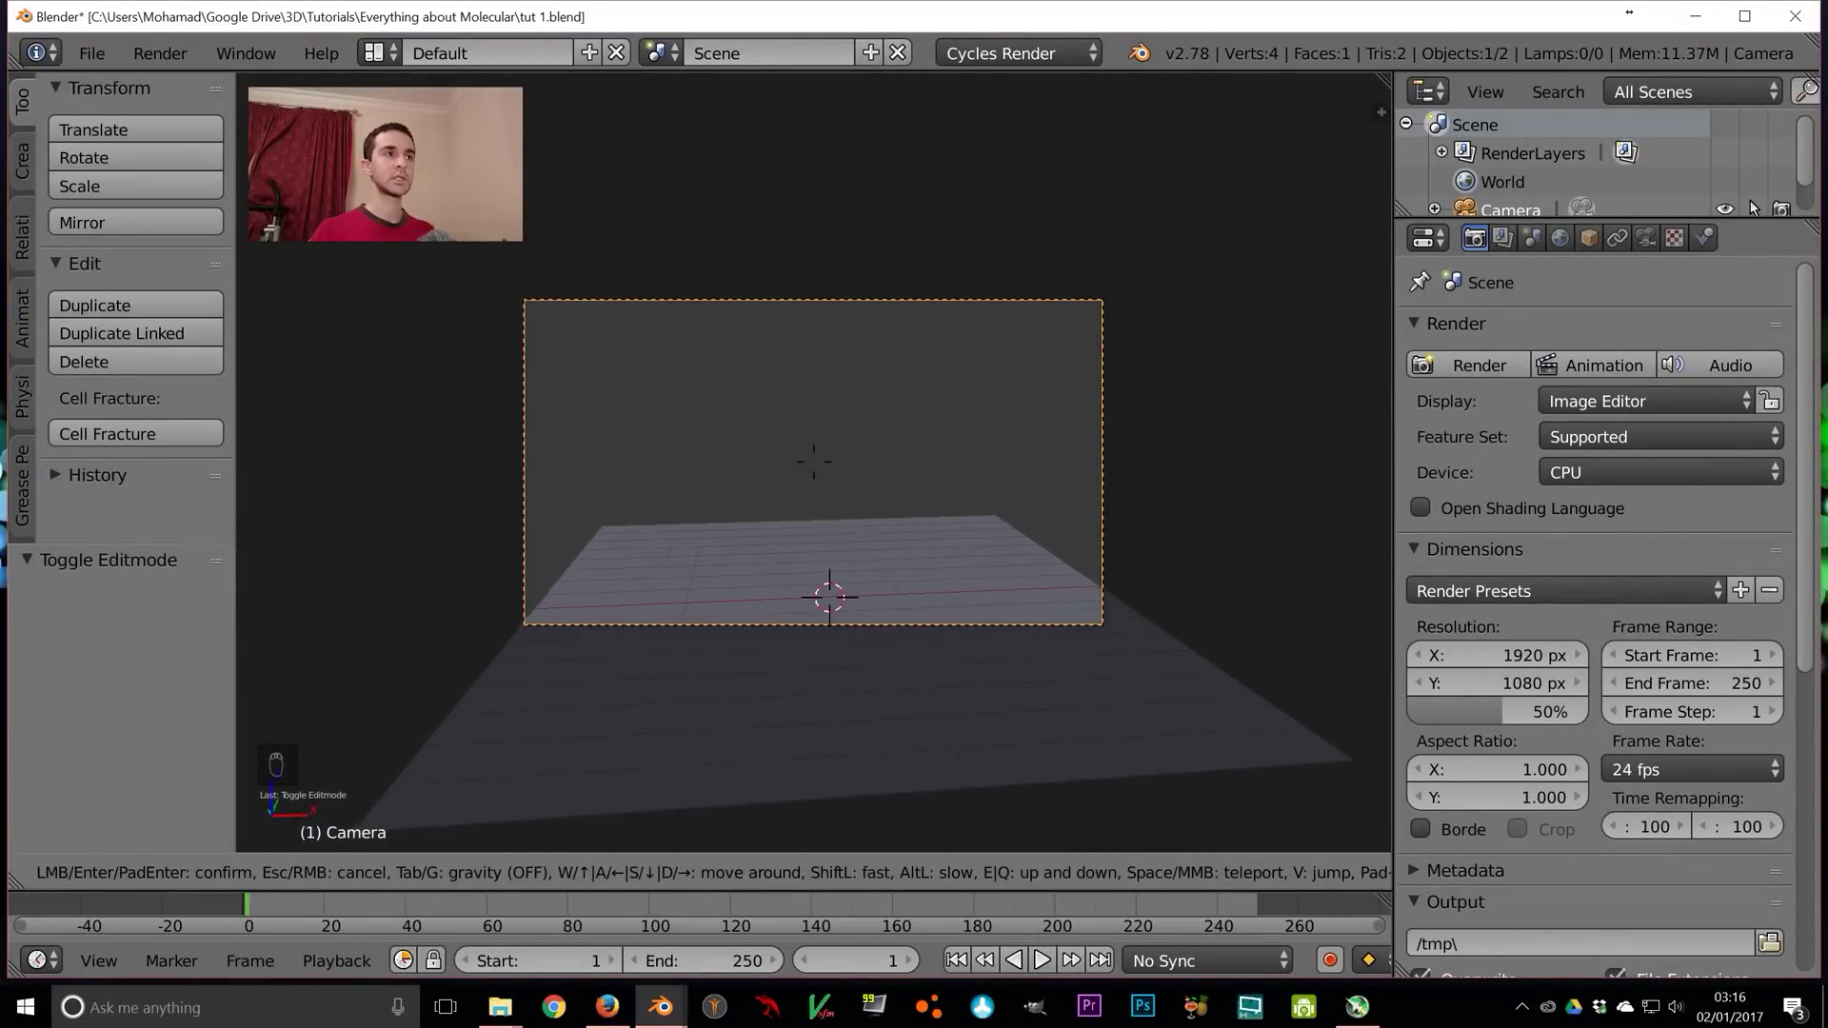
key("s")
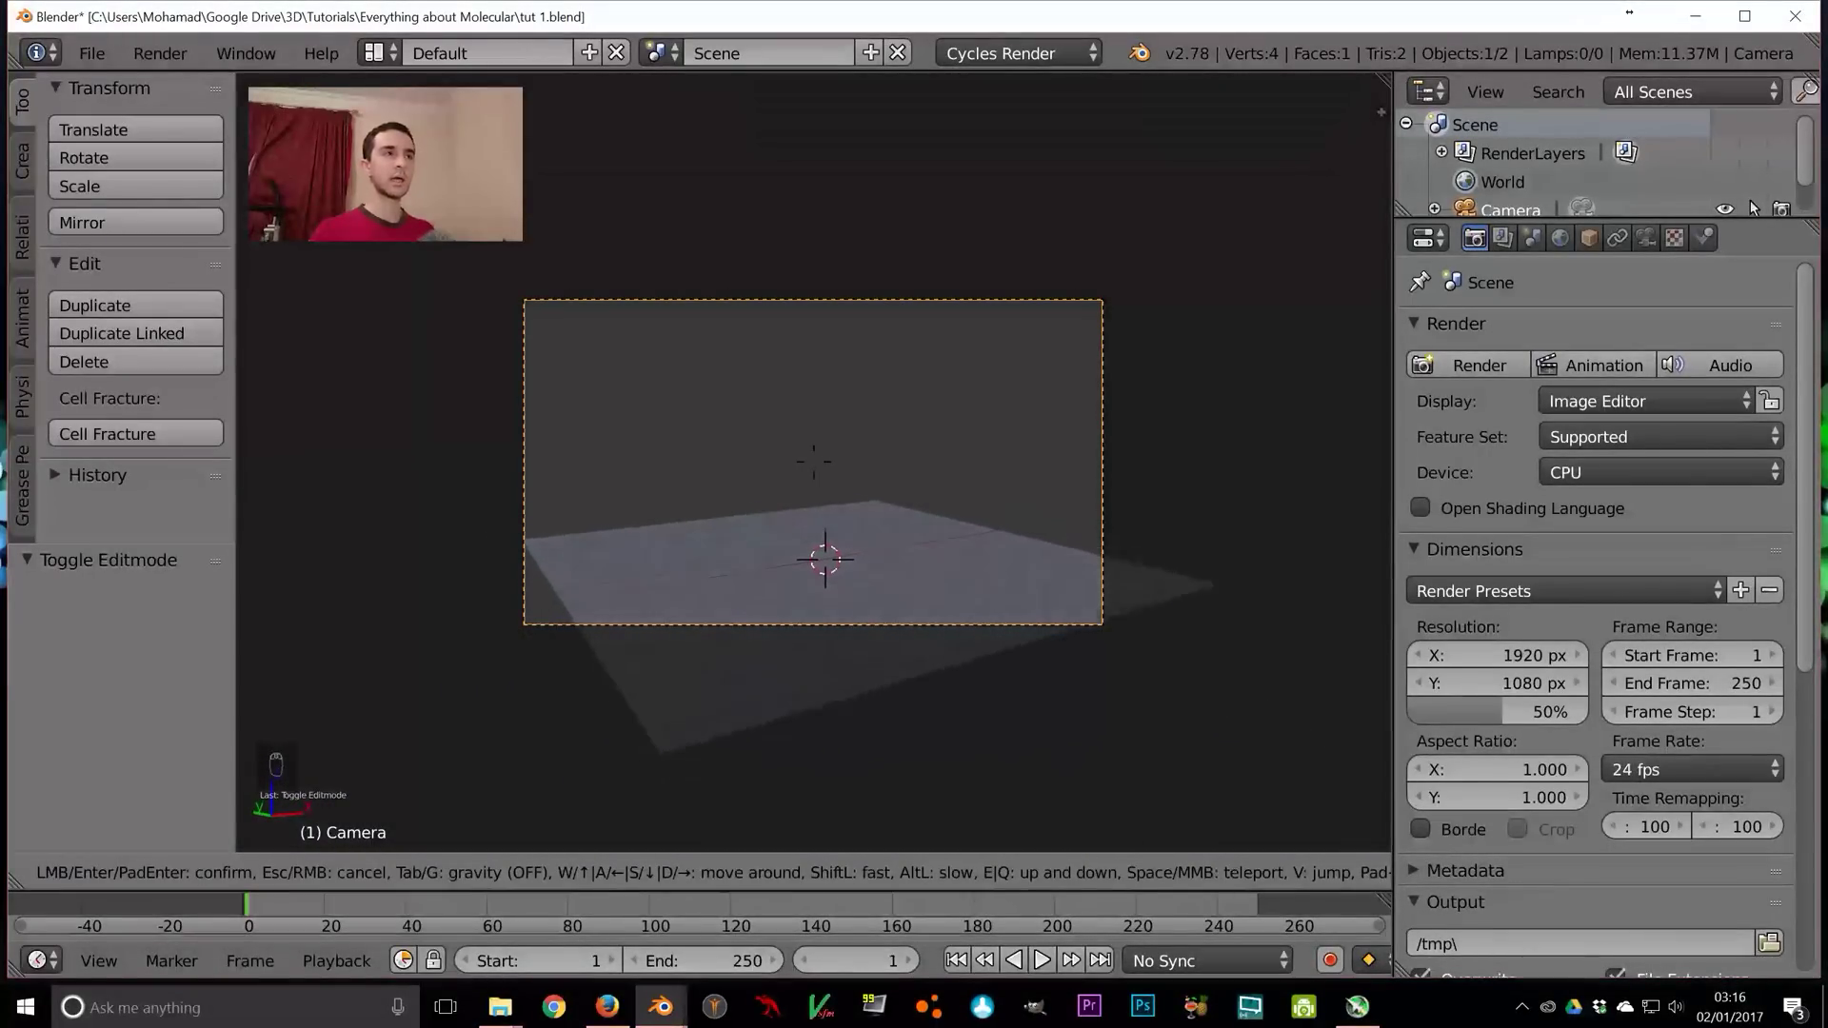
key("s")
key("s")
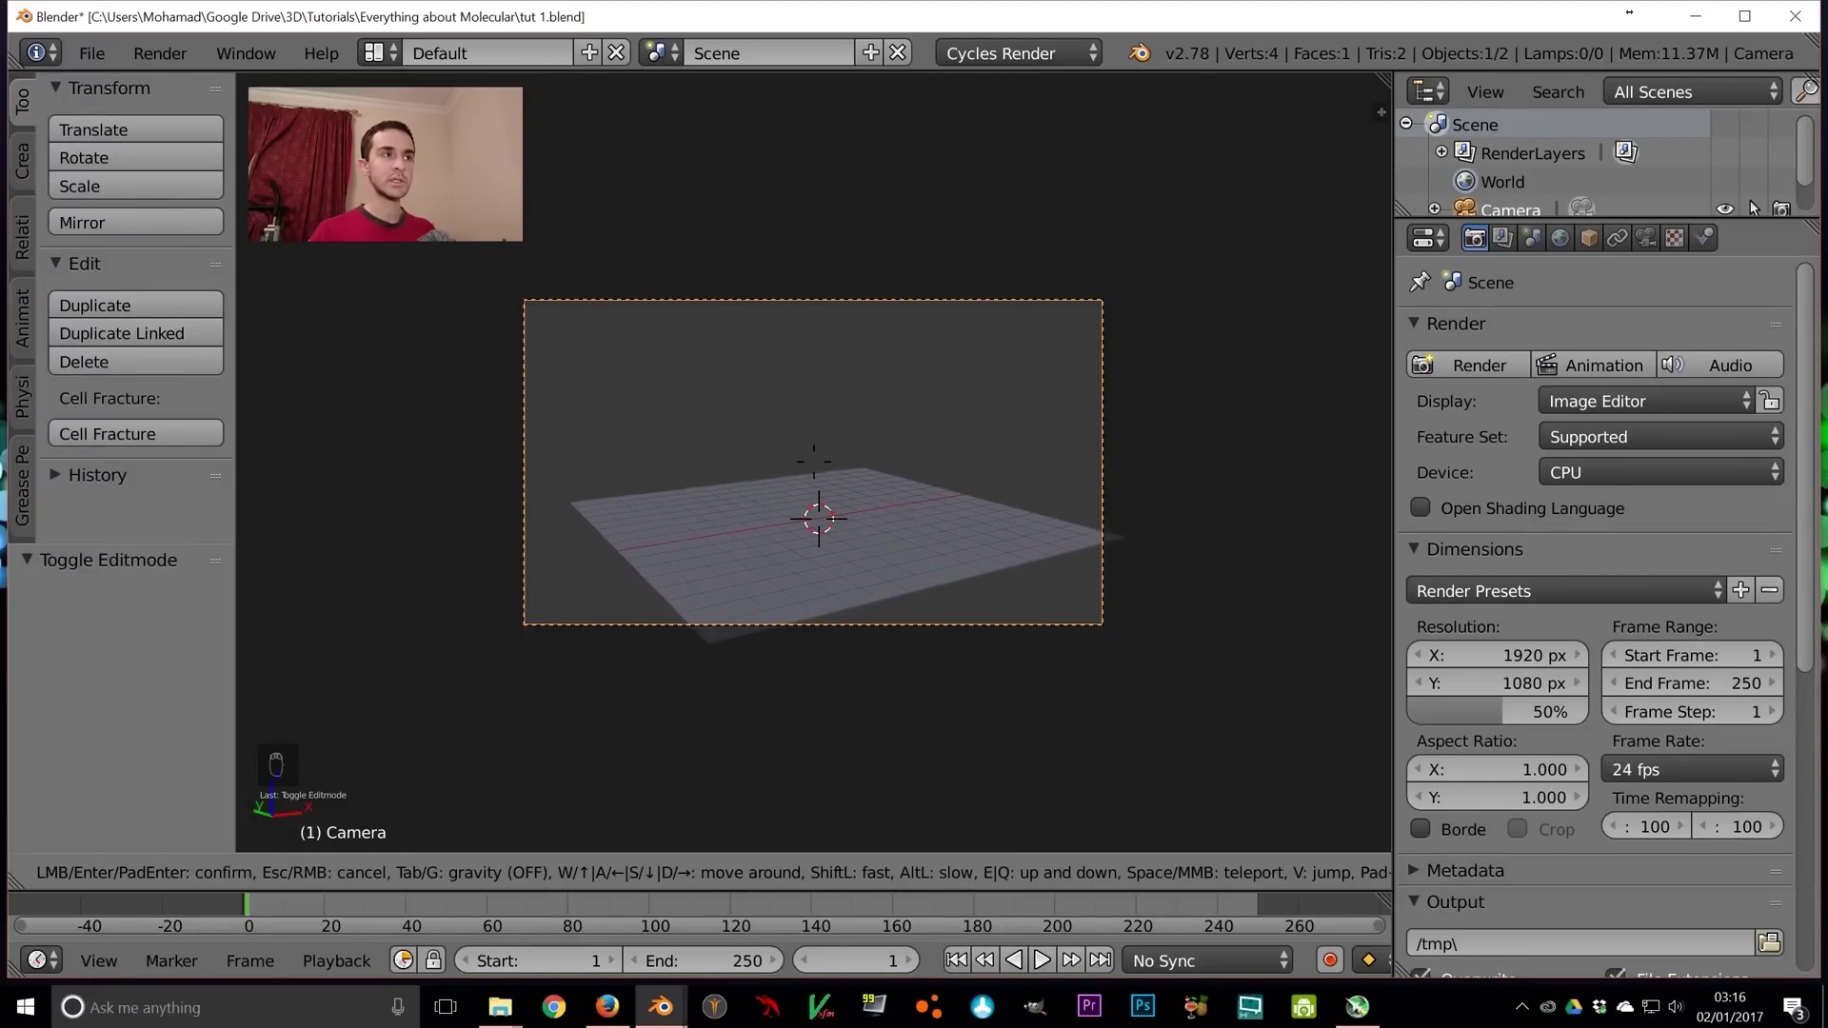
left_click(814, 461)
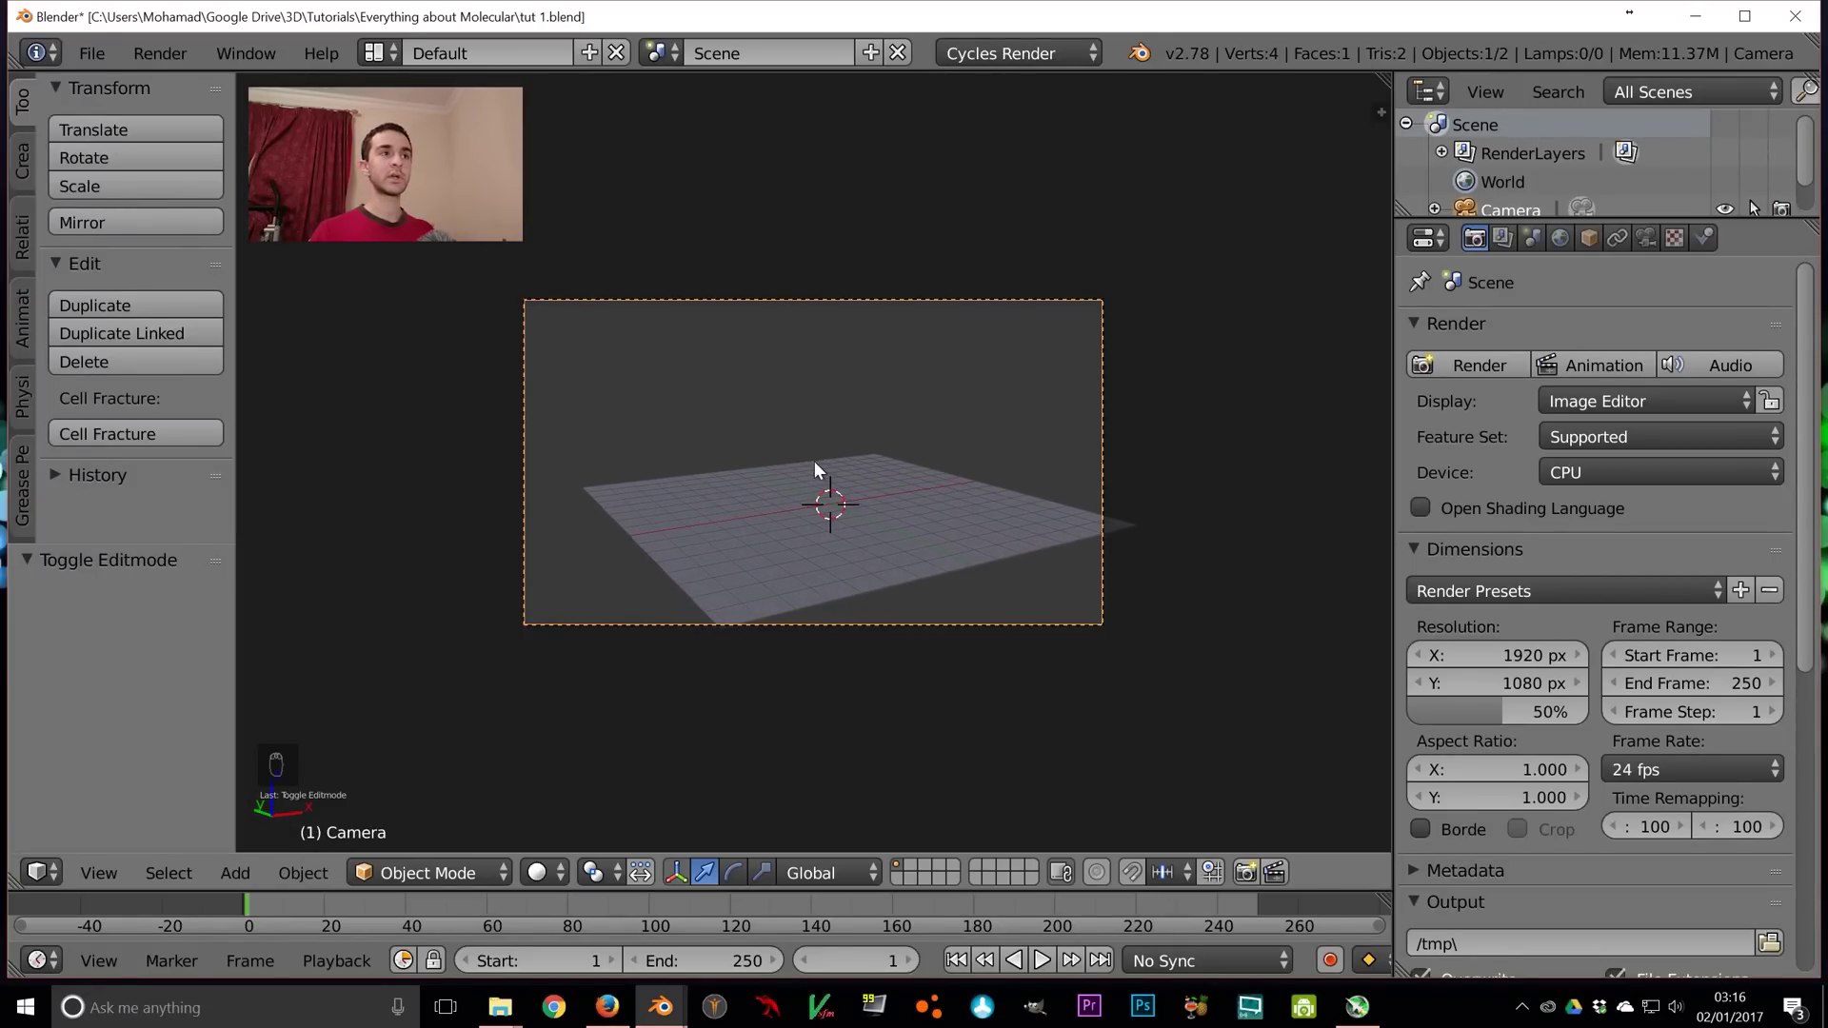
Extrude the plane's face 4 units upward in Edit Mode to form a box
mouse_move(875, 575)
middle_mouse_down()
mouse_move(830, 585)
mouse_move(860, 564)
middle_mouse_up()
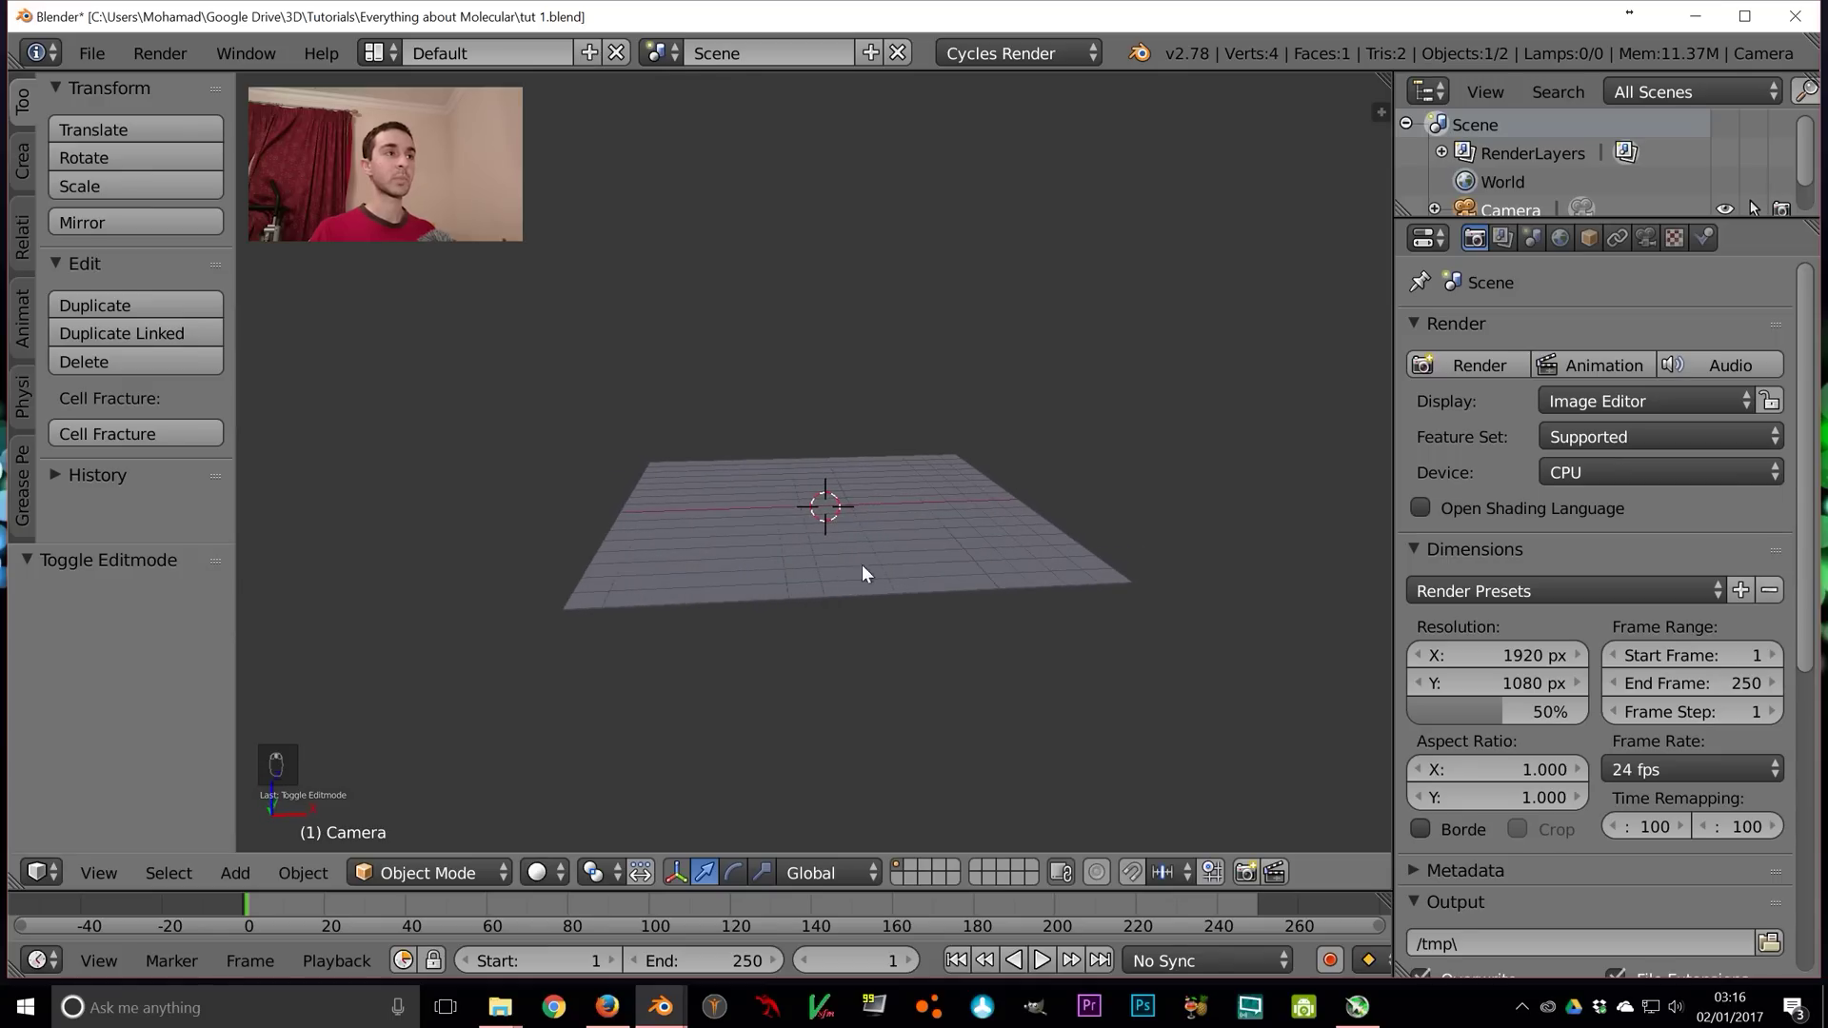
right_click(911, 566)
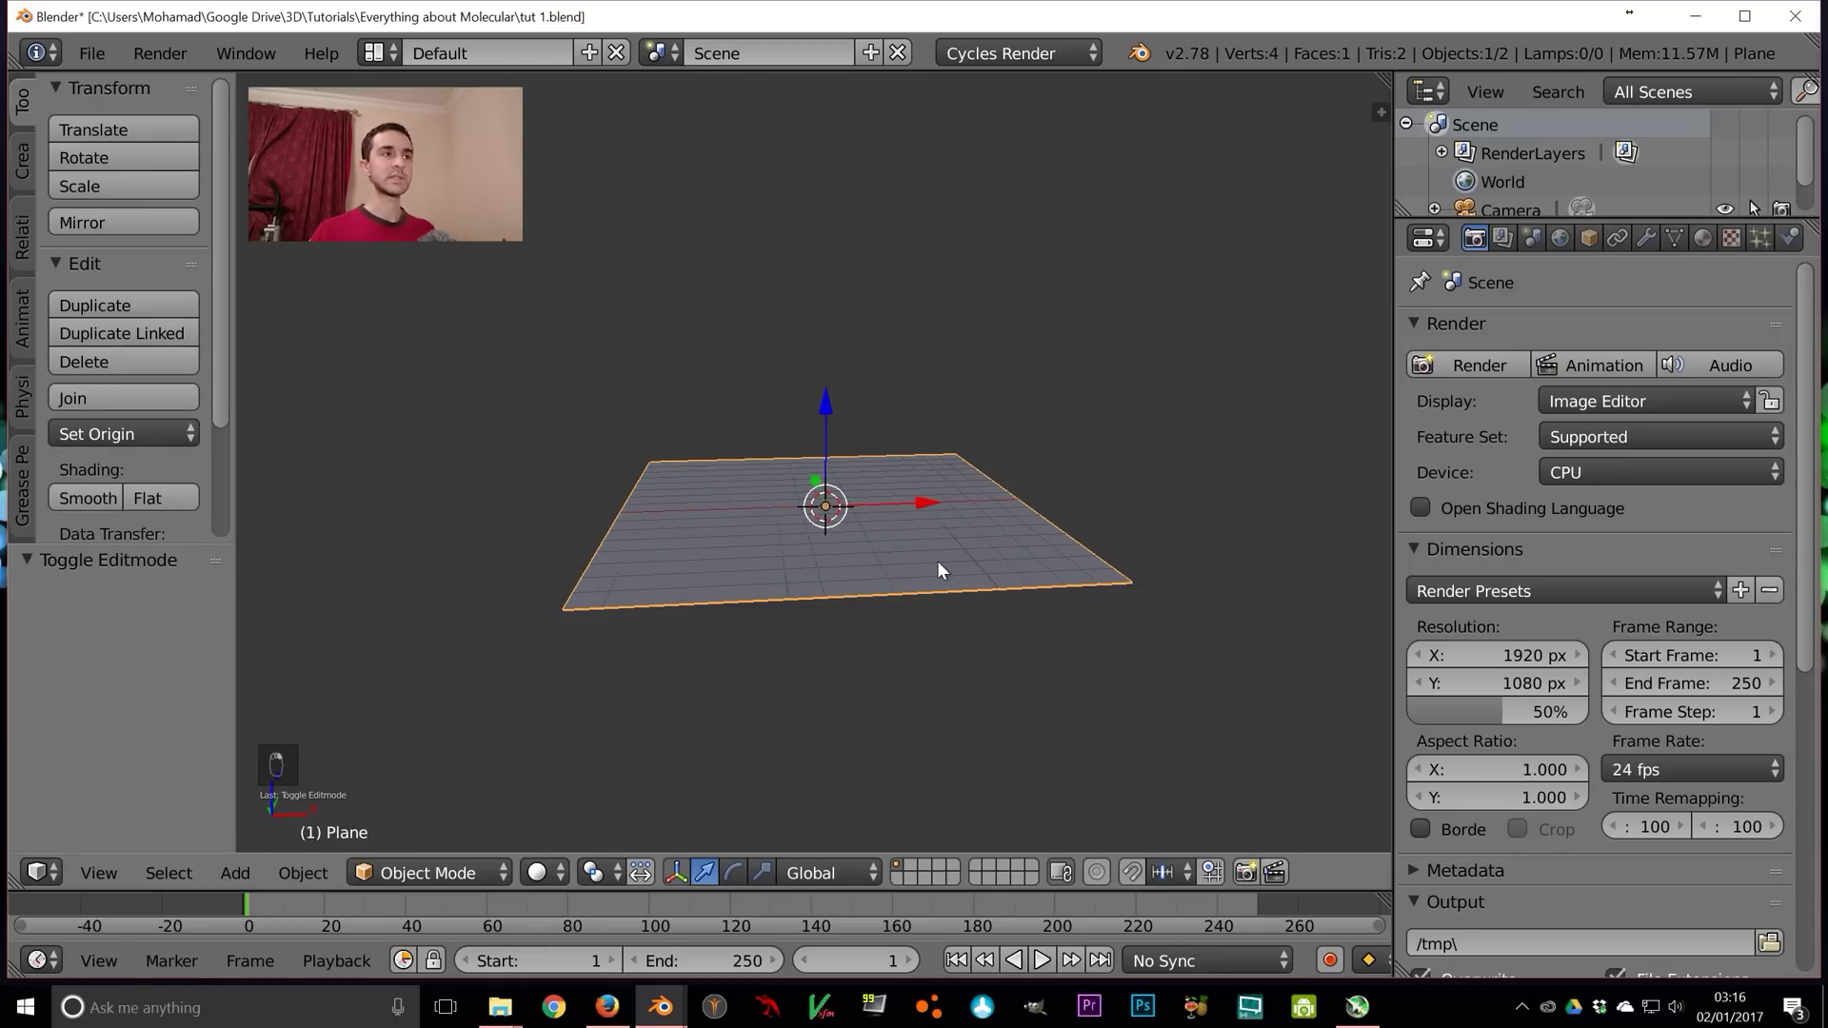
key("Tab")
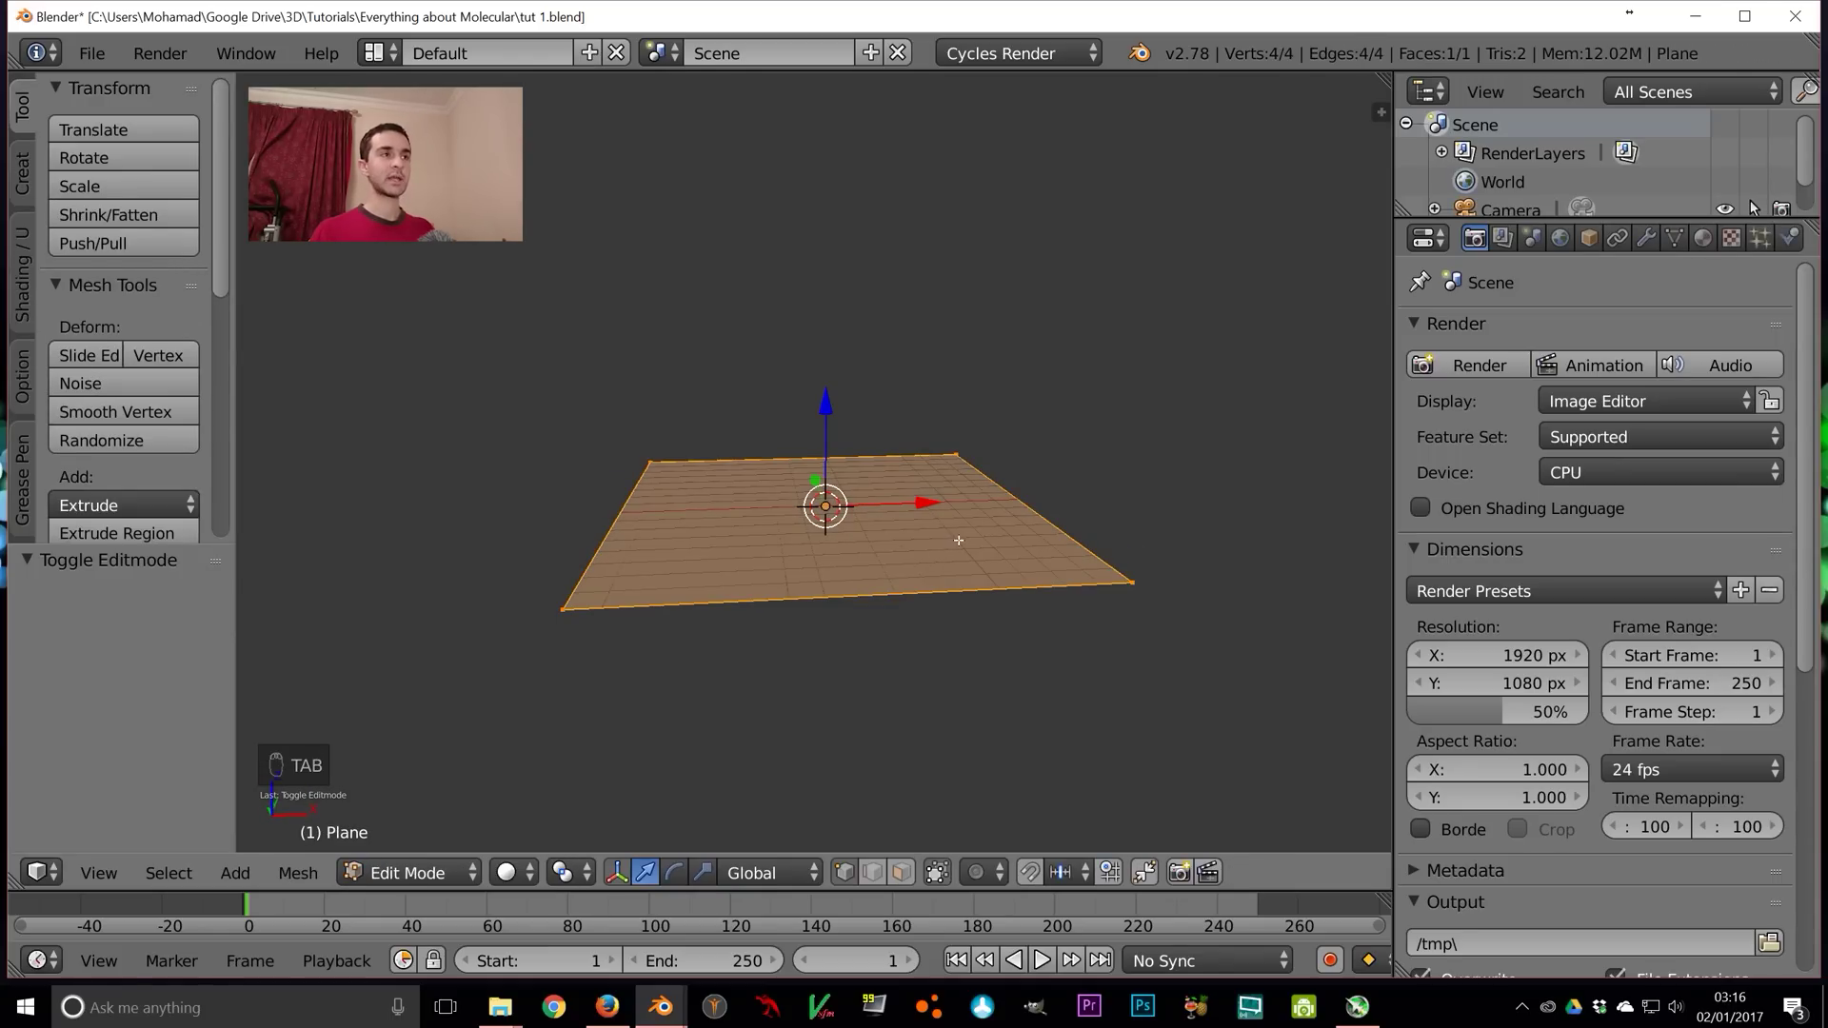
key("e")
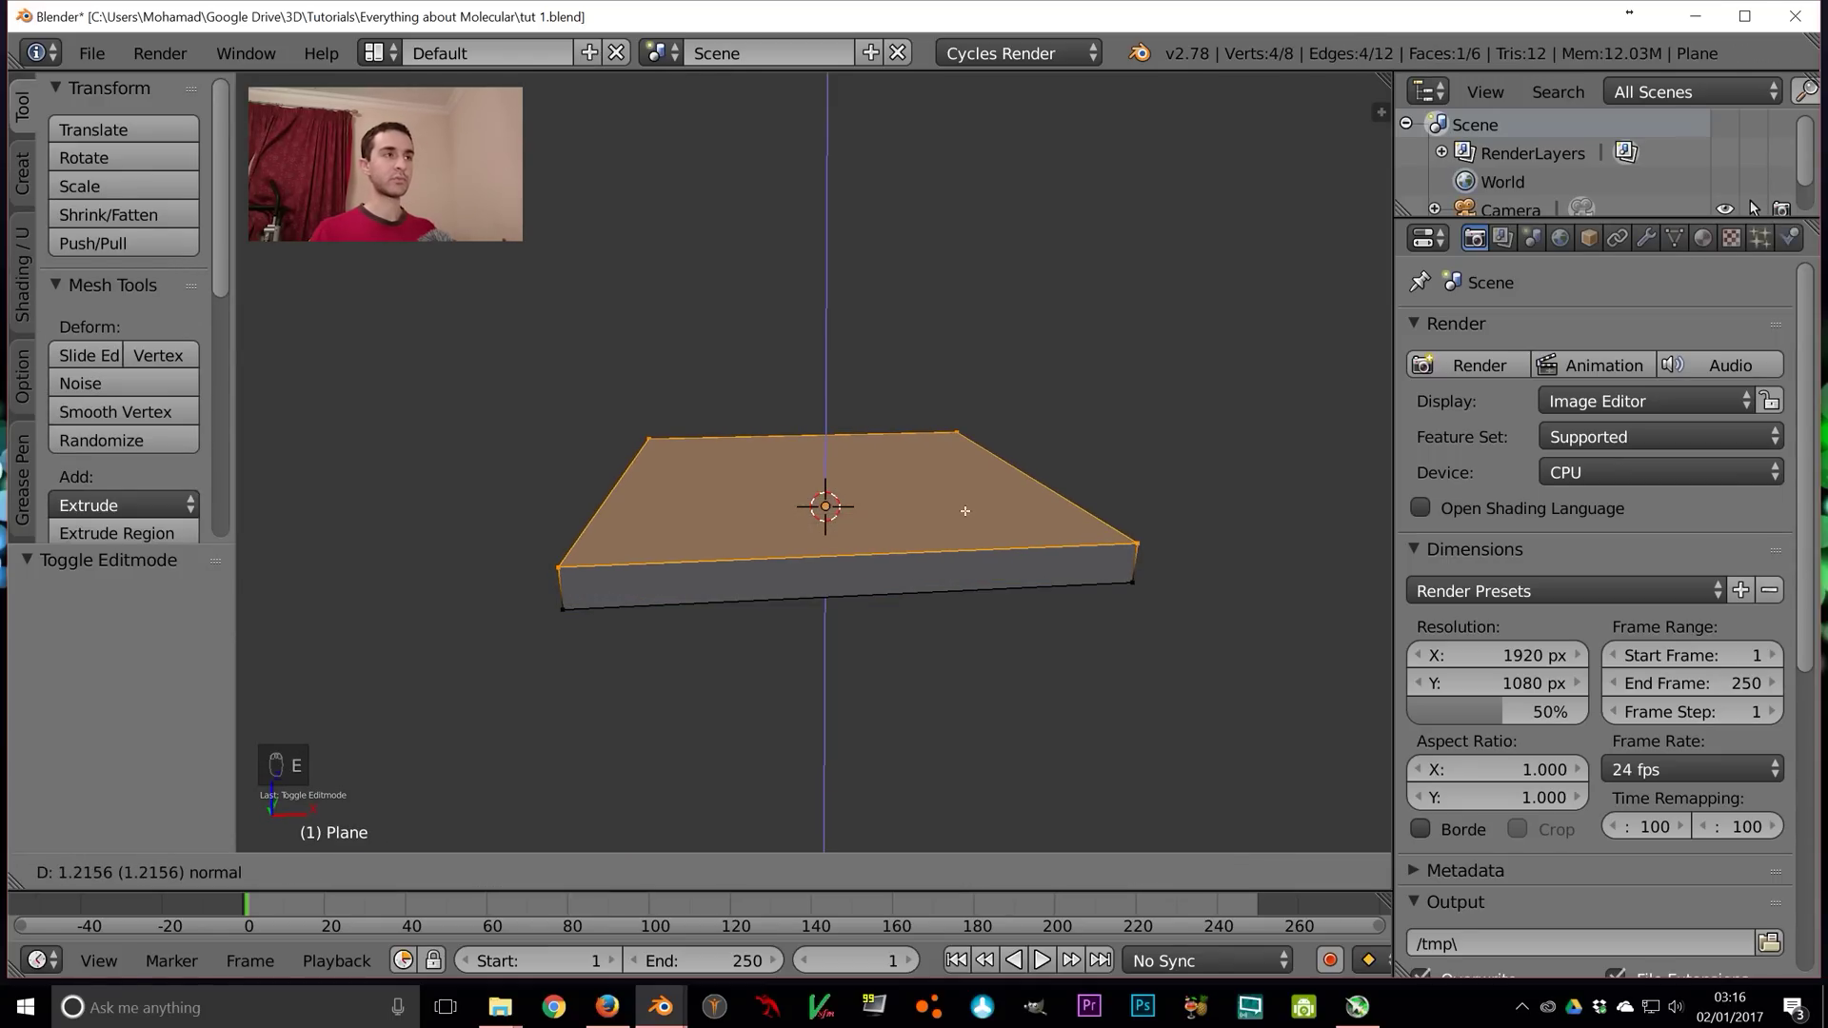
type("4")
key("Return")
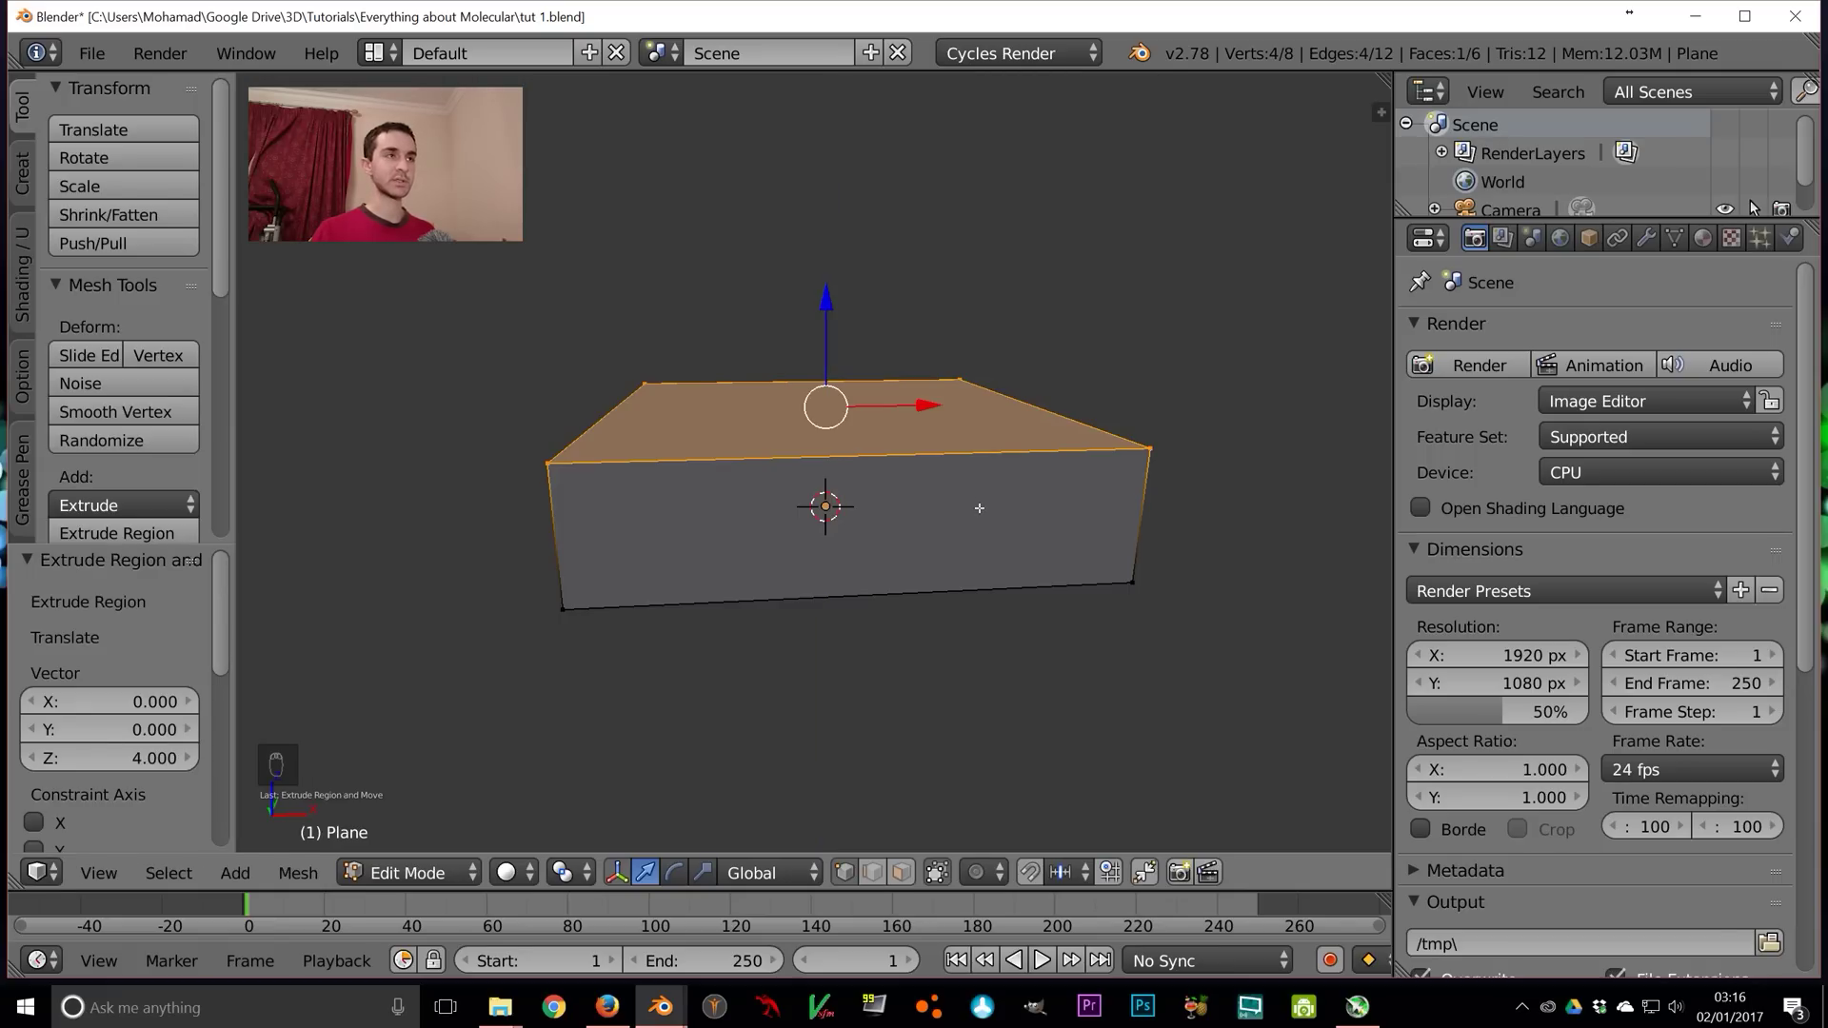
Delete the box's top face to leave an open container, and return to Object Mode
middle_click_drag(930, 507, 779, 470)
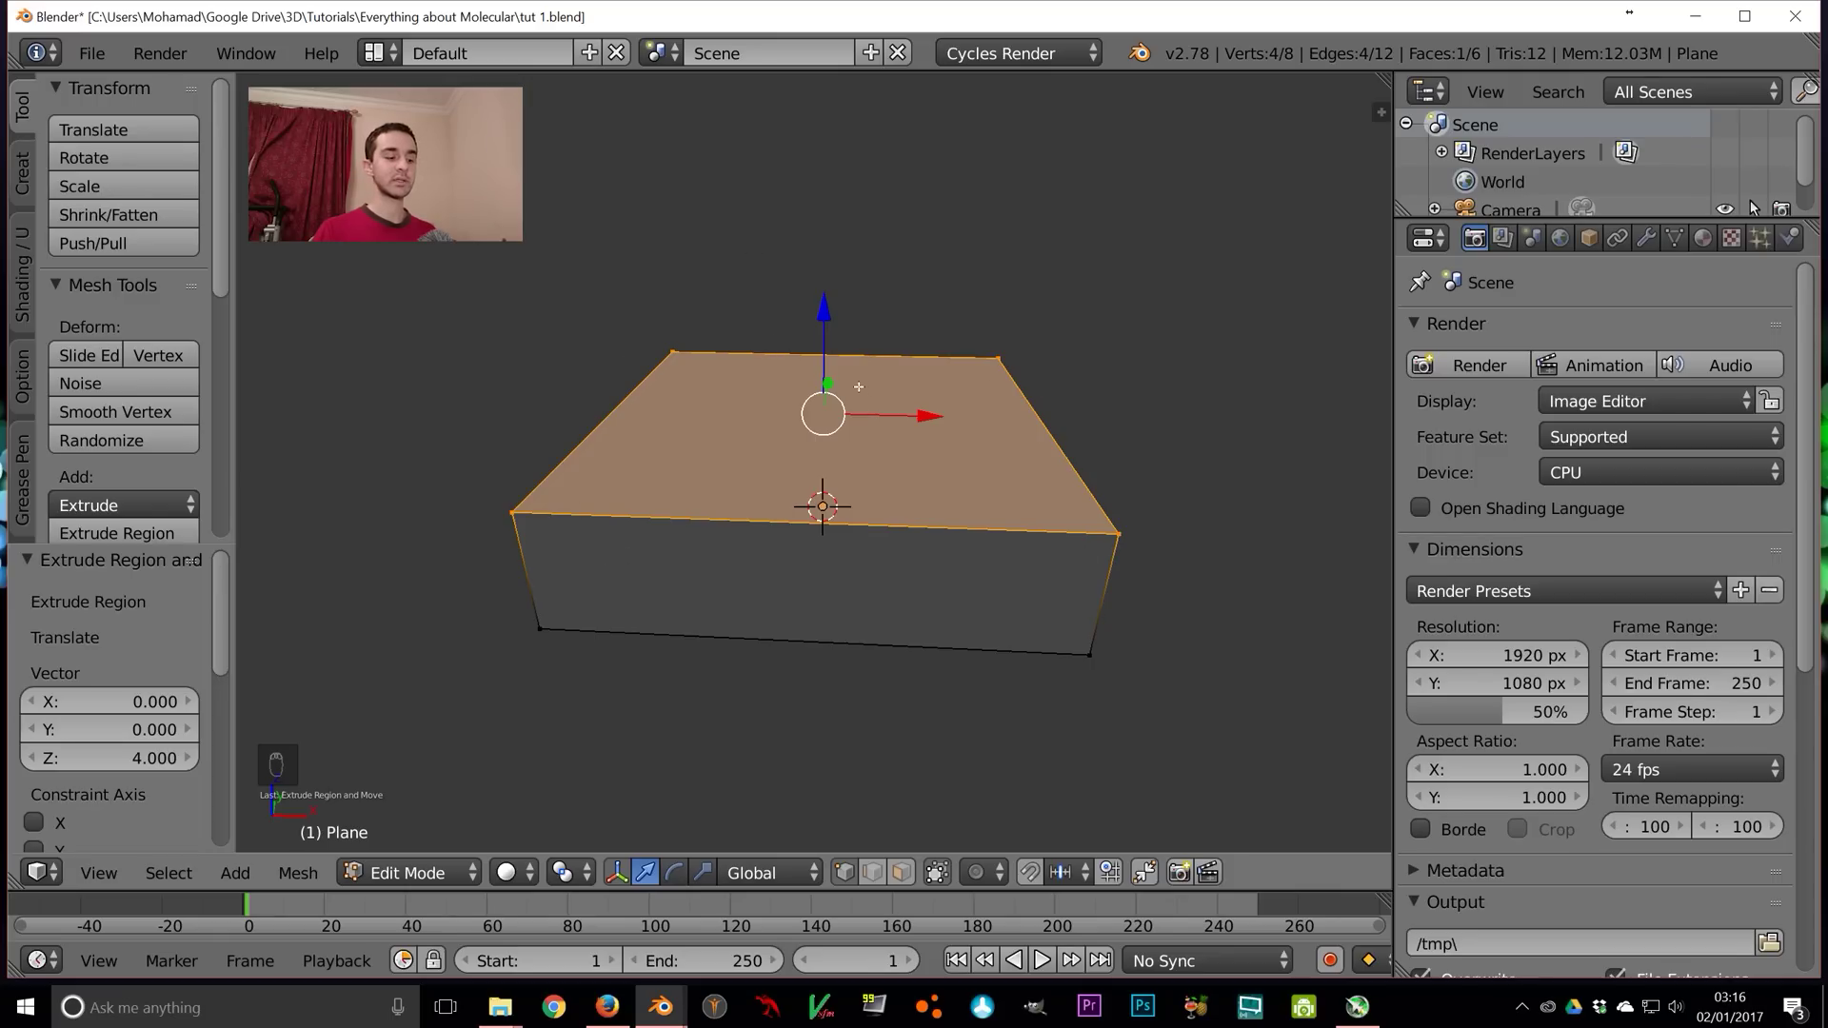
key("x")
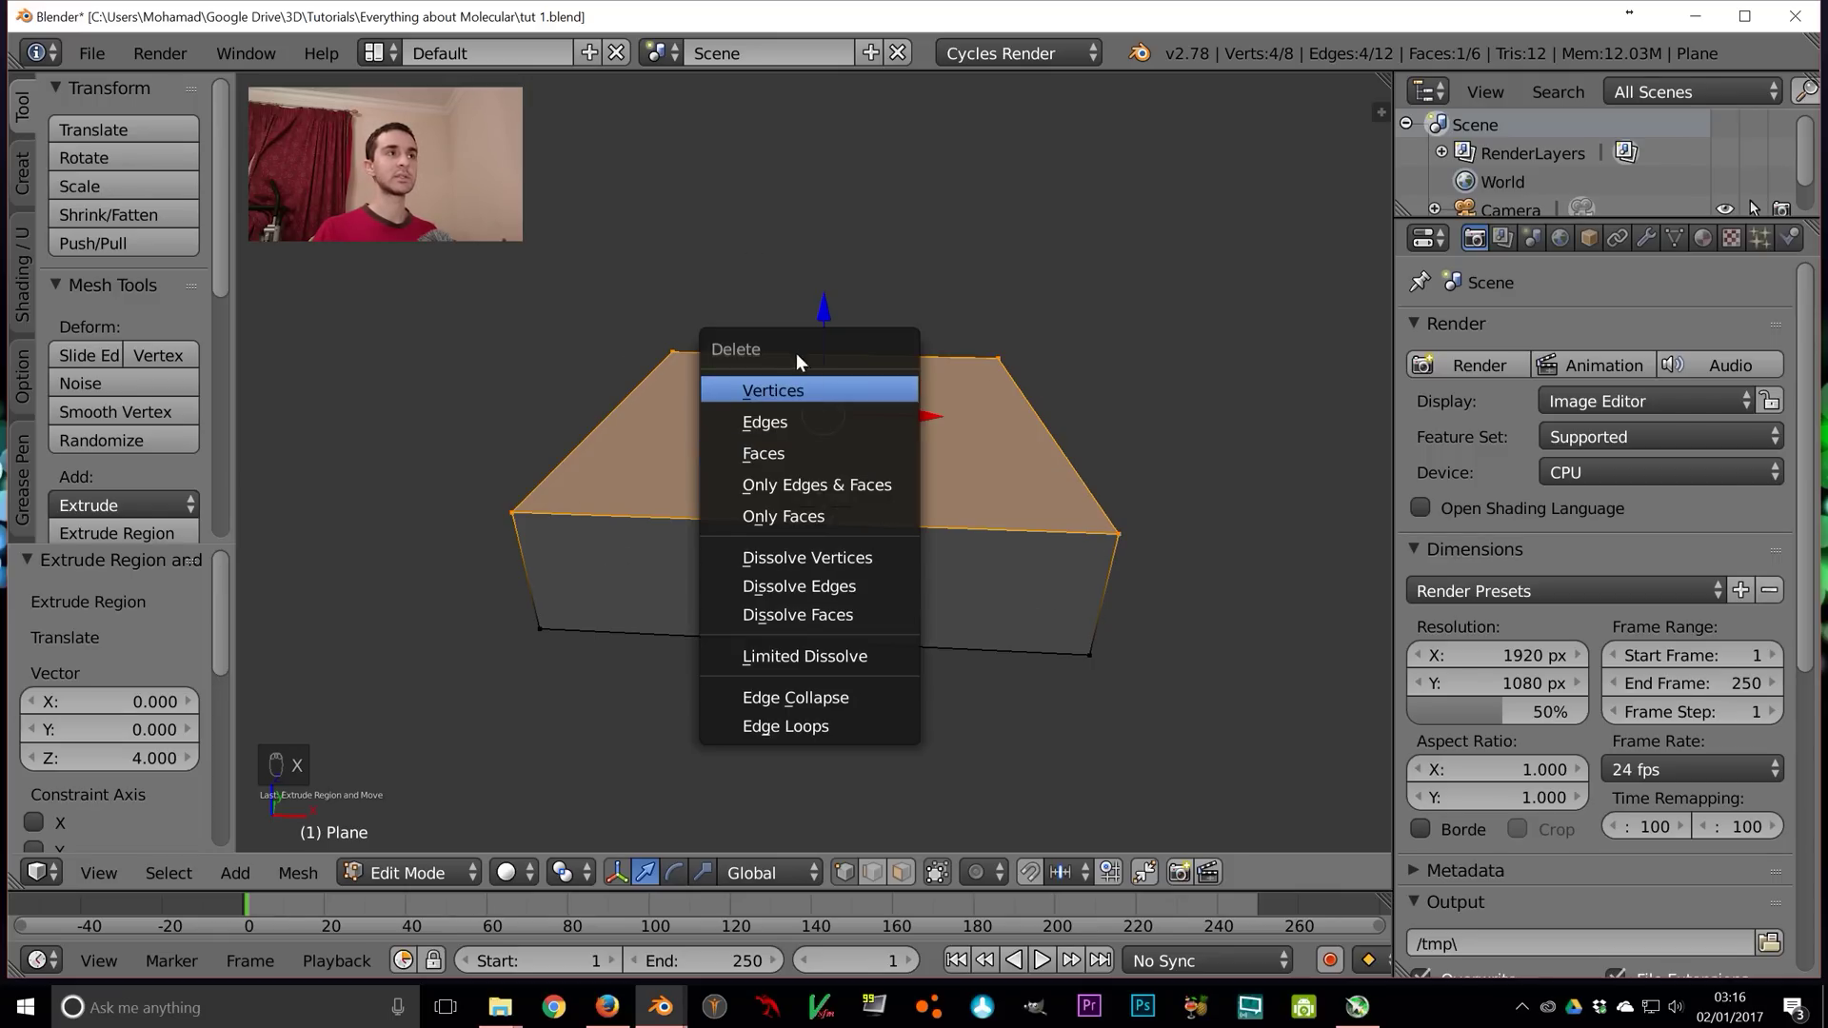
left_click(803, 454)
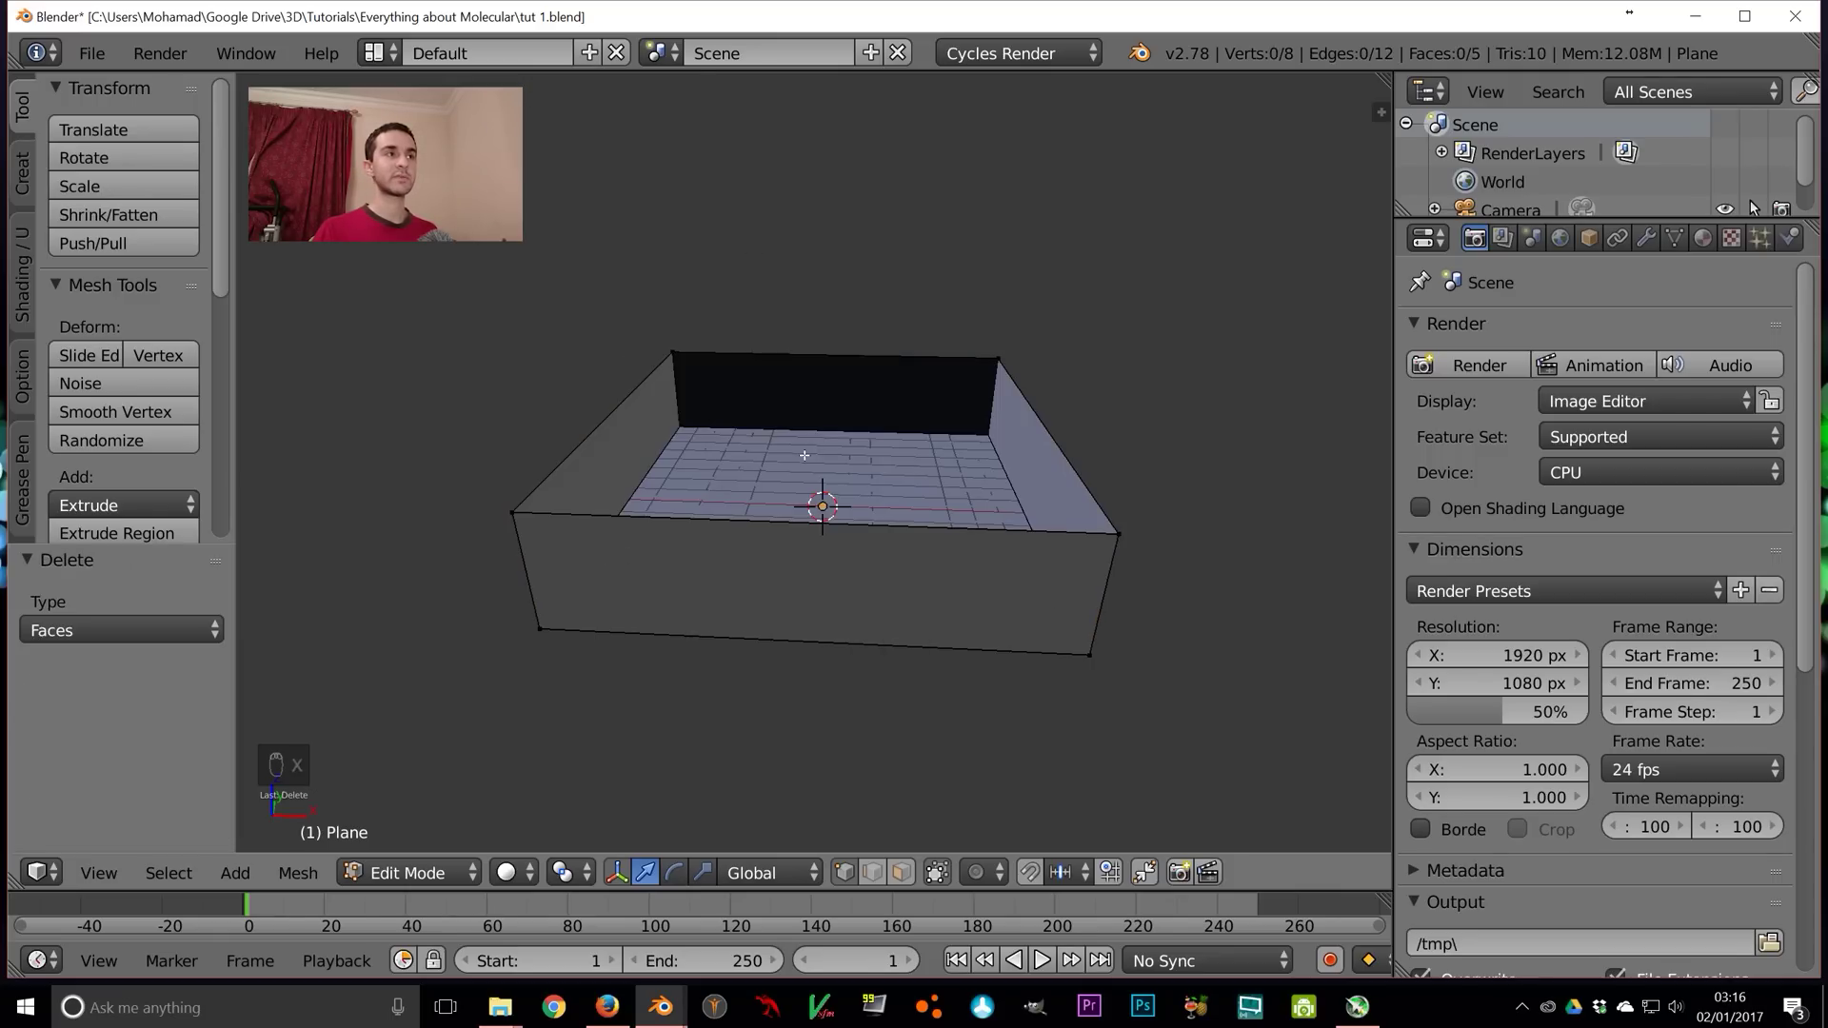
middle_click_drag(862, 461, 823, 458)
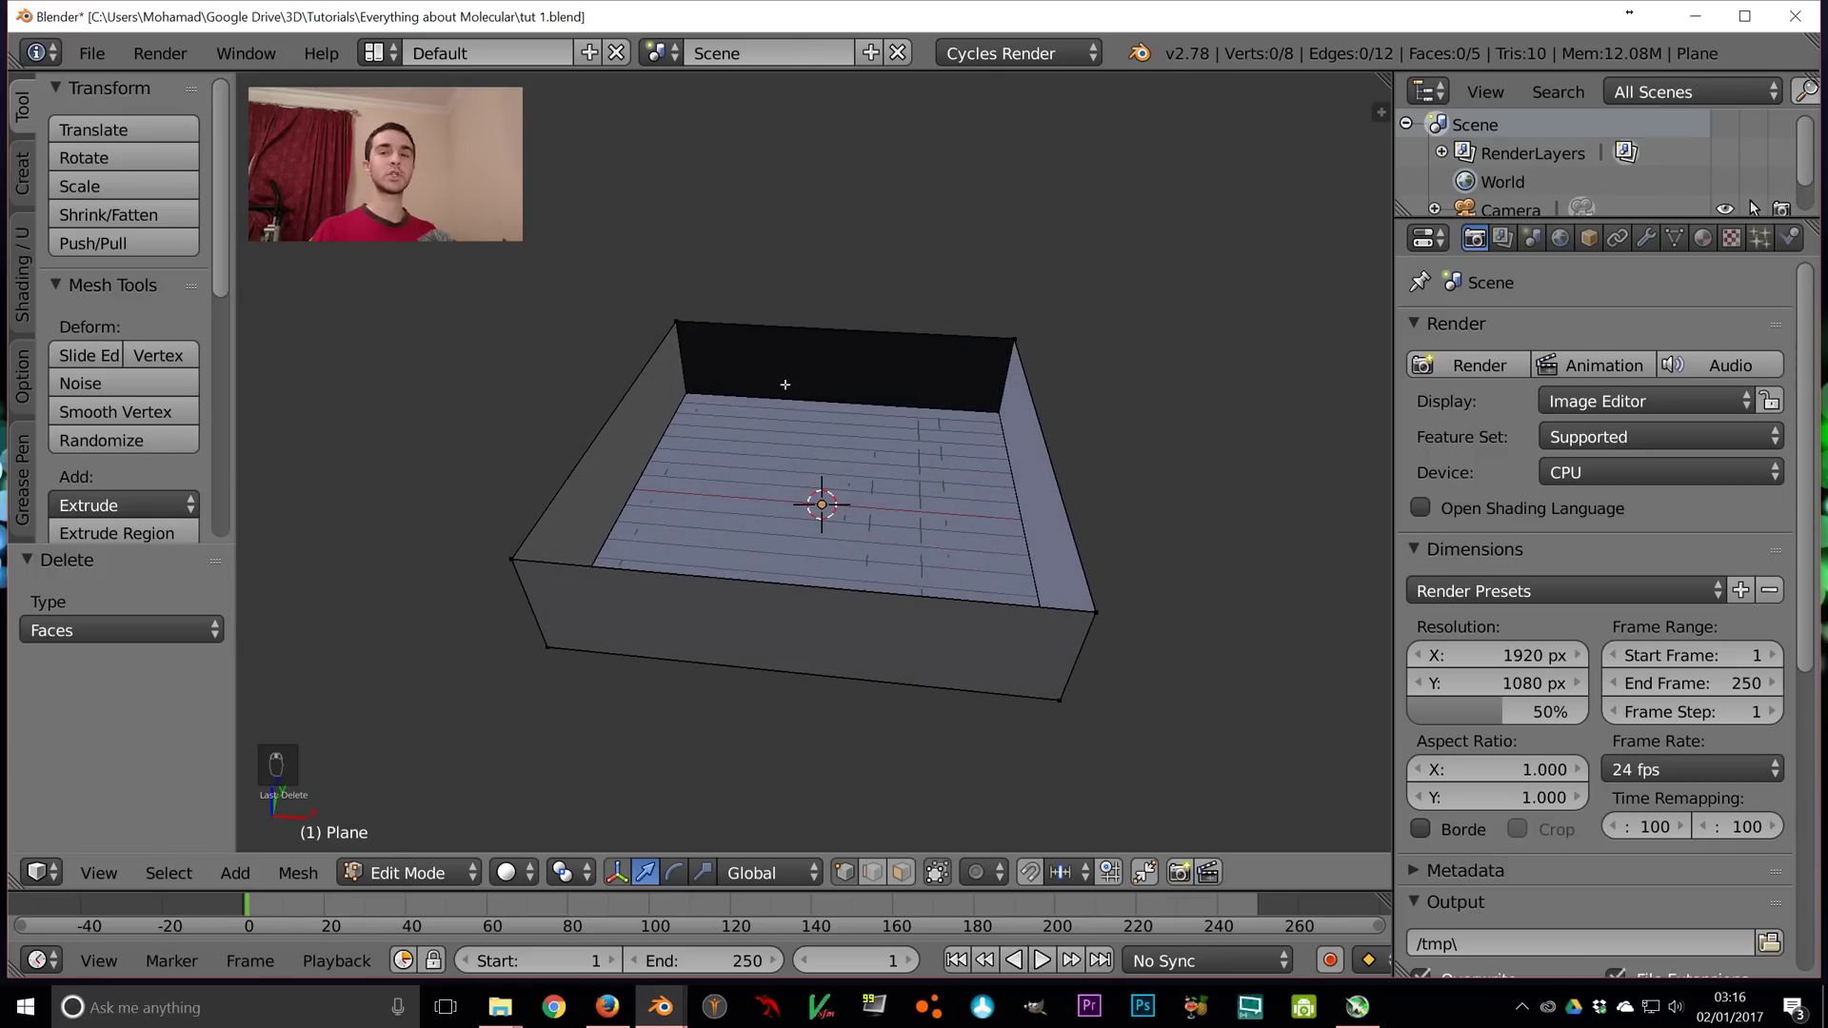
key("Tab")
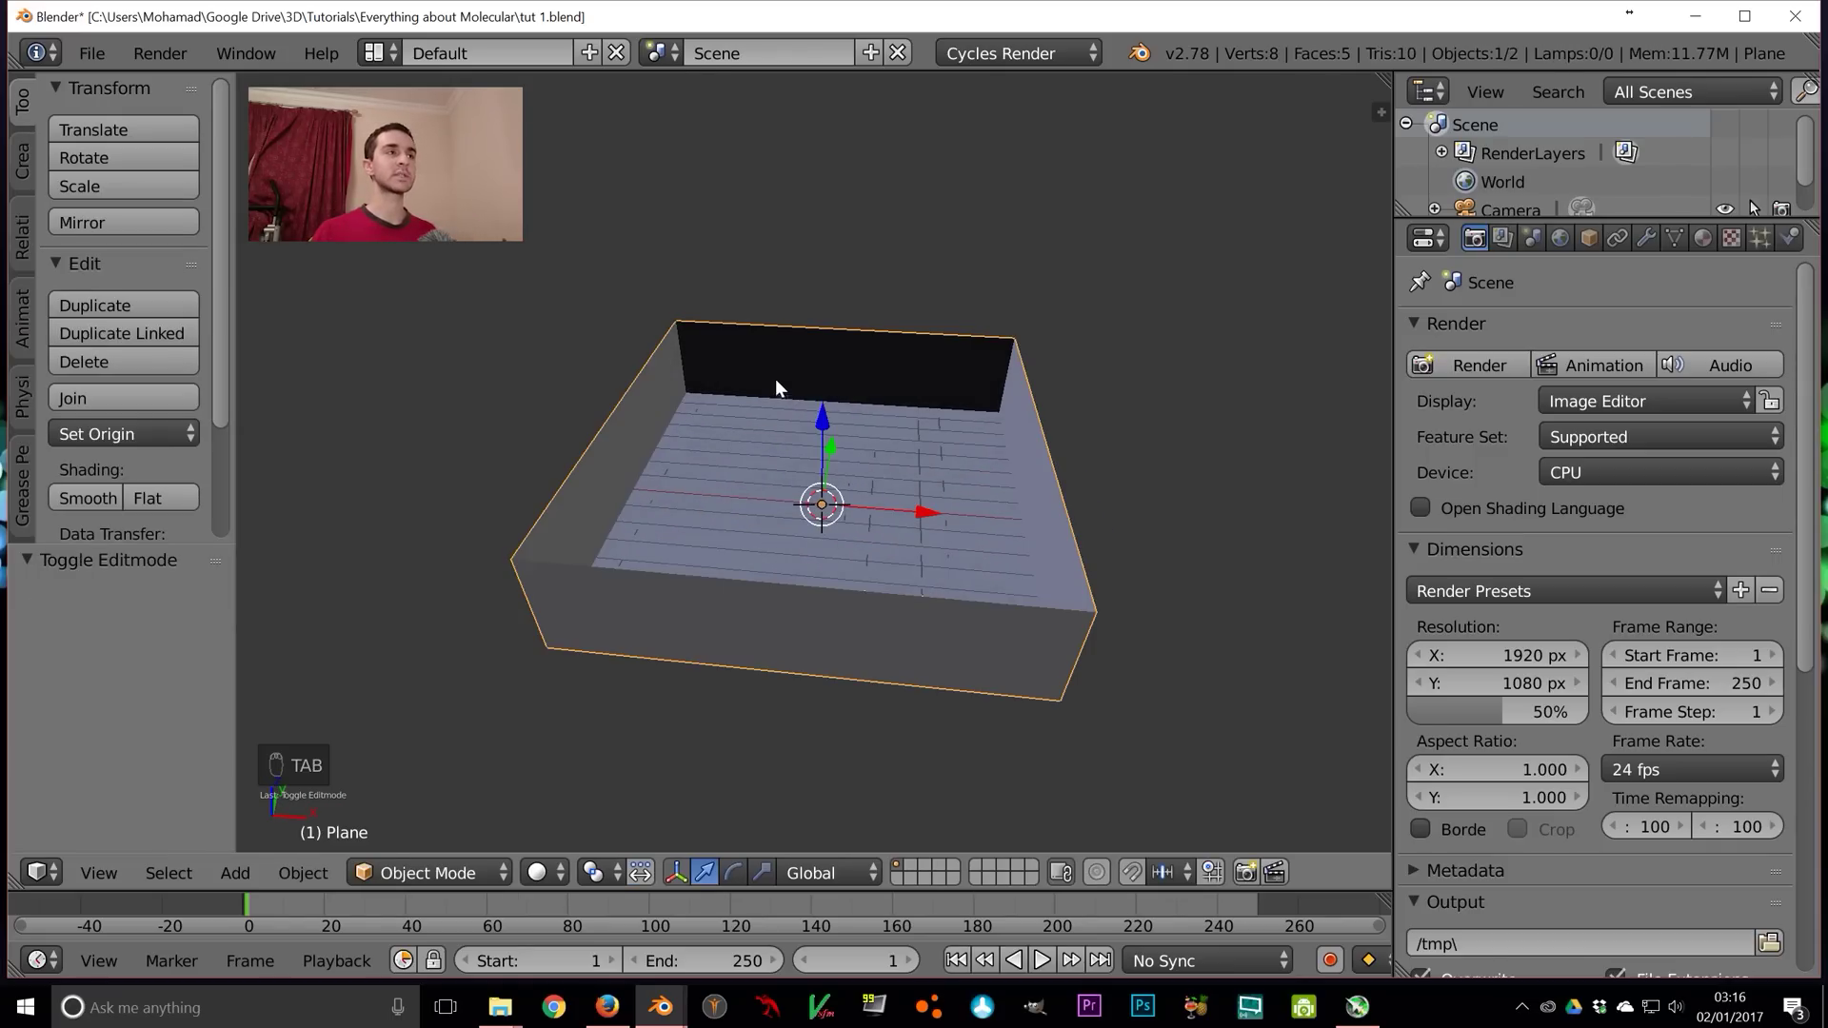
Duplicate the open box in place, leaving the copy at the original's location
middle_click_drag(823, 369, 883, 436)
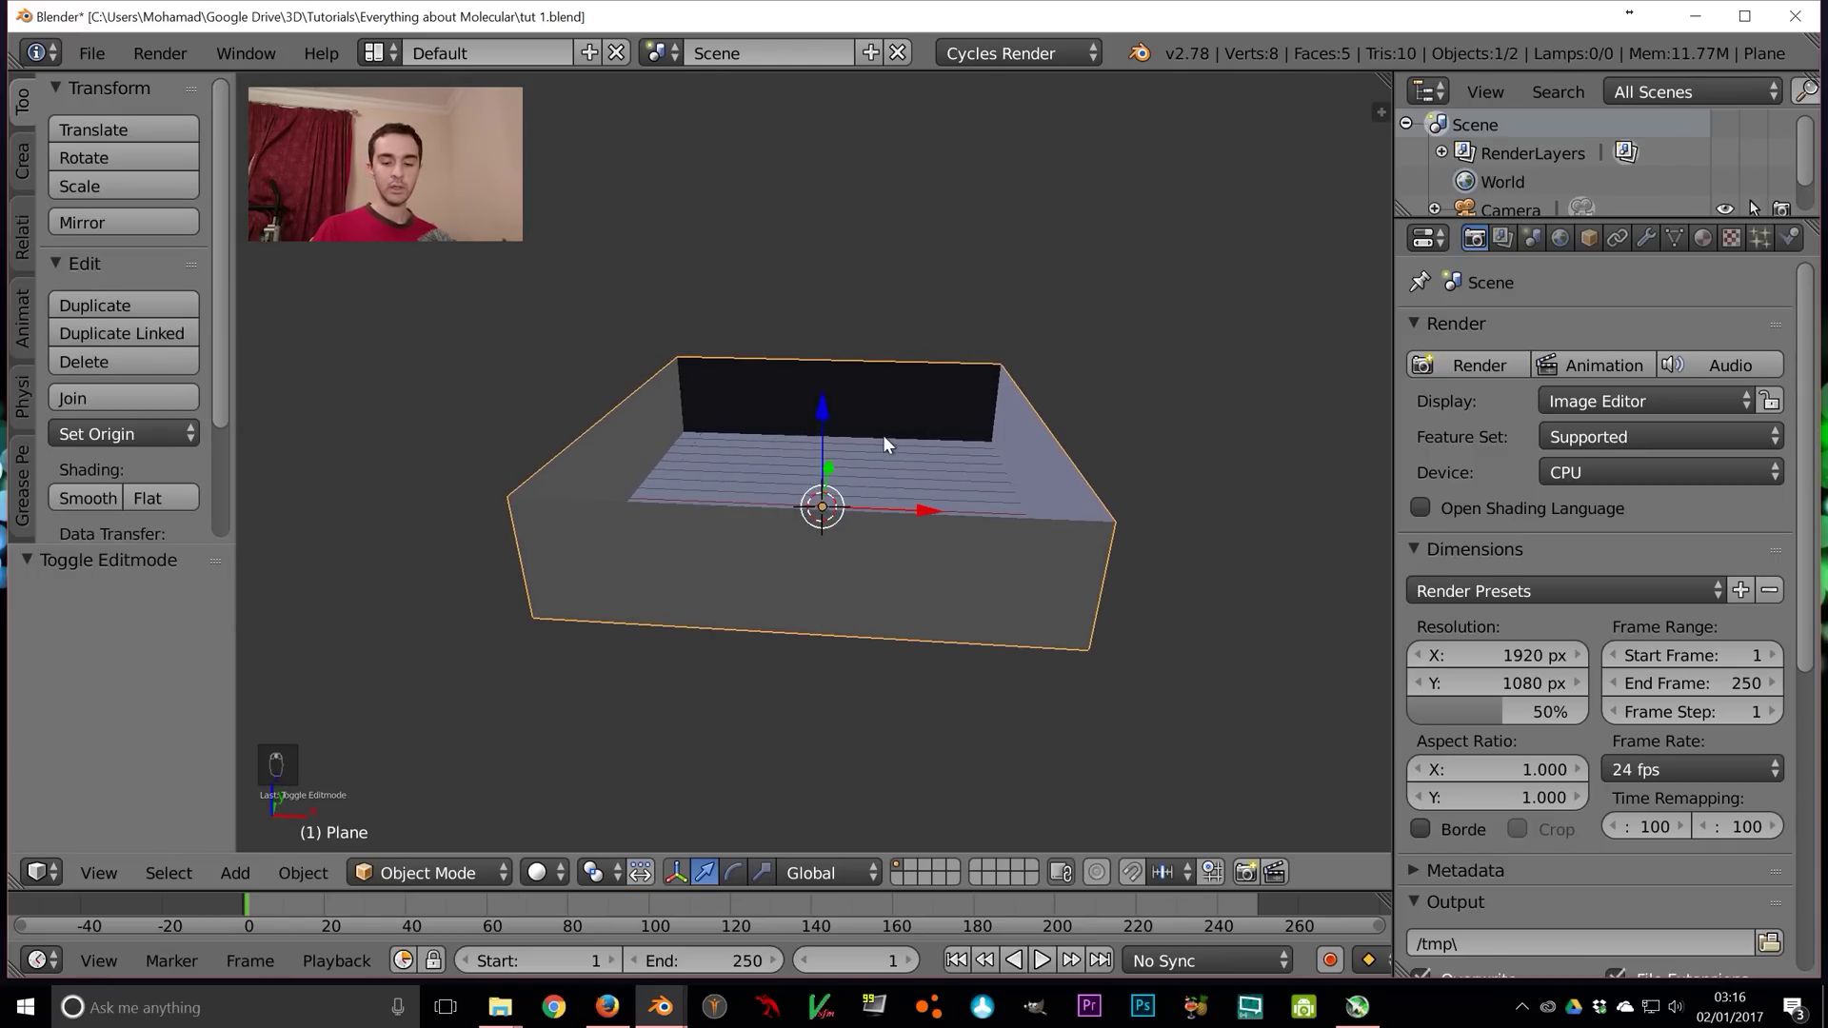
key("KP_0")
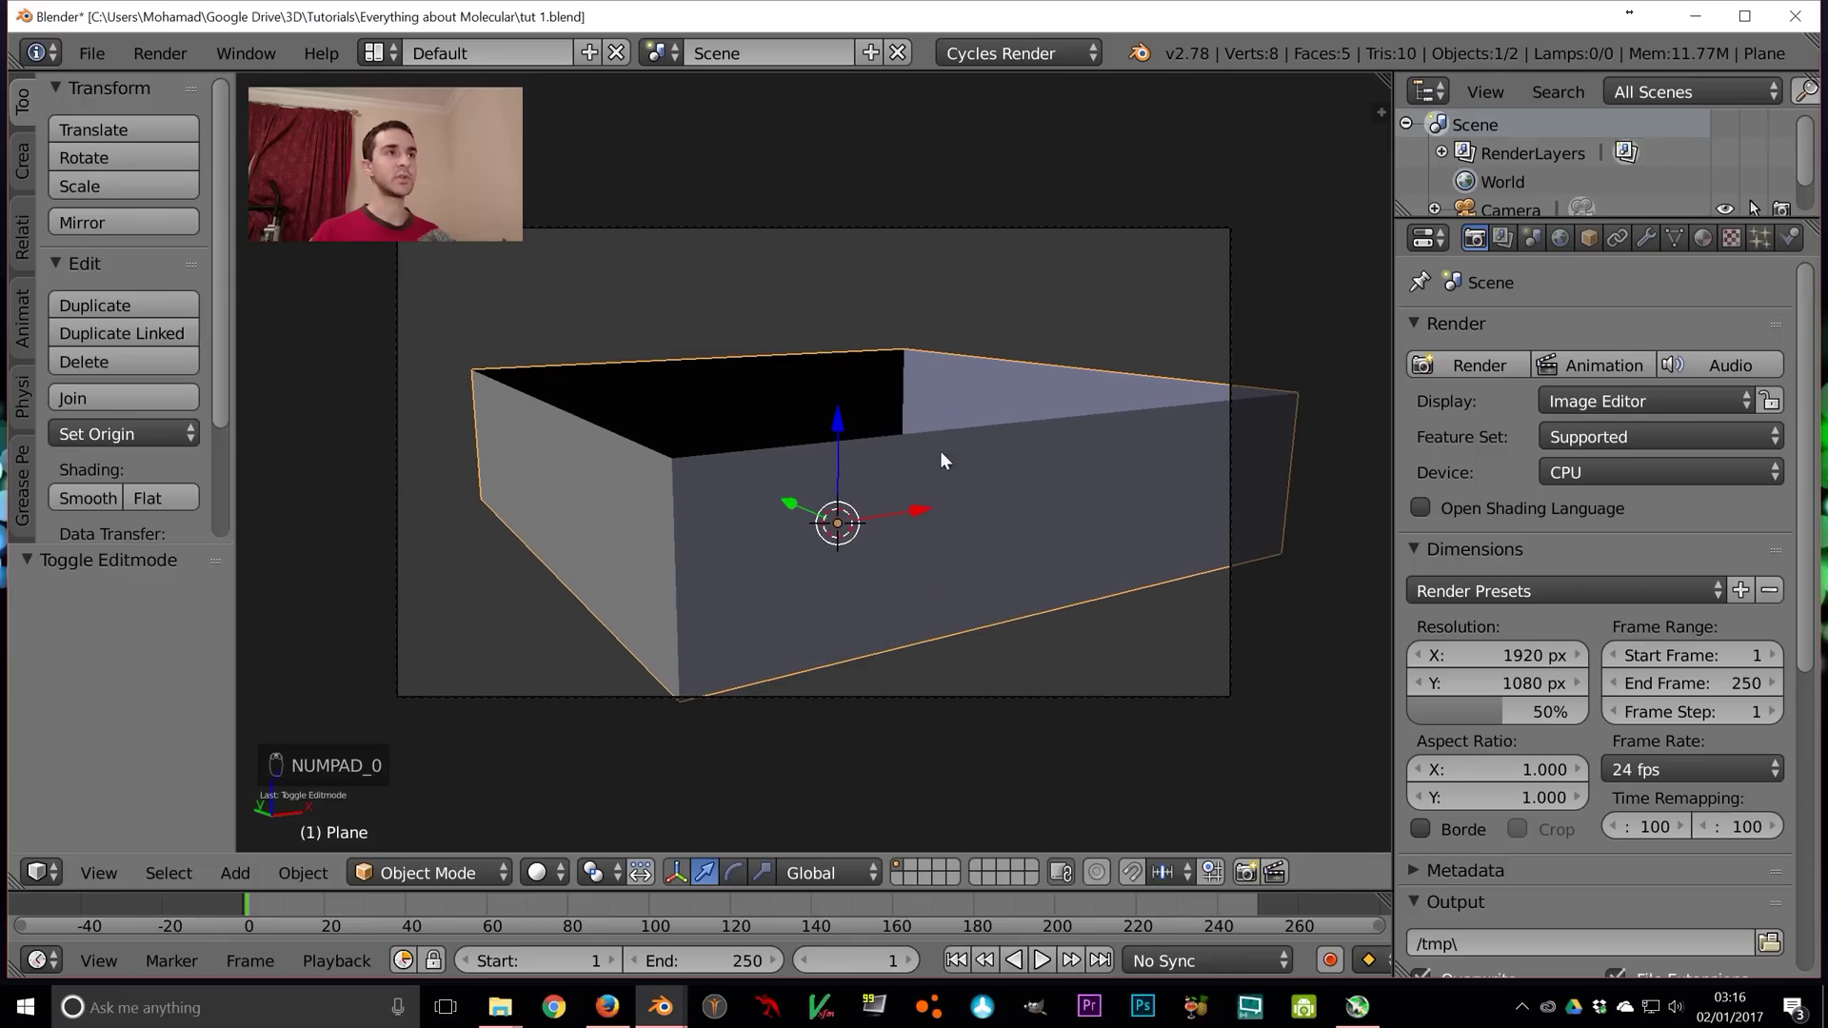
scroll(933, 440, "up", 3)
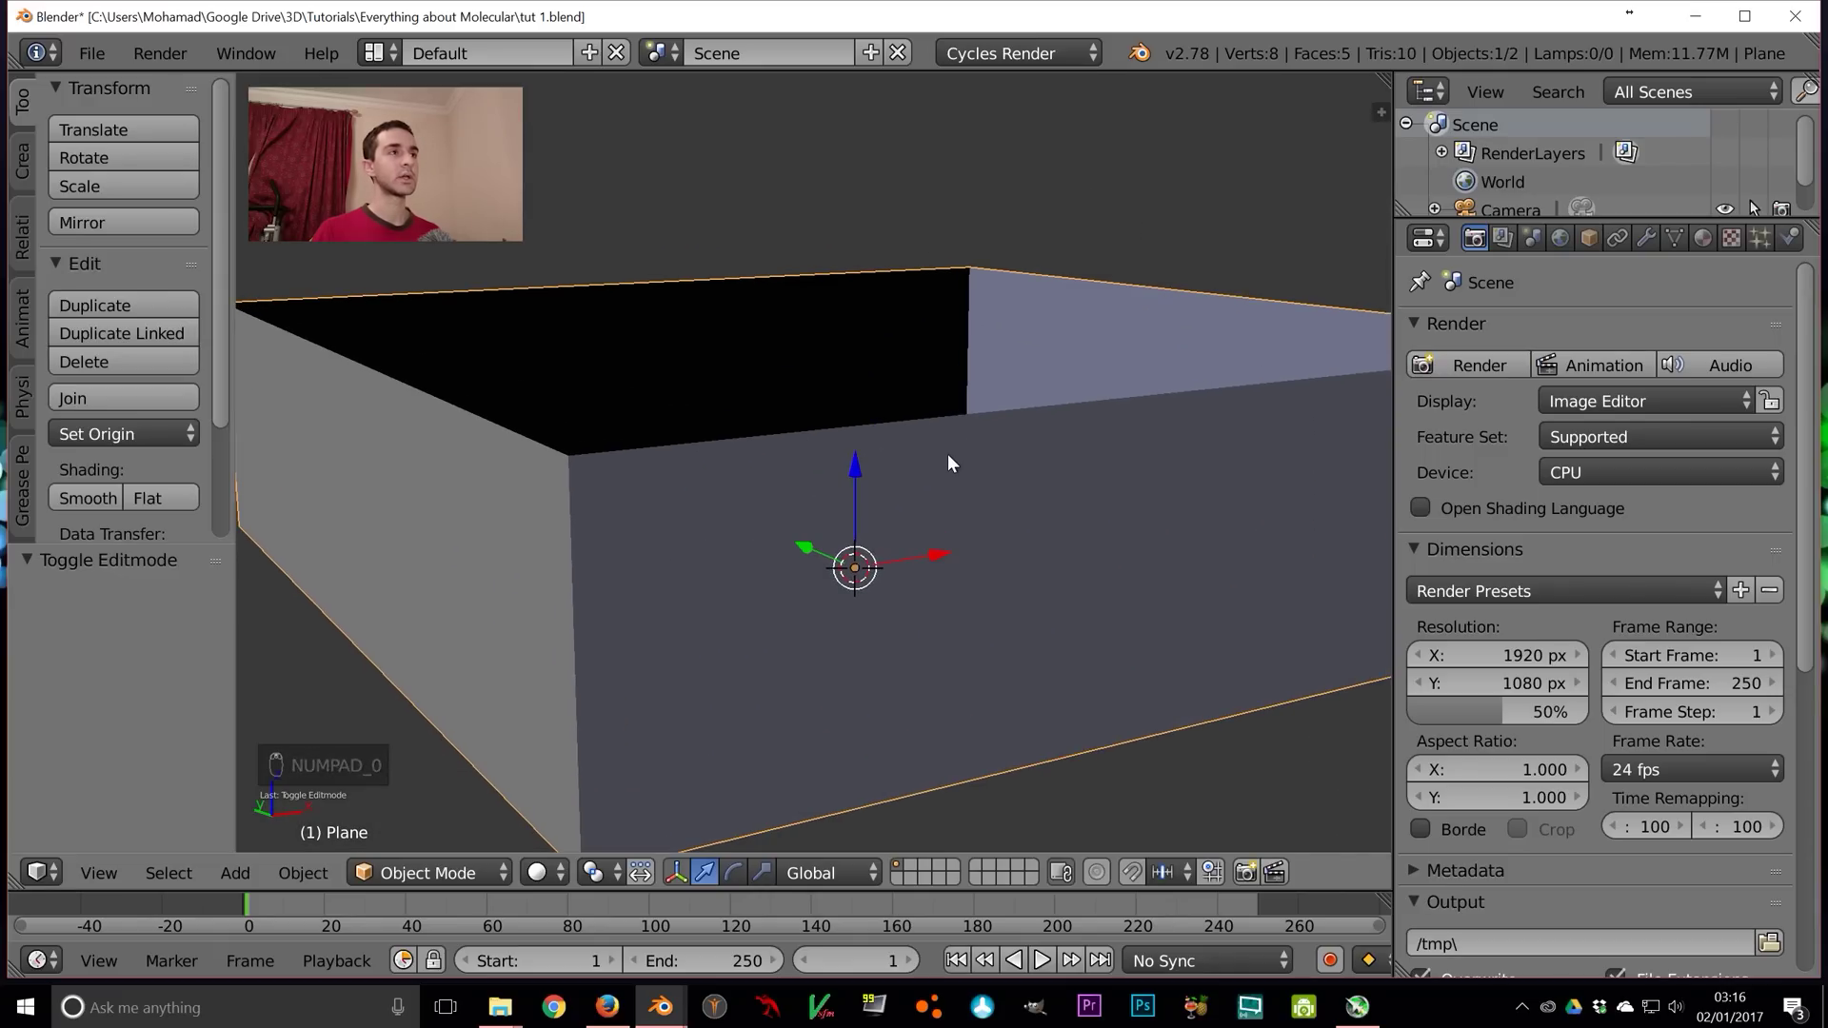
middle_click_drag(967, 443, 963, 462)
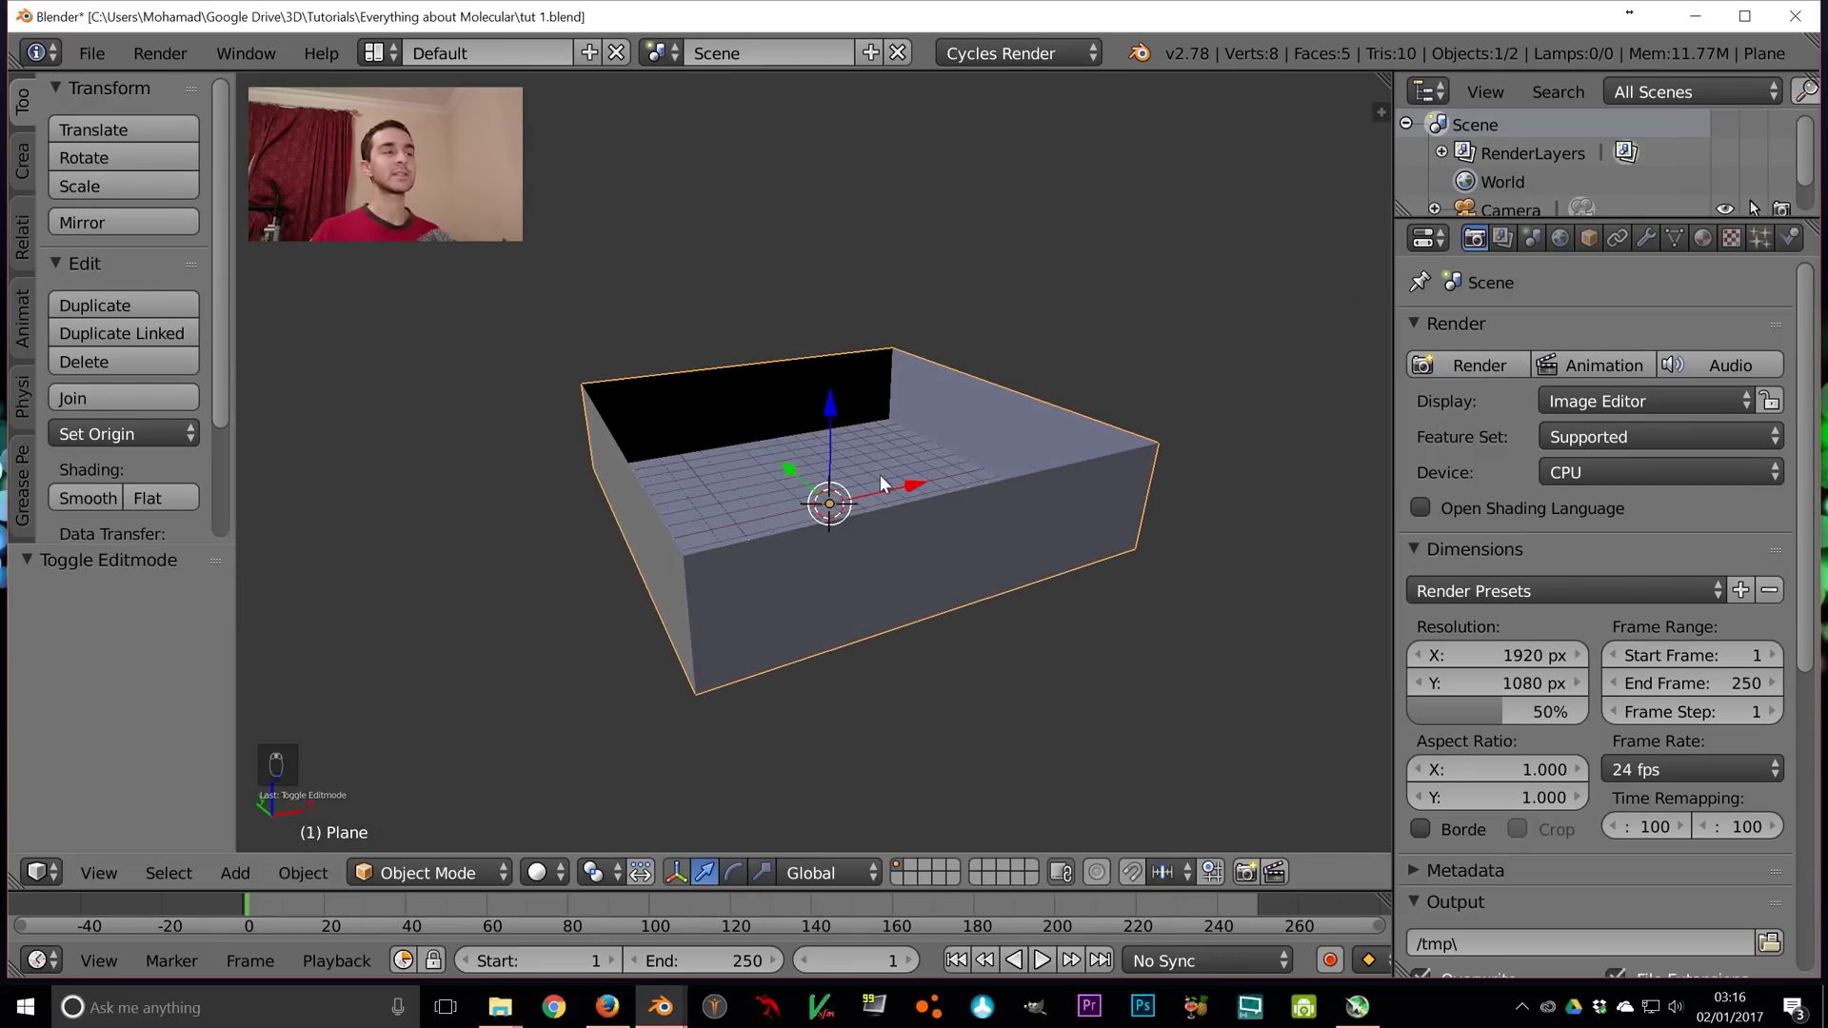
middle_click_drag(919, 495, 908, 488)
key("shift+d")
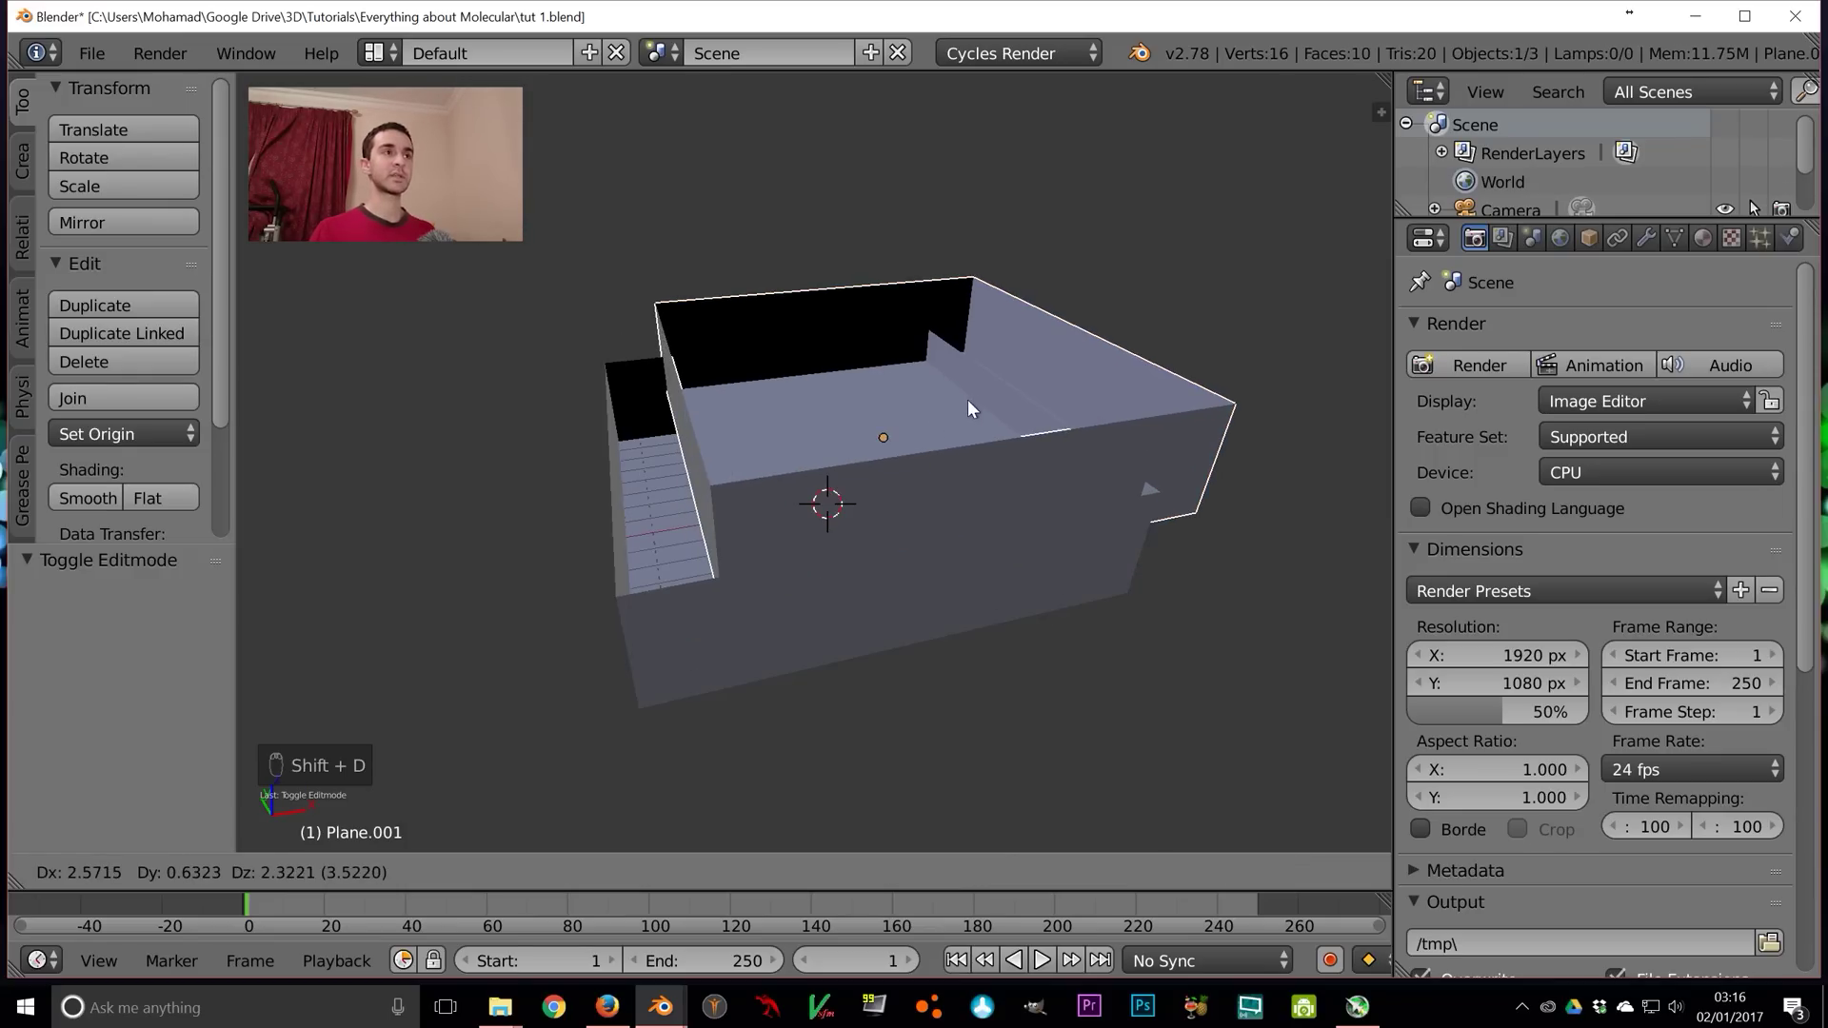
right_click(1016, 334)
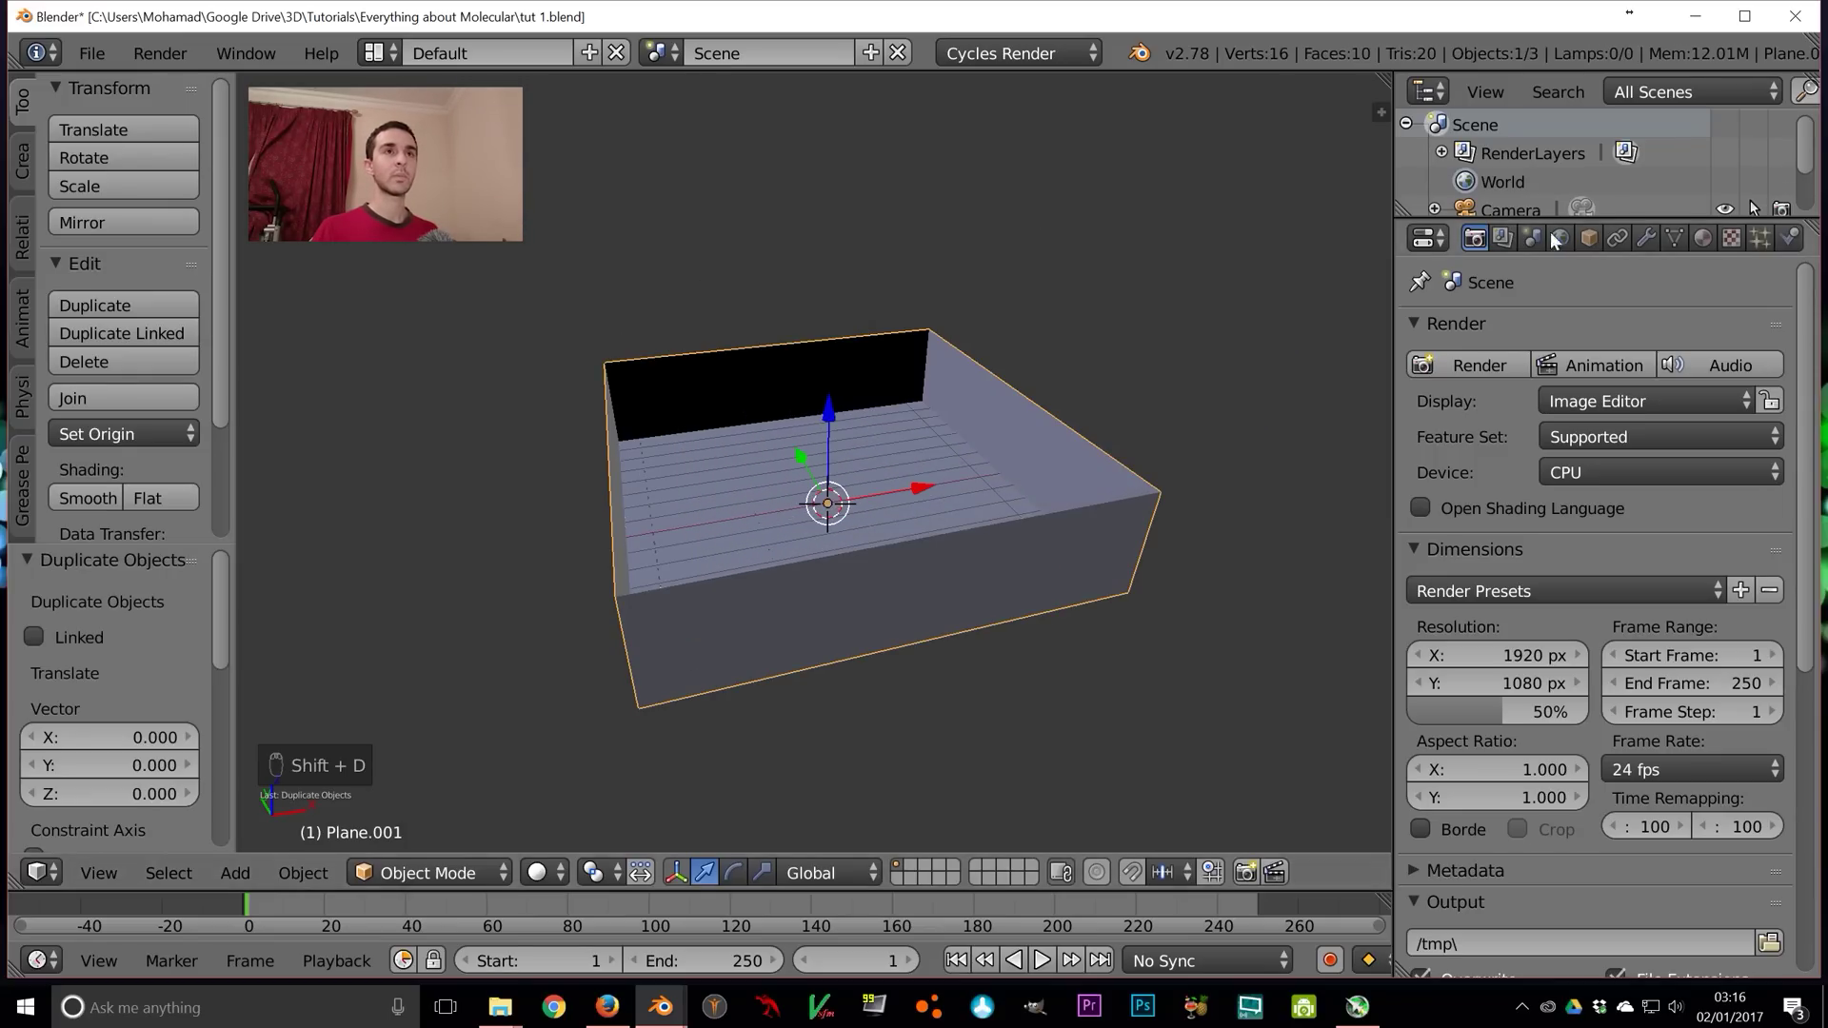
Rename the duplicated box as collision
left_click(1590, 238)
left_click(1511, 335)
type("collision")
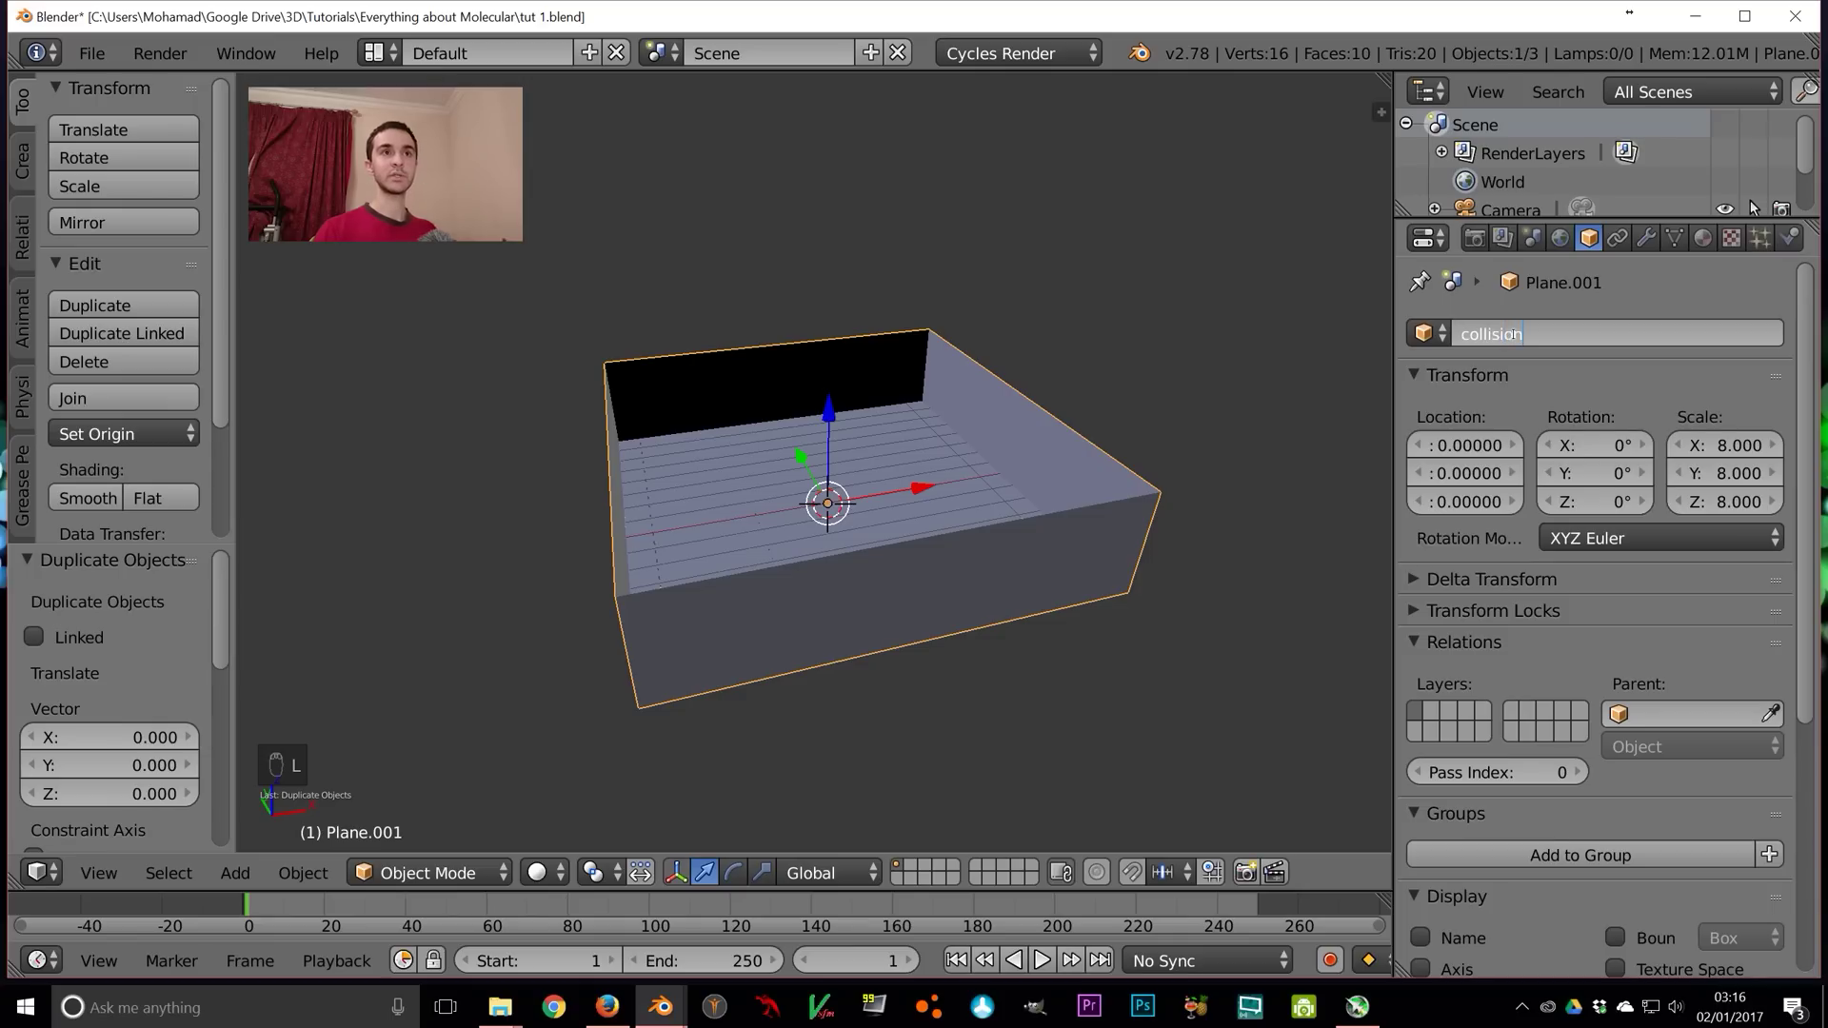
key("Return")
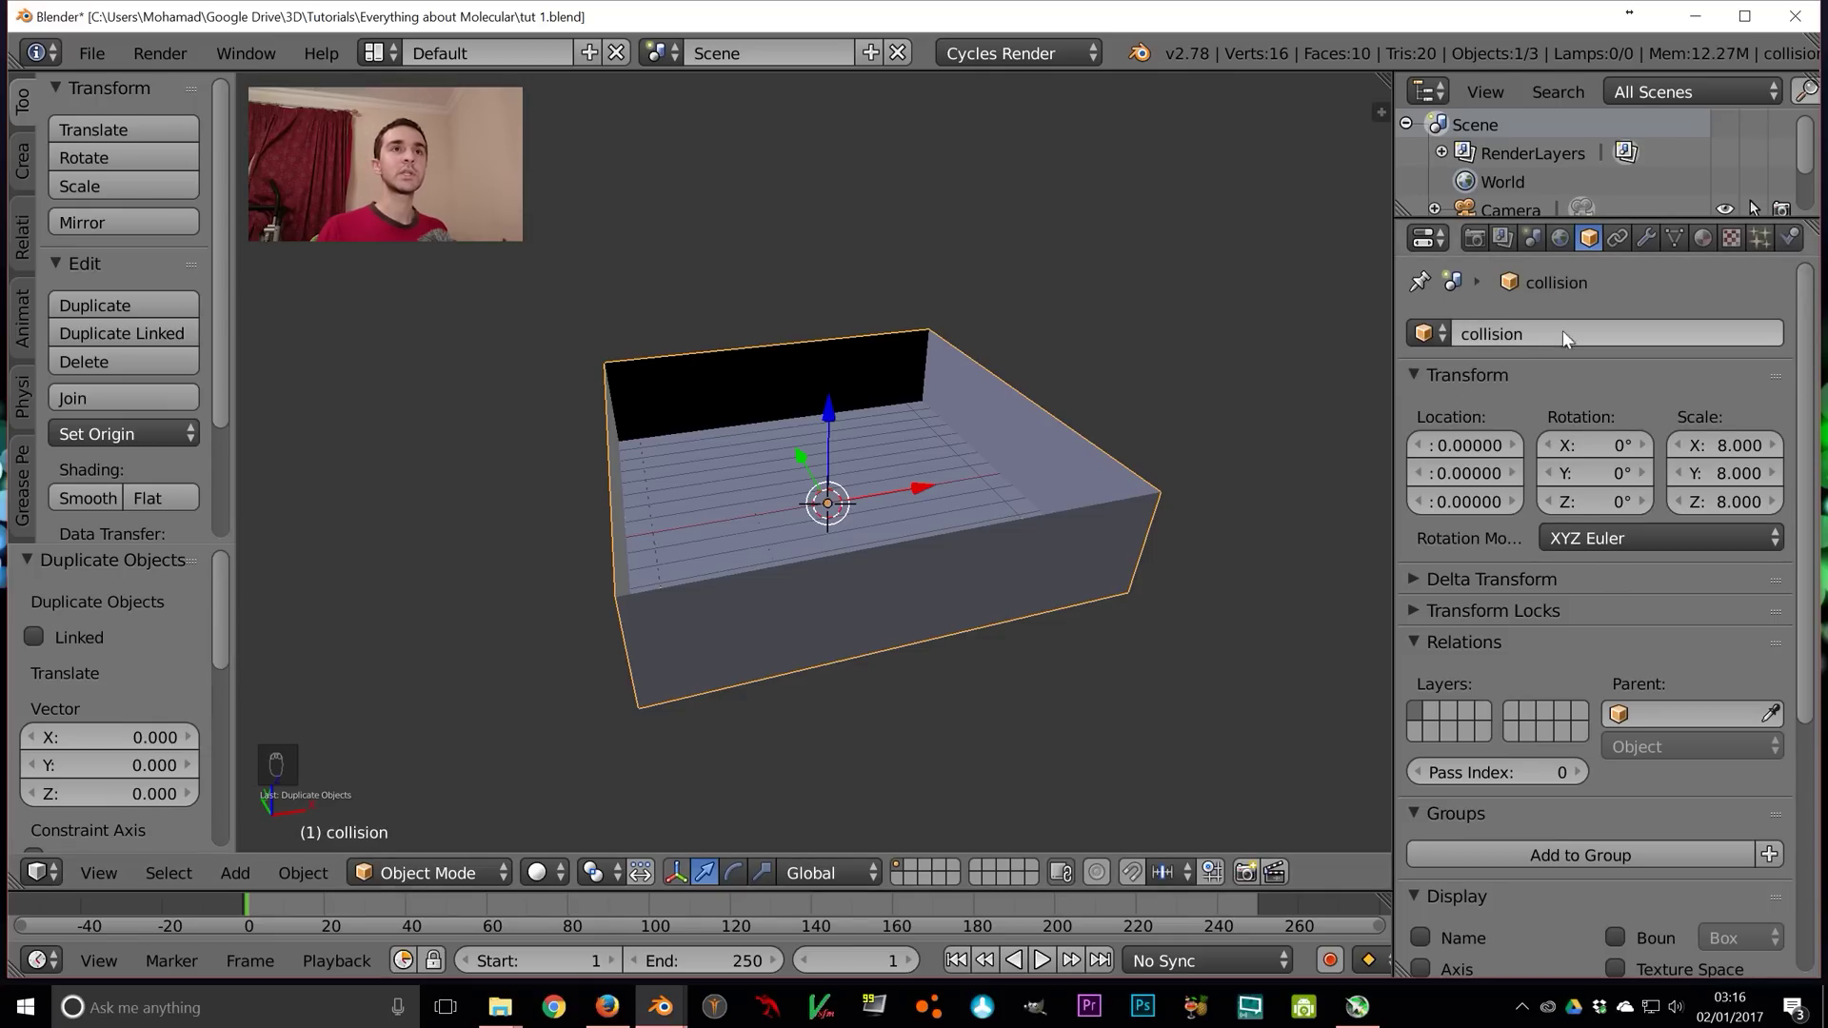
Enable Collision physics on the collision box, with particle damping factor 0.5 and particle friction factor 0.2
left_click(1786, 238)
left_click(1546, 400)
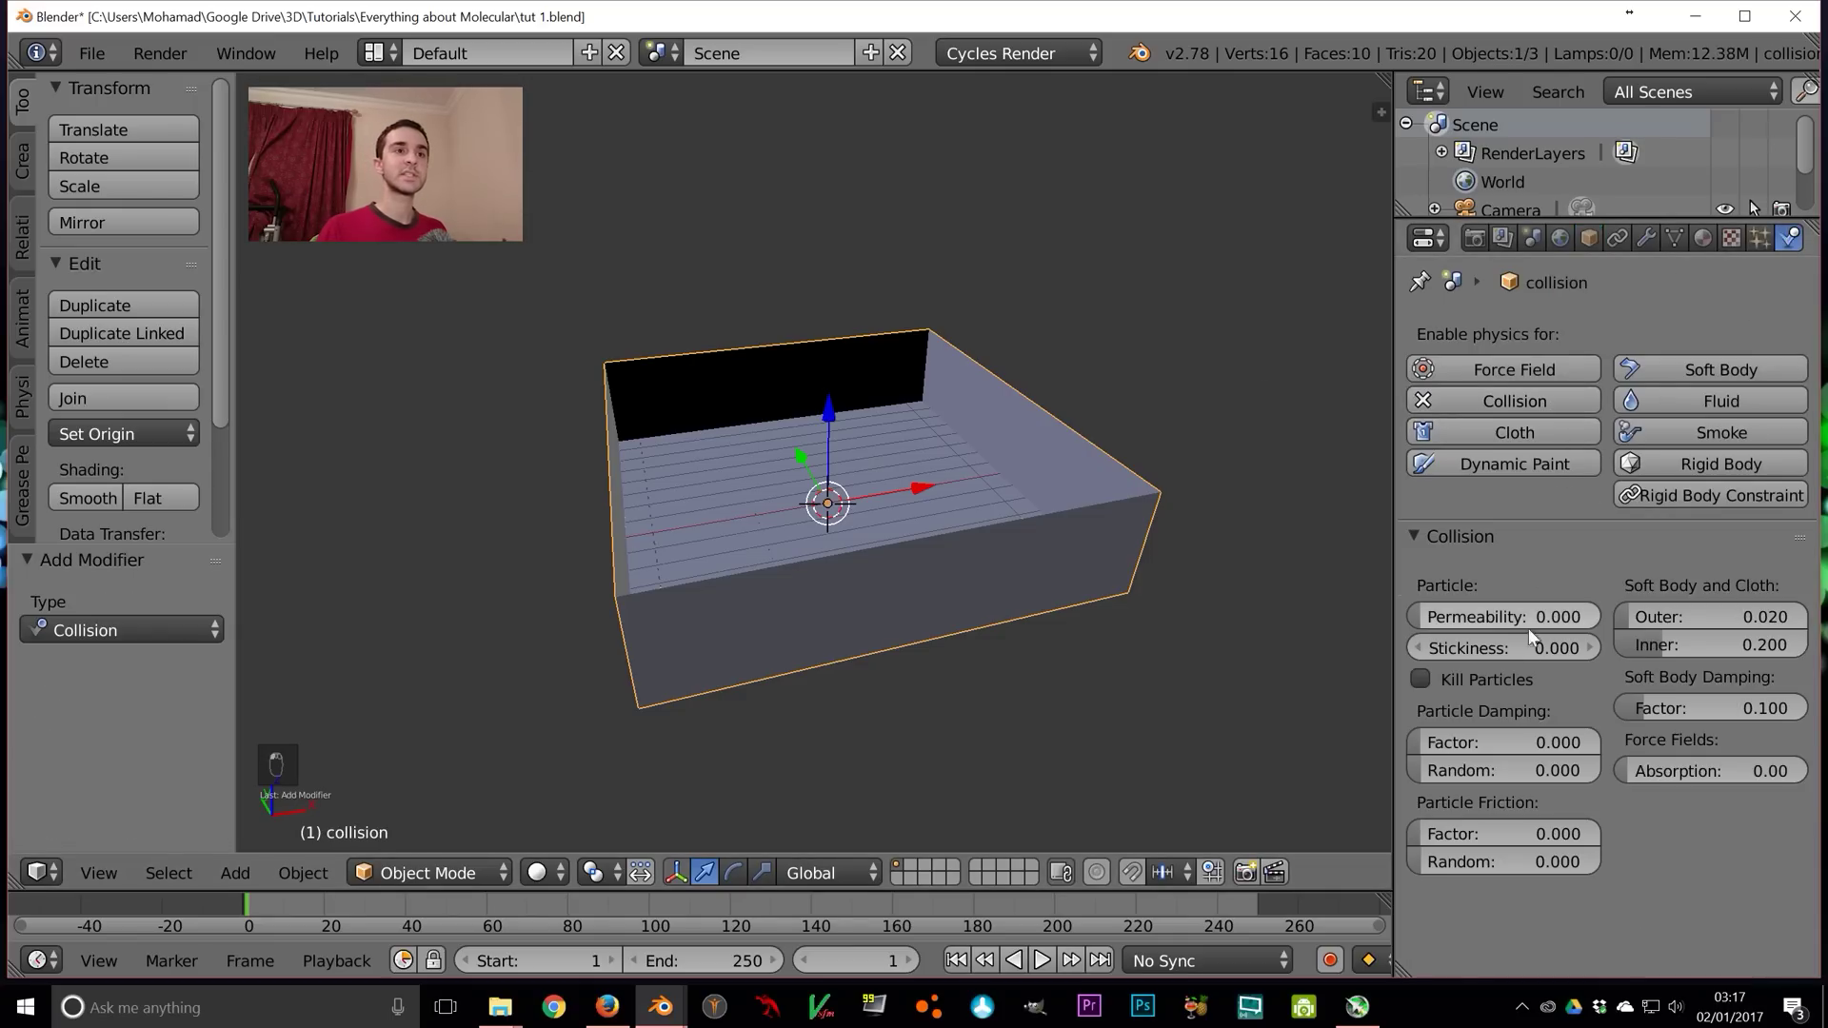
left_click(1501, 743)
type("0.5")
key("Return")
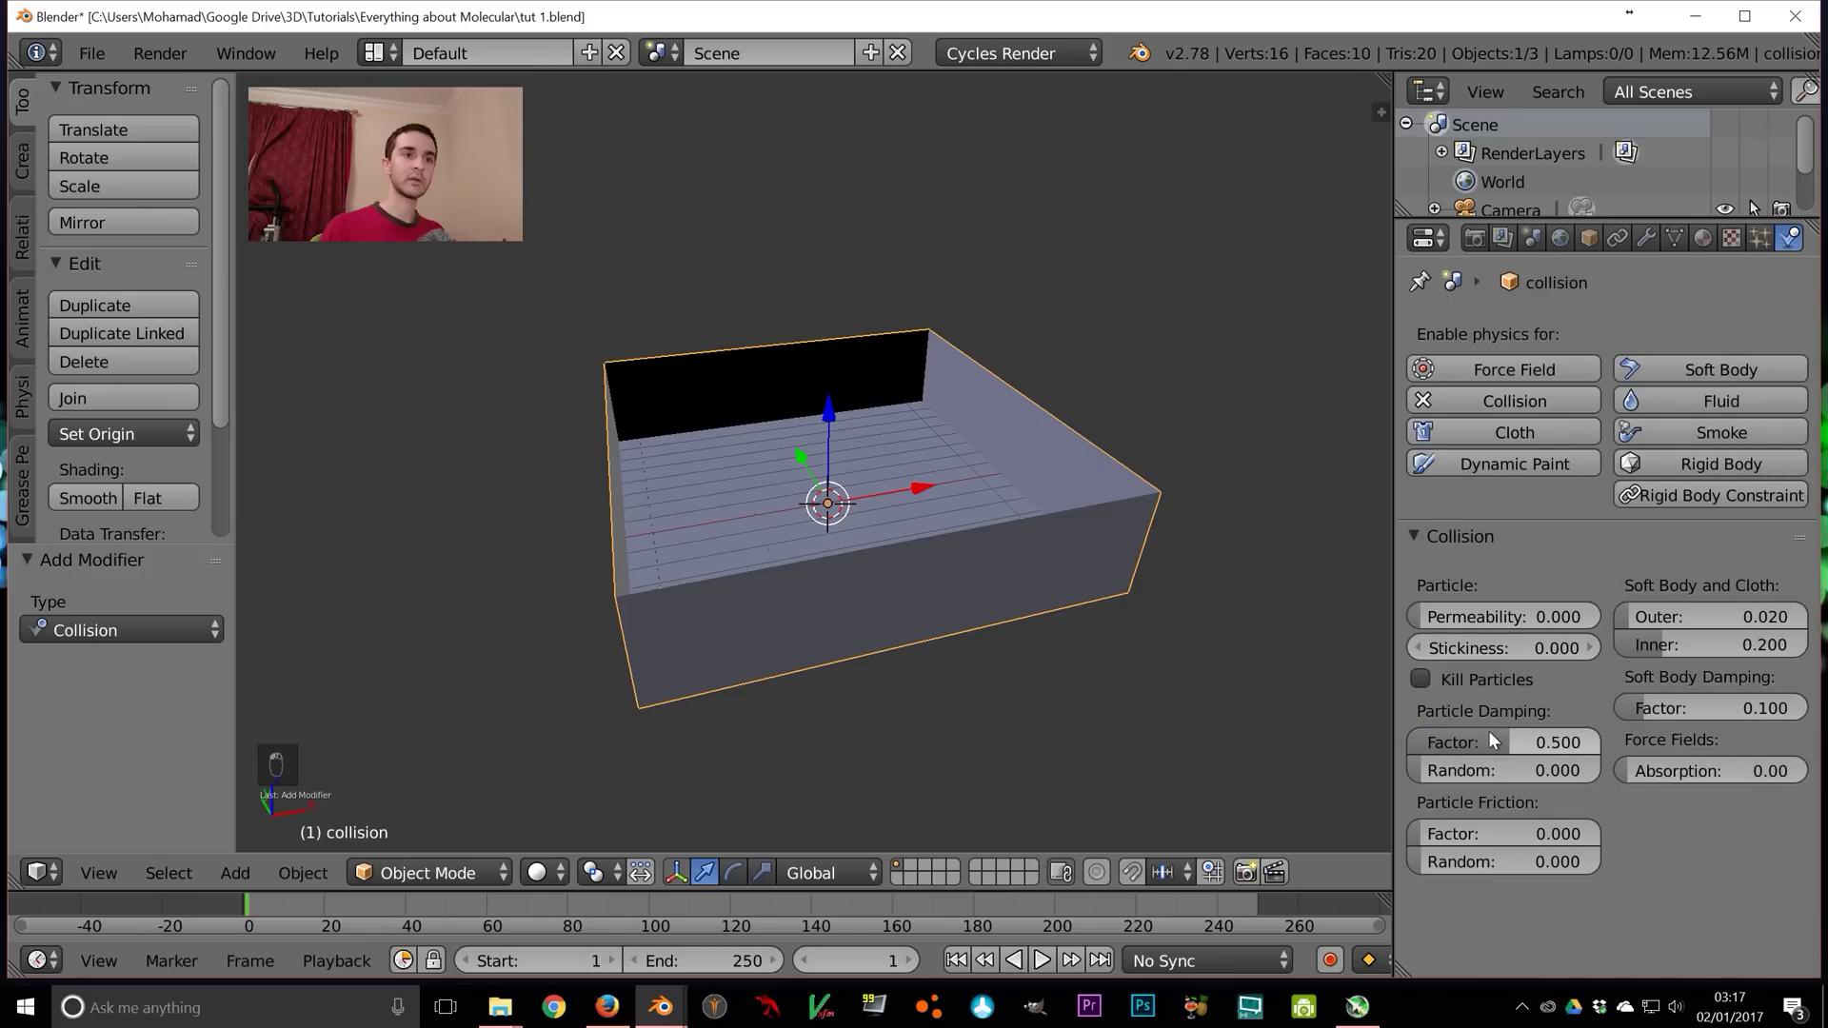
left_click(1487, 826)
type("0.2")
key("Return")
Select the original box, Plane, and rename it as visible
key("ctrl+z")
right_click(1180, 443)
left_click(1482, 334)
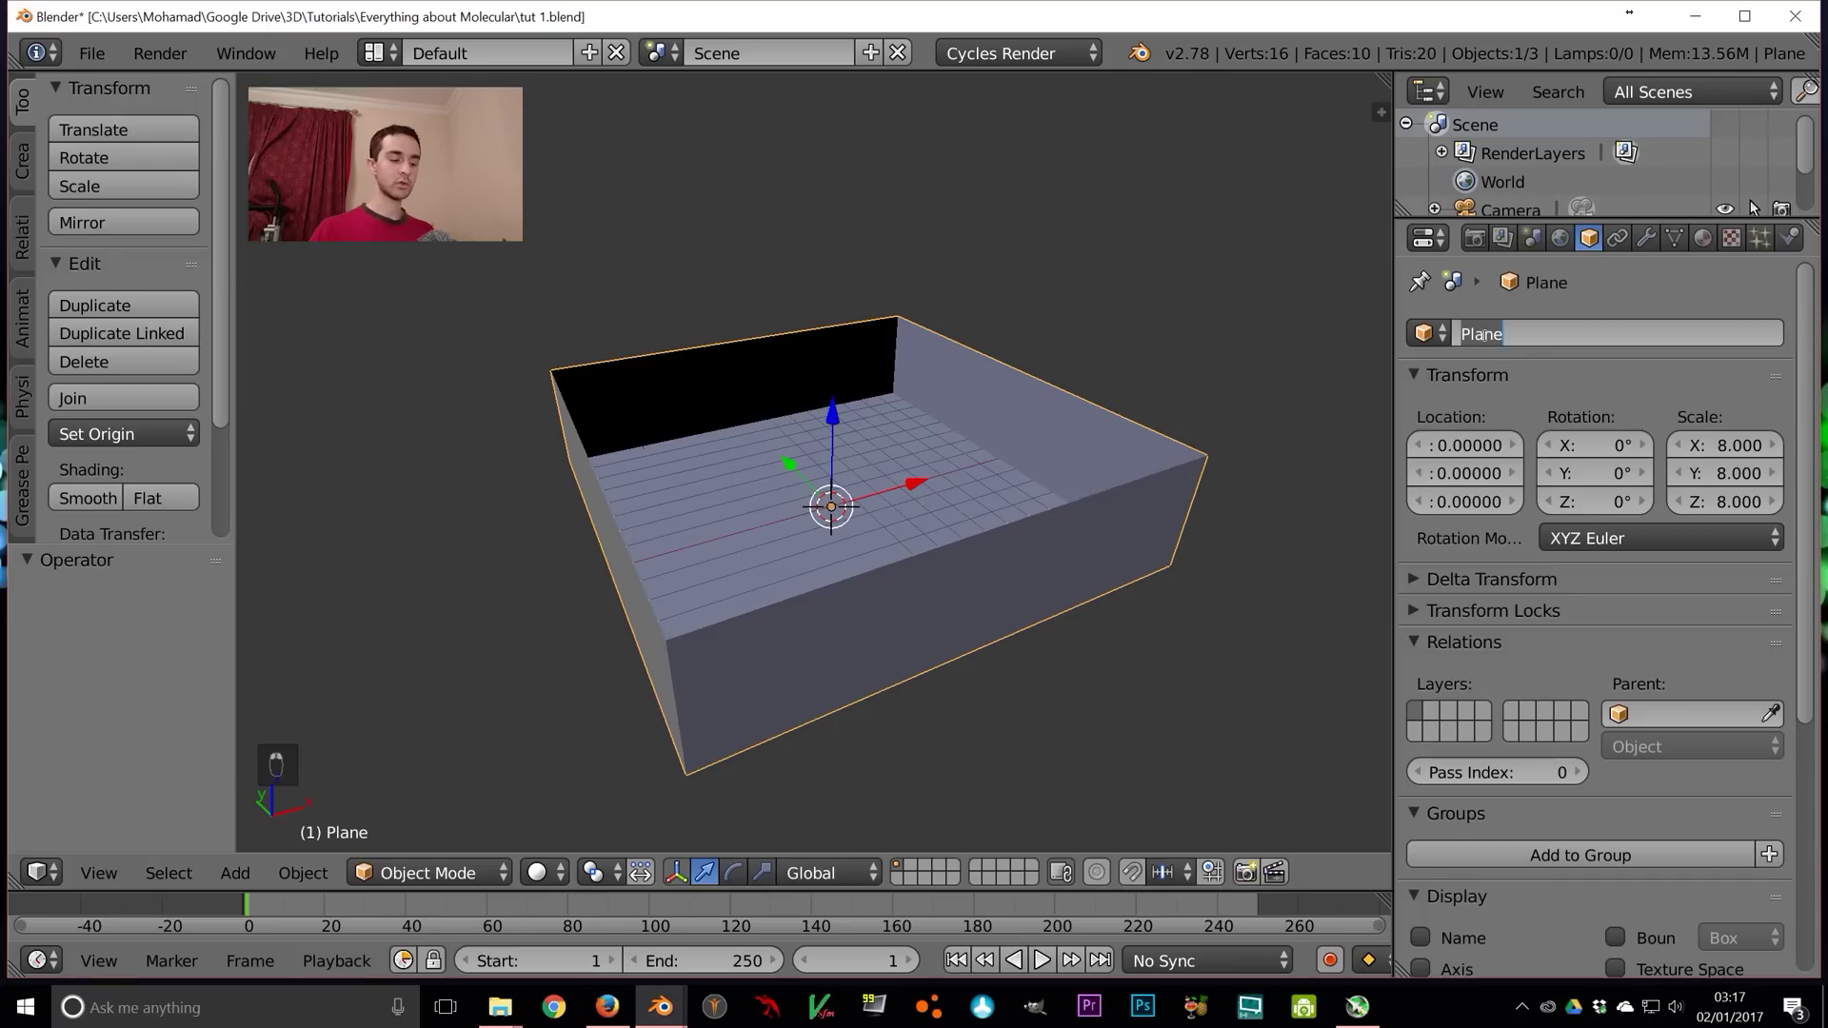
type("visible")
key("Return")
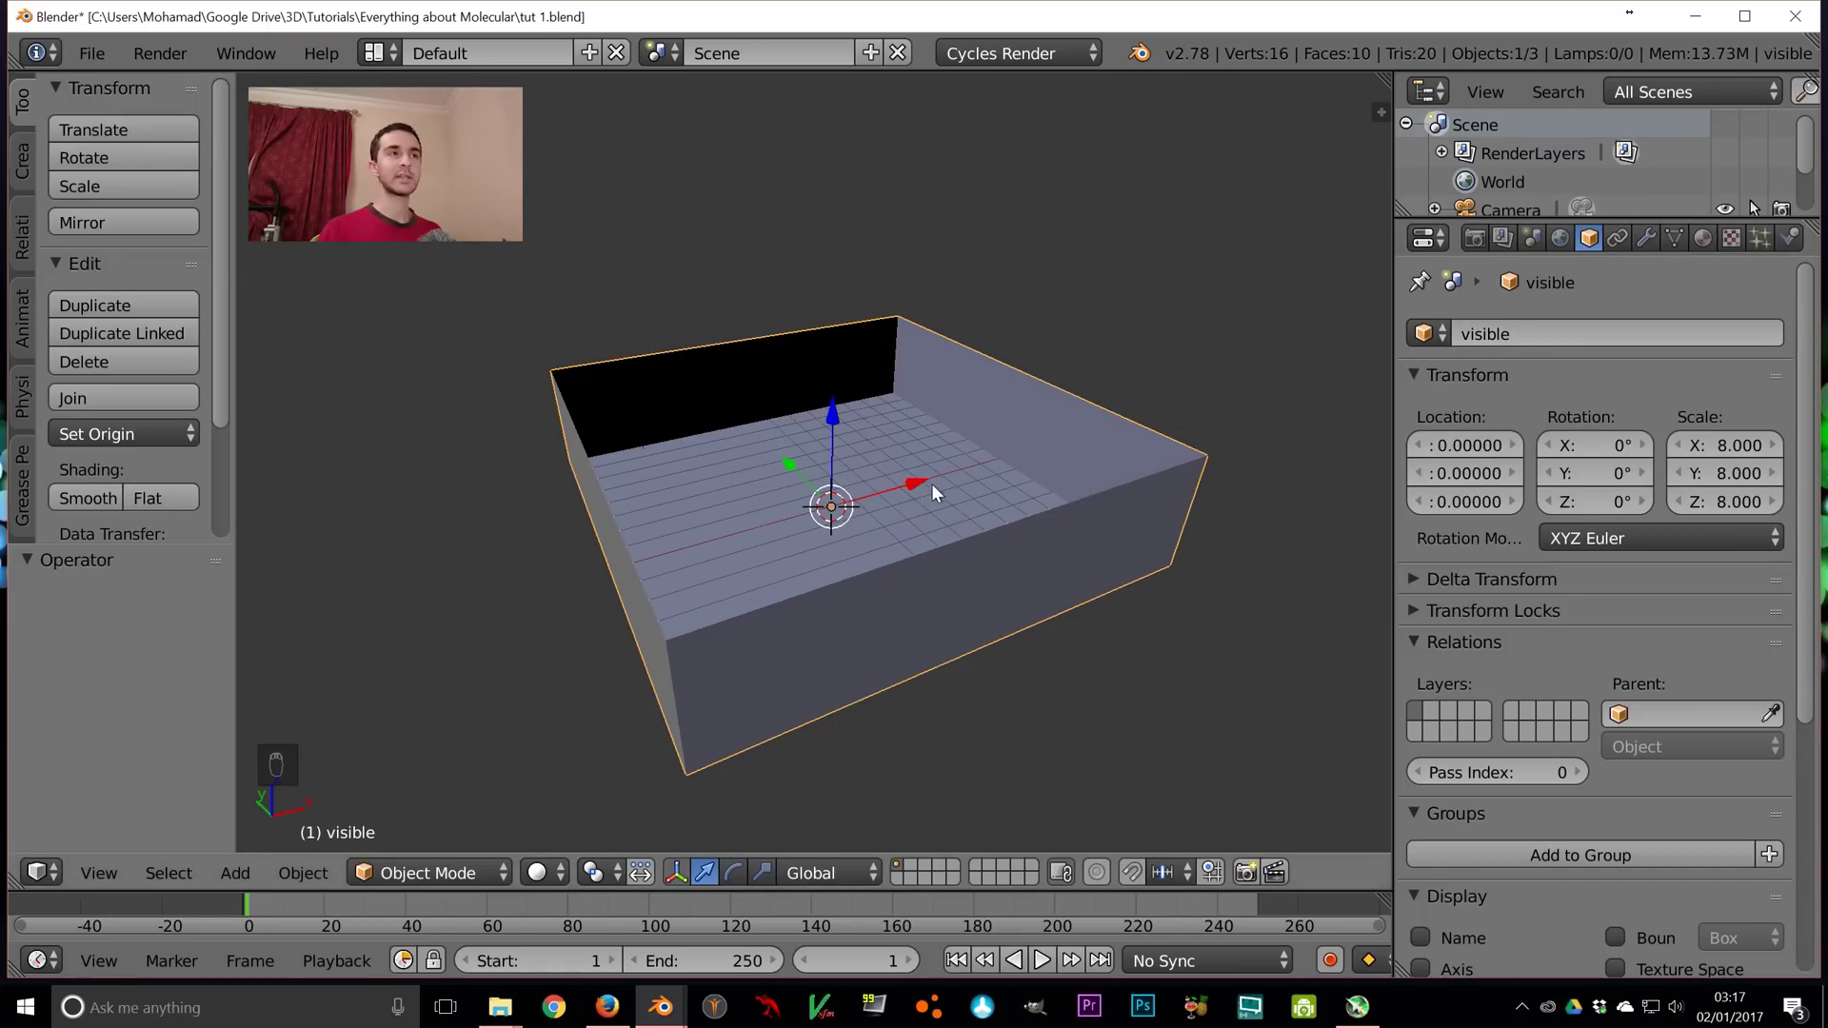
Delete the upper corner vertex nearest the camera from the visible box in Edit Mode, and return to Object Mode
middle_click_drag(911, 564, 811, 535)
key("Tab")
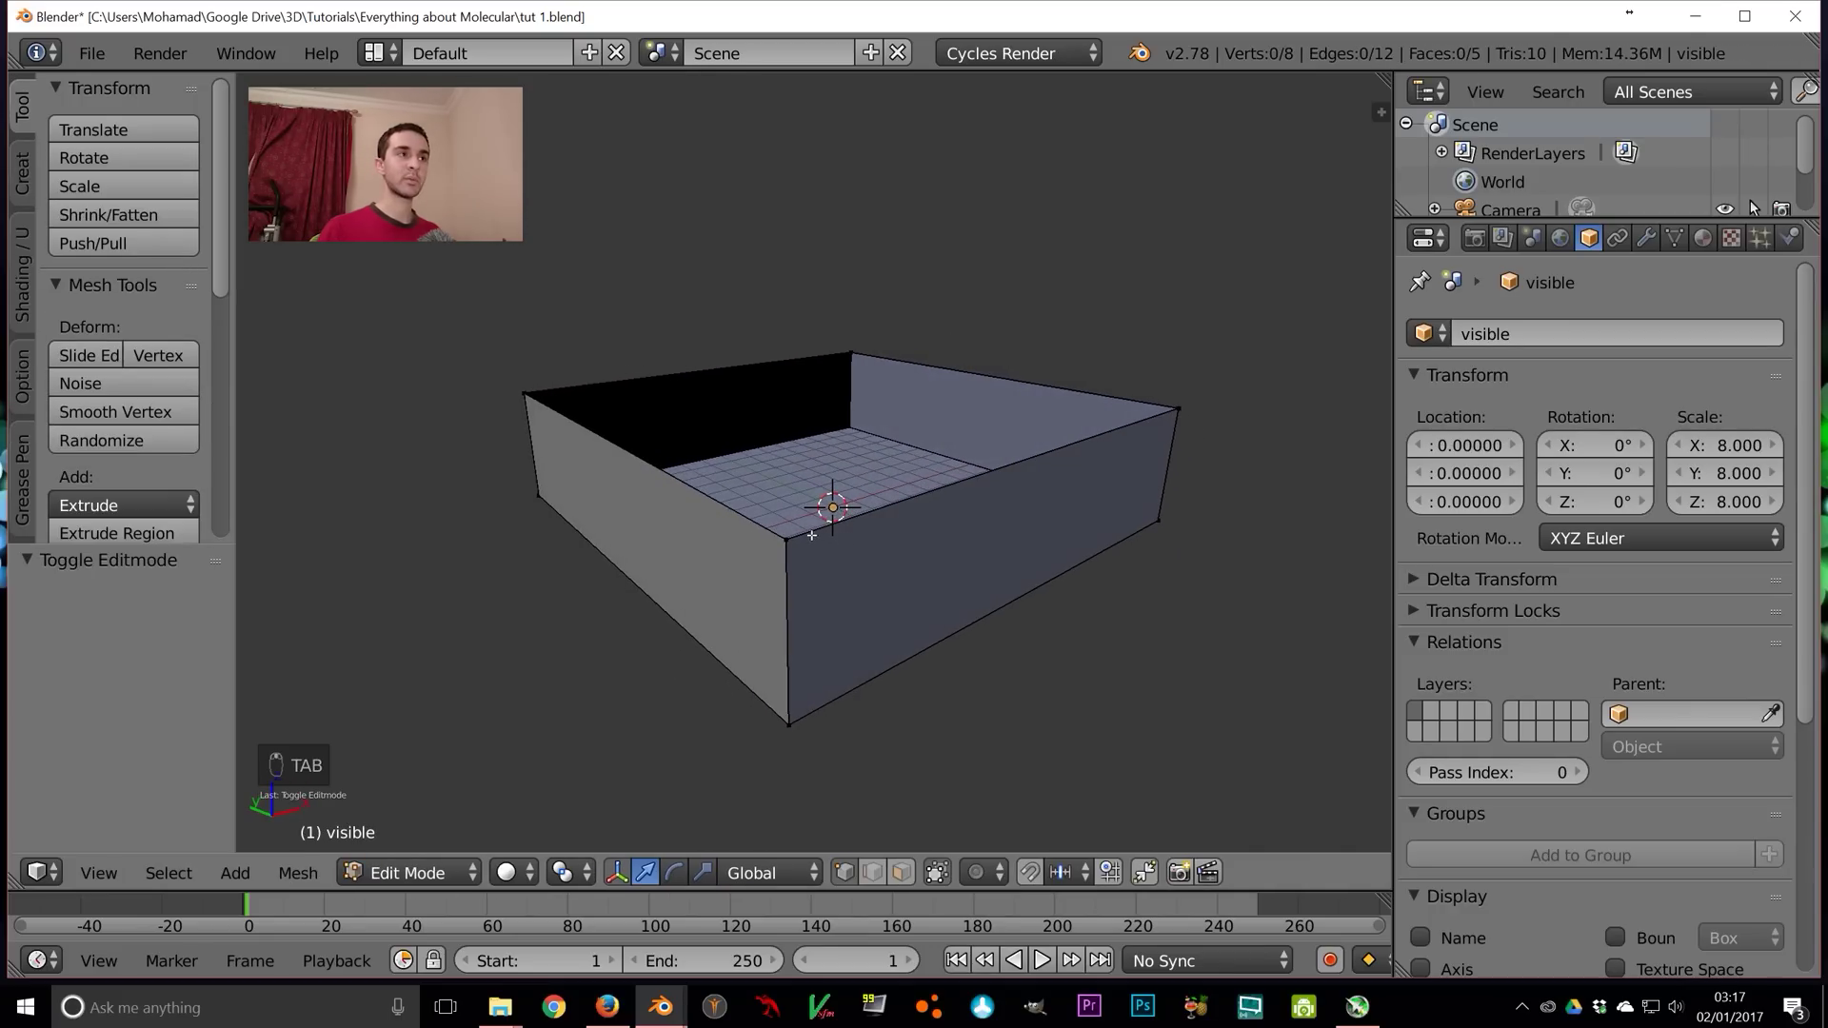
right_click(786, 539)
key("KP_0")
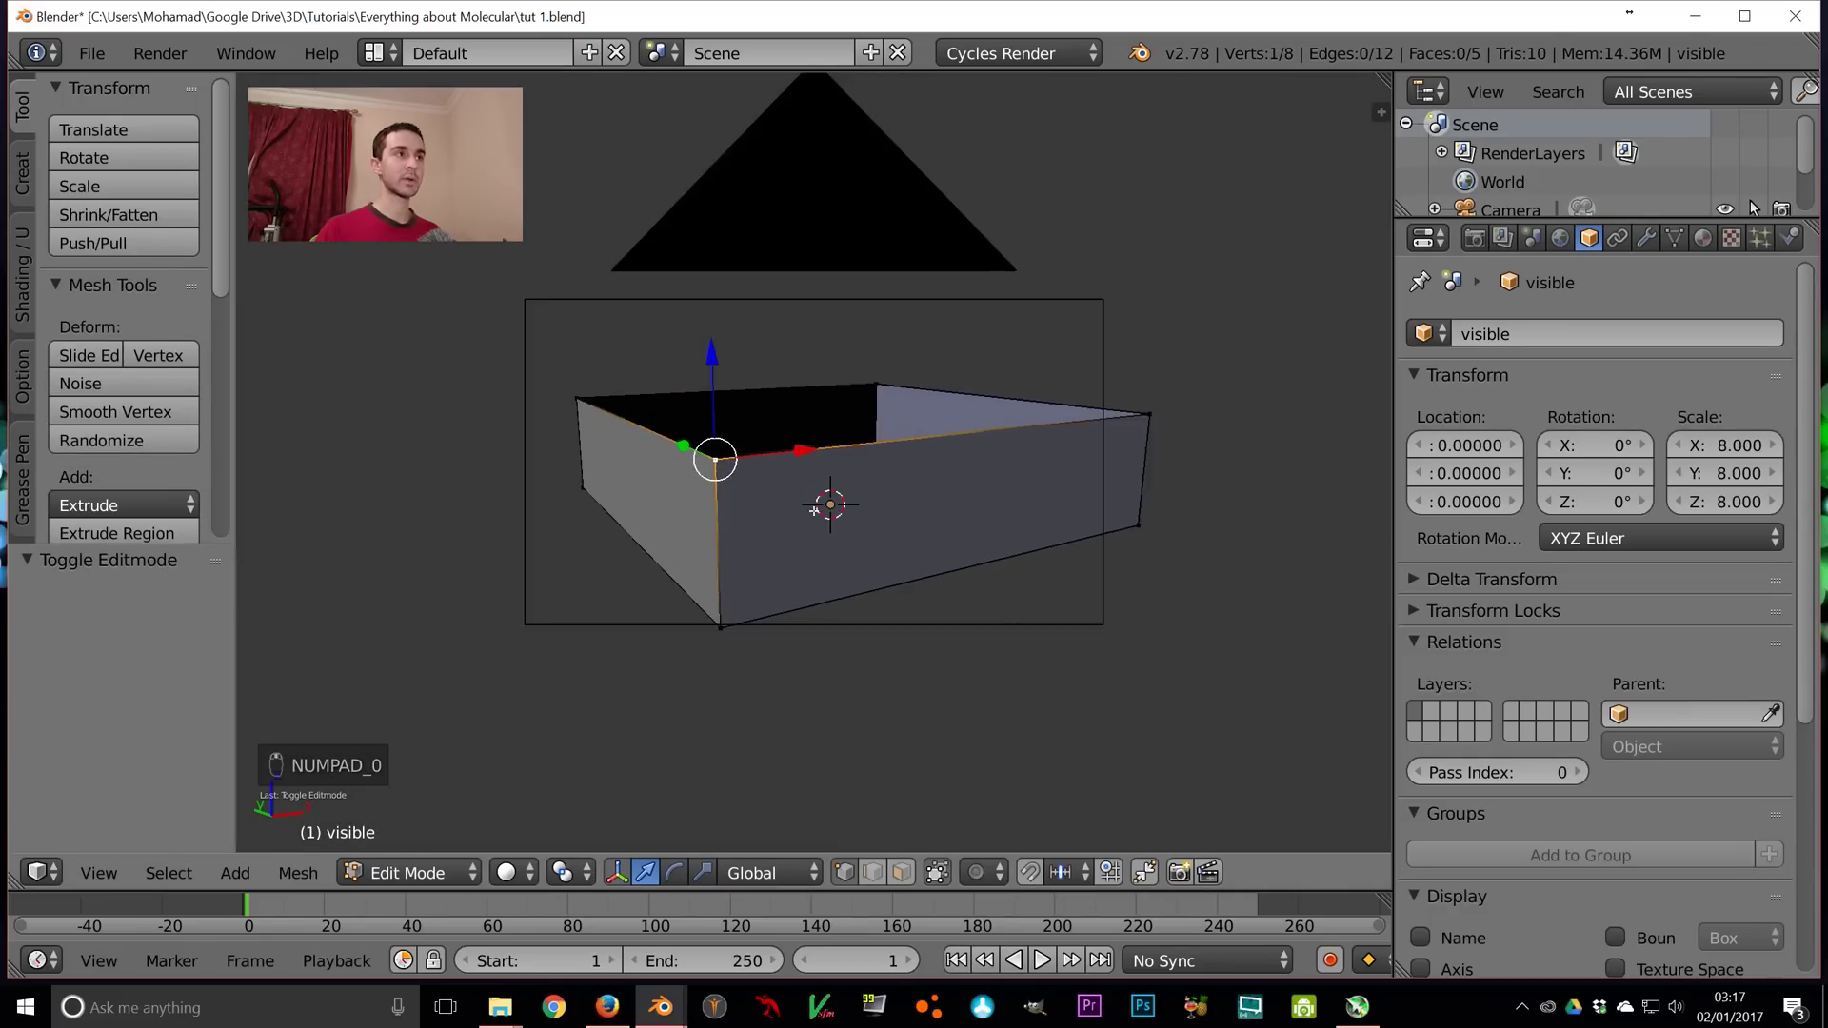
middle_click_drag(814, 510, 806, 527)
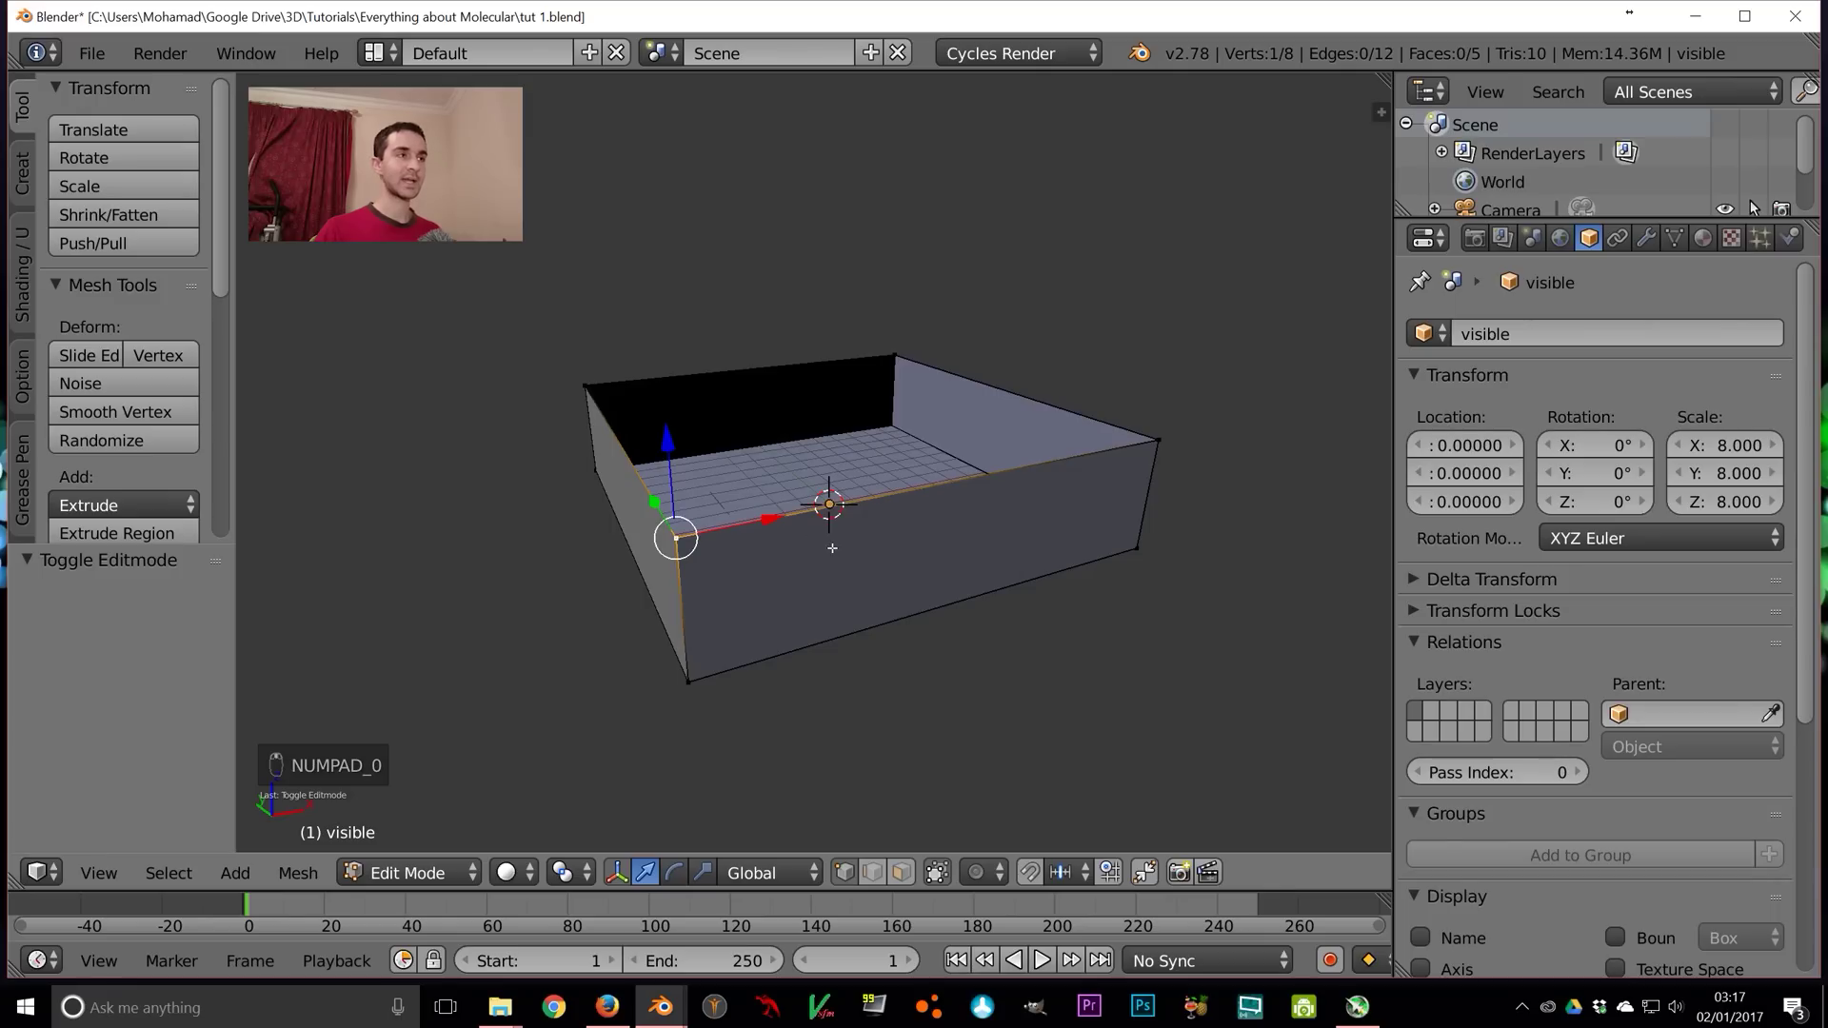
key("x")
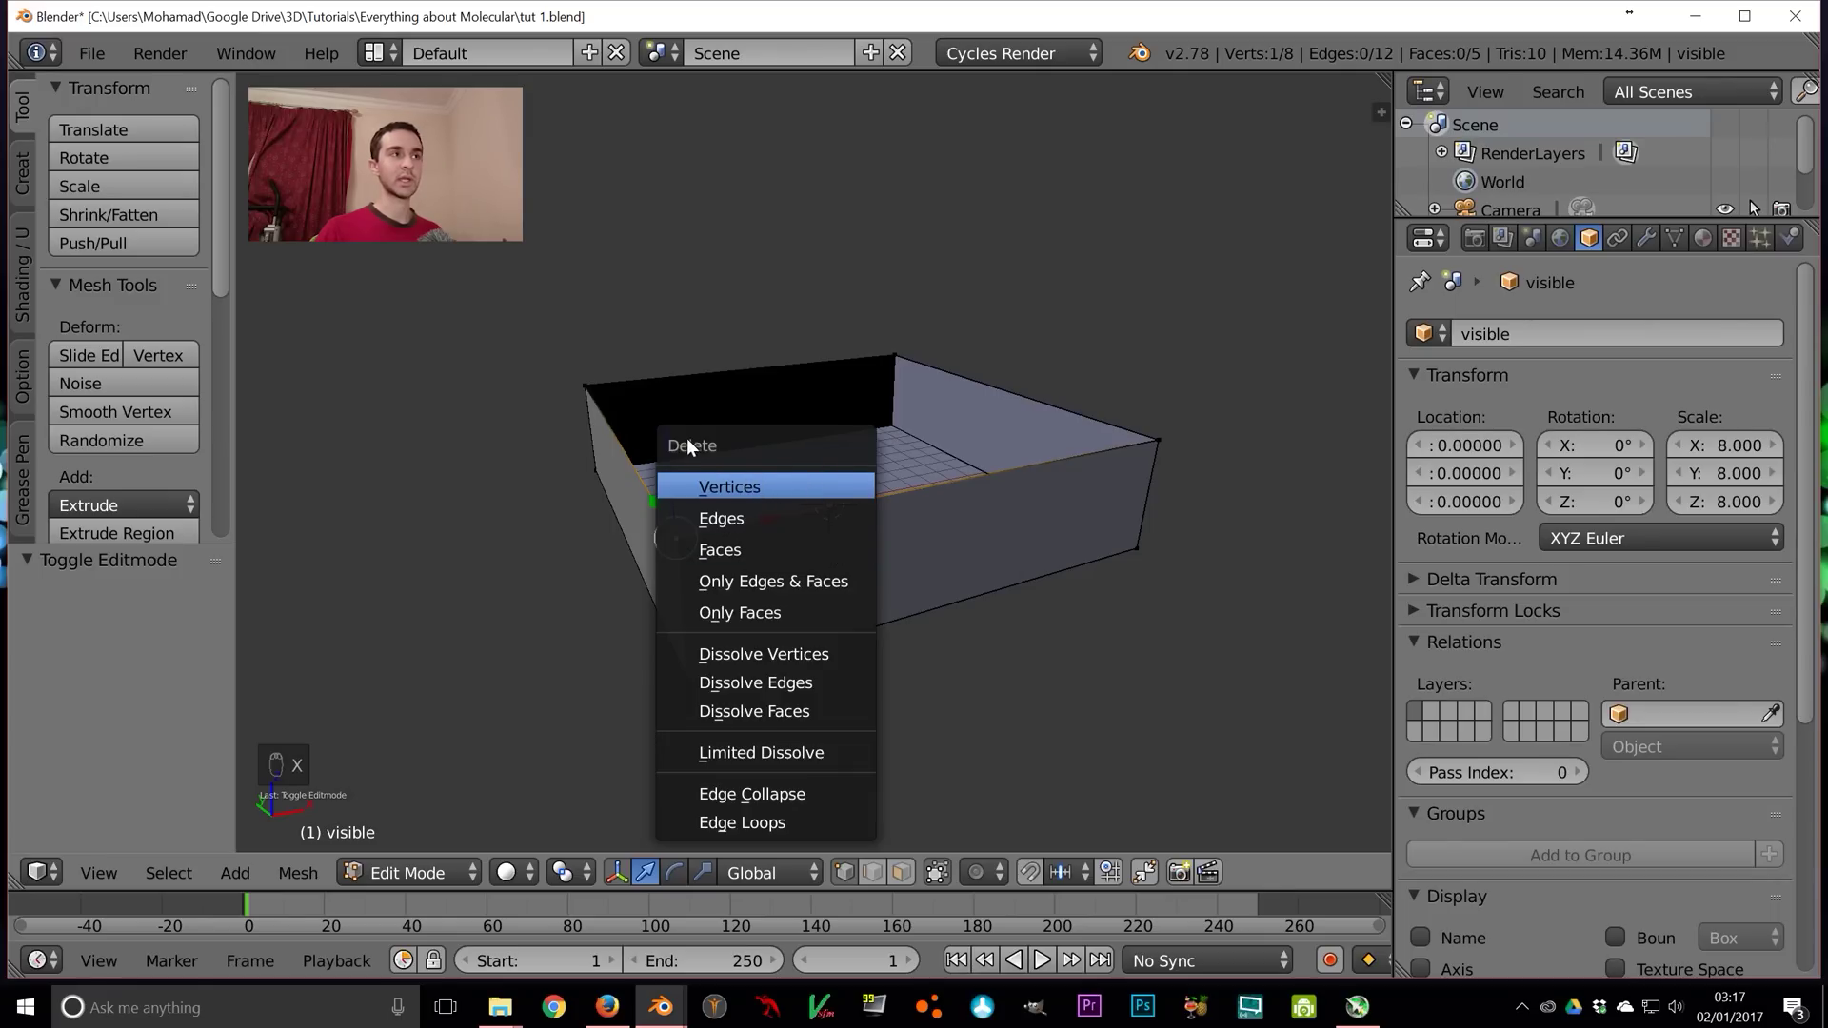
left_click(729, 487)
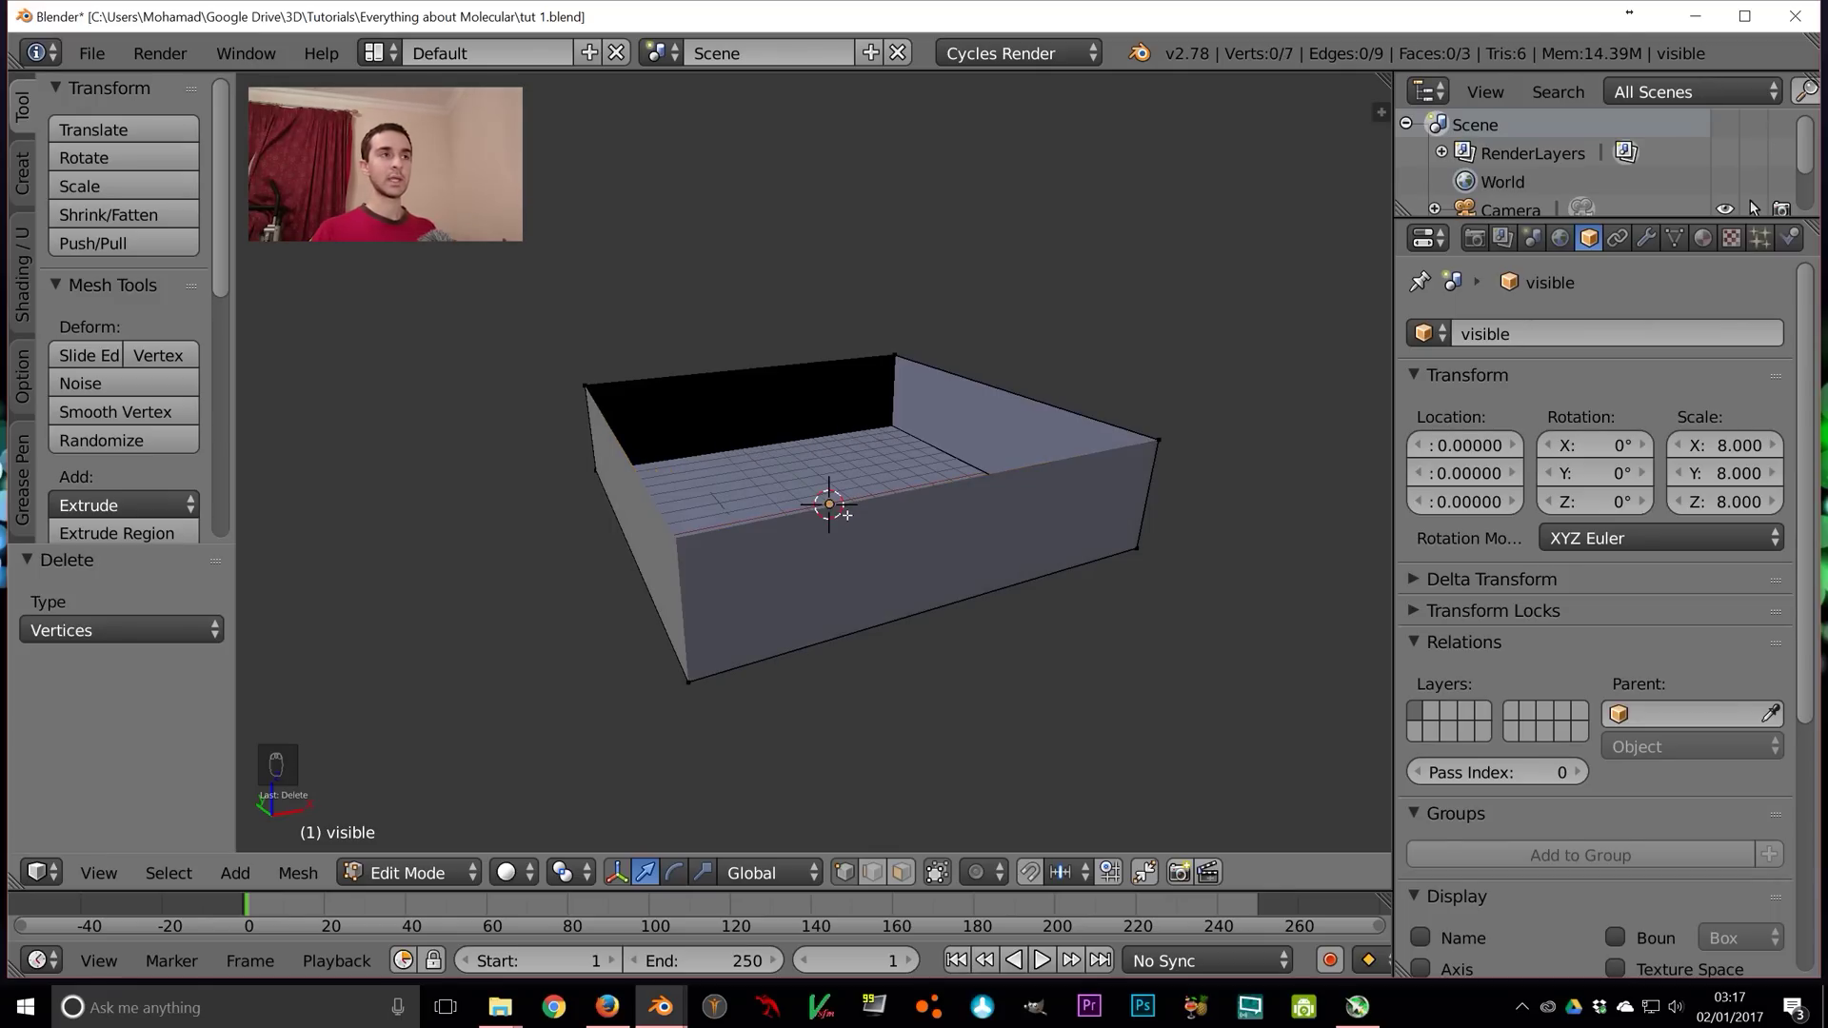
key("Tab")
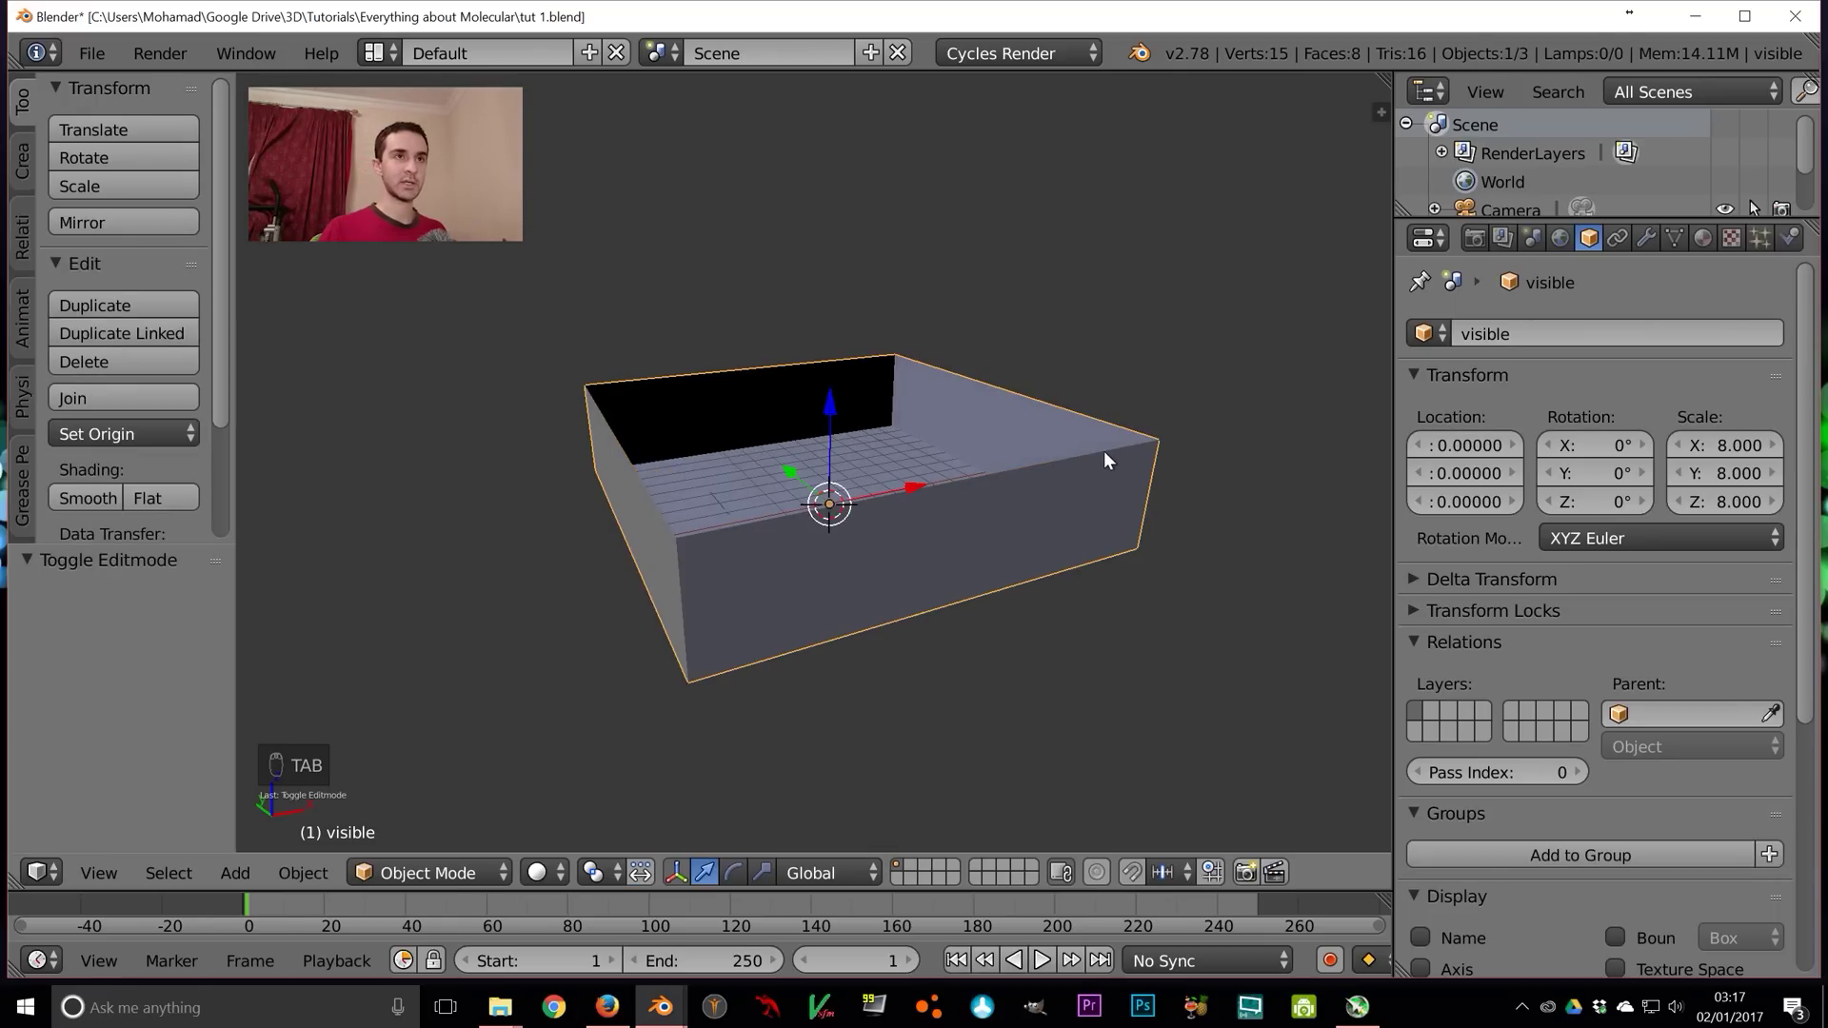
Select the collision box and set its maximum draw type to Wire
right_click(1104, 516)
scroll(1550, 604, "down", 6)
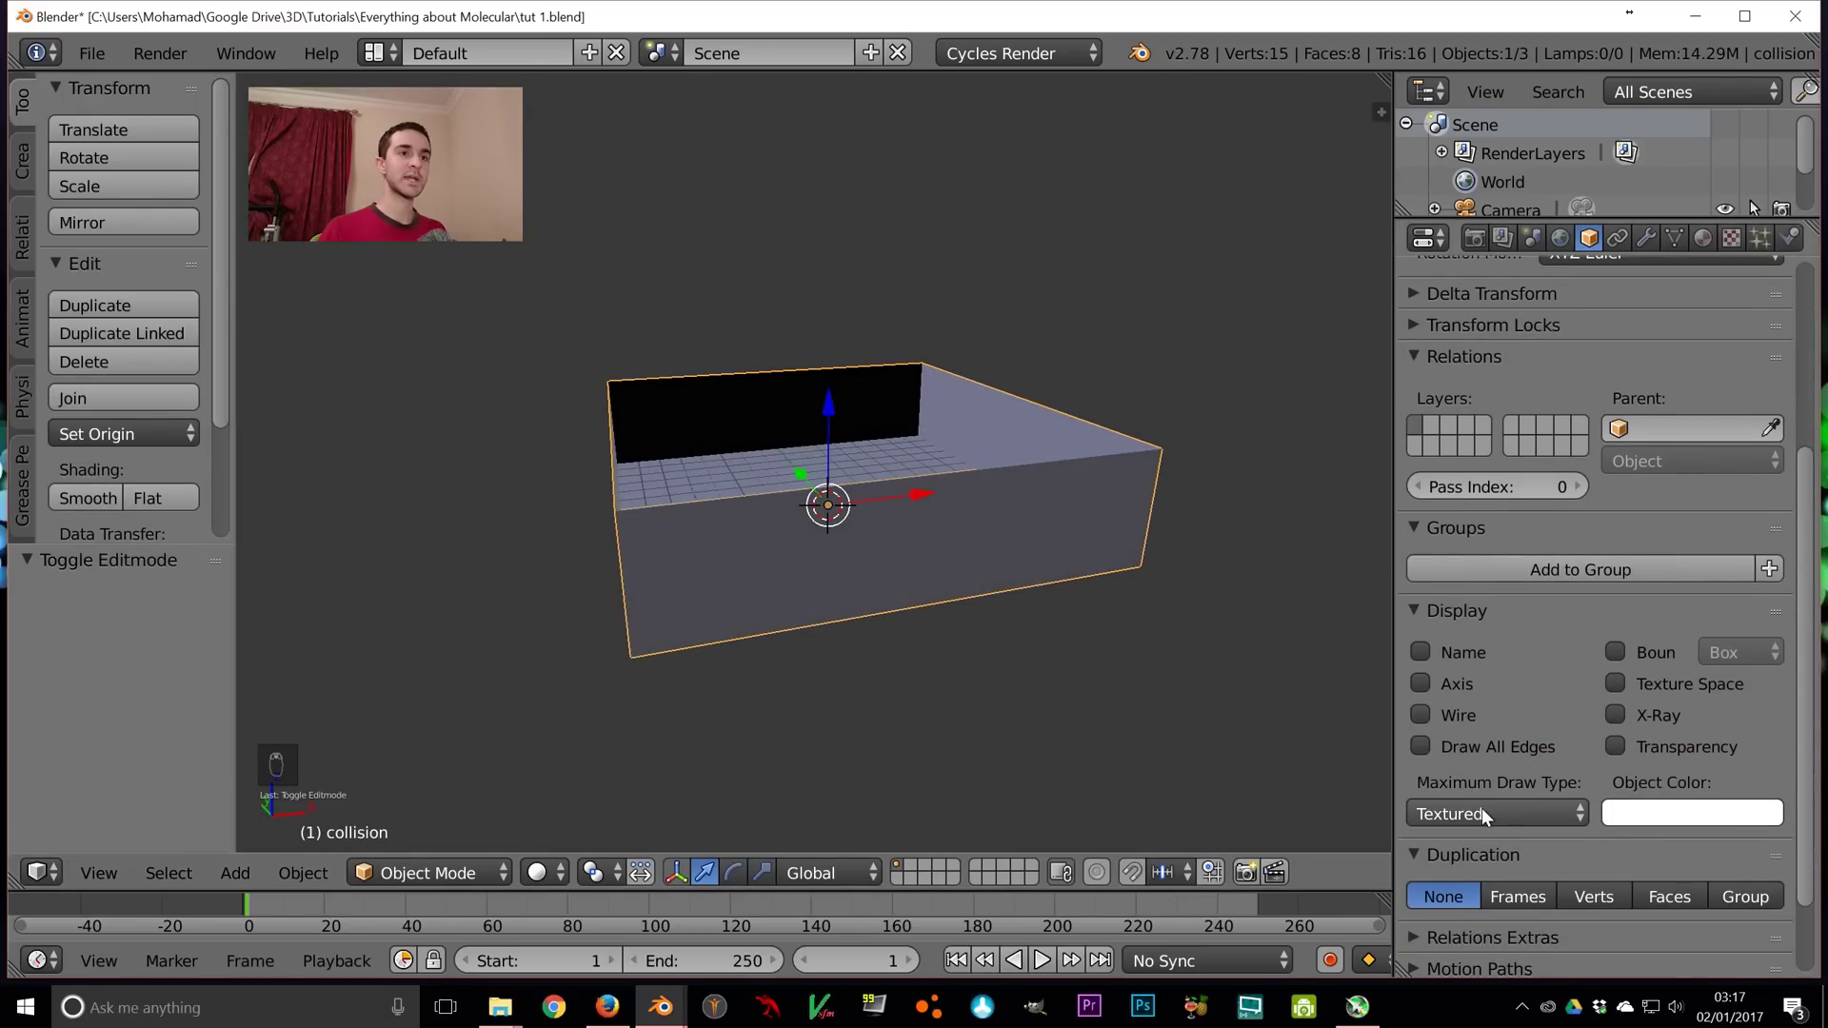
left_click(1482, 809)
left_click(1464, 756)
mouse_move(942, 610)
middle_mouse_down()
mouse_move(947, 629)
mouse_move(988, 488)
middle_mouse_up()
right_click(1003, 426)
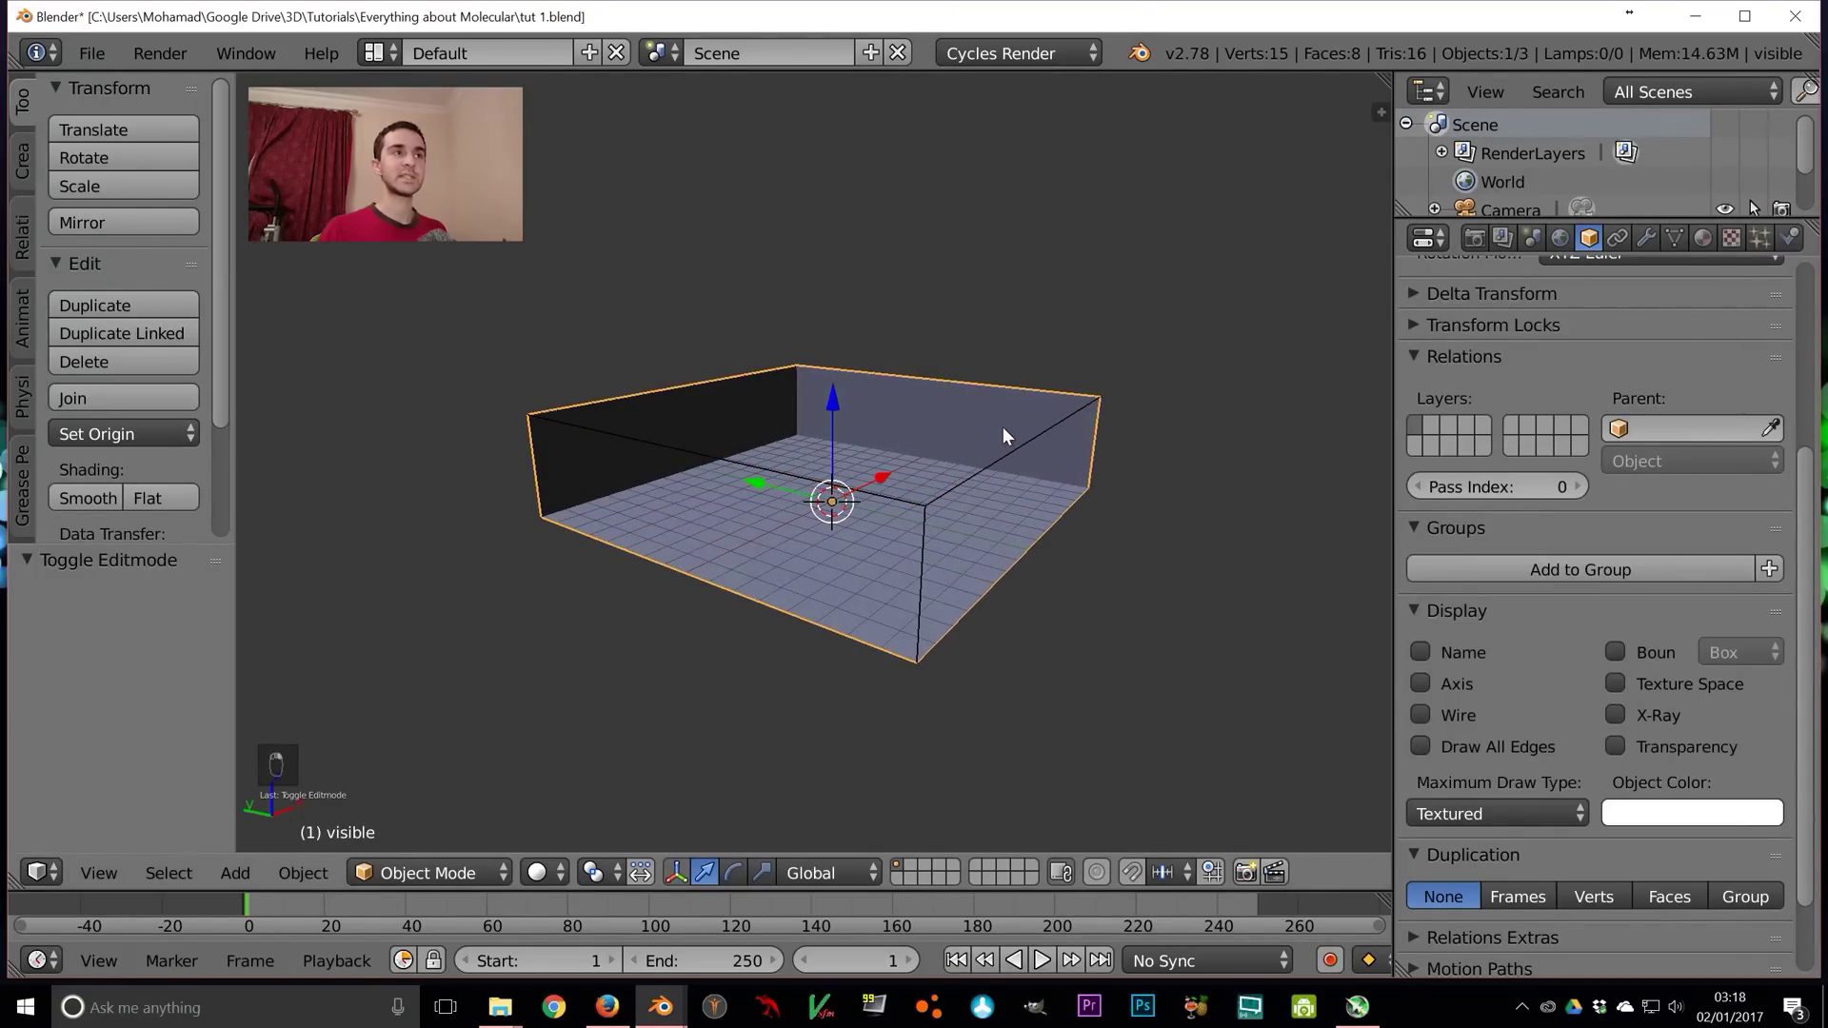
key("g")
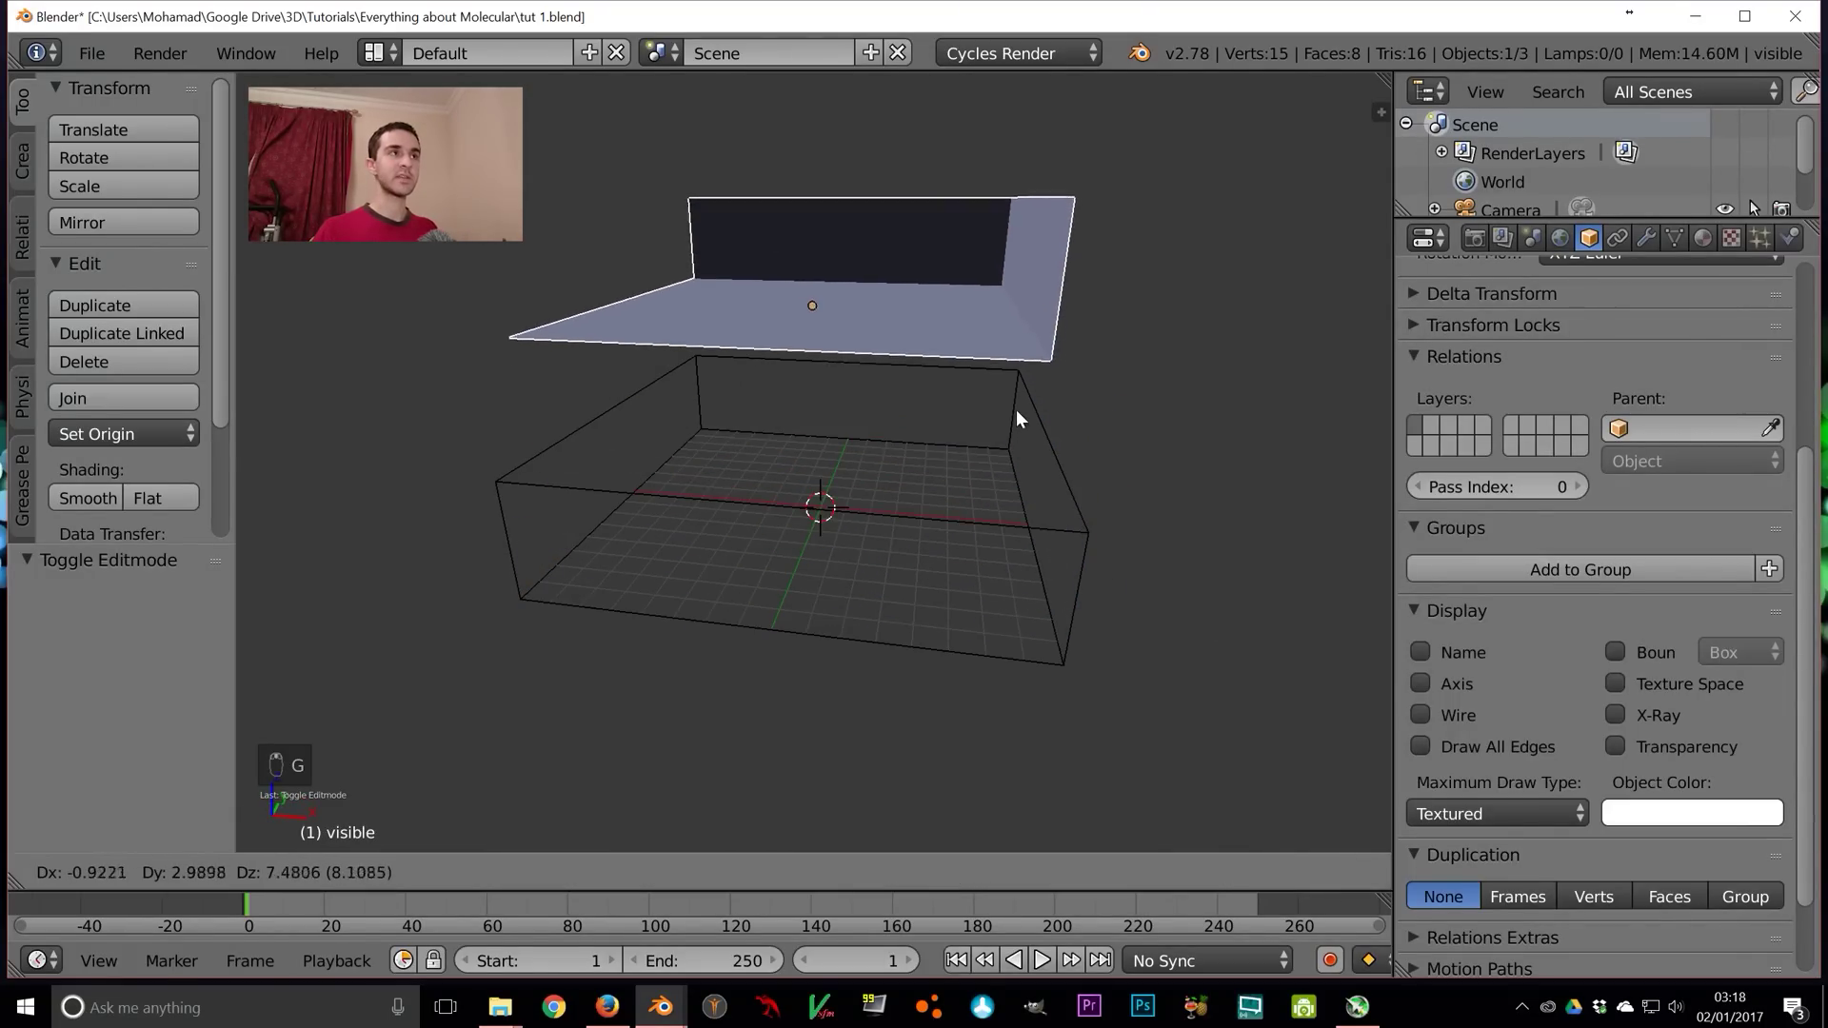
right_click(1015, 406)
key("KP_0")
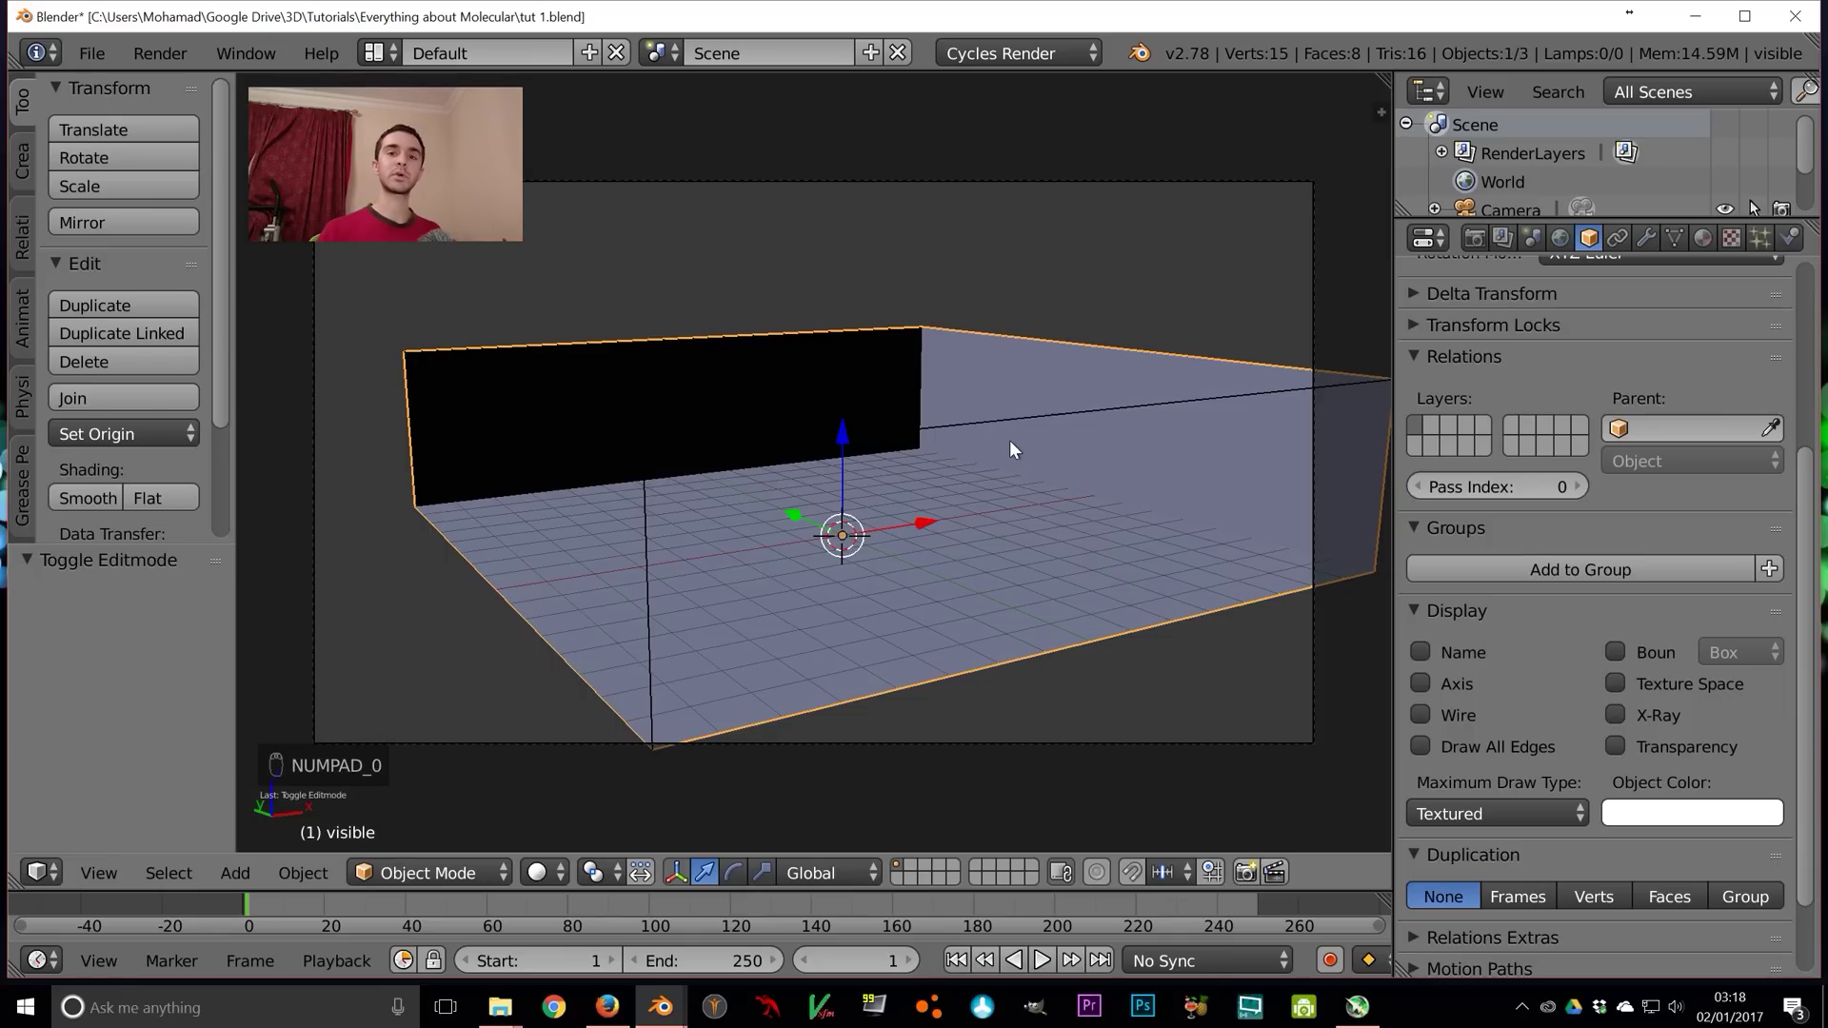
middle_click_drag(1124, 527, 1012, 579, "shift")
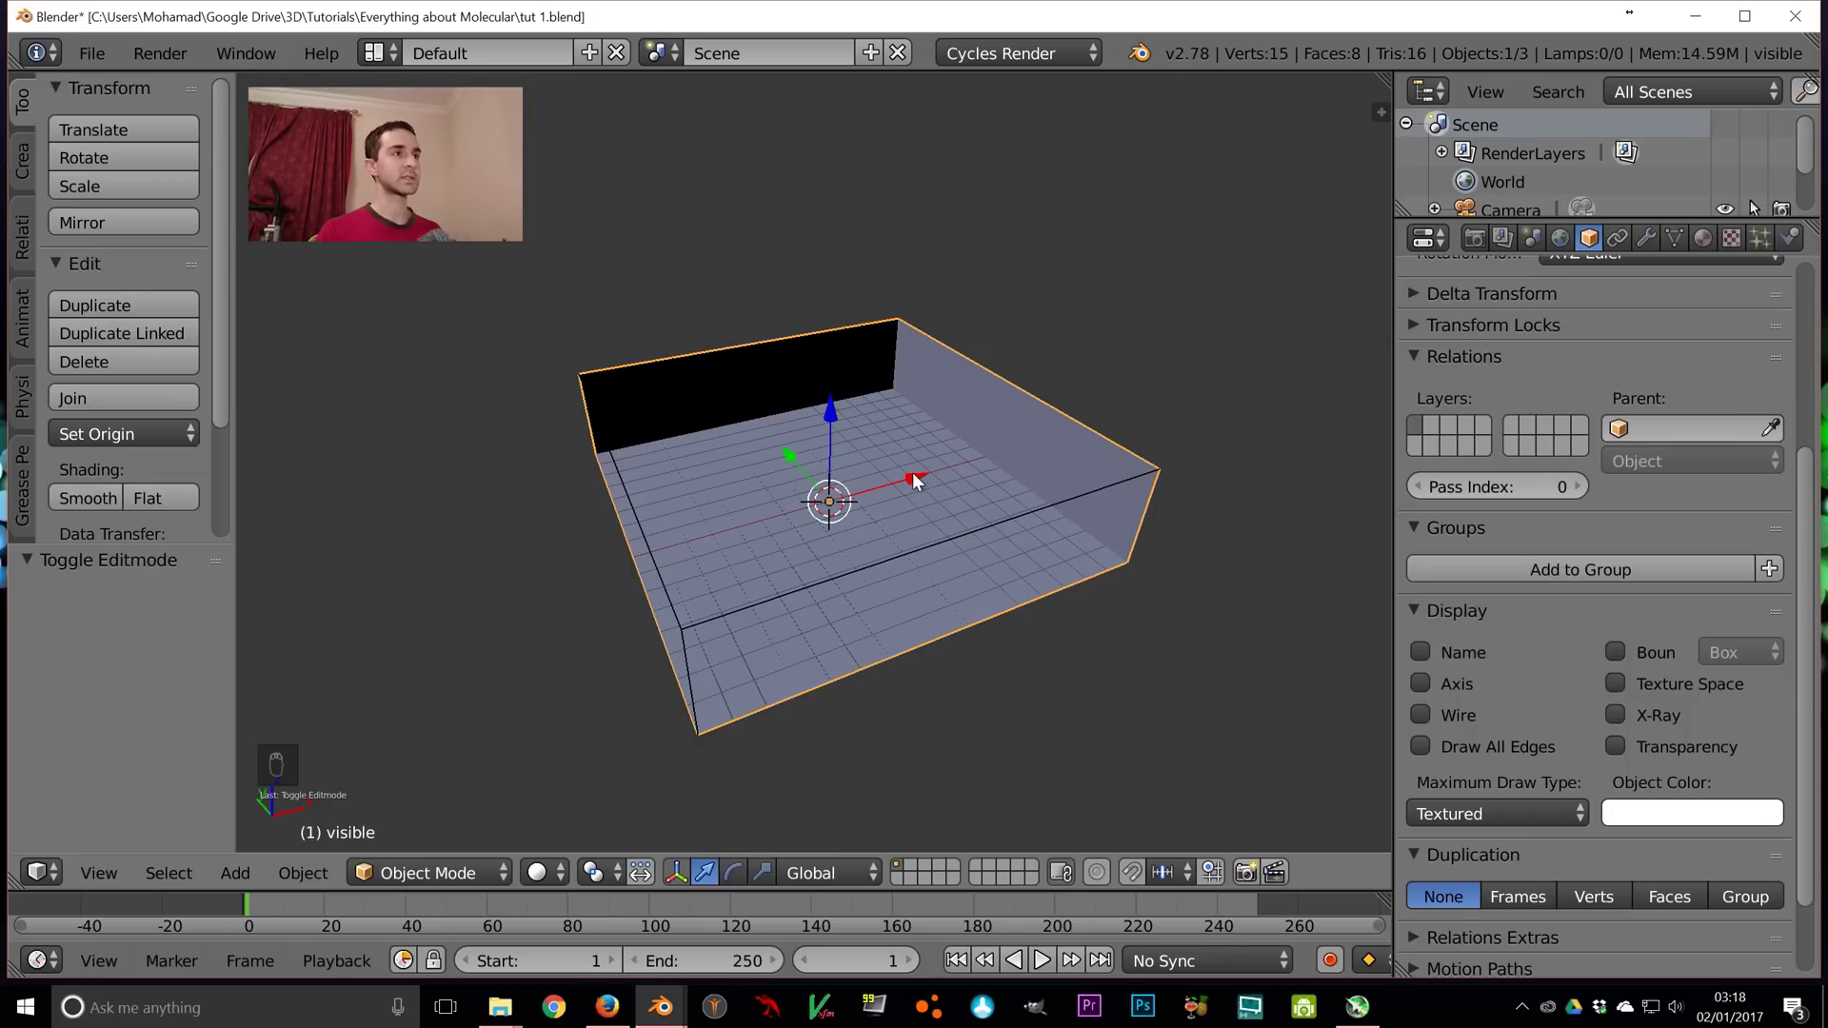
Add a cube at the scene's origin and raise it 10 units along Z above the container
key("shift+a")
mouse_move(939, 507)
left_click(1053, 540)
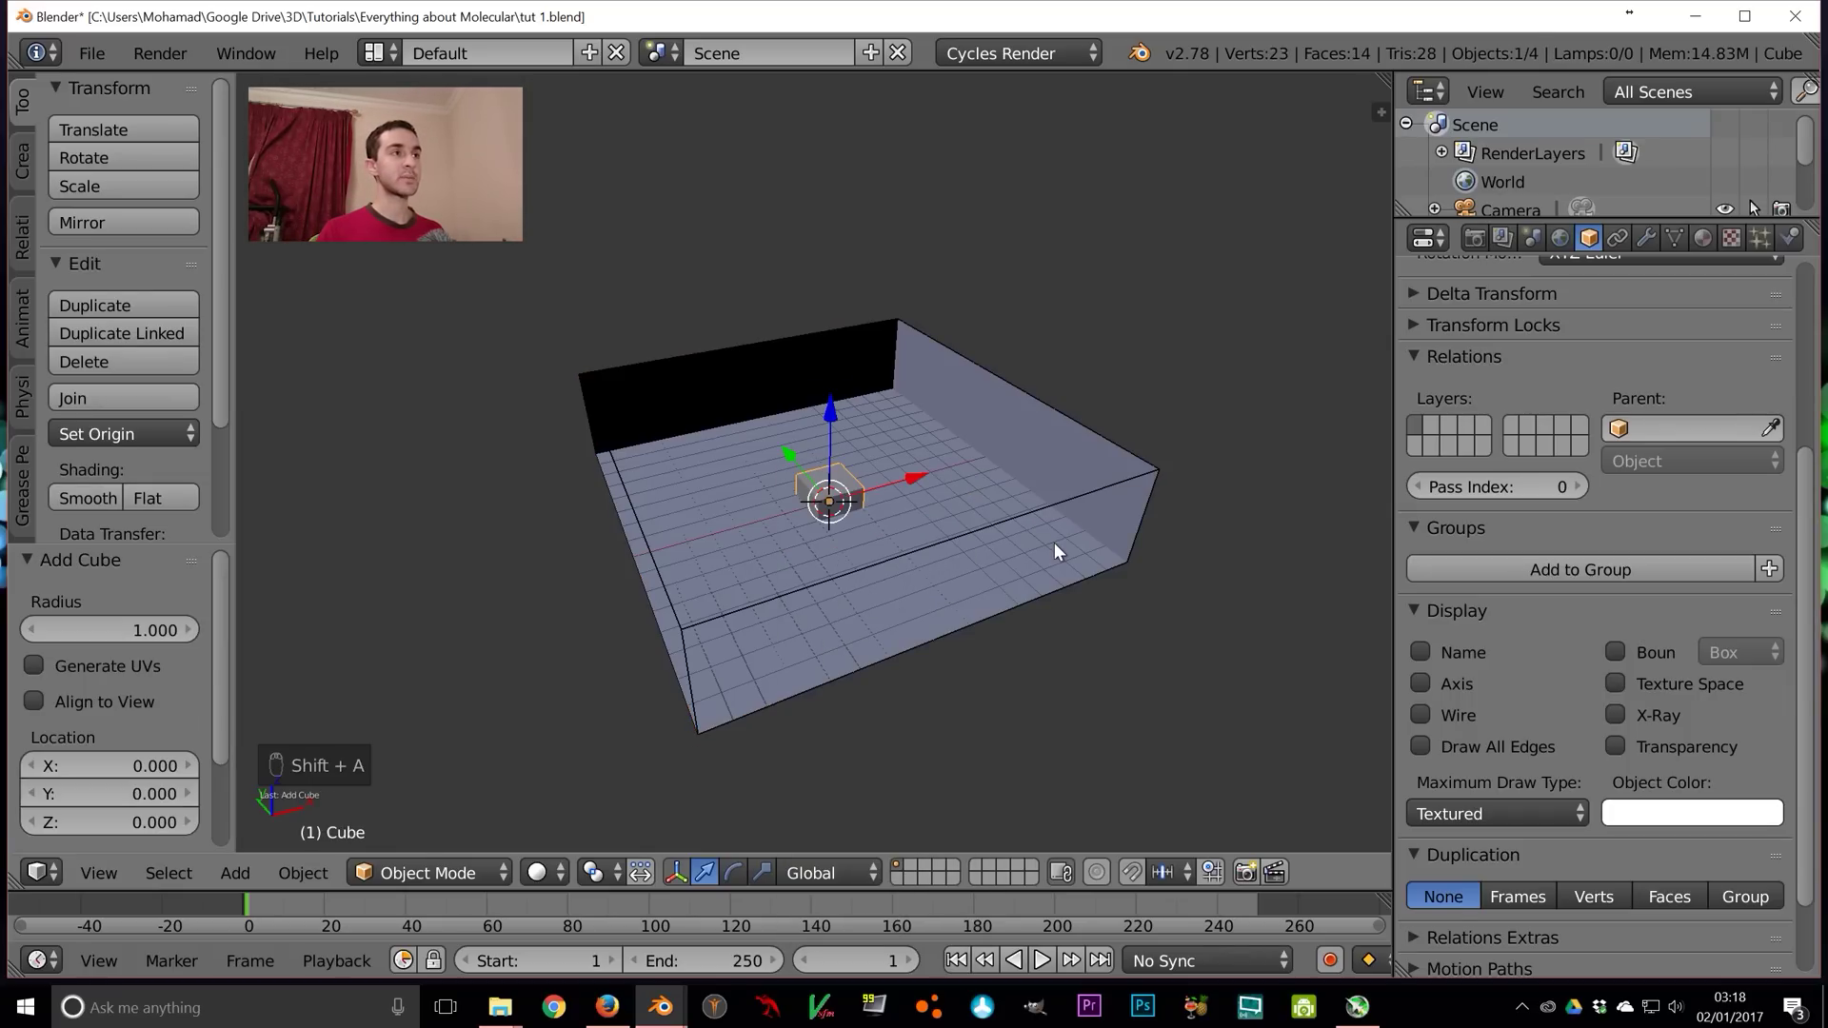
key("g")
key("z")
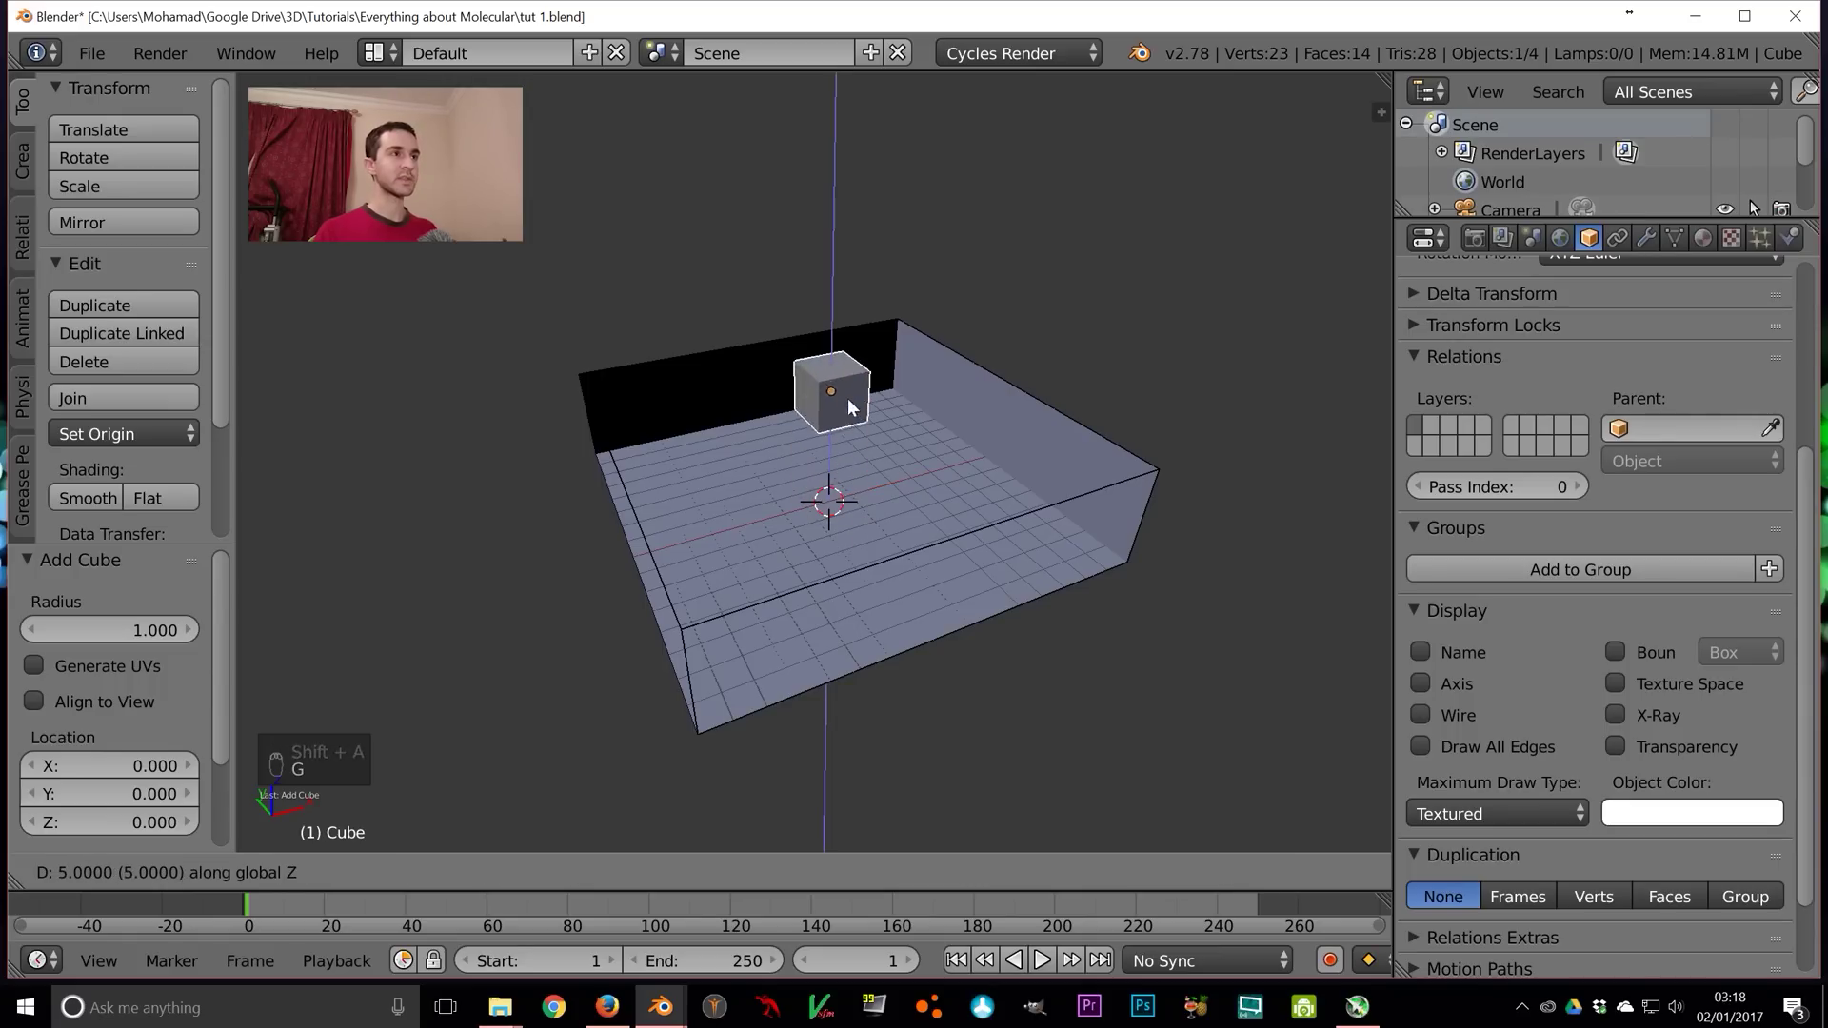
key("Return")
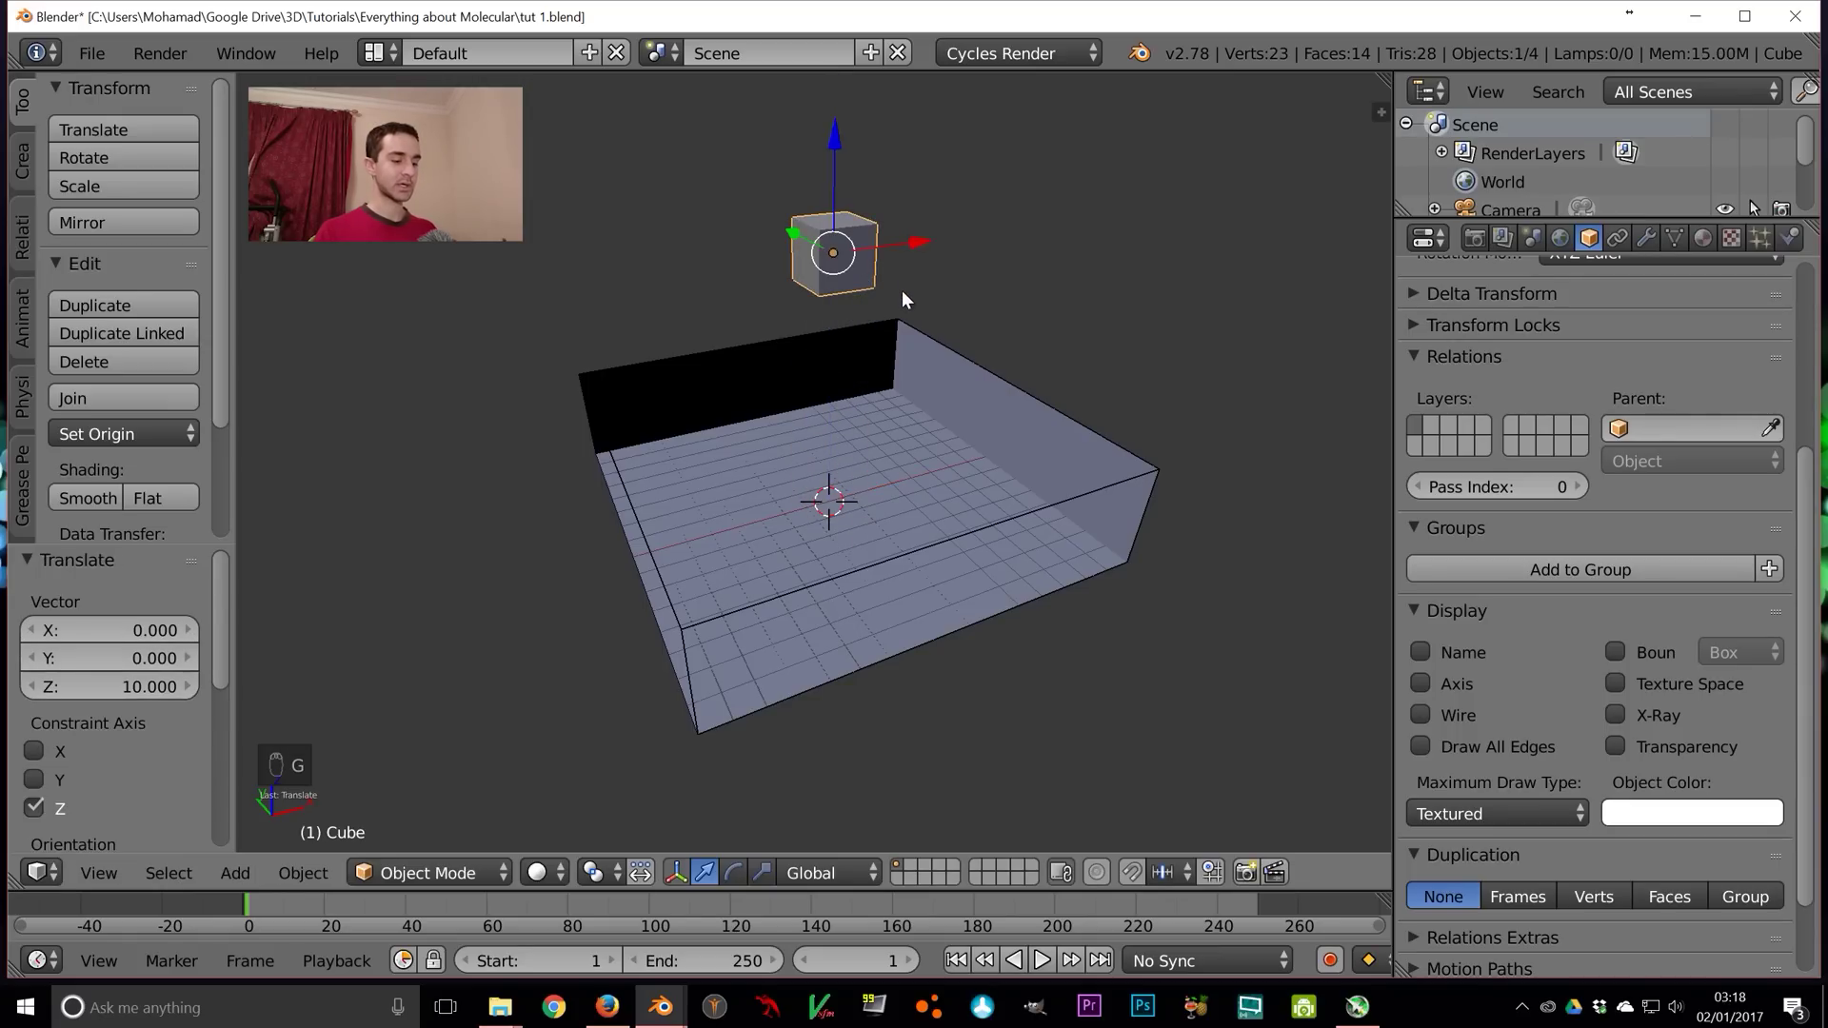
Scale the raised cube uniformly by 2
key("ctrl+z")
key("ctrl+z")
key("ctrl+z")
key("s")
key("2")
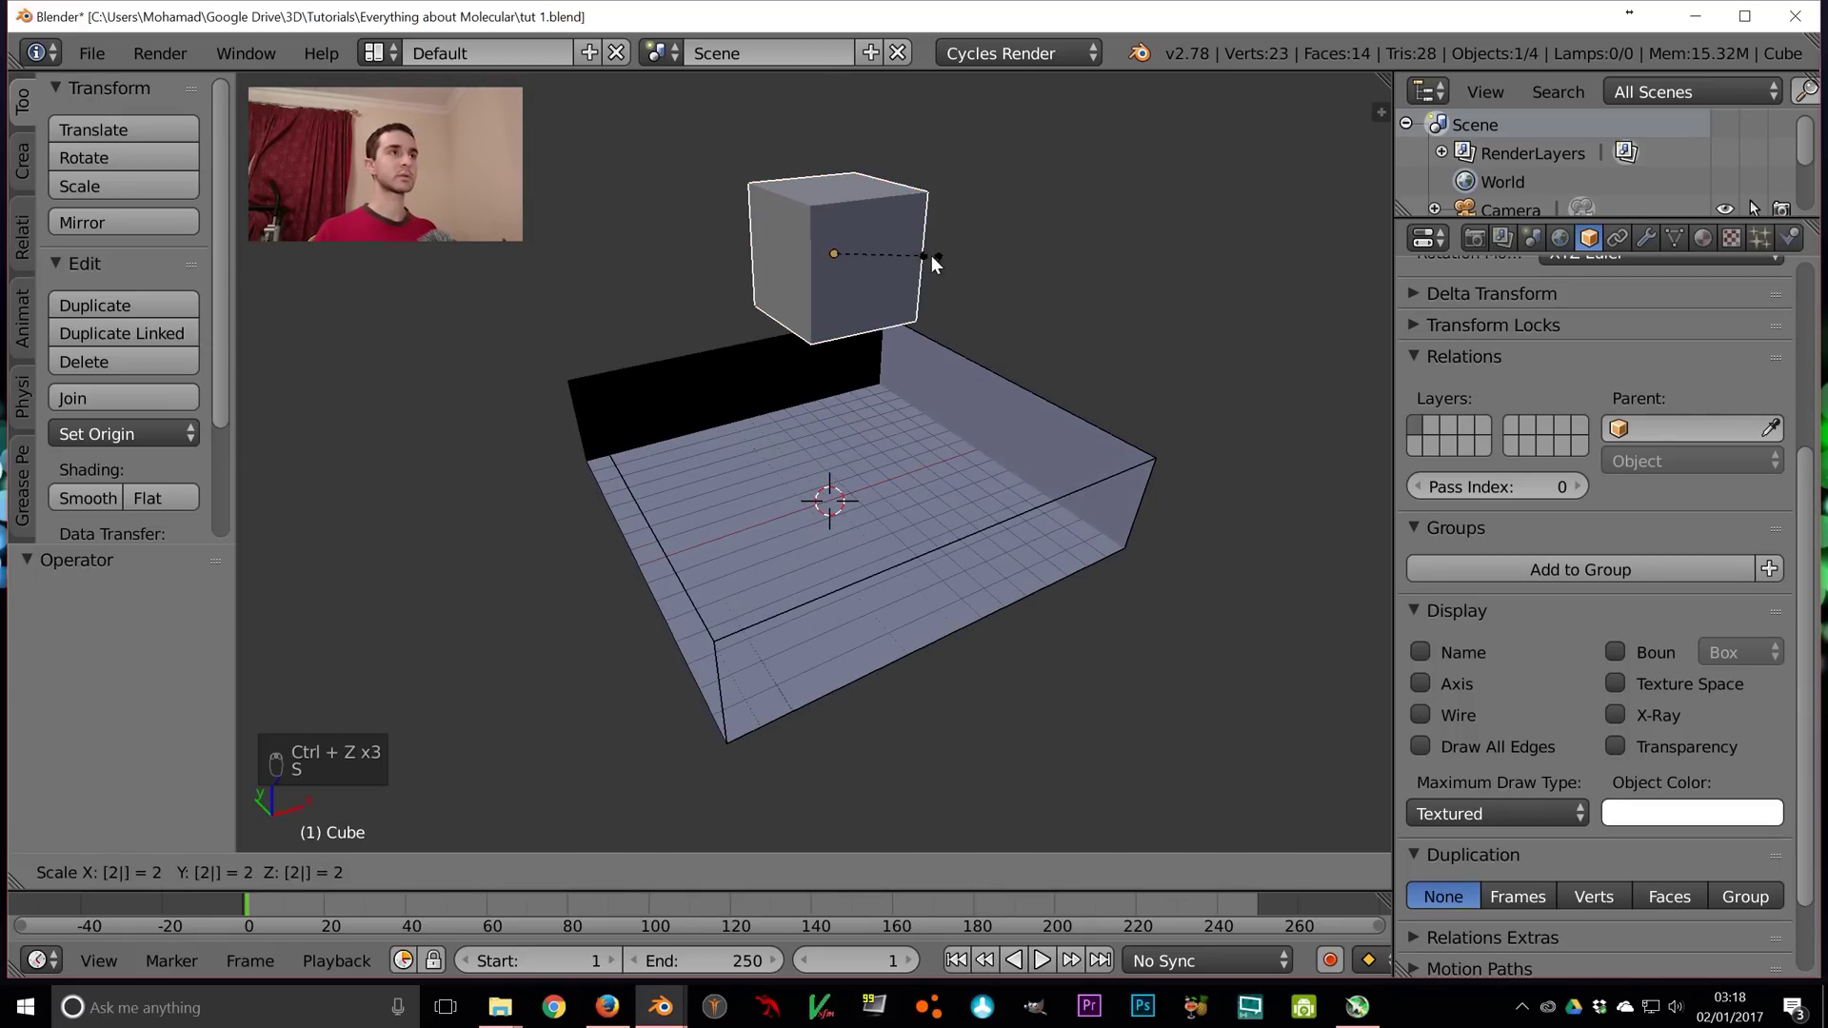
left_click(931, 255)
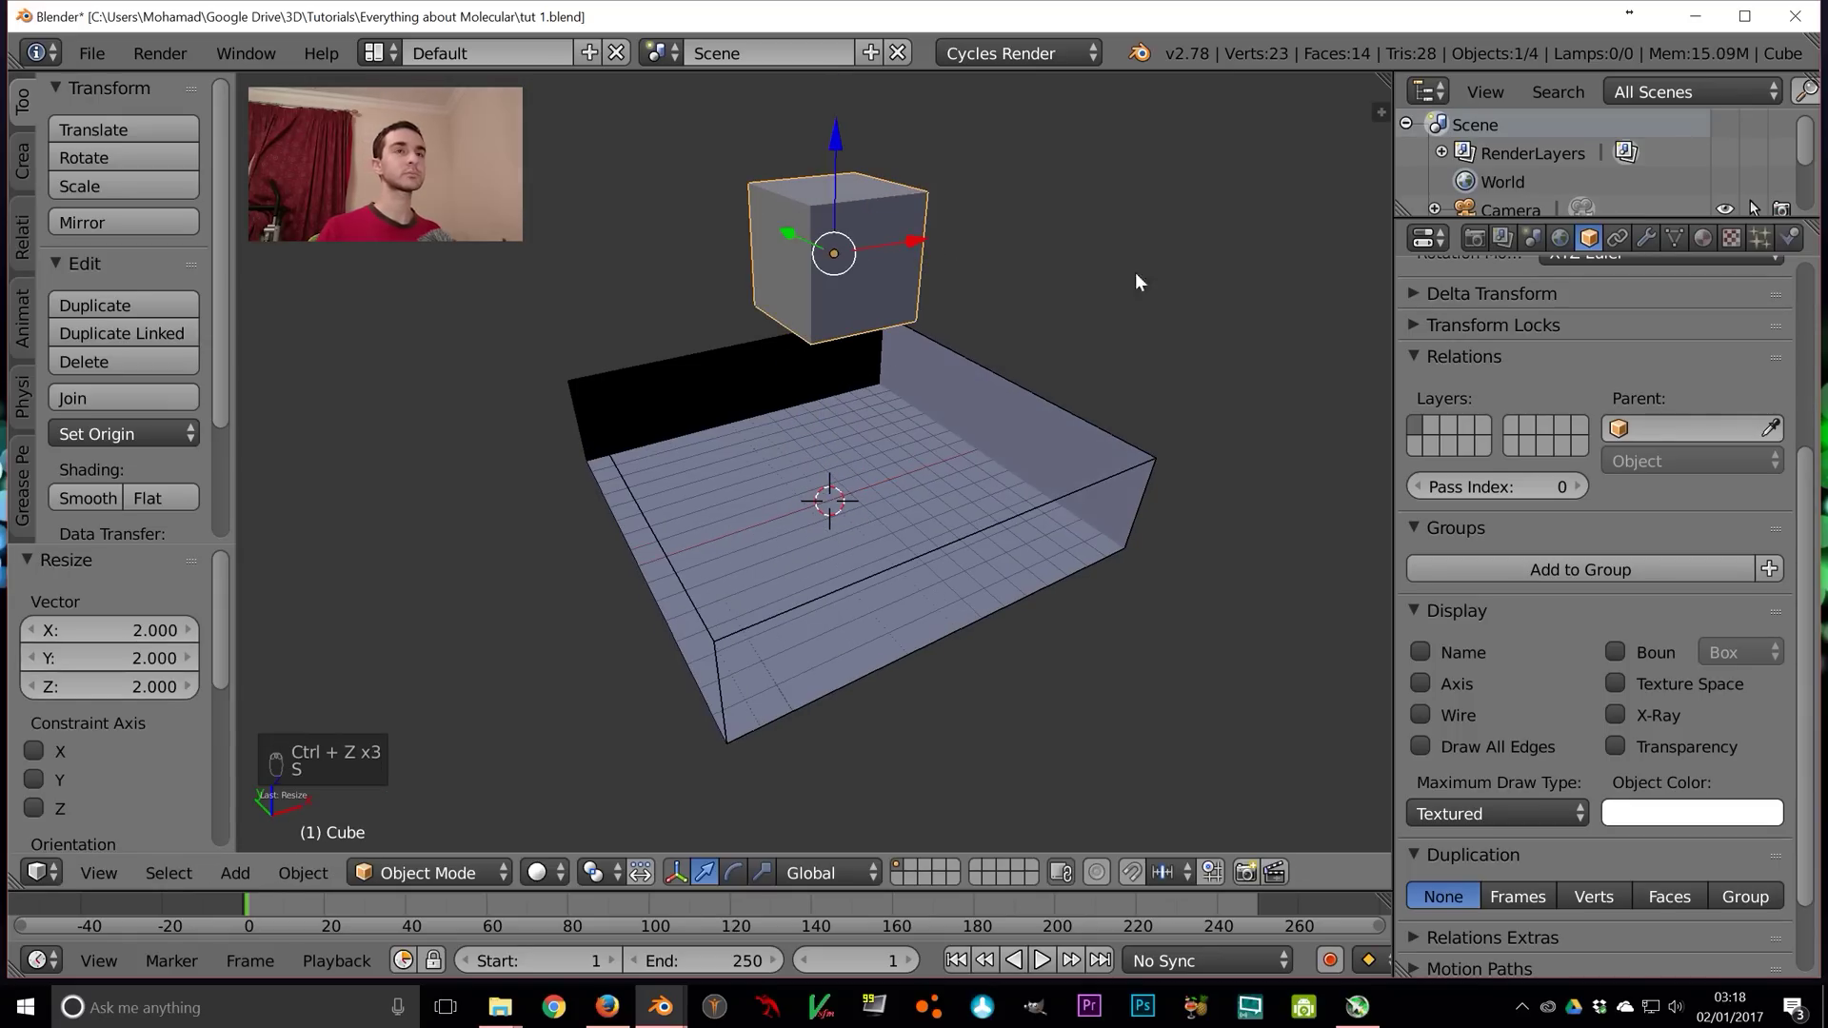
Add a new particle system to the cube and switch the viewport to wireframe shading
left_click(1763, 238)
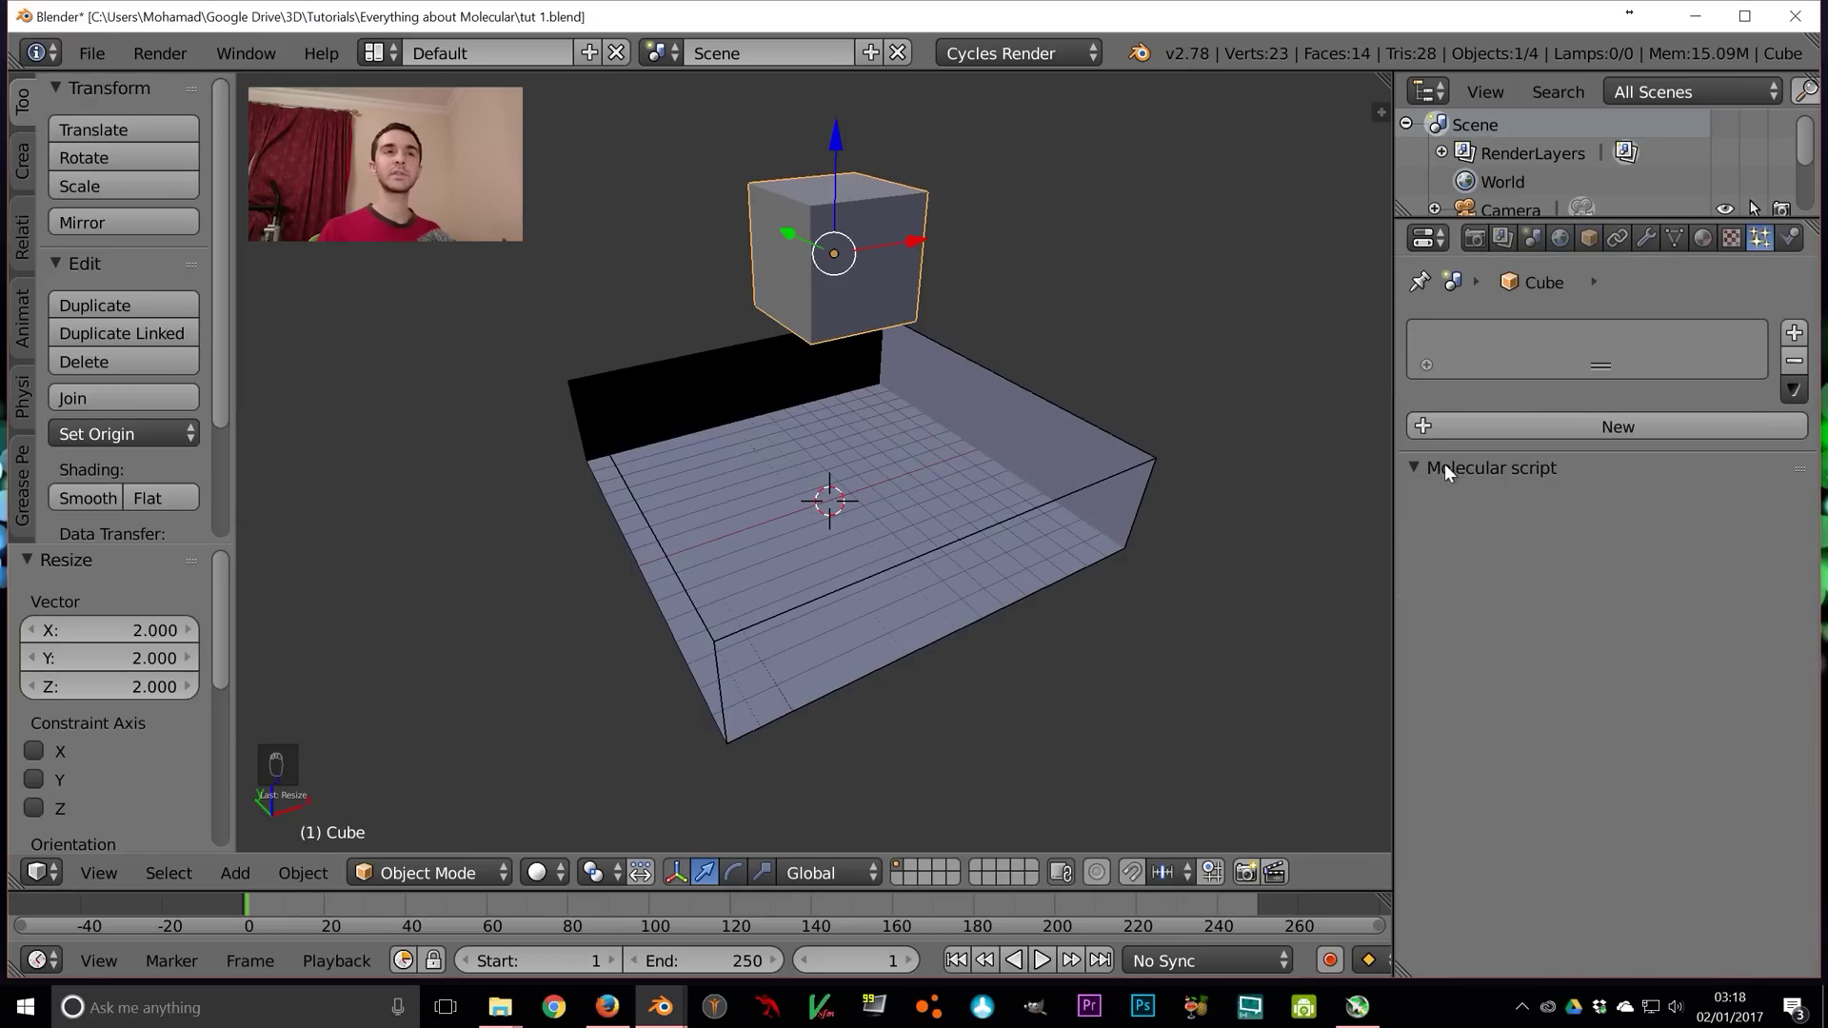
left_click(1510, 424)
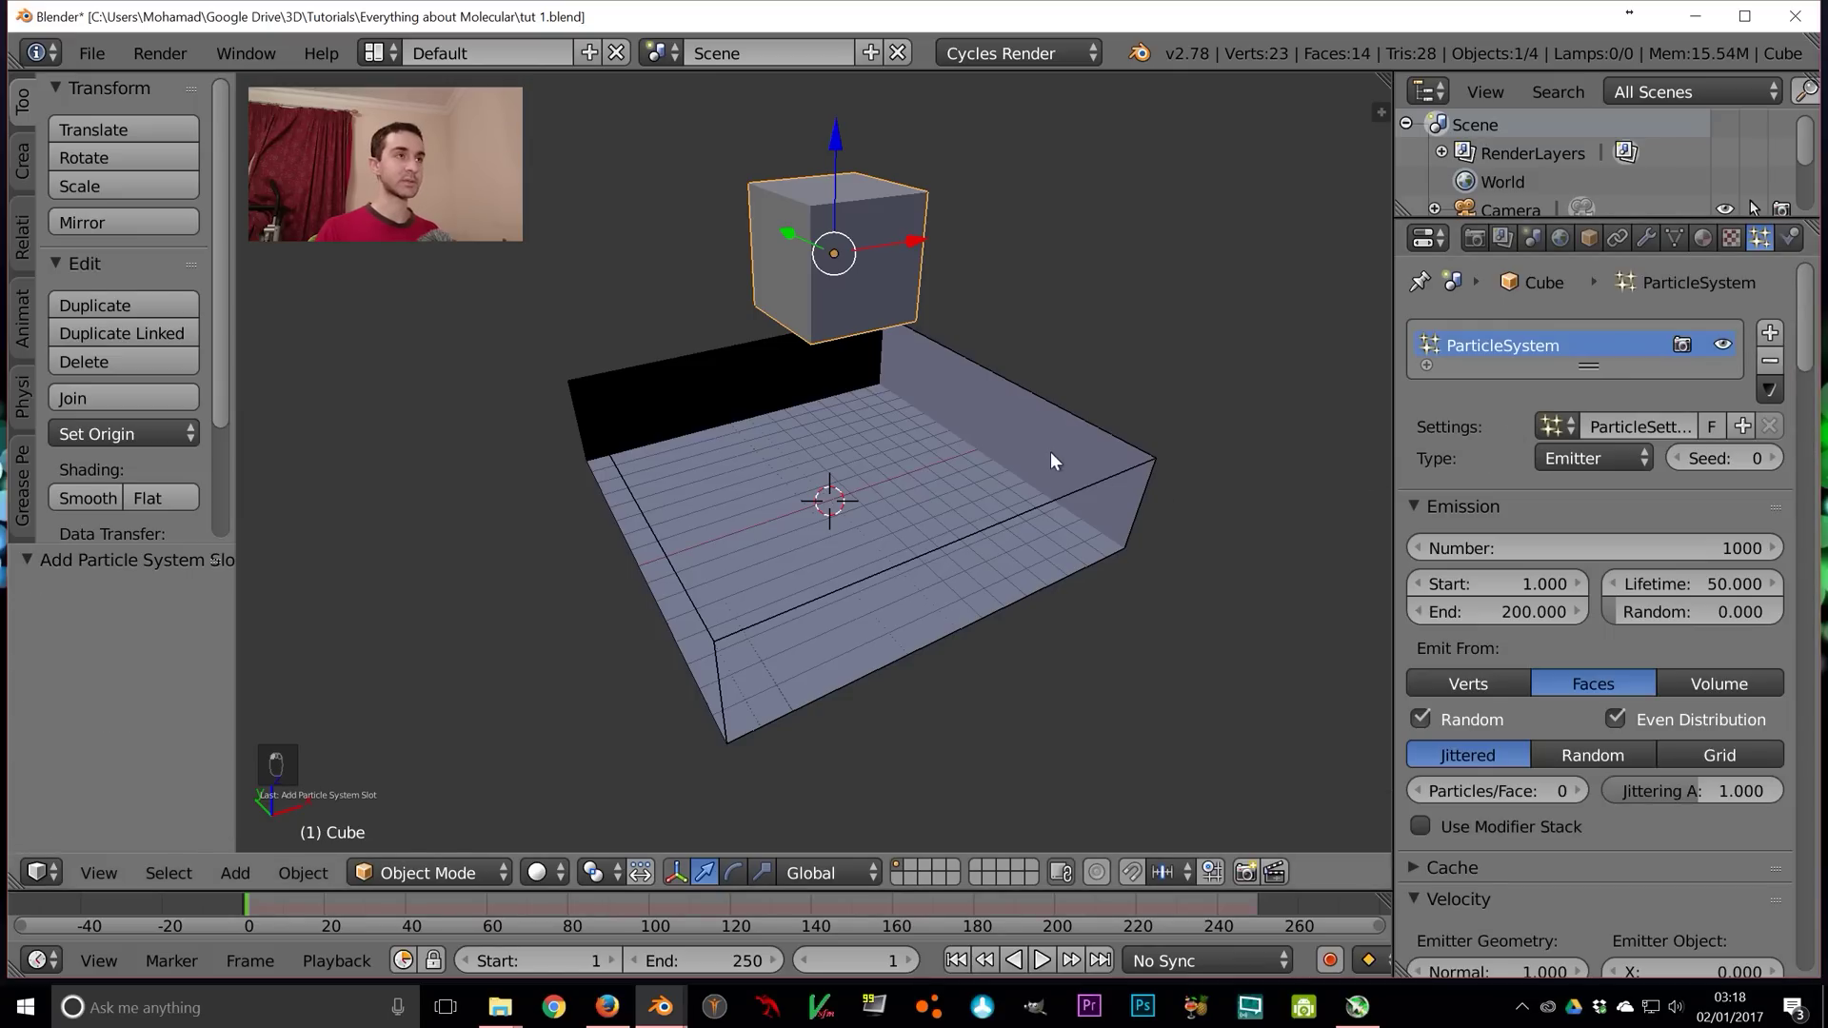
middle_click_drag(968, 417, 983, 539)
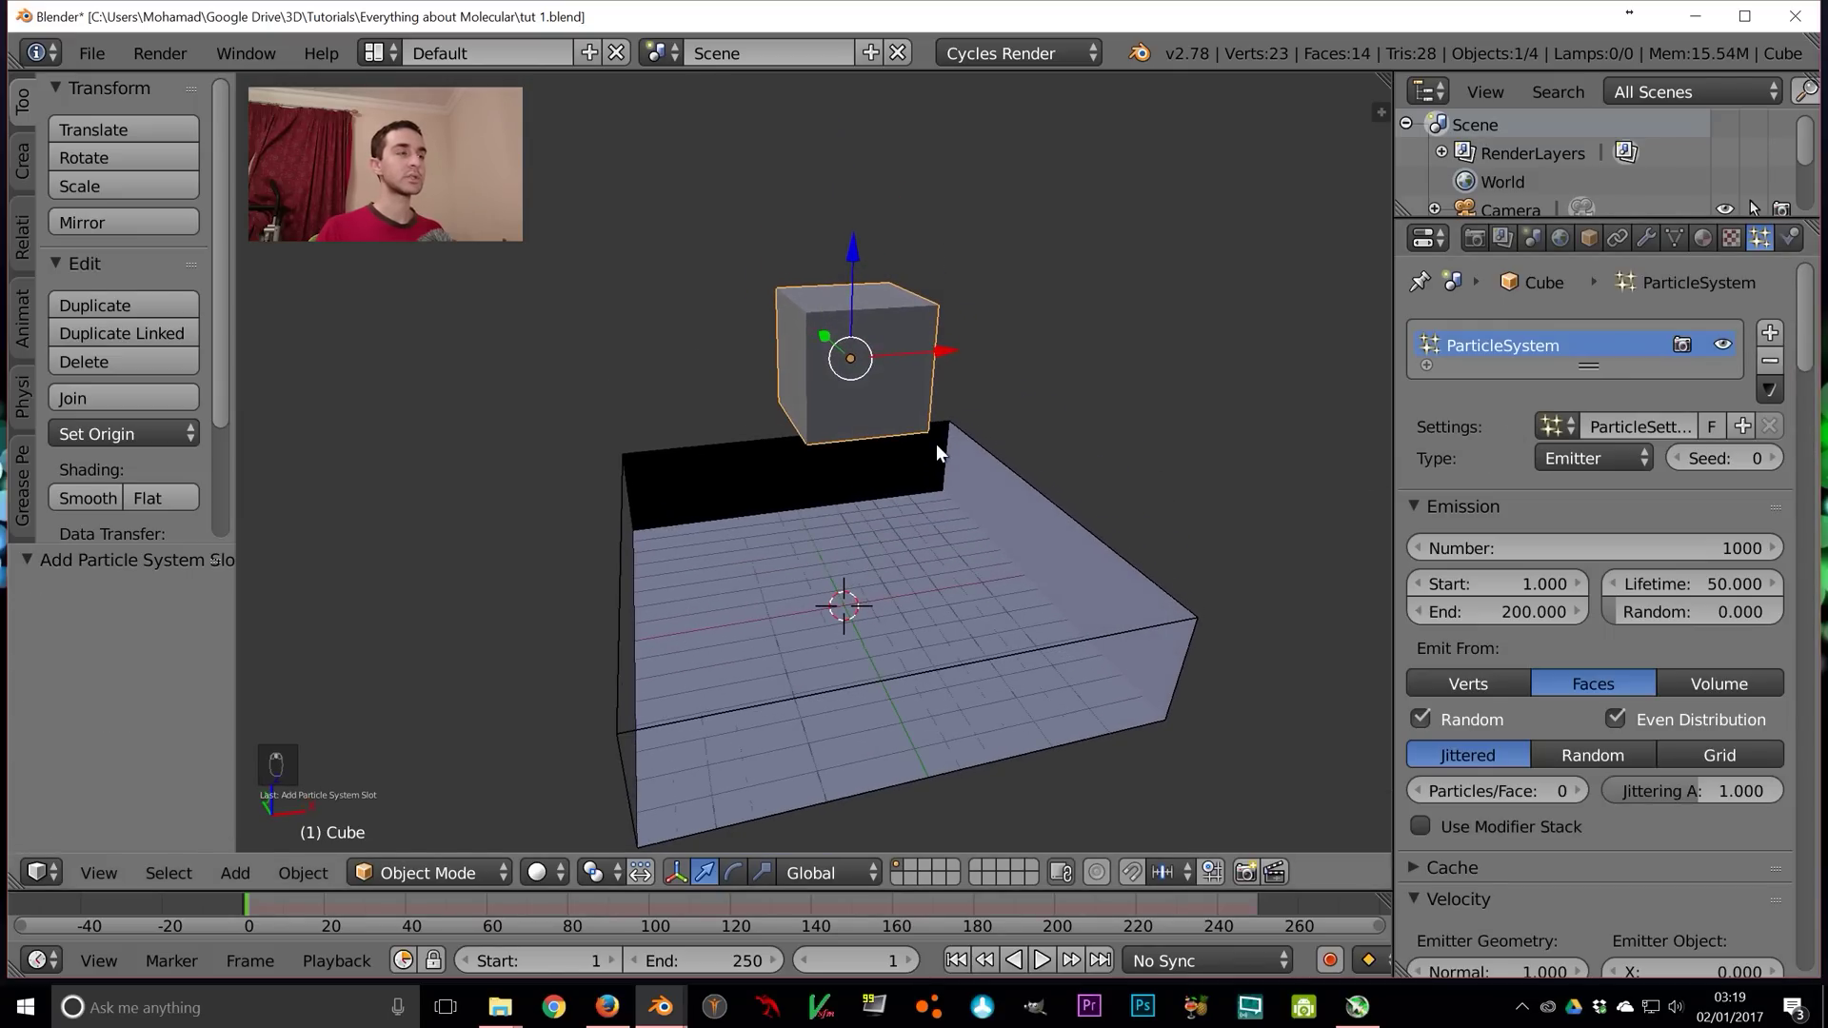
key("z")
scroll(935, 443, "up", 1)
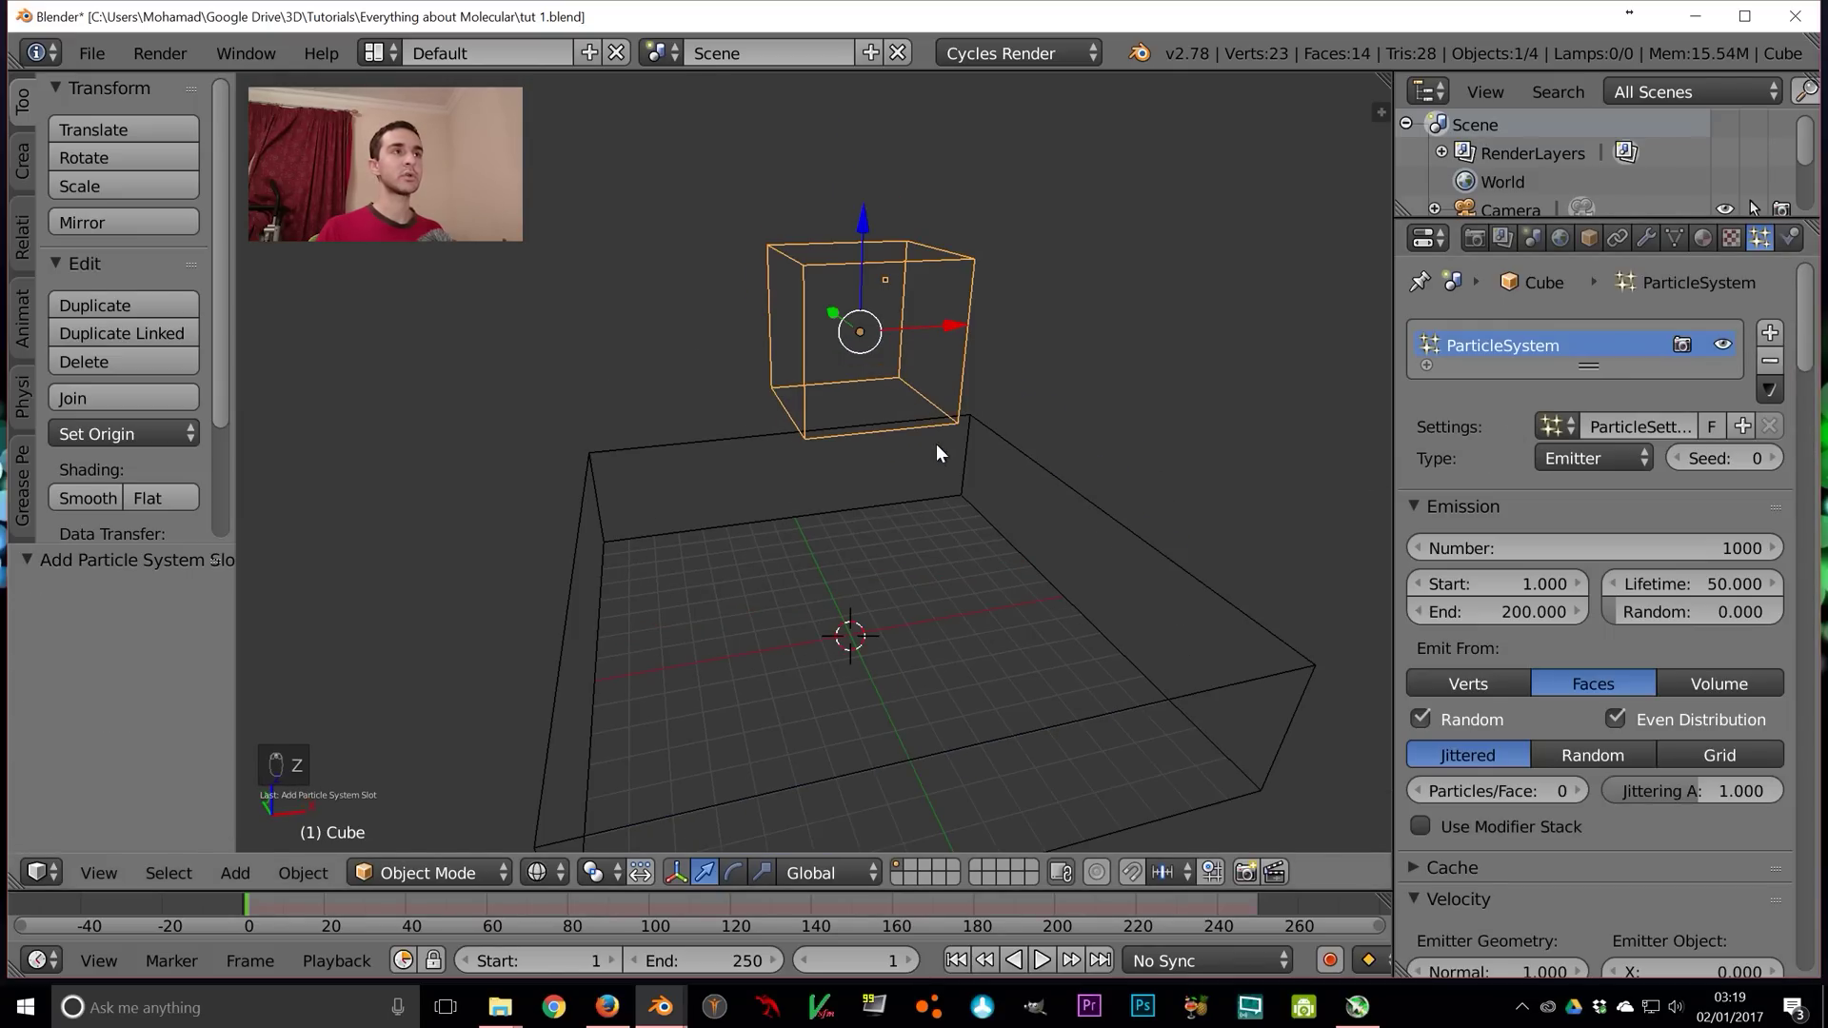
Set the particle emission's end frame to 1 and emit the particles from the cube's volume
left_click(1504, 605)
type("1")
key("Return")
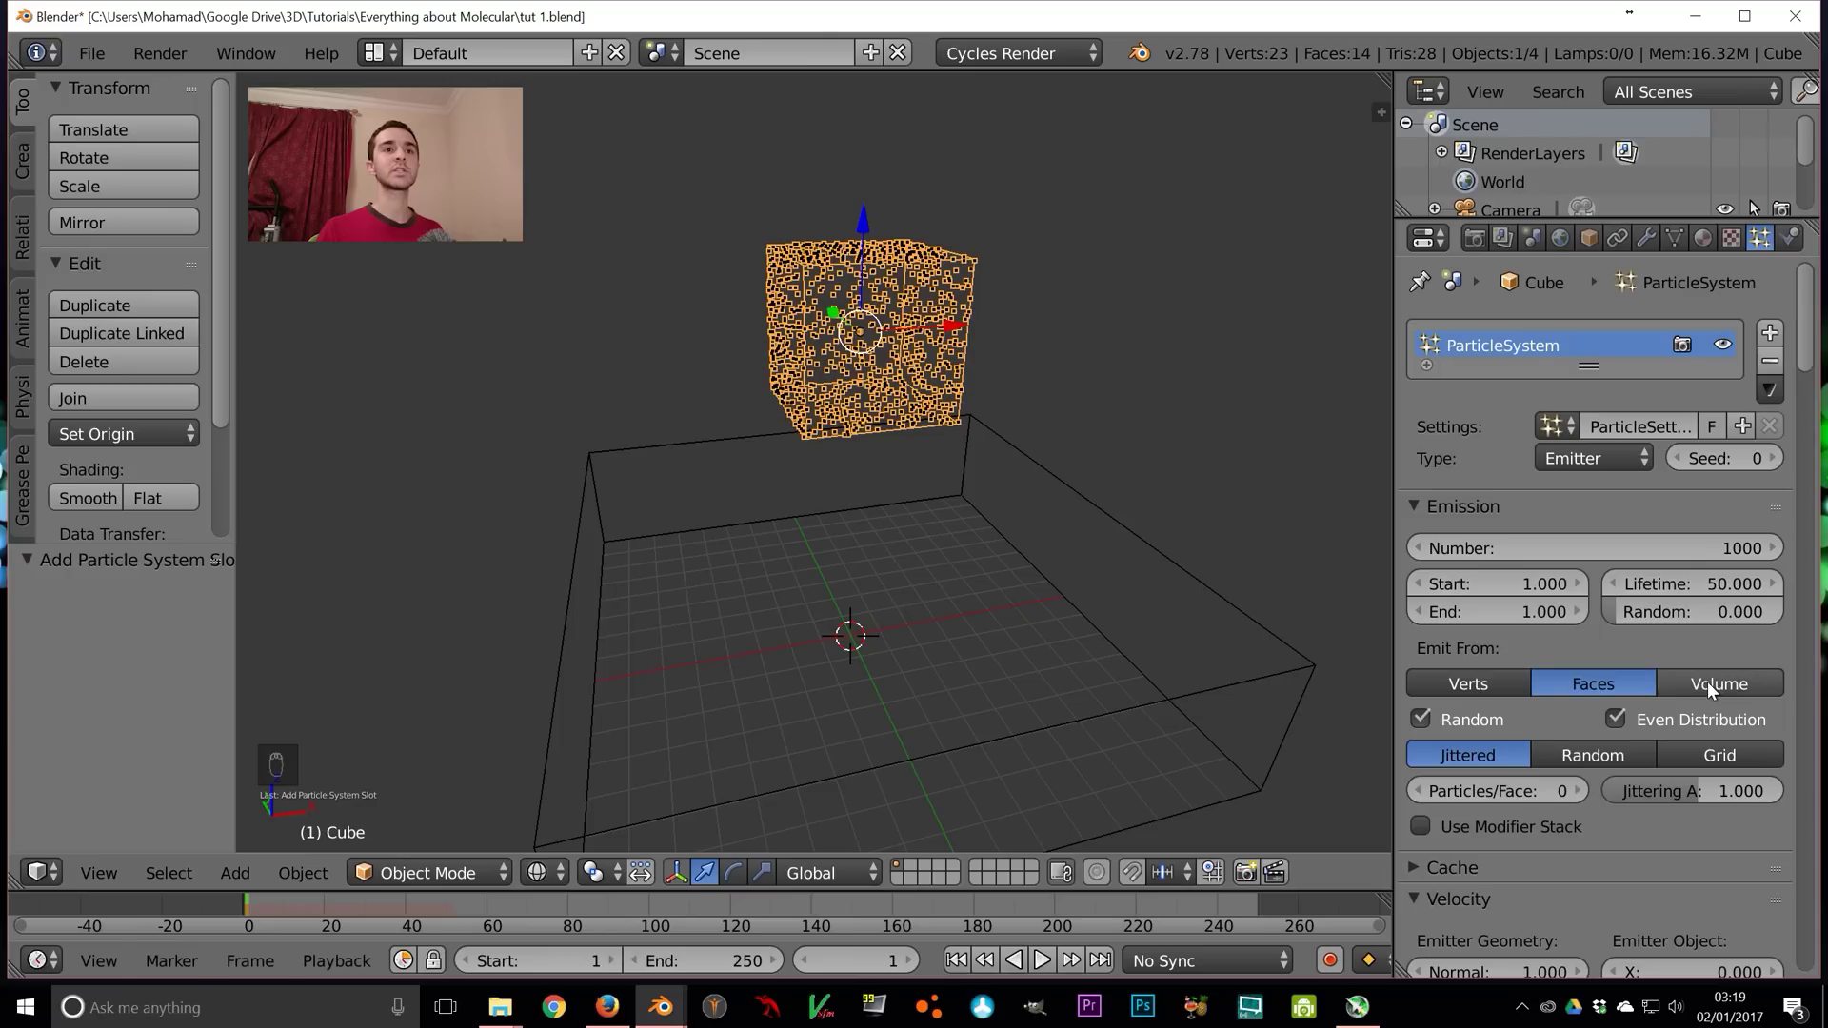
left_click(1736, 683)
scroll(1046, 364, "up", 3)
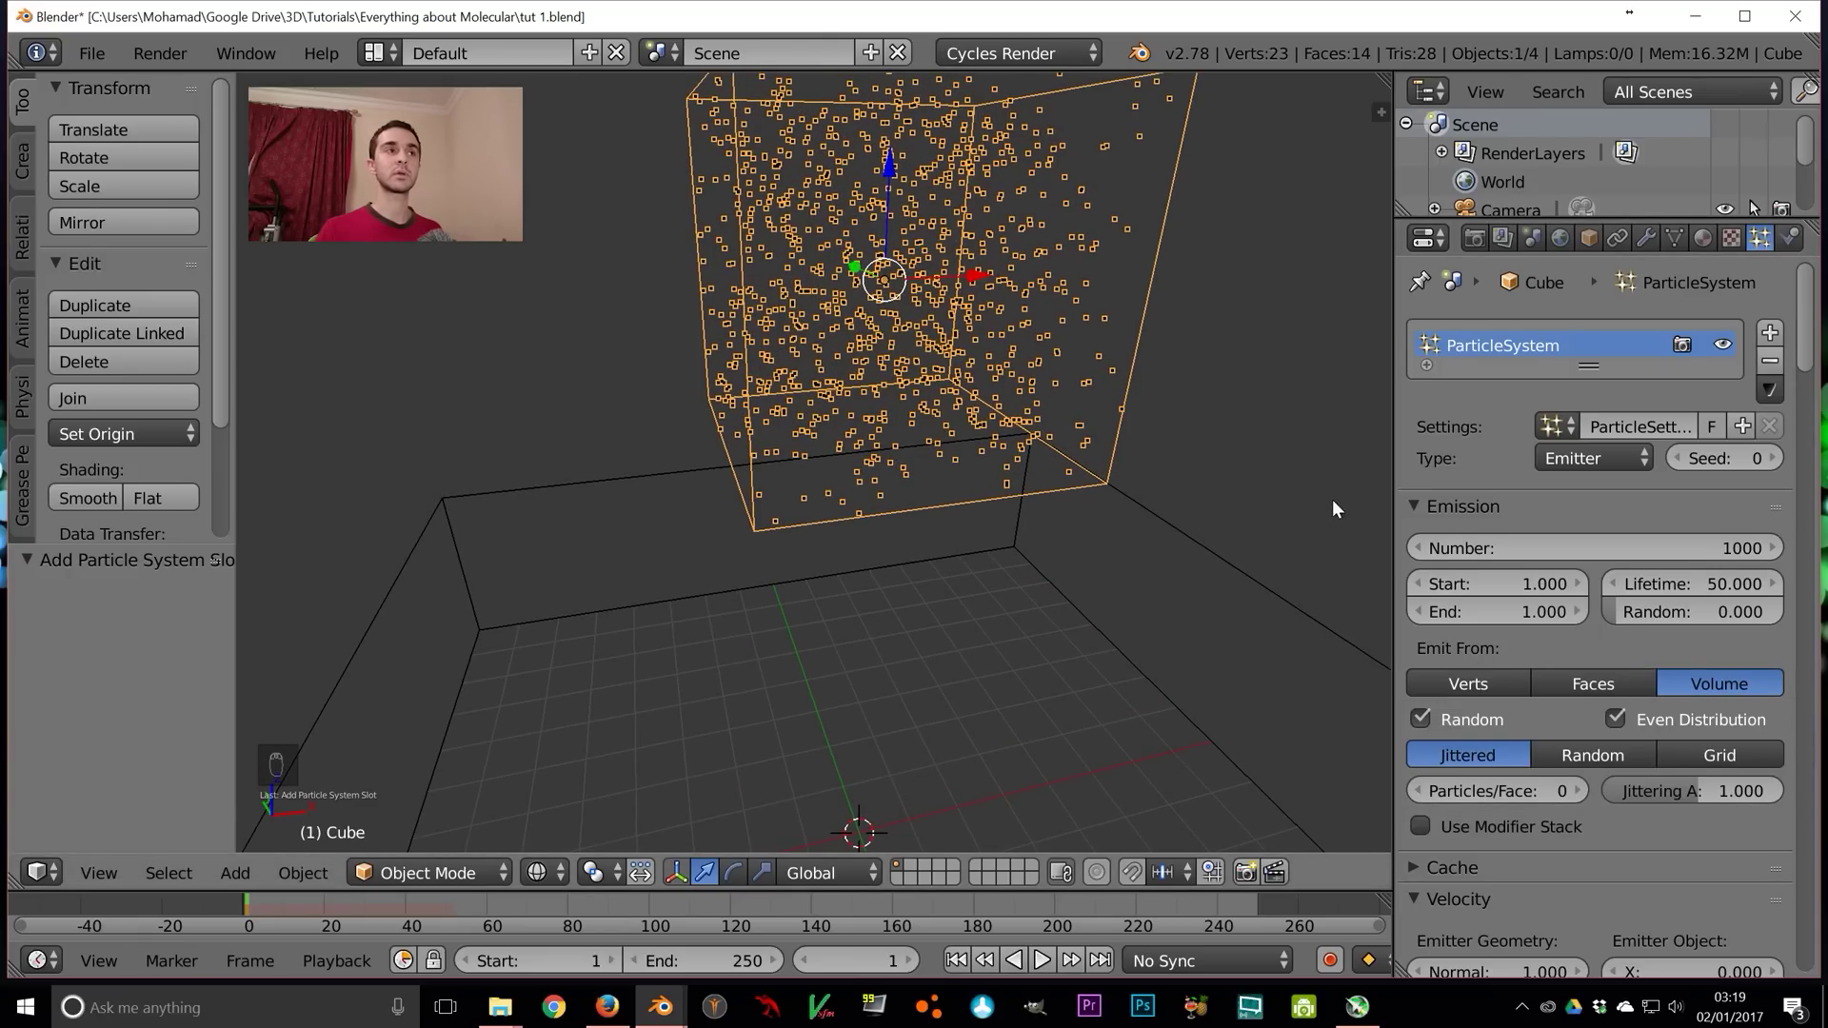
scroll(1248, 555, "down", 3)
scroll(1248, 555, "up", 3)
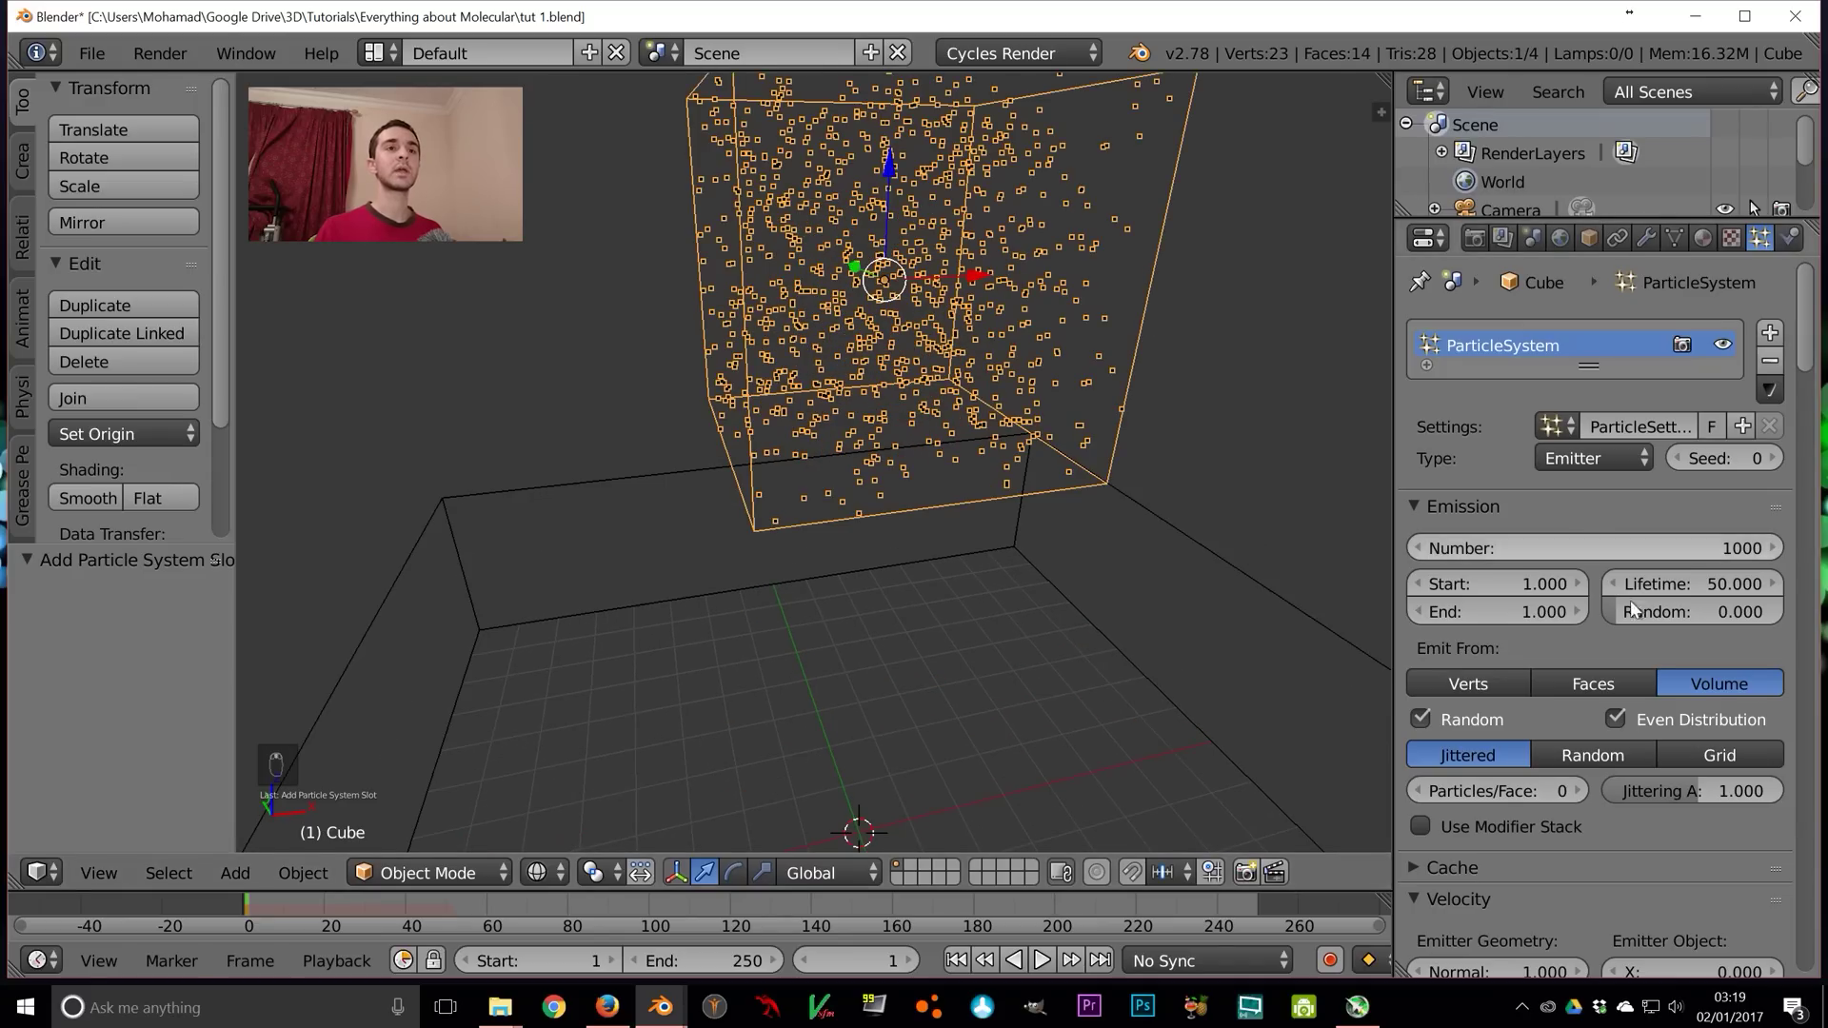
Distribute the cube's emitted particles in a grid and set their lifetime to 5000
left_click(1718, 754)
middle_click_drag(1121, 533, 1103, 529)
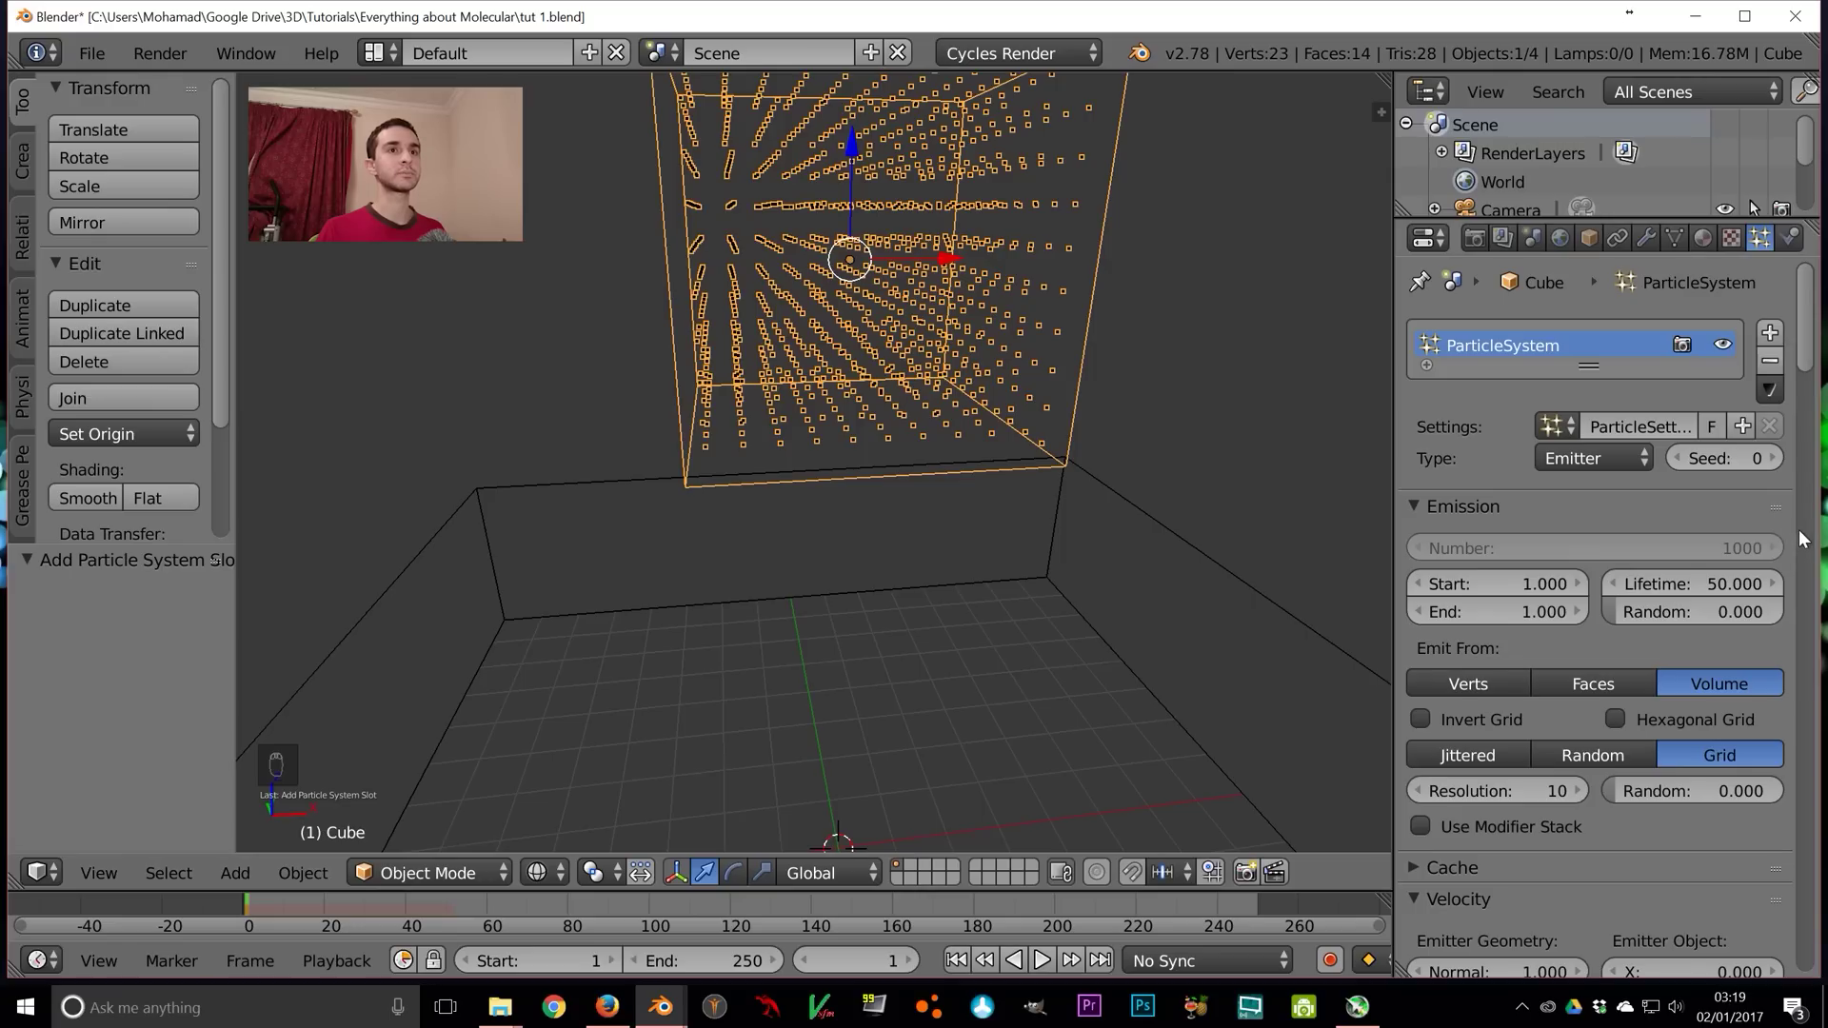
left_click(1713, 584)
type("5")
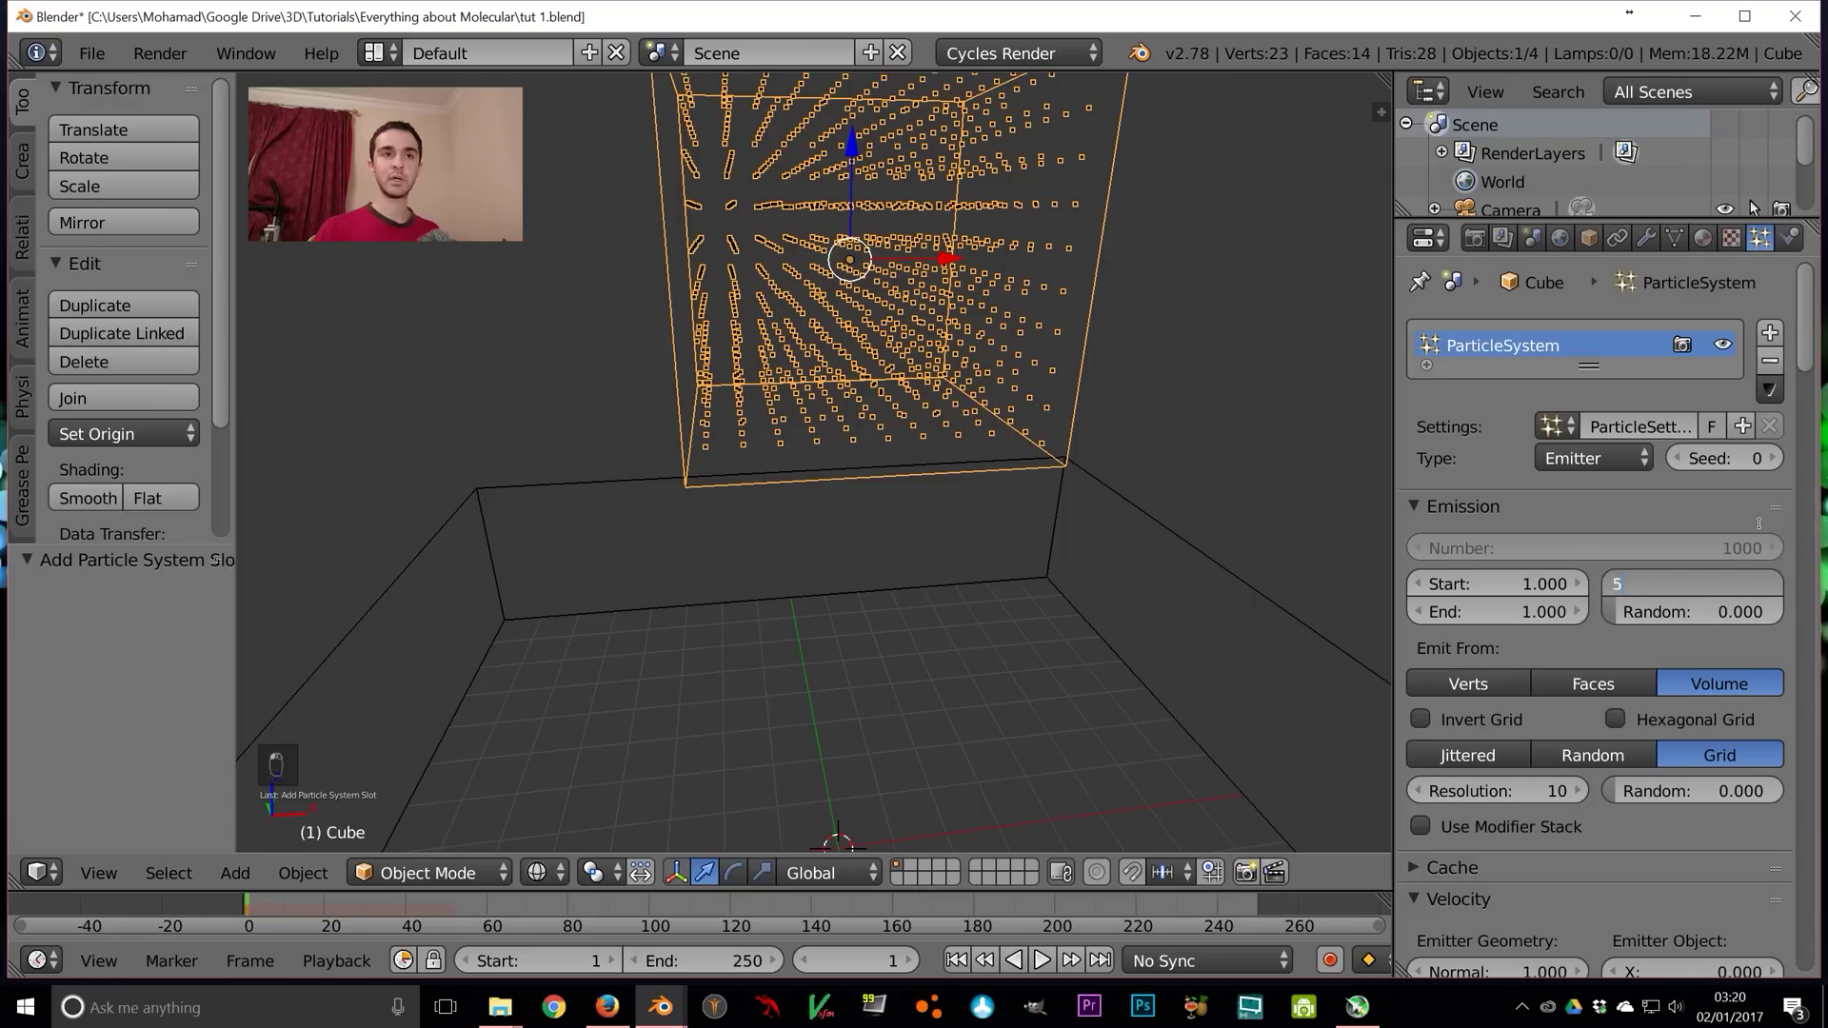
type("000")
key("Return")
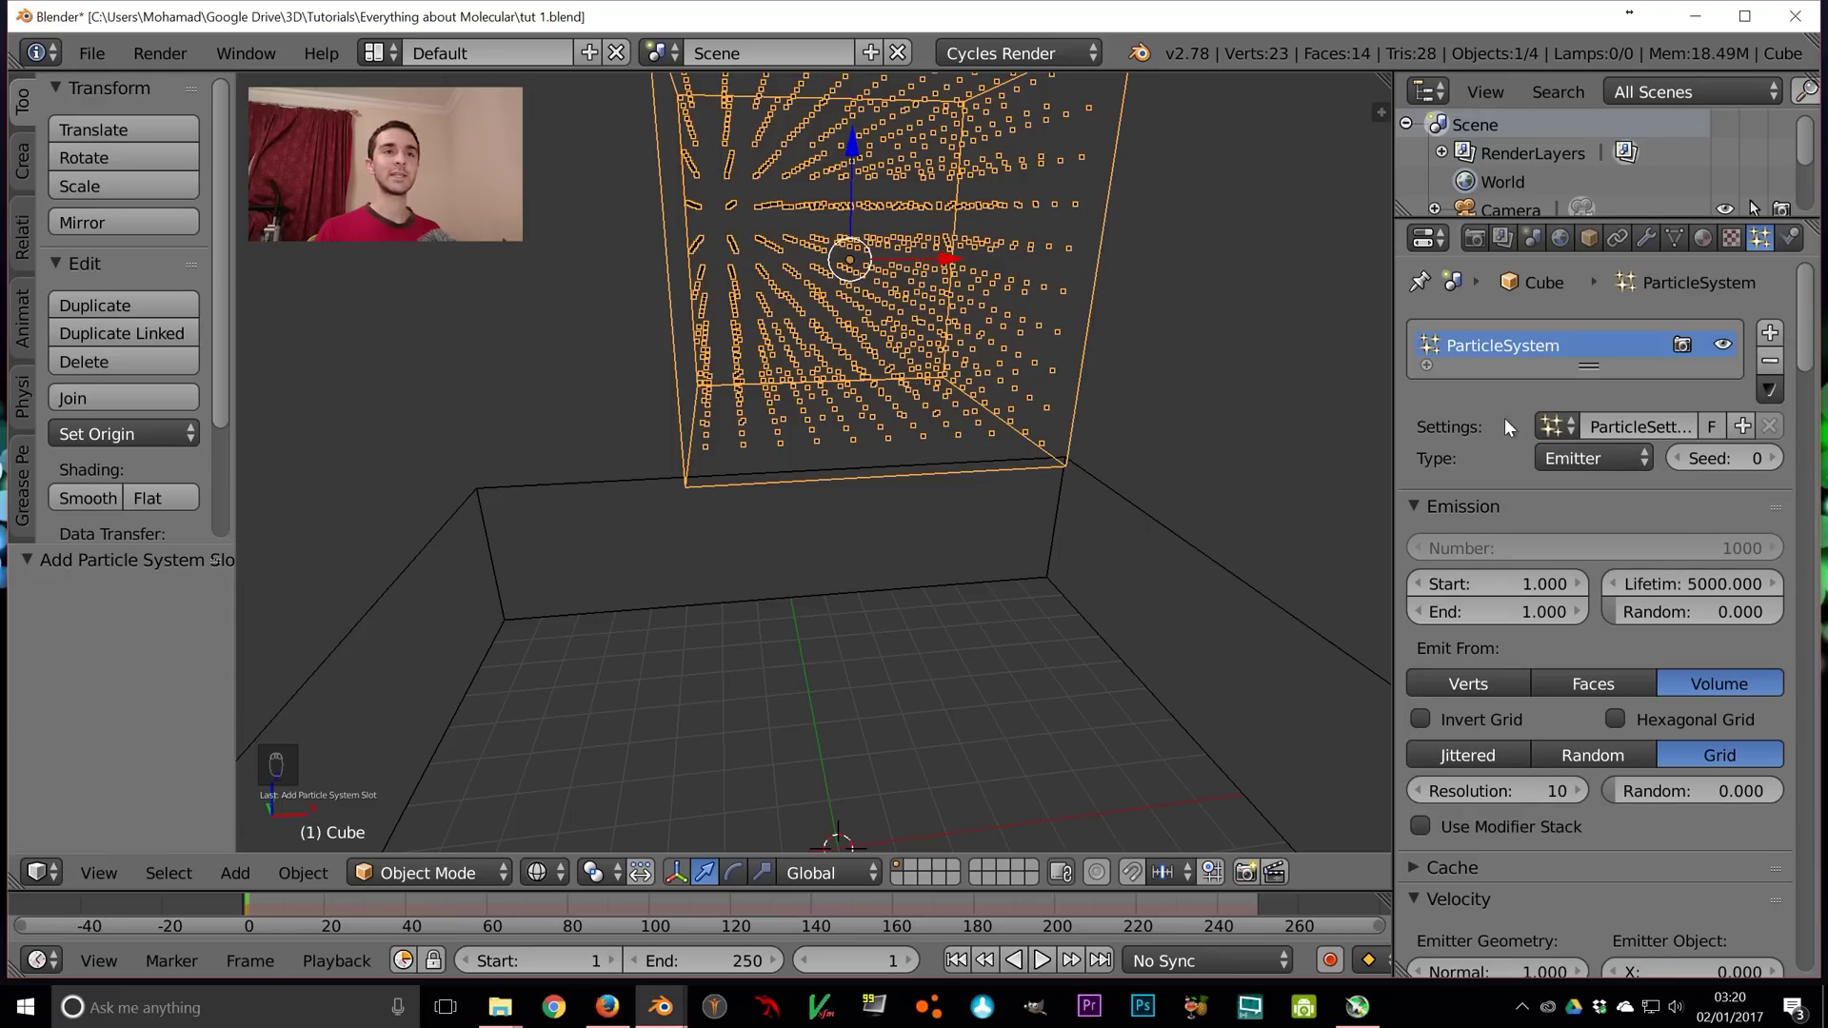
Set the particles' physics size to 0.700
scroll(1504, 418, "down", 10)
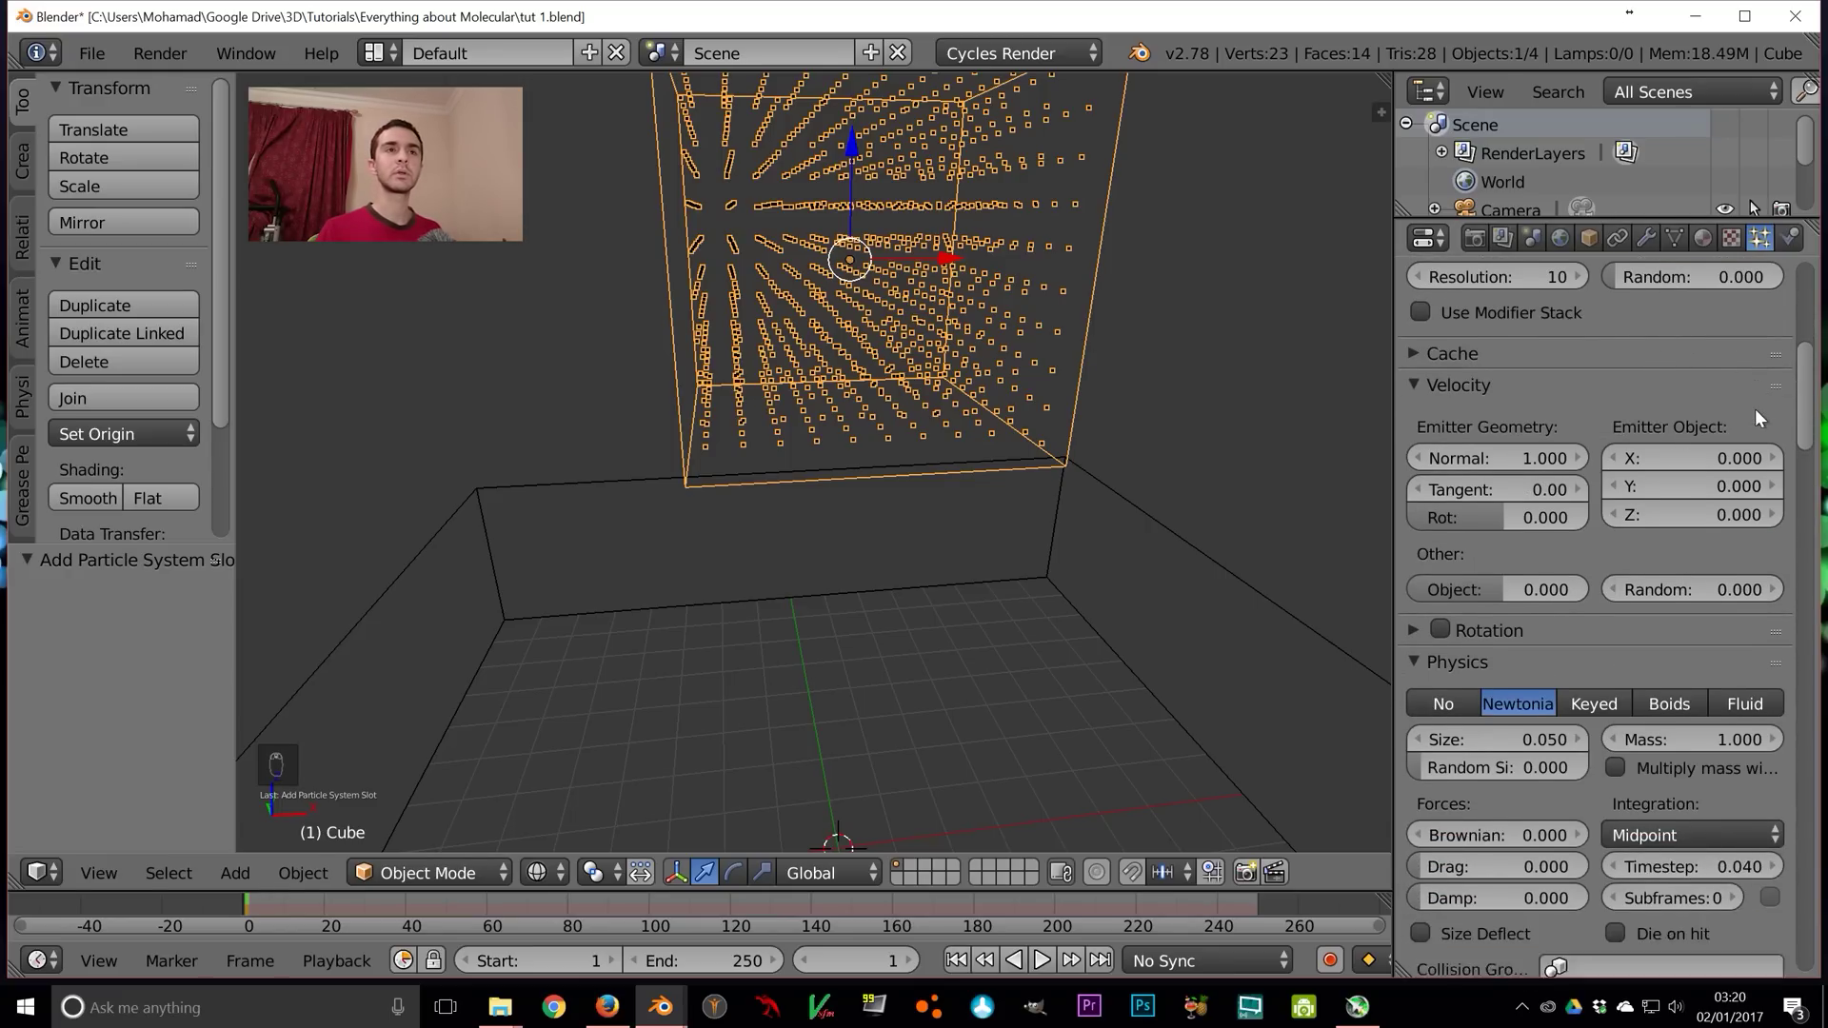
left_click(1586, 325)
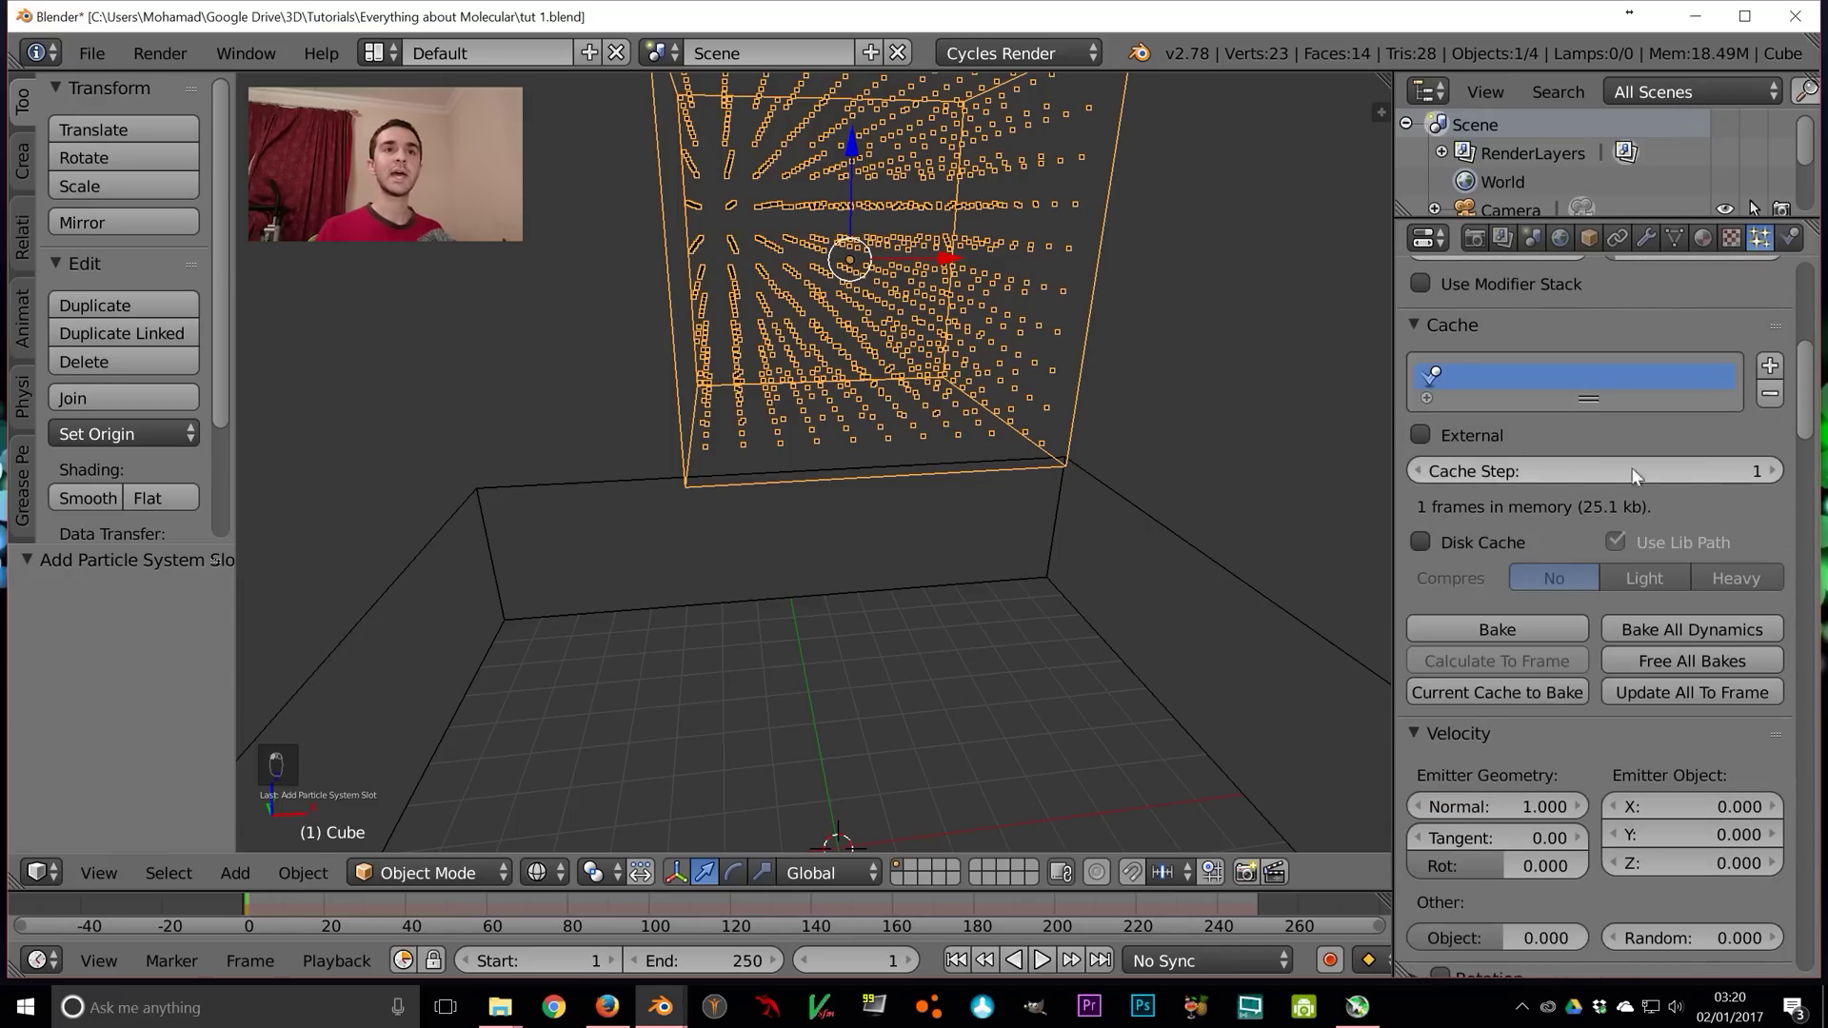
left_click(1550, 328)
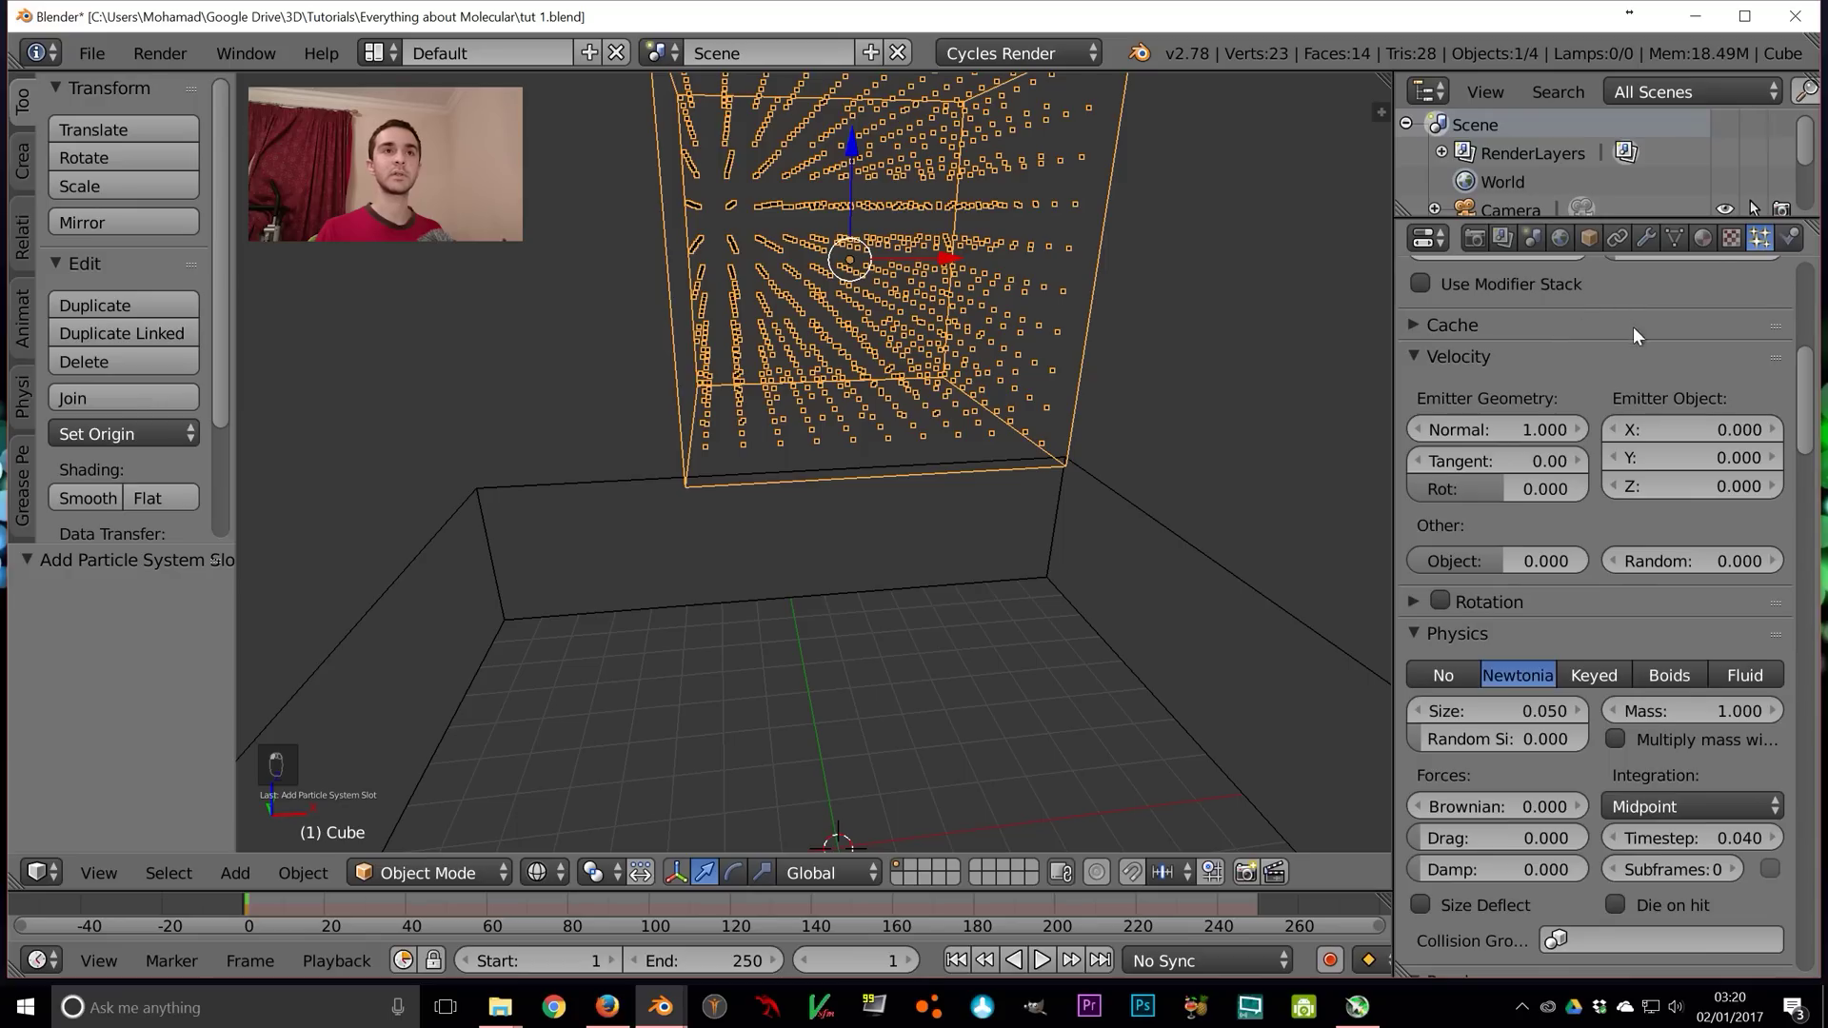
scroll(1685, 345, "down", 2)
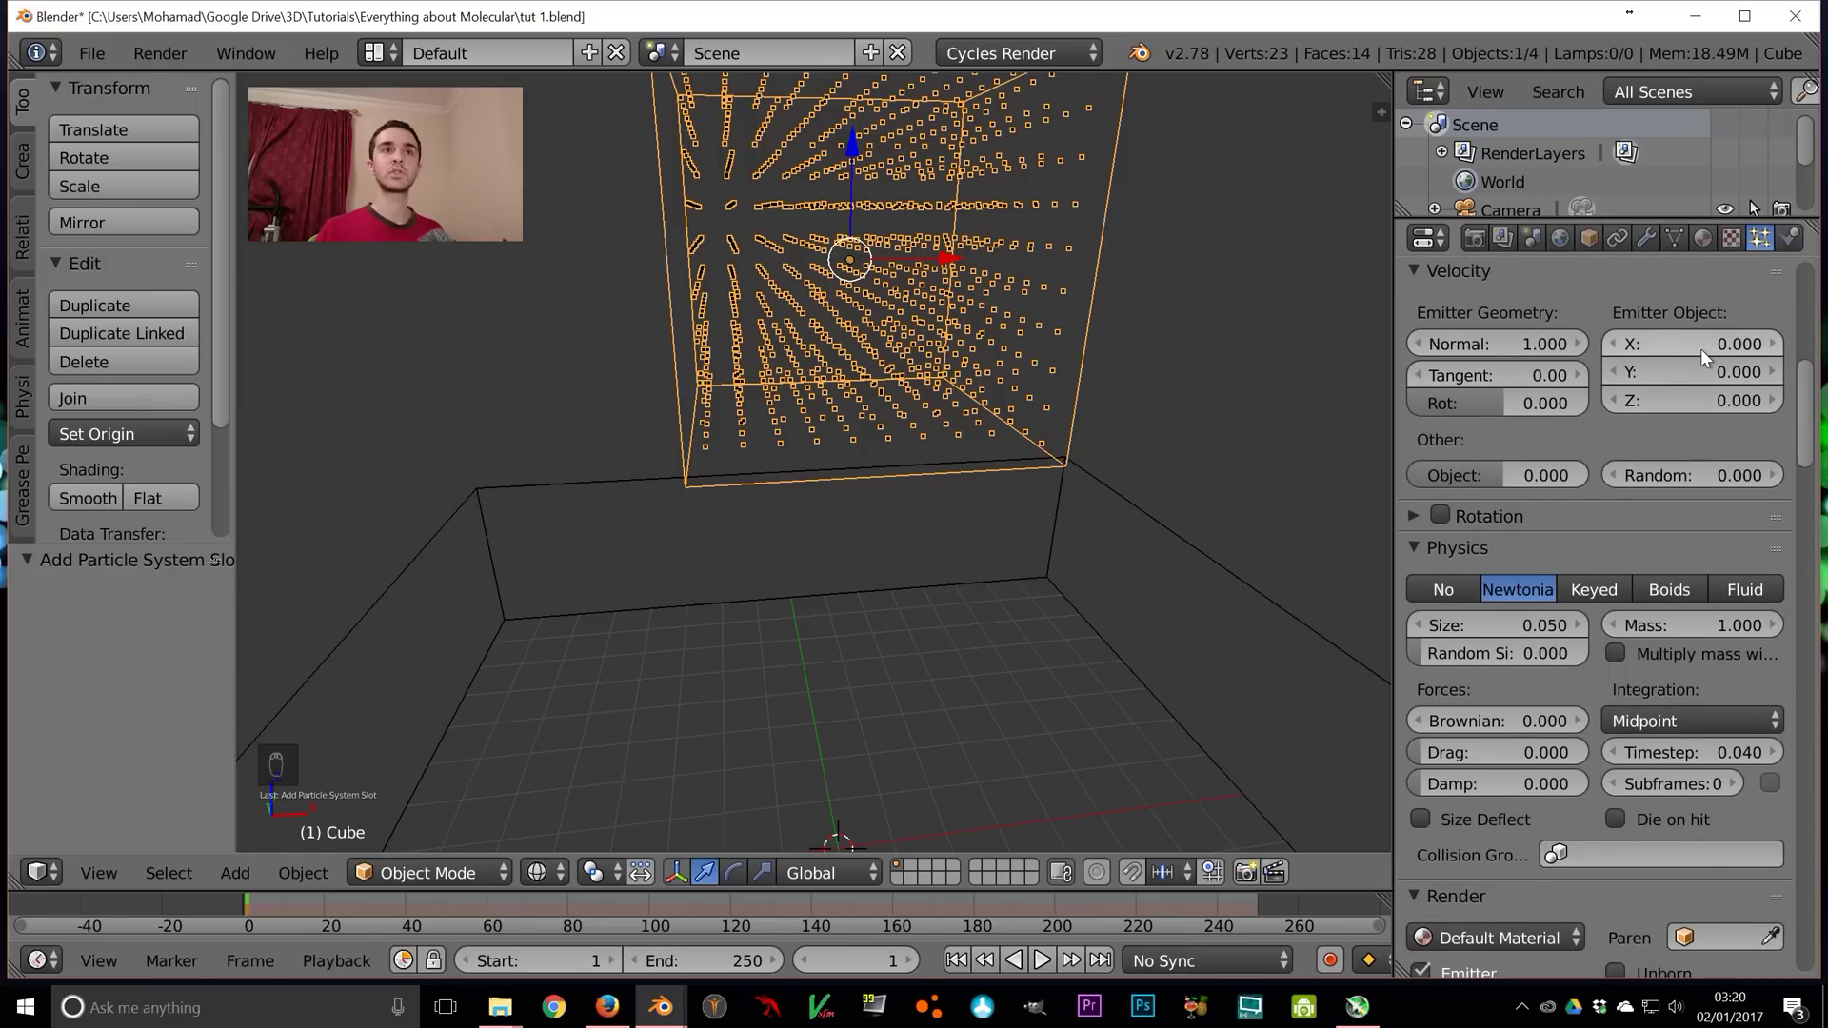
scroll(1657, 340, "down", 2)
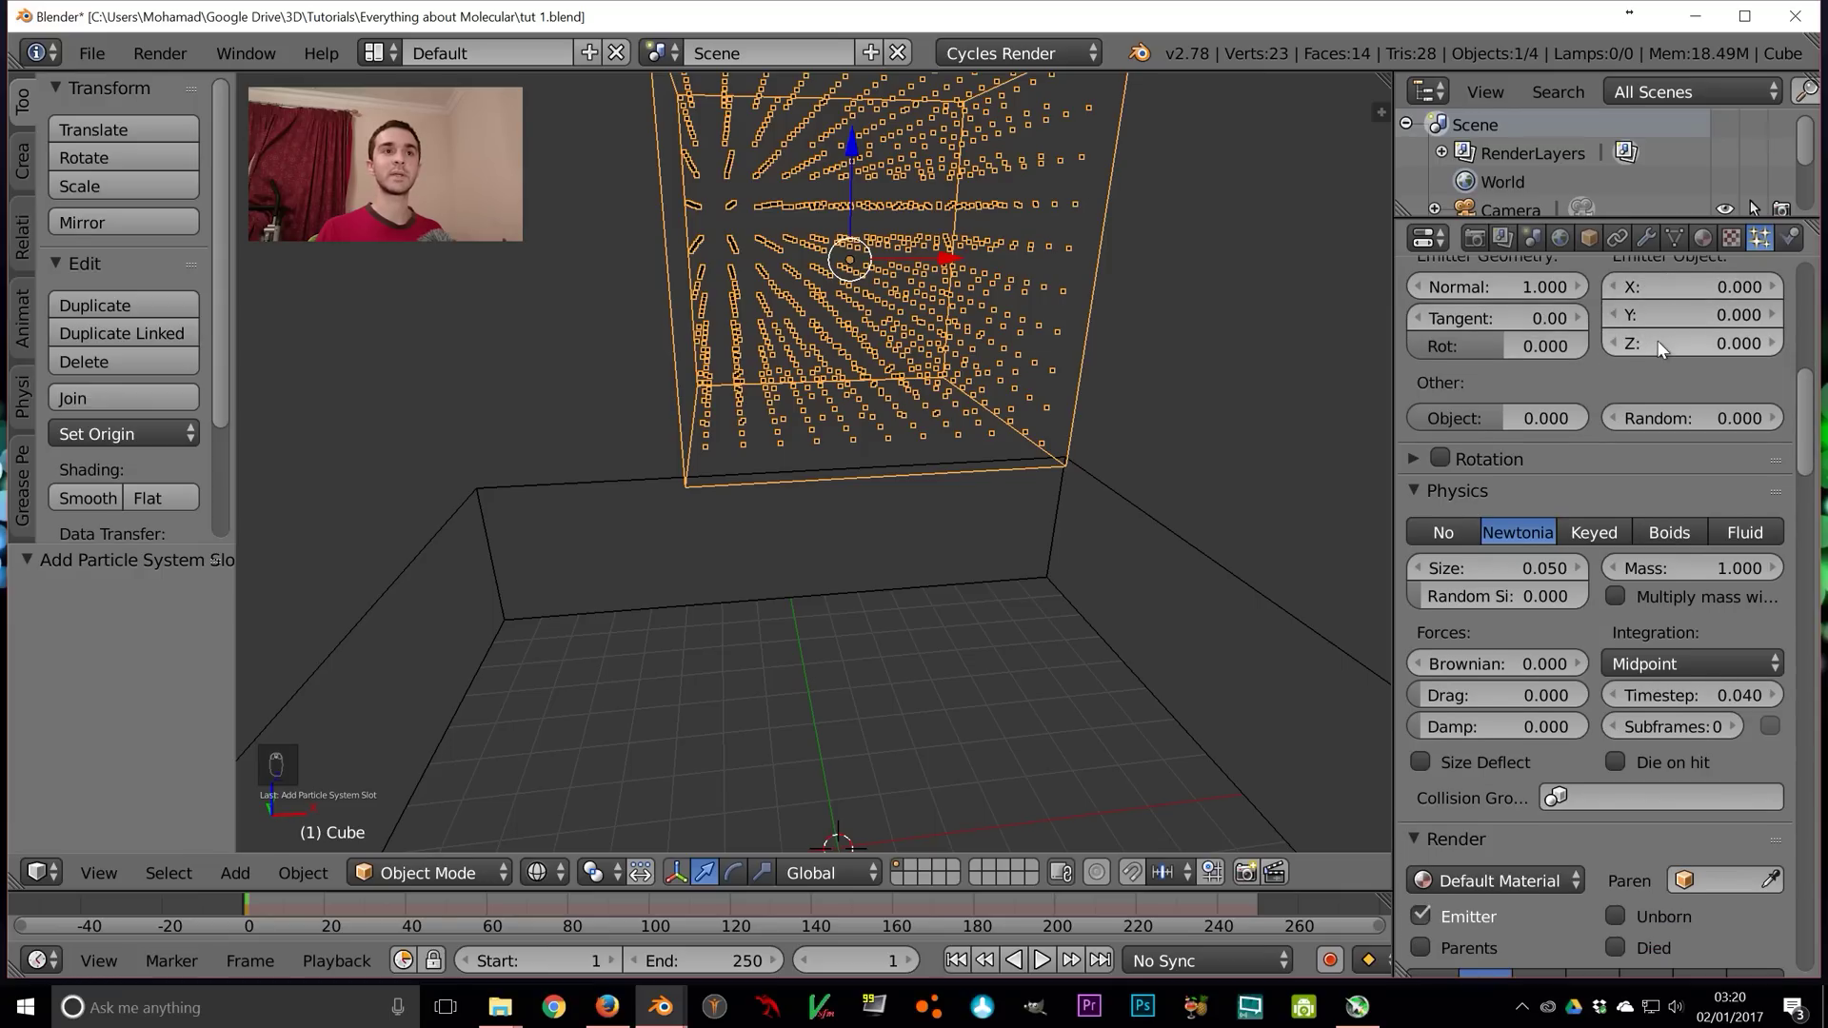
scroll(1659, 340, "down", 4)
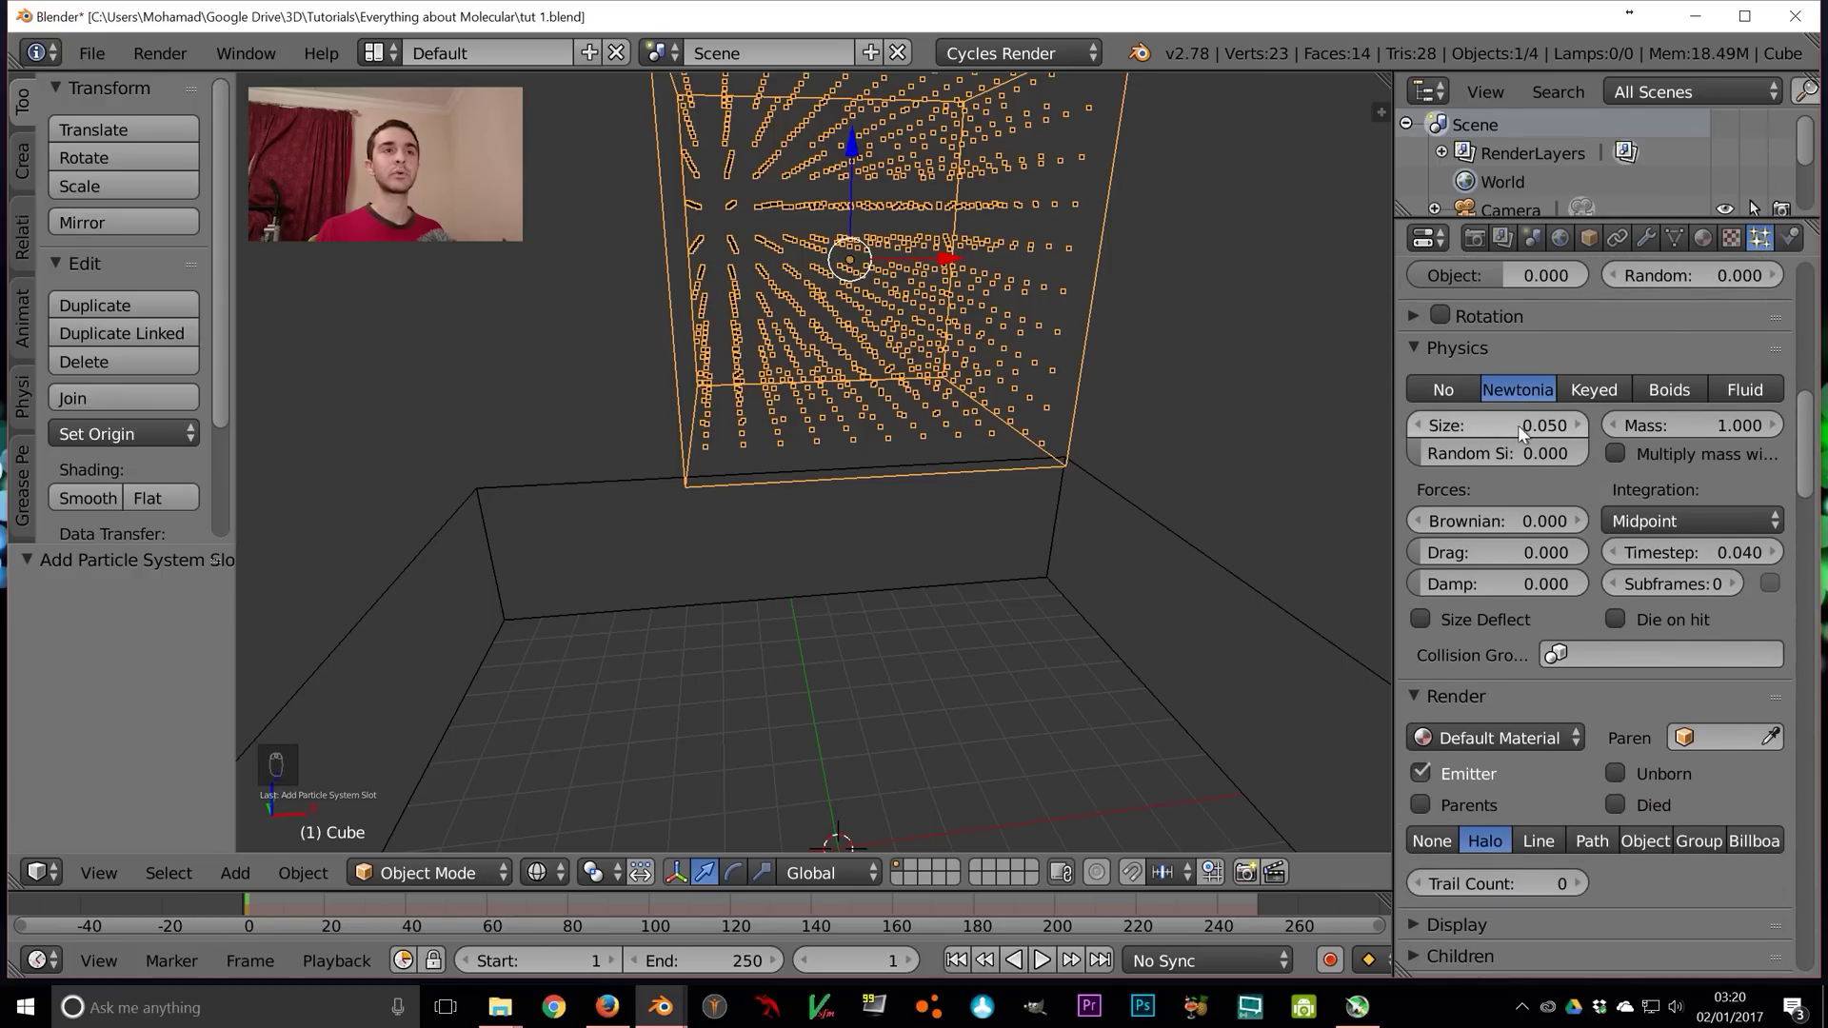
left_click_drag(1533, 427, 1628, 426)
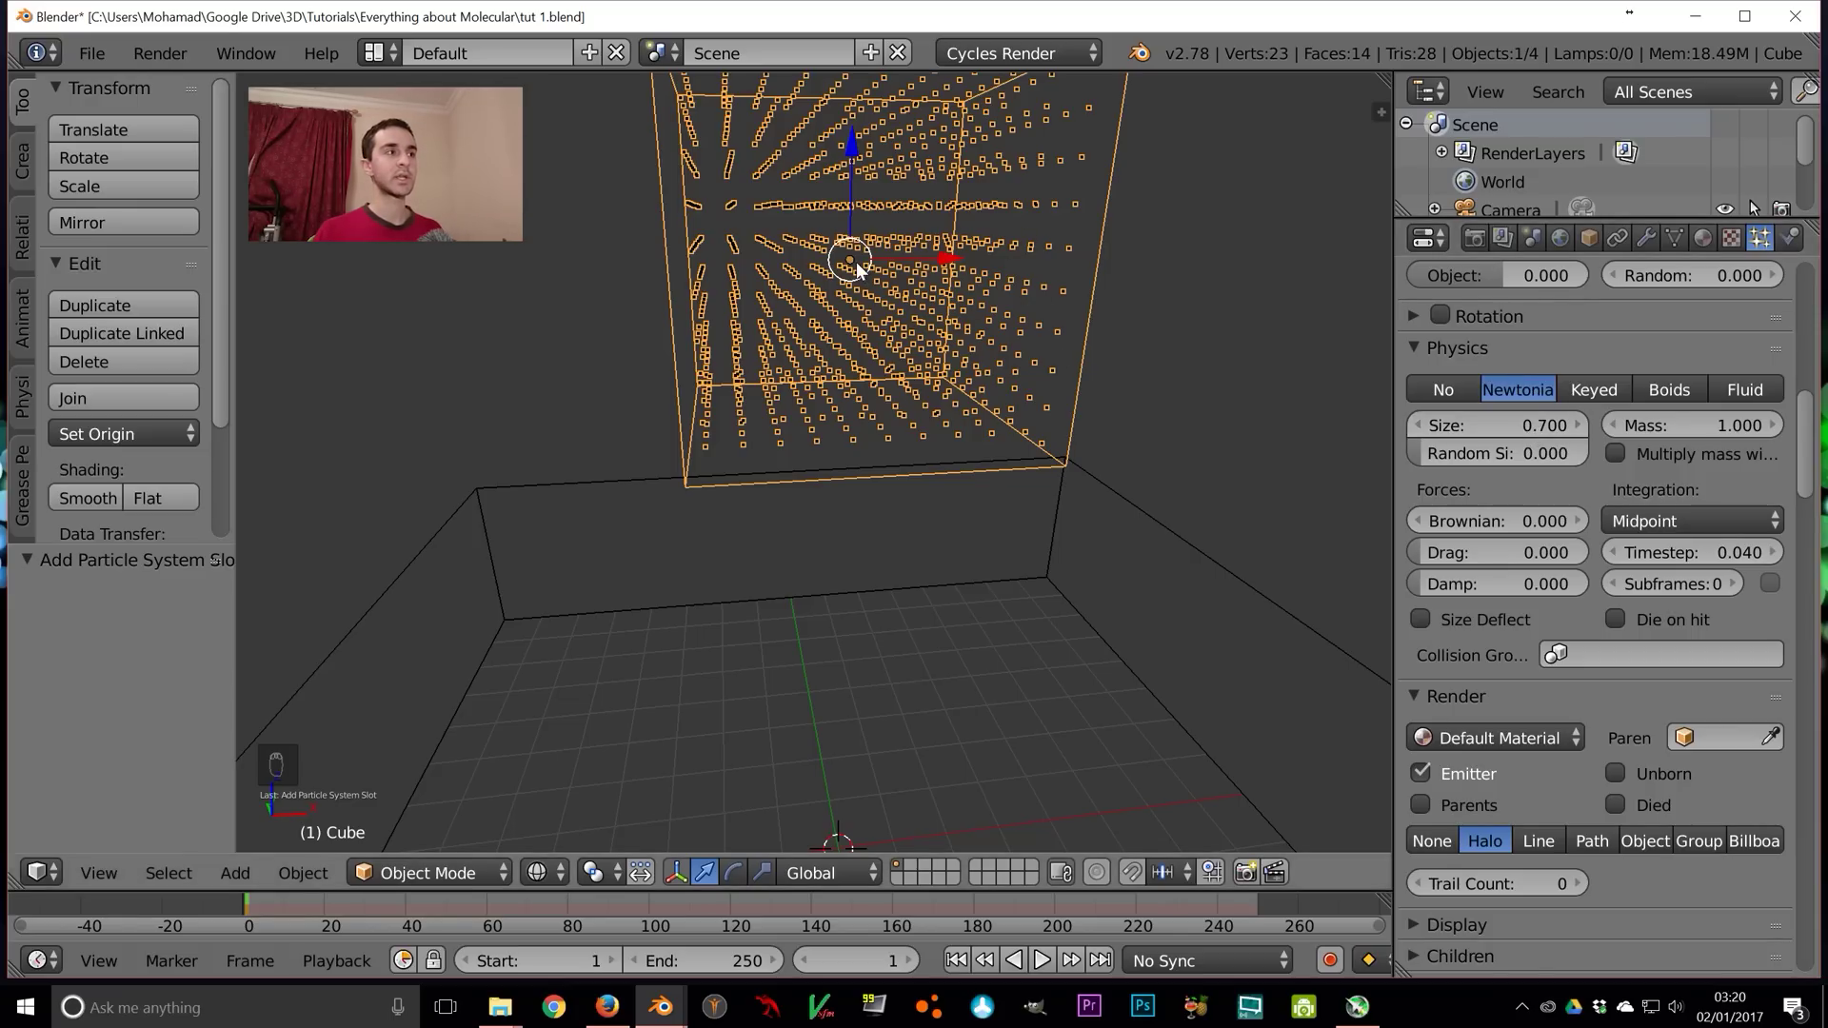
Switch to an orthographic side view of the cube and turn on the display of particle sizes
key("KP_3")
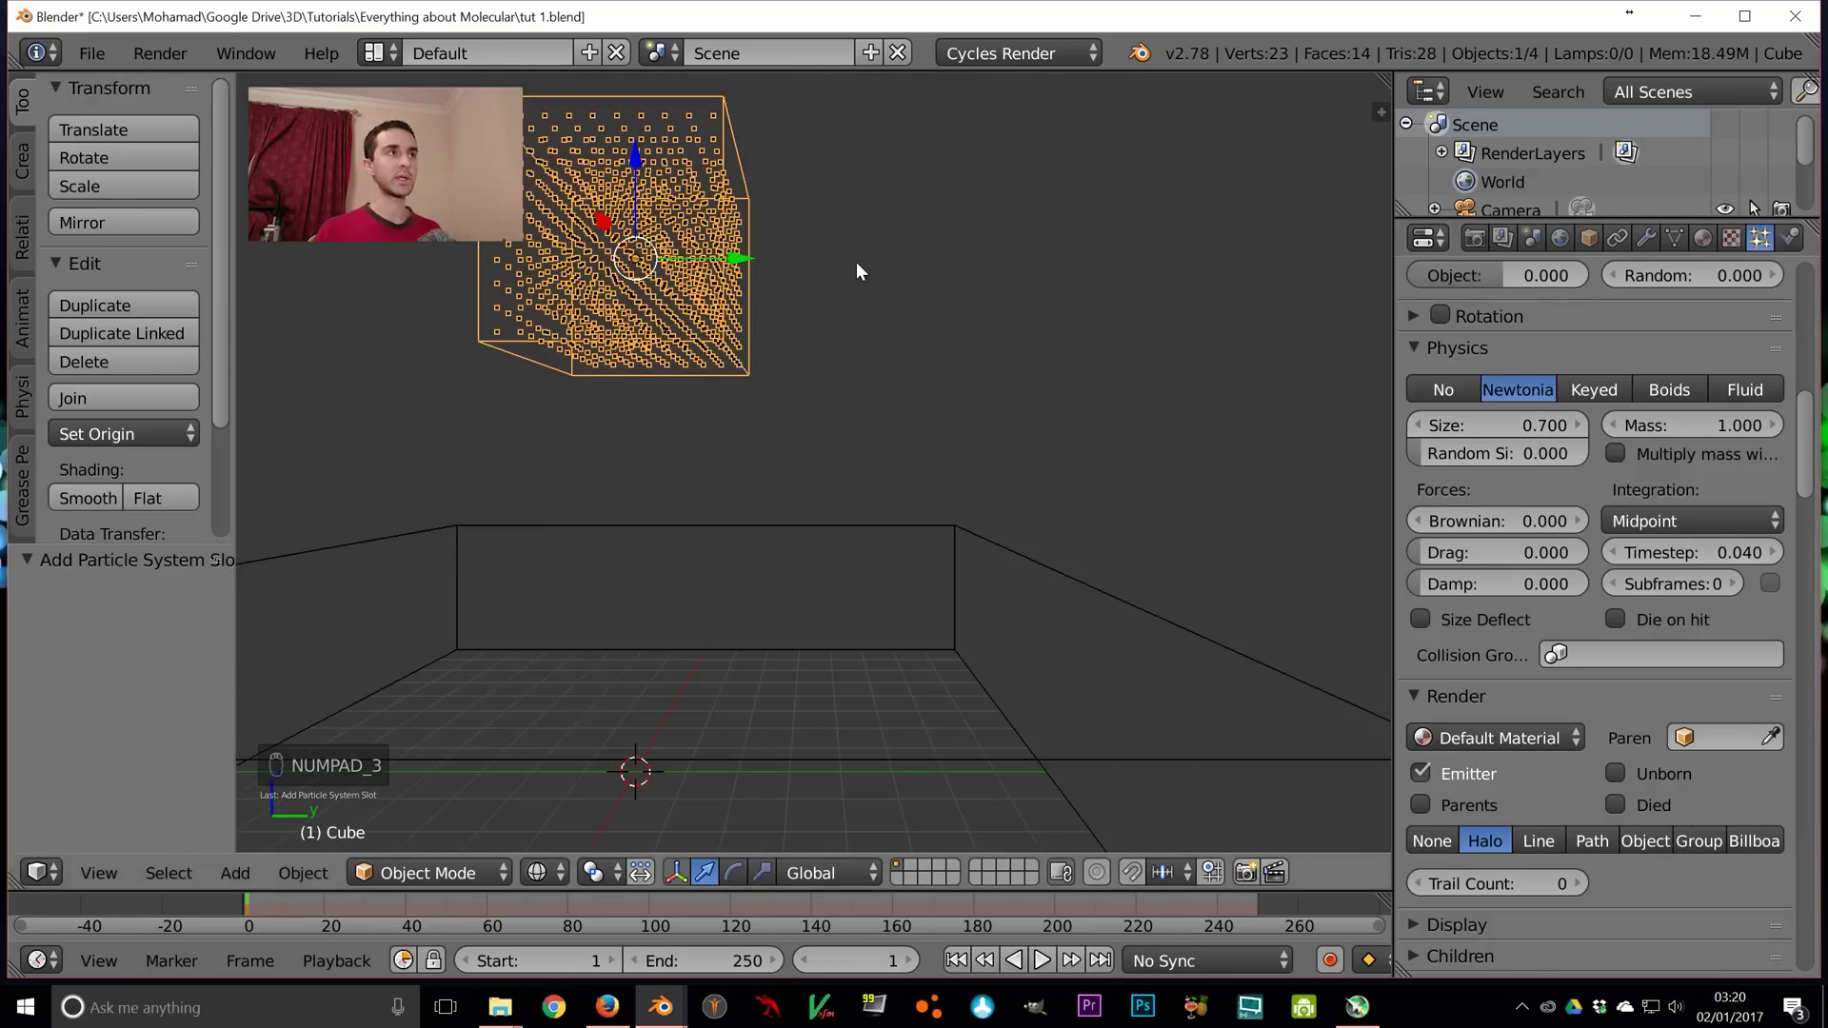
key("KP_5")
middle_click_drag(693, 389, 881, 505, "shift")
scroll(944, 516, "up", 6)
middle_click_drag(1034, 394, 981, 469, "shift")
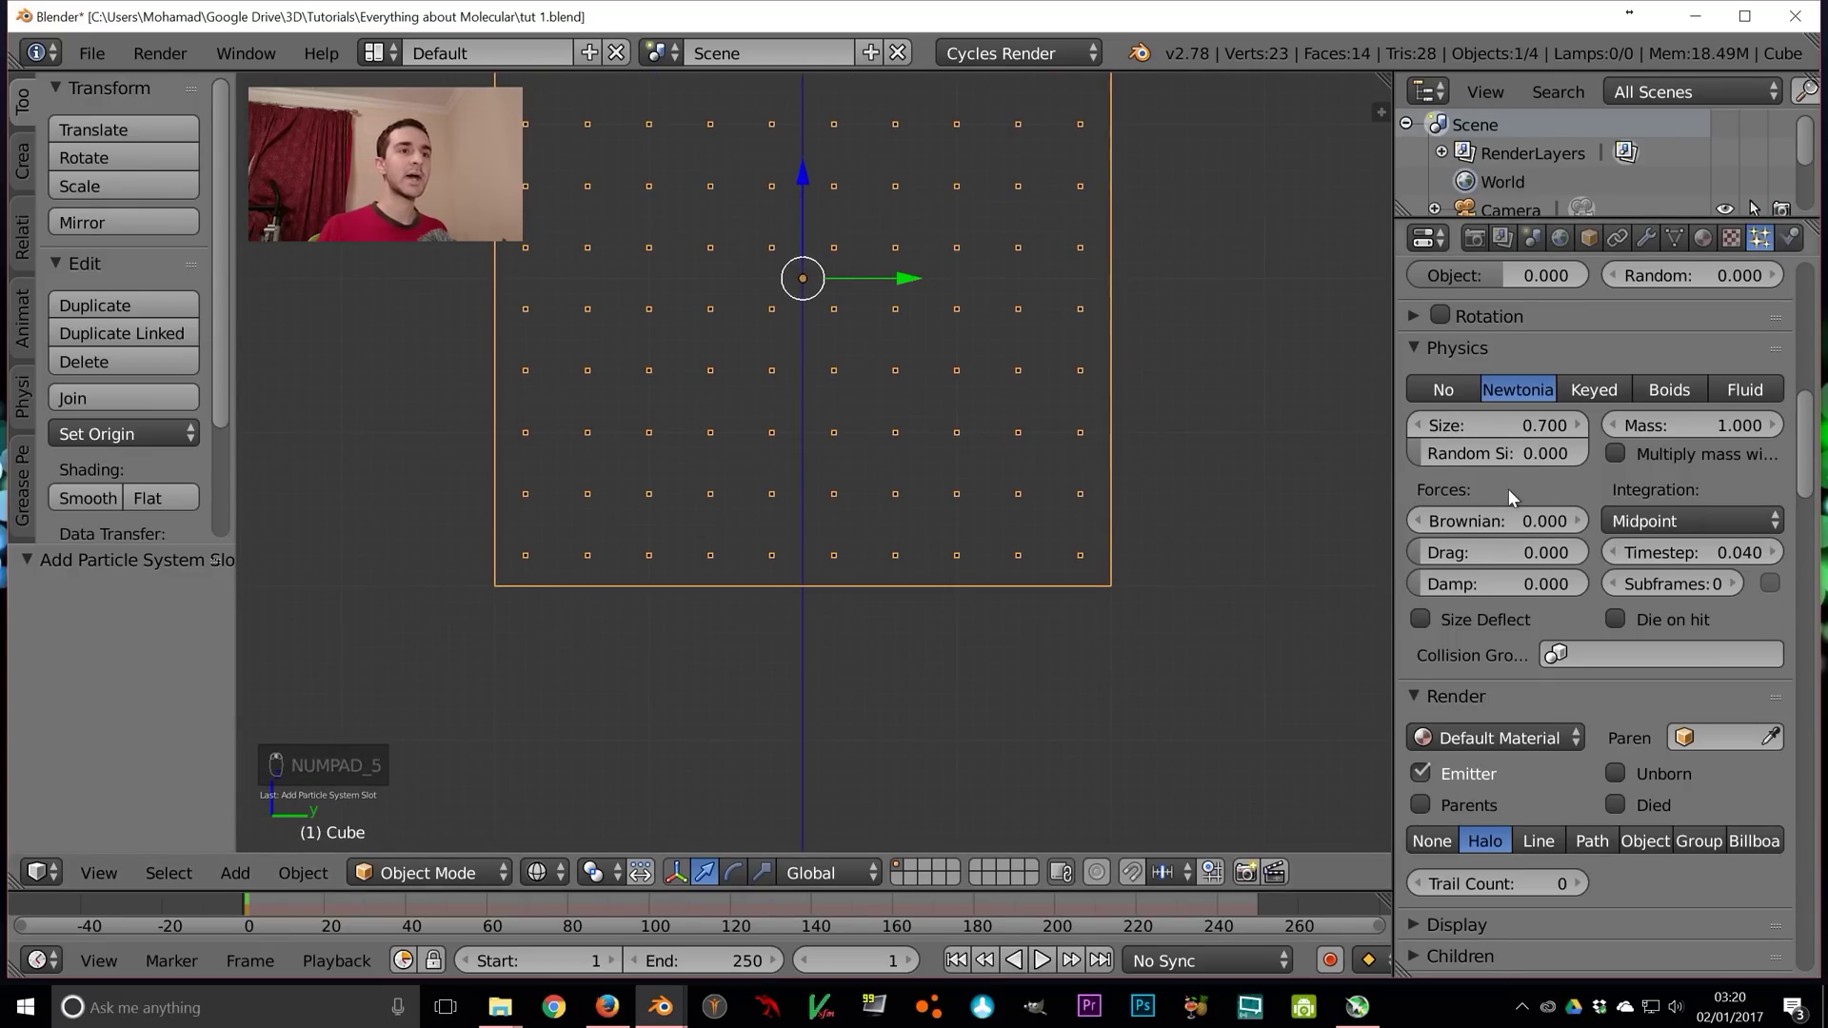
scroll(1505, 489, "down", 6)
left_click(1467, 696)
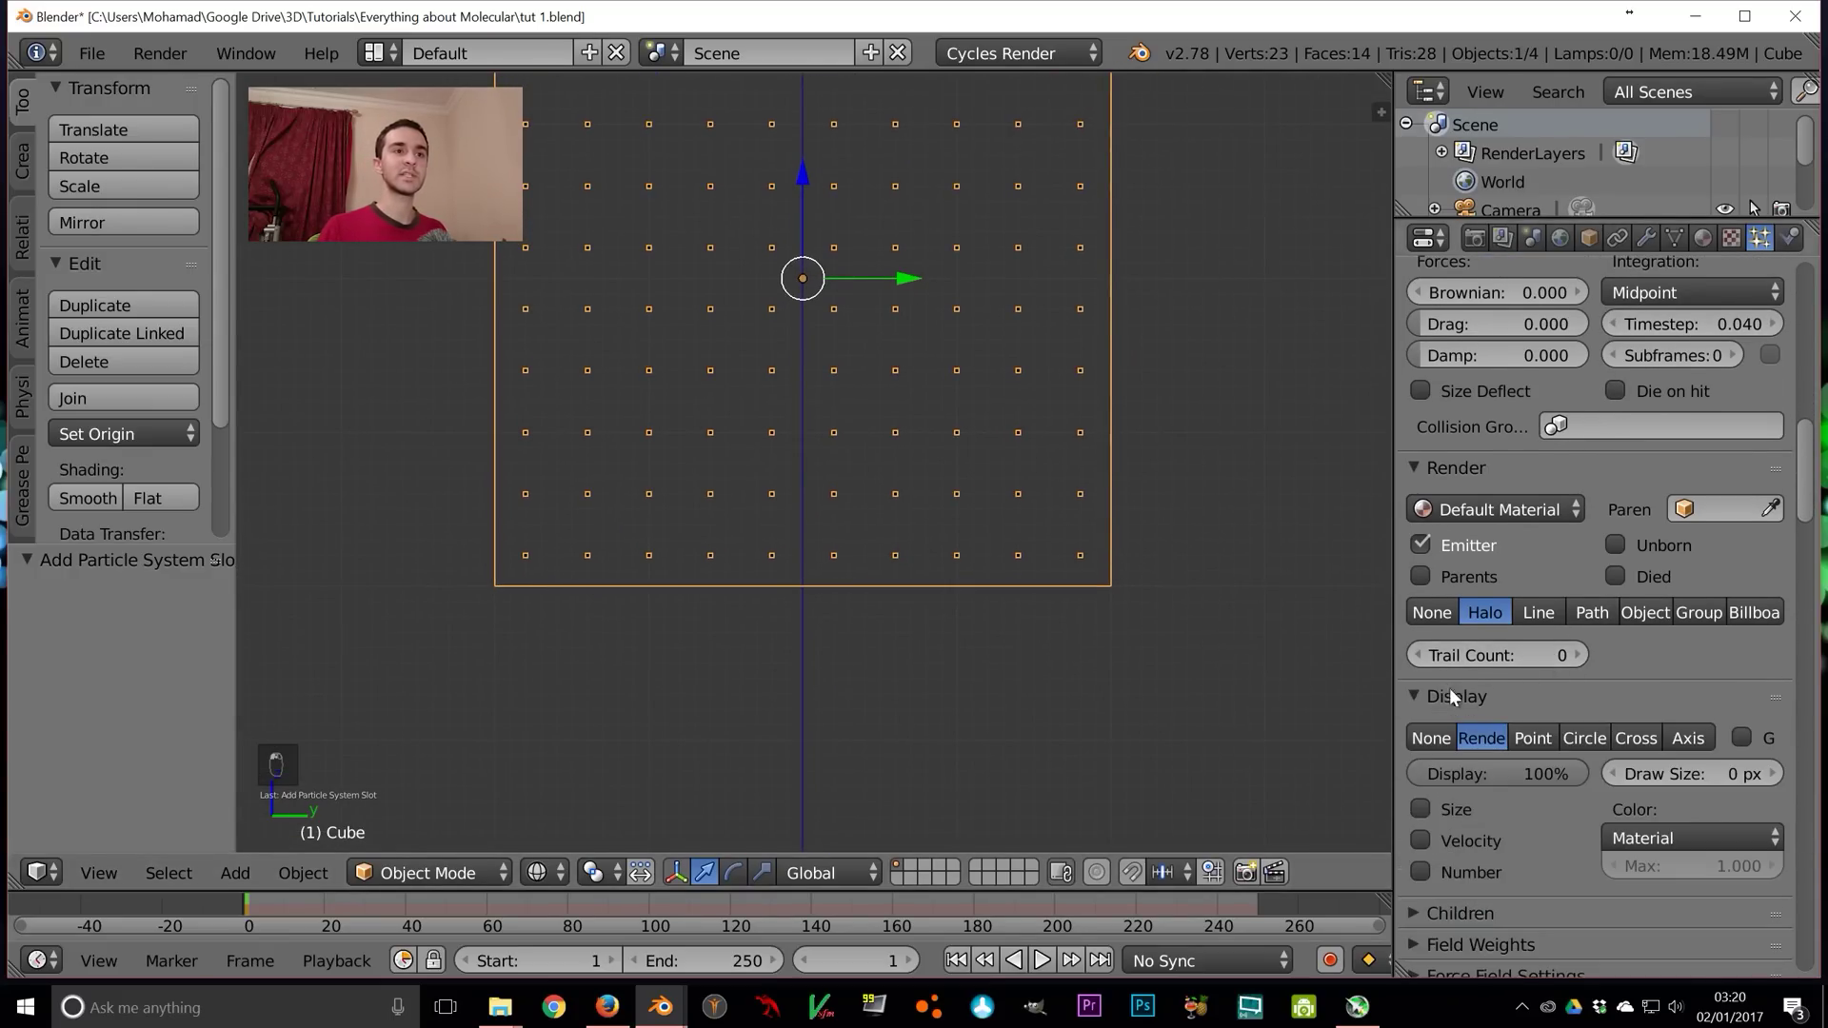
left_click(1466, 808)
Reduce the particles' physics size to 0.200 so neighbouring particles just touch, then return to a perspective overview of the scene
middle_click_drag(897, 356, 914, 511, "shift")
scroll(1656, 505, "up", 6)
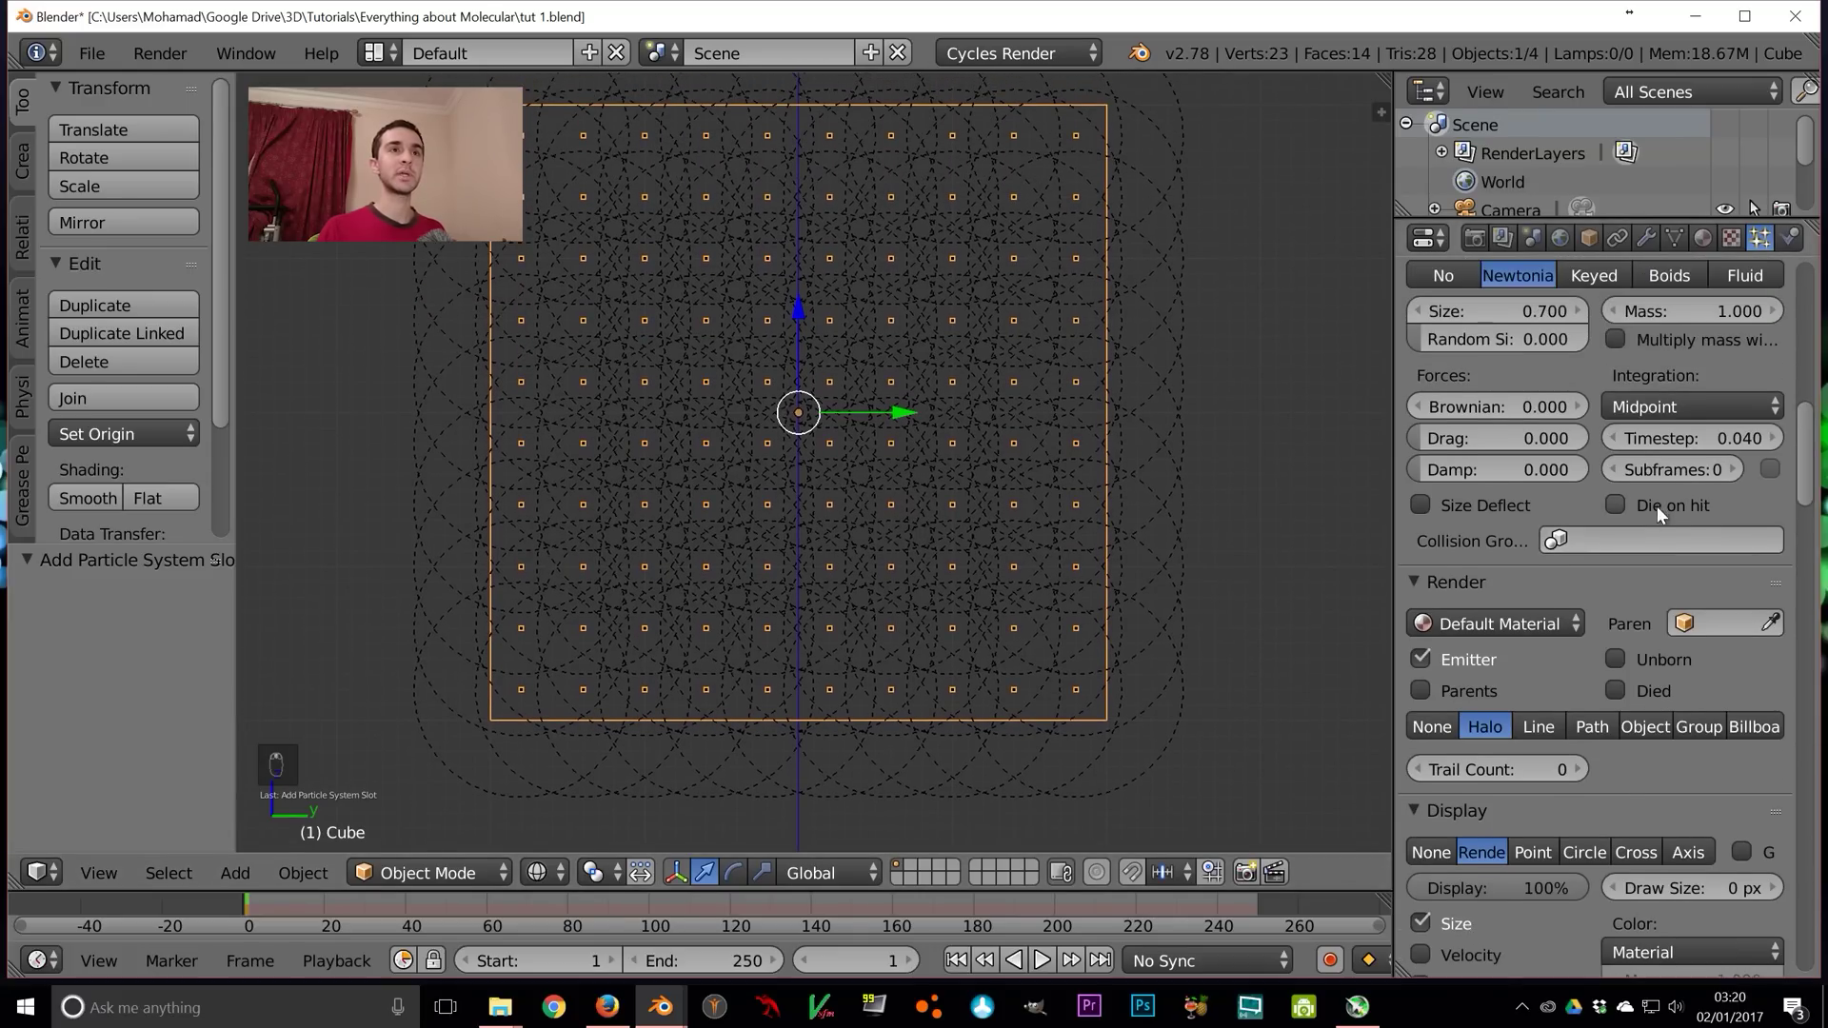
left_click_drag(1419, 427, 1328, 428)
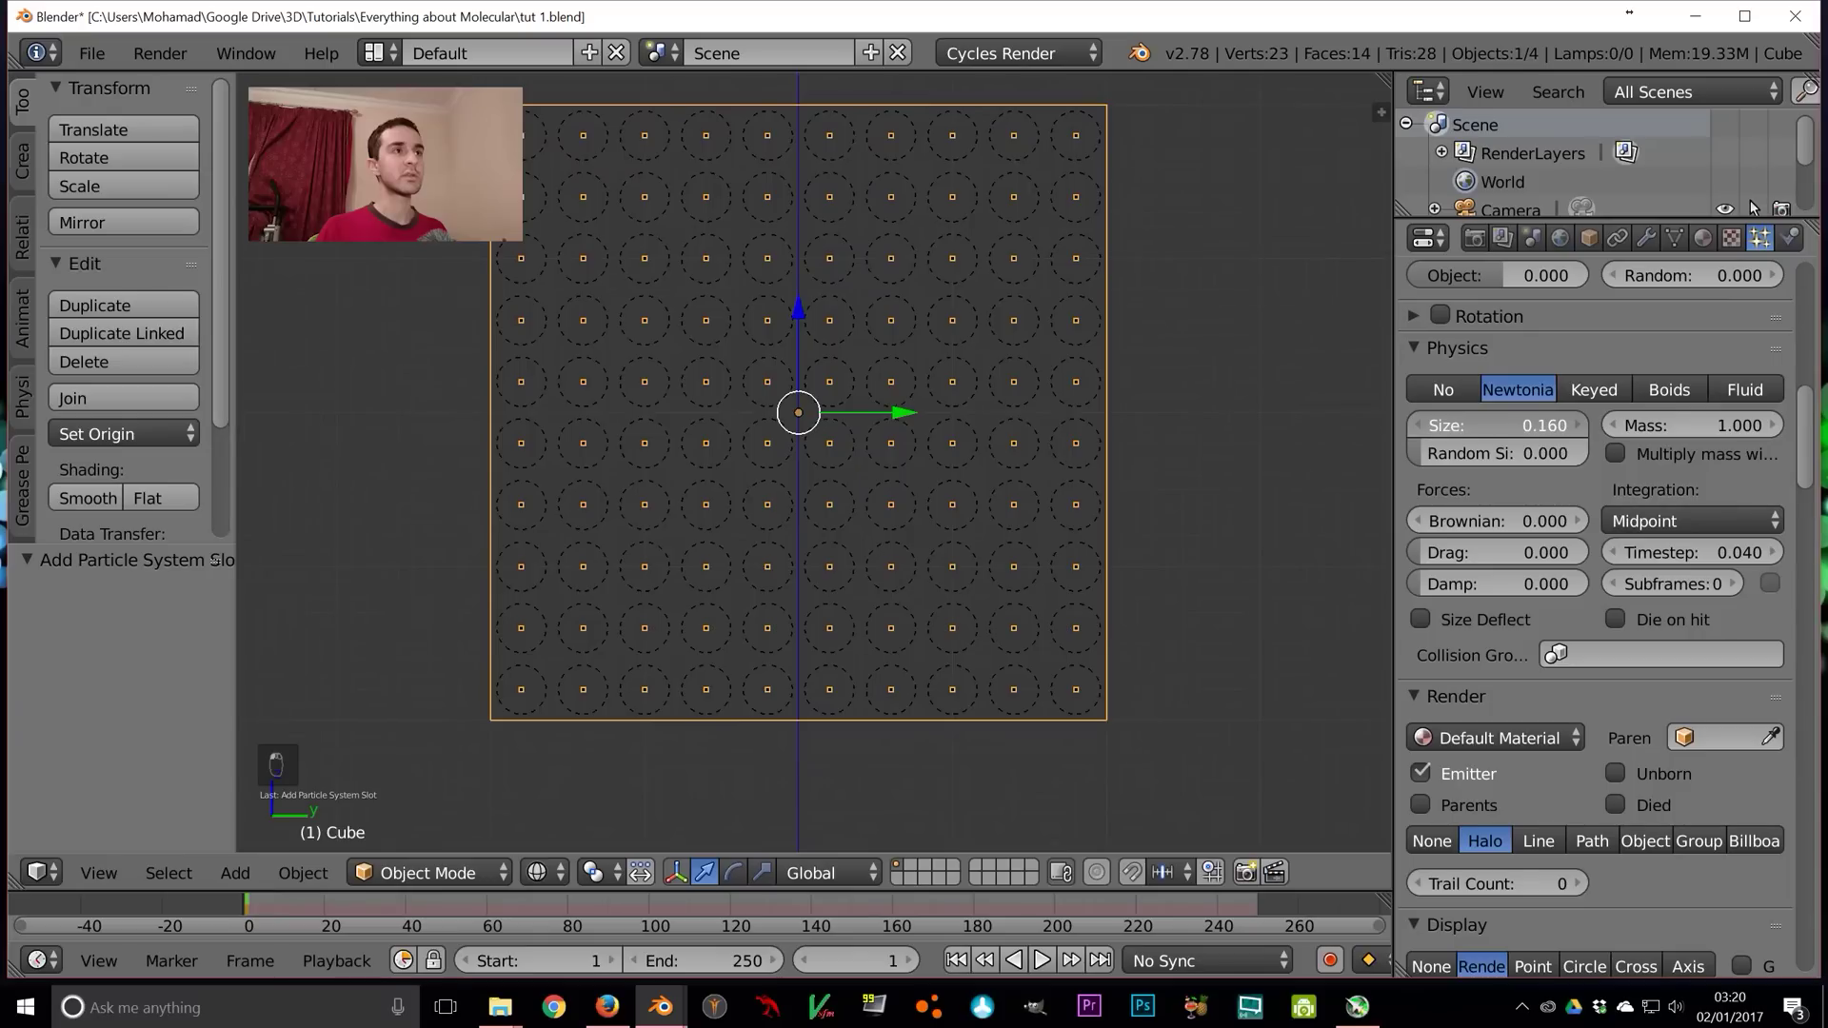
scroll(1187, 482, "up", 4)
left_click(1578, 425)
scroll(1176, 459, "up", 2)
scroll(1173, 459, "up", 2)
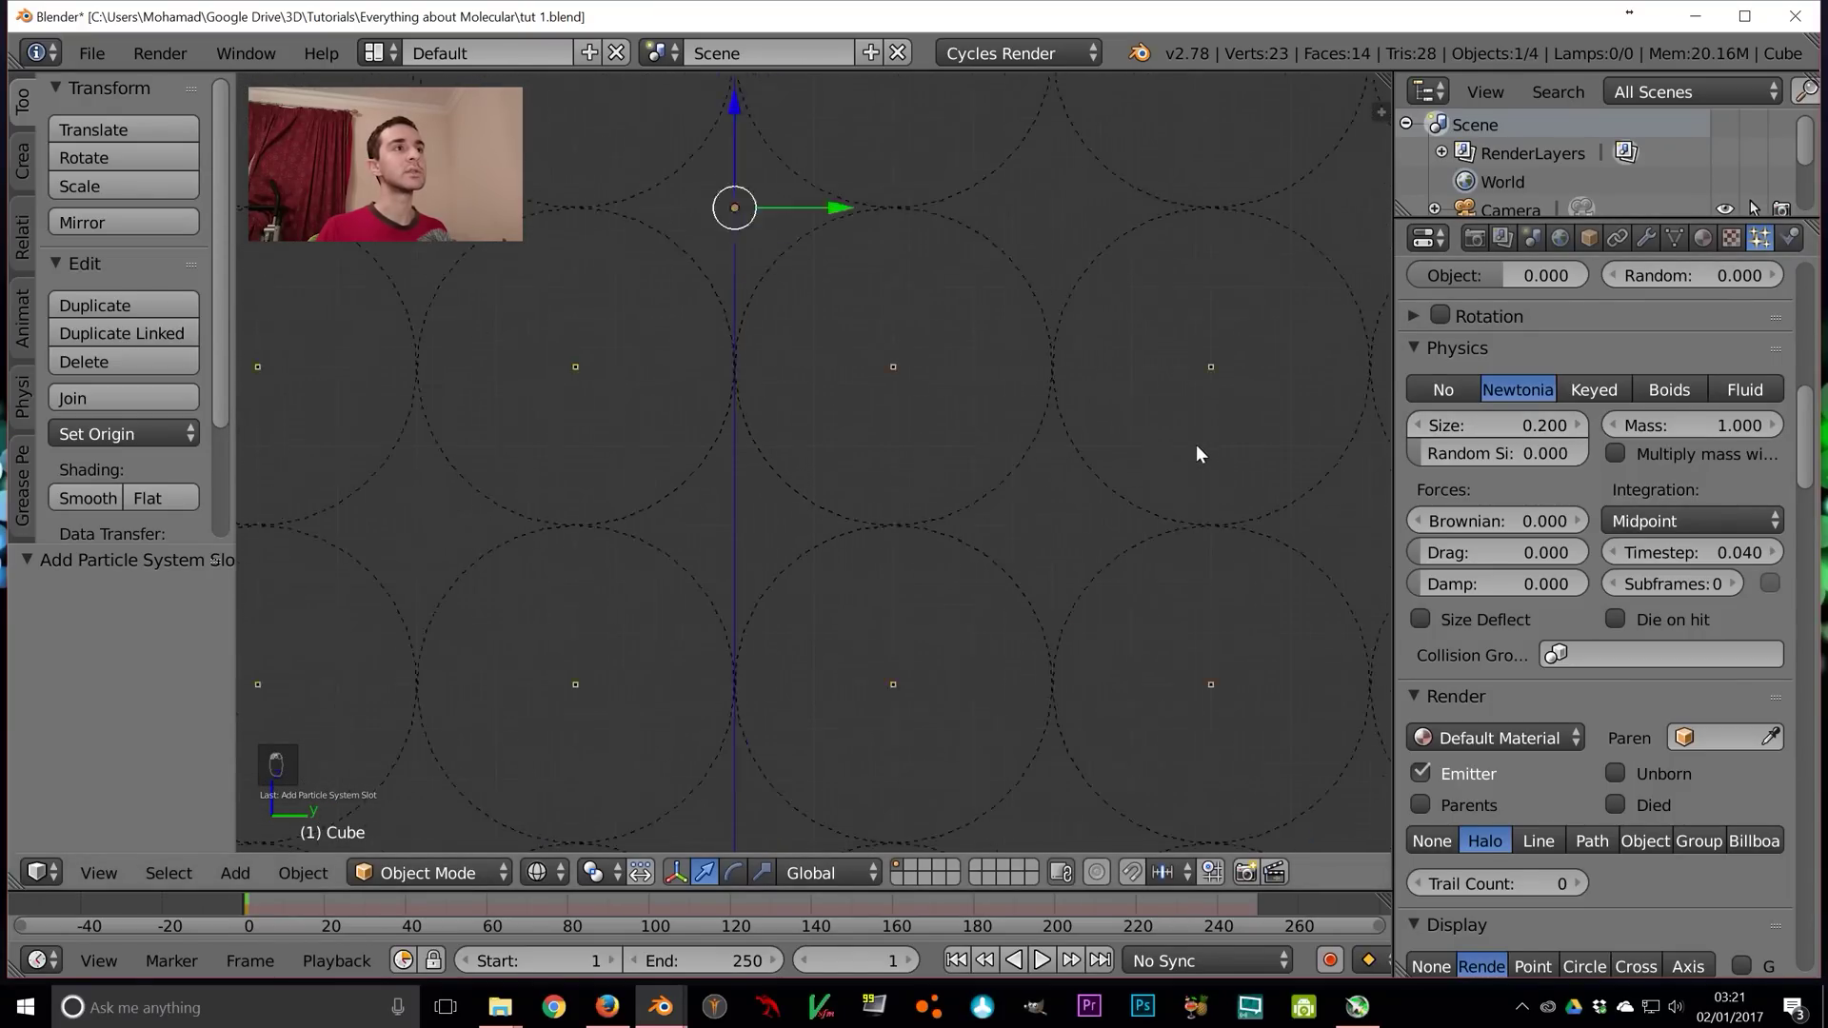
scroll(1190, 429, "down", 2)
scroll(1190, 448, "down", 6)
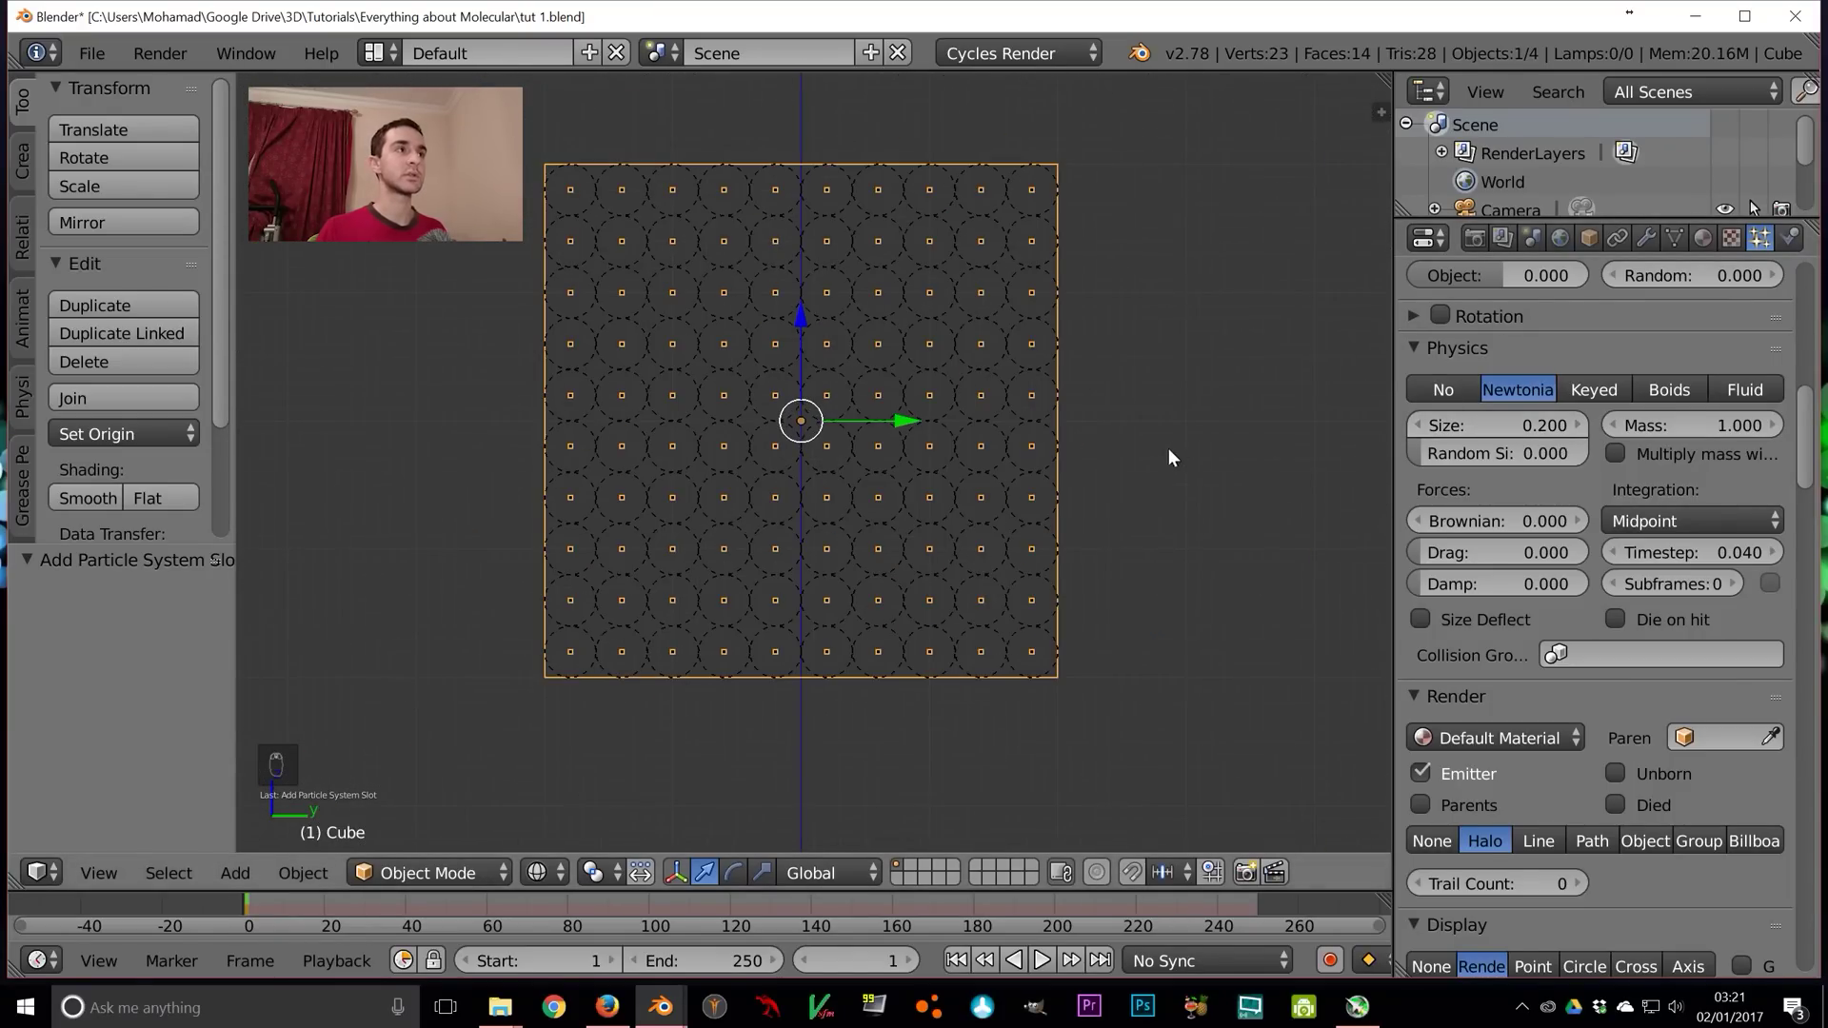
middle_click_drag(910, 446, 952, 453)
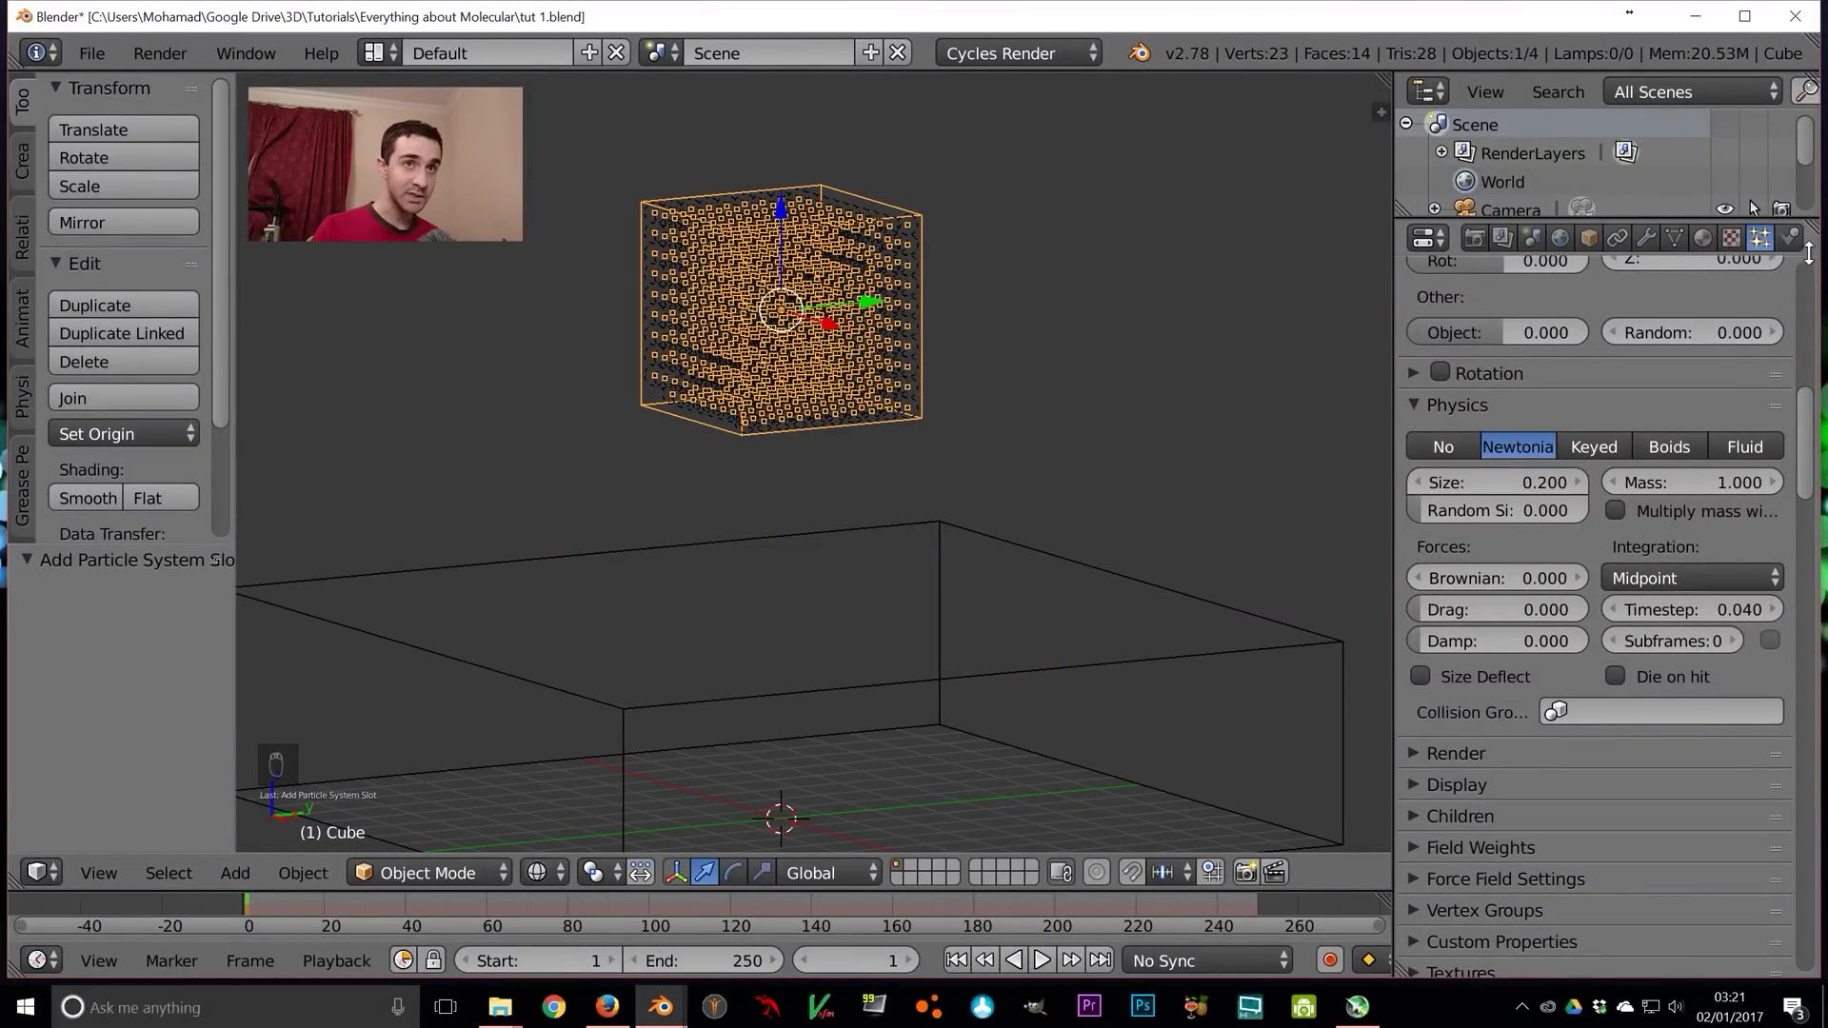
Split off a second properties editor and resize it to show the Molecular script's simulation settings from the frame range to the start command
left_click_drag(1815, 226, 1647, 809)
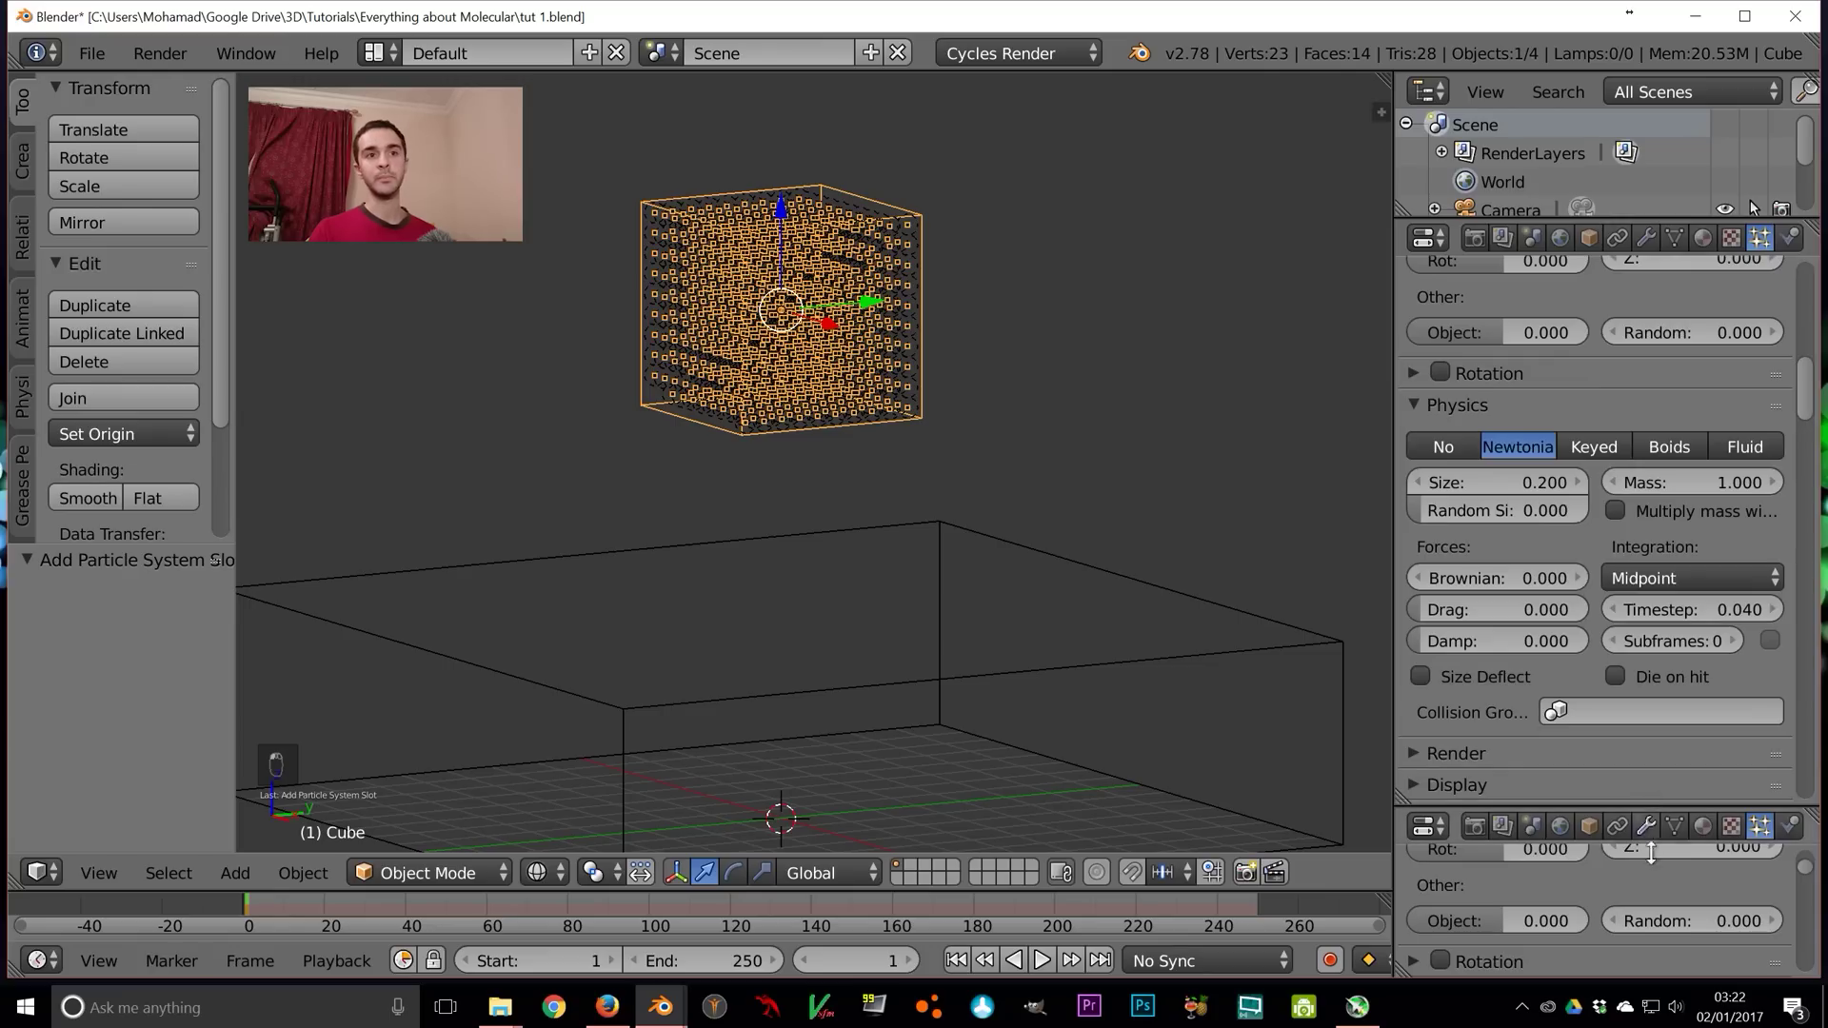
scroll(1660, 916, "down", 15)
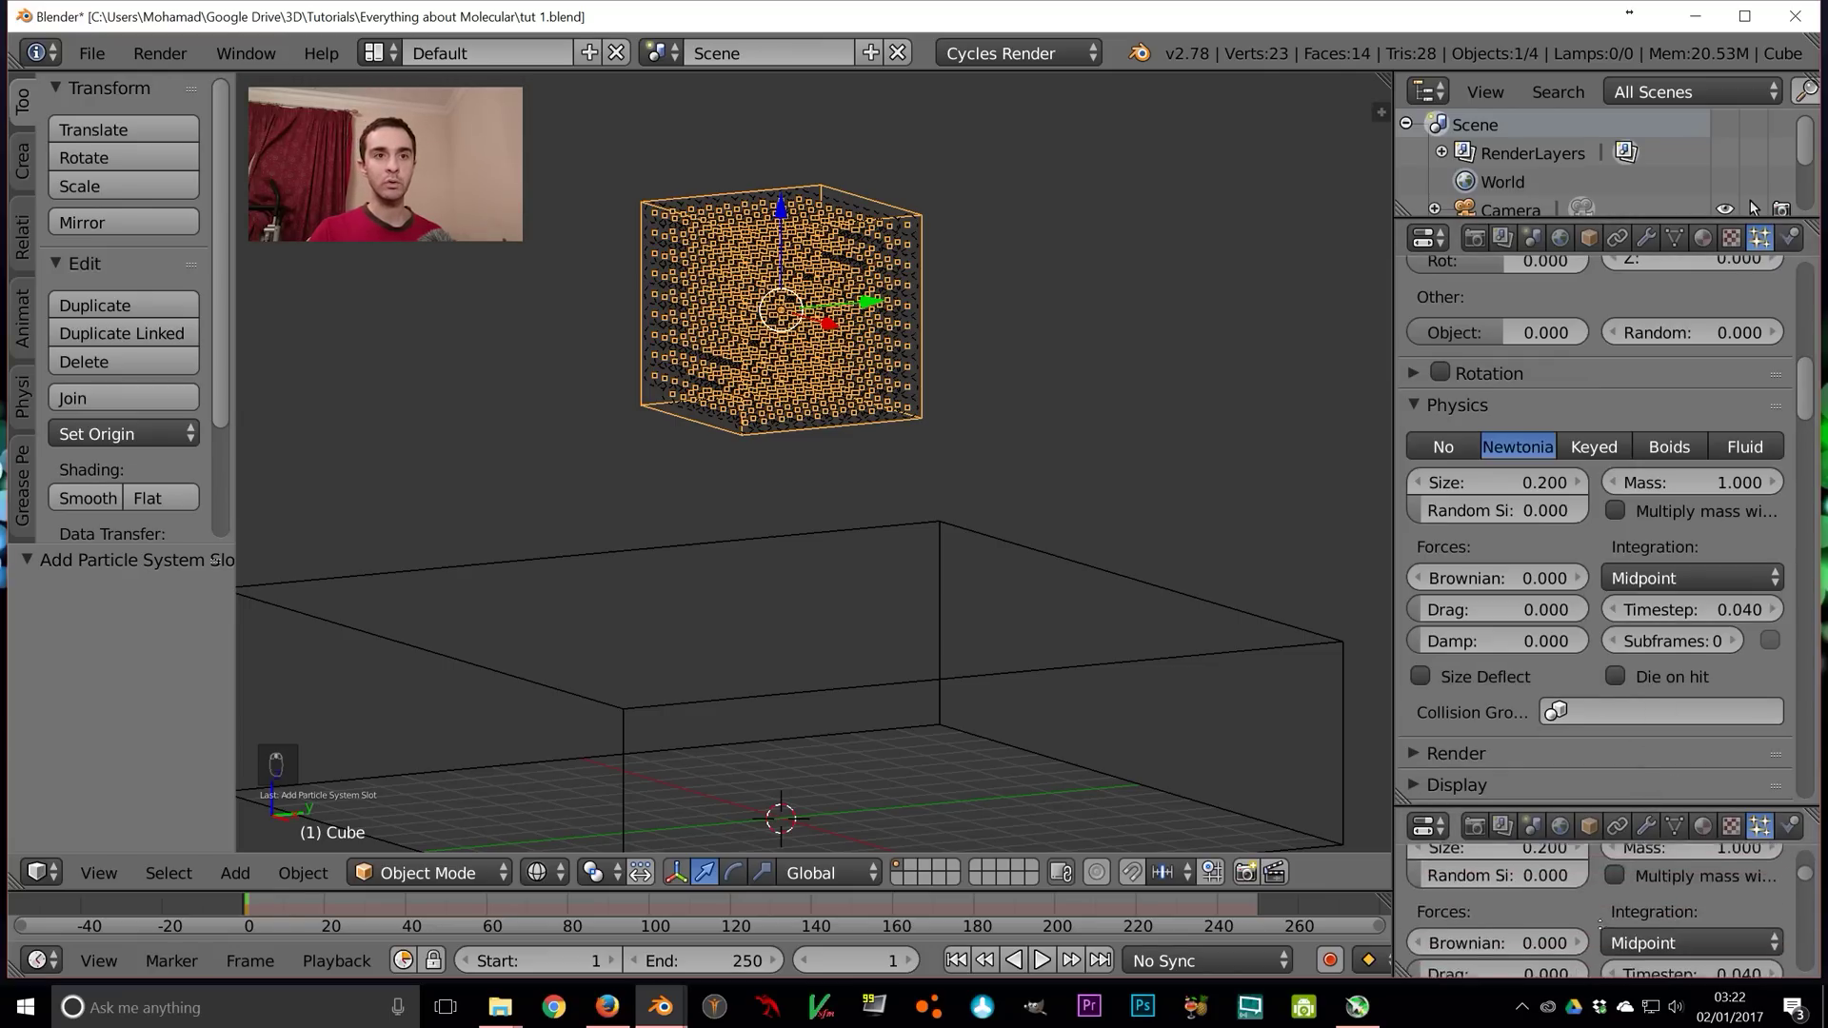
scroll(1600, 914, "down", 5)
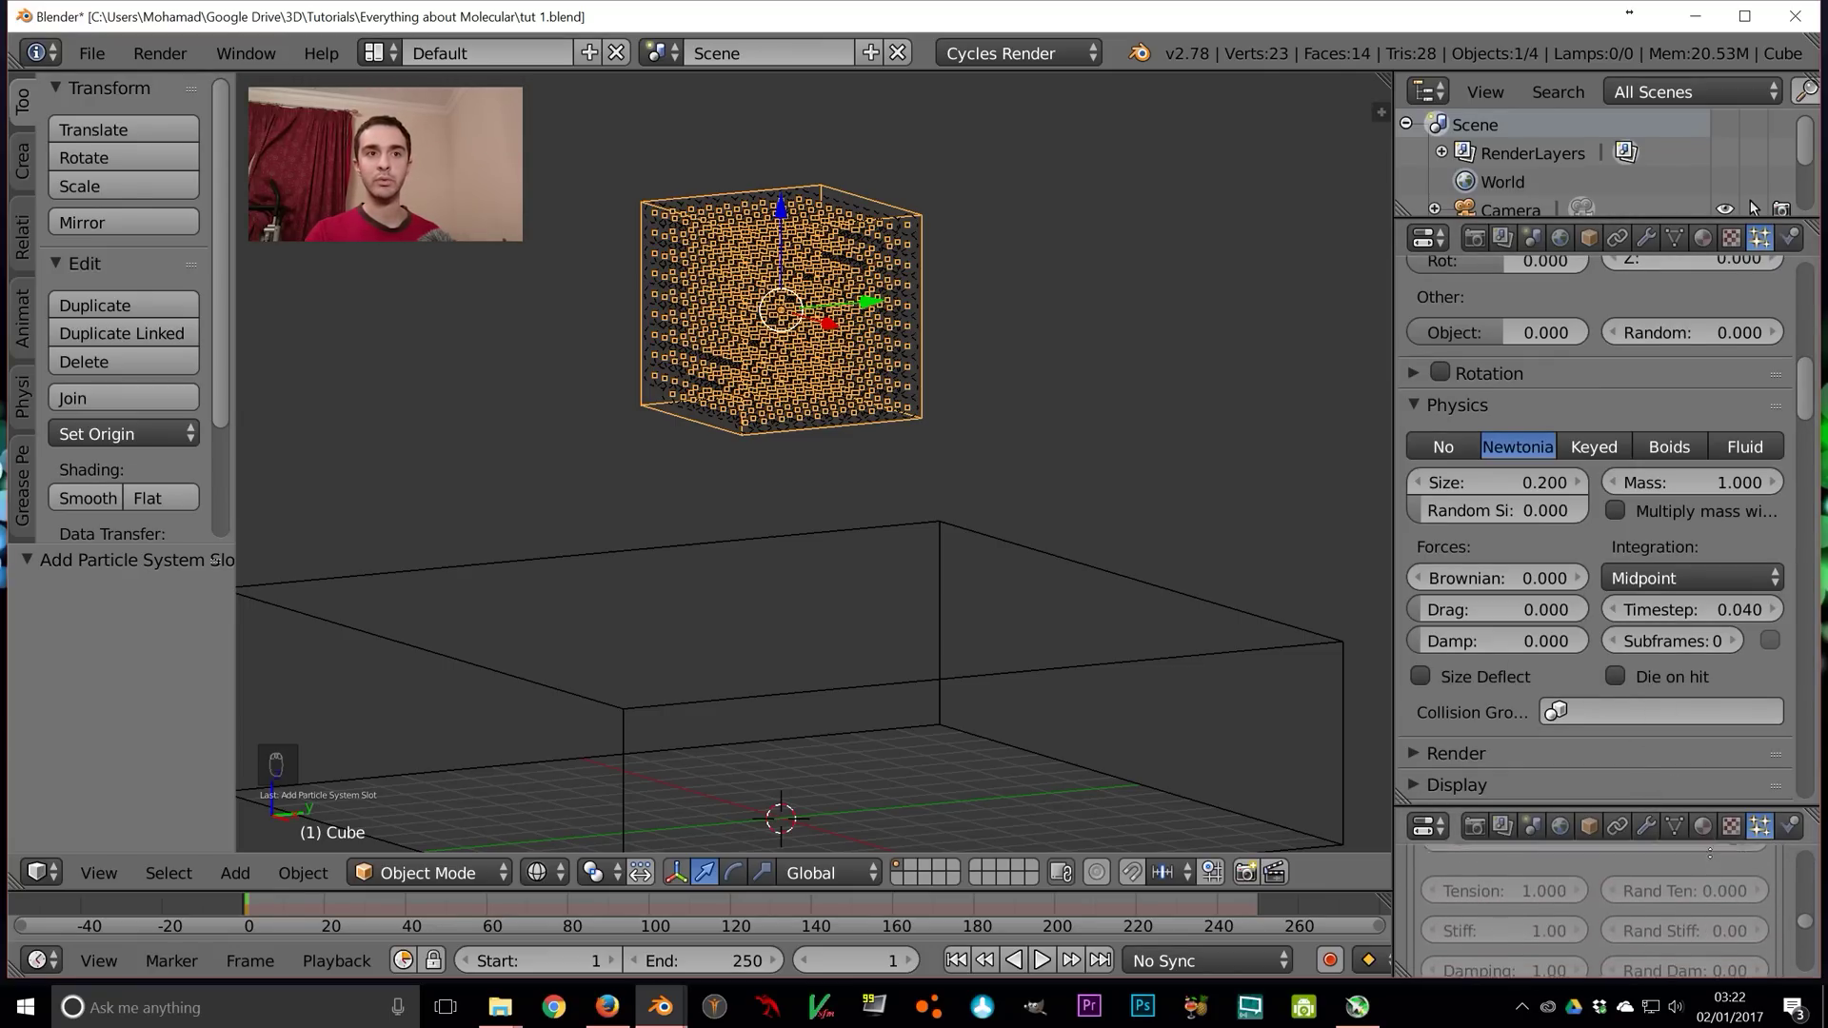
scroll(1599, 913, "down", 5)
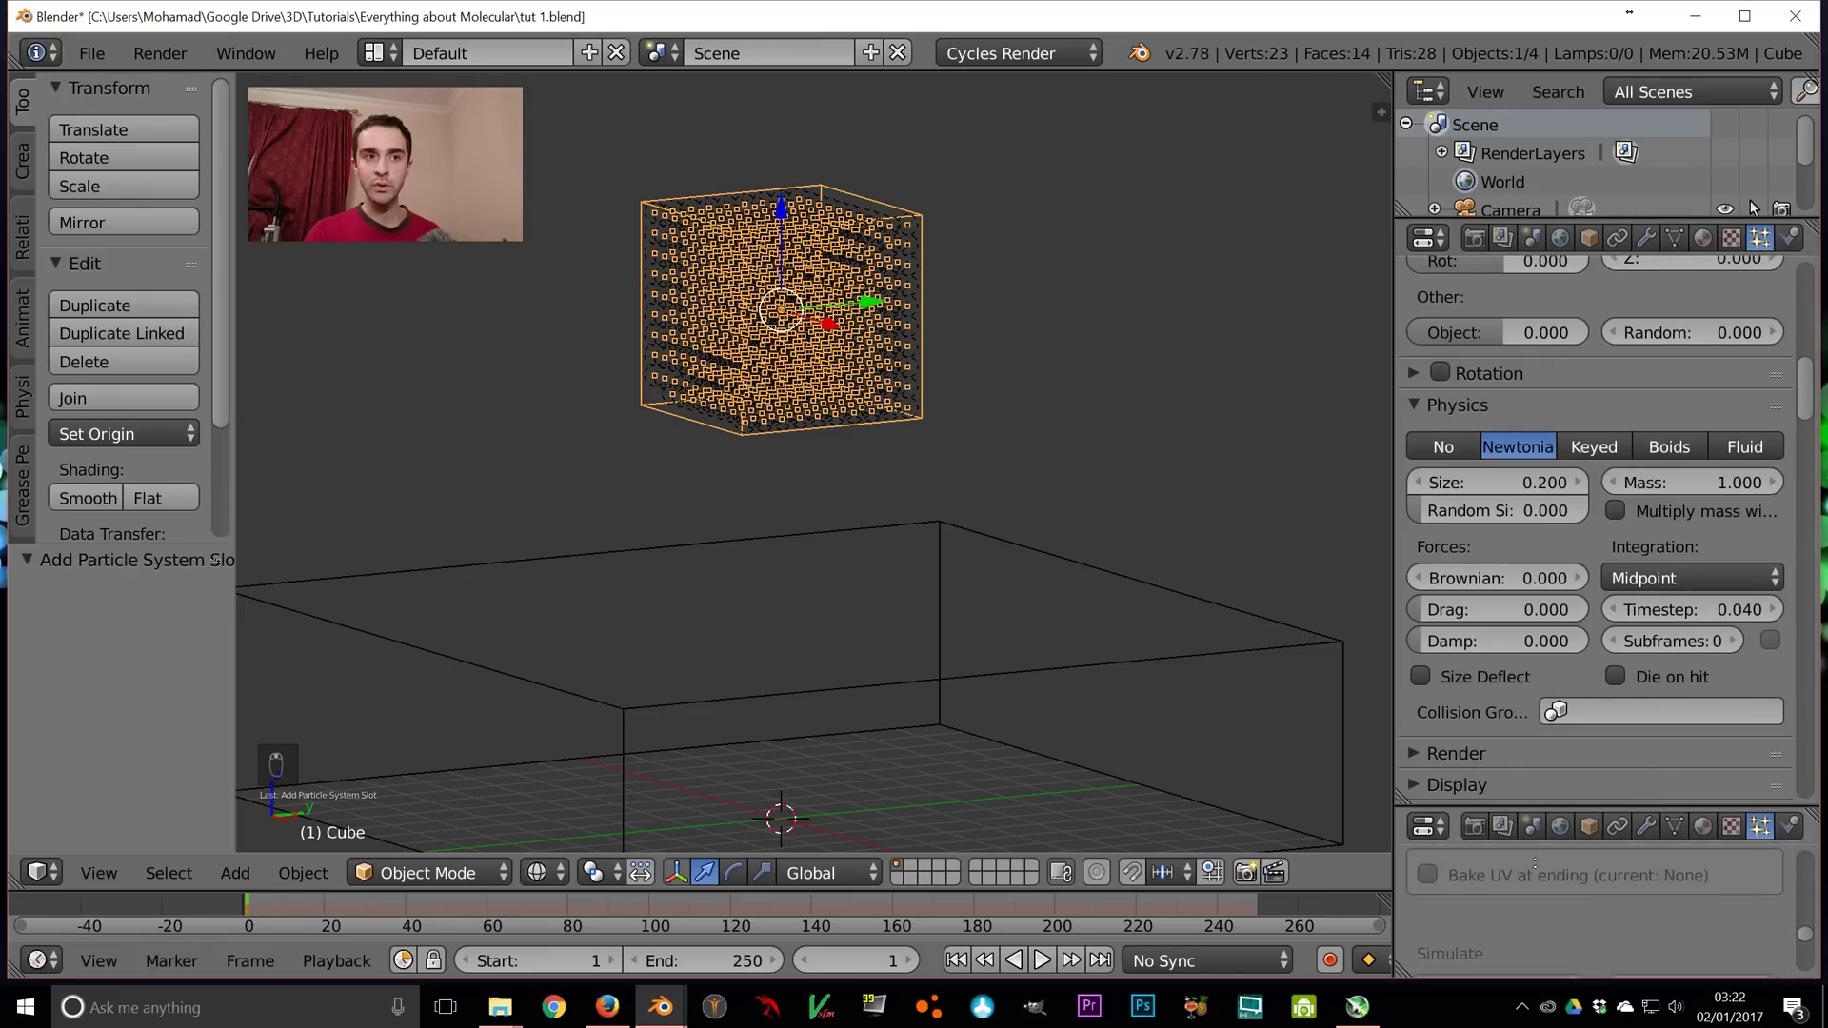
scroll(1551, 916, "down", 3)
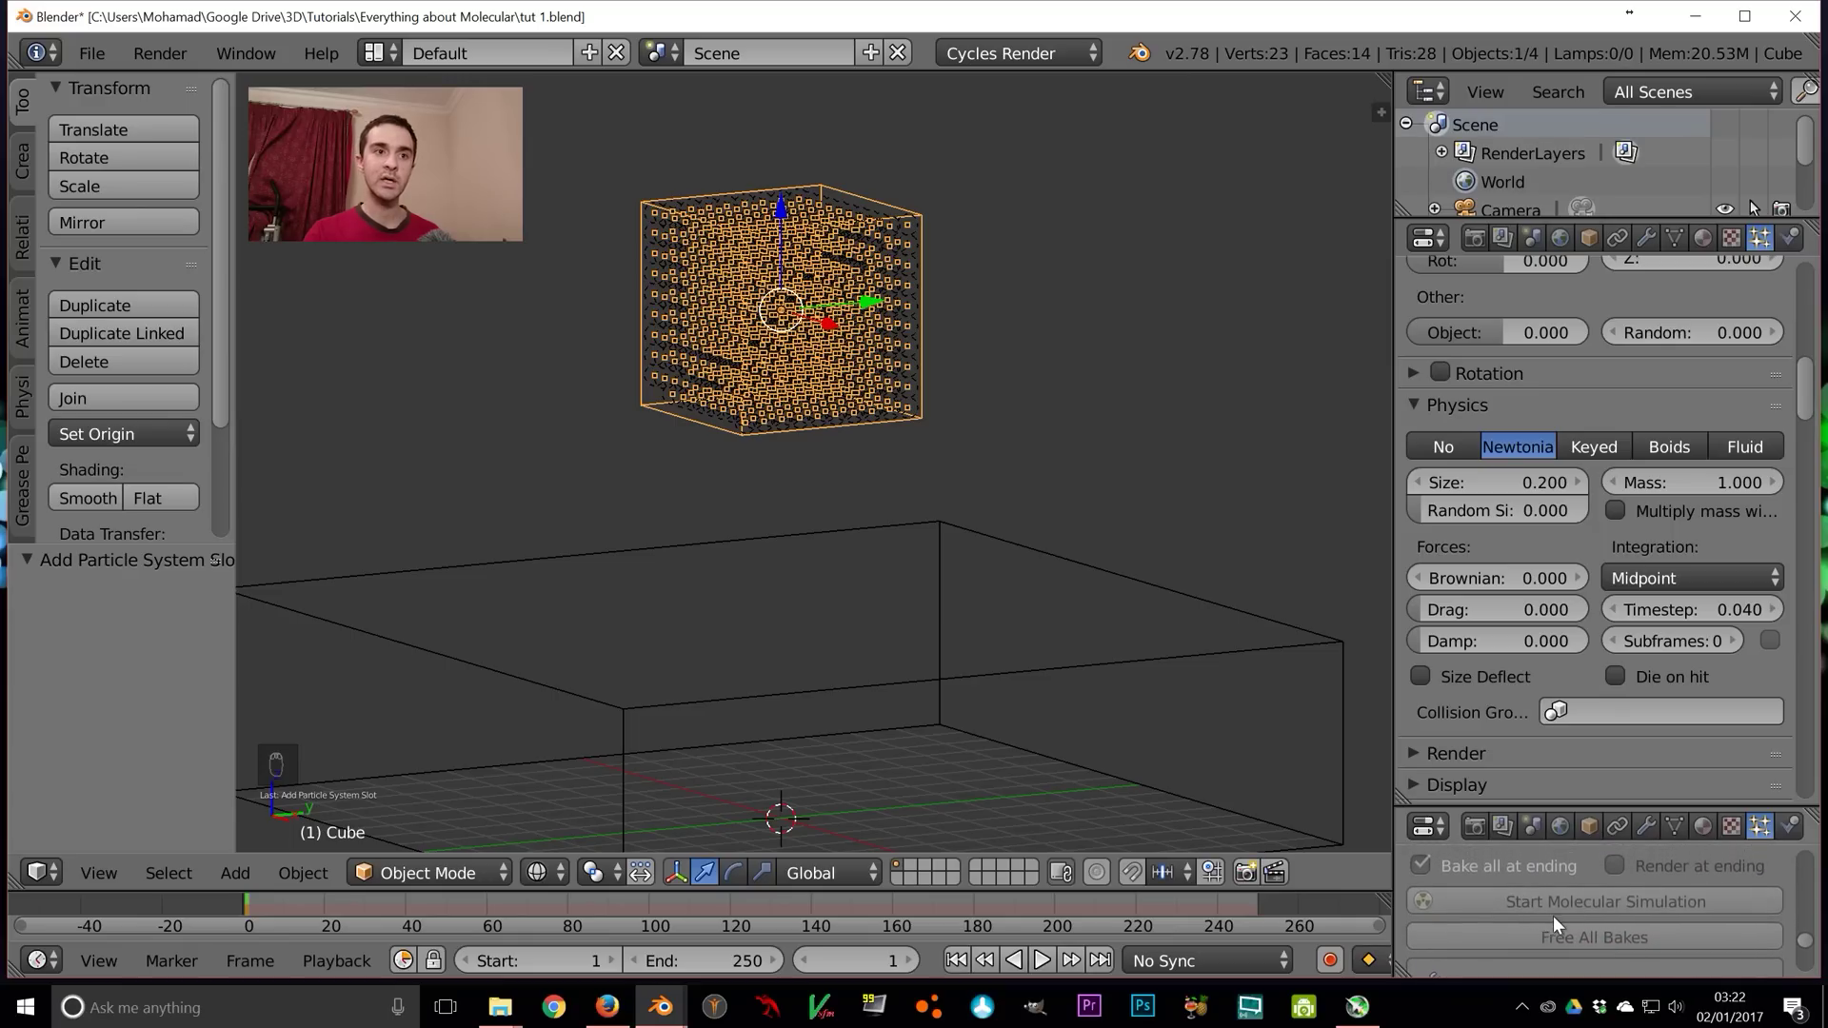
scroll(1625, 880, "up", 1)
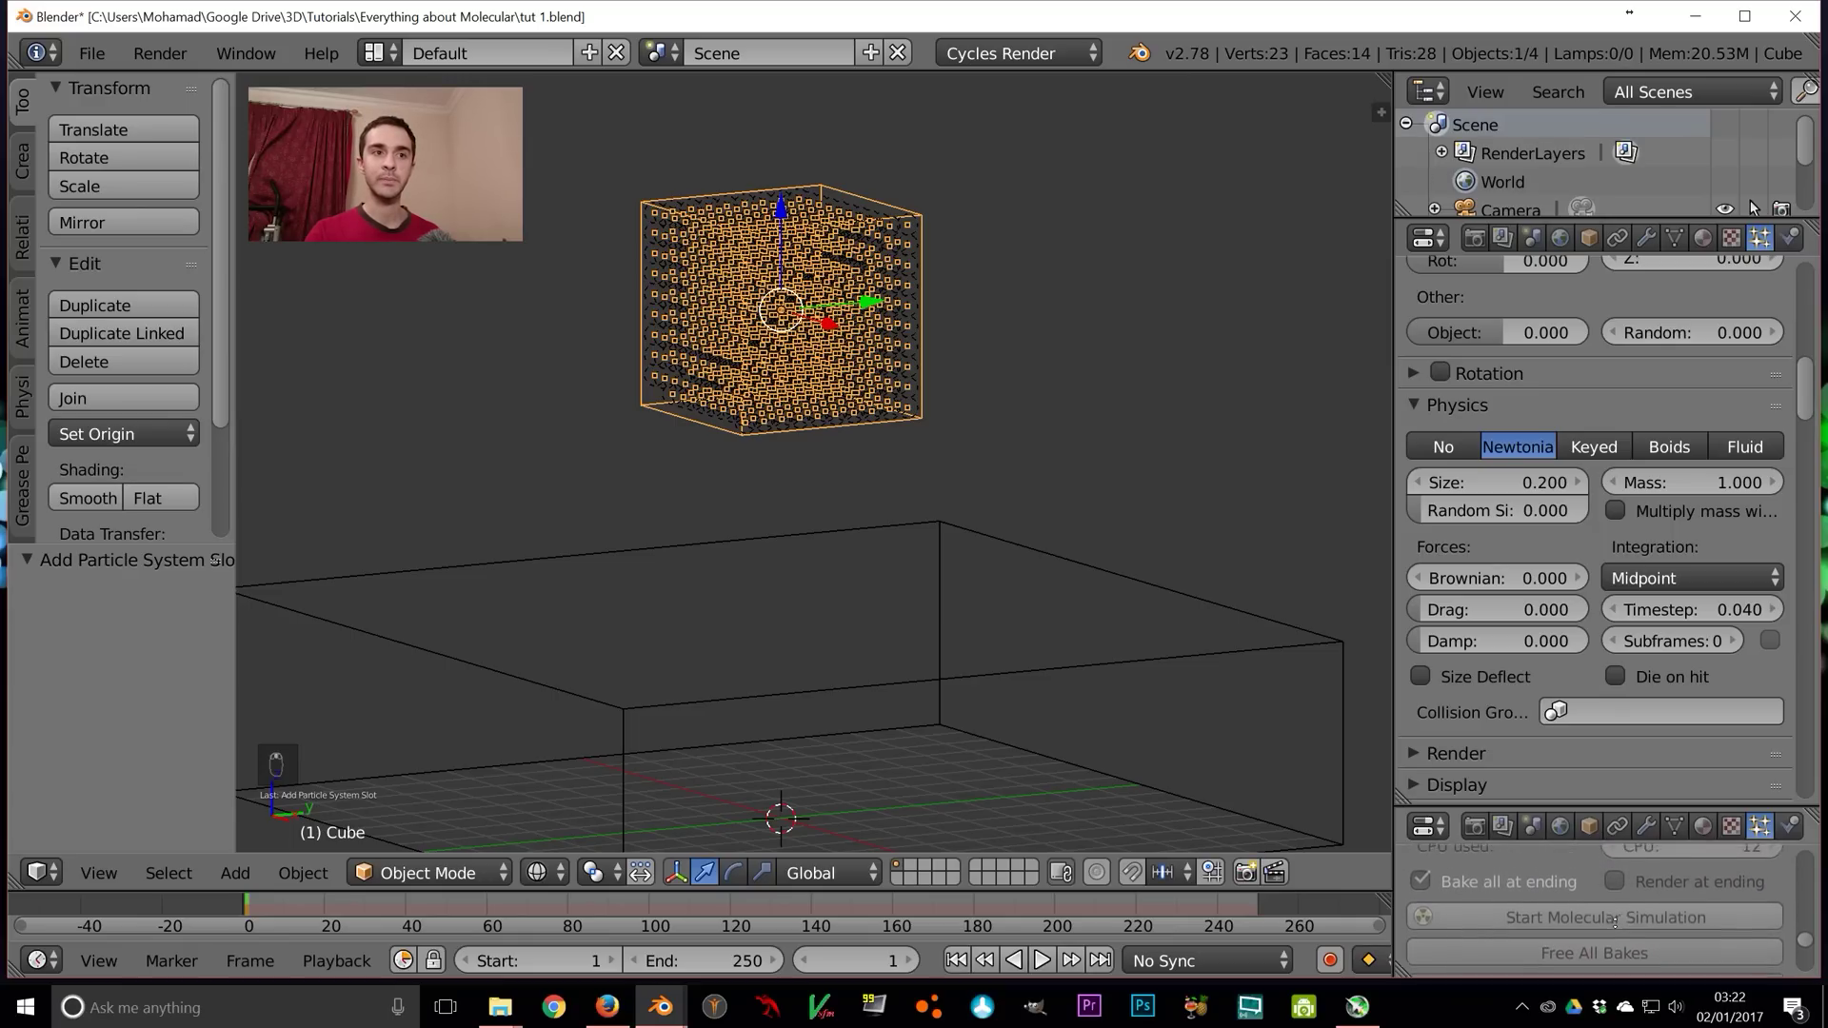
left_click_drag(1642, 806, 1642, 750)
scroll(1636, 843, "up", 1)
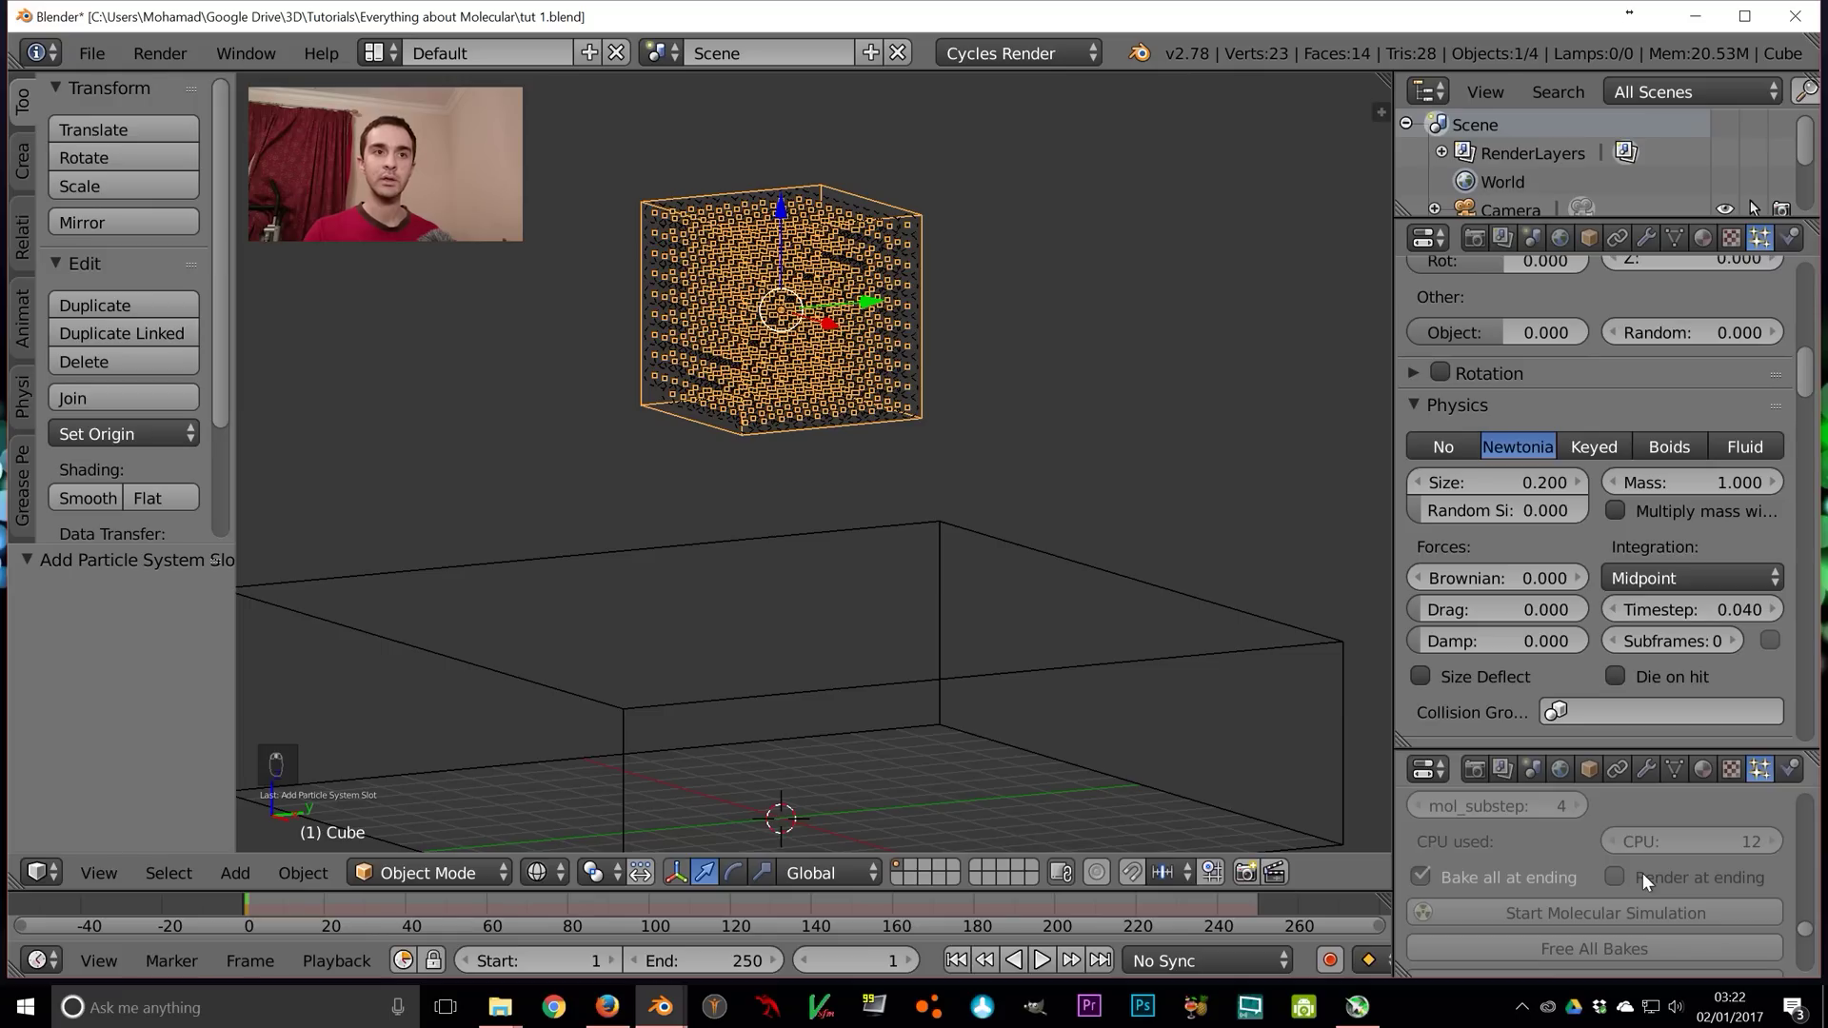
left_click_drag(1681, 746, 1682, 688)
scroll(1656, 787, "up", 1)
scroll(1657, 787, "up", 1)
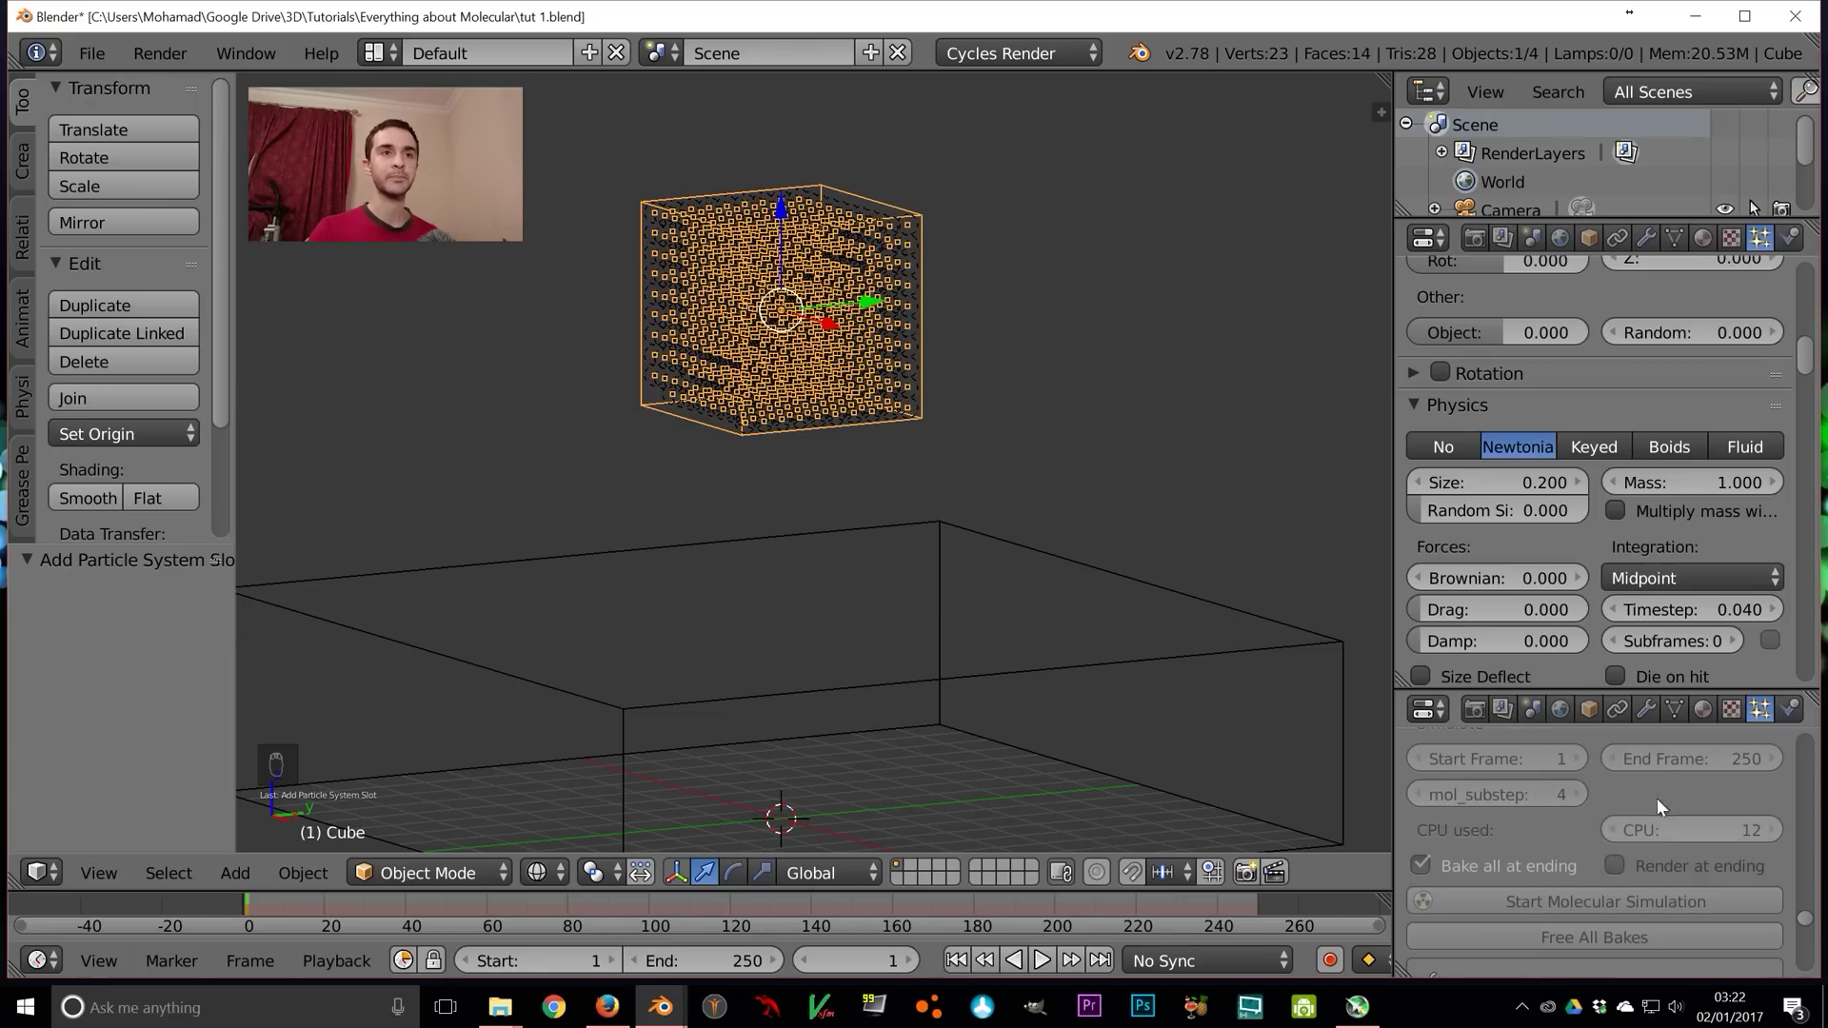
Enable the Molecular script for the cube's particle system
scroll(1642, 552, "down", 5)
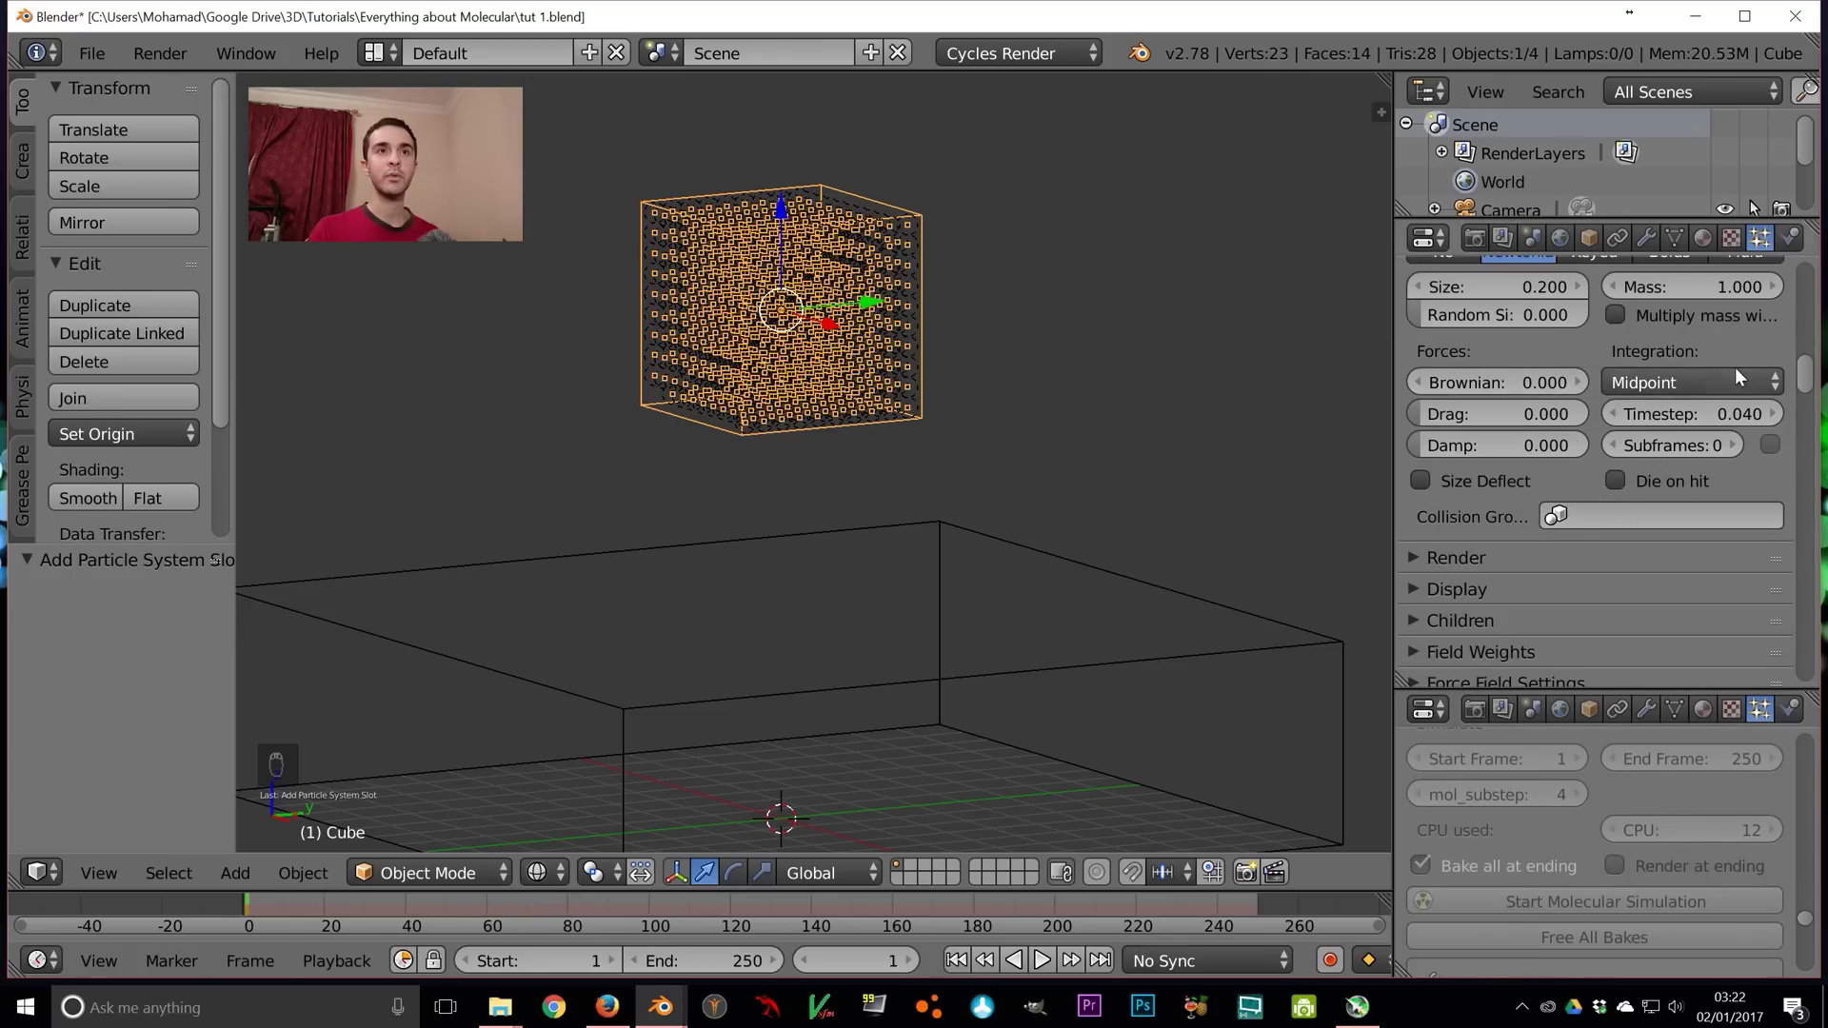
left_click_drag(1806, 382, 1809, 400)
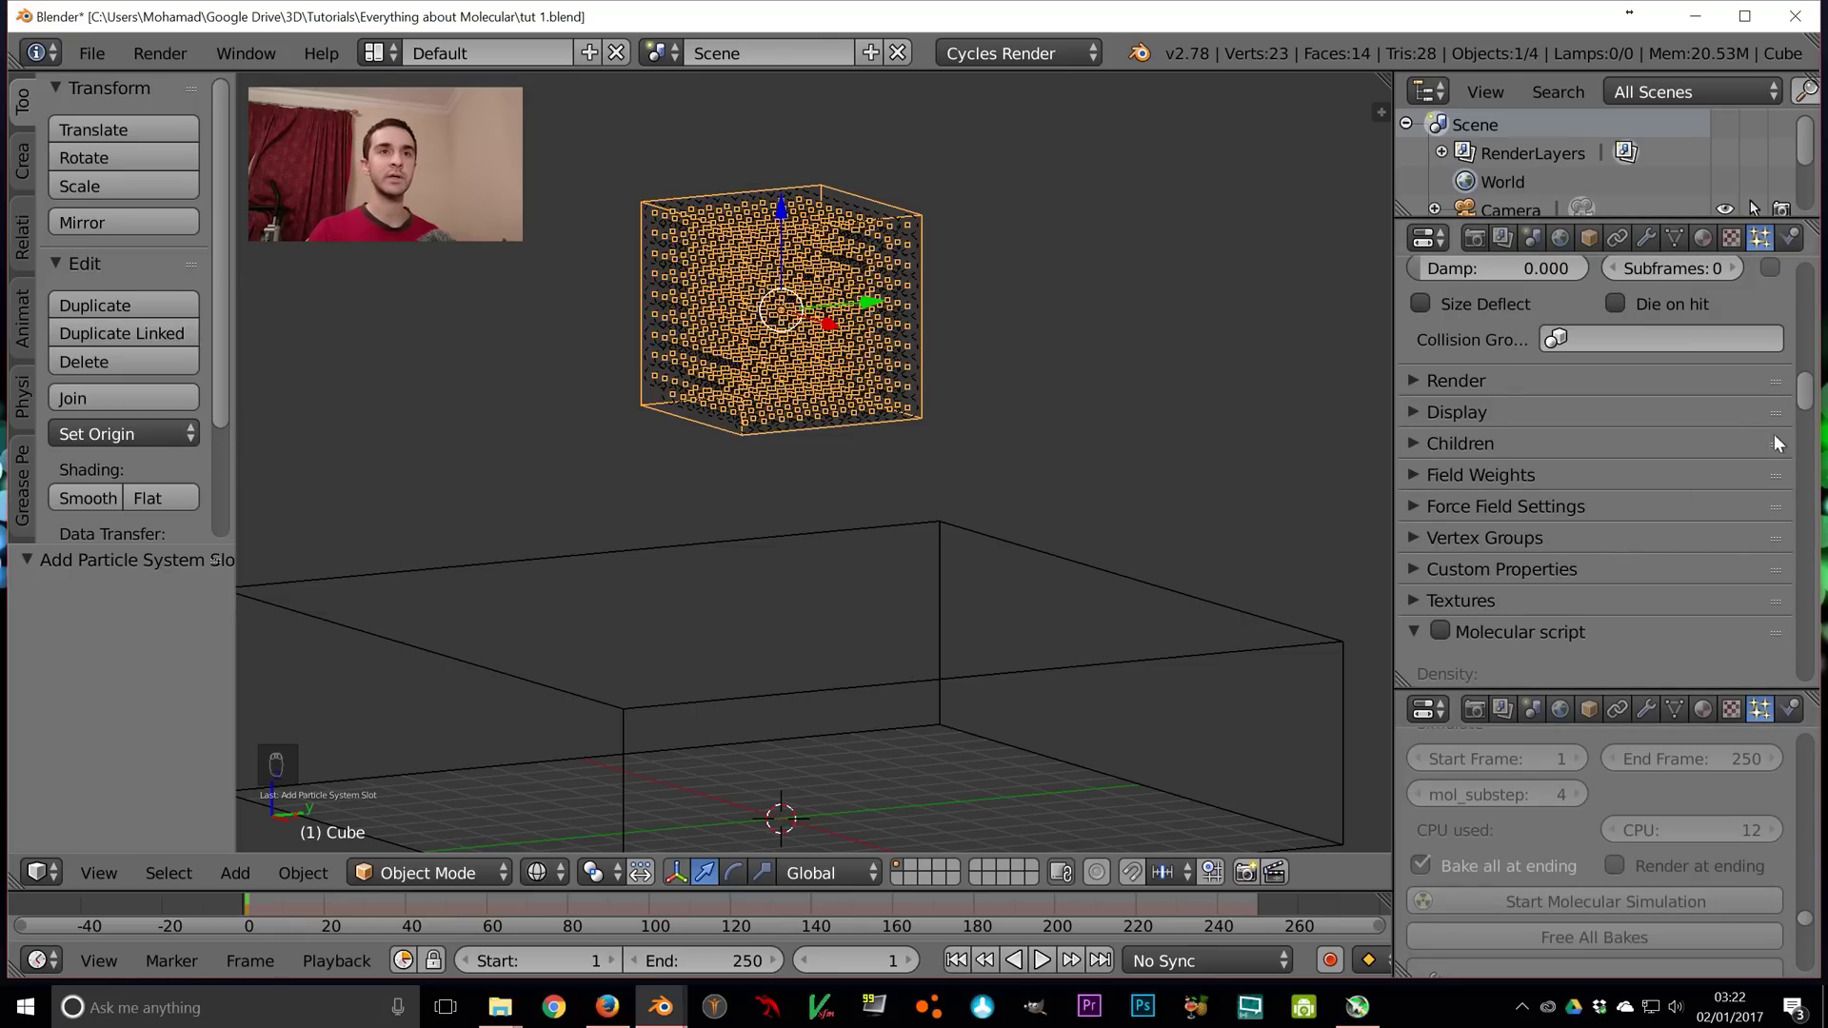
left_click_drag(1806, 396, 1810, 416)
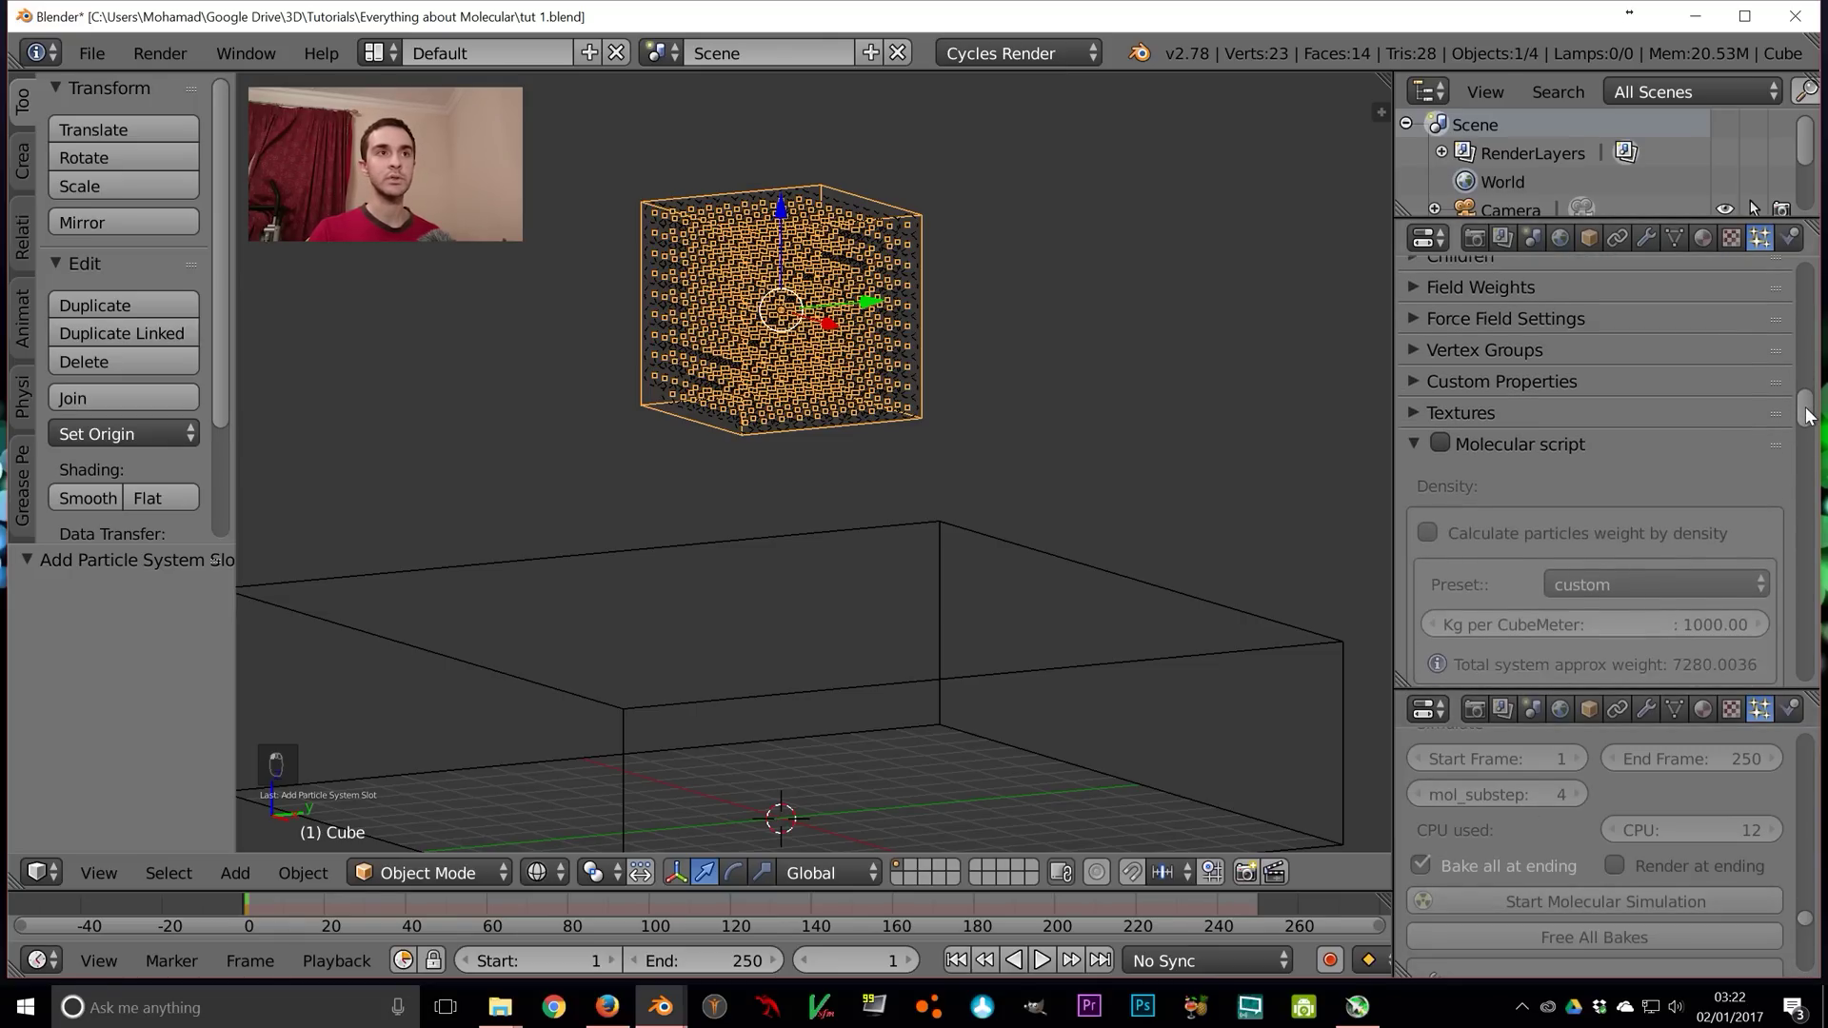
left_click(1441, 442)
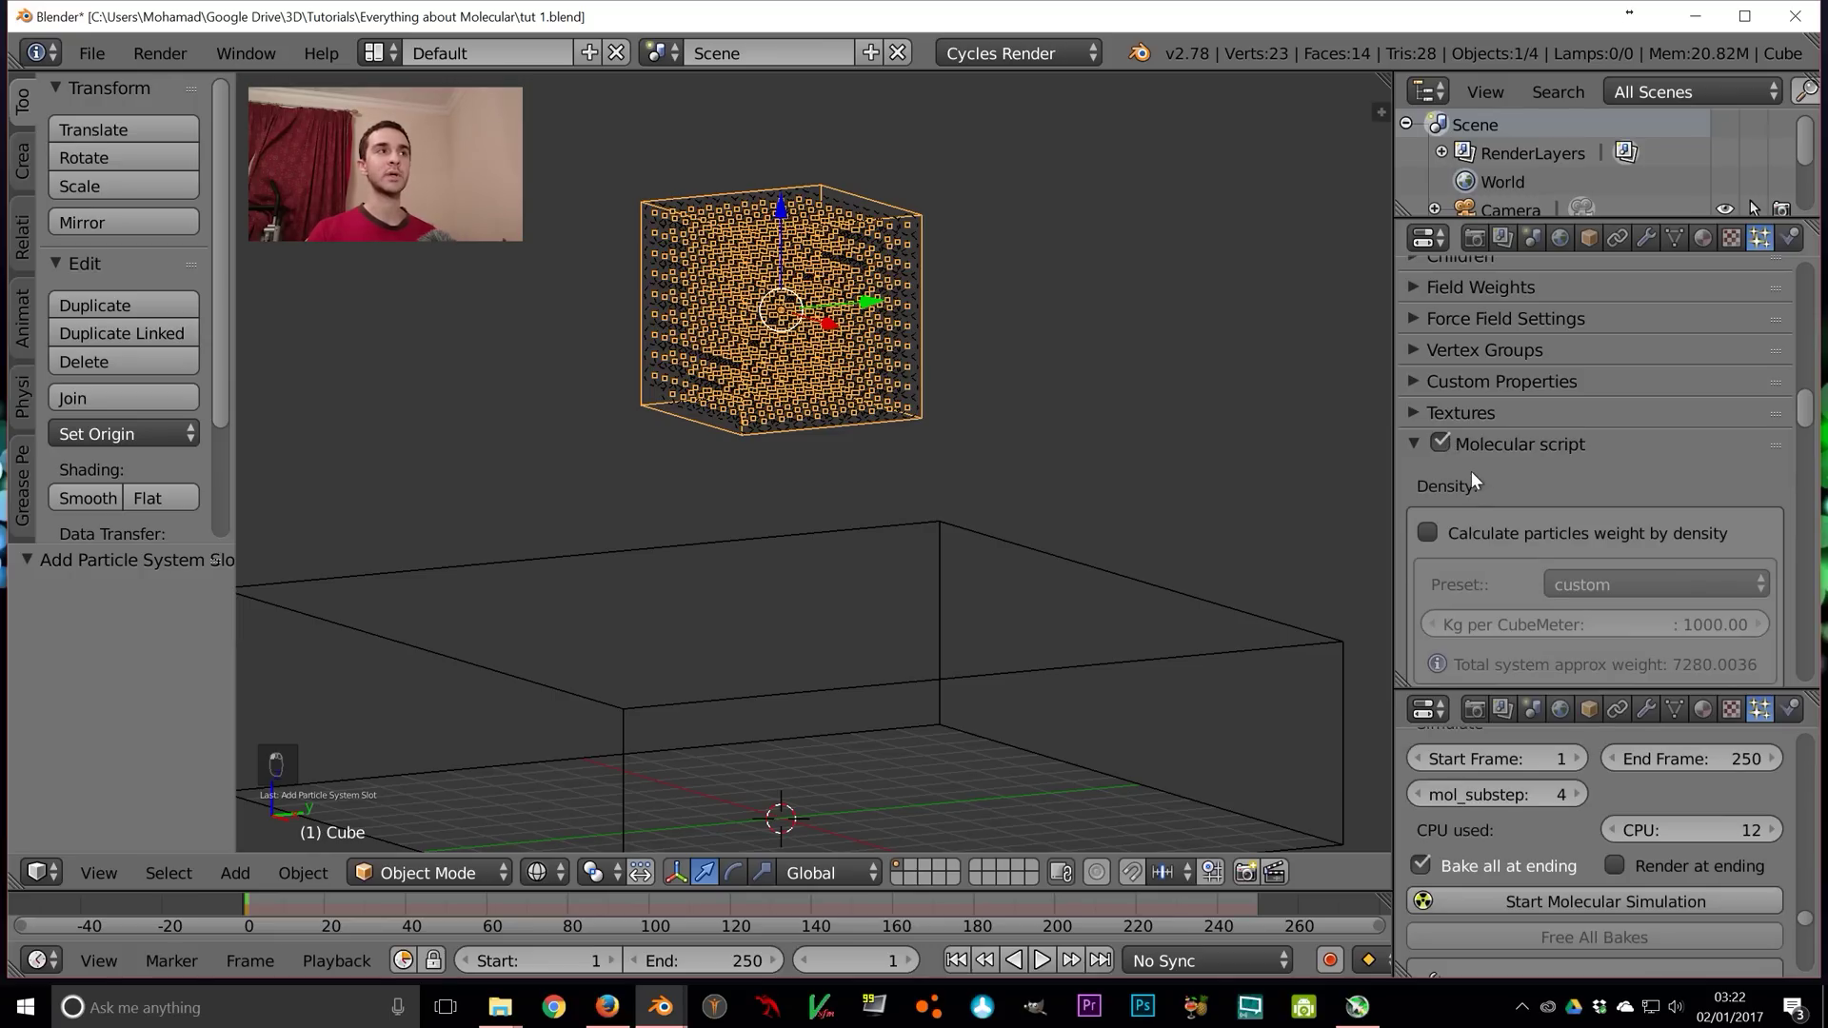
Turn on calculating particle weight by density and activate self collision for the Molecular particles
scroll(1661, 450, "down", 2)
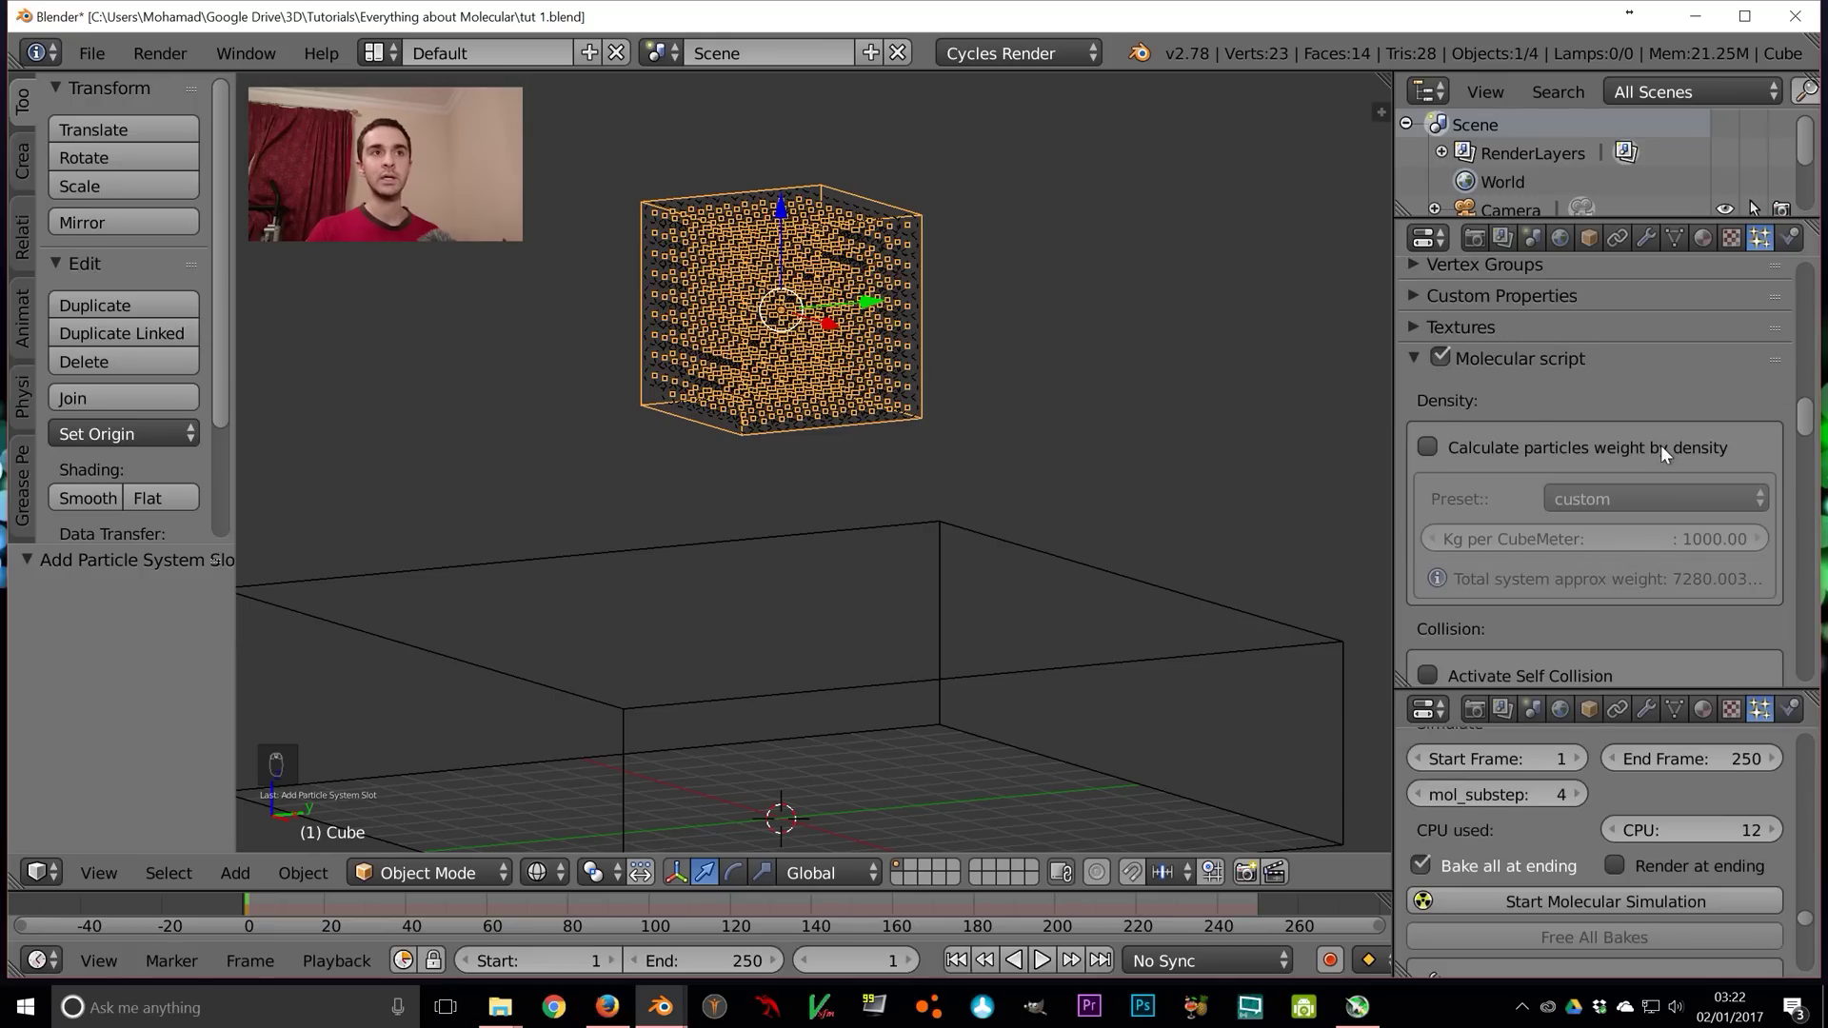
left_click(1430, 444)
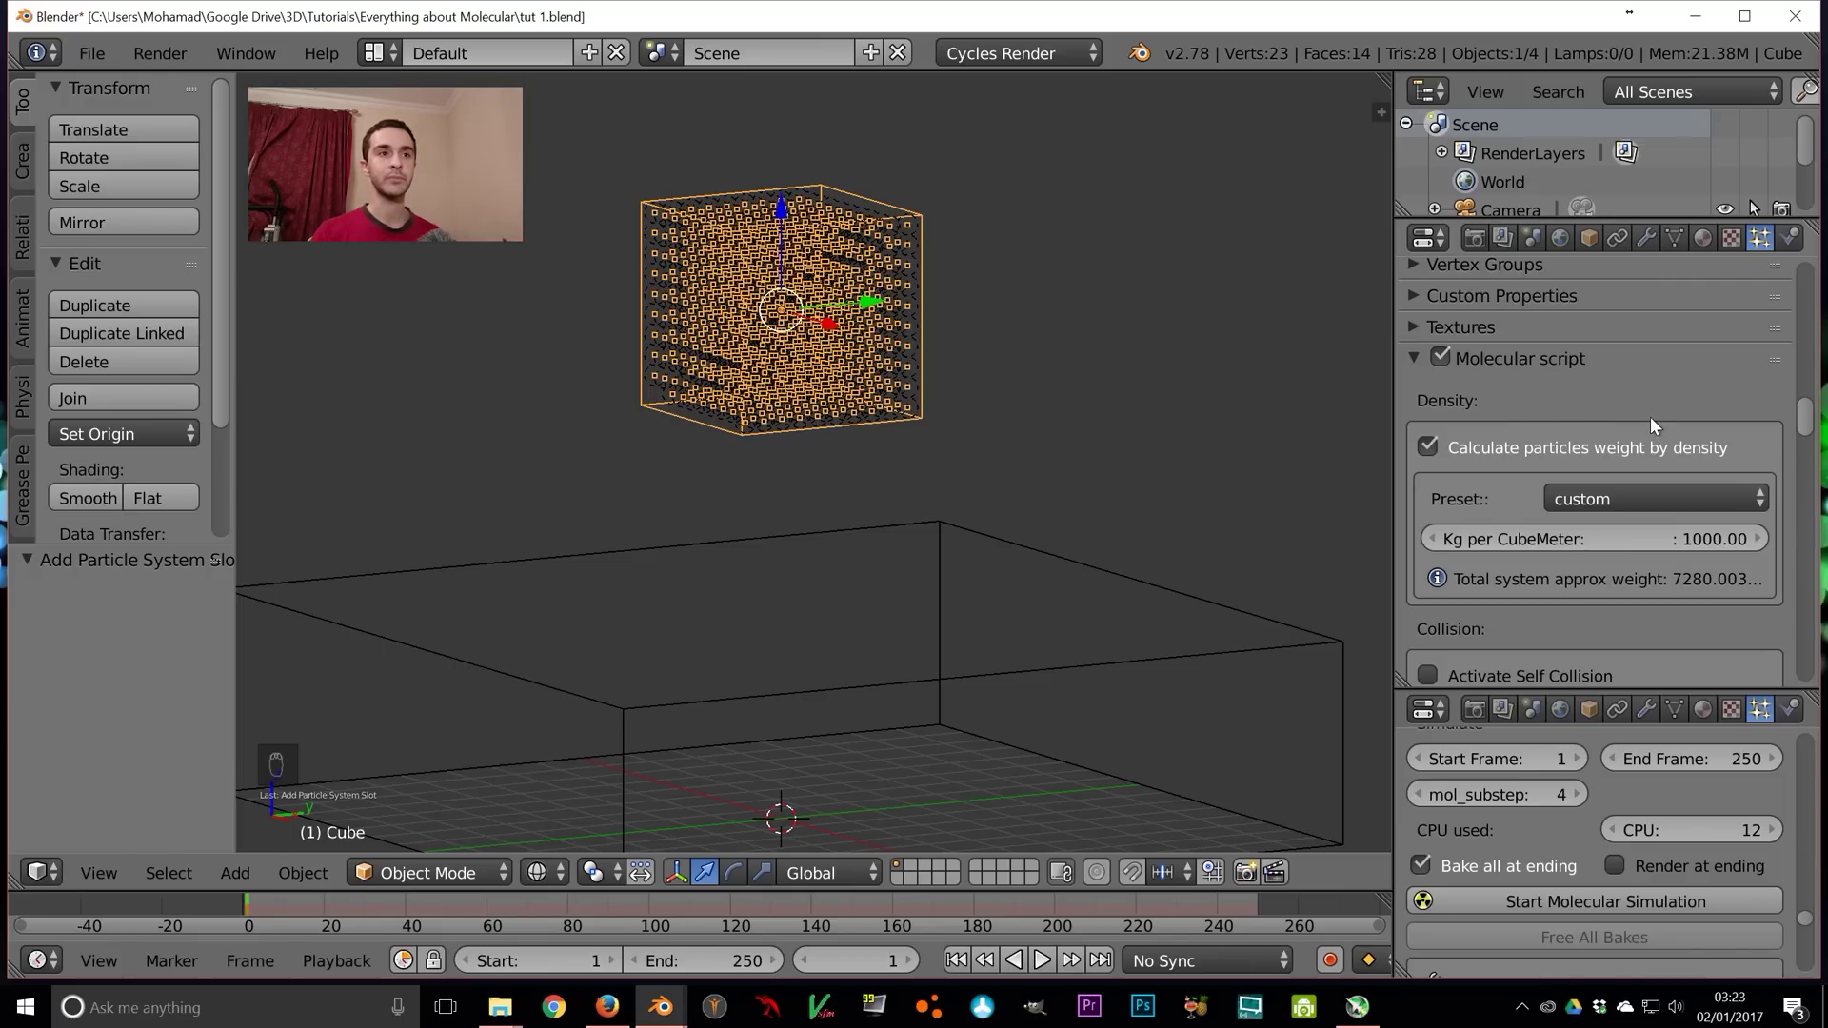
scroll(1666, 405, "down", 5)
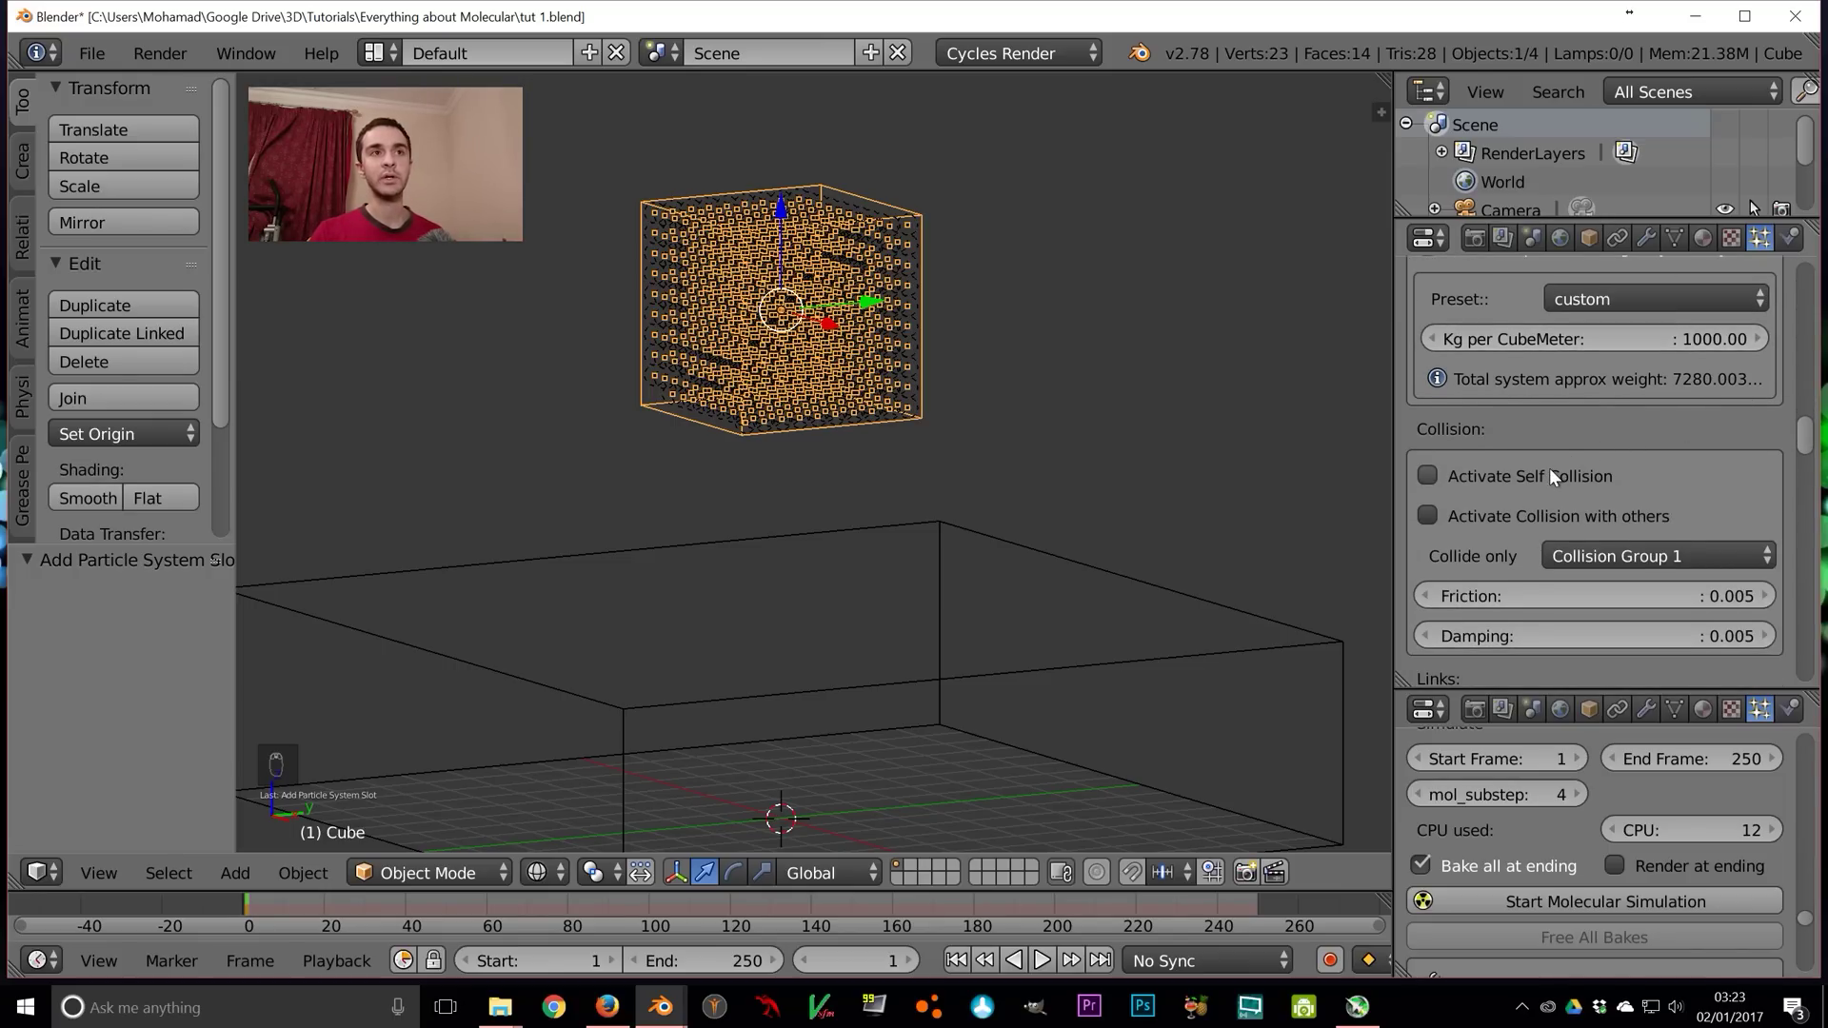
left_click(1550, 472)
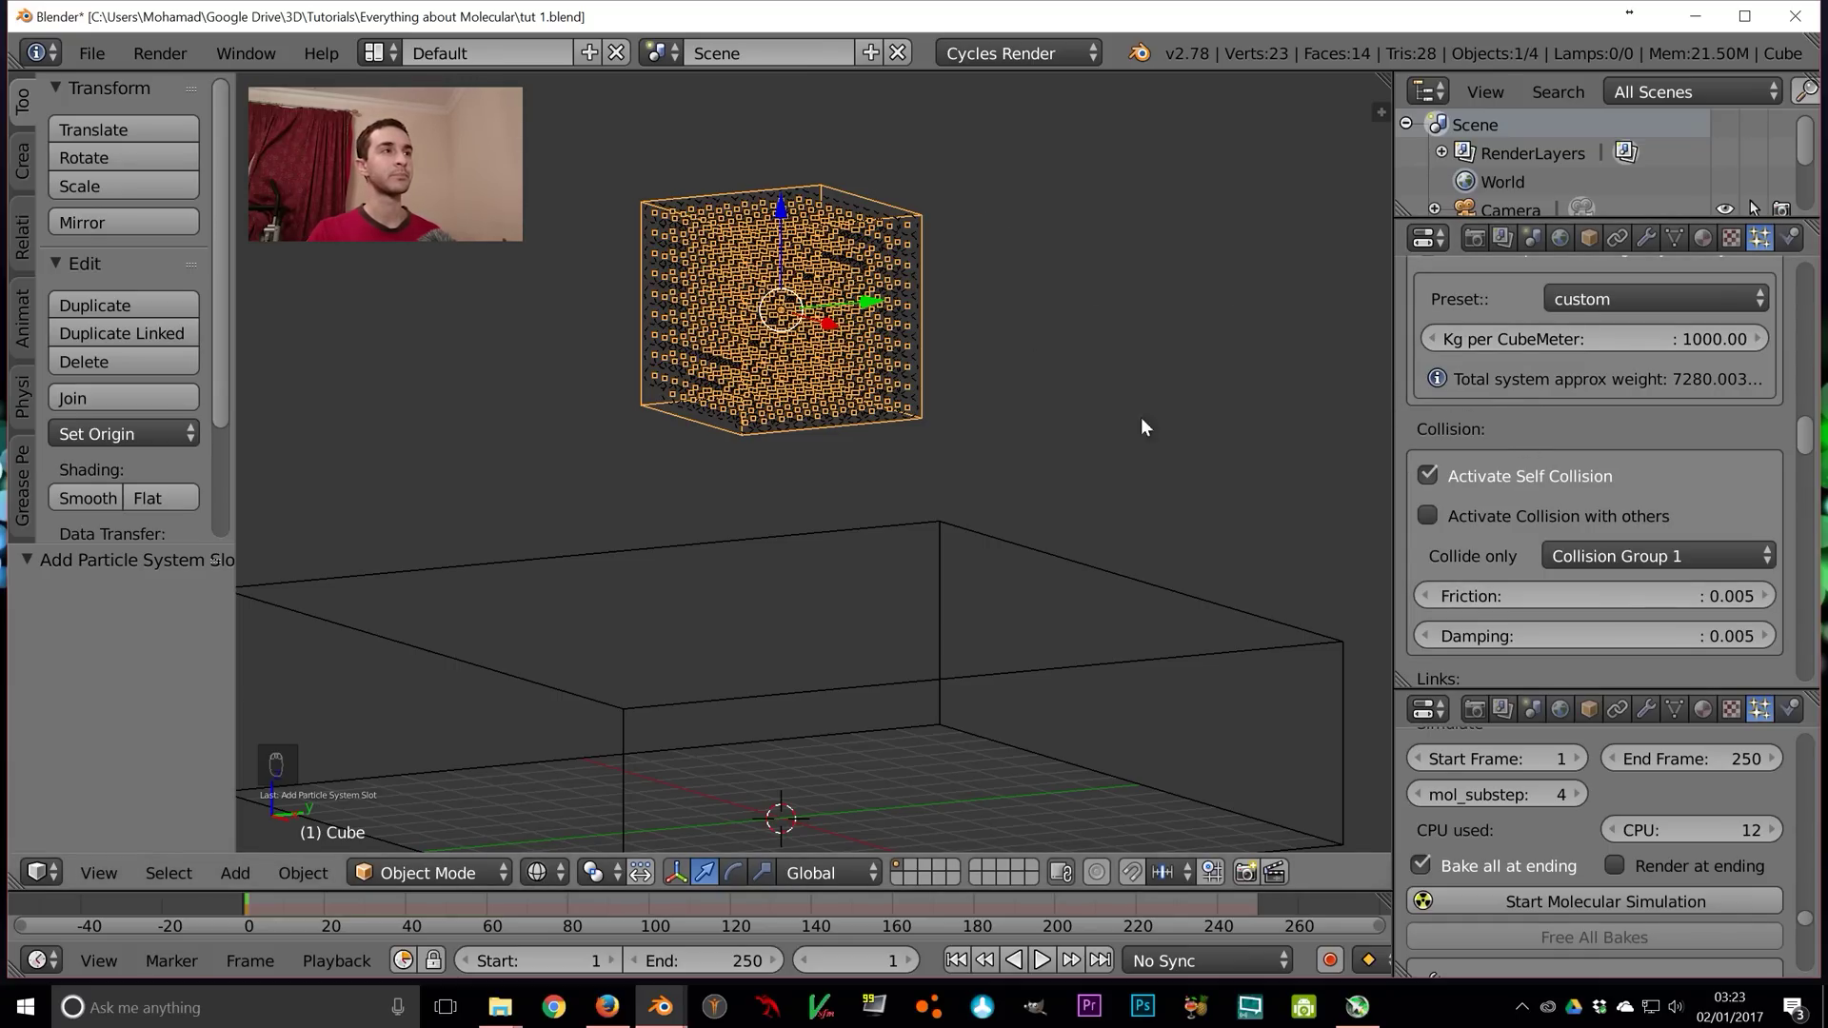
scroll(1179, 415, "down", 2)
scroll(1624, 443, "down", 6)
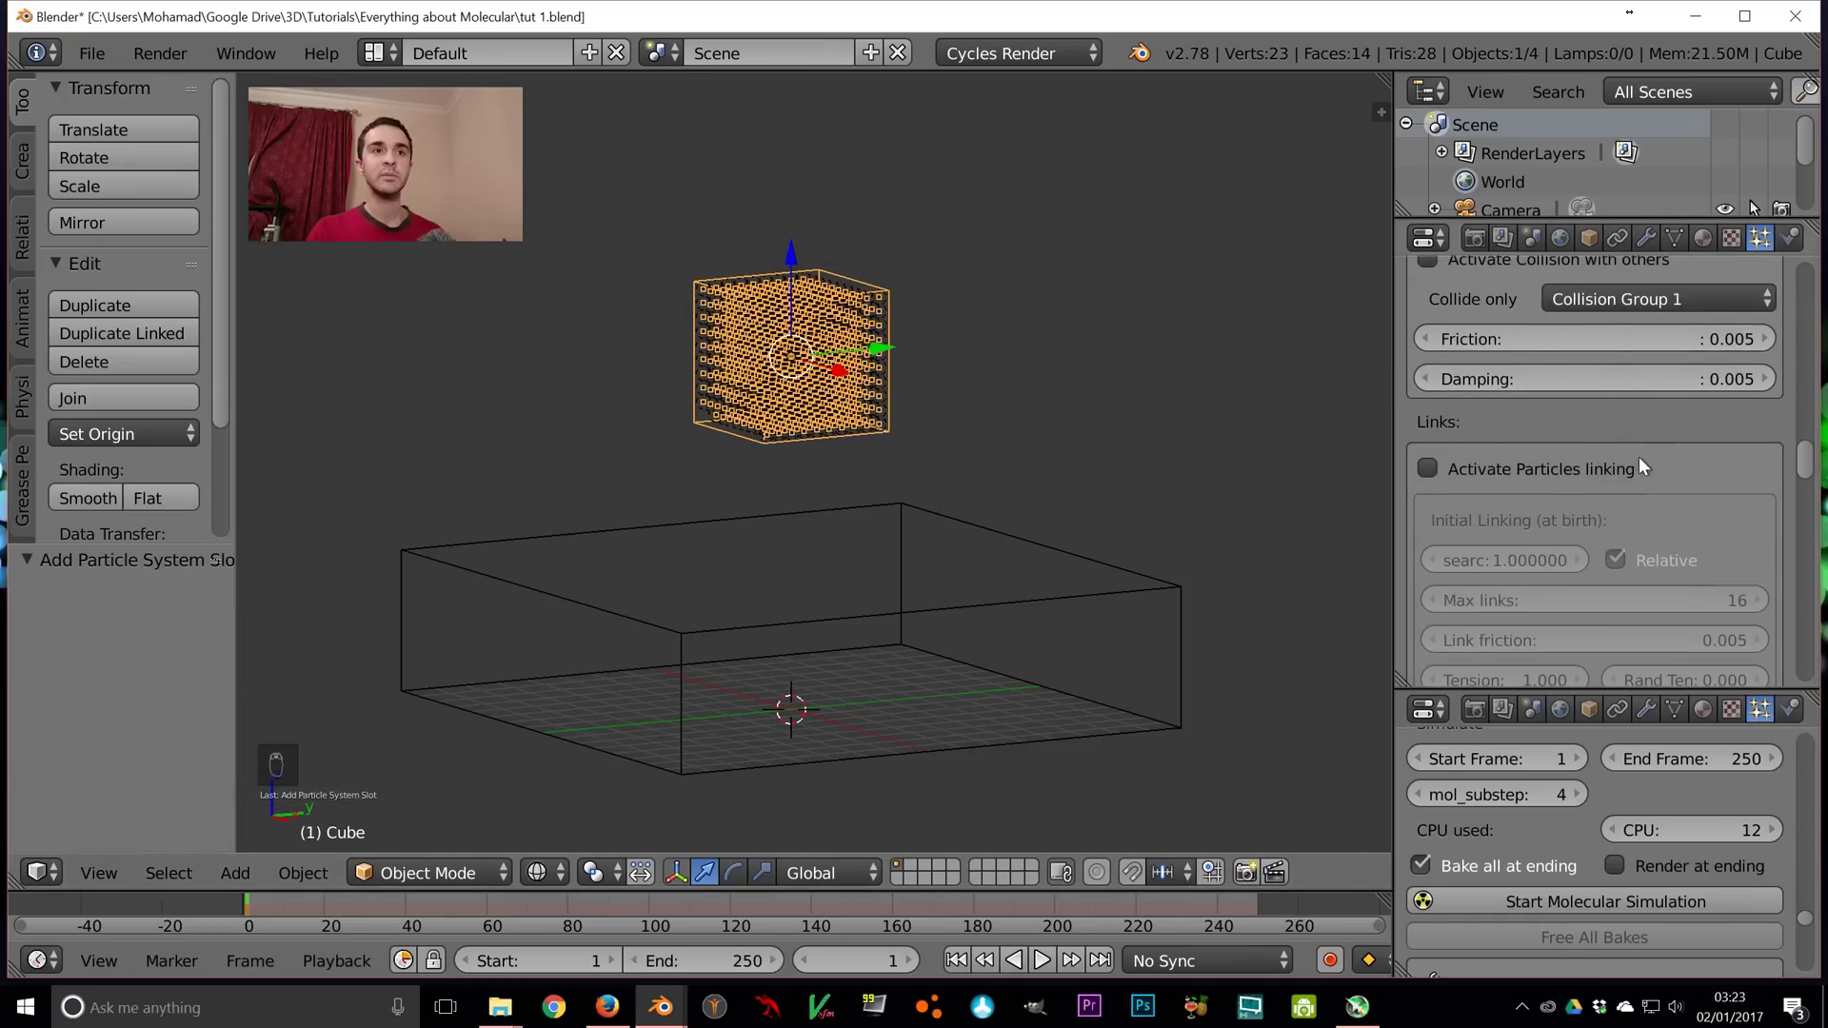
Activate particles linking for the cube's Molecular particles and bring its initial linking settings into view
left_click(1546, 414)
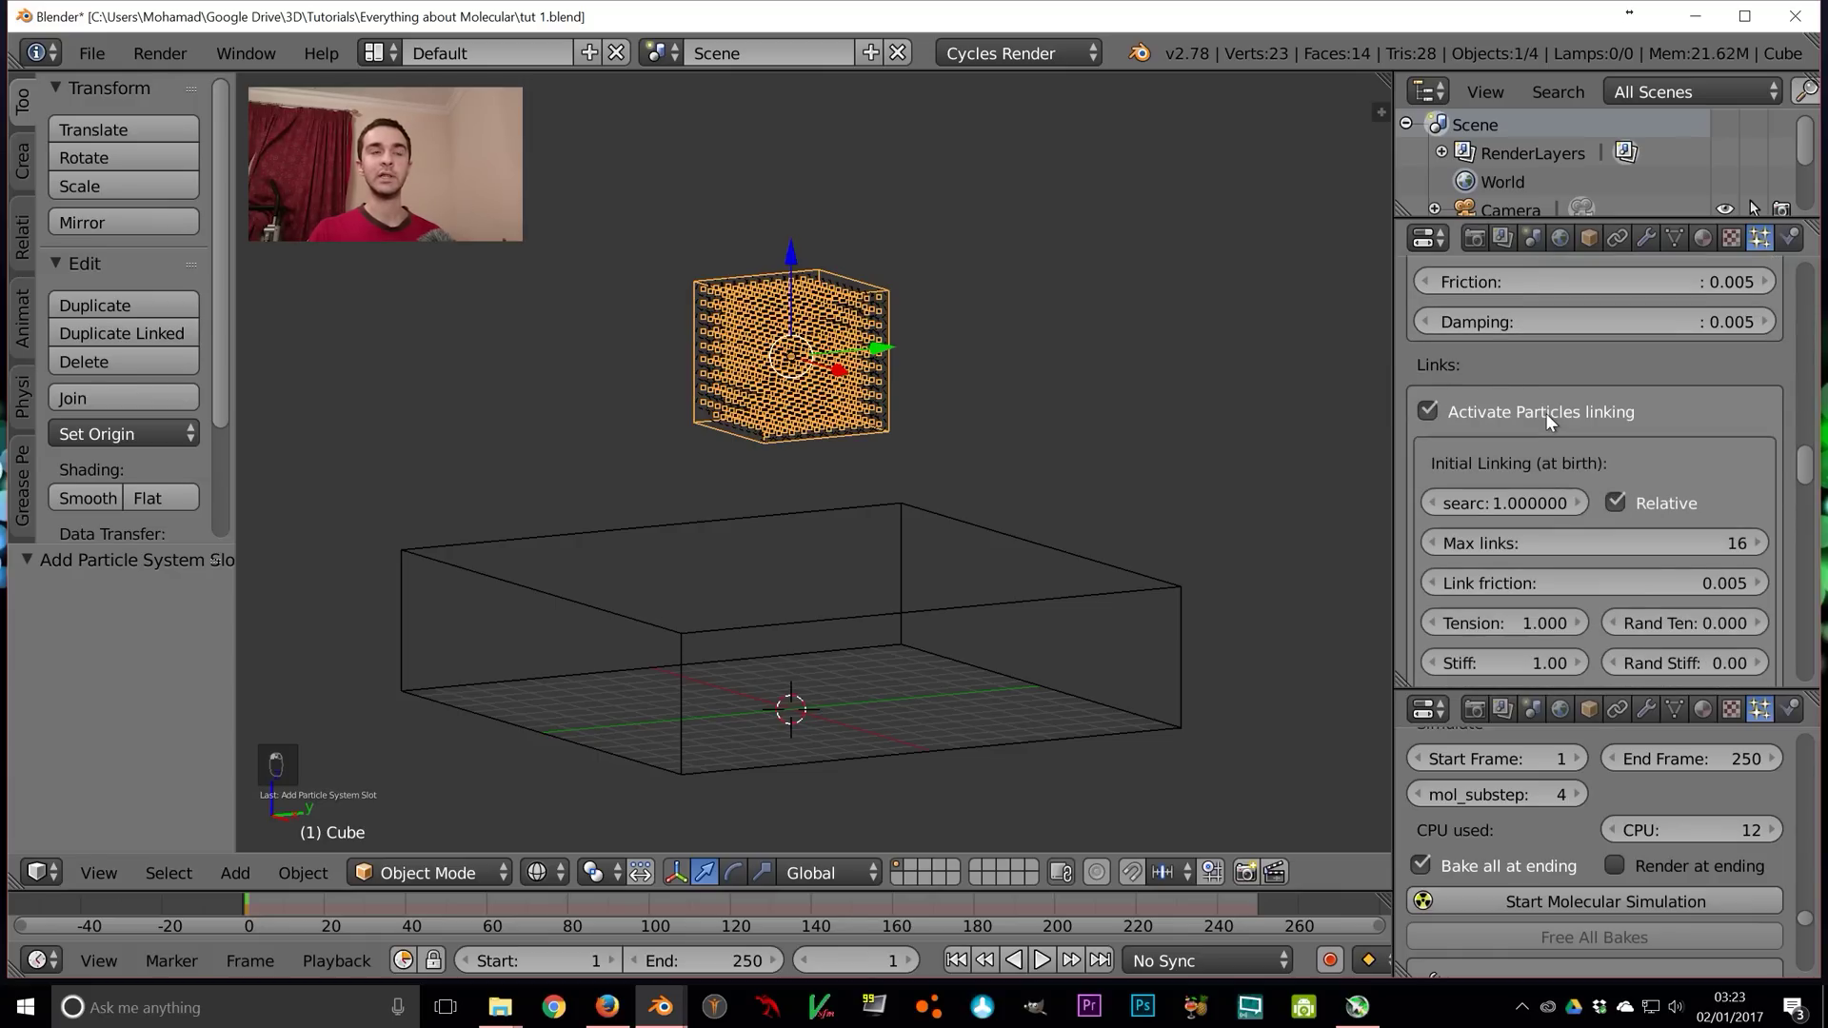
scroll(1668, 433, "down", 1)
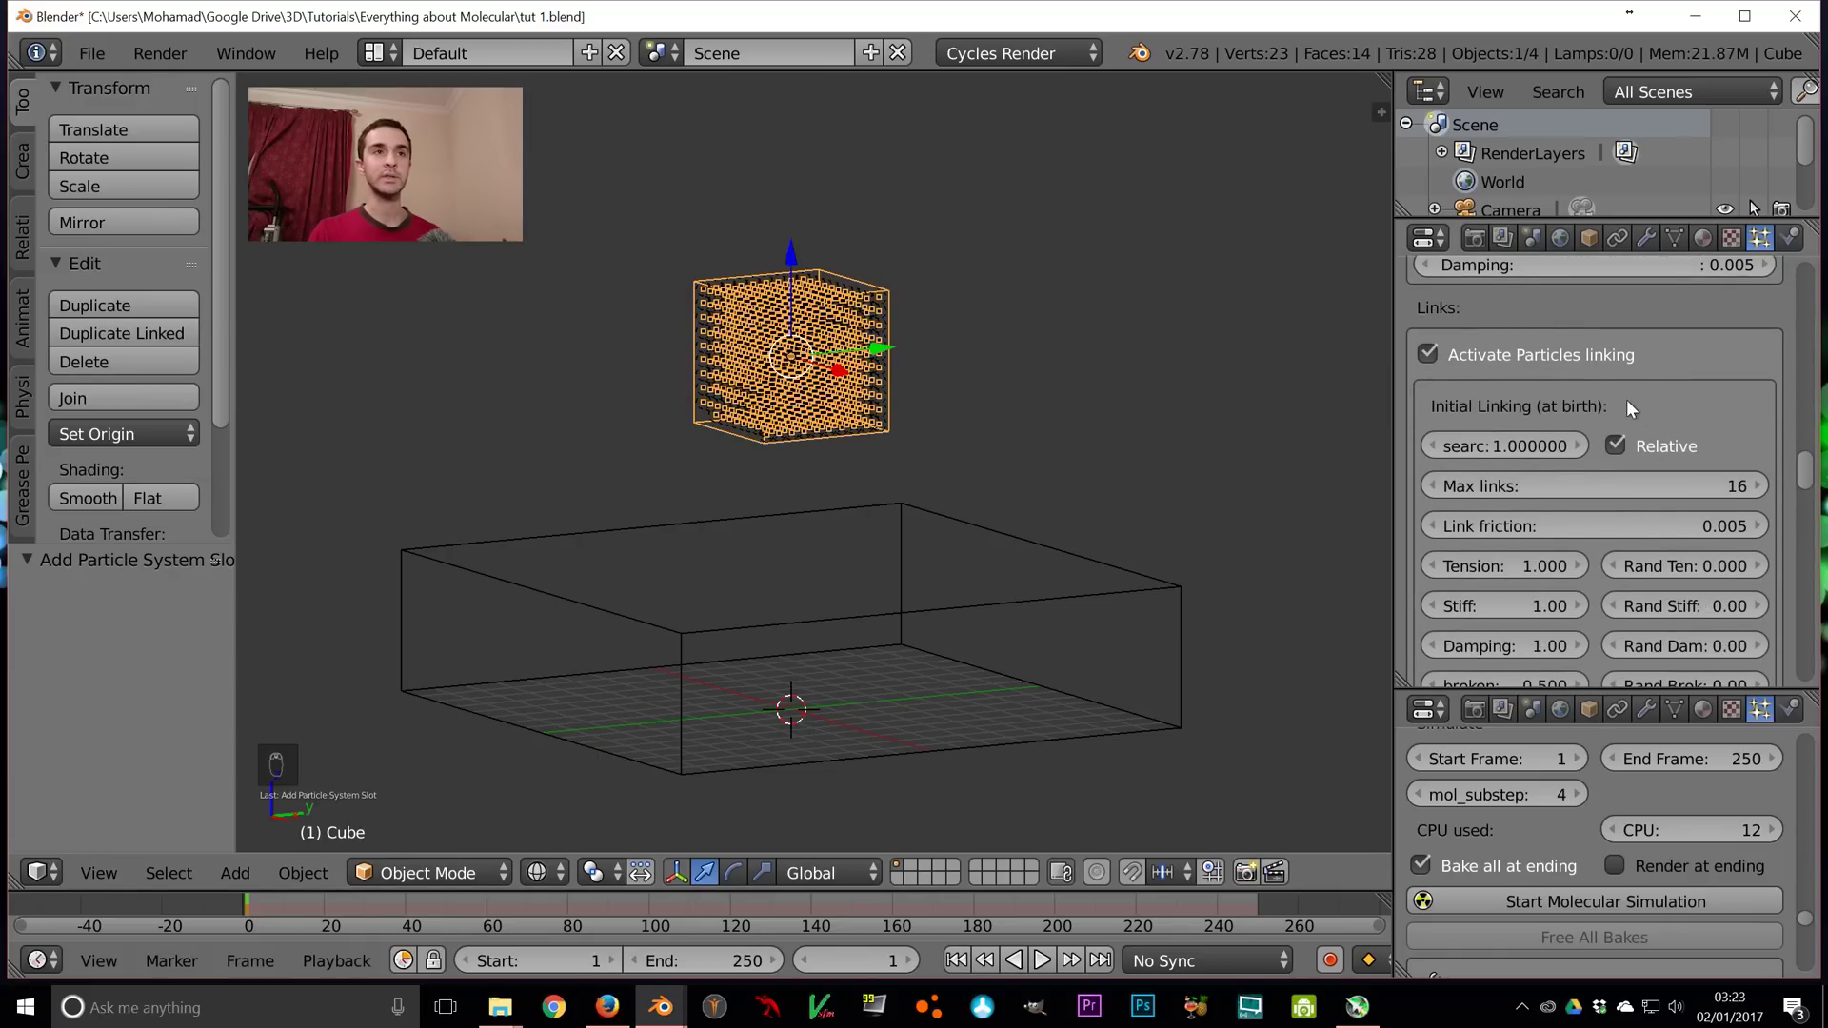
scroll(1599, 381, "down", 1)
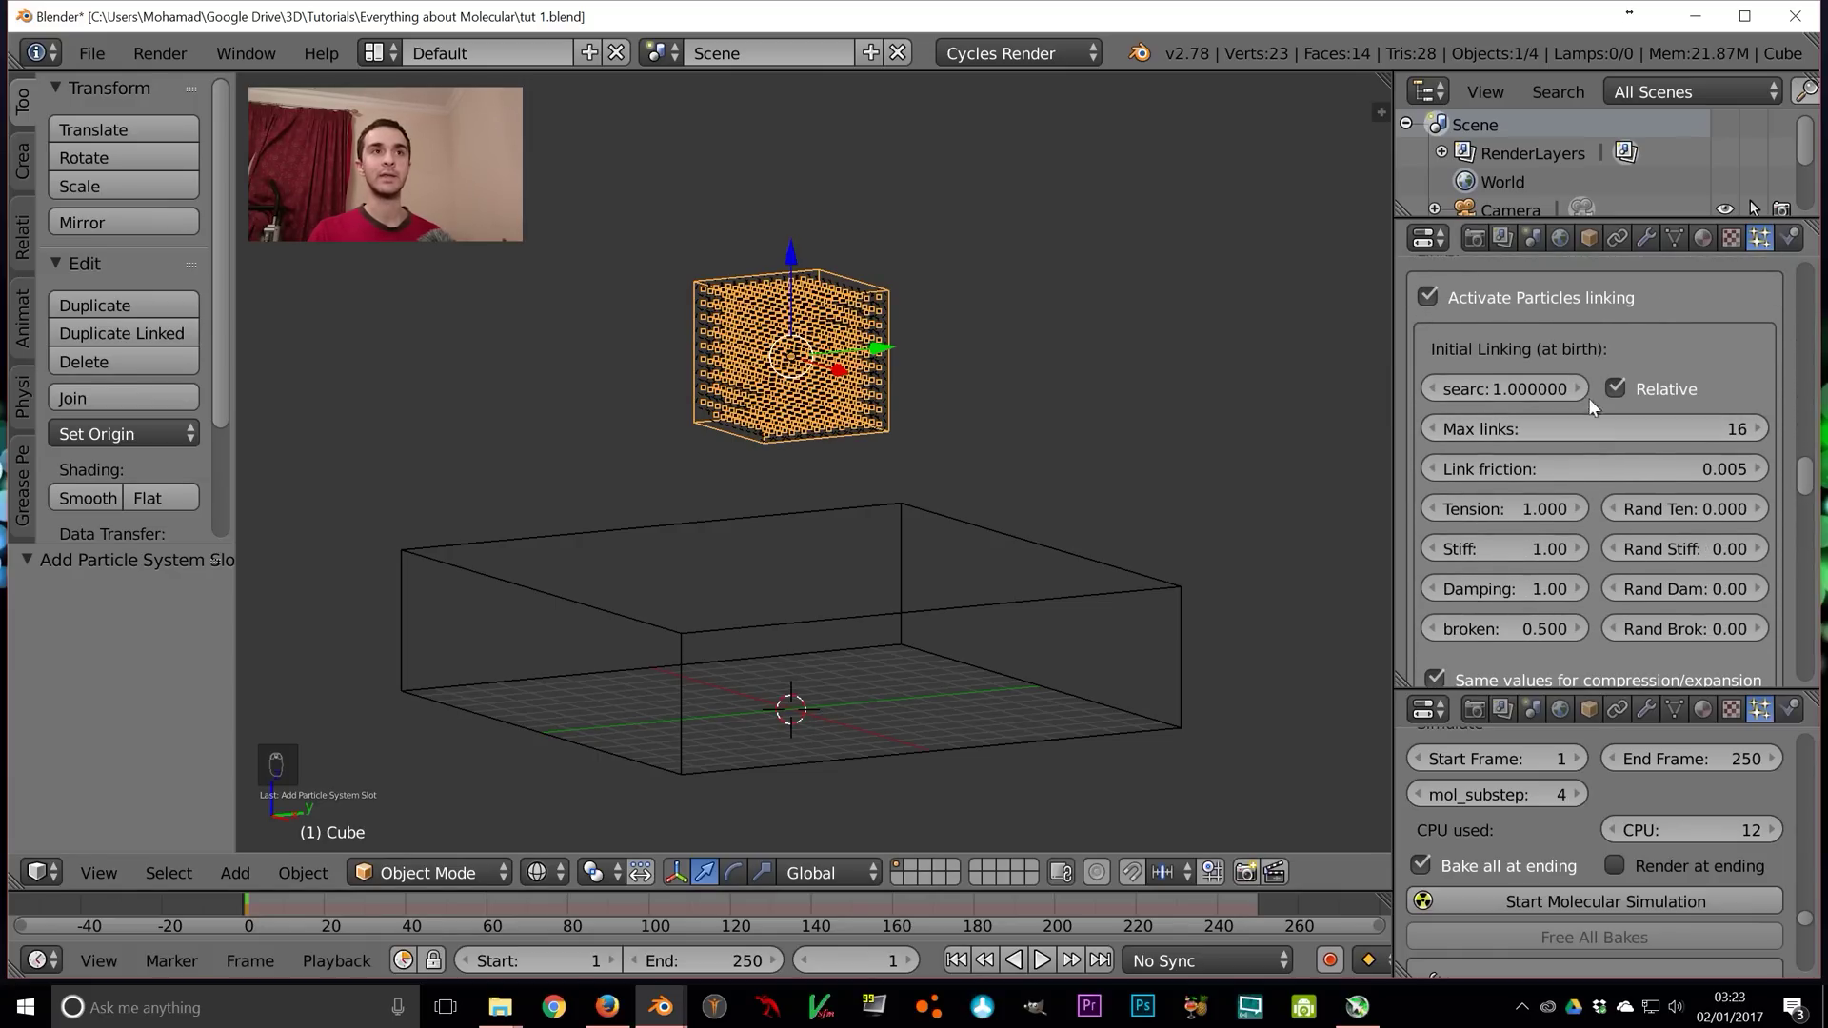
Examine the initial linking settings and the new linking at collision settings of the Molecular particles
scroll(1609, 418, "down", 8)
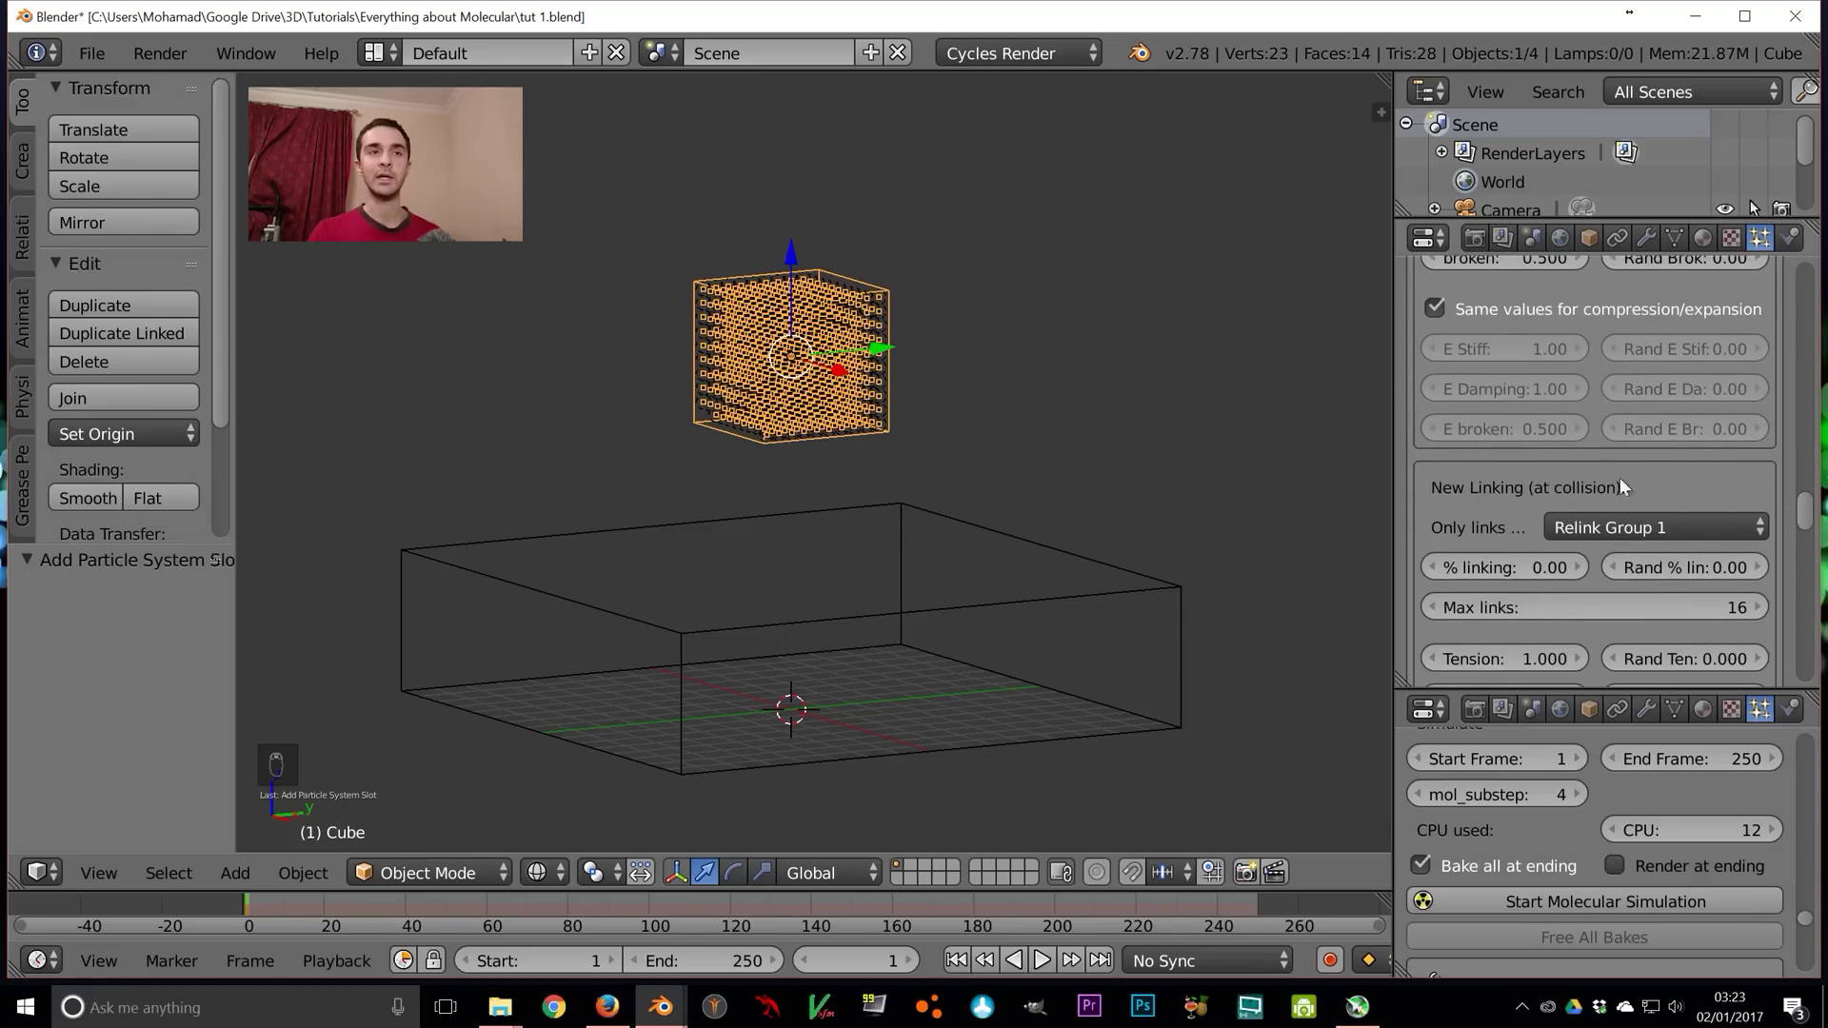
scroll(1618, 533, "up", 1)
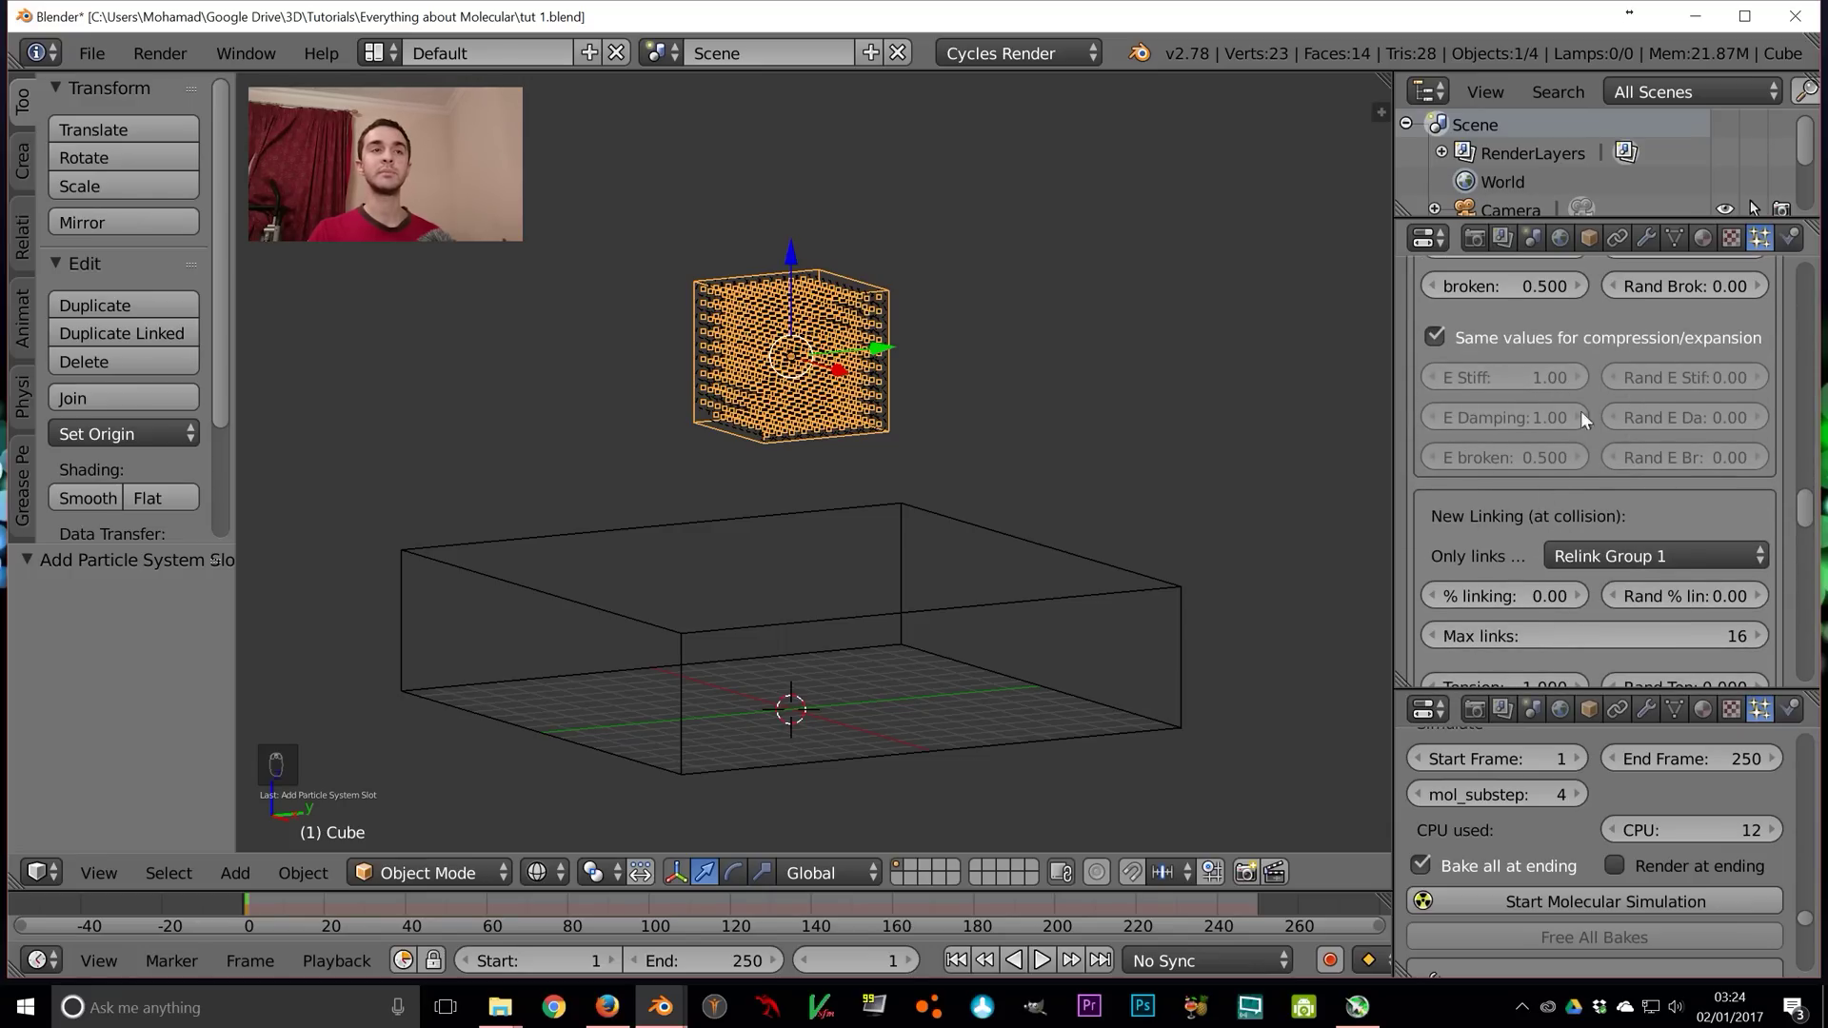
scroll(1586, 502, "up", 3)
scroll(1587, 503, "up", 4)
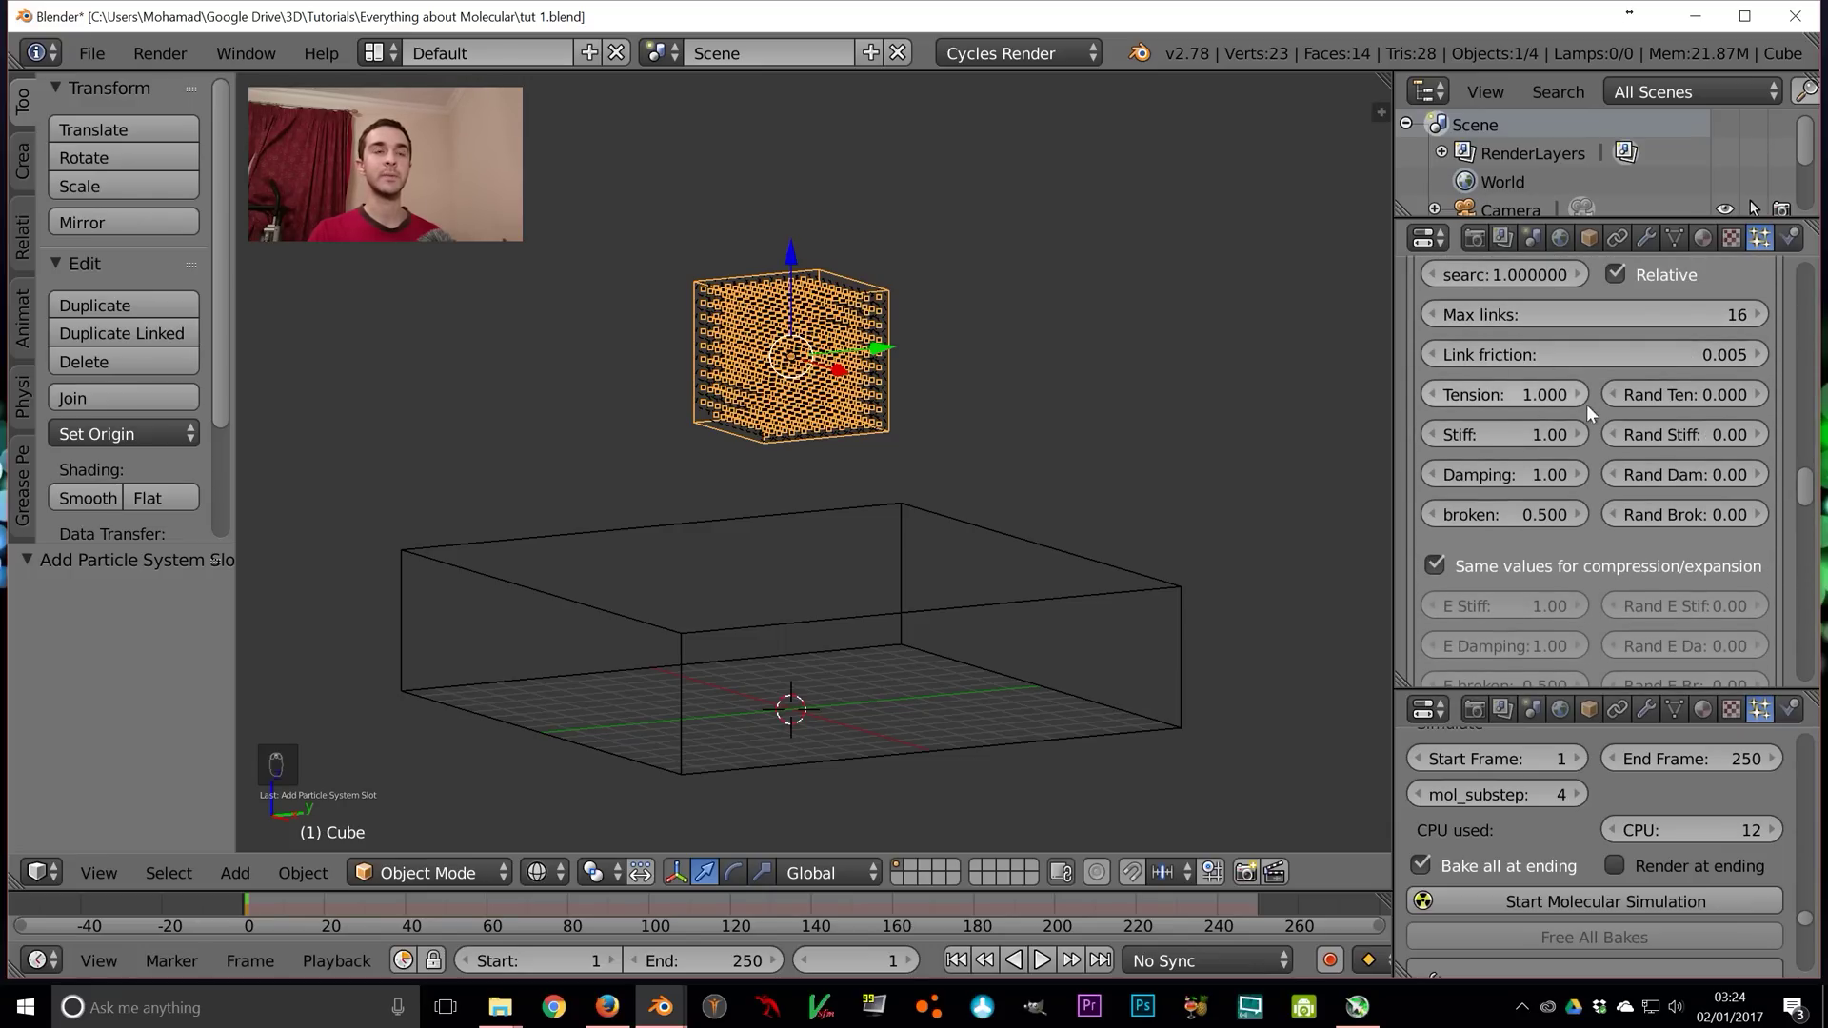
scroll(1609, 410, "down", 5)
scroll(1481, 510, "down", 3)
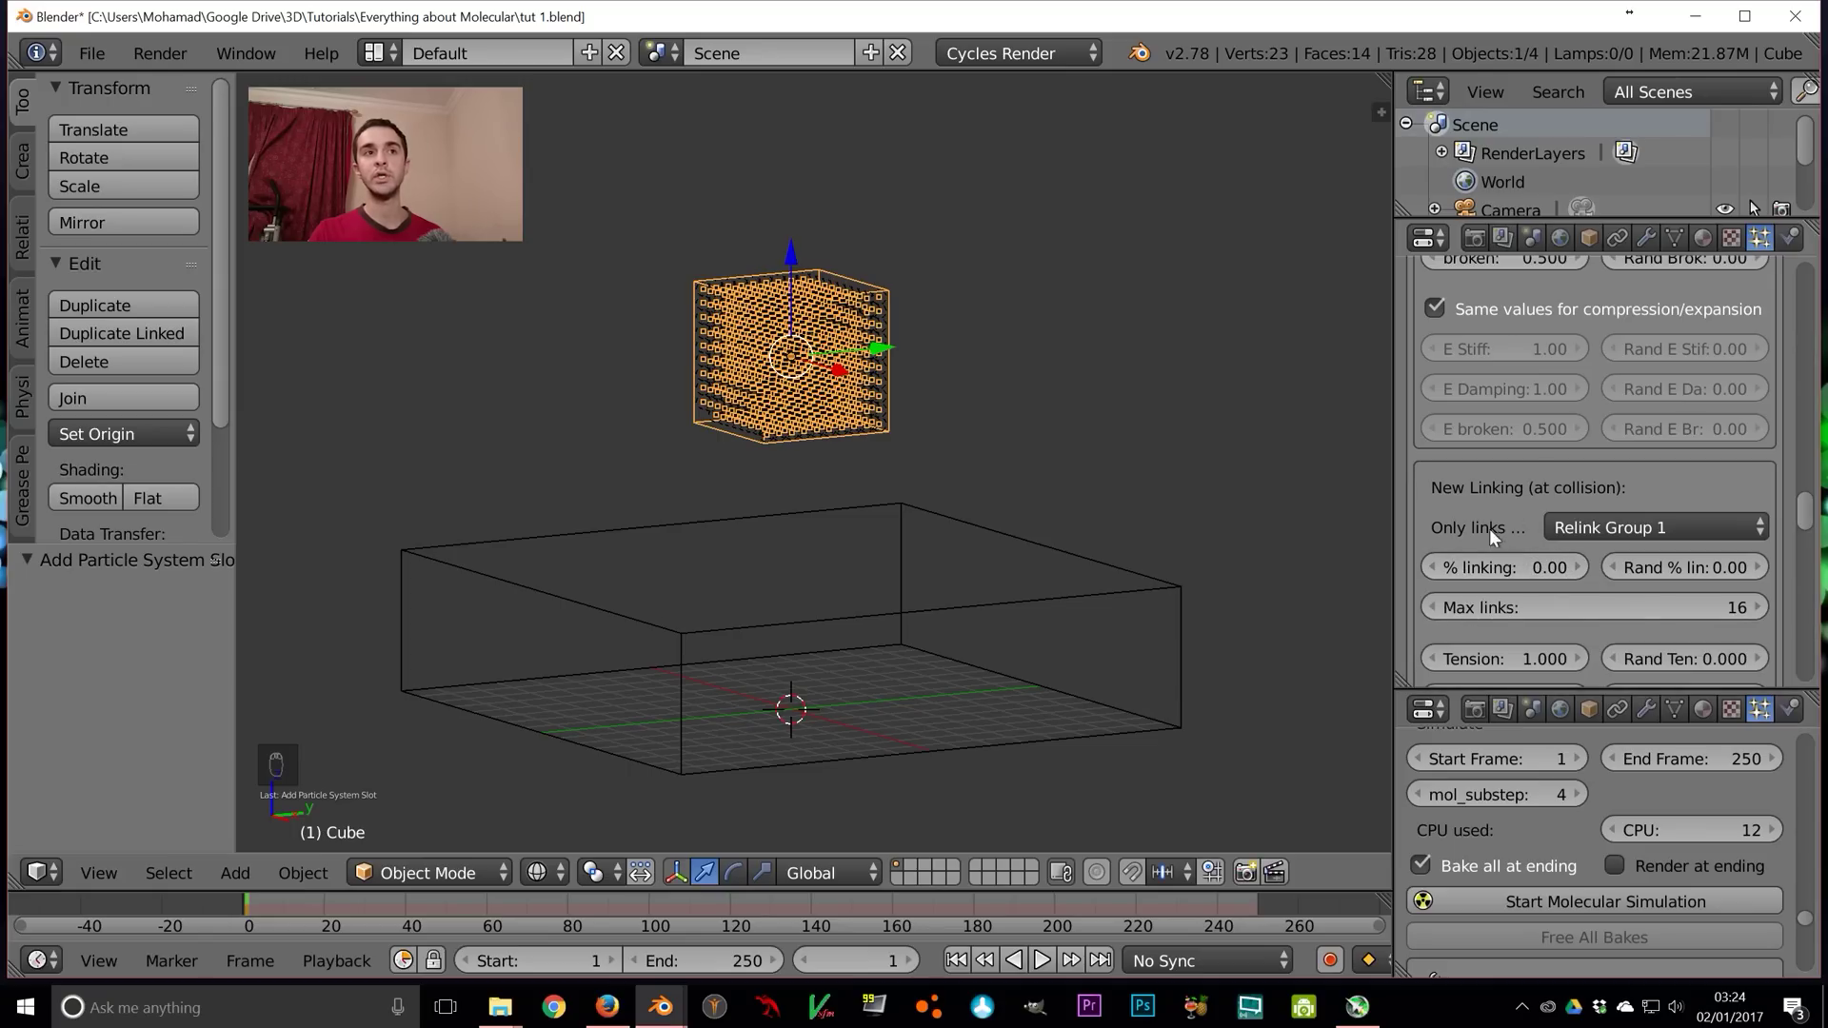
scroll(1575, 617, "up", 9)
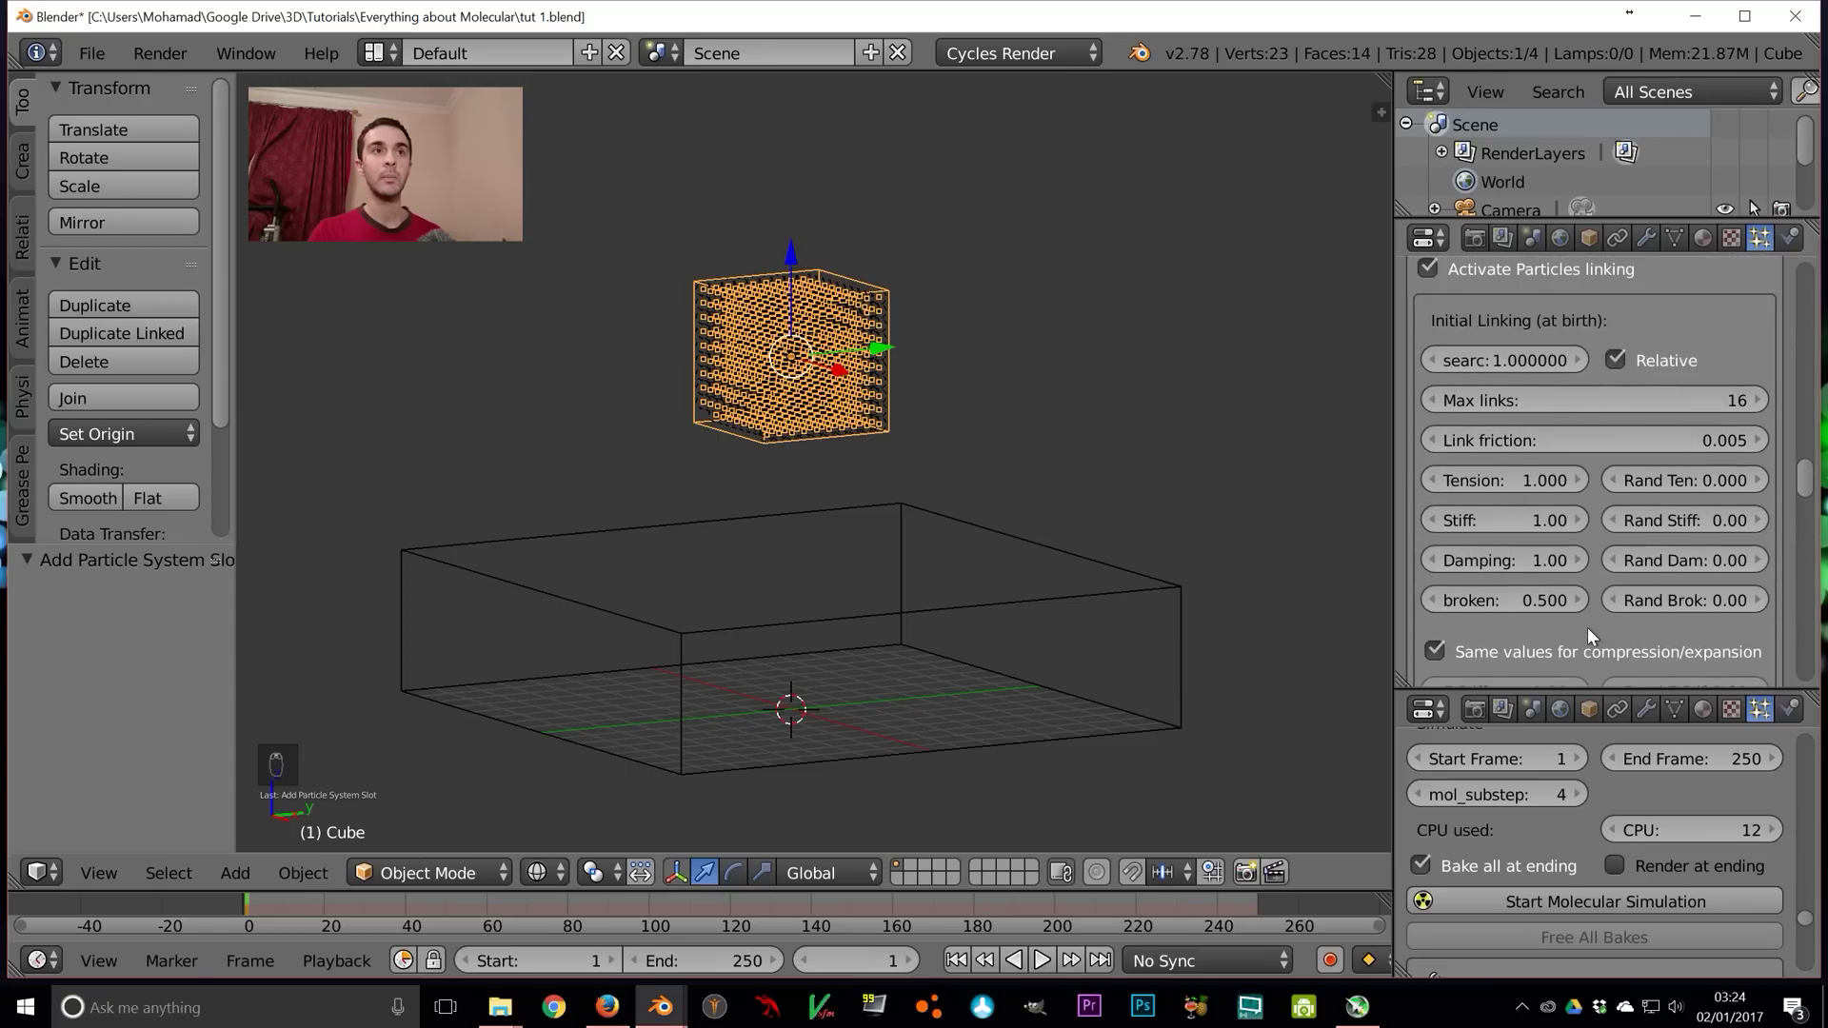
scroll(1586, 627, "up", 2)
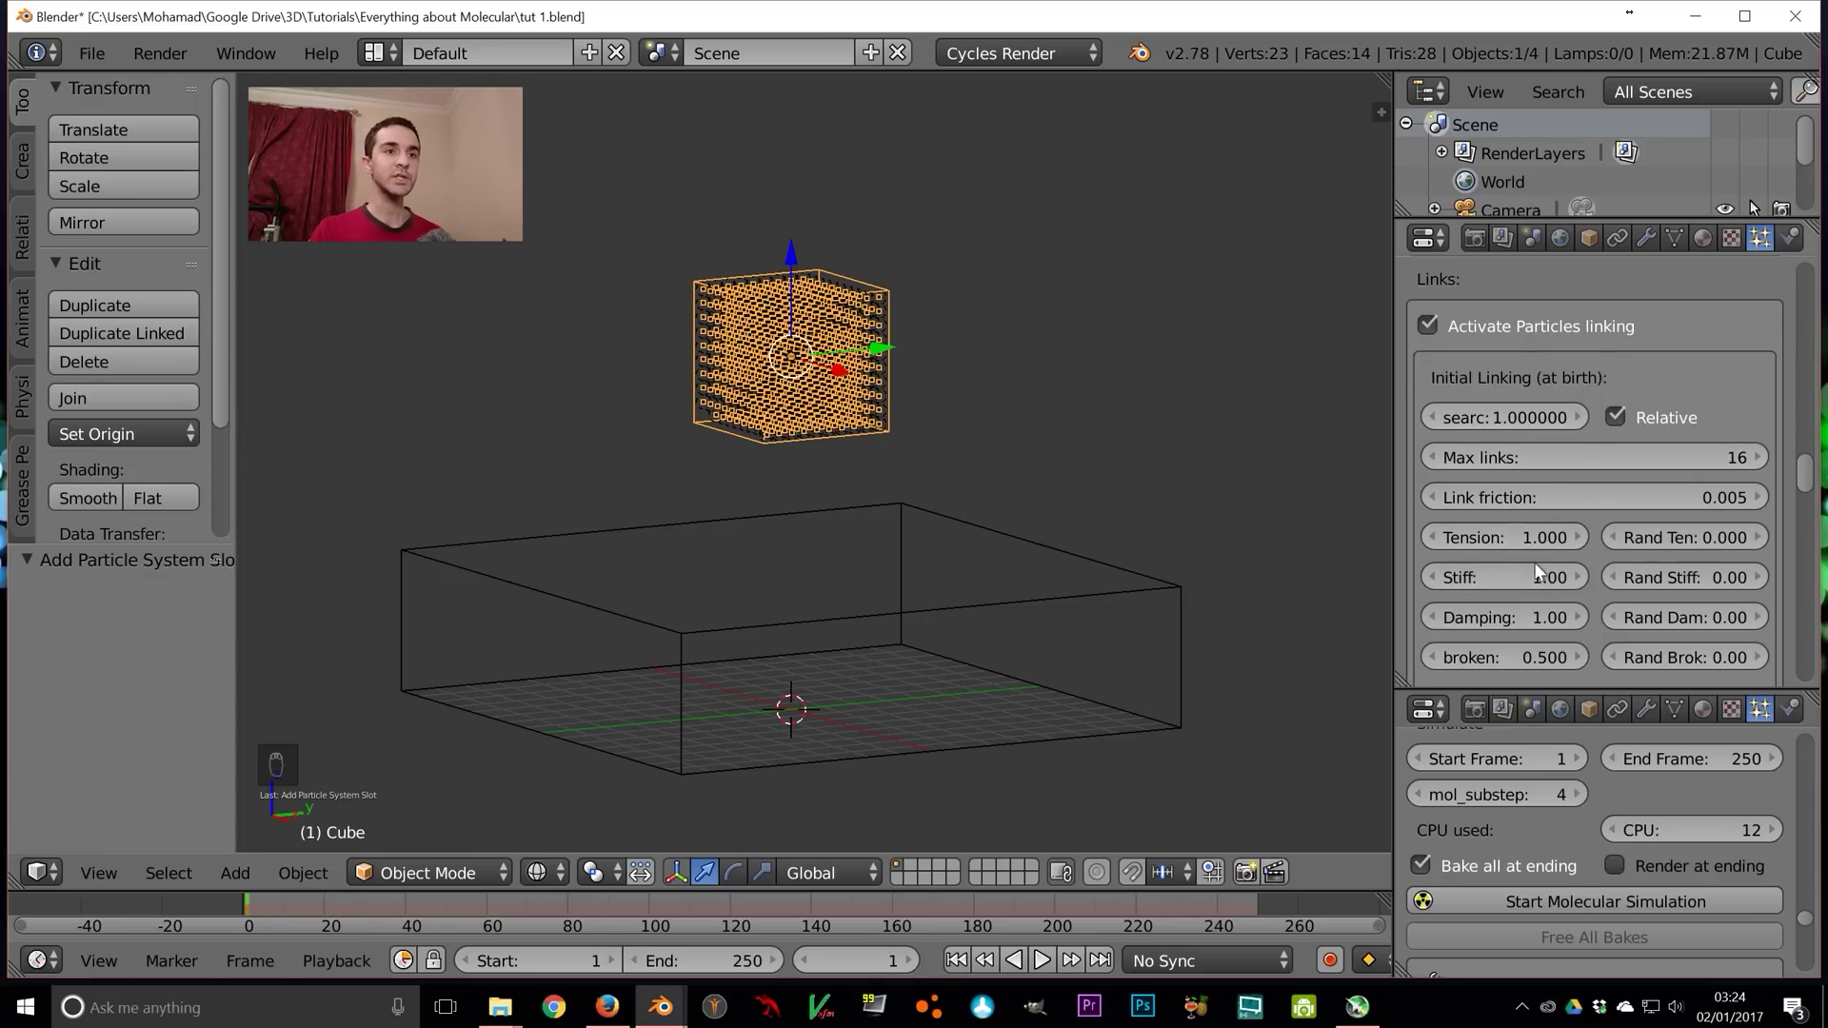
Run the Molecular simulation with linking on, stop it partway and play back the baked result
left_click(1568, 891)
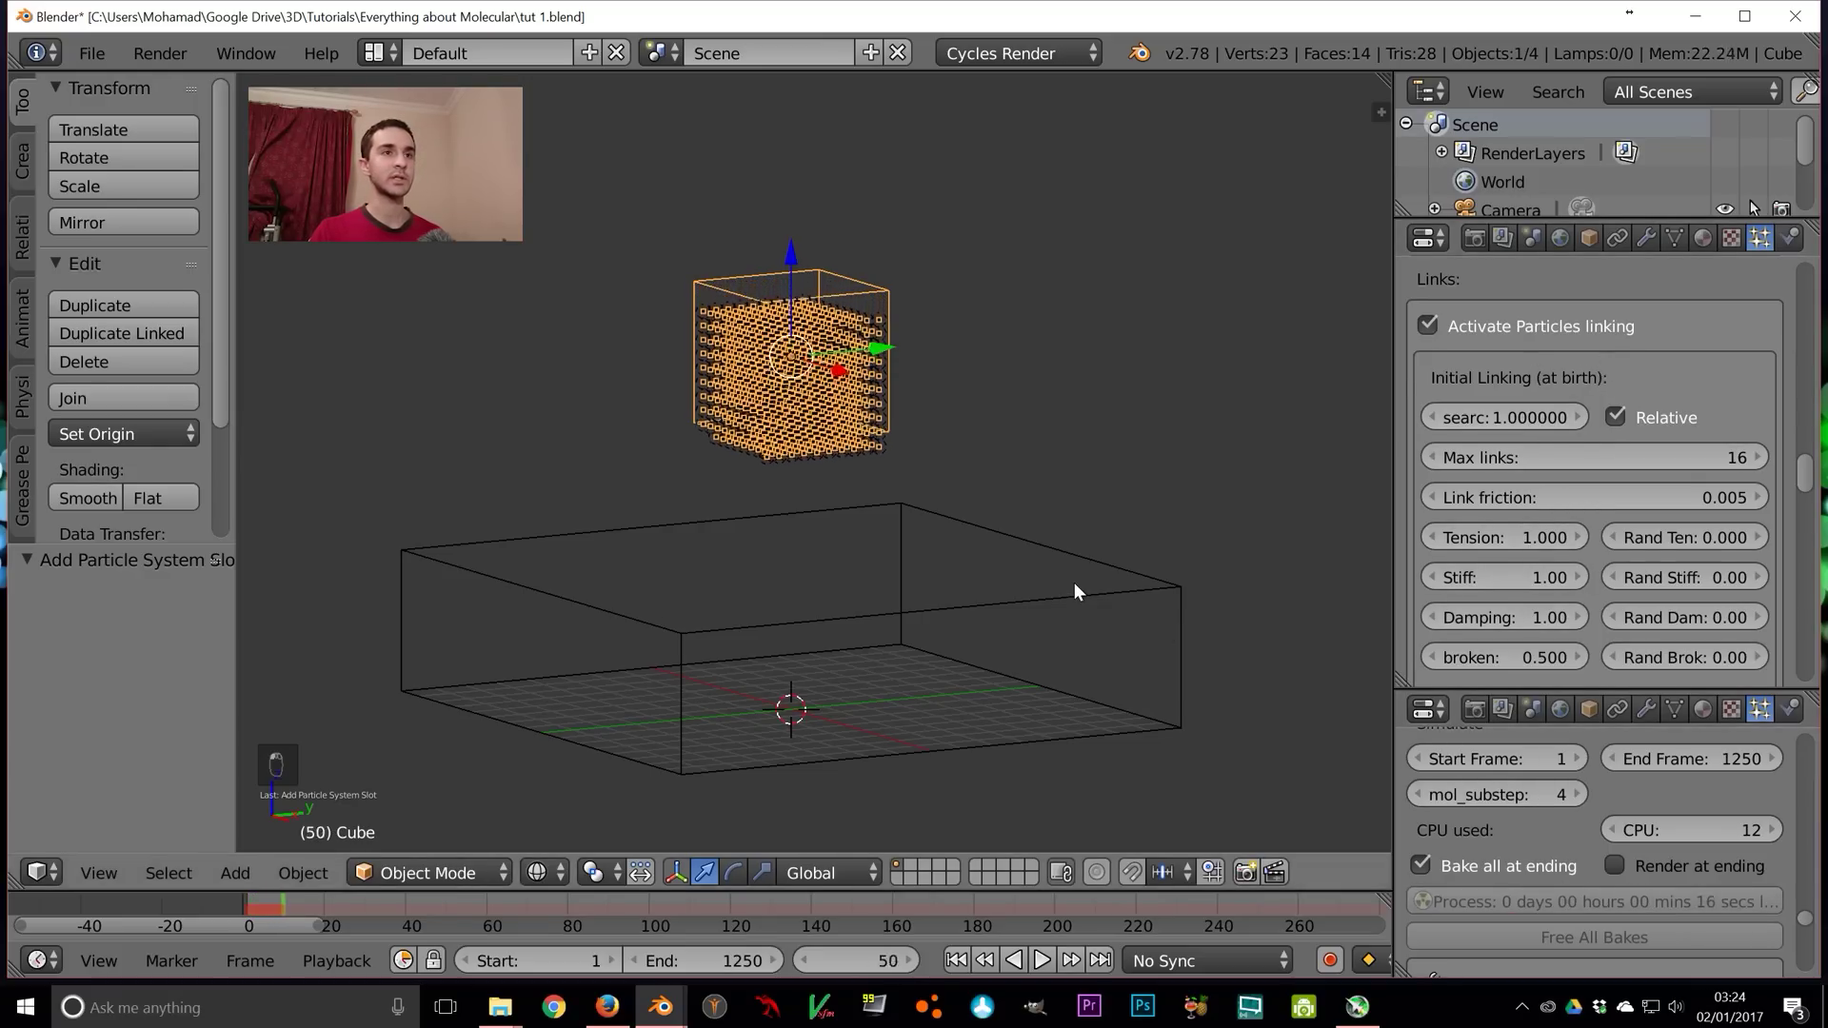
scroll(1066, 621, "up", 3)
scroll(1077, 653, "down", 3)
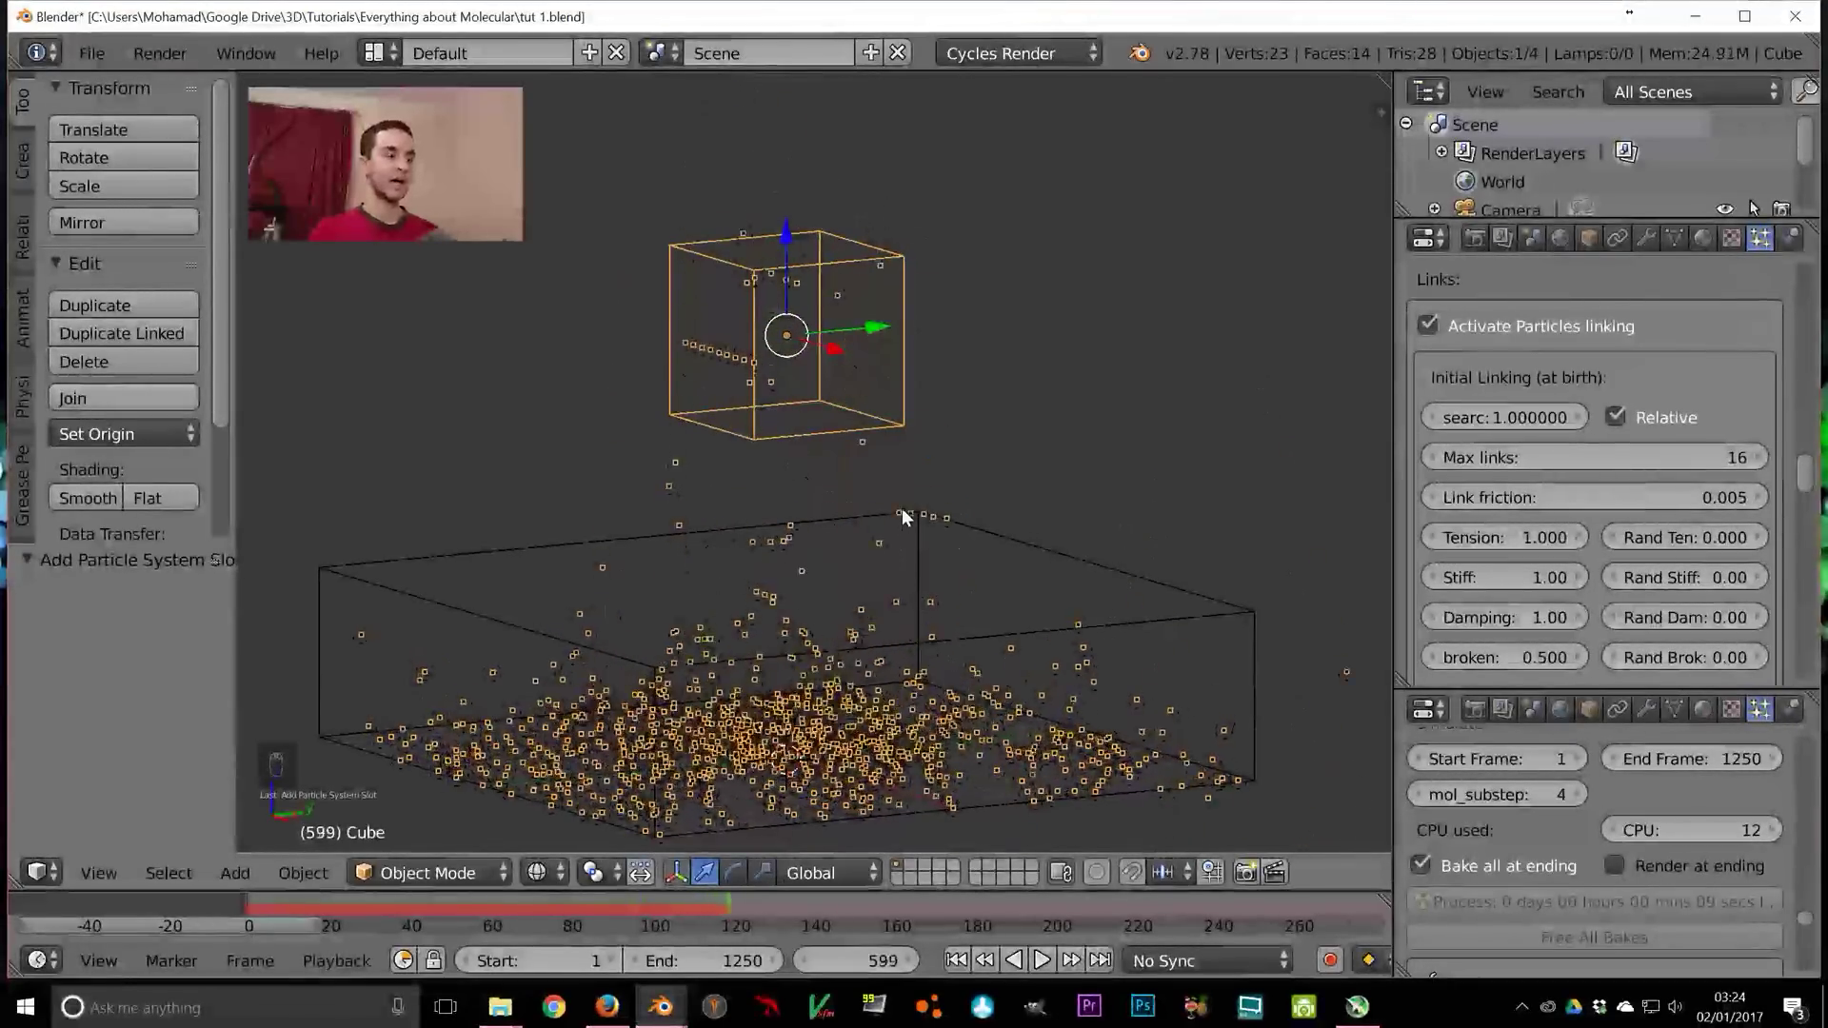
key("Escape")
key("alt+a")
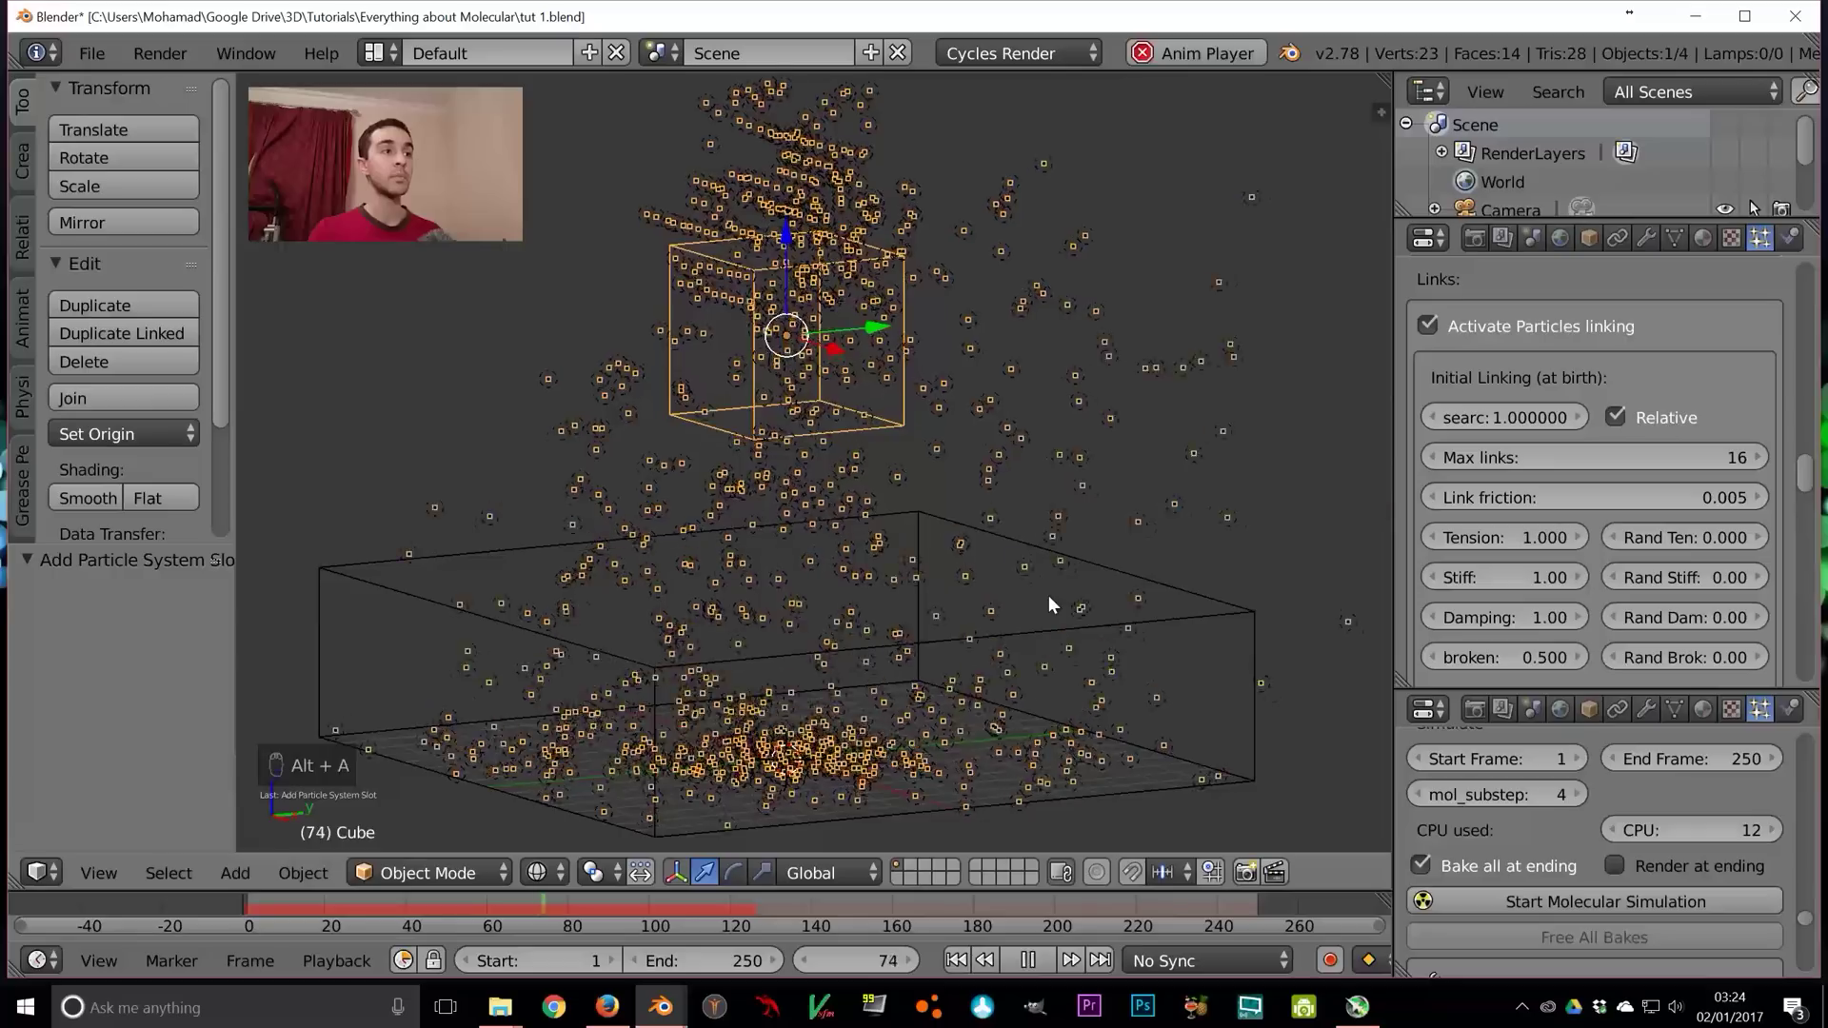
key("Escape")
middle_click_drag(1036, 610, 1010, 552)
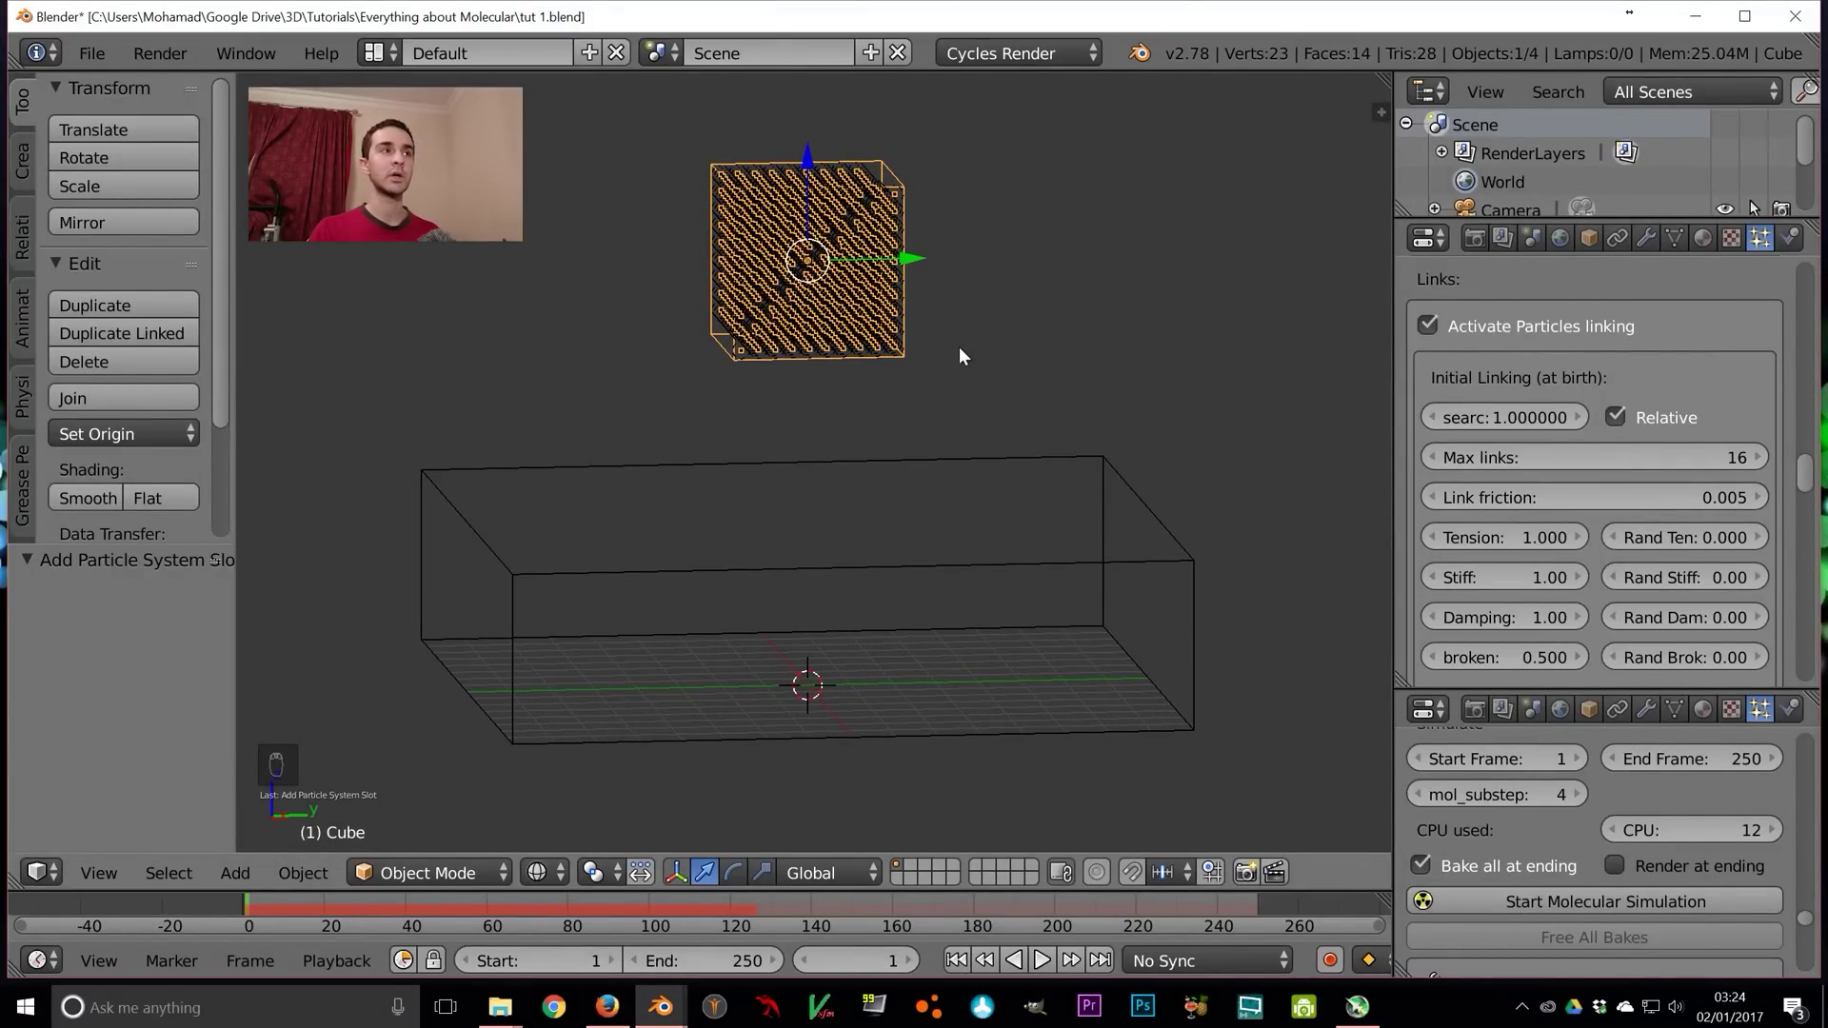
Play the bake to frame 25, then step through to frame 47 in the side view to examine the particles' impact
key("alt+a")
key("alt+a")
key("KP_3")
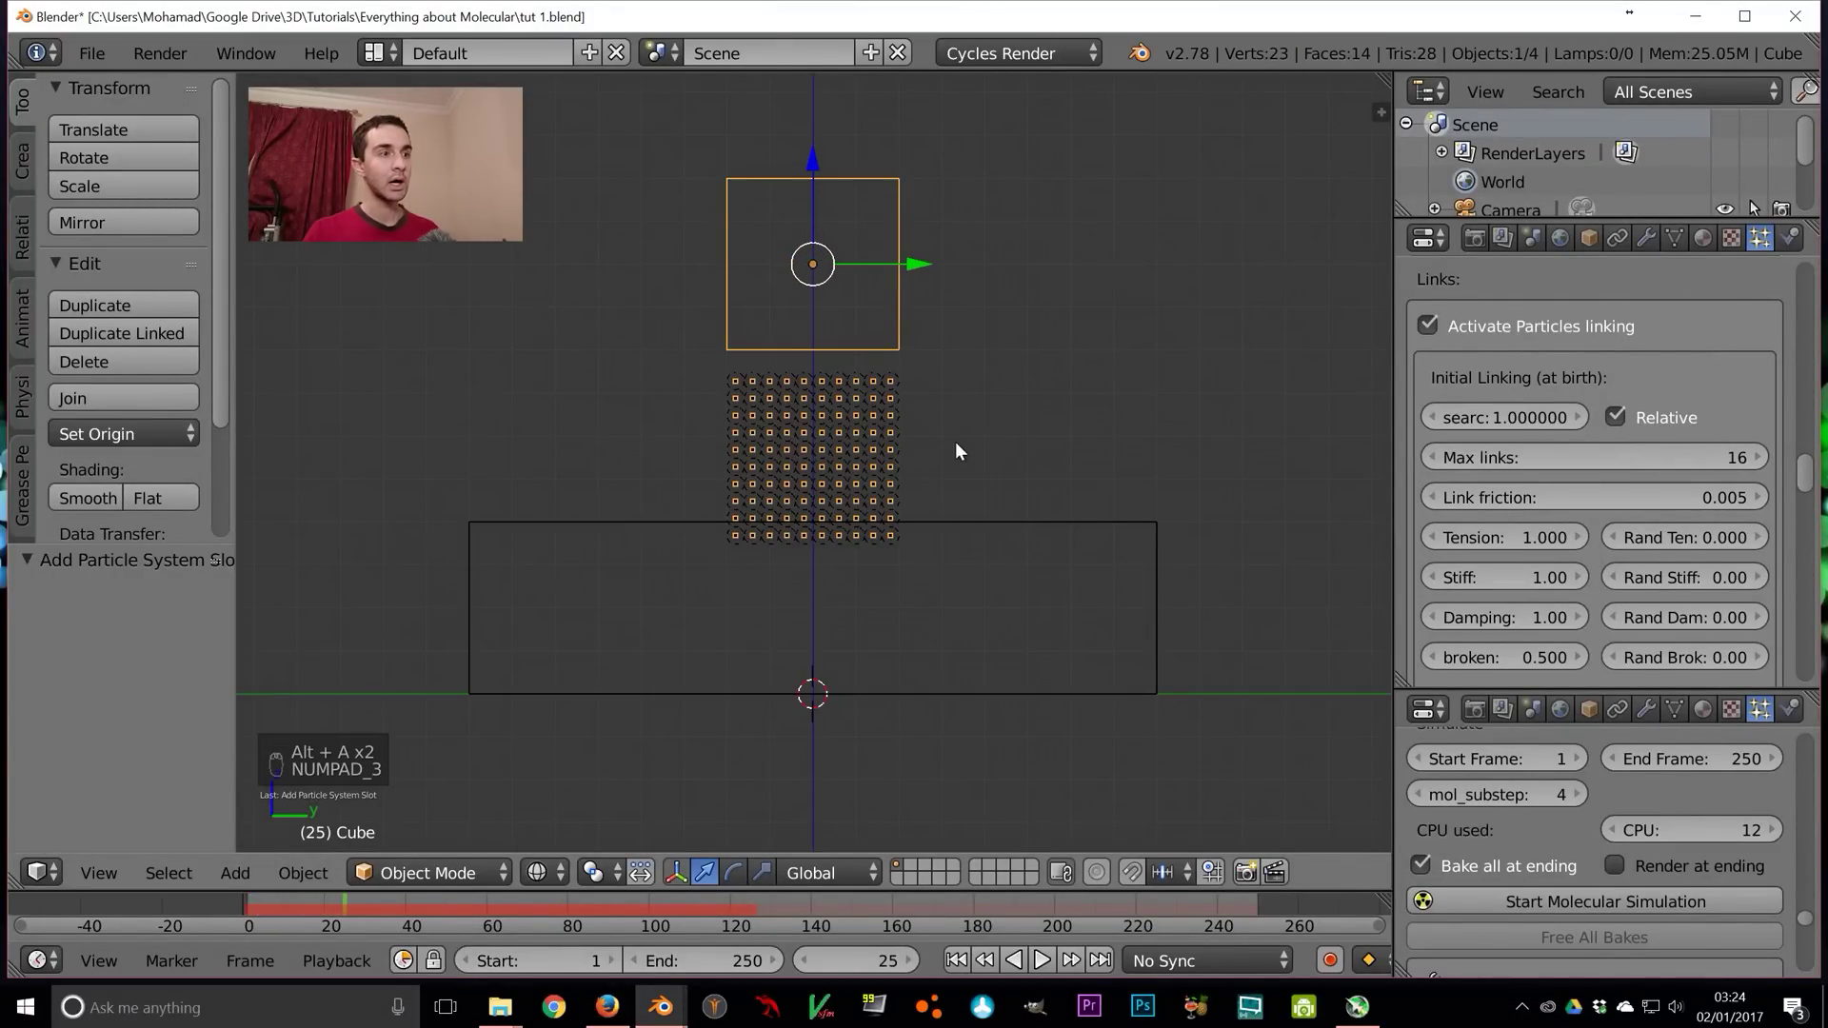
key("Right")
key("Right")
key("Right")
key("Right")
key("Right")
key("Right")
key("Right")
key("Right")
key("Right")
key("Right")
key("Right")
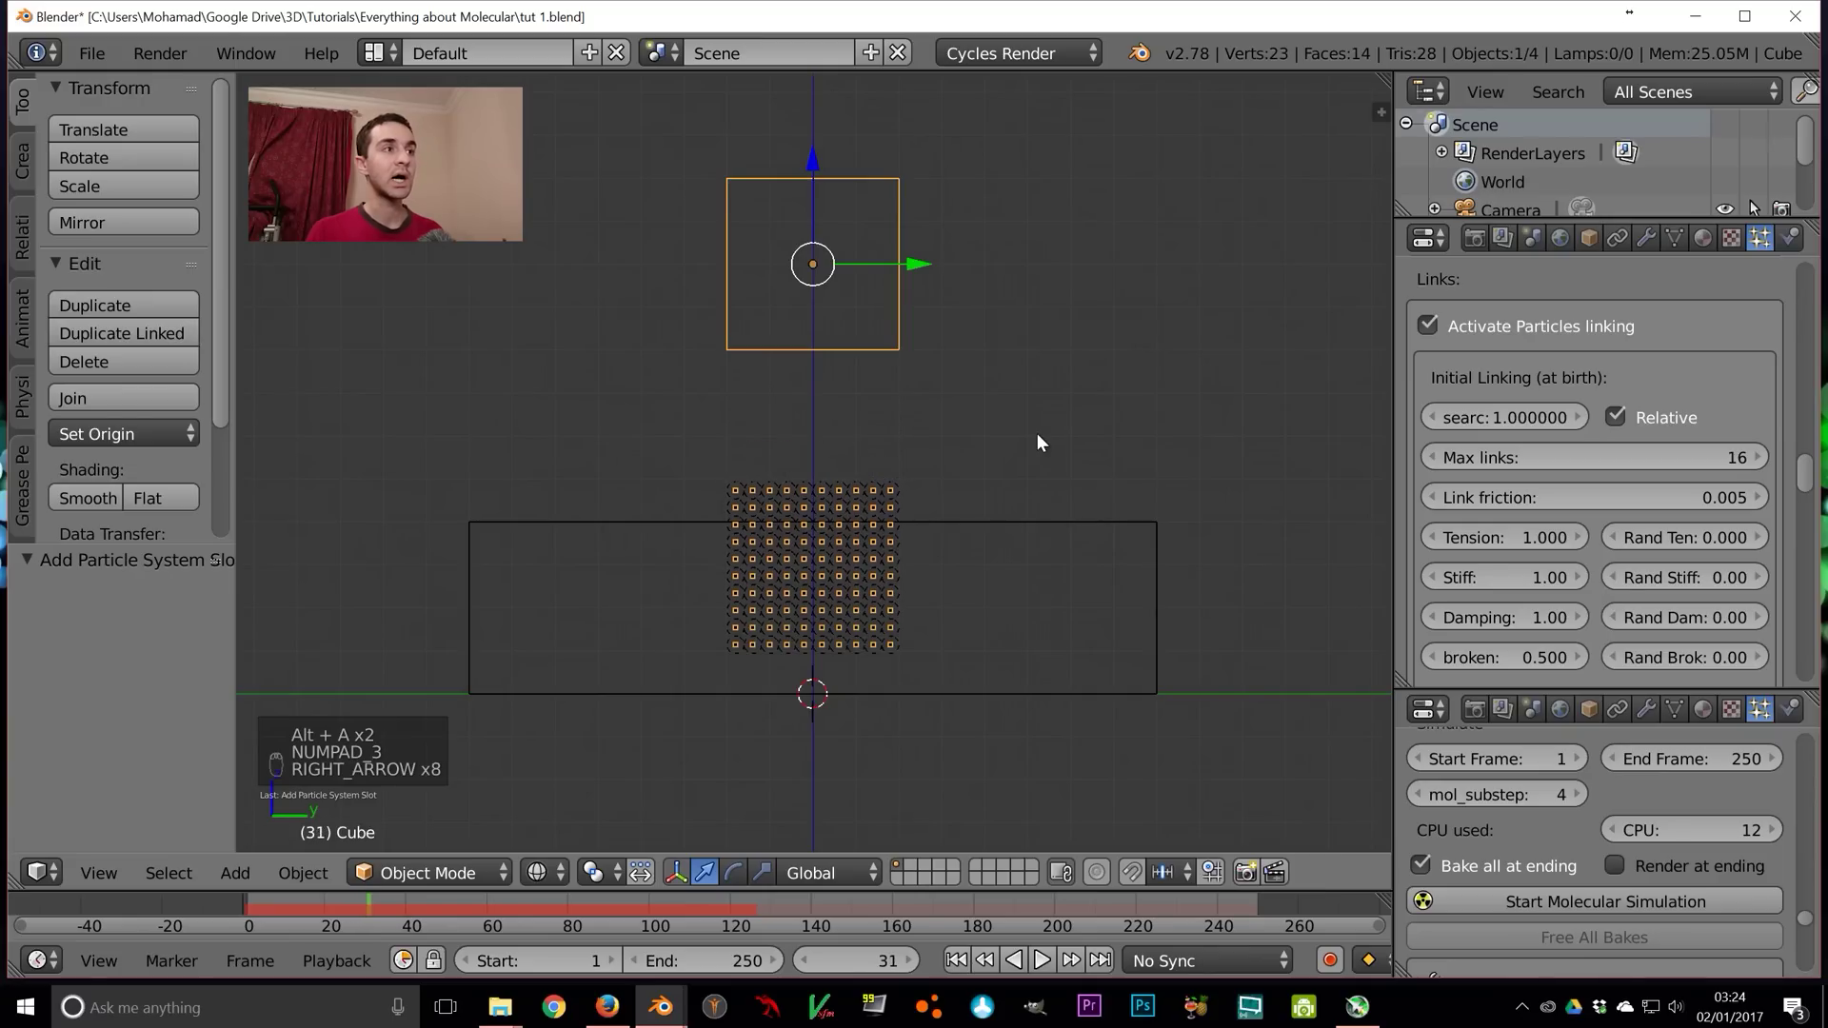
key("Right")
key("Right")
key("Right")
key("Right")
key("Right")
key("Right")
key("Right")
key("Right")
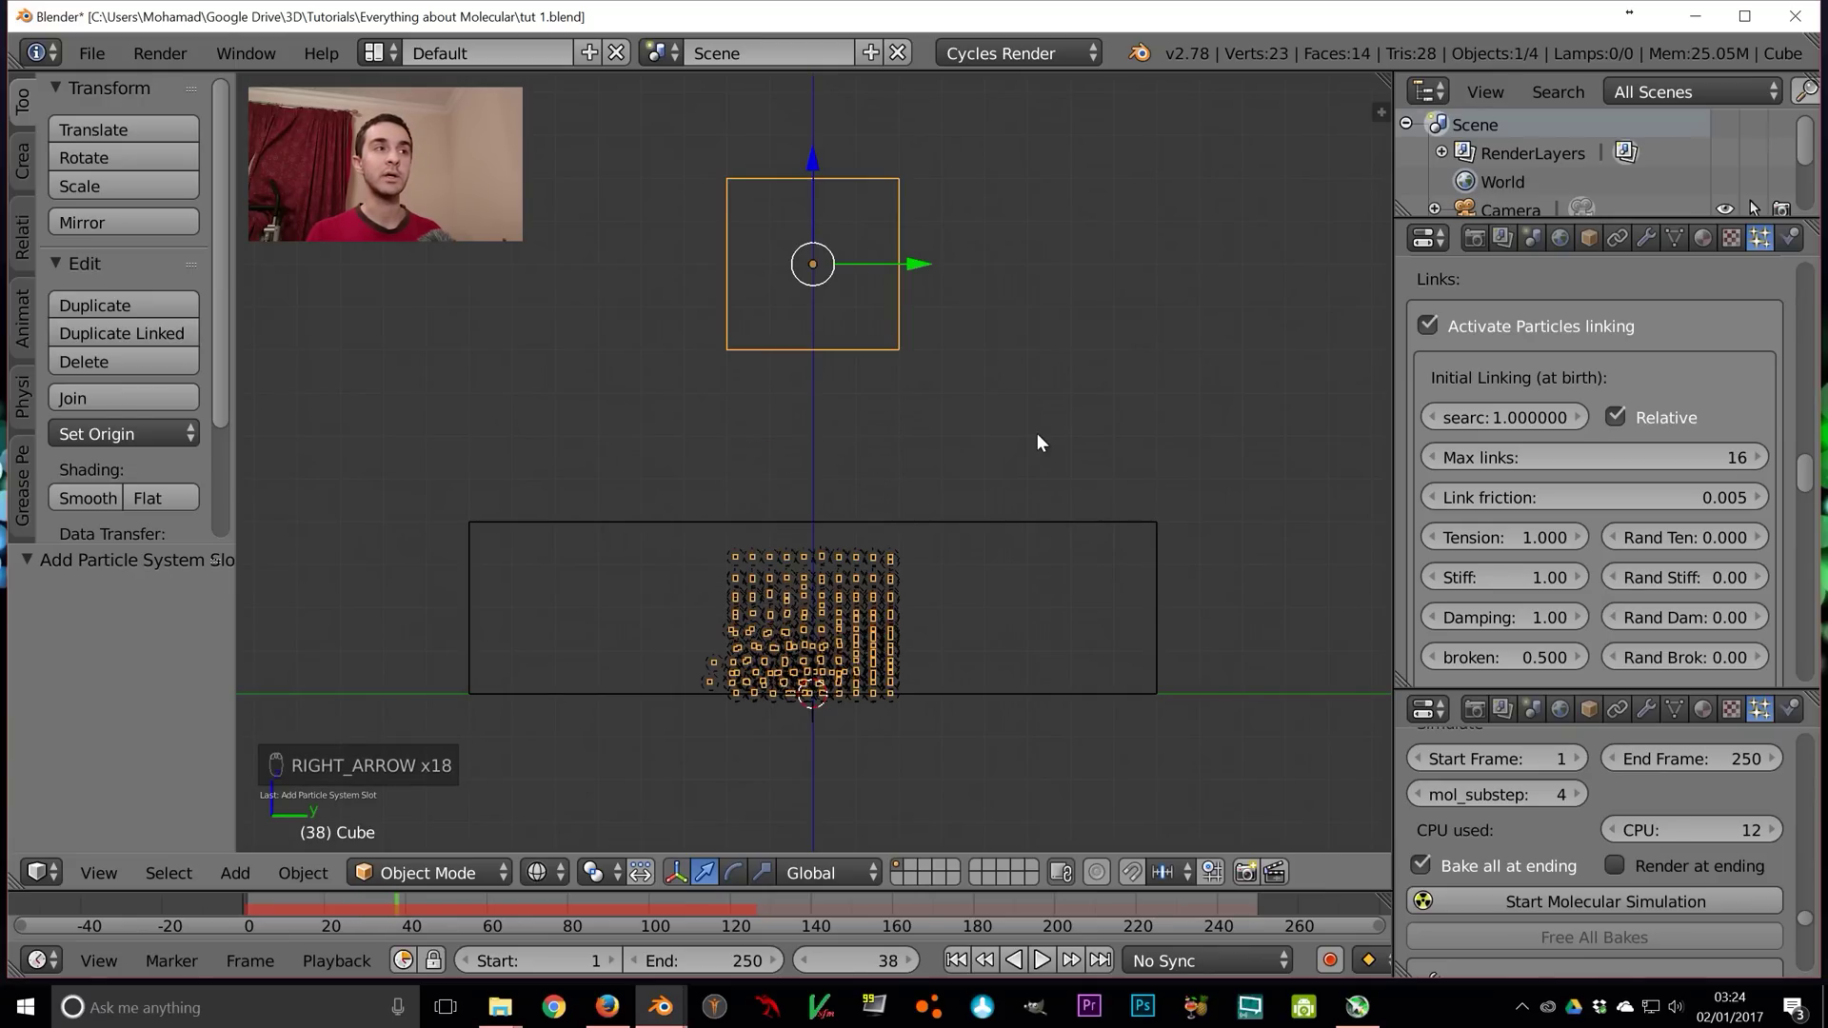
key("Right")
key("Right")
key("Right")
key("Right")
key("Right")
key("Right")
key("Right")
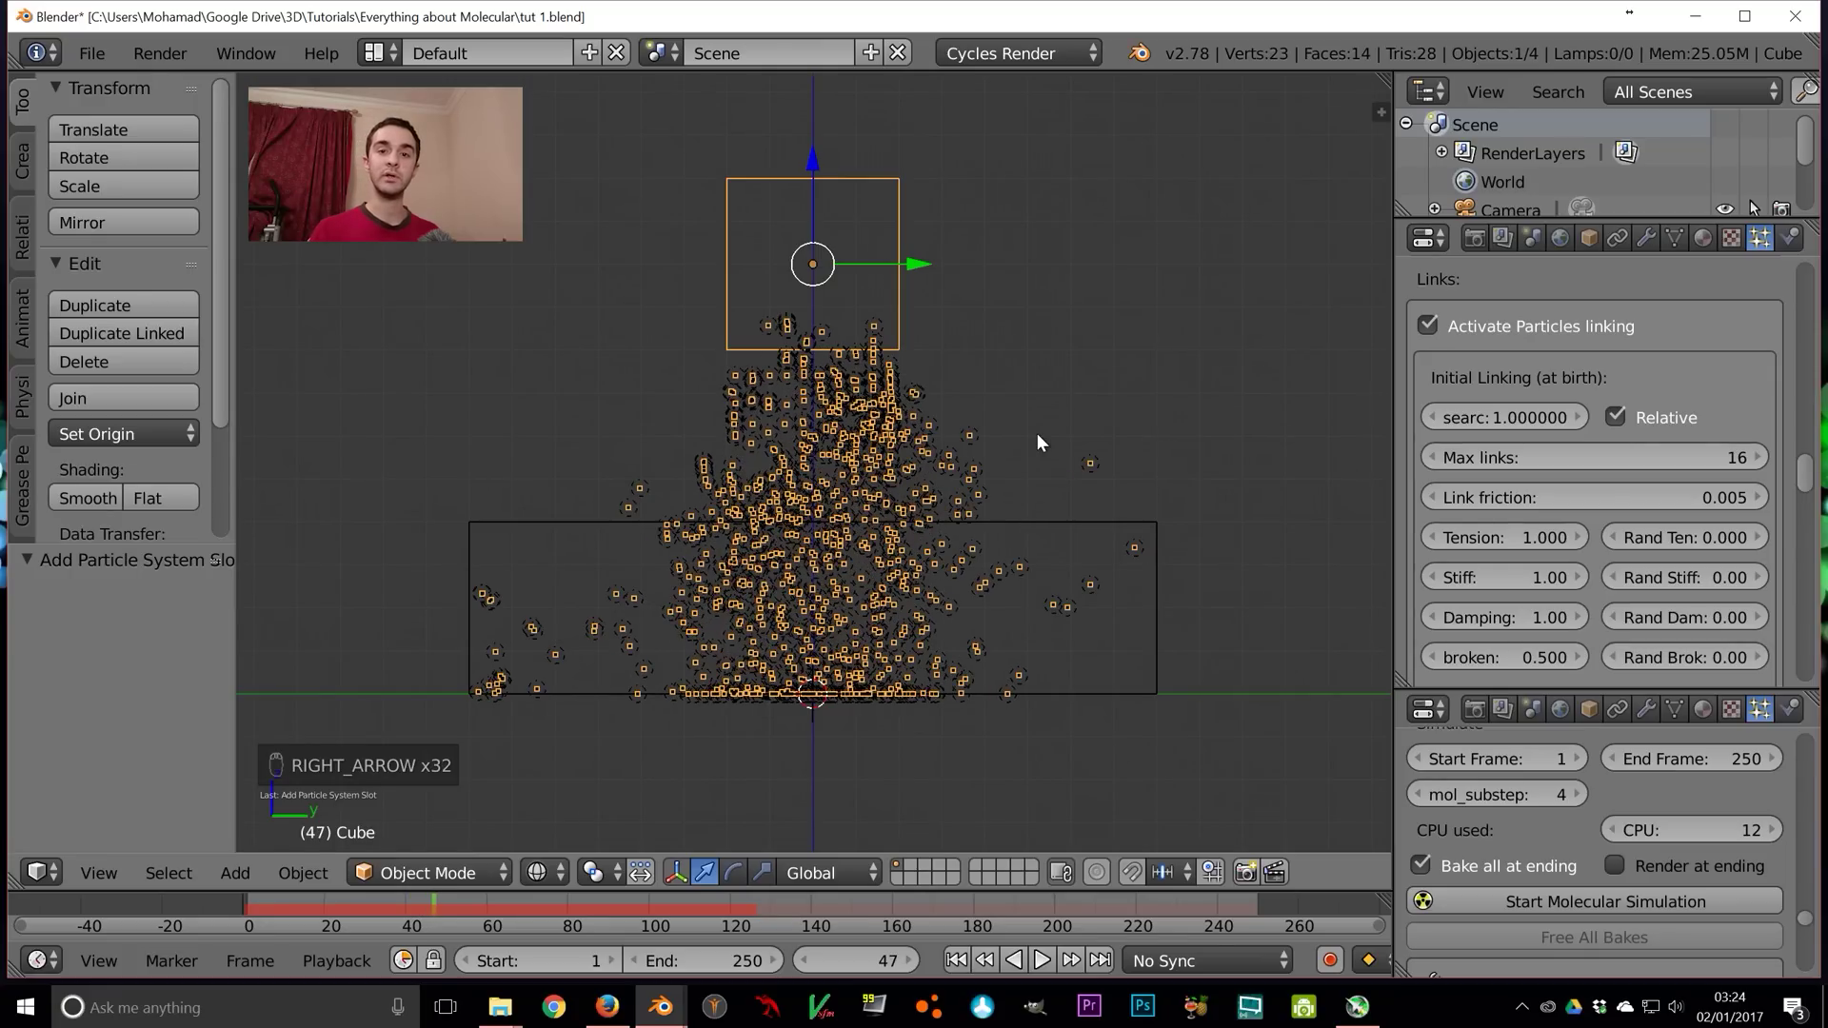
Examine in the side view at frame 42 how the lowest particles meet the container floor
key("shift+Left")
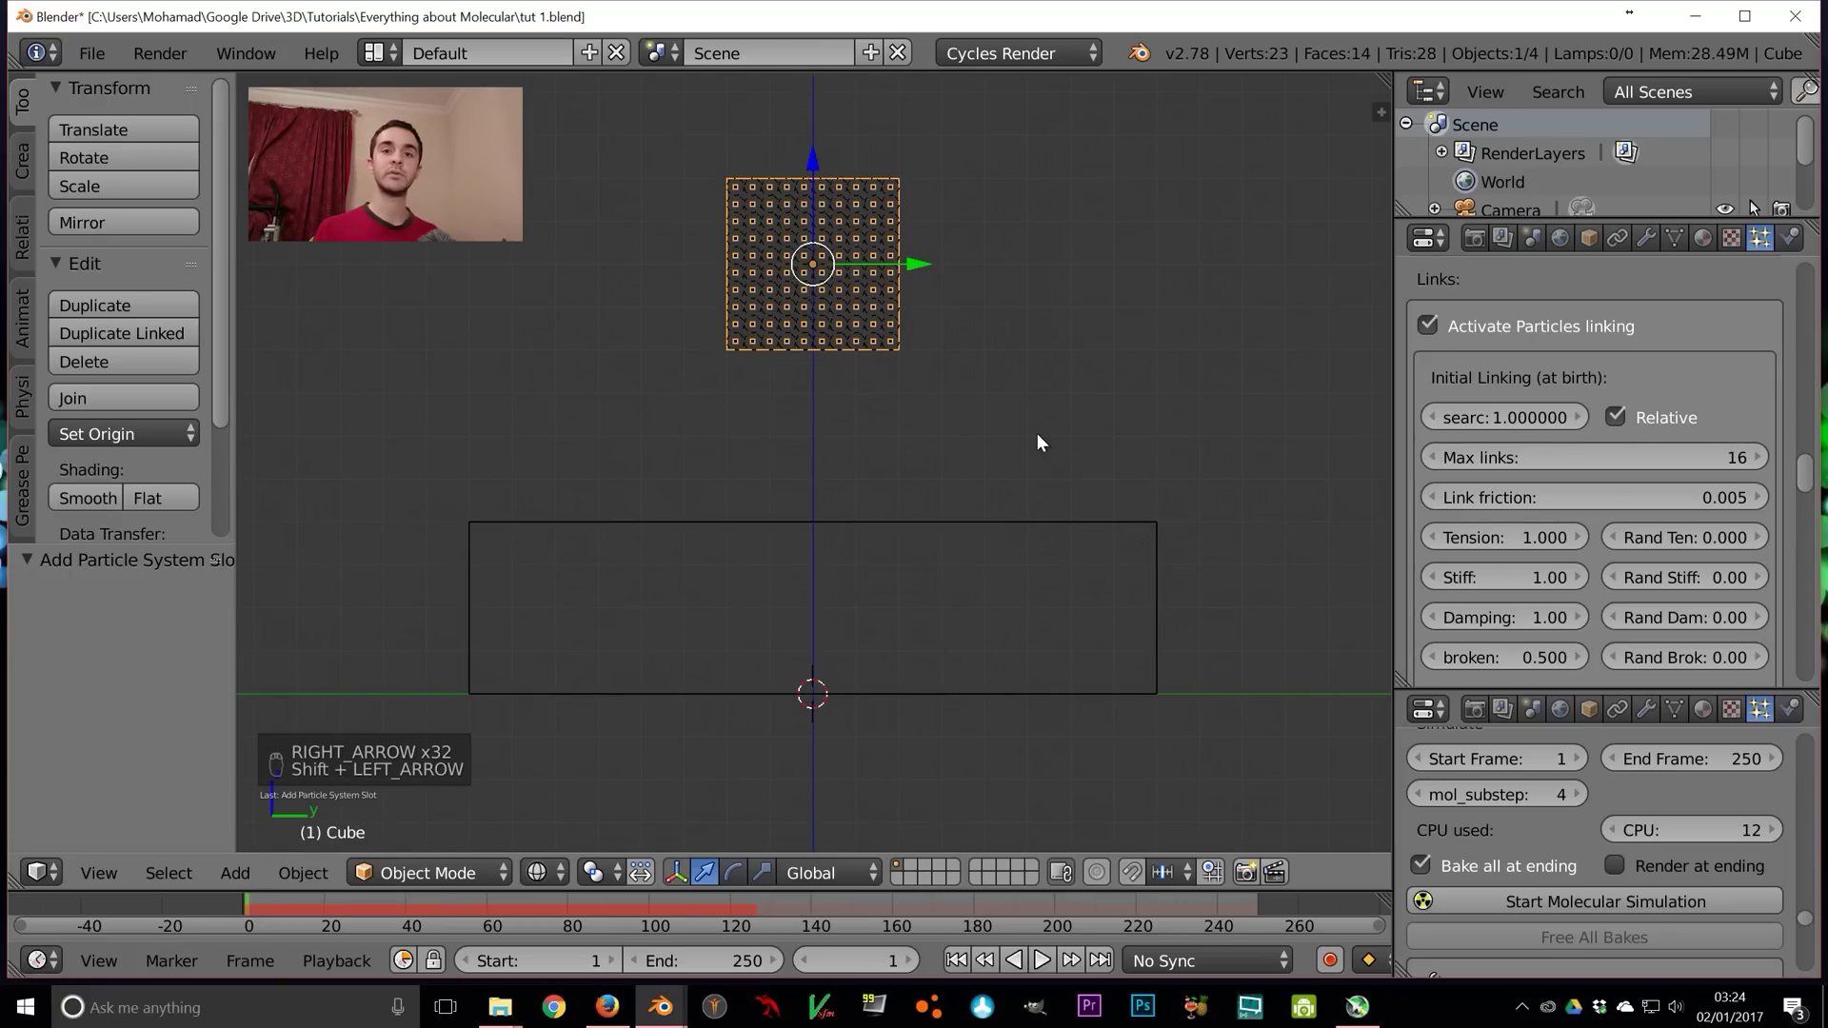
middle_click_drag(1000, 489, 946, 423)
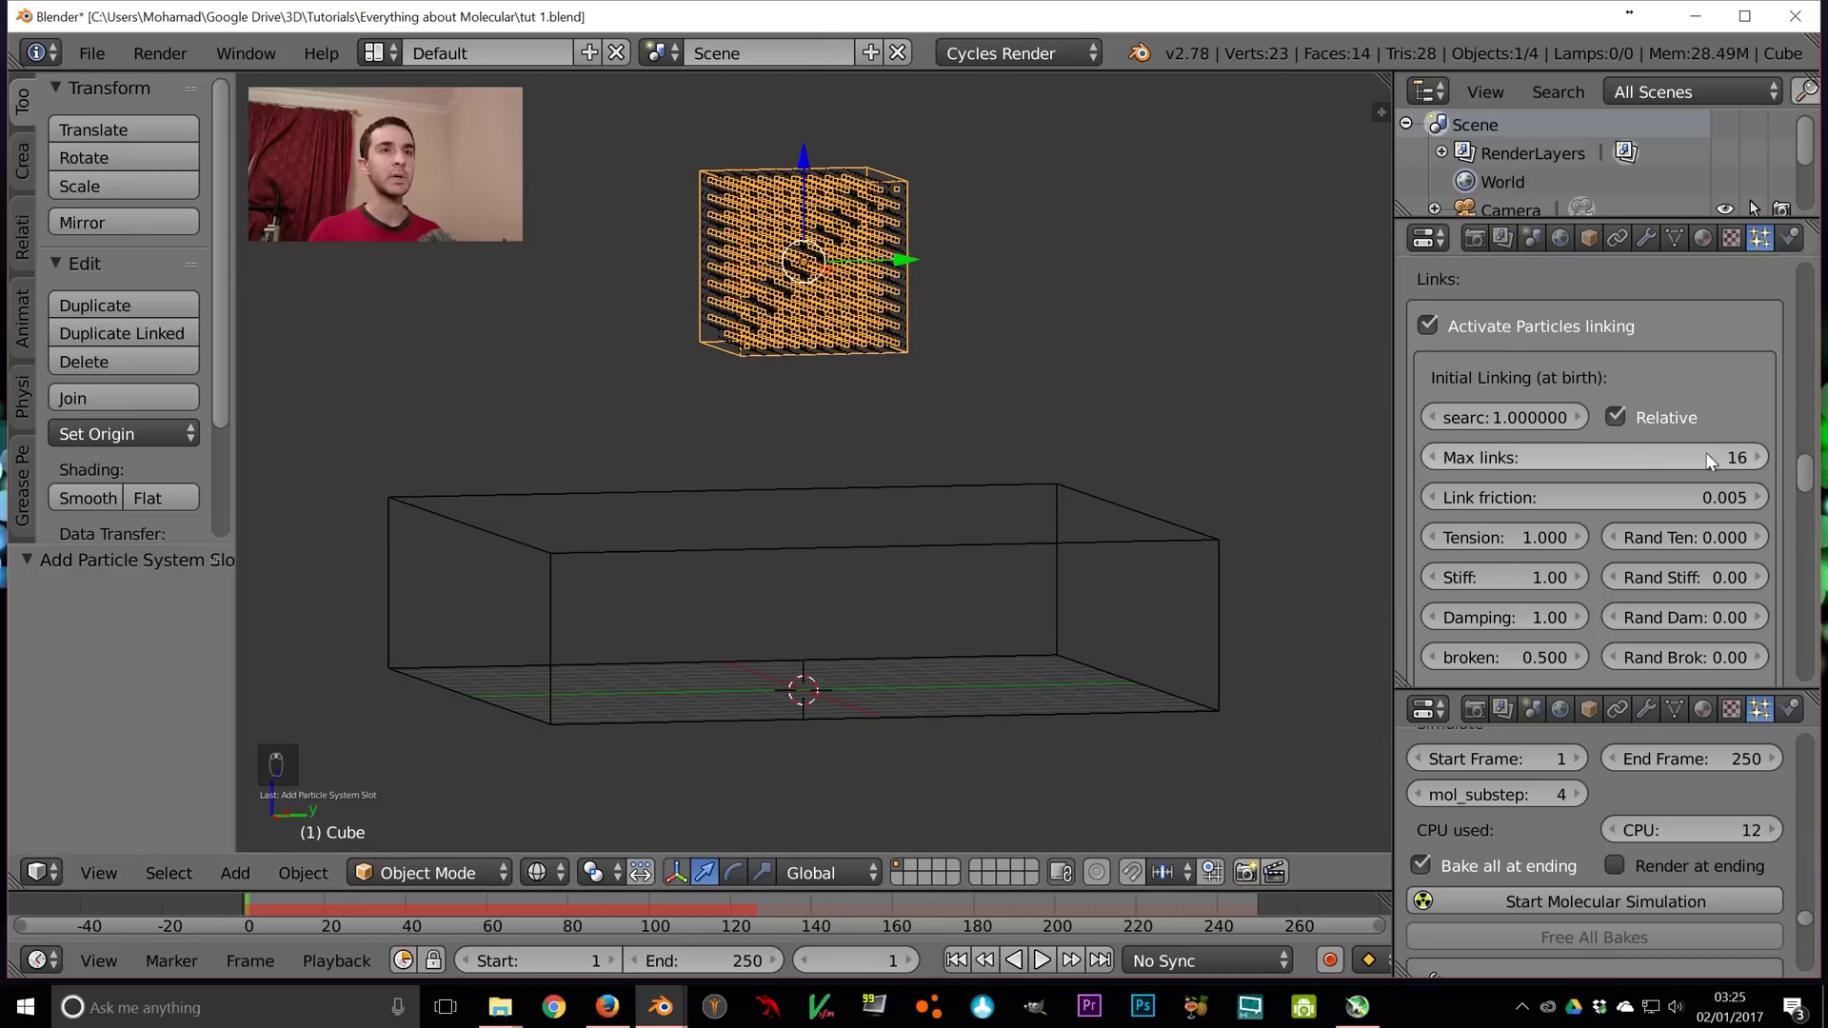
key("KP_3")
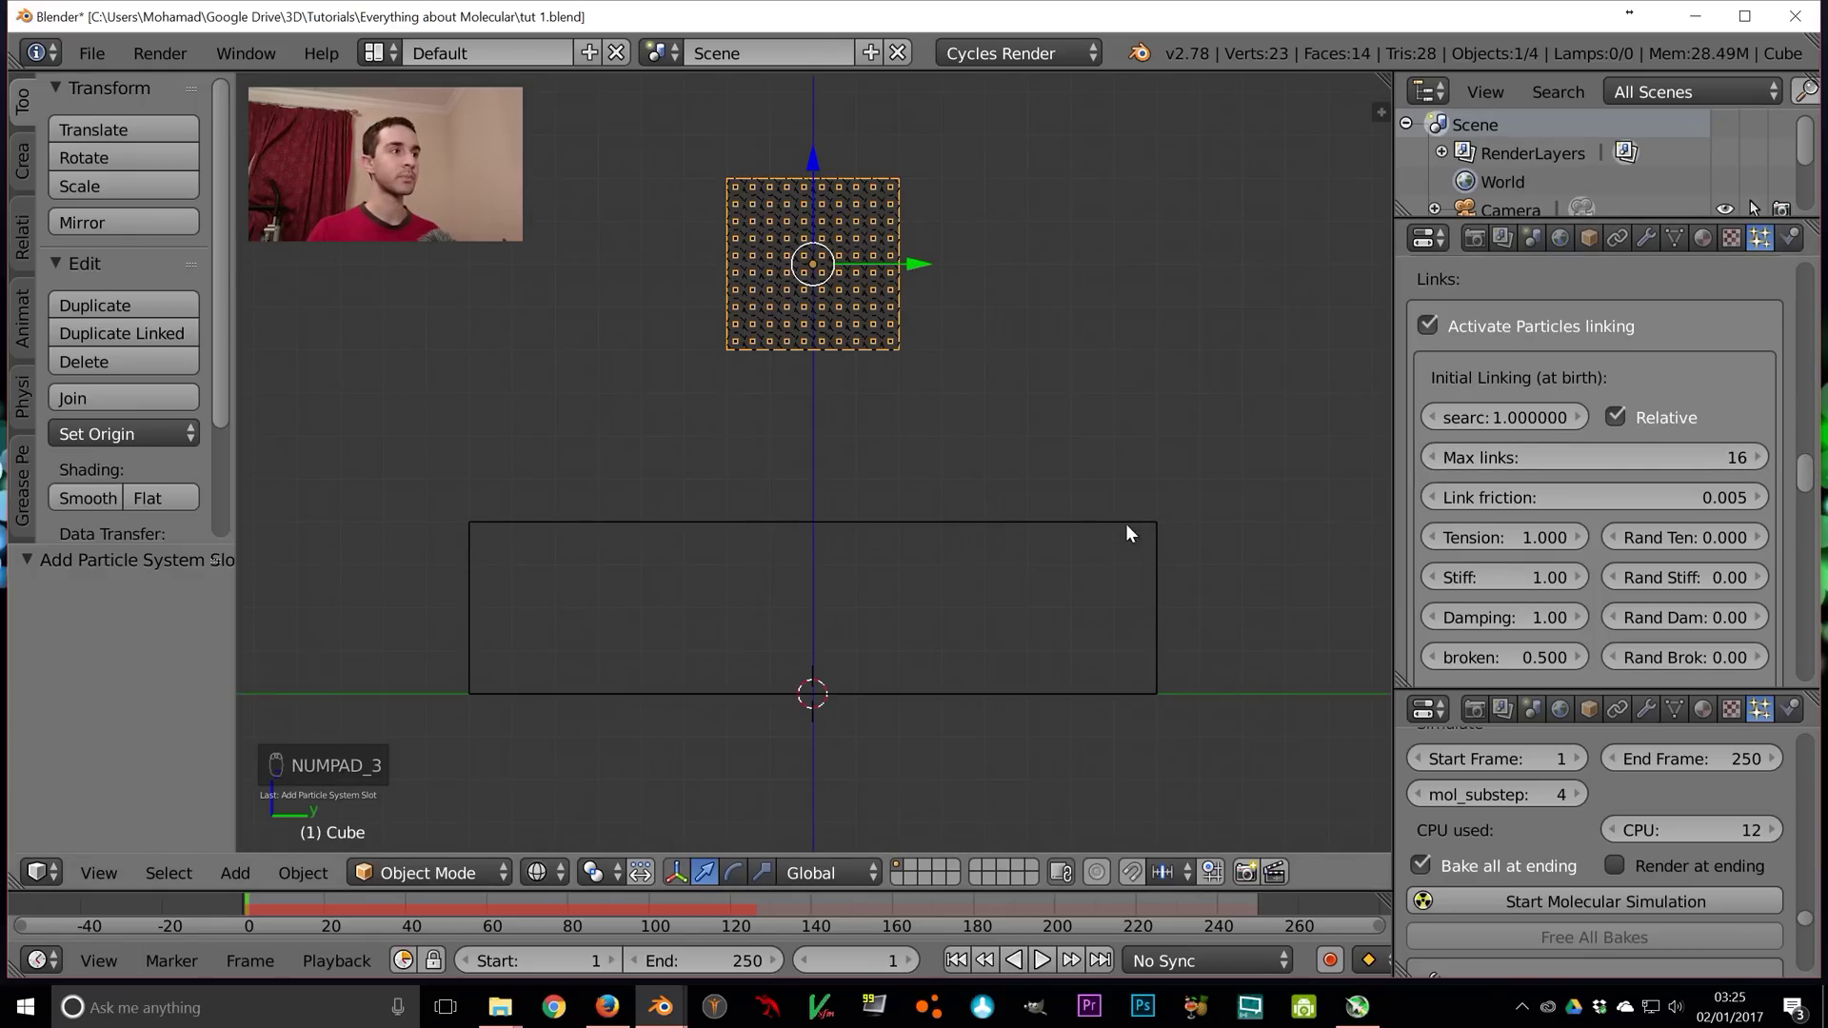
left_click_drag(402, 906, 408, 905)
middle_click_drag(722, 751, 729, 542, "shift")
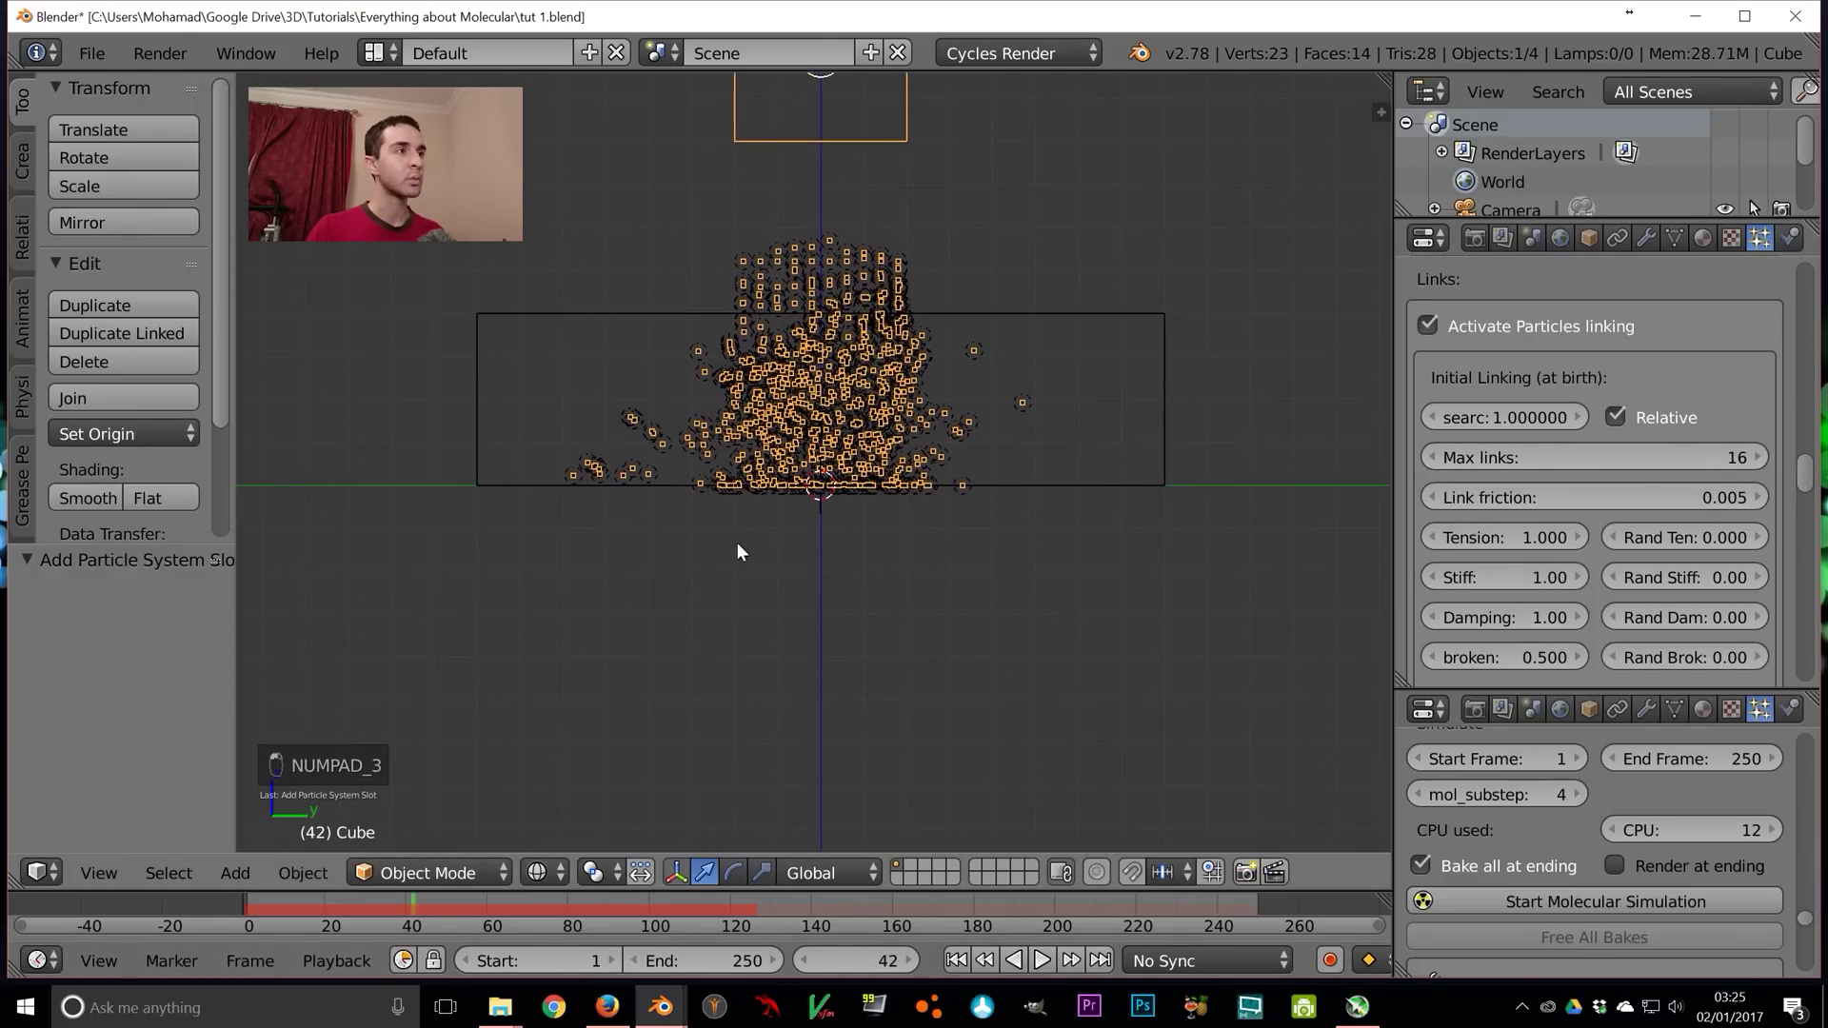
scroll(729, 543, "up", 5)
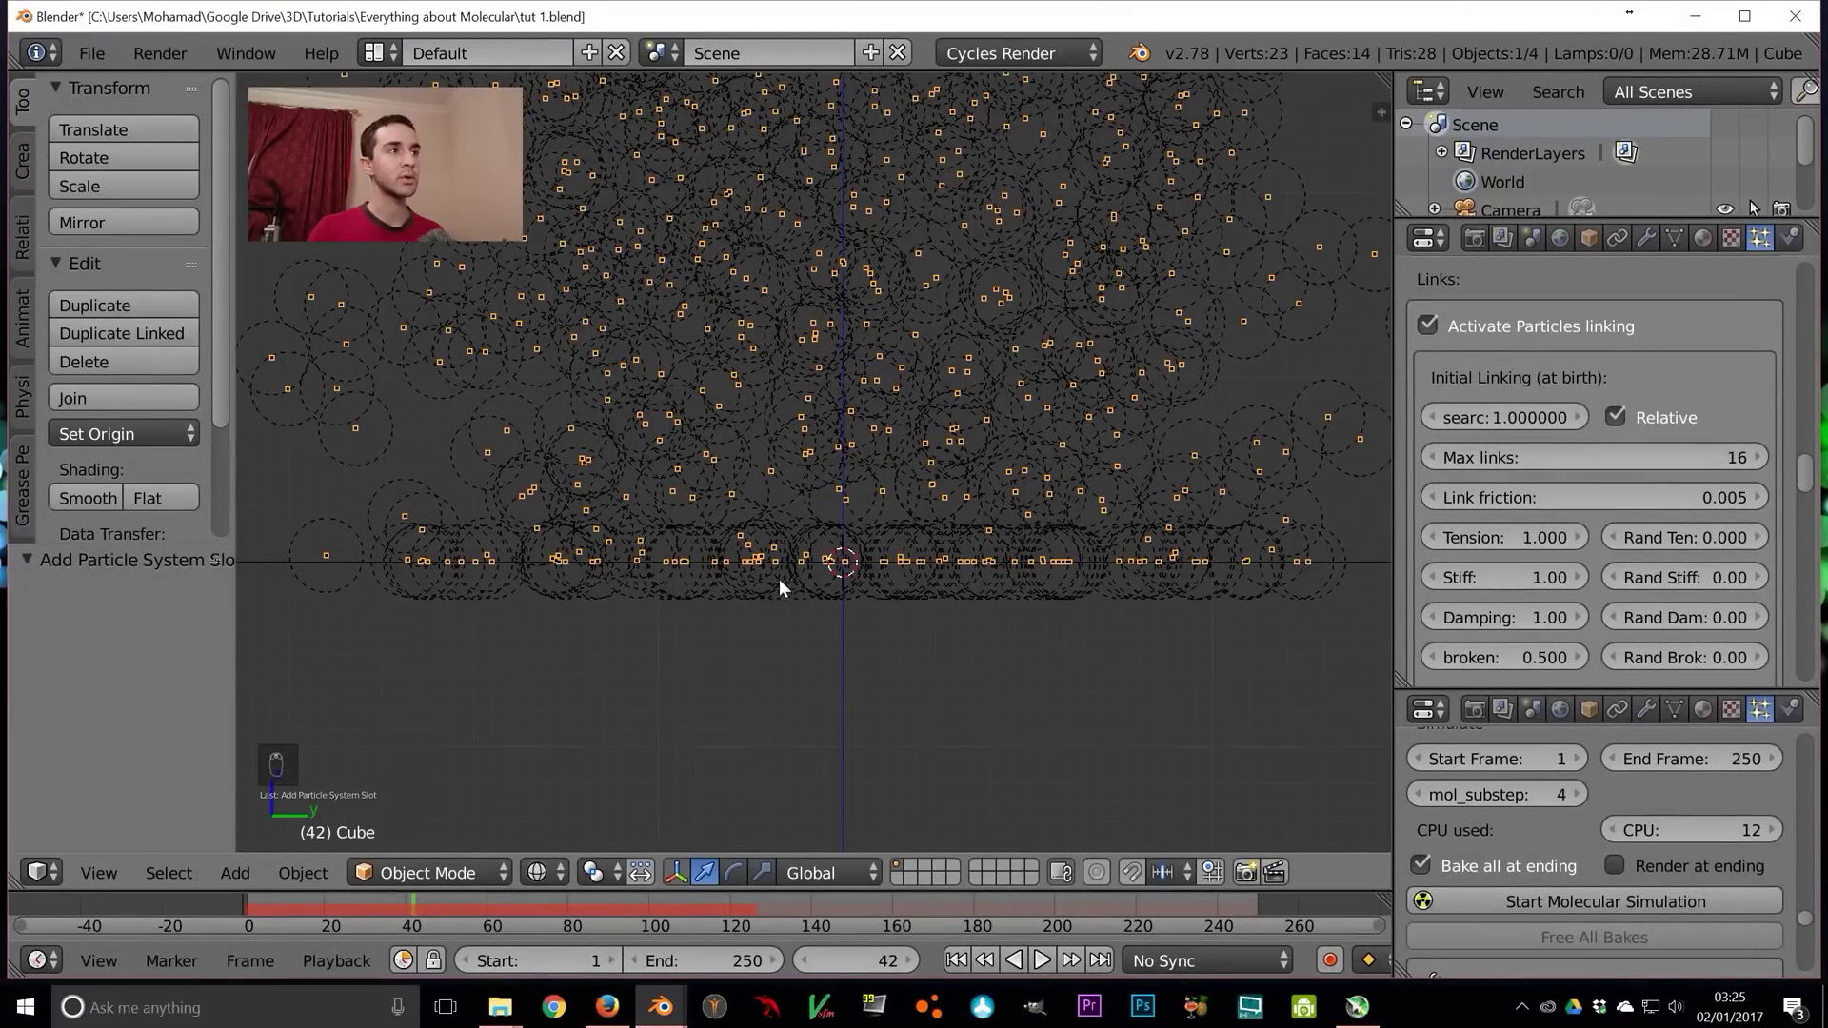
Enable Size Deflect in the particle physics, return to the first frame and save the file
left_click_drag(1804, 479, 1802, 358)
left_click(1424, 664)
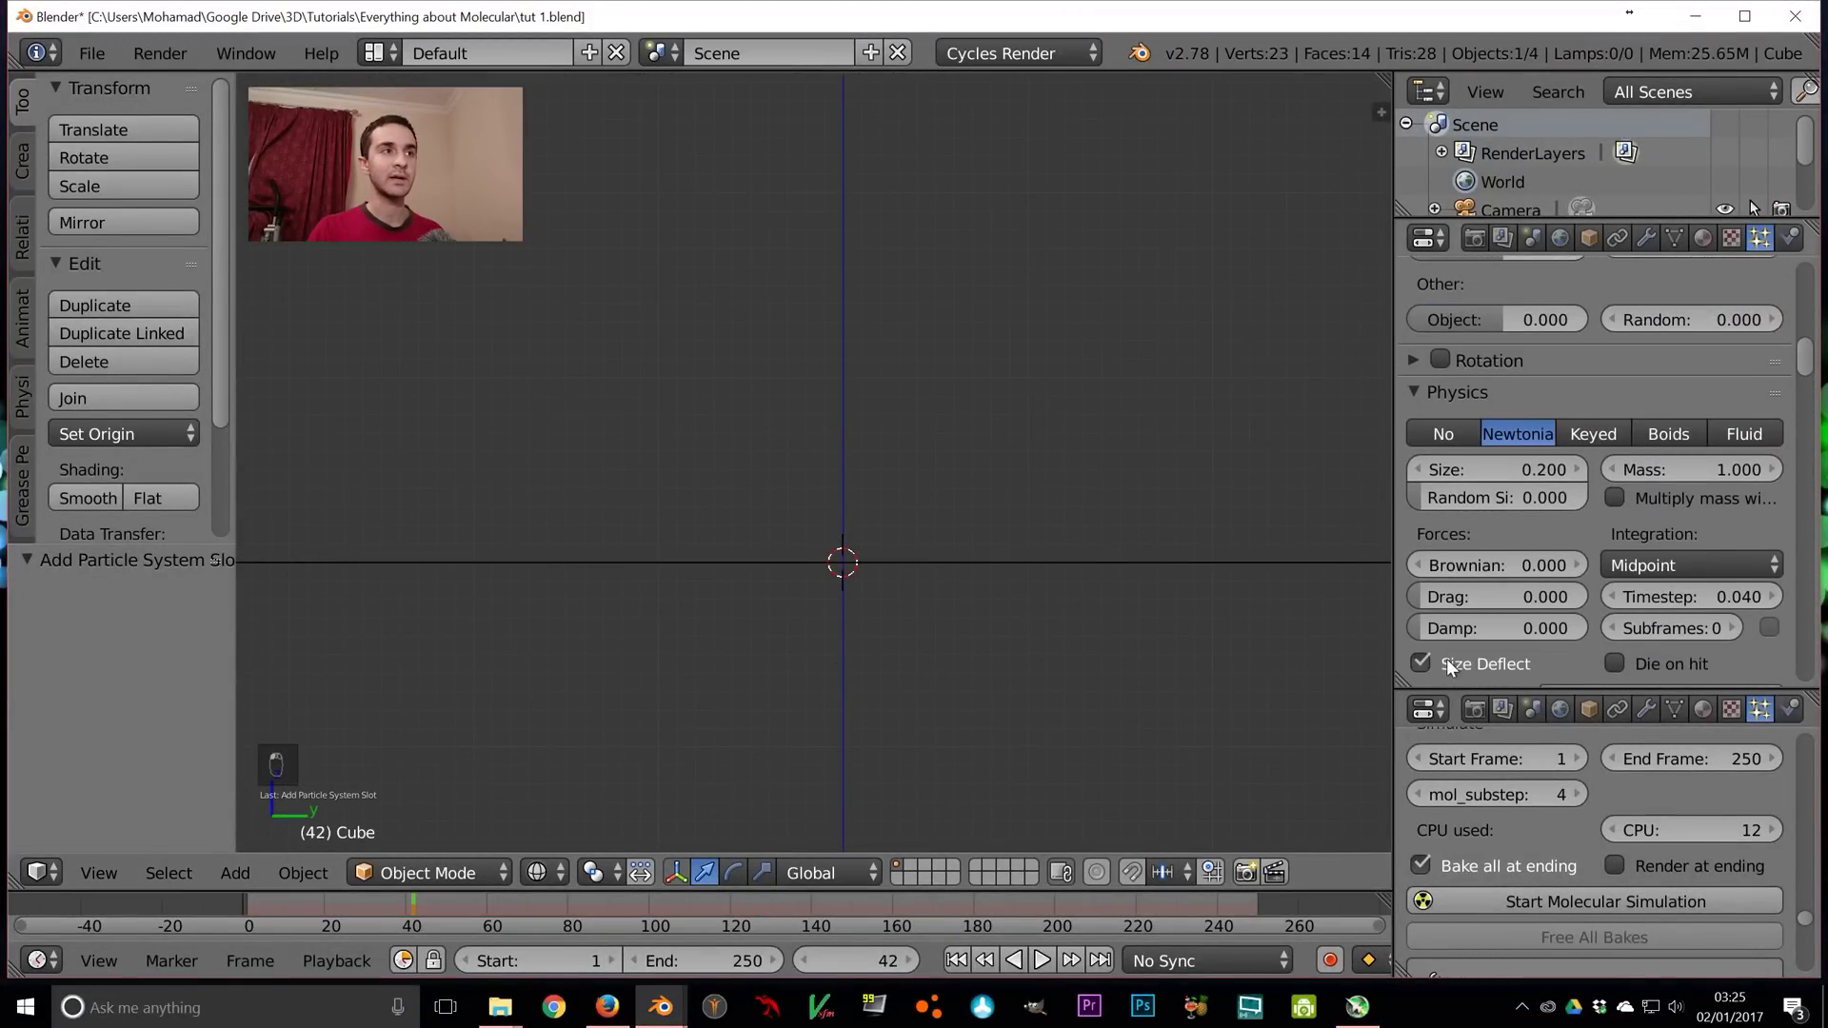
key("shift+Left")
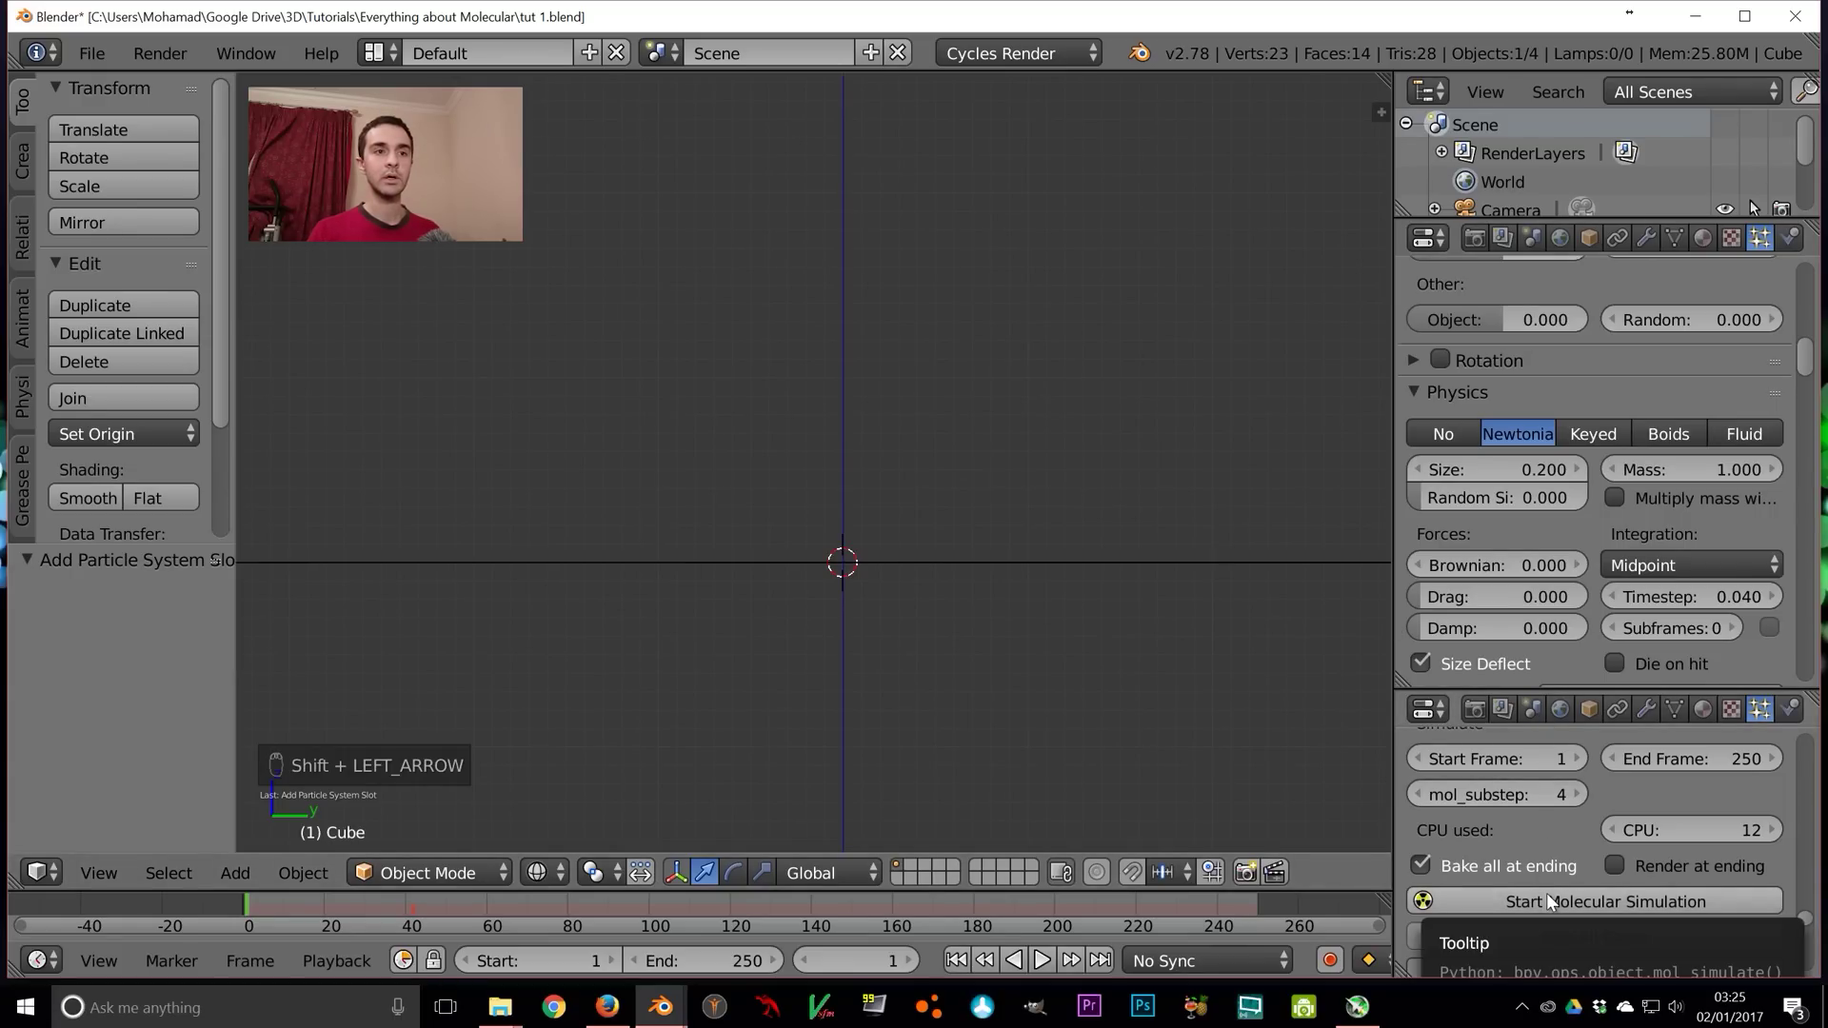
key("ctrl+s")
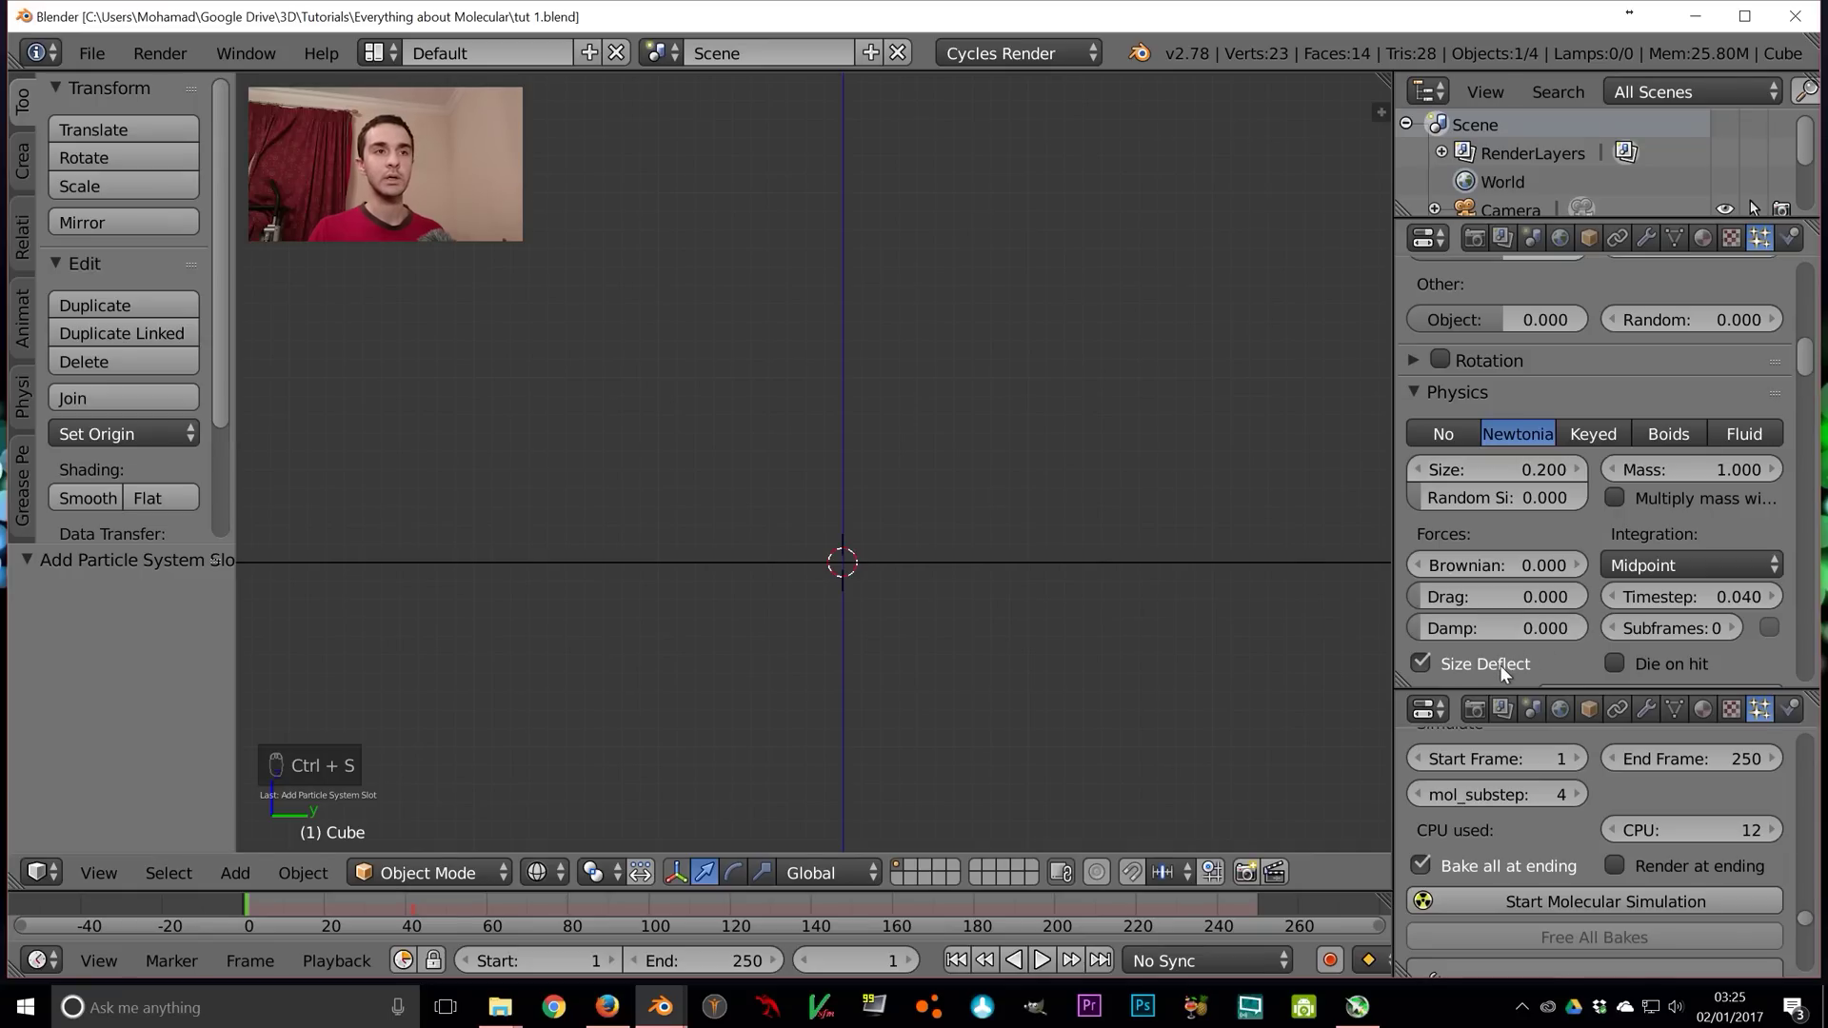
Rerun the Molecular simulation with Size Deflect, watch the floor contact in the side view and save the file
left_click(1539, 901)
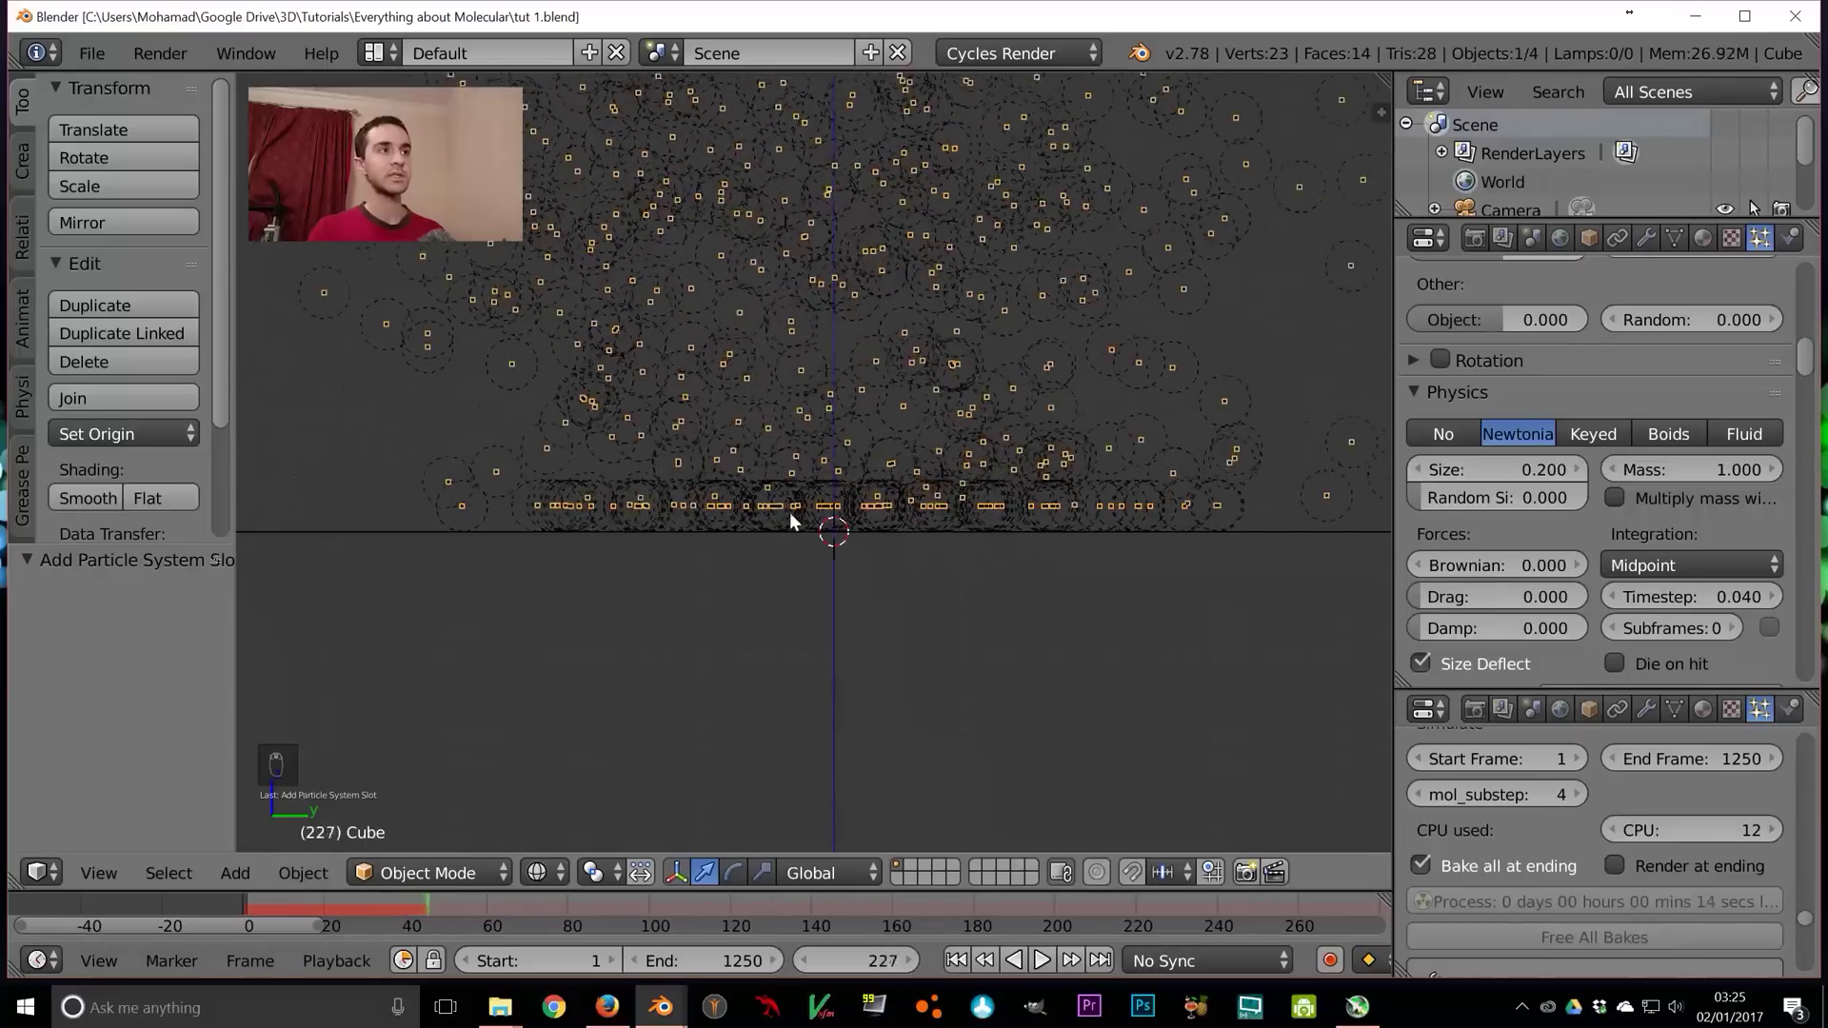
key("KP_3")
key("ctrl+s")
left_click(1117, 429)
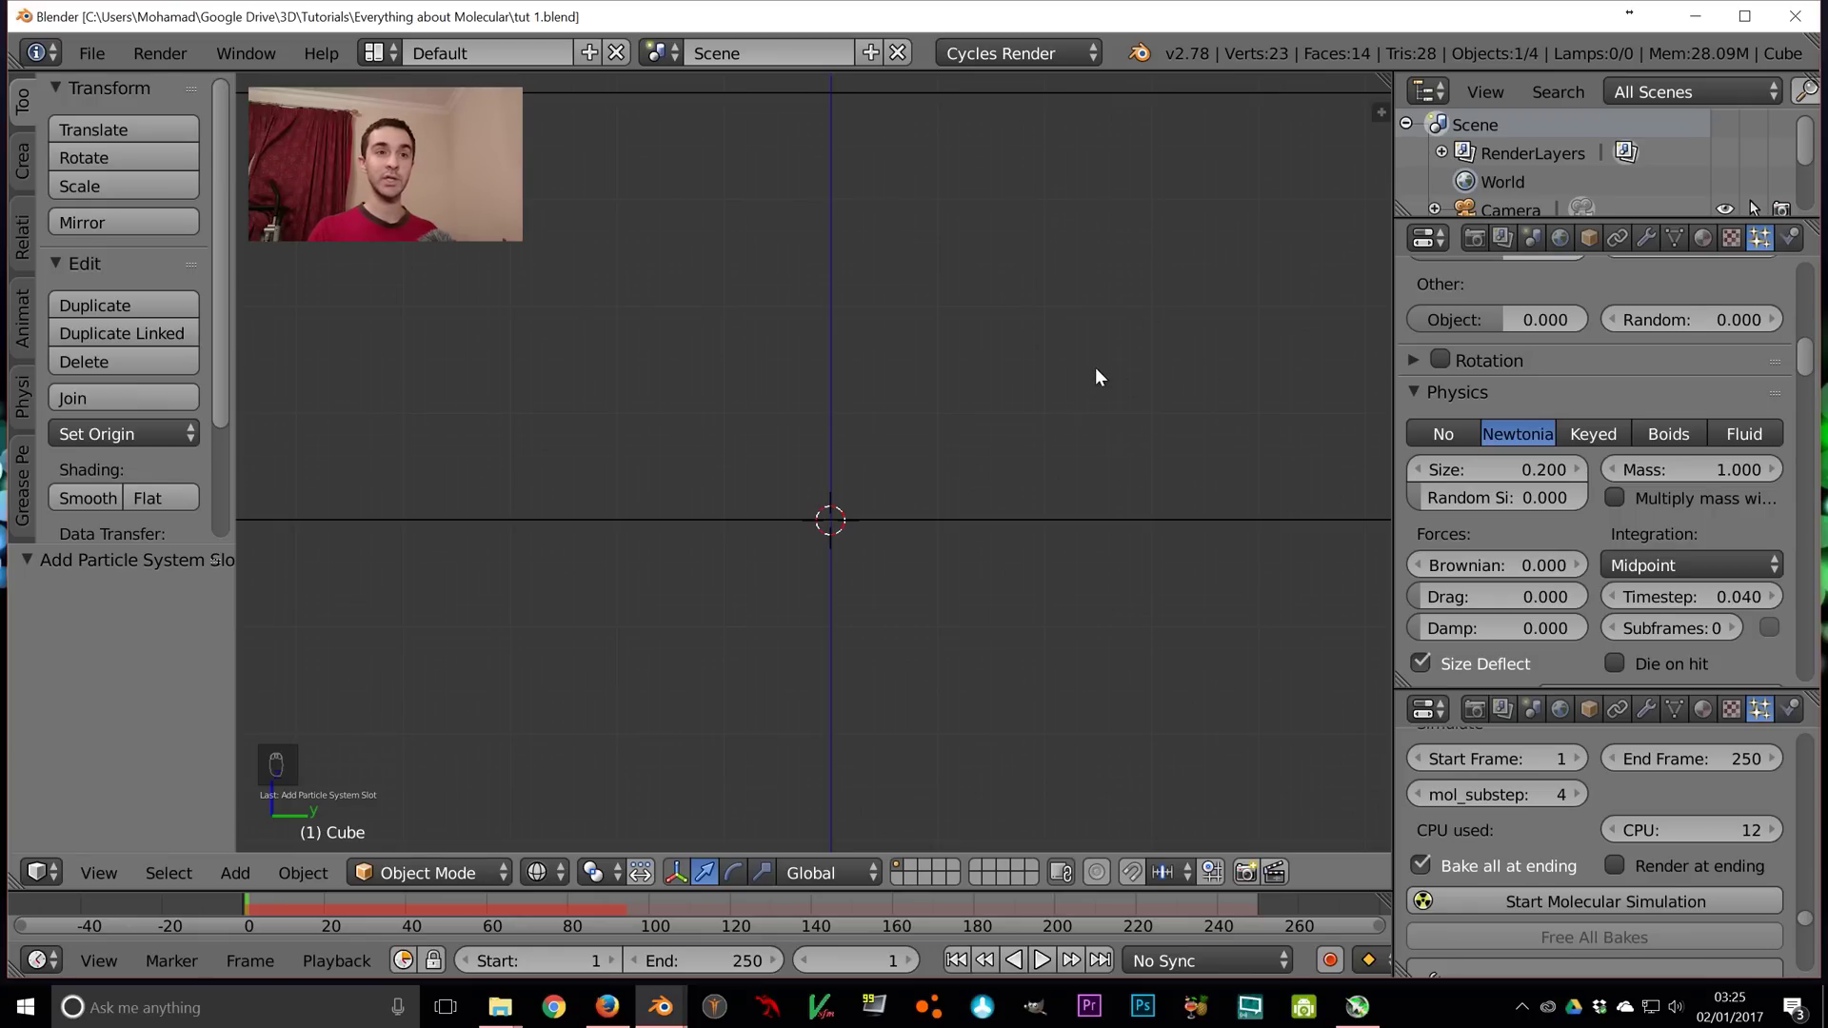
Try 6 as the number of CPUs used for the simulation, then set it back to 12
left_click(1702, 823)
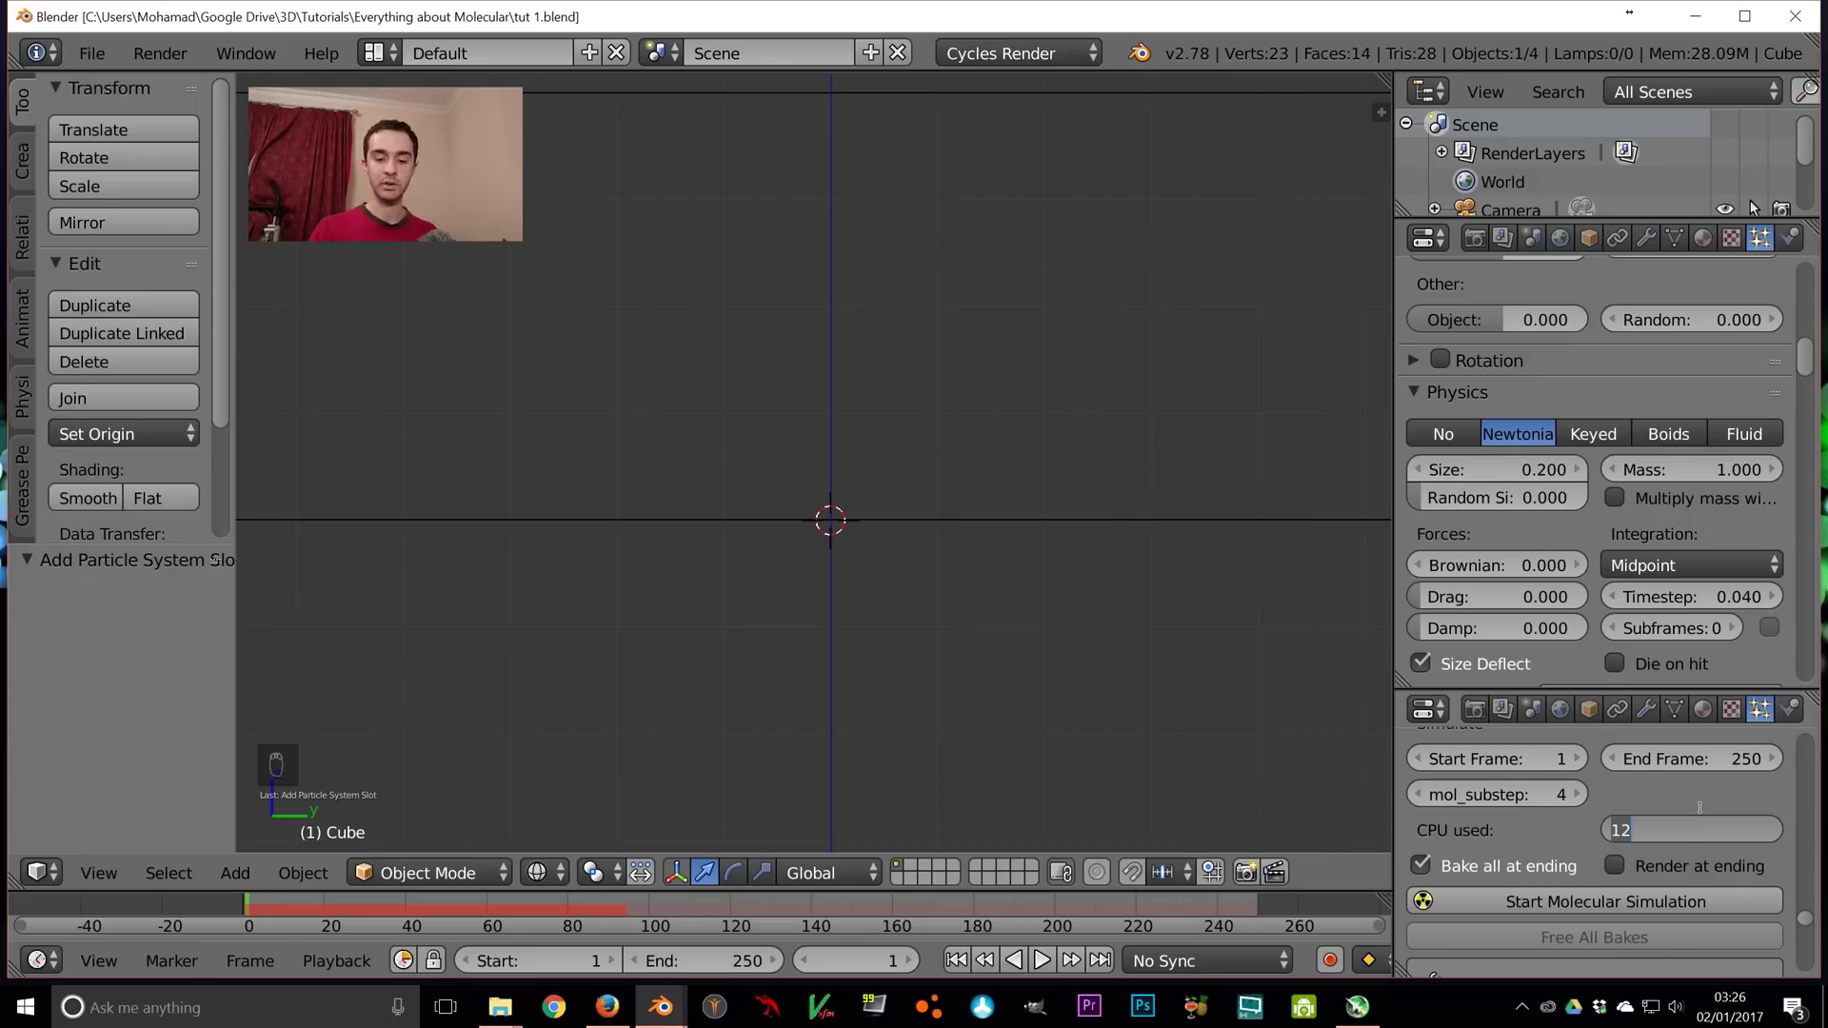
type("6")
key("Return")
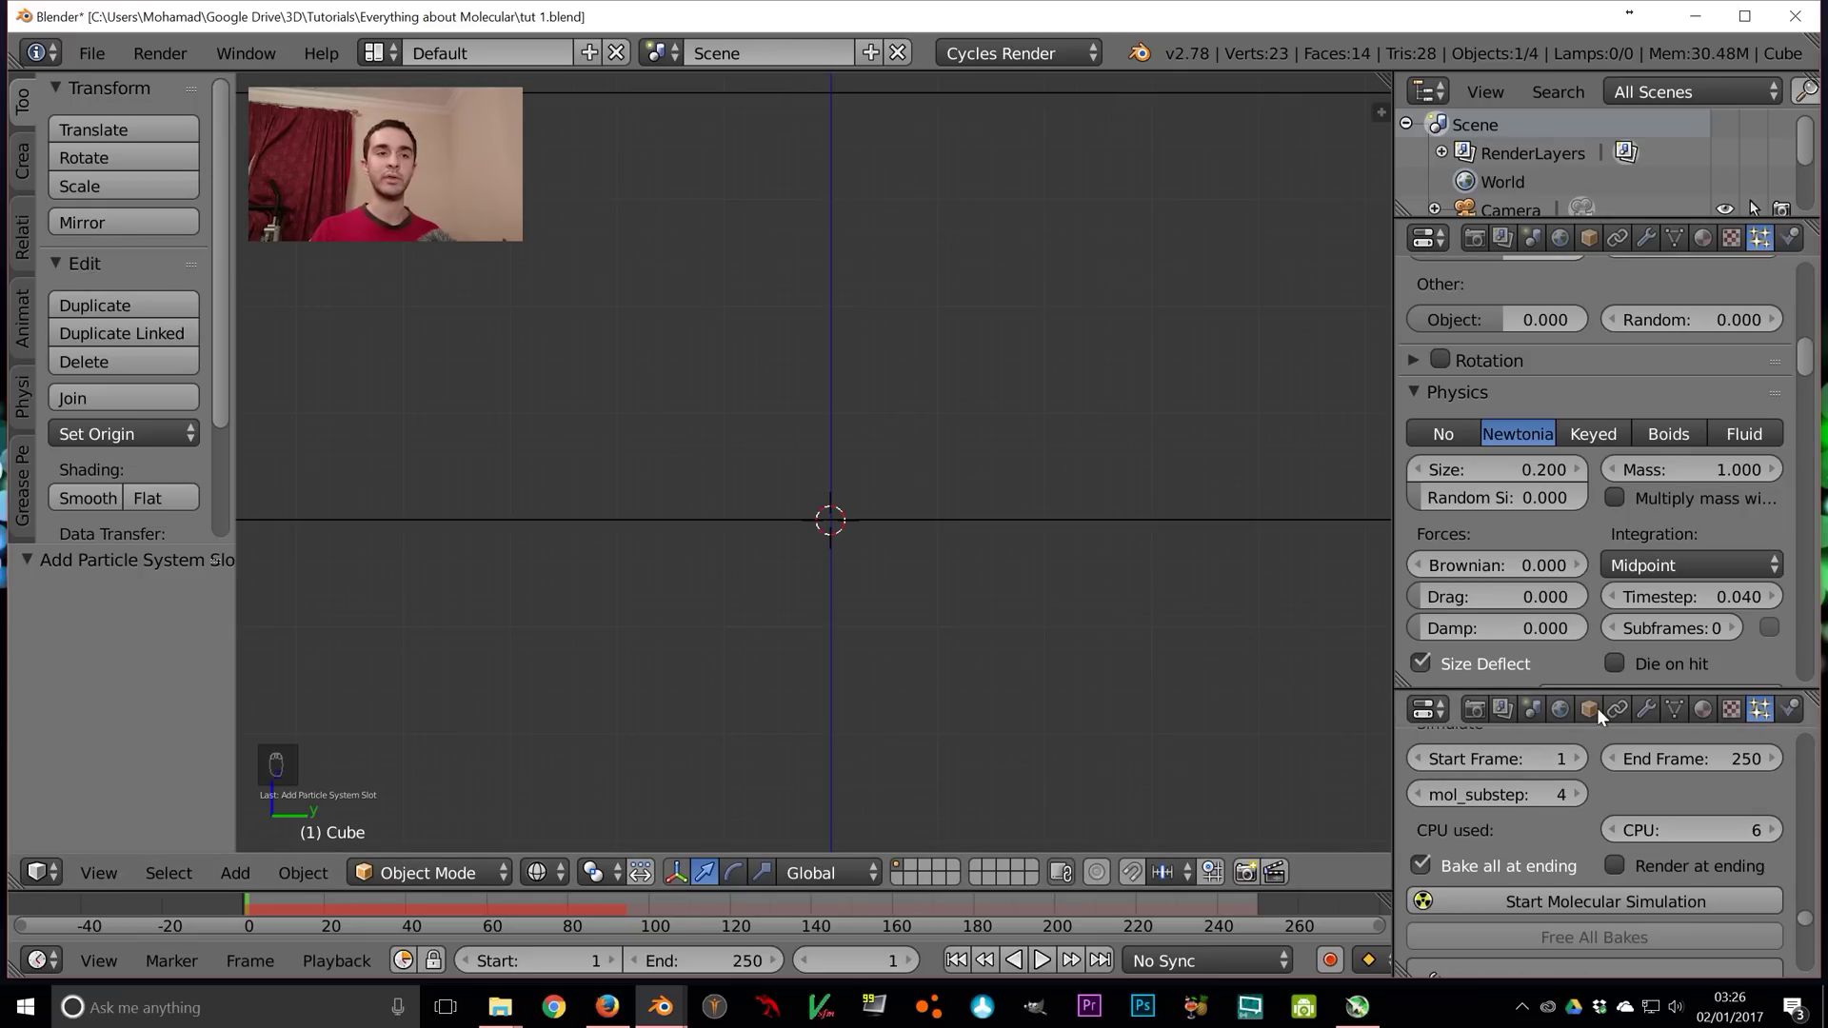
left_click(1695, 824)
type("12")
key("Return")
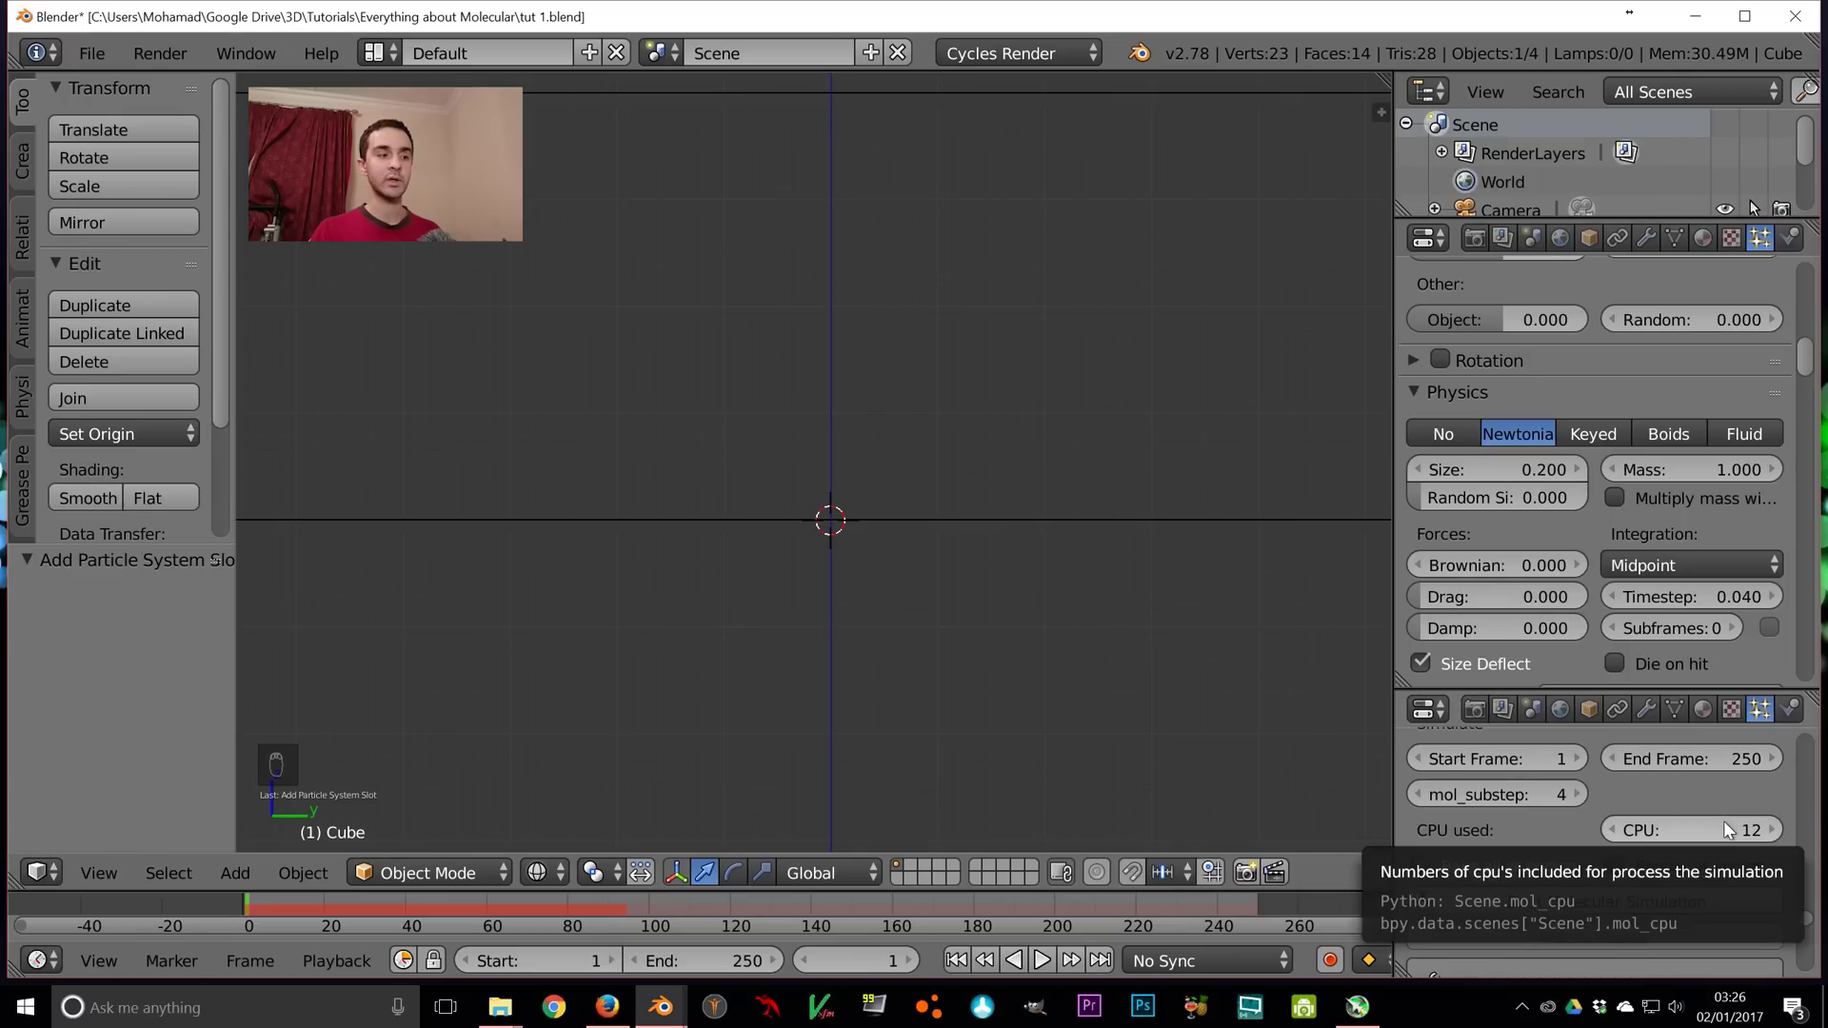
Save the scene over the existing file tut 1.blend
key("ctrl+s")
key("ctrl+s")
key("ctrl+s")
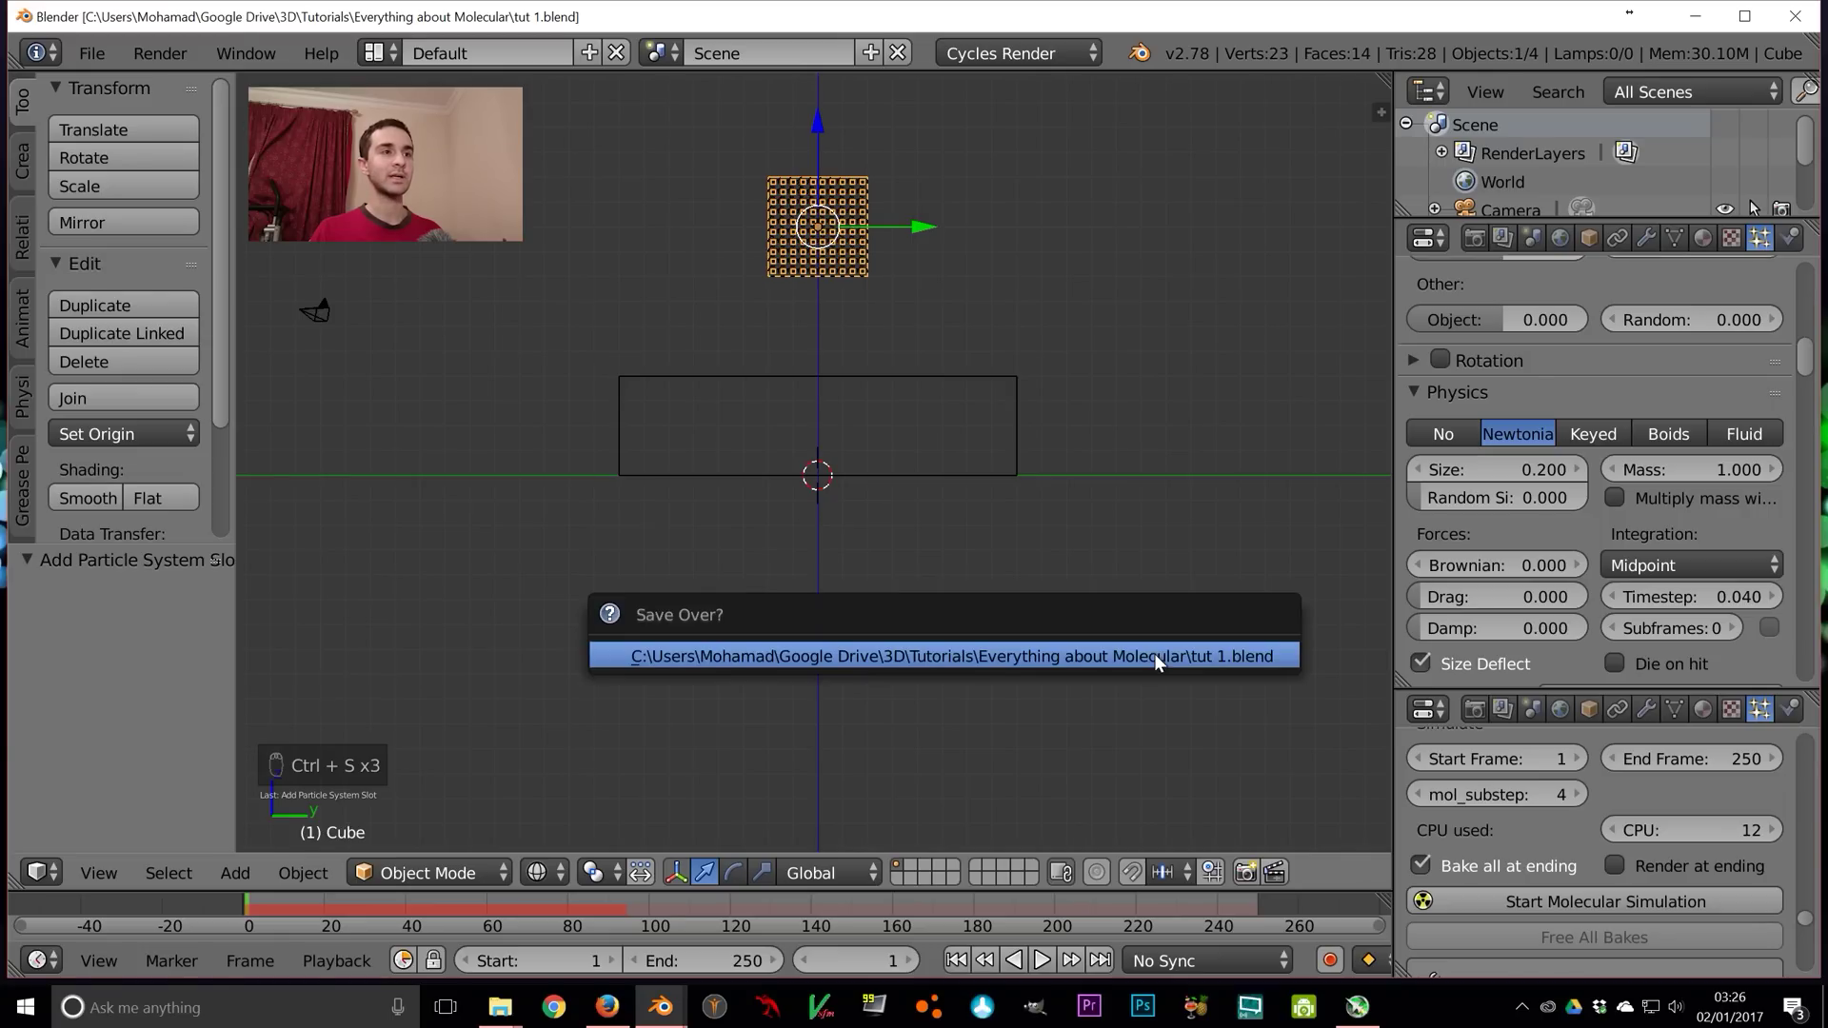
left_click(1154, 653)
Set the initial linking search length of the Molecular particles to 4, keeping it relative
middle_click_drag(1154, 653, 1202, 724, "shift")
scroll(1523, 400, "down", 3)
middle_click_drag(1047, 393, 928, 356)
scroll(928, 355, "up", 3)
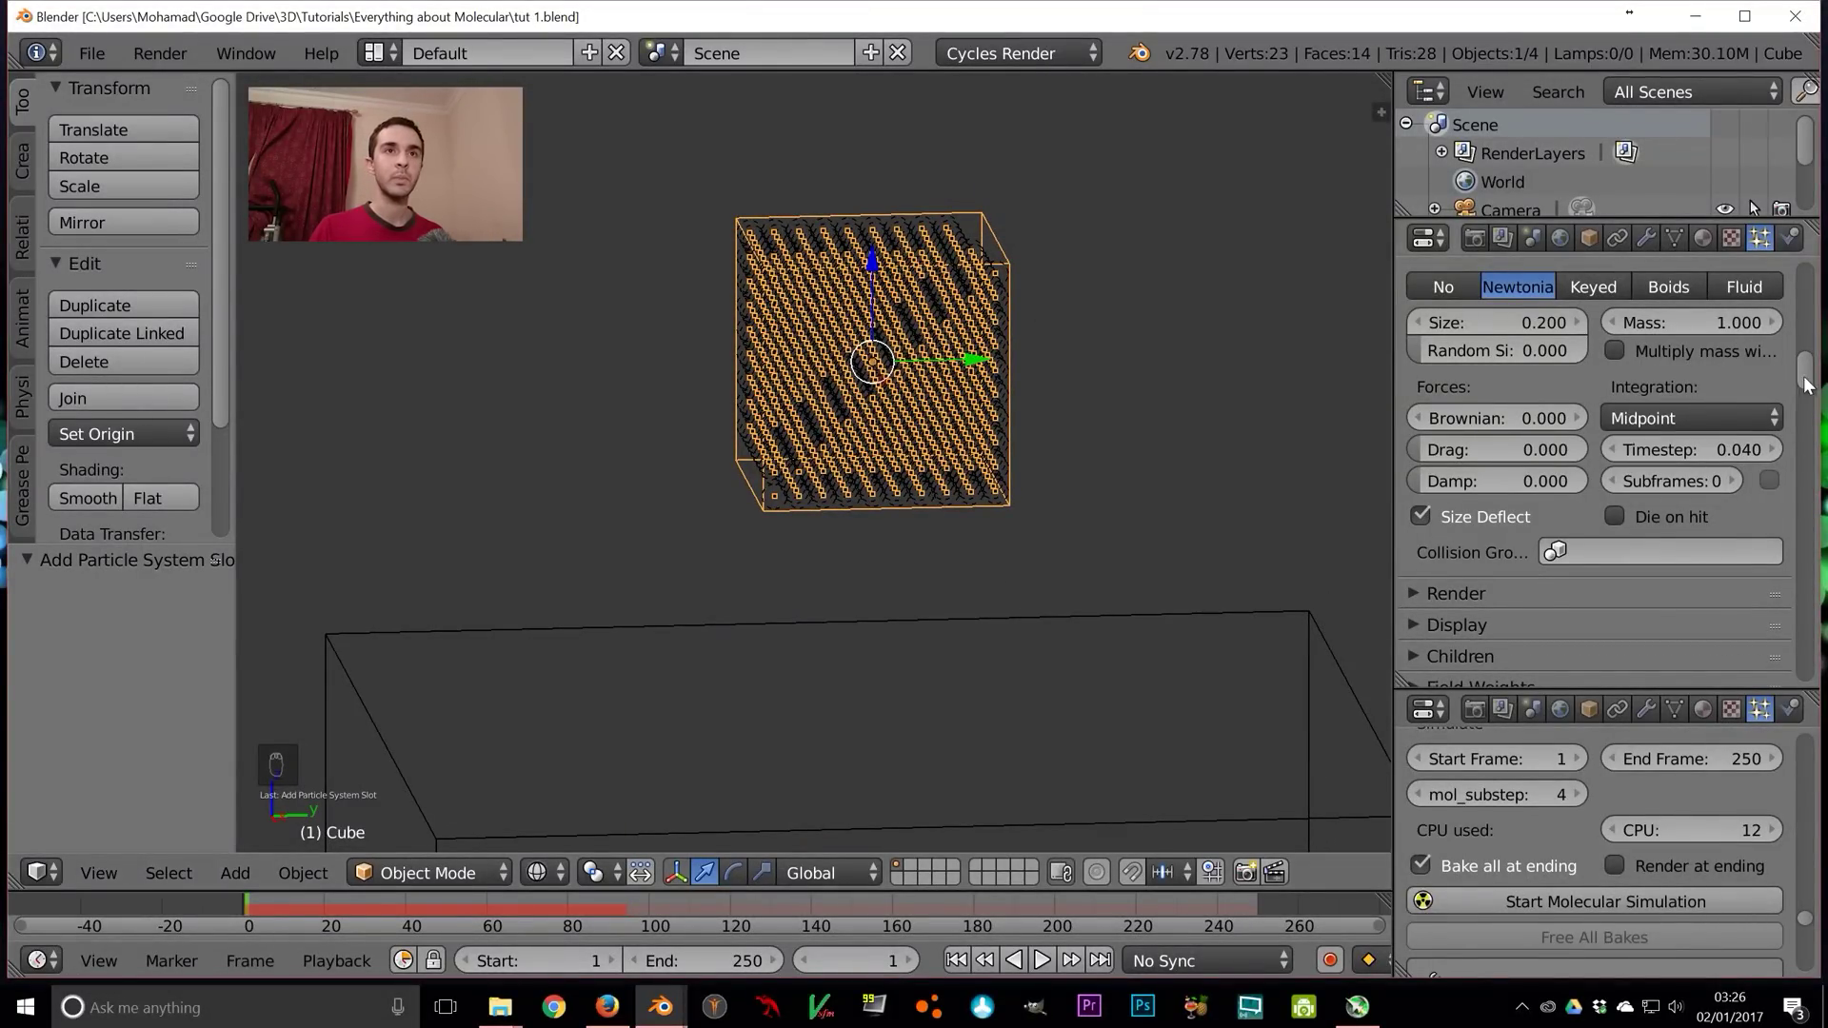
left_click_drag(1805, 384, 1804, 480)
left_click(1519, 468)
type("1.0")
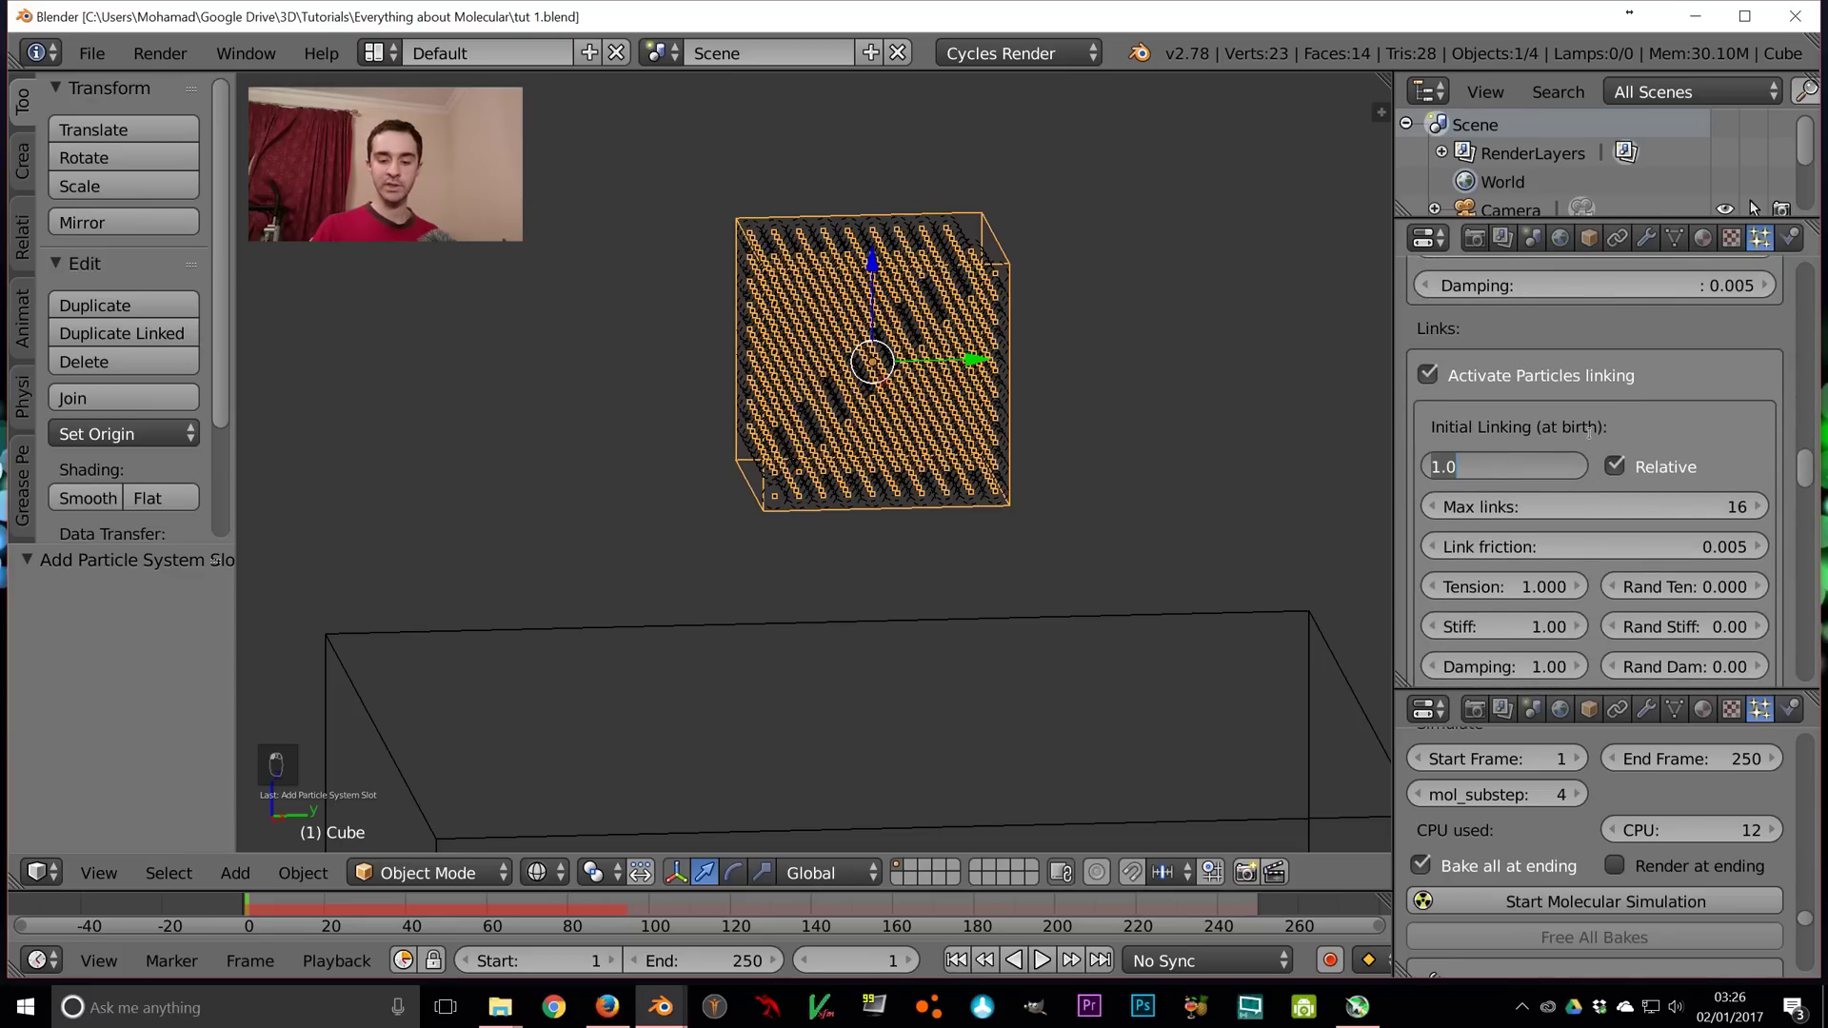
key("Return")
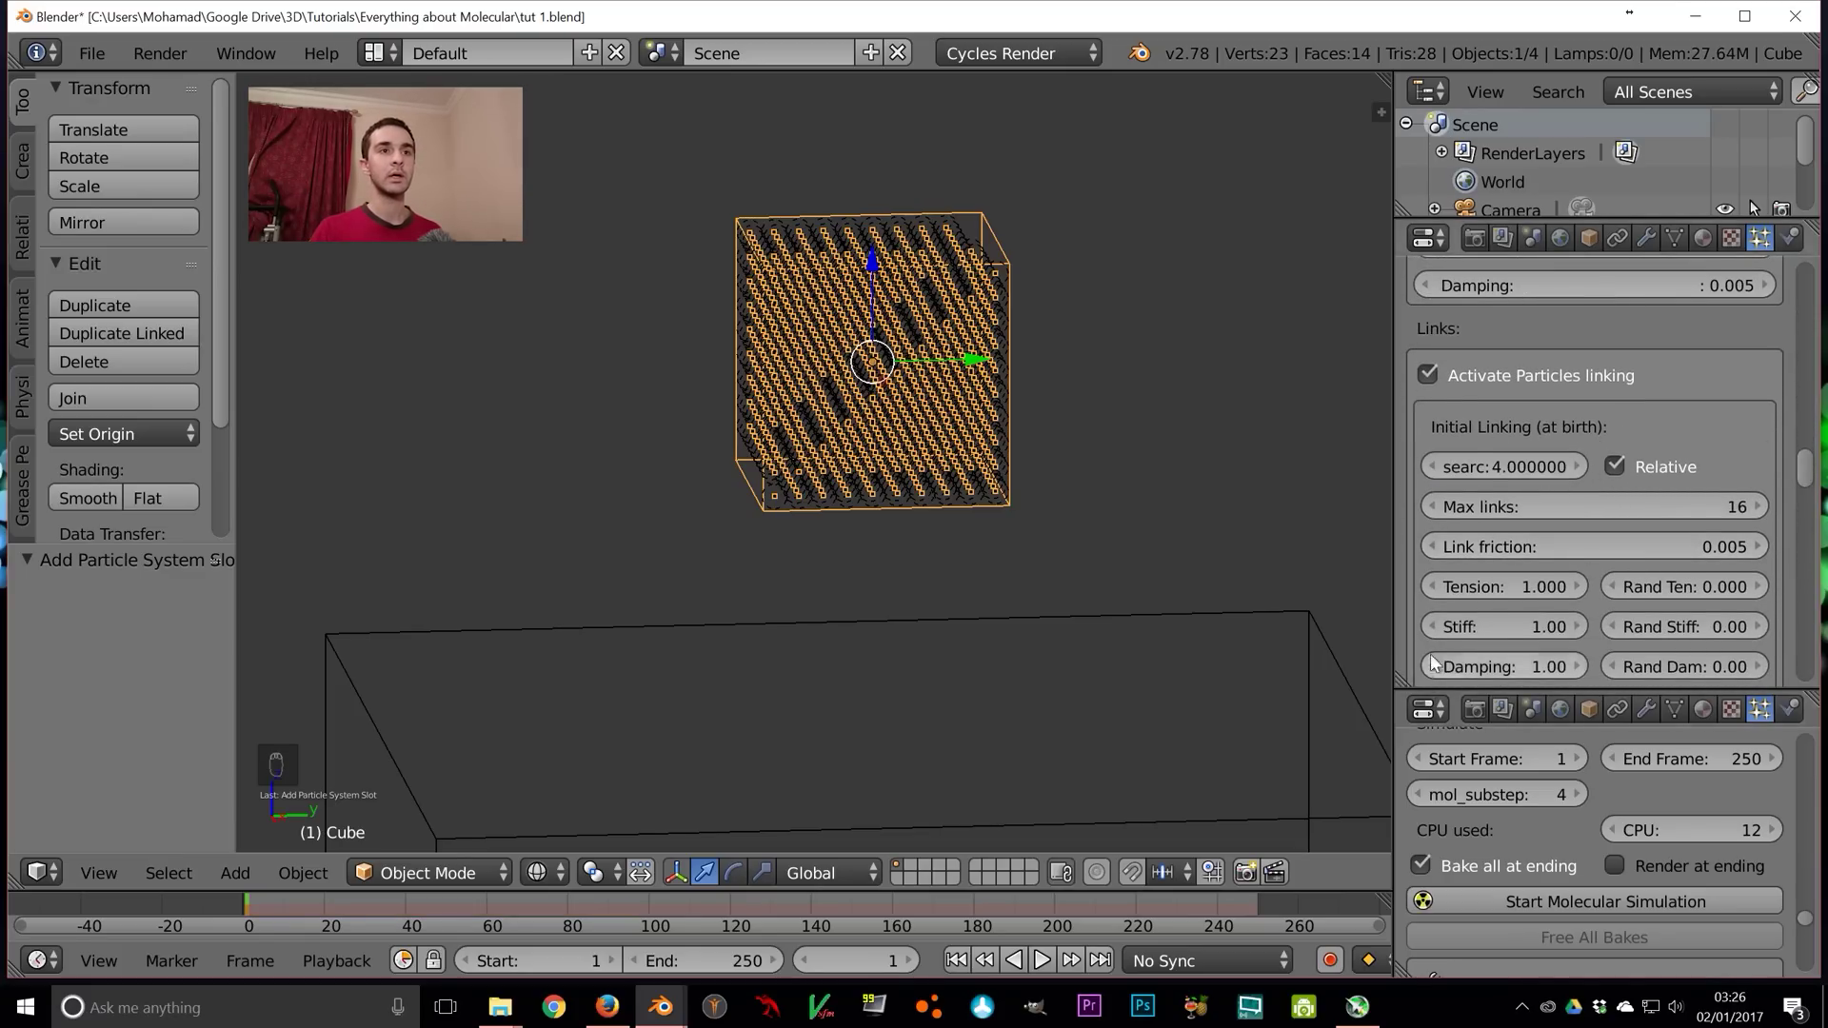
Start the Molecular simulation with the longer link search length and watch the linked particles fall into the container
scroll(1426, 669, "down", 3)
left_click(1611, 898)
scroll(1151, 479, "up", 3)
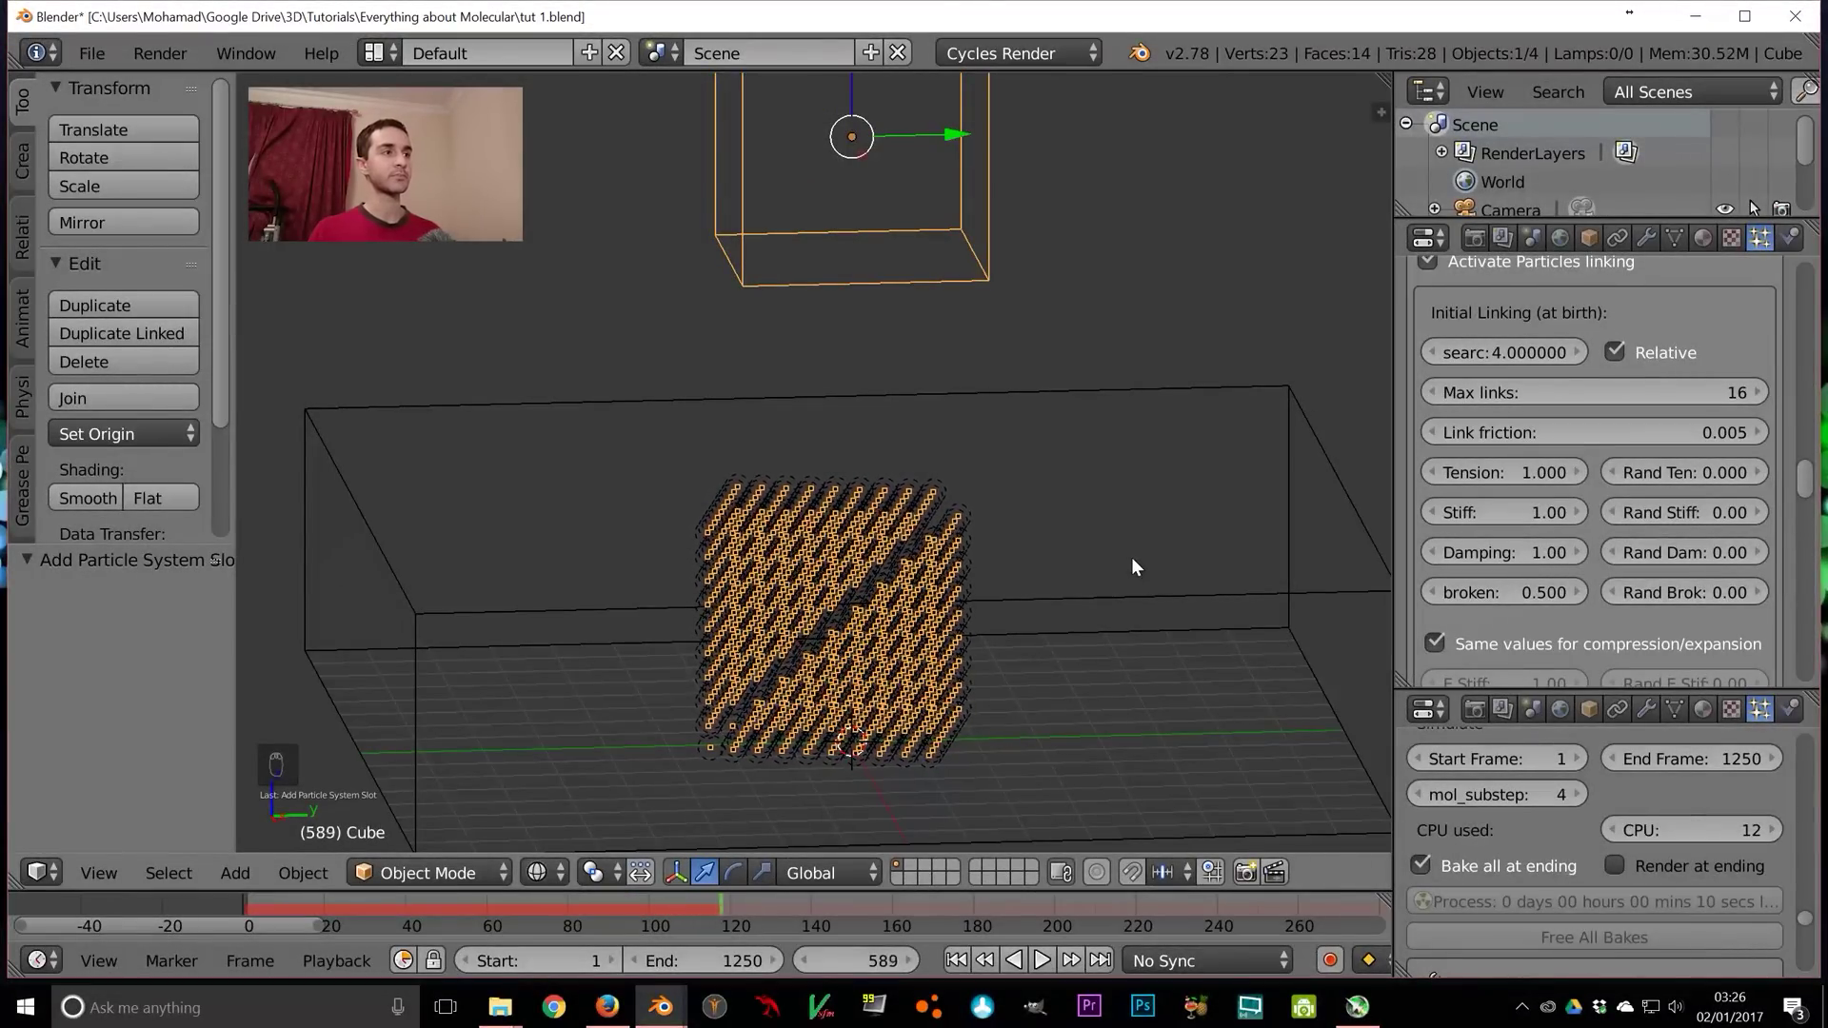
Try a broken value of 0.1 for the initial particle linking and test it in a Molecular simulation run
key("Escape")
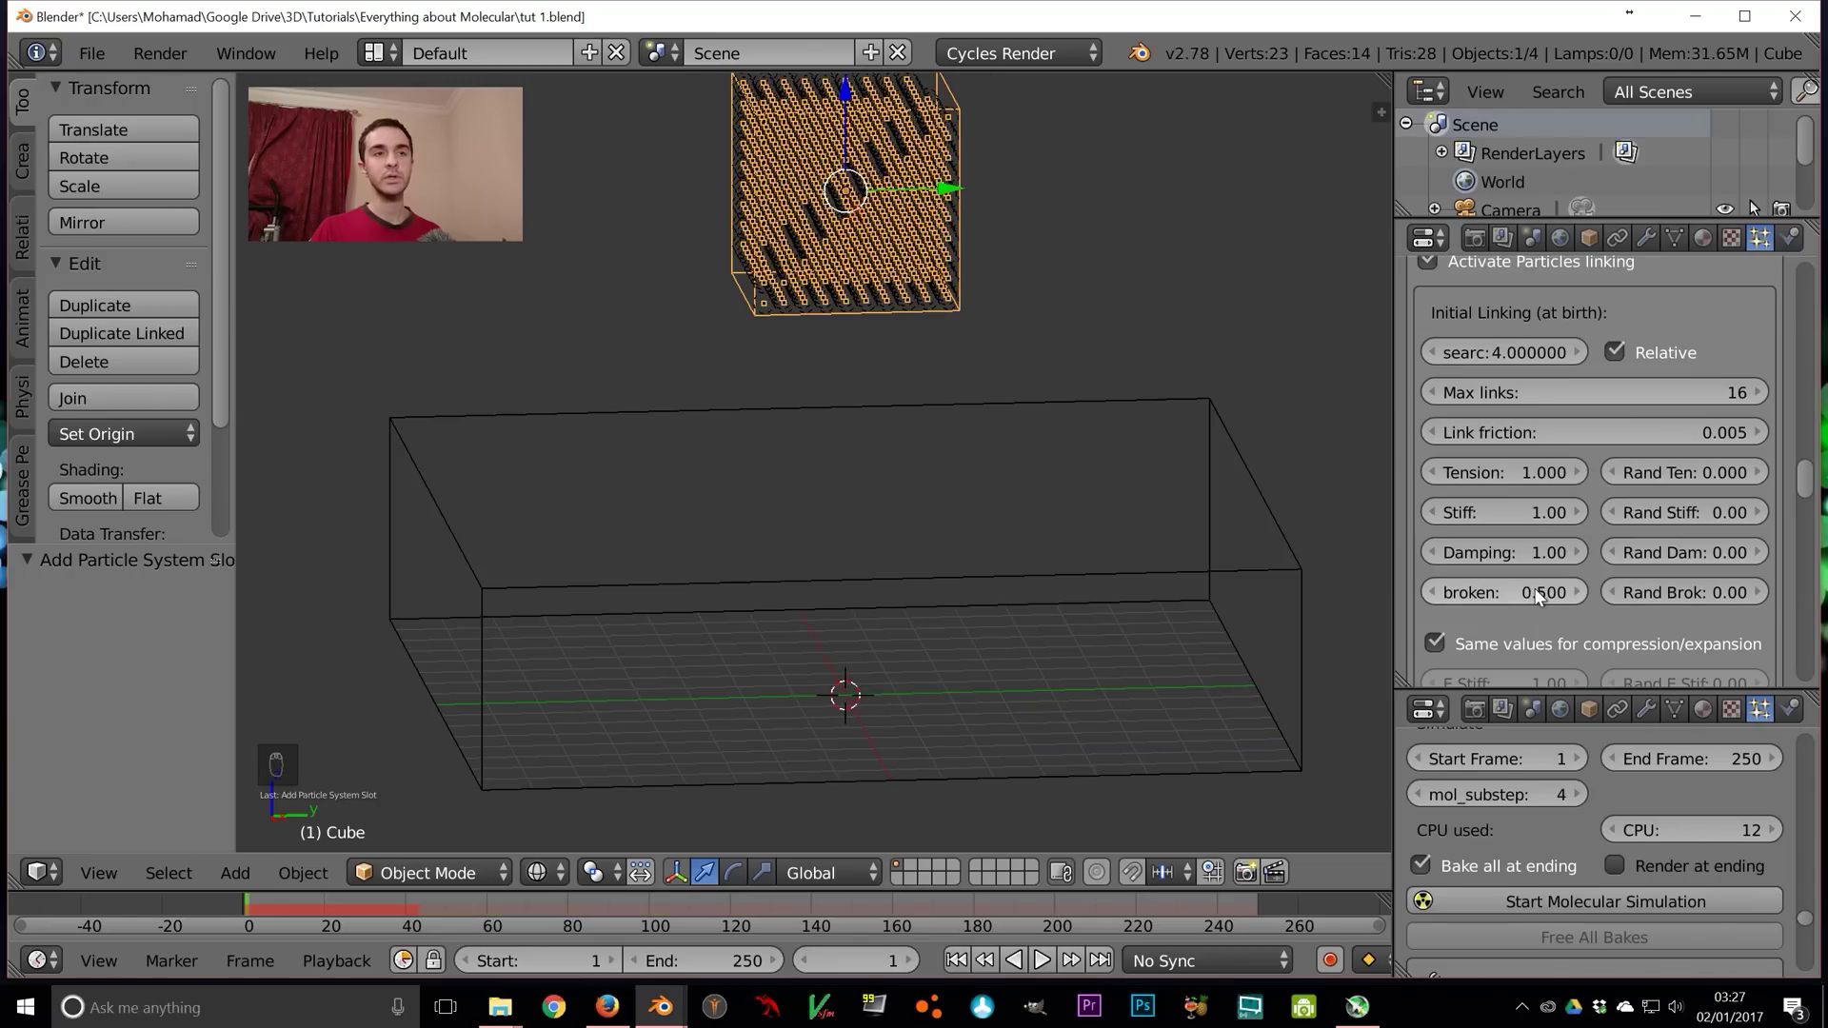
left_click(1534, 587)
key("BackSpace")
type("1")
key("Return")
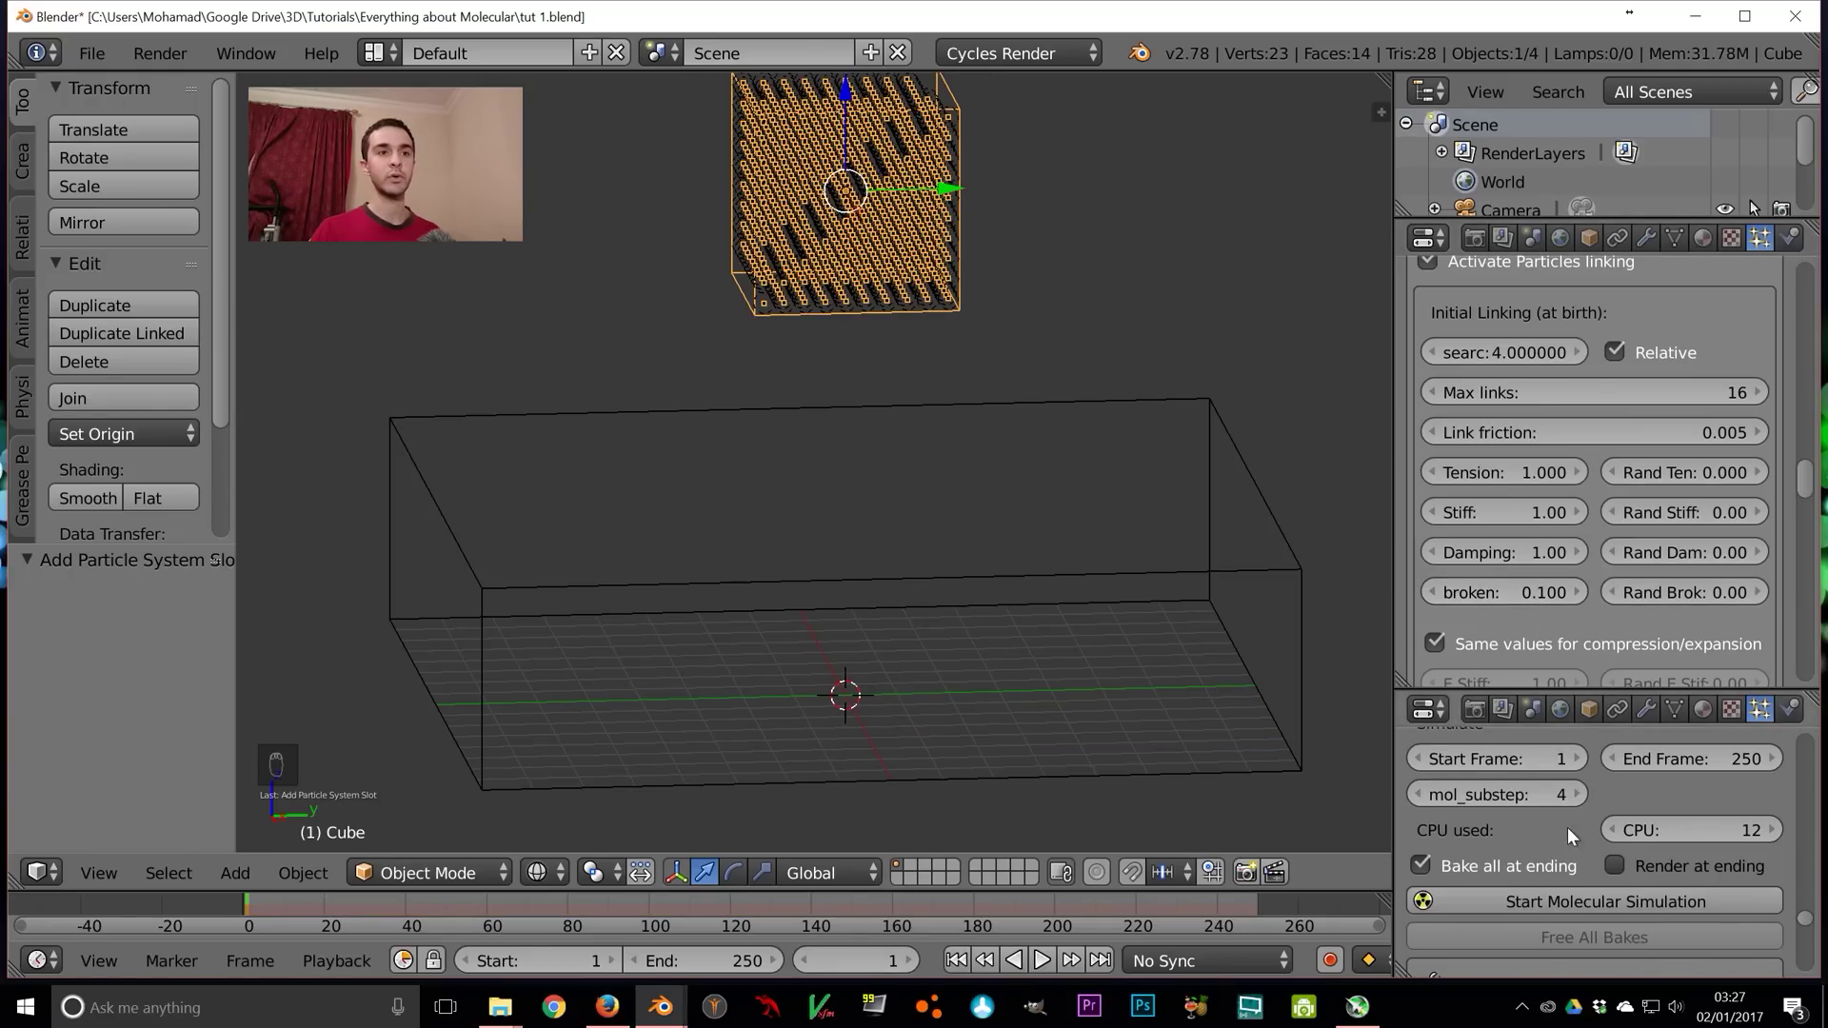
left_click(1570, 897)
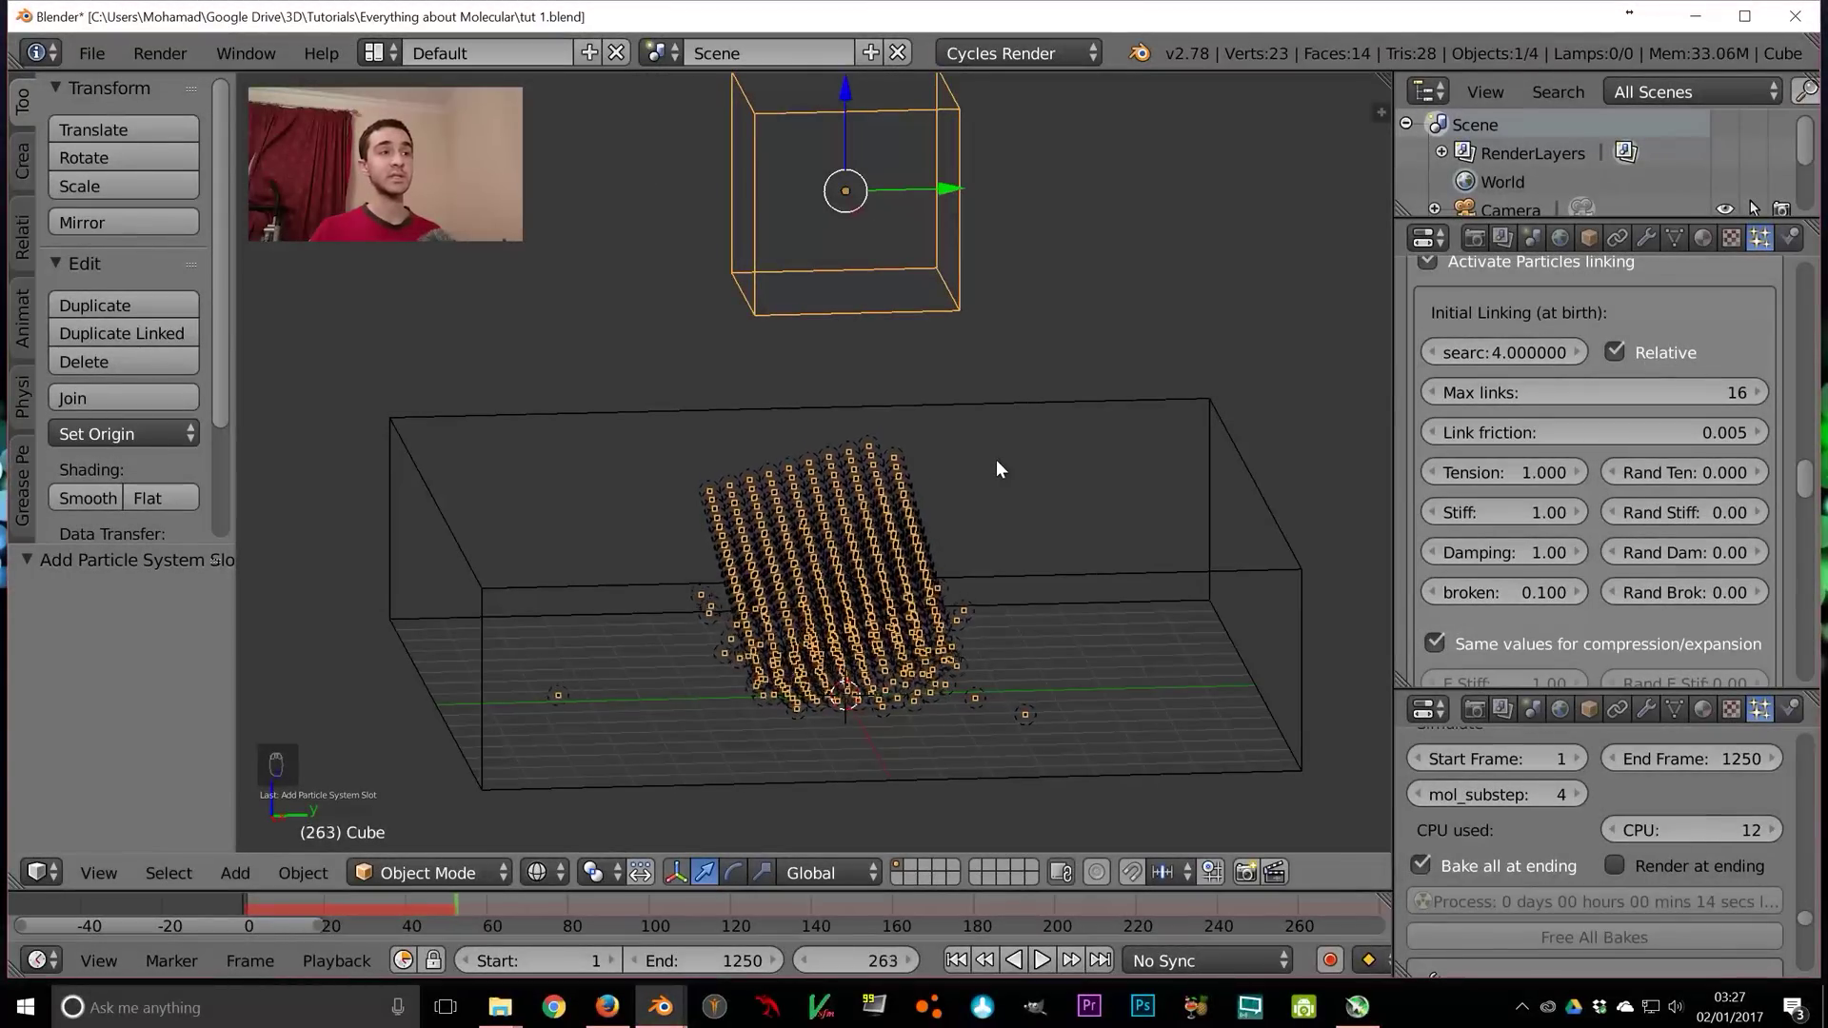
key("Escape")
Try a broken value of 0.01 for the particle links and run the Molecular simulation again
left_click(1524, 591)
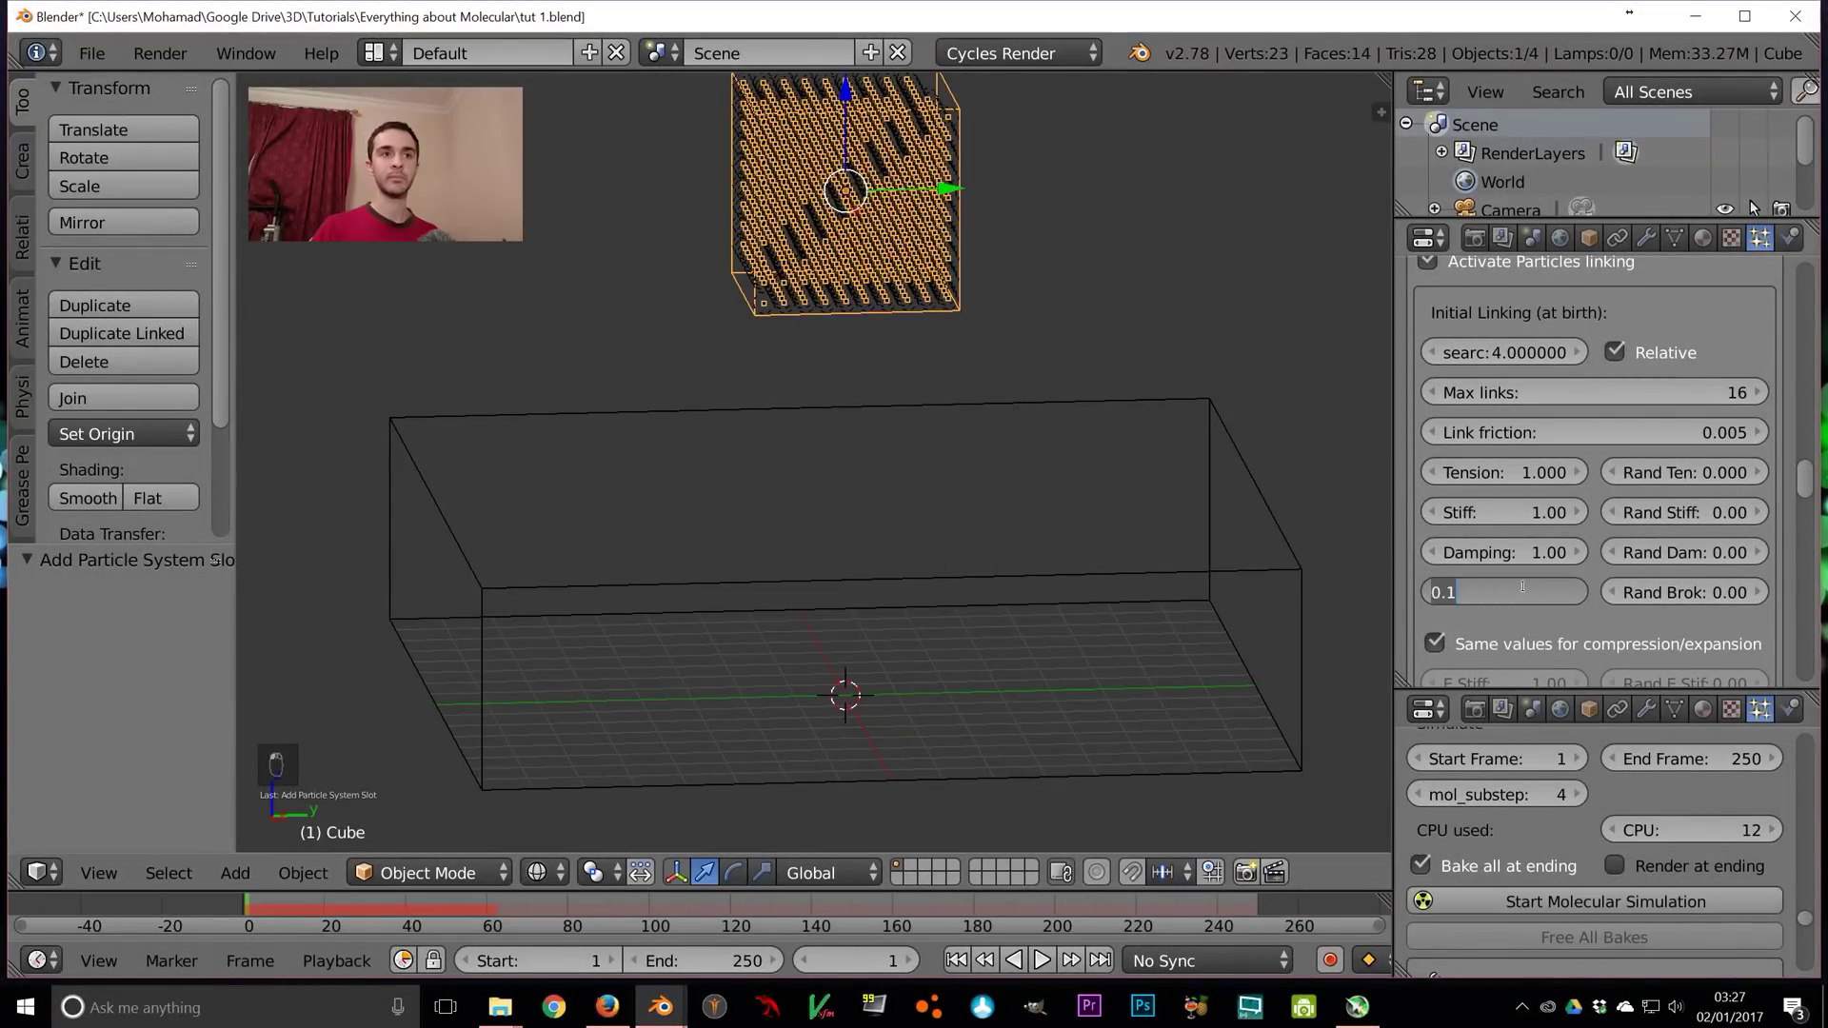
type("0.01")
key("Return")
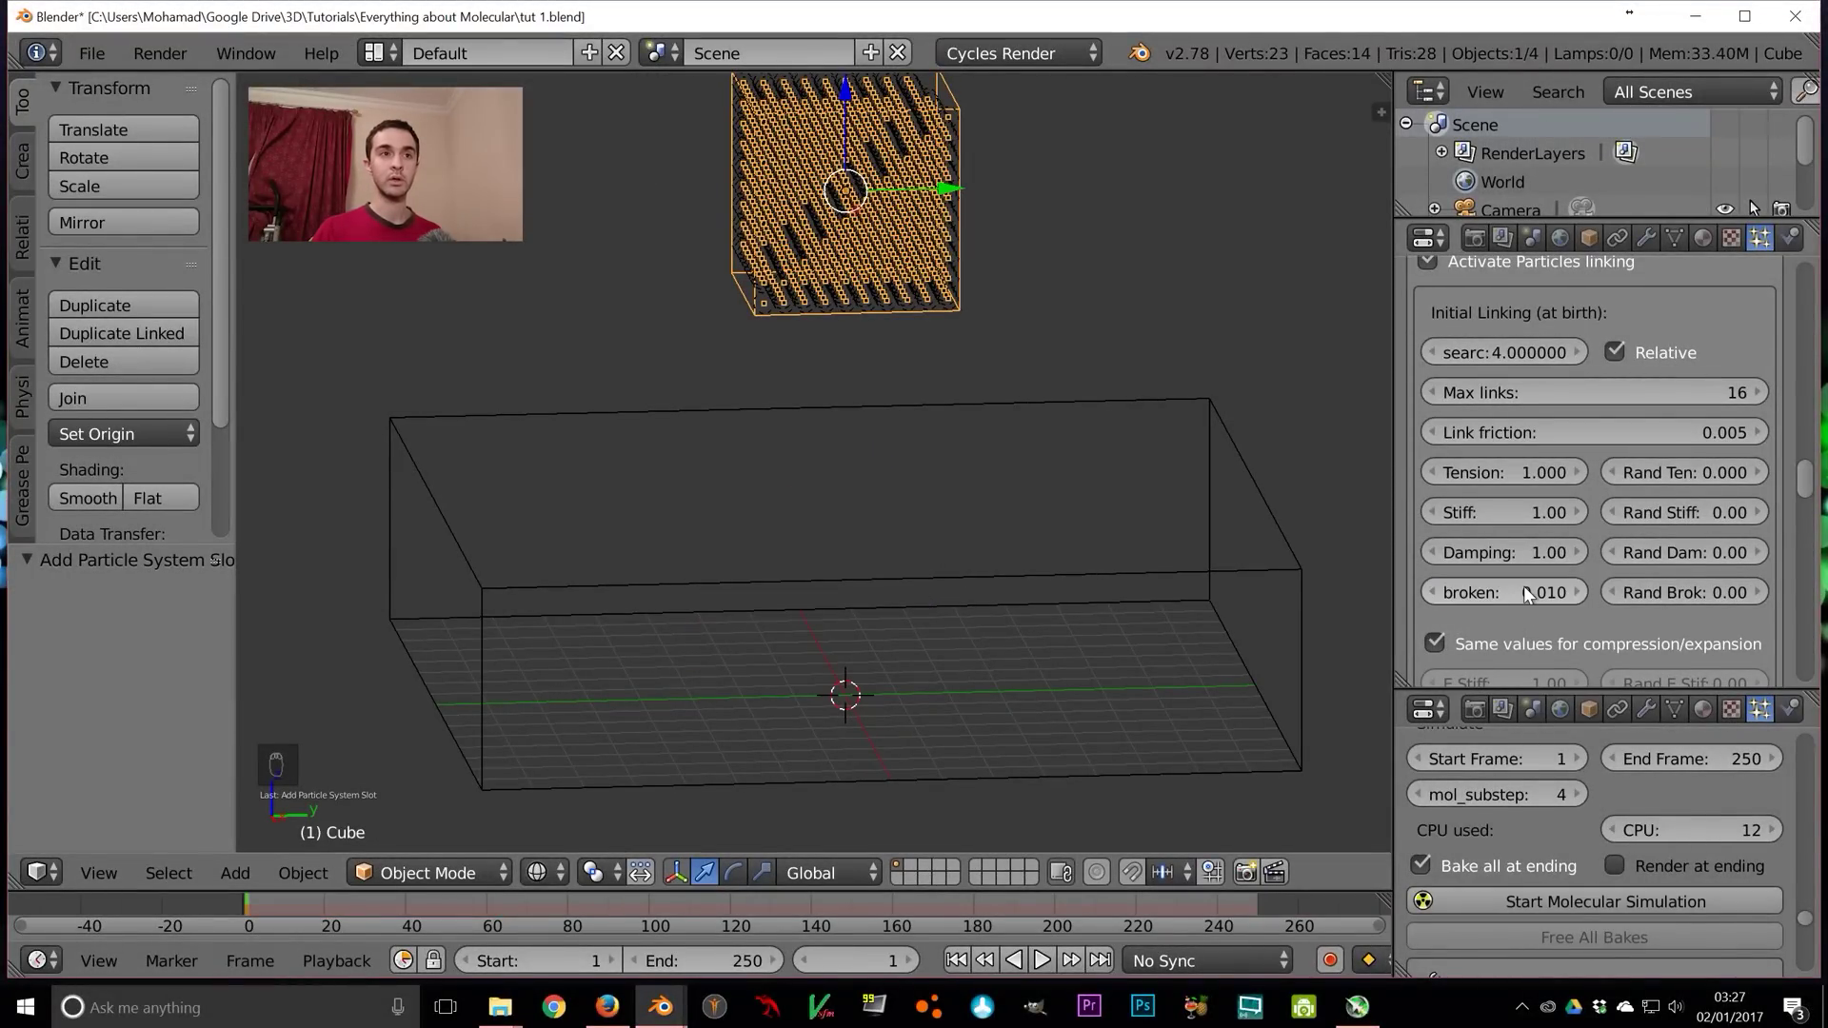
left_click(1595, 902)
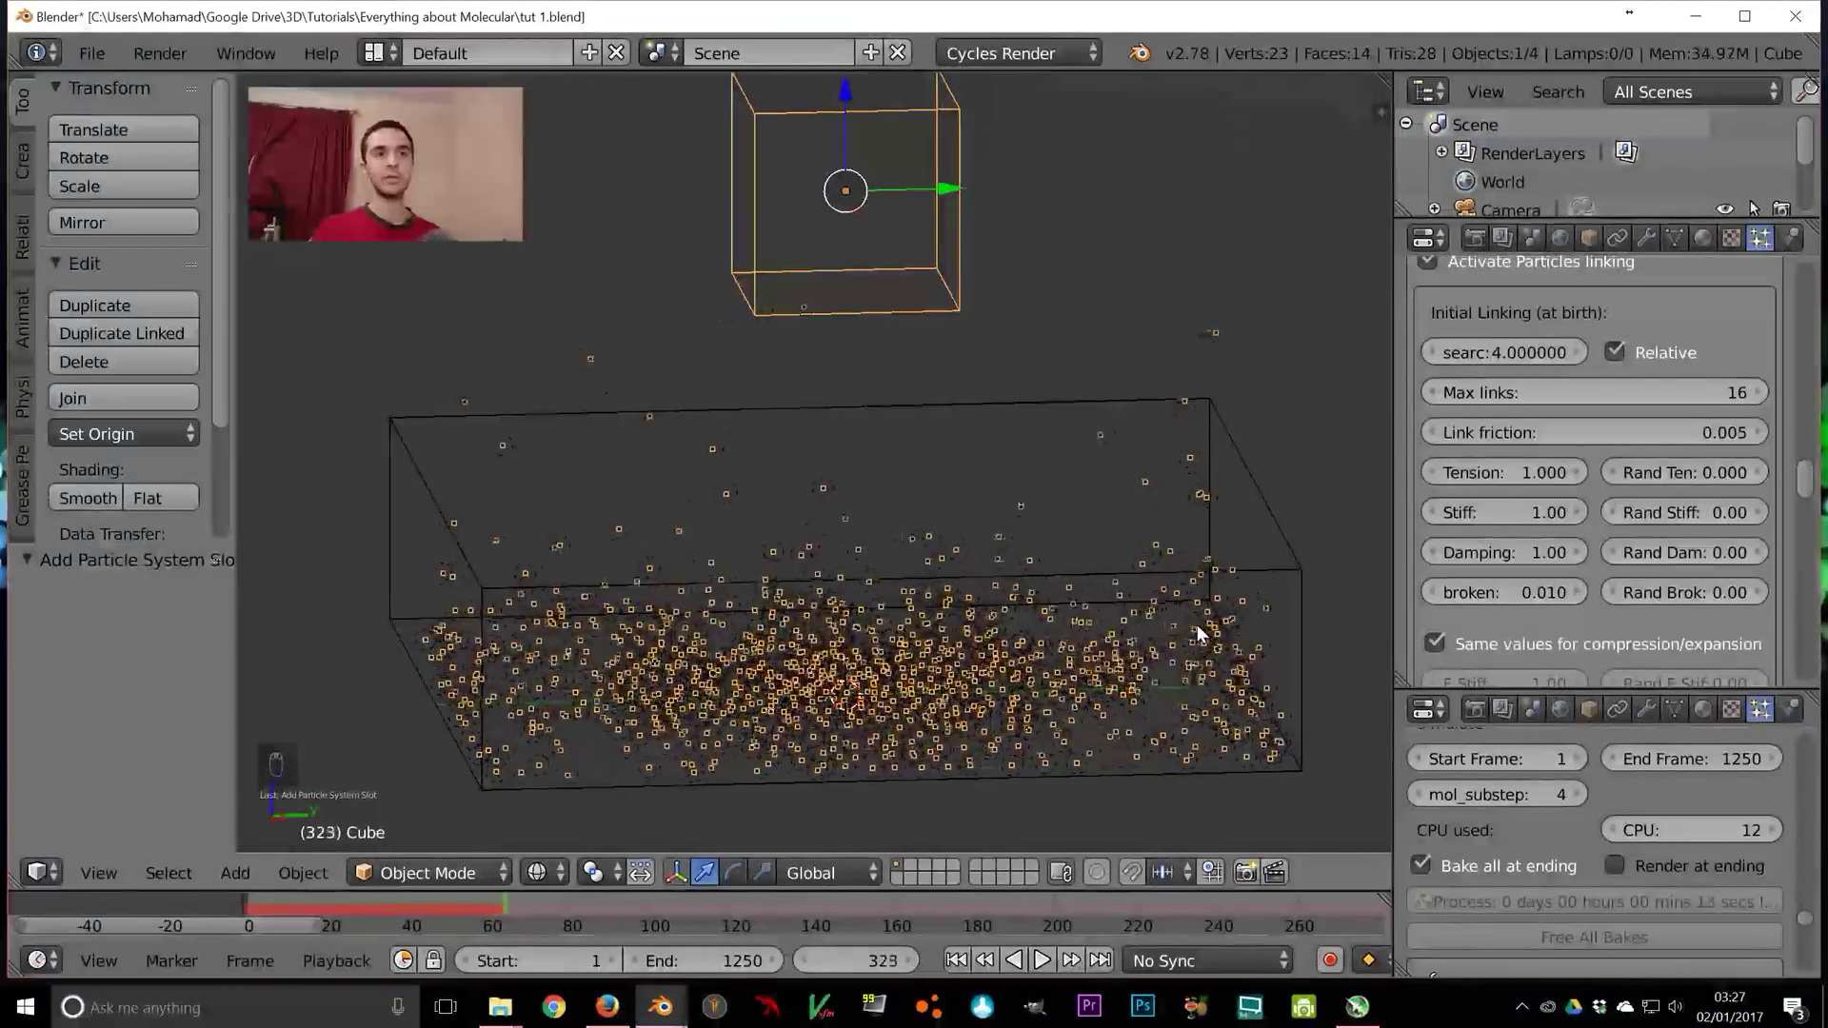
Set the initial linking broken value to 0.2 and save the scene over the existing file tut 1.blend
left_click(1522, 592)
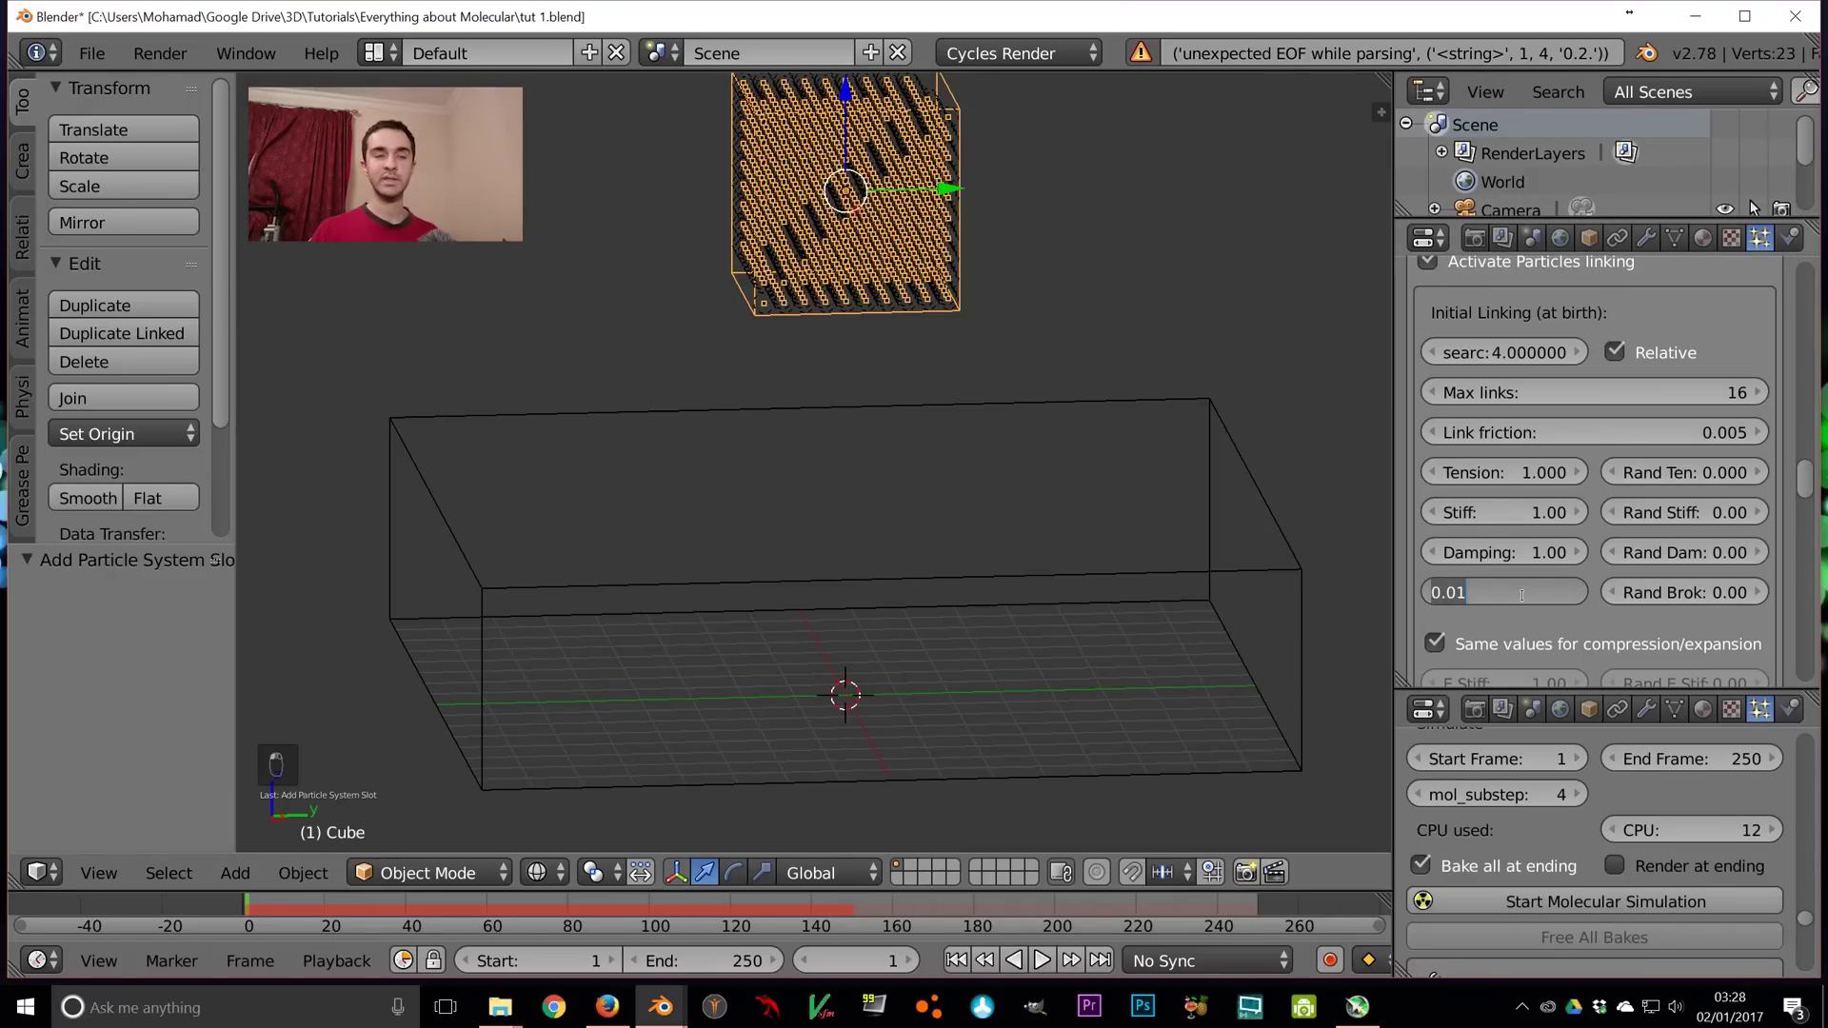
type("0.2")
key("Return")
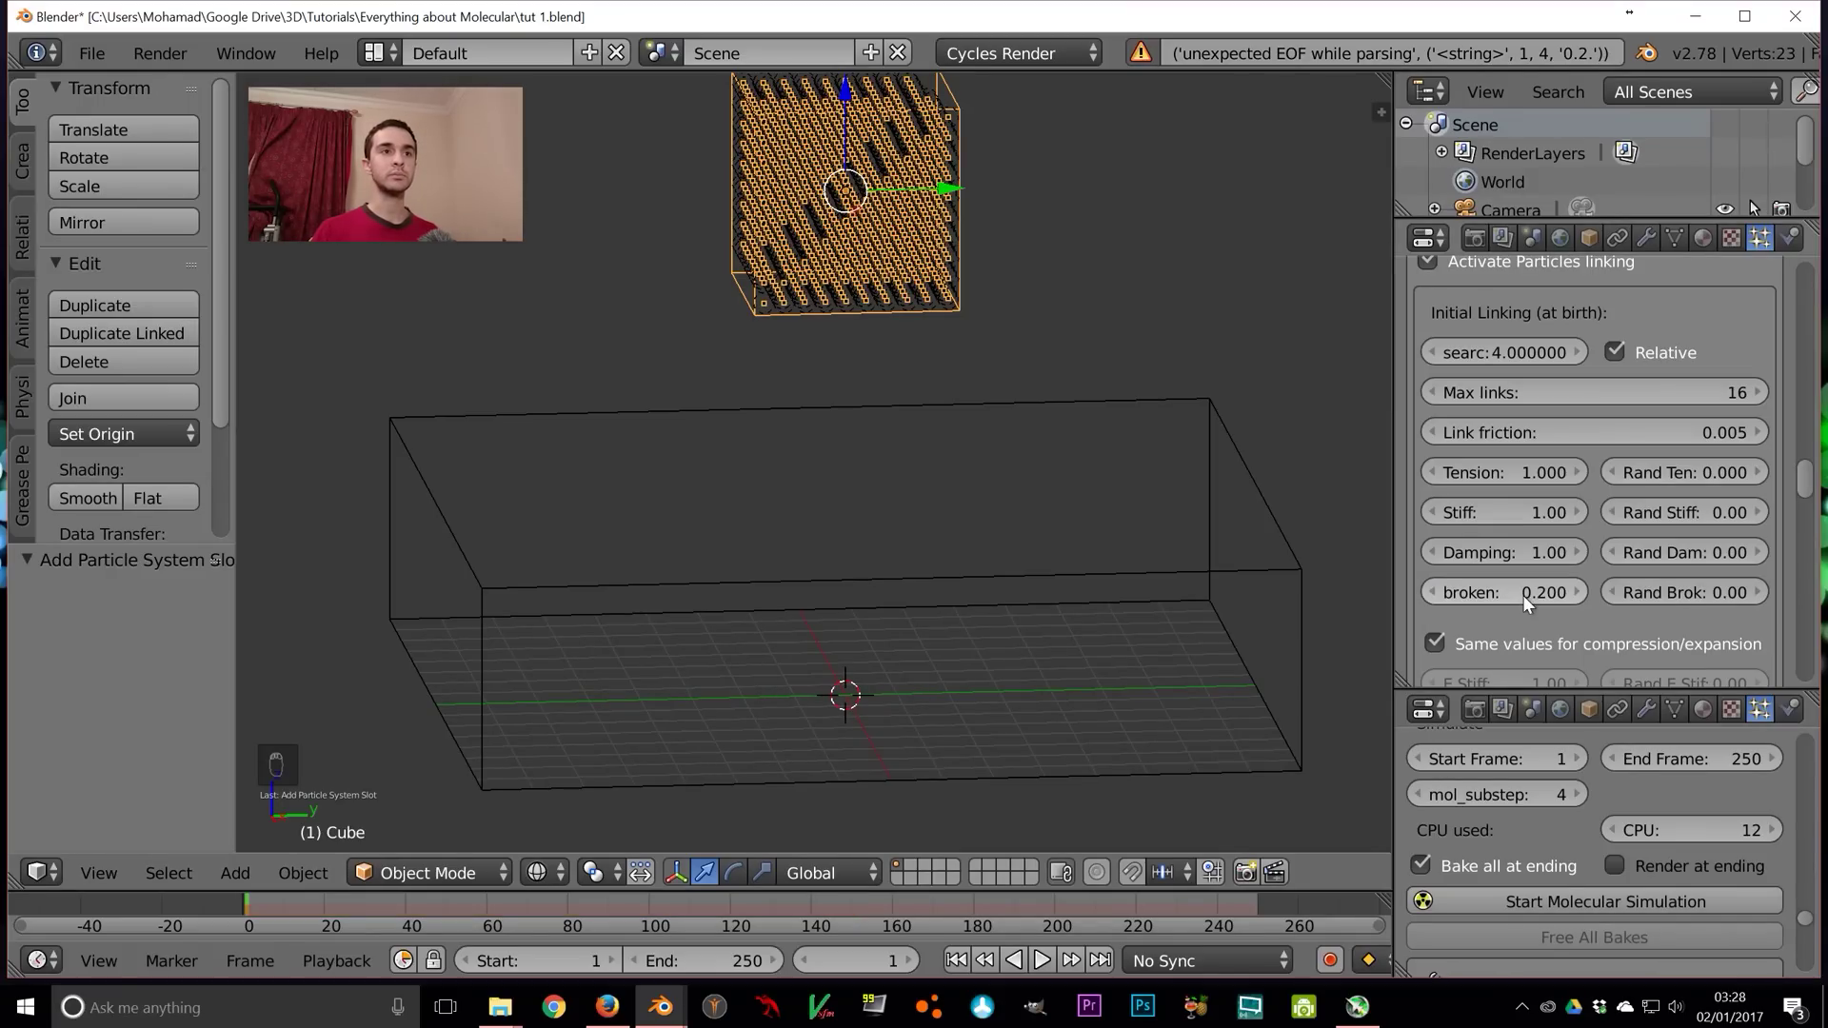
key("ctrl+s")
left_click(1523, 596)
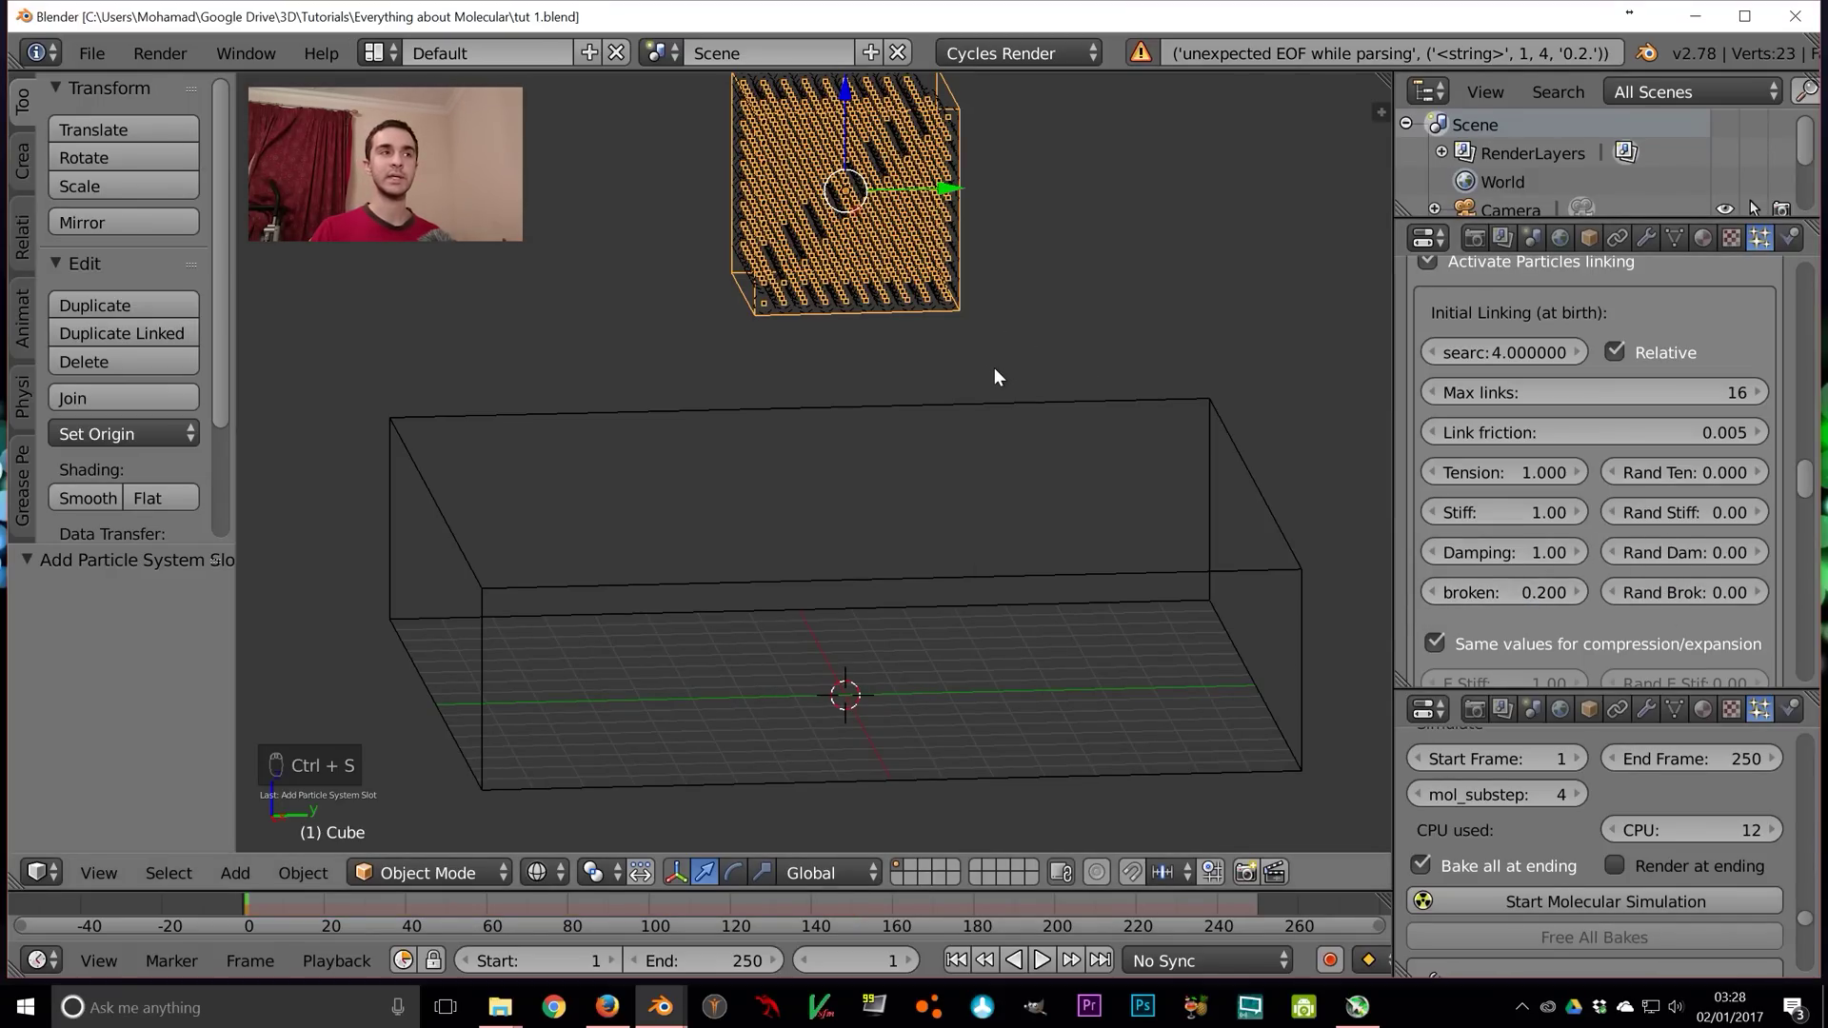
Add a cube at the container's centre and scale its mesh to 0.1 in X and Y, keeping its height
middle_click_drag(946, 385, 1128, 423)
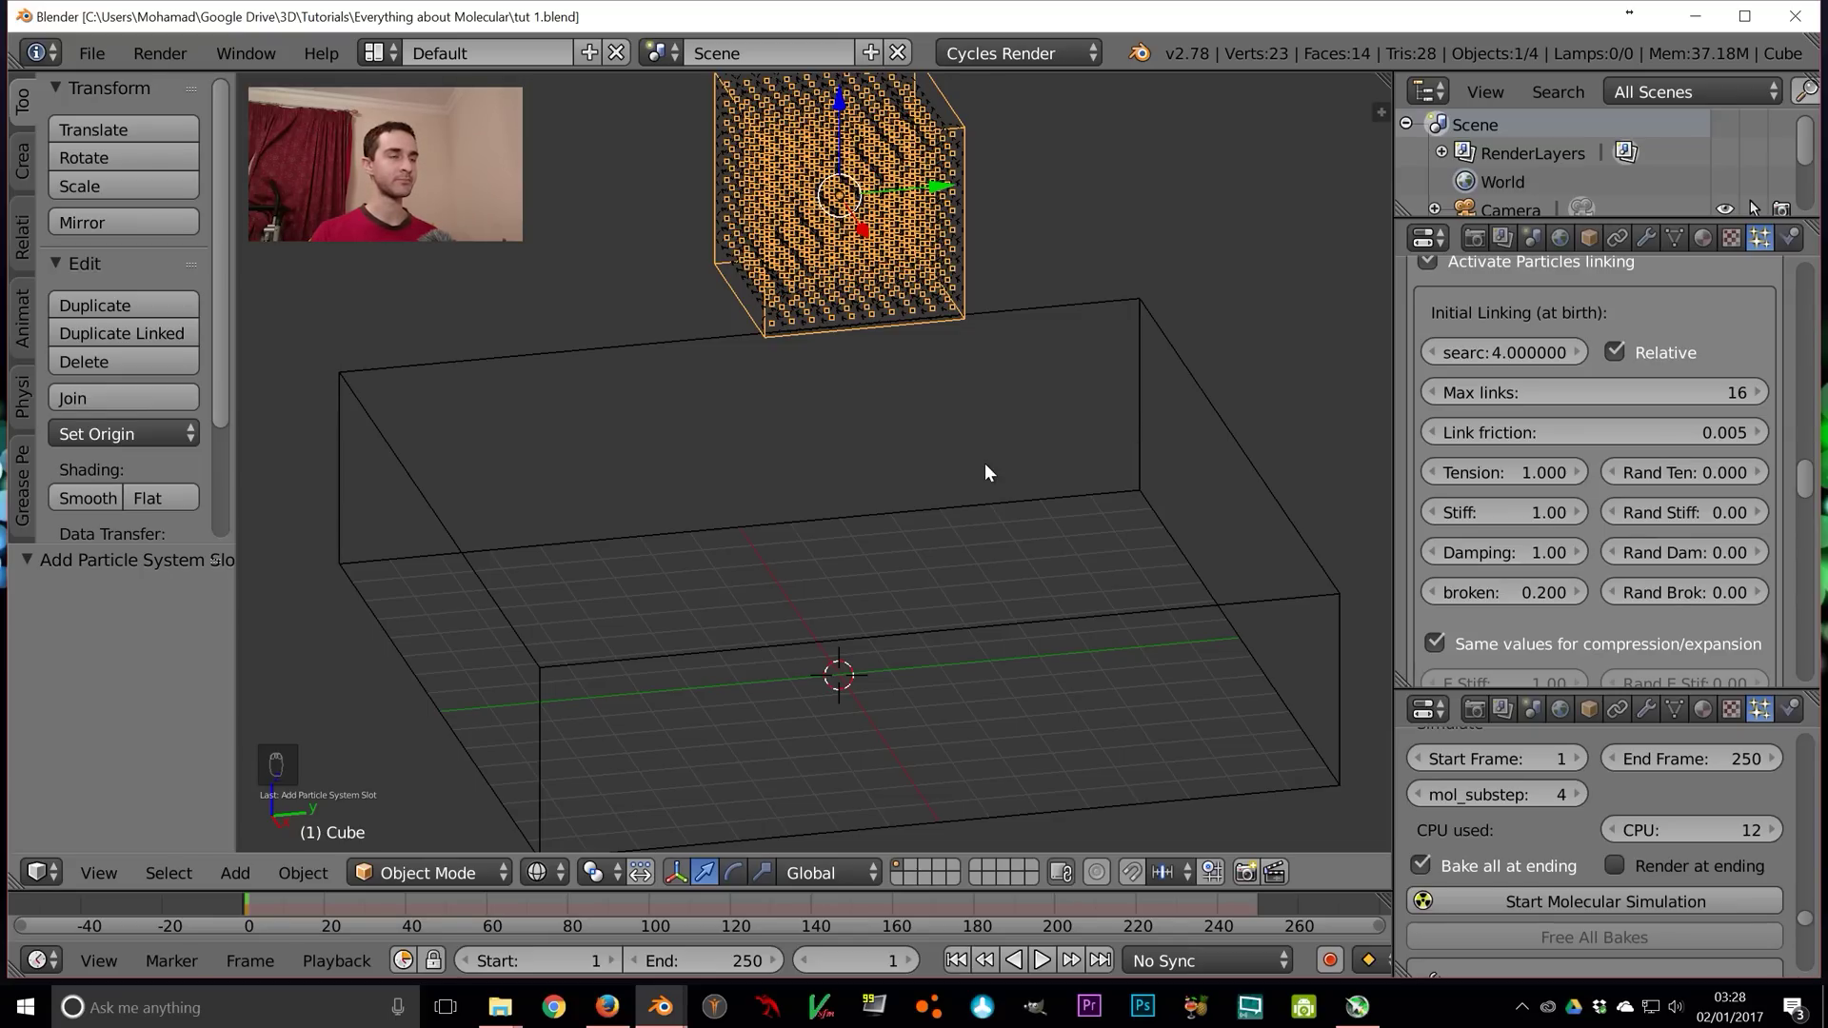
scroll(1011, 578, "down", 1)
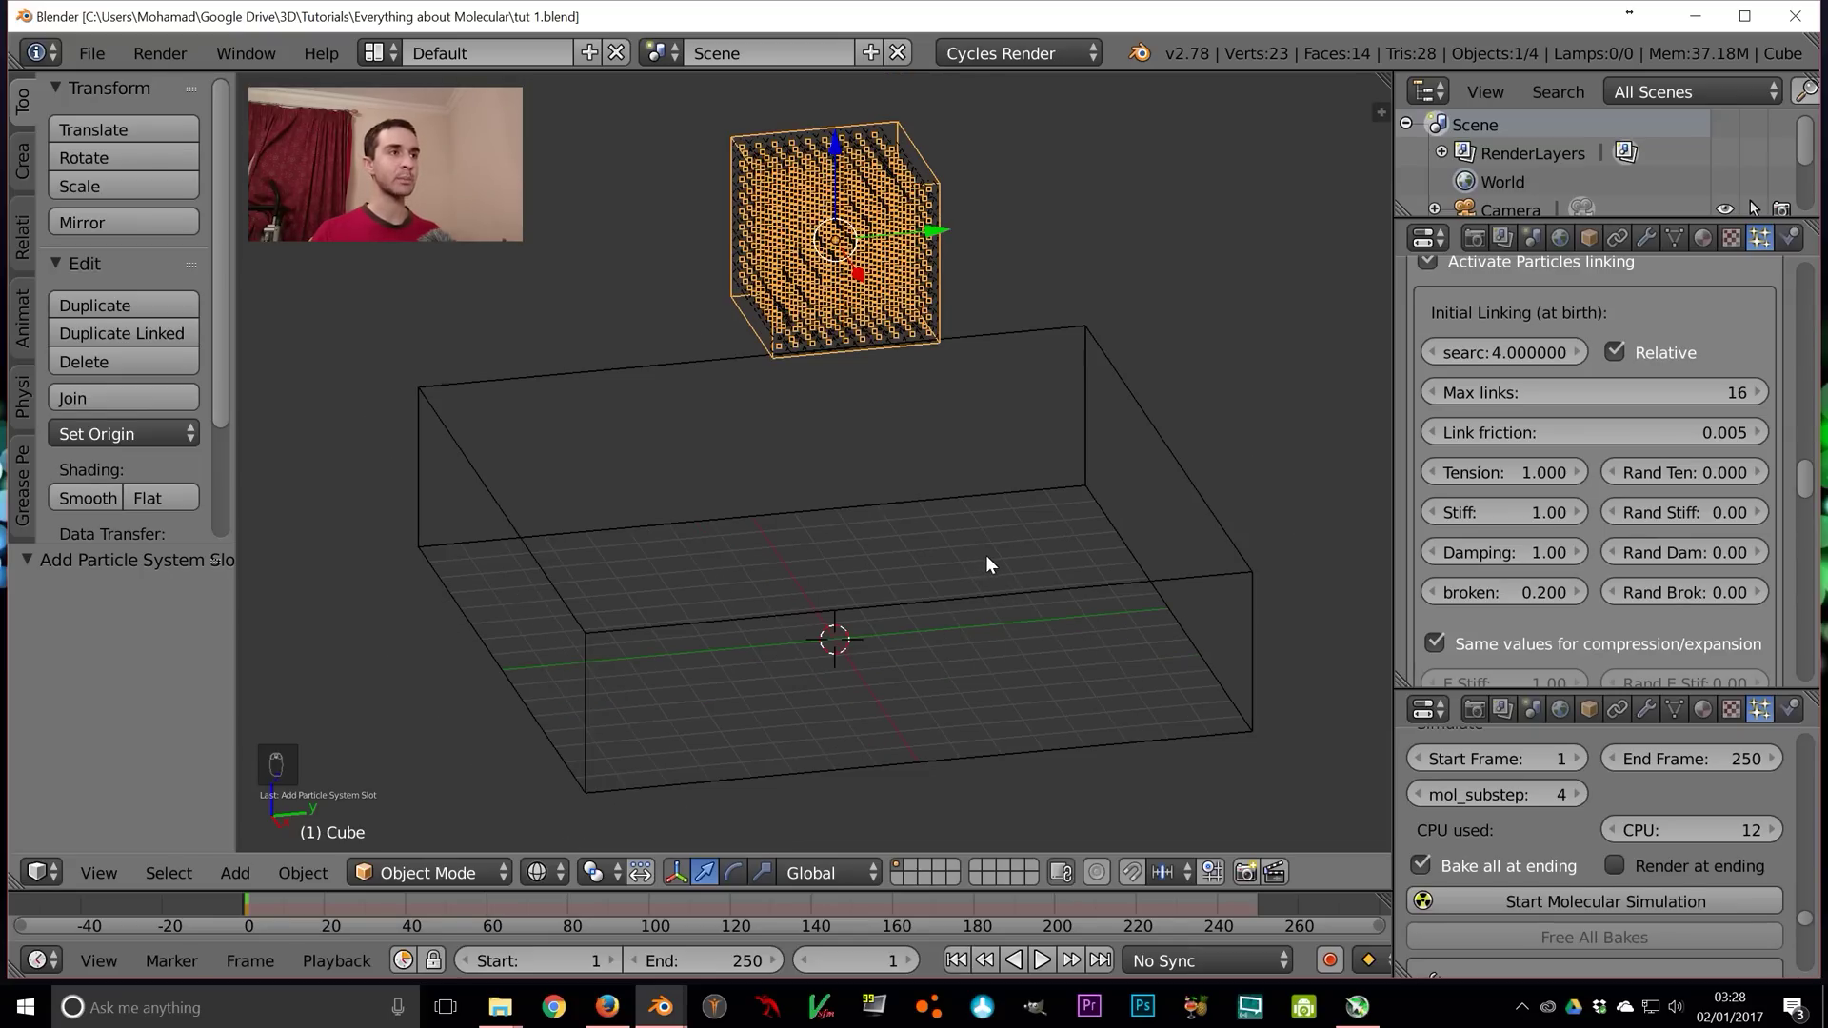
key("shift+a")
left_click(1088, 569)
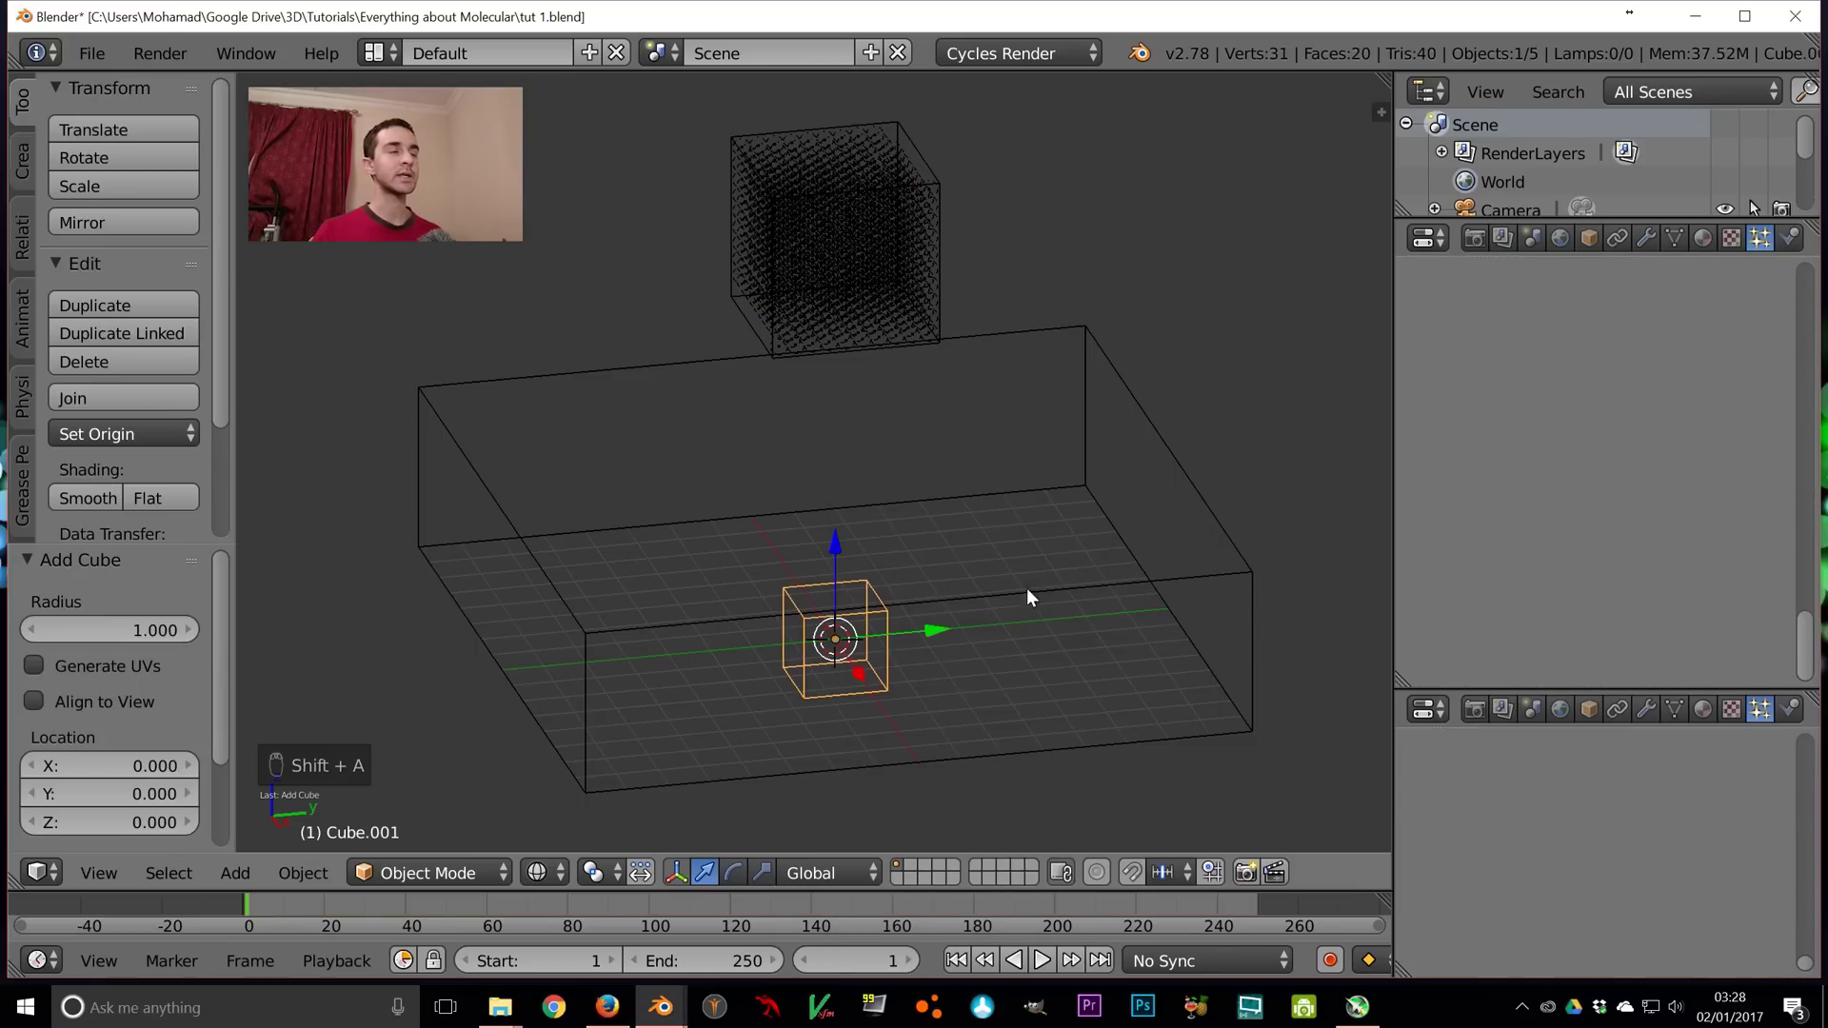
middle_click_drag(998, 598, 973, 613)
key("Tab")
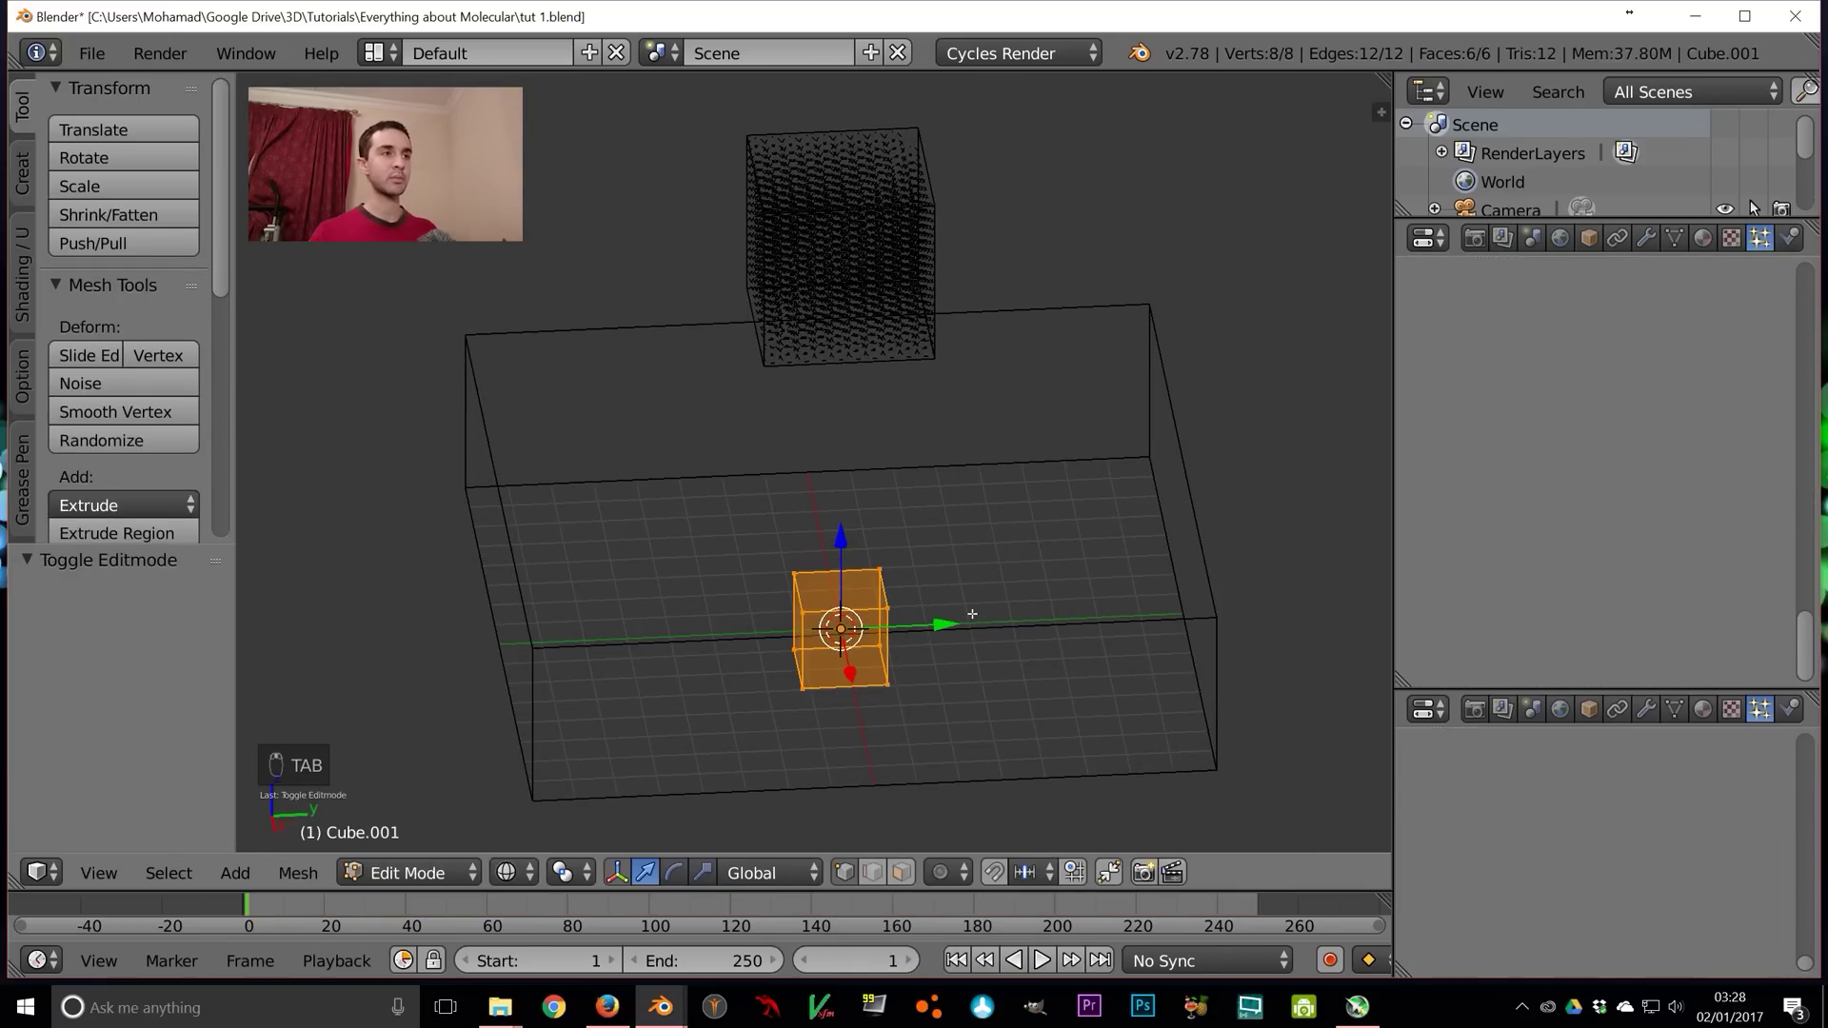
scroll(1032, 612, "up", 2)
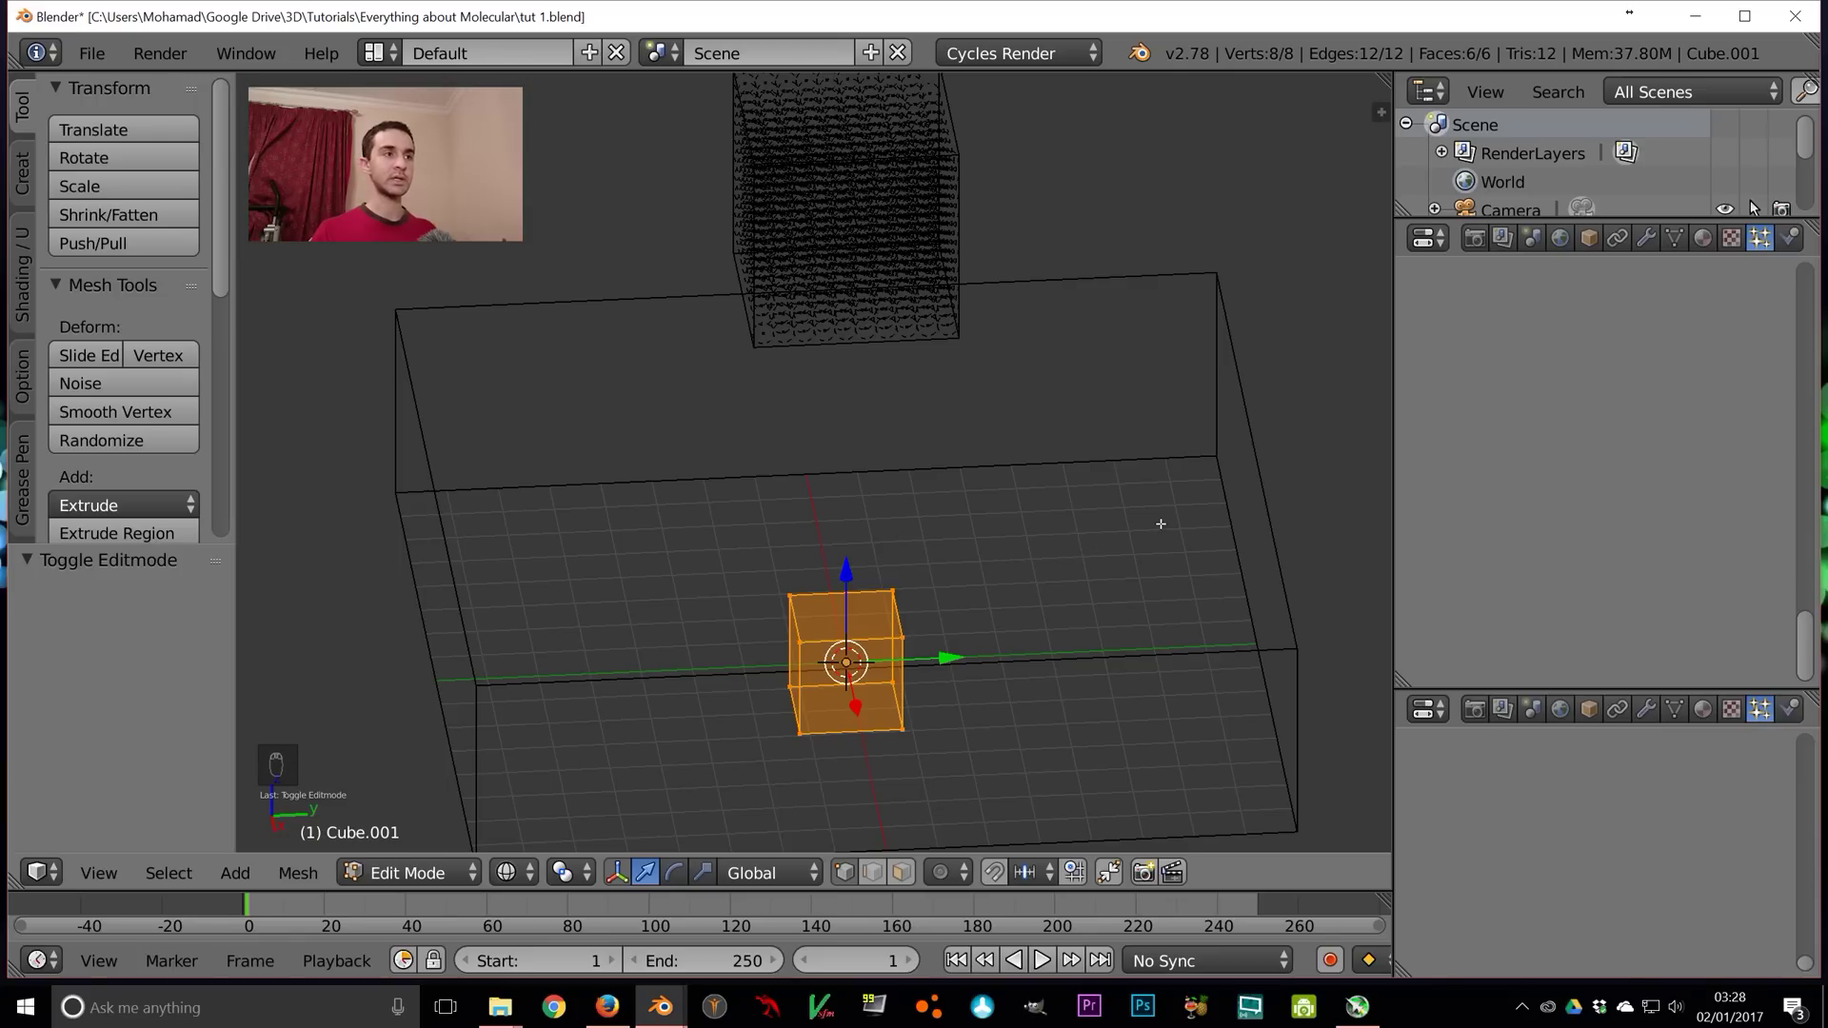
key("s")
key("shift+z")
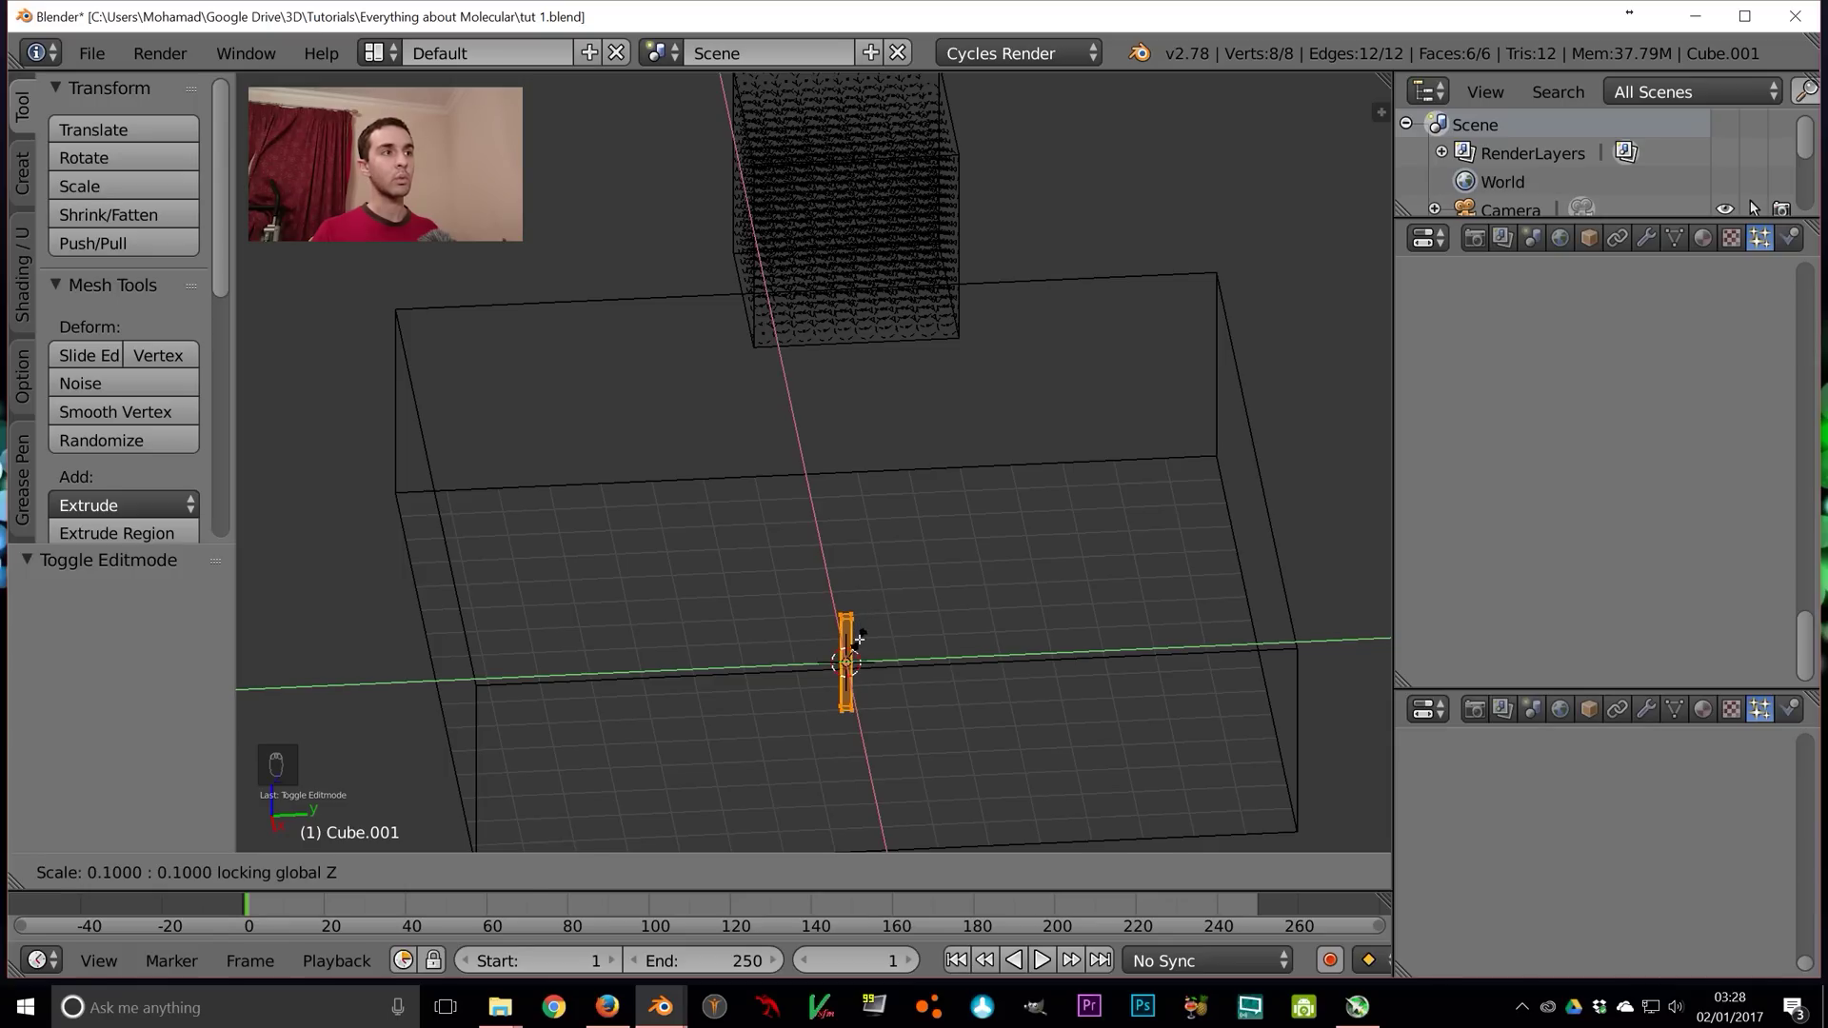
left_click(860, 638)
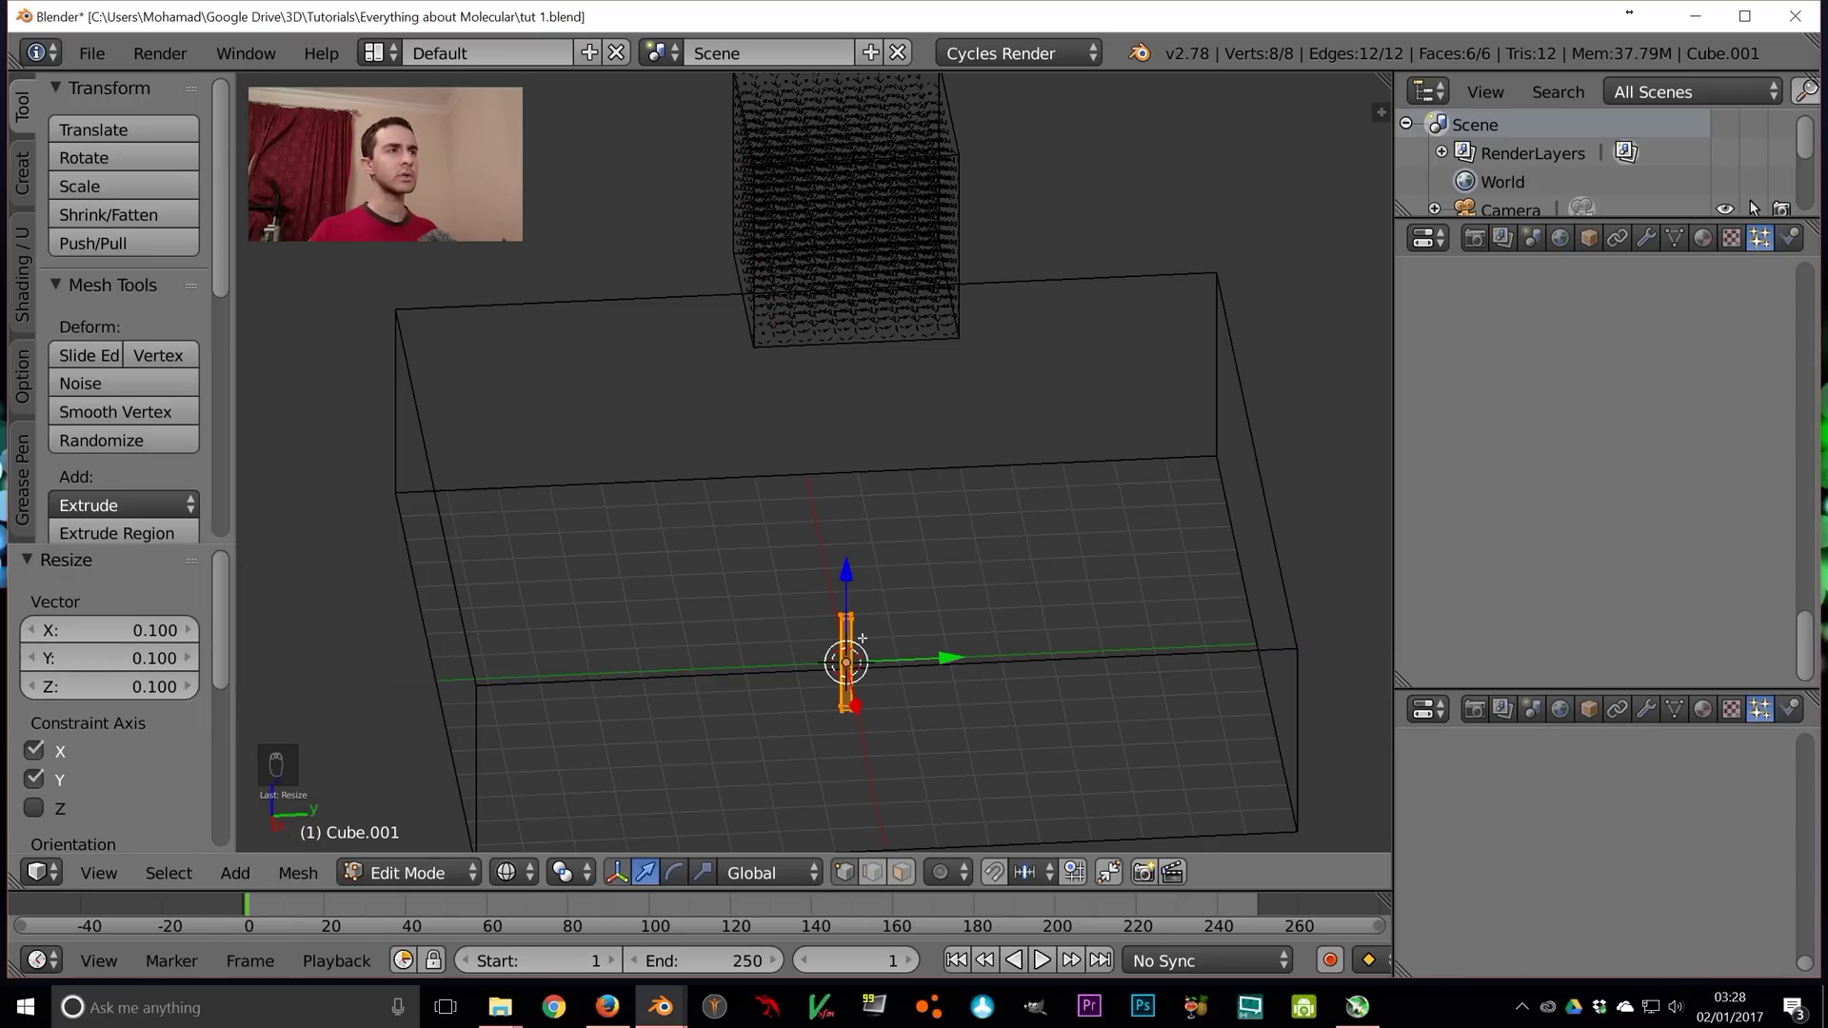
In top view, move the thin pillar mesh by -1.9 in X and 1.9 in Y to a corner of the particle cube
key("KP_7")
middle_click_drag(783, 479, 857, 553, "shift")
scroll(929, 499, "up", 5)
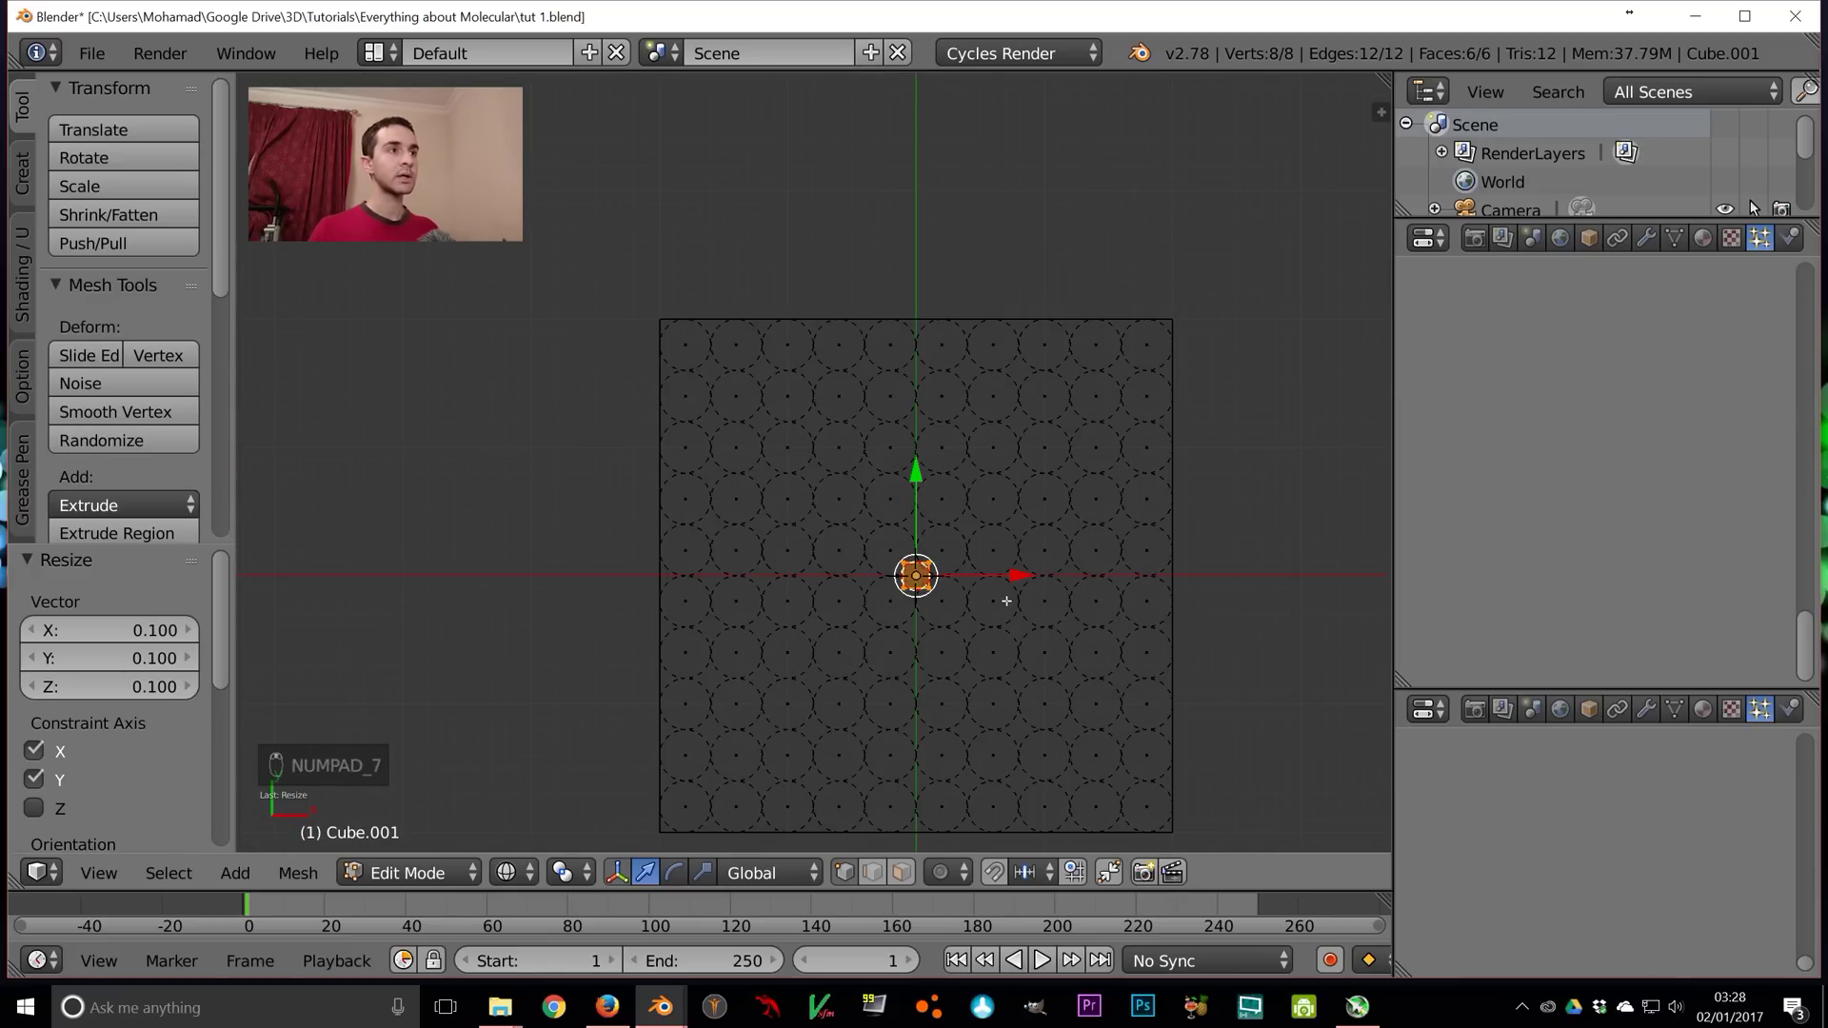
key("g")
left_click(773, 367)
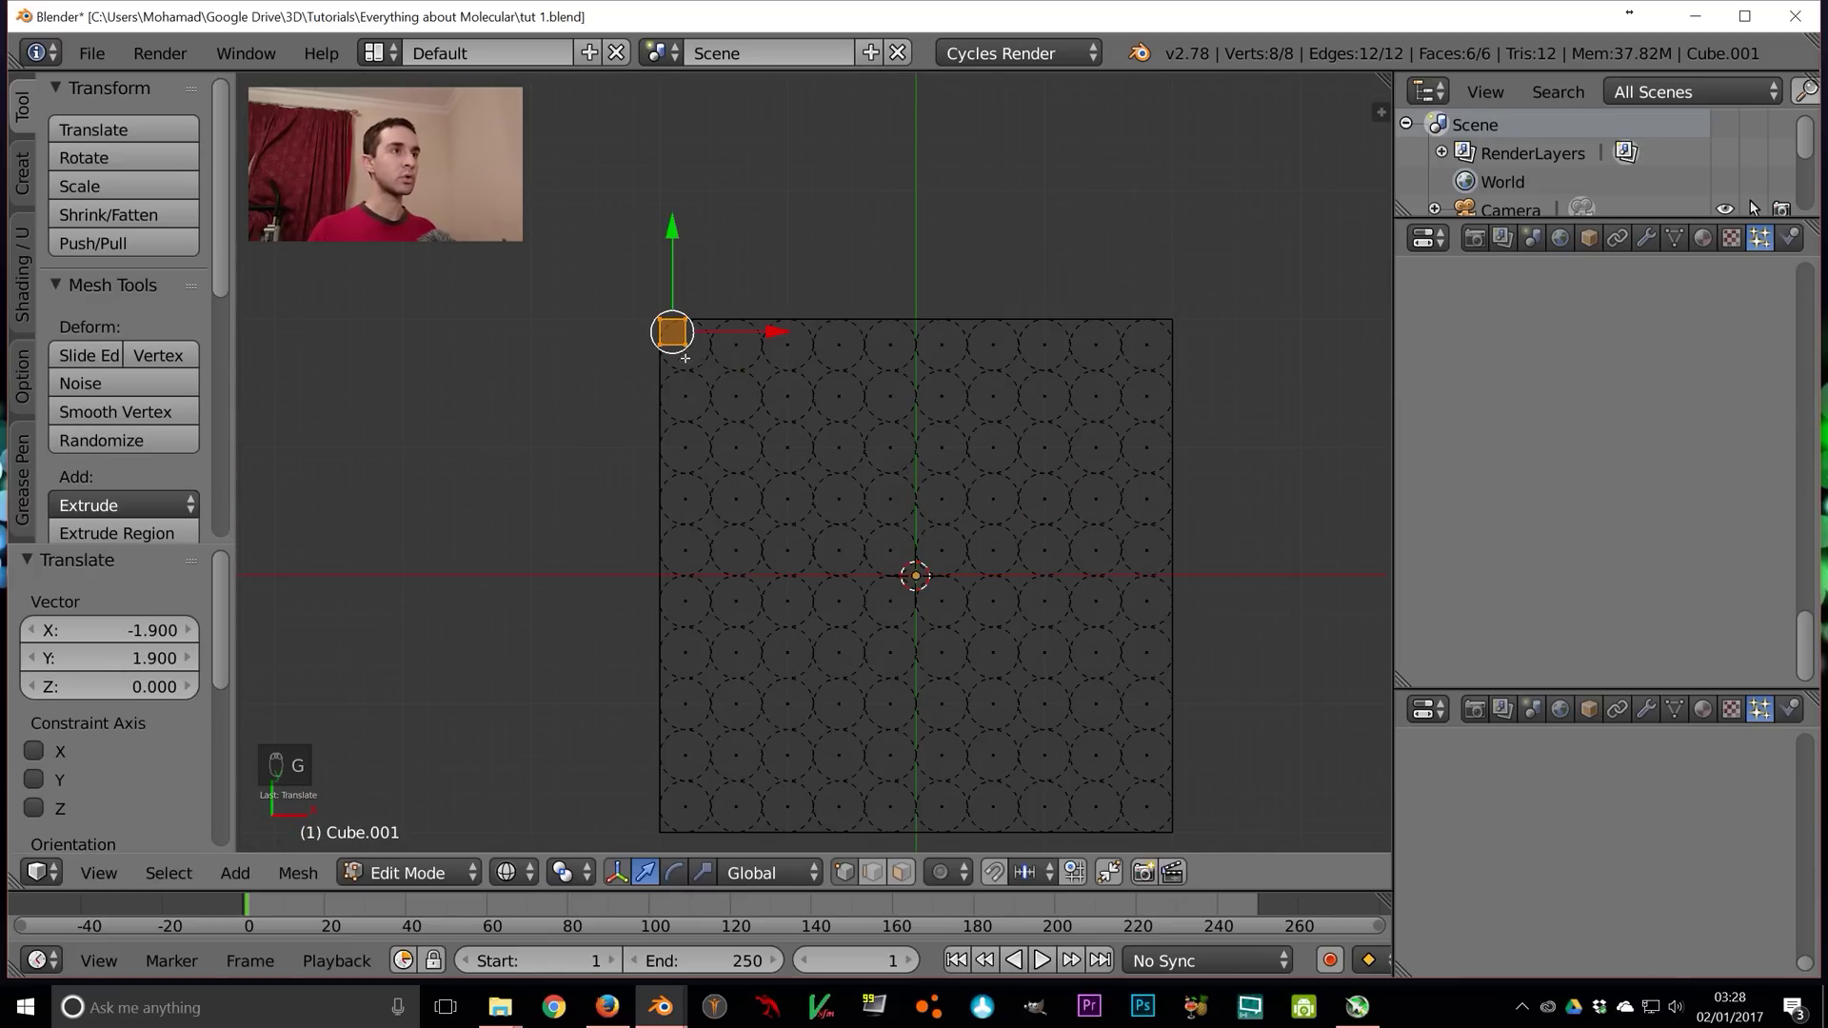
Duplicate the pillar three times at 3.8 unit offsets so each corner of the particle cube's outline has one
scroll(902, 465, "down", 1)
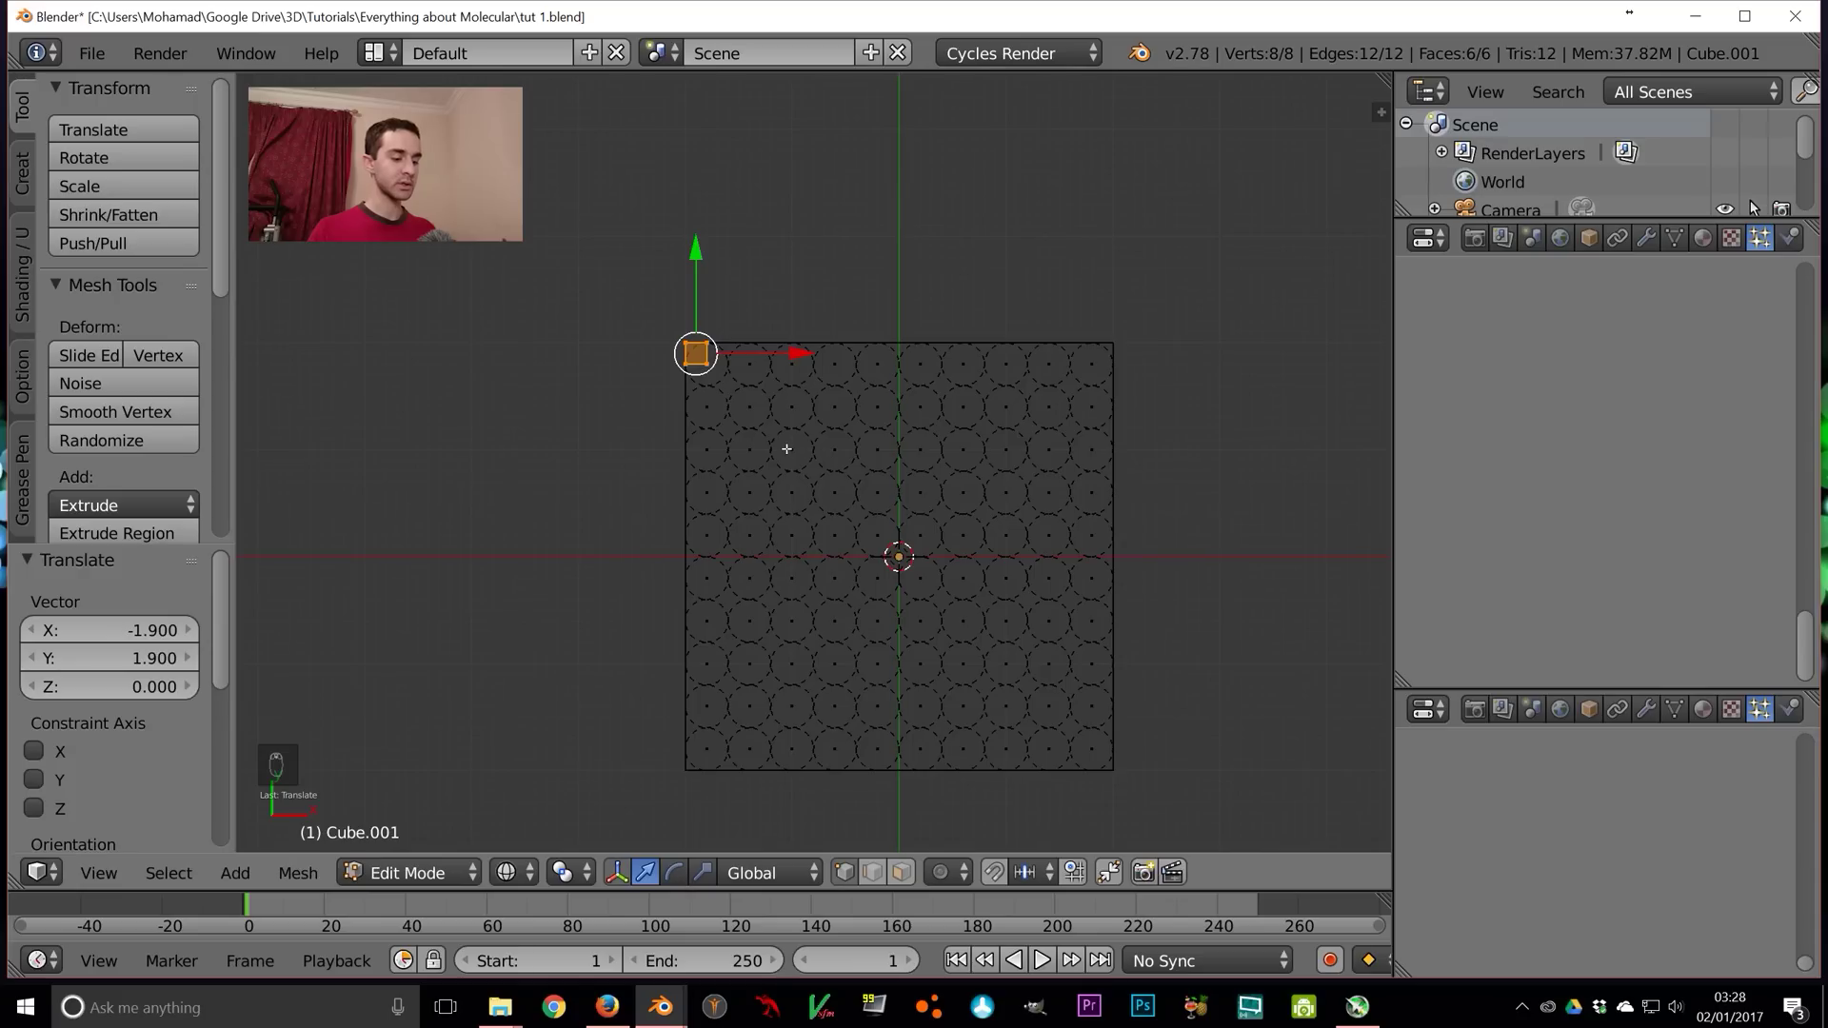
key("shift+d")
left_click(1166, 445)
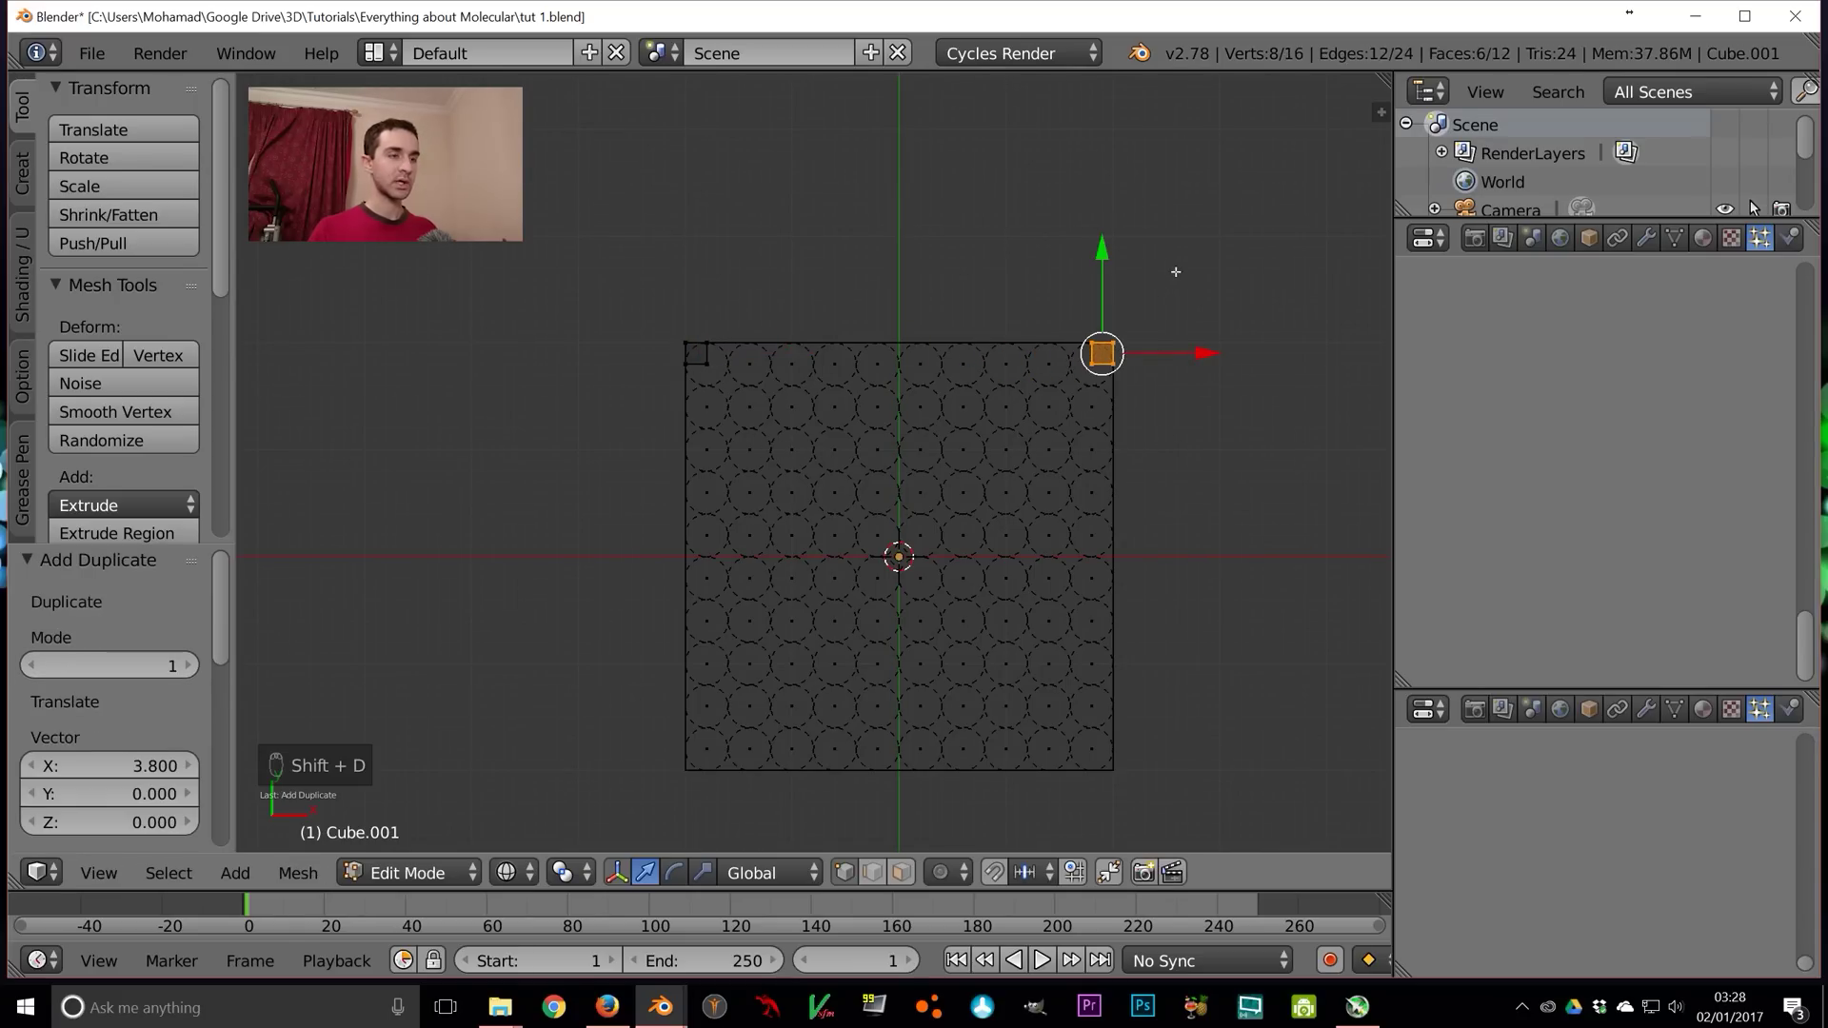
key("shift+d")
left_click(1182, 667)
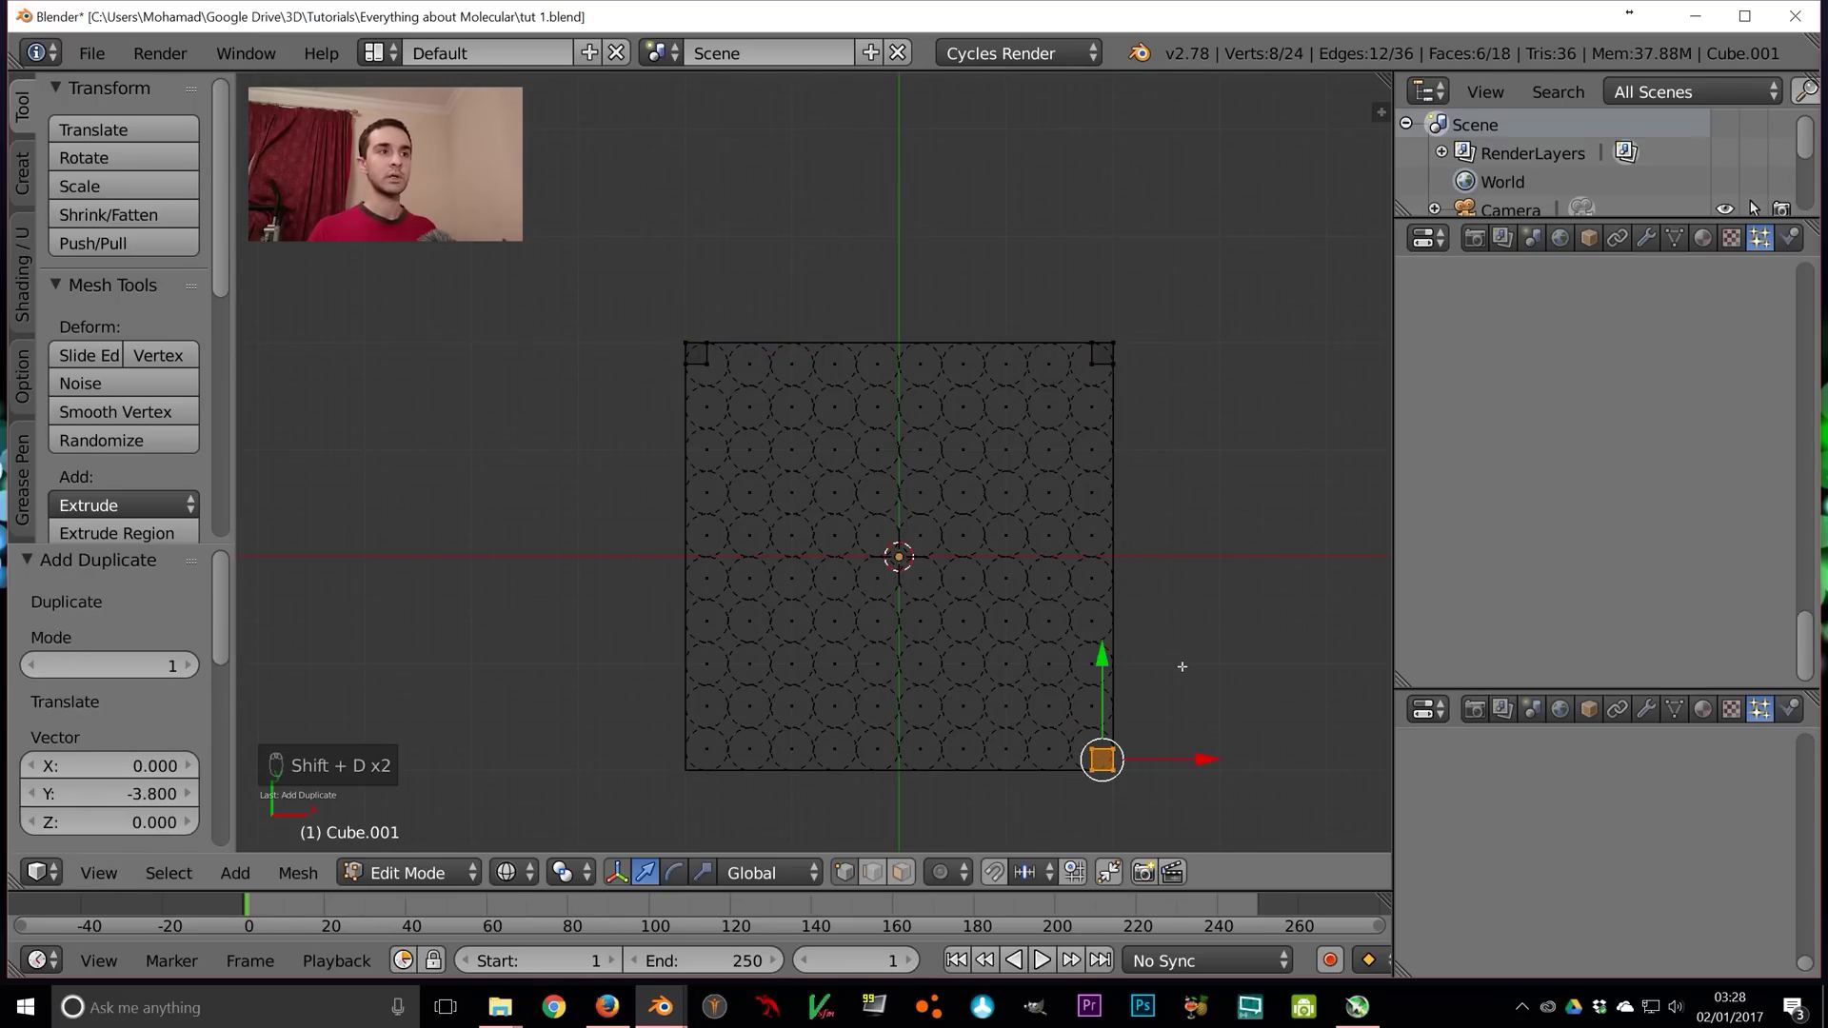
key("shift+d")
left_click(857, 666)
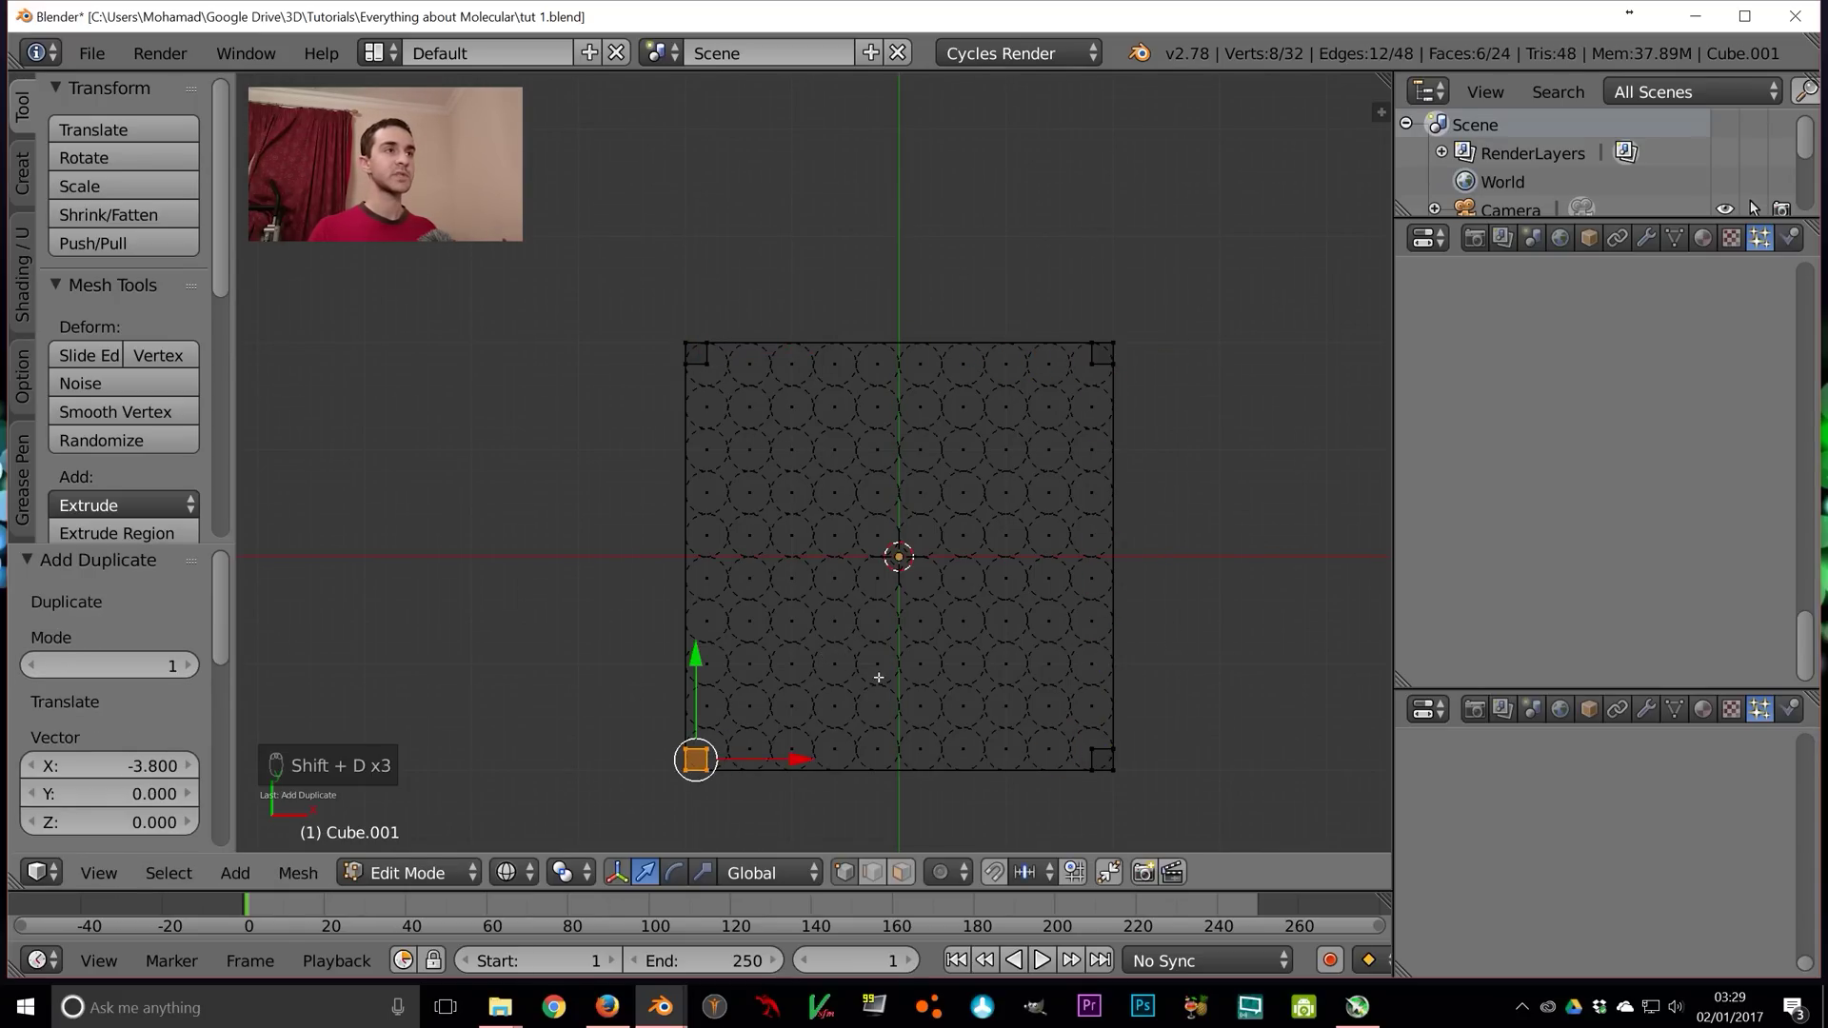
Select all four pillars in the mesh and scale them together by 1.5 in X and Y, keeping their height
middle_click_drag(877, 673, 836, 584)
key("Tab")
middle_click_drag(960, 703, 762, 547)
middle_click_drag(911, 630, 879, 600)
key("Tab")
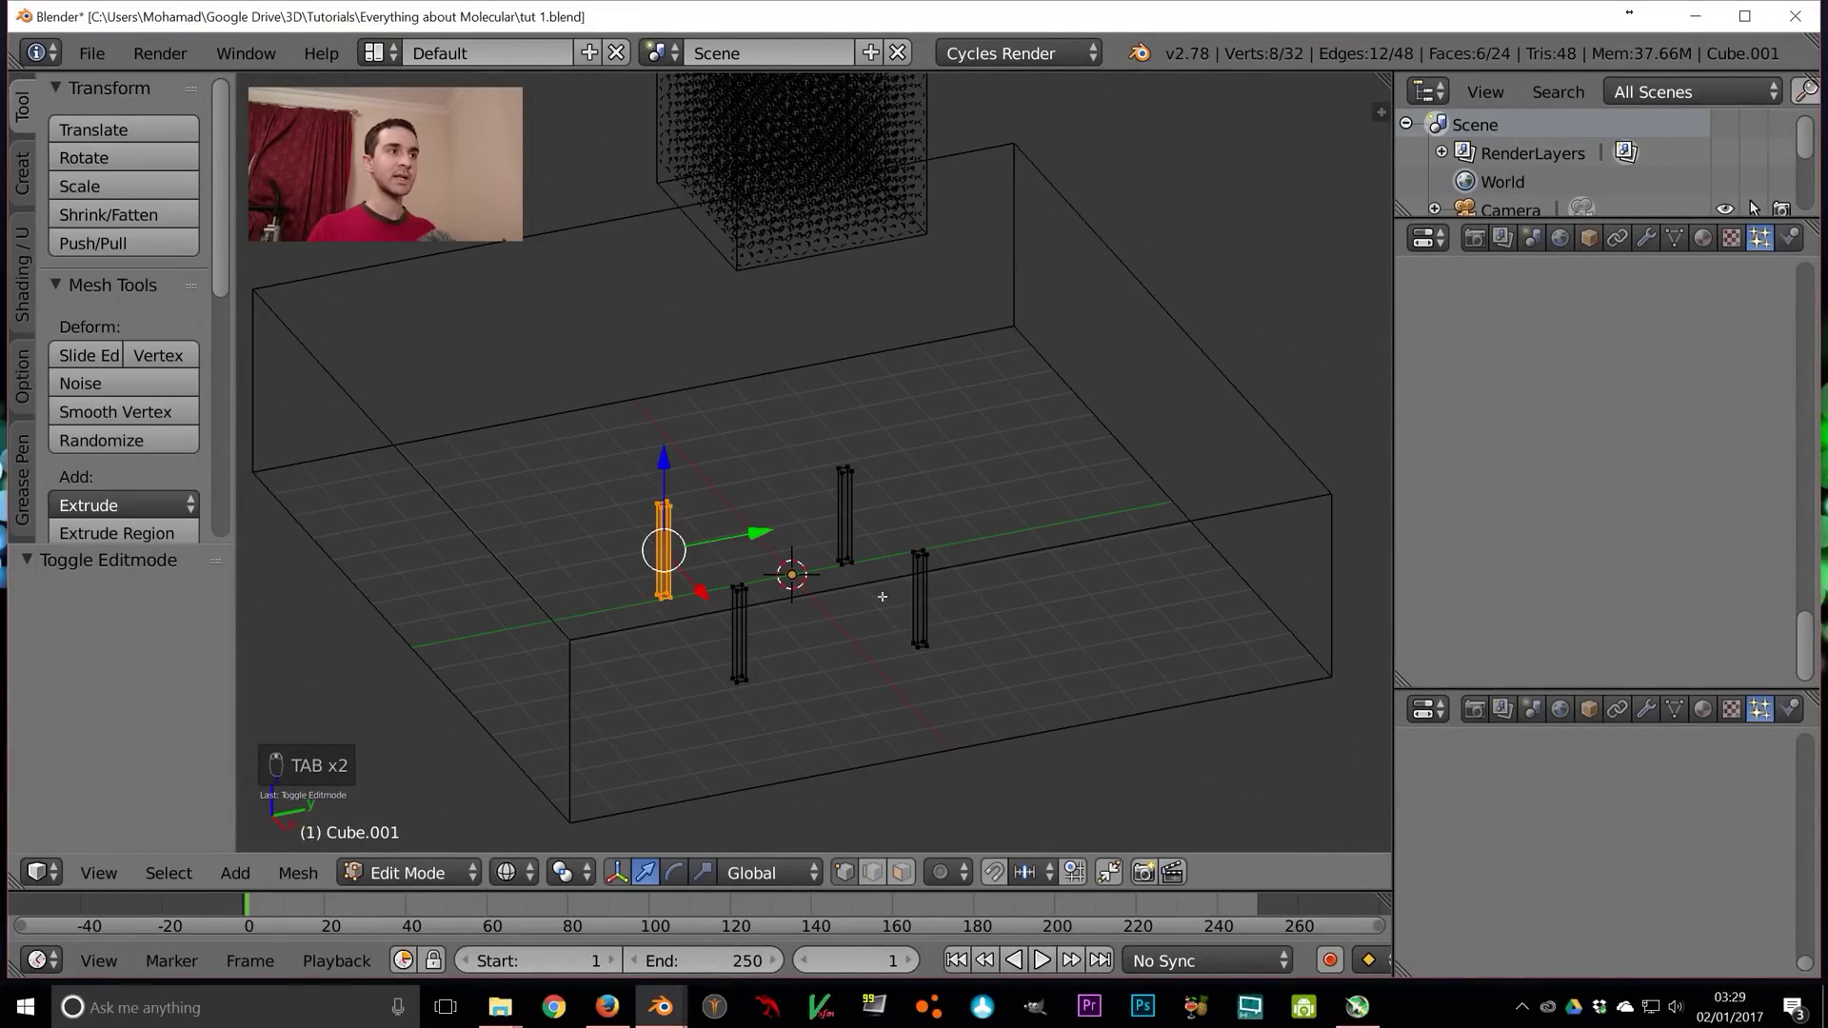
key("a")
key("a")
key("a")
key("a")
key("a")
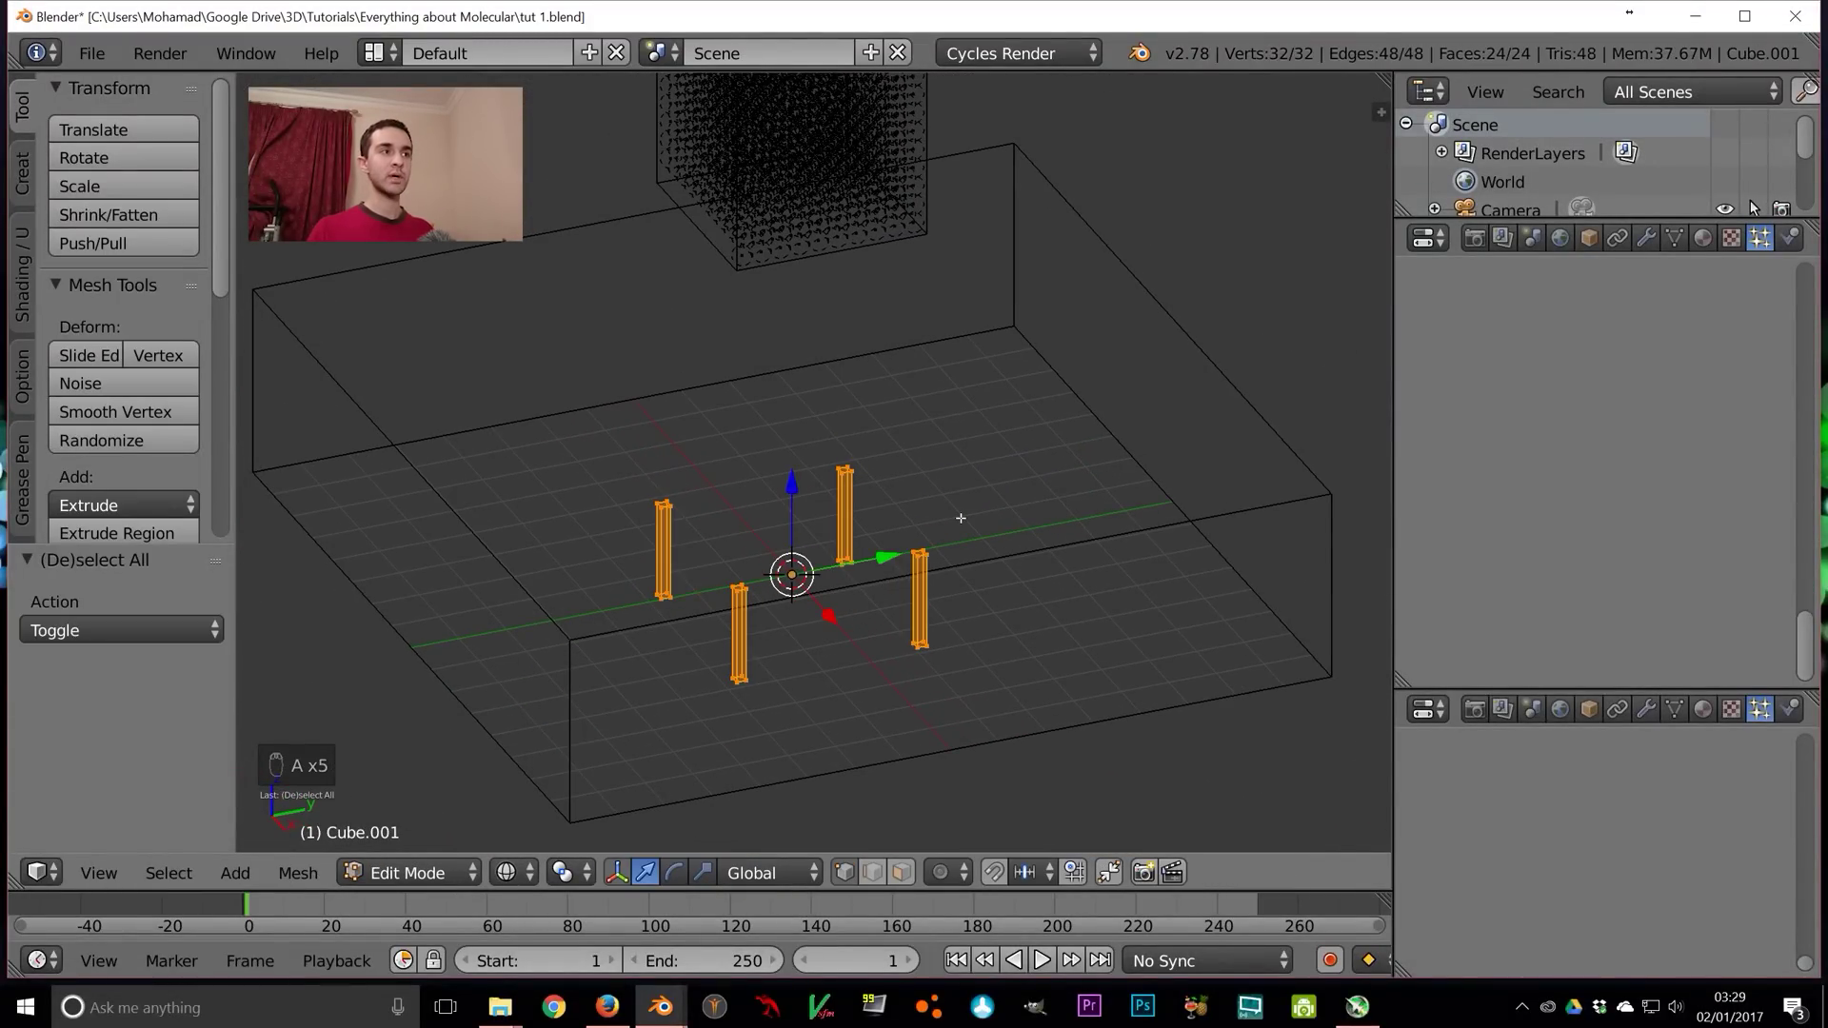
key("s")
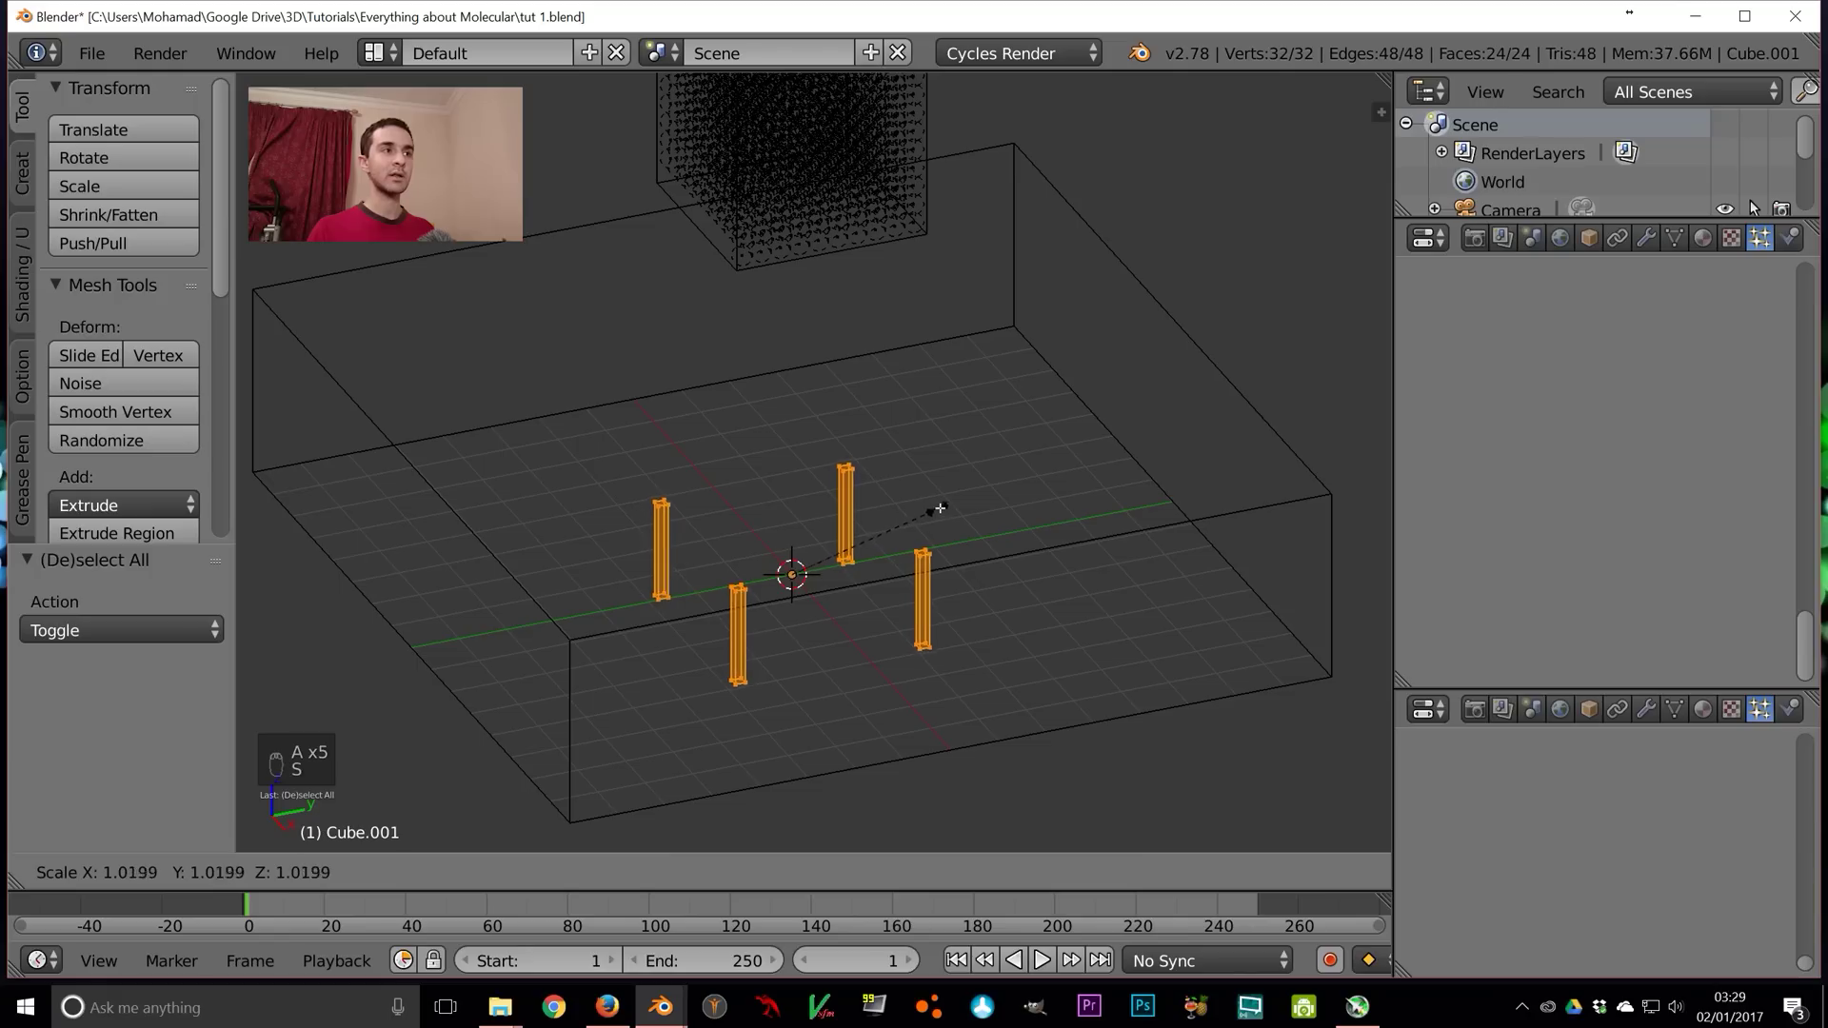
key("shift+z")
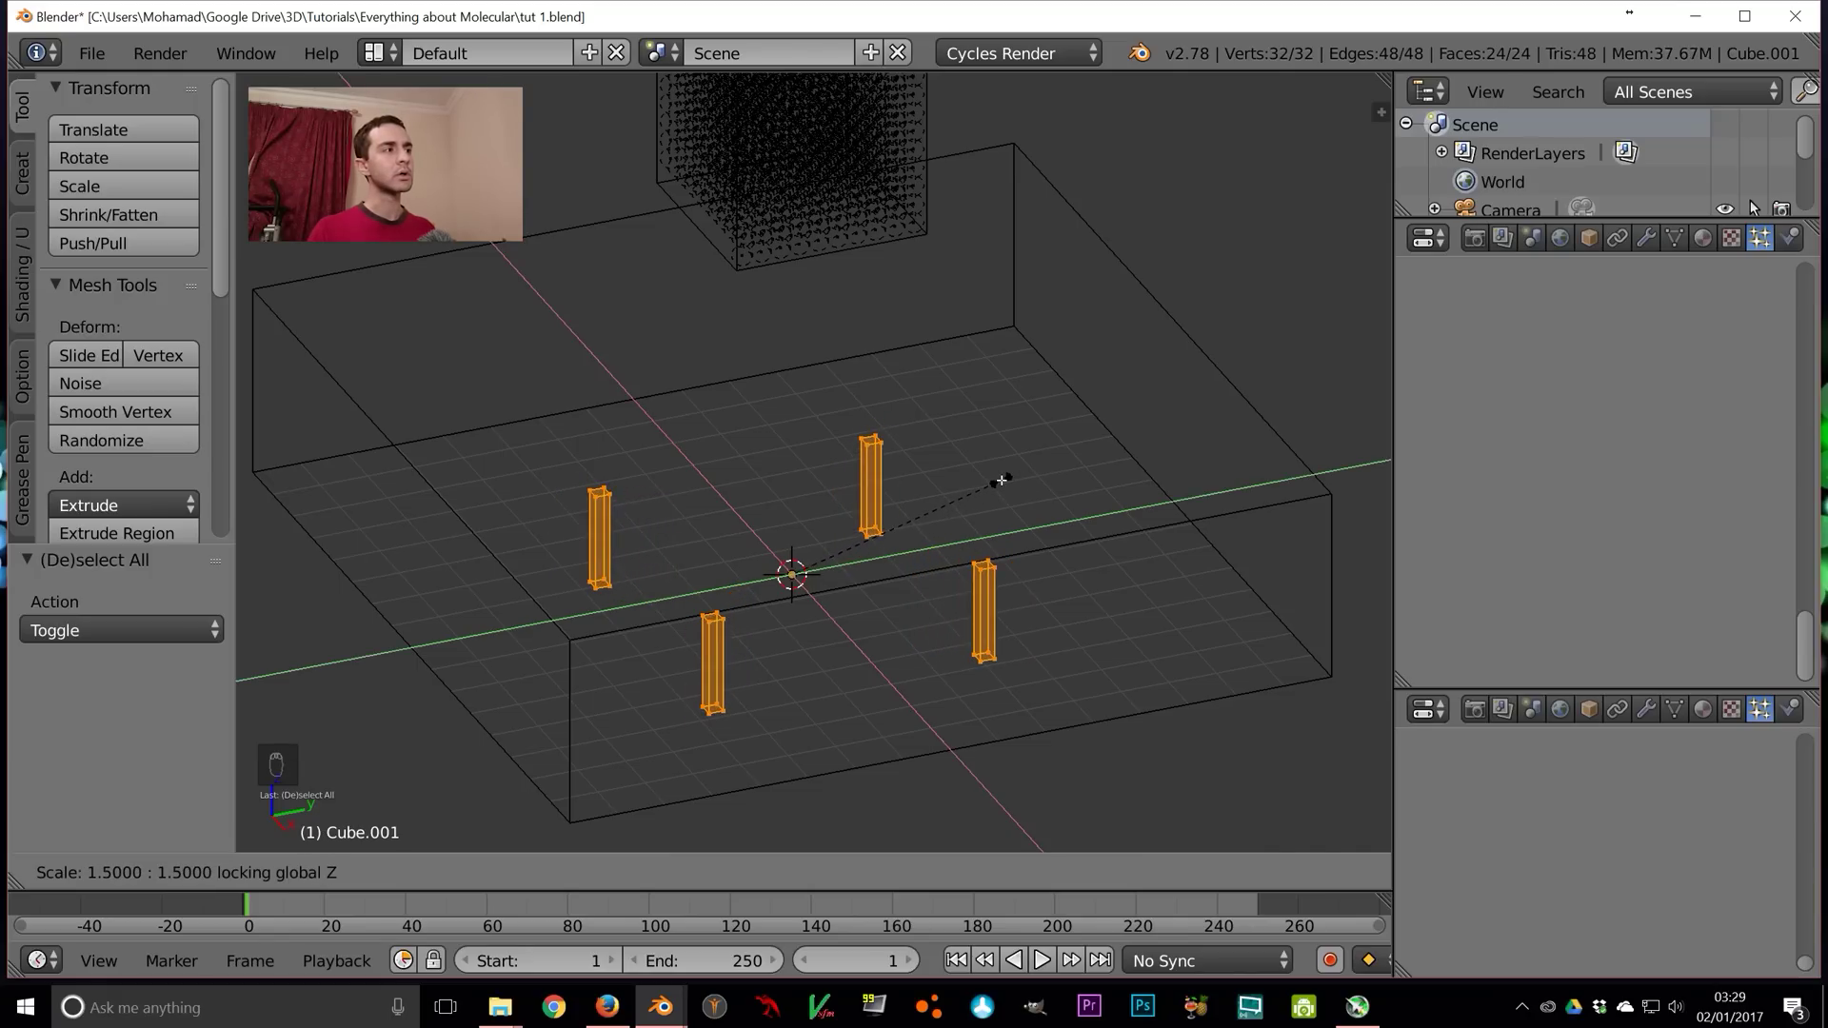
left_click(1002, 481)
Switch to solid shading and, in Object Mode, raise the pillars object 1 unit along Z
key("z")
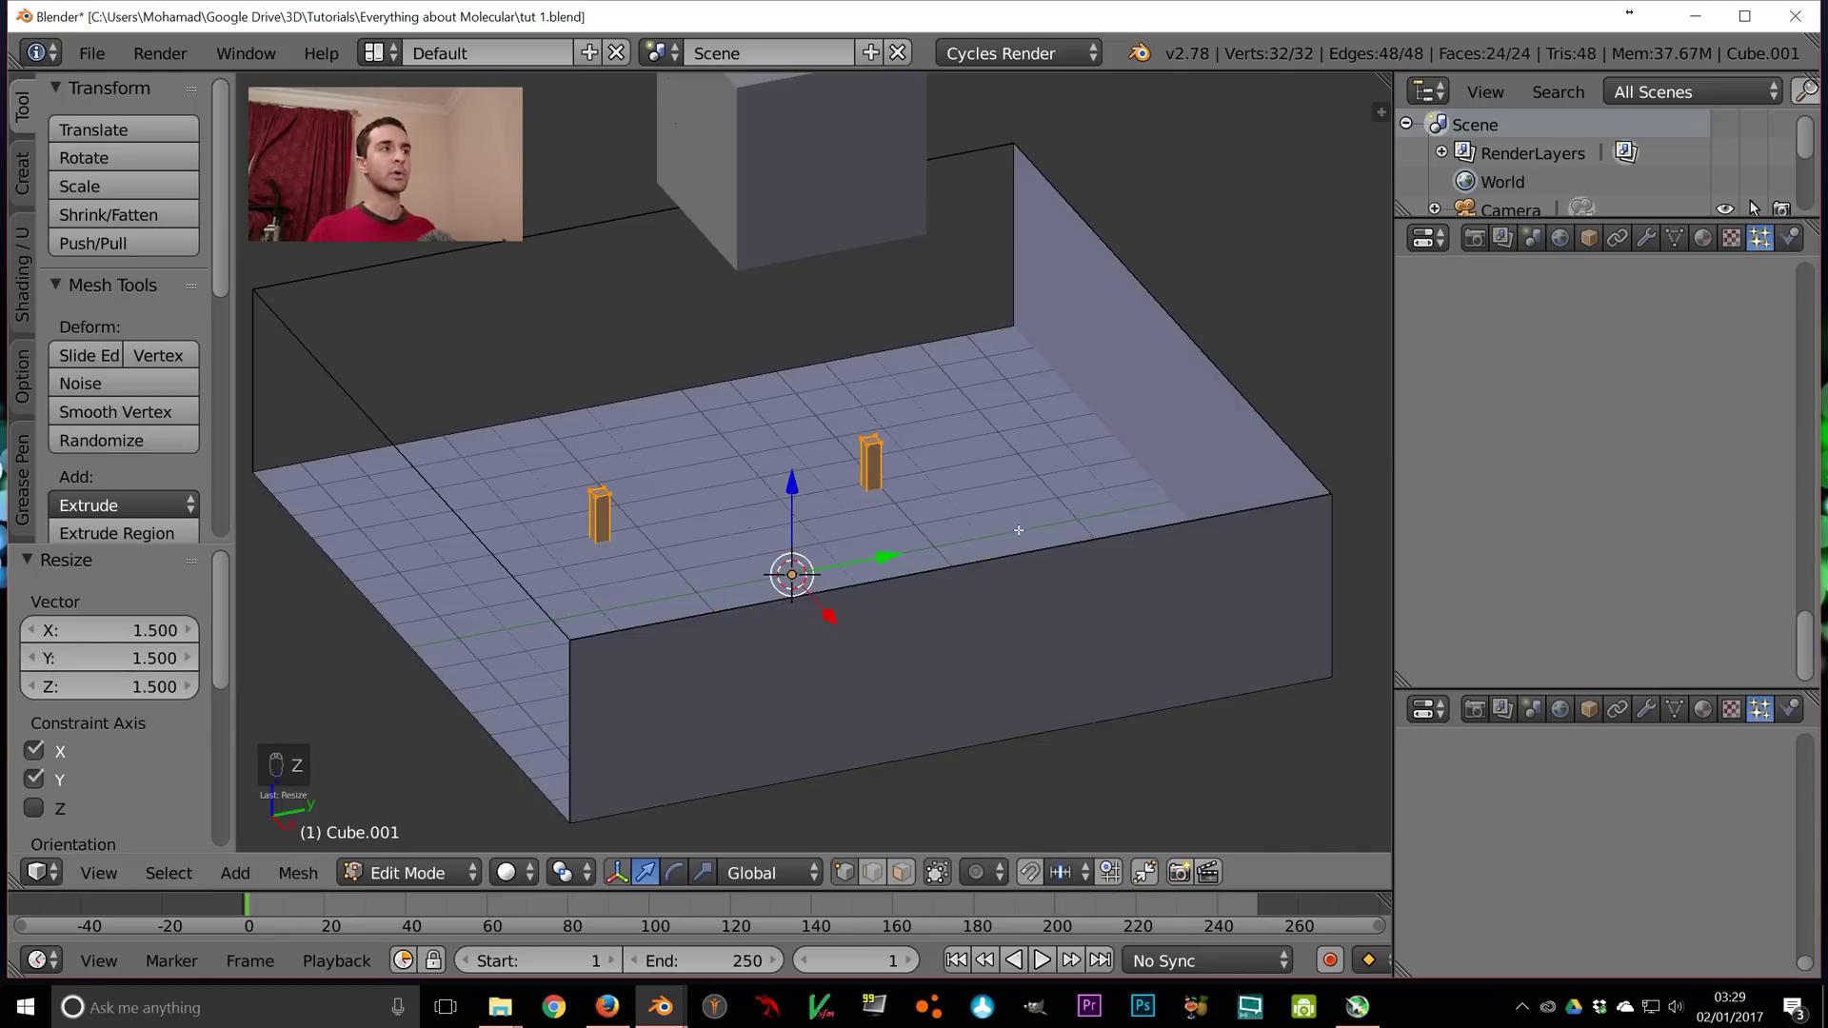
middle_click_drag(1011, 519, 981, 563)
key("Tab")
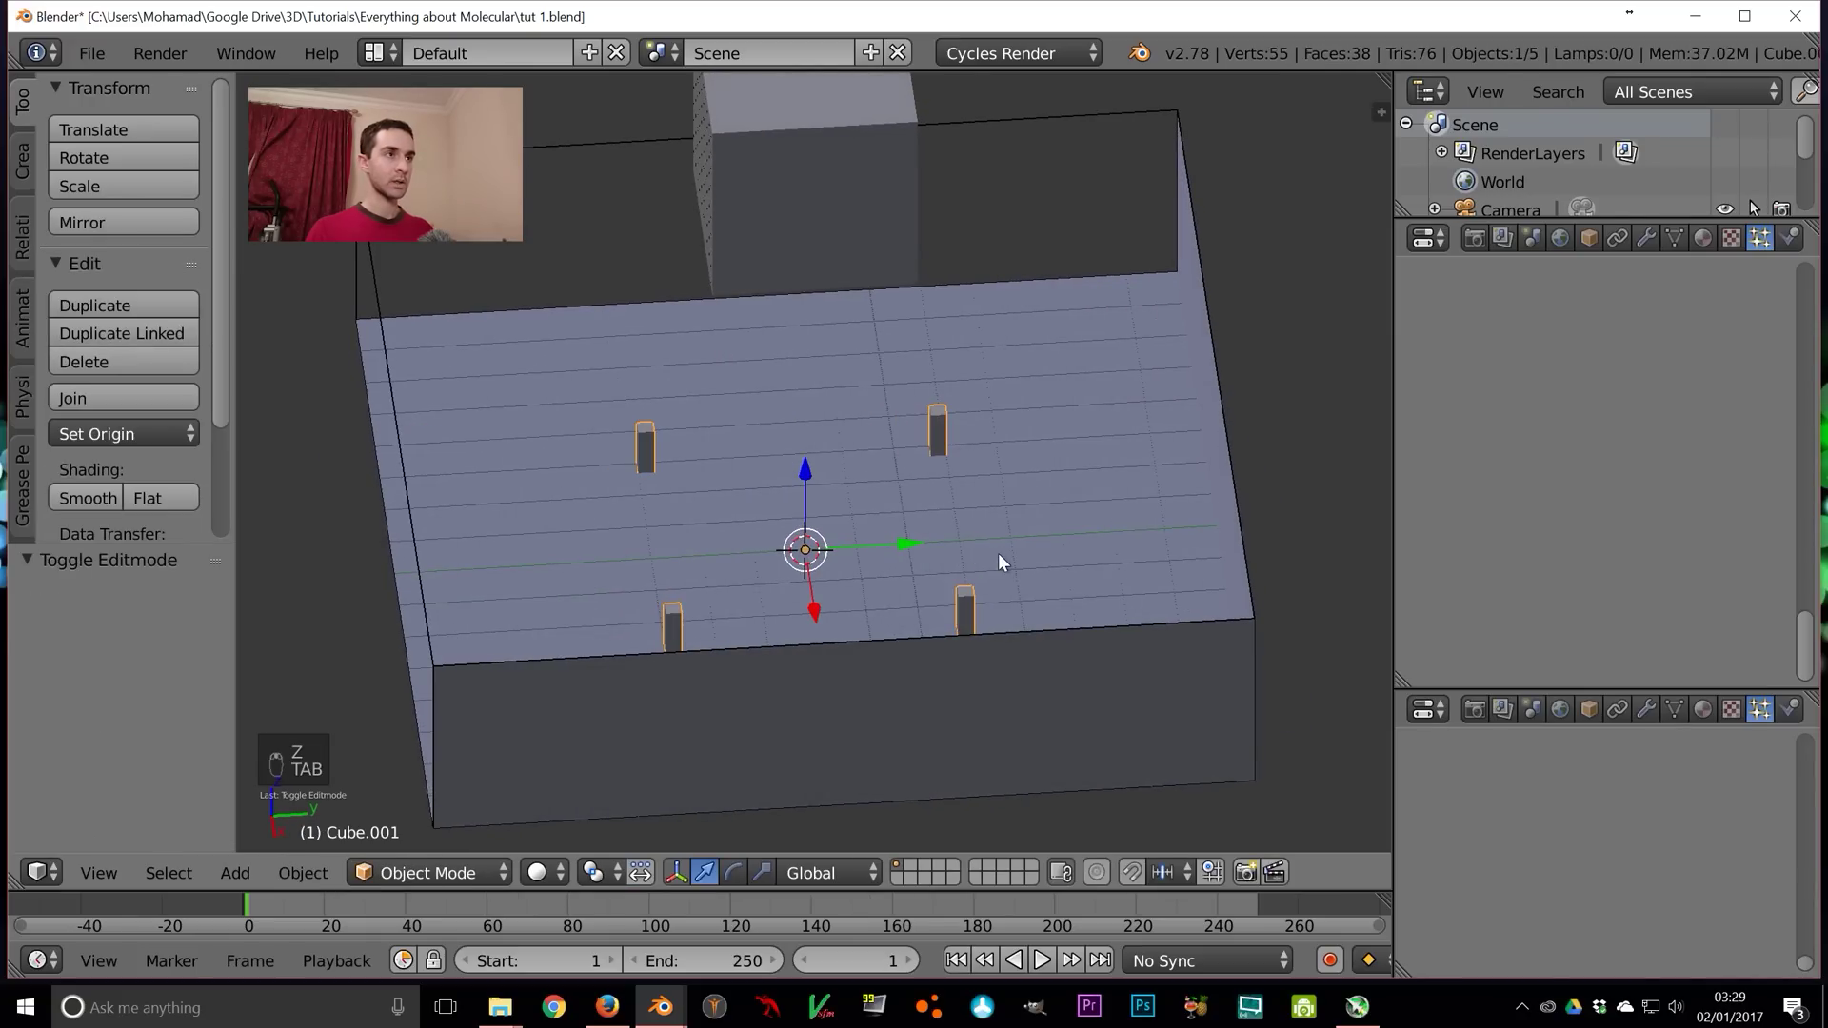
key("g")
key("z")
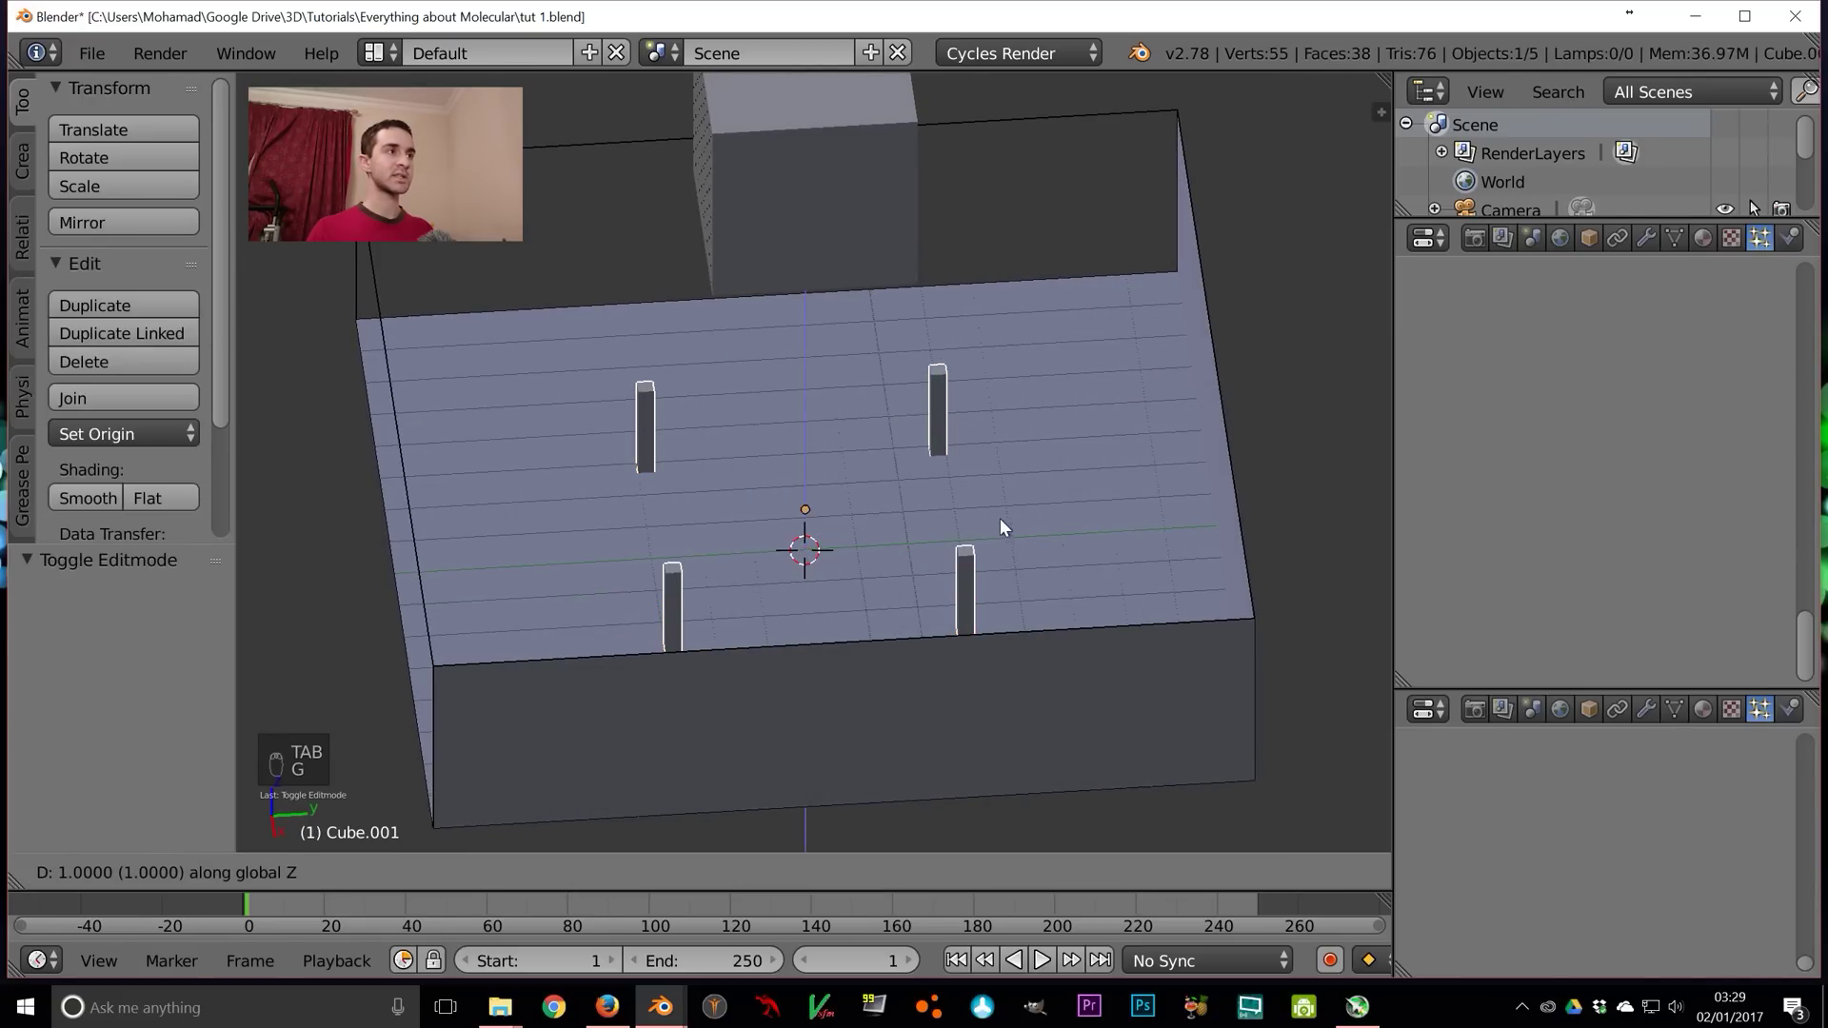
left_click(1003, 501)
Enable Collision physics on the pillars object with a particle damping factor of 0.5 and a particle friction factor of 0.2
middle_click_drag(811, 597, 997, 562)
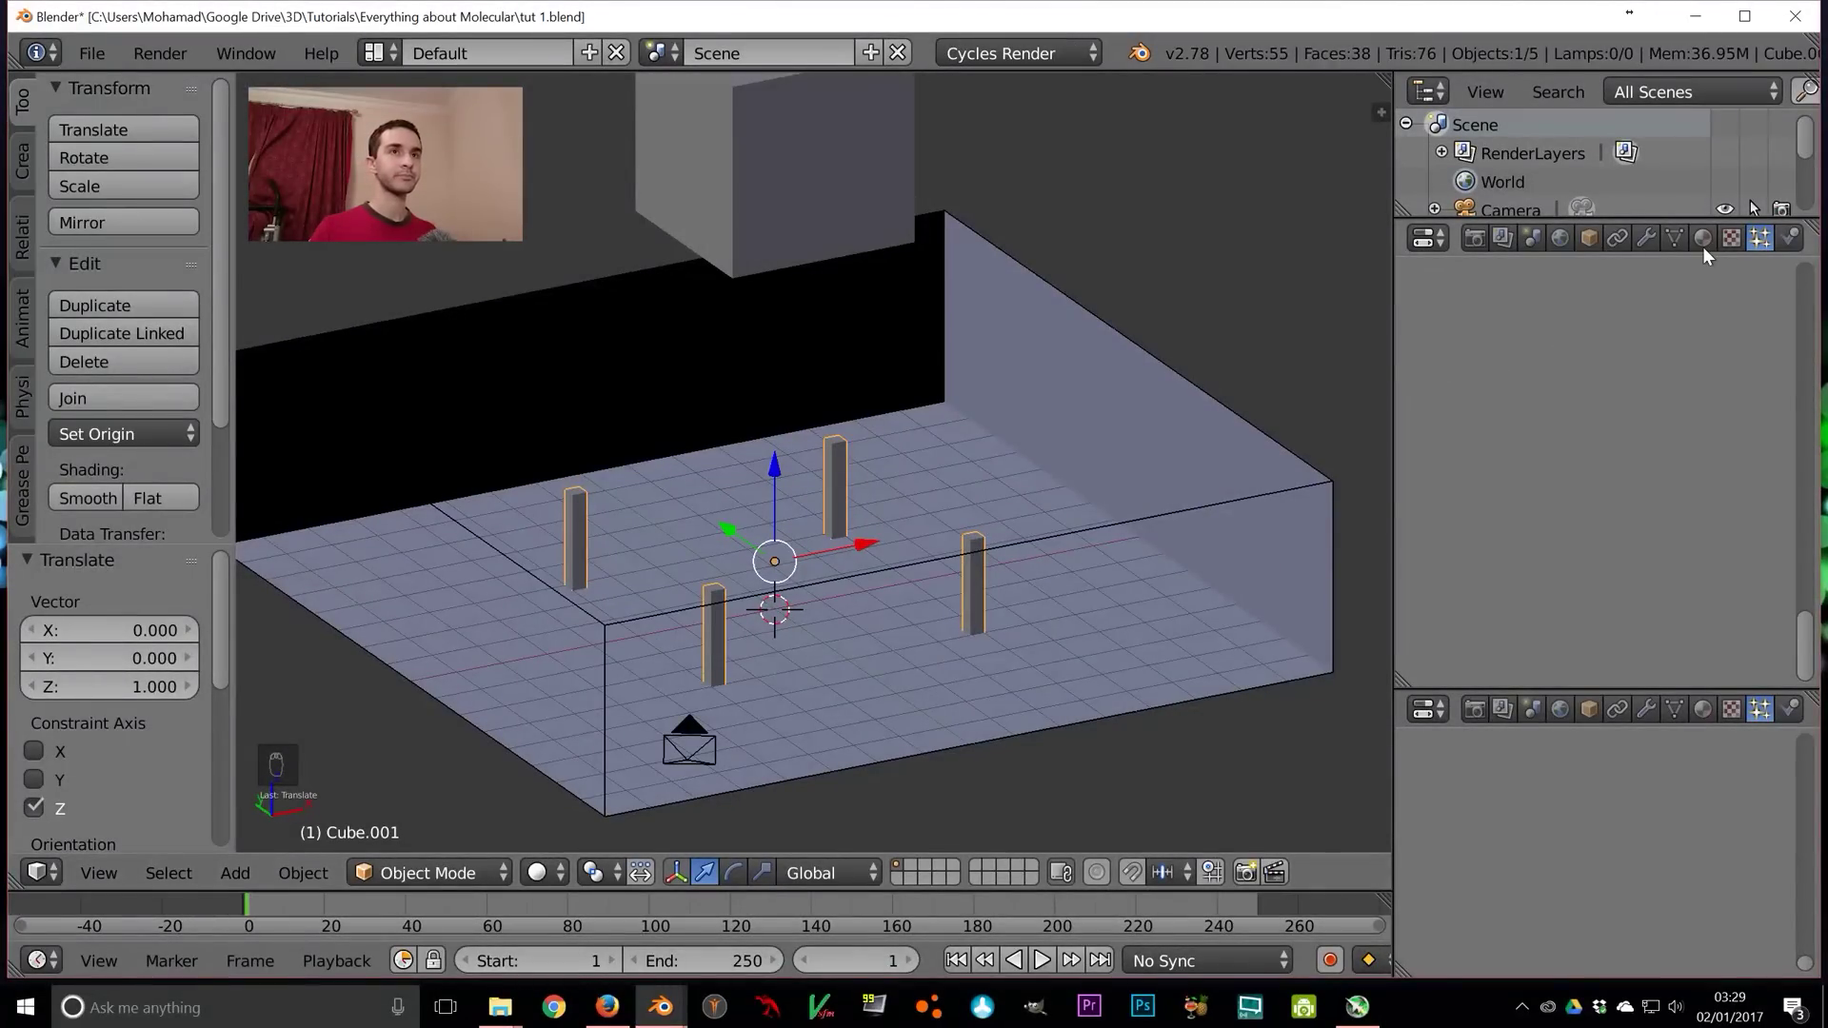
left_click(1790, 237)
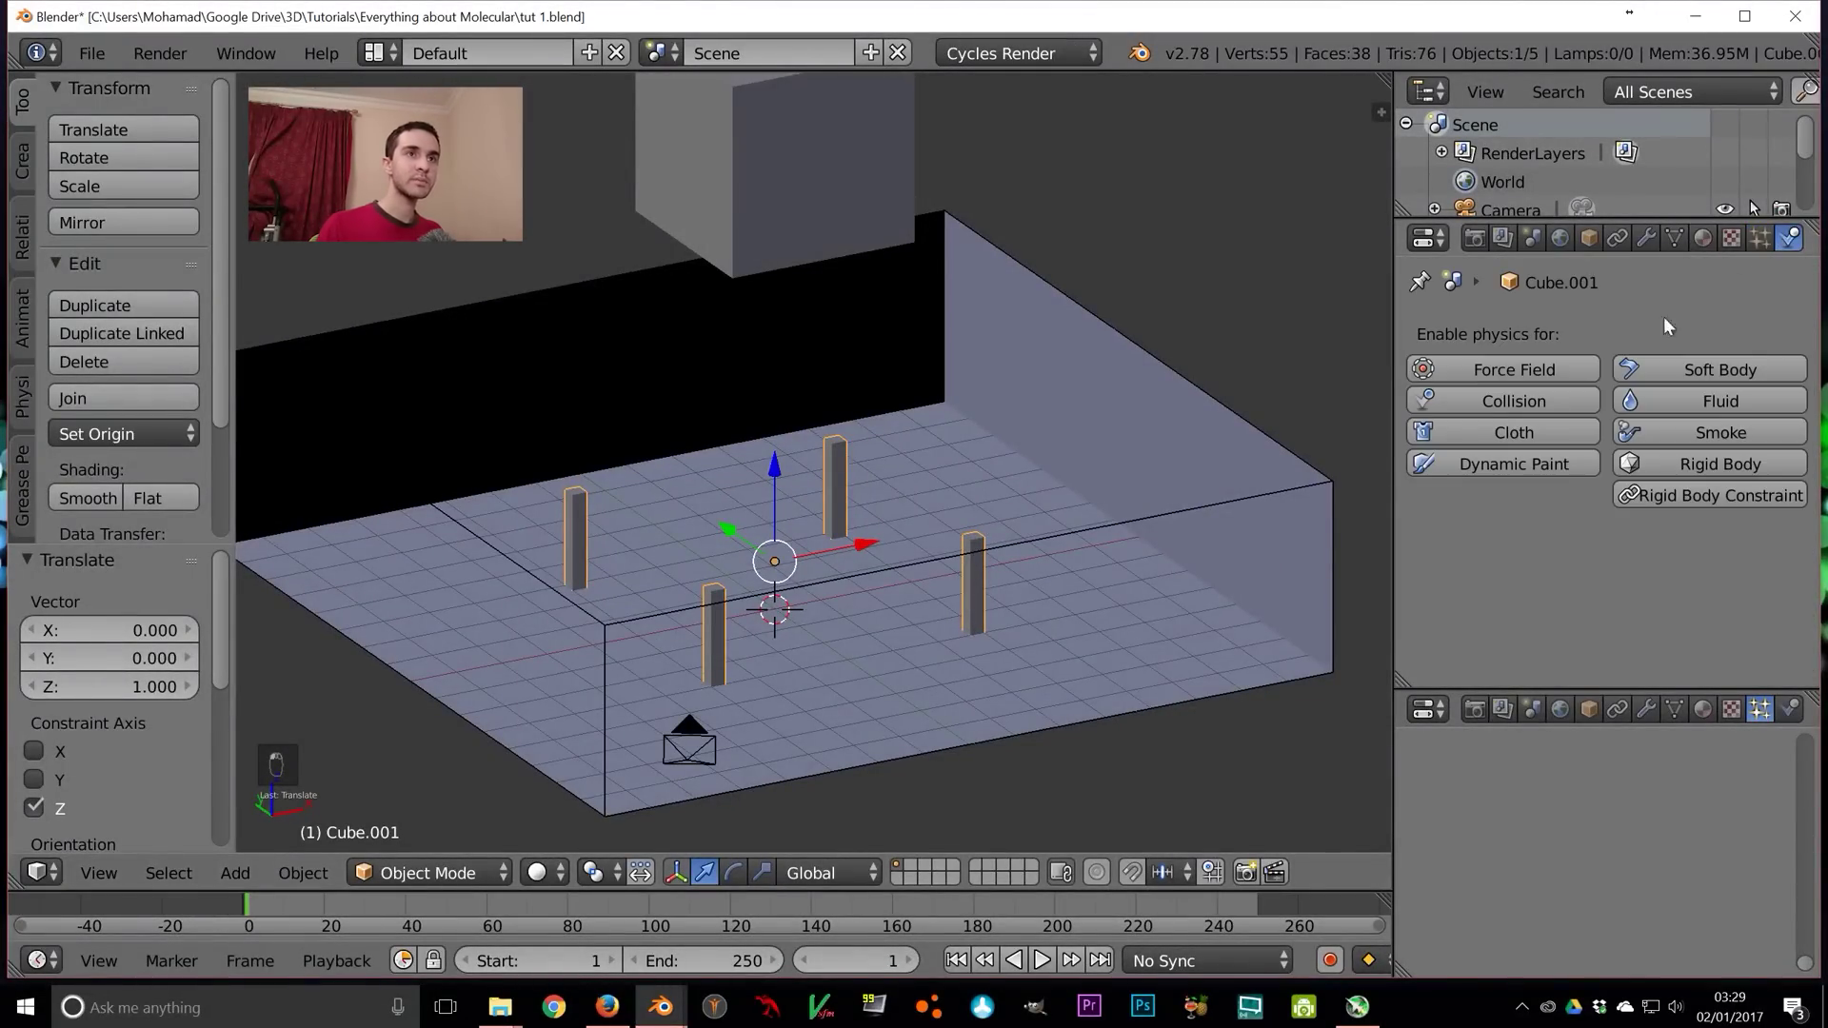
left_click(1535, 402)
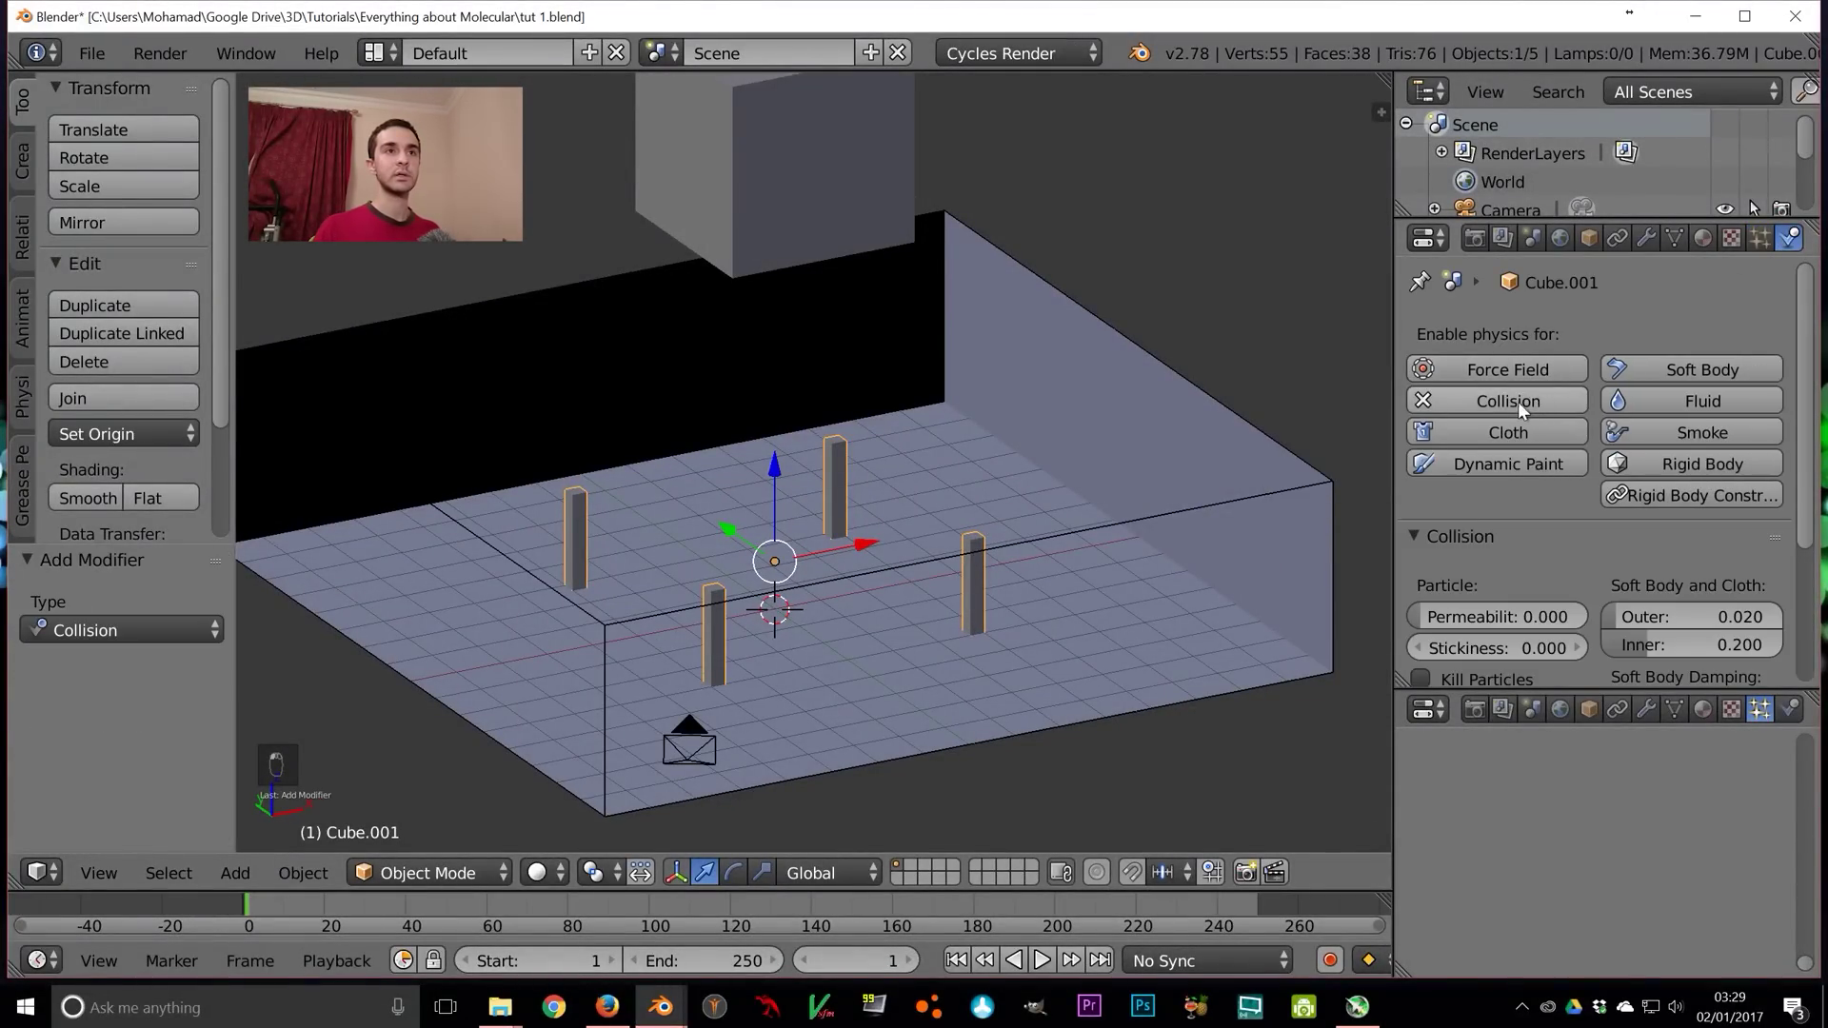
scroll(1516, 372, "down", 5)
left_click(1538, 562)
type("0.5")
key("Return")
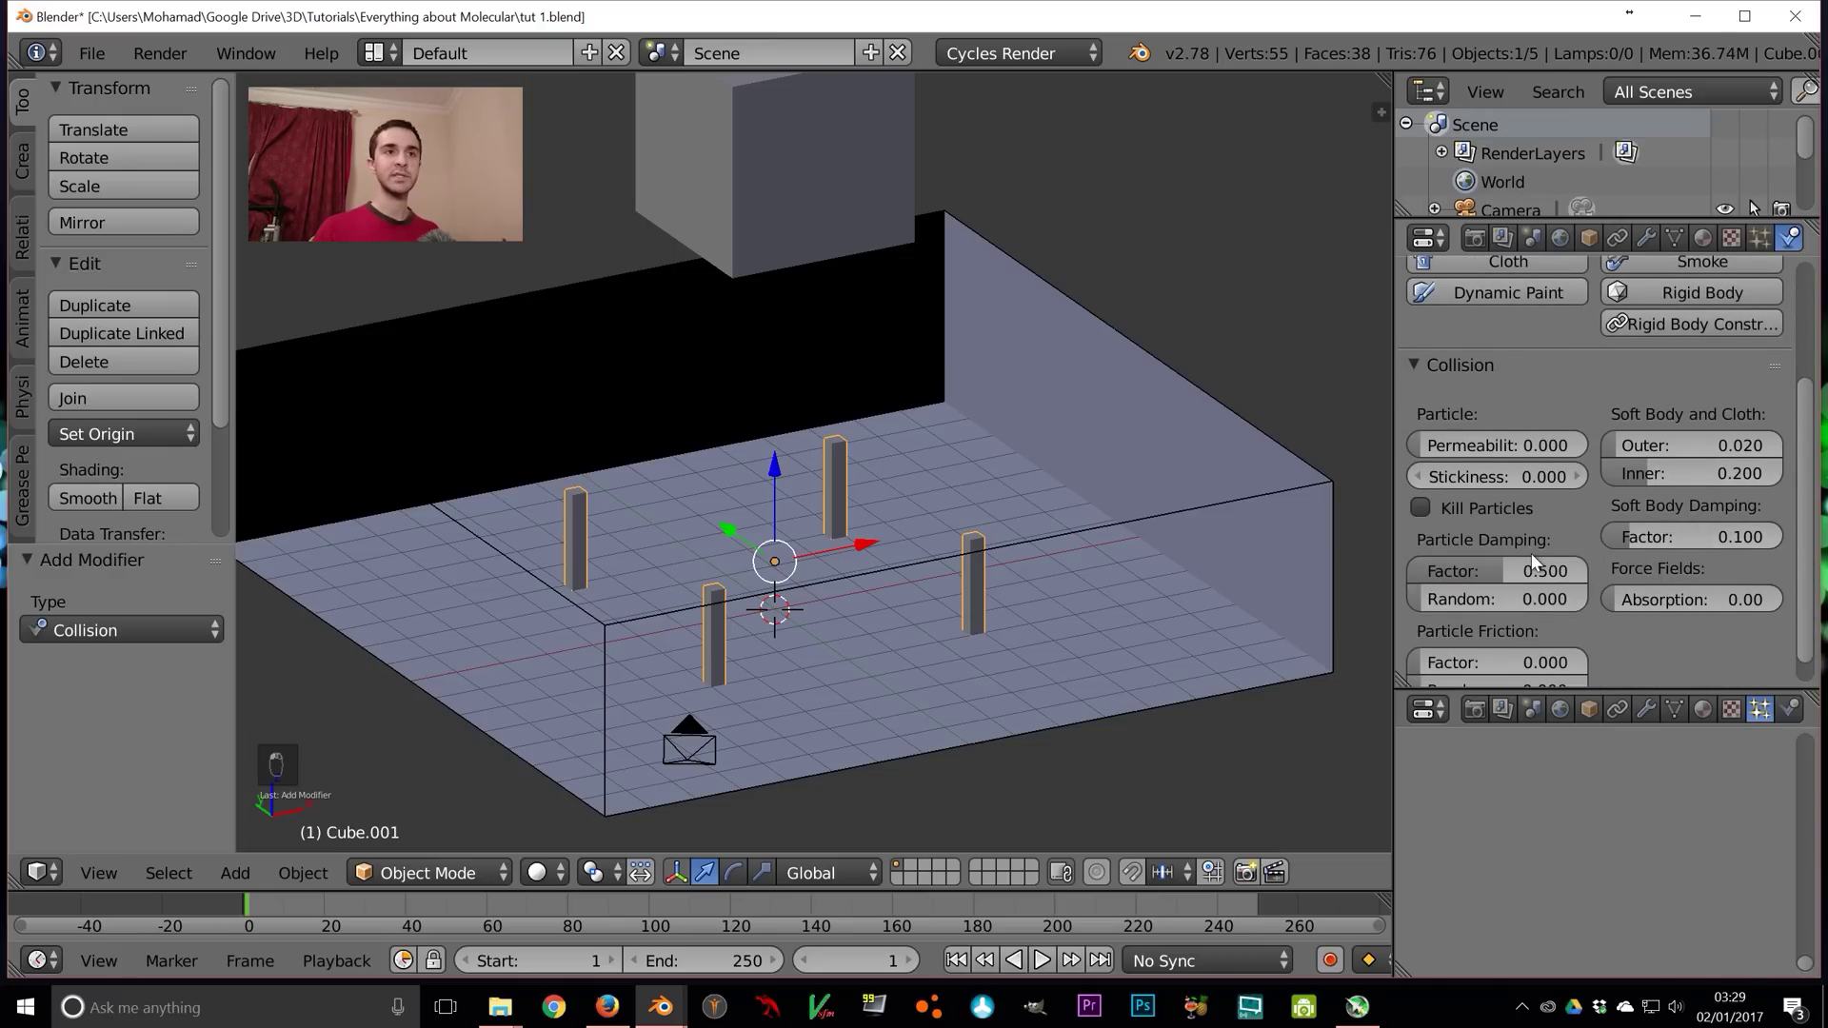
scroll(1514, 571, "down", 1)
left_click(1500, 634)
type("0.2")
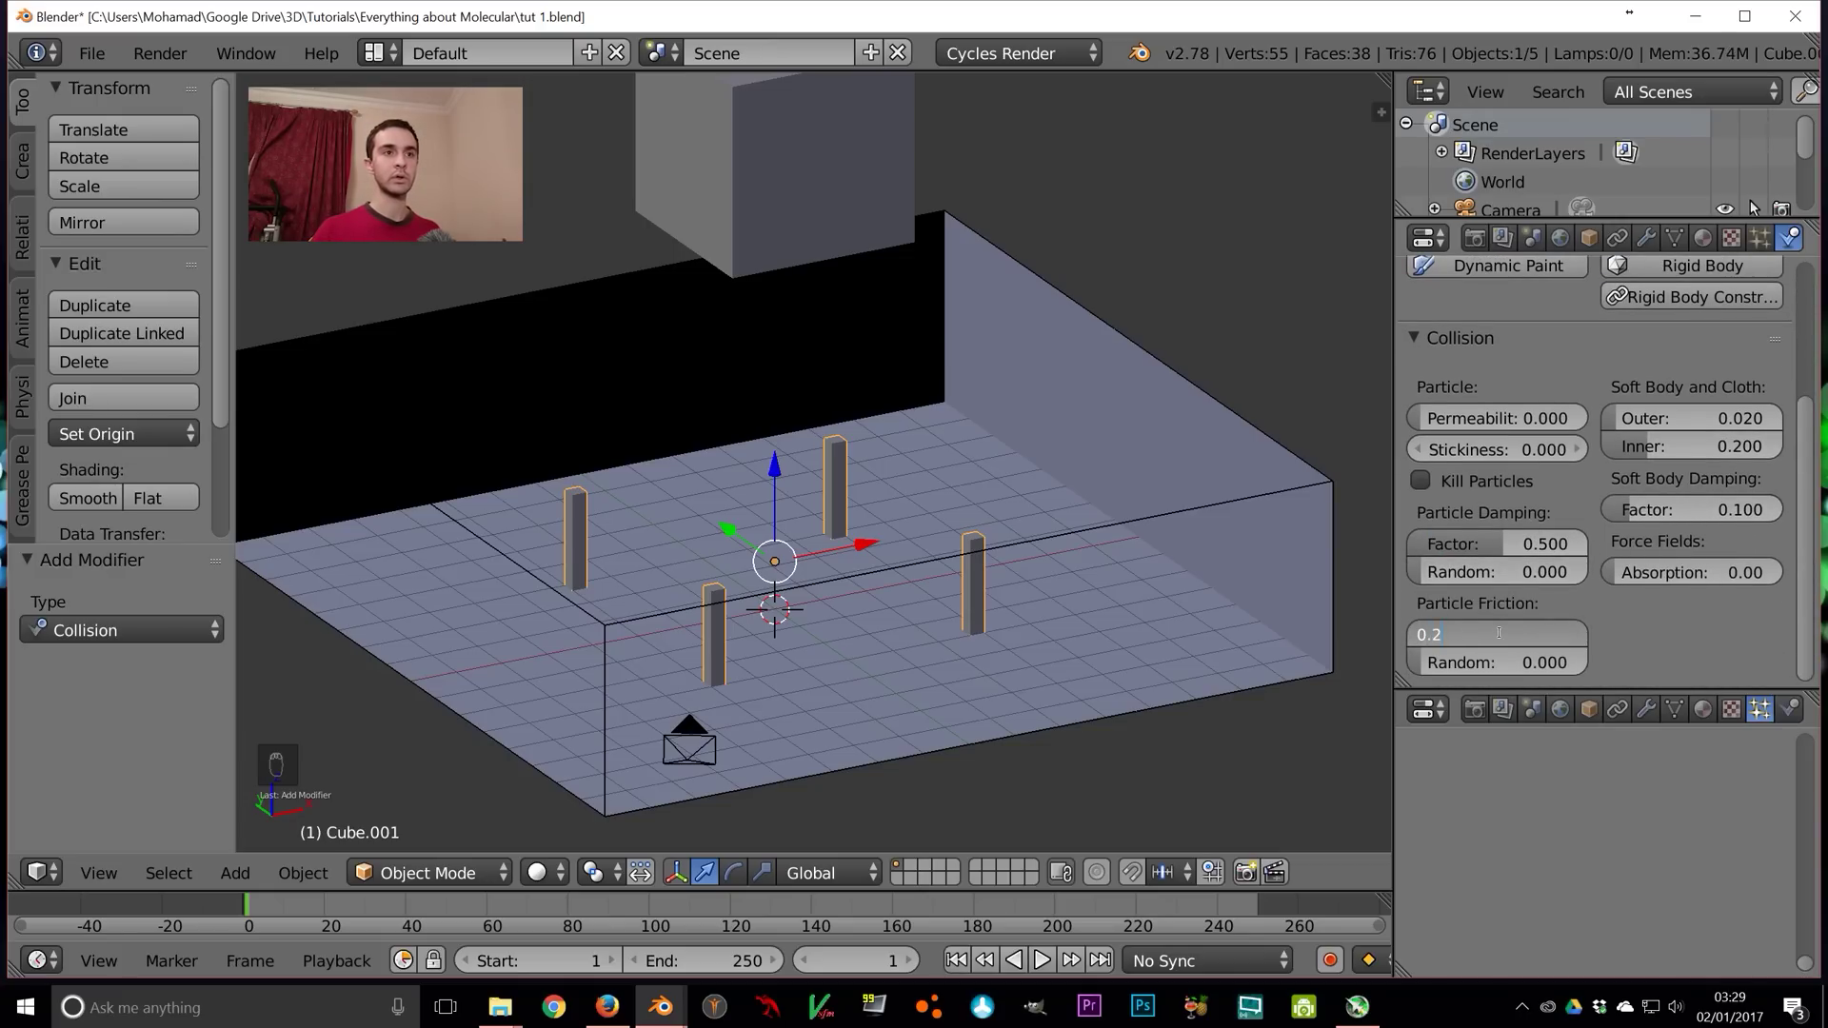
key("Return")
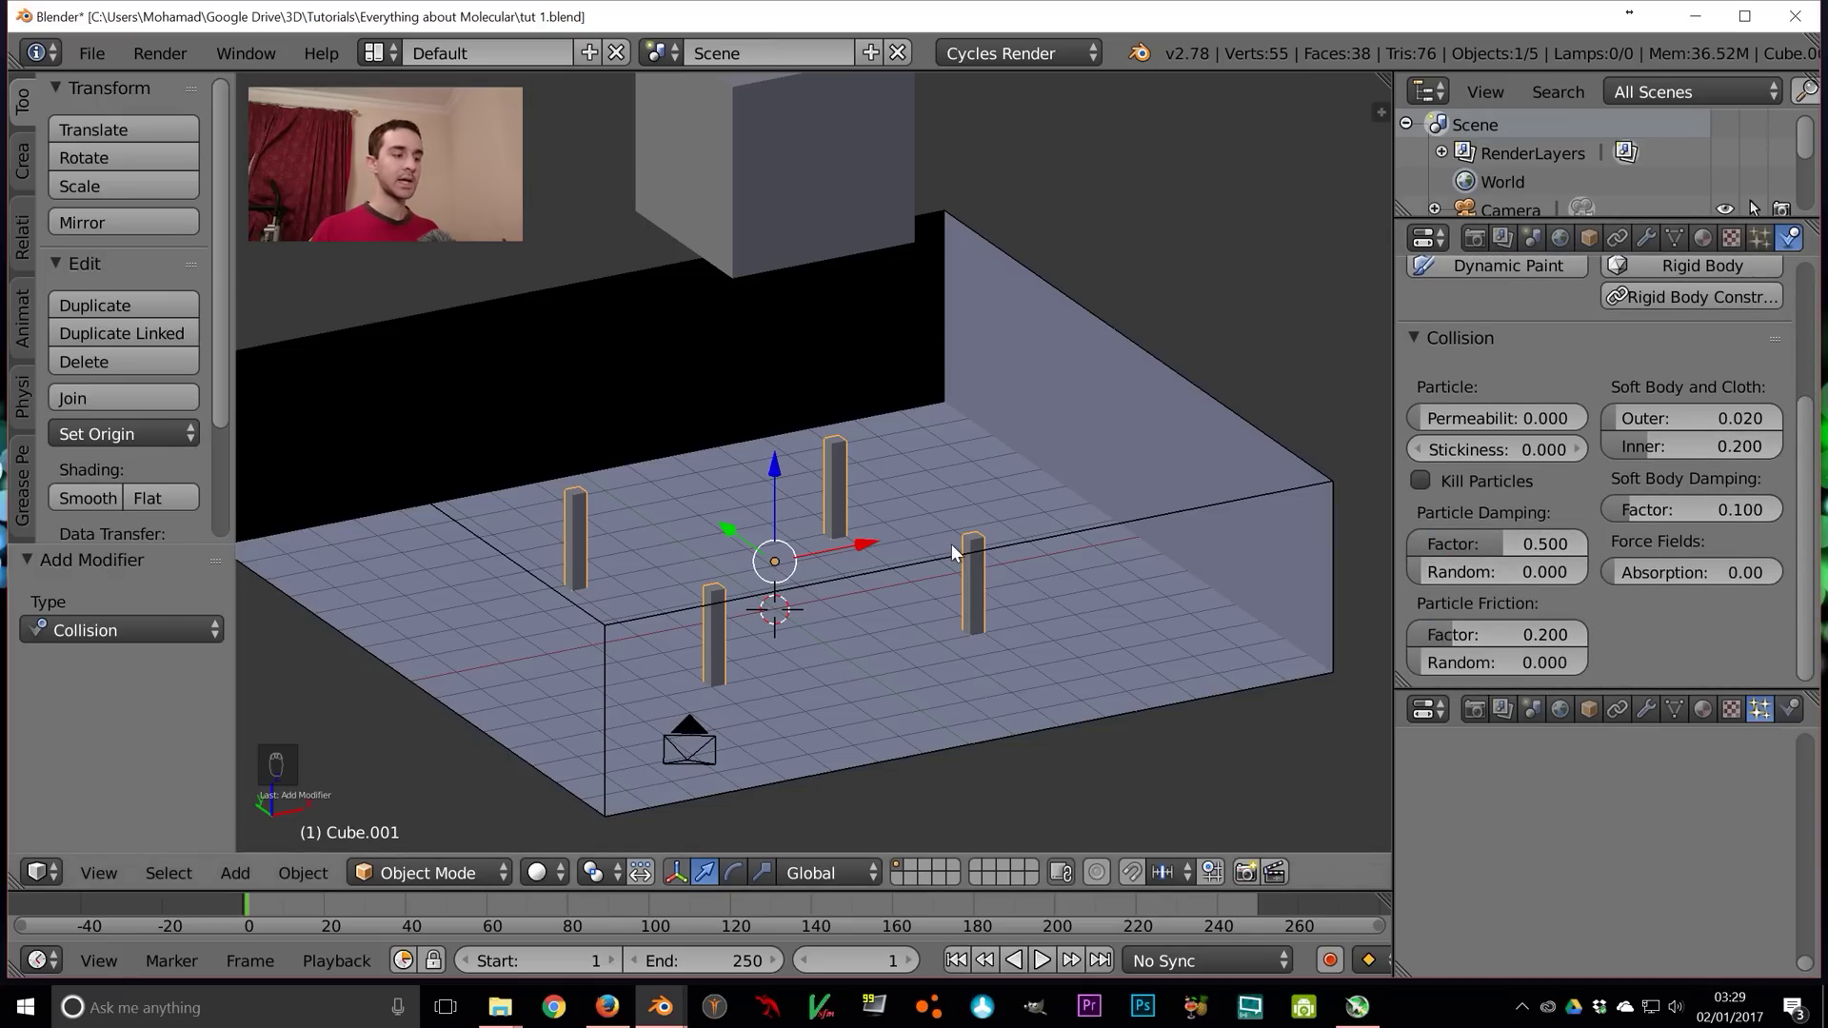
Save the file, then split the 3D view horizontally and turn the upper area into a Graph Editor
key("ctrl+s")
left_click(1037, 535)
left_click_drag(13, 76, 138, 311)
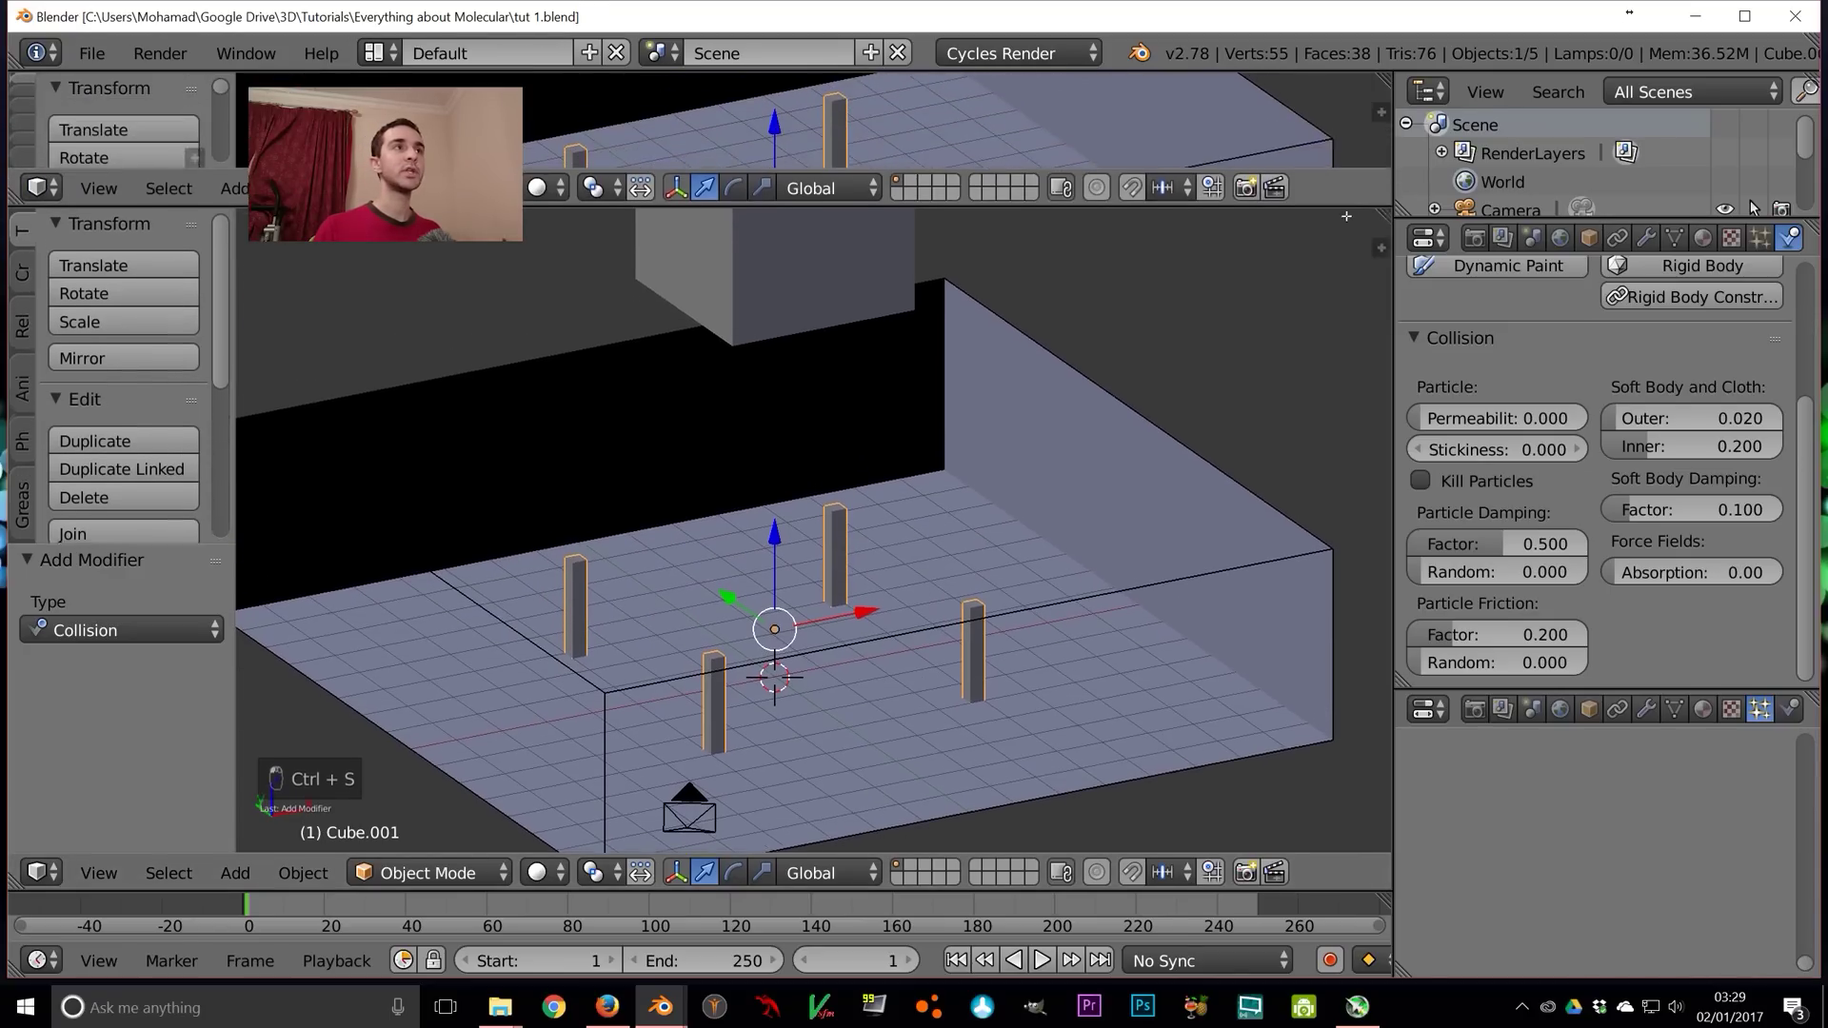
left_click(53, 309)
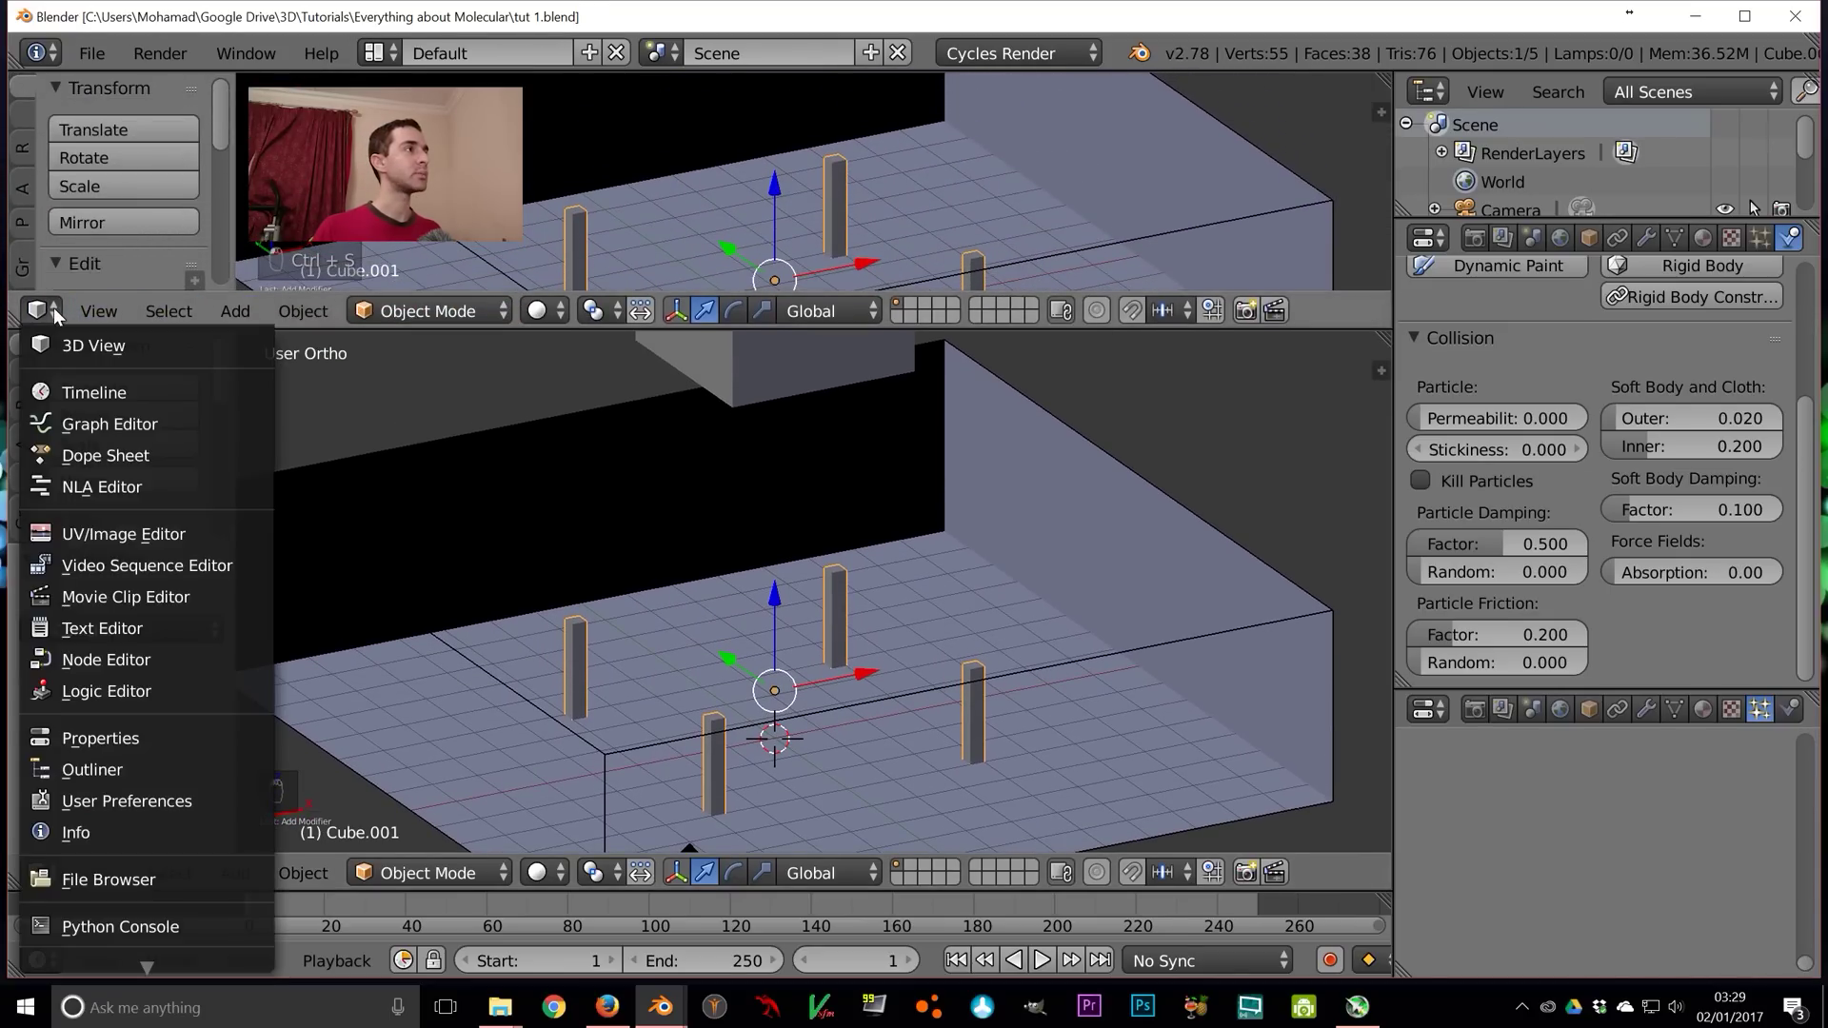
left_click(89, 415)
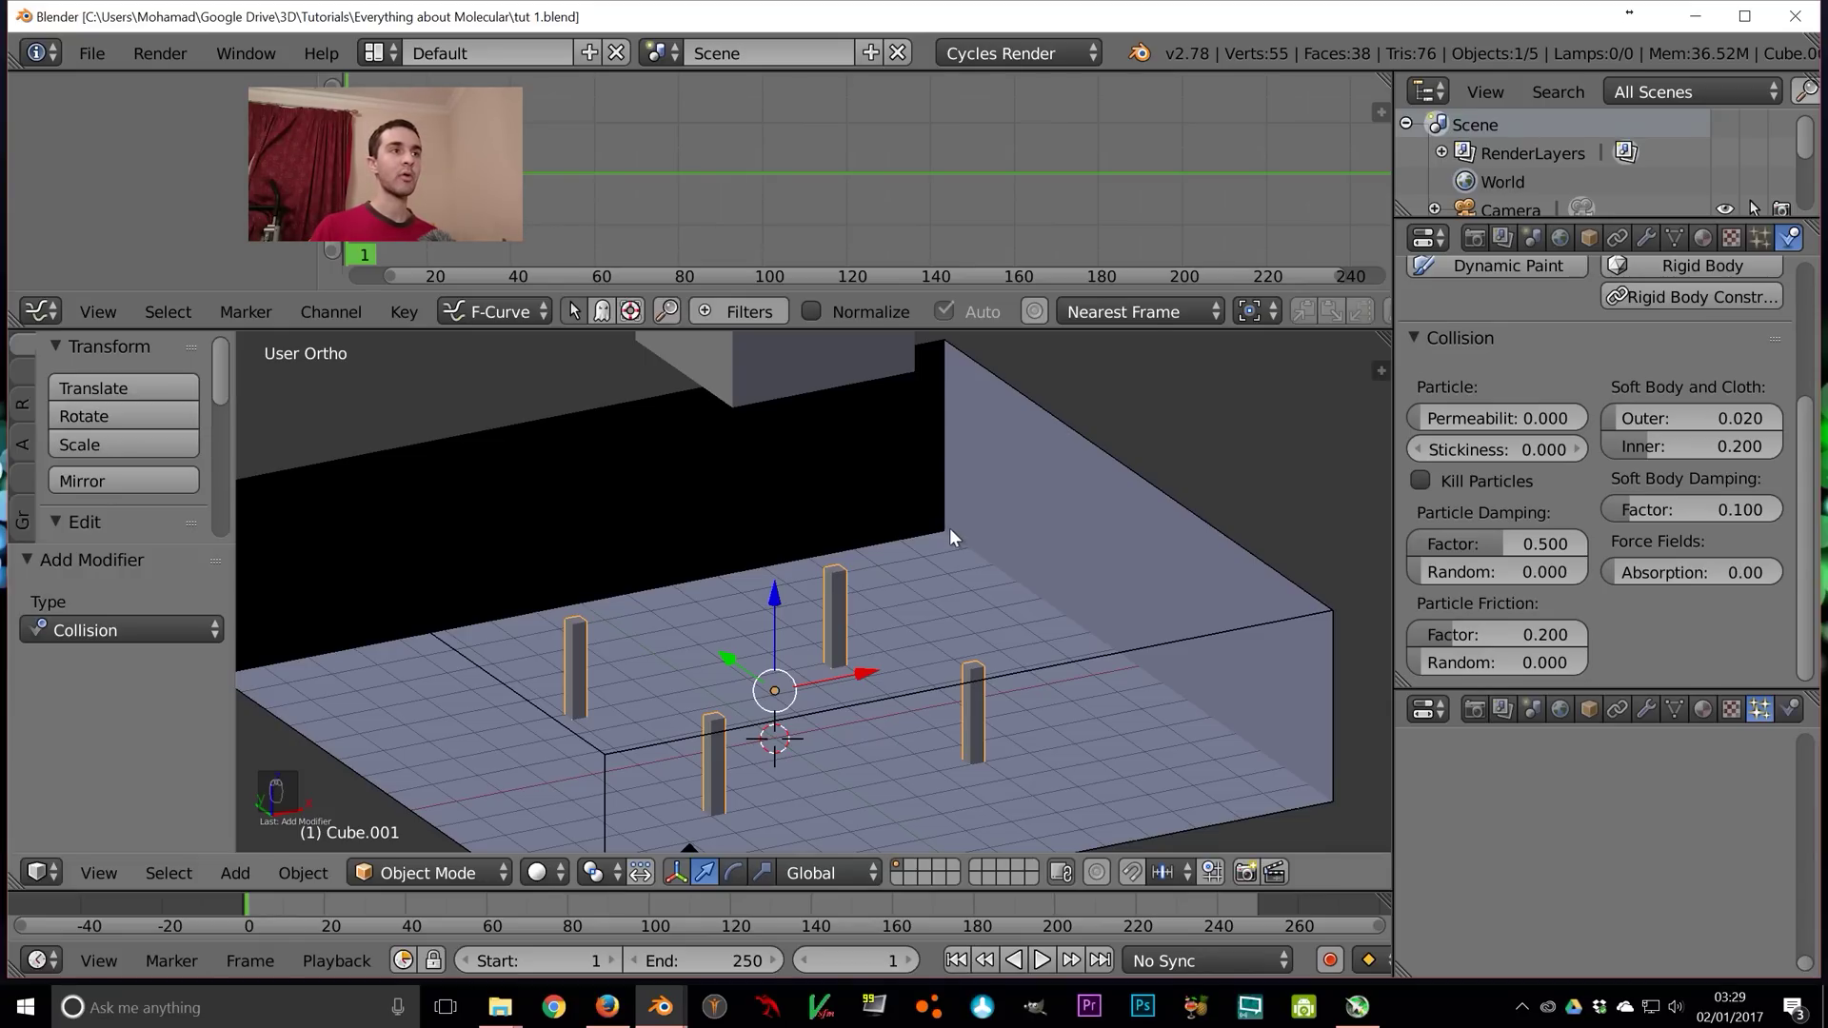
Insert a Rotation keyframe for the pillars at frame 1 and delete its X and Y Euler Rotation channels
key("i")
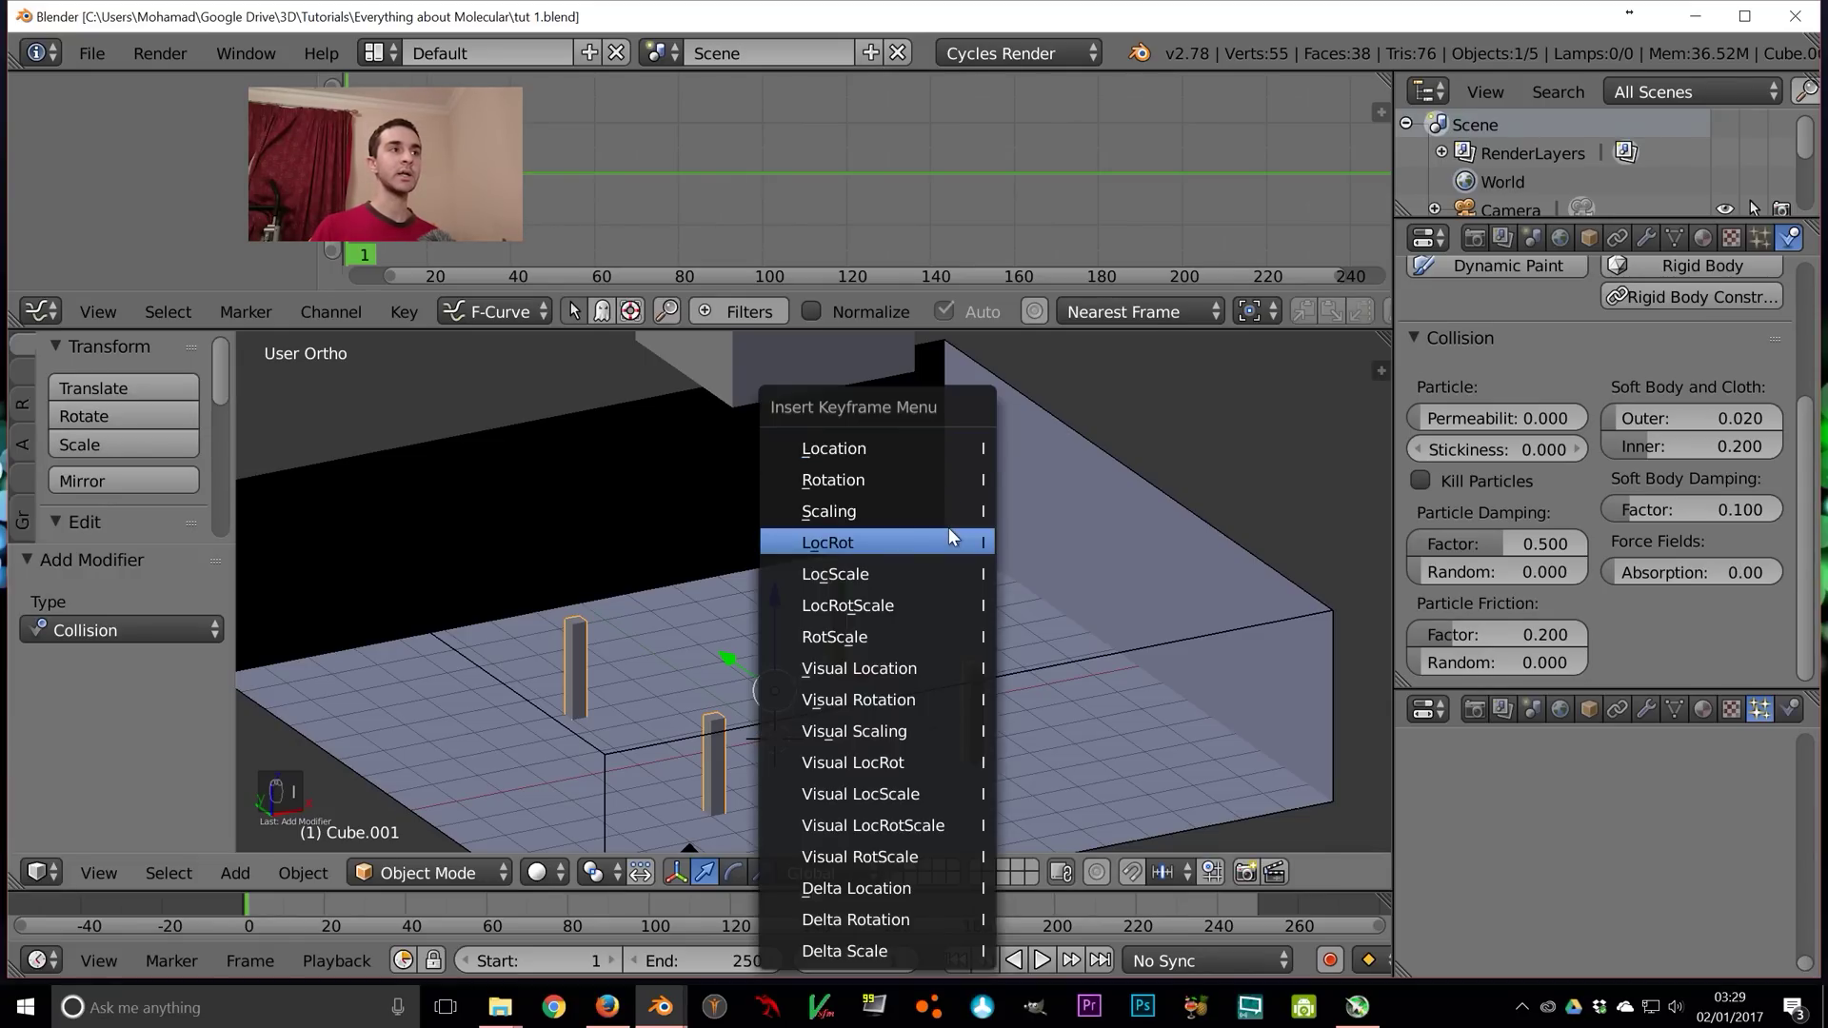
left_click(902, 483)
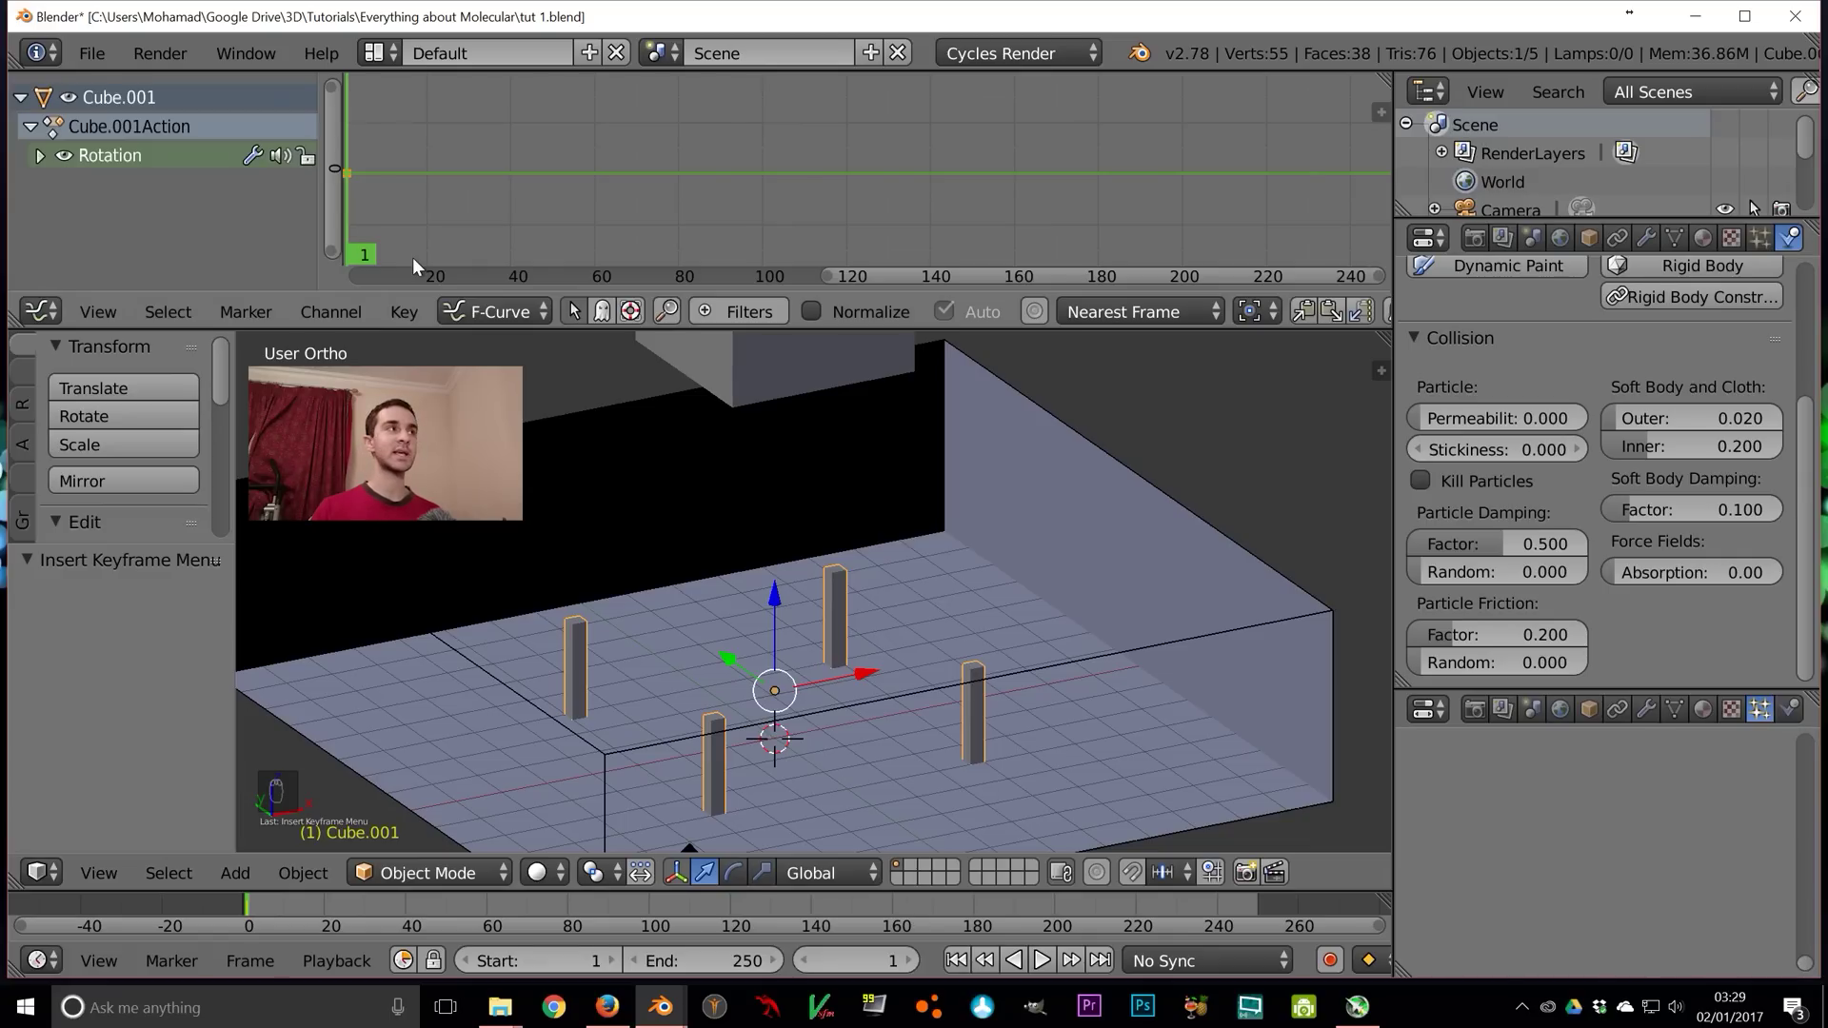
left_click(39, 147)
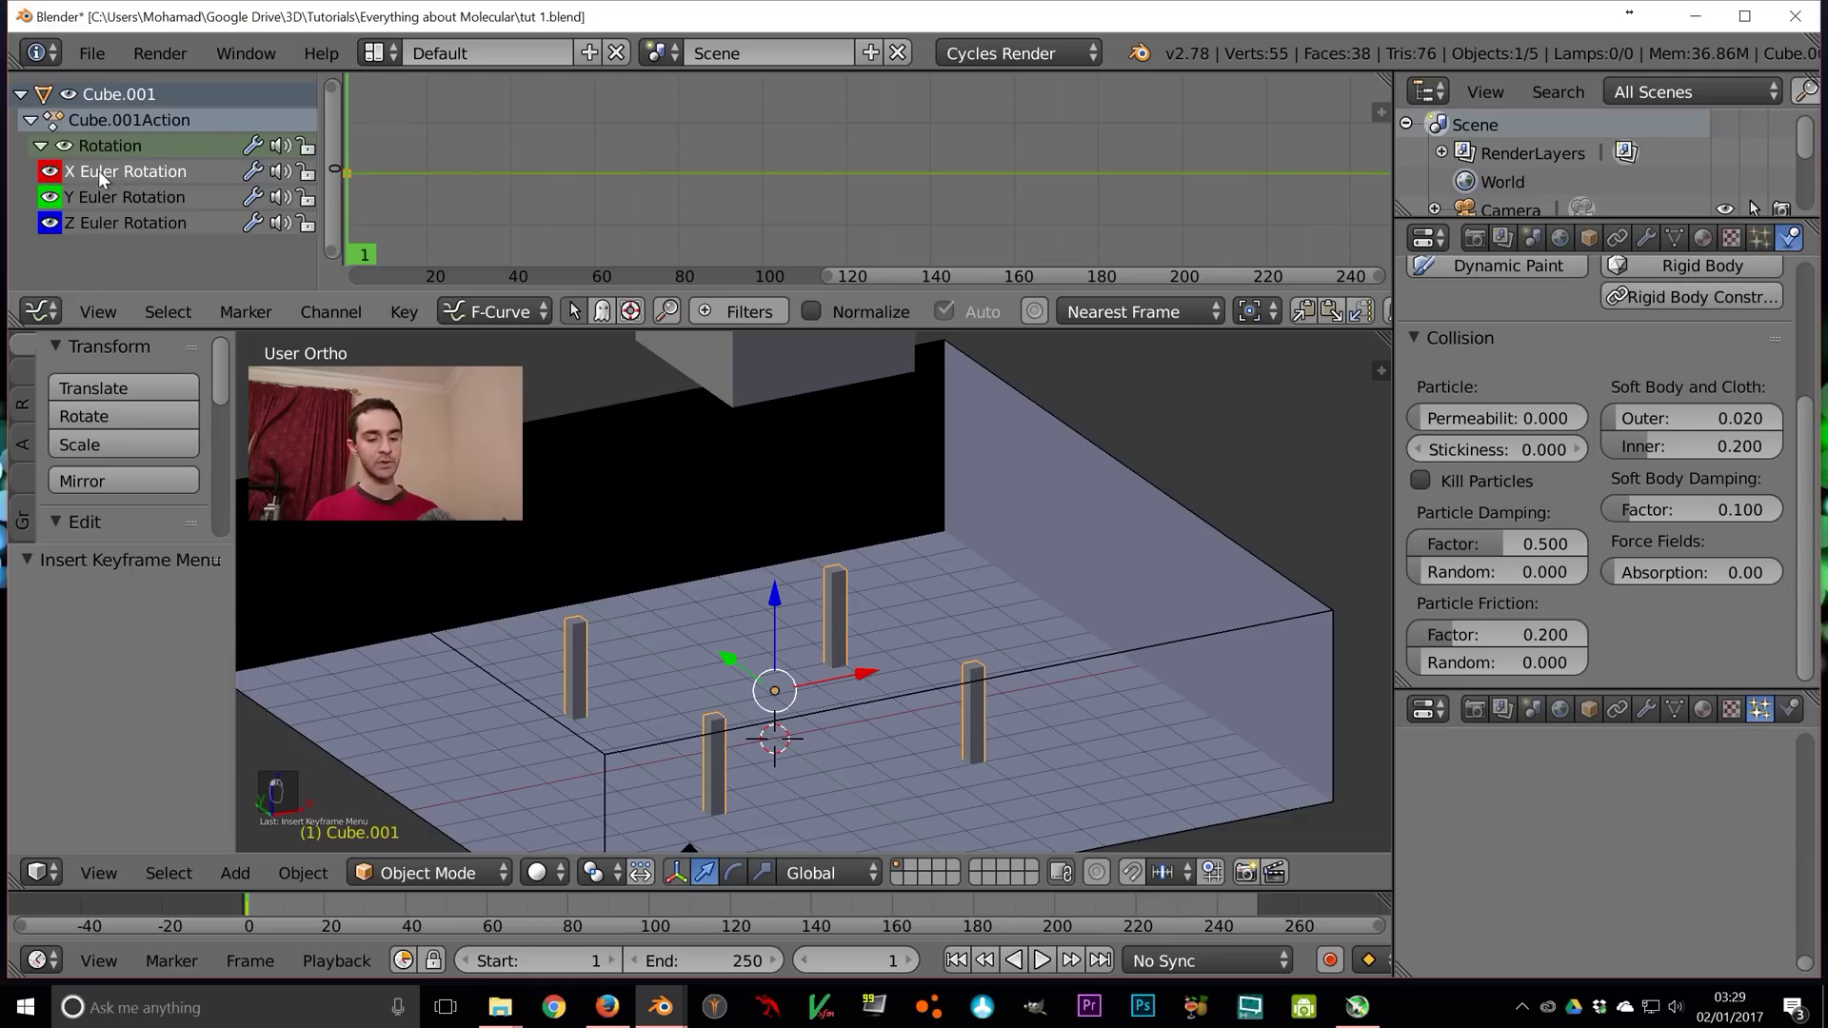
key("Delete")
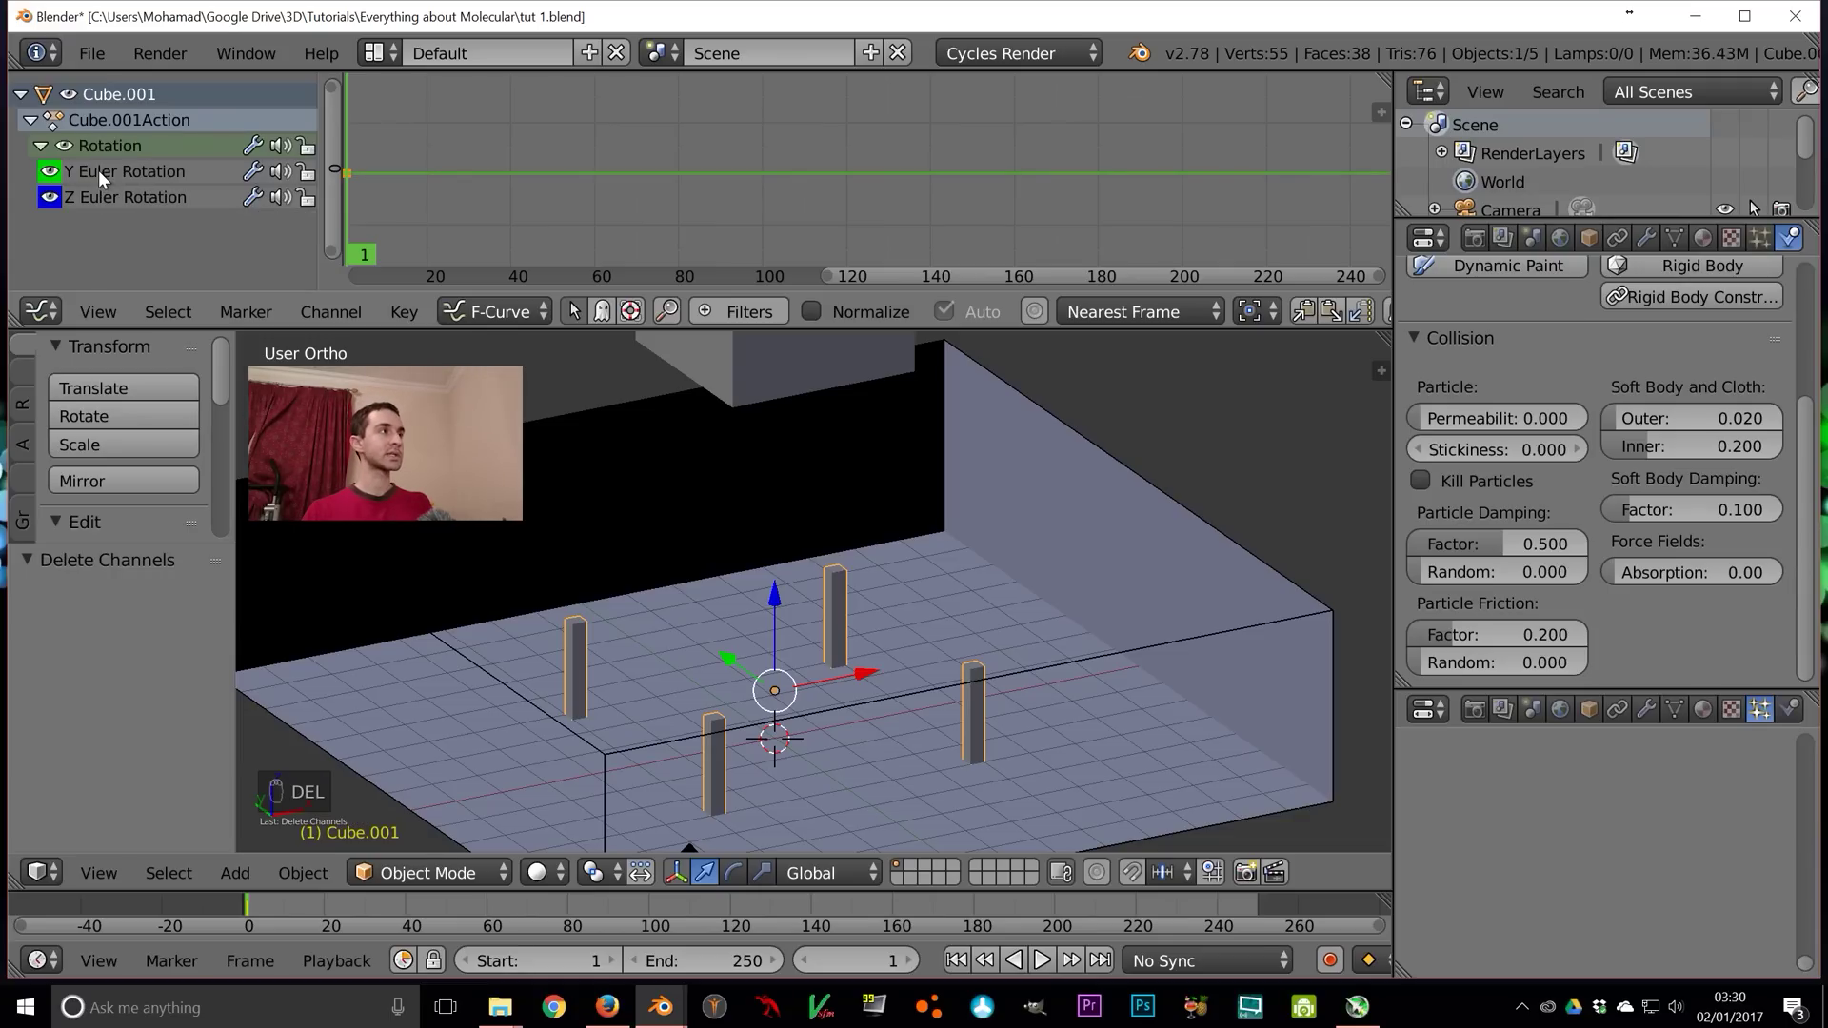
key("Delete")
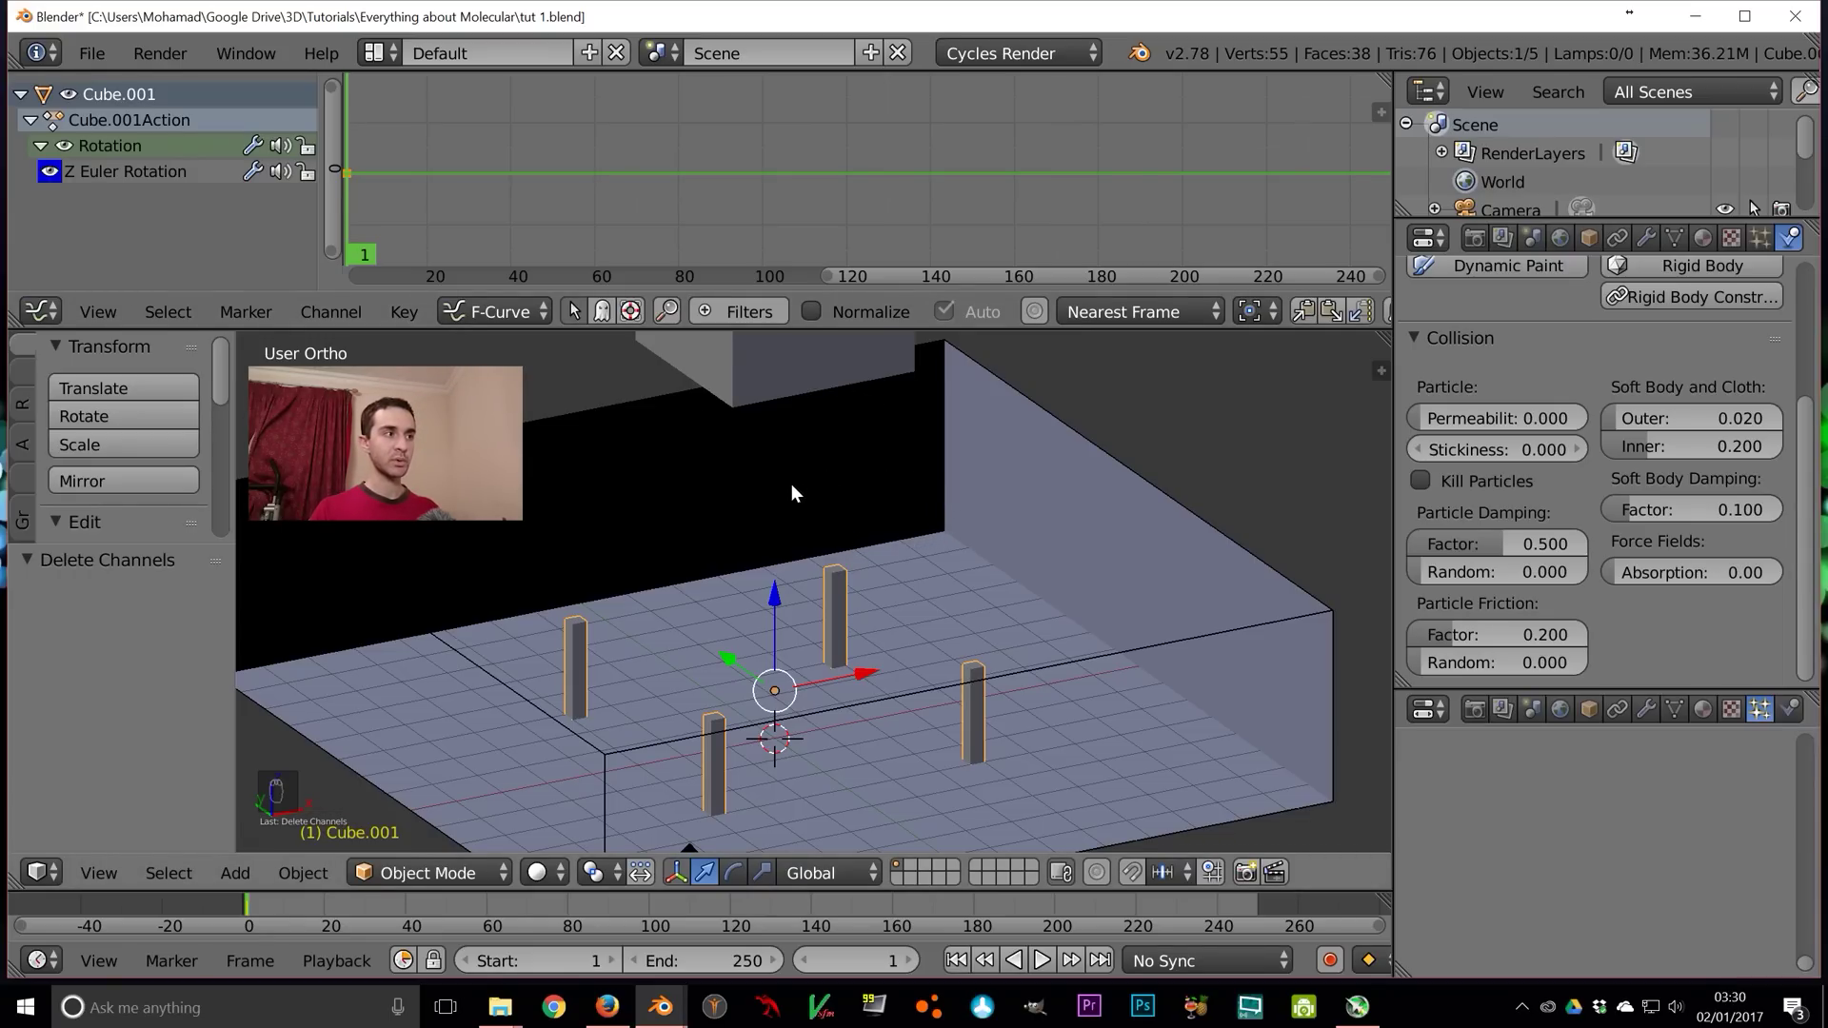
key("r")
key("z")
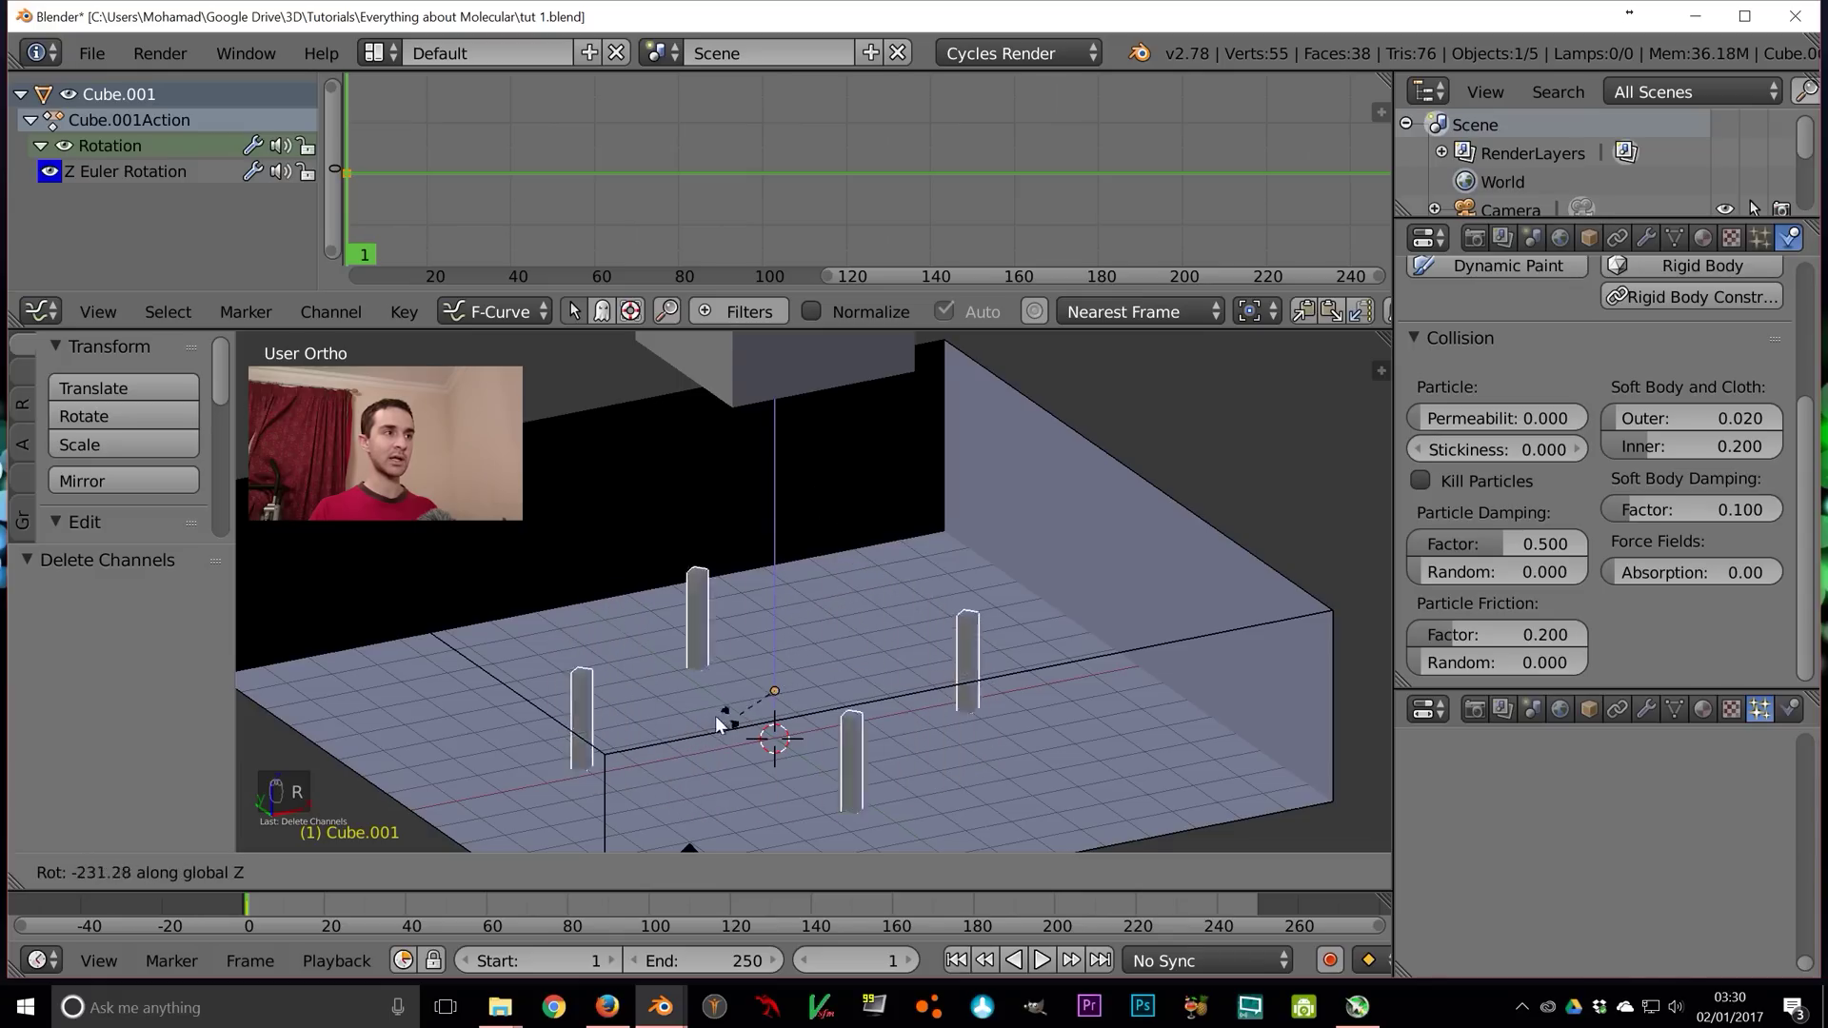
left_click(838, 544)
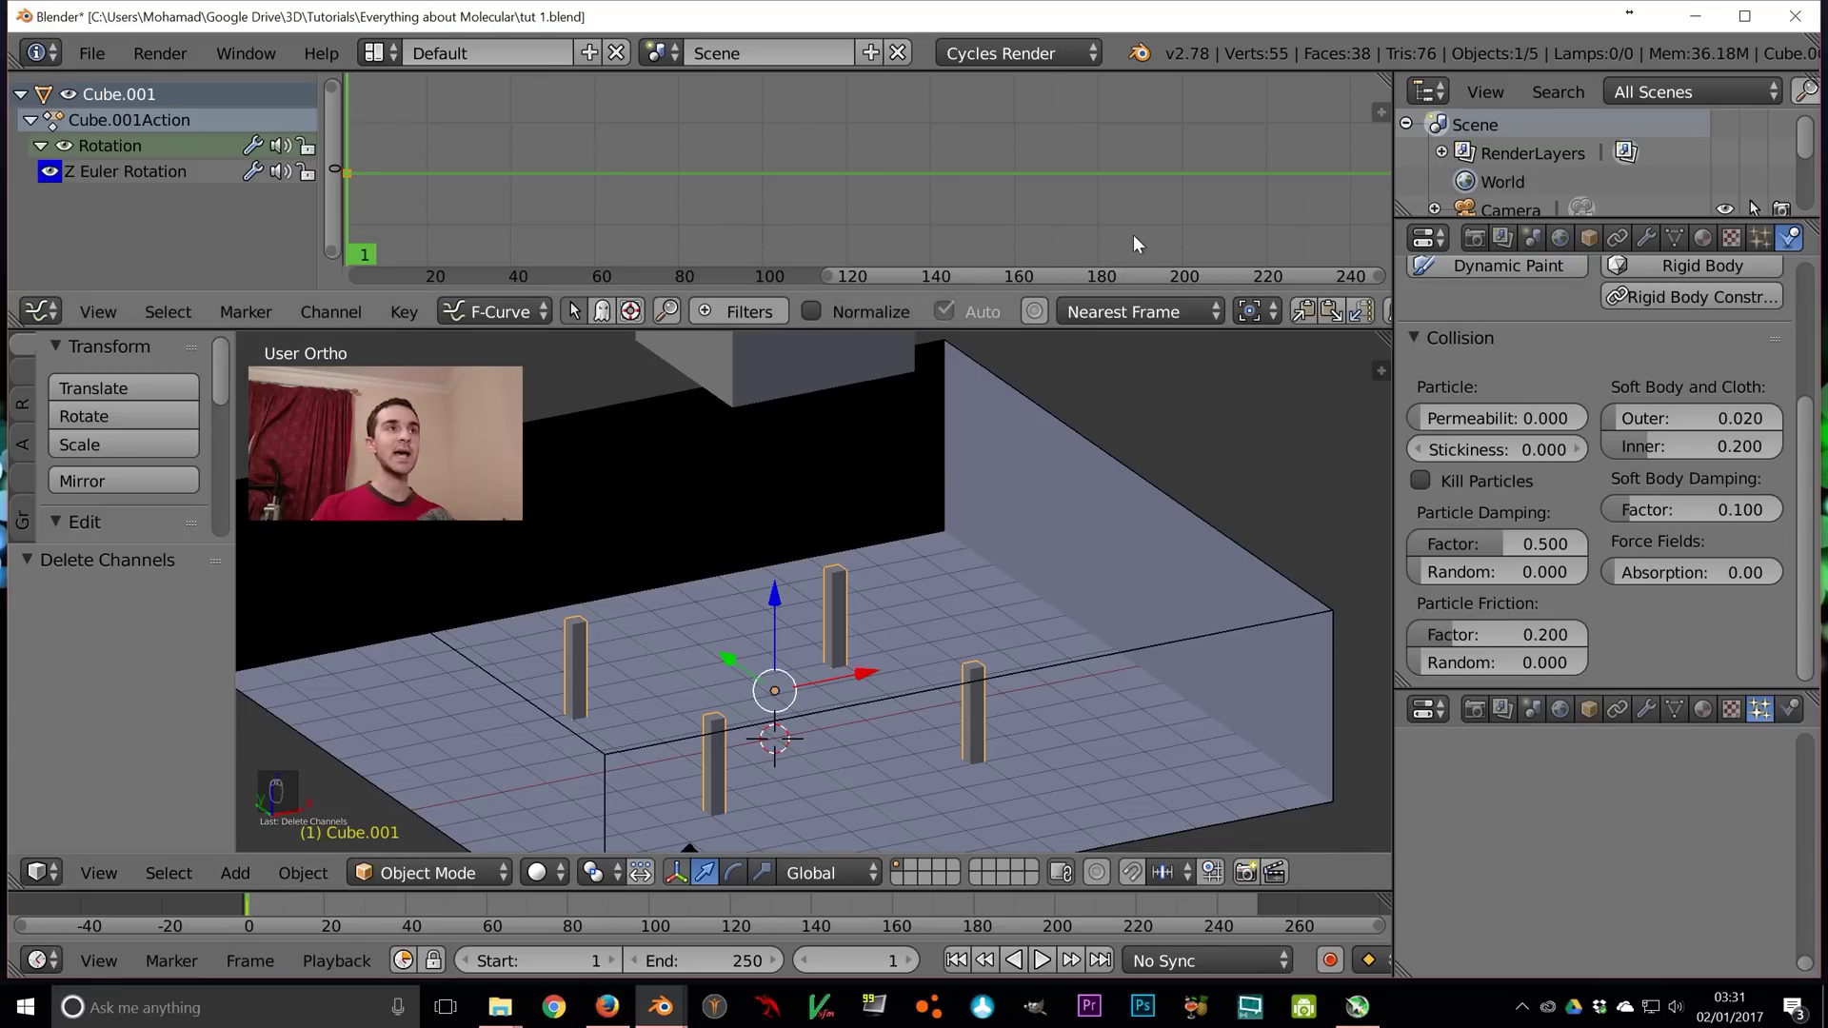
Enlarge the Graph Editor and add a Generator modifier to the pillars' Z Euler Rotation curve
key("n")
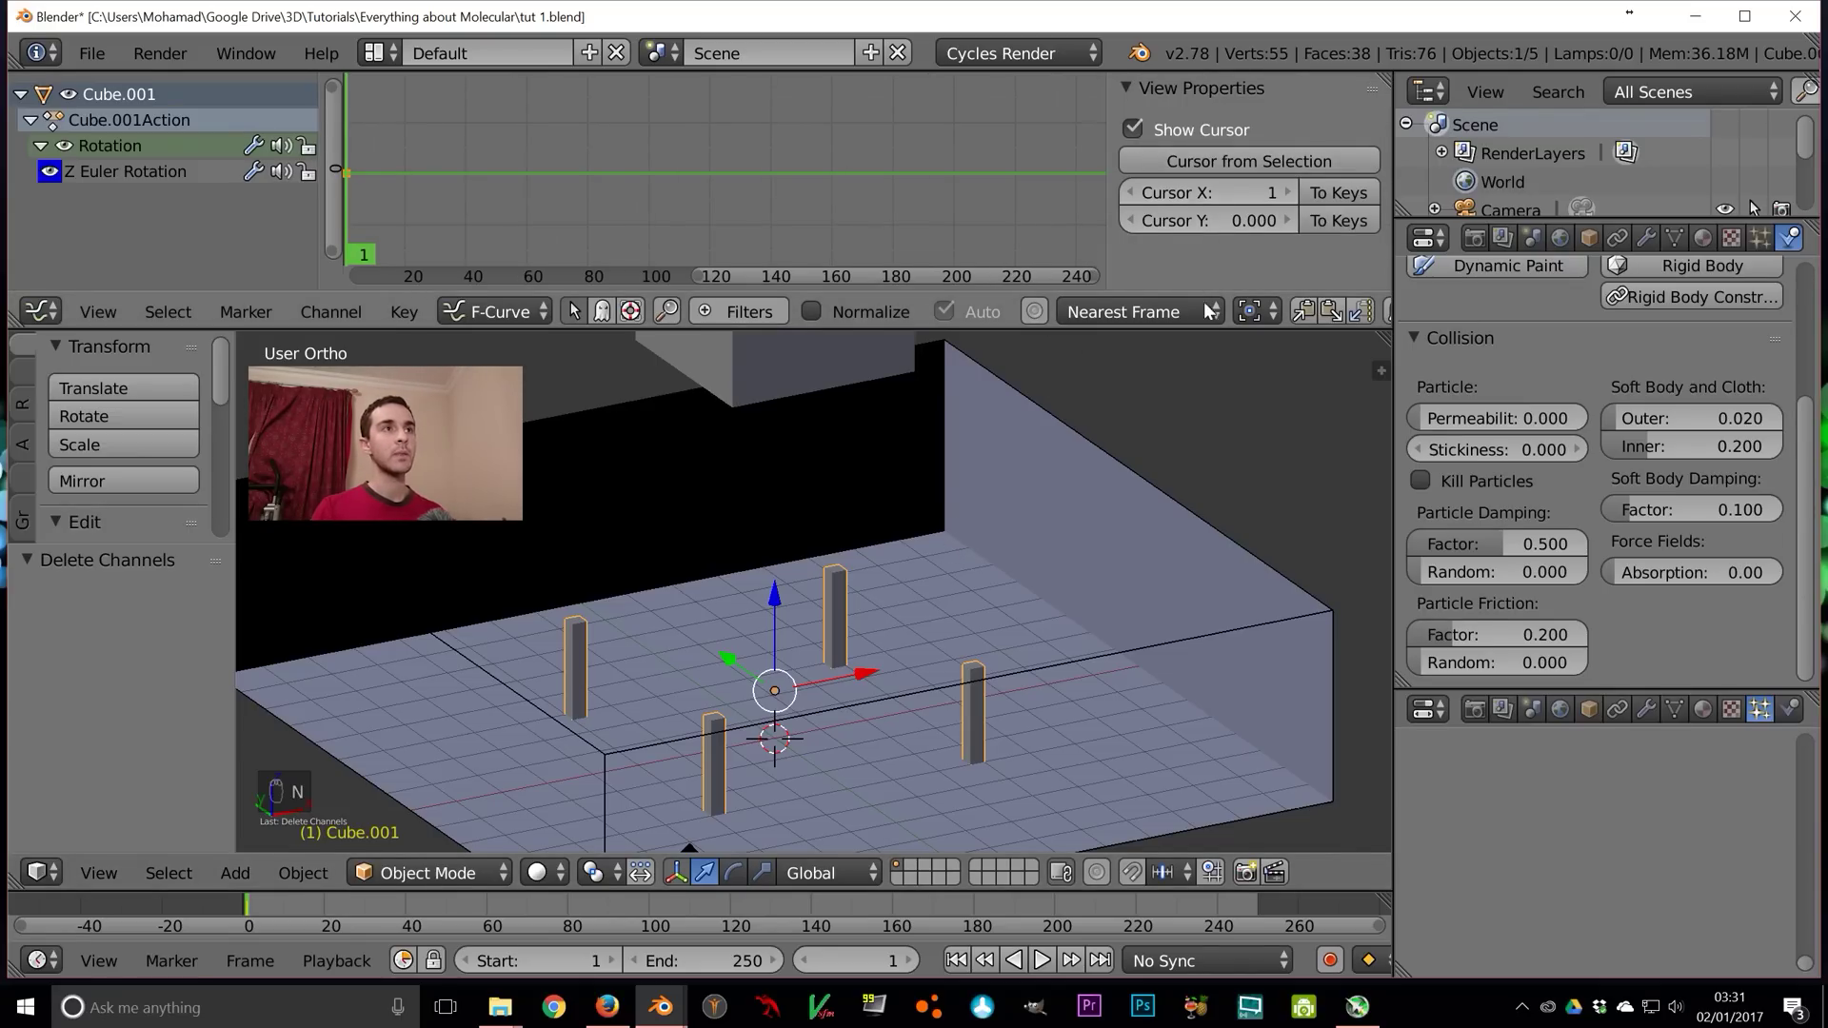
left_click_drag(1205, 328, 1178, 507)
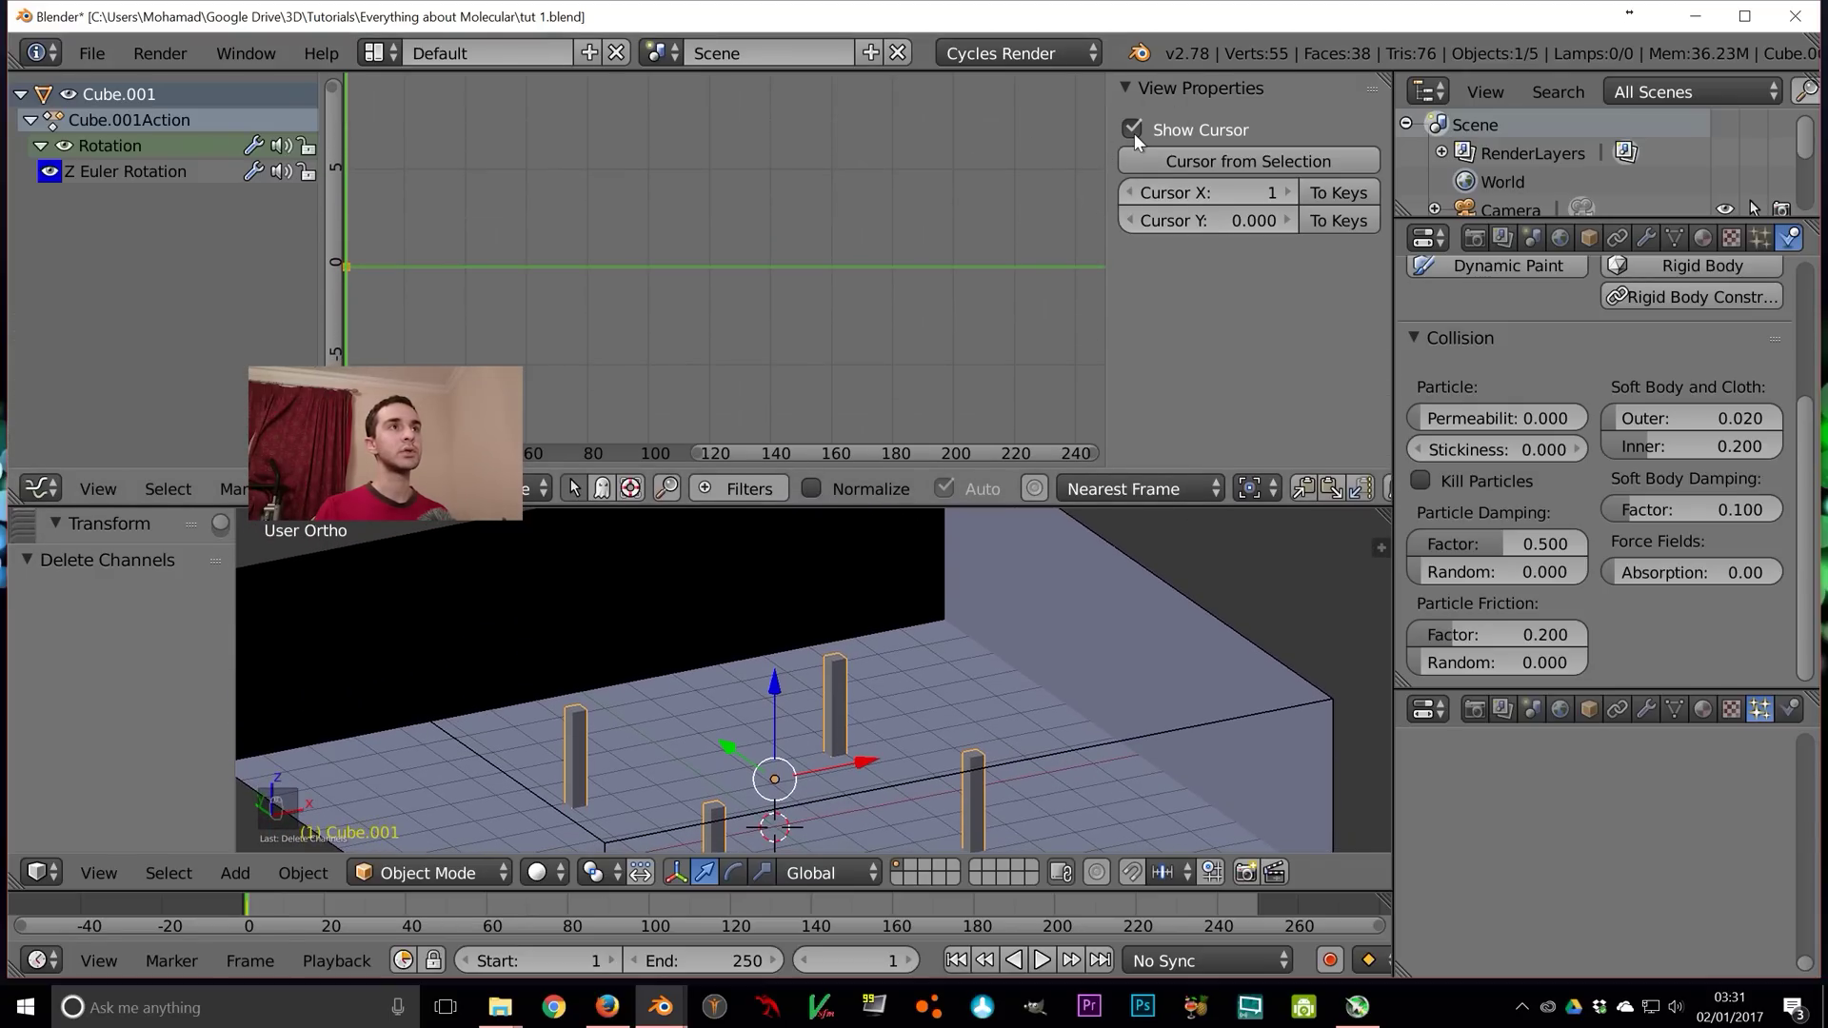
left_click(156, 174)
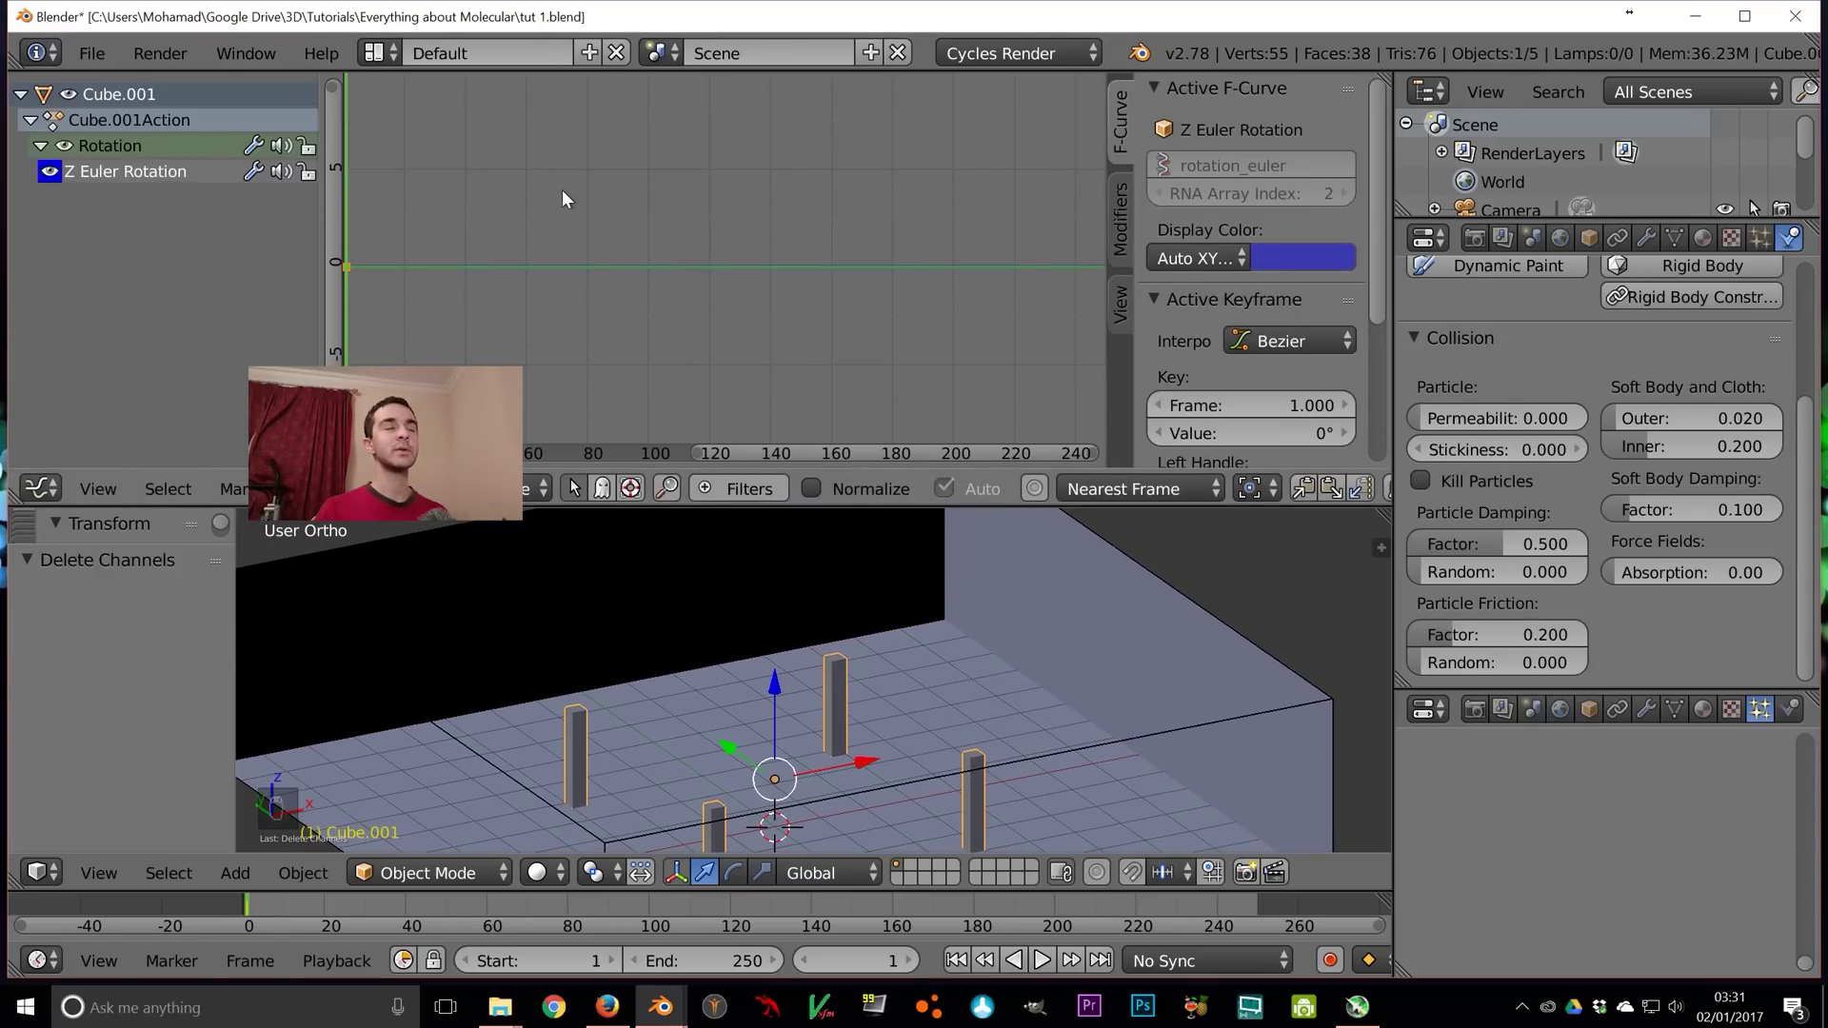
left_click(1122, 208)
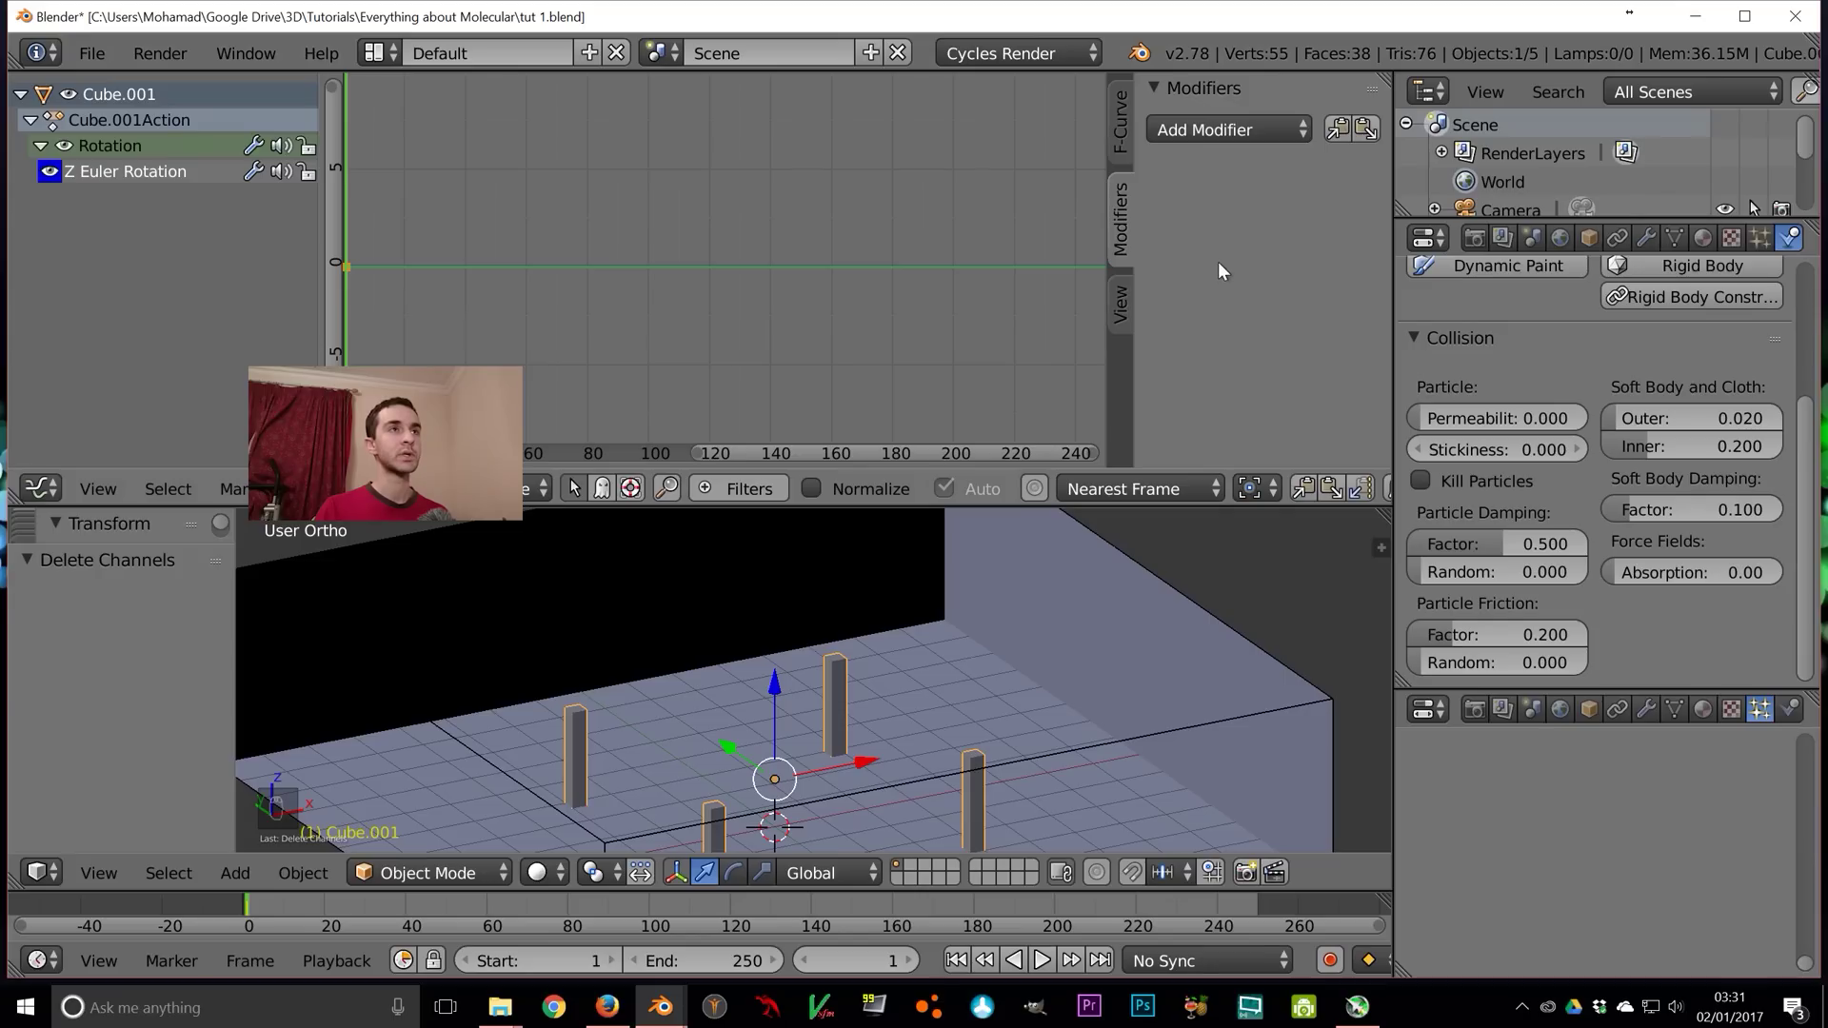
left_click(1251, 135)
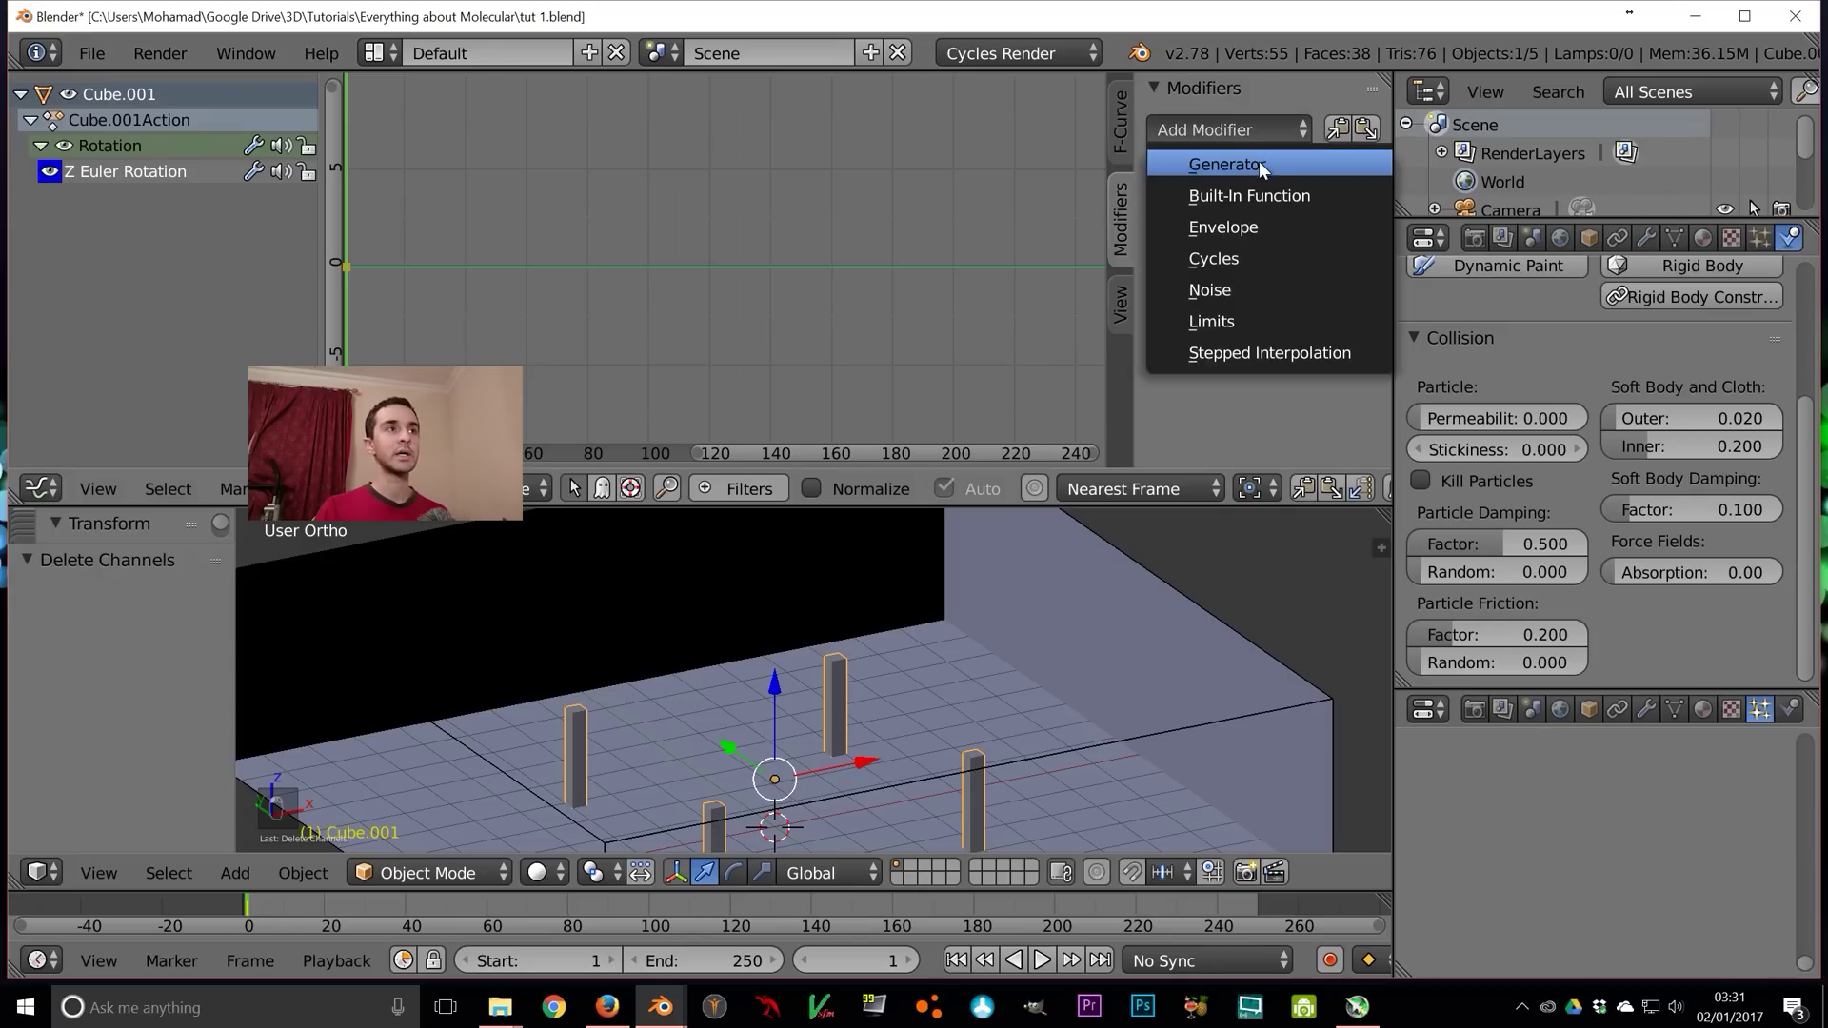
left_click(1259, 164)
Examine the generated Z rotation curve and play the animation to check how the pillars spin
key("Home")
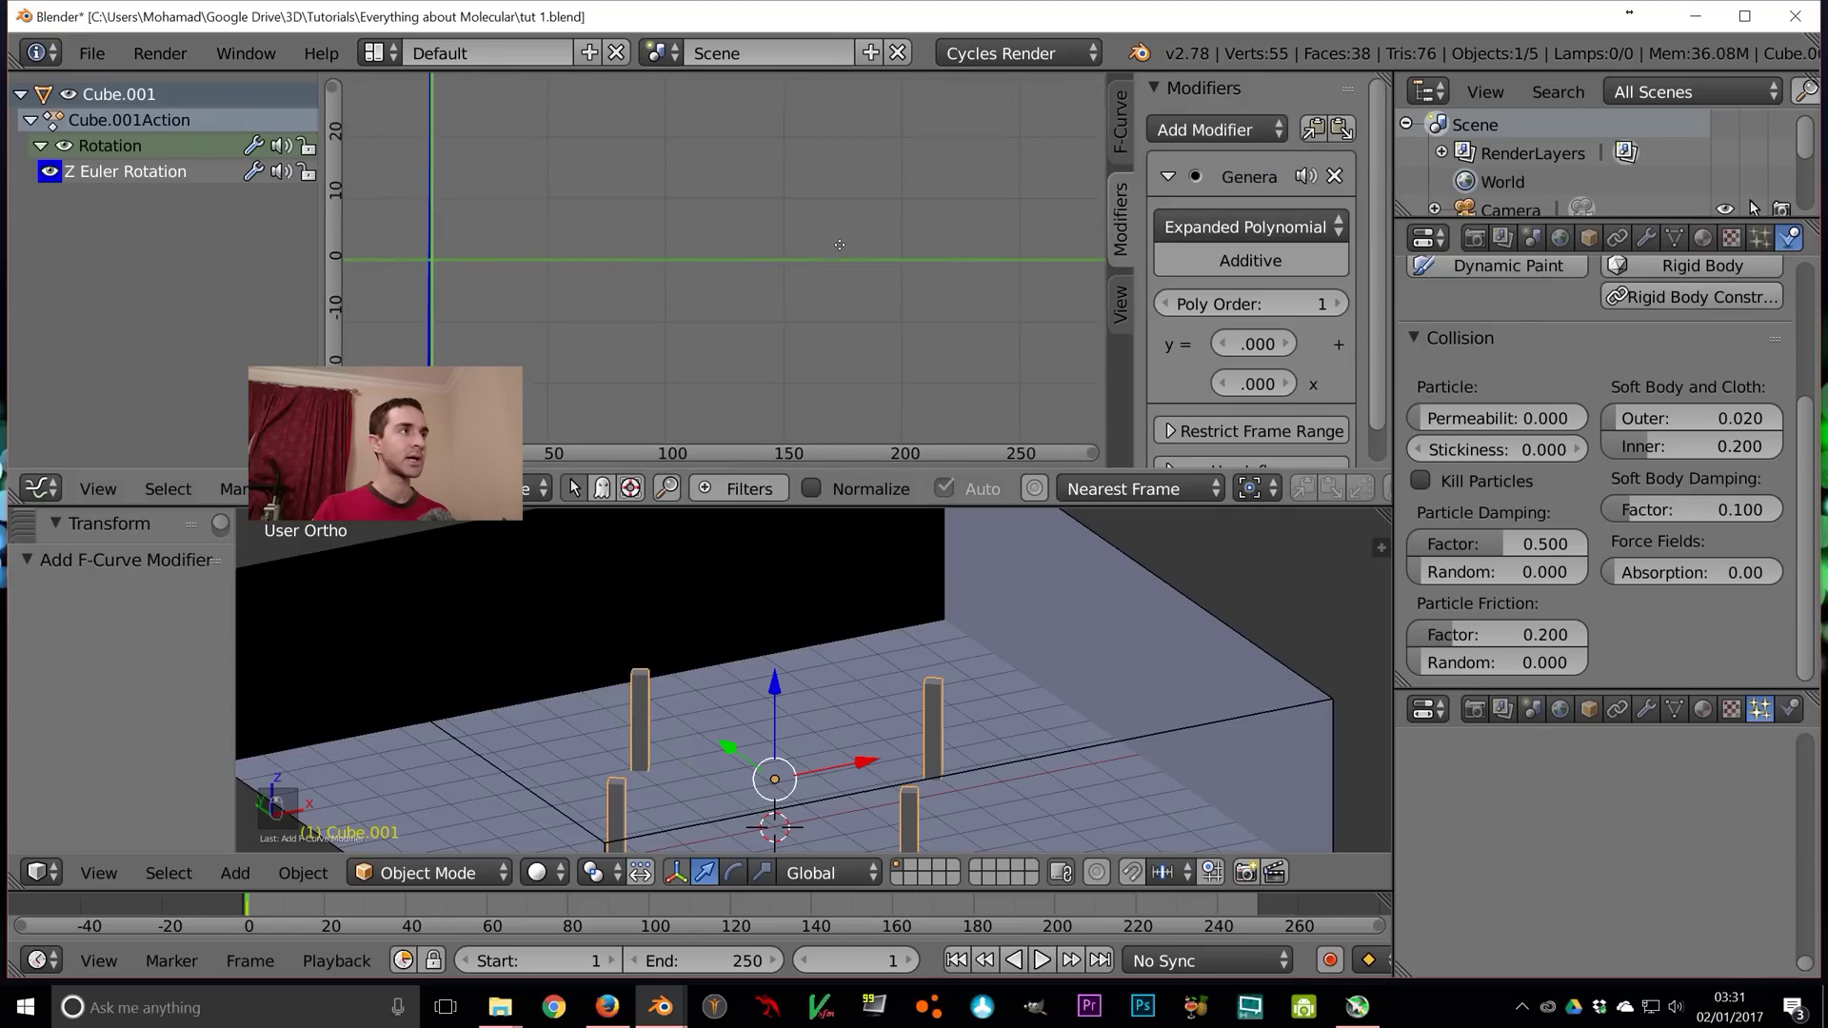
middle_click_drag(794, 249, 825, 362, "ctrl")
scroll(890, 552, "down", 2)
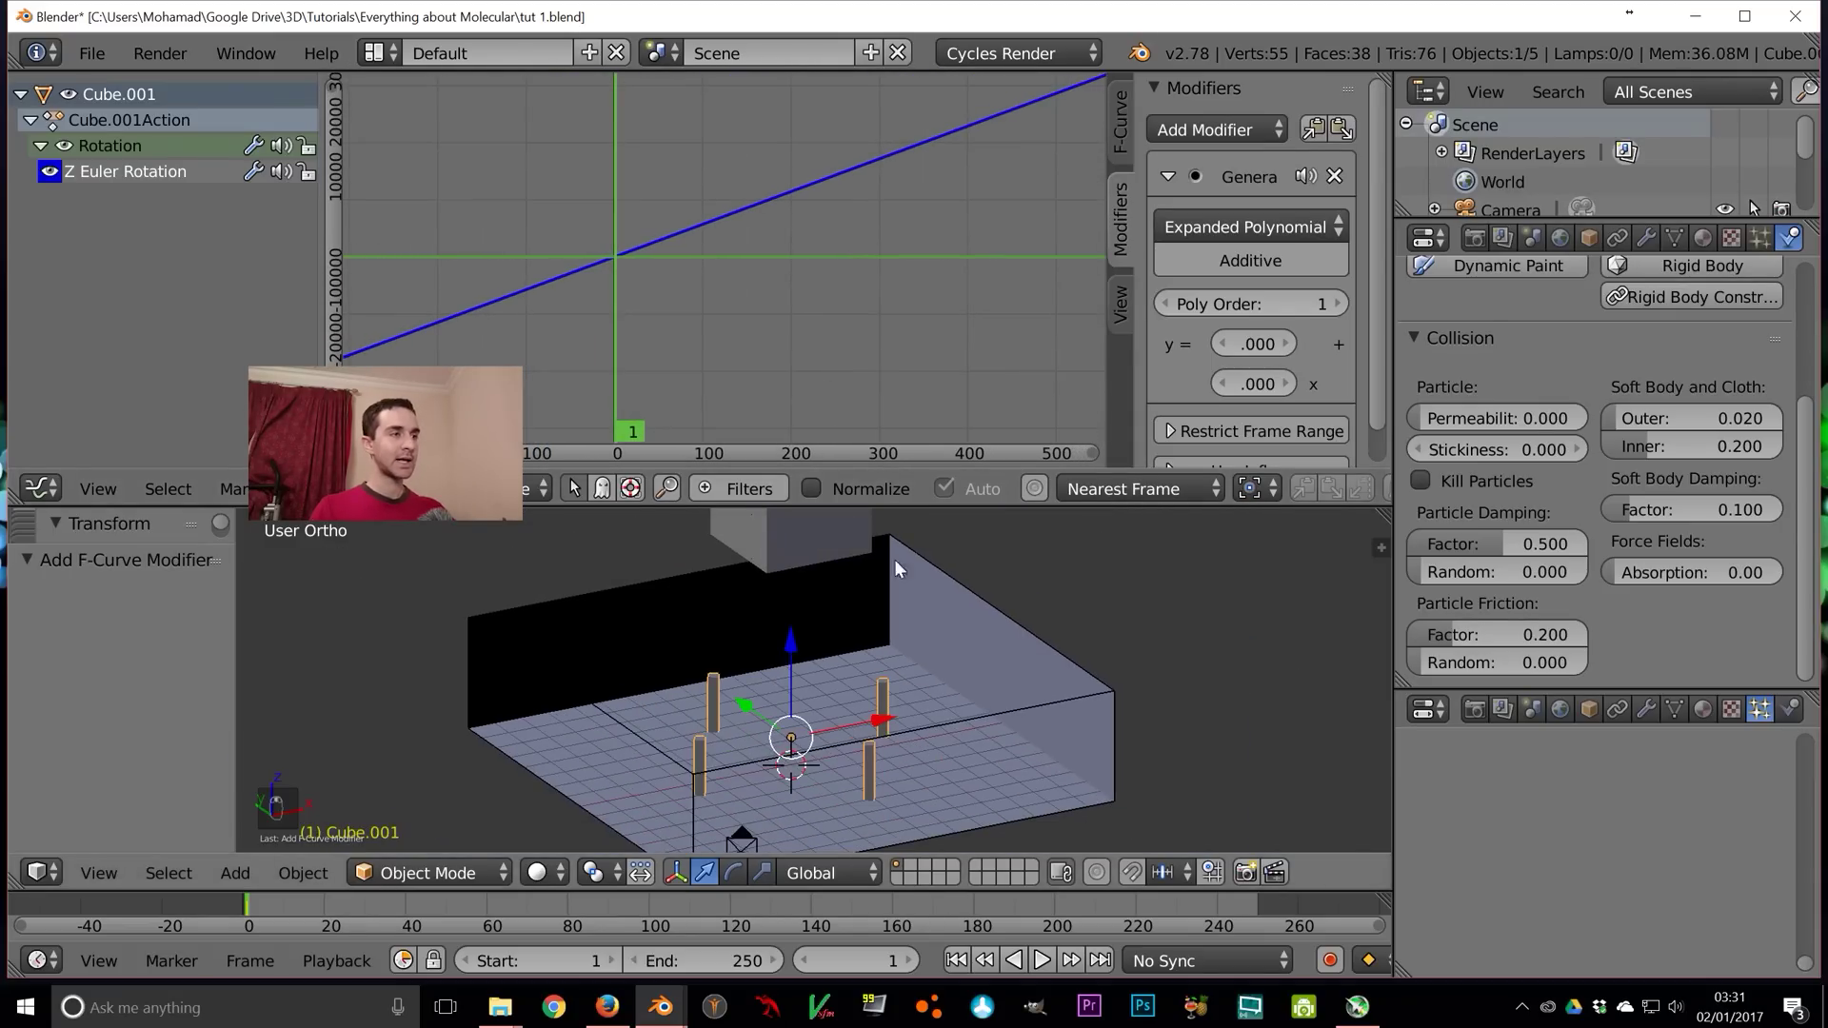
key("alt+a")
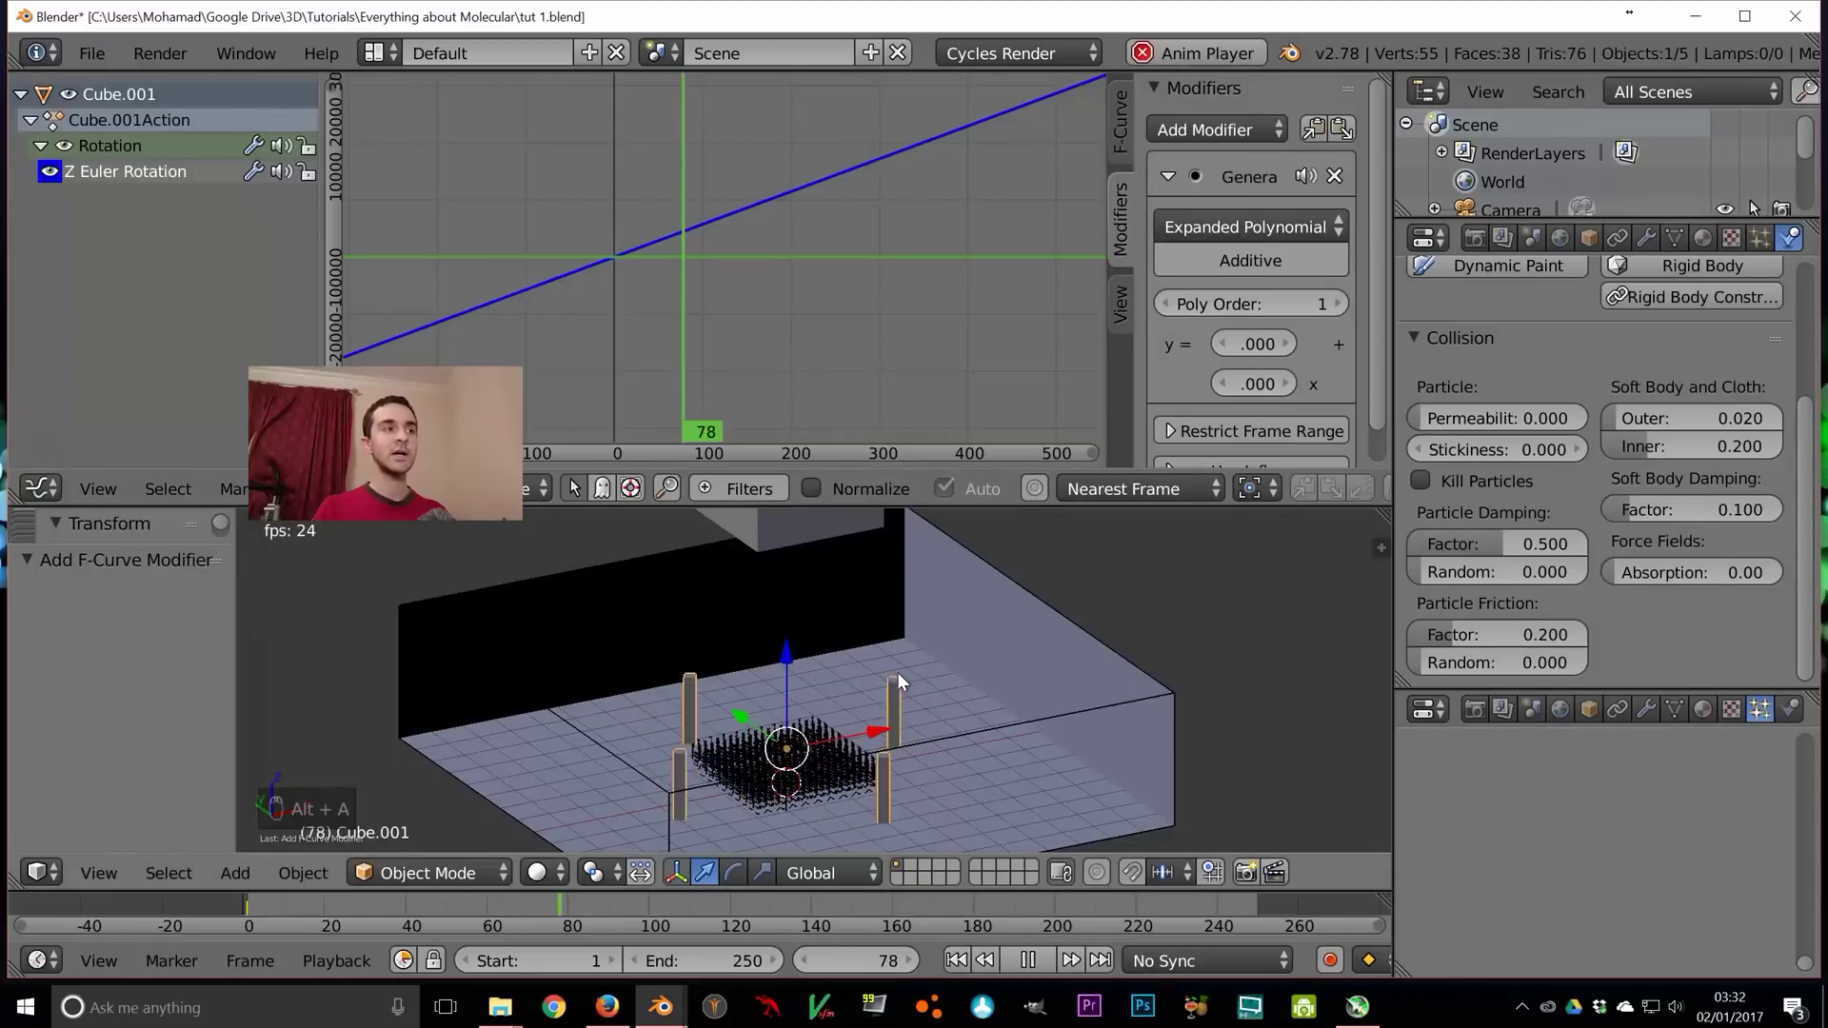
key("Escape")
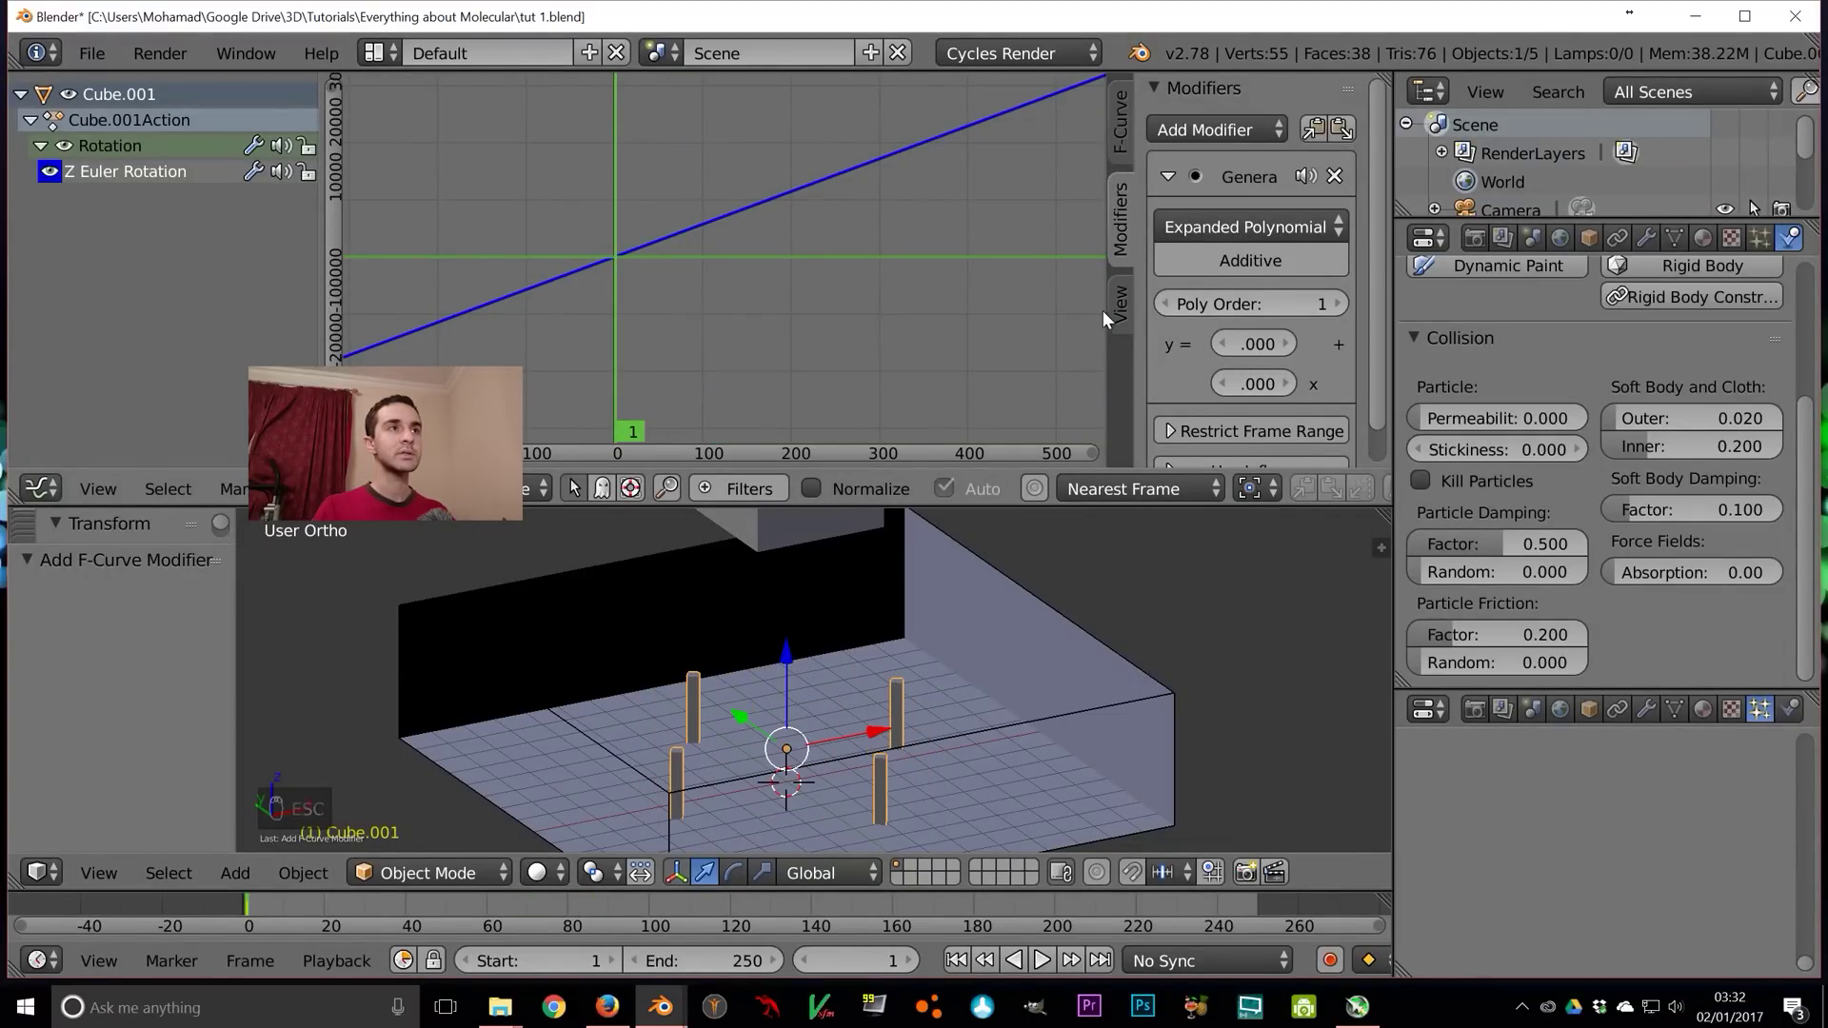
Set the Generator's Poly Order to 2, its x coefficient to 0.020 and its x^2 coefficient to 0.0001
left_click_drag(1103, 311, 1074, 309)
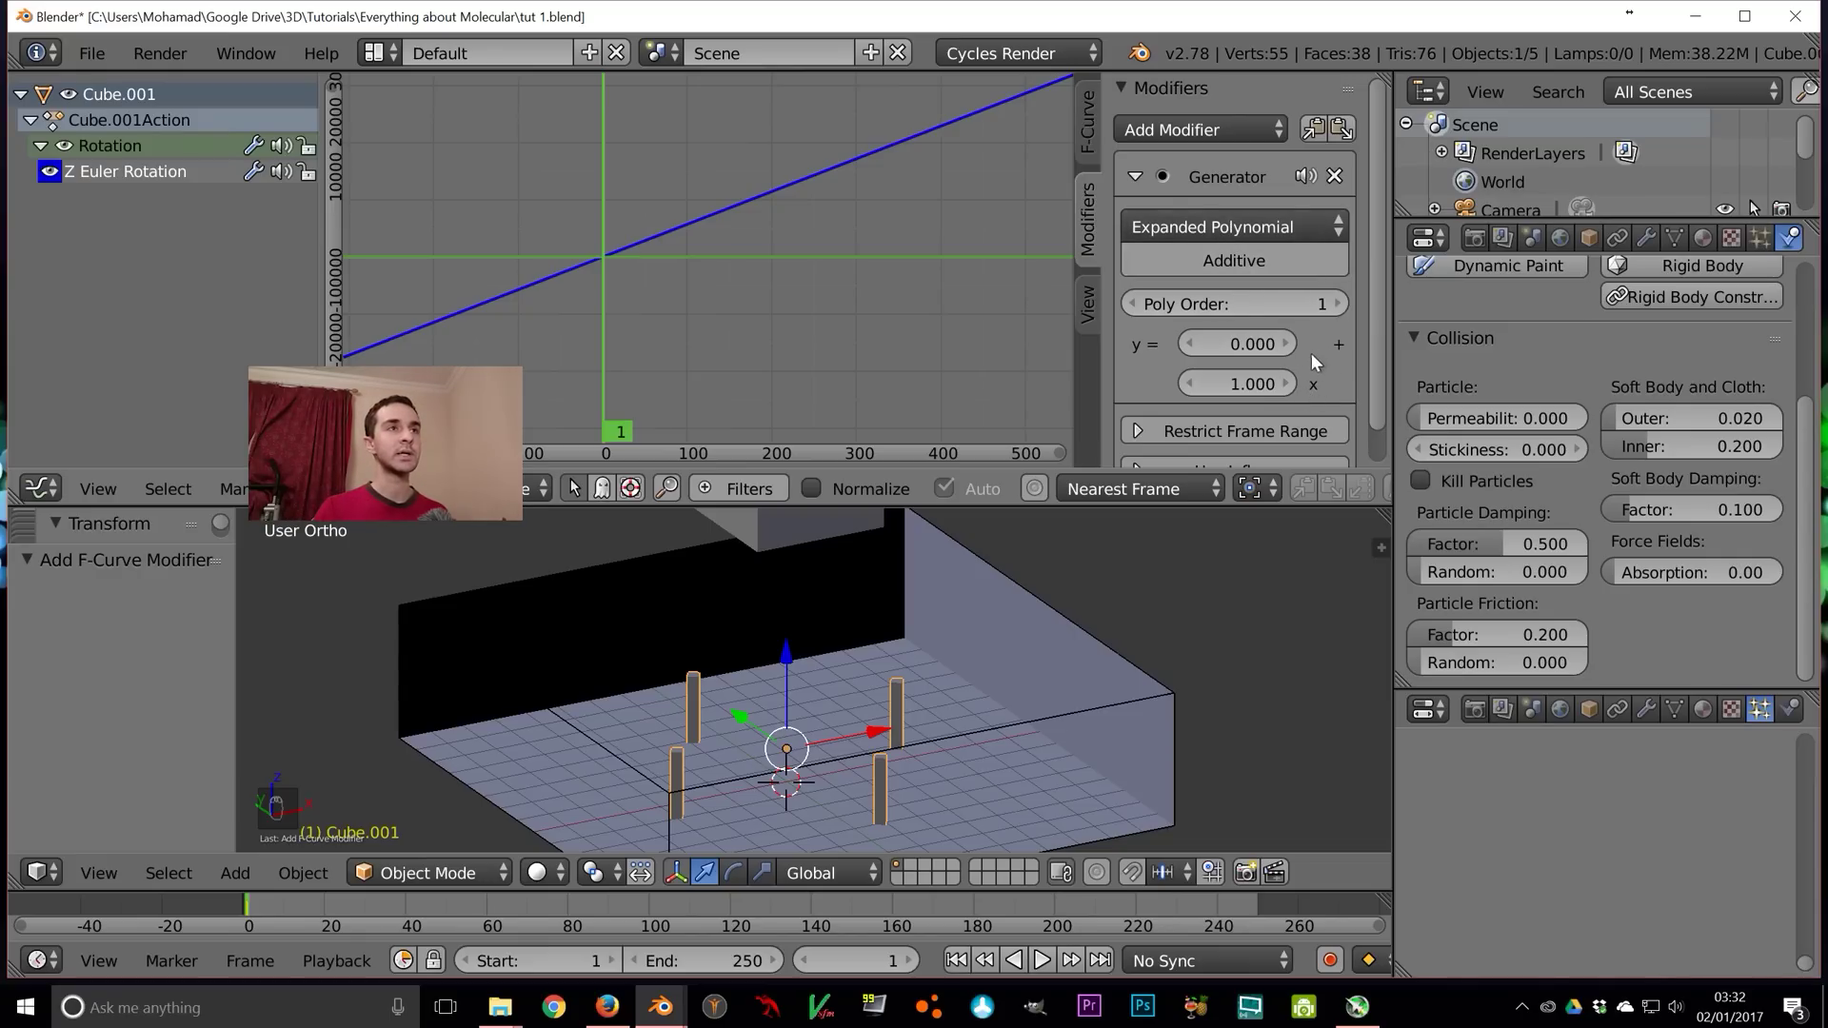
left_click(1338, 303)
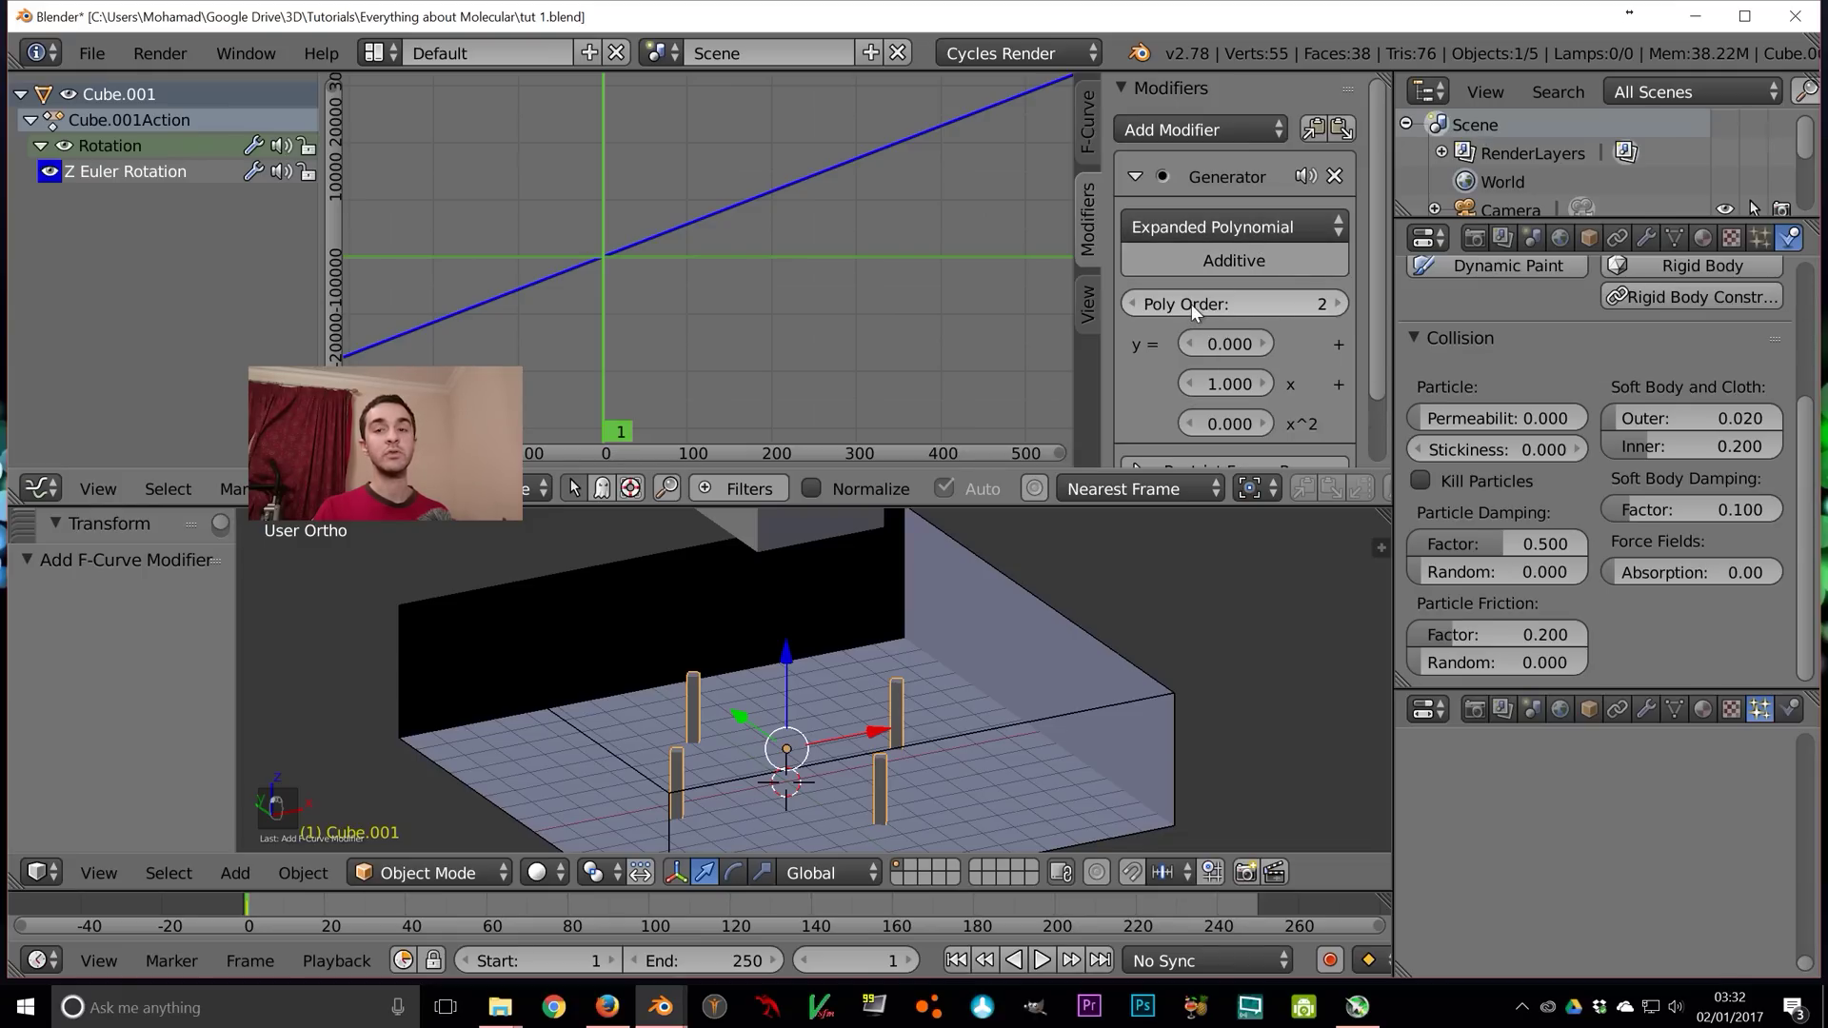
scroll(1247, 307, "down", 2)
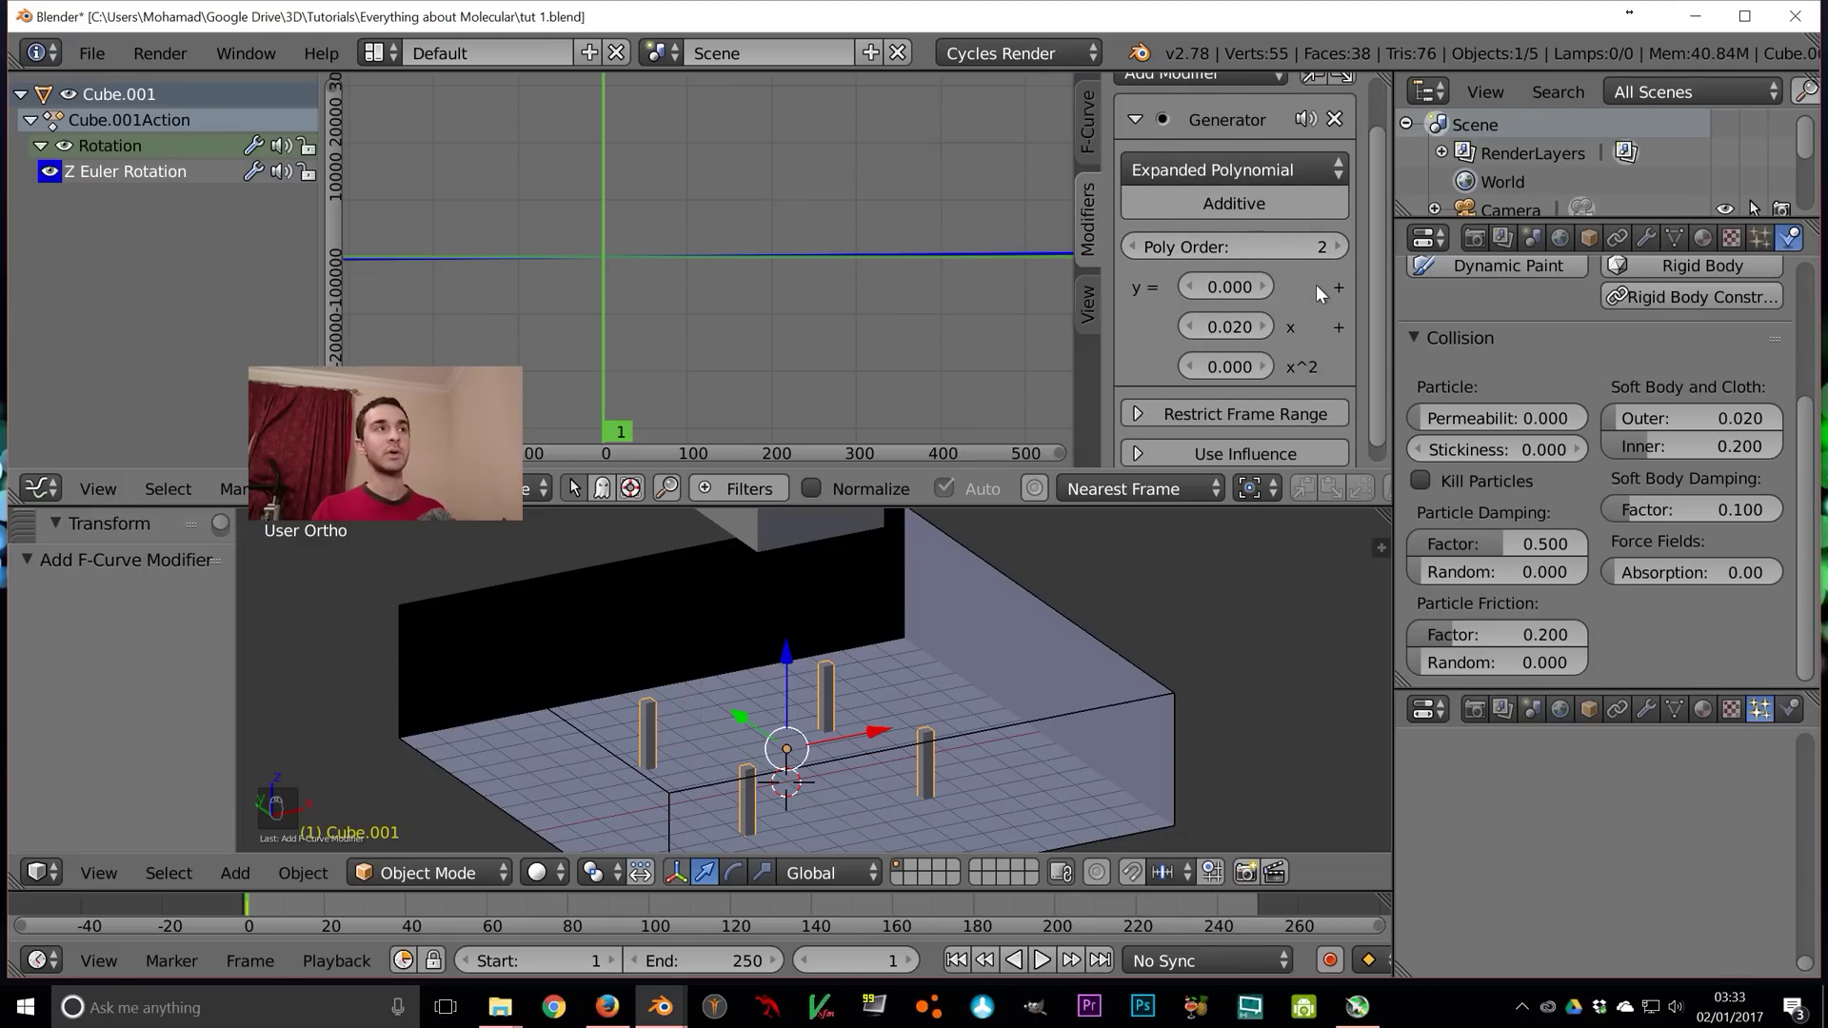
middle_click_drag(929, 331, 806, 284, "ctrl")
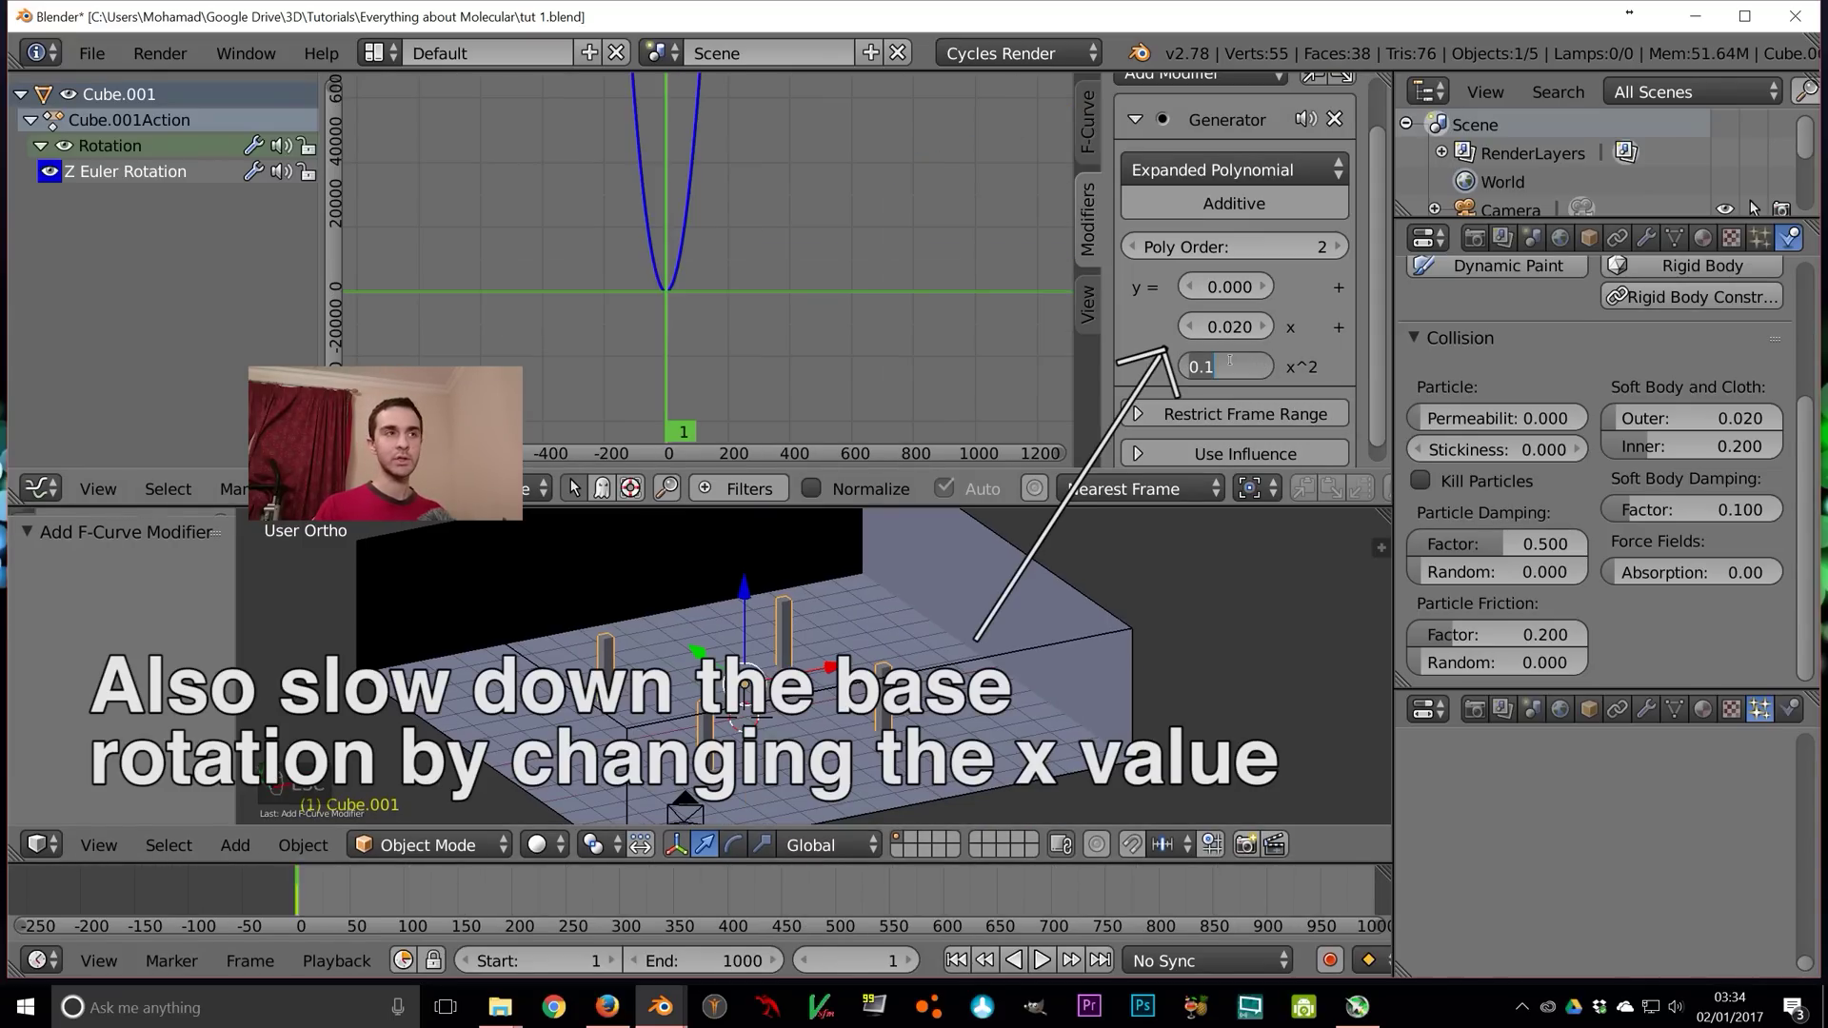
key("BackSpace")
key("BackSpace")
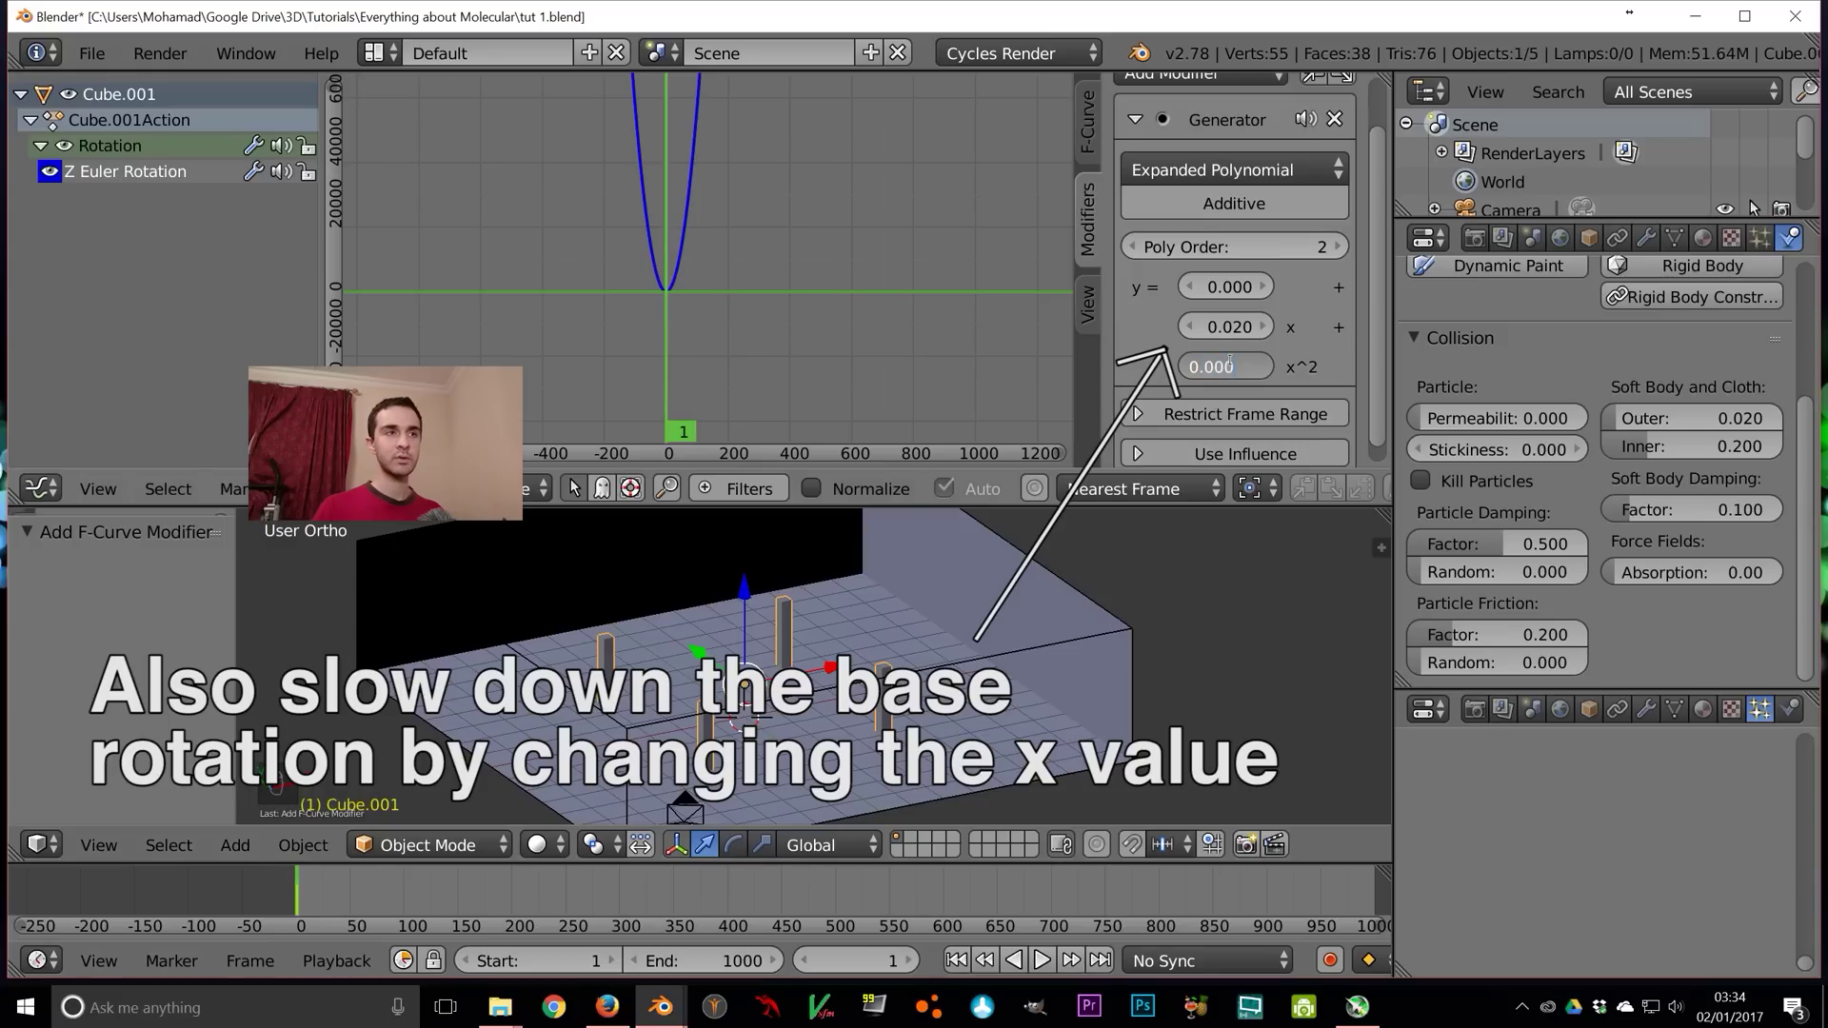
key("Return")
Play the animation, skipping ahead to the late frames to check the pillars' spin, and save the file
key("alt+a")
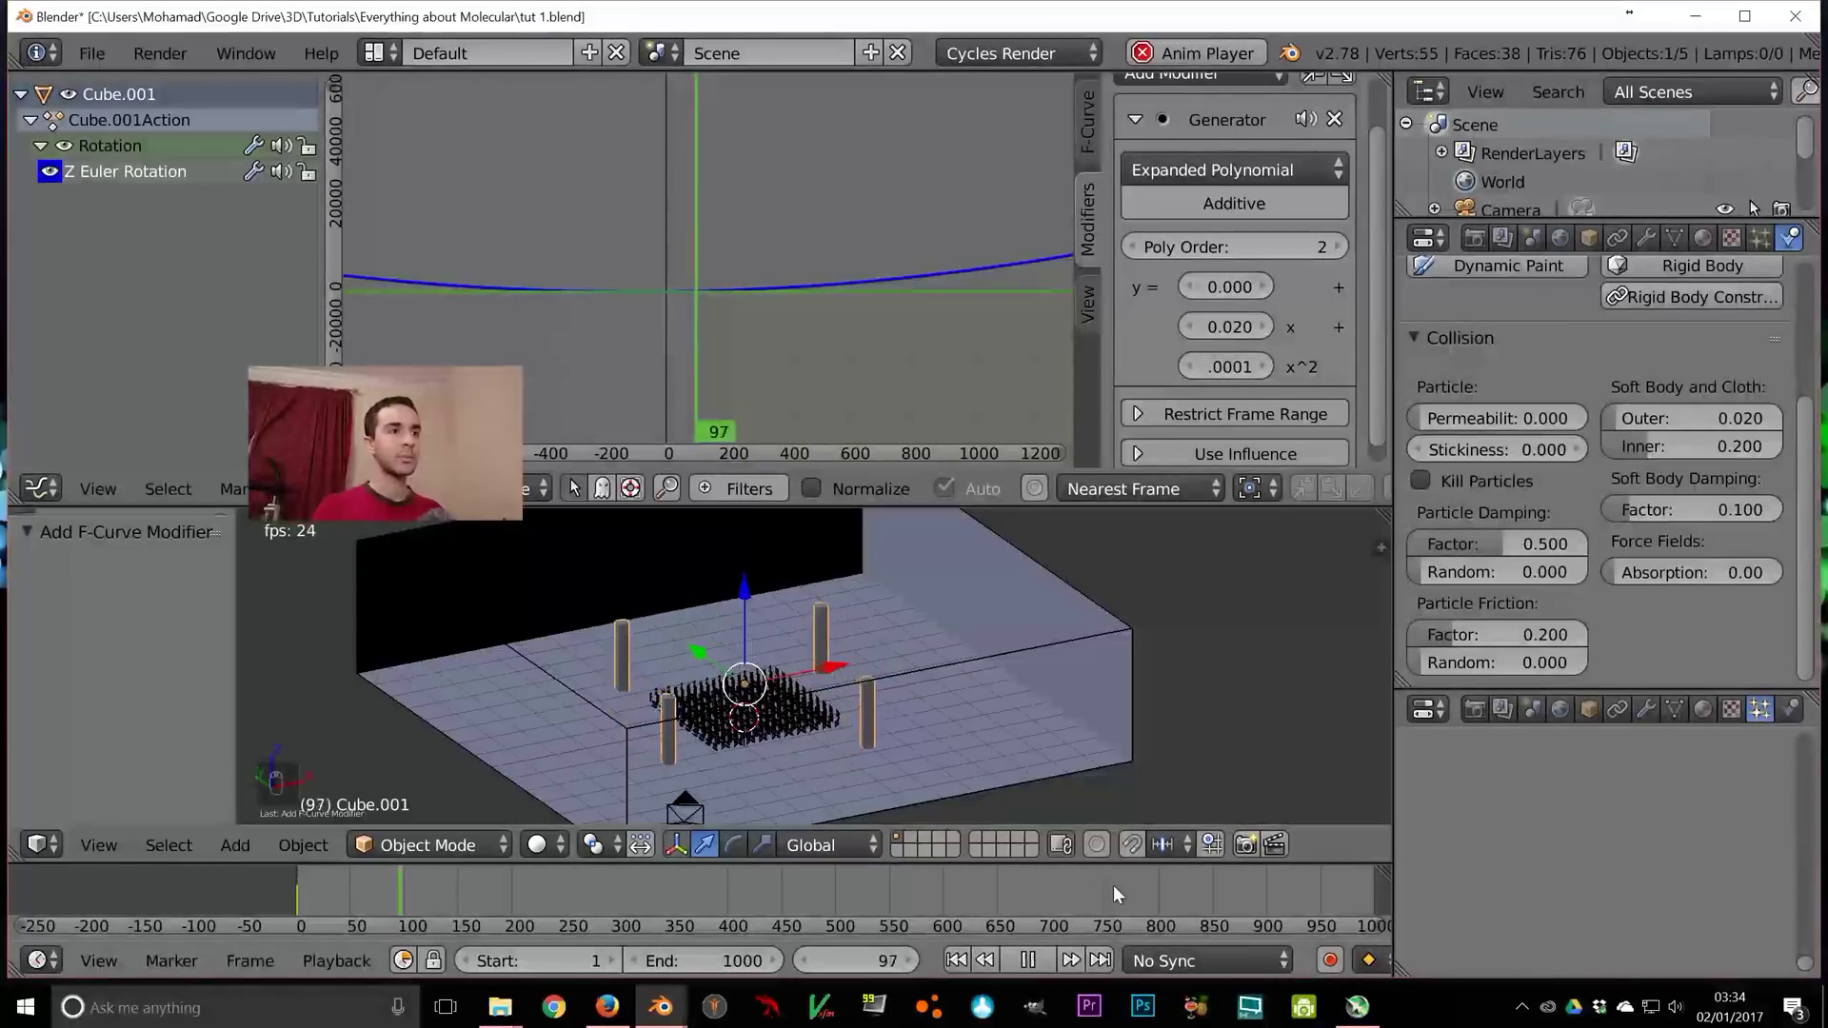
left_click(1211, 886)
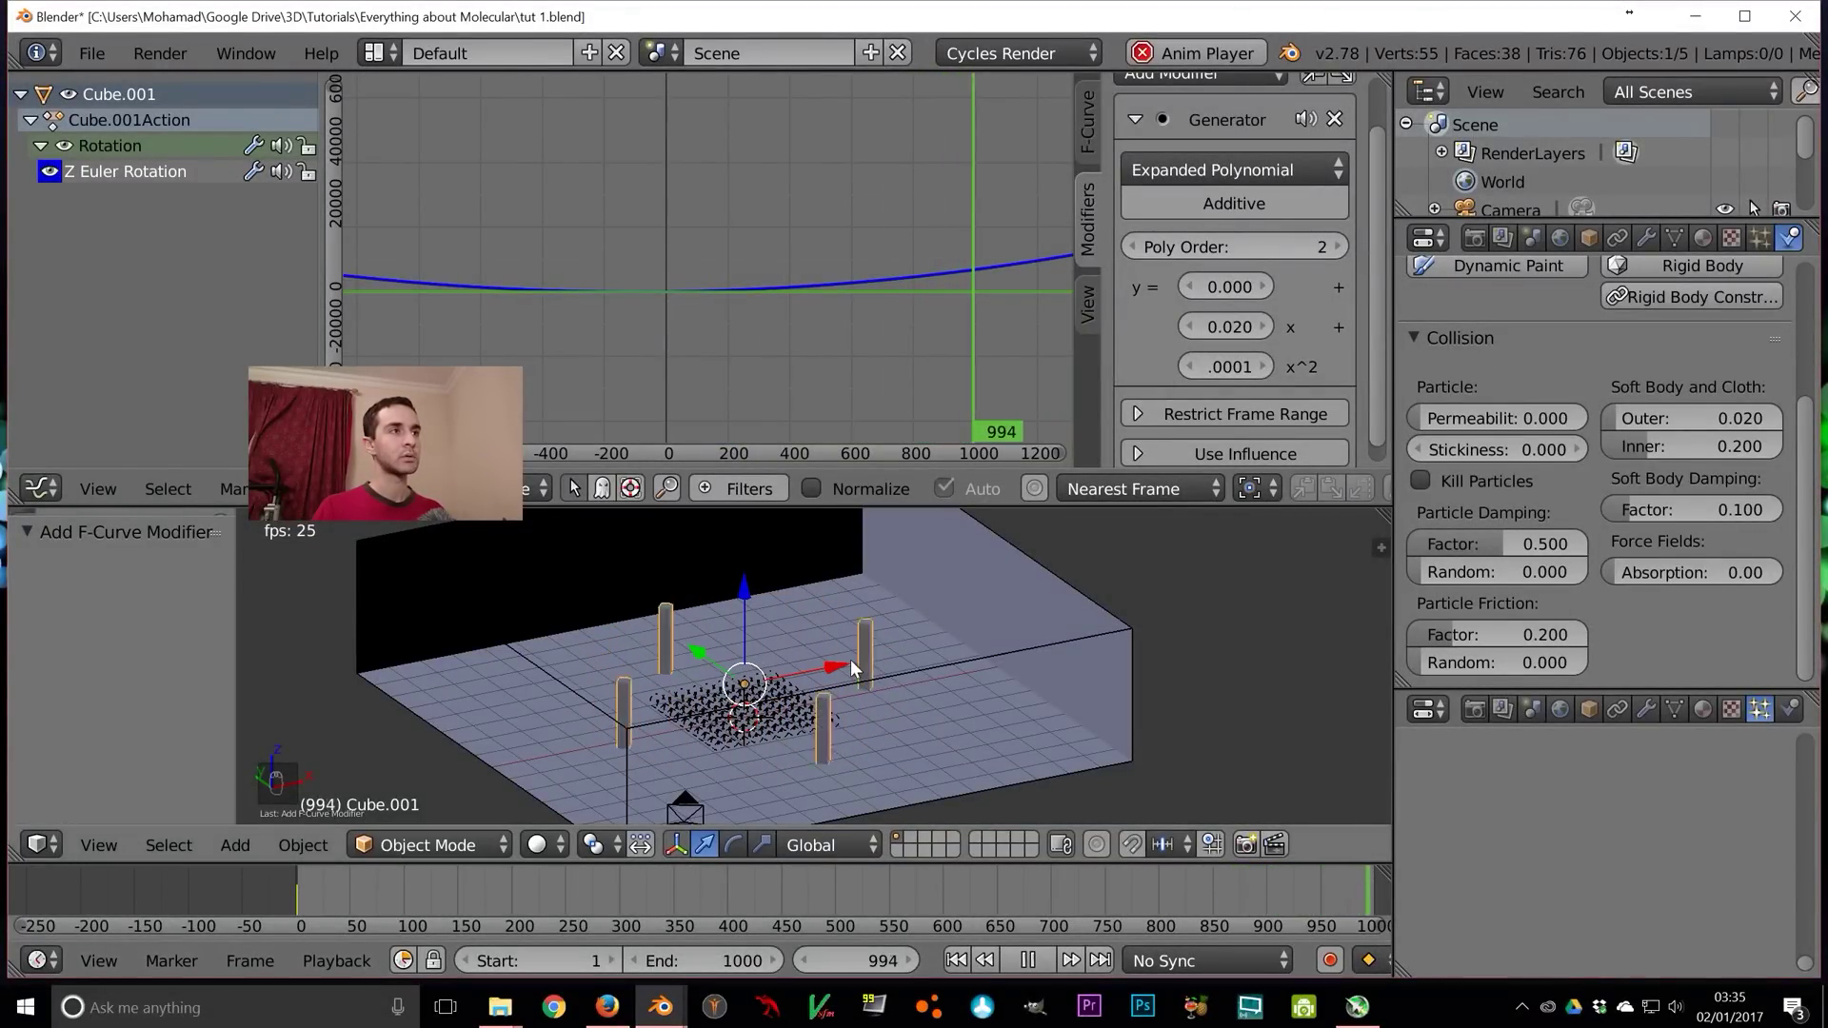
key("Escape")
key("ctrl+s")
Scrub to frame 57, inspect the falling particles against the pillars from a higher angle, and return to frame 1
left_click_drag(343, 885, 357, 884)
middle_click_drag(874, 693, 859, 737)
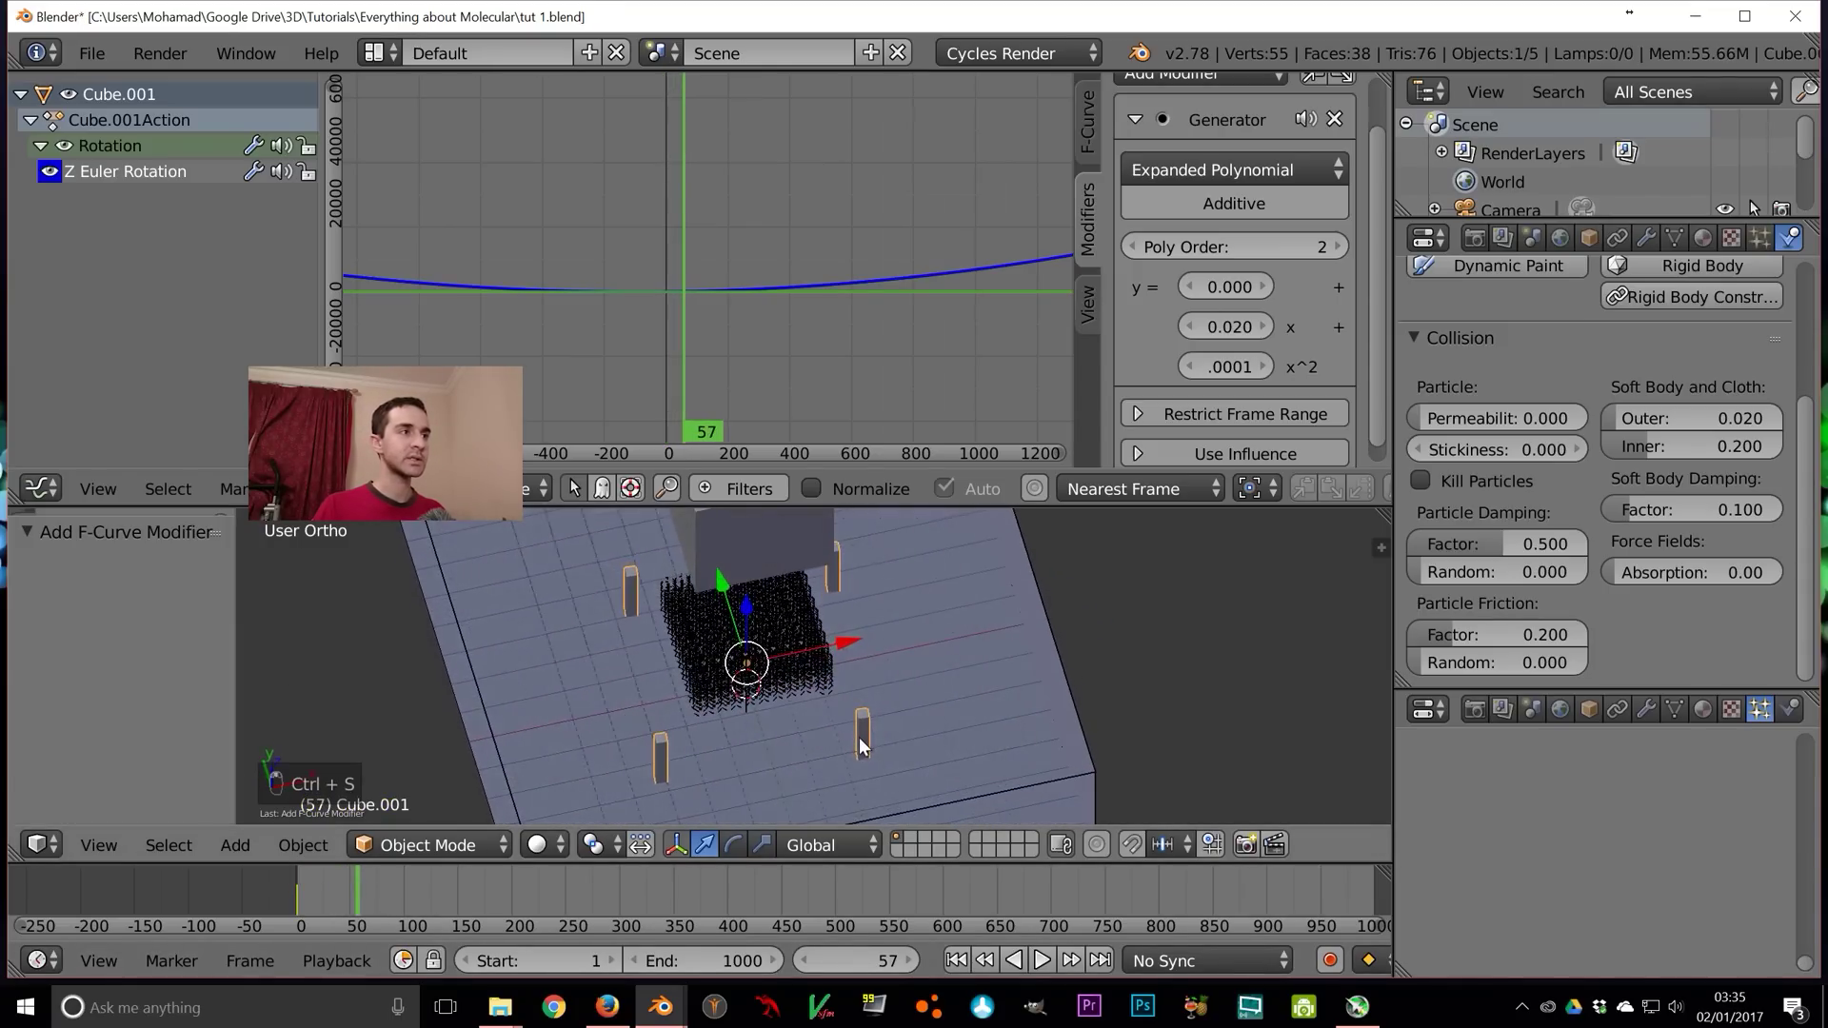
key("shift+Left")
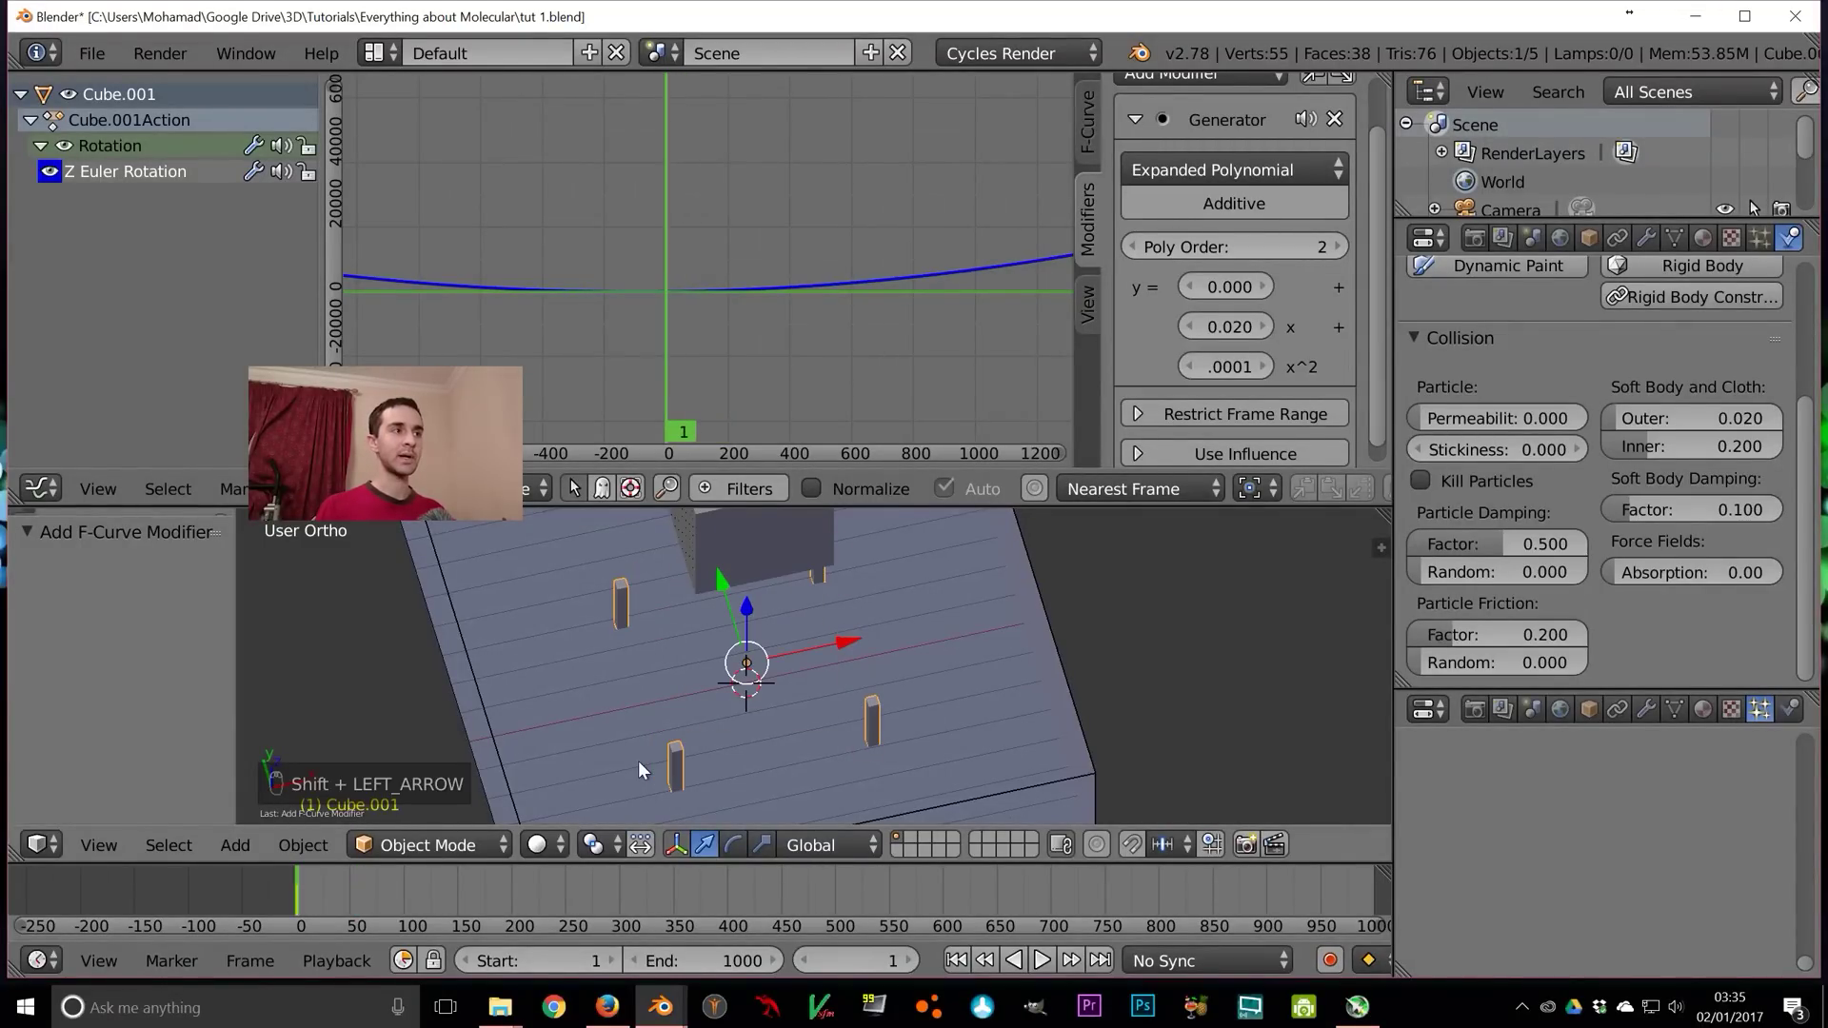
Show the scene as a wireframe from the top and merge the Graph Editor area back into the 3D view
key("z")
key("KP_7")
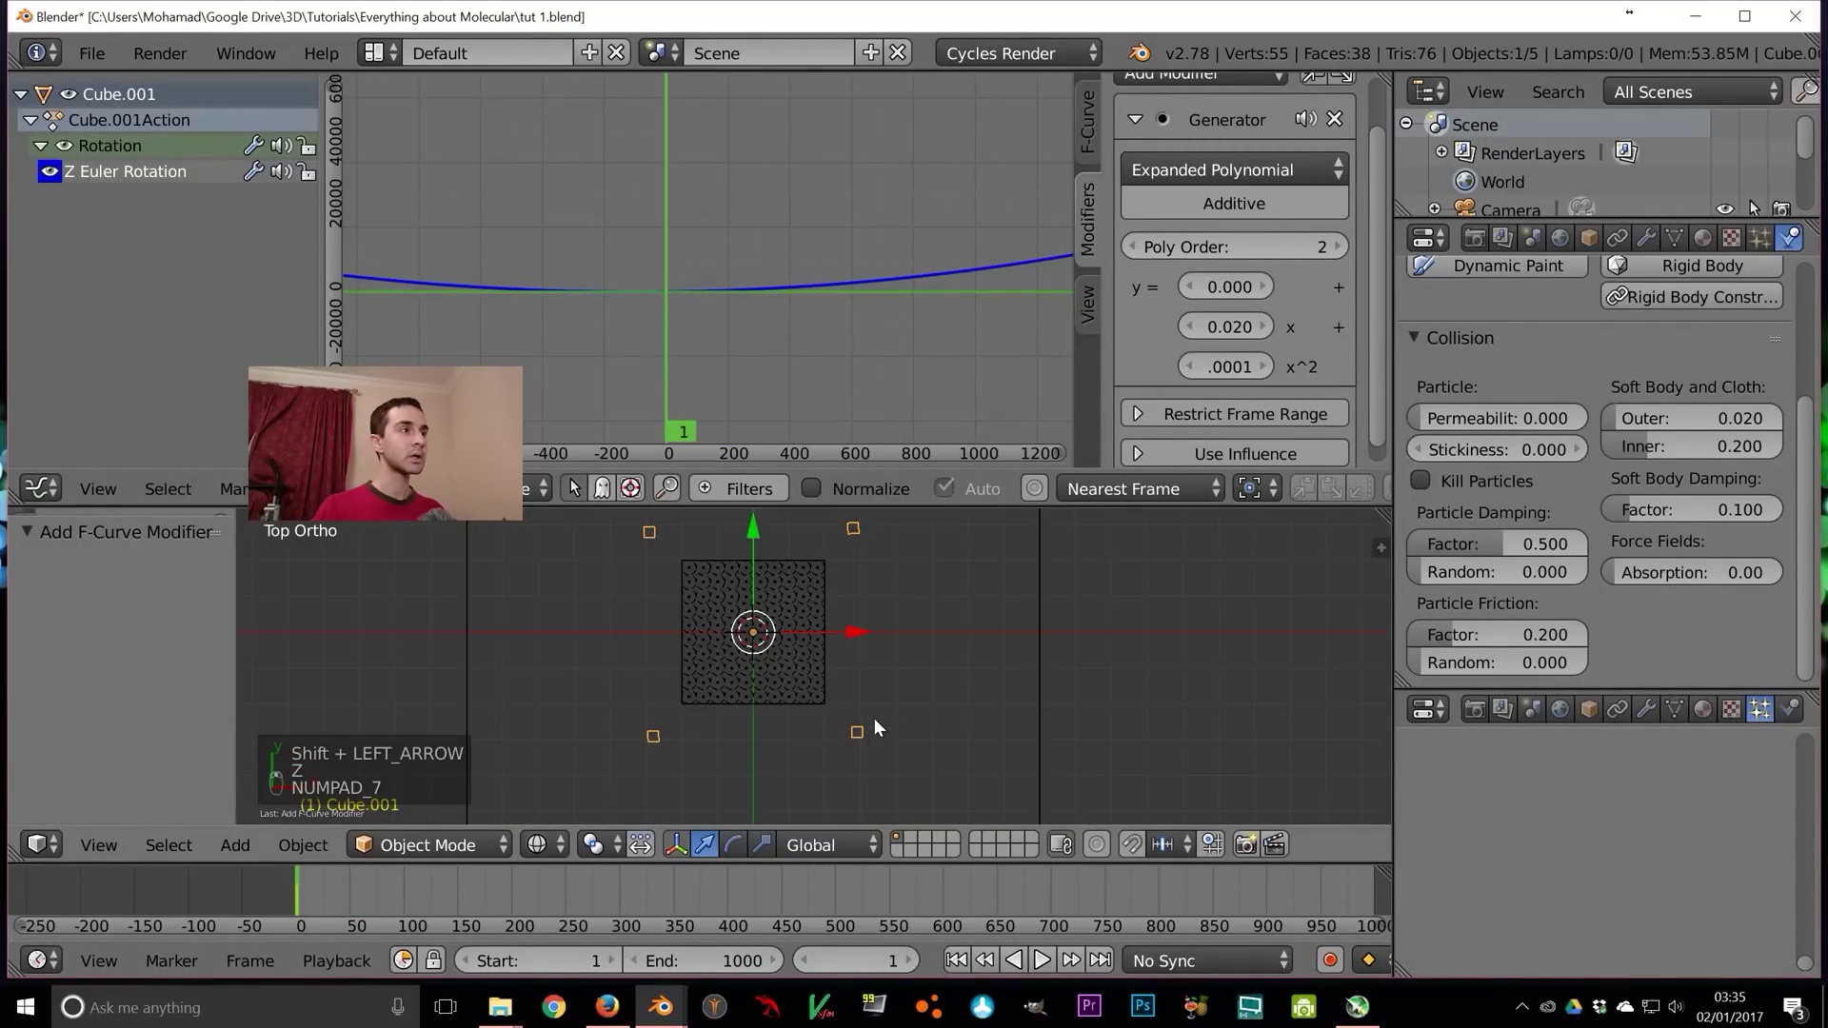
scroll(841, 728, "down", 2)
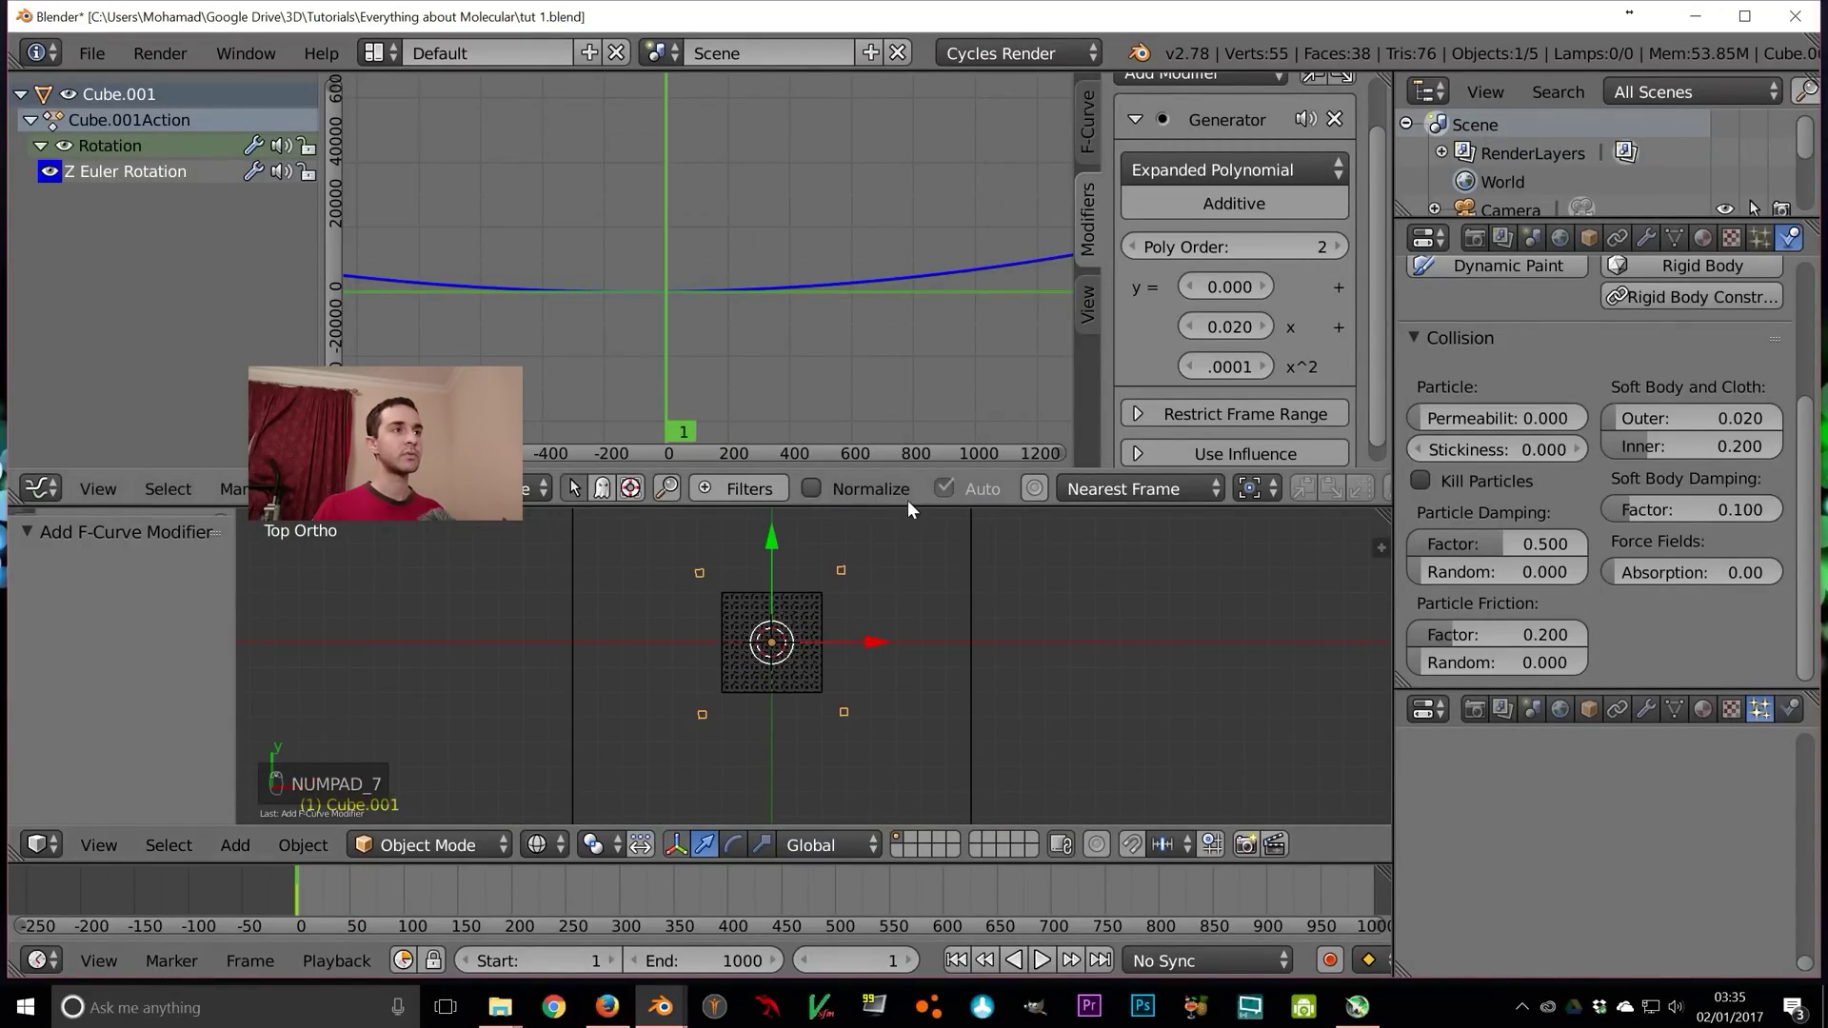
left_click_drag(909, 505, 906, 327)
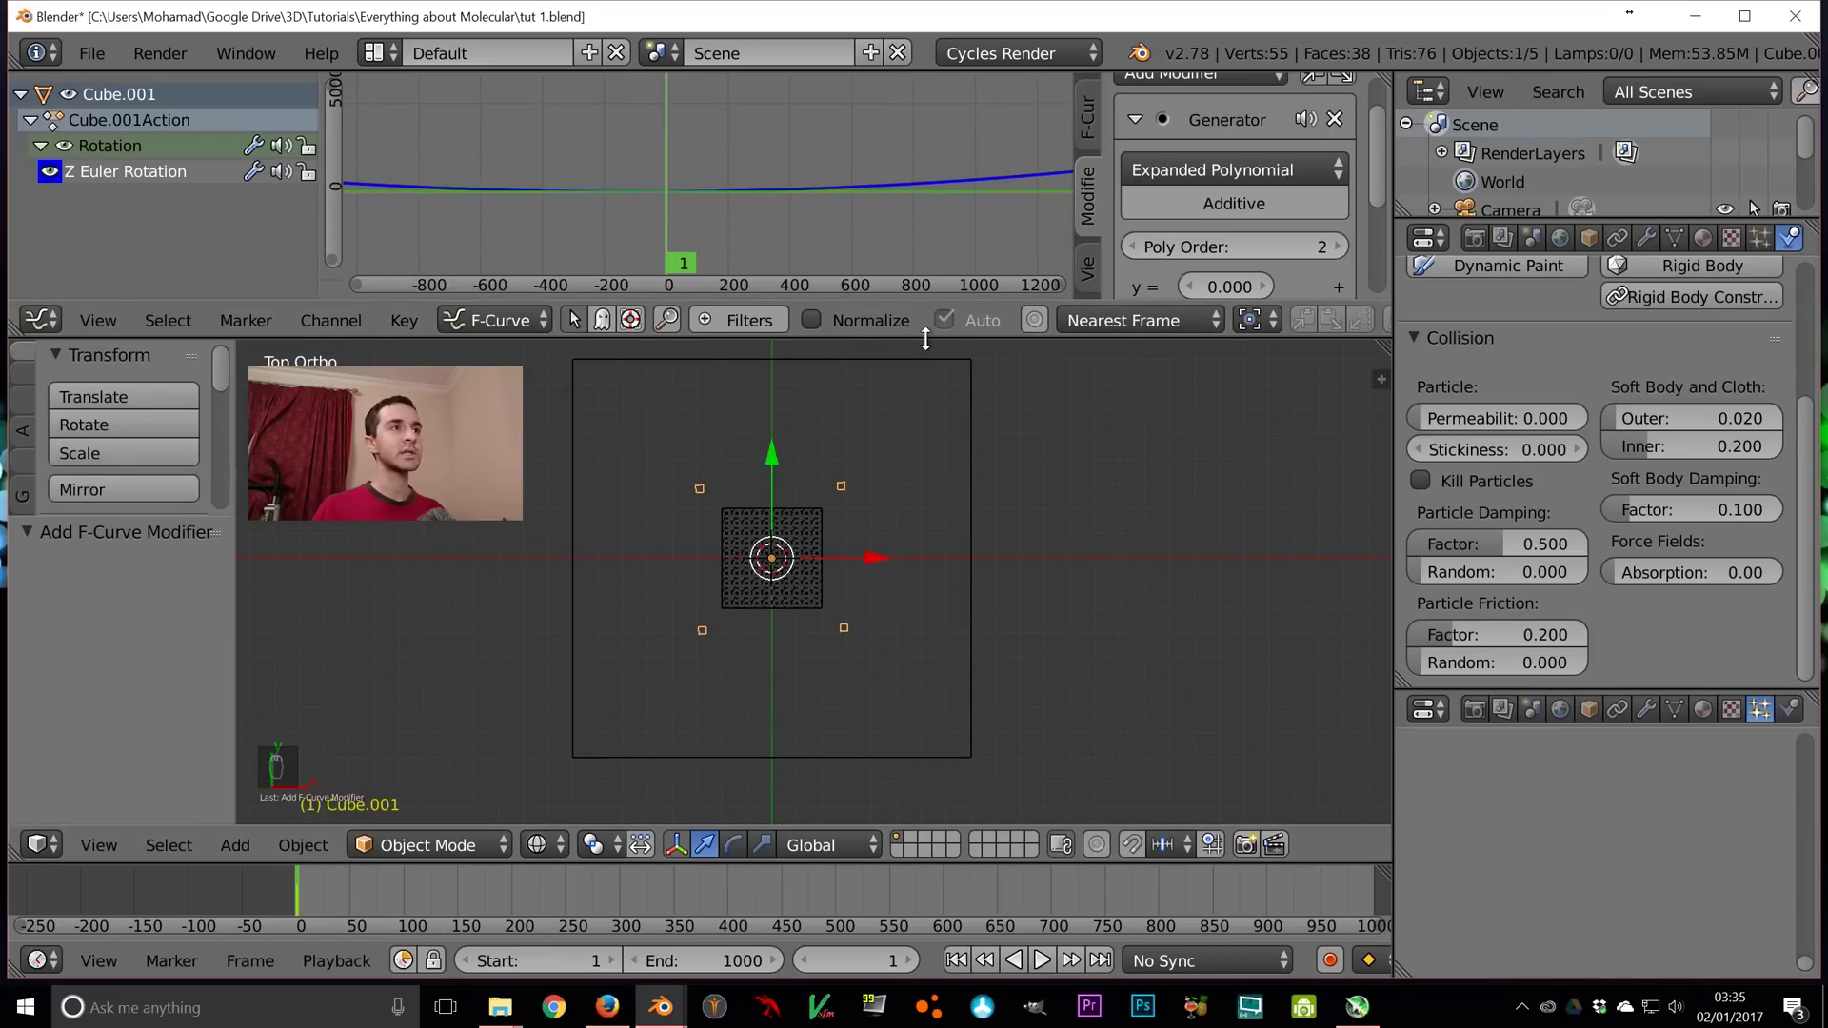
right_click(893, 338)
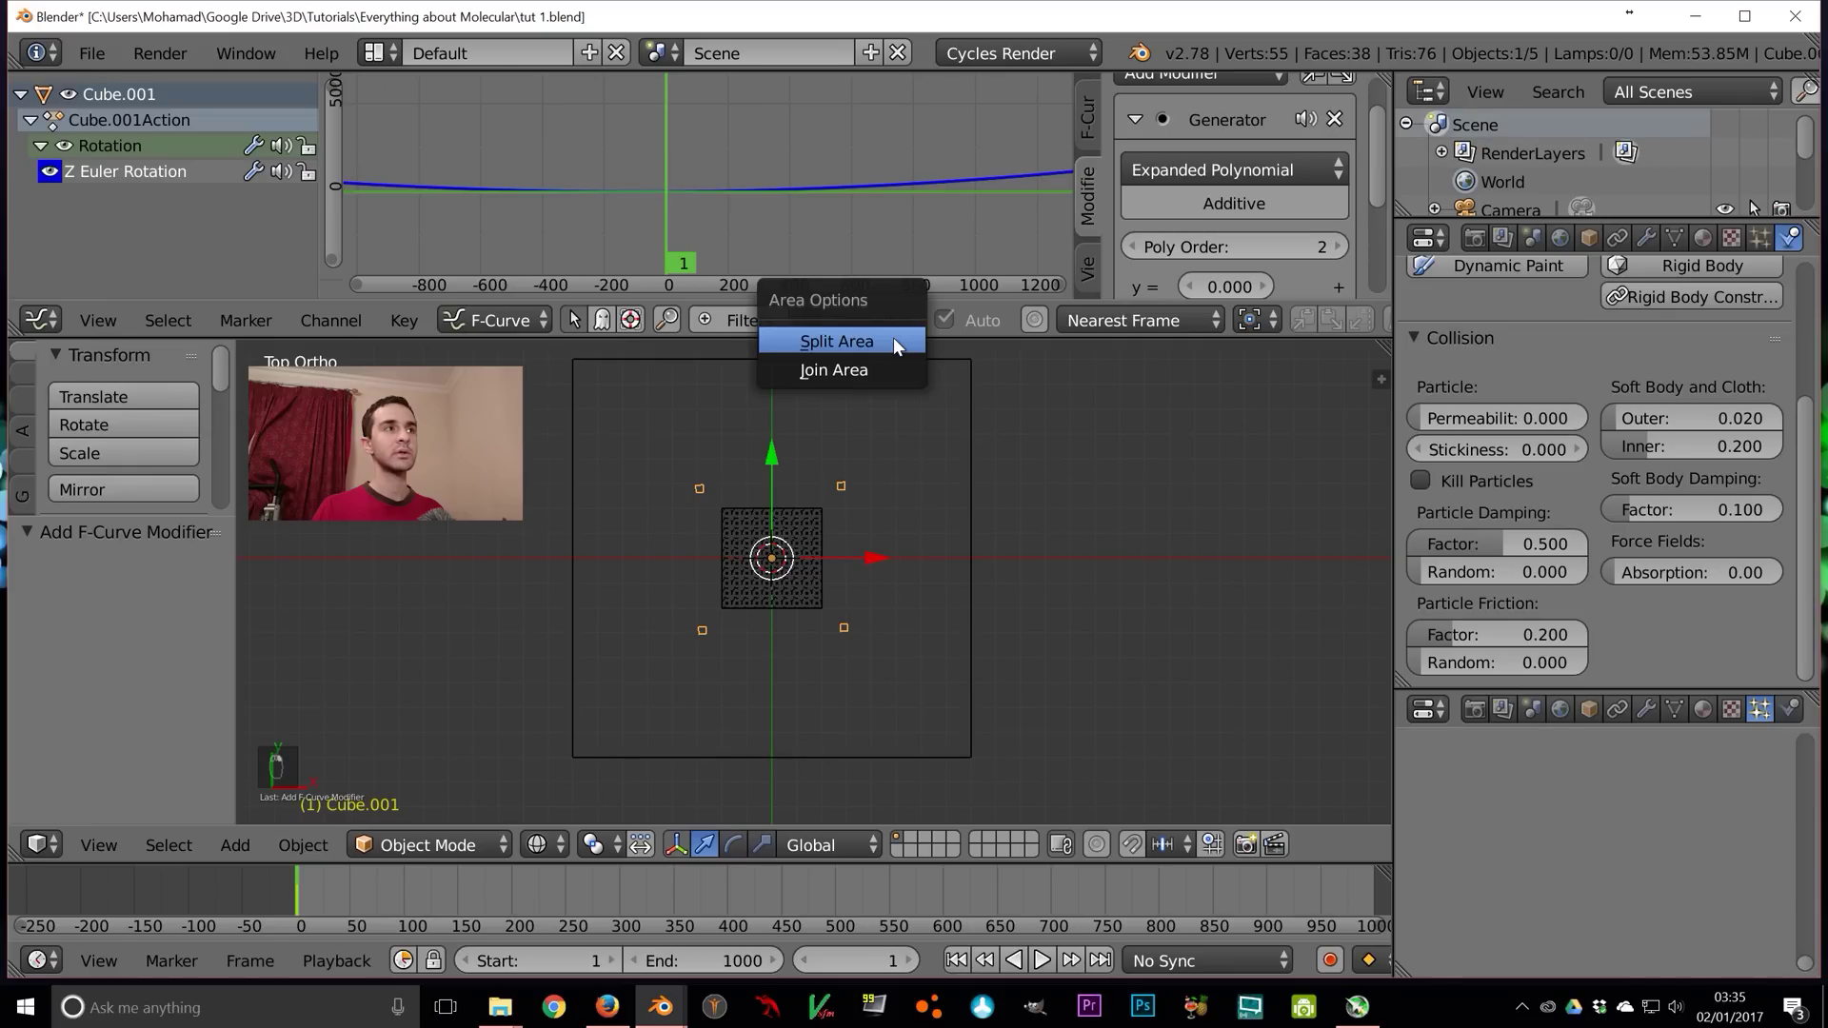
left_click(895, 361)
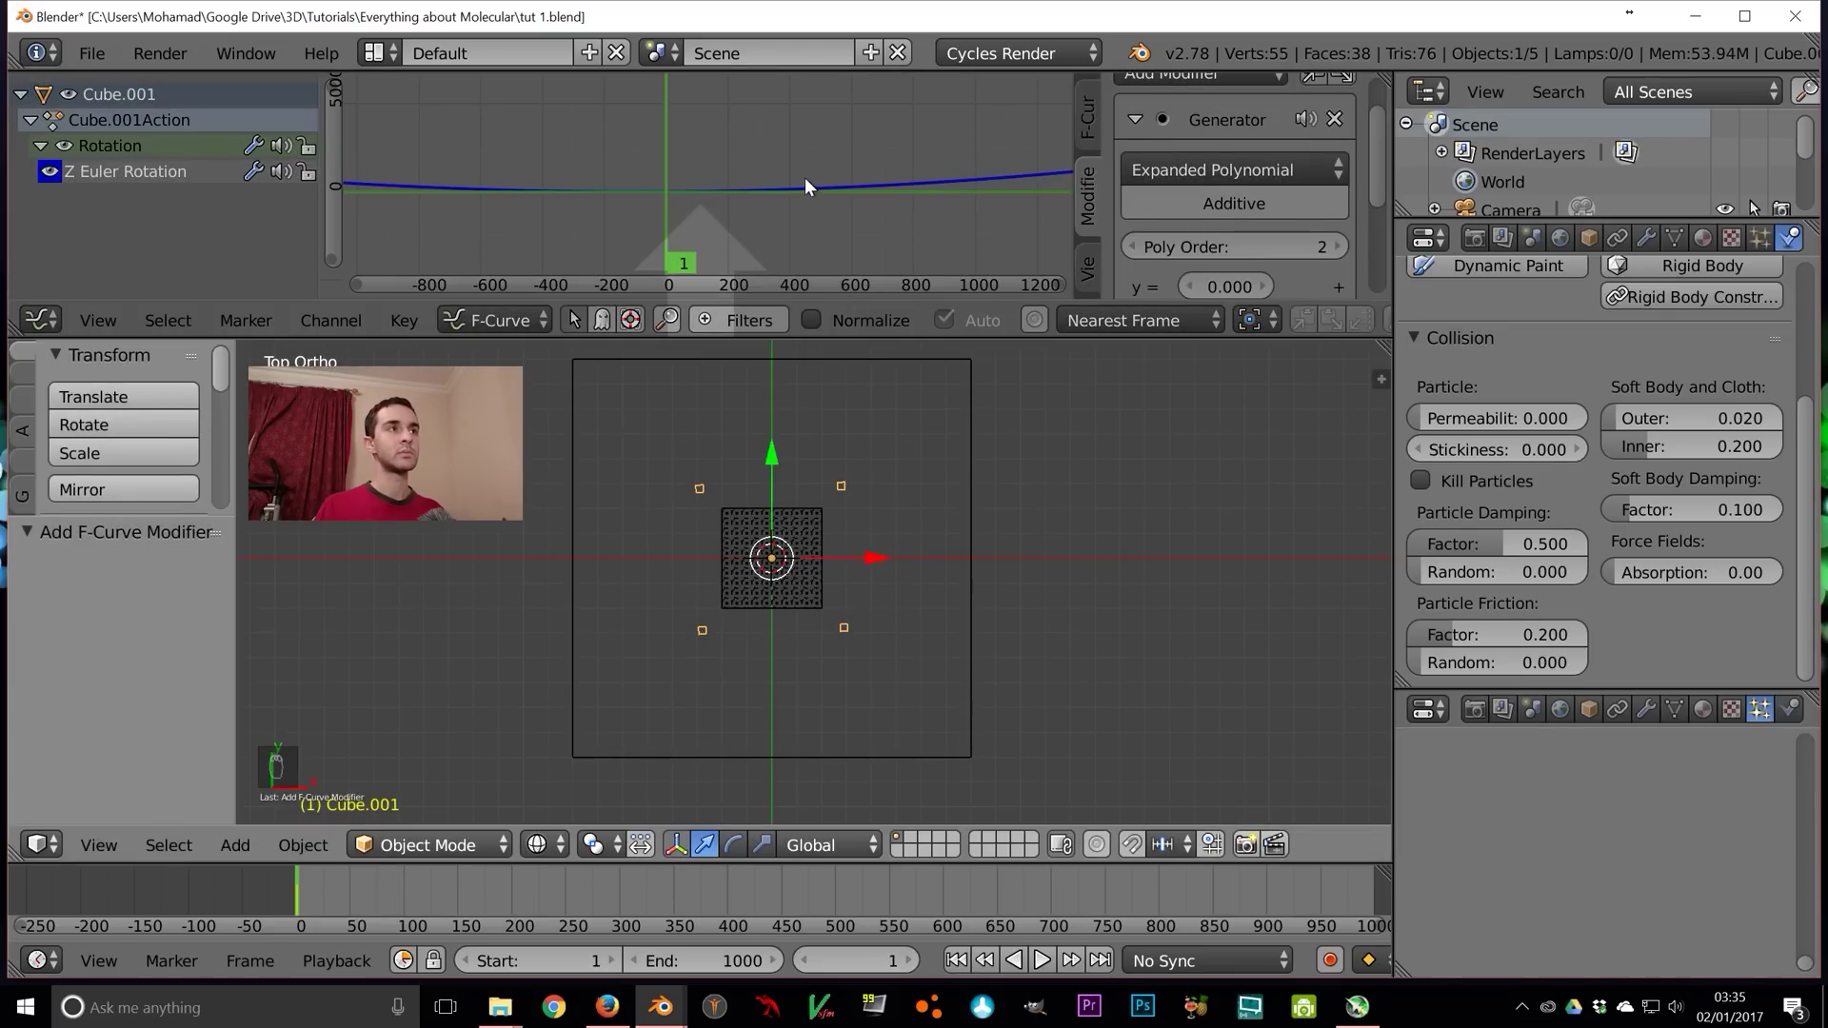
left_click(805, 186)
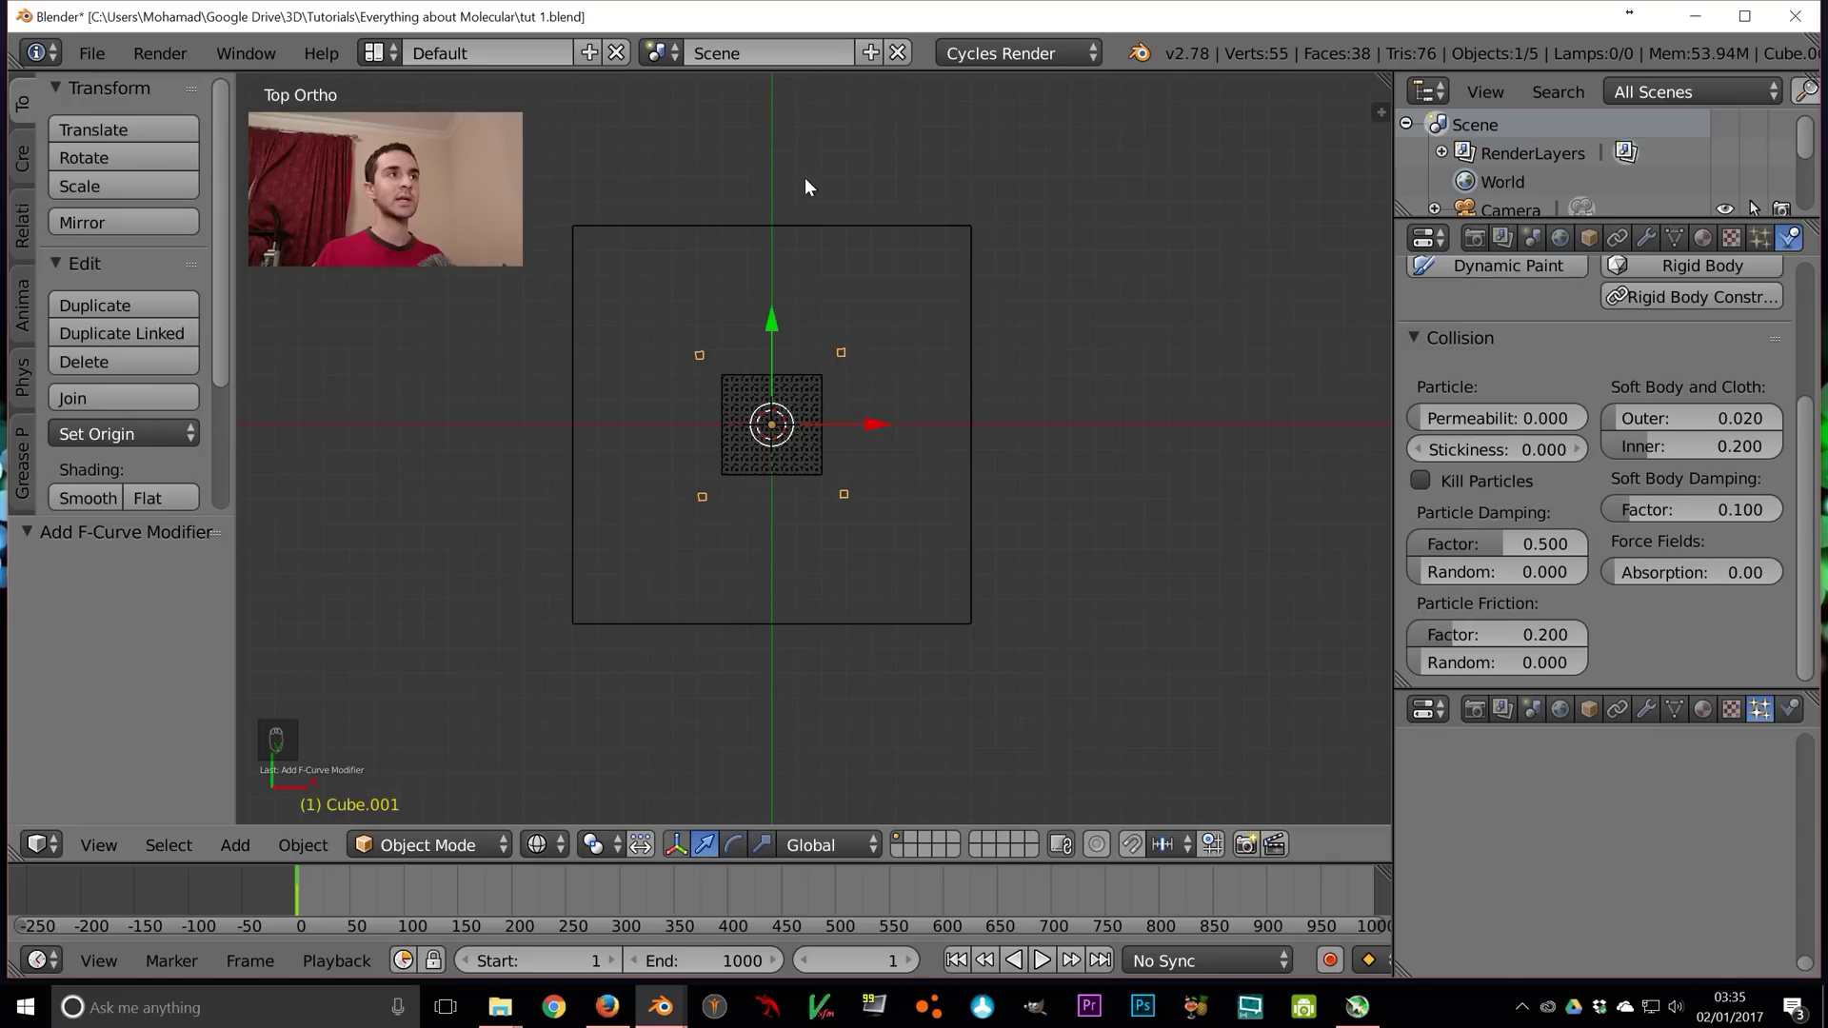
scroll(884, 402, "up", 3)
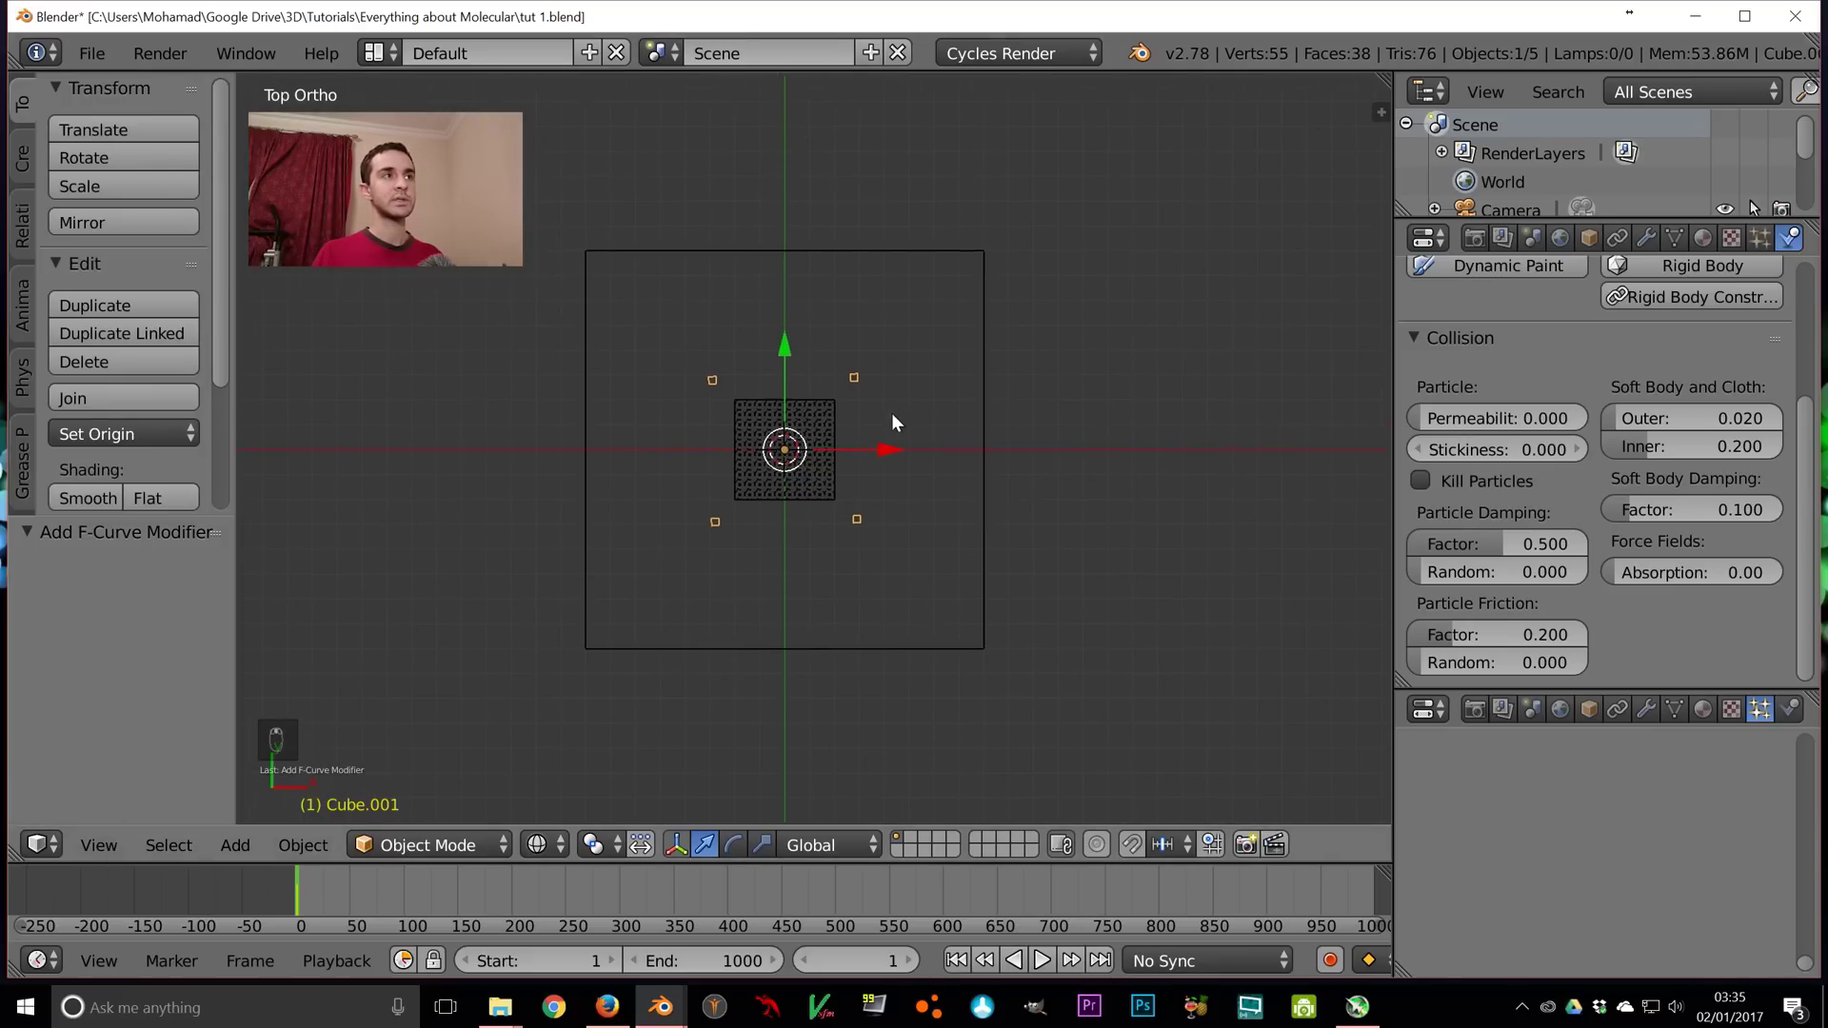
Move the four-pillar object -3.5 along the global Y axis in the top view
middle_click_drag(984, 506, 878, 358)
middle_click_drag(1048, 577, 828, 672)
key("KP_7")
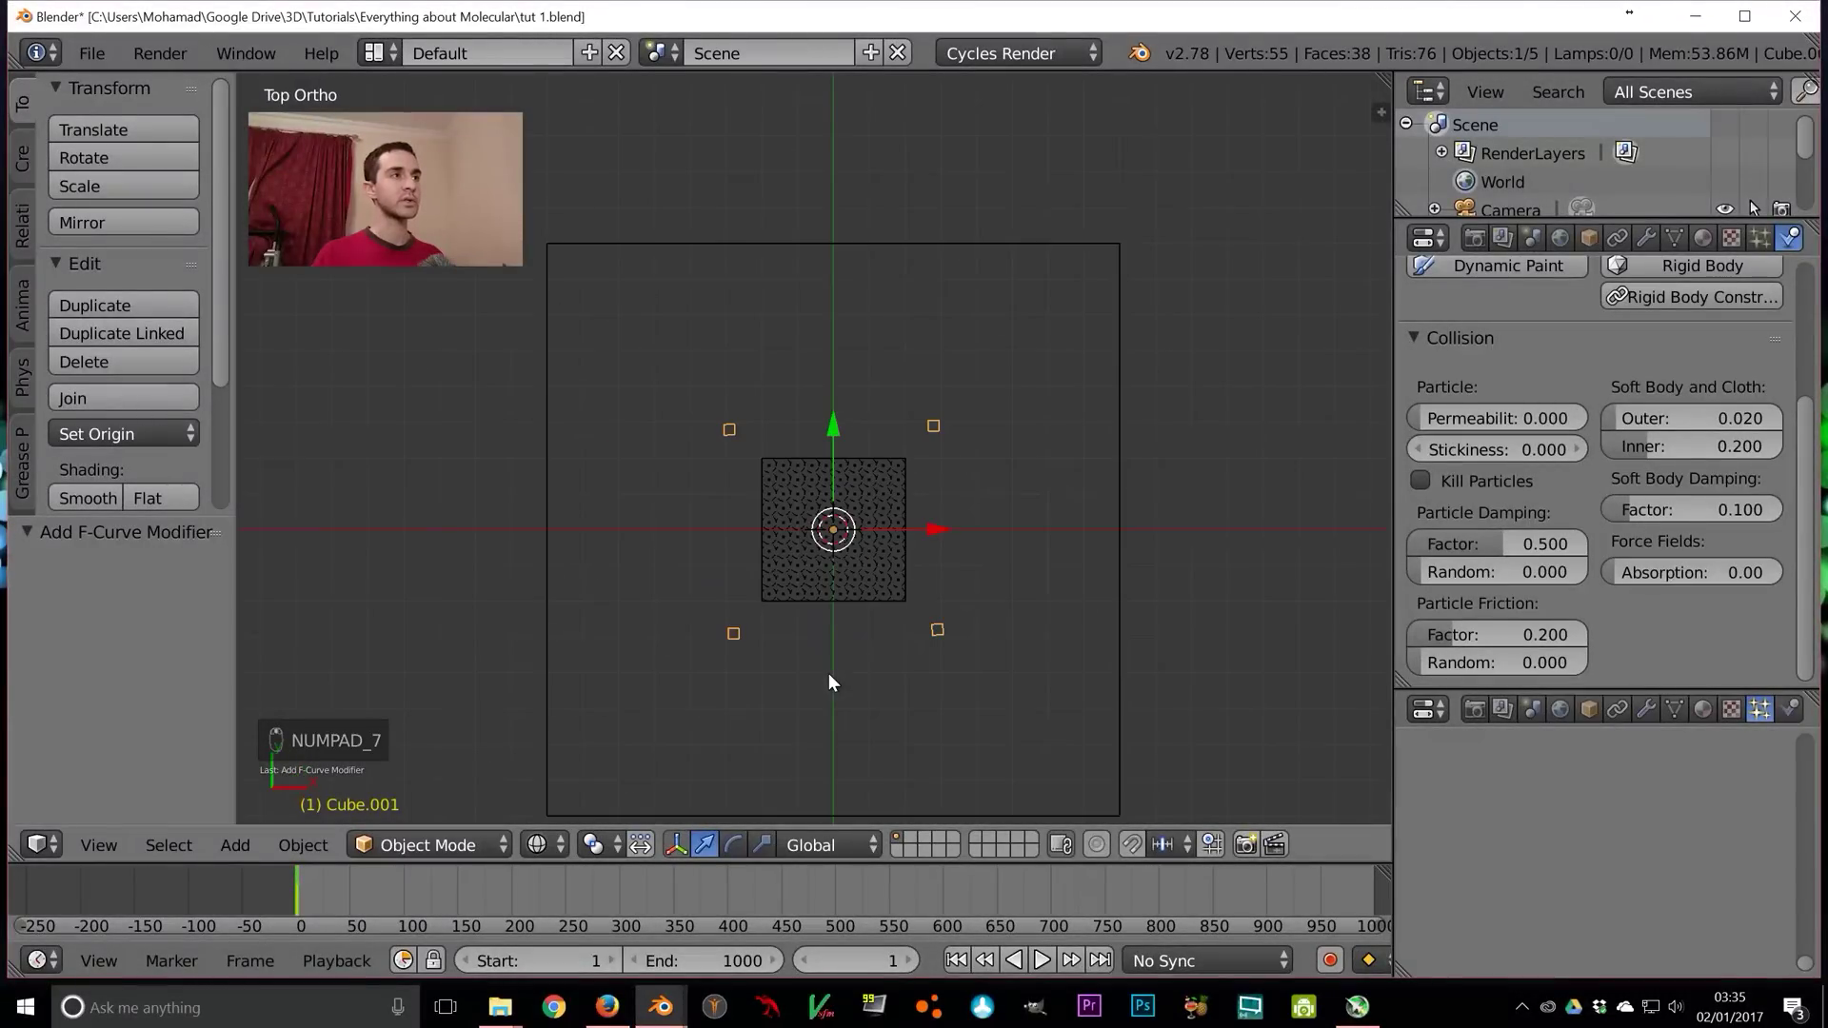
scroll(952, 457, "up", 2)
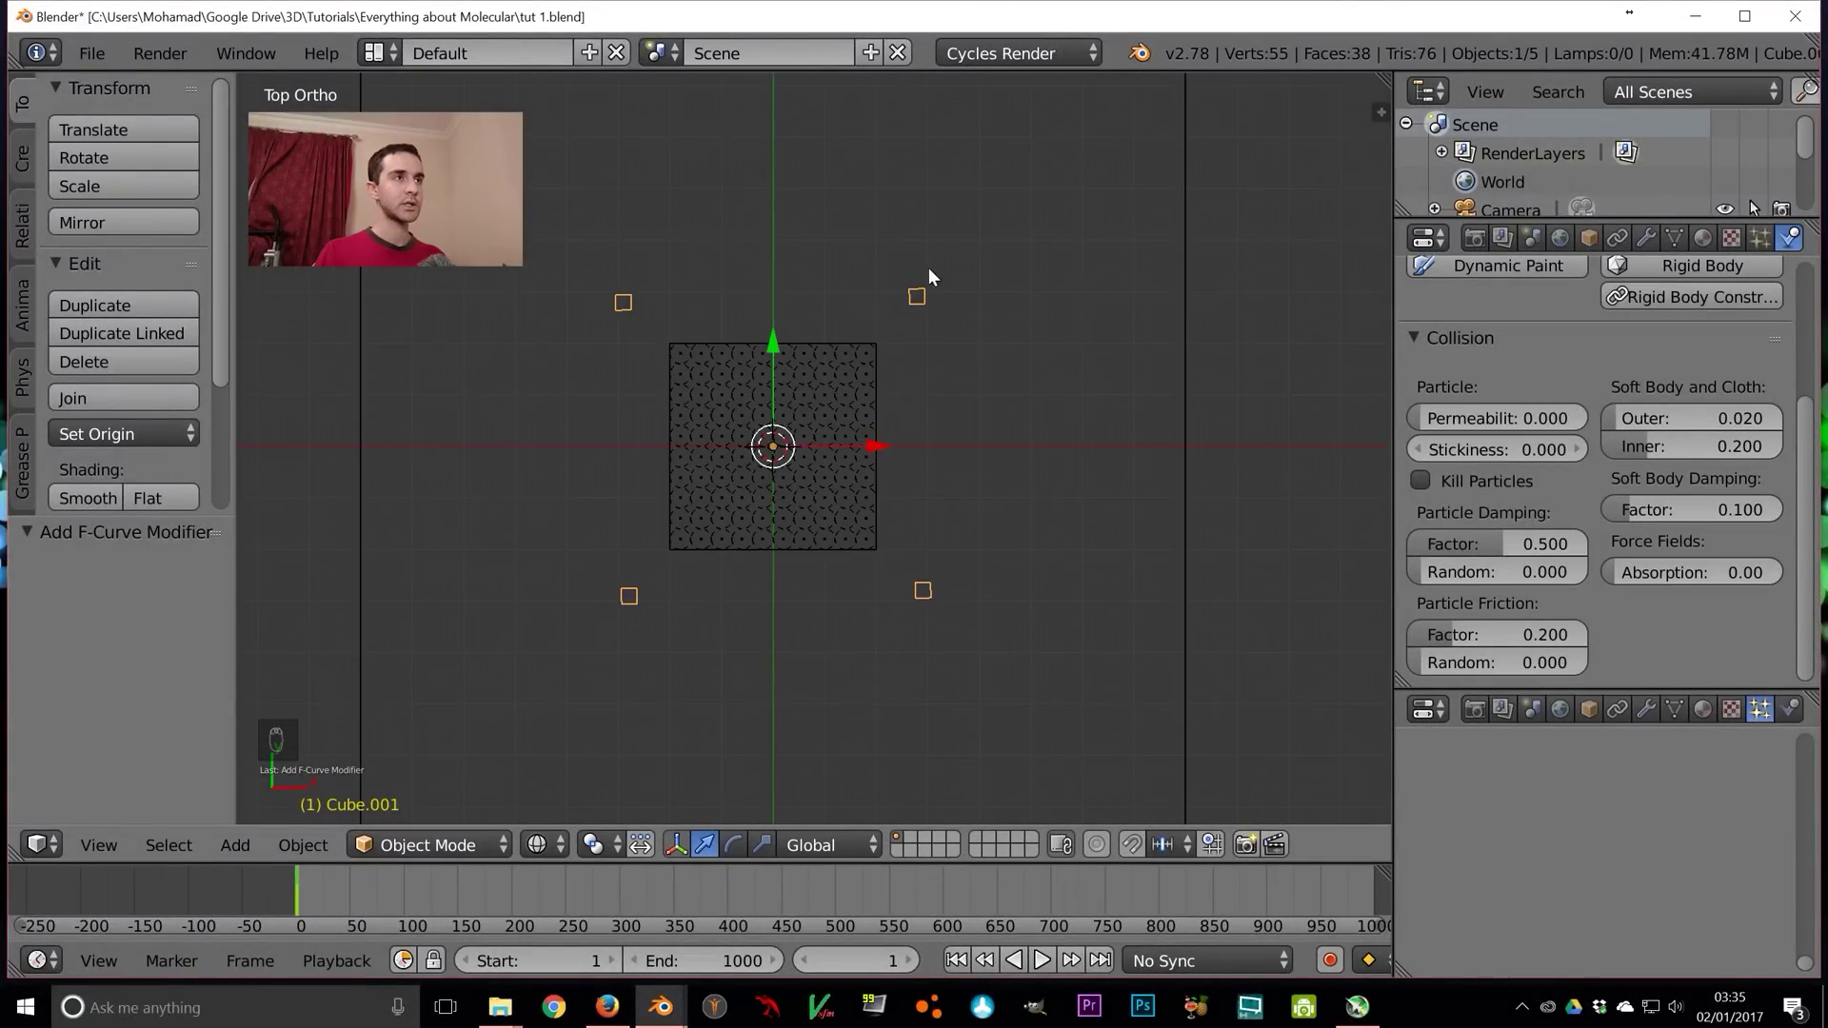
key("g")
key("y")
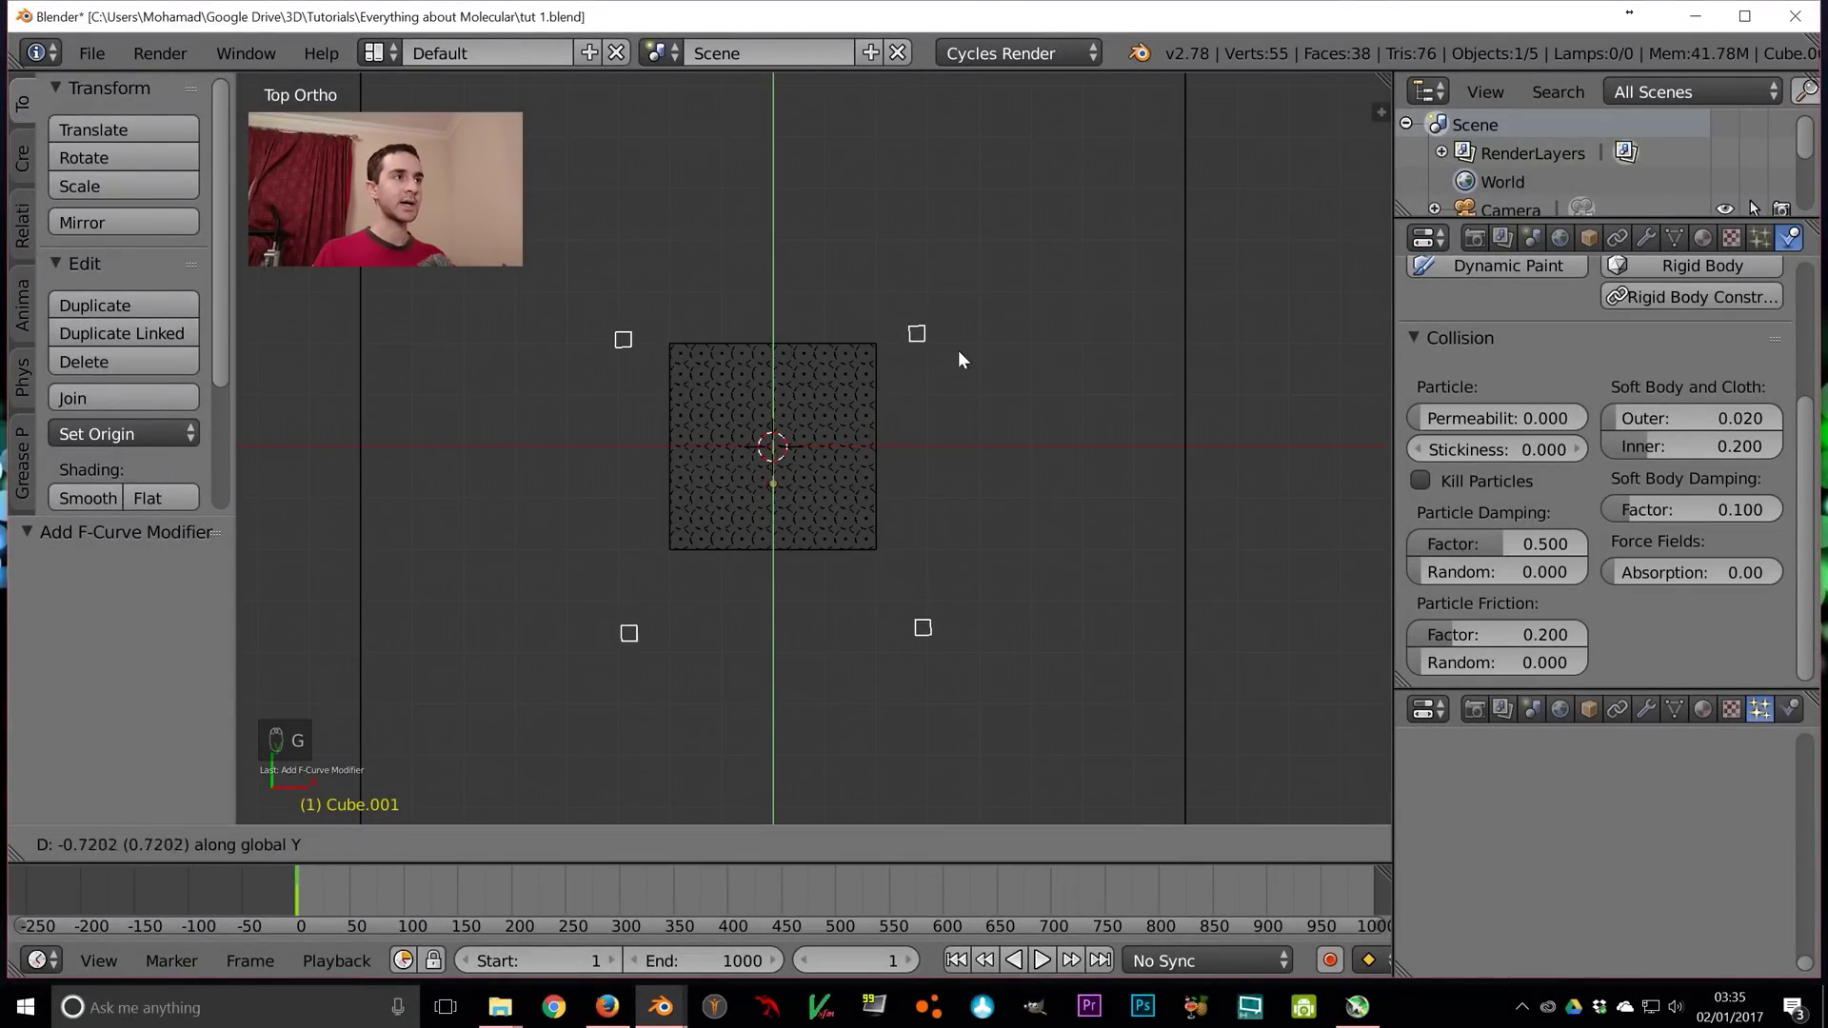
left_click(968, 480)
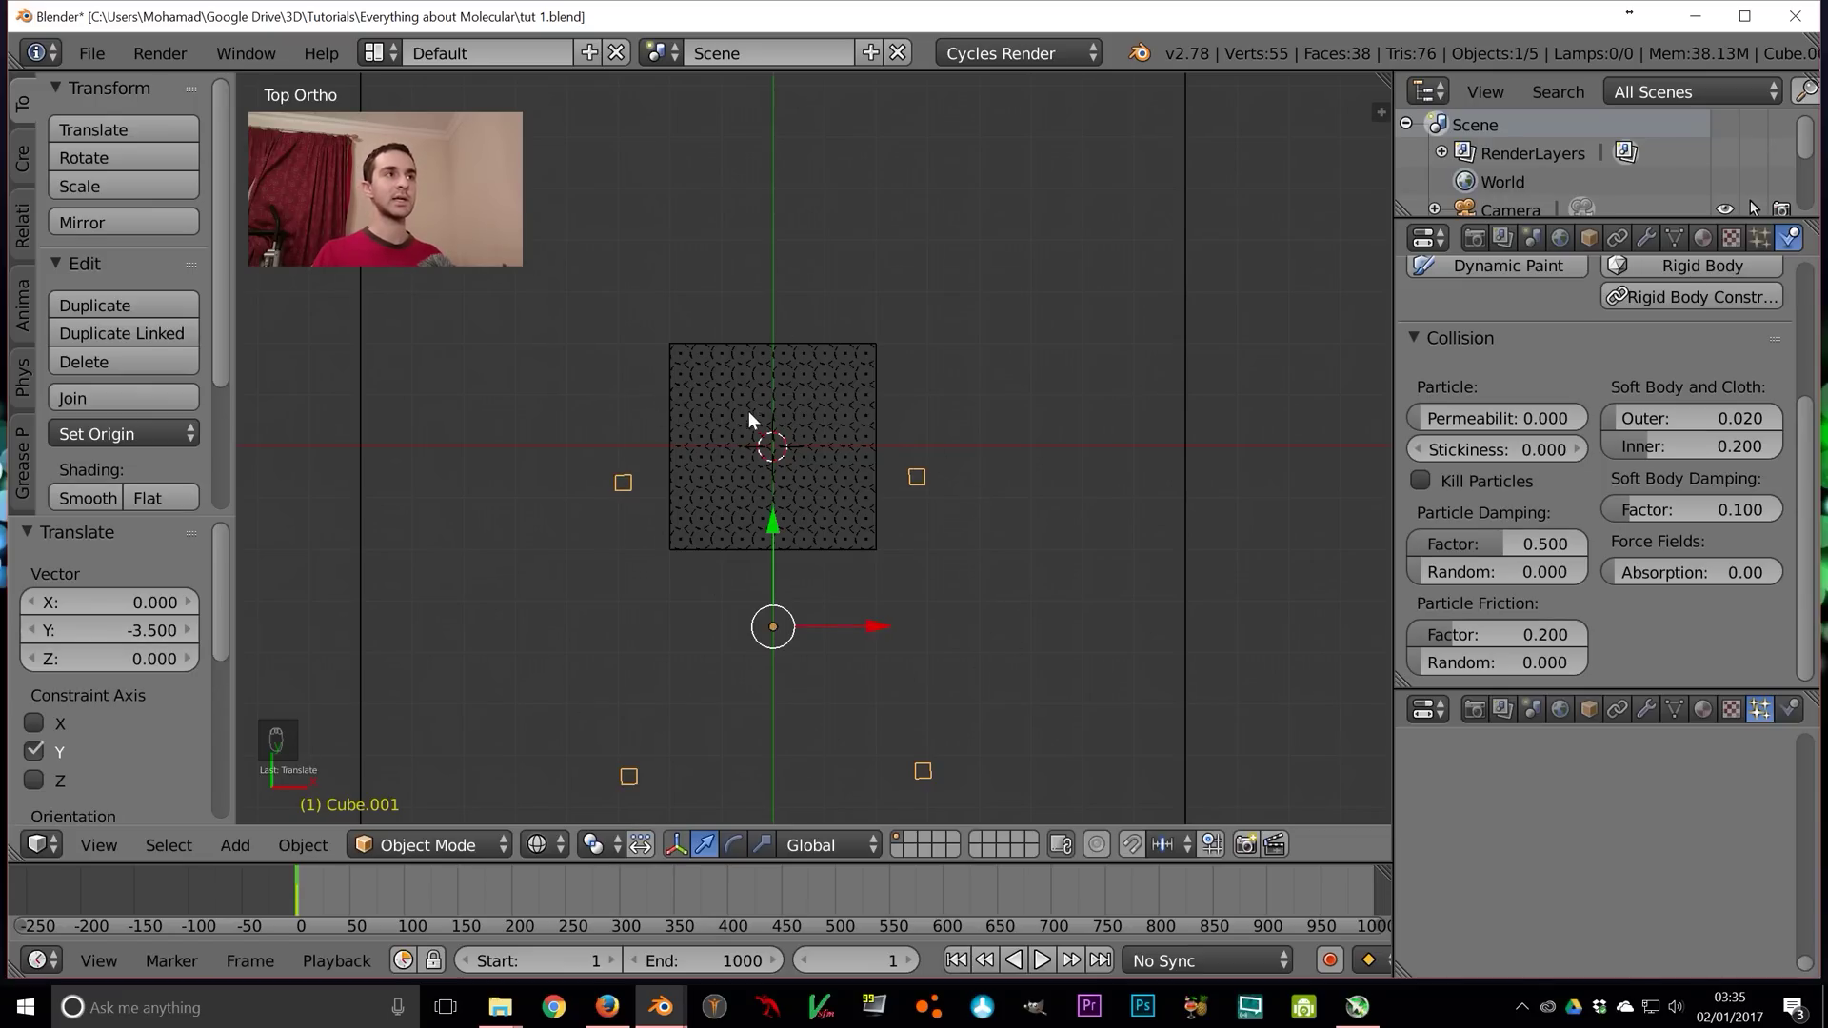
Check the moved pillars in solid shading through the camera and play the animation from a higher angle
middle_click_drag(804, 523, 838, 482)
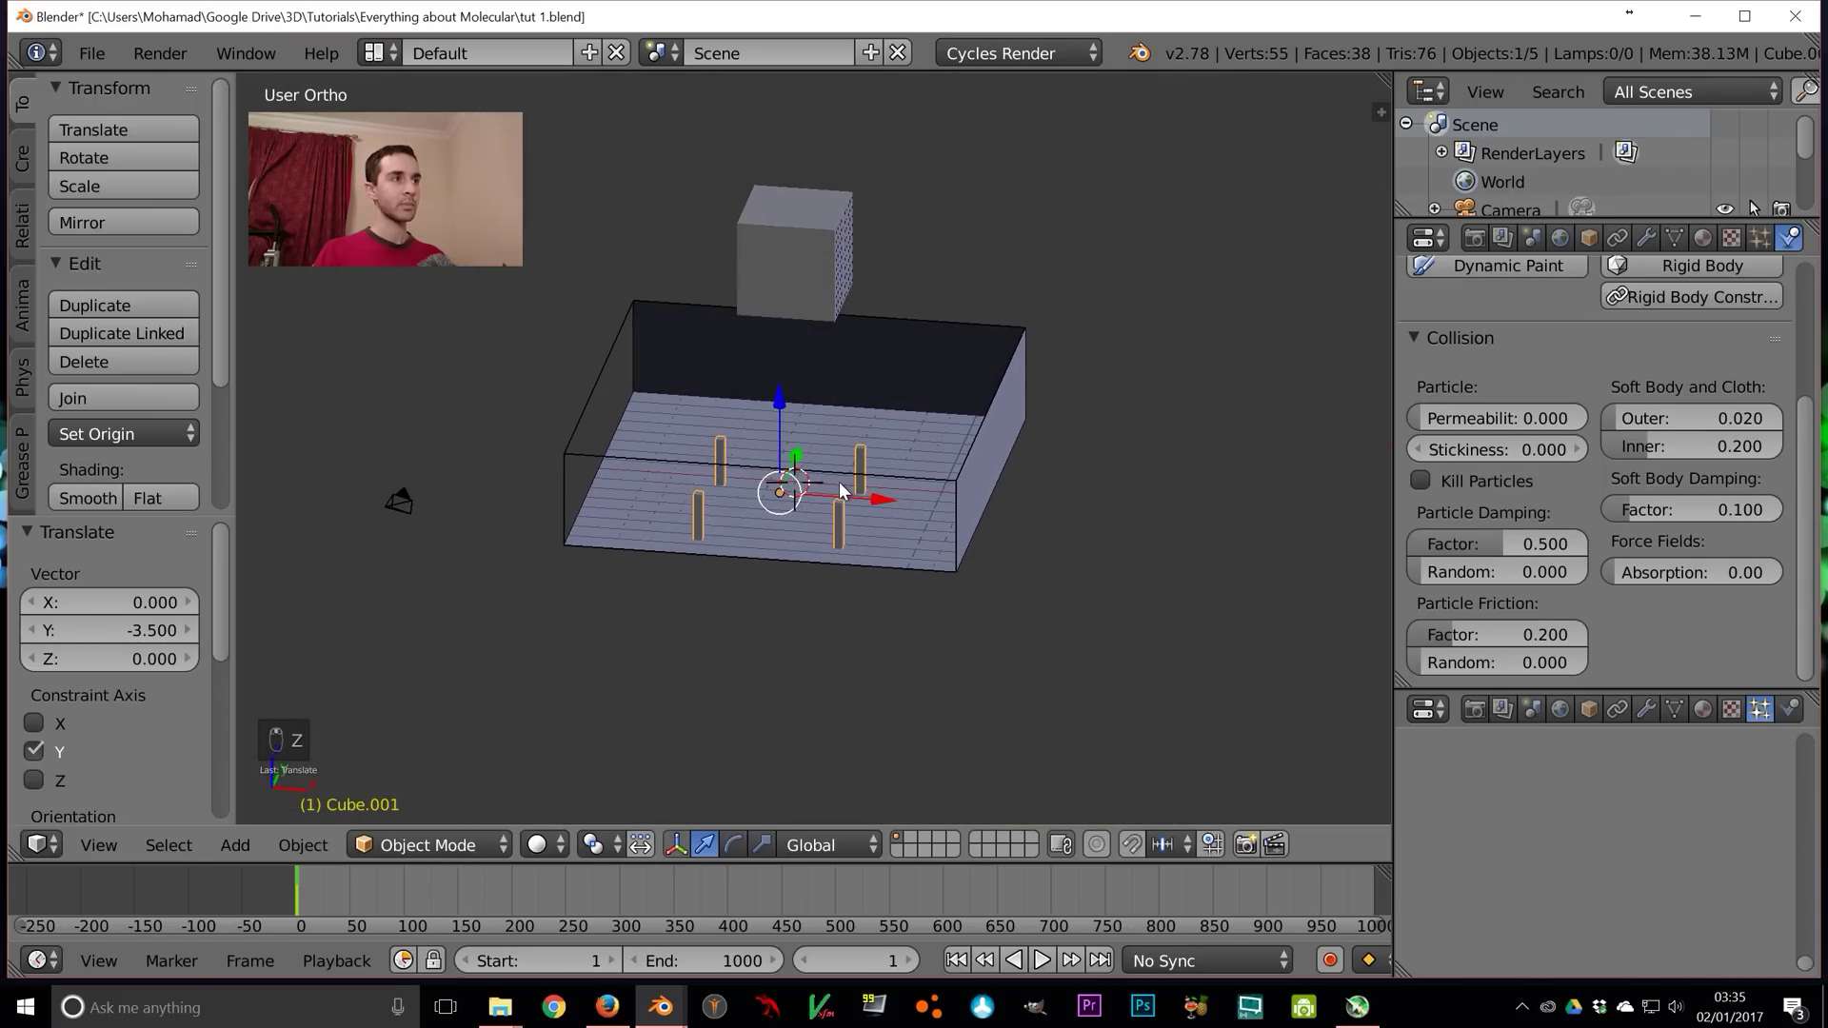
key("KP_0")
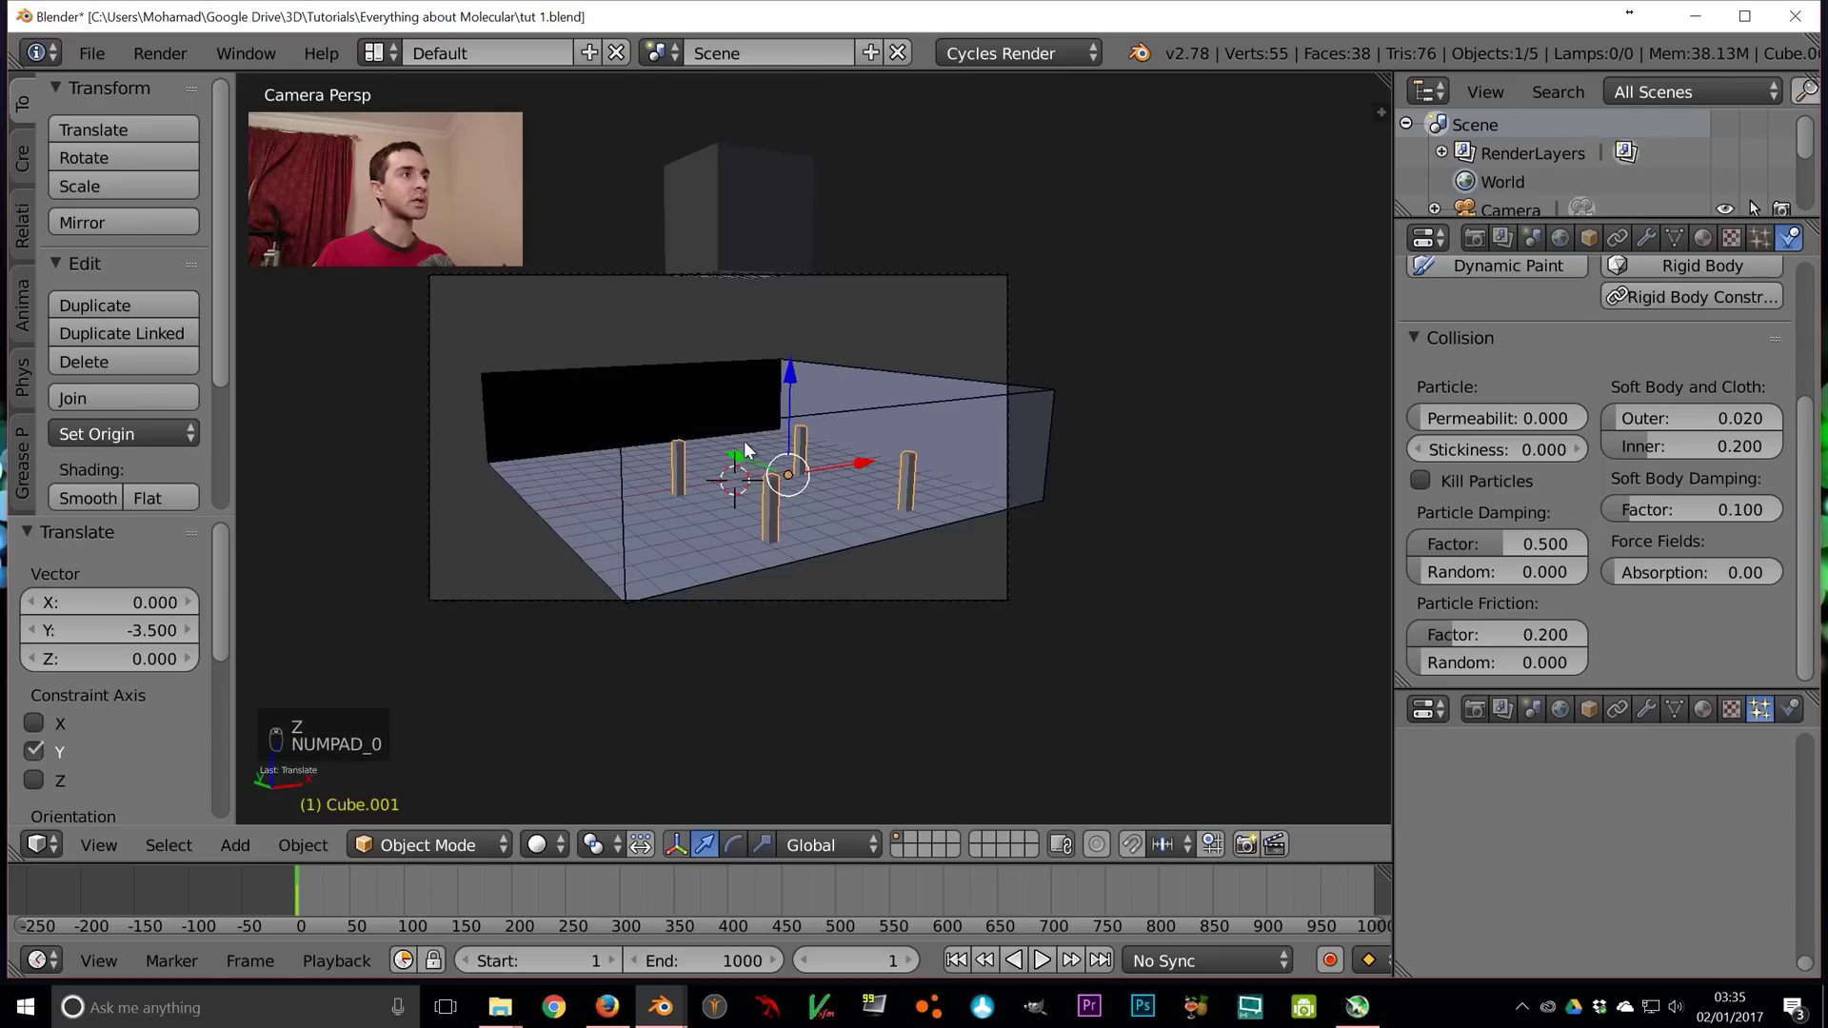
scroll(950, 550, "up", 3)
middle_click_drag(931, 517, 888, 539)
key("alt+a")
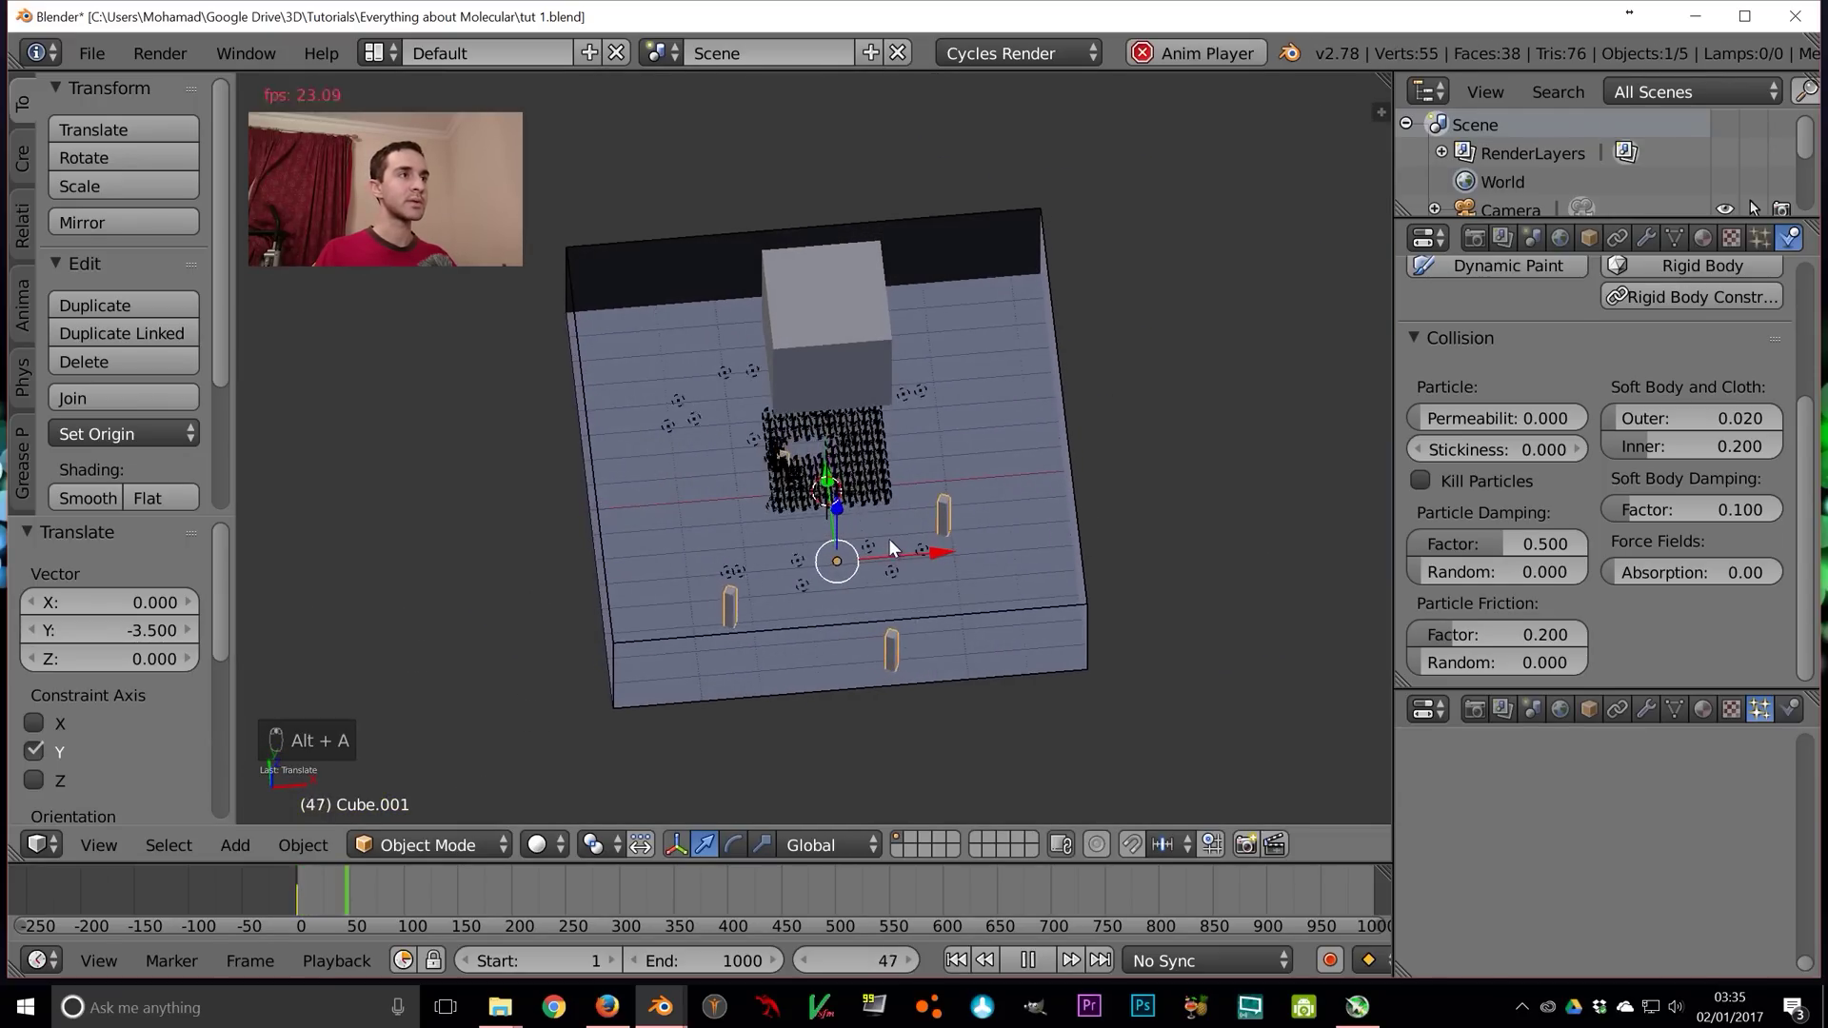
key("Escape")
Run the Molecular simulation on the cube and watch the particles meet the moved pillars from several angles
right_click(860, 340)
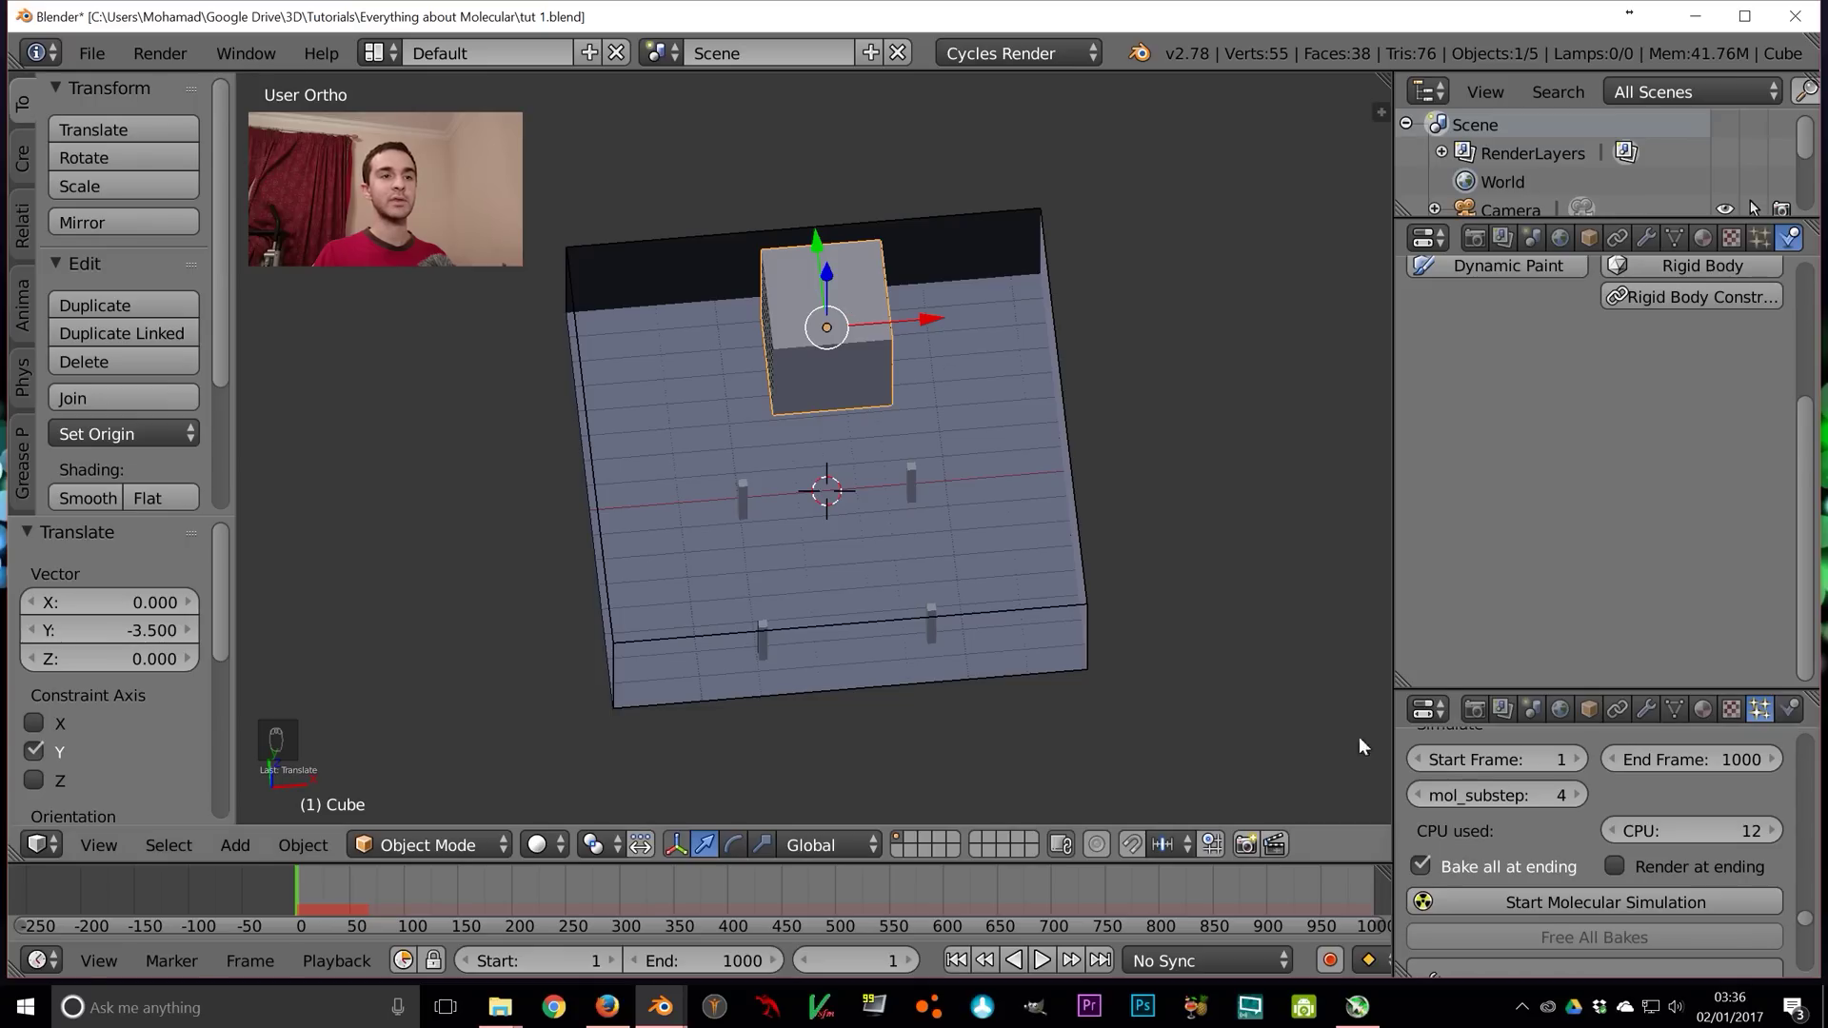
left_click(1552, 899)
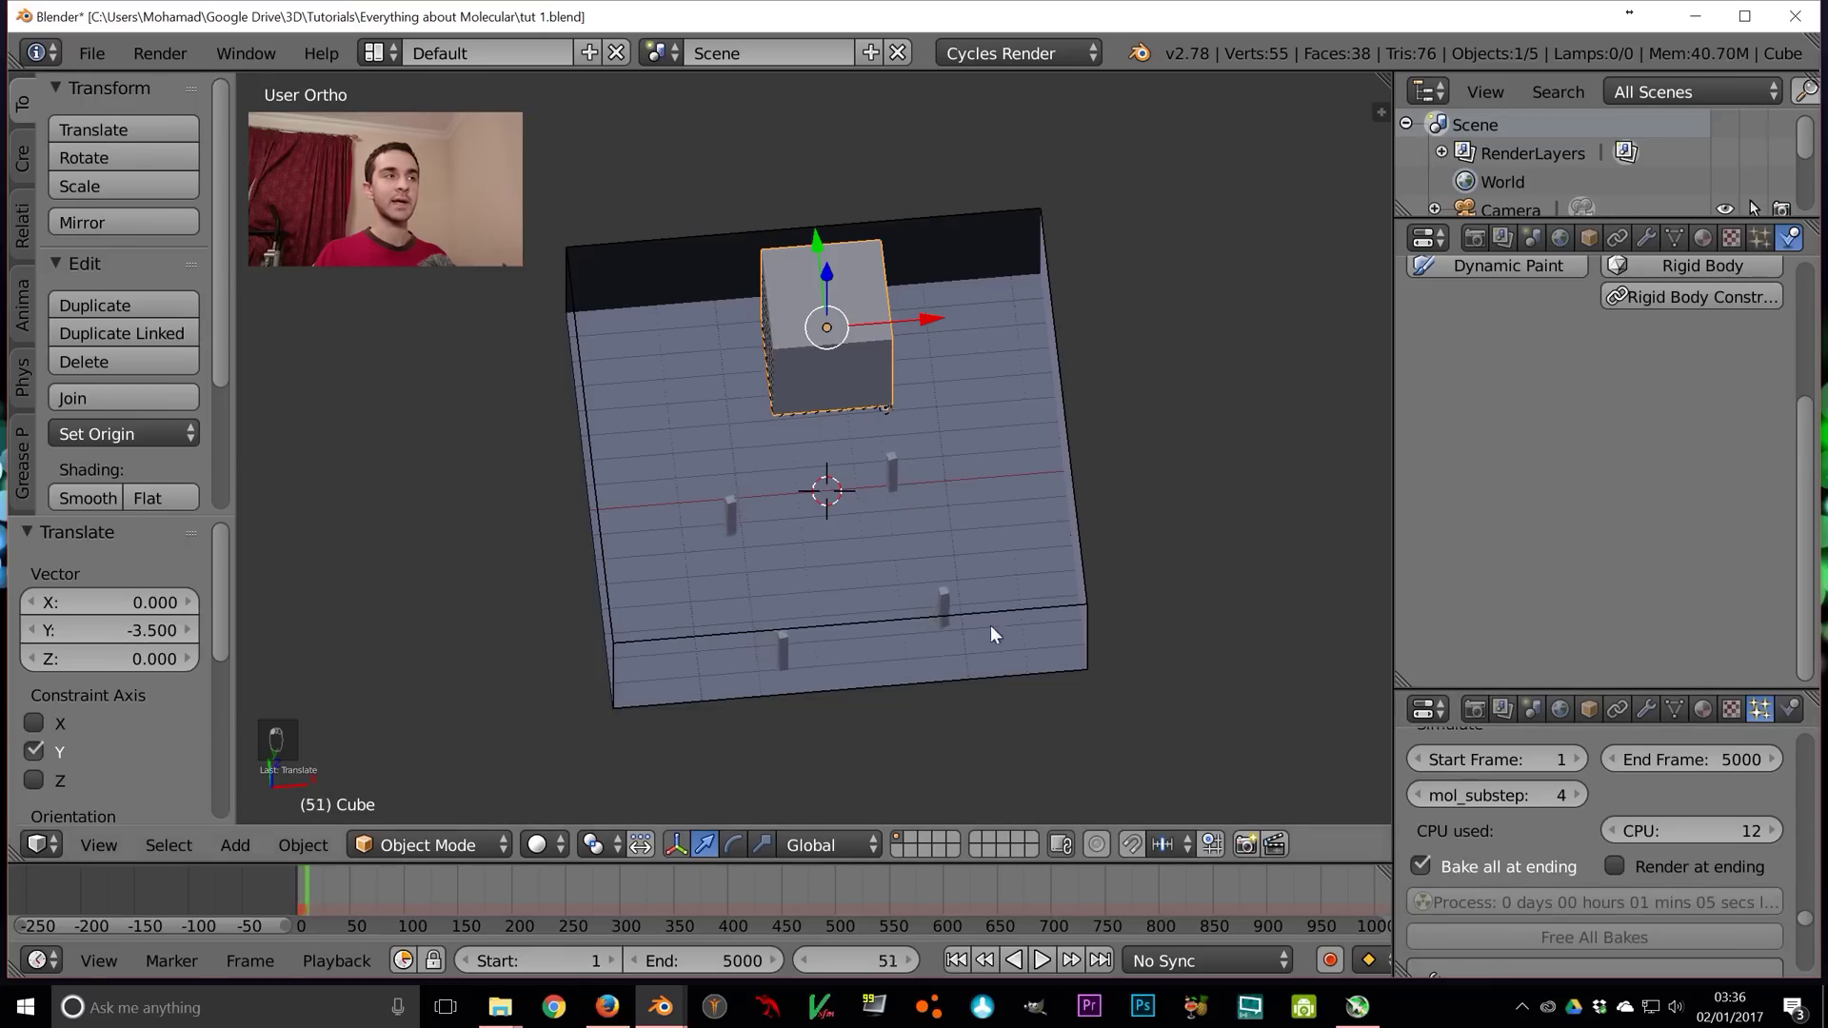
middle_click_drag(990, 624, 912, 585)
scroll(974, 588, "up", 2)
scroll(872, 587, "up", 3)
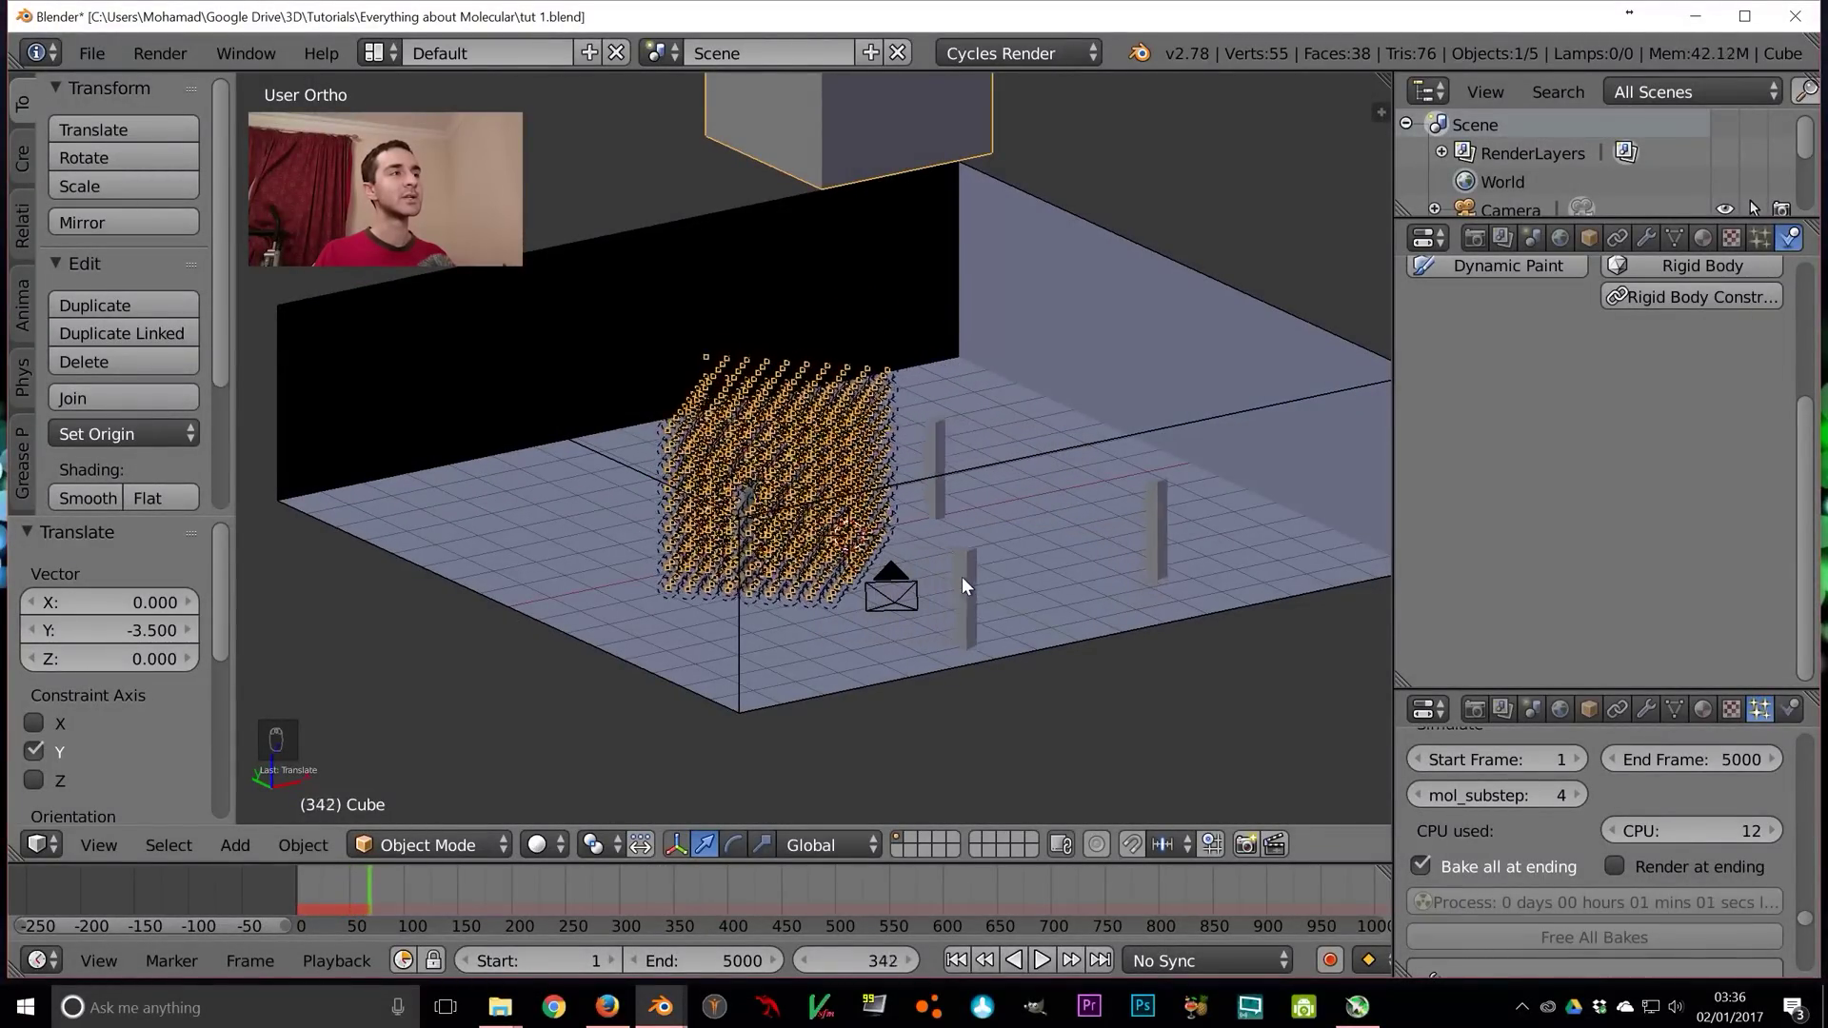
middle_click_drag(948, 564, 982, 678)
scroll(983, 678, "down", 3)
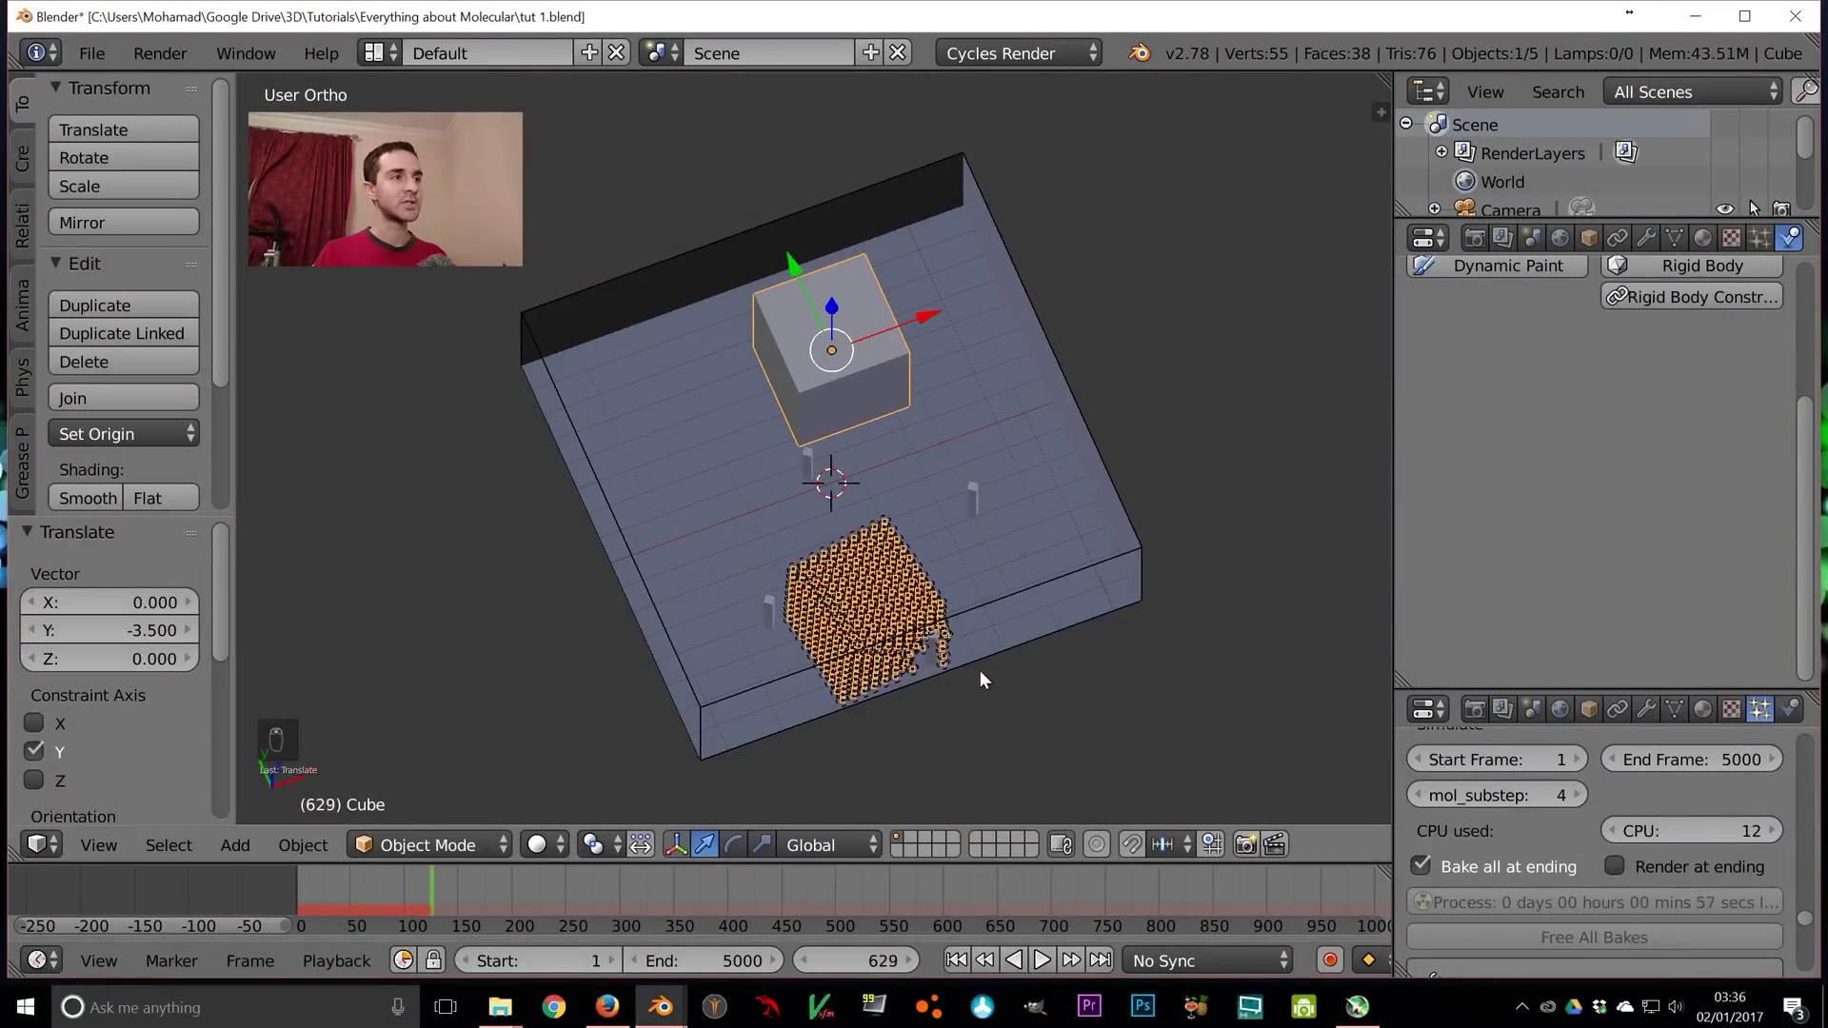
scroll(979, 668, "down", 1)
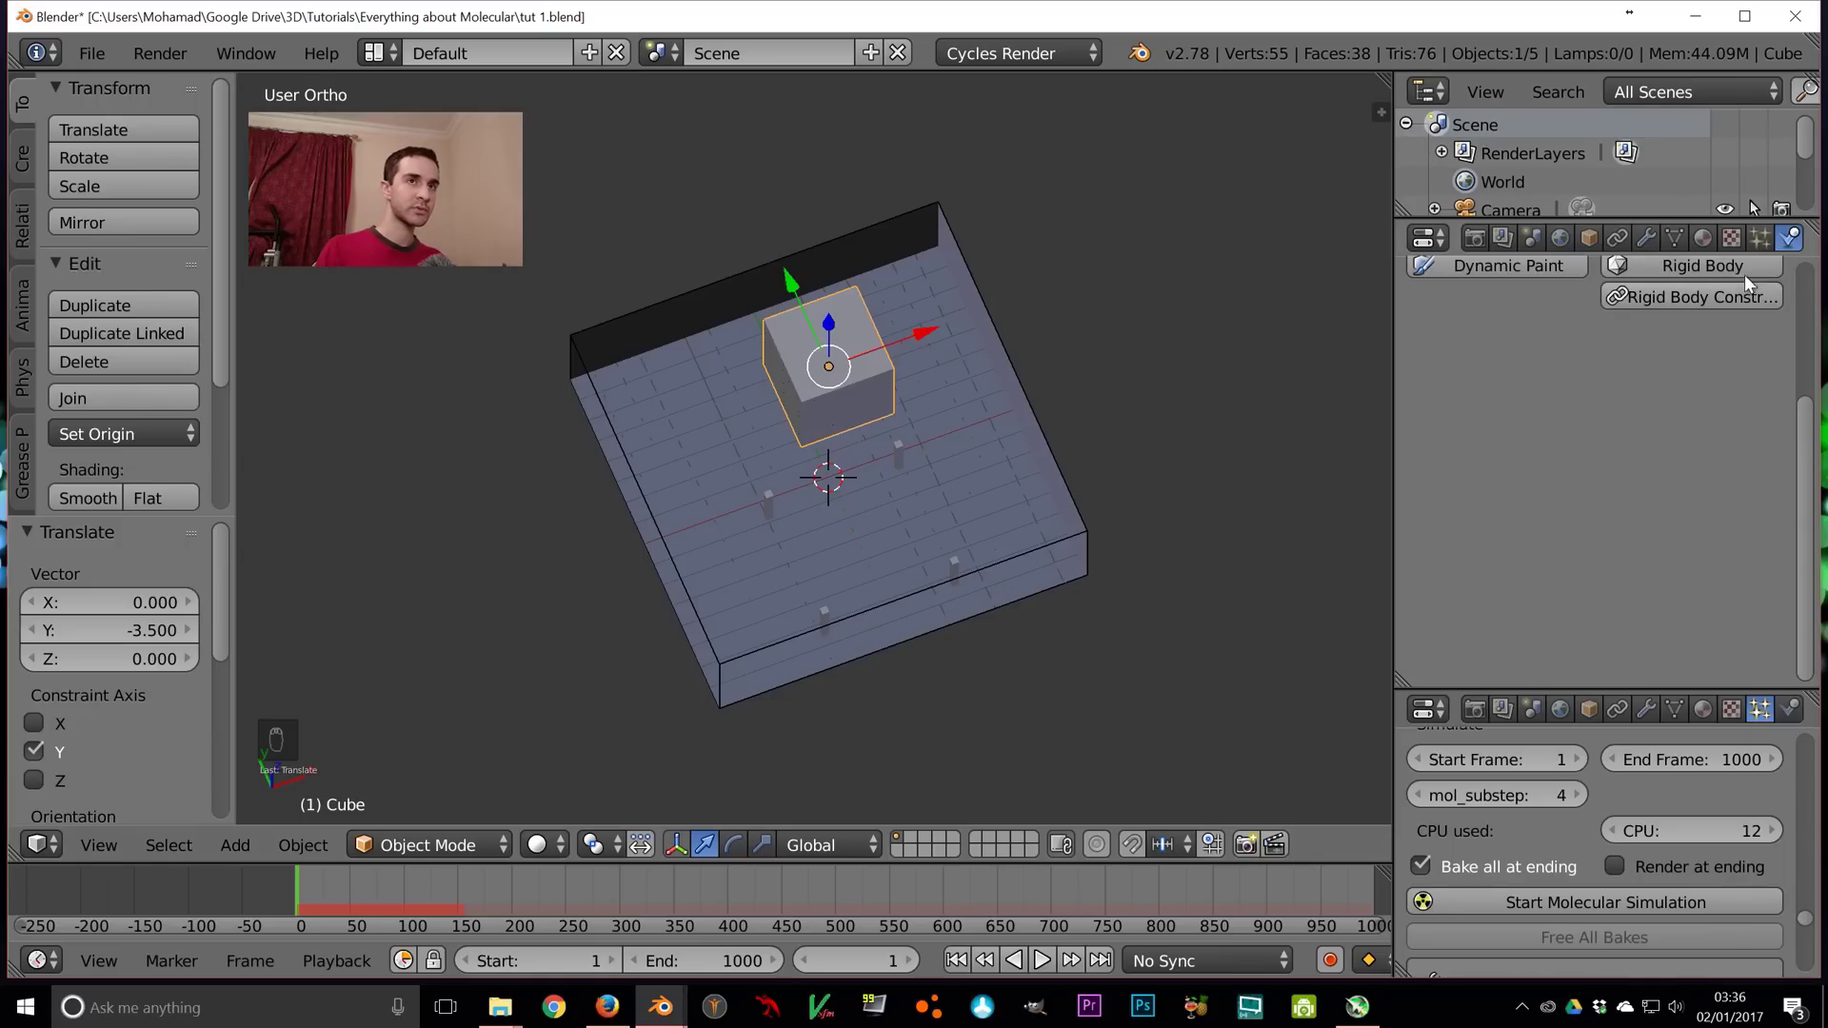
Set the cube's particle link Damping to 0.30 and try a run of the Molecular simulation
left_click(1756, 240)
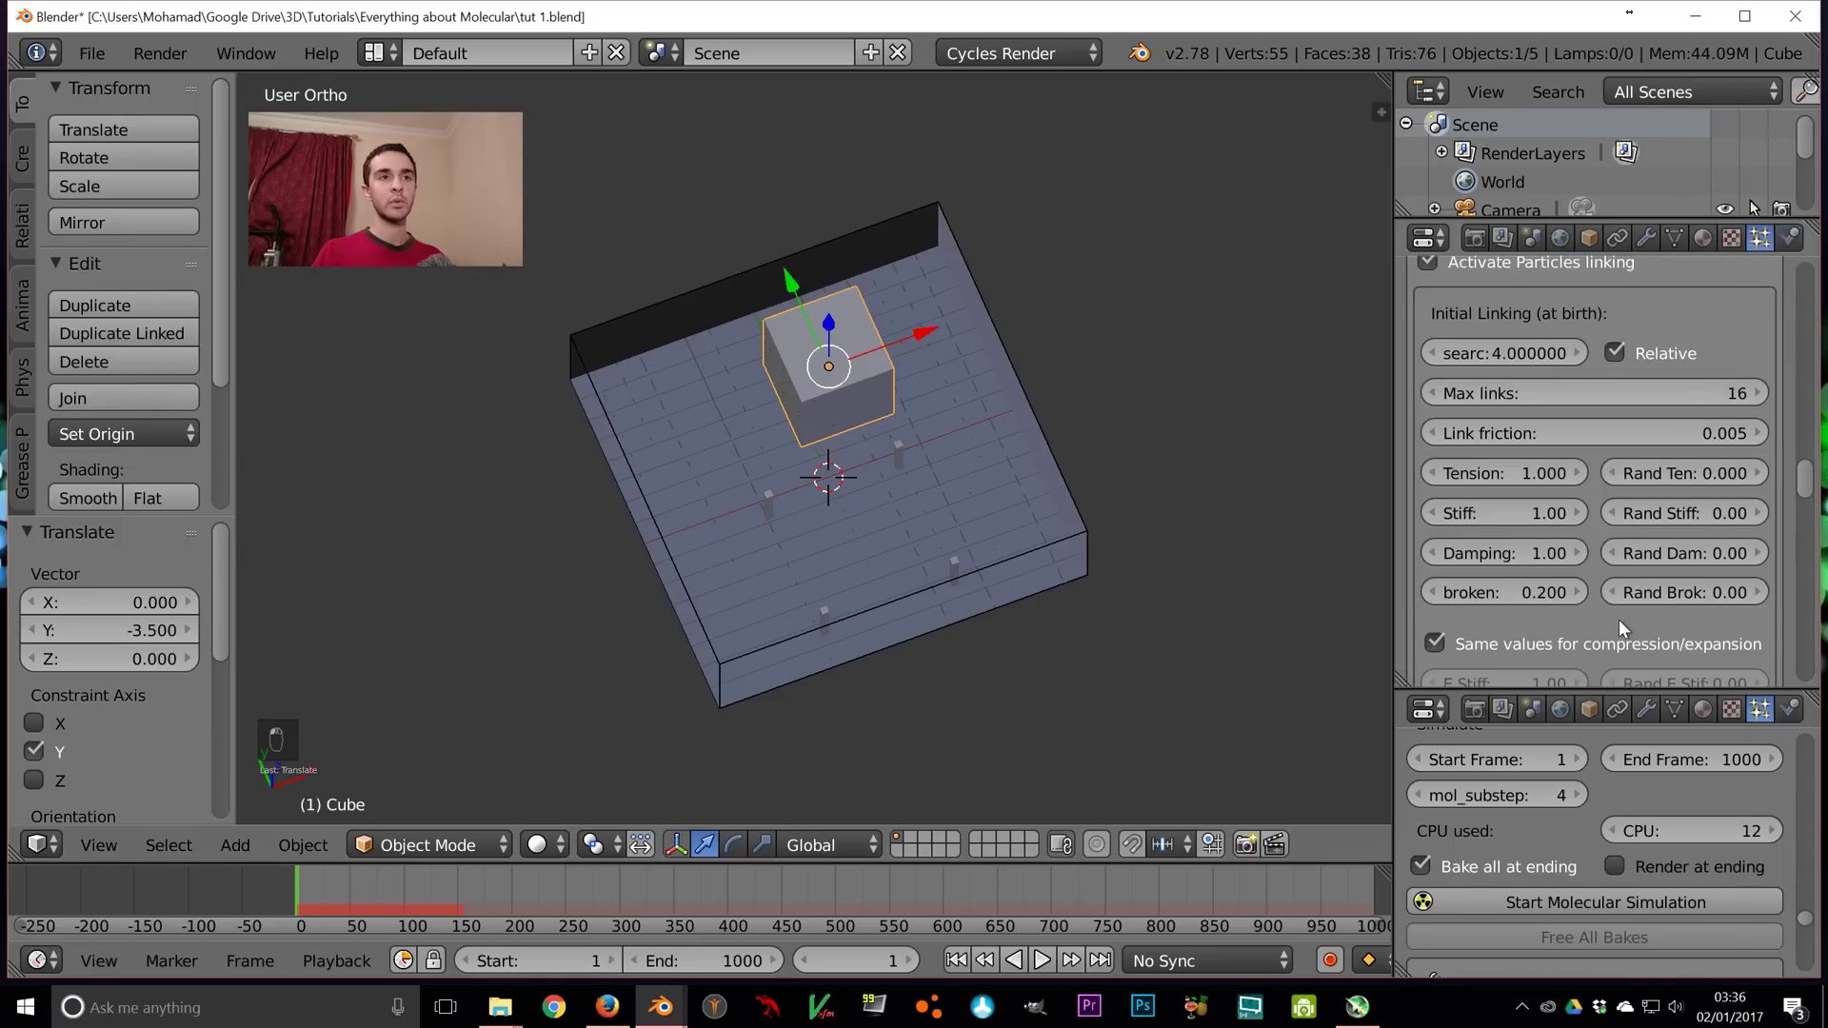
left_click(1514, 553)
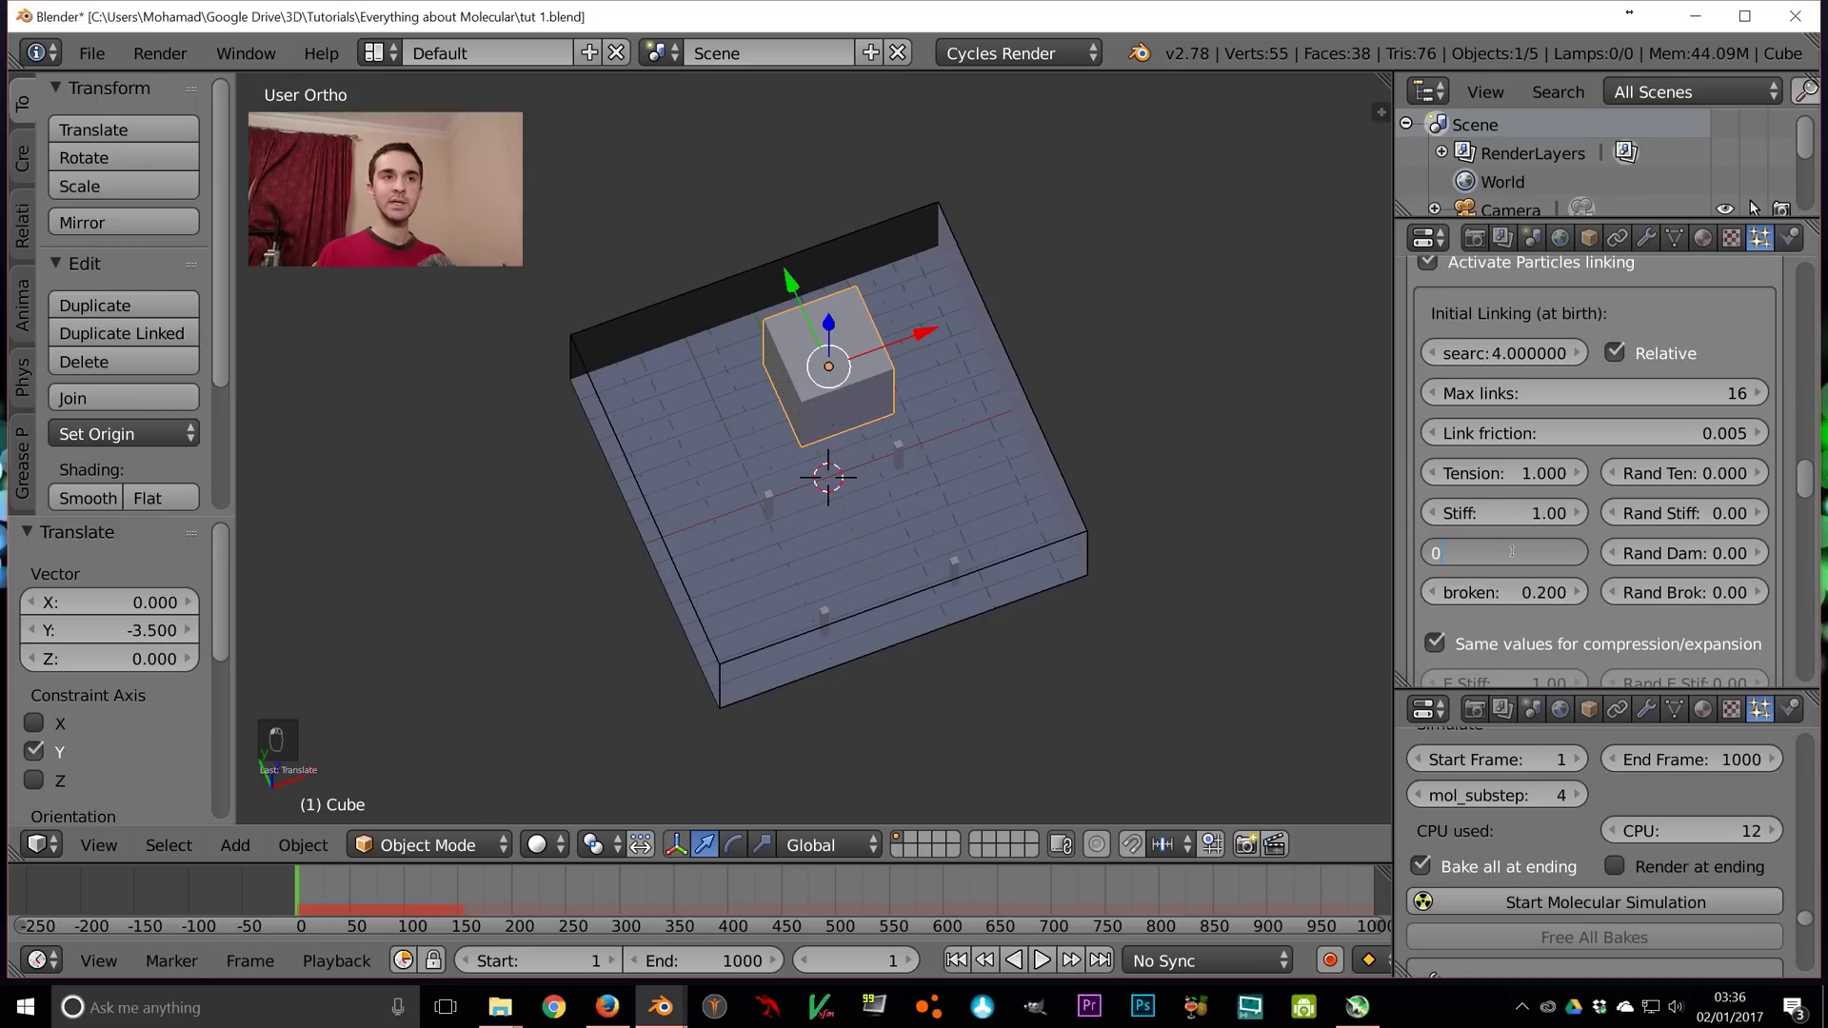
key("Return")
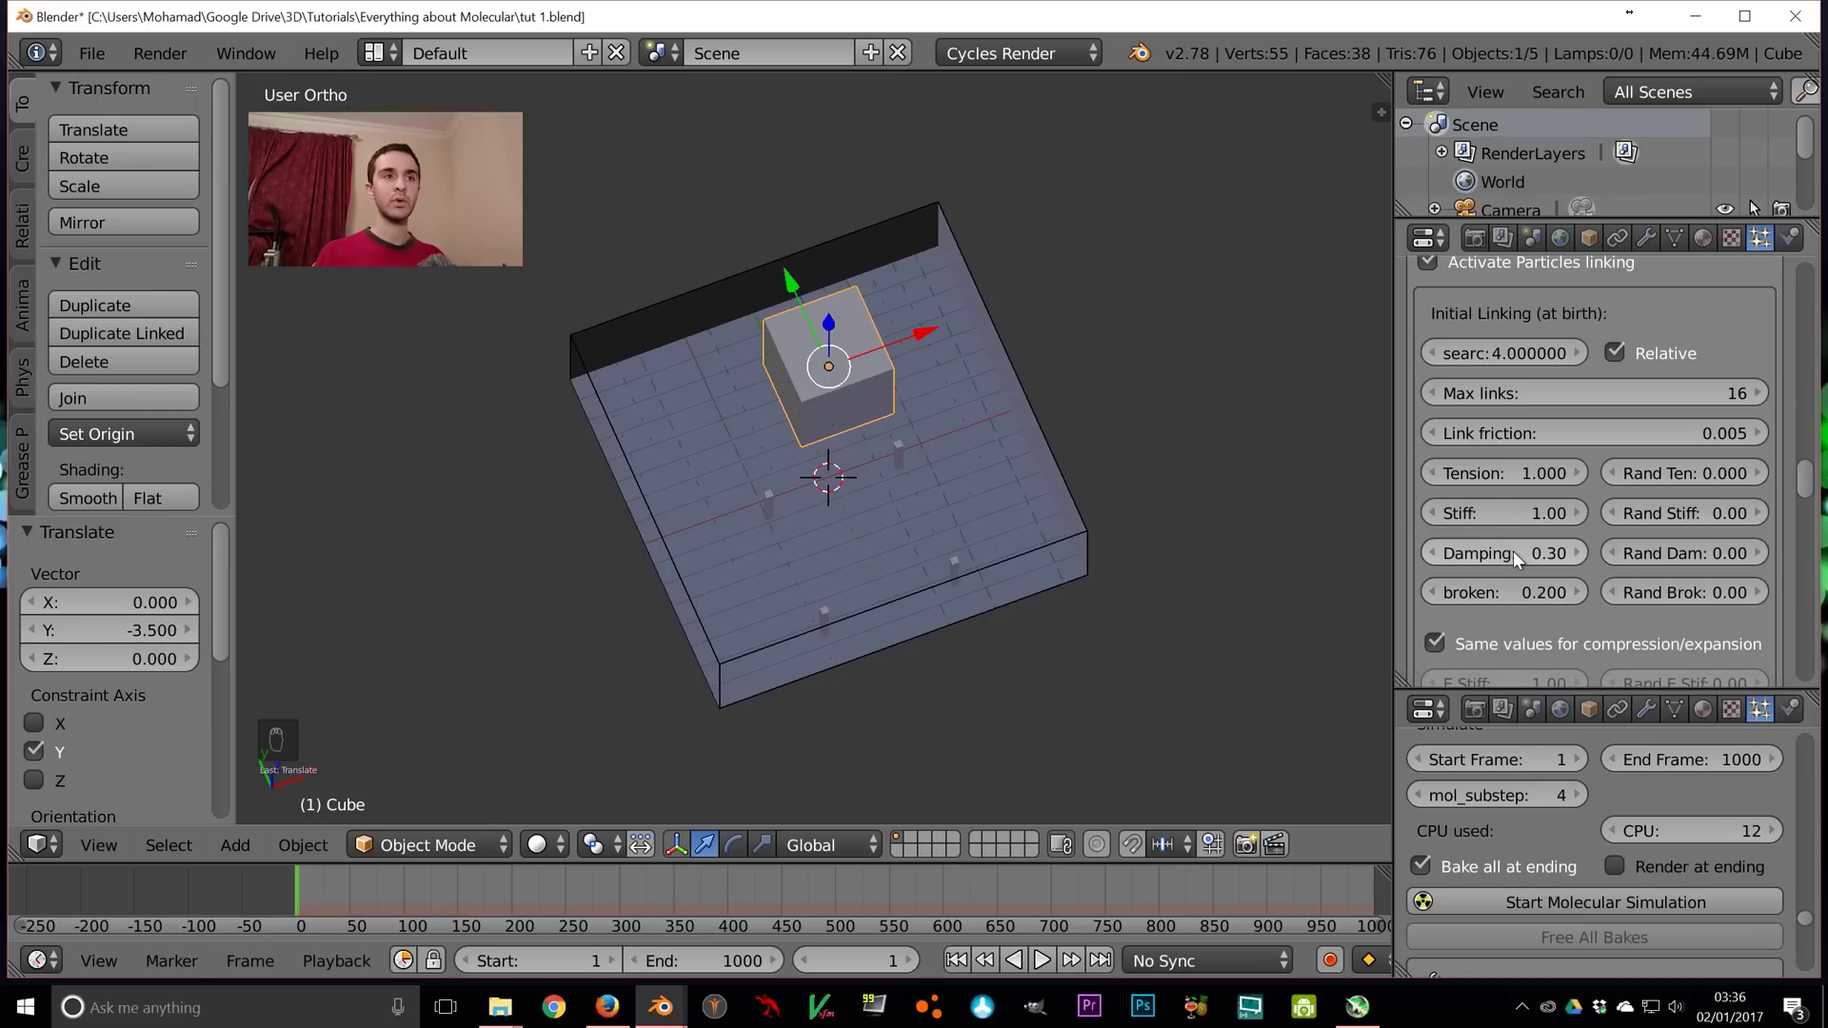
left_click(1595, 902)
middle_click_drag(1018, 476, 1094, 573)
scroll(1042, 539, "up", 5)
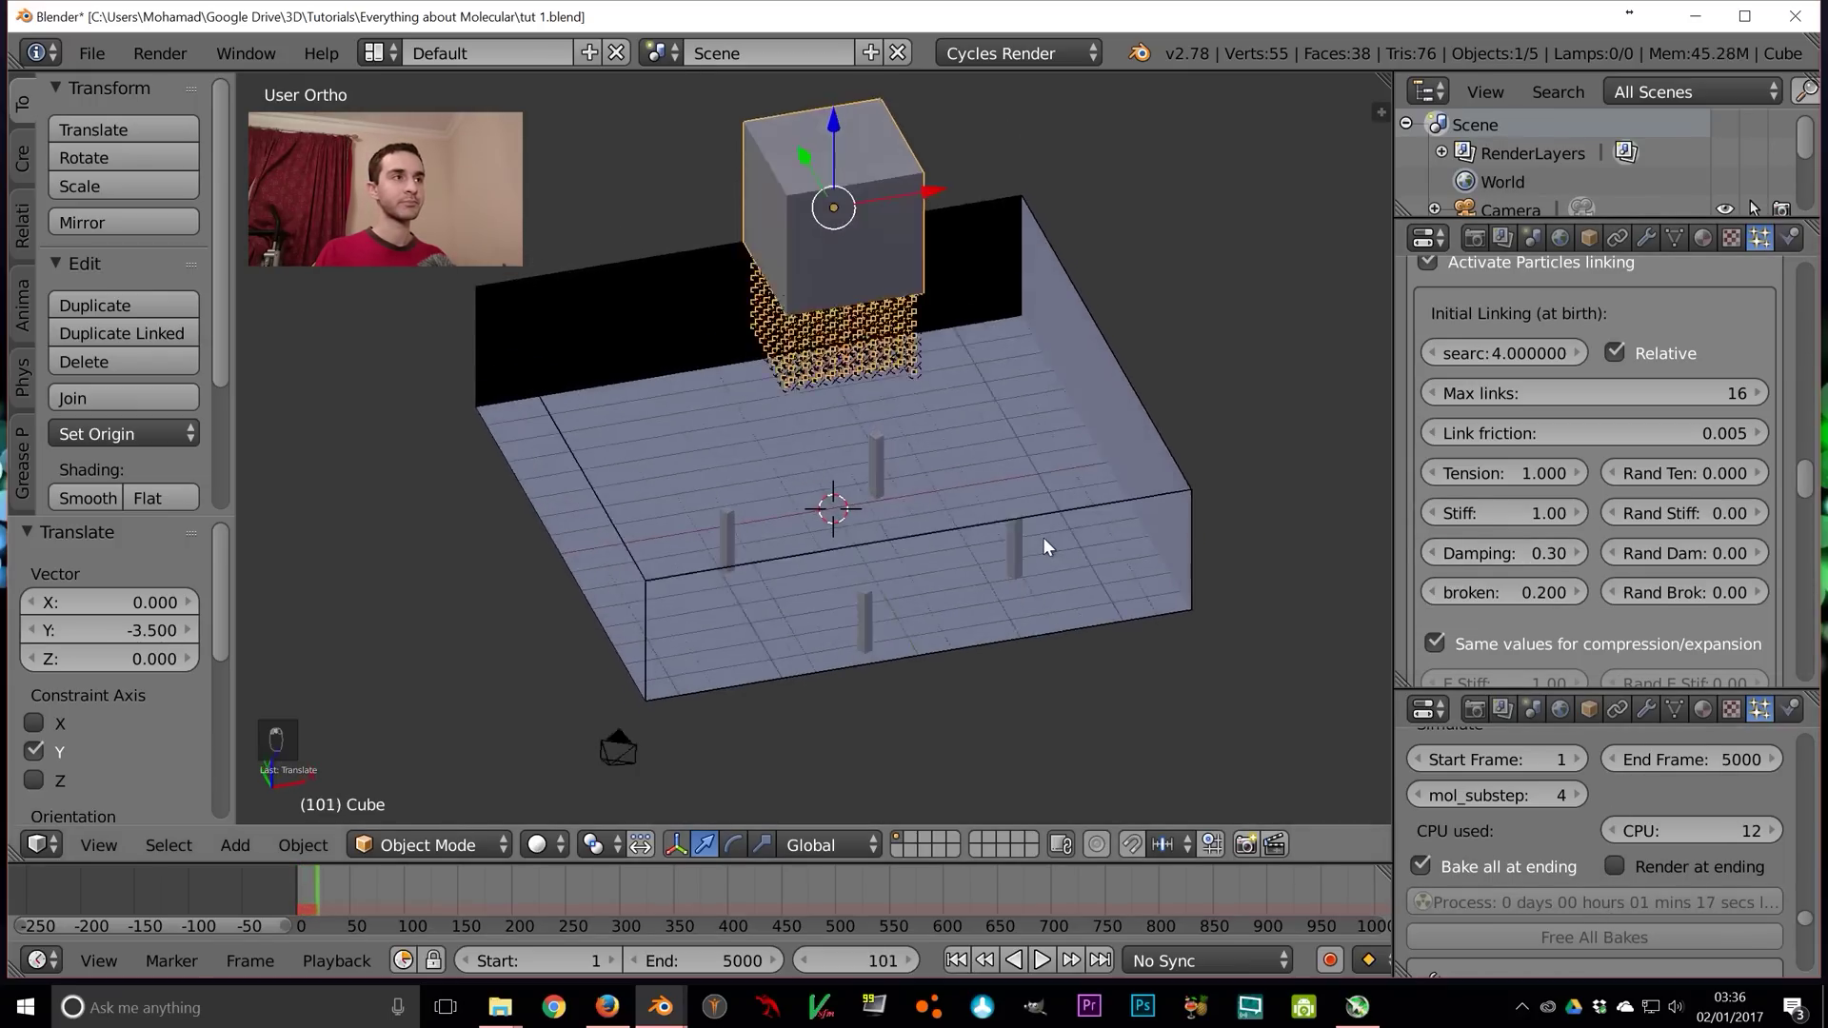
key("Escape")
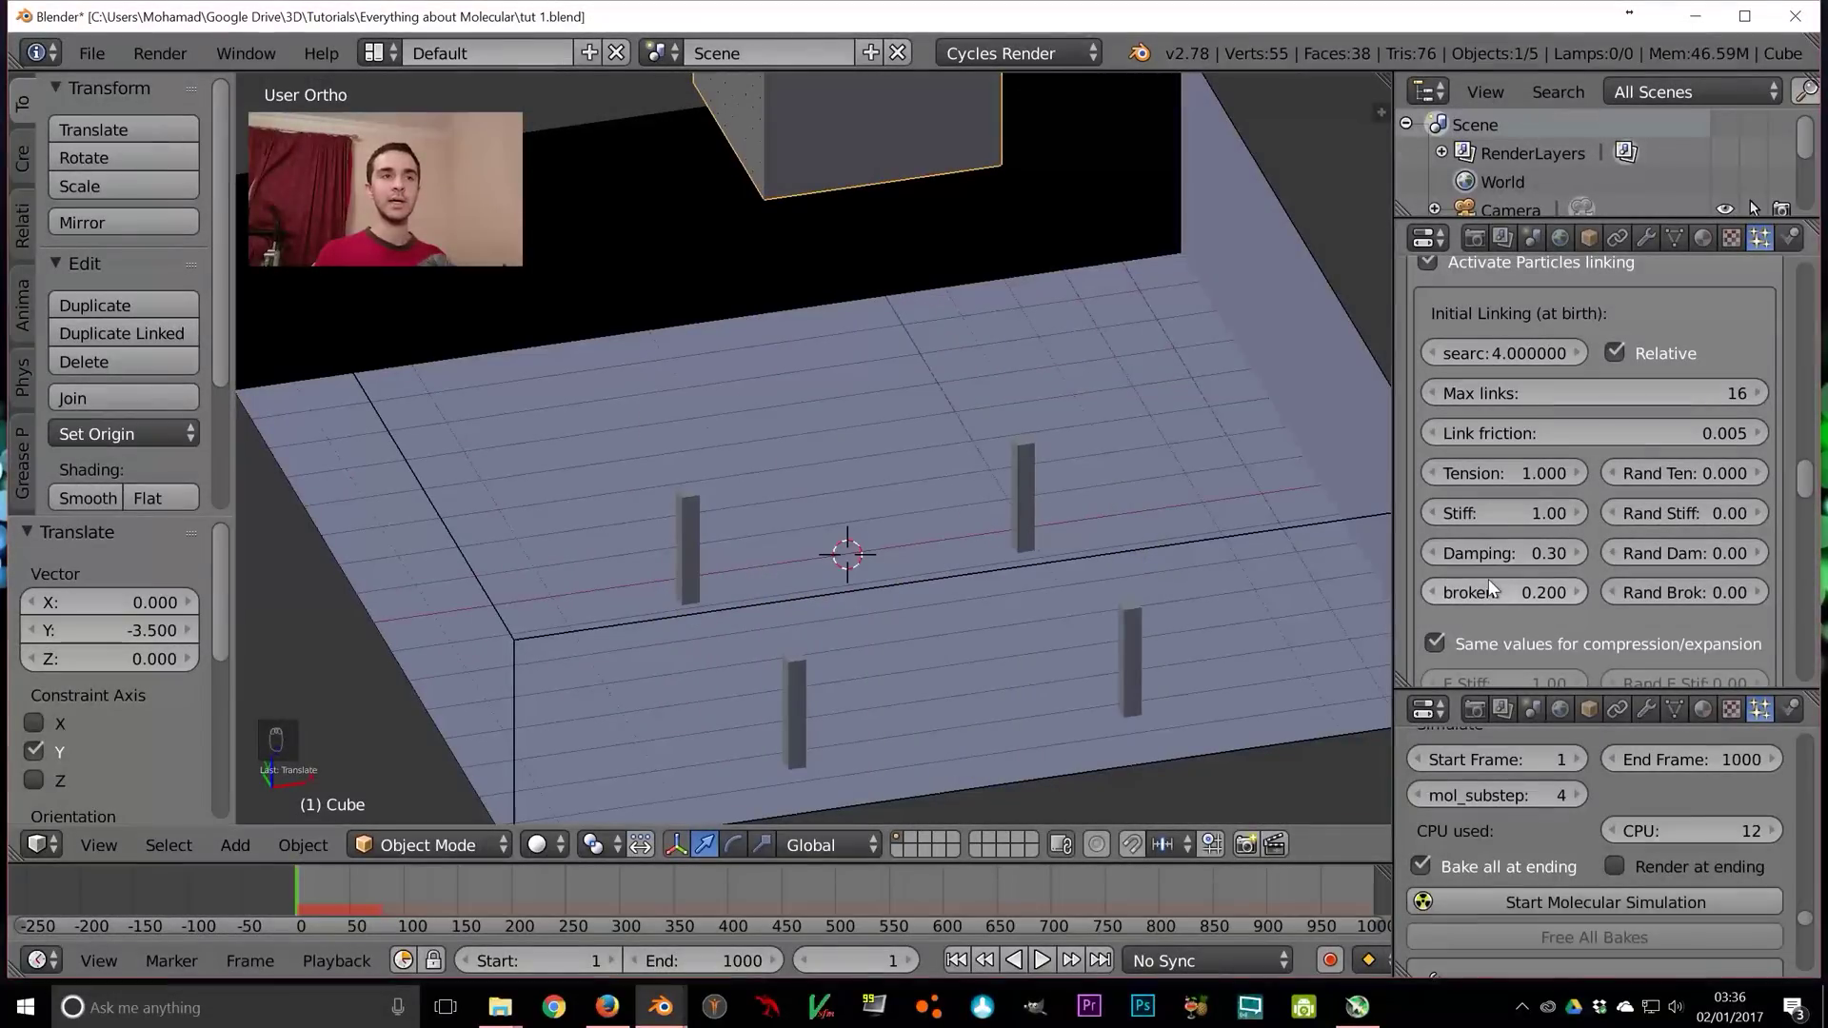
Set the particle links' broken value to 0.05 and rerun the Molecular simulation, viewing it from higher up
double_click(1527, 591)
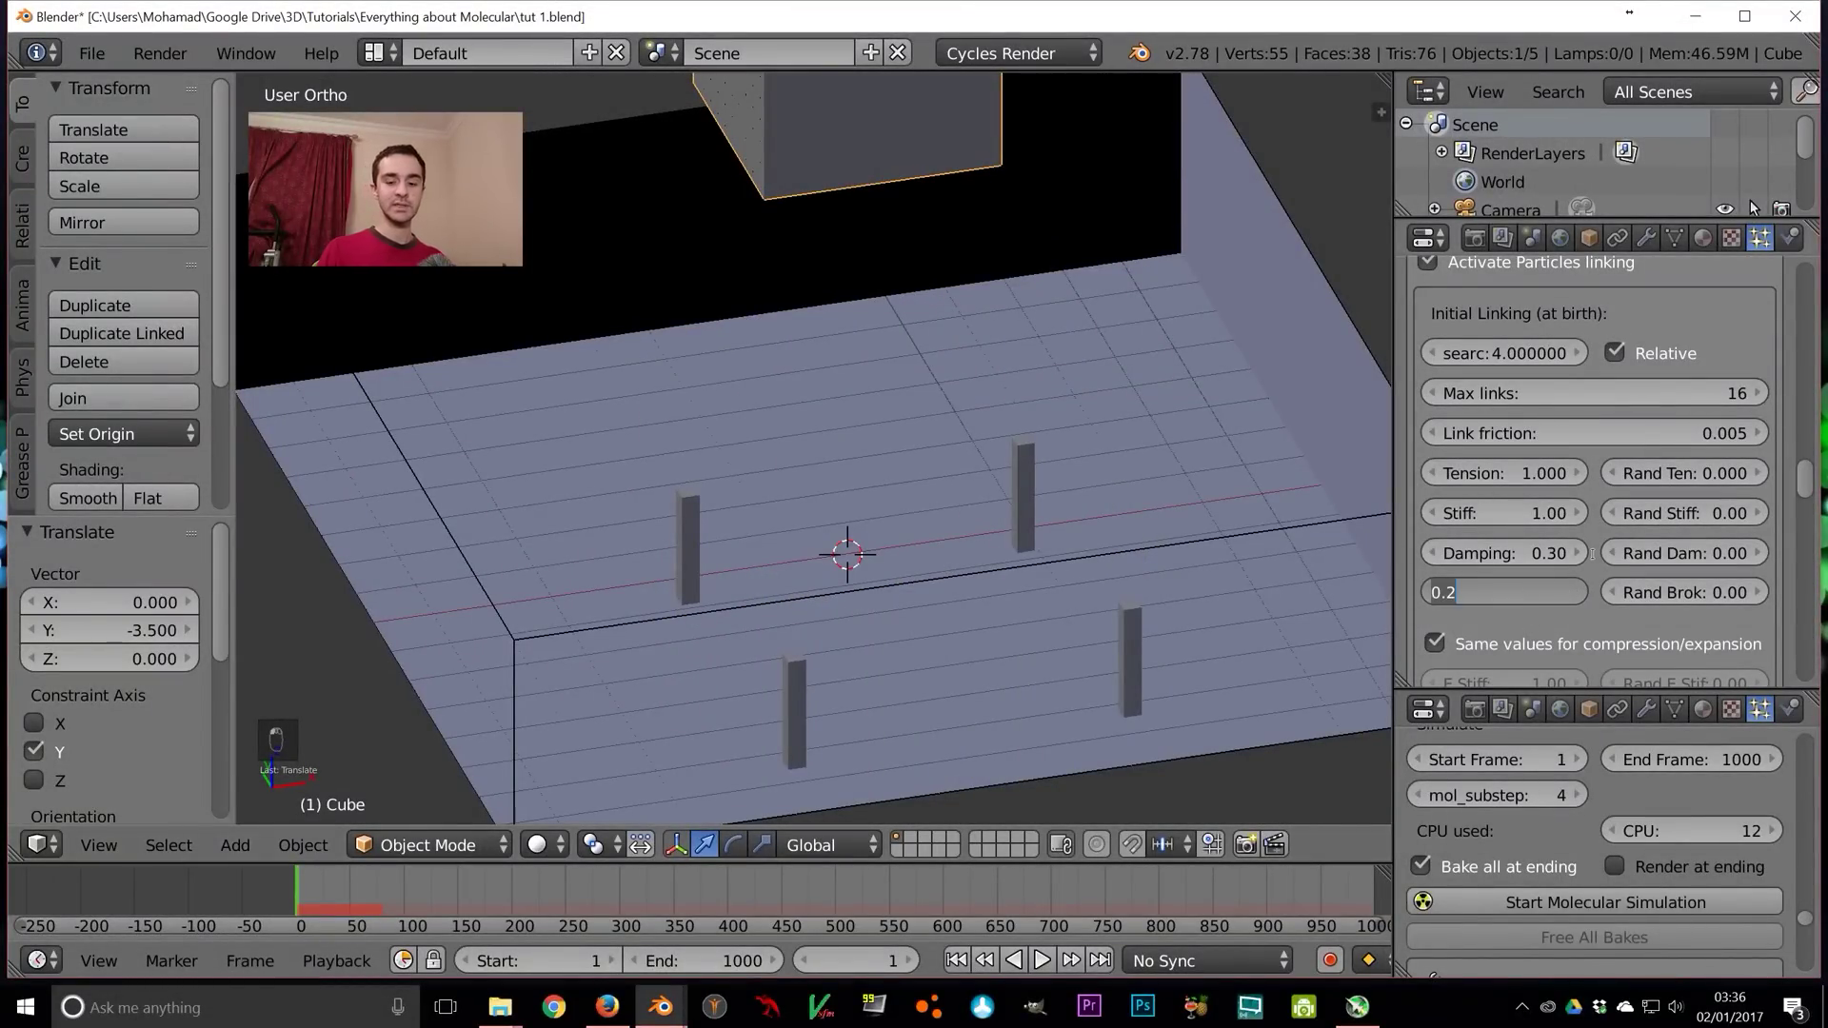
type("0.05")
key("Return")
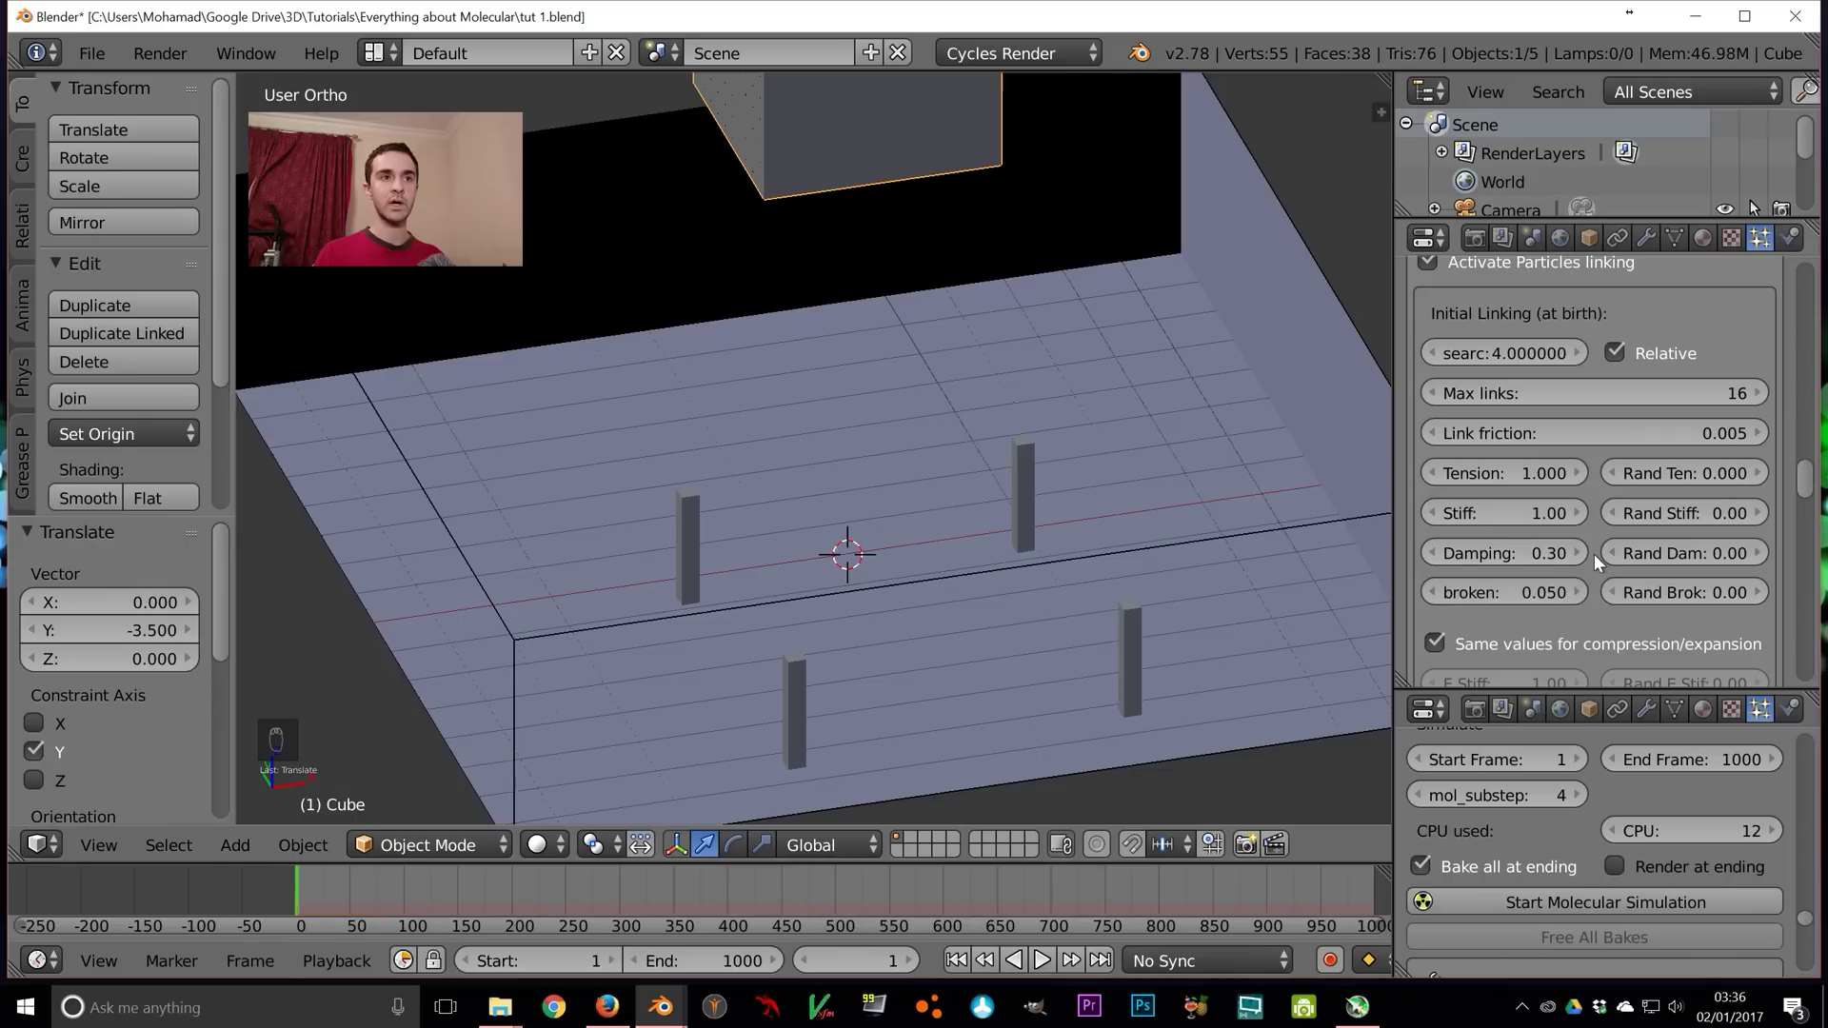
left_click(1559, 900)
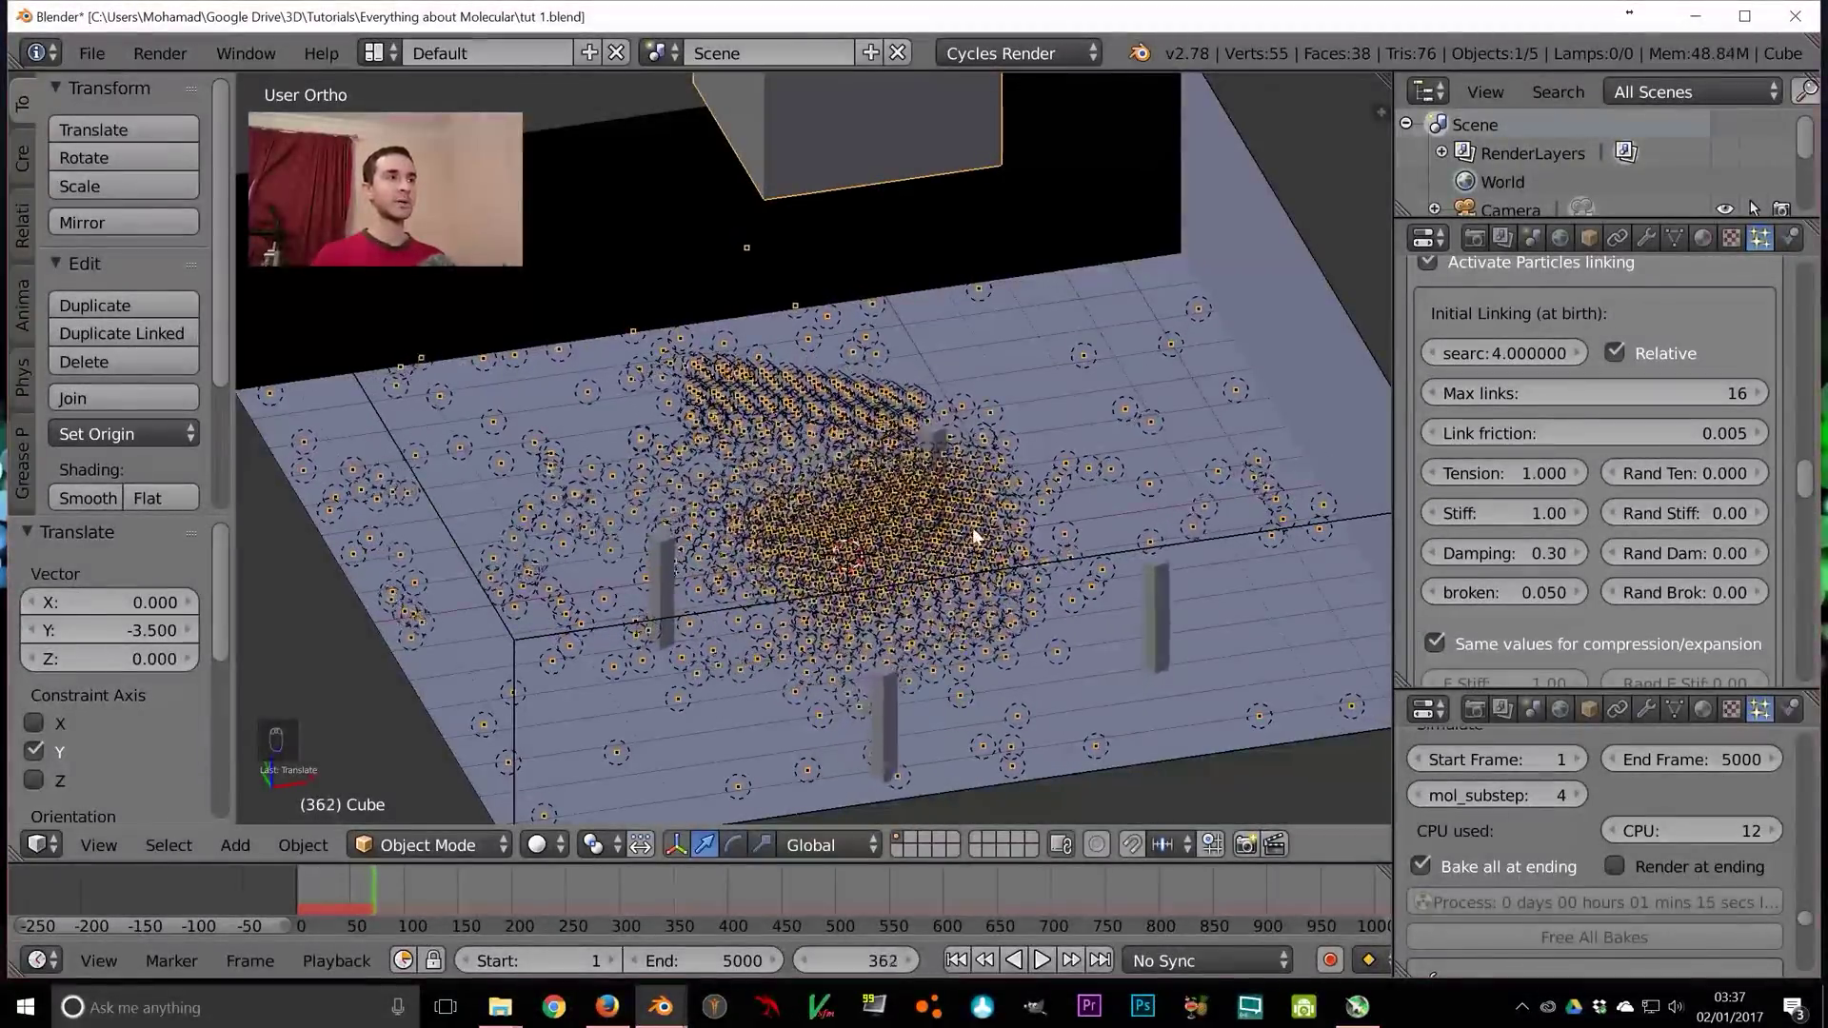
middle_click_drag(985, 523, 947, 474)
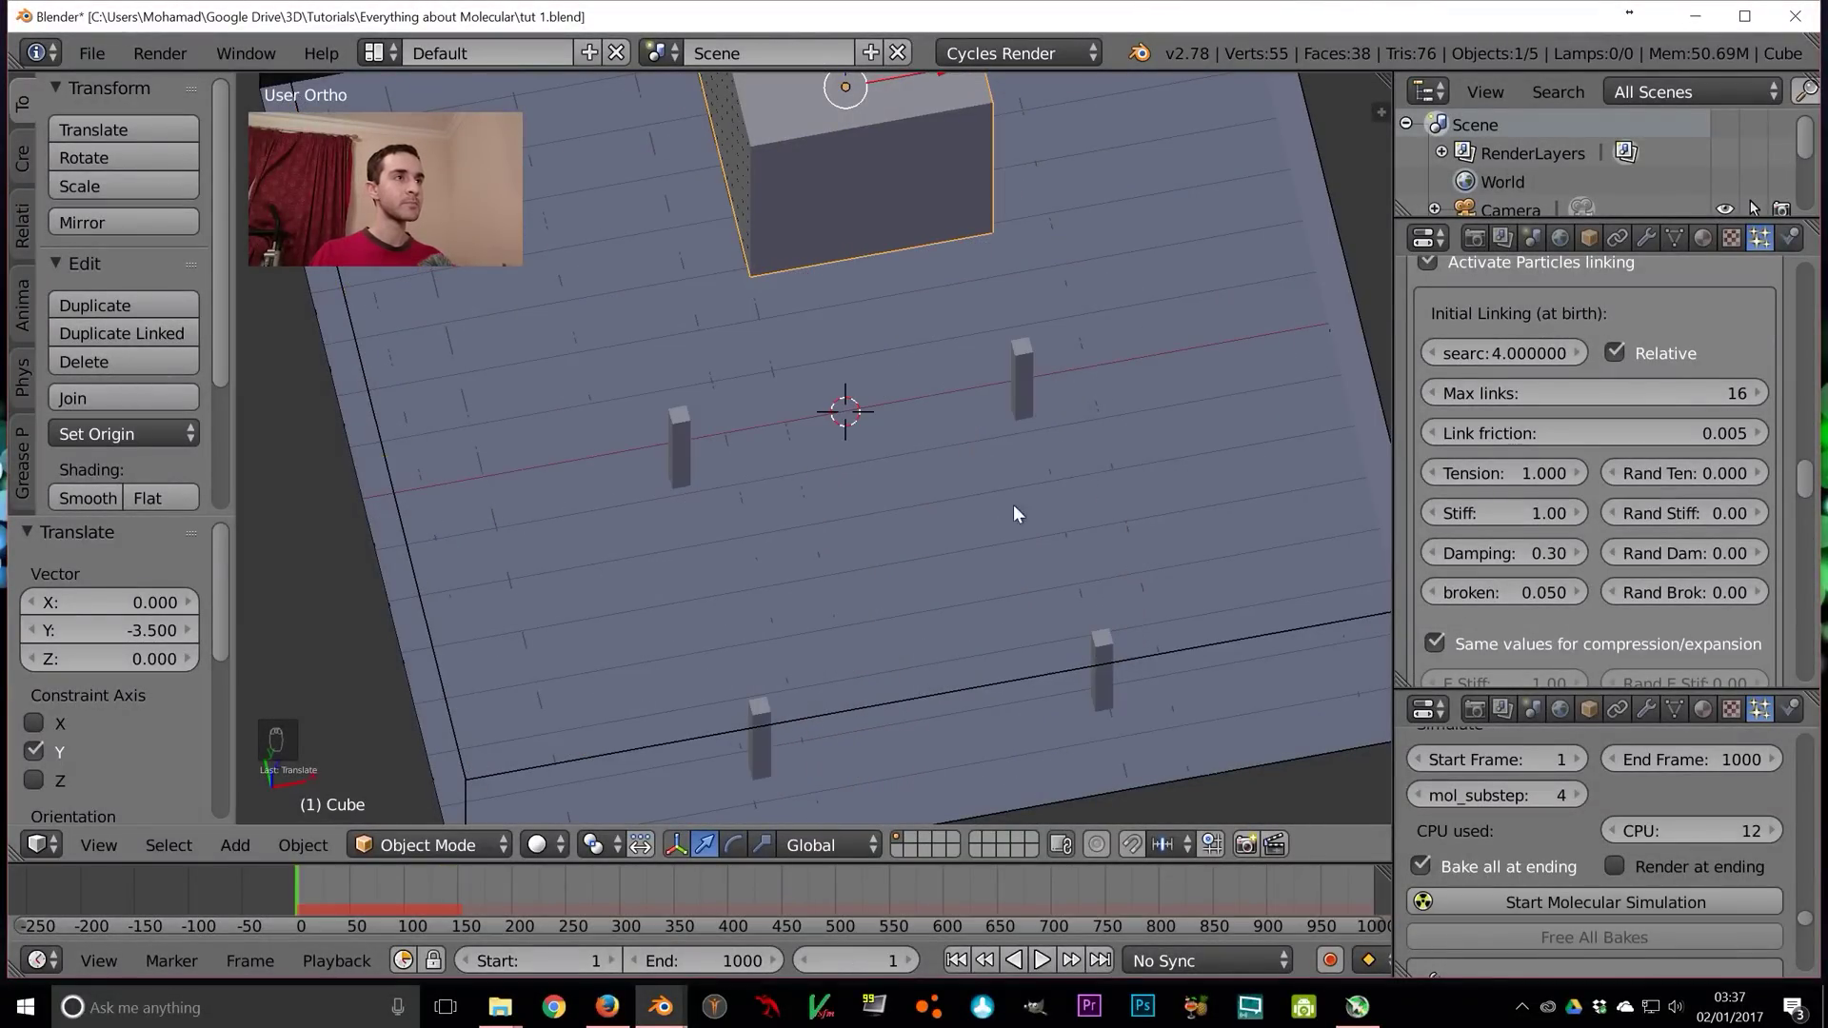
Duplicate the pillar object in the top wireframe view and offset the copy by 3.0 in X and 3.9 in Y
middle_click_drag(1013, 505, 1031, 419)
right_click(1030, 419)
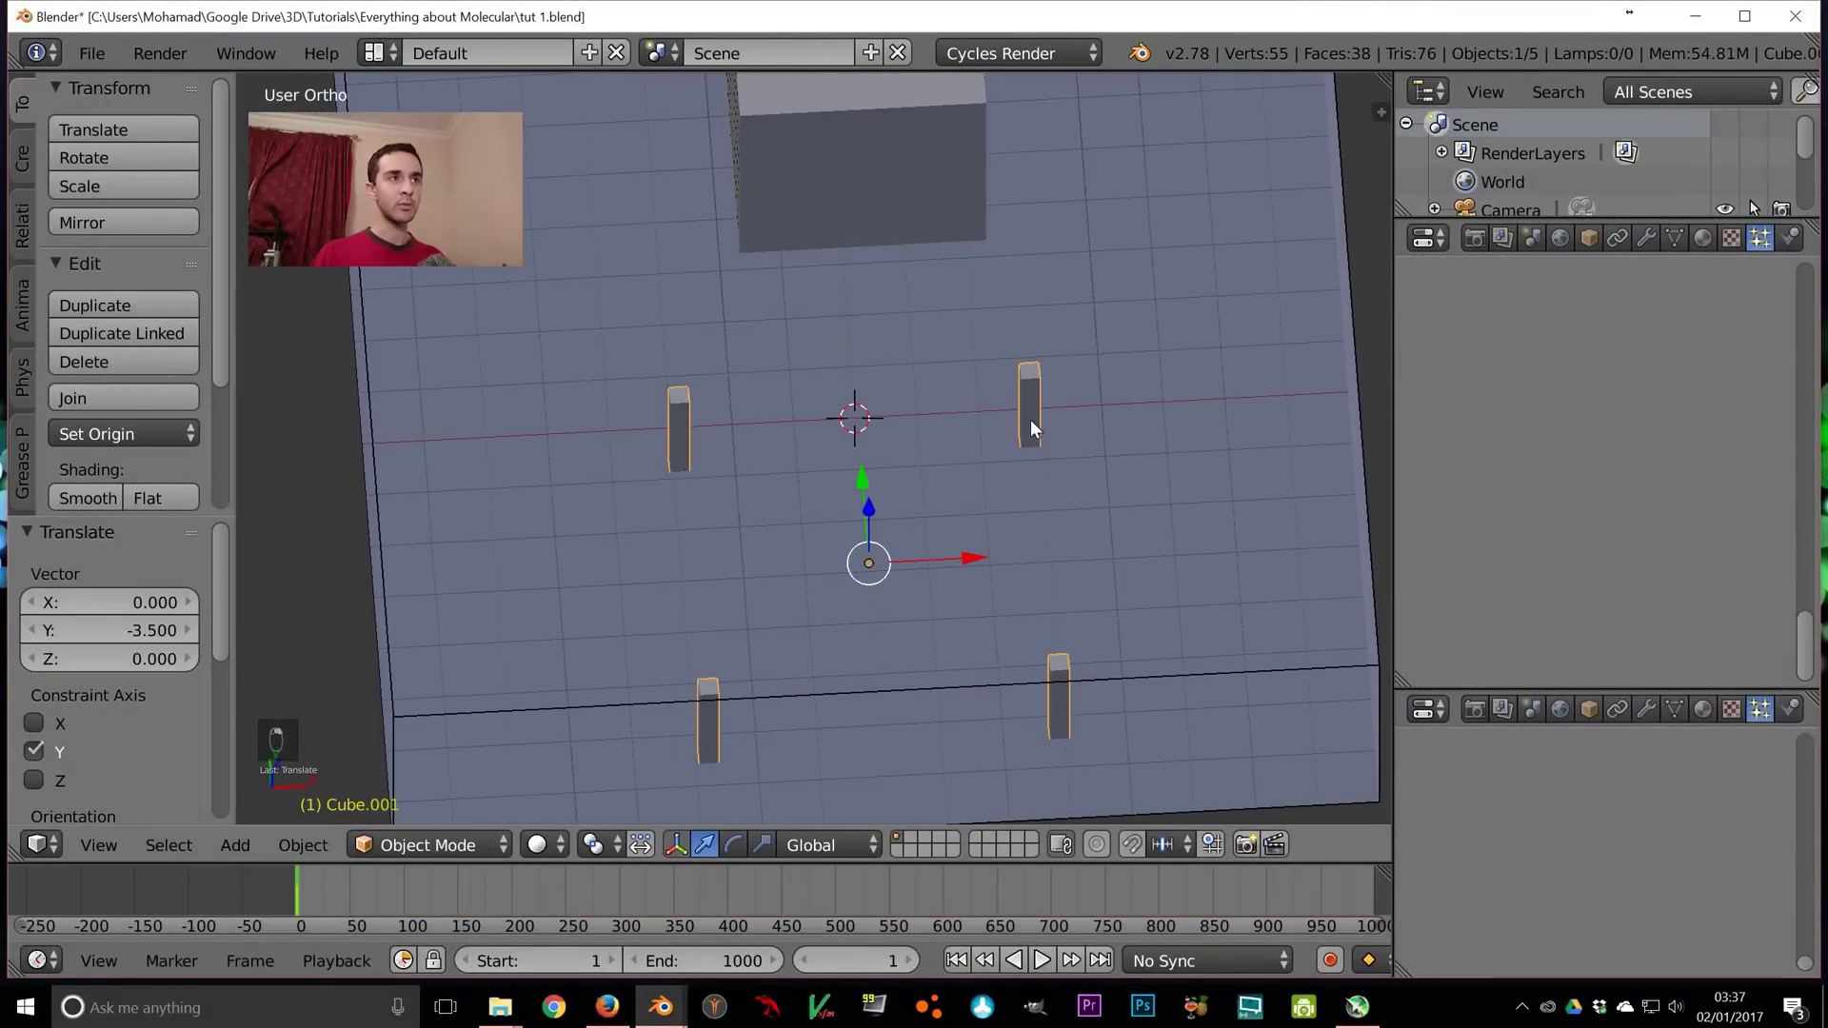
key("KP_7")
key("z")
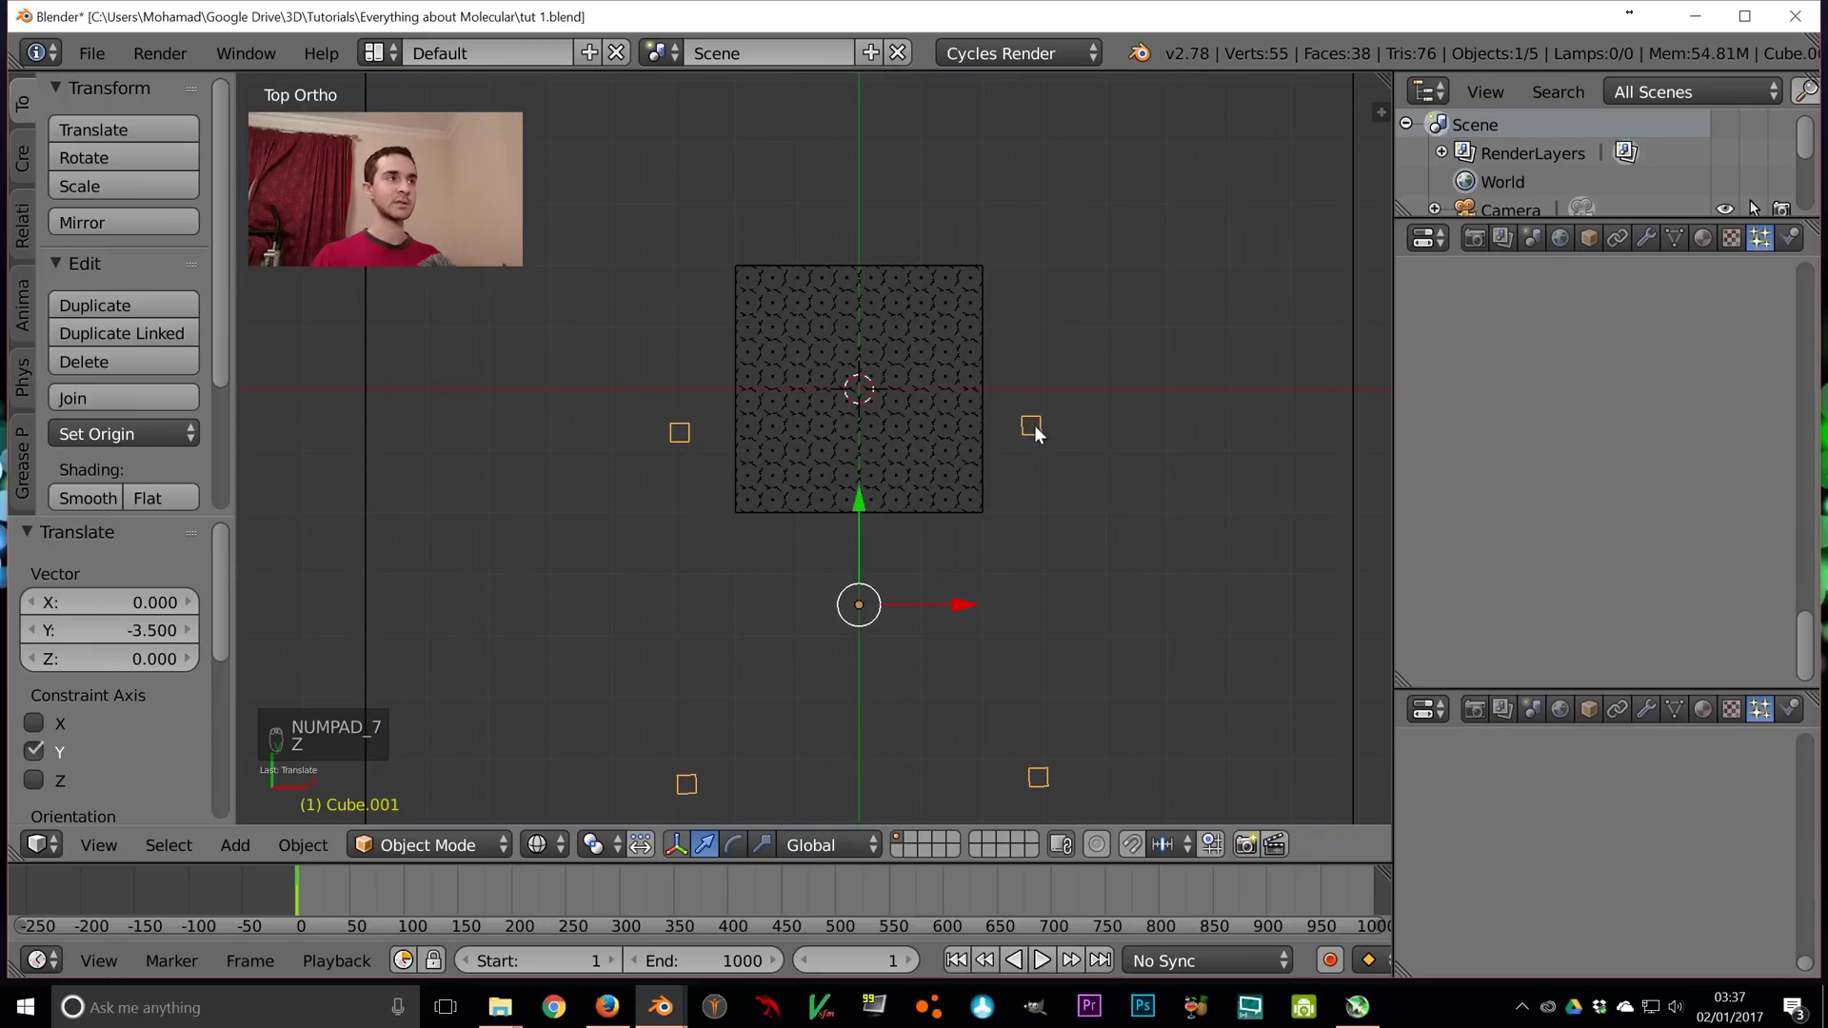
scroll(1013, 505, "down", 3)
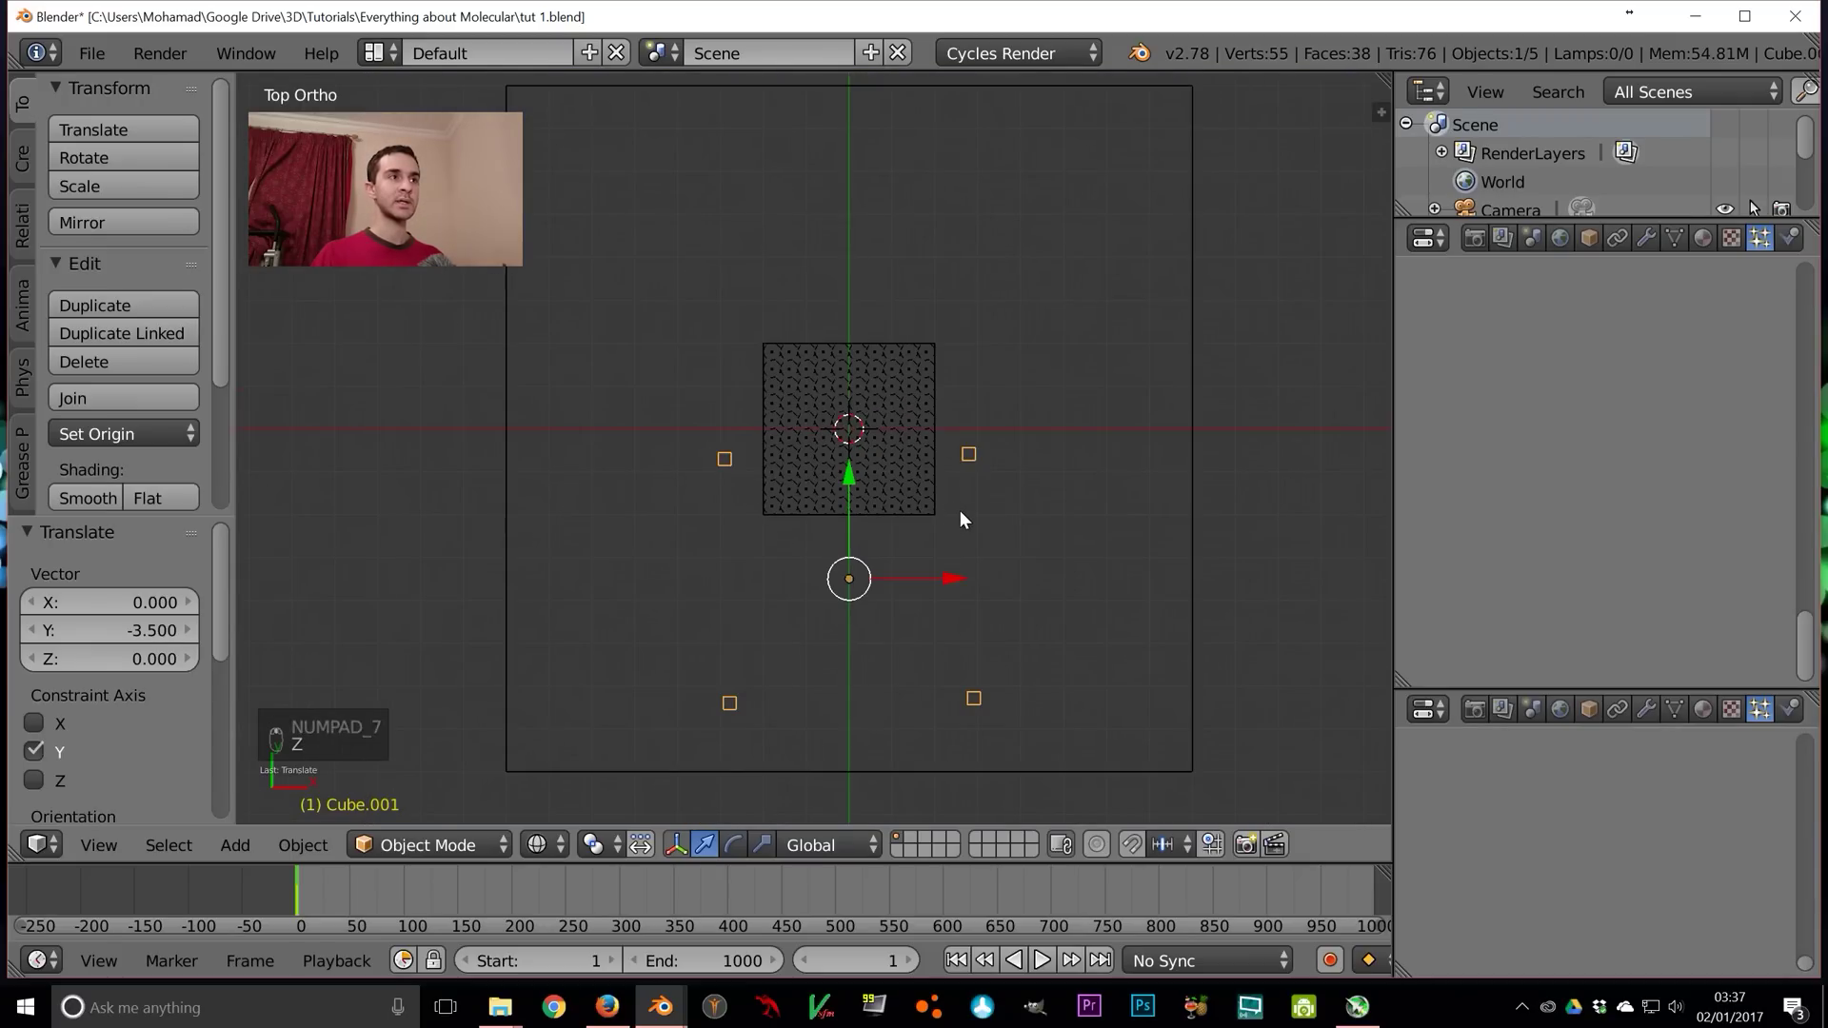
key("shift+d")
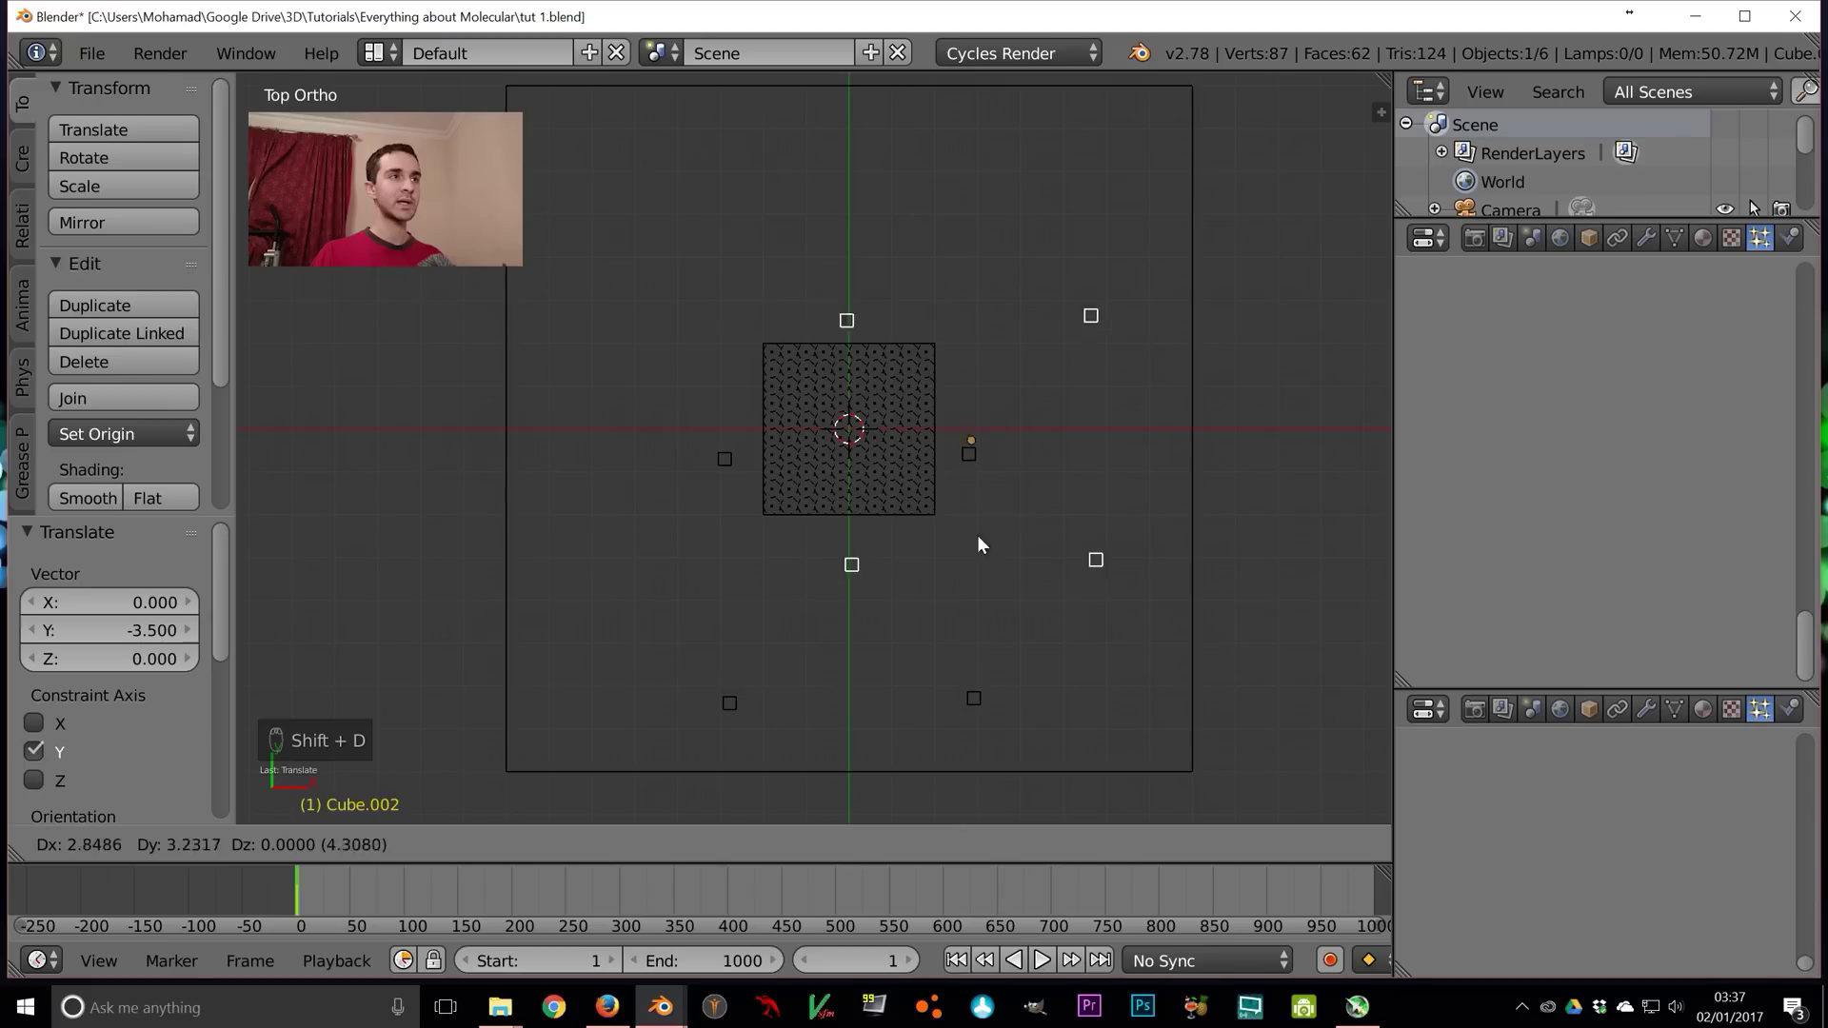
left_click(979, 524)
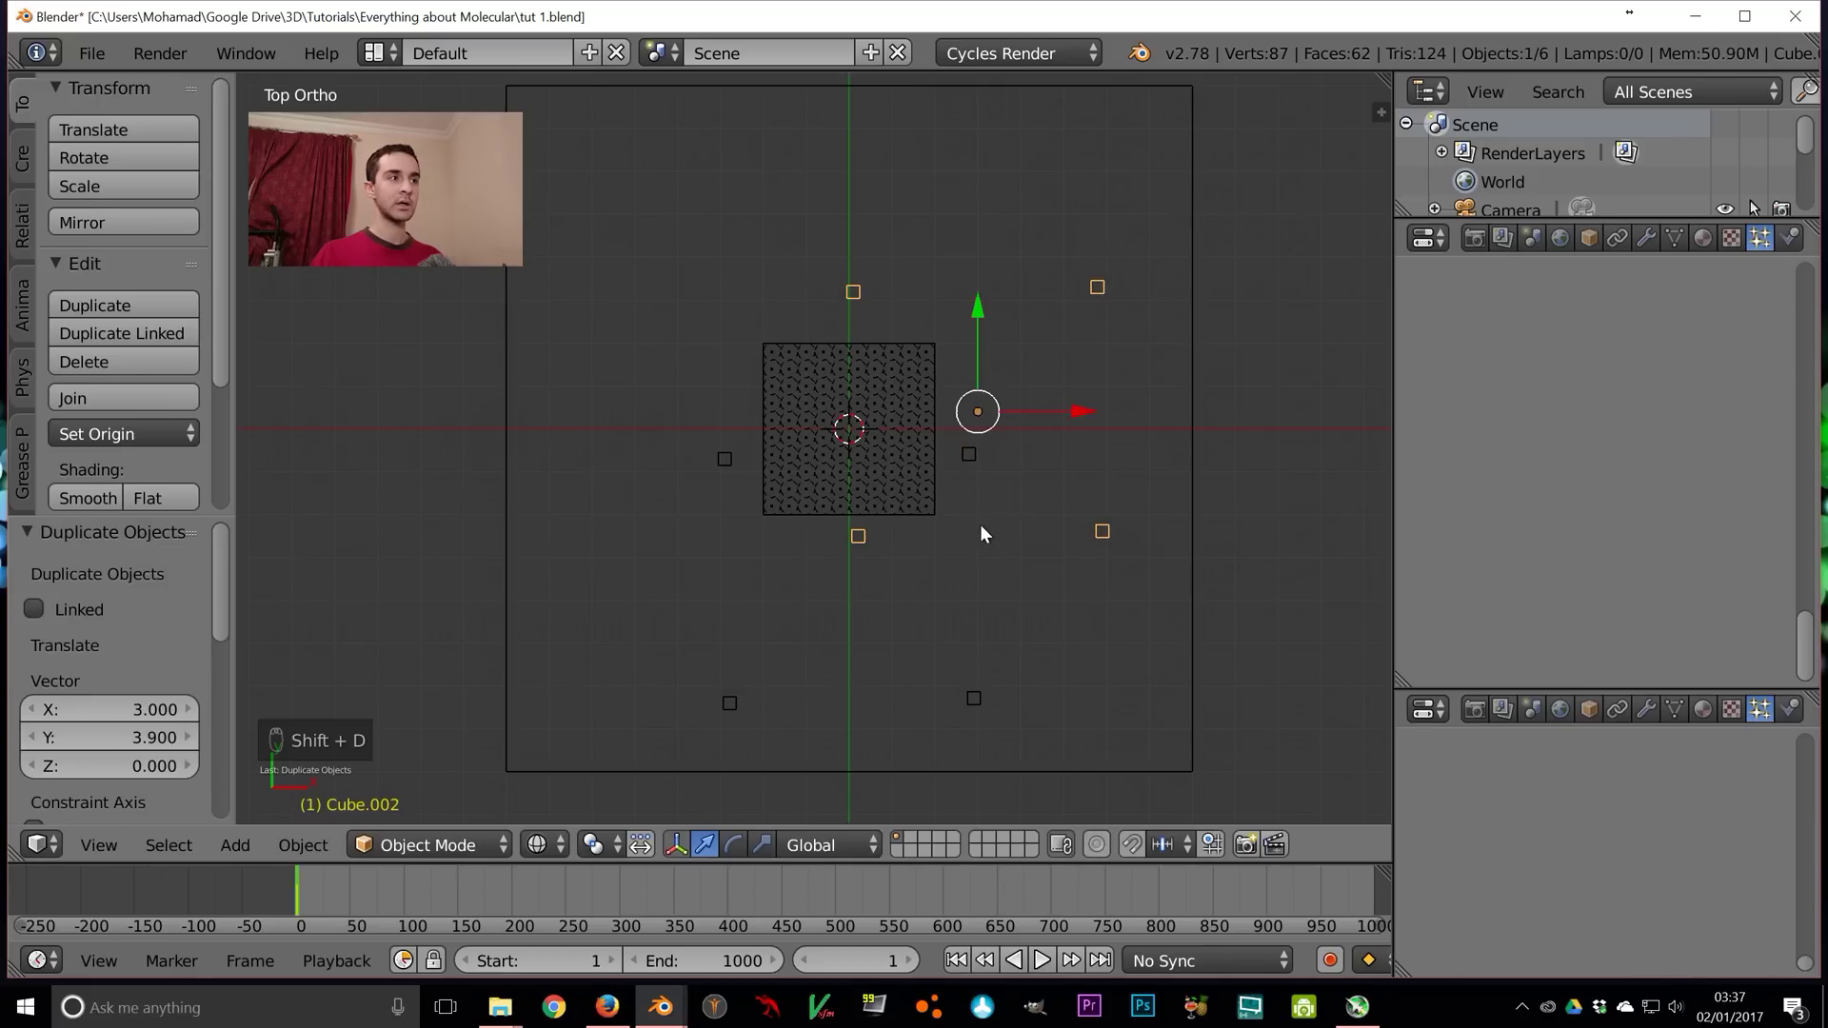
Play the animation with both pillar sets, rerun the cube's Molecular simulation, and save the file
key("alt+a")
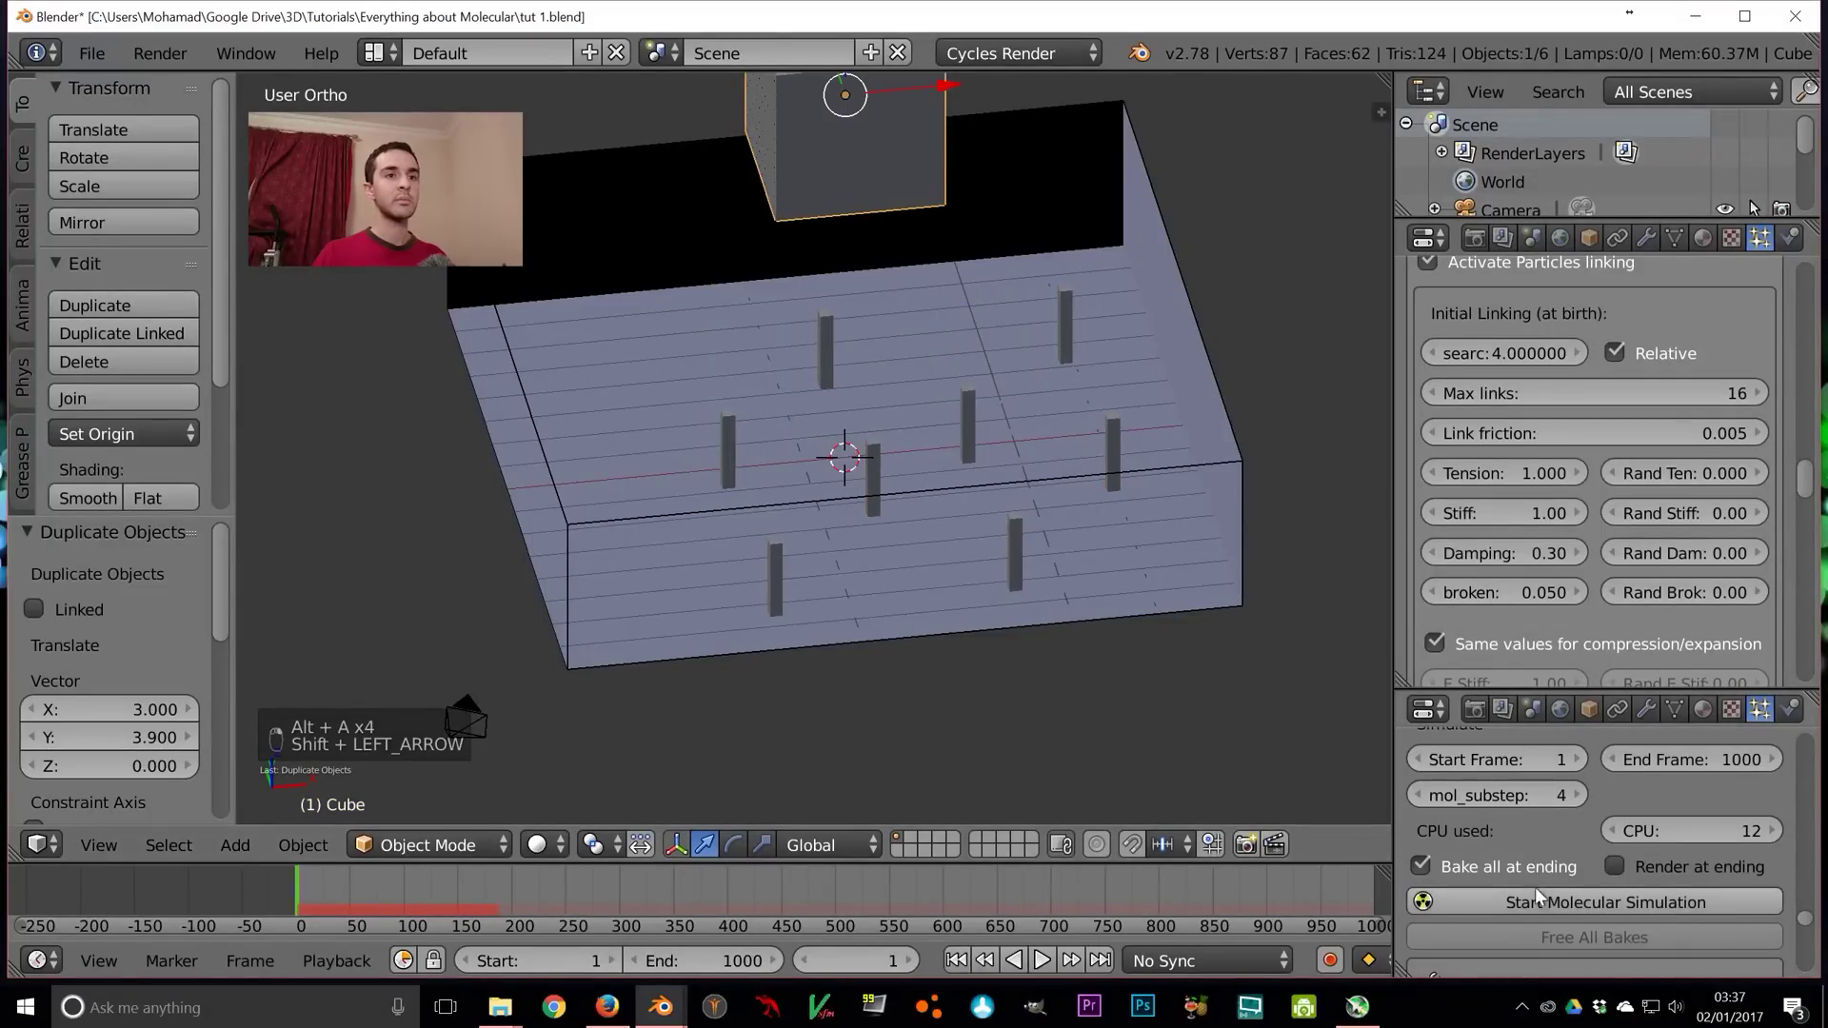
left_click(1534, 893)
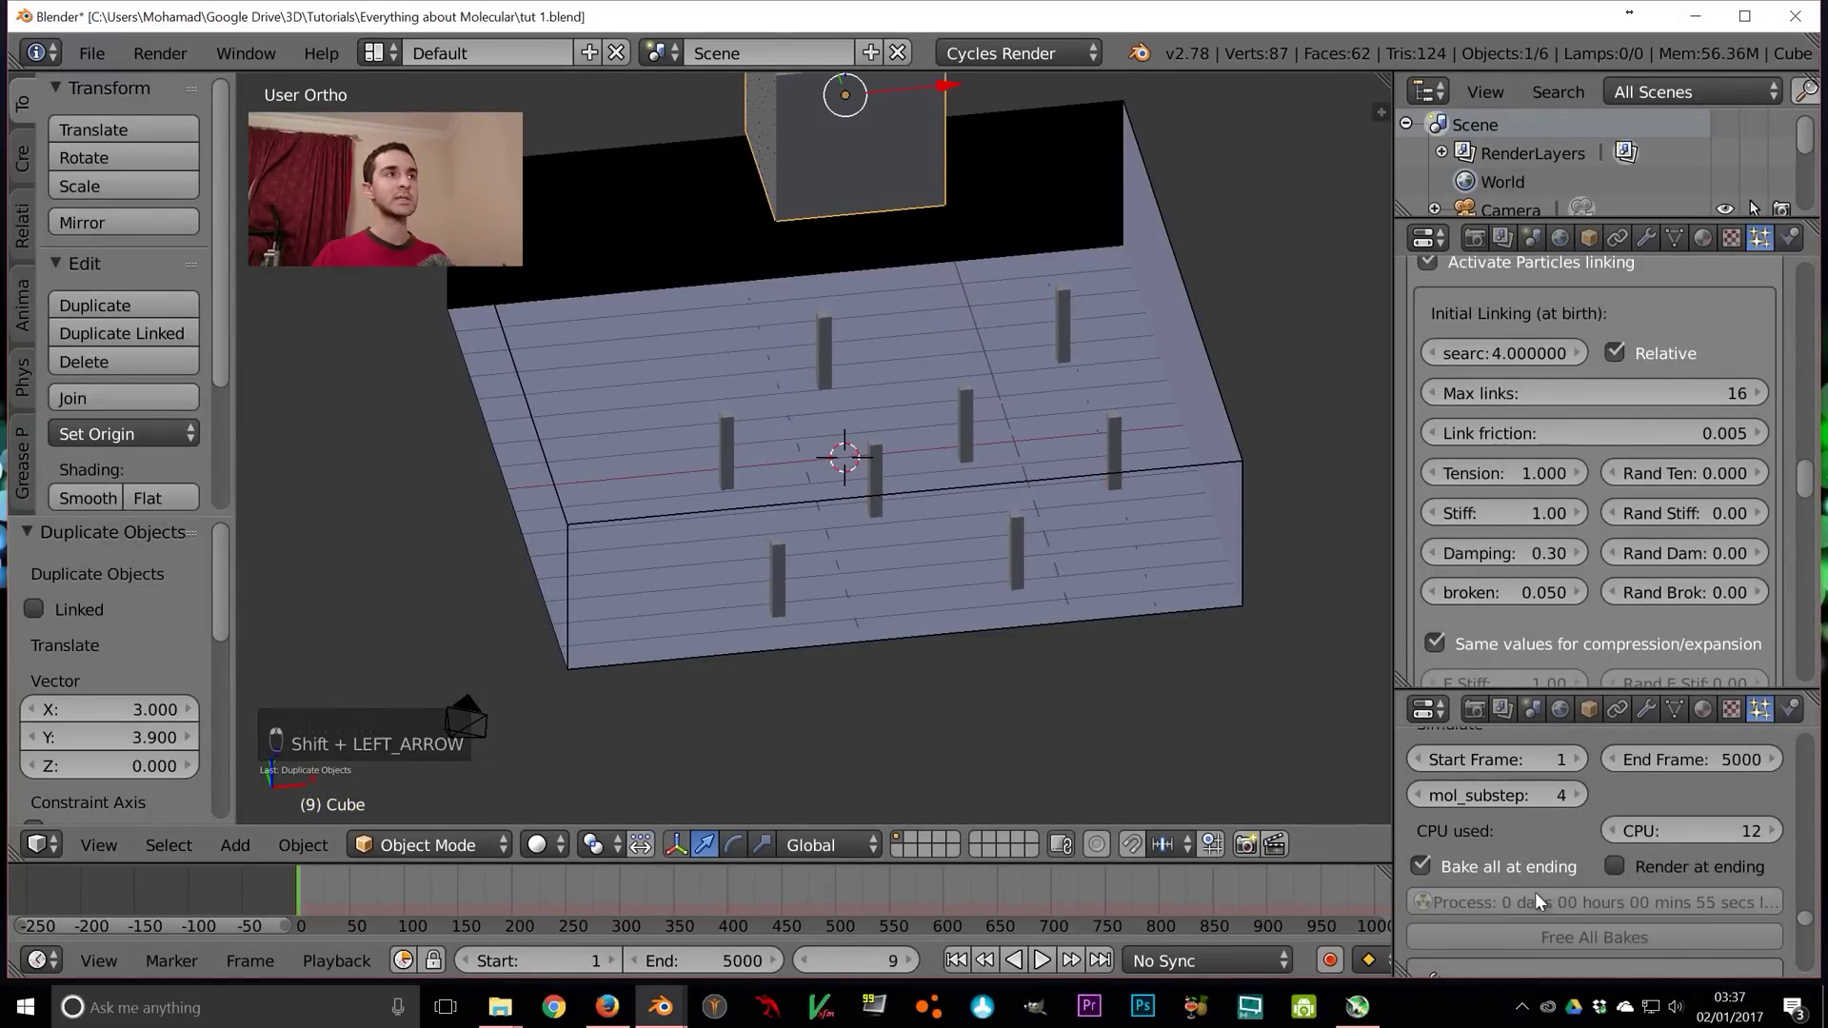
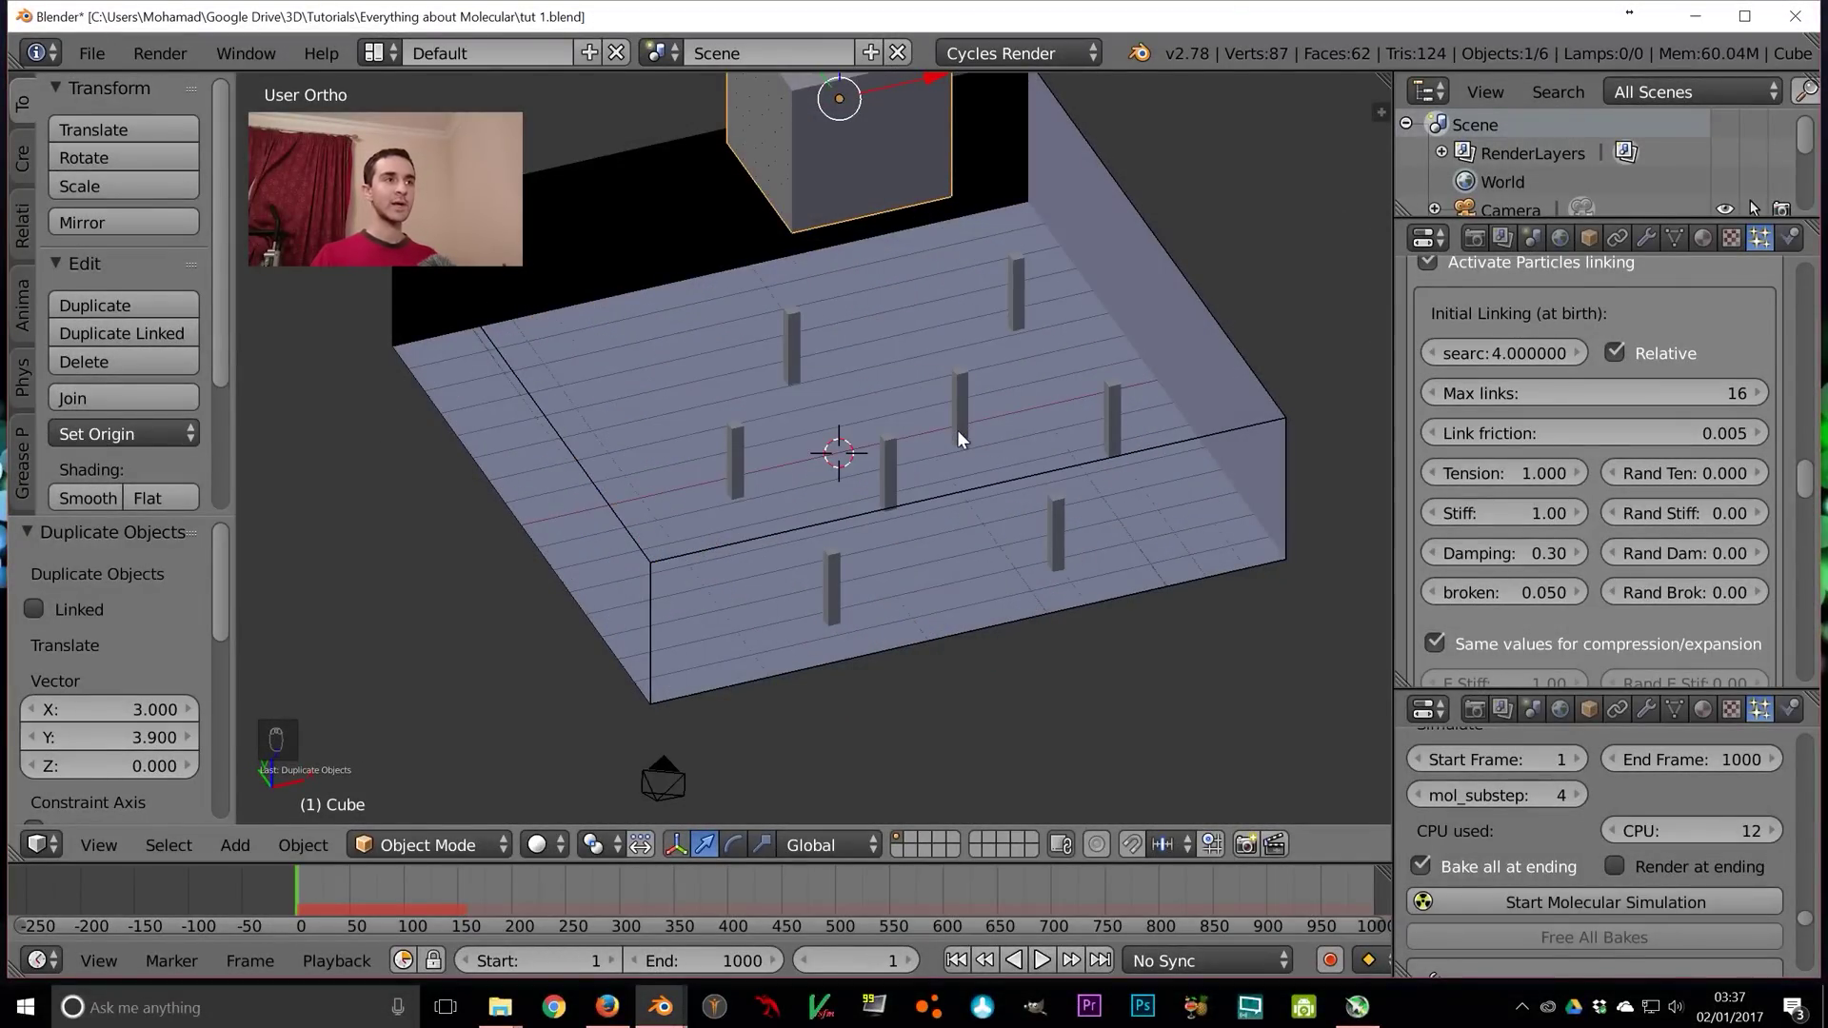
key("ctrl+s")
left_click(957, 431)
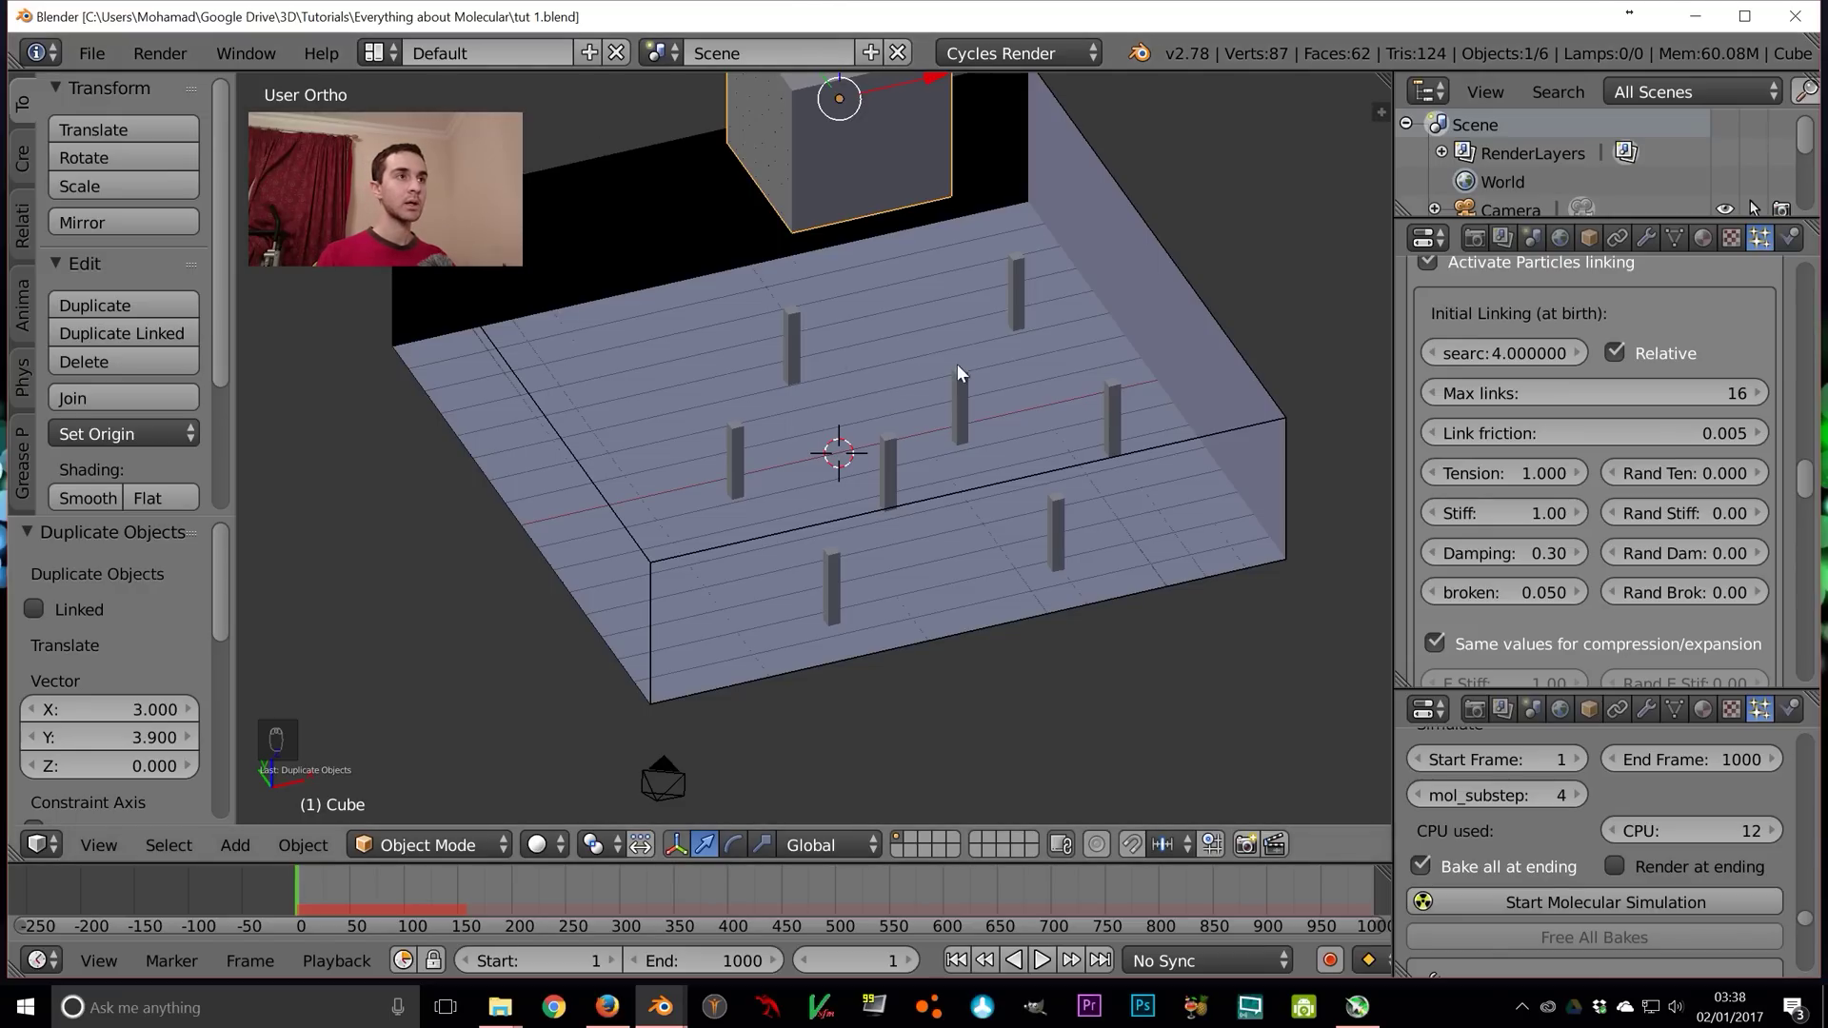
Add a cylinder mesh at the 3D cursor on the container floor, working in the front view
key("KP_0")
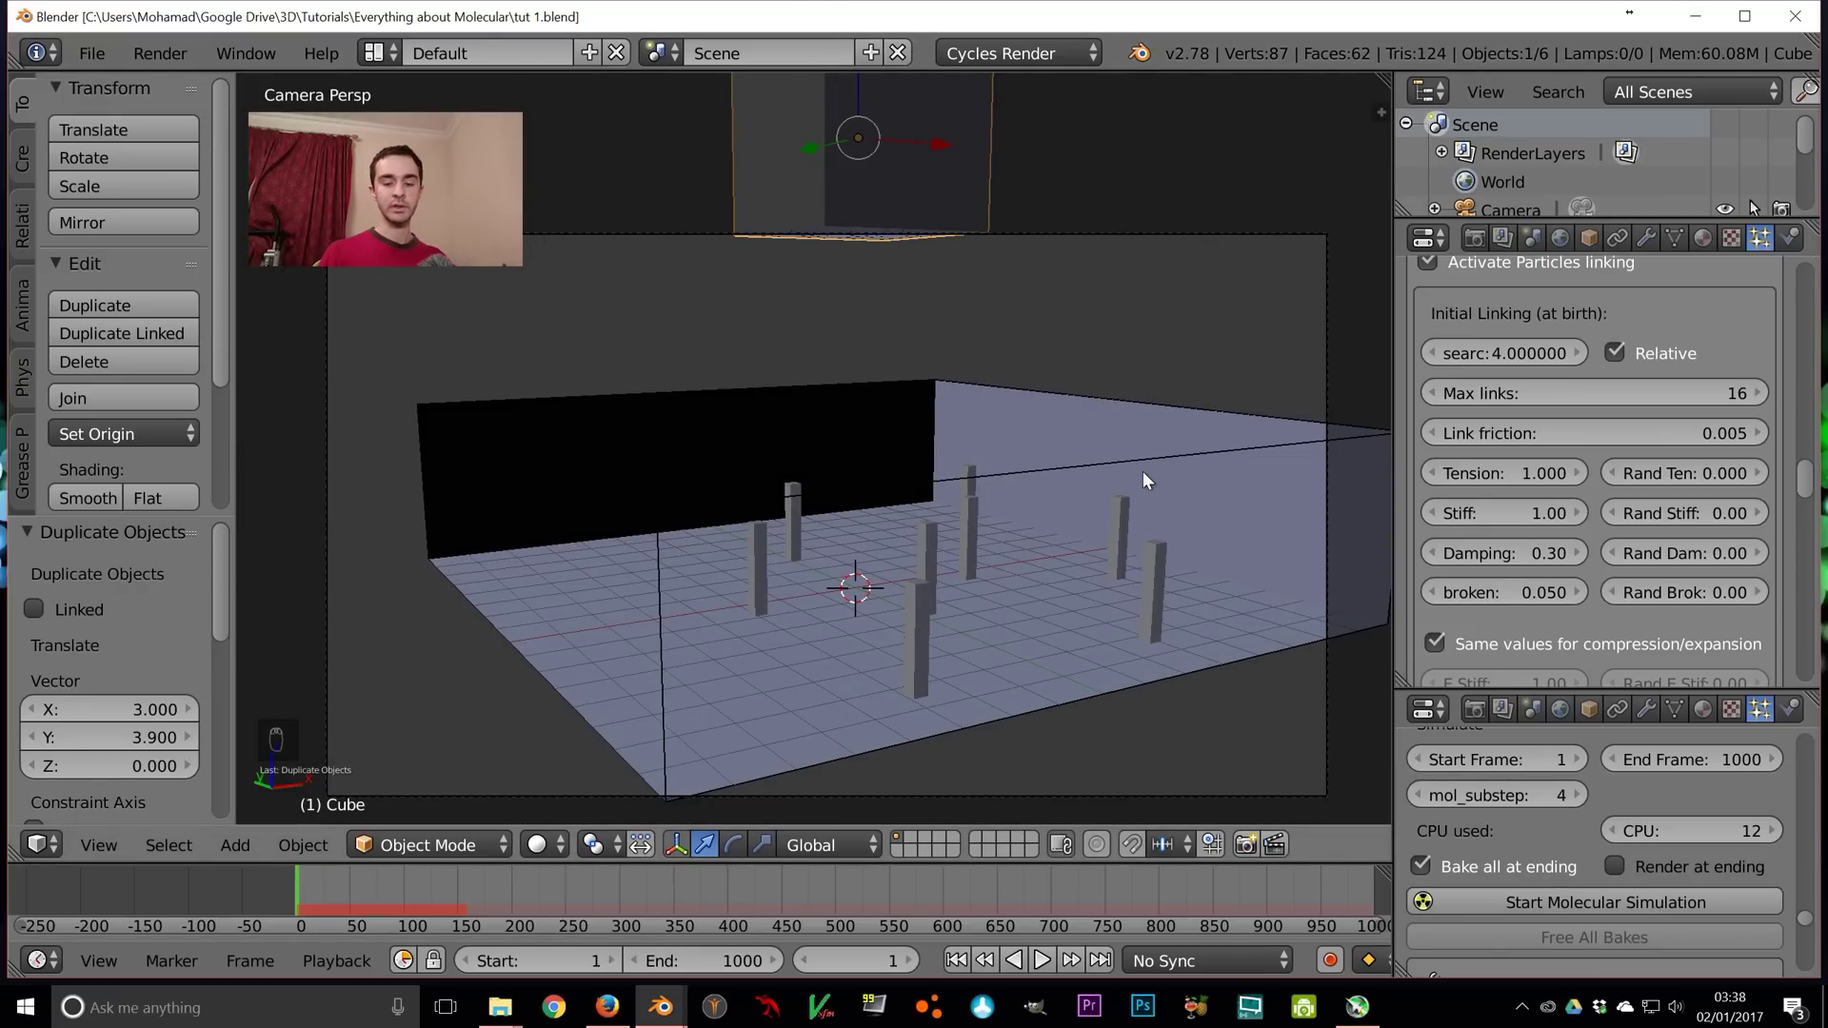
key("KP_1")
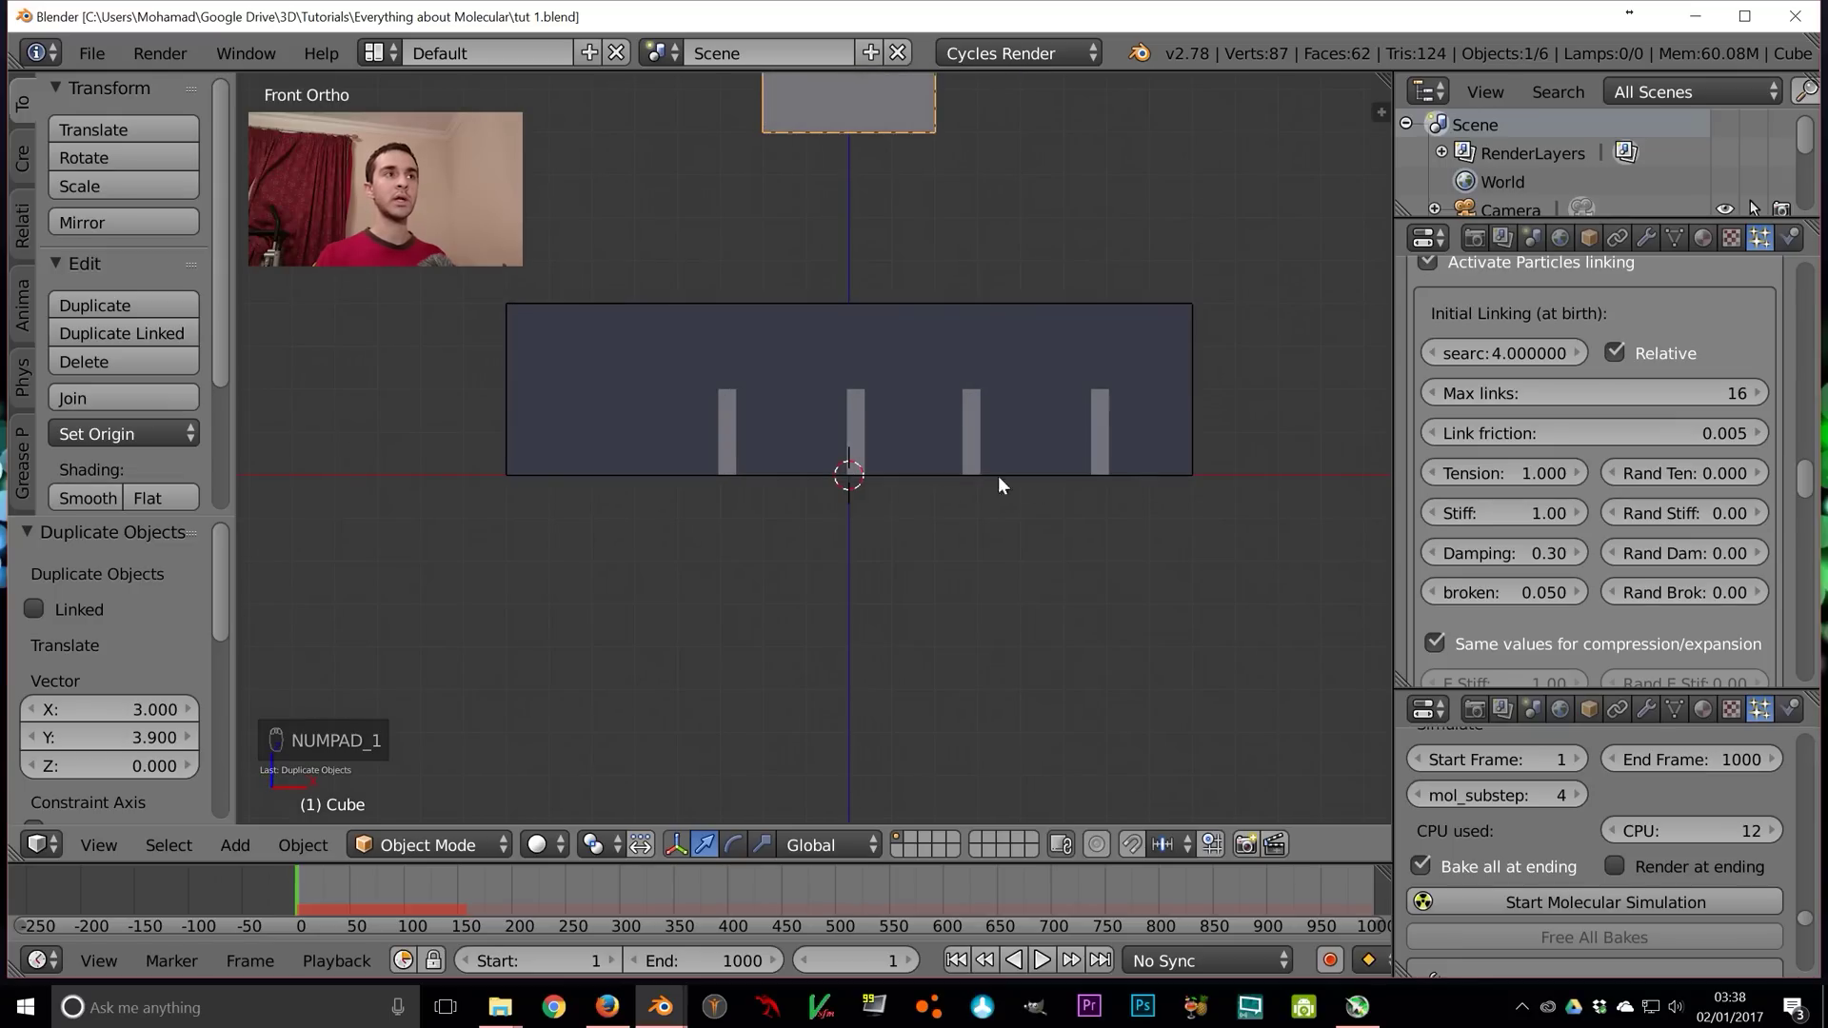
middle_click_drag(977, 480, 963, 687, "shift")
key("shift+a")
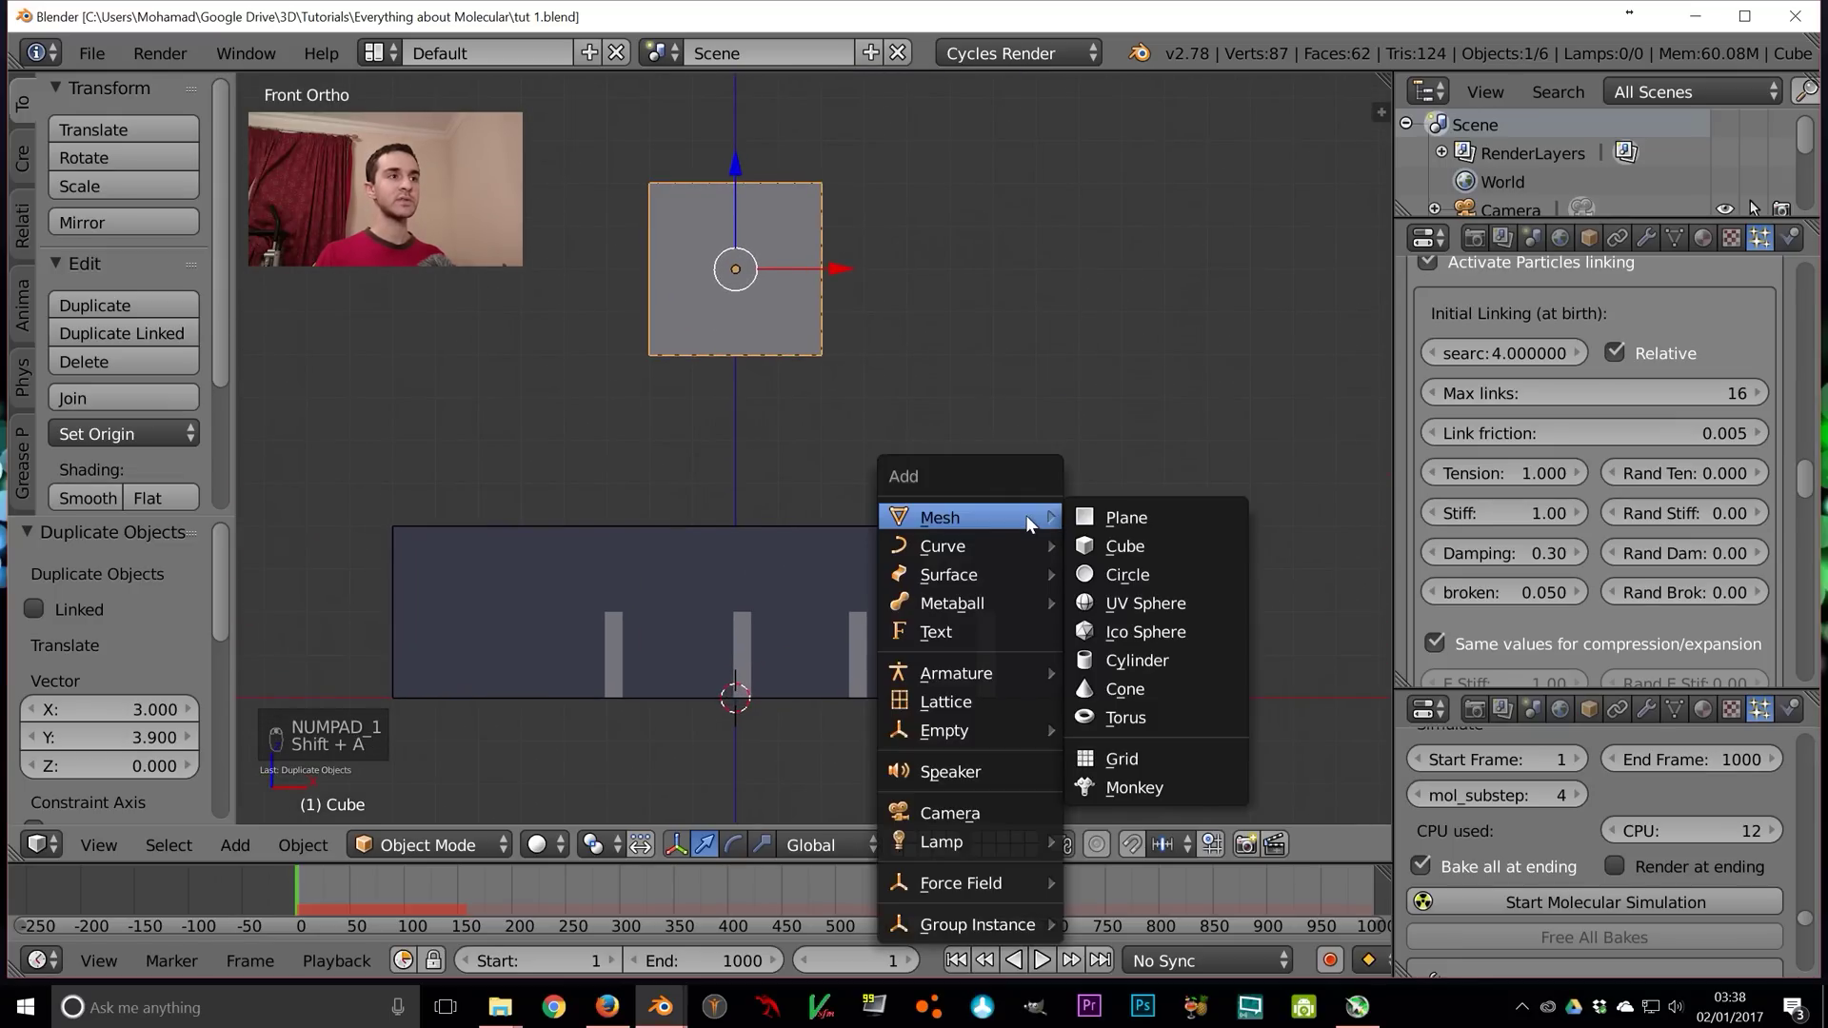
mouse_move(983, 515)
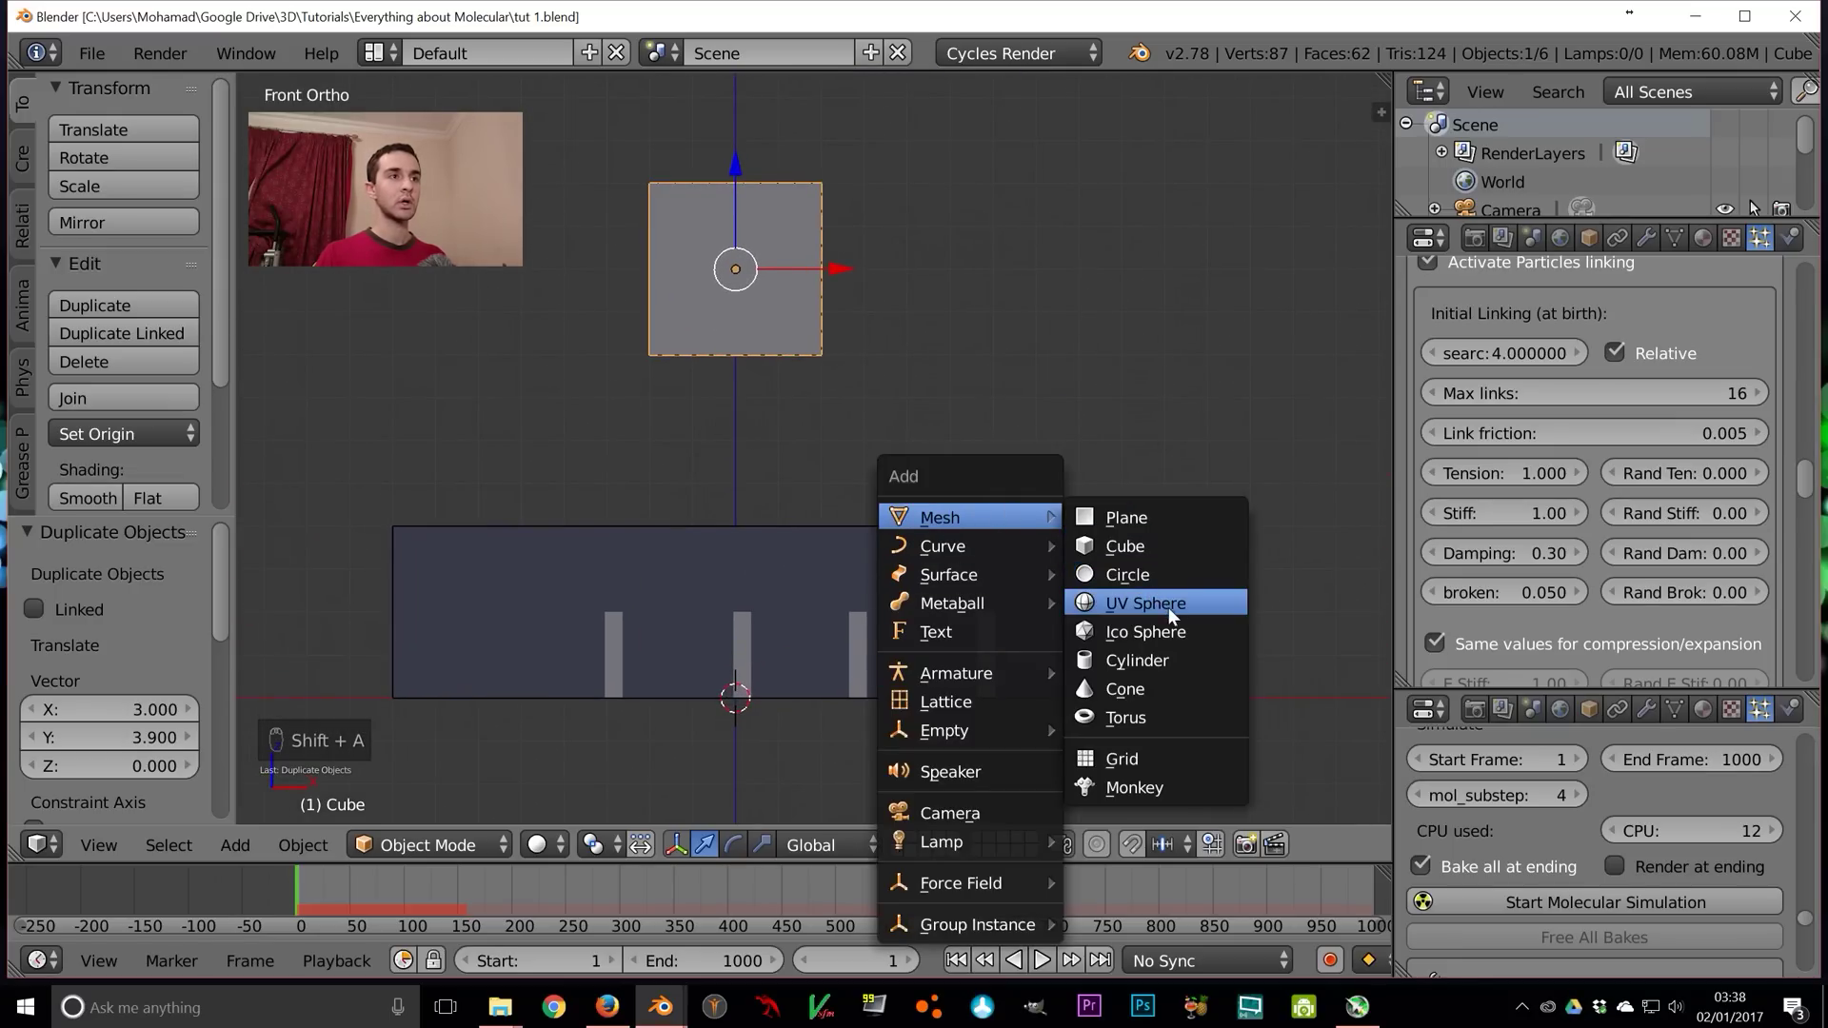
left_click(1169, 665)
middle_click_drag(811, 718, 876, 679, "shift")
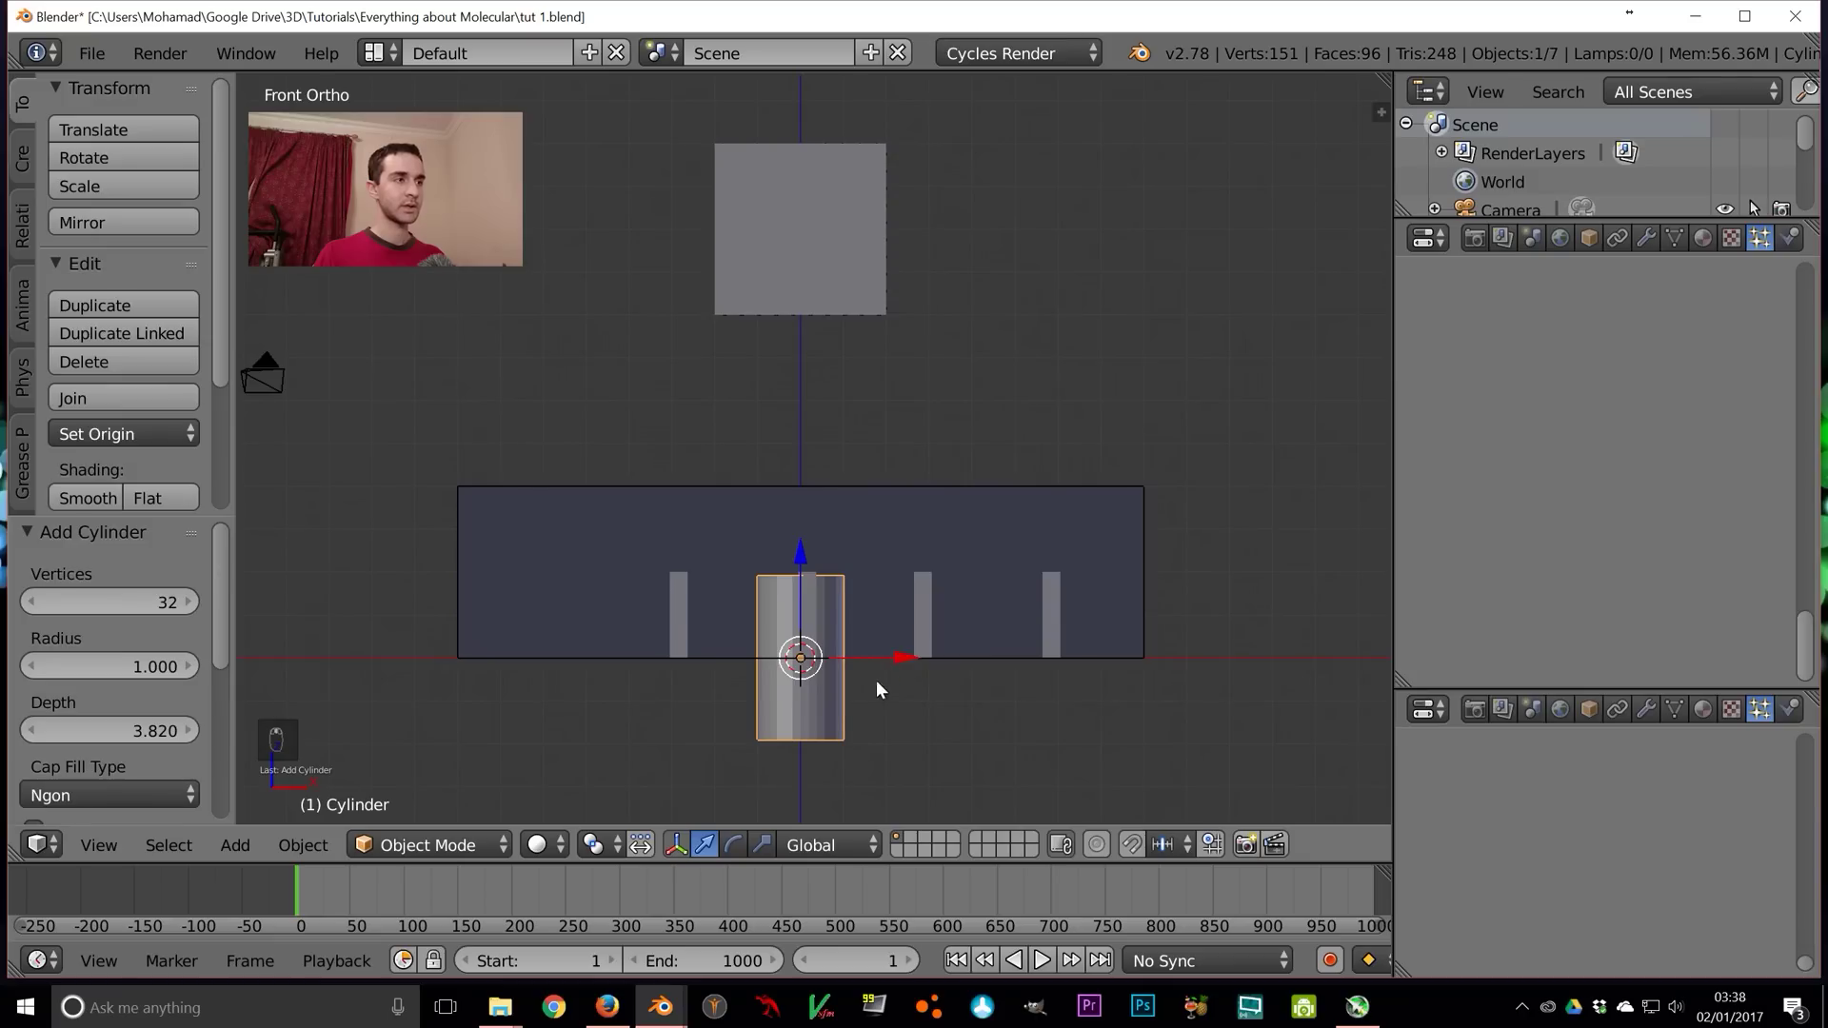
Move the new cylinder 7.9 in X and 4.5 in Z, and rotate it -90° so it lies horizontally
key("g")
left_click(1174, 537)
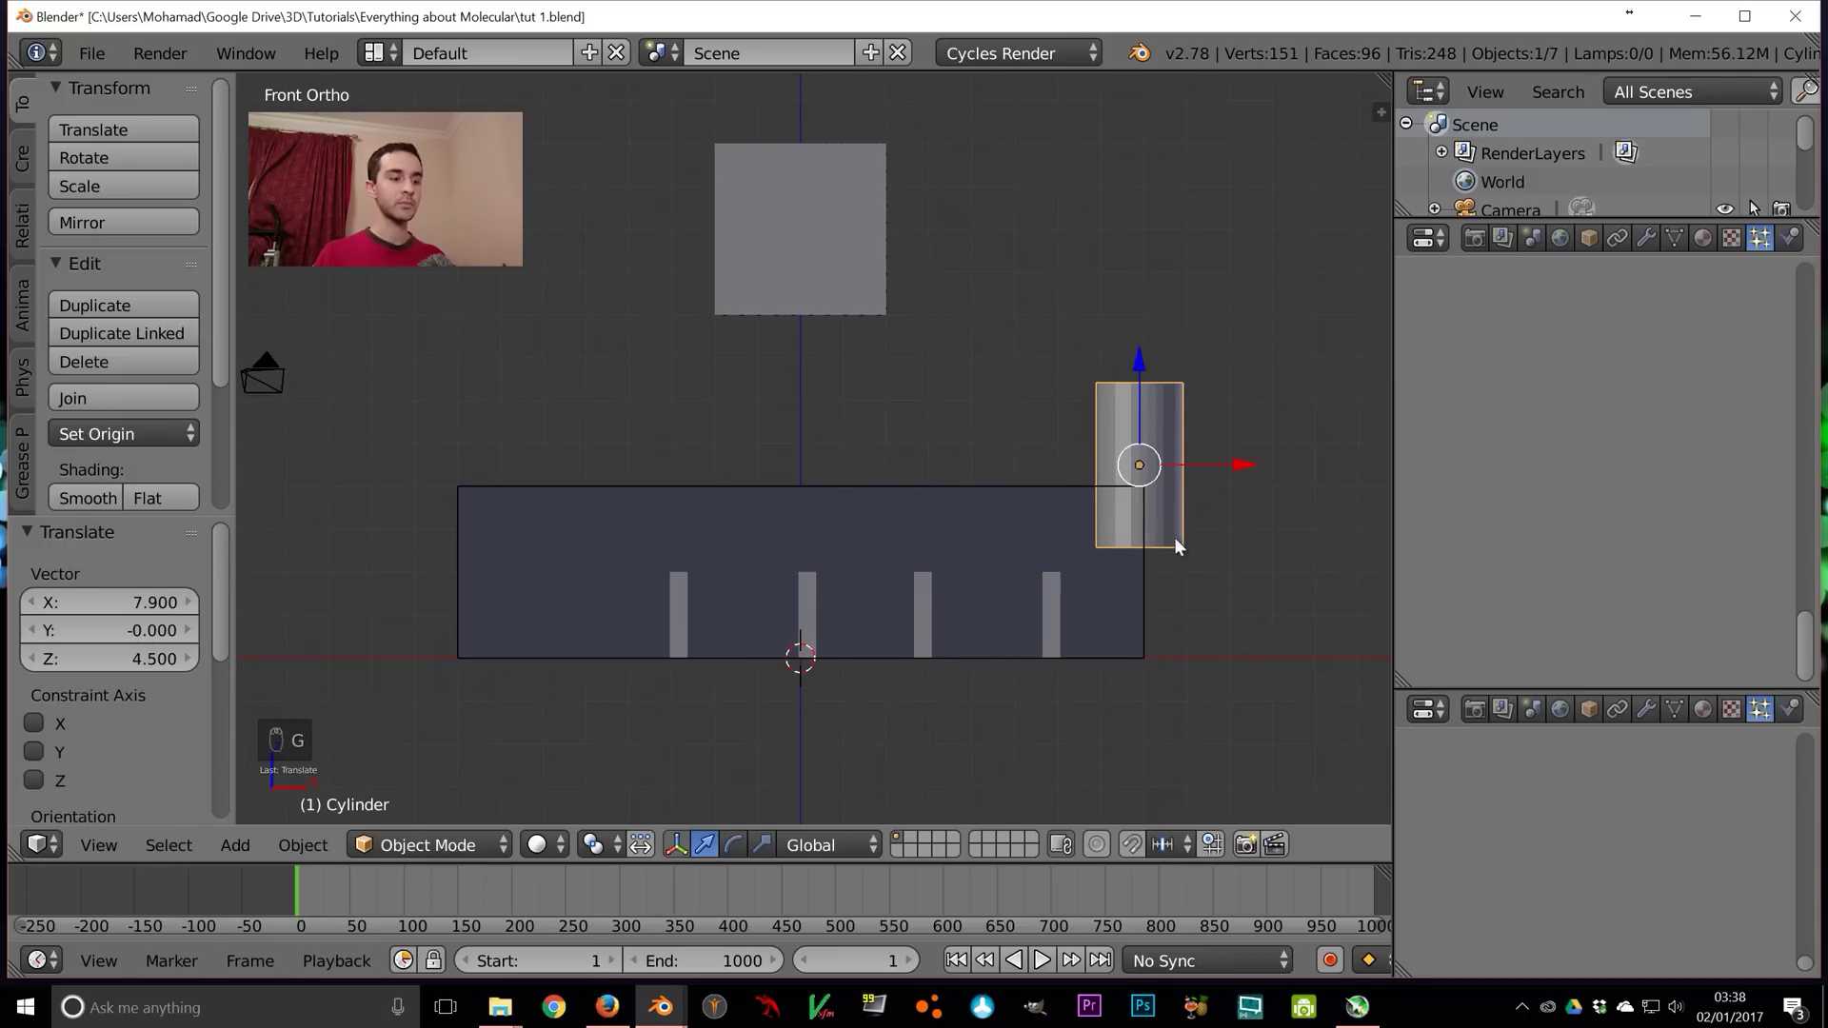
key("r")
left_click(1237, 340)
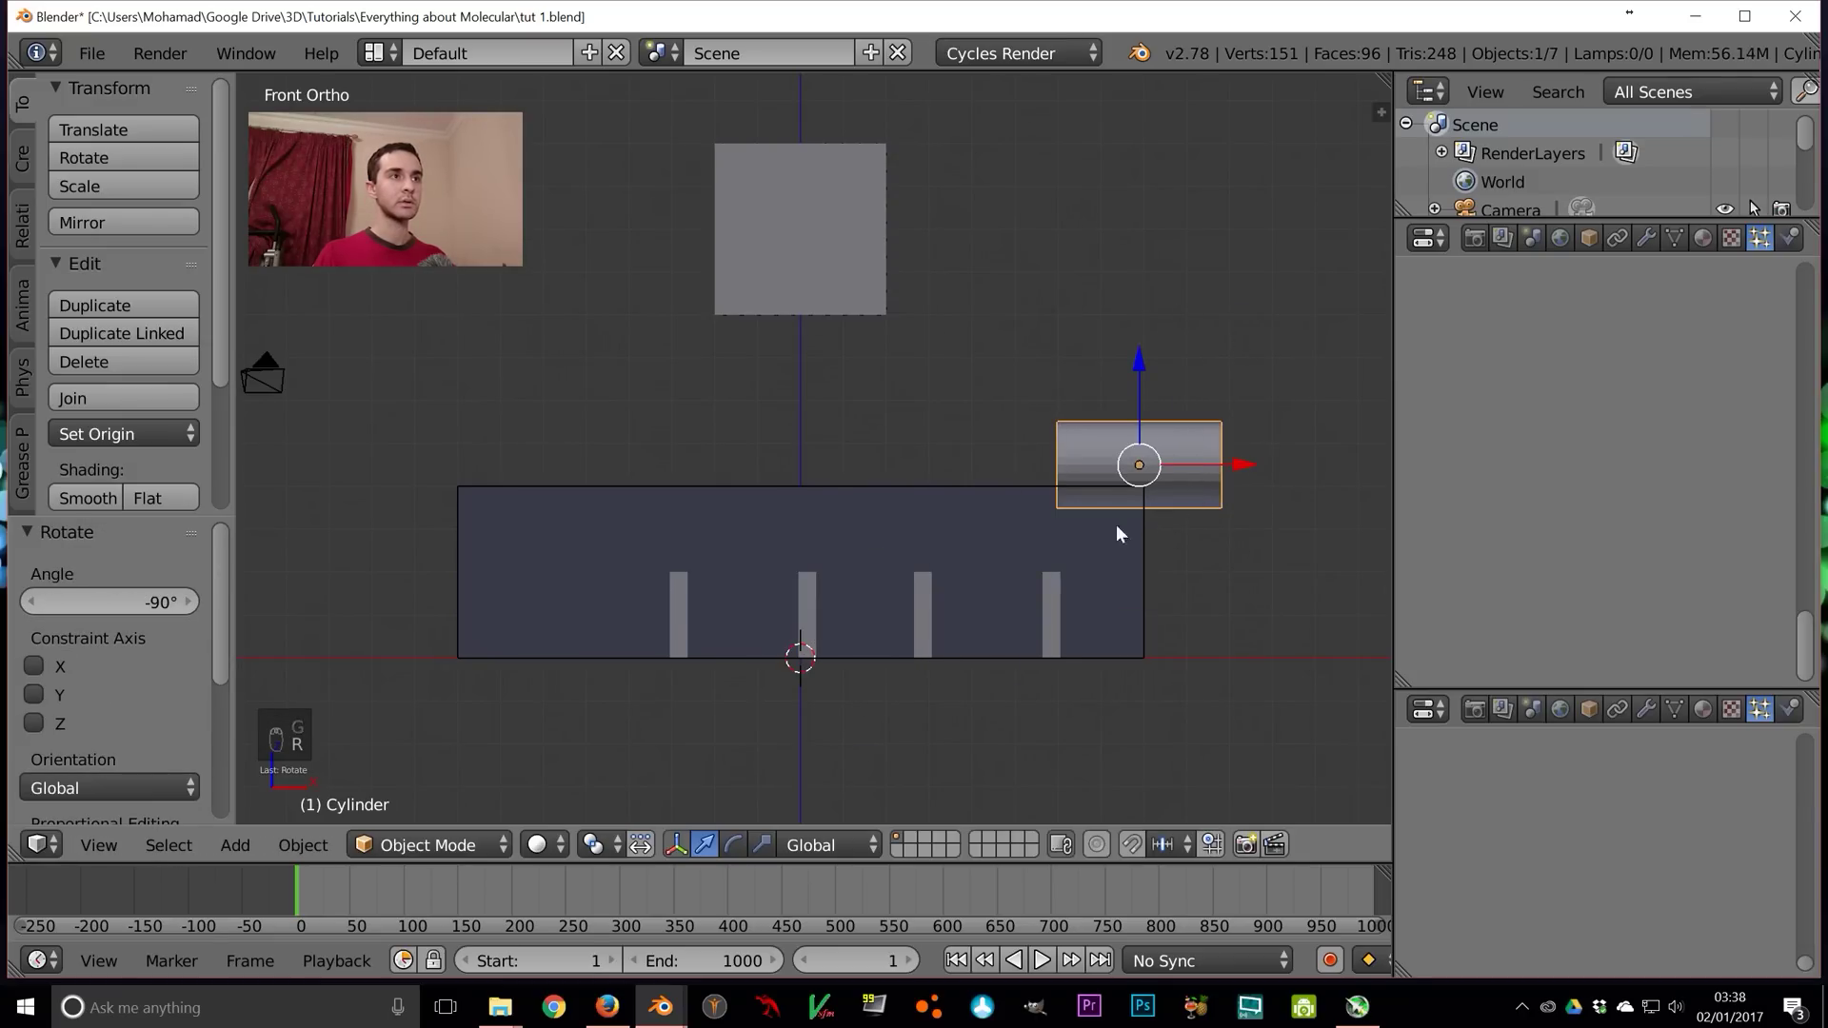
Enlarge the cylinder's whole mesh uniformly by a factor of 1.3 in Edit Mode
middle_click_drag(1131, 523, 962, 551, "shift")
key("Tab")
scroll(1003, 510, "up", 1)
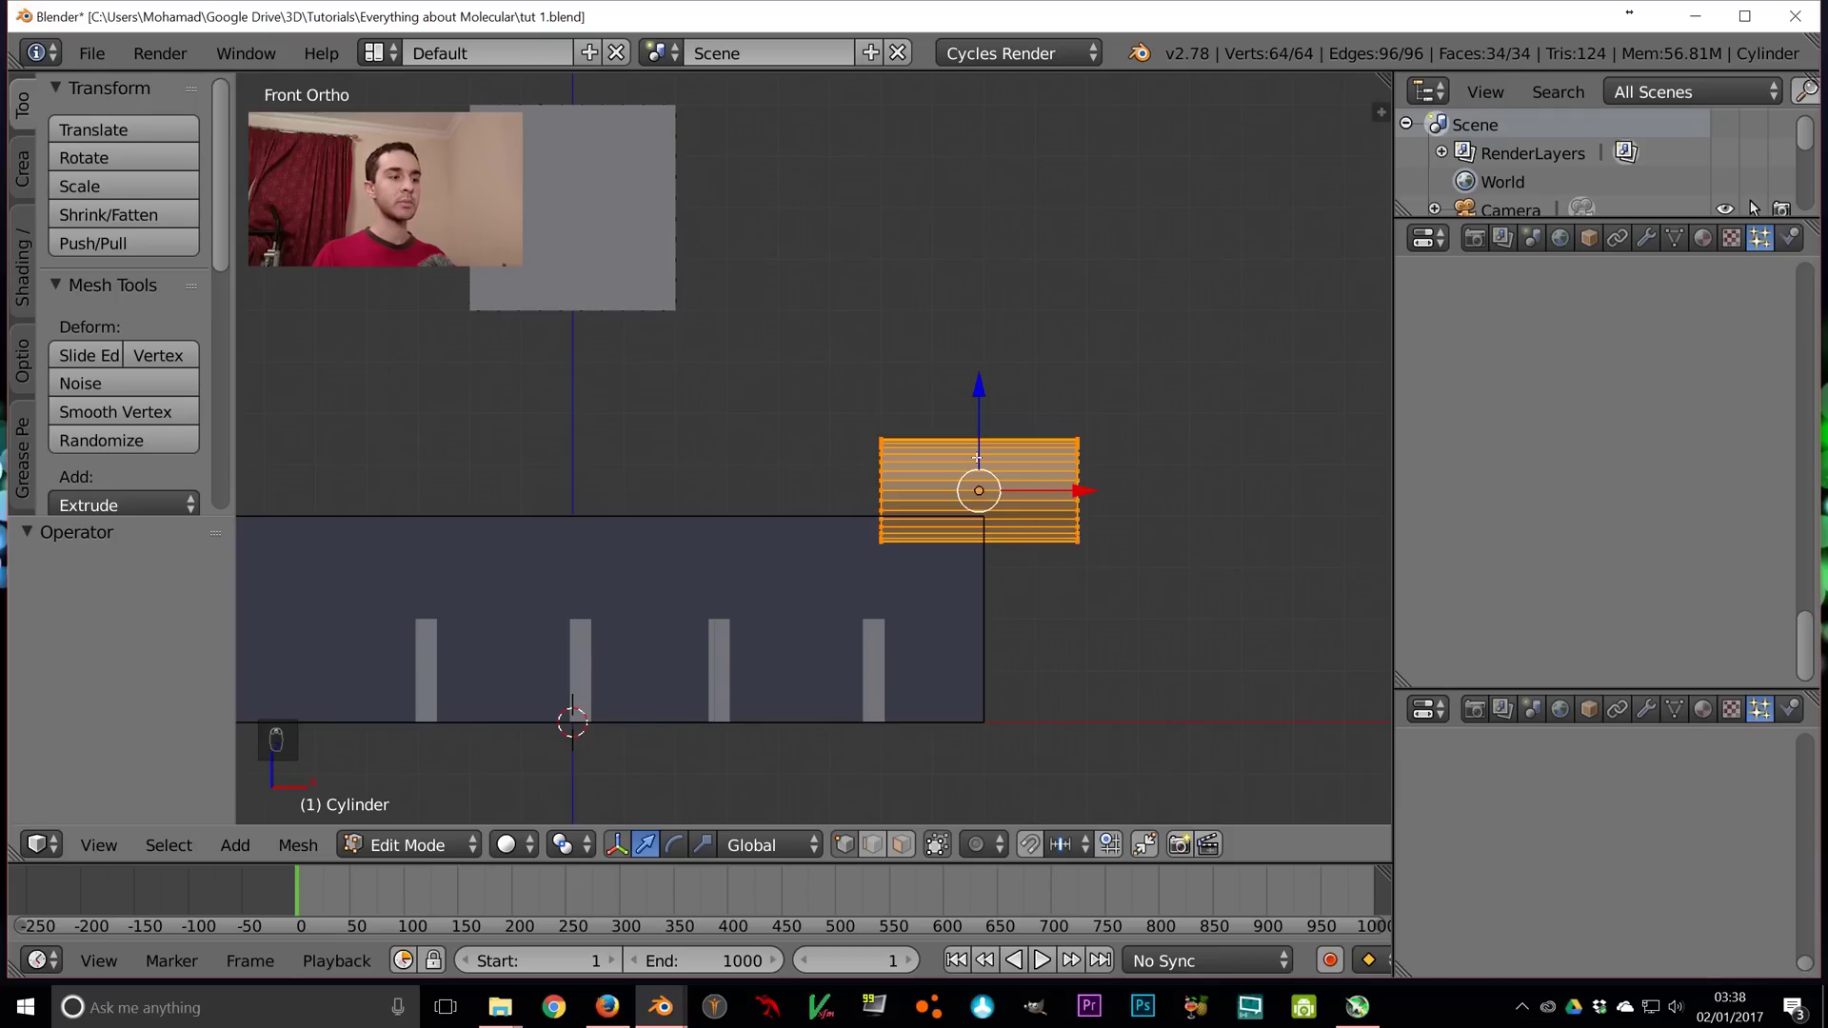
key("s")
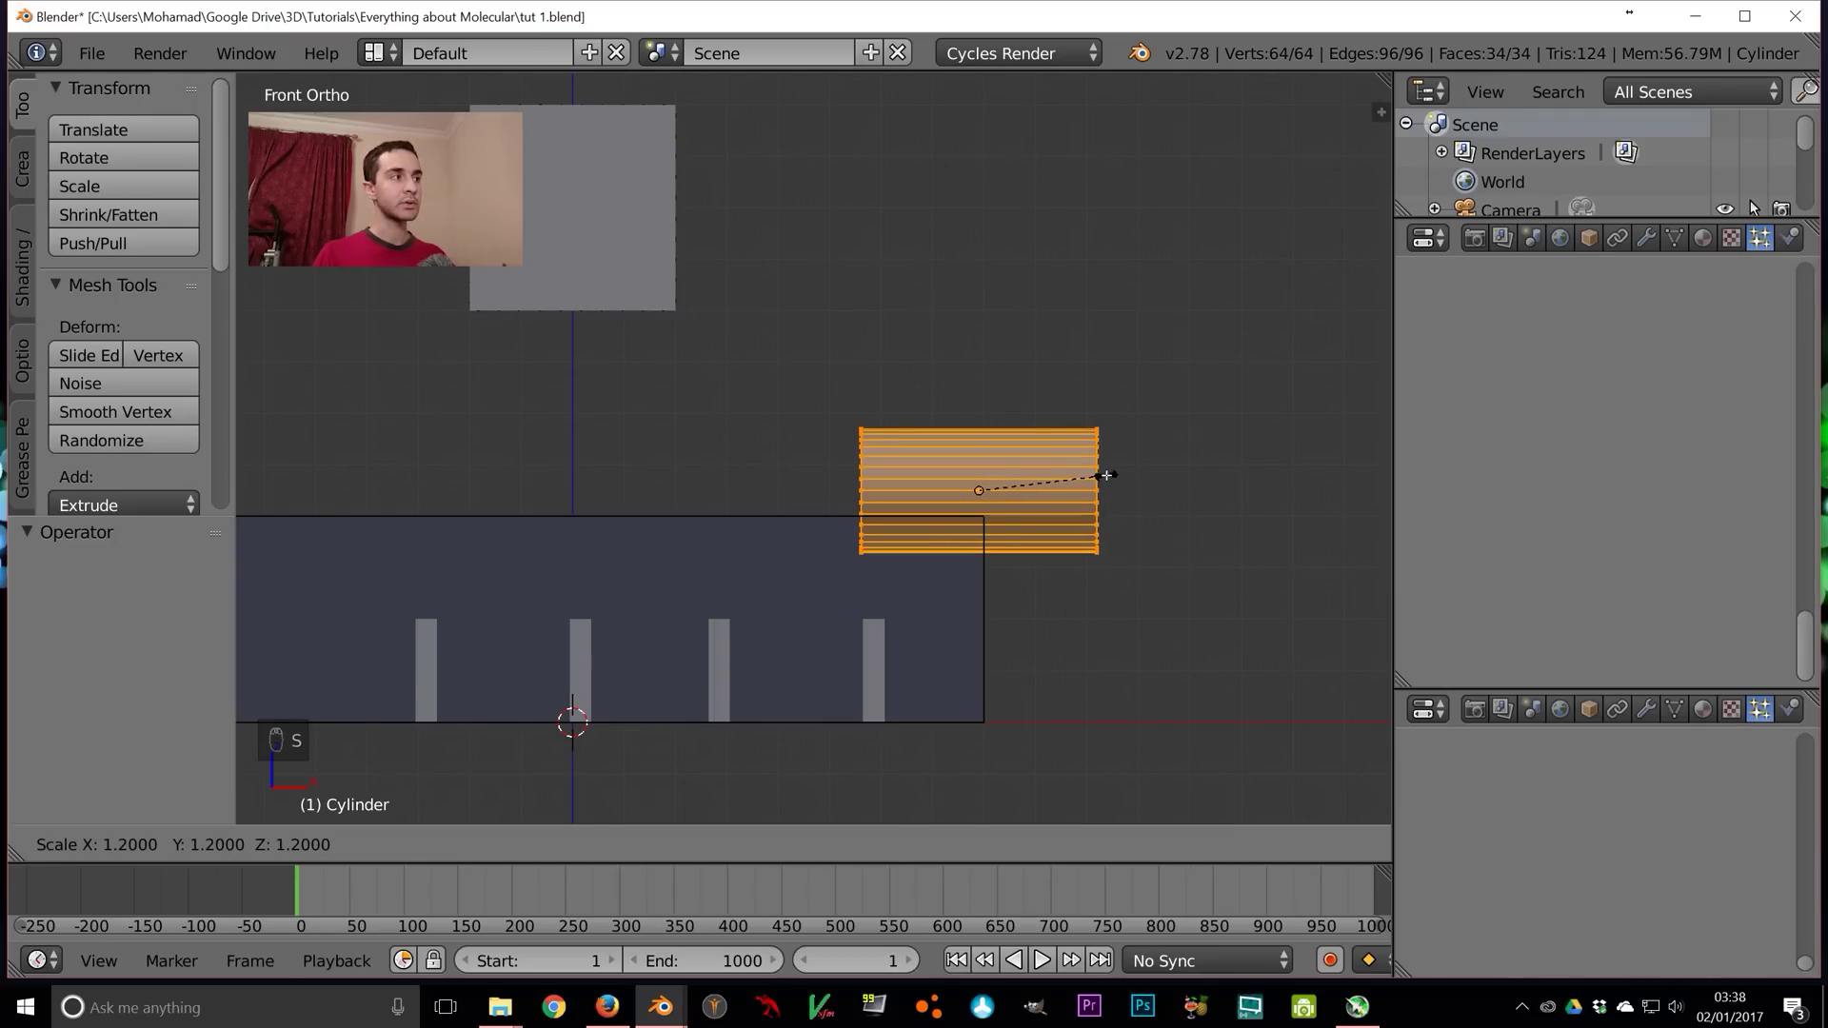
left_click(1116, 471)
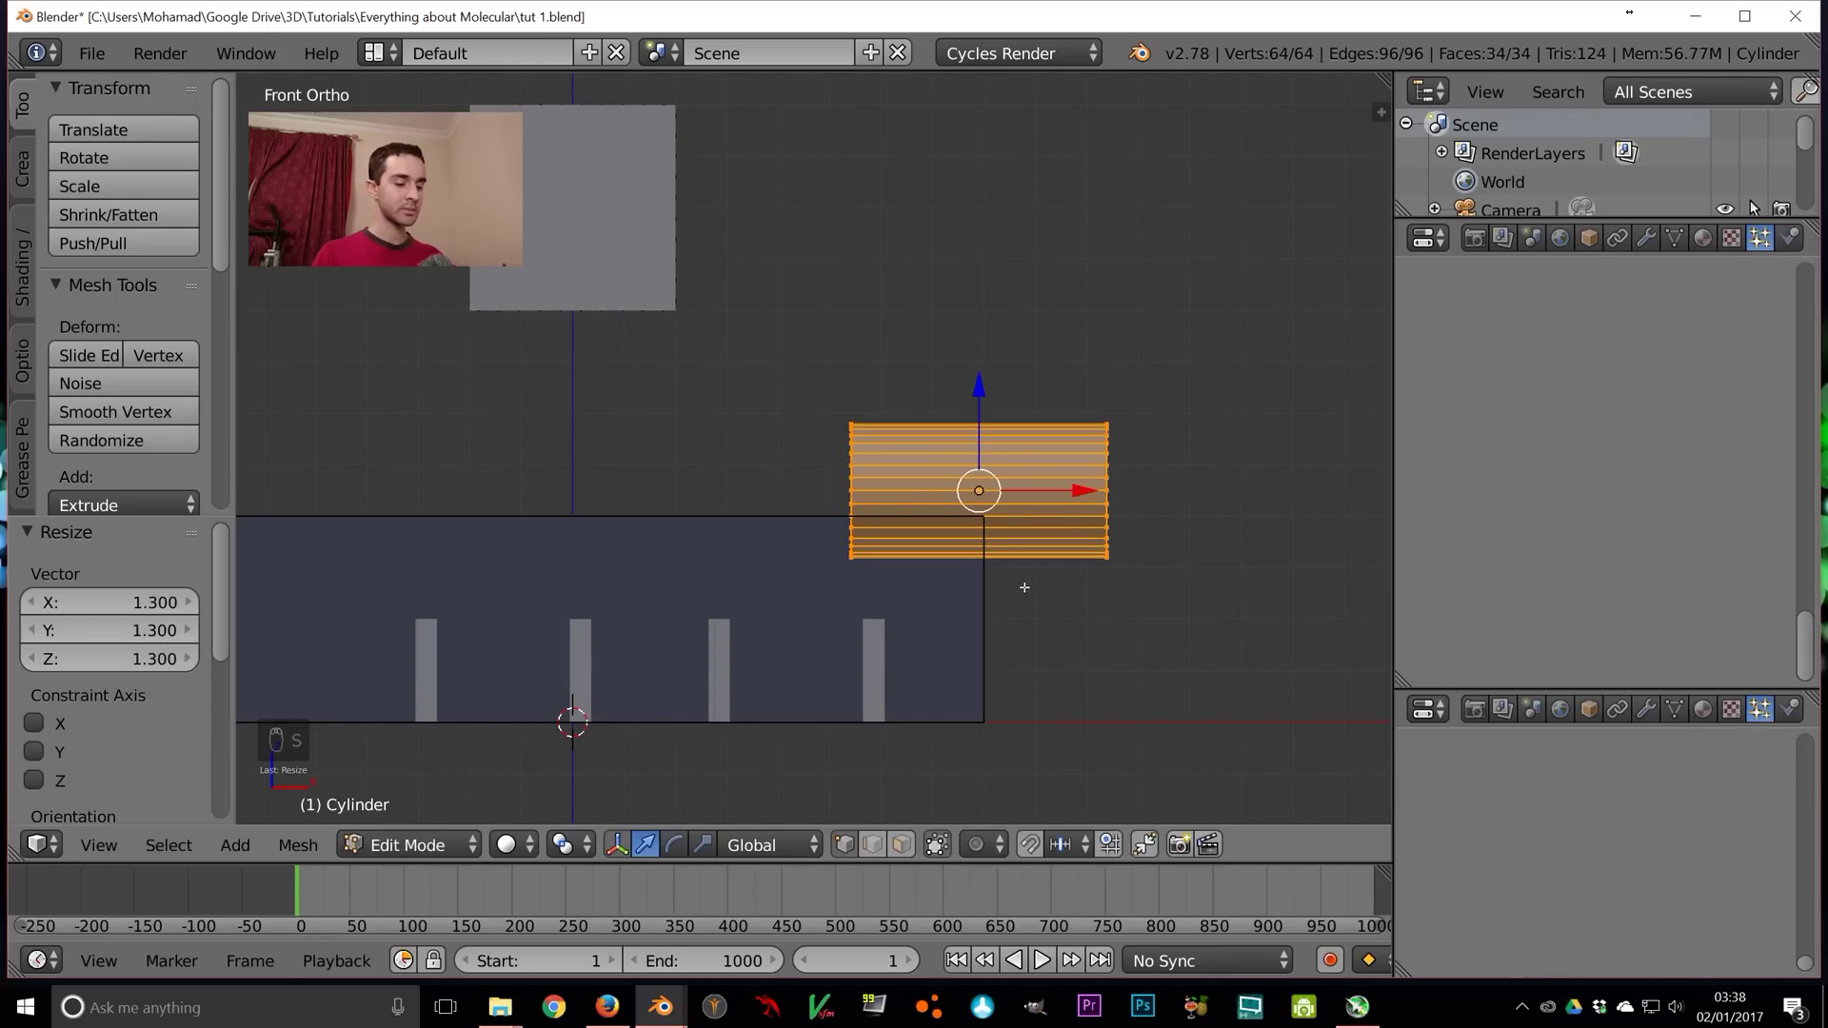
Stretch the cylinder's mesh along the X axis by a factor of 5
scroll(1021, 591, "down", 3)
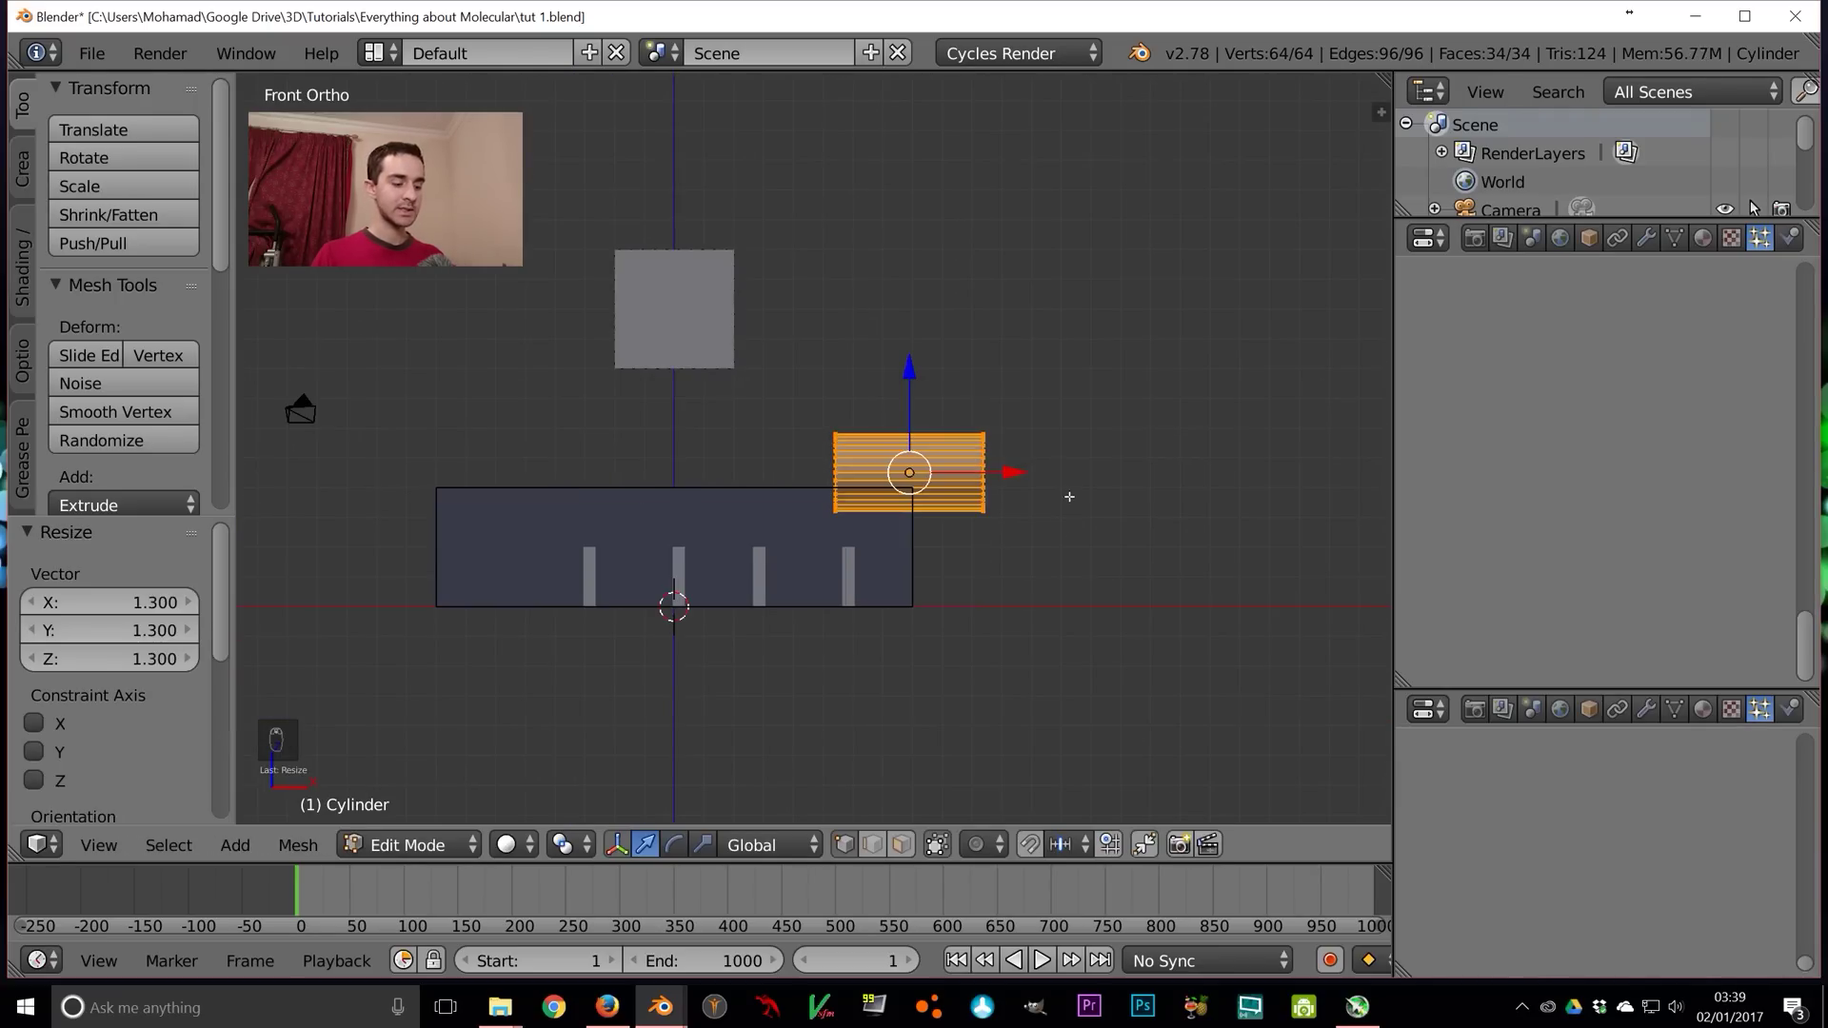
key("s")
key("x")
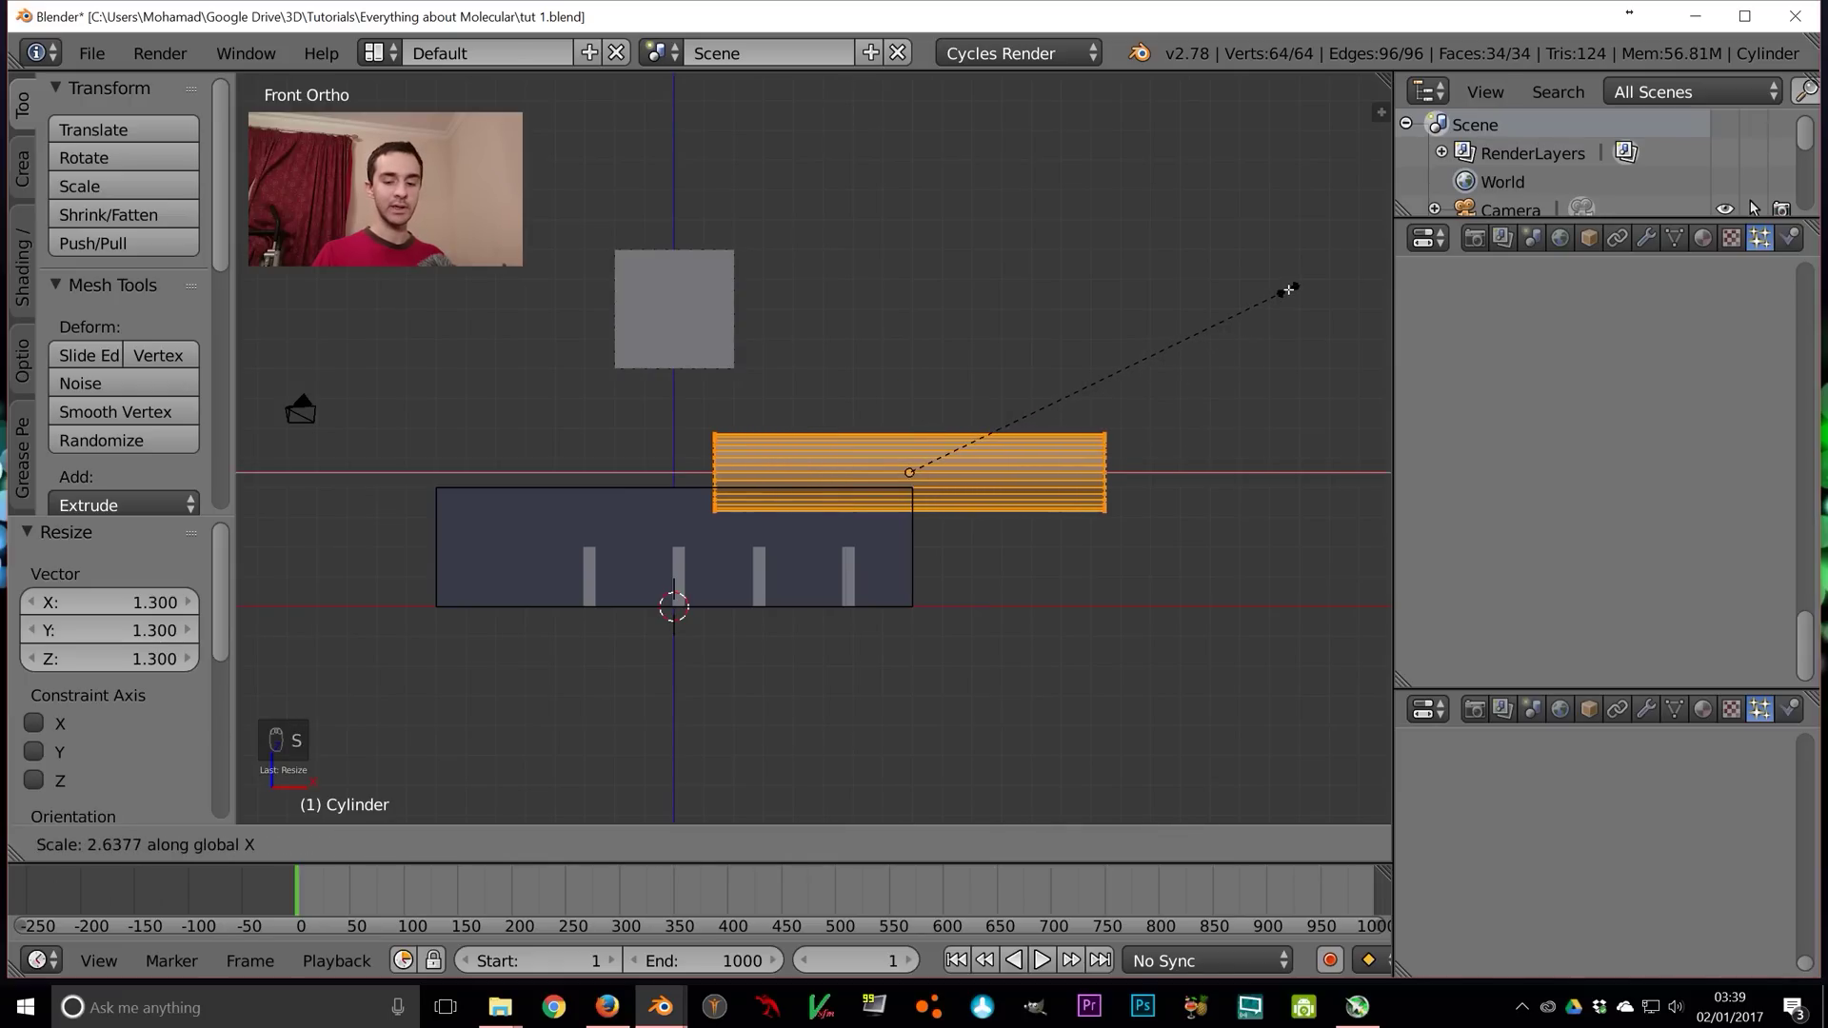
type("5")
key("Return")
Add 40 evenly spaced loop cuts along the cylinder's length without sliding them, deselect the mesh and return to Object Mode
middle_click_drag(1180, 562, 1052, 594)
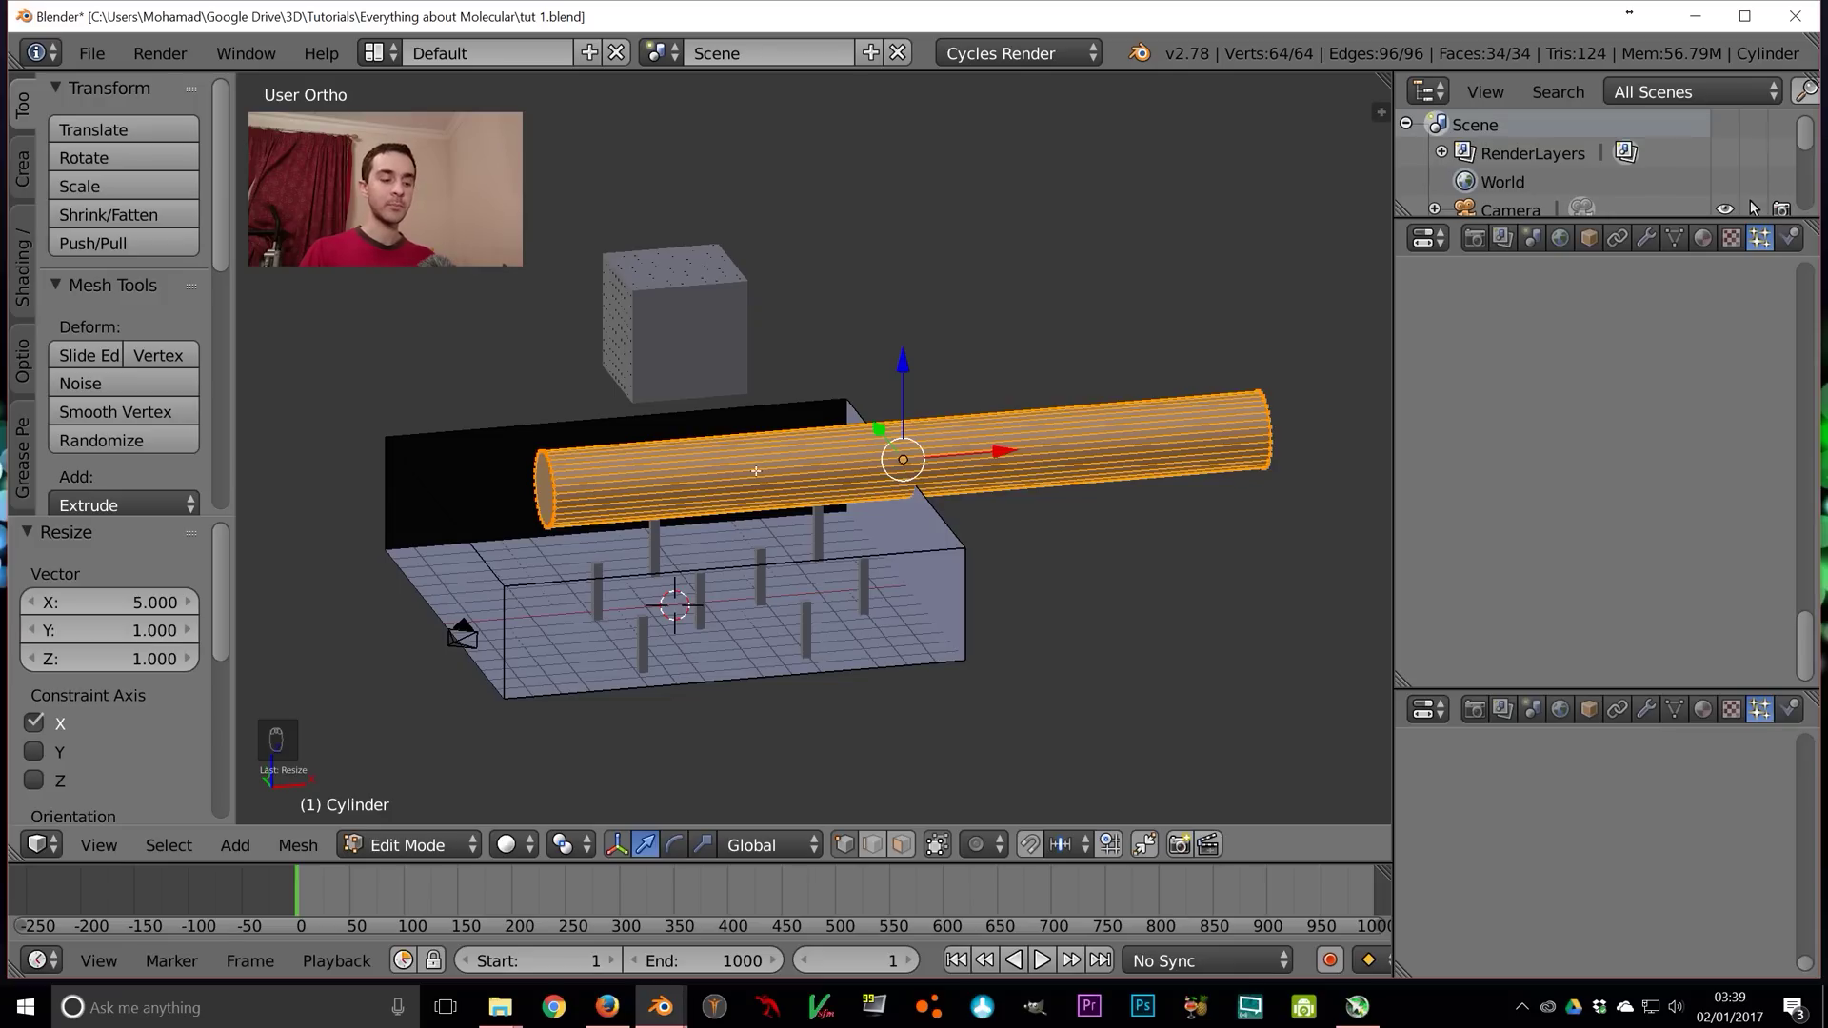
key("shift+r")
key("ctrl+z")
key("ctrl+r")
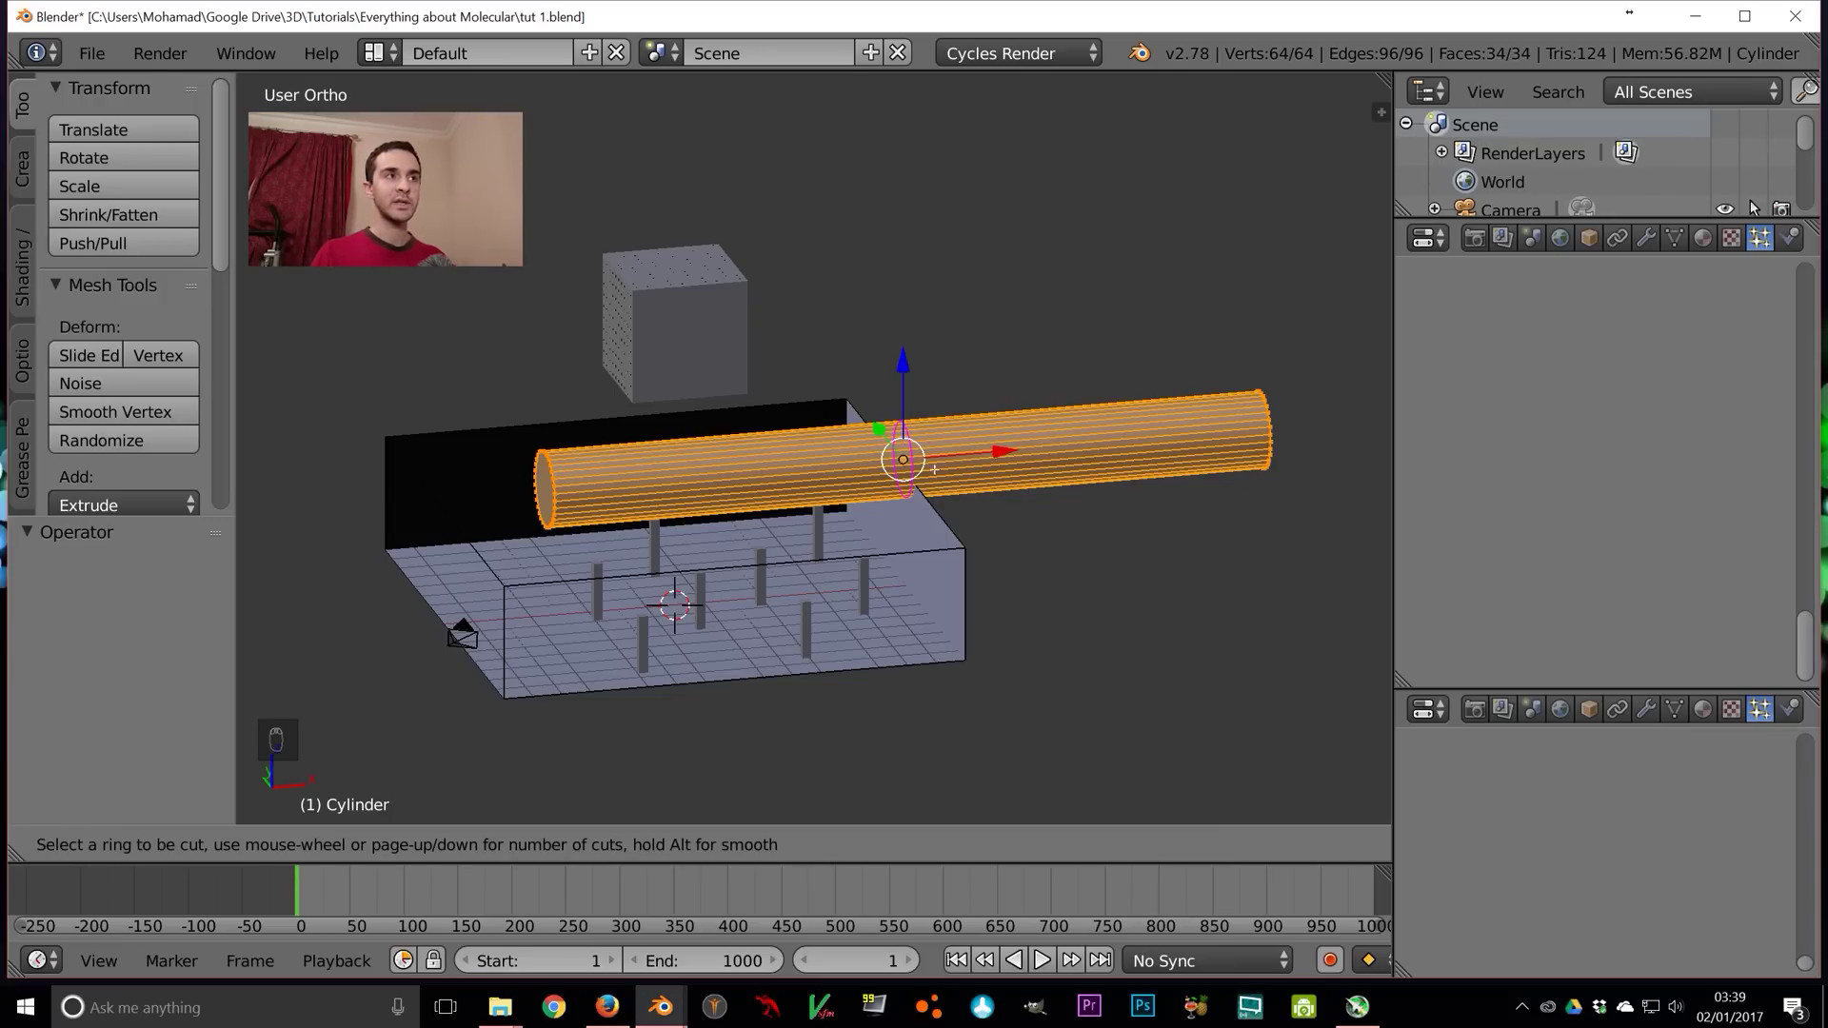
scroll(986, 453, "up", 16)
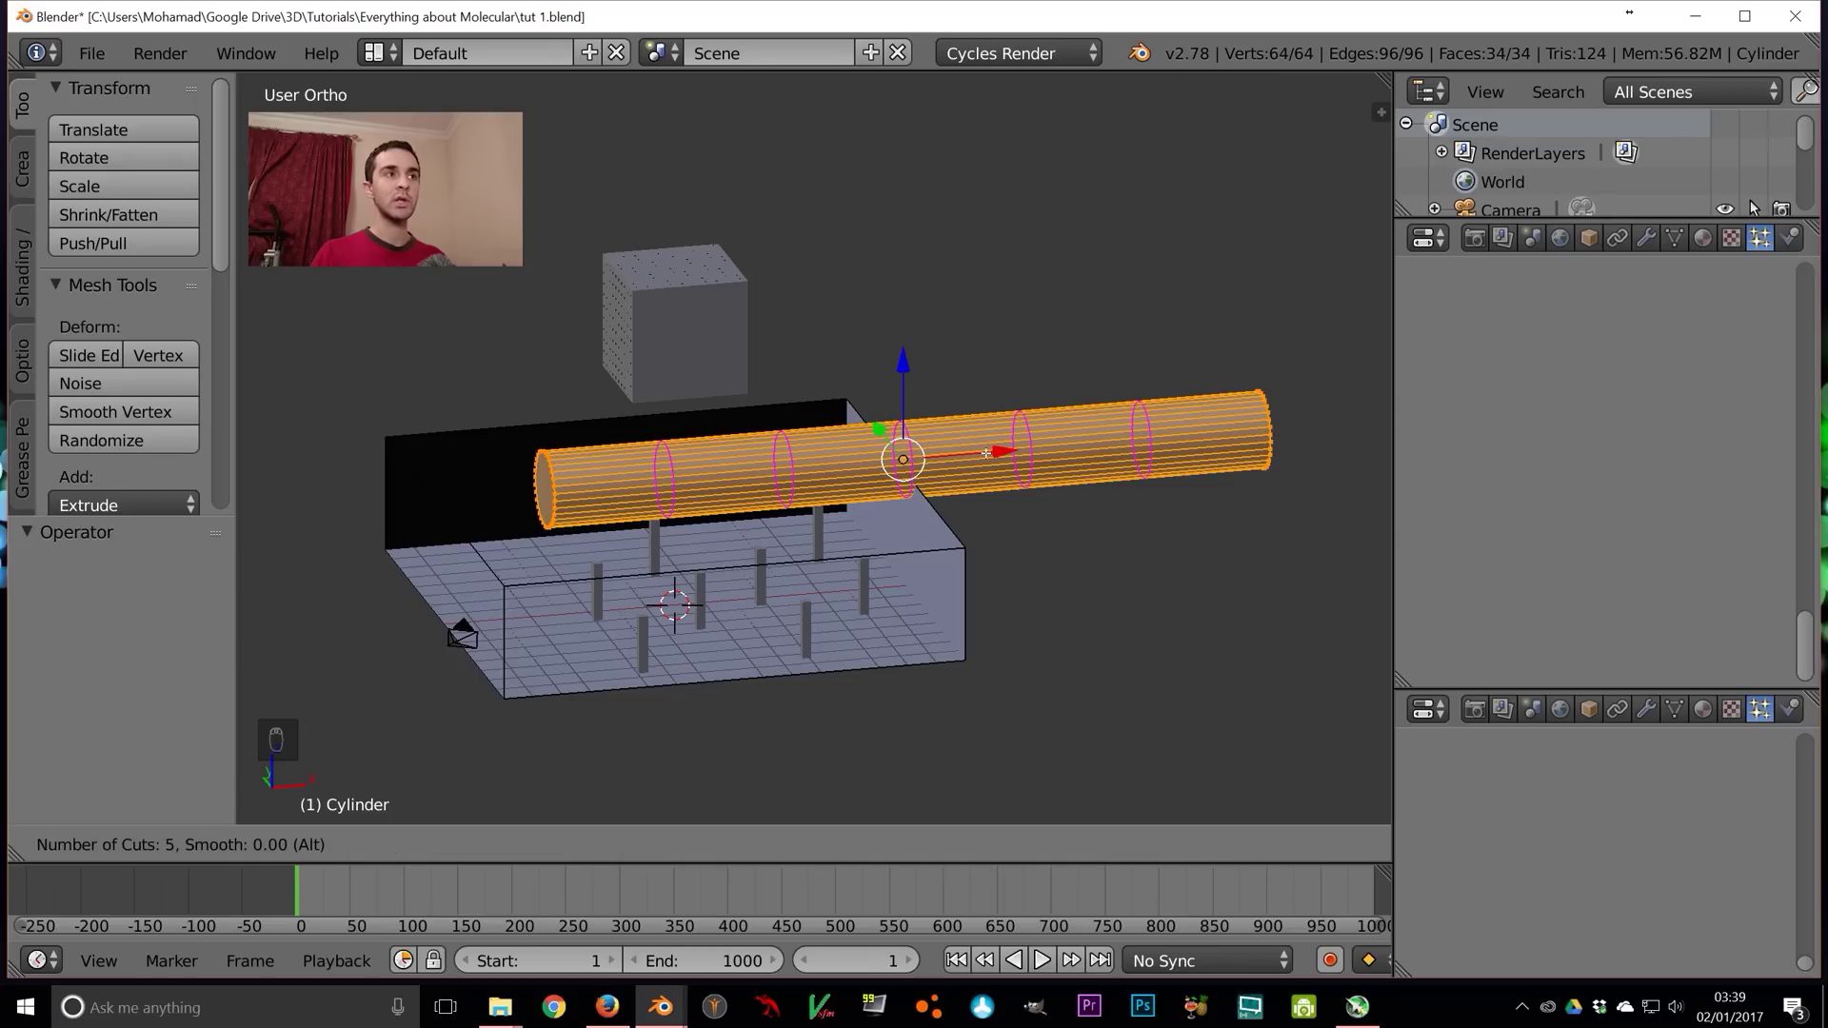
scroll(986, 453, "up", 9)
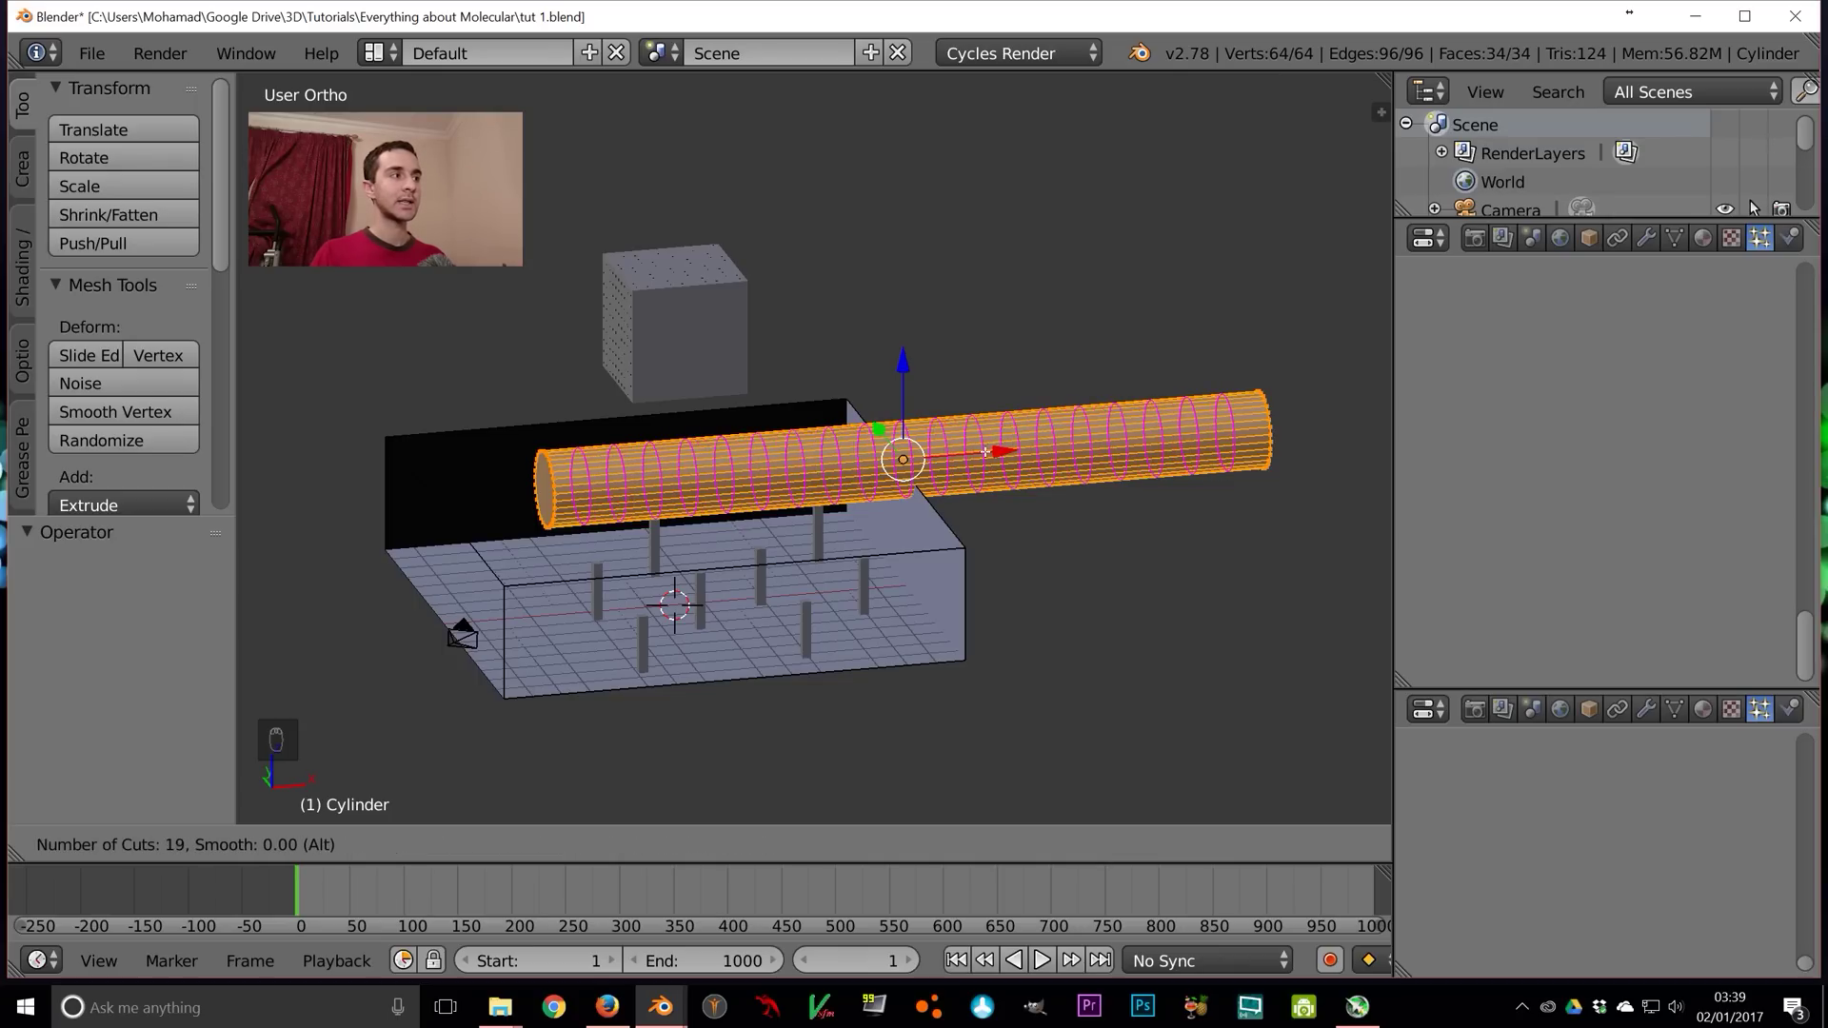
scroll(990, 452, "up", 9)
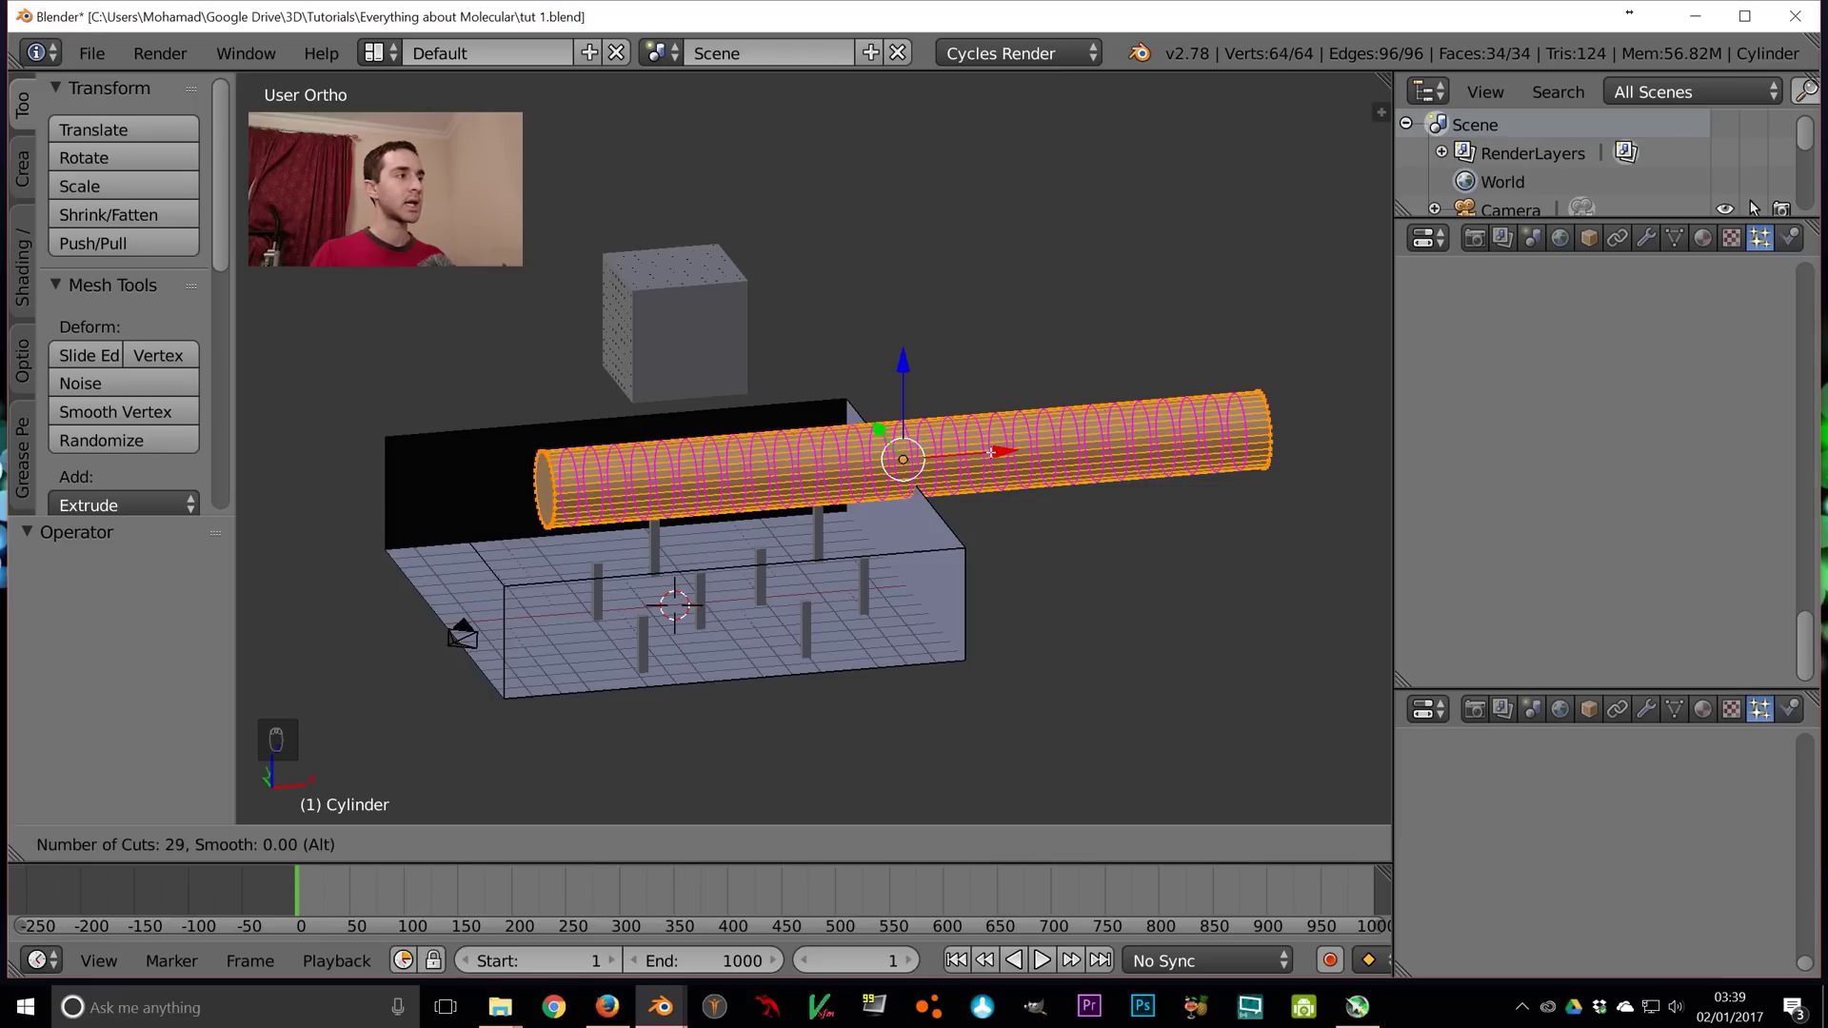
scroll(991, 452, "up", 5)
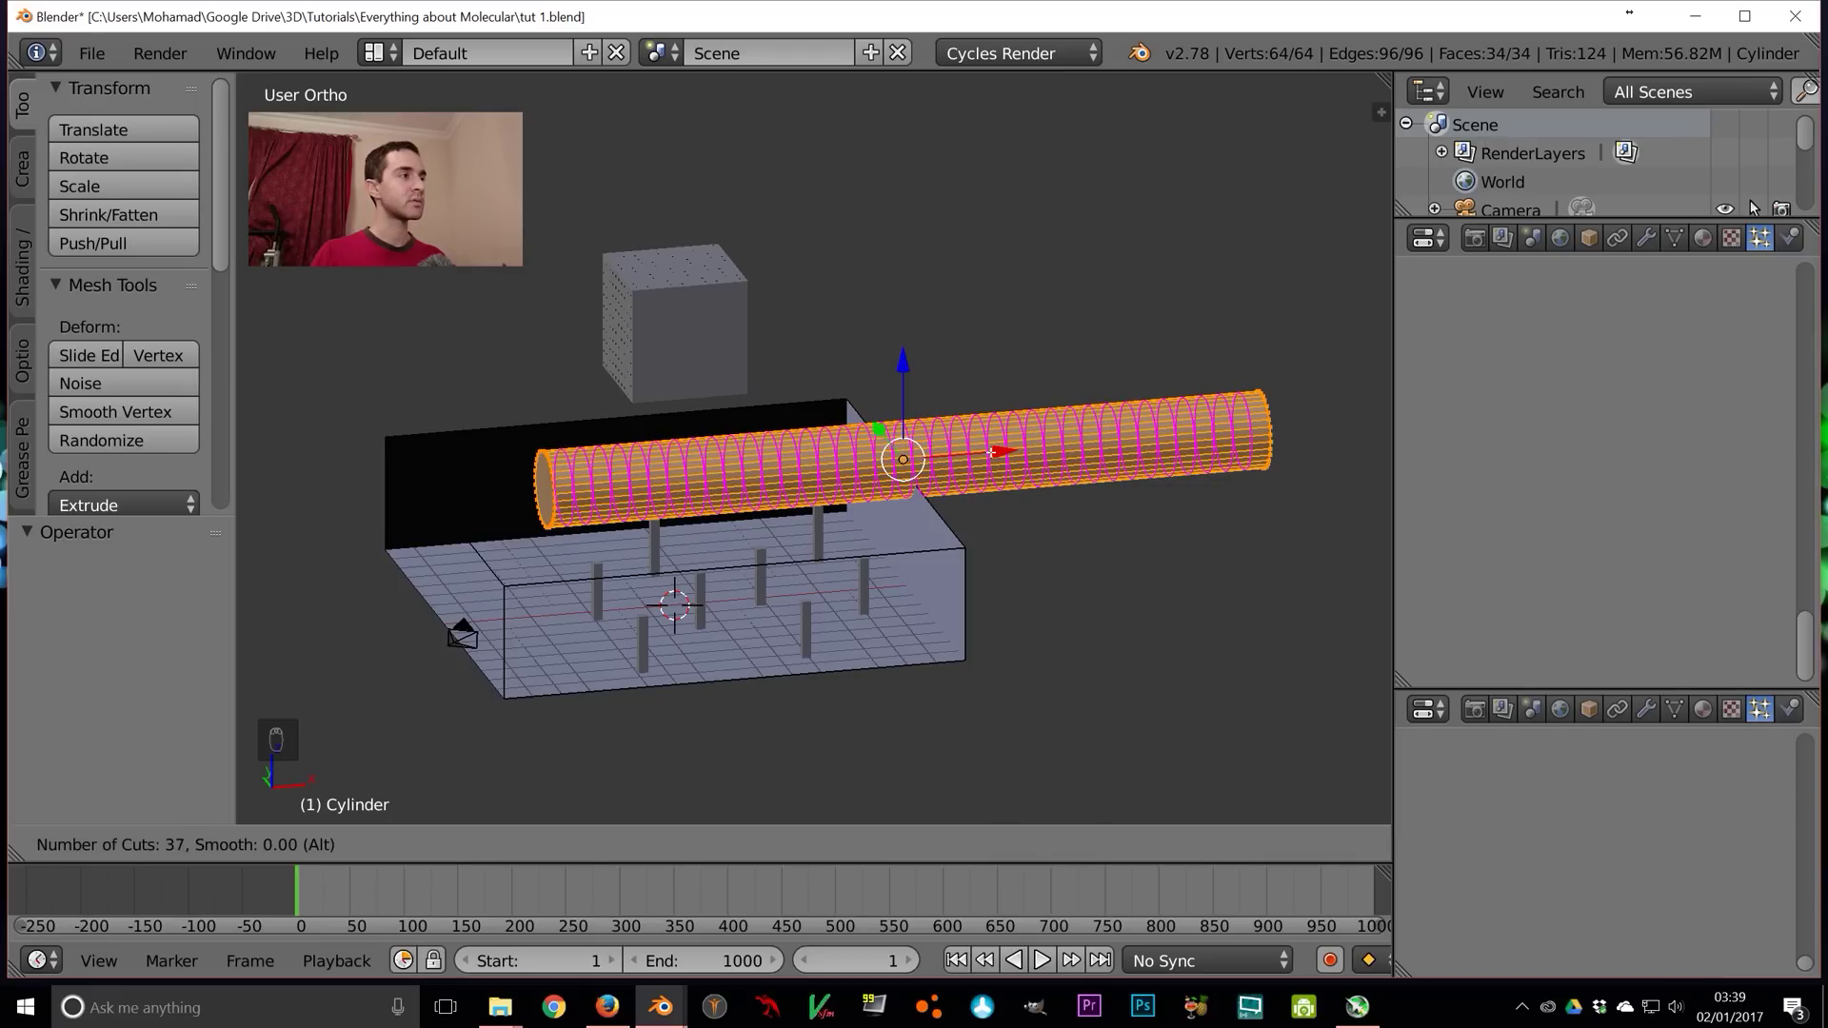
left_click(782, 594)
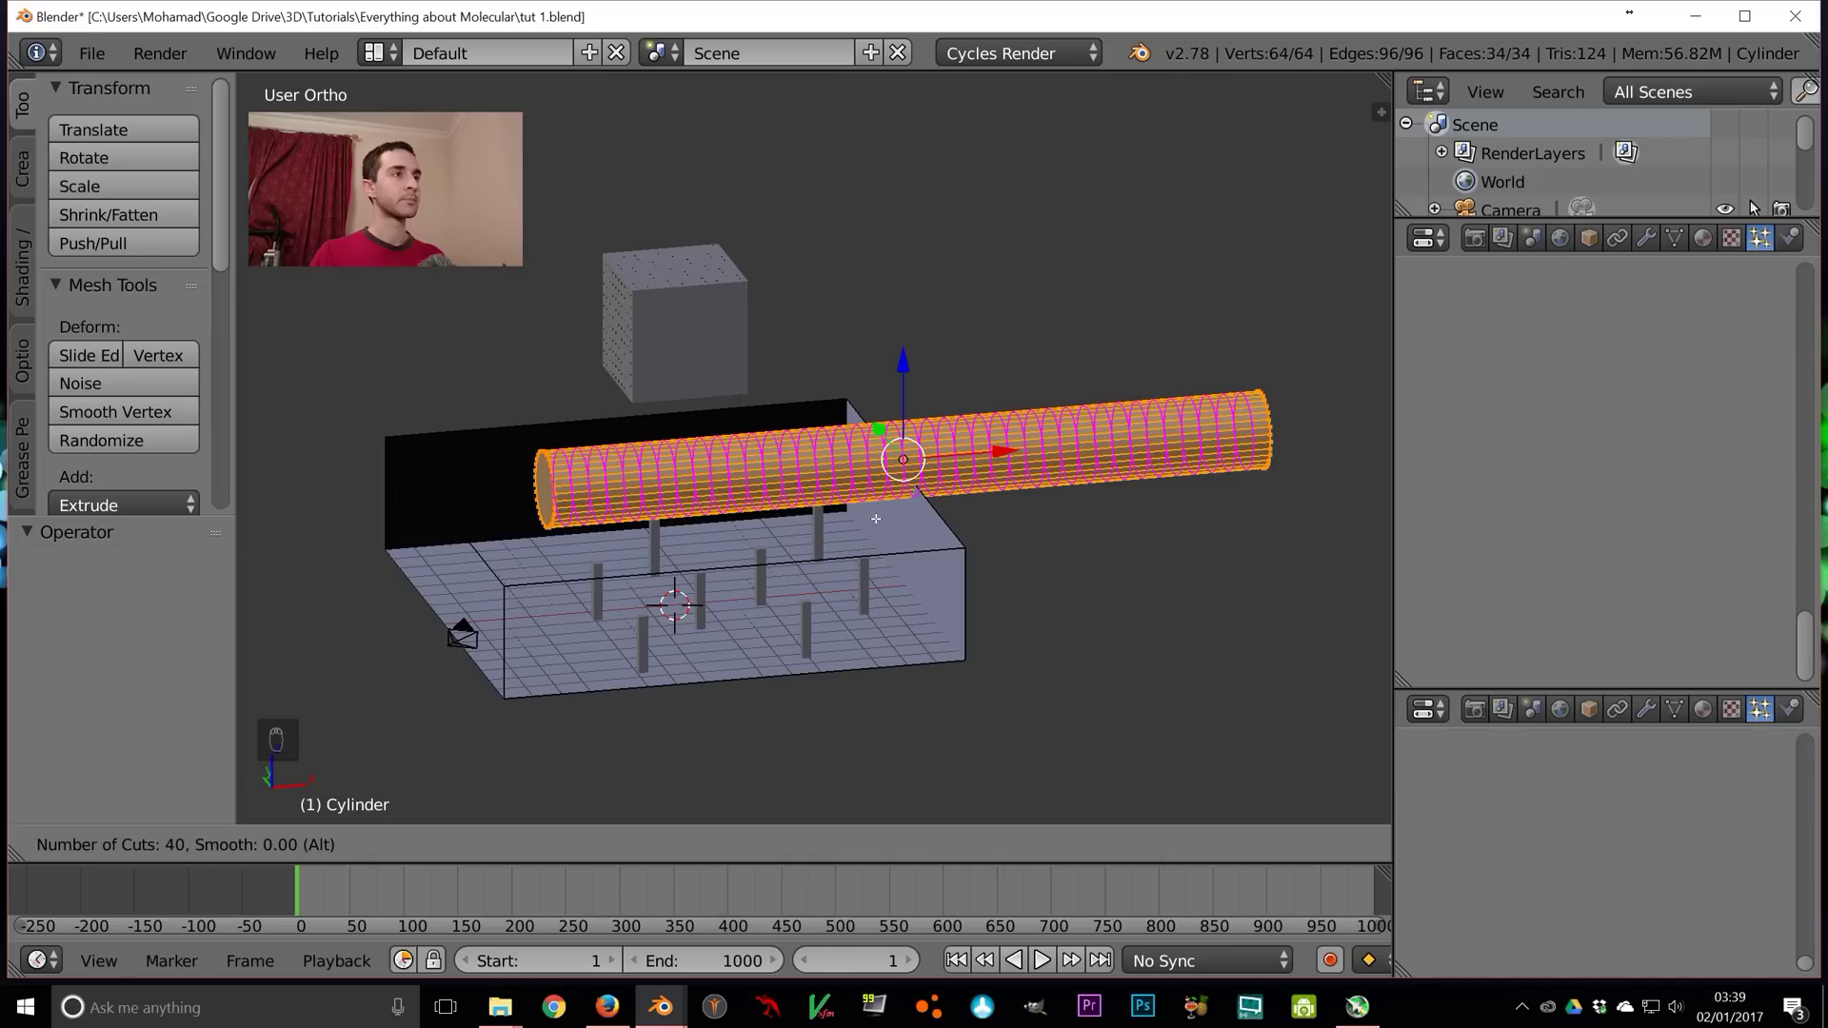
left_click(960, 422)
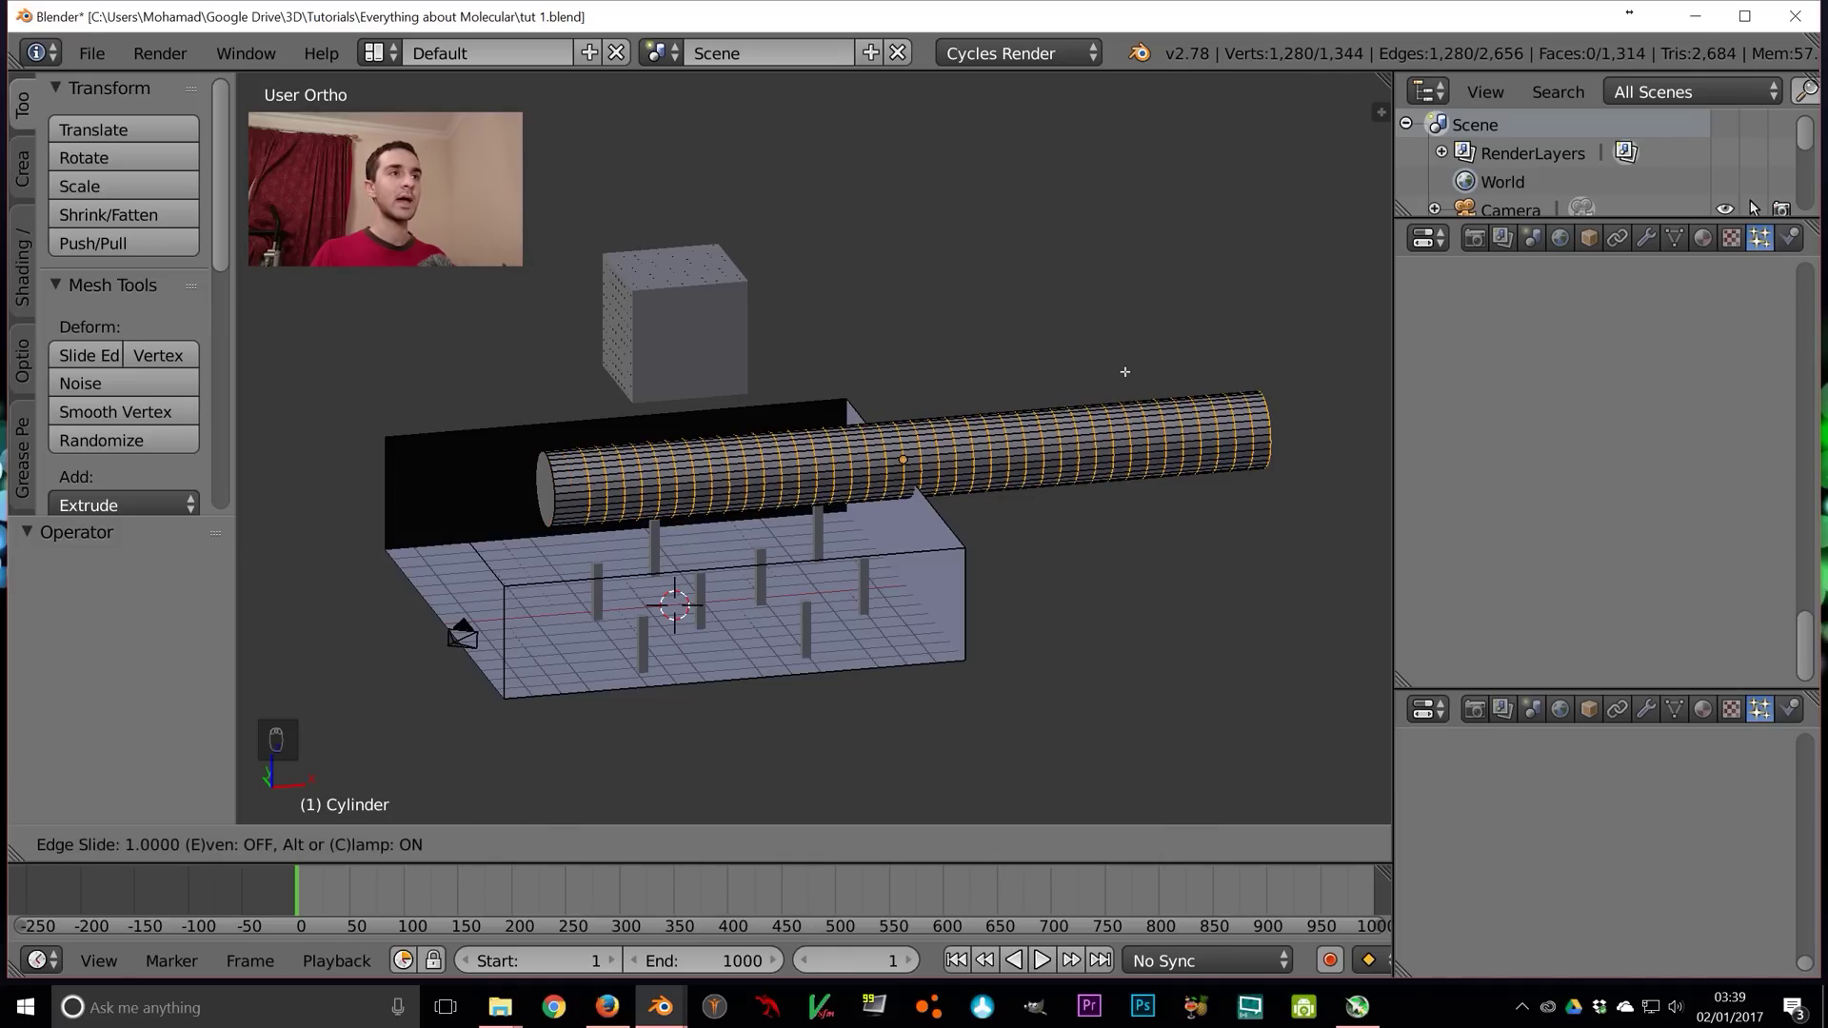
right_click(1075, 353)
middle_click_drag(1012, 534, 988, 540)
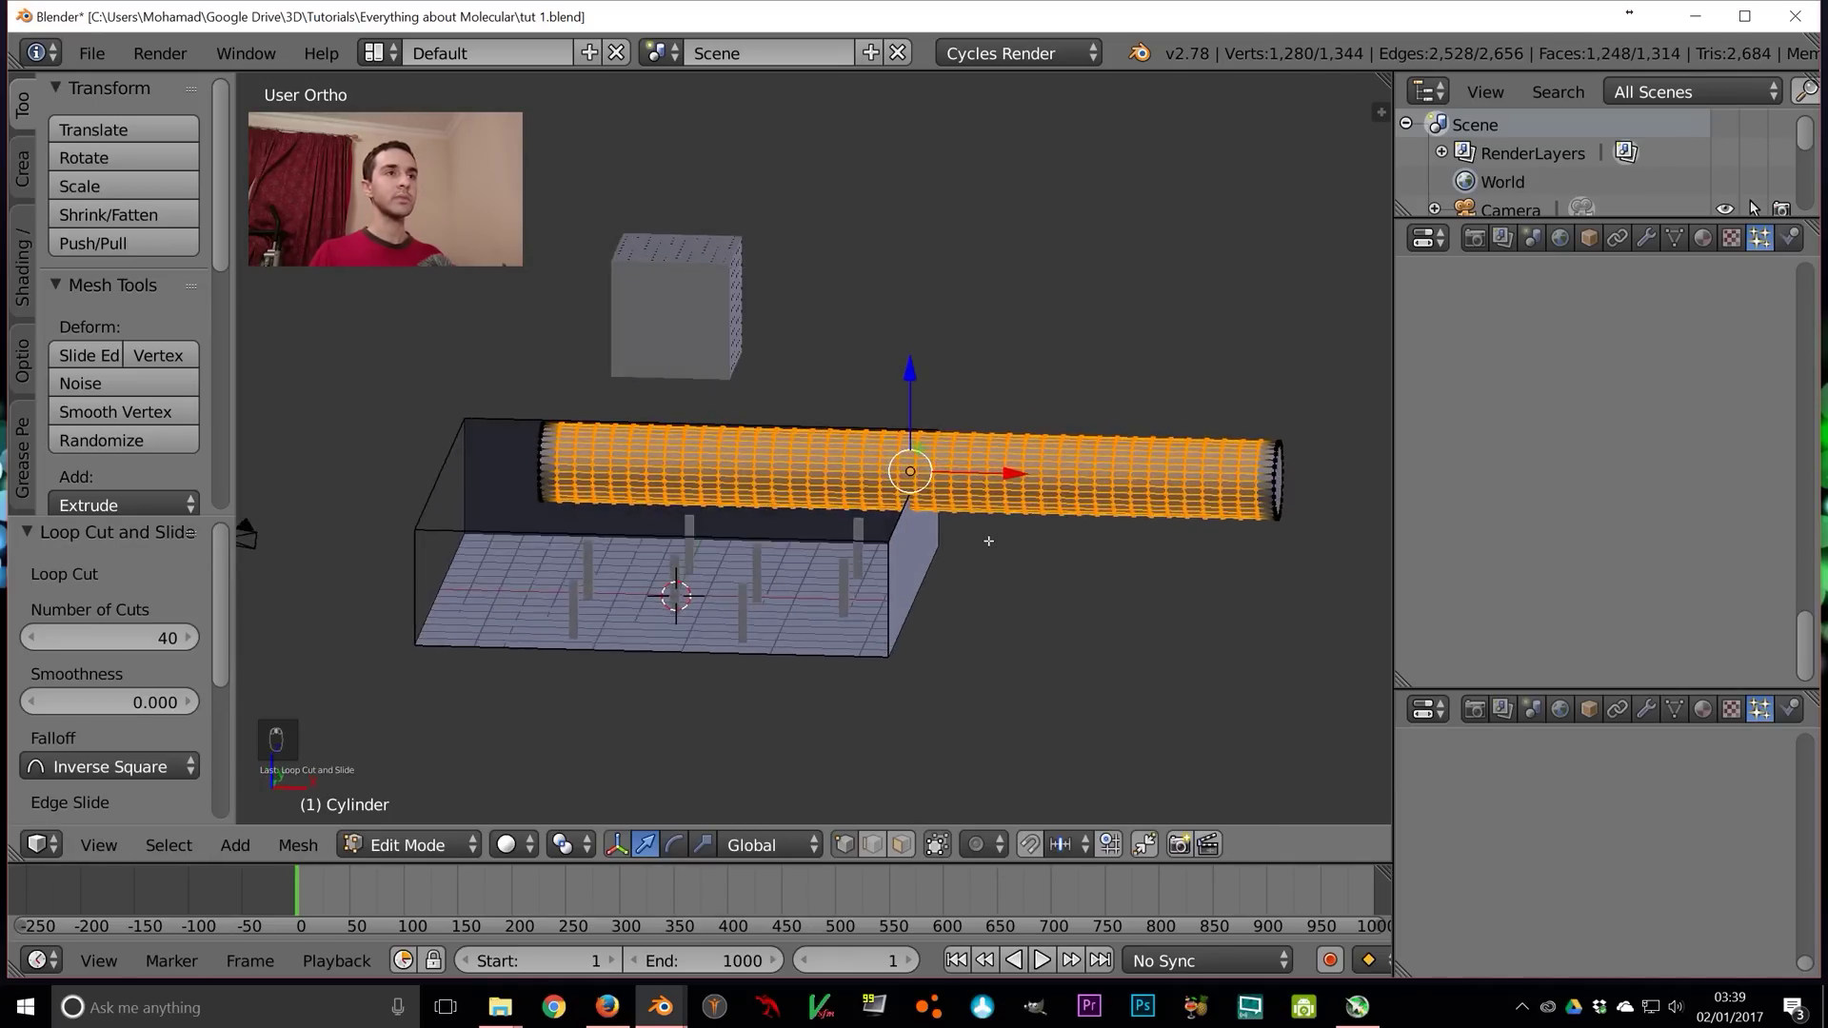
key("a")
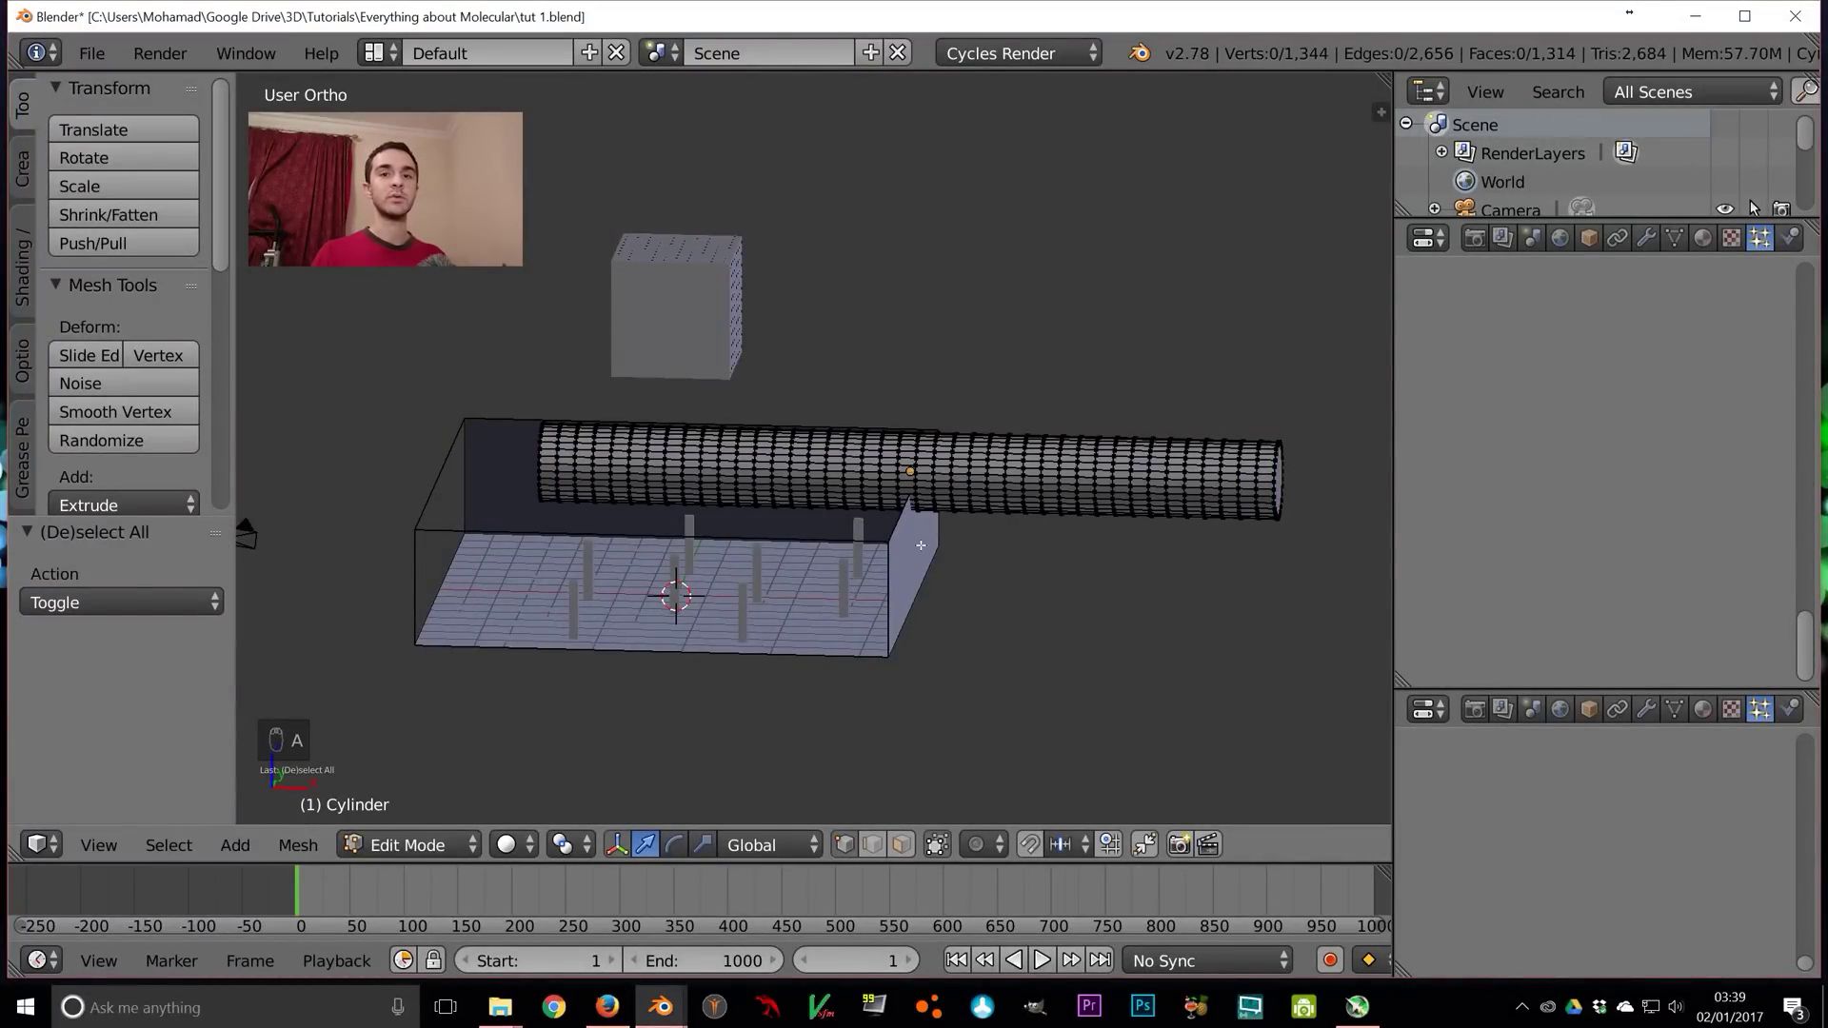
middle_click_drag(904, 529, 921, 528)
key("Tab")
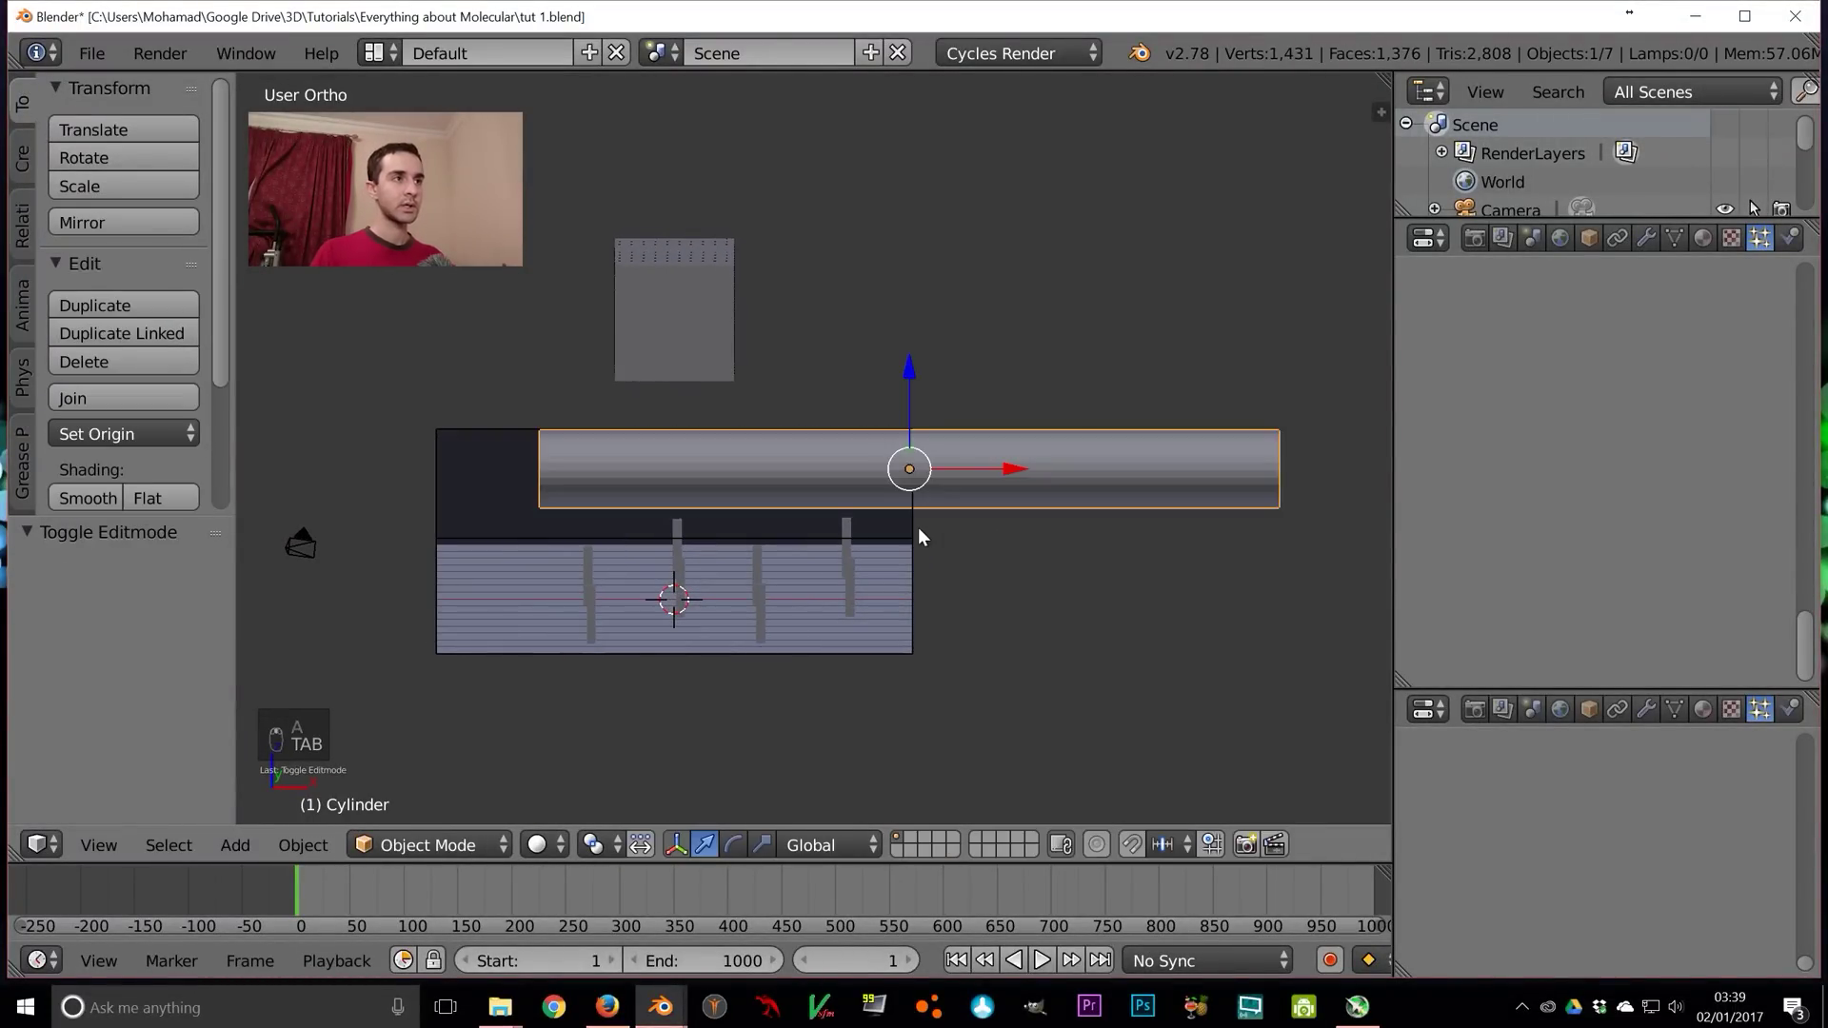
Move the long cylinder 11 in X and 1 in Z in the front view, beside and above the container
key("KP_1")
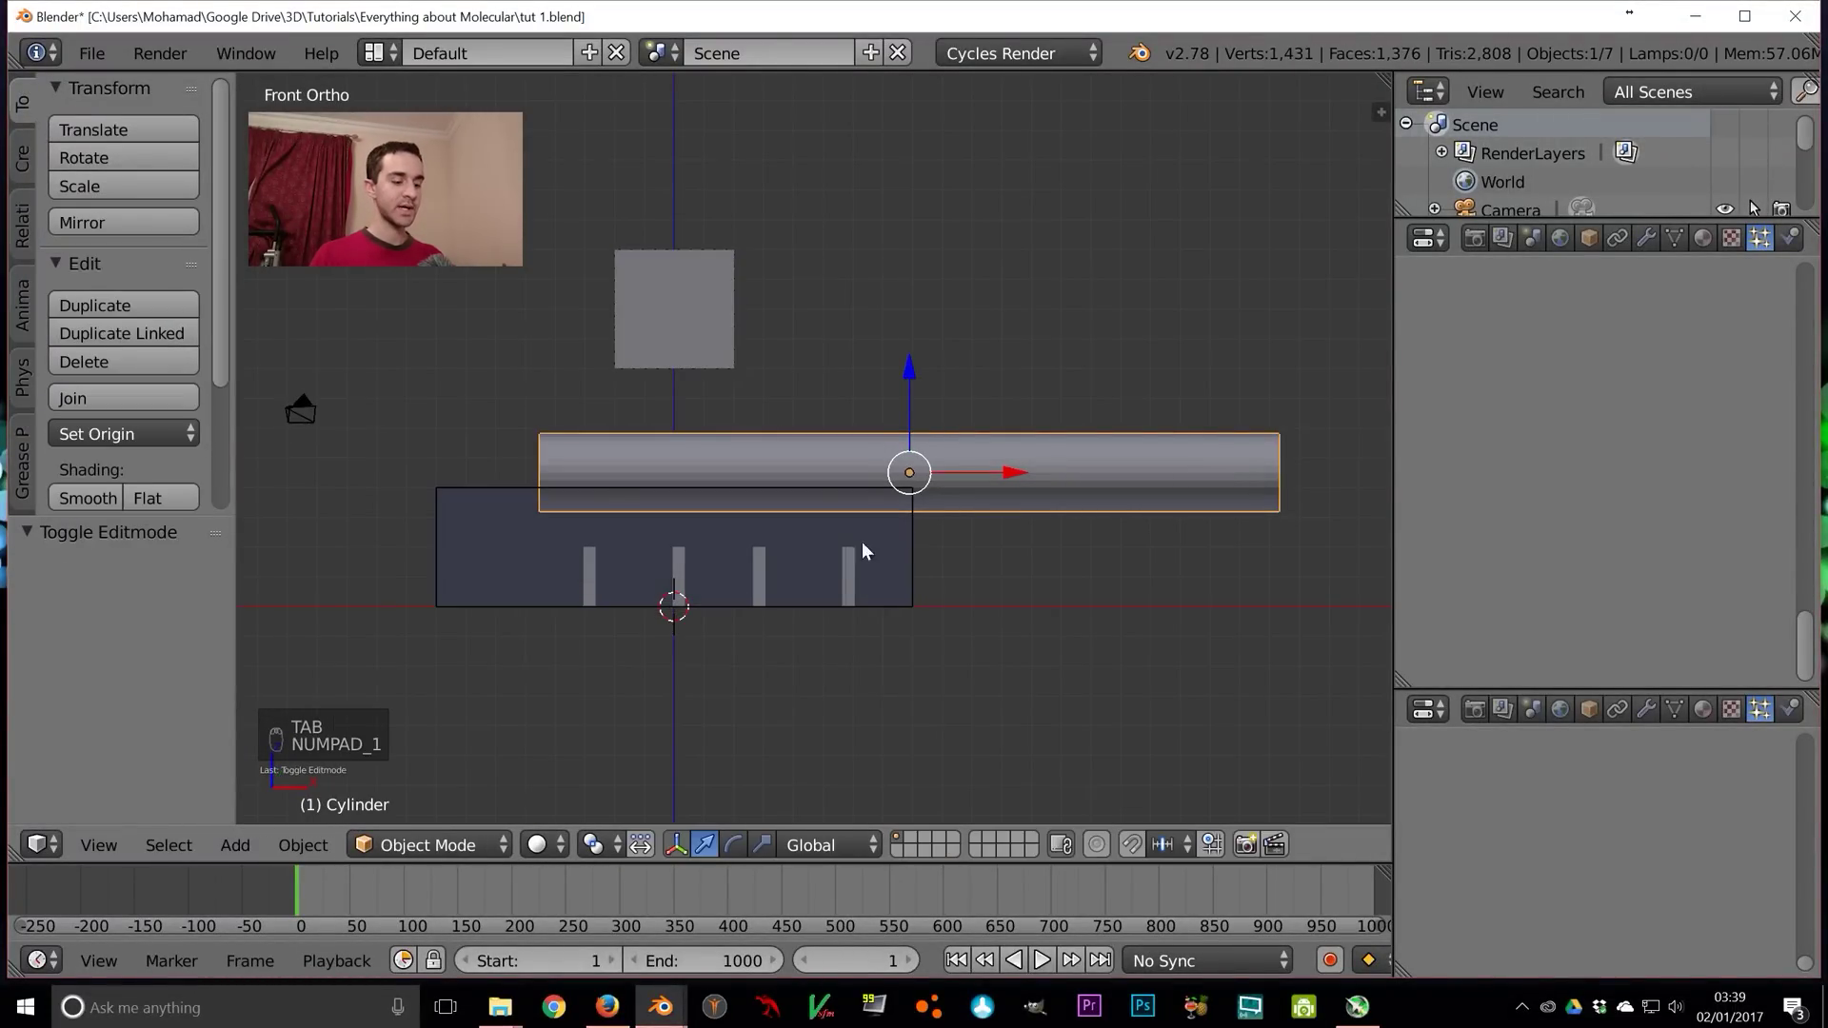
key("g")
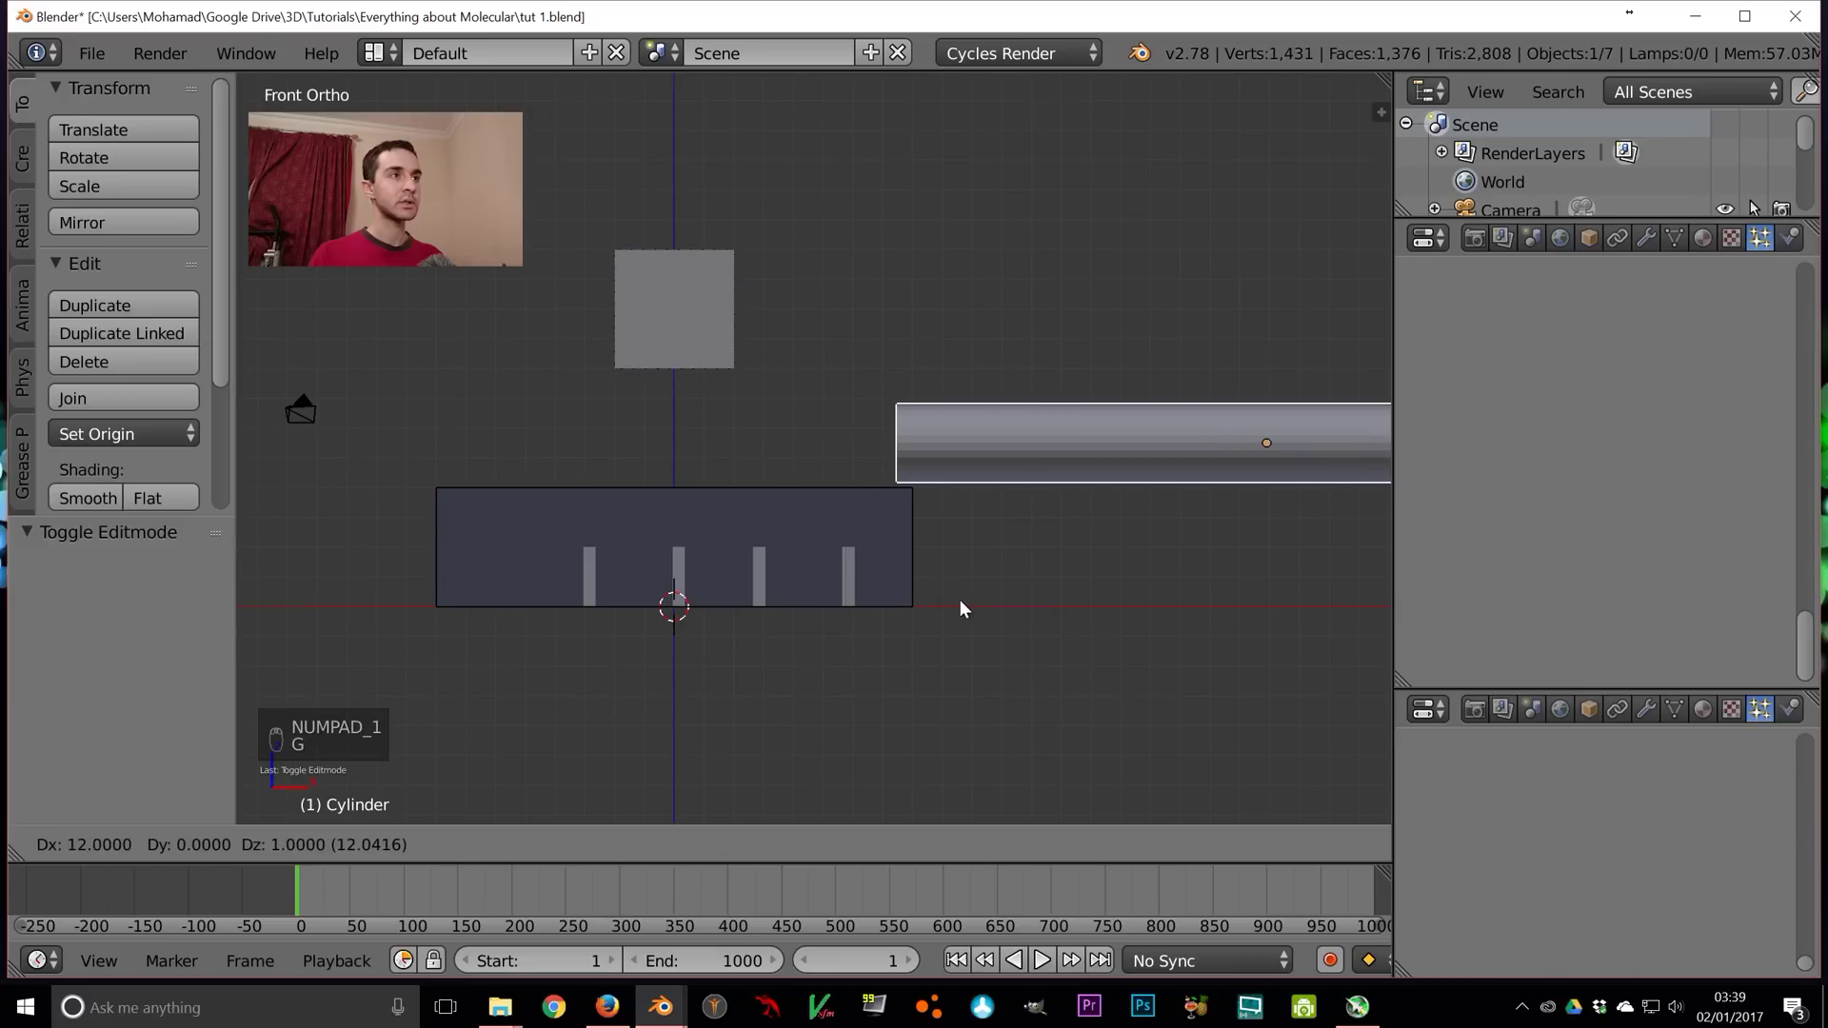
left_click(947, 598)
Check the cylinder's placement through the camera and save the file over the existing one
middle_click_drag(871, 465, 944, 461)
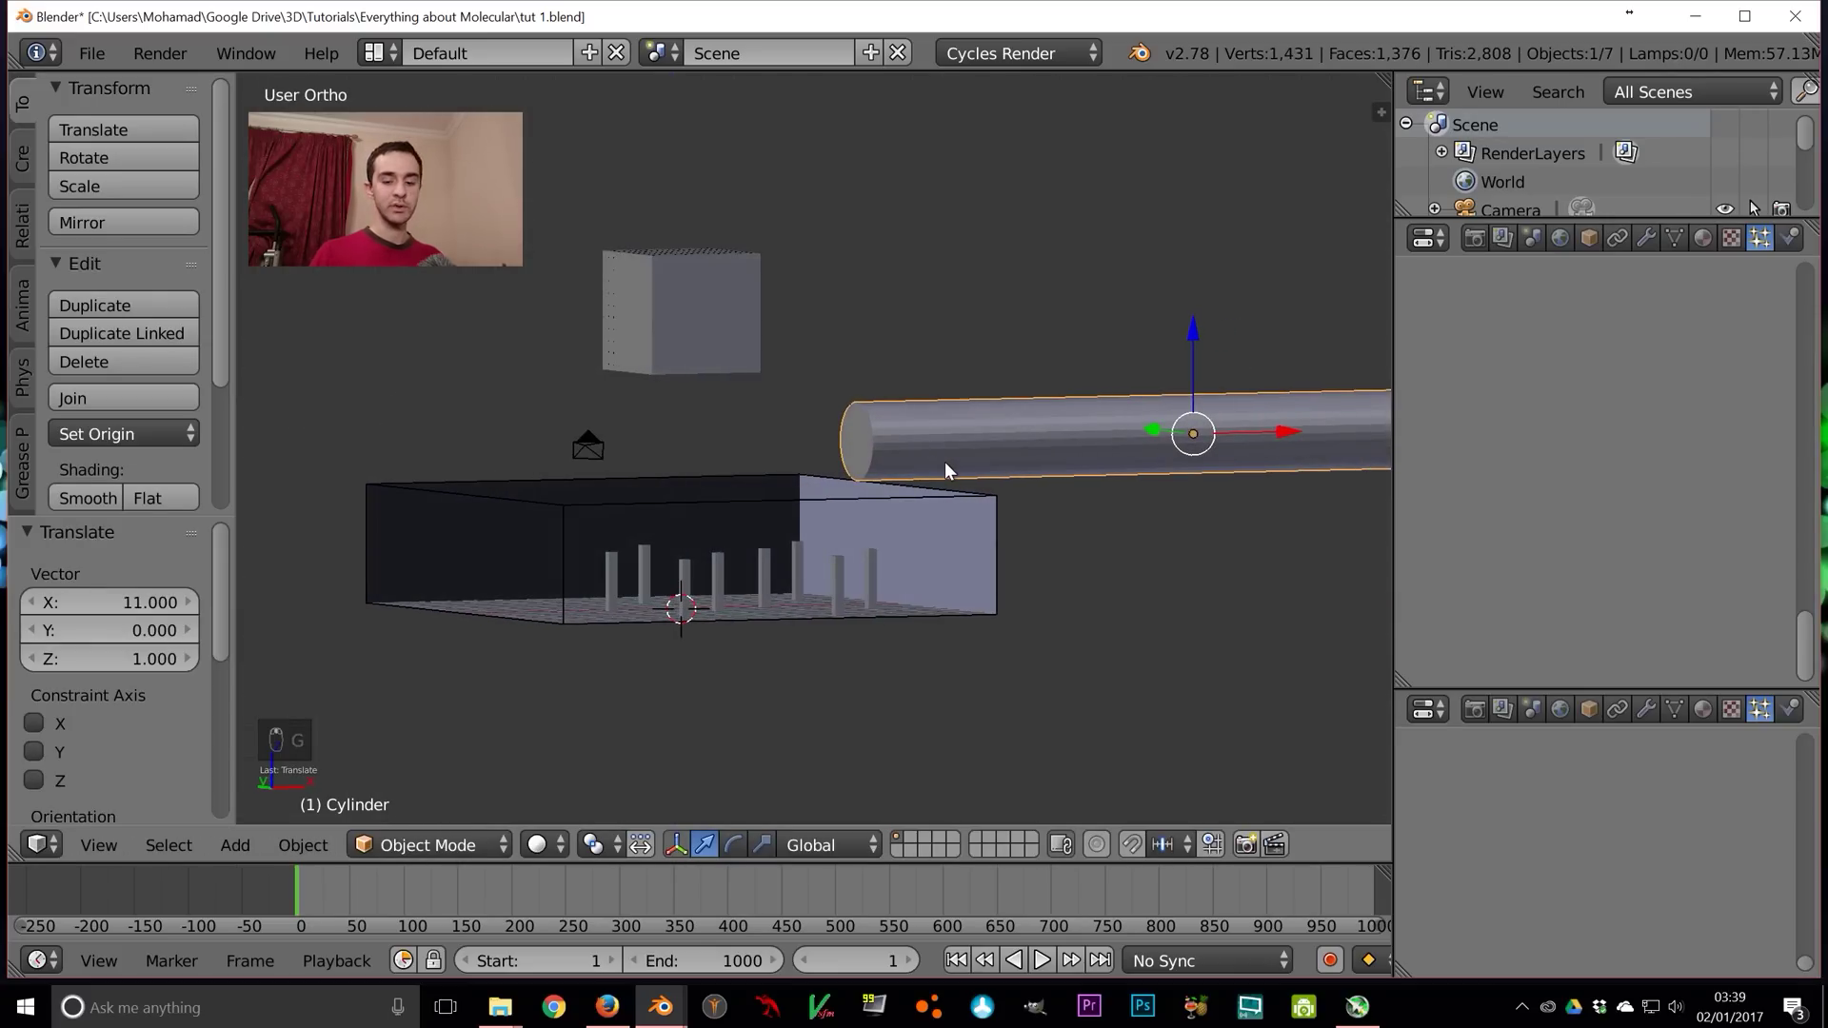
key("KP_0")
scroll(990, 372, "down", 3)
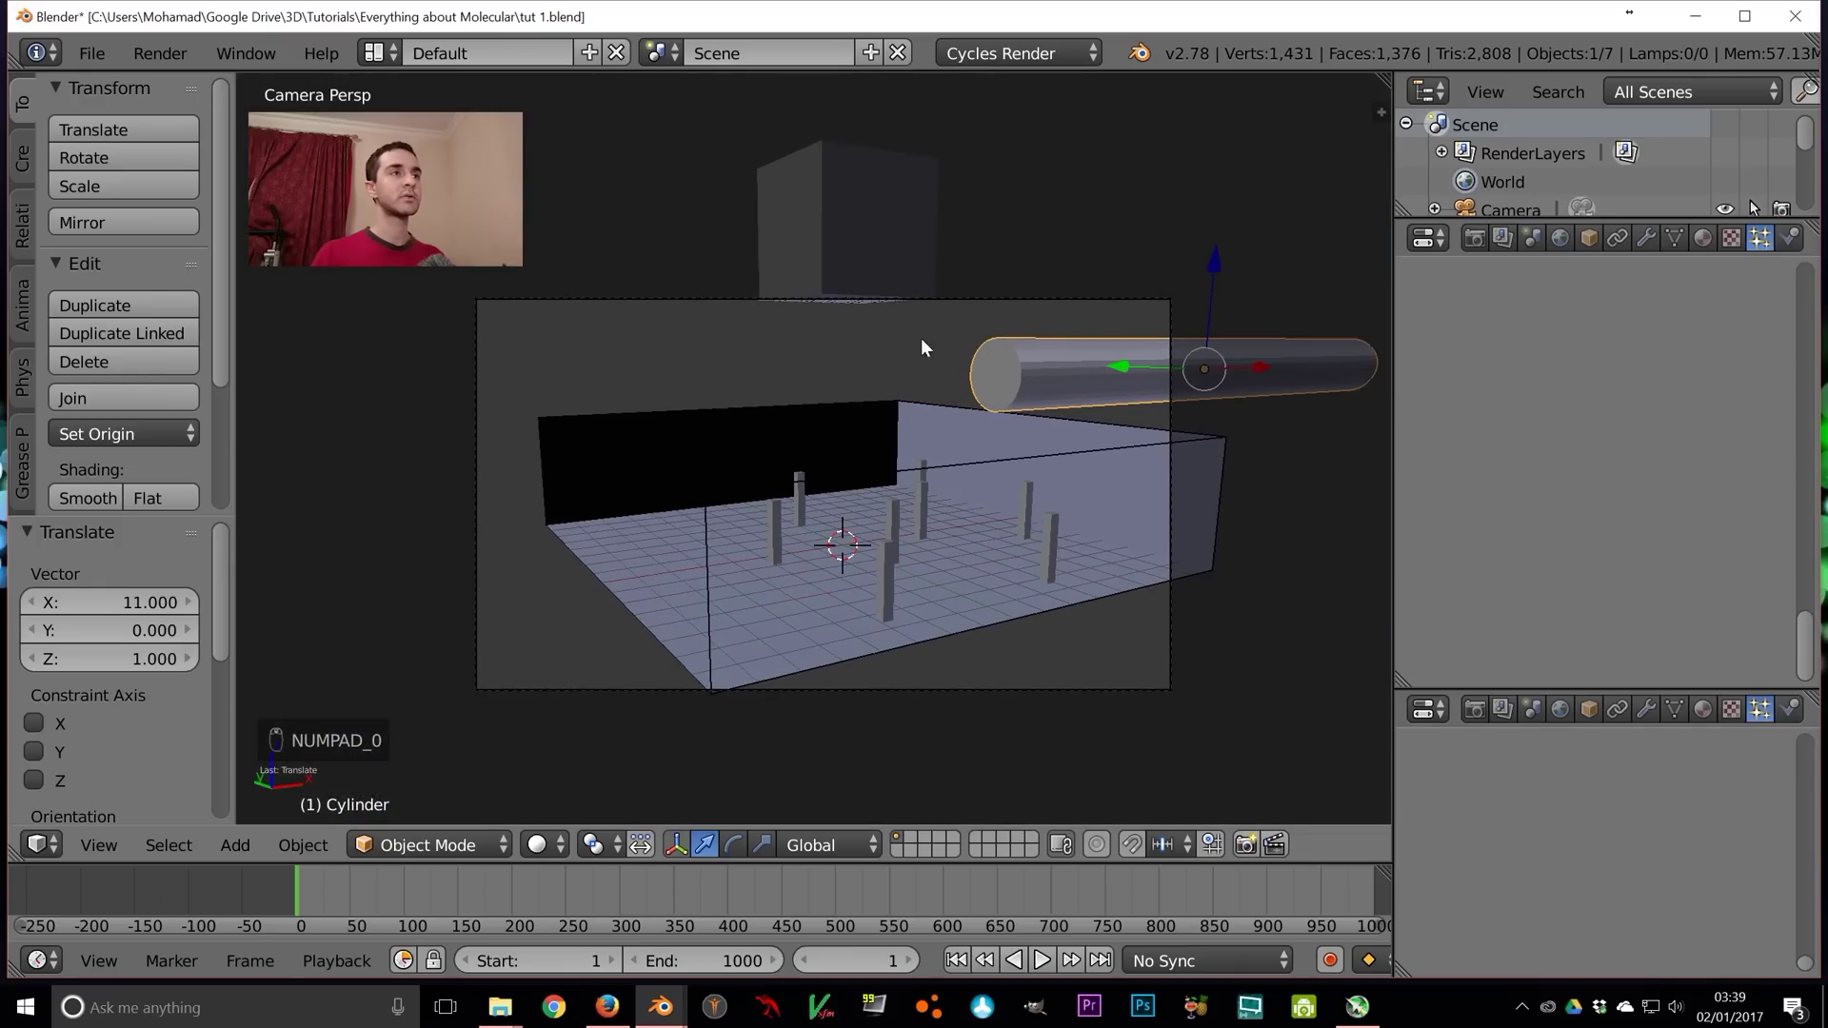
key("ctrl+s")
left_click(1061, 415)
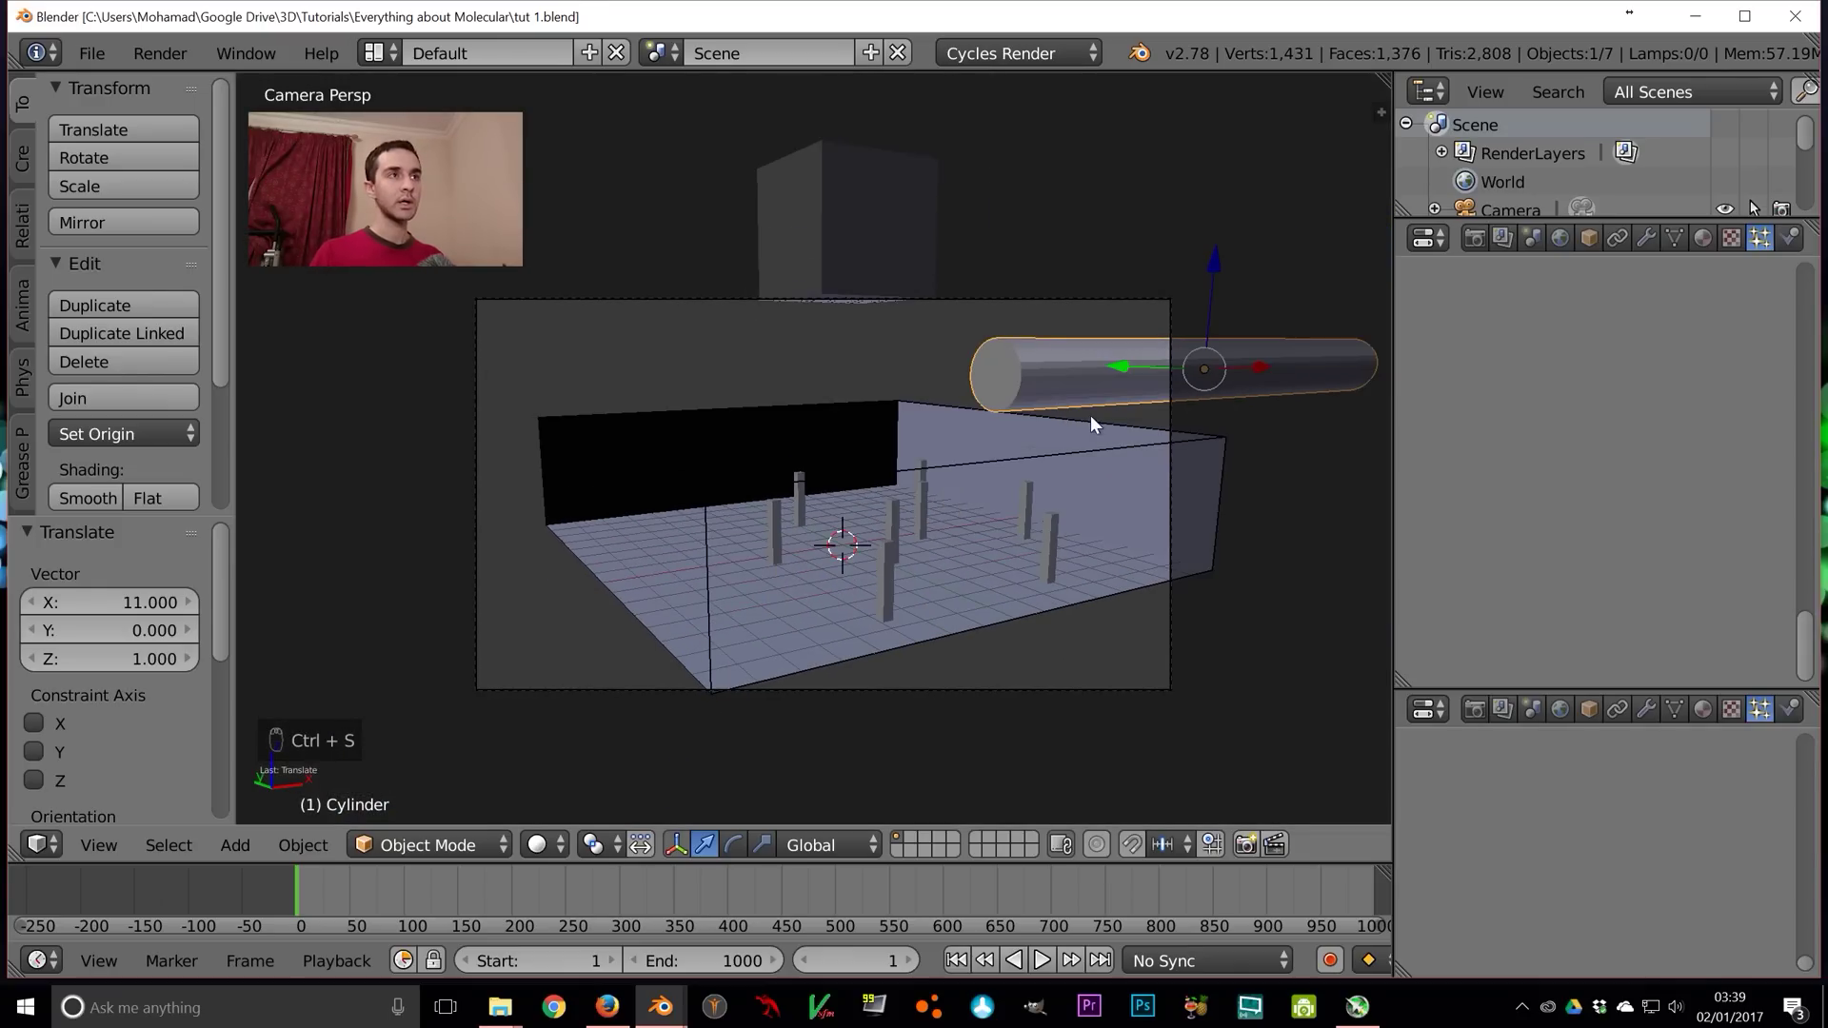
Snap the 3D cursor to the scene centre and add a Bezier curve there
key("KP_1")
key("shift+s")
left_click(682, 662)
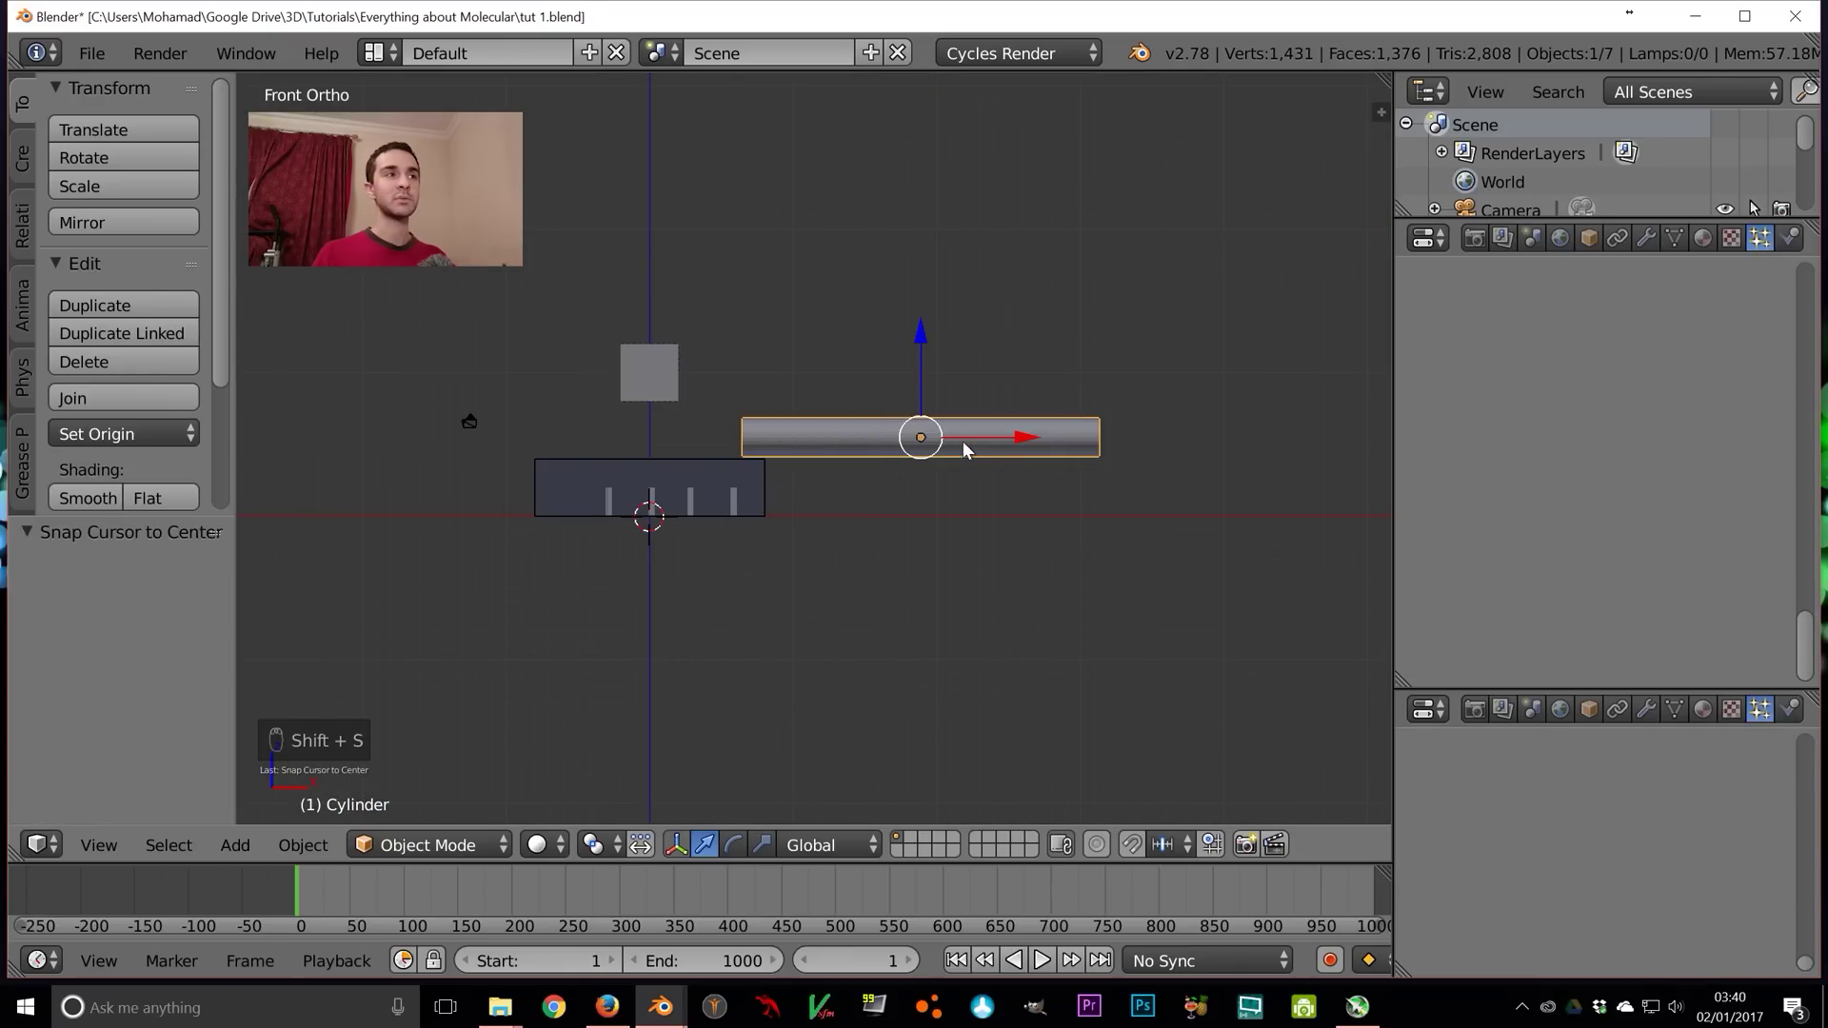
key("x")
left_click(903, 519)
key("KP_1")
scroll(909, 552, "up", 7)
key("shift+a")
mouse_move(917, 598)
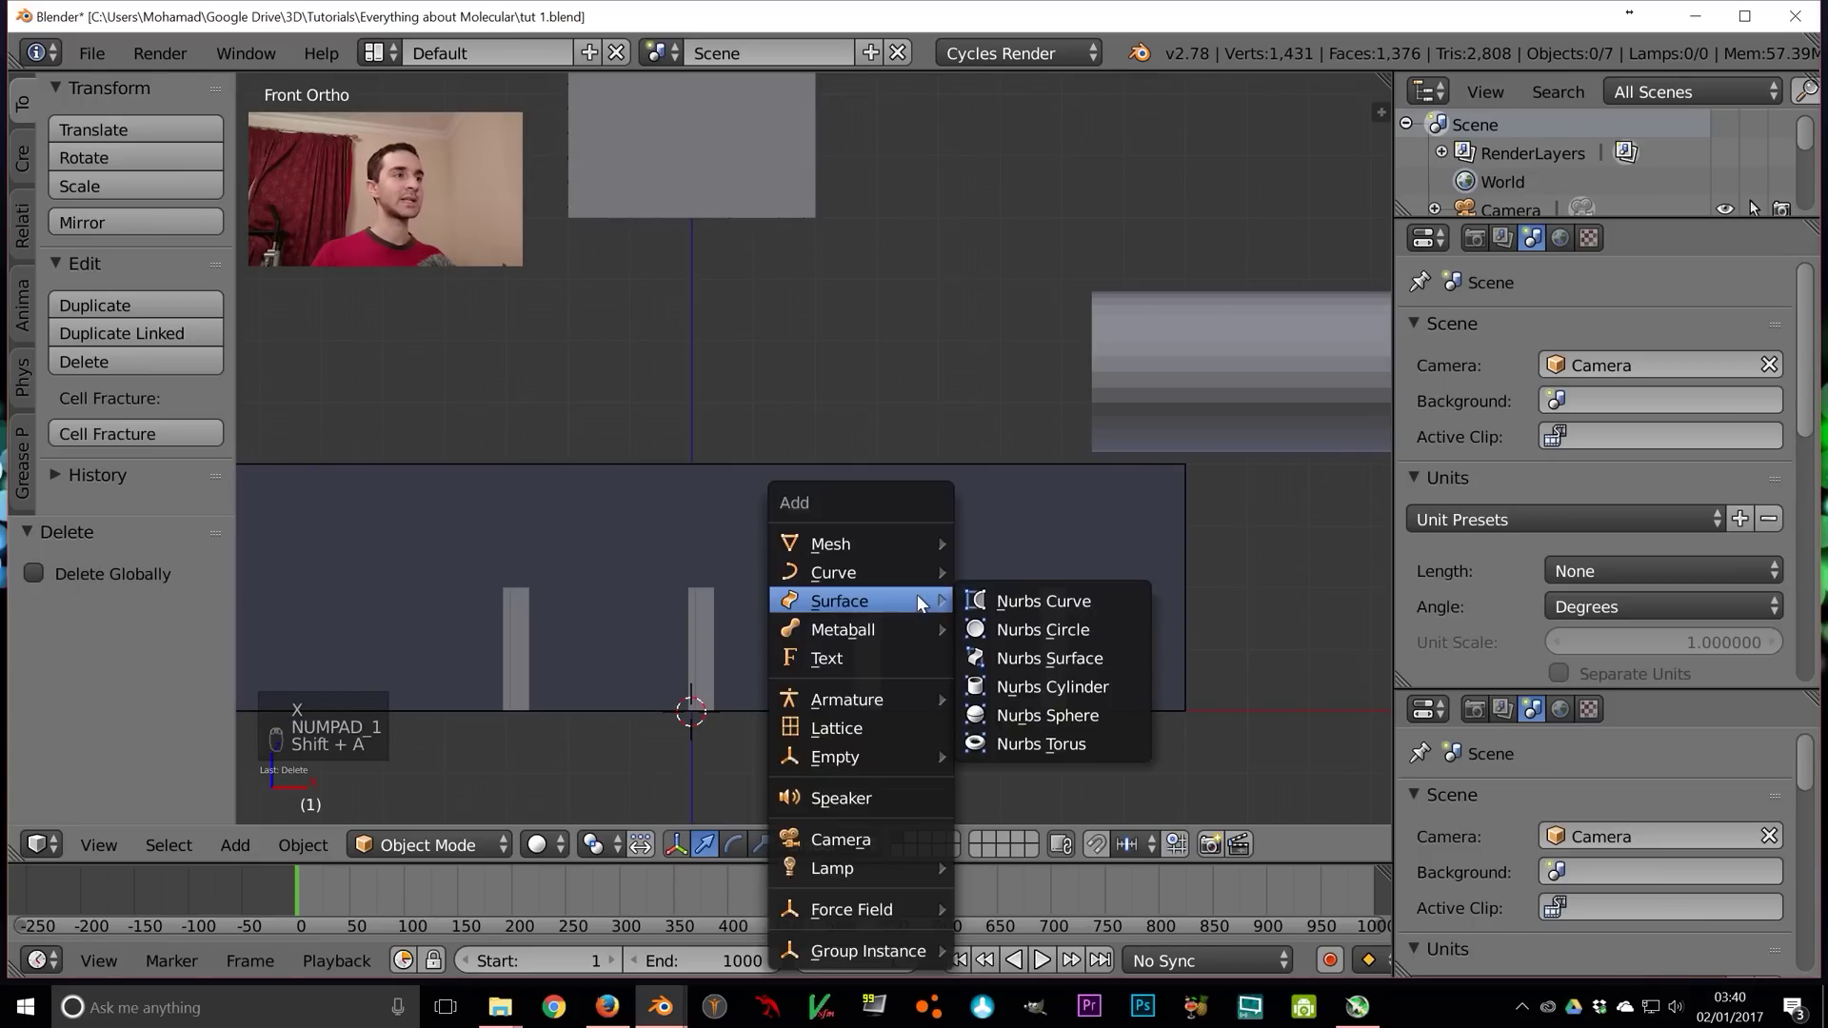
left_click(1014, 576)
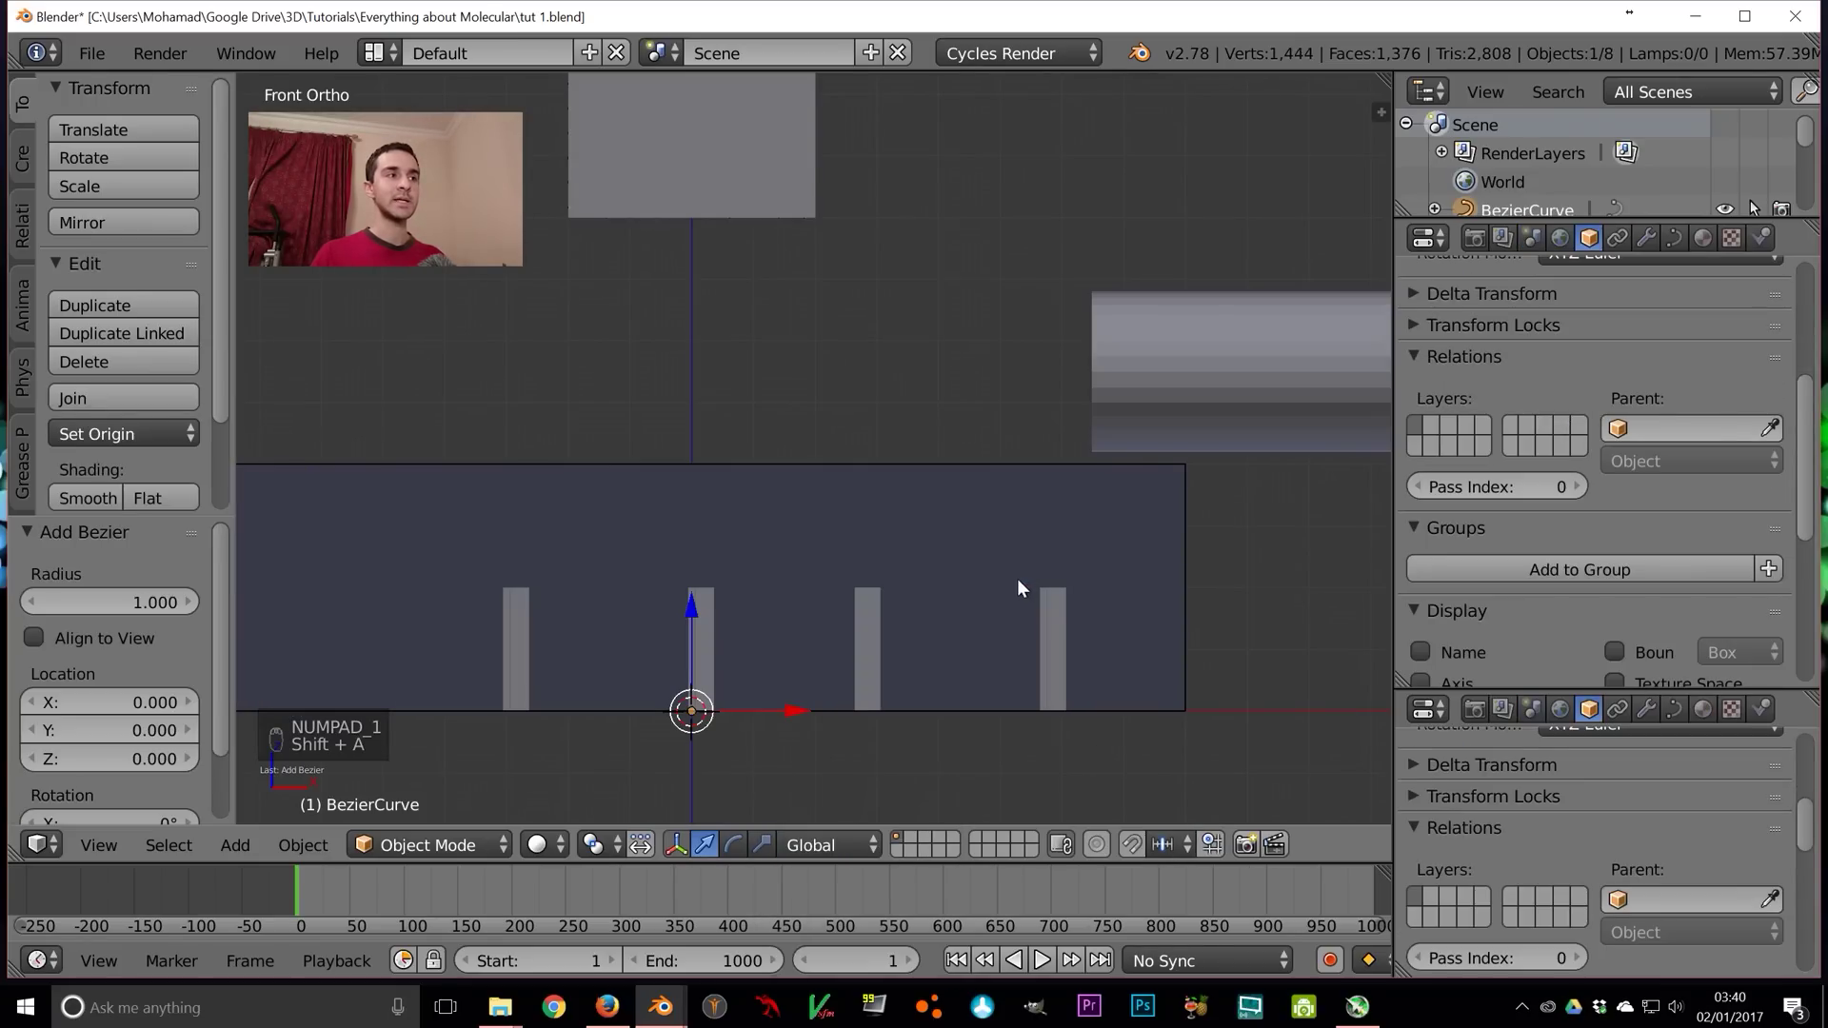
Move the Bezier curve about 8 in X and 5.5 in Z to the cylinder's near end, and show the scene in wireframe
mouse_move(832, 573)
middle_mouse_down()
mouse_move(830, 638)
mouse_move(839, 597)
middle_mouse_up()
key("KP_1")
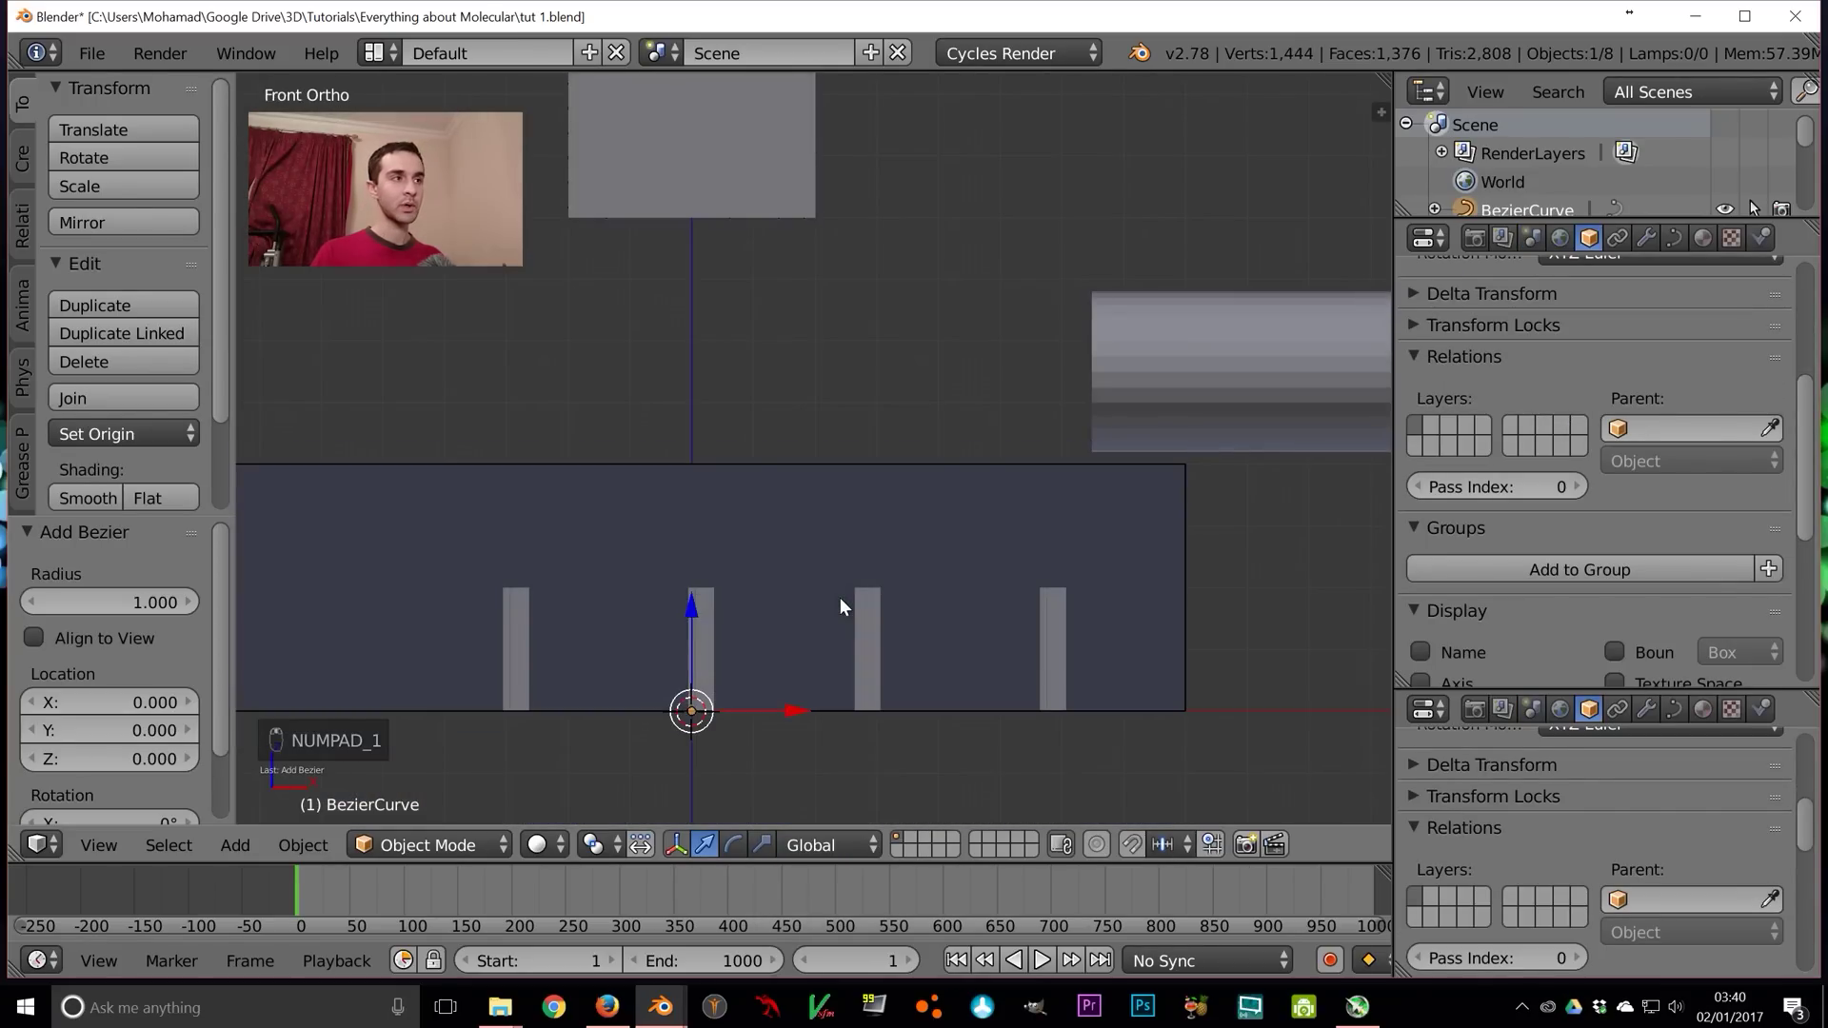
scroll(810, 613, "down", 4)
key("g")
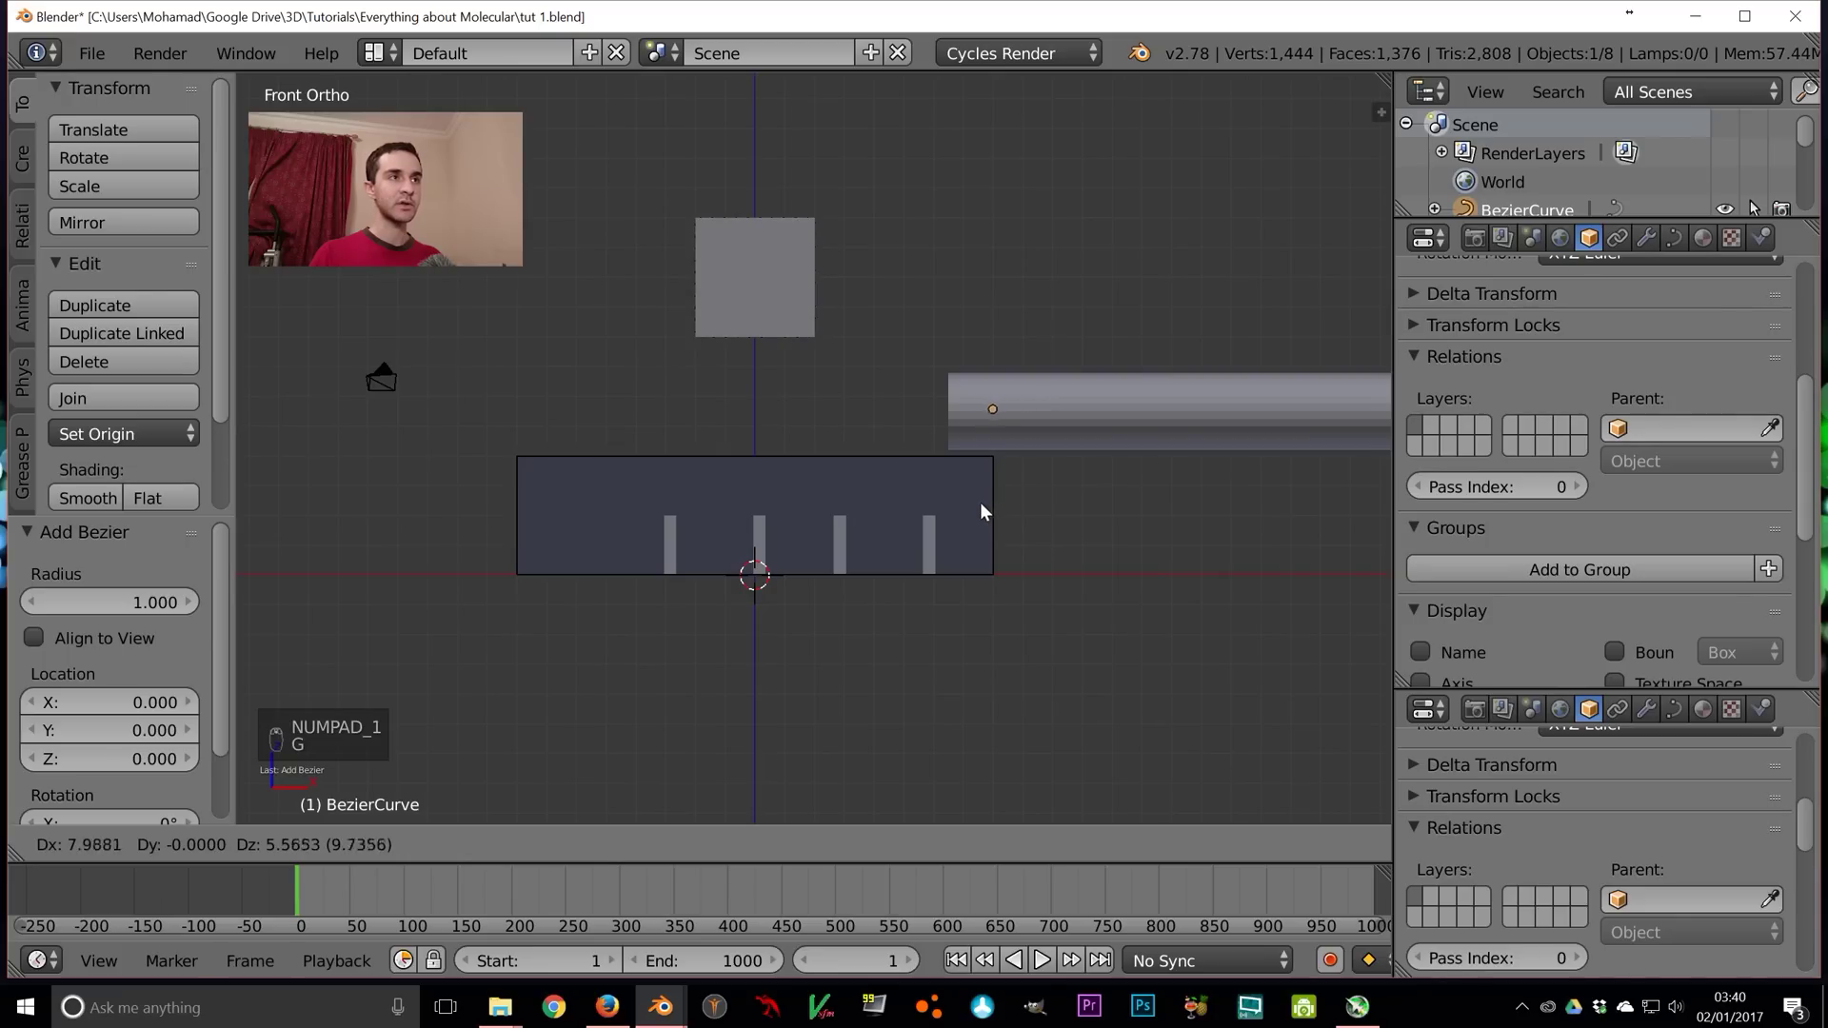
left_click(974, 505)
key("z")
middle_click_drag(978, 460, 714, 508, "shift")
middle_click_drag(890, 447, 1042, 478)
Rotate the Bezier curve's first control point 45° in the top view so its handles line up with the cylinder
key("Tab")
scroll(857, 547, "up", 4)
scroll(741, 549, "up", 1)
middle_click_drag(742, 549, 511, 481)
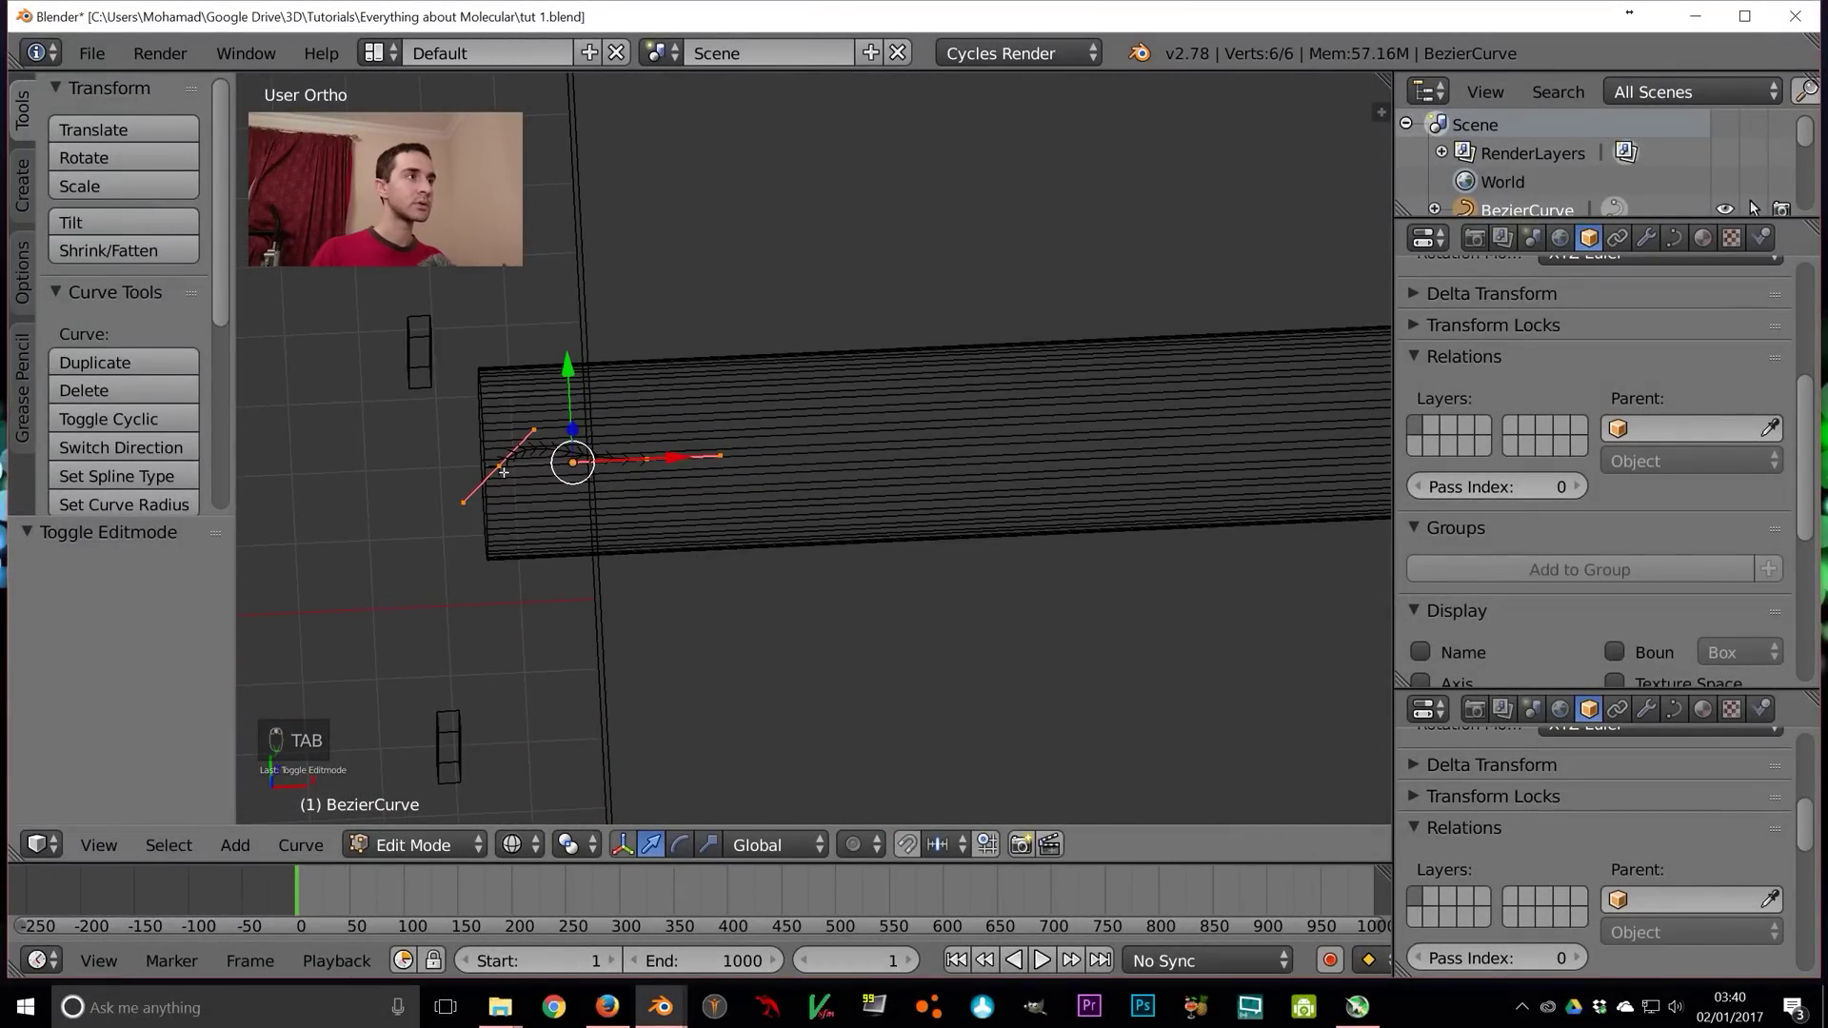
right_click(503, 467)
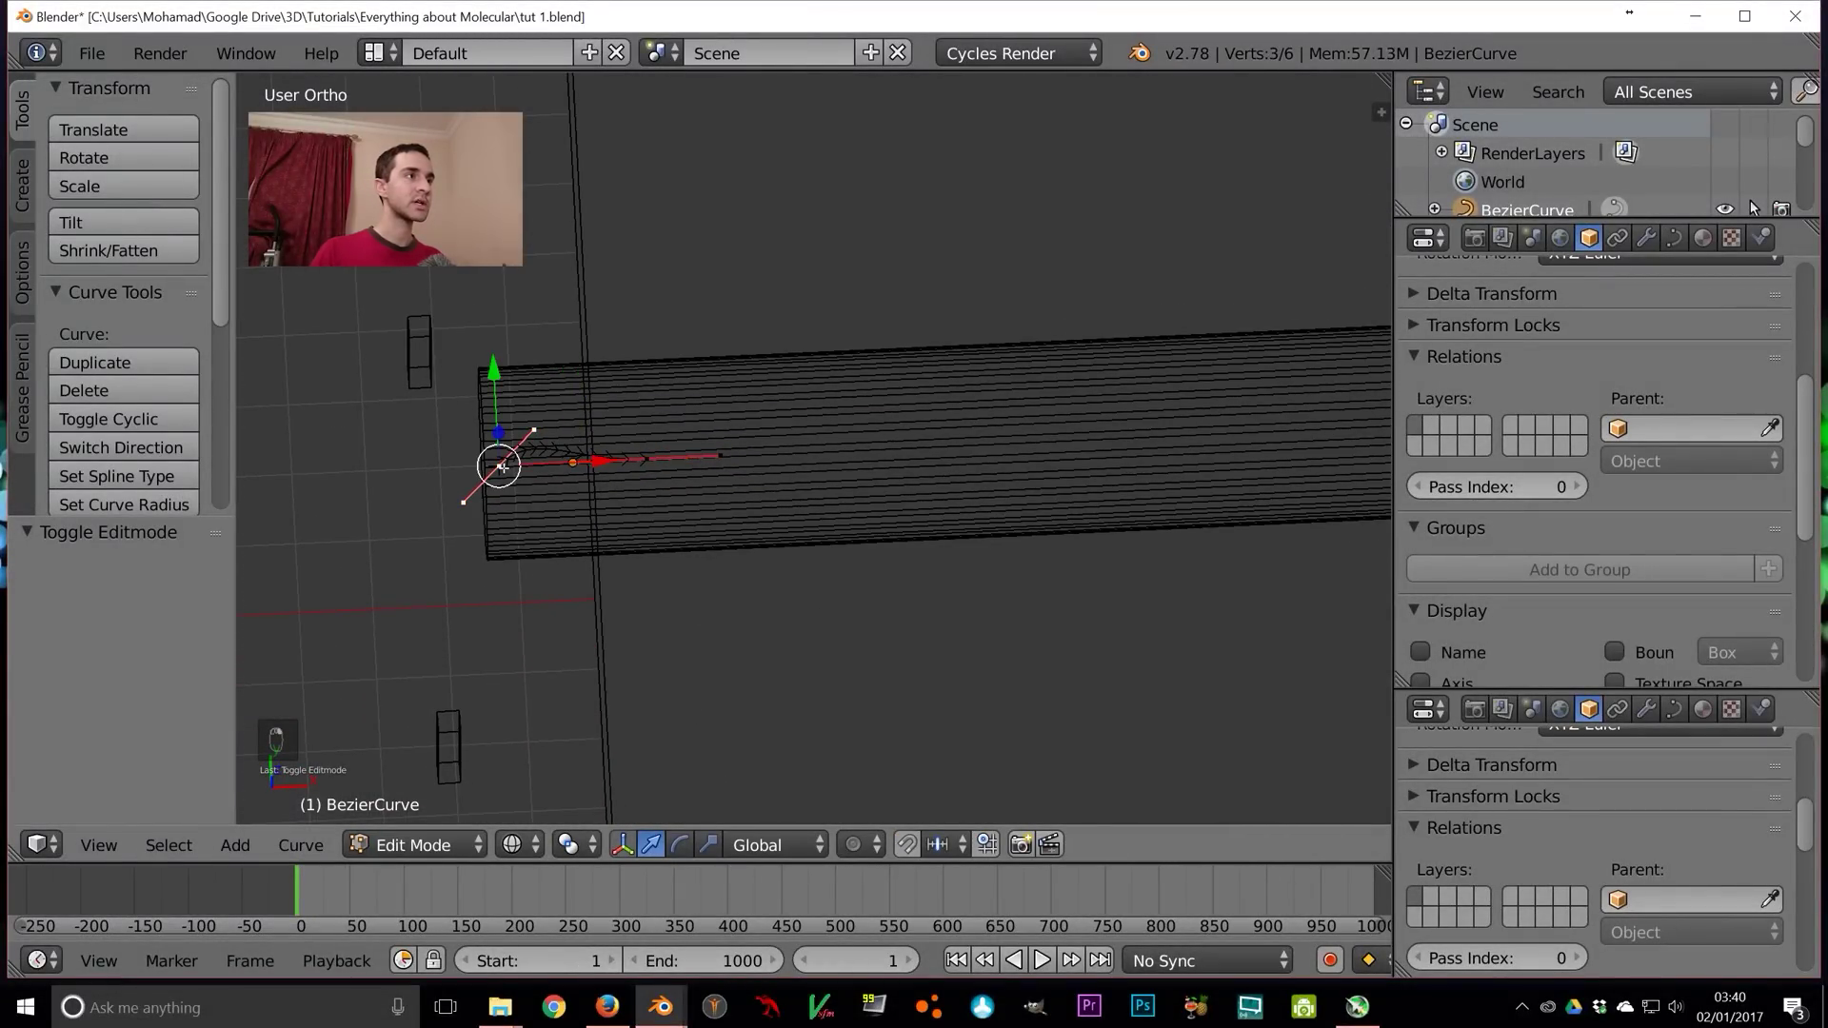
key("KP_1")
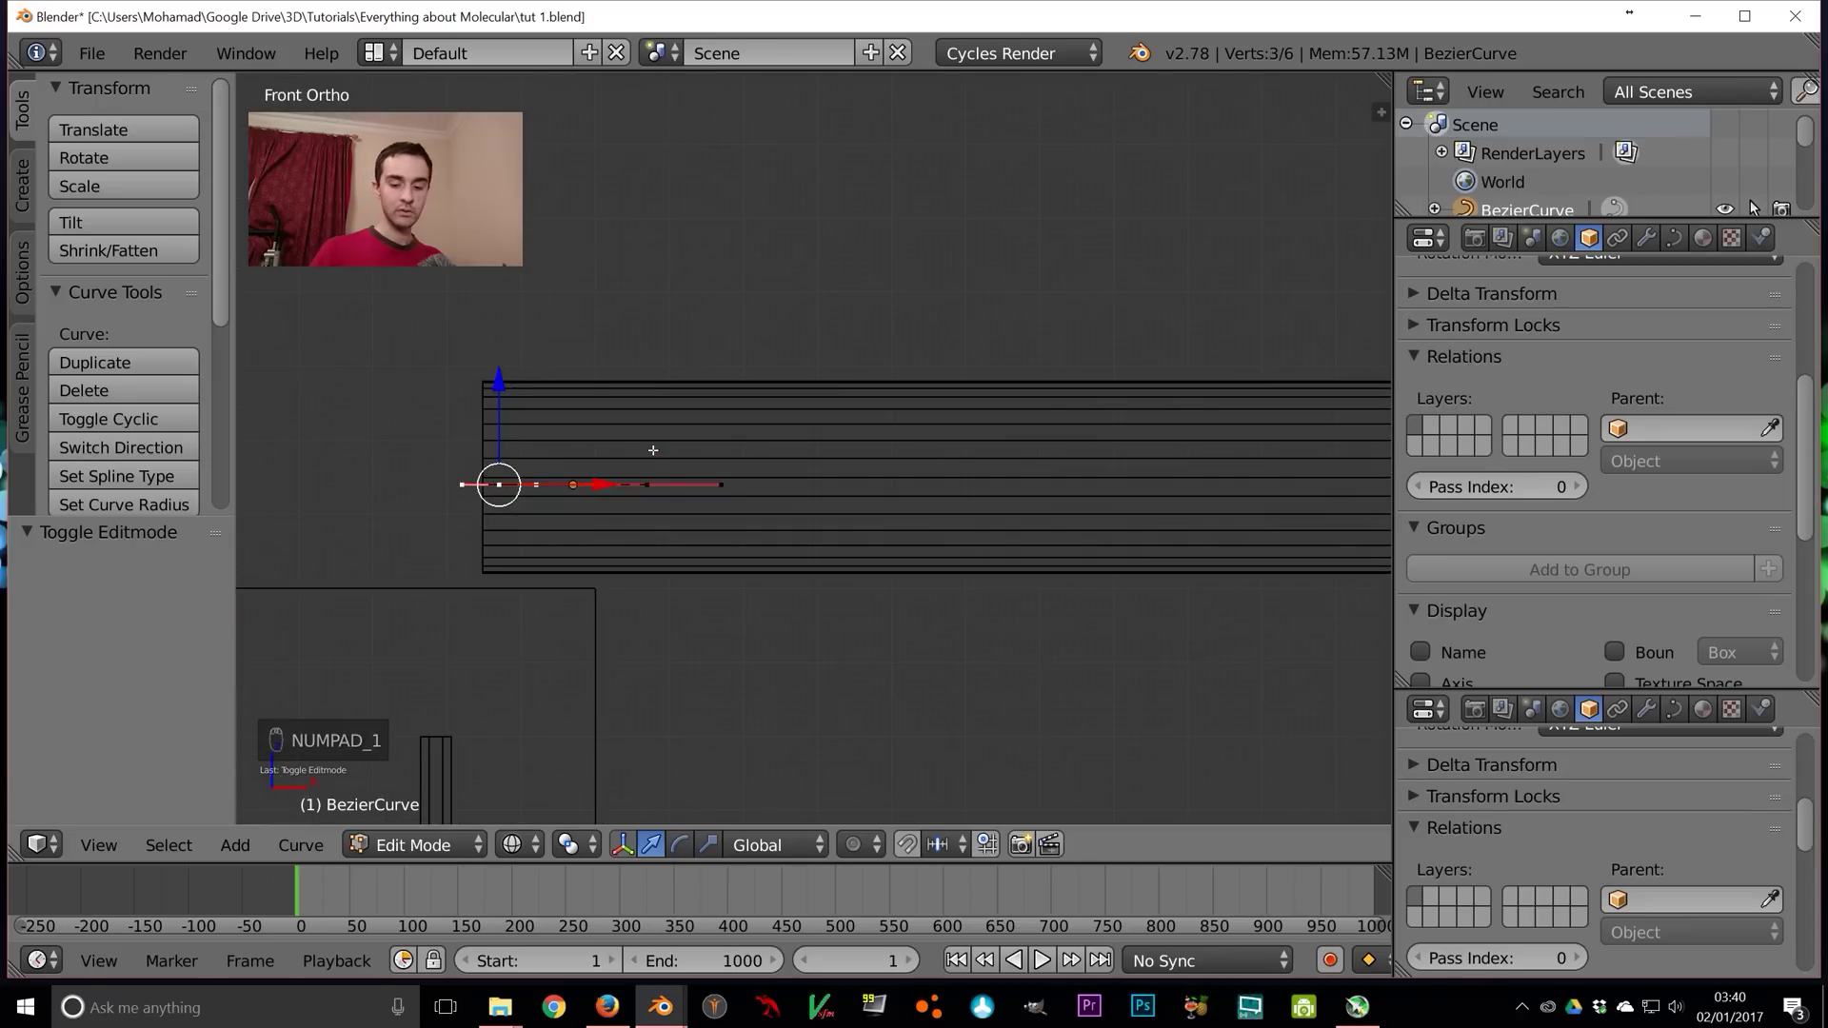
key("KP_7")
key("r")
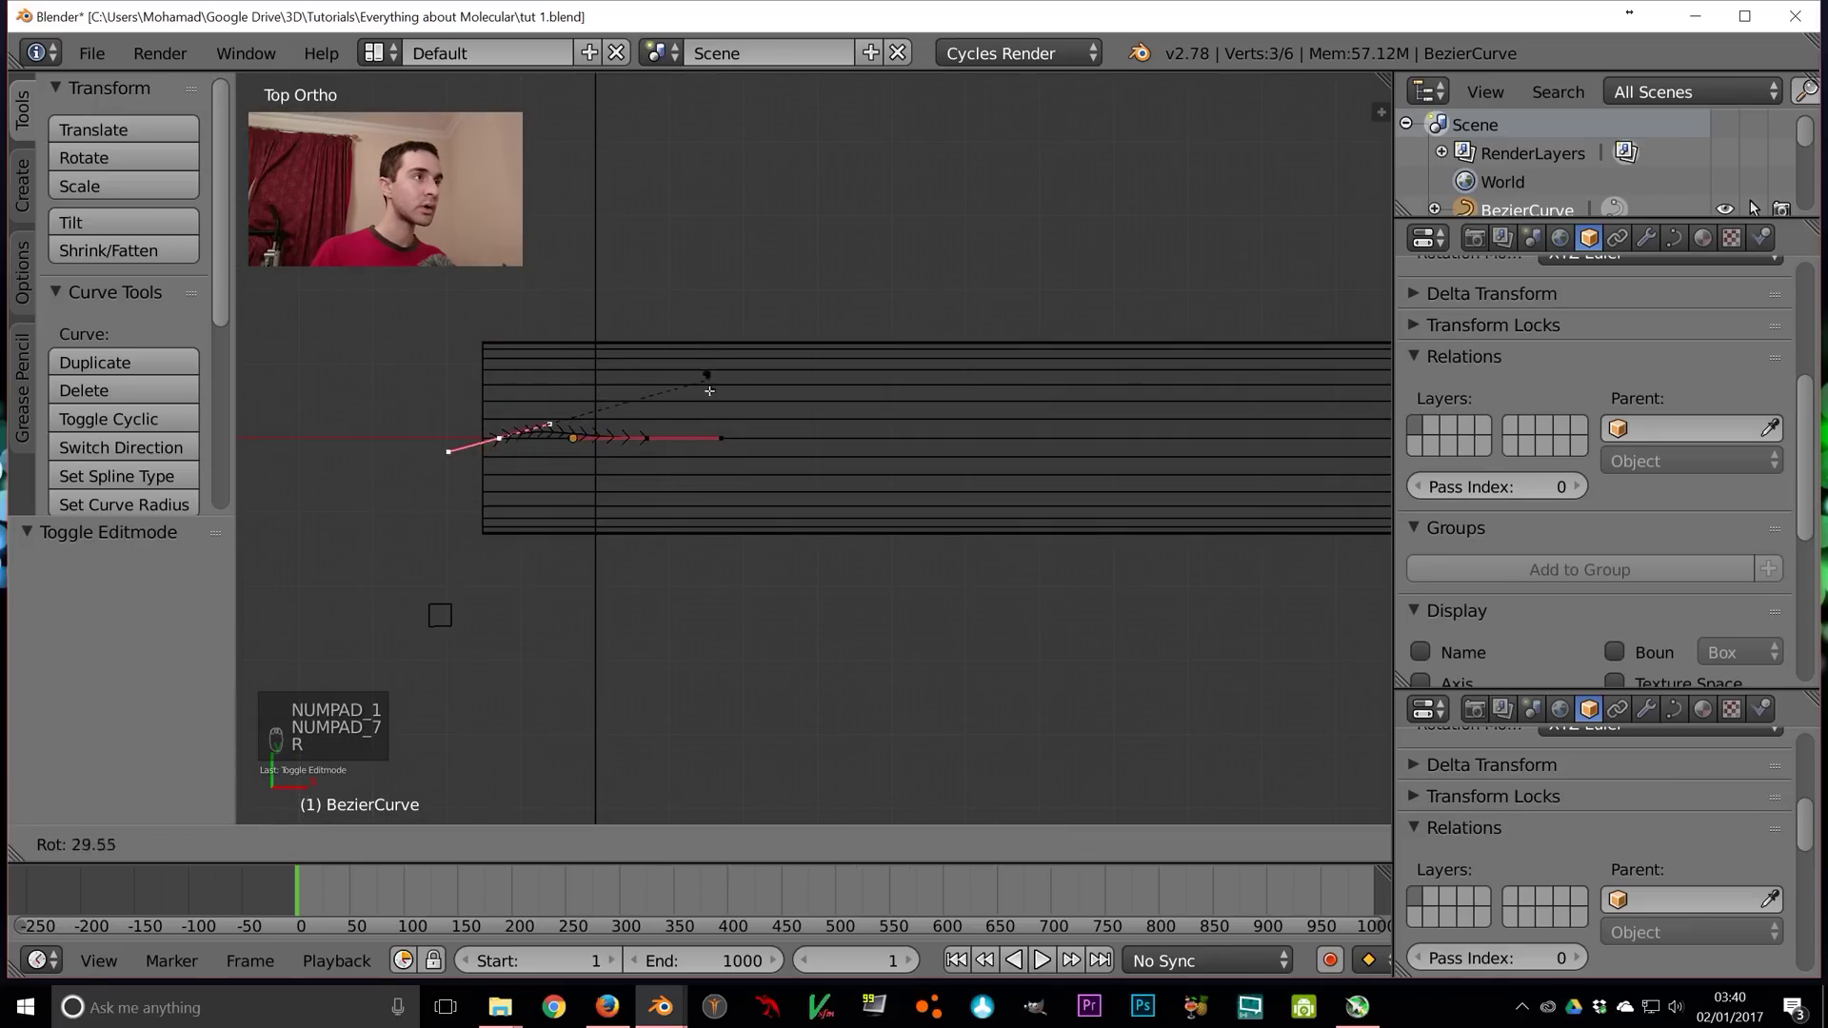
left_click(645, 514)
middle_click_drag(645, 514, 607, 456)
middle_click_drag(728, 481, 742, 439)
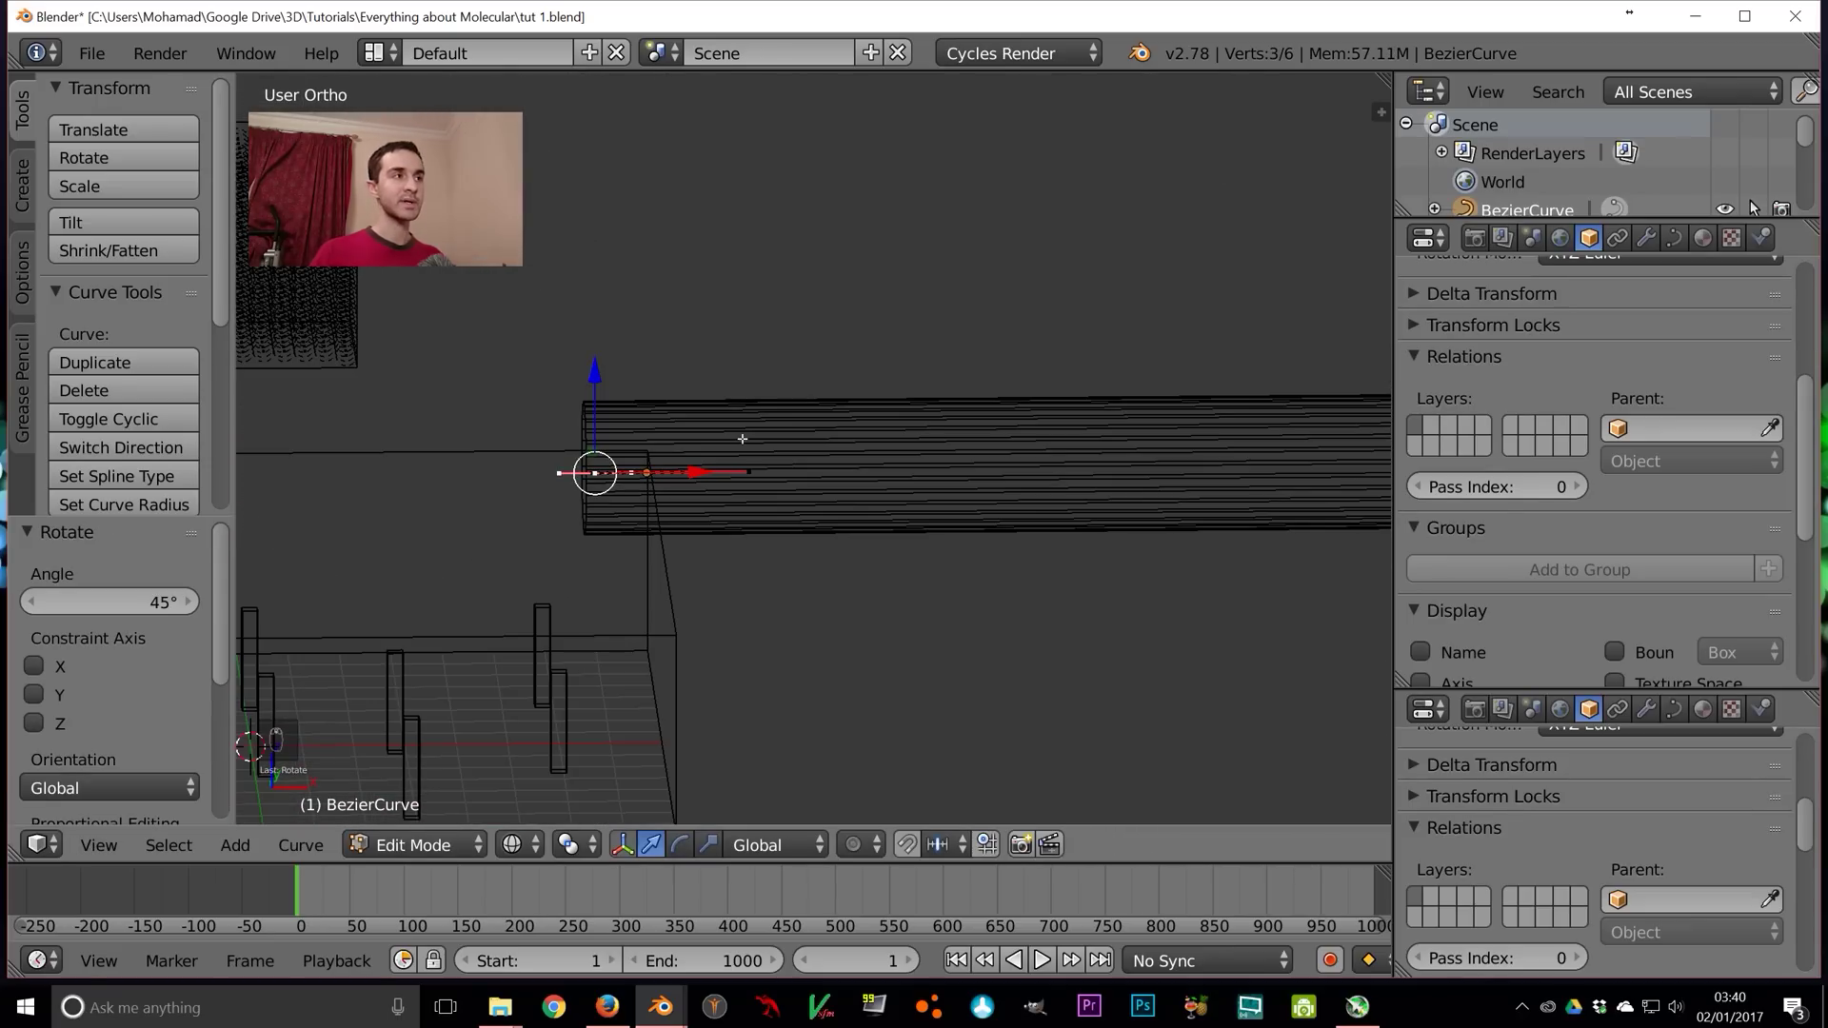
In the front view, extrude the Bezier curve's end point about 2.8 in X and -2 in Z and rotate its handles to slope downward
key("KP_1")
right_click(700, 473)
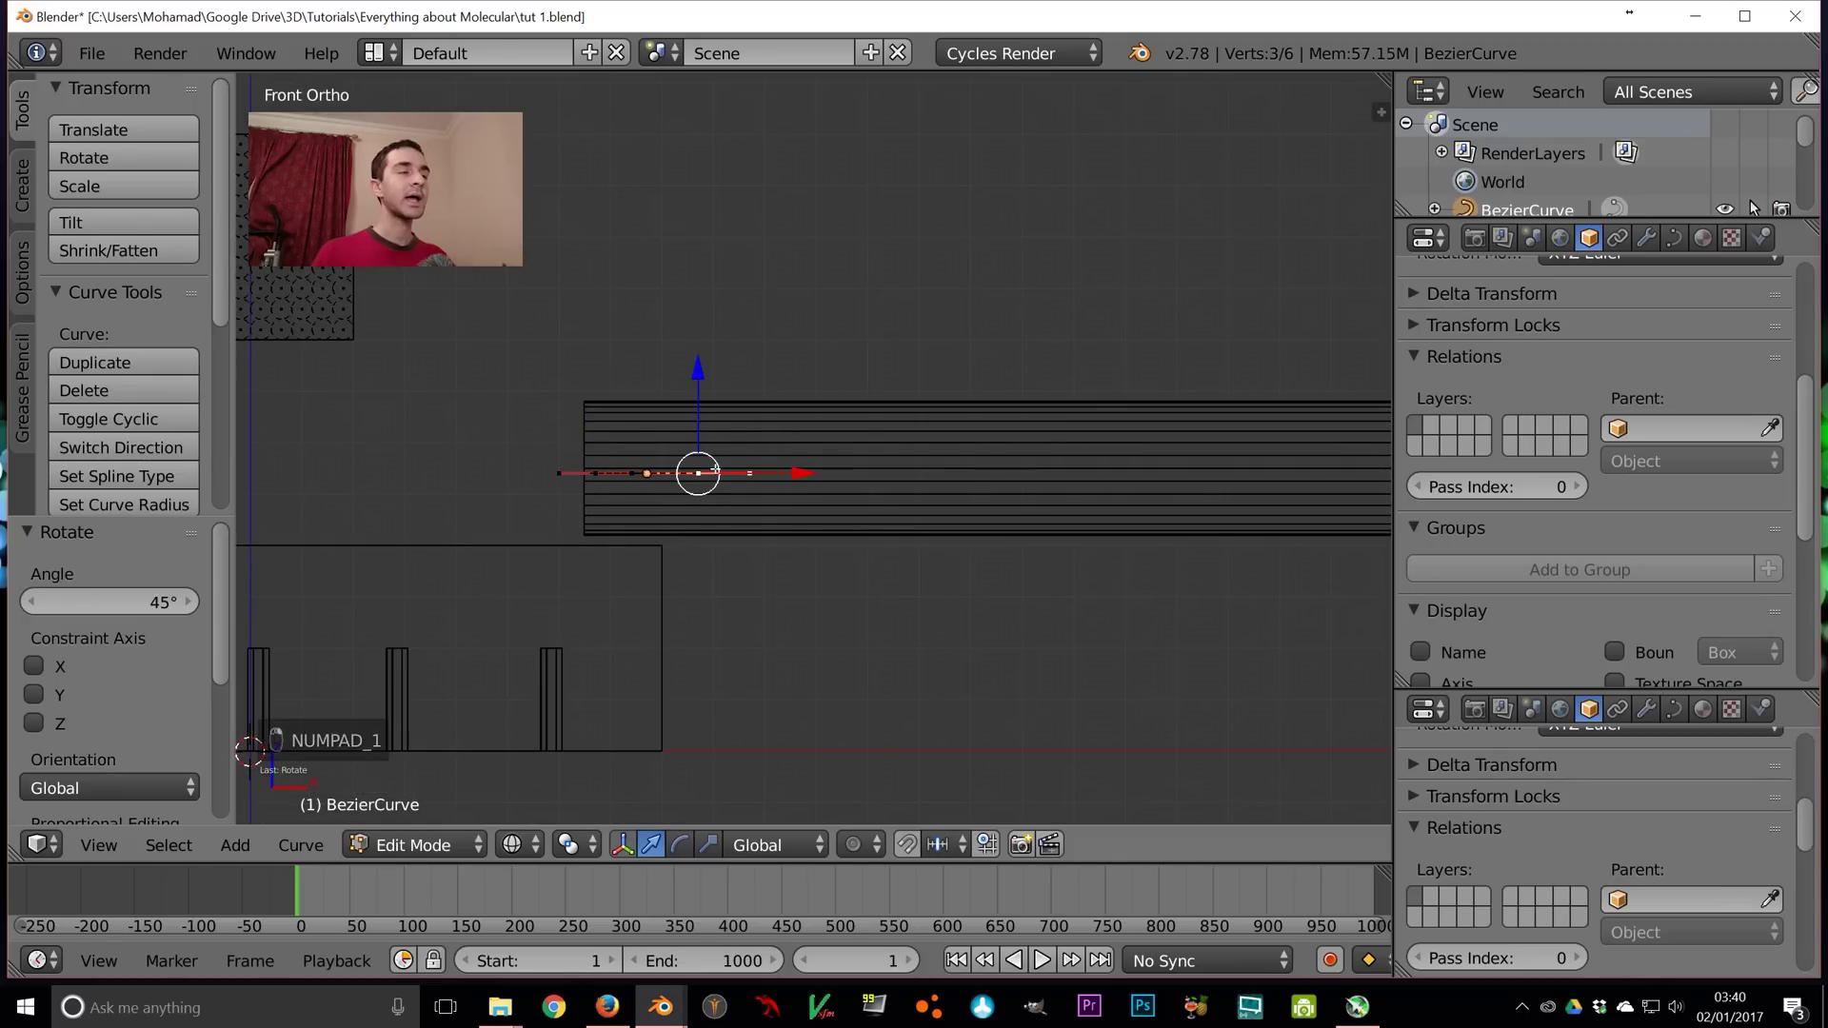
scroll(716, 466, "down", 7)
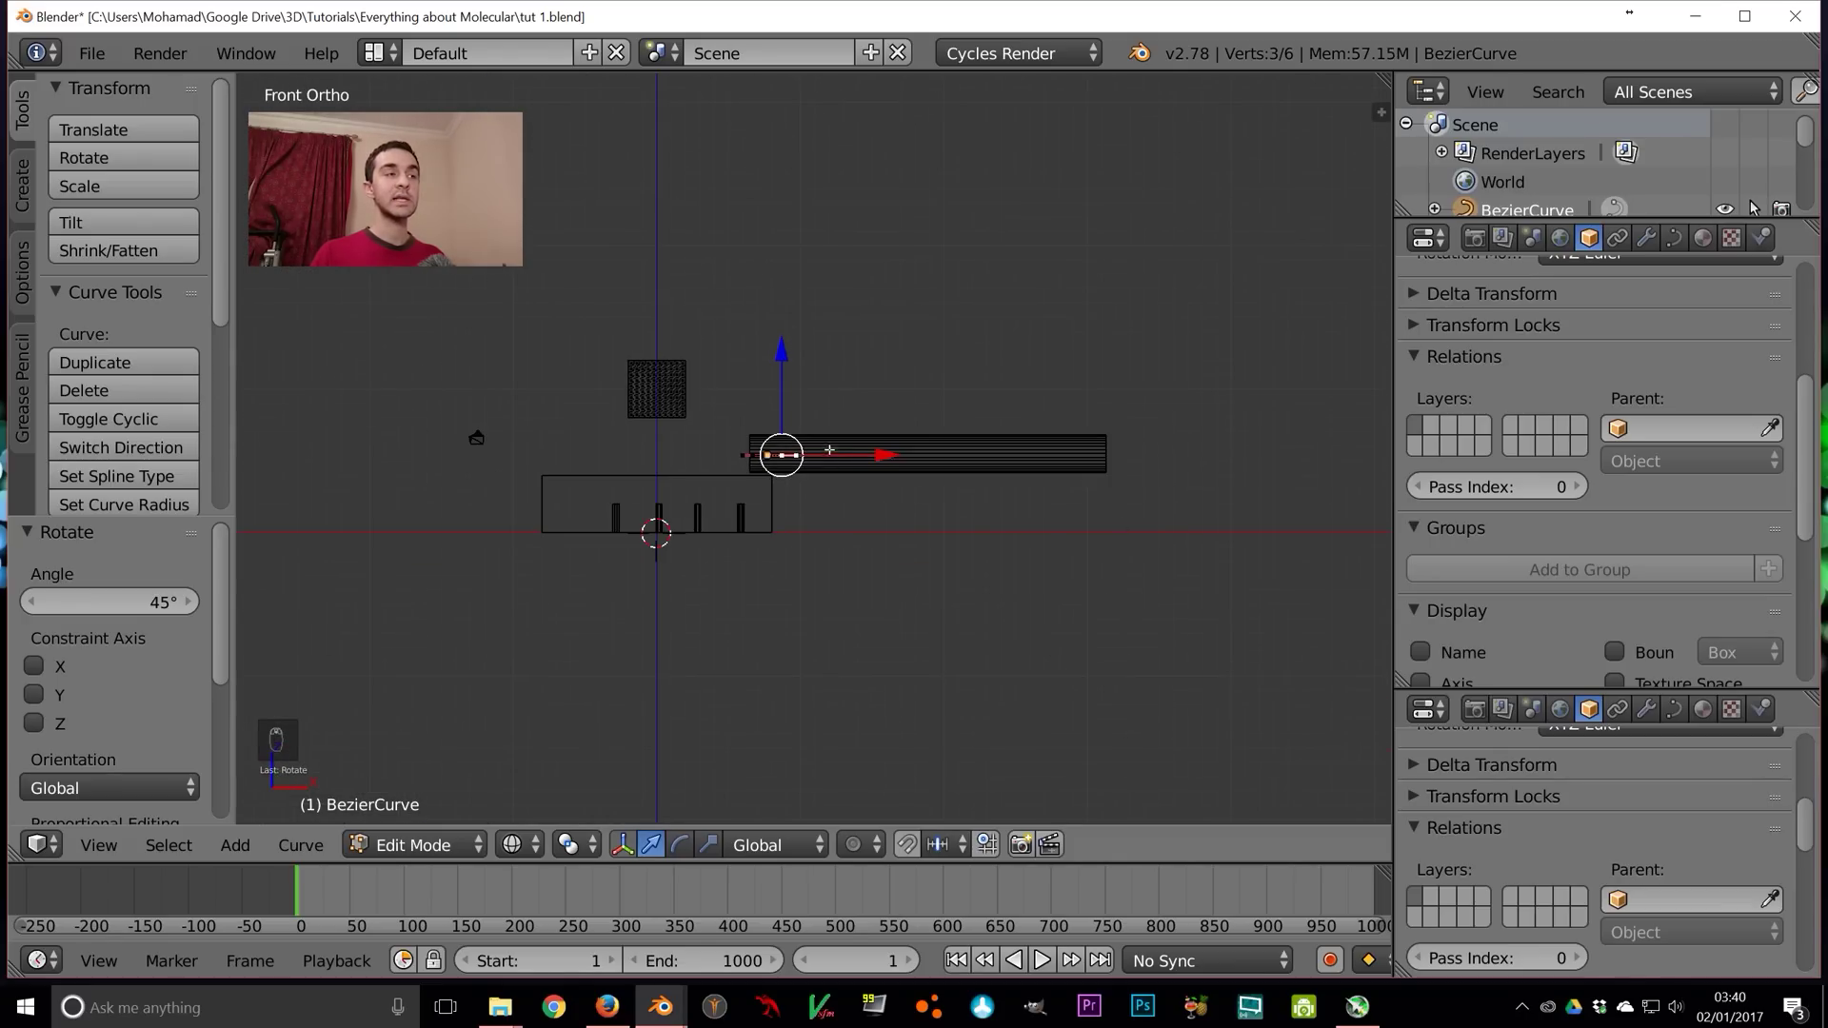
scroll(853, 477, "up", 7)
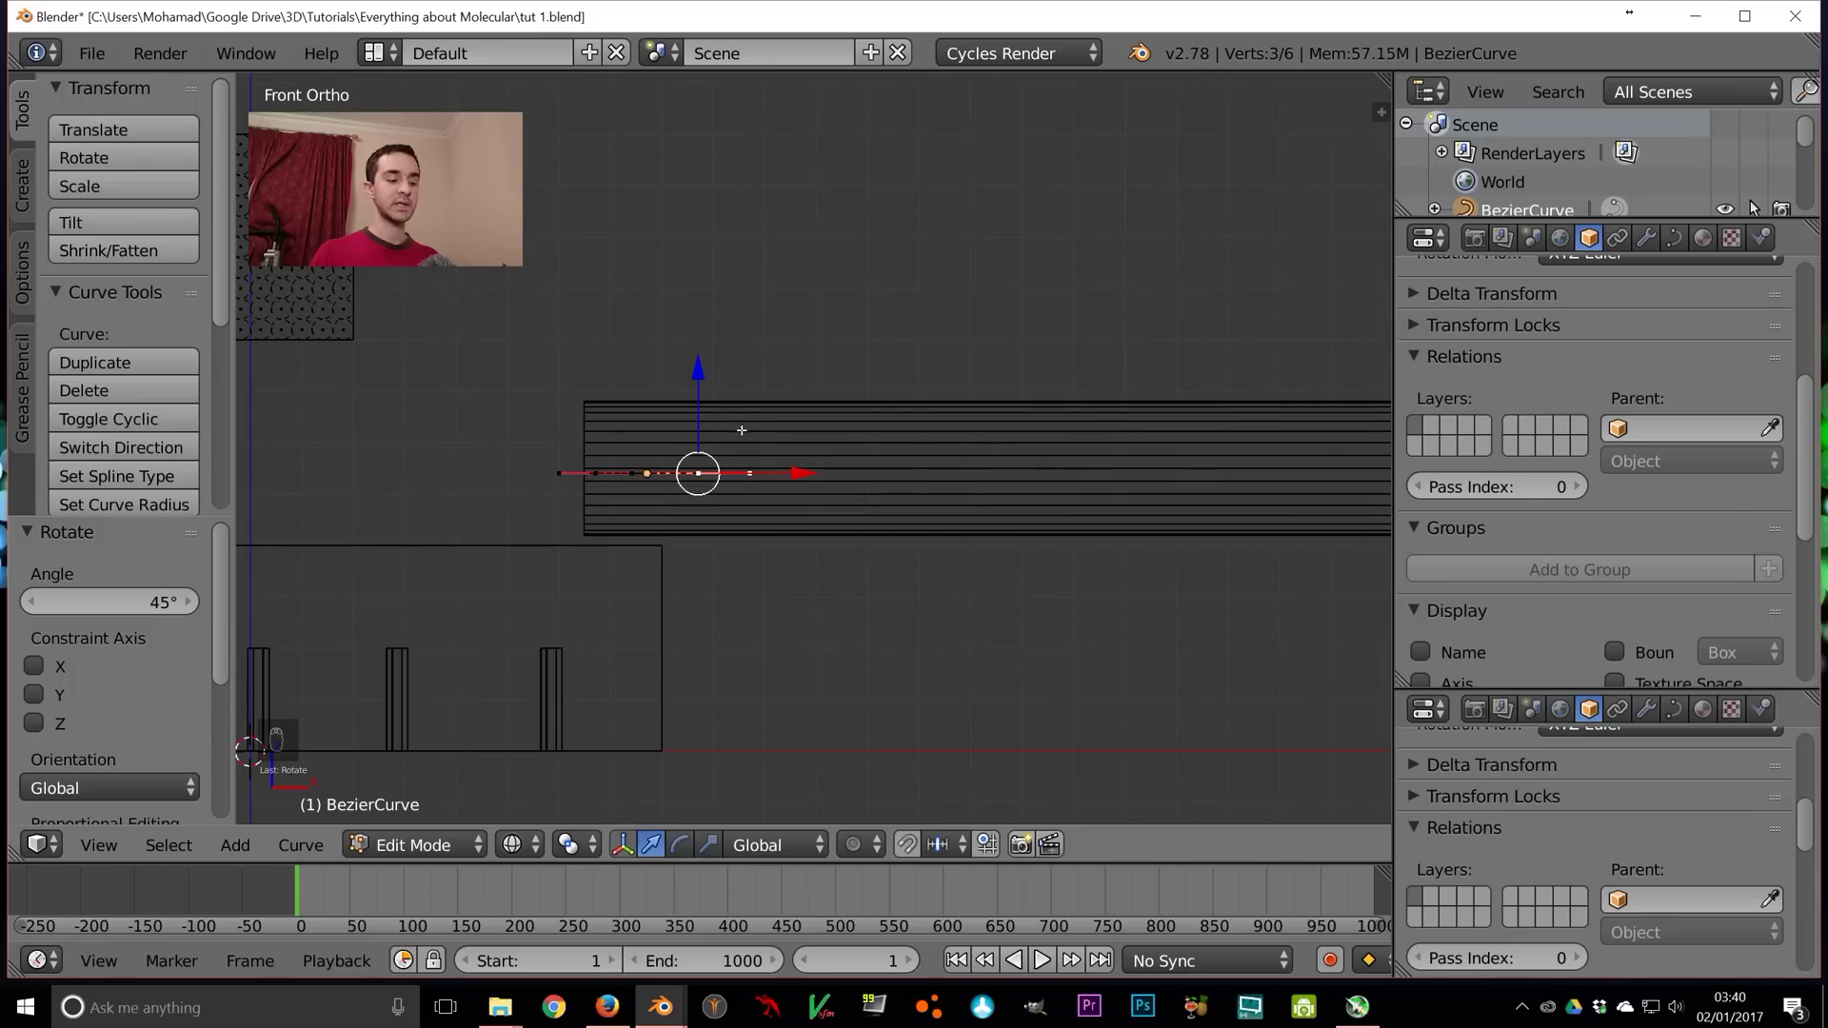
key("e")
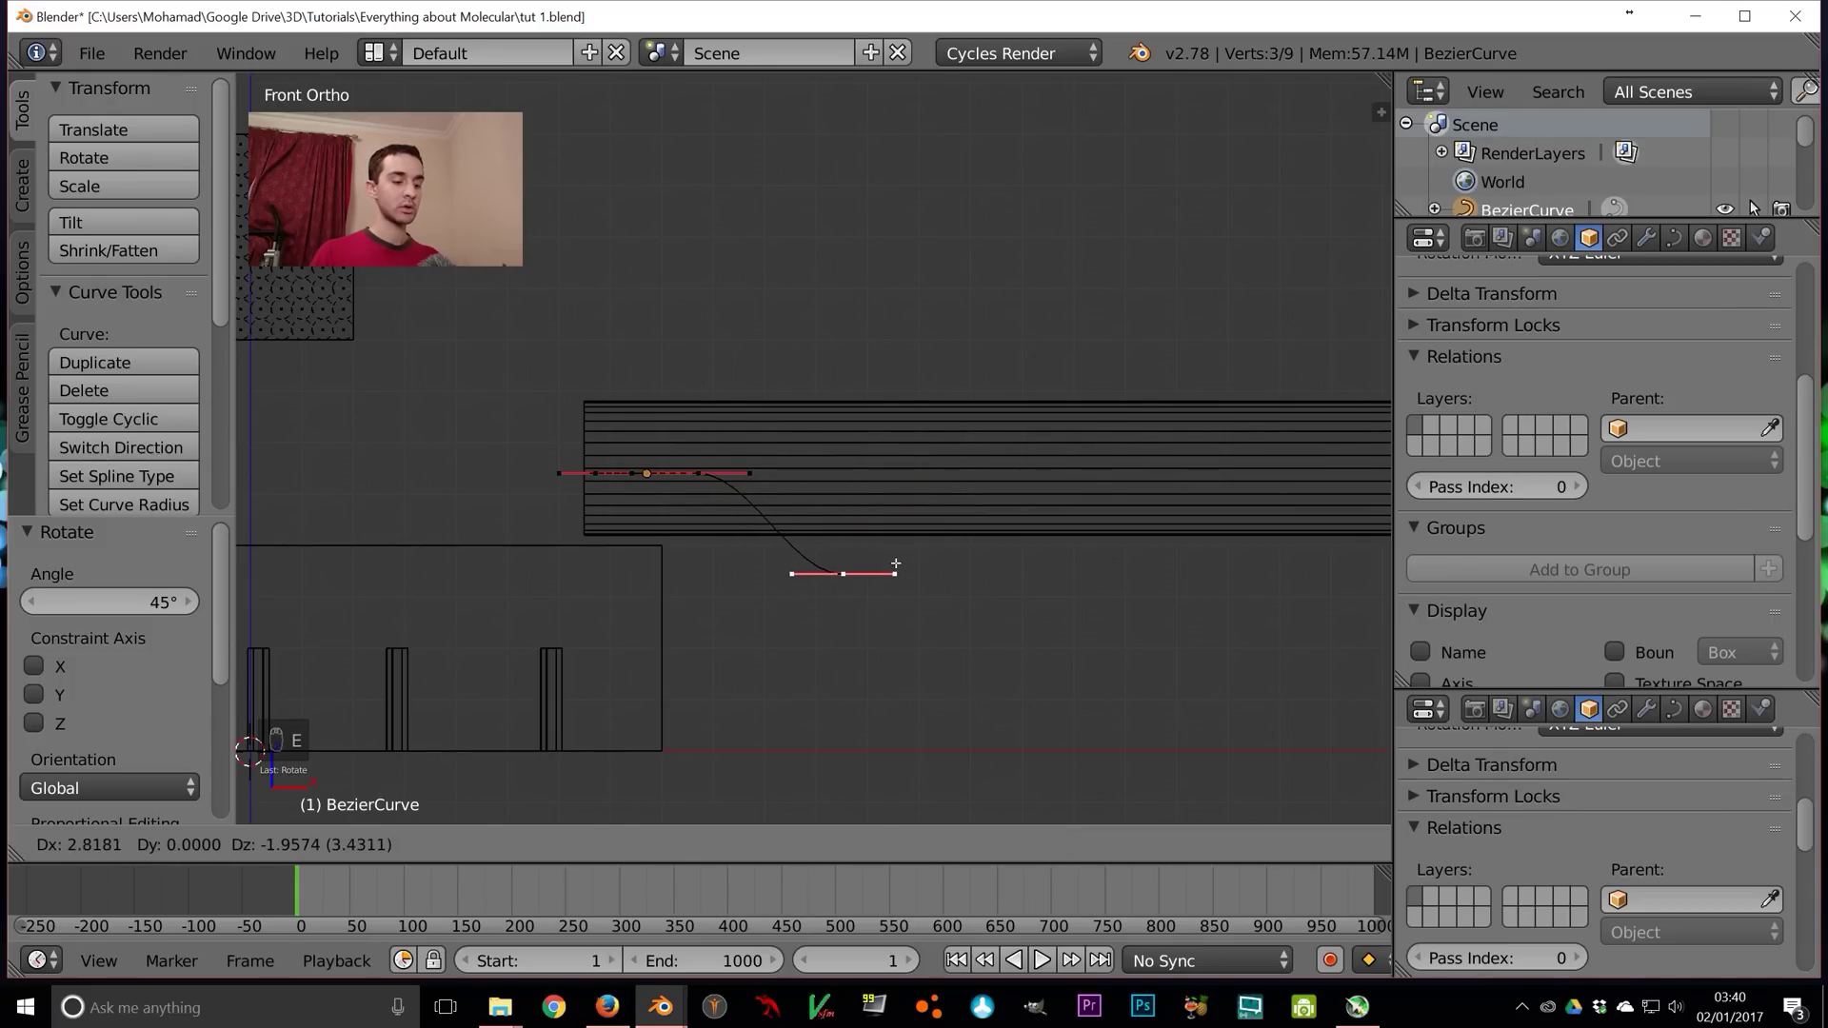
left_click(878, 565)
key("r")
key("r")
left_click(980, 607)
Extrude the curve's new end about 4.8 straight down and rotate that point's handles so the curve starts turning back toward the box
middle_click_drag(1000, 637, 1066, 470, "shift")
key("e")
left_click(1076, 632)
key("r")
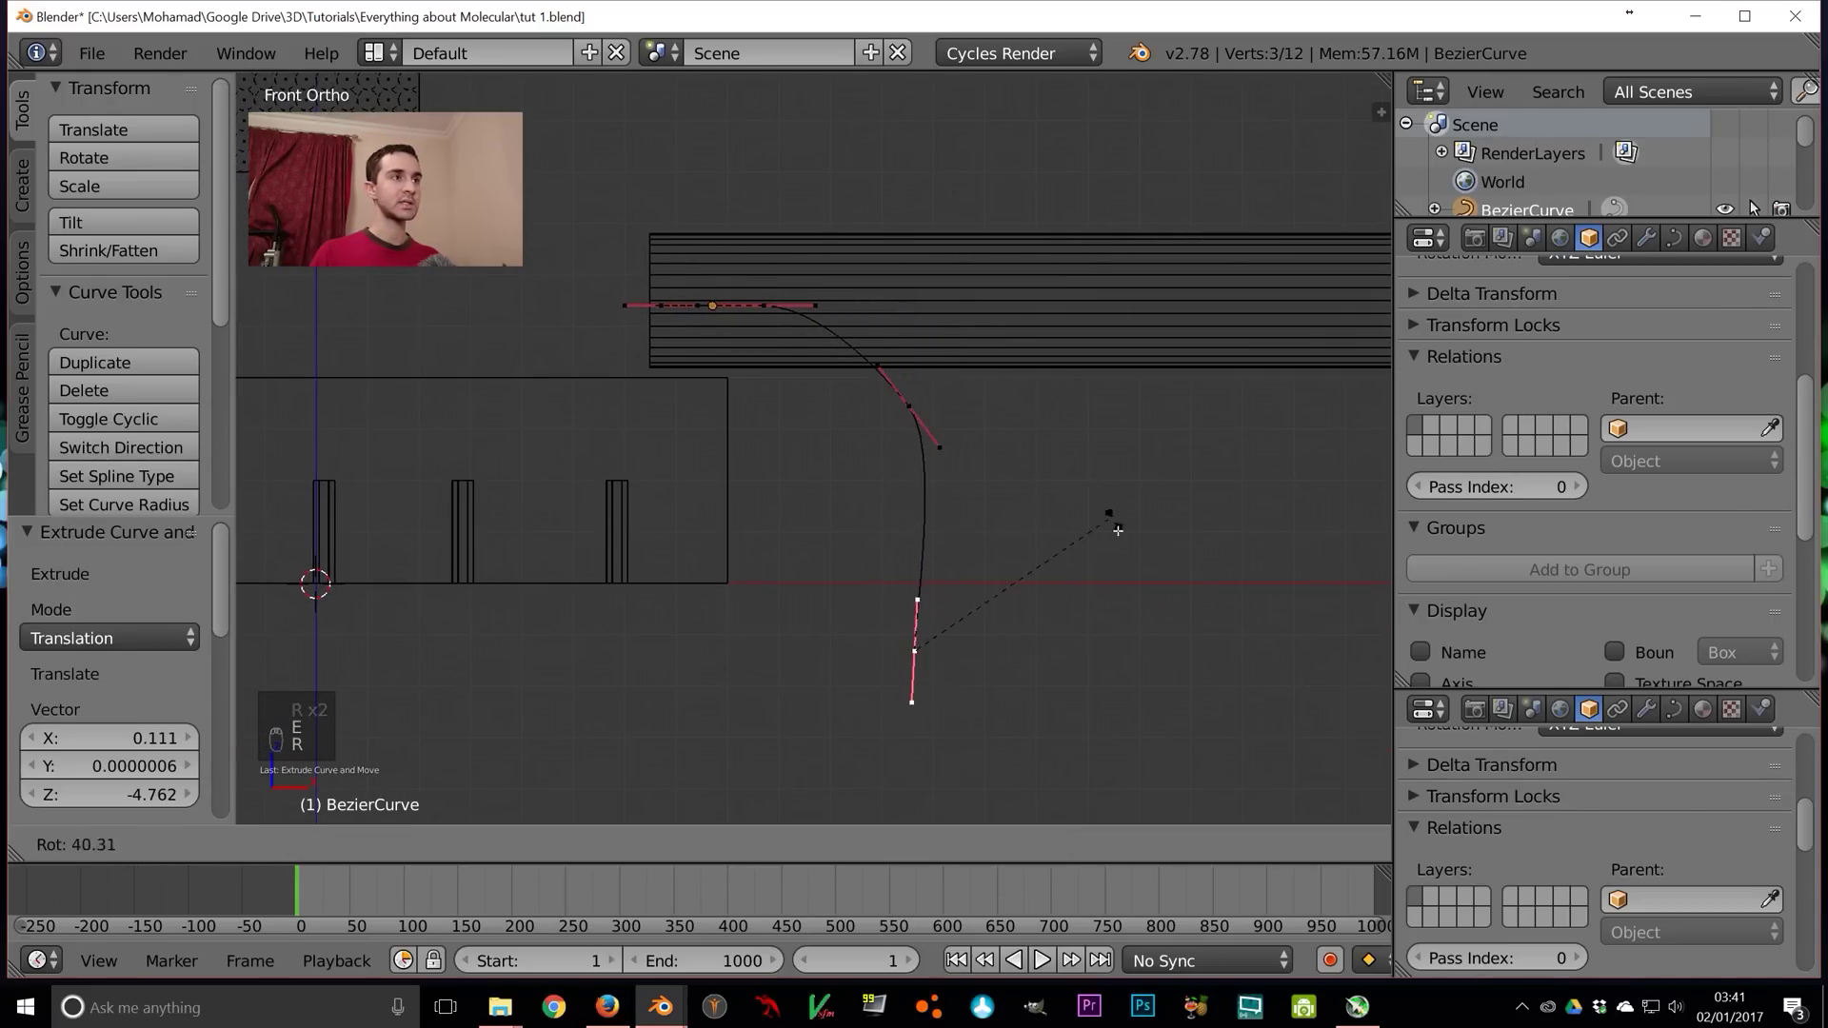
left_click(1117, 631)
Extrude the curve's lower end about -6.8 in X and -1.3 in Z, level its handles under the box, and finish editing the curve
key("e")
left_click(809, 543)
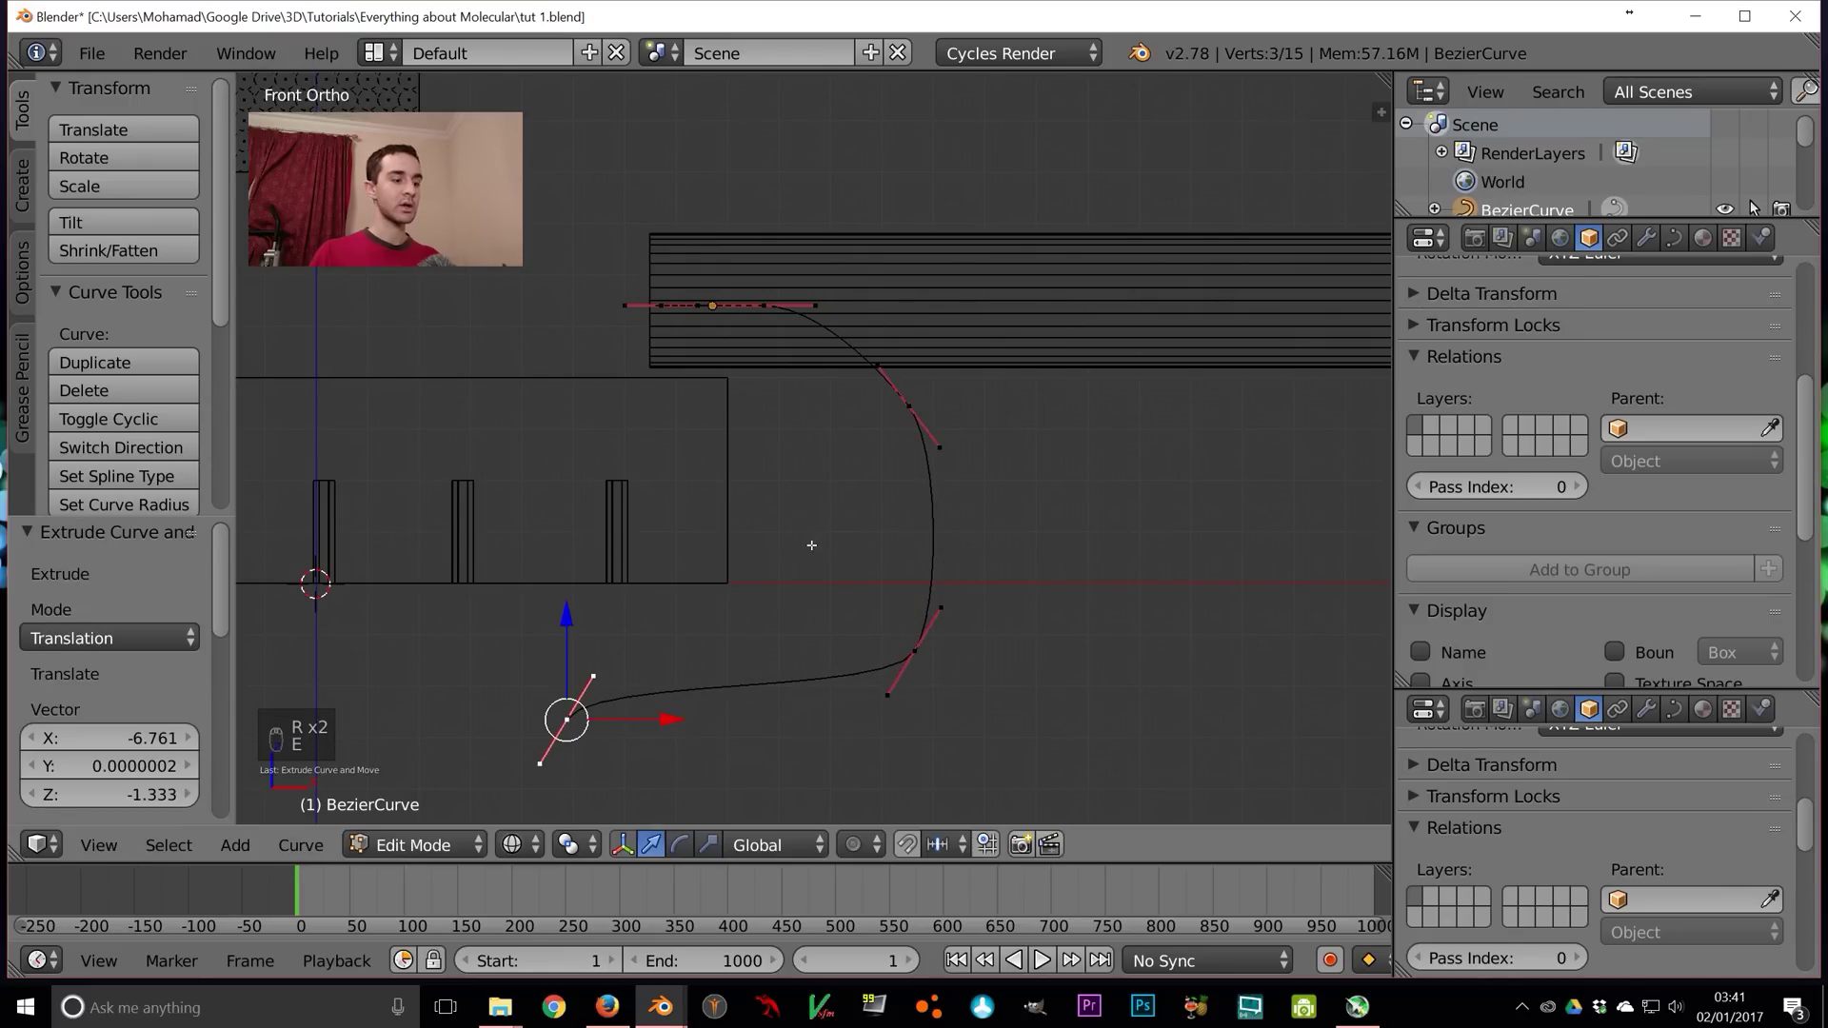
key("r")
left_click(859, 506)
scroll(860, 506, "down", 1)
scroll(860, 506, "down", 1)
key("Tab")
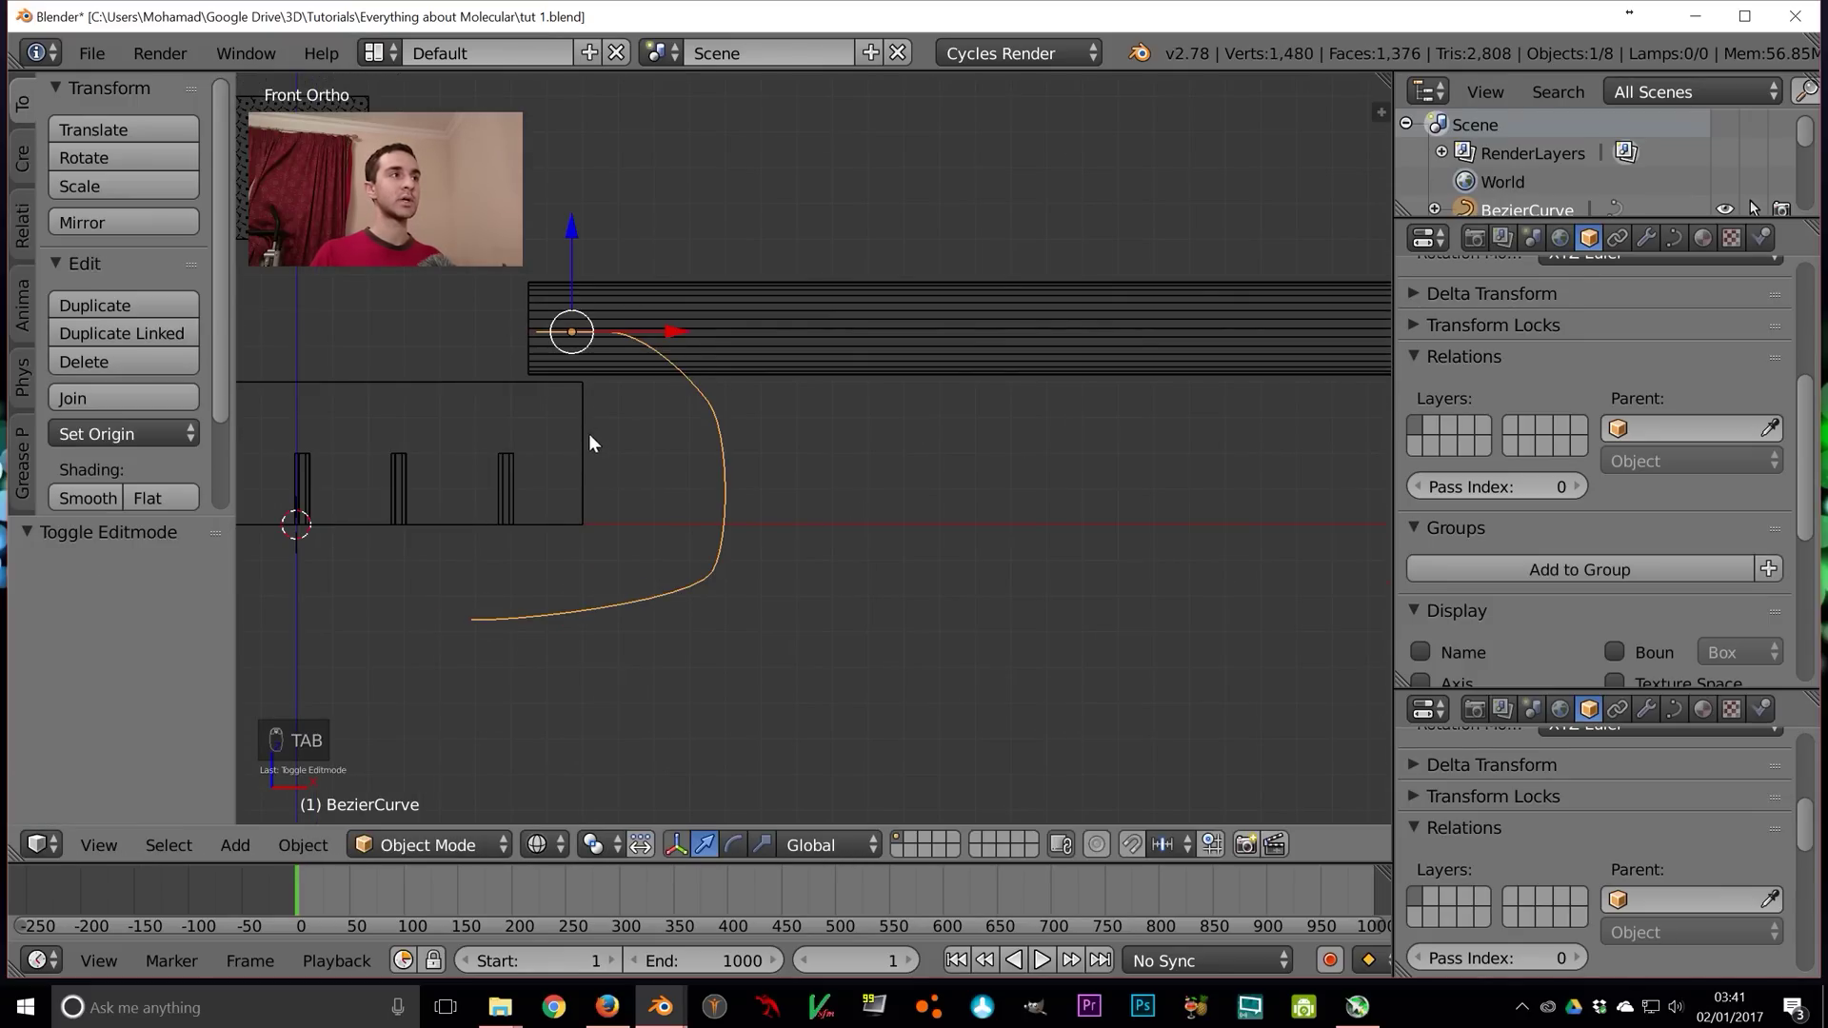
Add a Curve modifier to the cylinder with BezierCurve as its object
middle_click_drag(589, 432, 579, 441)
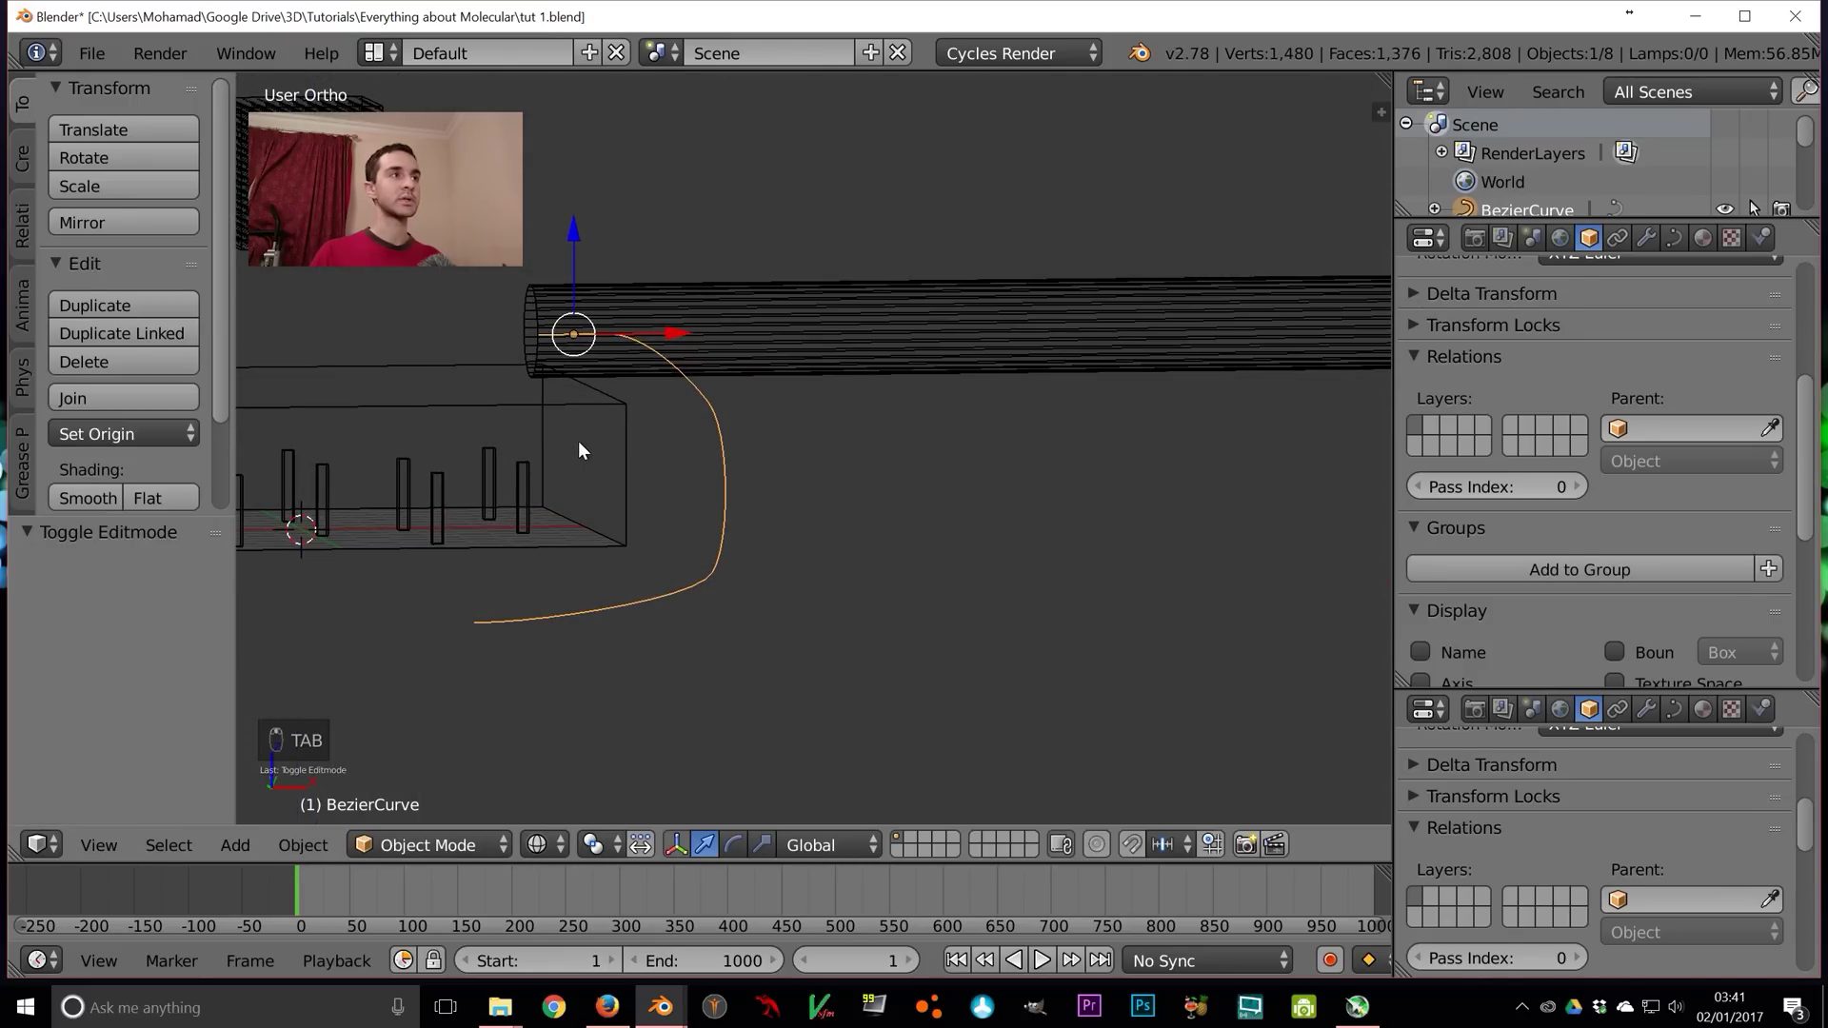
right_click(790, 322)
left_click(1637, 241)
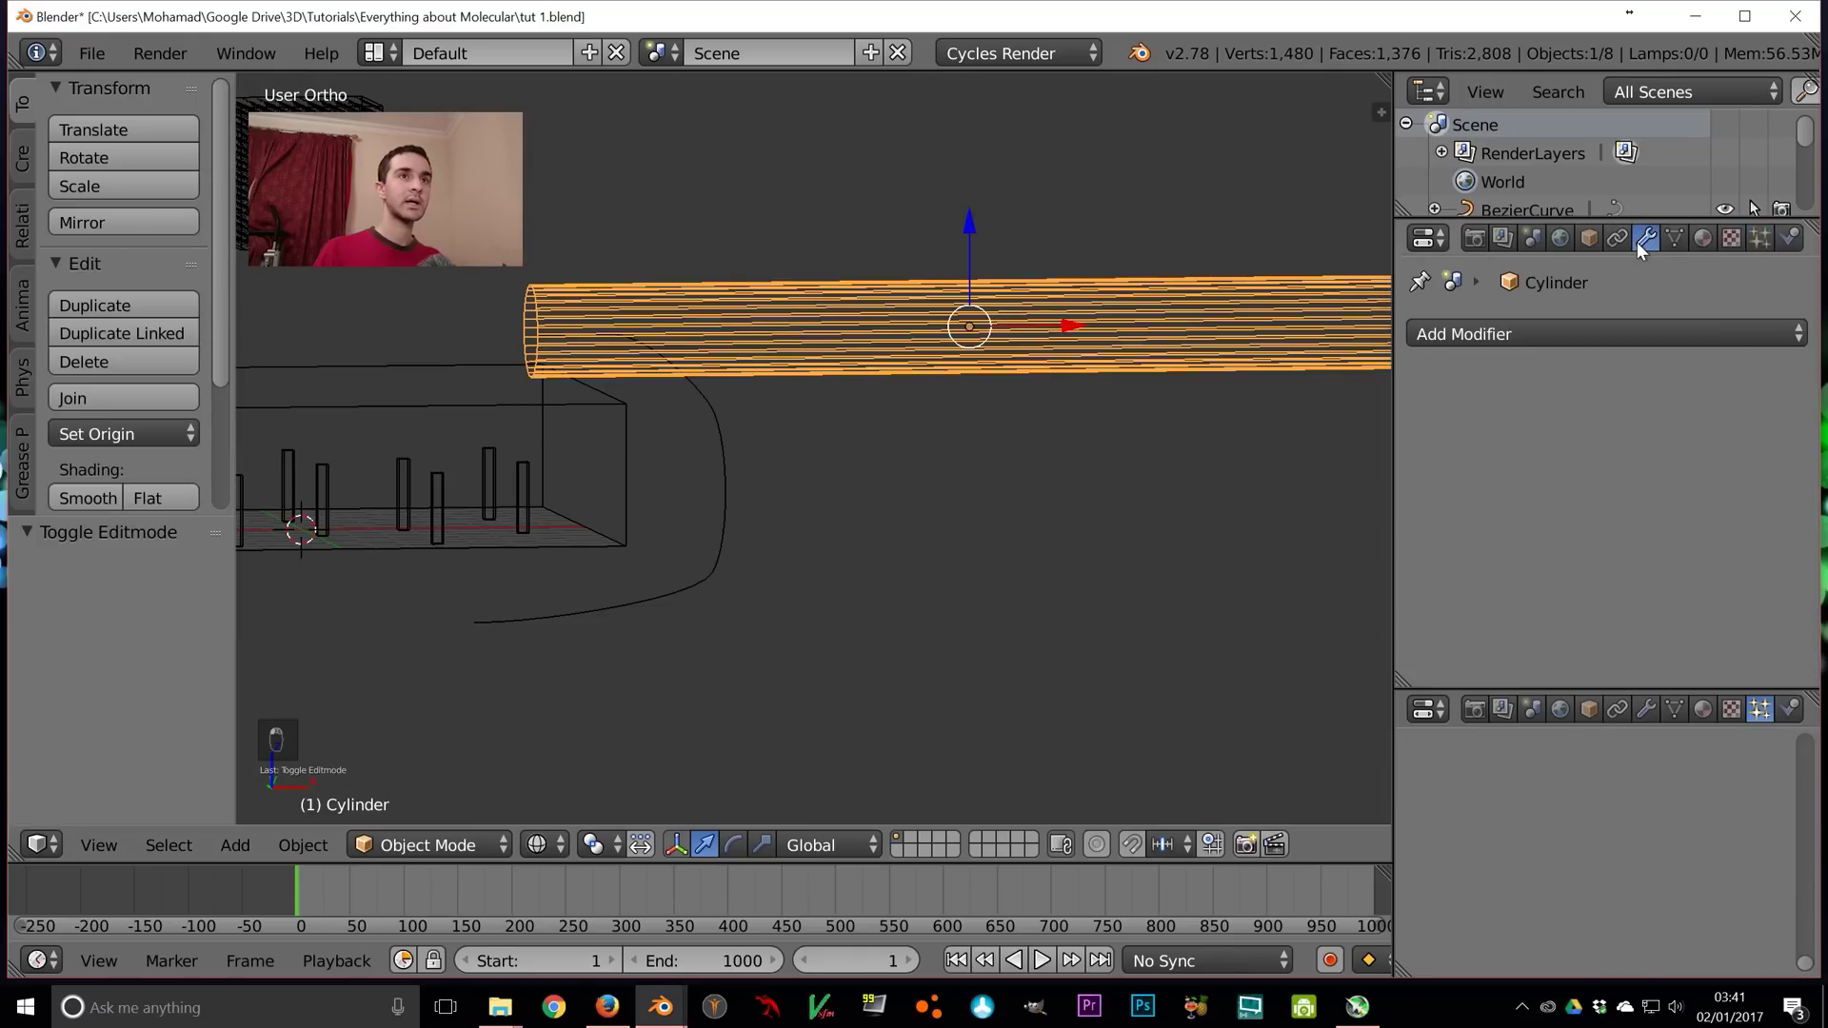
left_click(1566, 330)
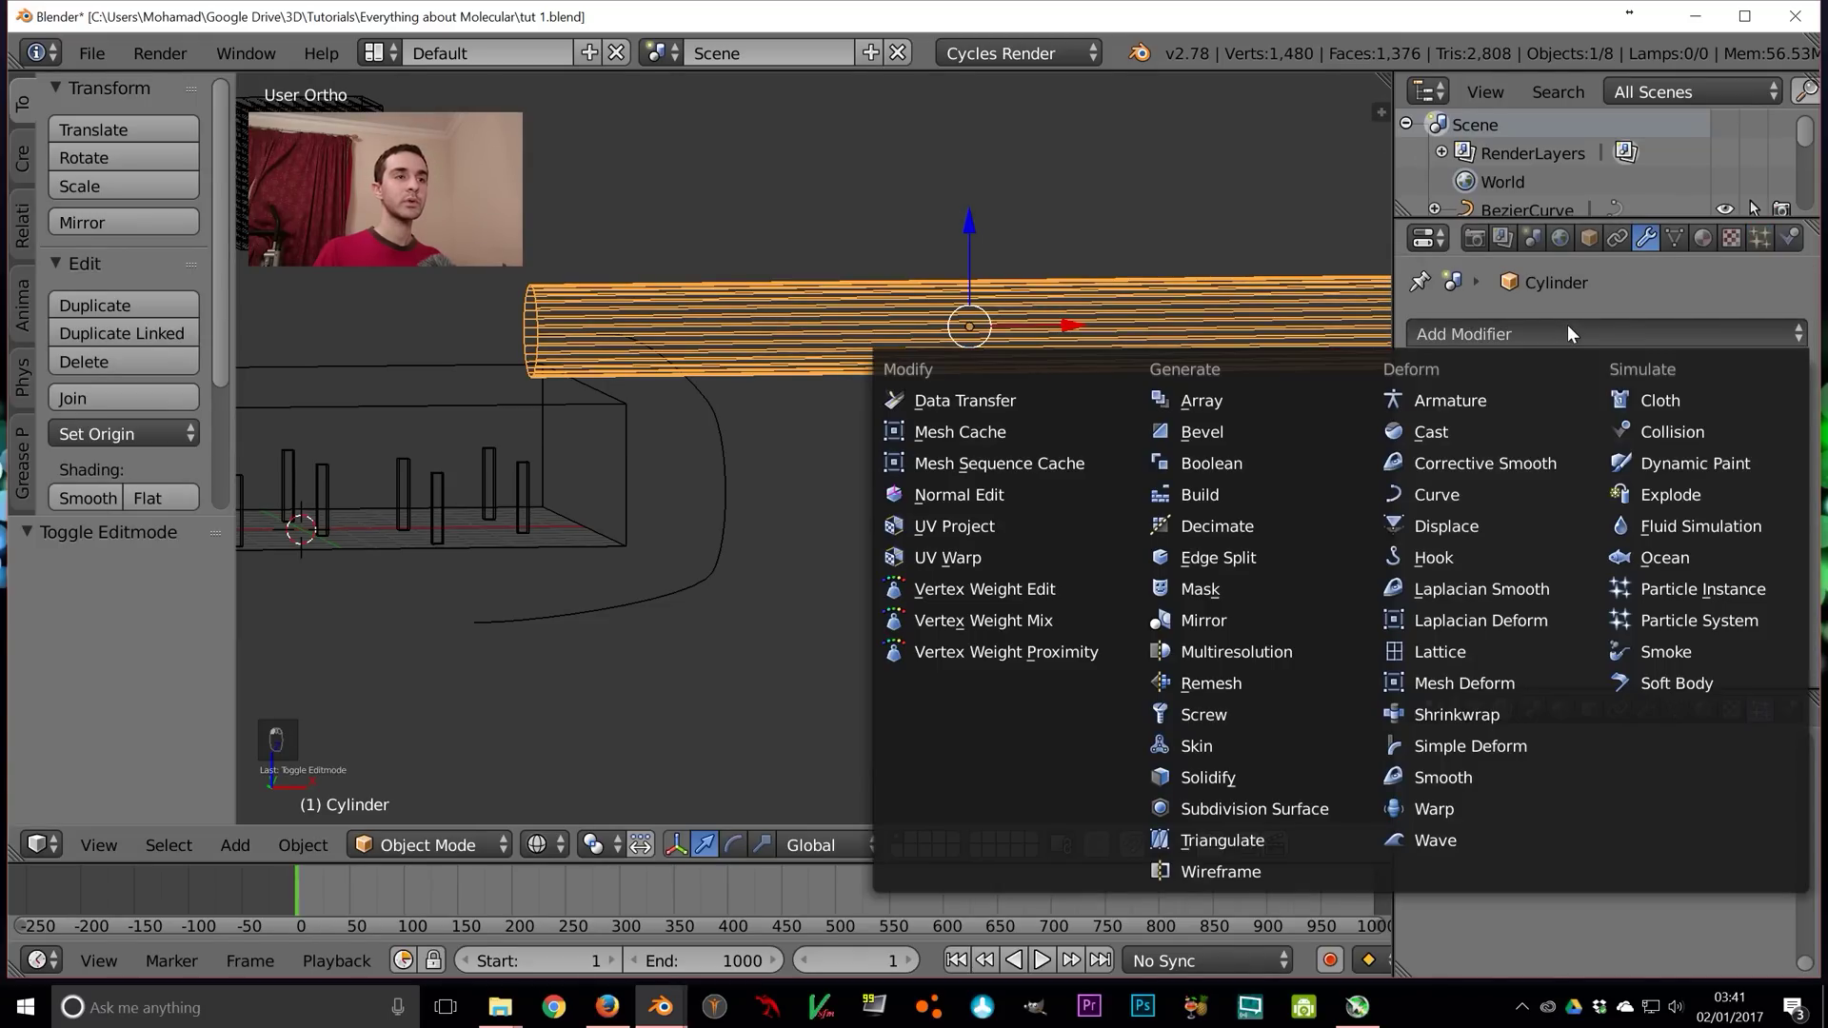
left_click(1461, 493)
left_click(1526, 496)
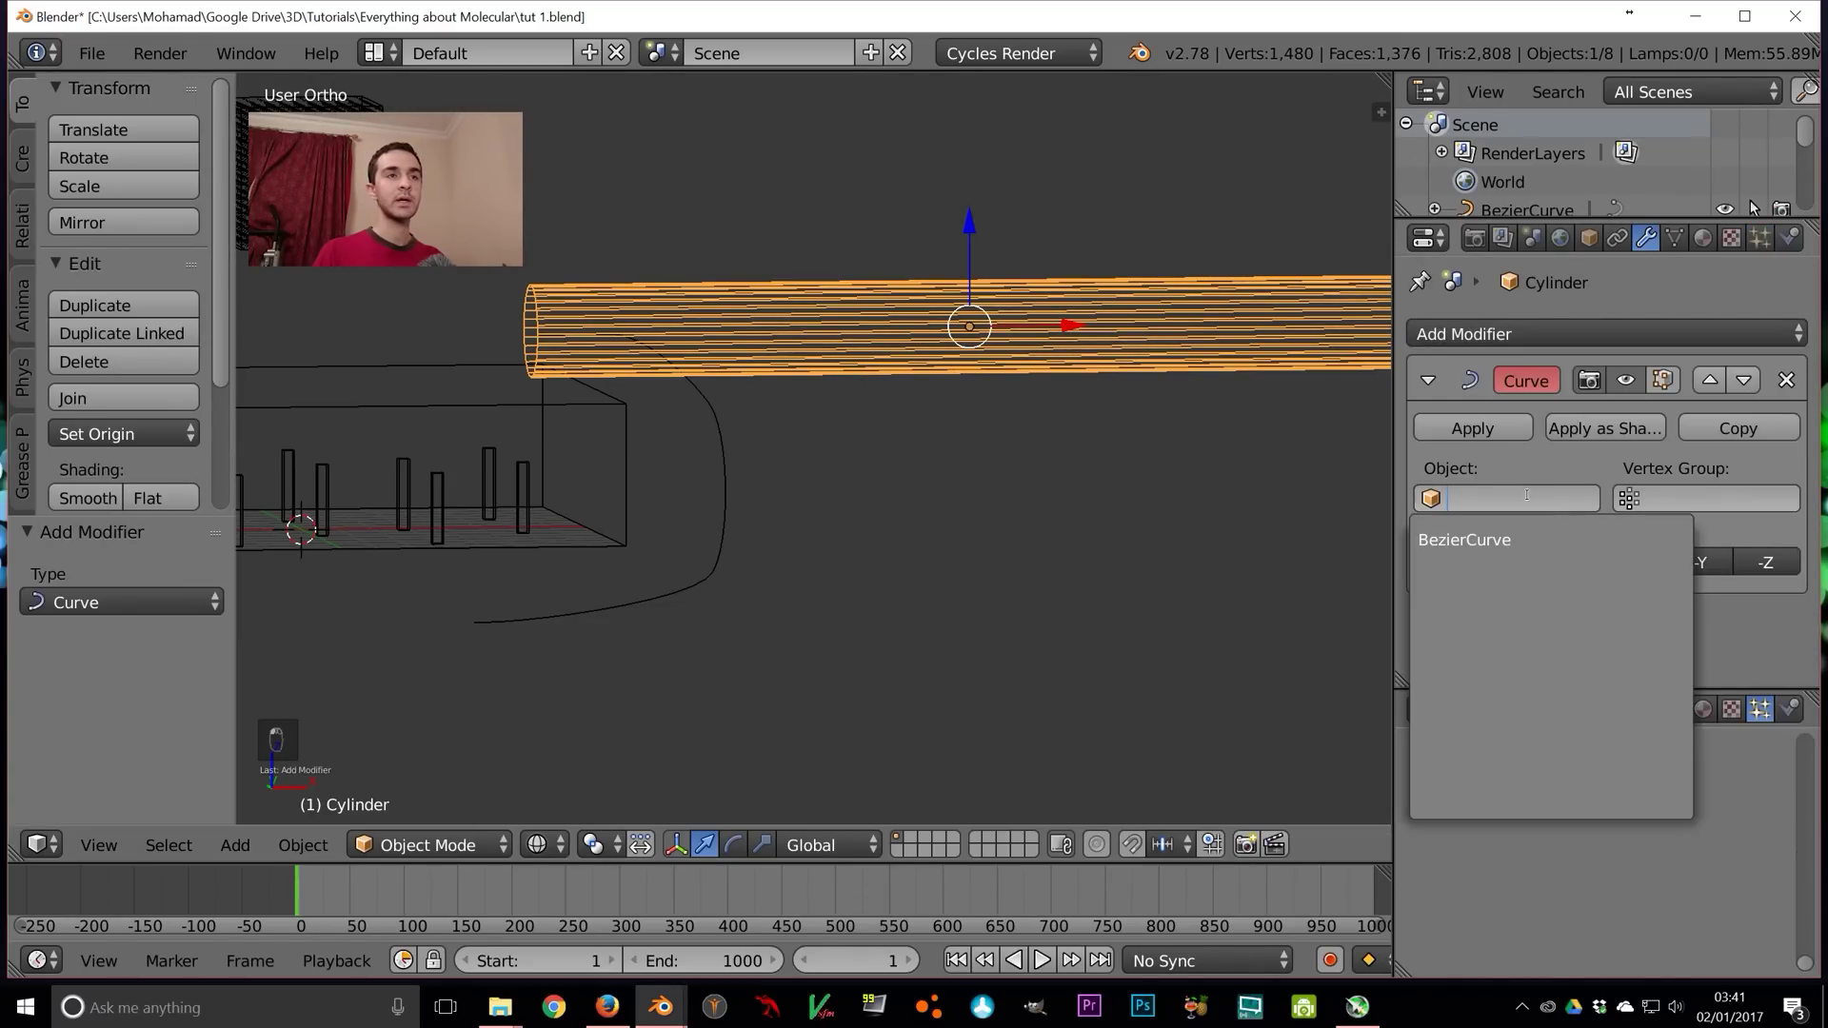
left_click(1495, 541)
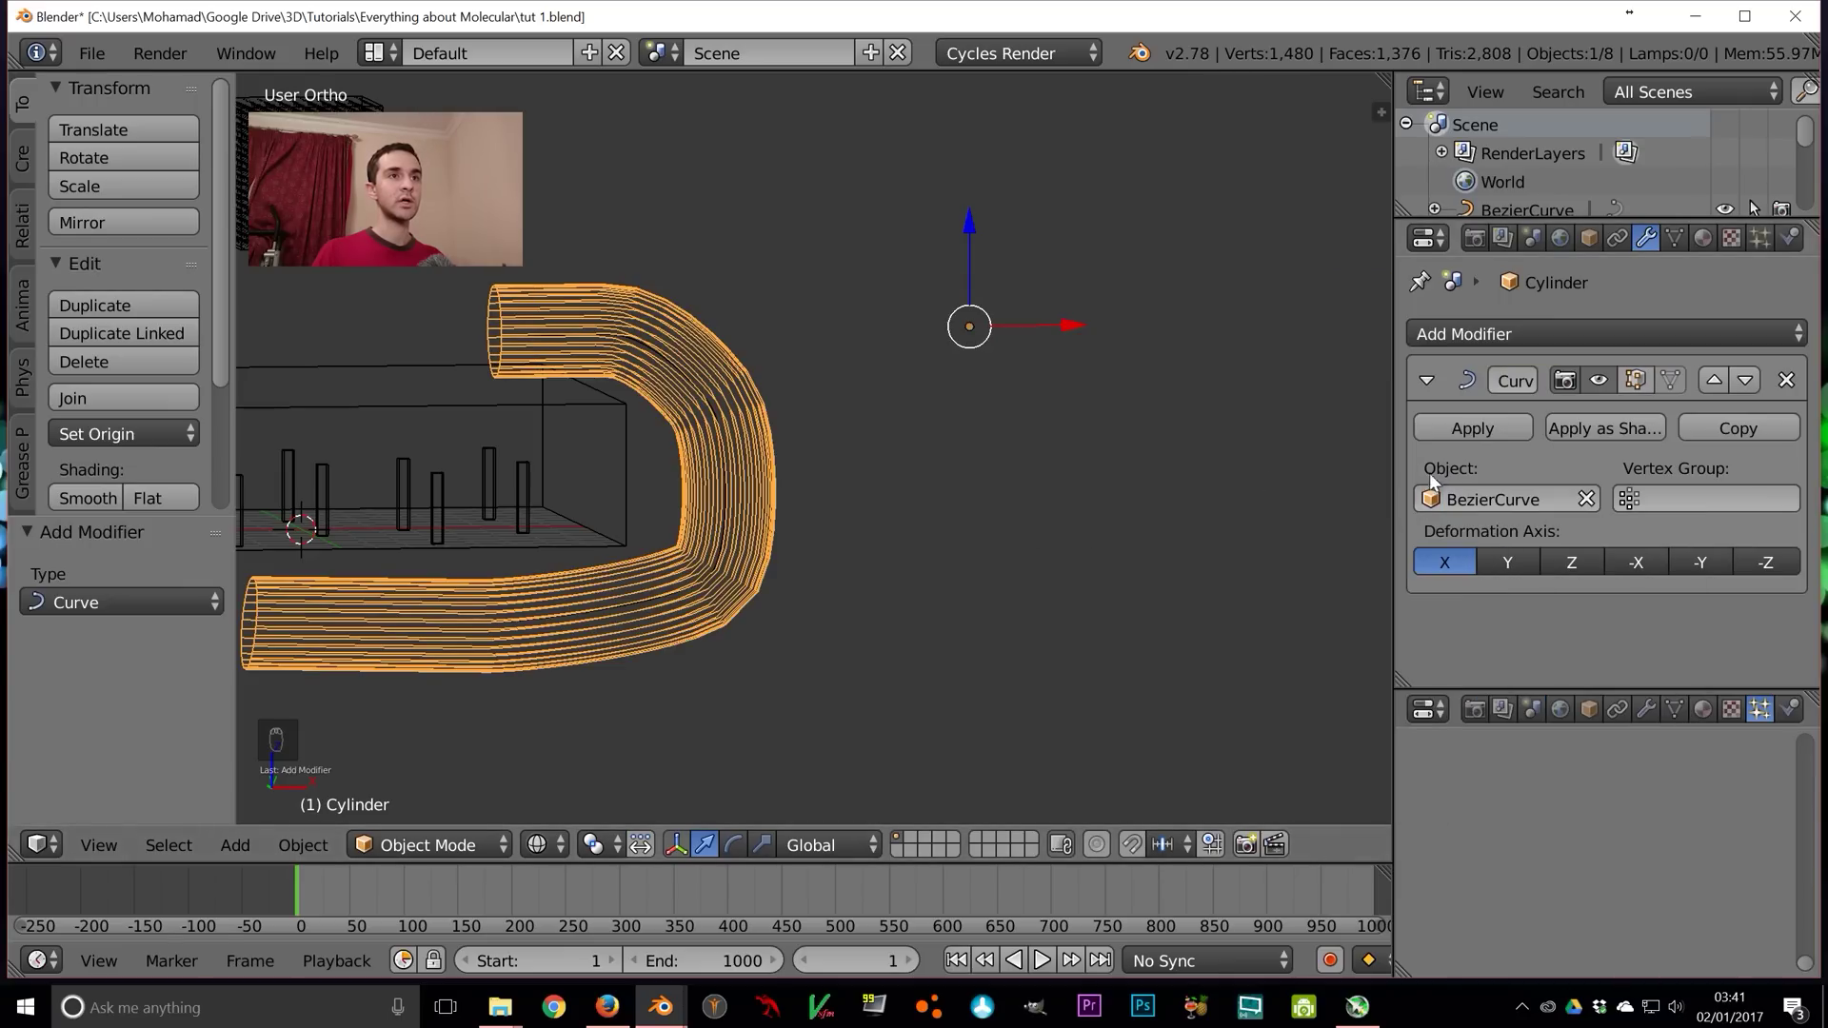
Show the scene in solid shading, inspect the bent cylinder's upper end, and open its mesh for editing
mouse_move(1047, 514)
middle_mouse_down()
mouse_move(883, 539)
mouse_move(724, 461)
mouse_move(819, 488)
mouse_move(750, 493)
middle_mouse_up()
key("Tab")
key("Tab")
key("z")
scroll(751, 494, "up", 3)
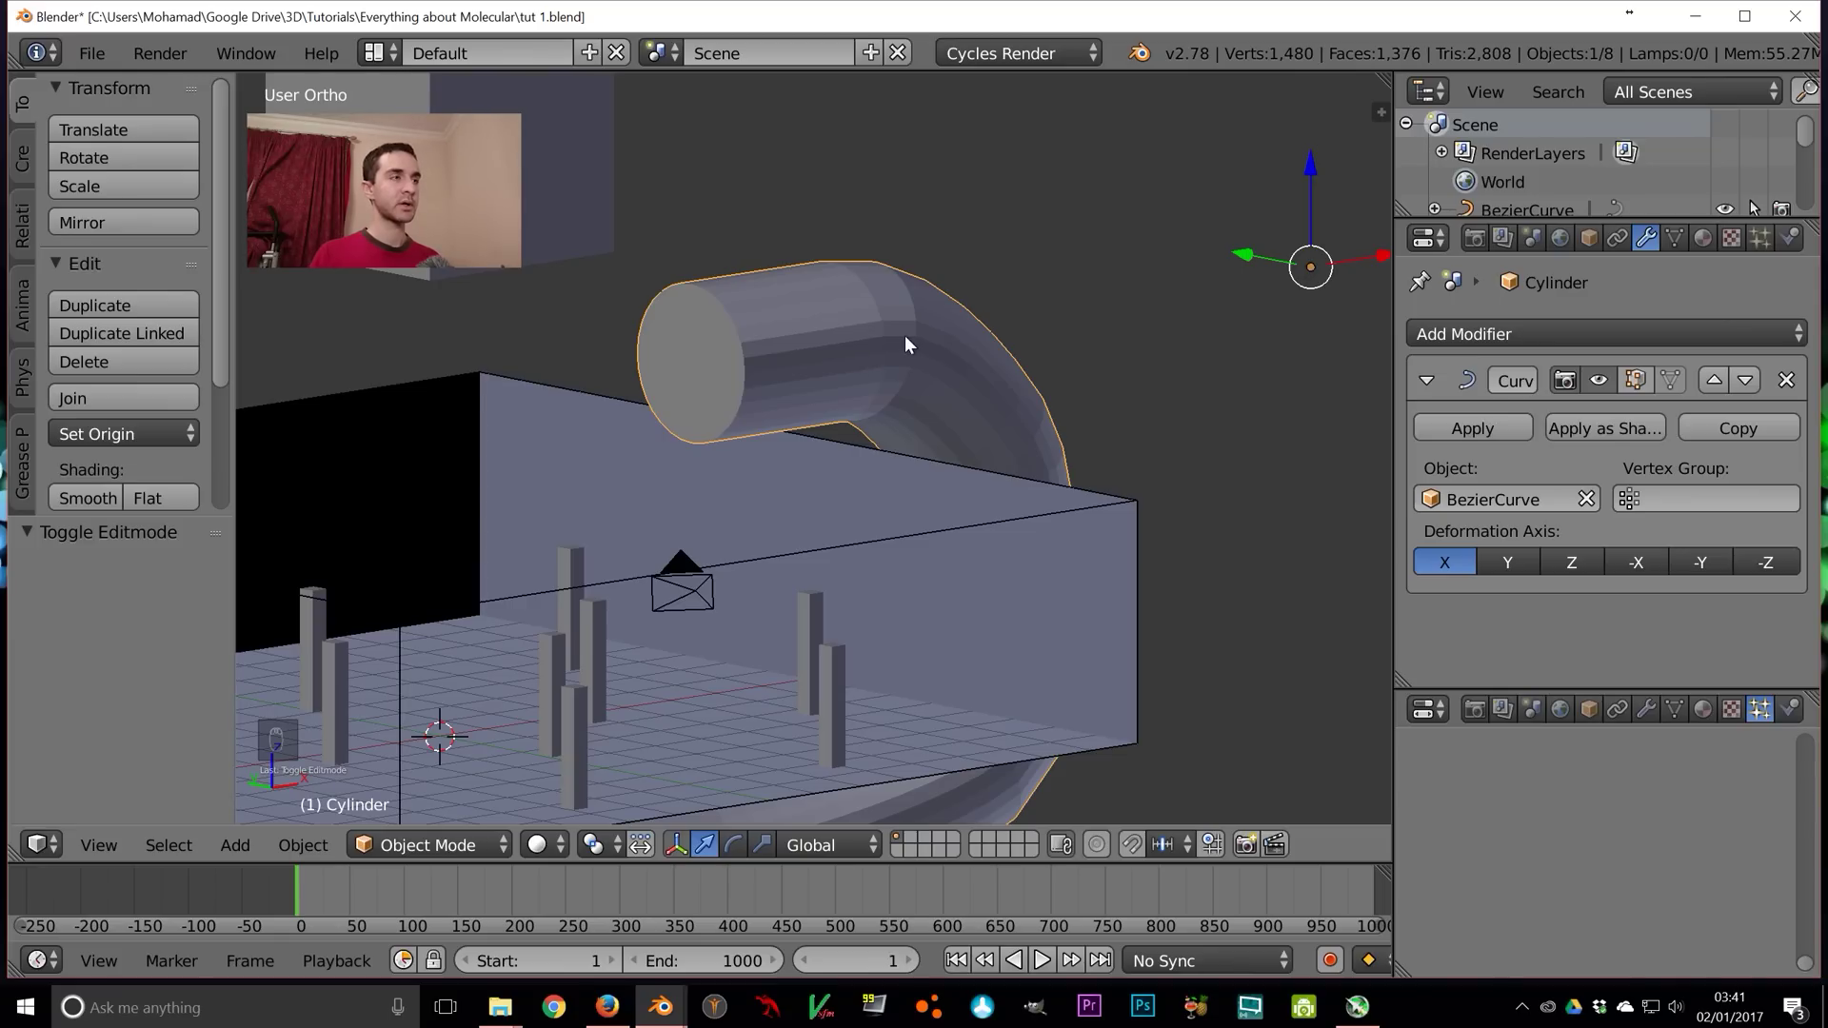
key("Tab")
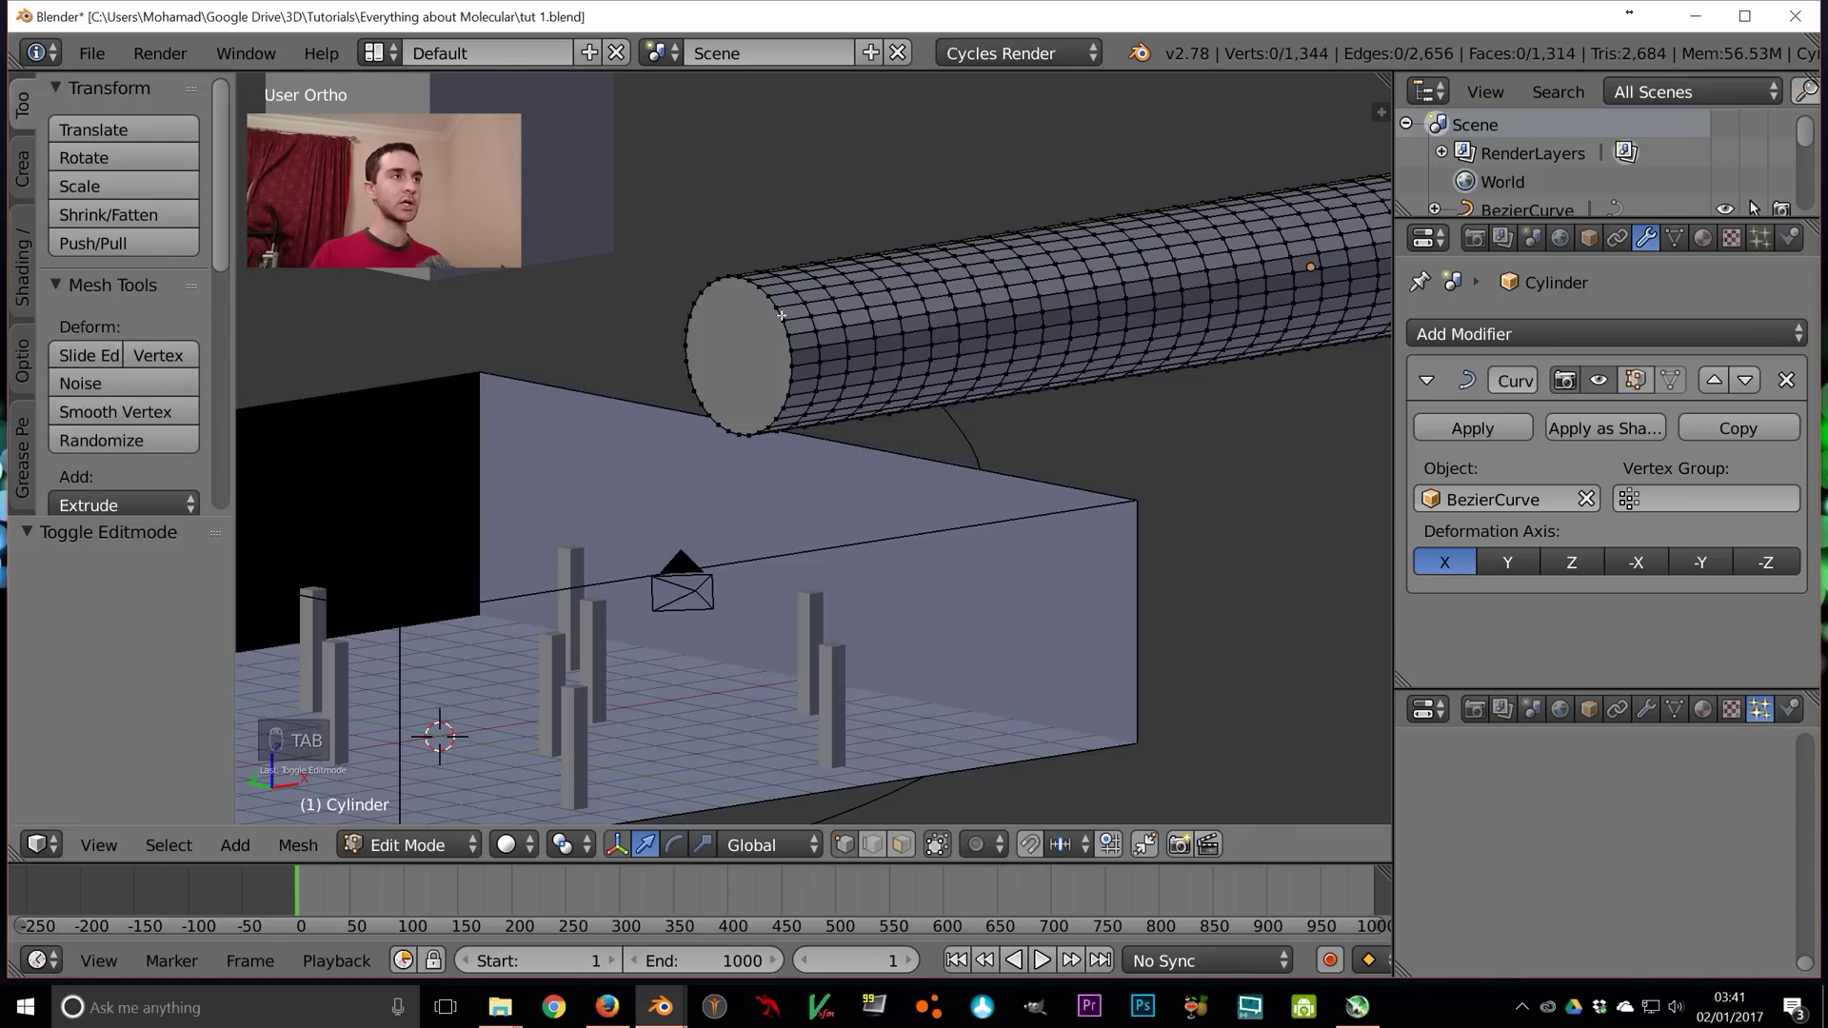
Extrude the cylinder's end cap and scale the new face to 0.8 to form the rim of the pipe opening
right_click(781, 312)
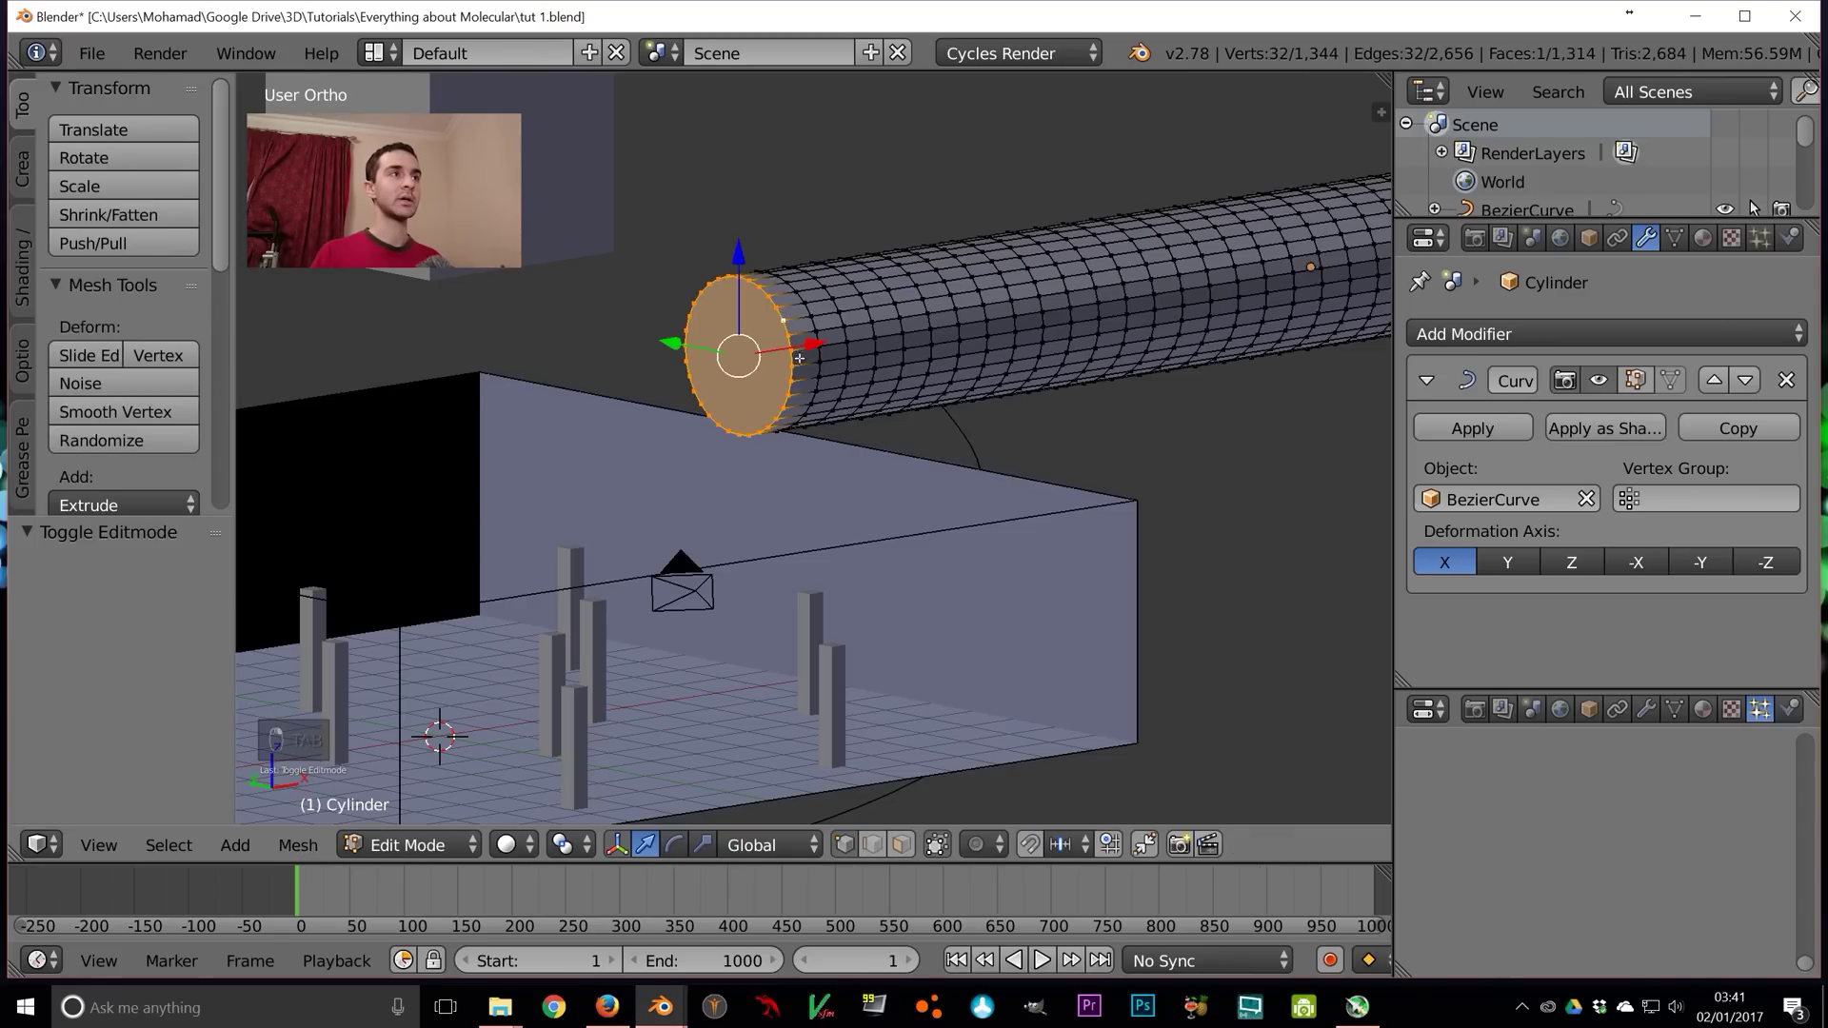
scroll(873, 396, "down", 3)
scroll(817, 425, "up", 3)
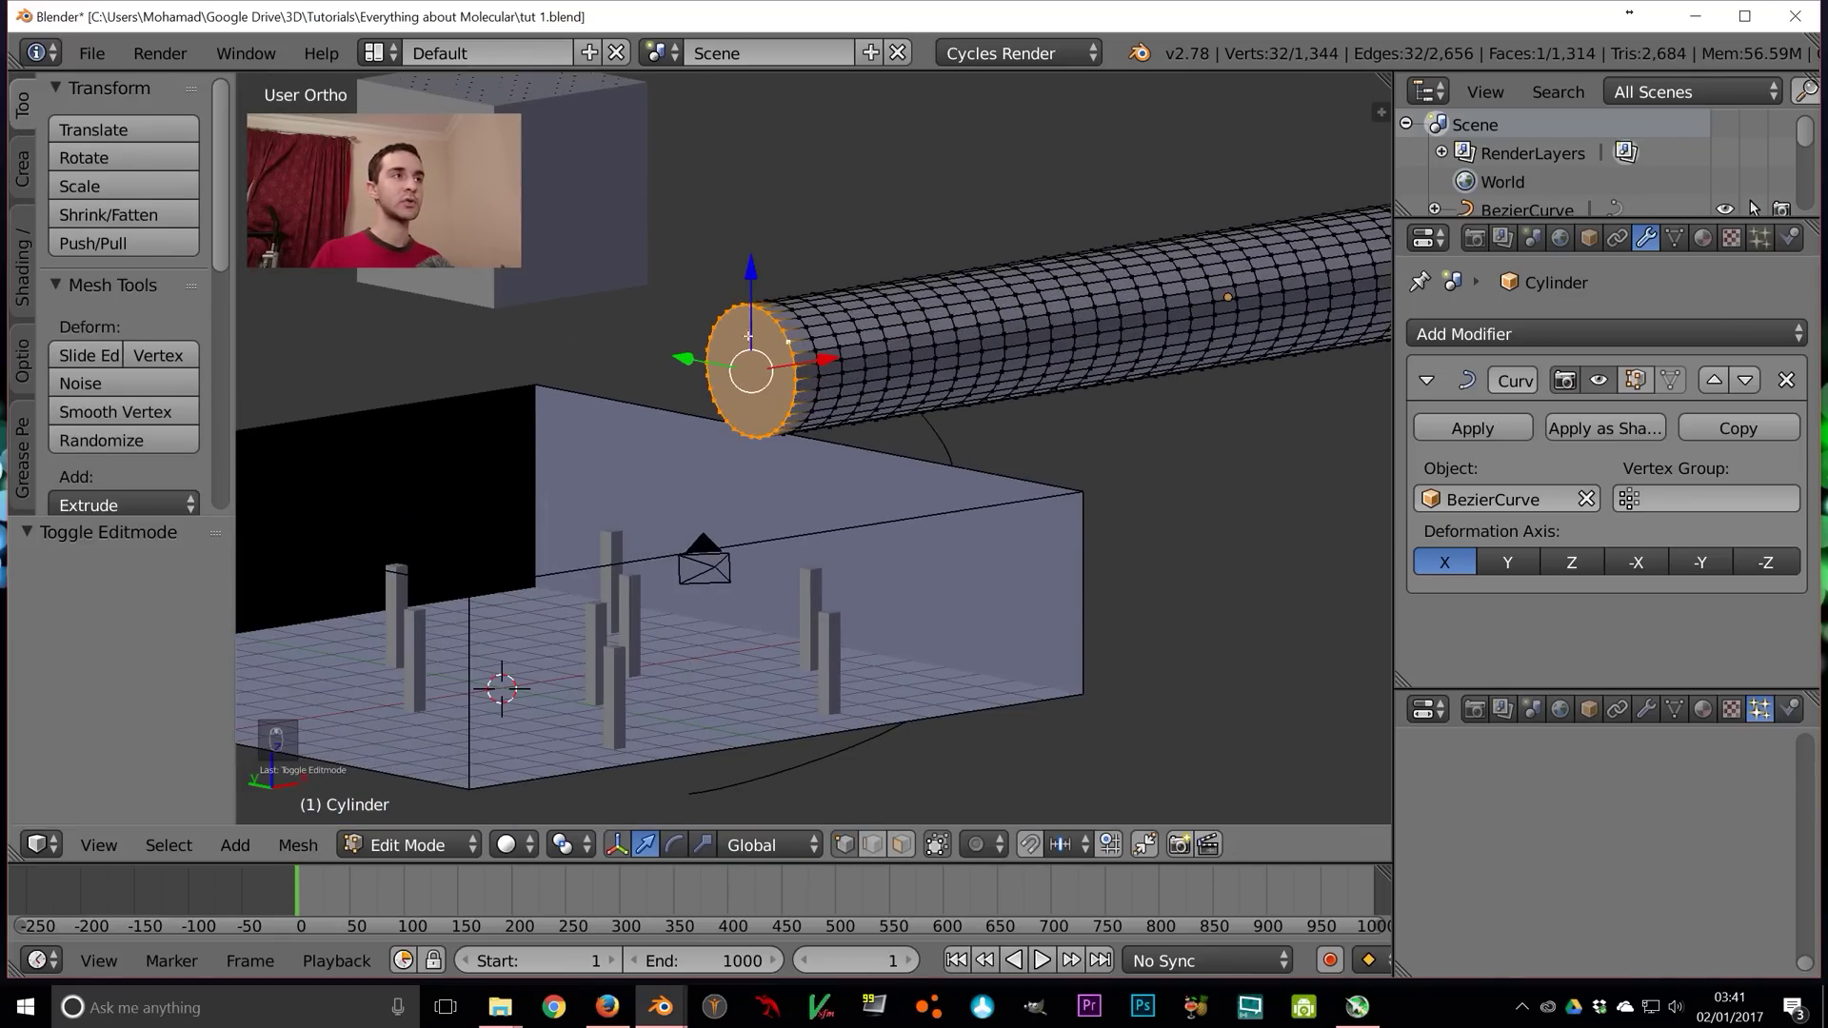
scroll(751, 386, "up", 2)
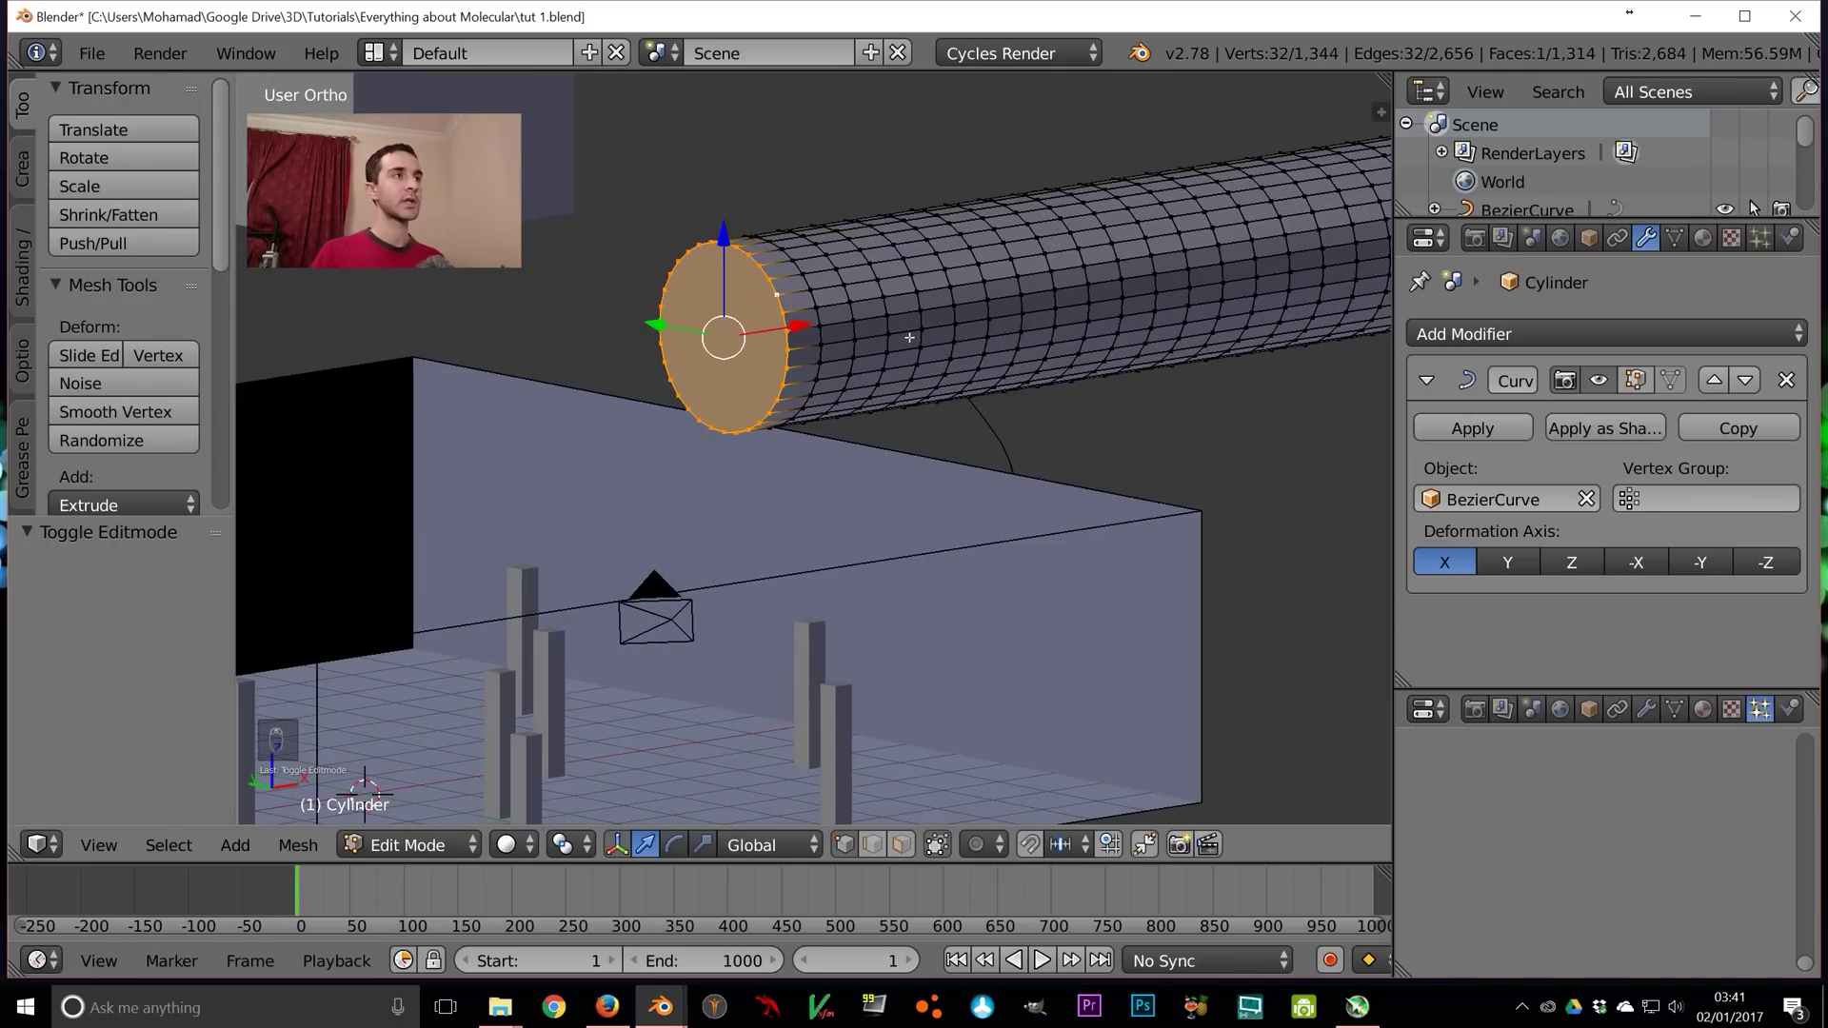
key("e")
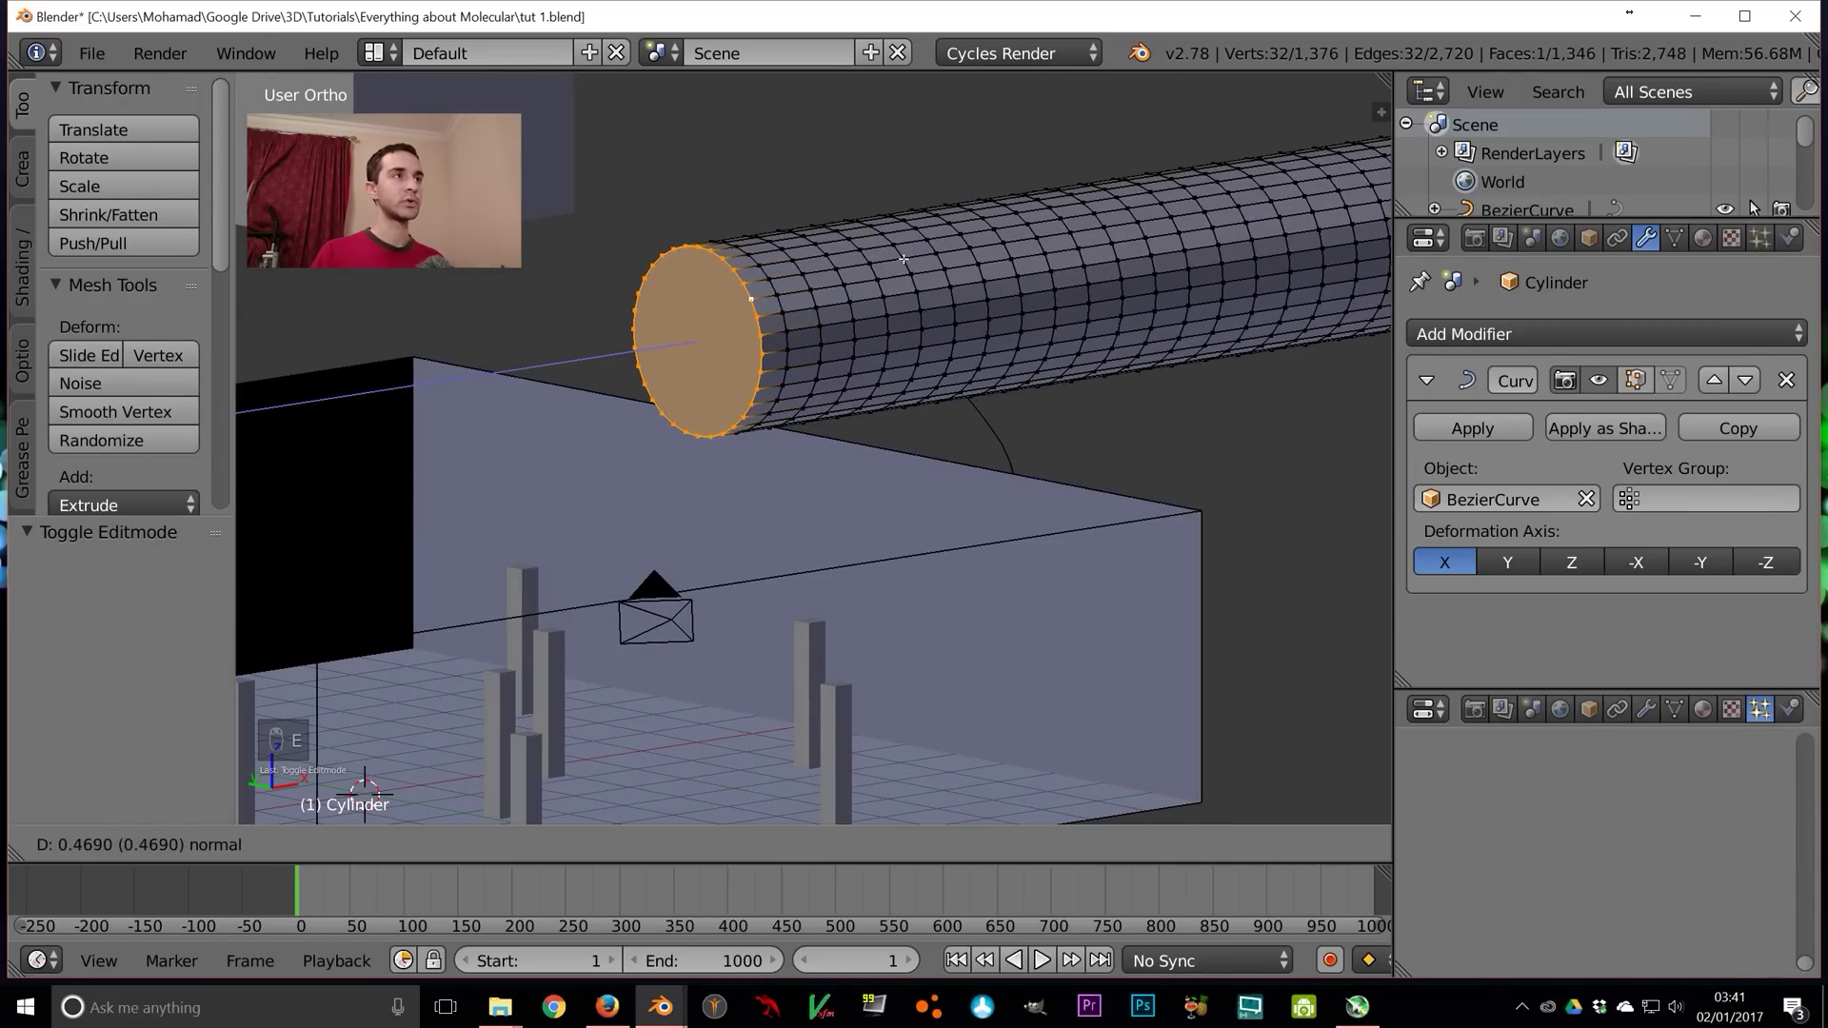
left_click(892, 255)
key("s")
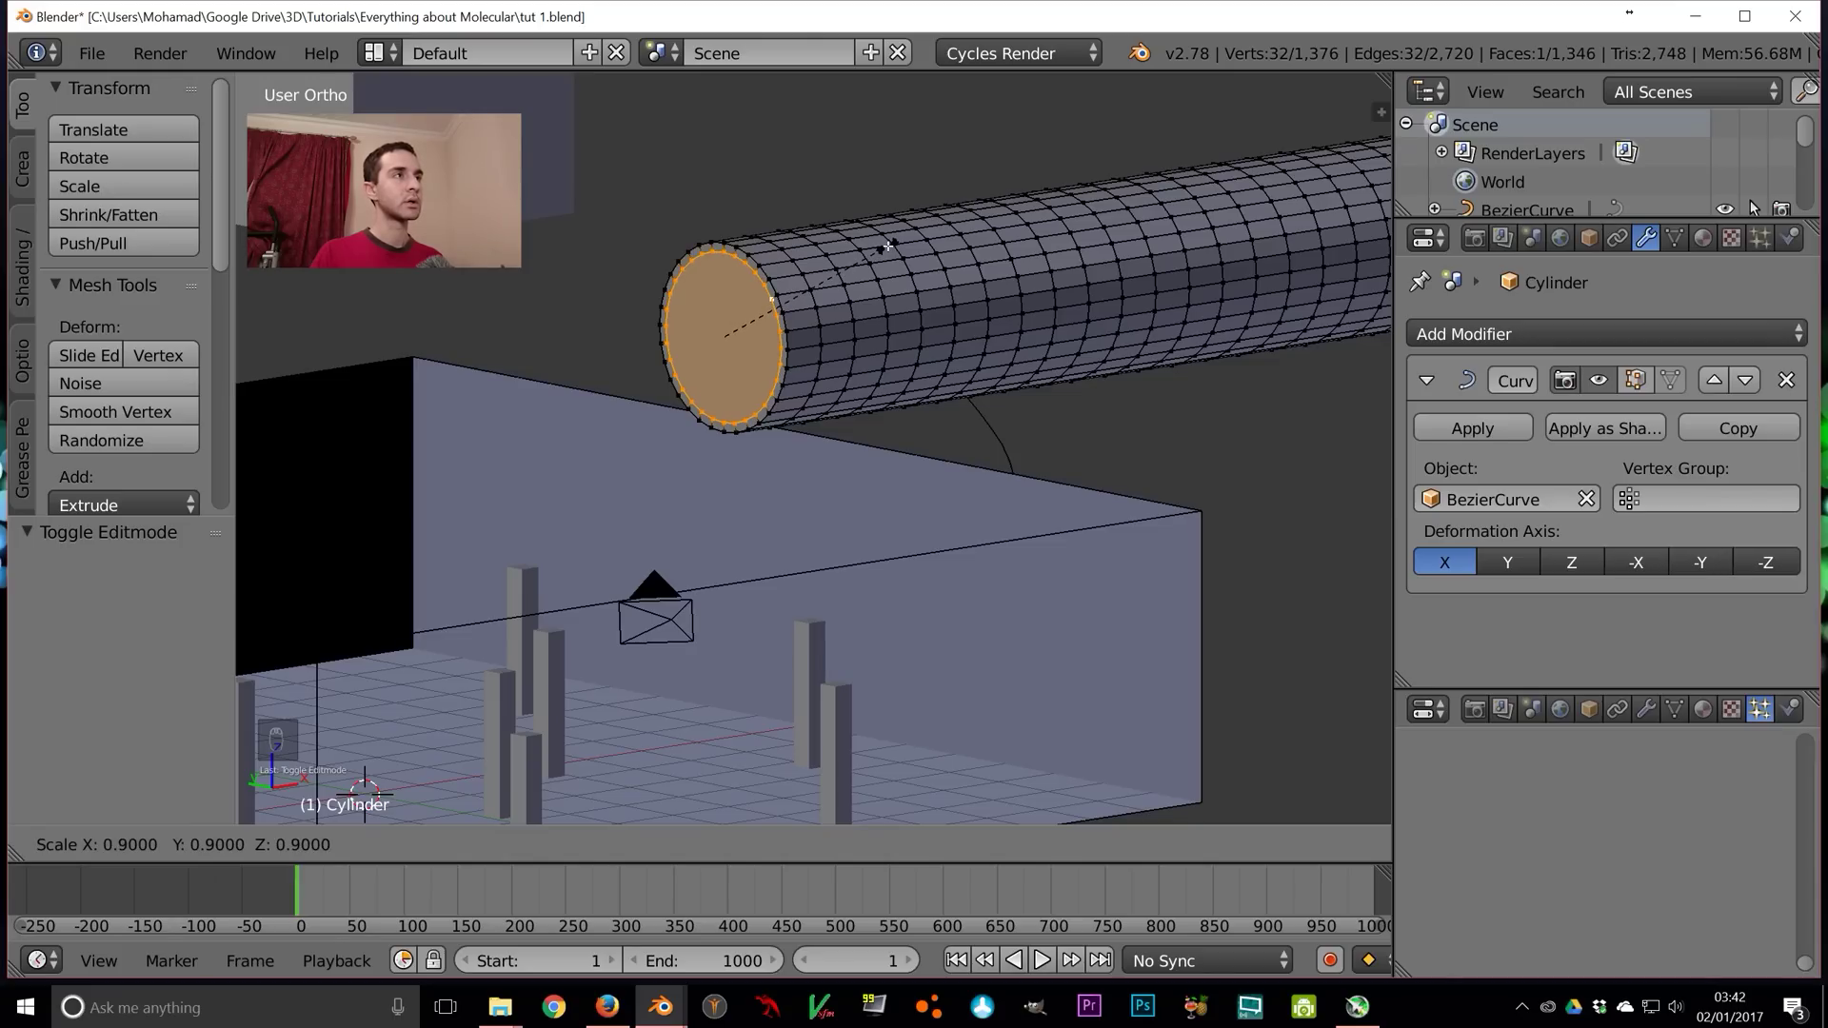
left_click(878, 247)
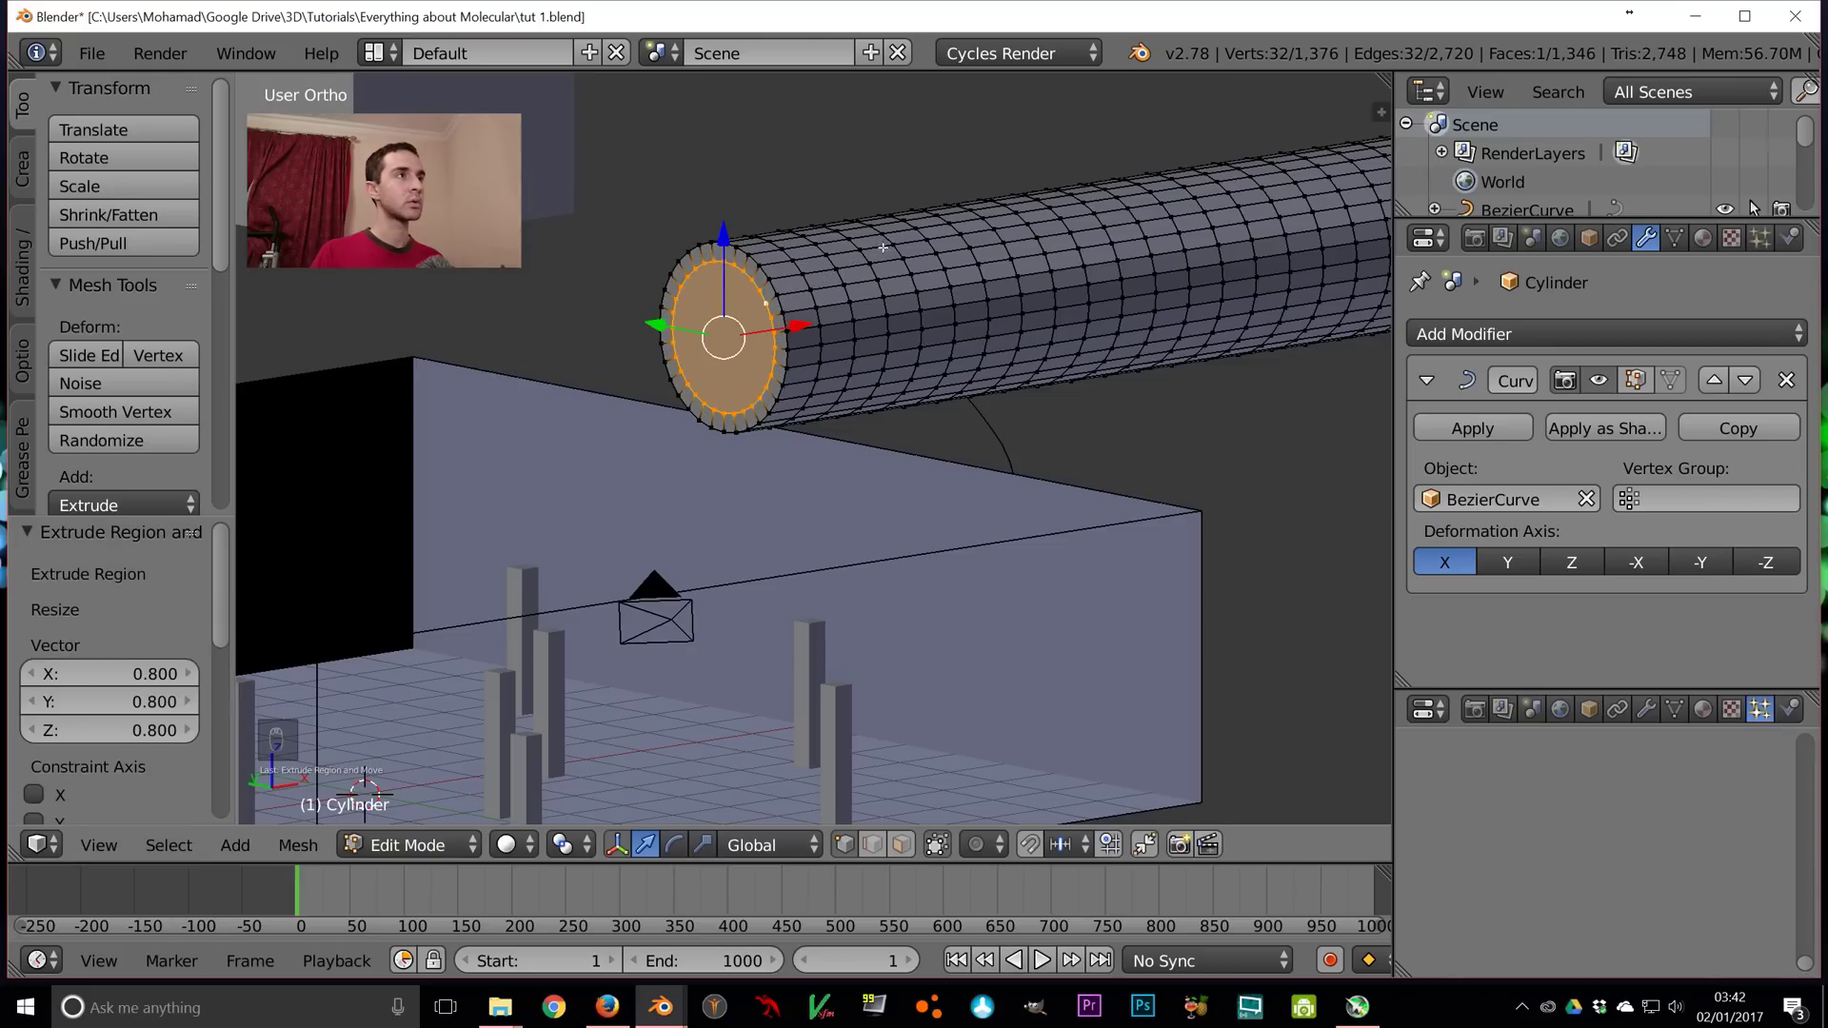
Extrude the inner cap face back into the cylinder to hollow out the pipe, and return to Object Mode in solid shading
key("e")
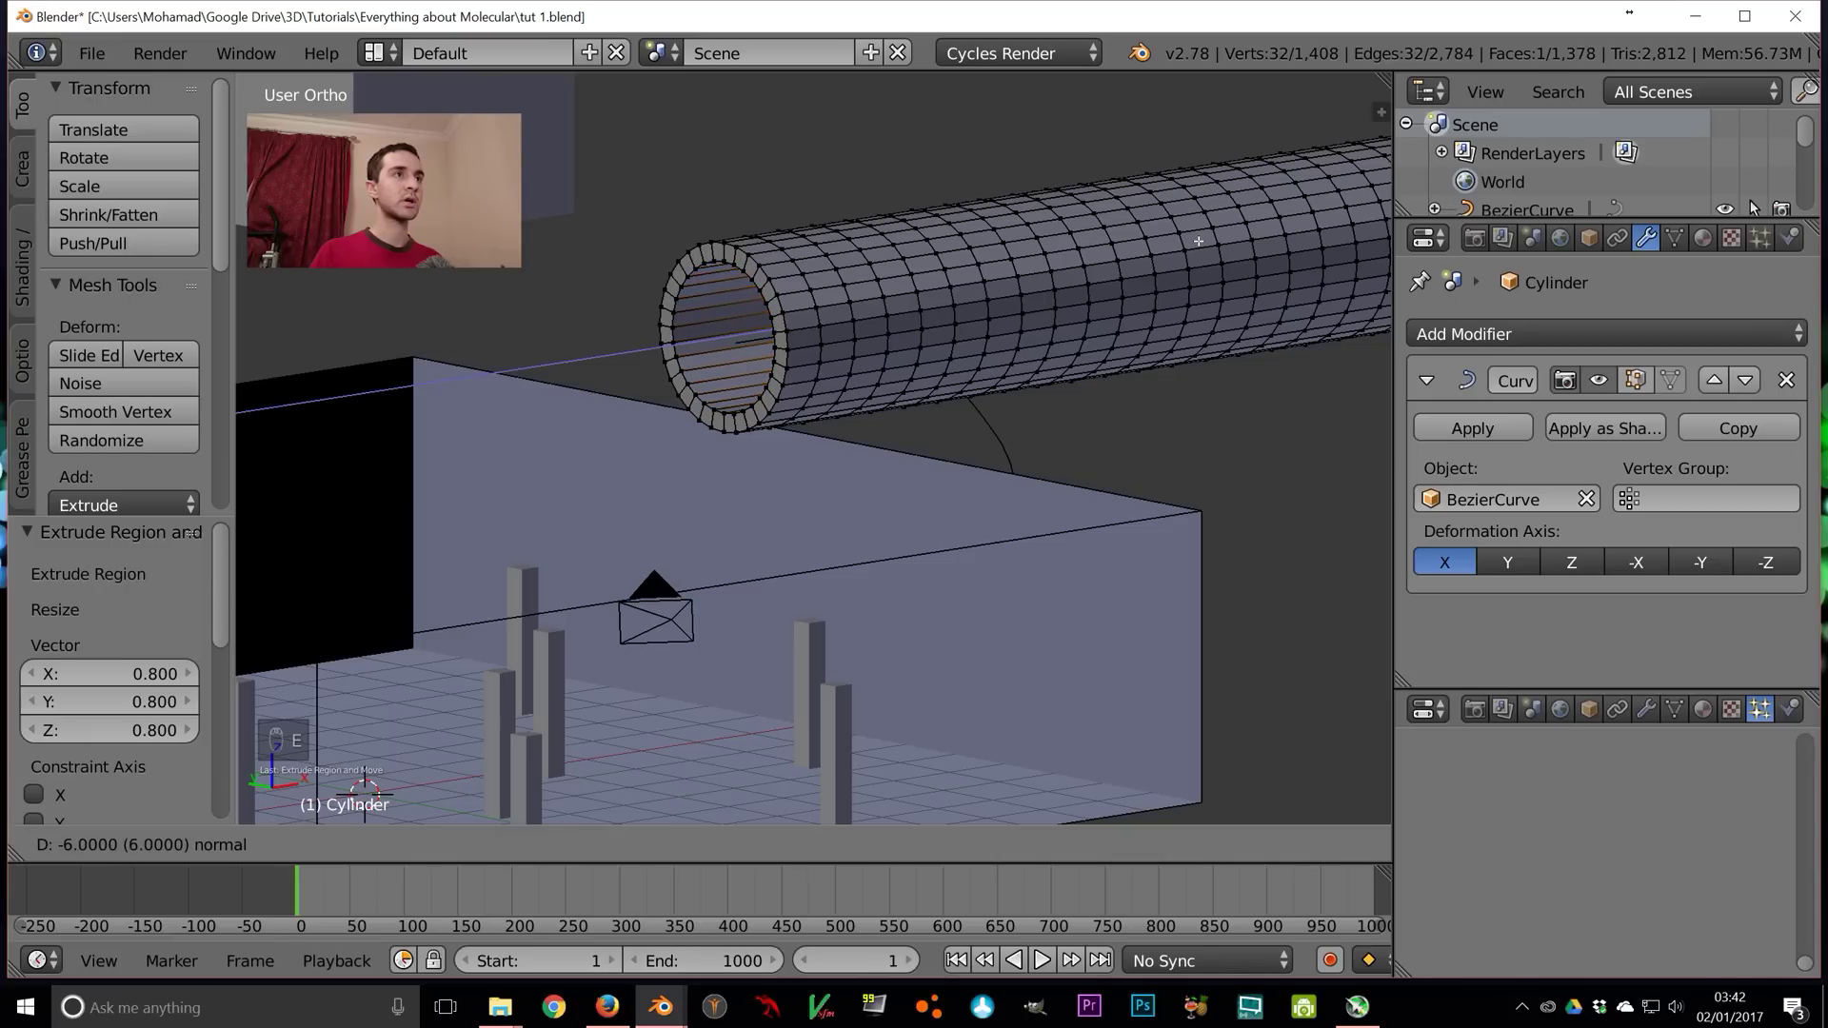
left_click(1101, 180)
key("z")
middle_click_drag(1101, 181, 1092, 359)
scroll(833, 415, "down", 6)
key("Tab")
middle_click_drag(765, 471, 794, 437)
scroll(887, 466, "up", 4)
key("z")
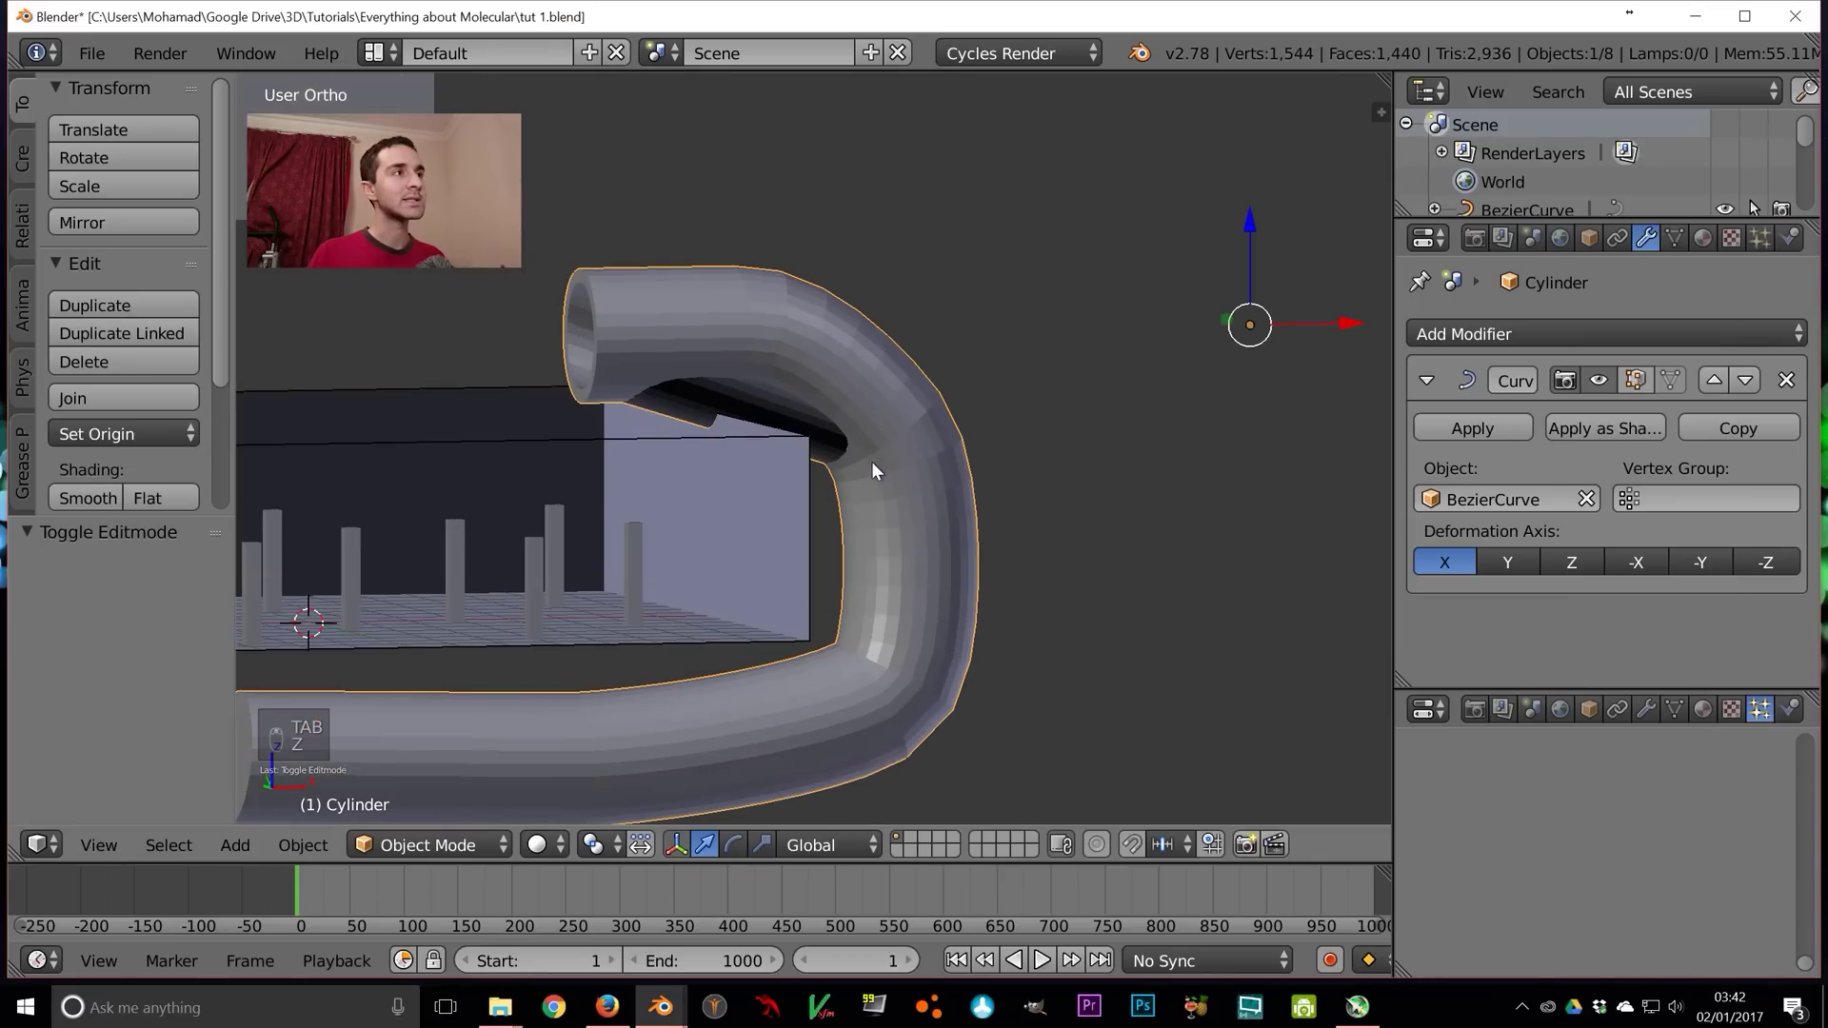
Add 9 evenly spaced loop cuts along the pipe's inner wall without sliding them, so it follows the bend
scroll(871, 461, "up", 3)
middle_click_drag(828, 398, 801, 428)
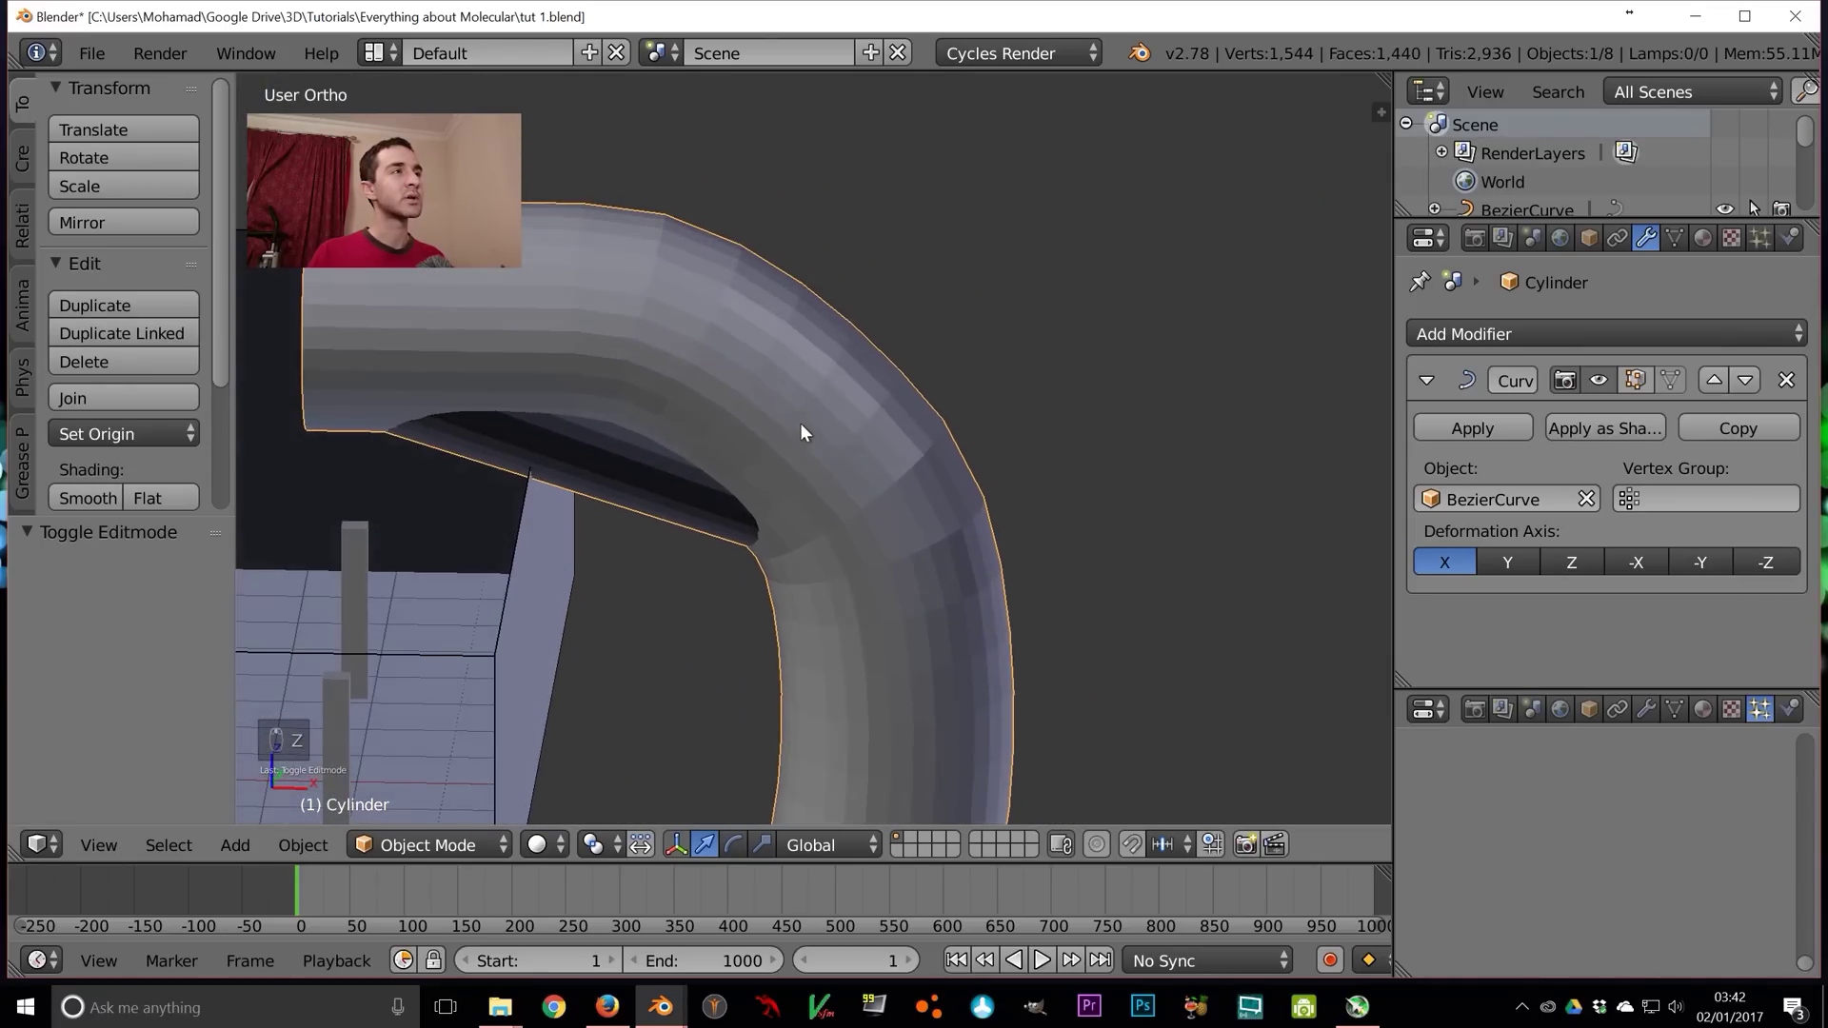
key("z")
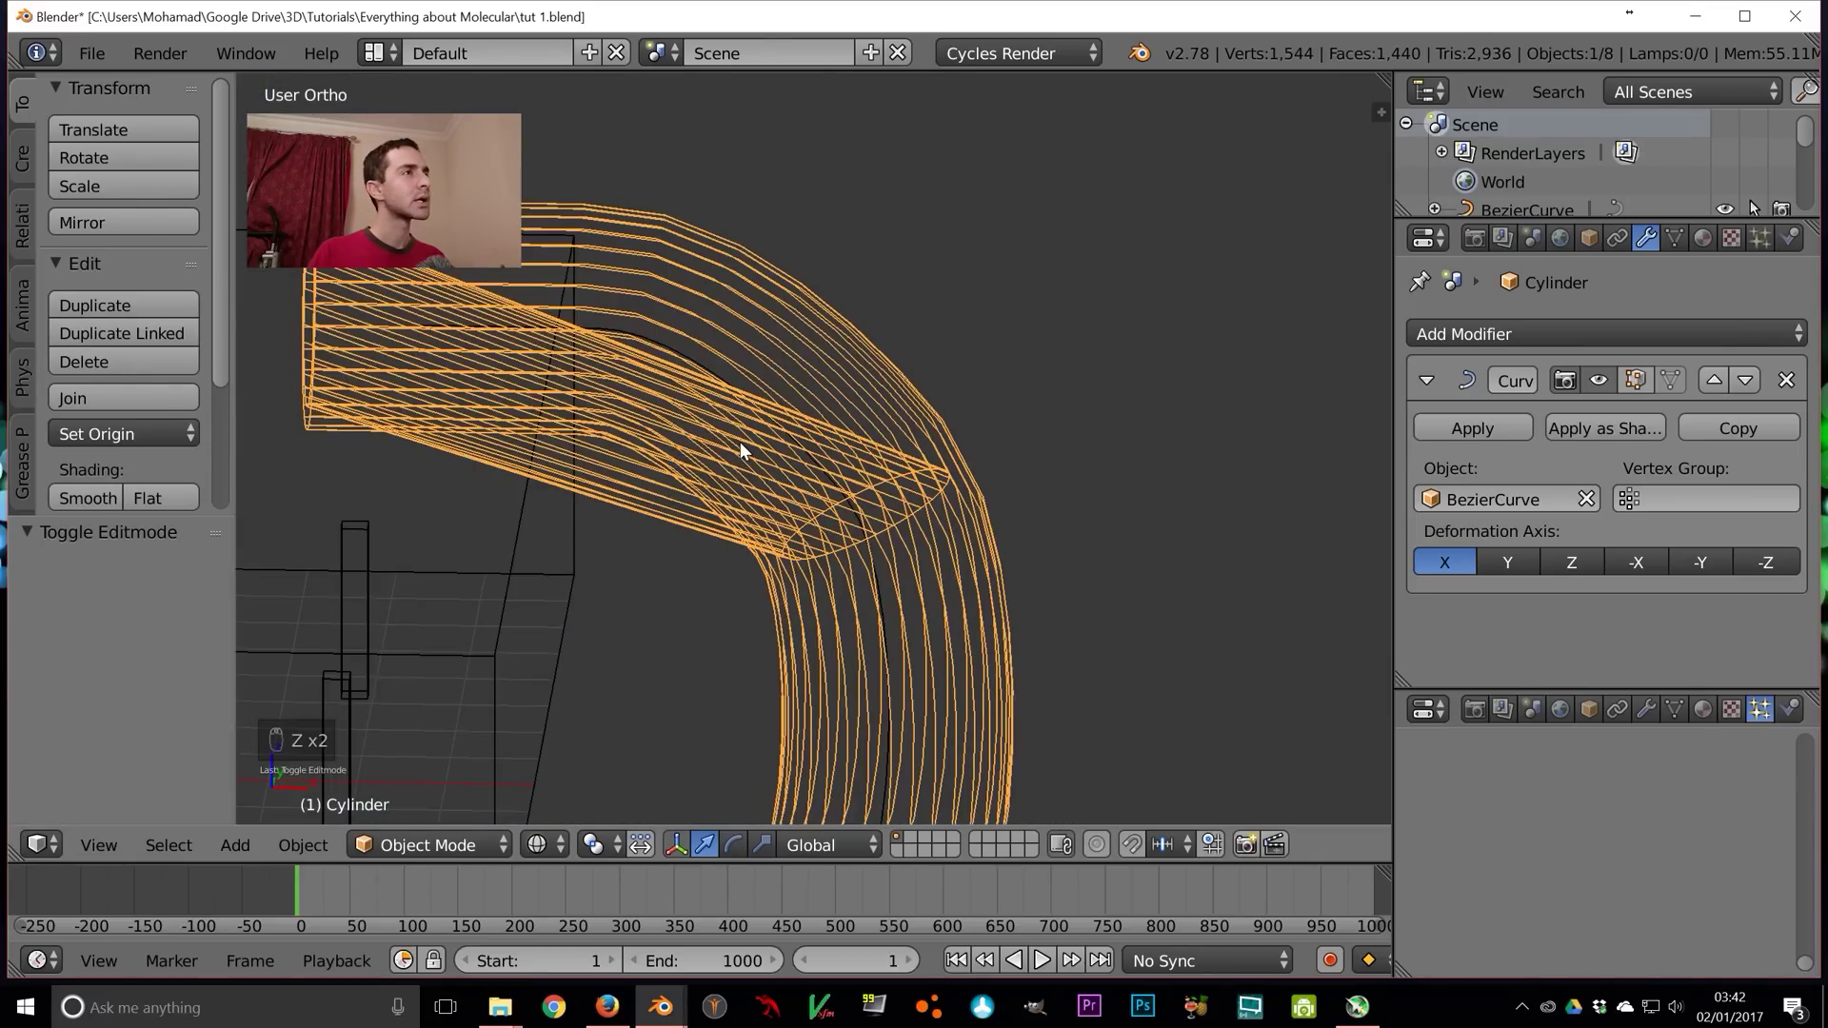
key("Tab")
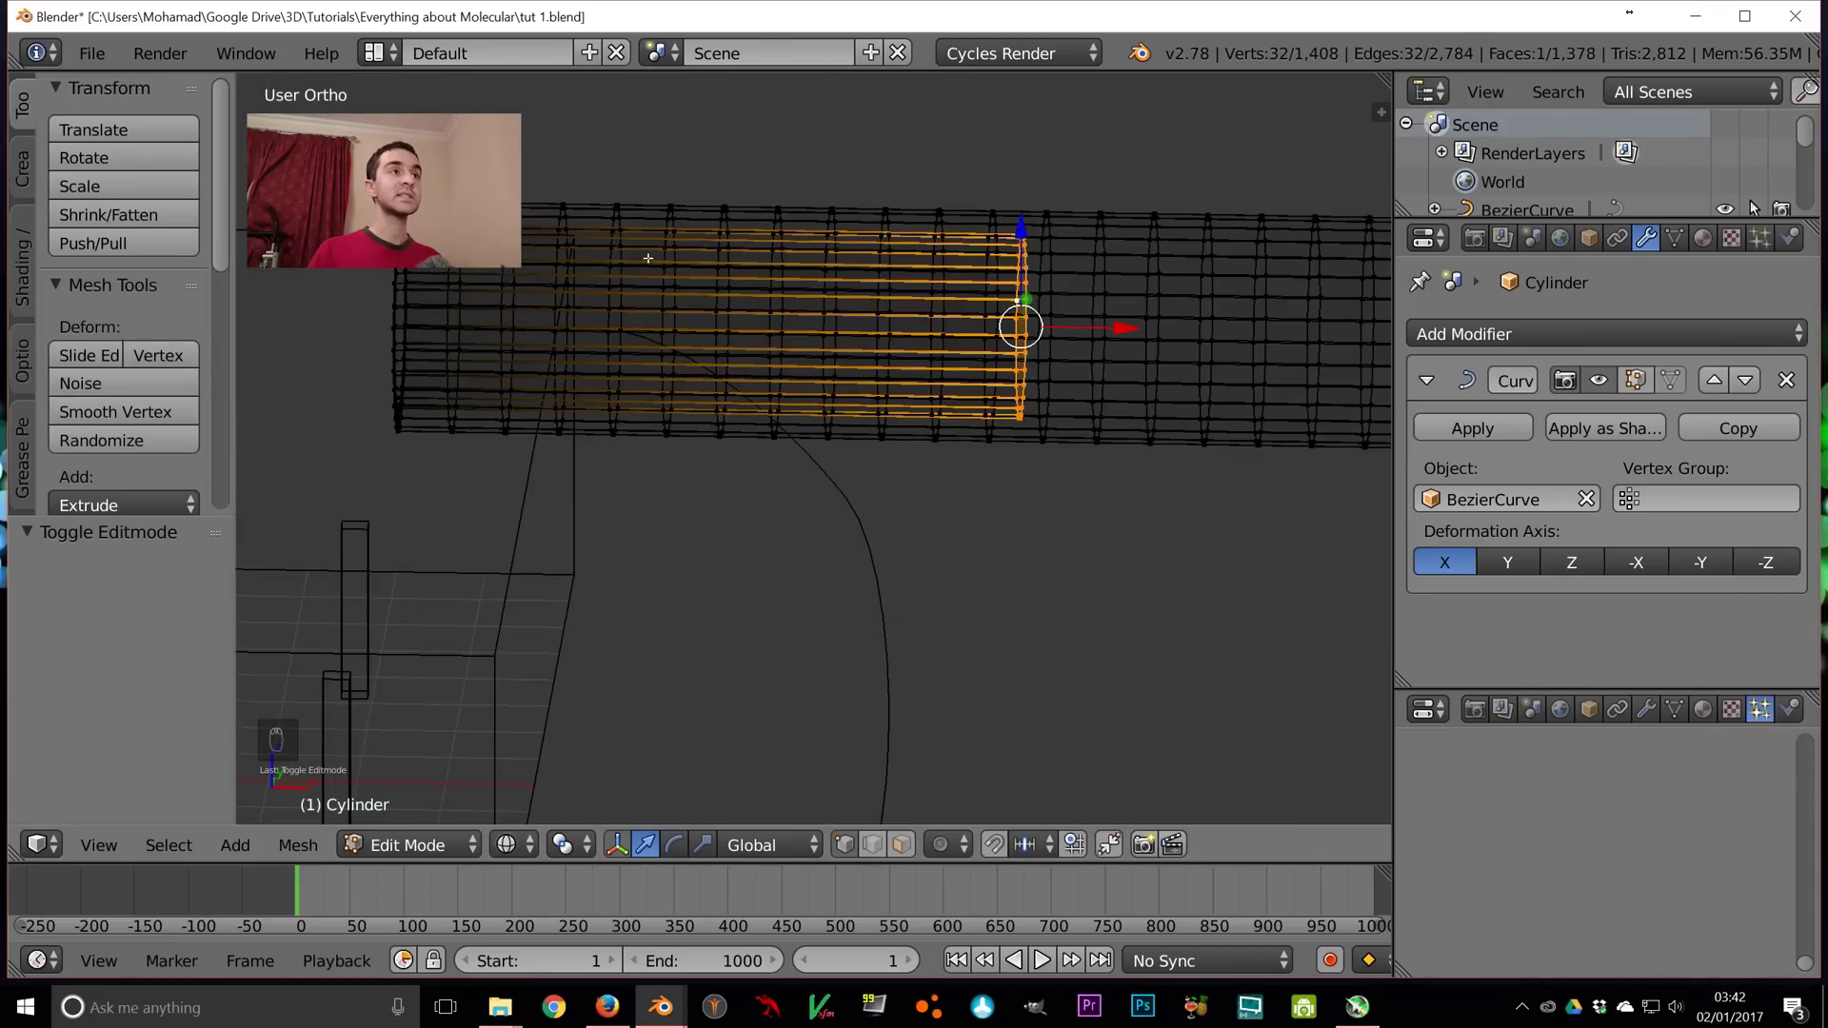
key("ctrl+r")
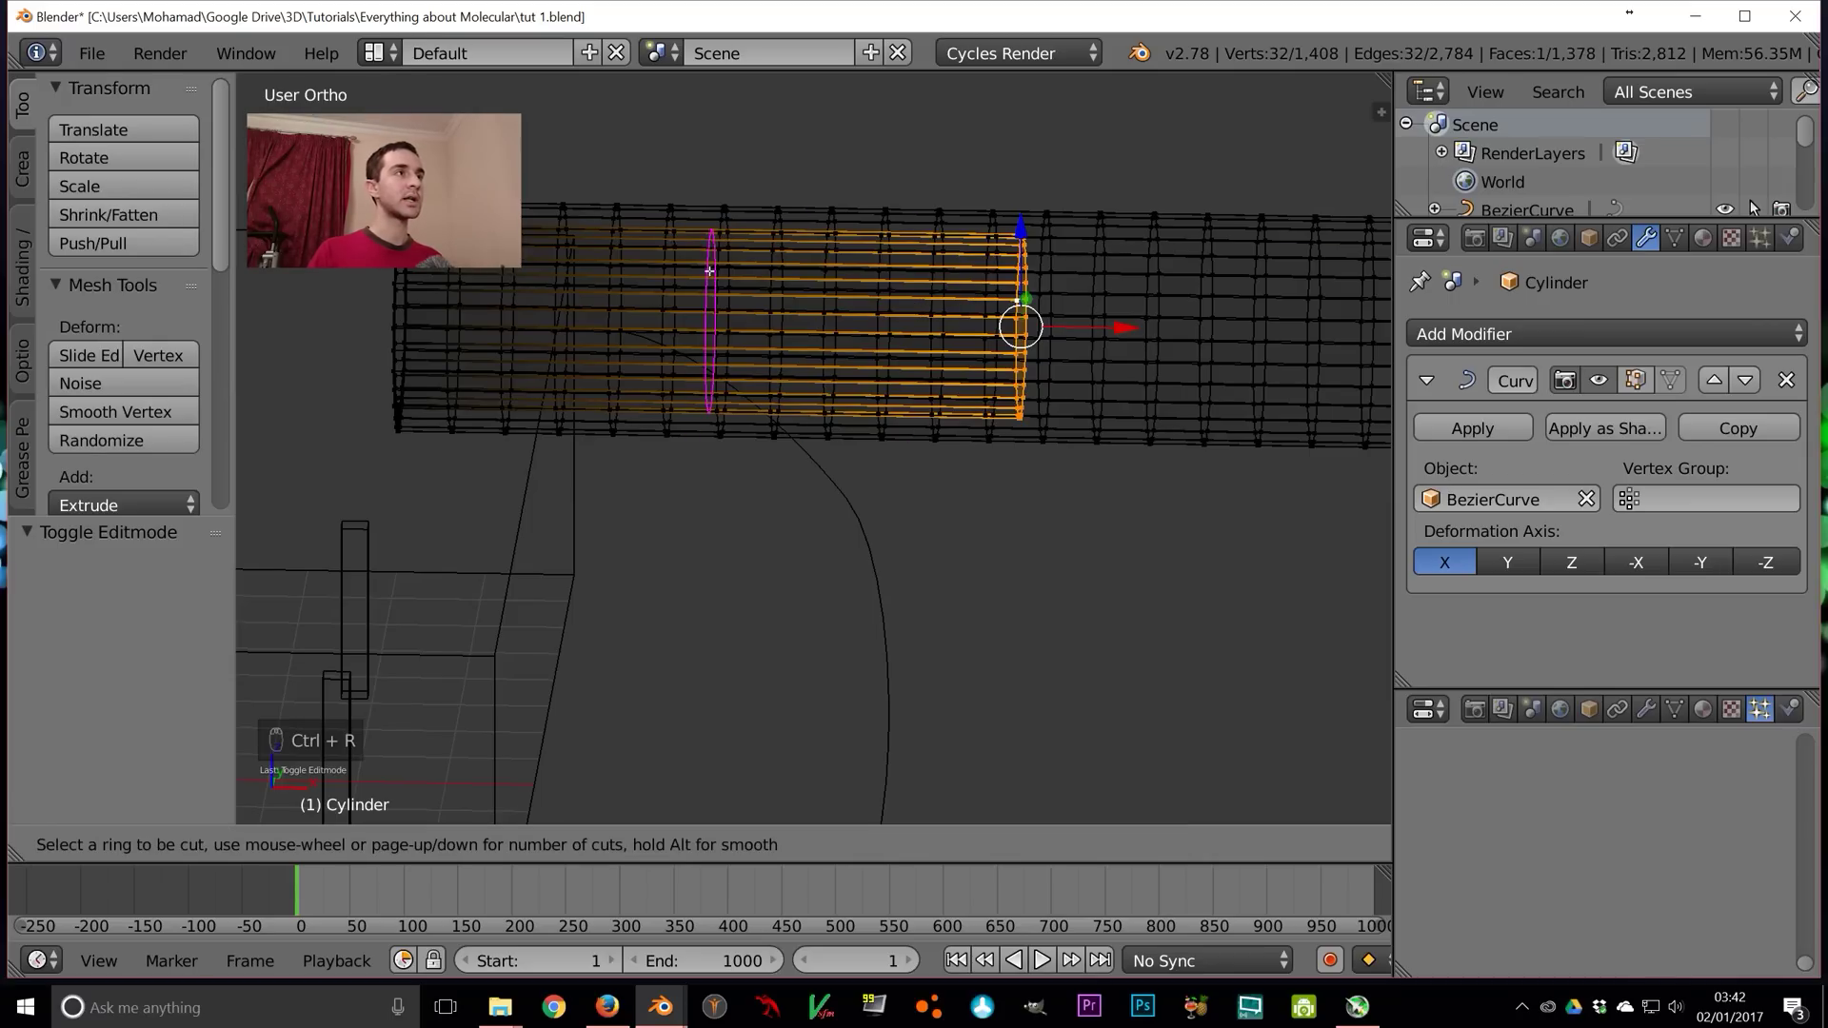
scroll(712, 260, "up", 8)
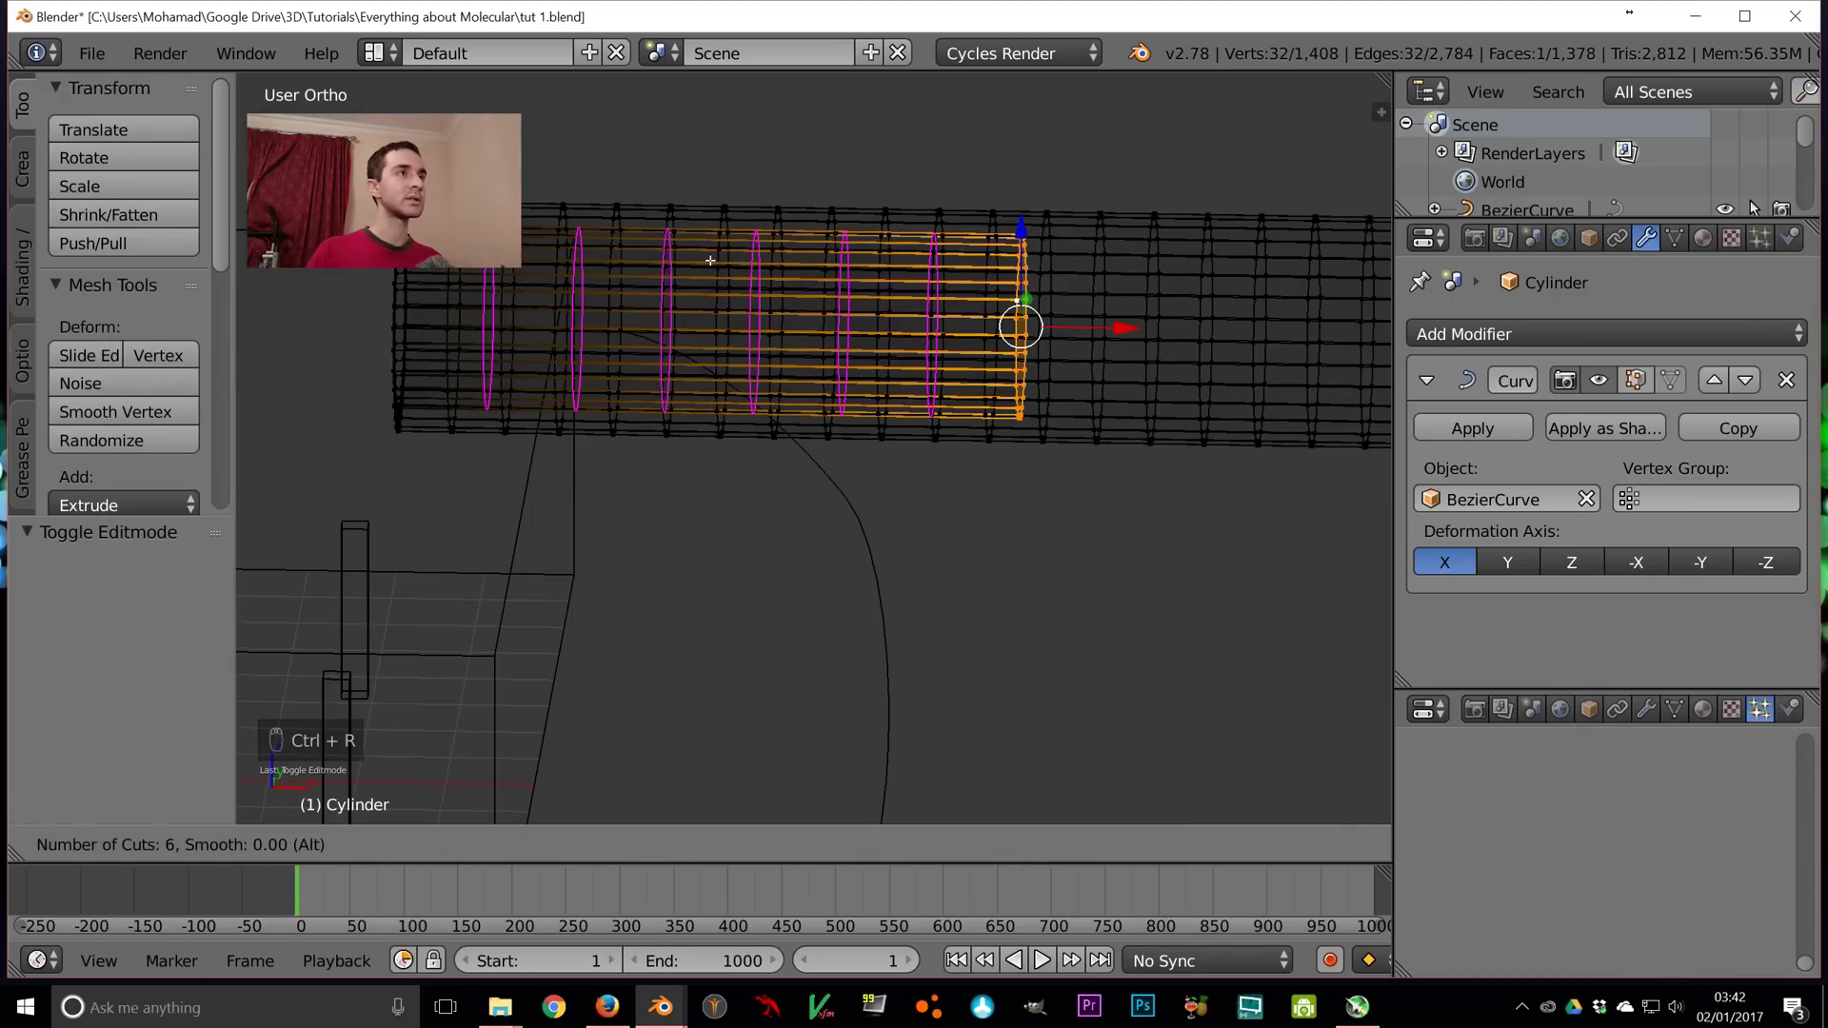
scroll(714, 261, "up", 2)
scroll(714, 262, "down", 2)
left_click(714, 262)
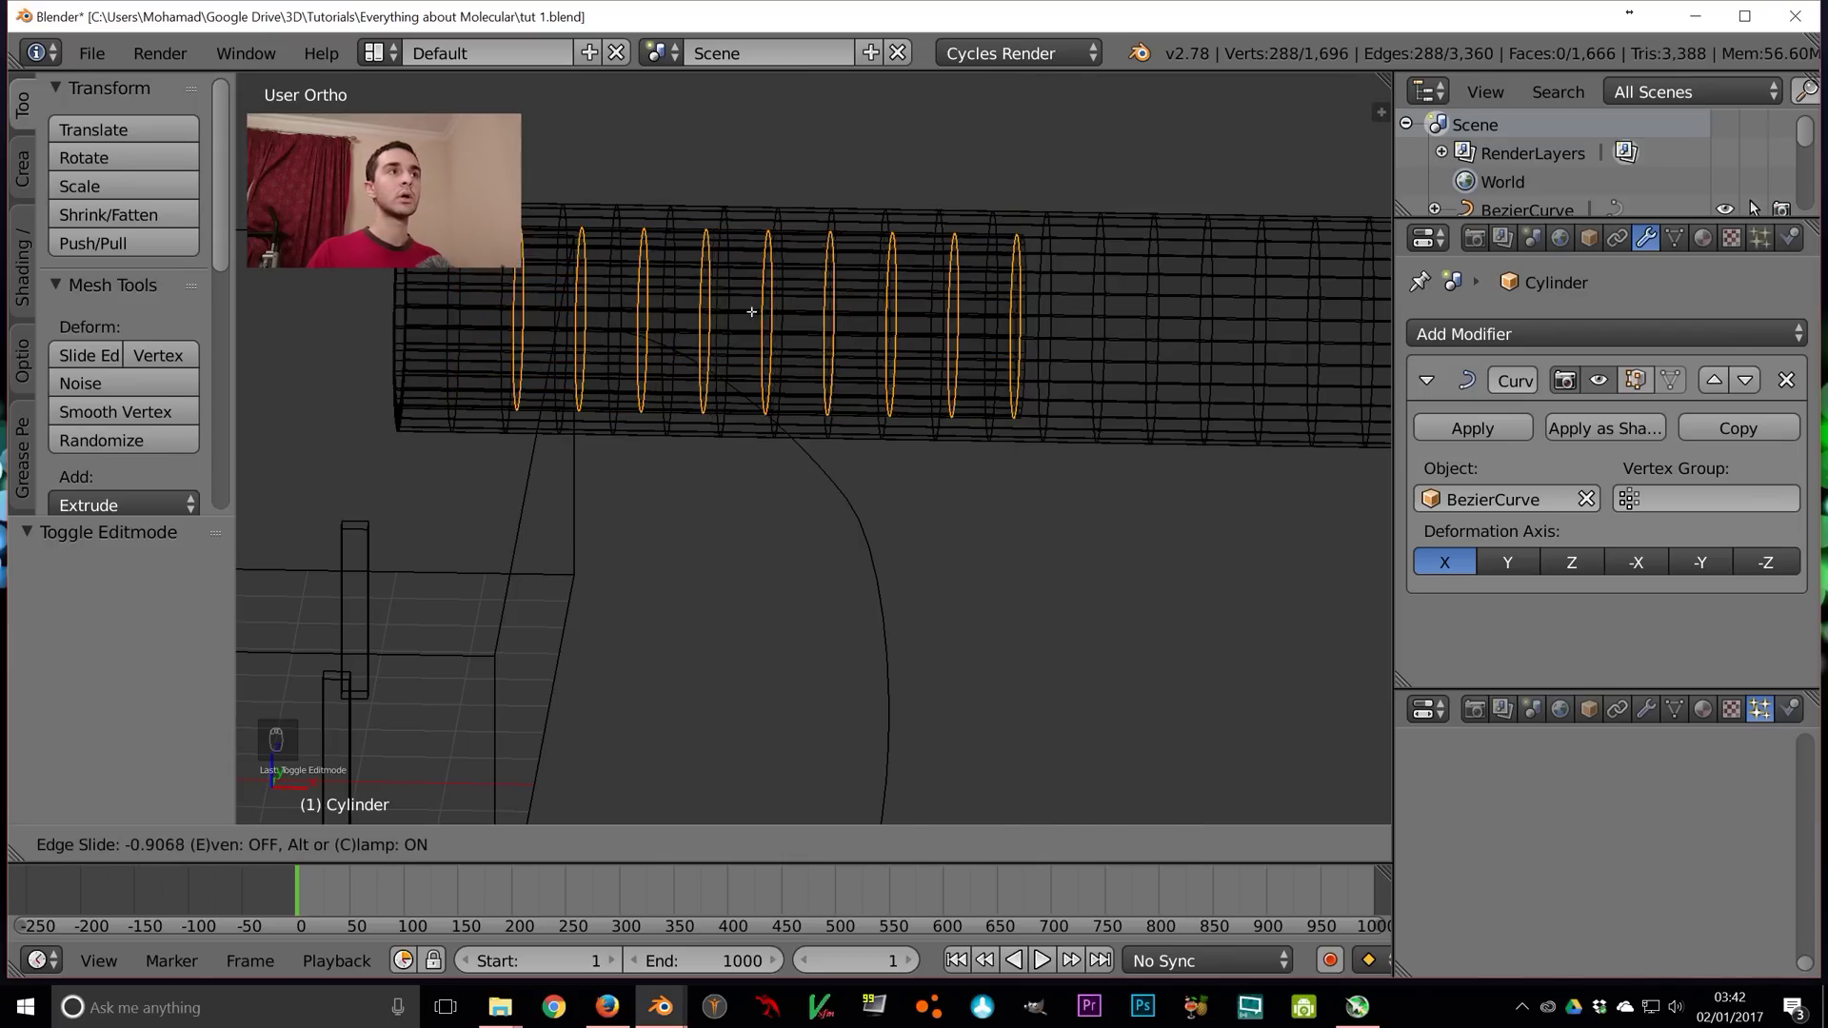
right_click(743, 287)
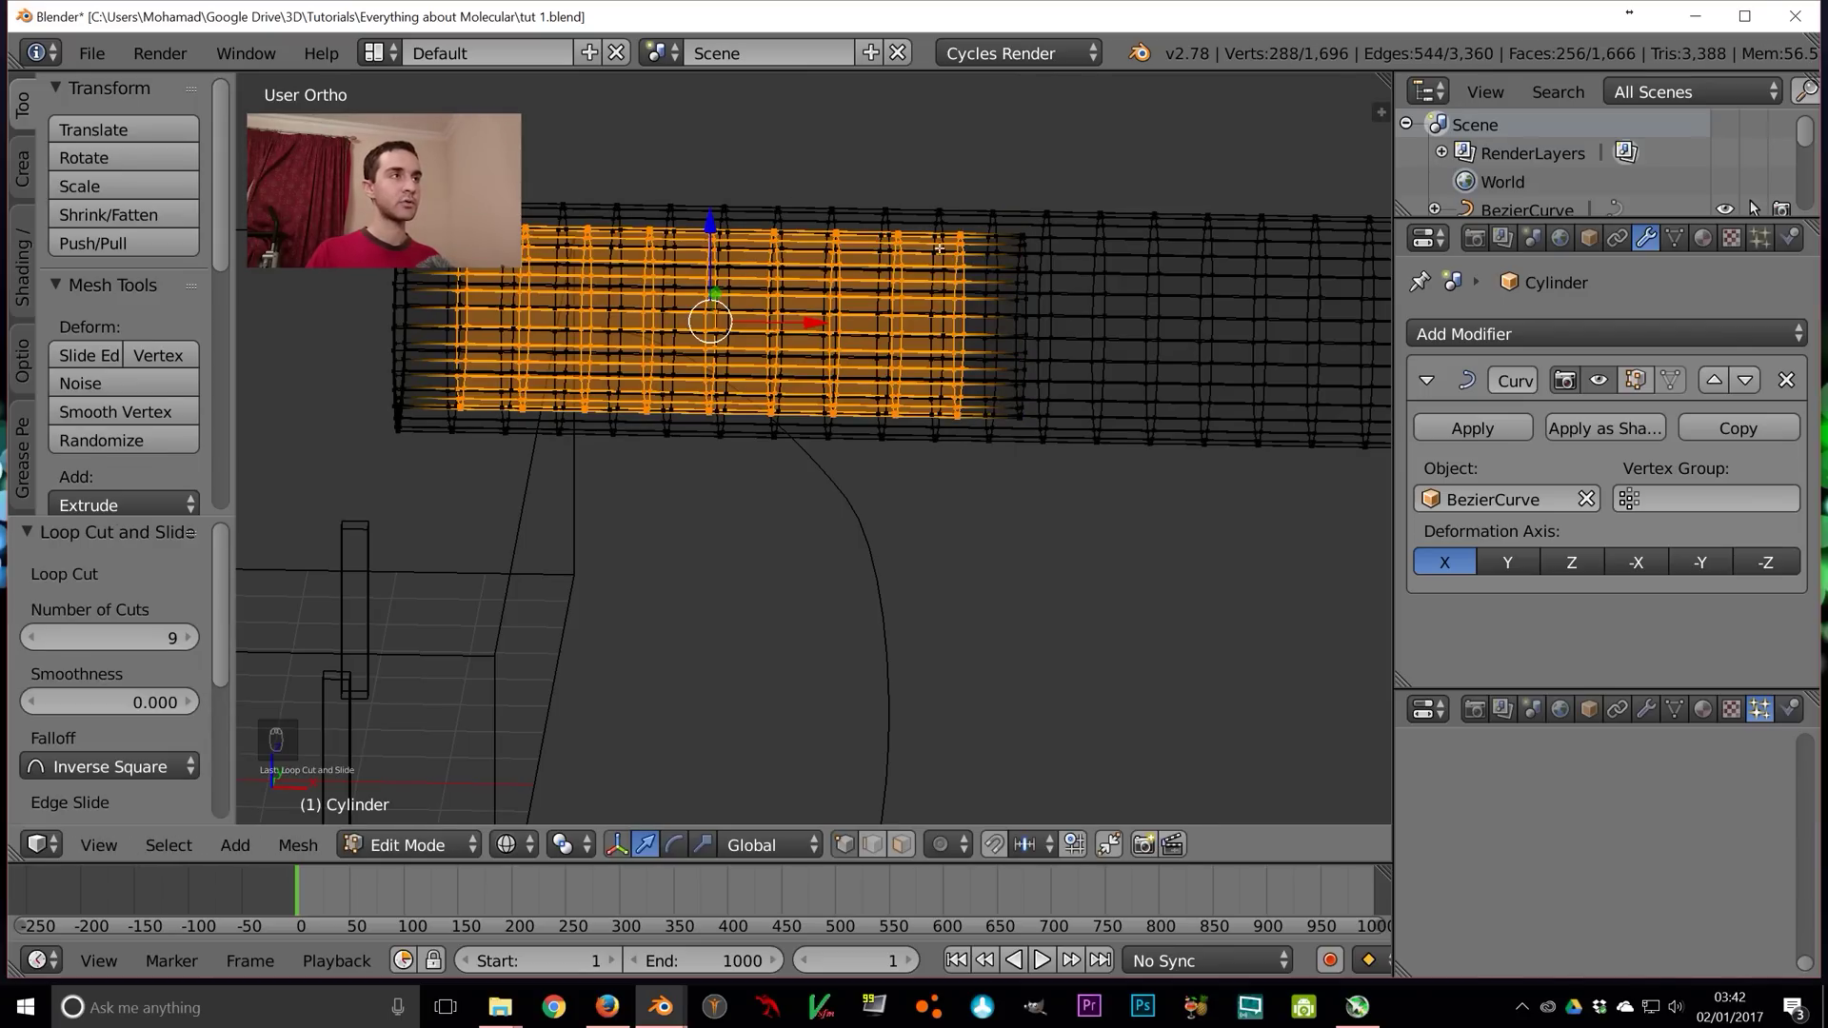
key("Tab")
key("z")
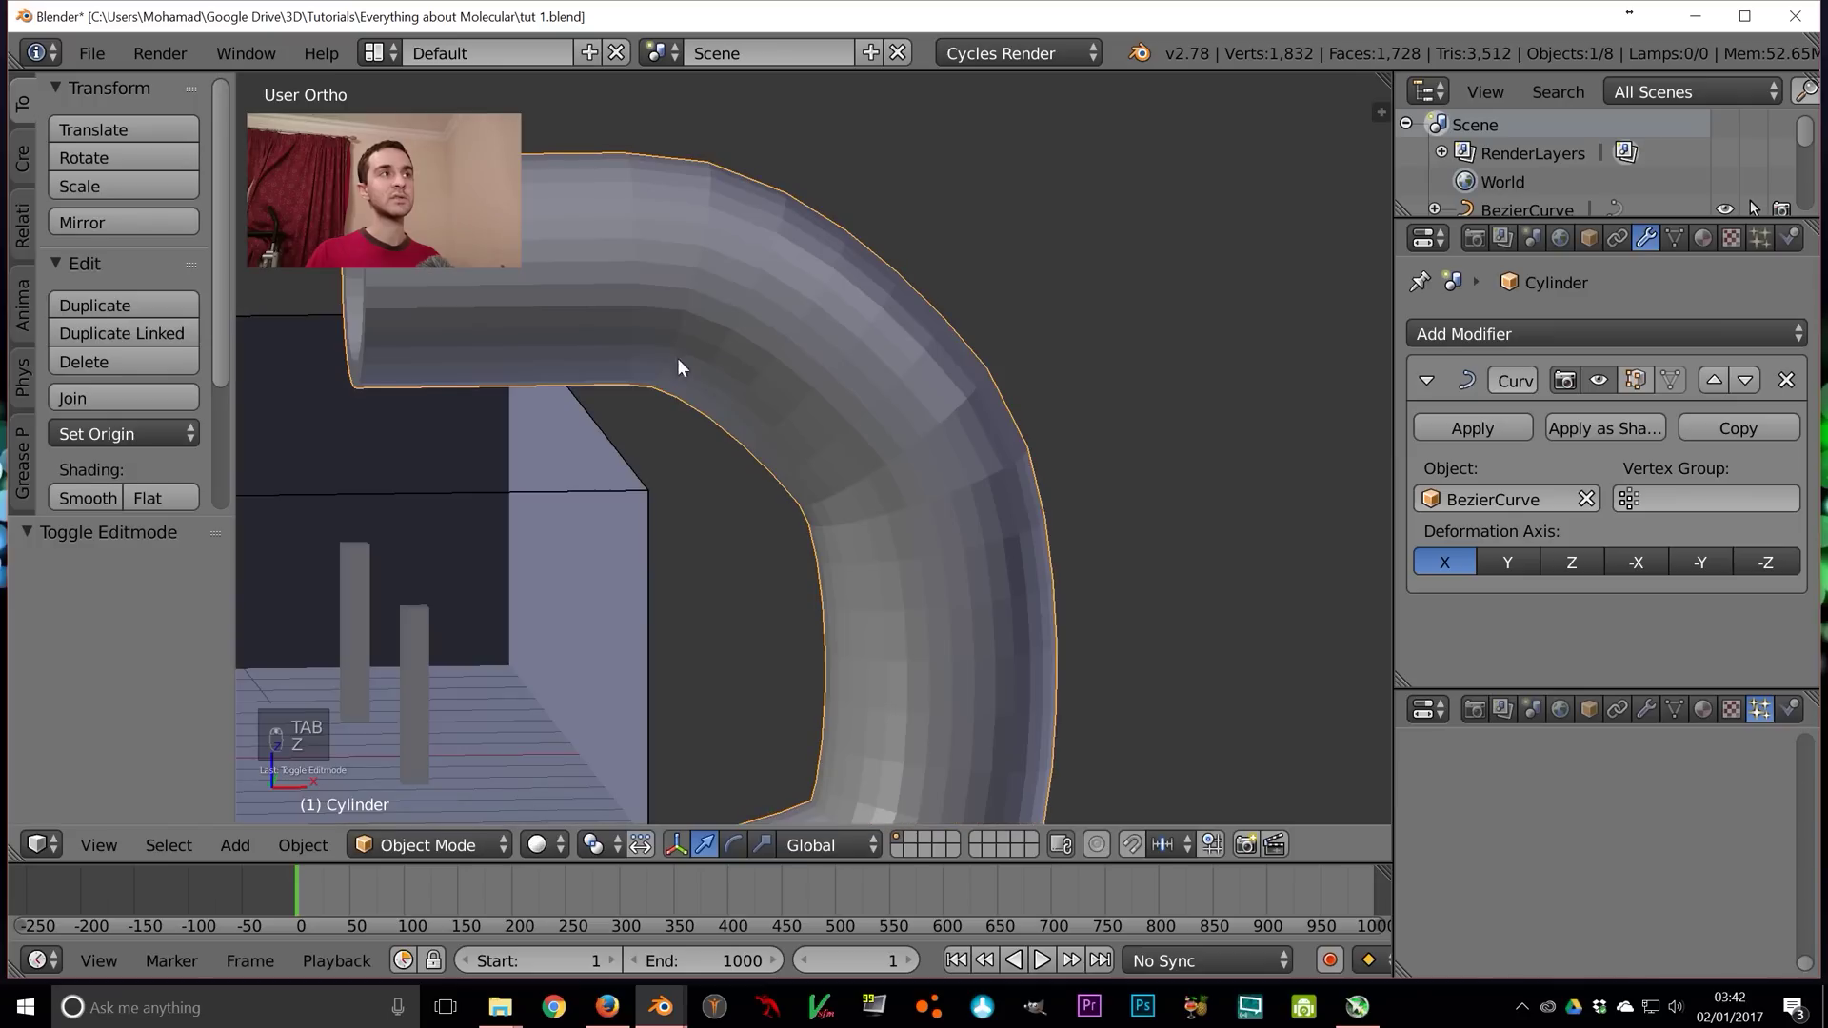
Examine the bent hollow pipe in wireframe and solid shading, and check its framing through the camera
key("z")
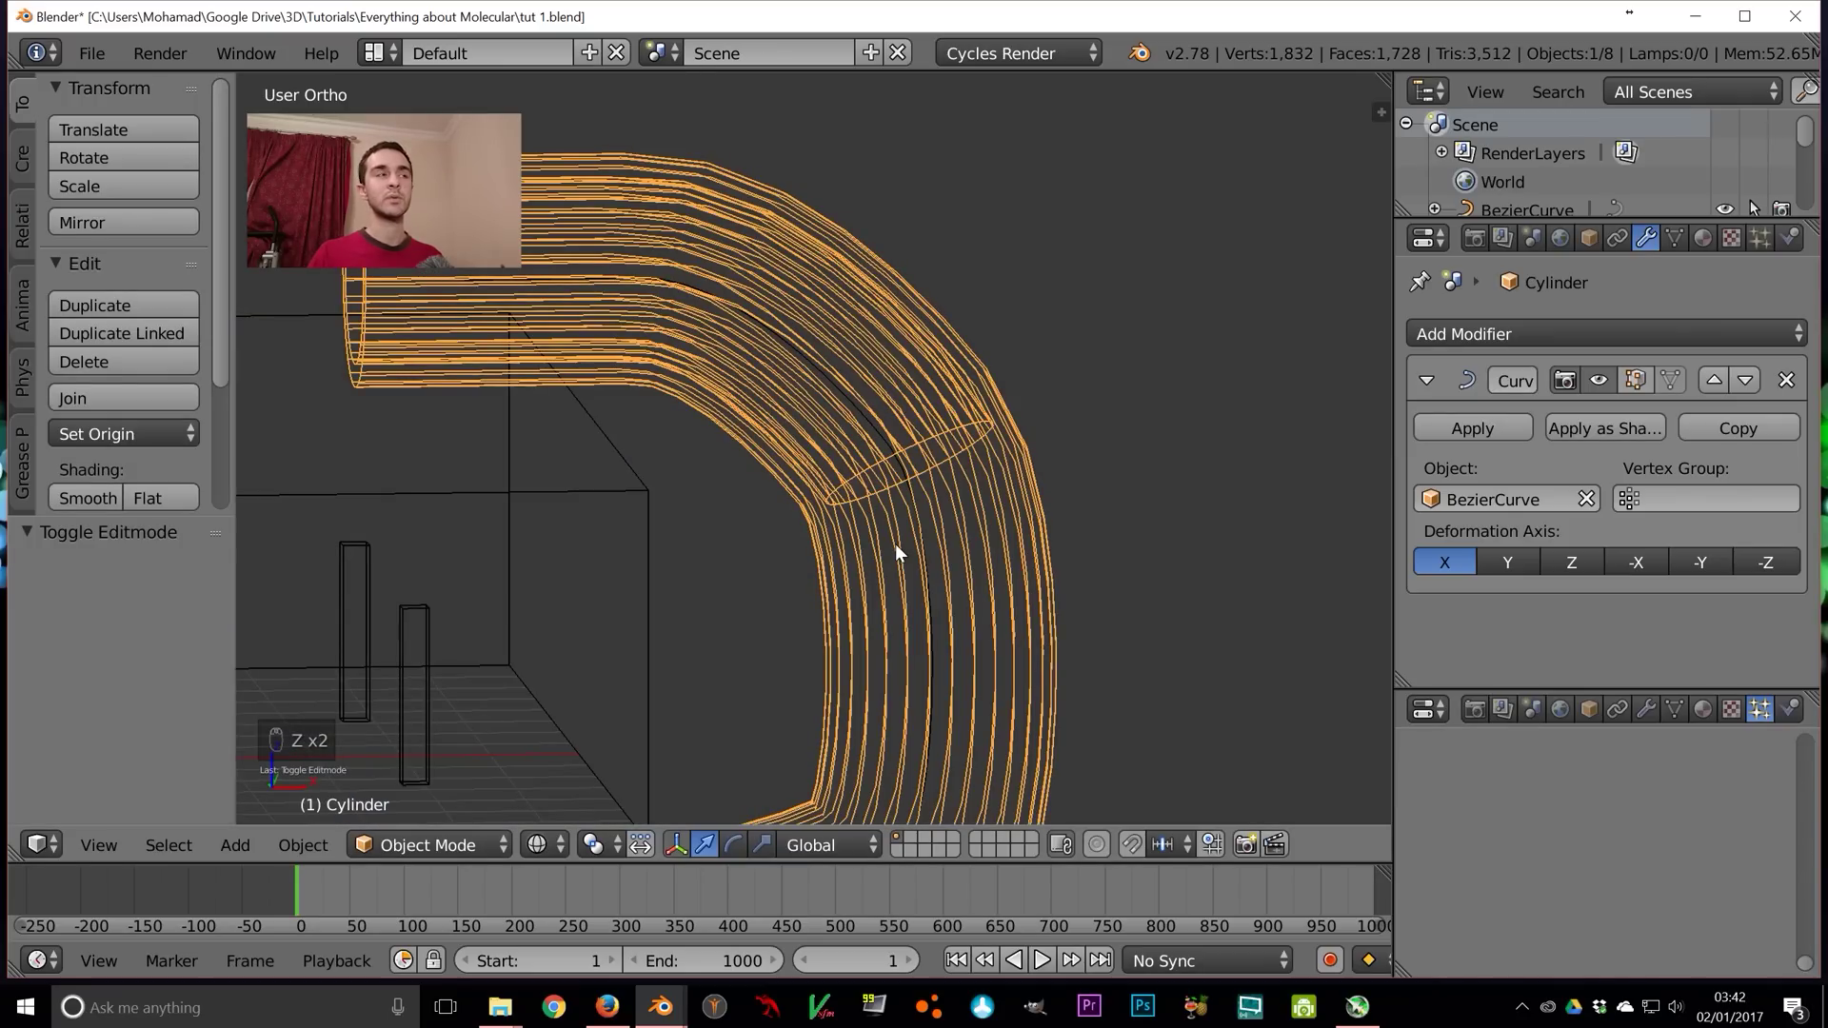
middle_click_drag(681, 545, 808, 569)
key("Tab")
key("Tab")
key("z")
middle_click_drag(802, 506, 857, 452)
scroll(885, 446, "down", 4)
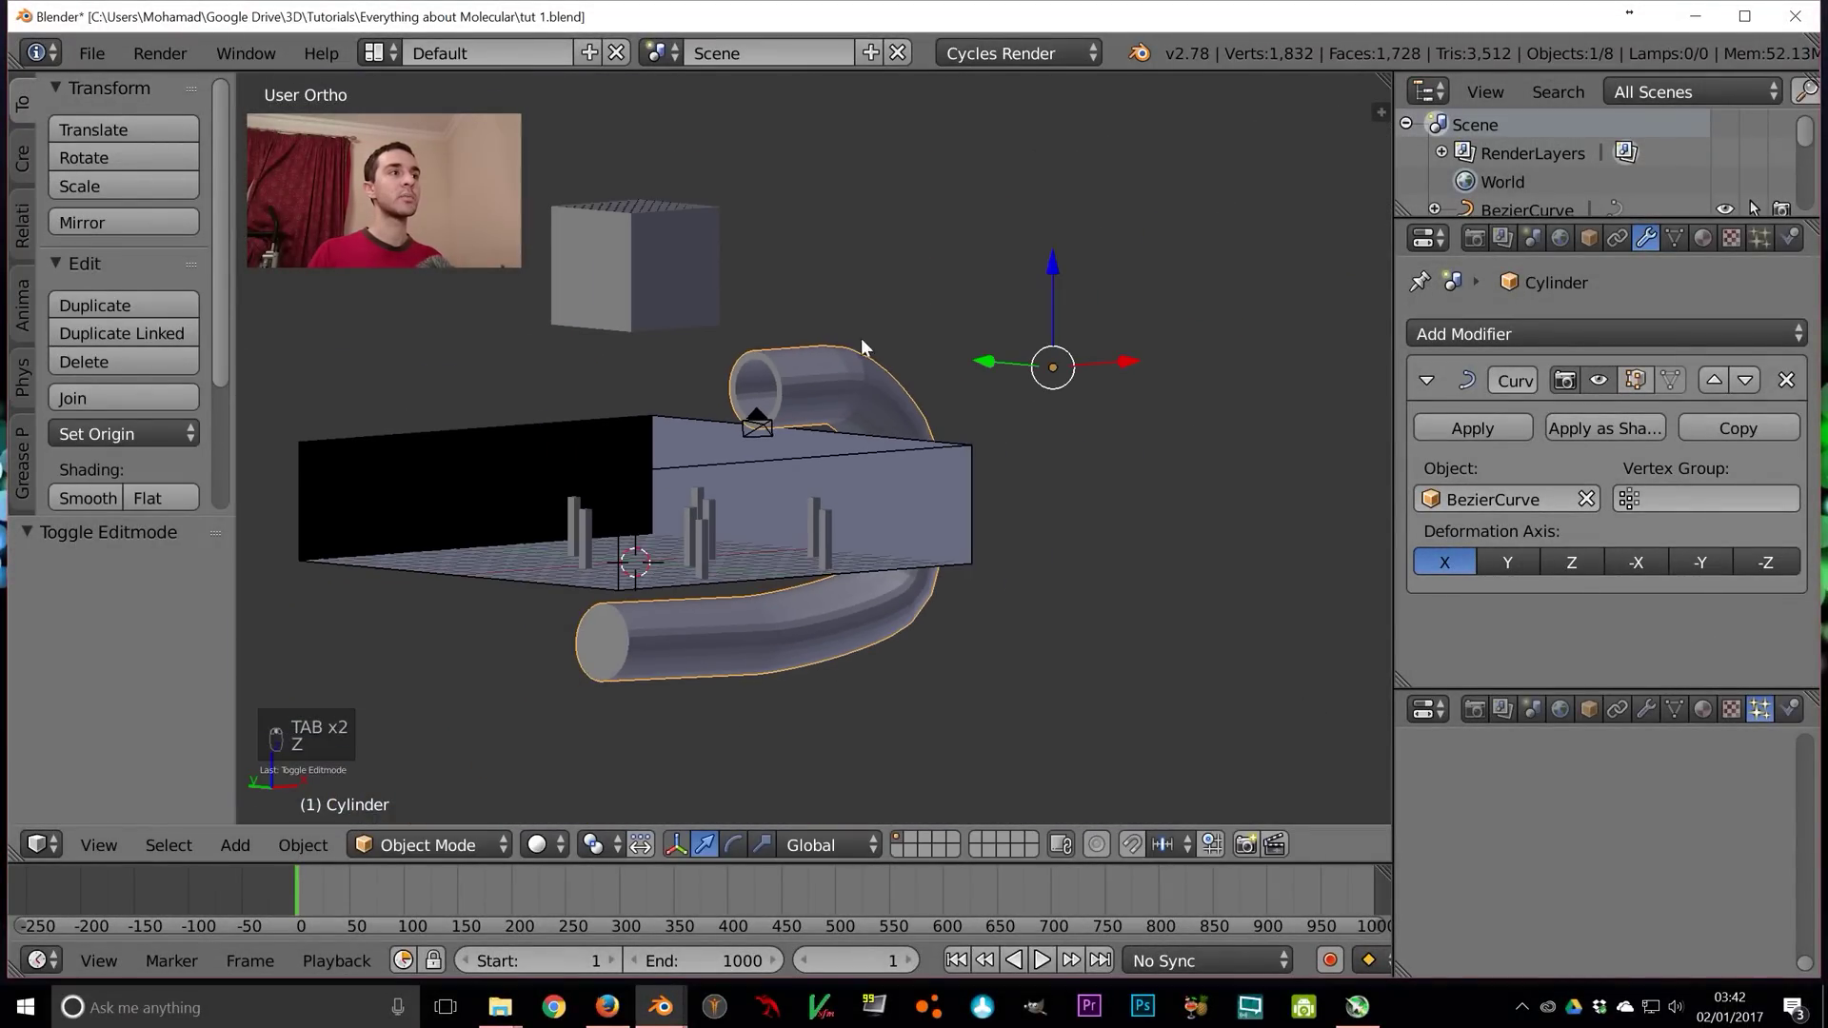
key("KP_0")
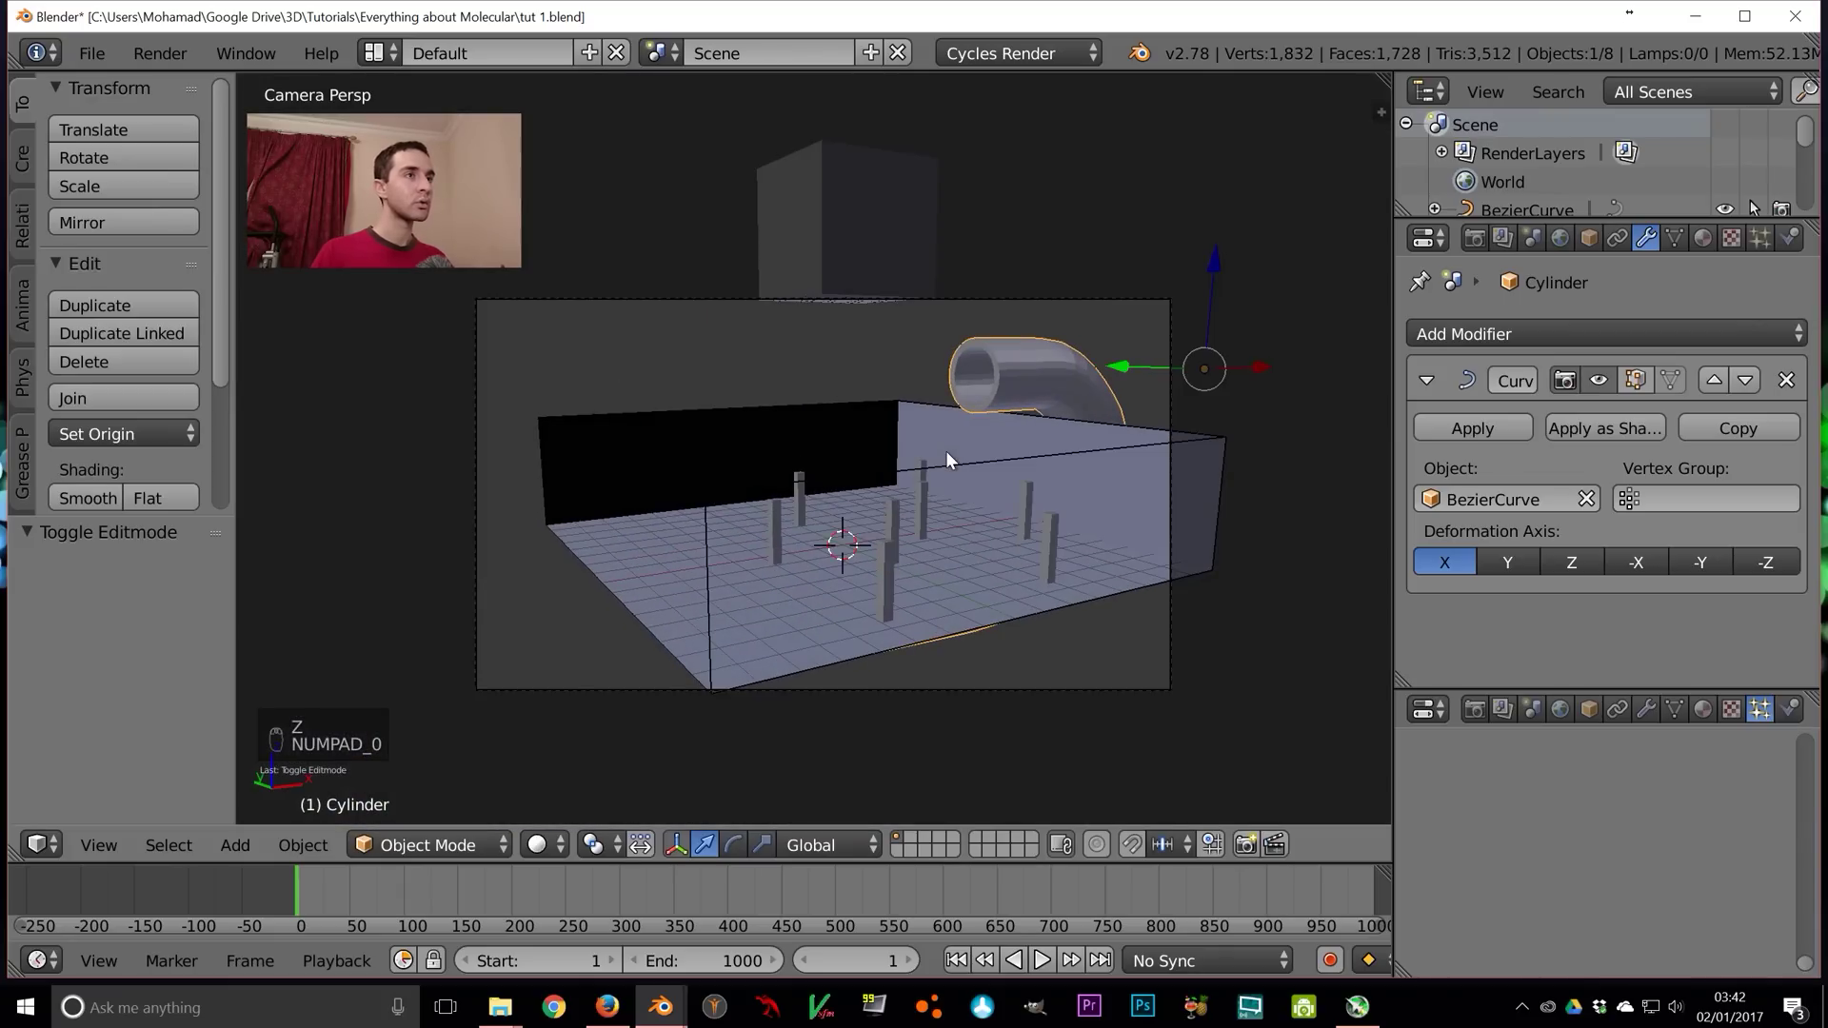
key("Tab")
middle_click_drag(965, 636, 905, 543)
key("Tab")
Select the BezierCurve and move its lower end point by -0.229 in X and 0.676 in Z in front view
right_click(920, 512)
key("z")
scroll(931, 520, "up", 3)
right_click(1001, 551)
right_click(1002, 551)
key("Tab")
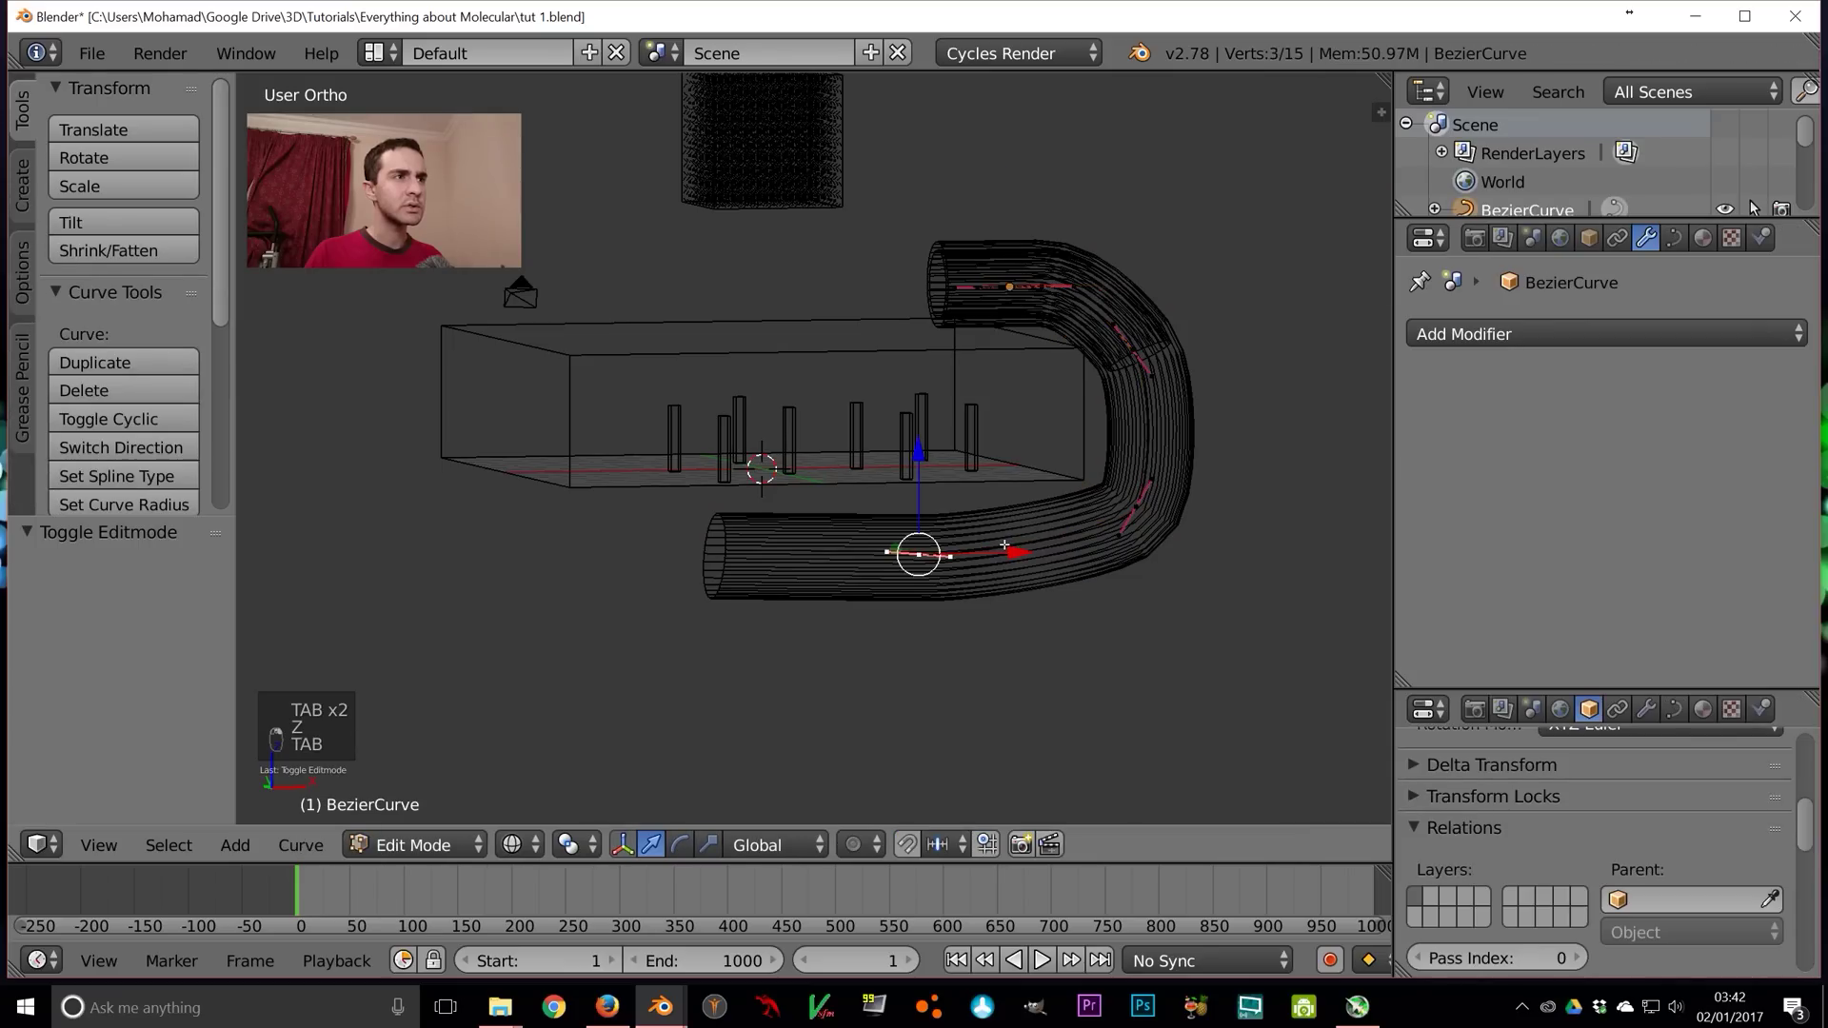
key("KP_1")
scroll(1052, 559, "up", 3)
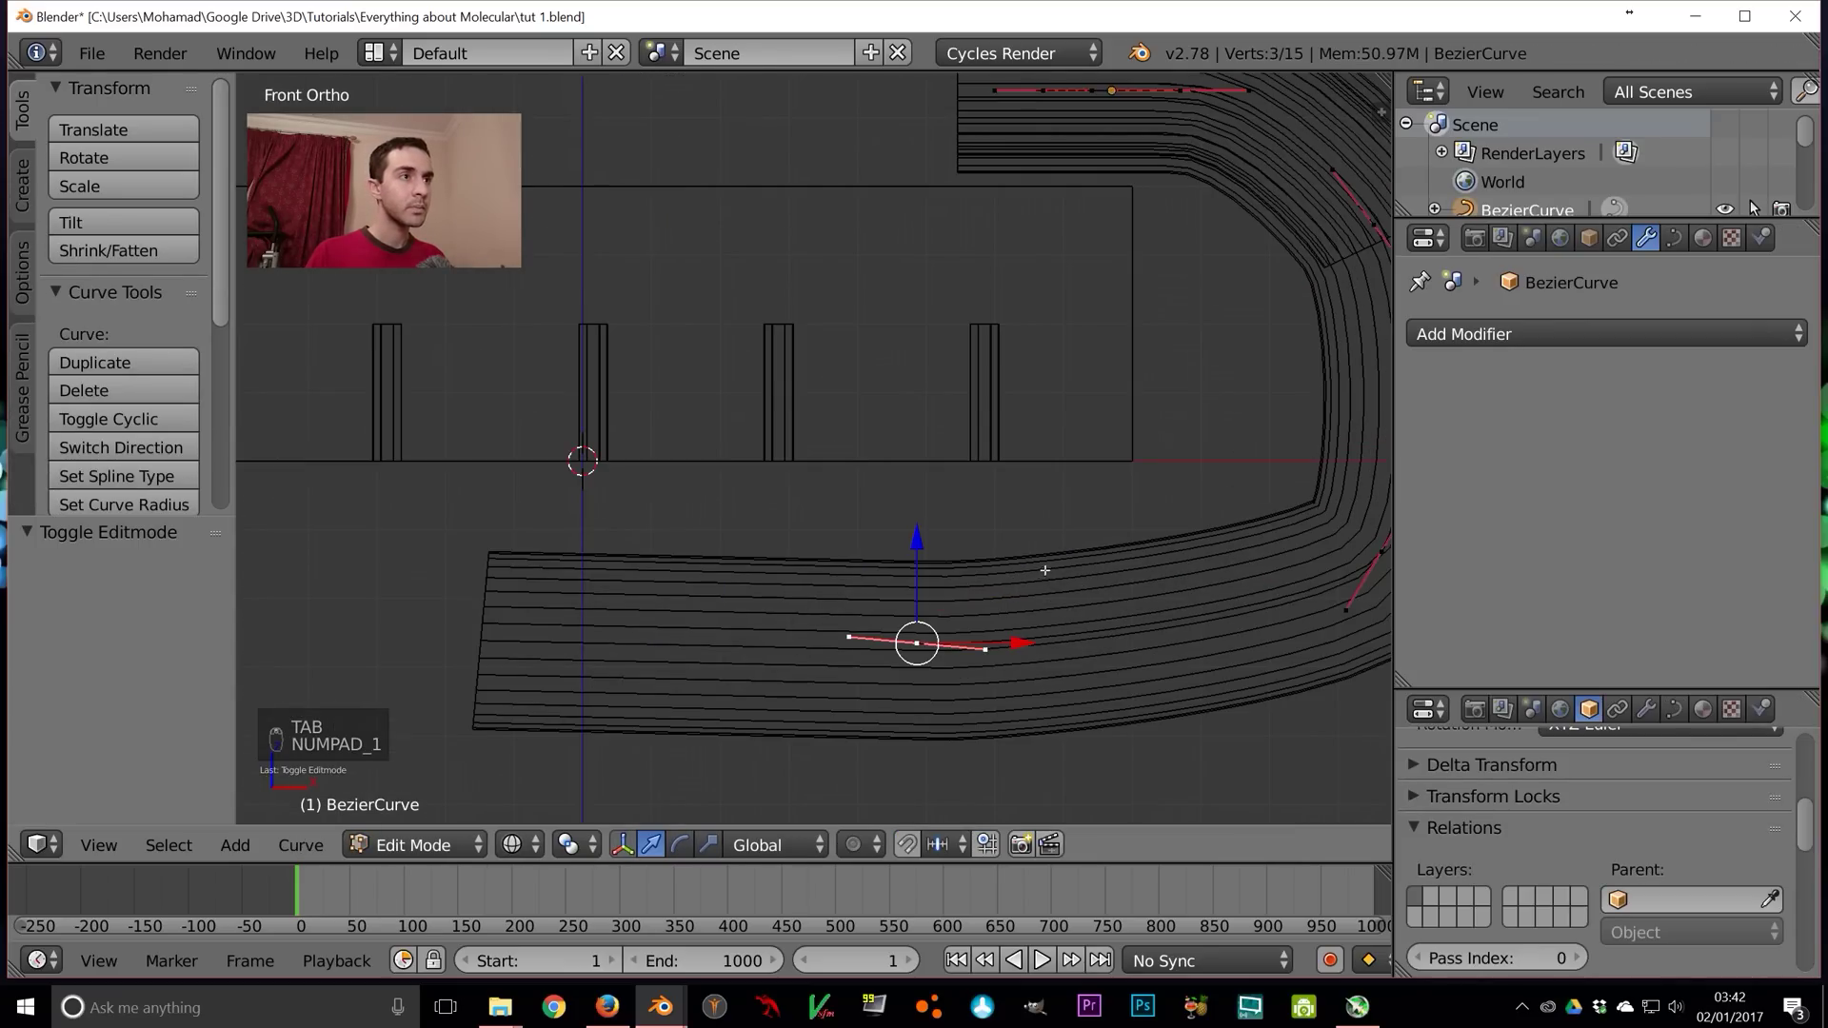
key("g")
left_click(1057, 595)
Move the curve's lower bend point inward and upward towards the container, and check the pipe through the camera
scroll(1056, 595, "down", 2)
right_click(1209, 526)
key("g")
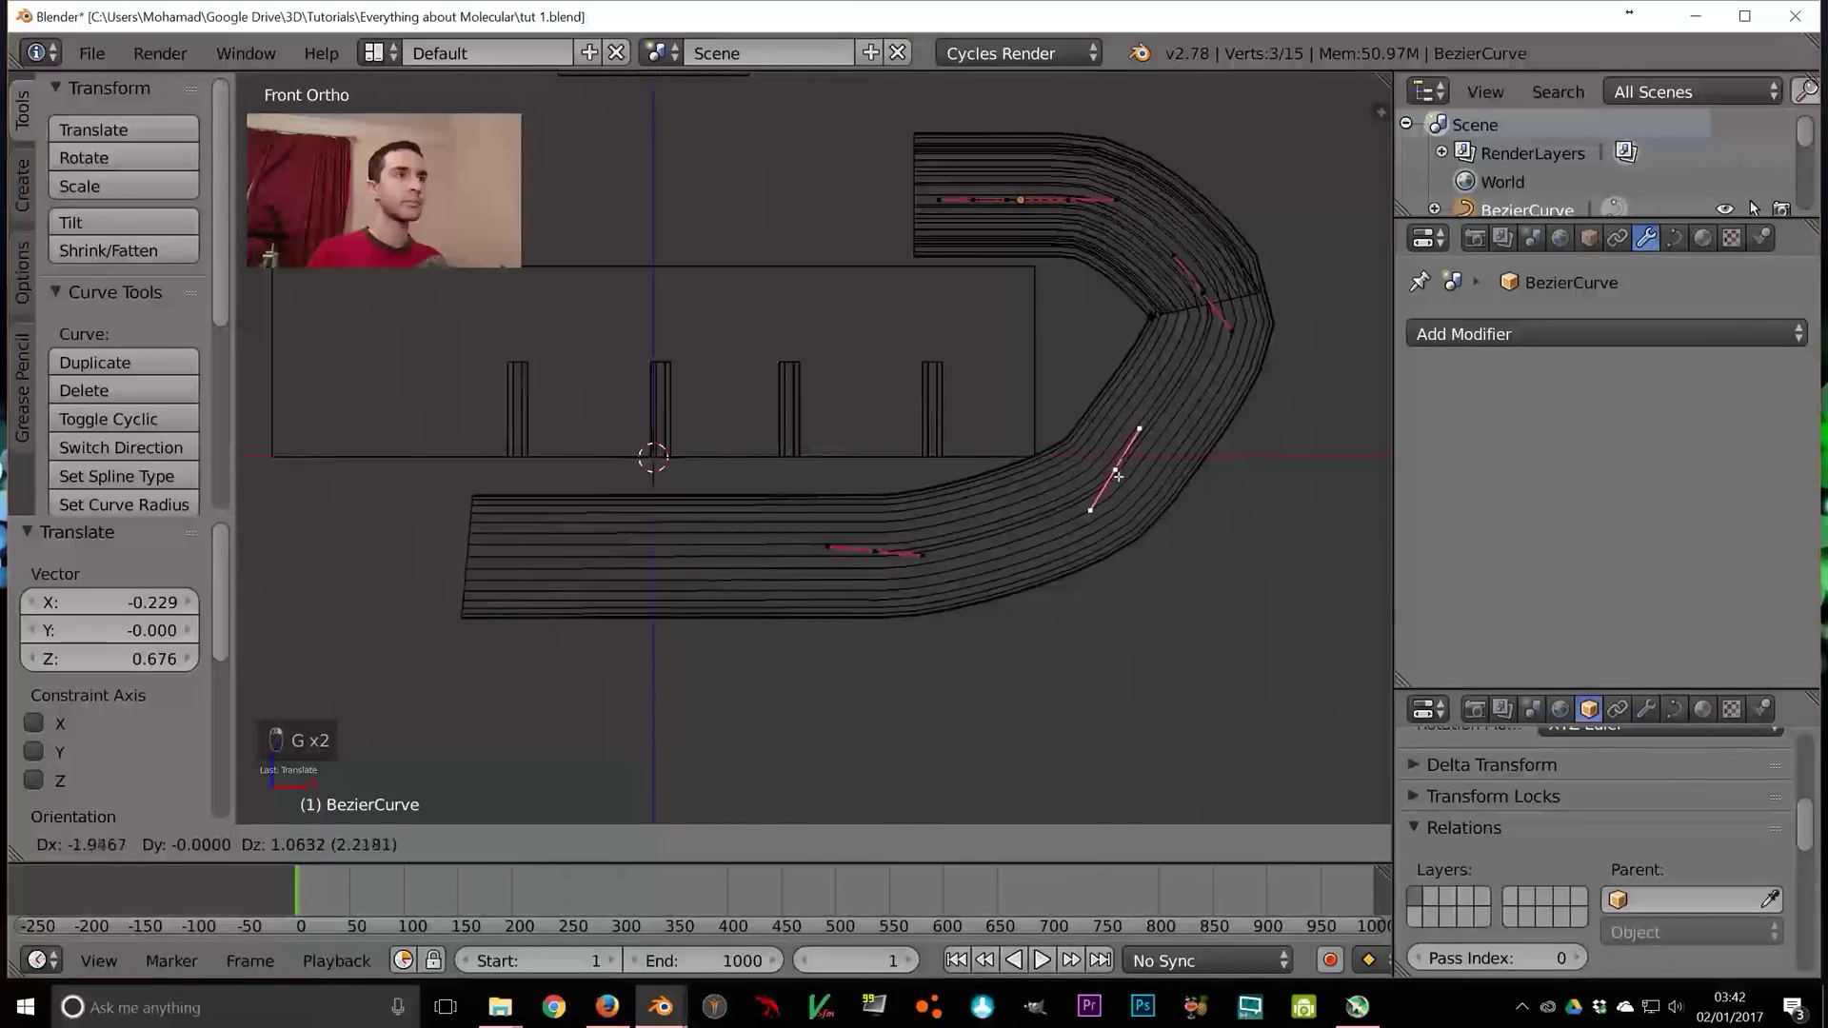
left_click(1142, 481)
key("Tab")
key("KP_0")
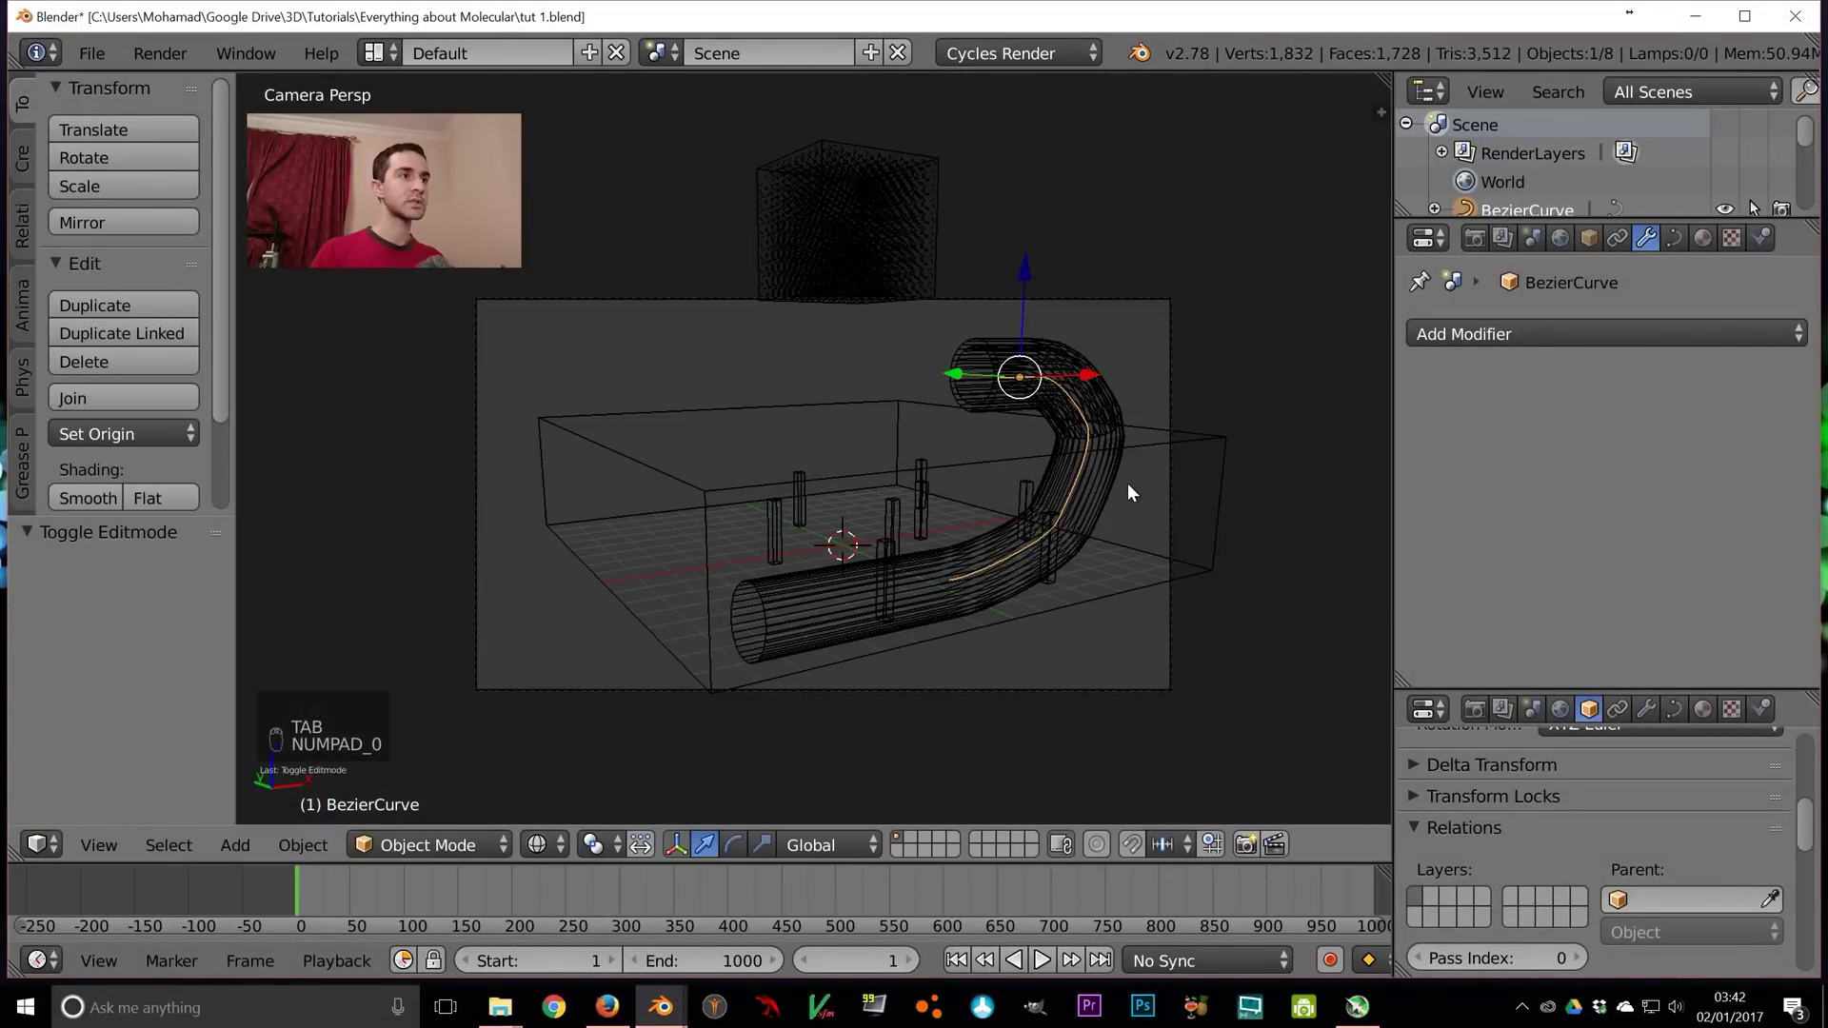
key("z")
scroll(1111, 499, "down", 2)
scroll(1094, 478, "up", 3)
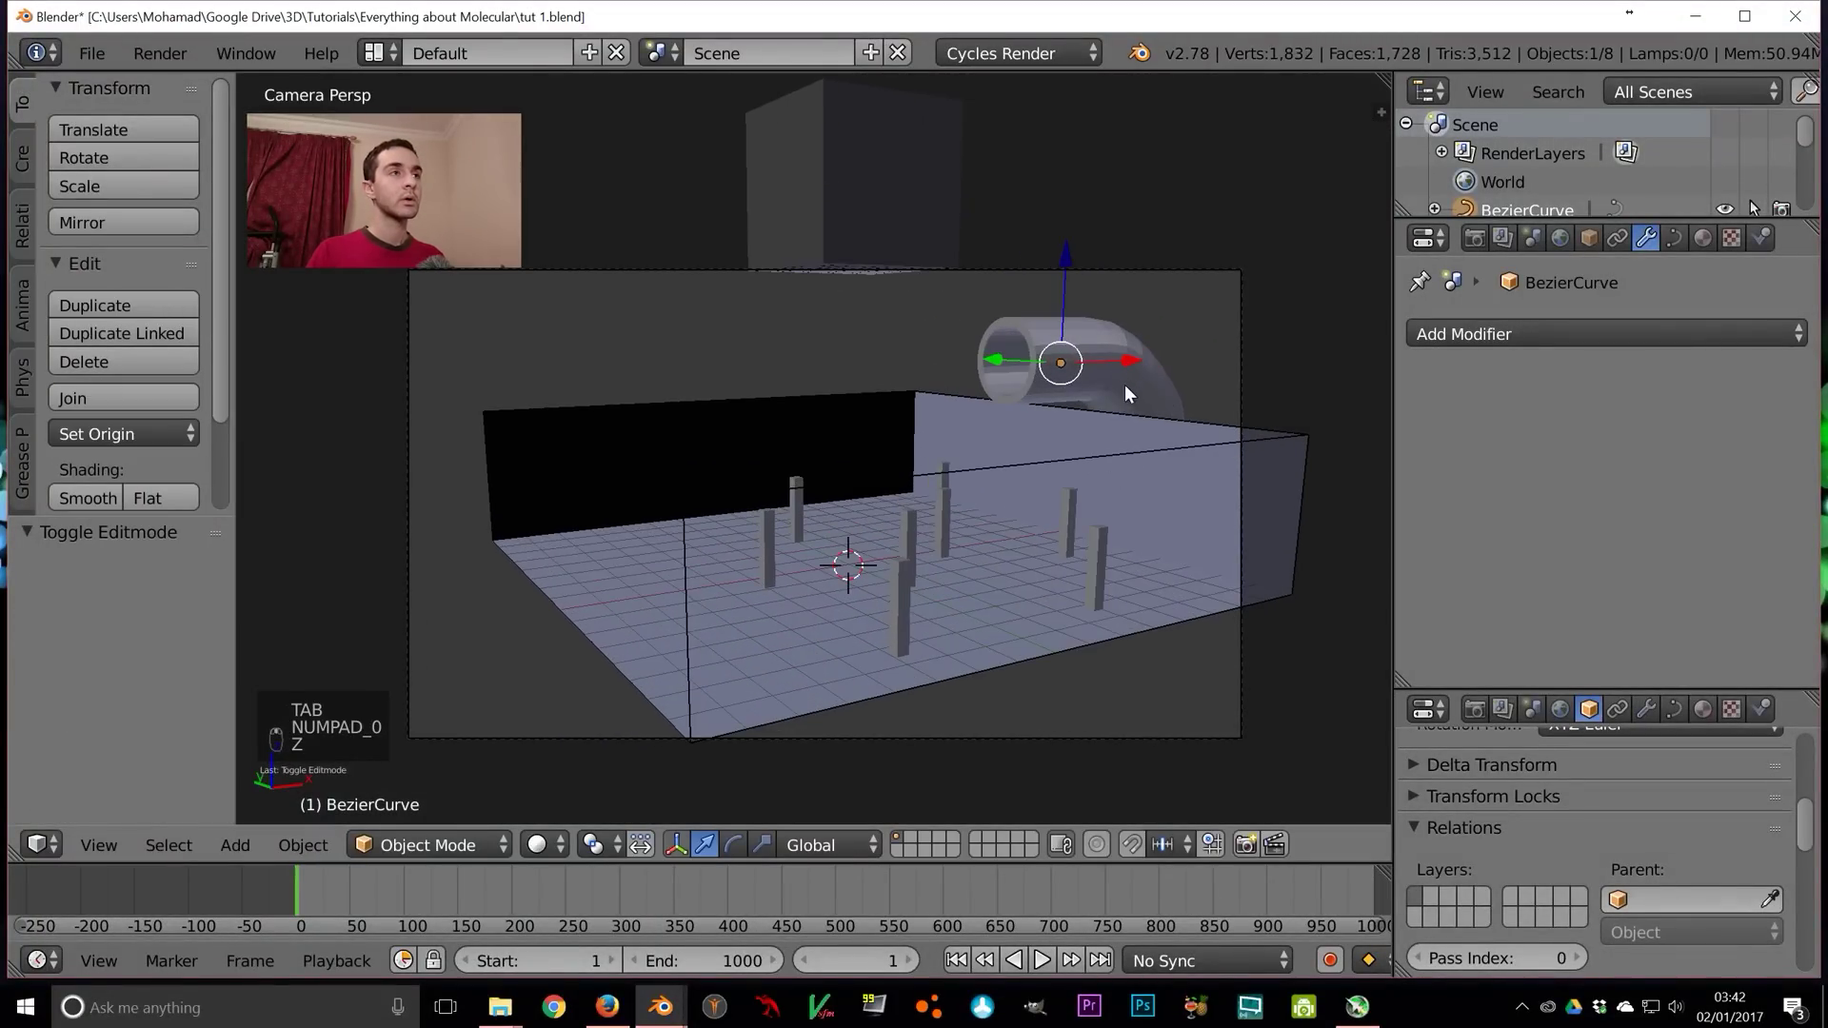
Add an icosphere and move it into the upper pipe section, by 8.236 in X and 5.615 in Z
key("KP_1")
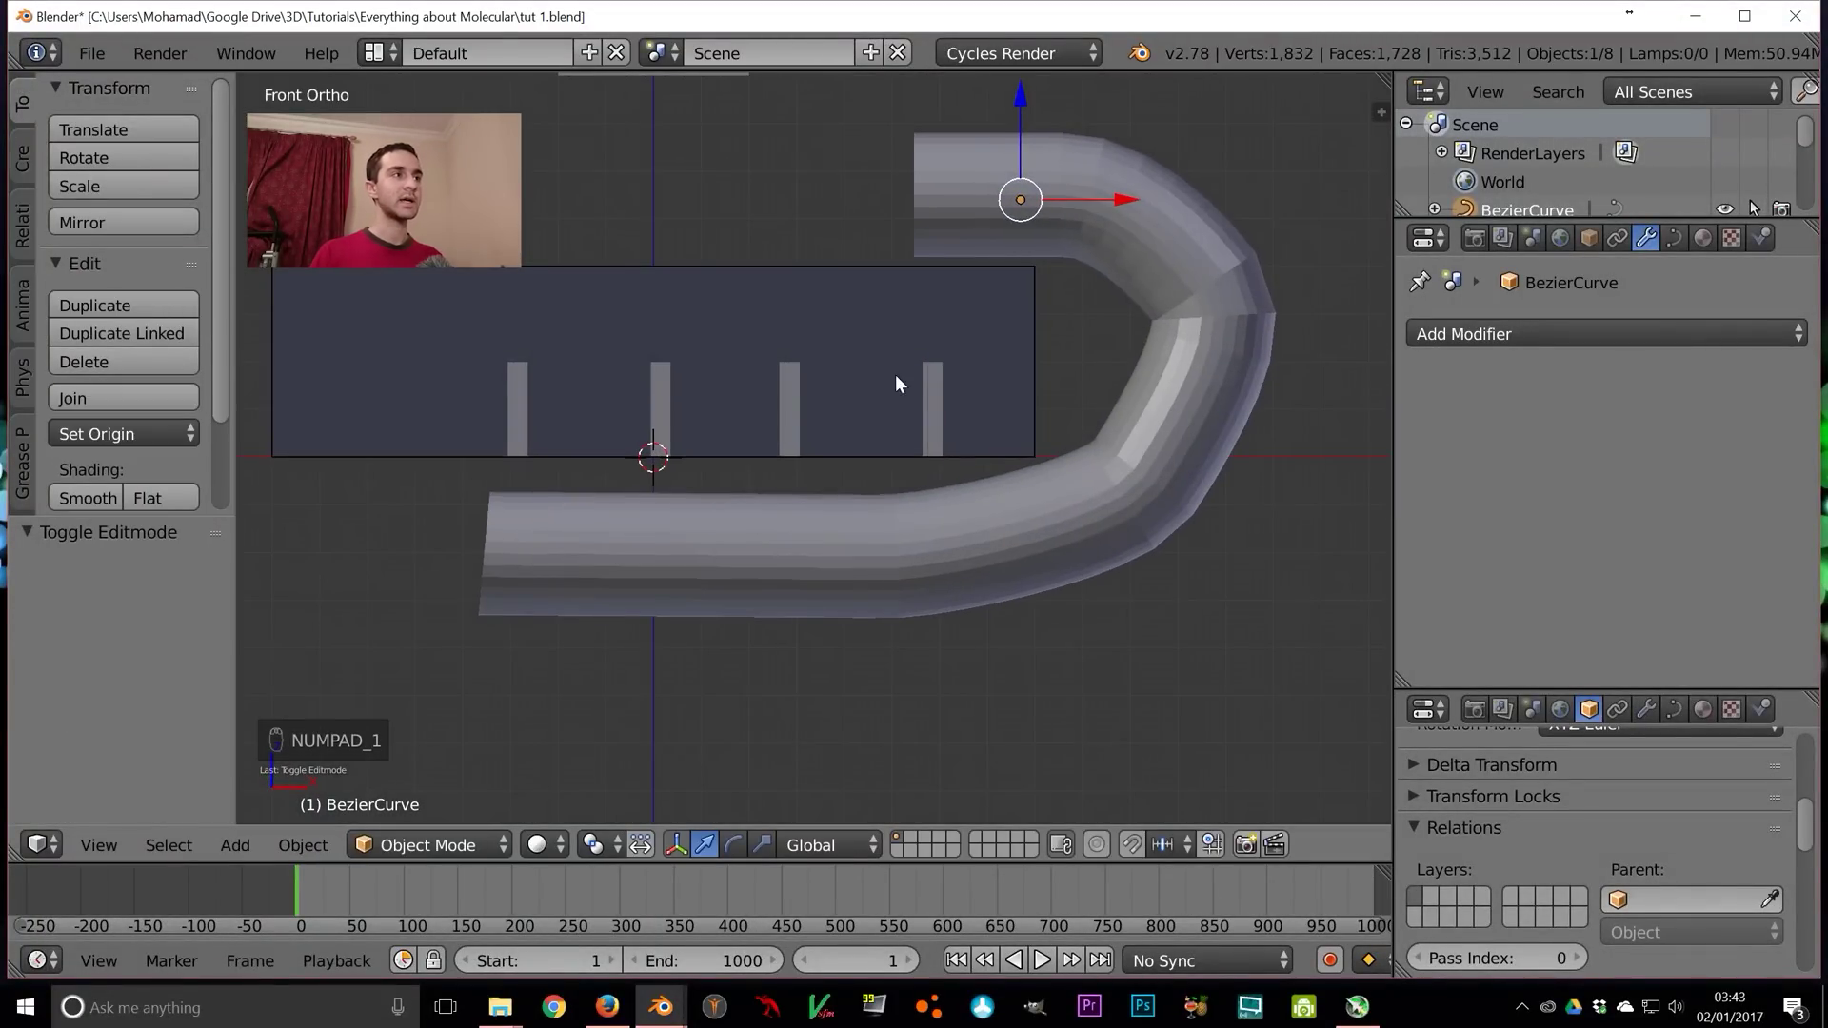
key("shift+a")
mouse_move(899, 348)
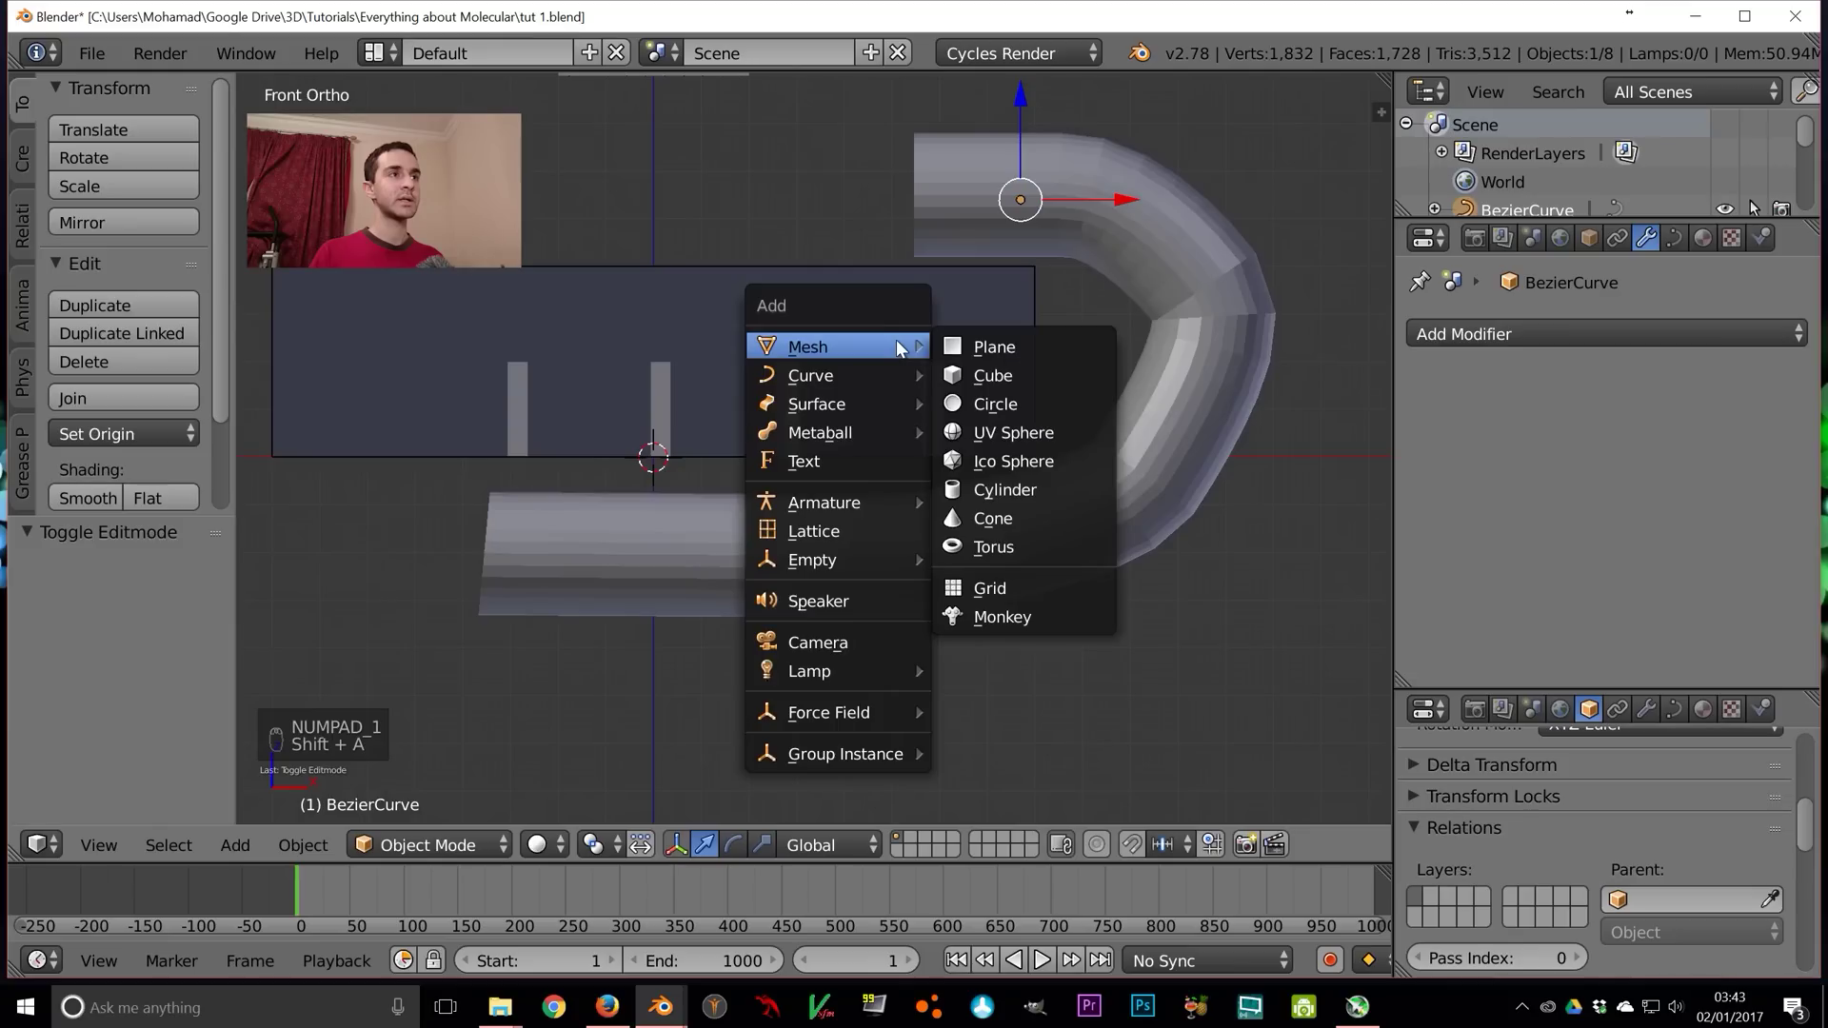
left_click(1023, 461)
middle_click_drag(741, 403, 648, 587, "shift")
key("g")
left_click(1042, 327)
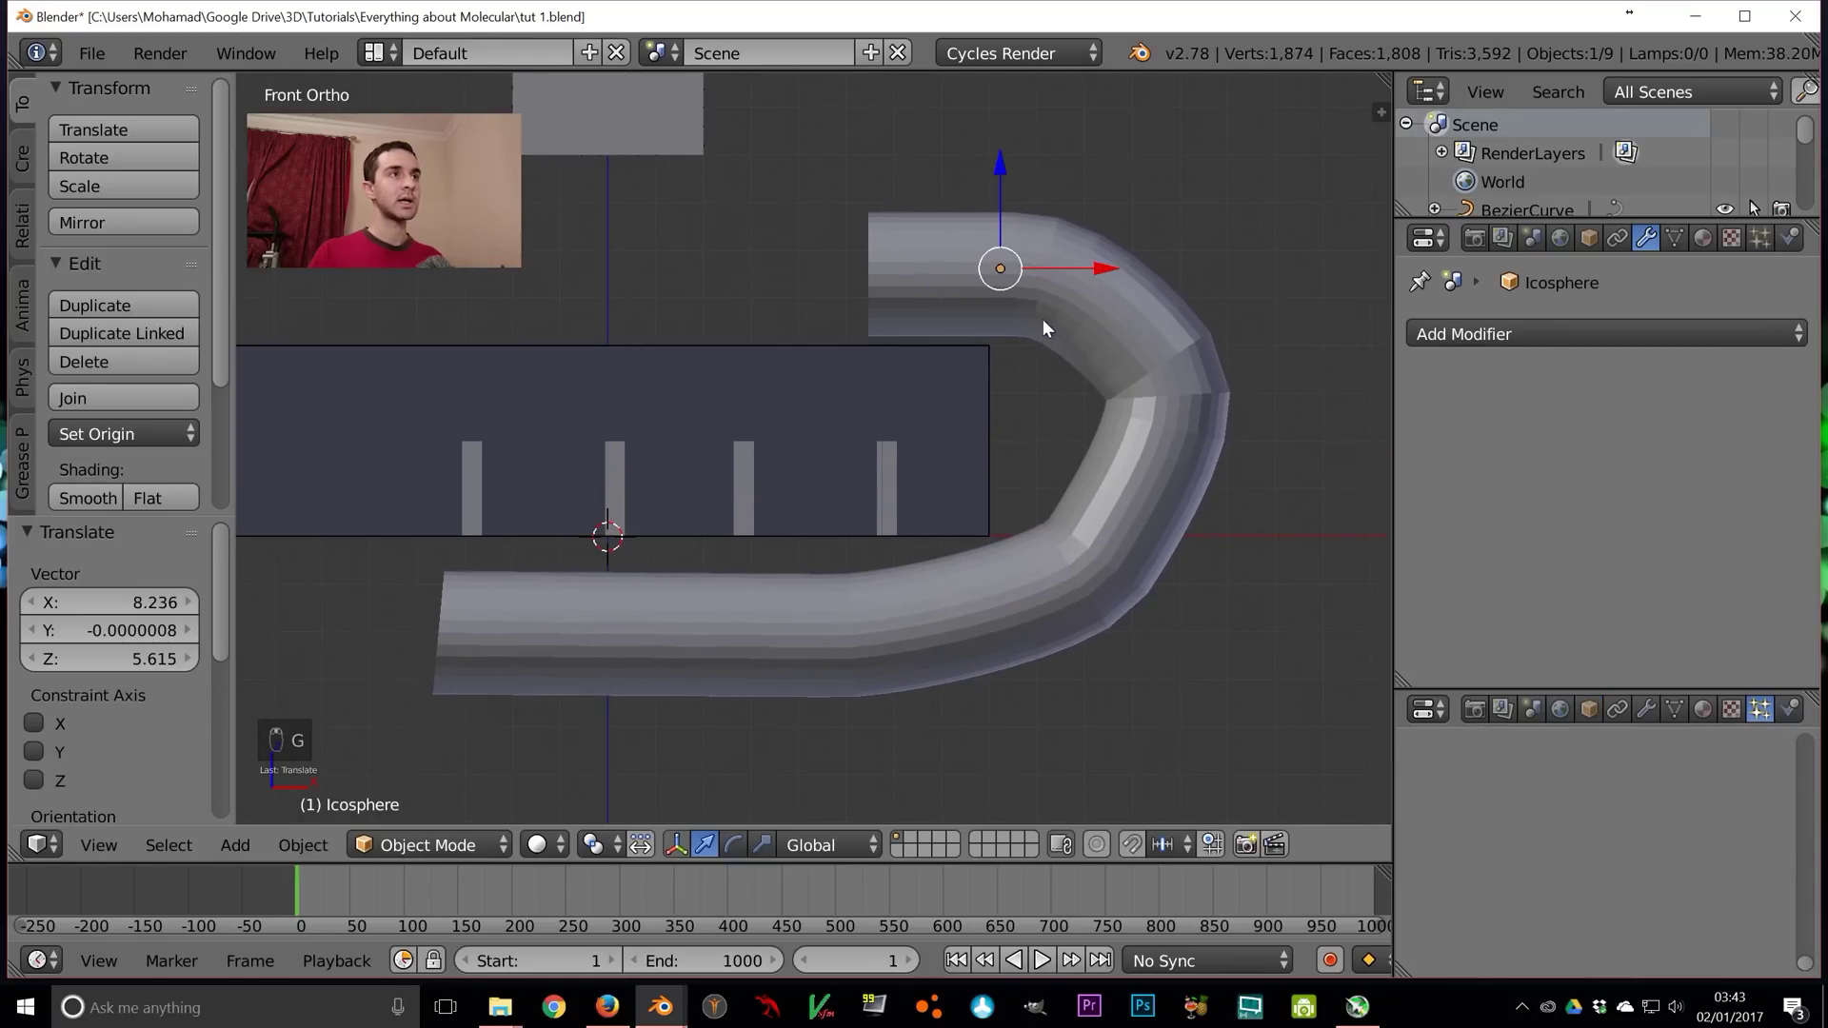
Check the icosphere's placement inside the pipe and scale it to 0.8
key("KP_7")
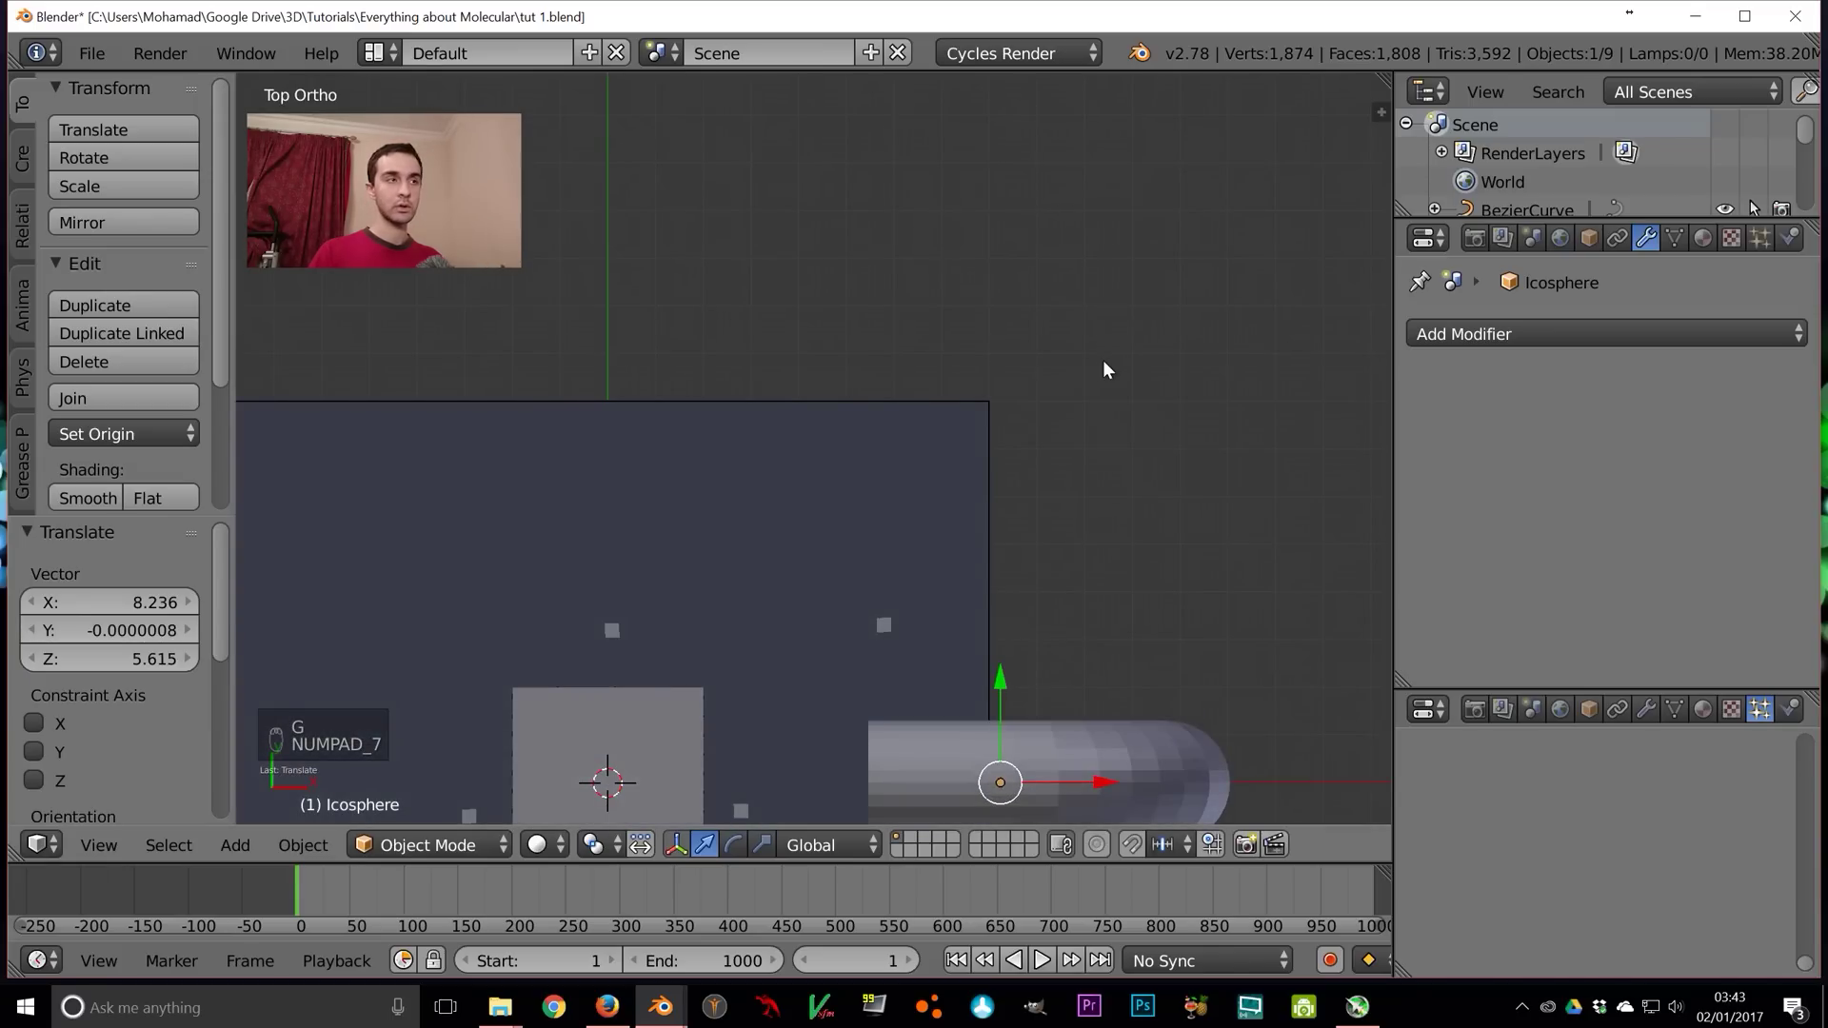
key("KP_0")
key("z")
scroll(1114, 365, "up", 2)
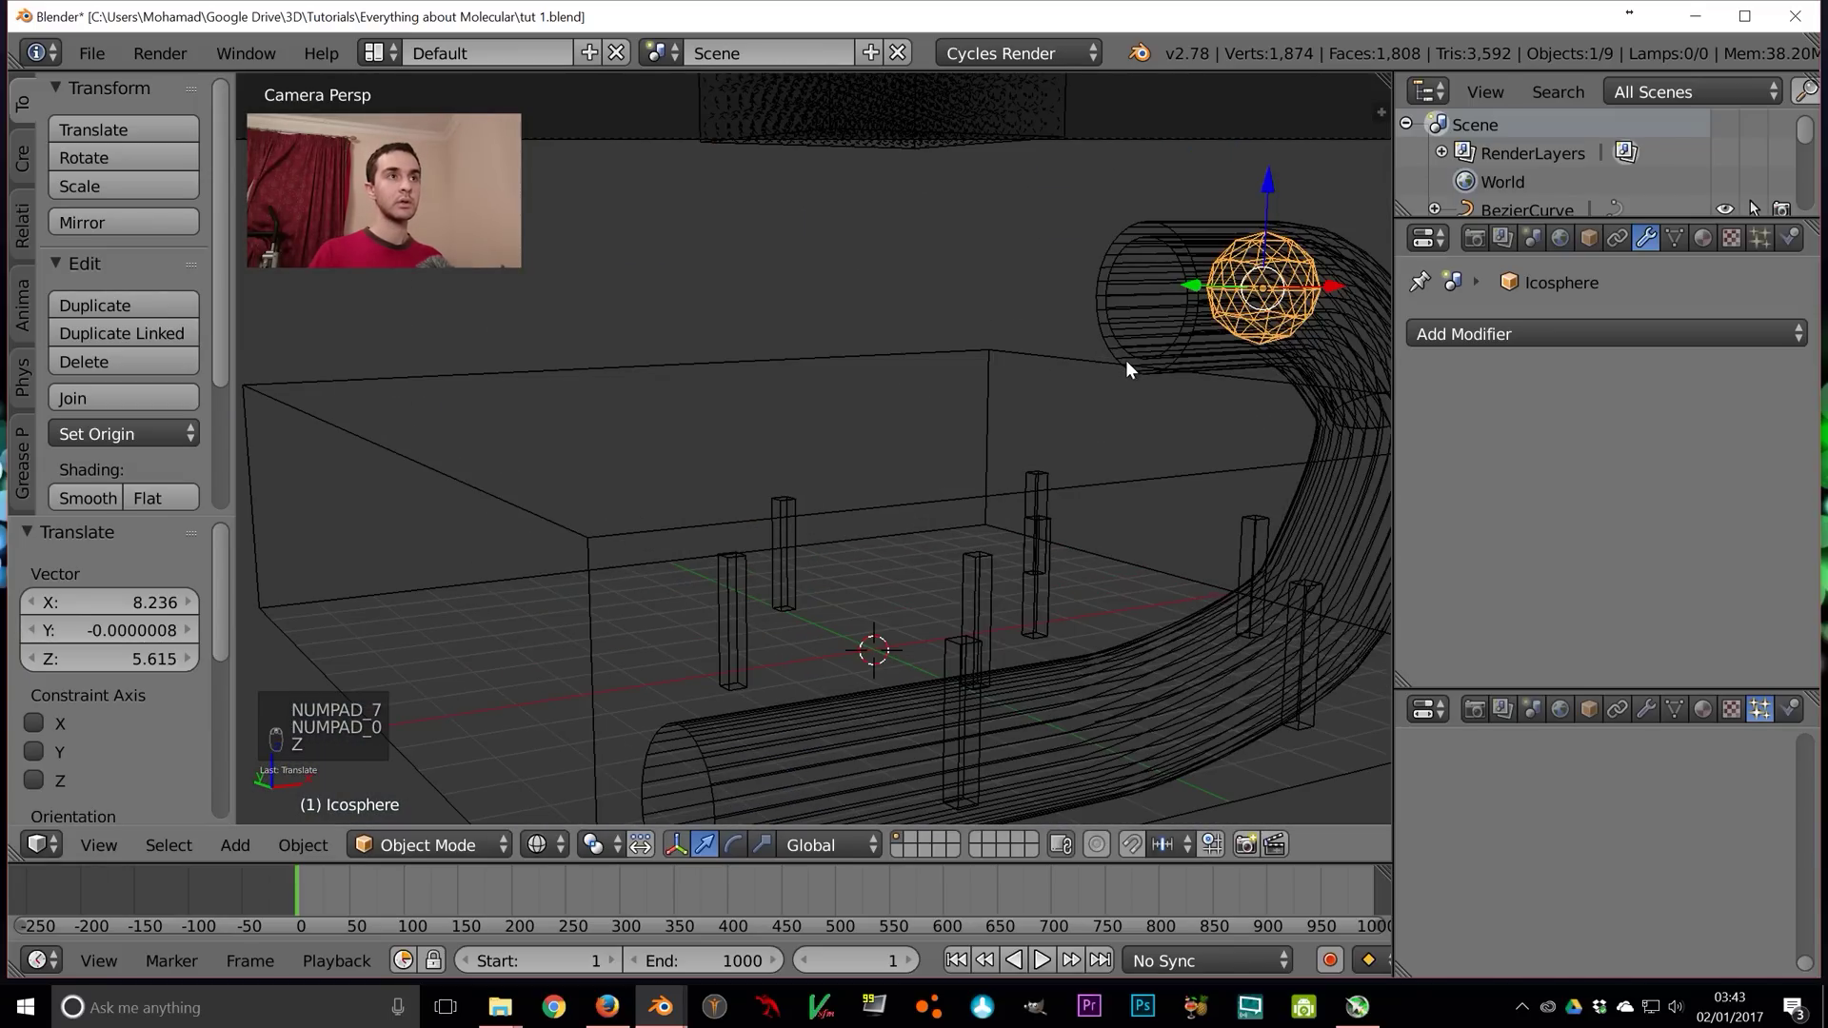
key("KP_1")
key("z")
key("z")
scroll(1121, 310, "up", 4)
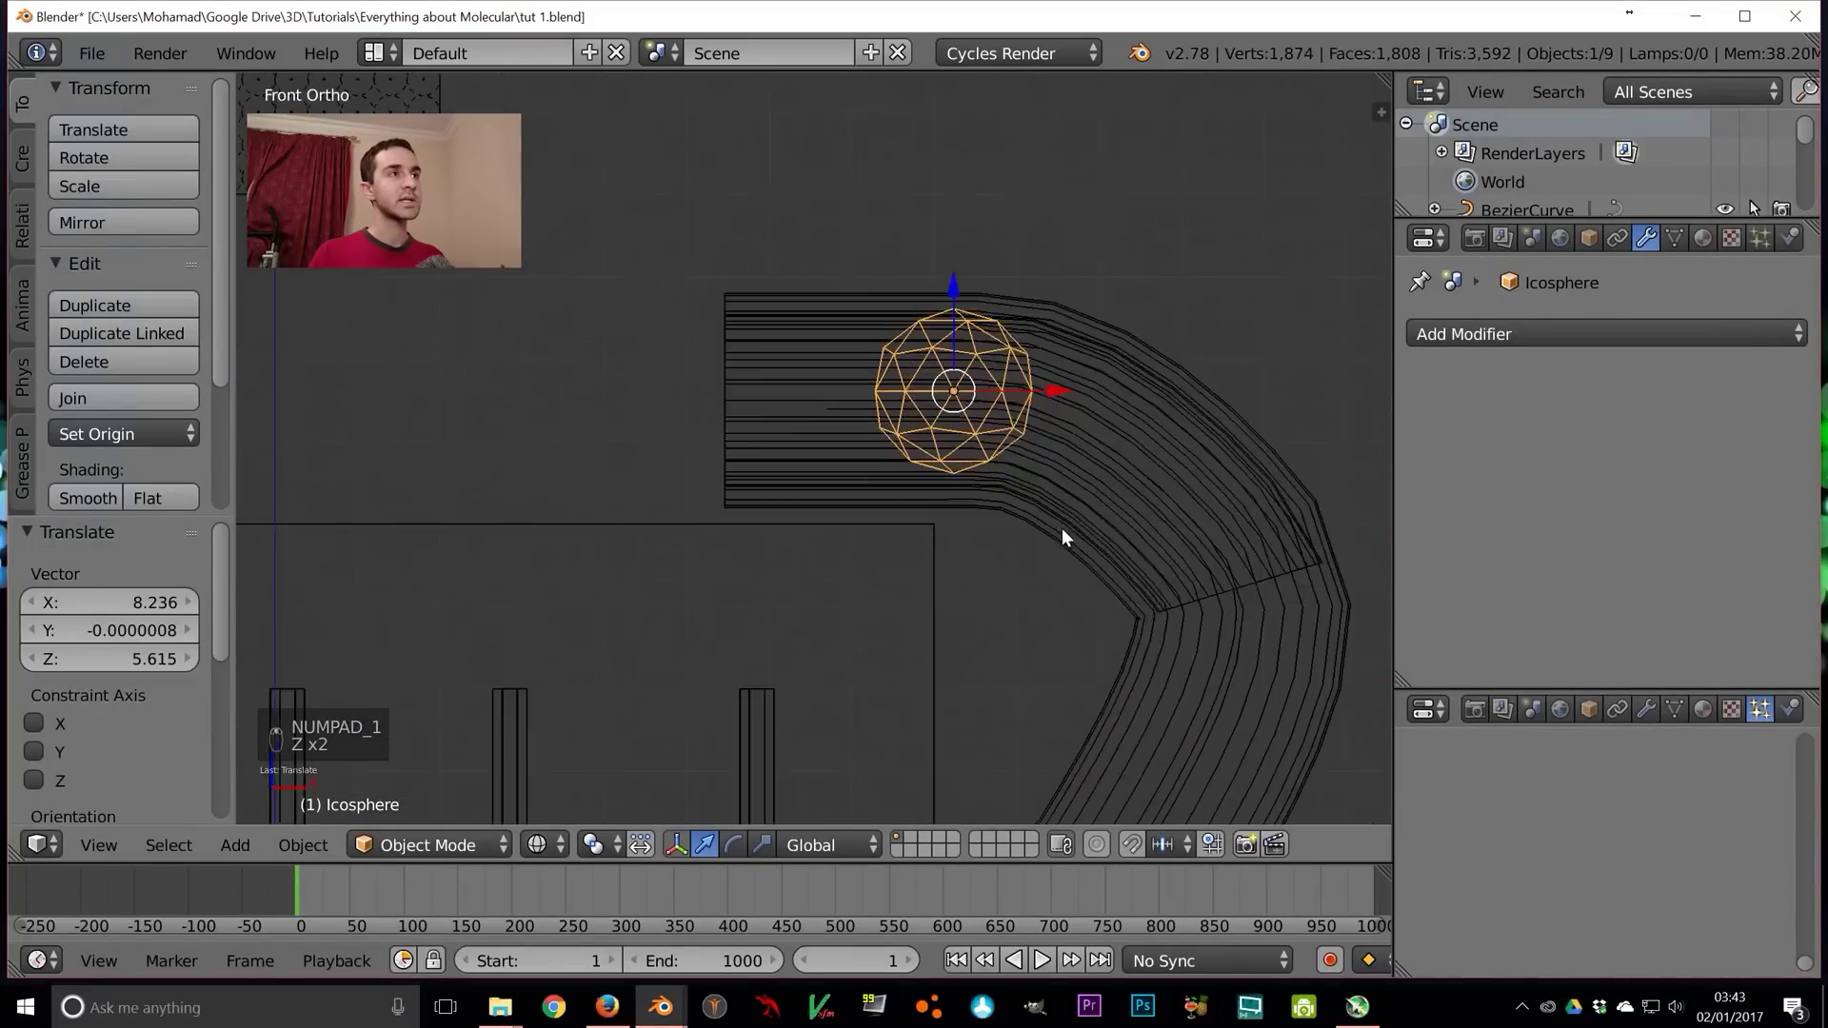
key("s")
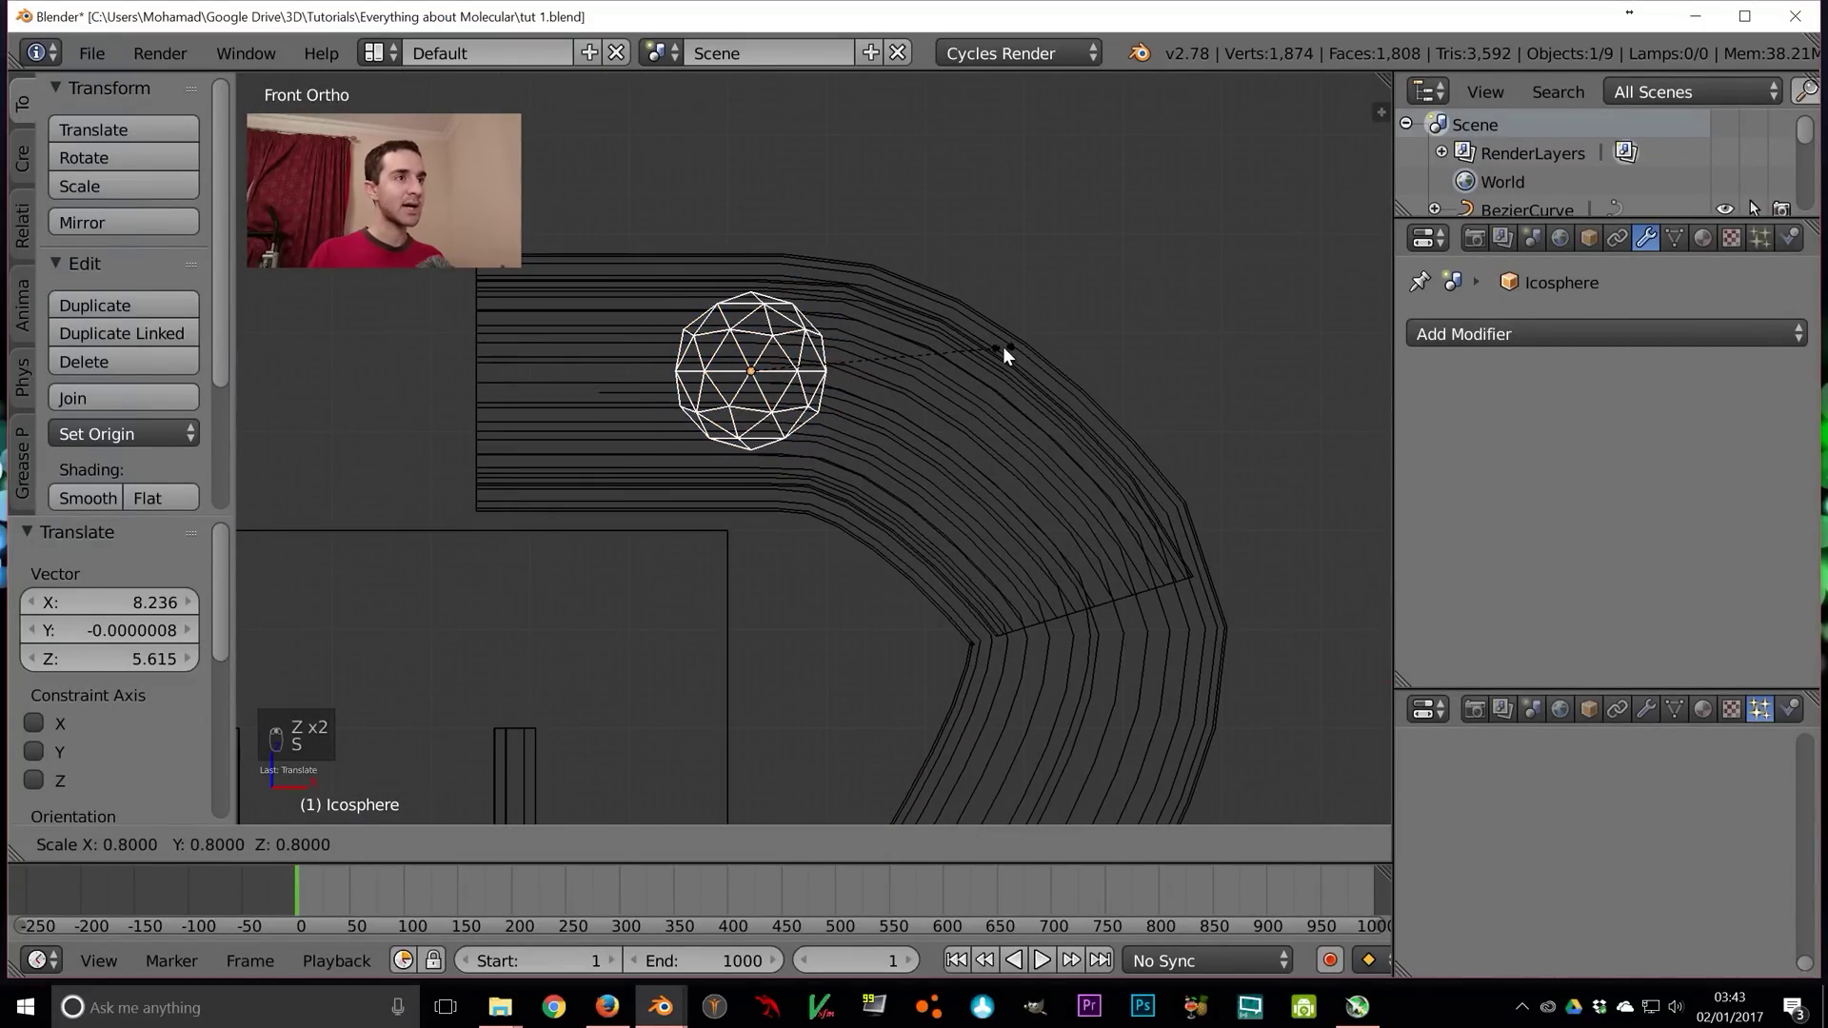
left_click(1003, 346)
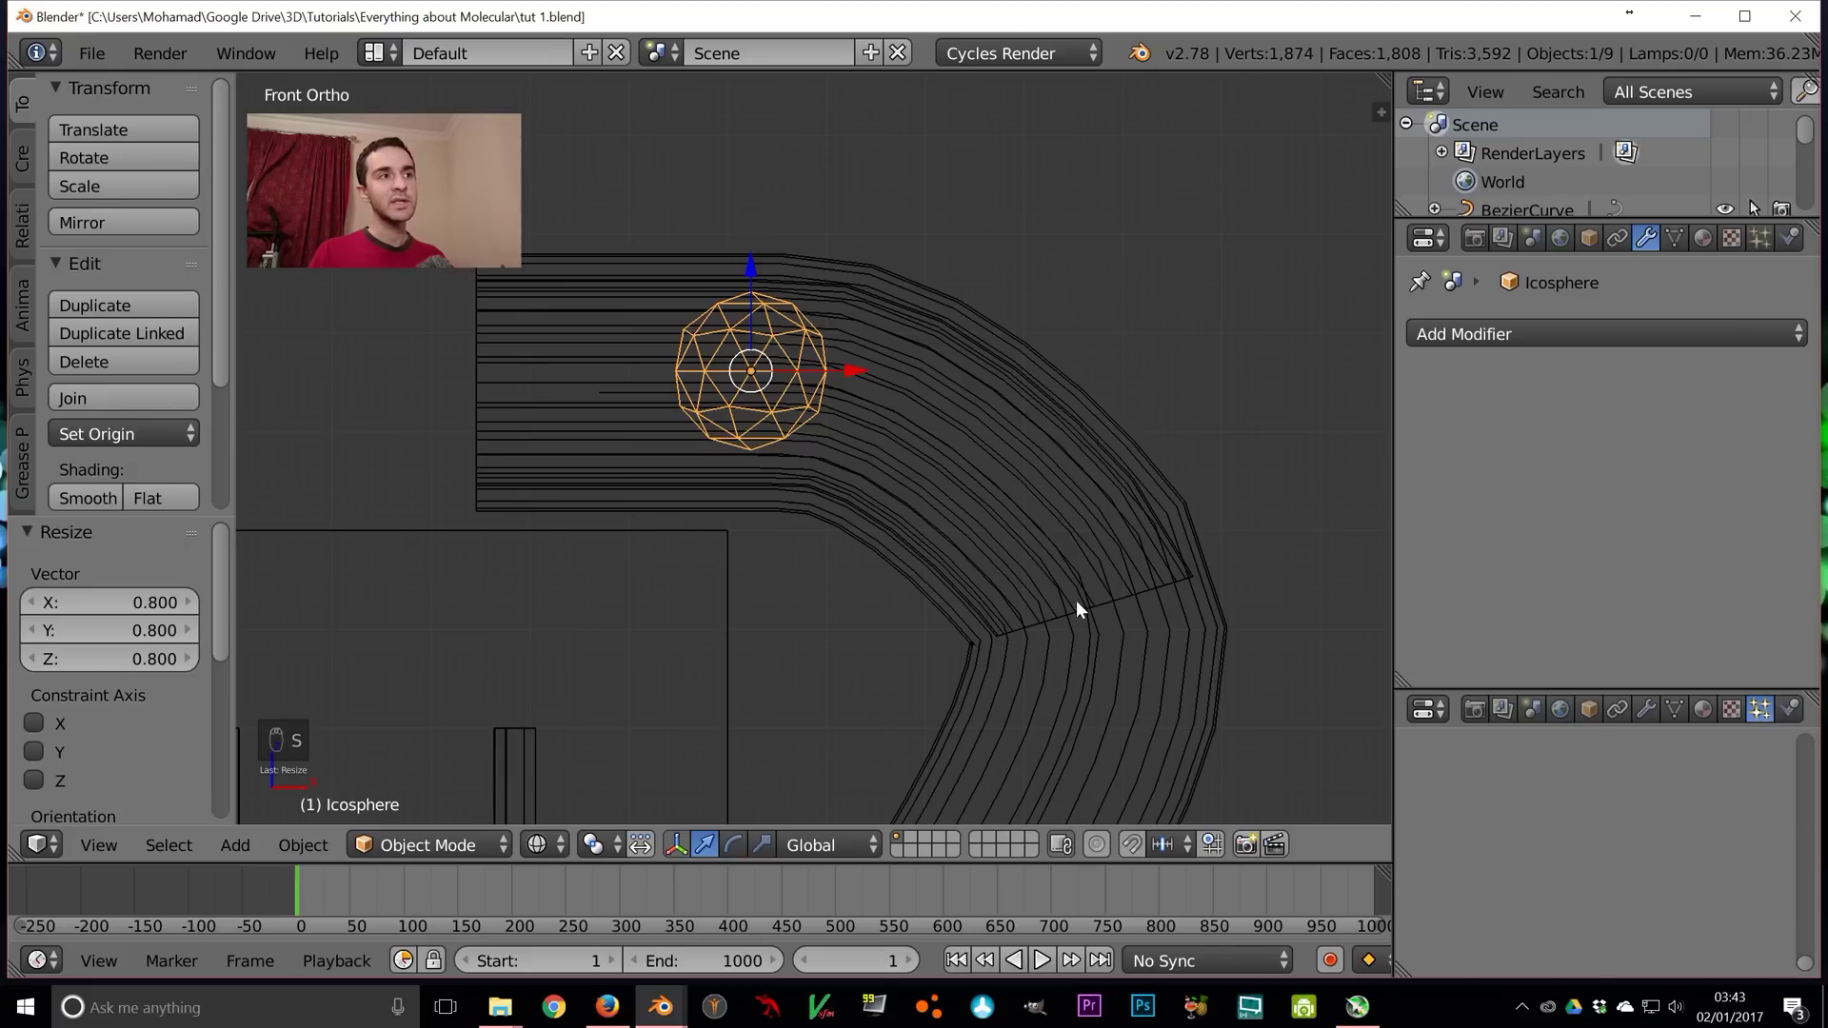
Move the icosphere deeper into the pipe's bend, by 2.3 in X and -0.9 in Z, and return to solid front view
key("g")
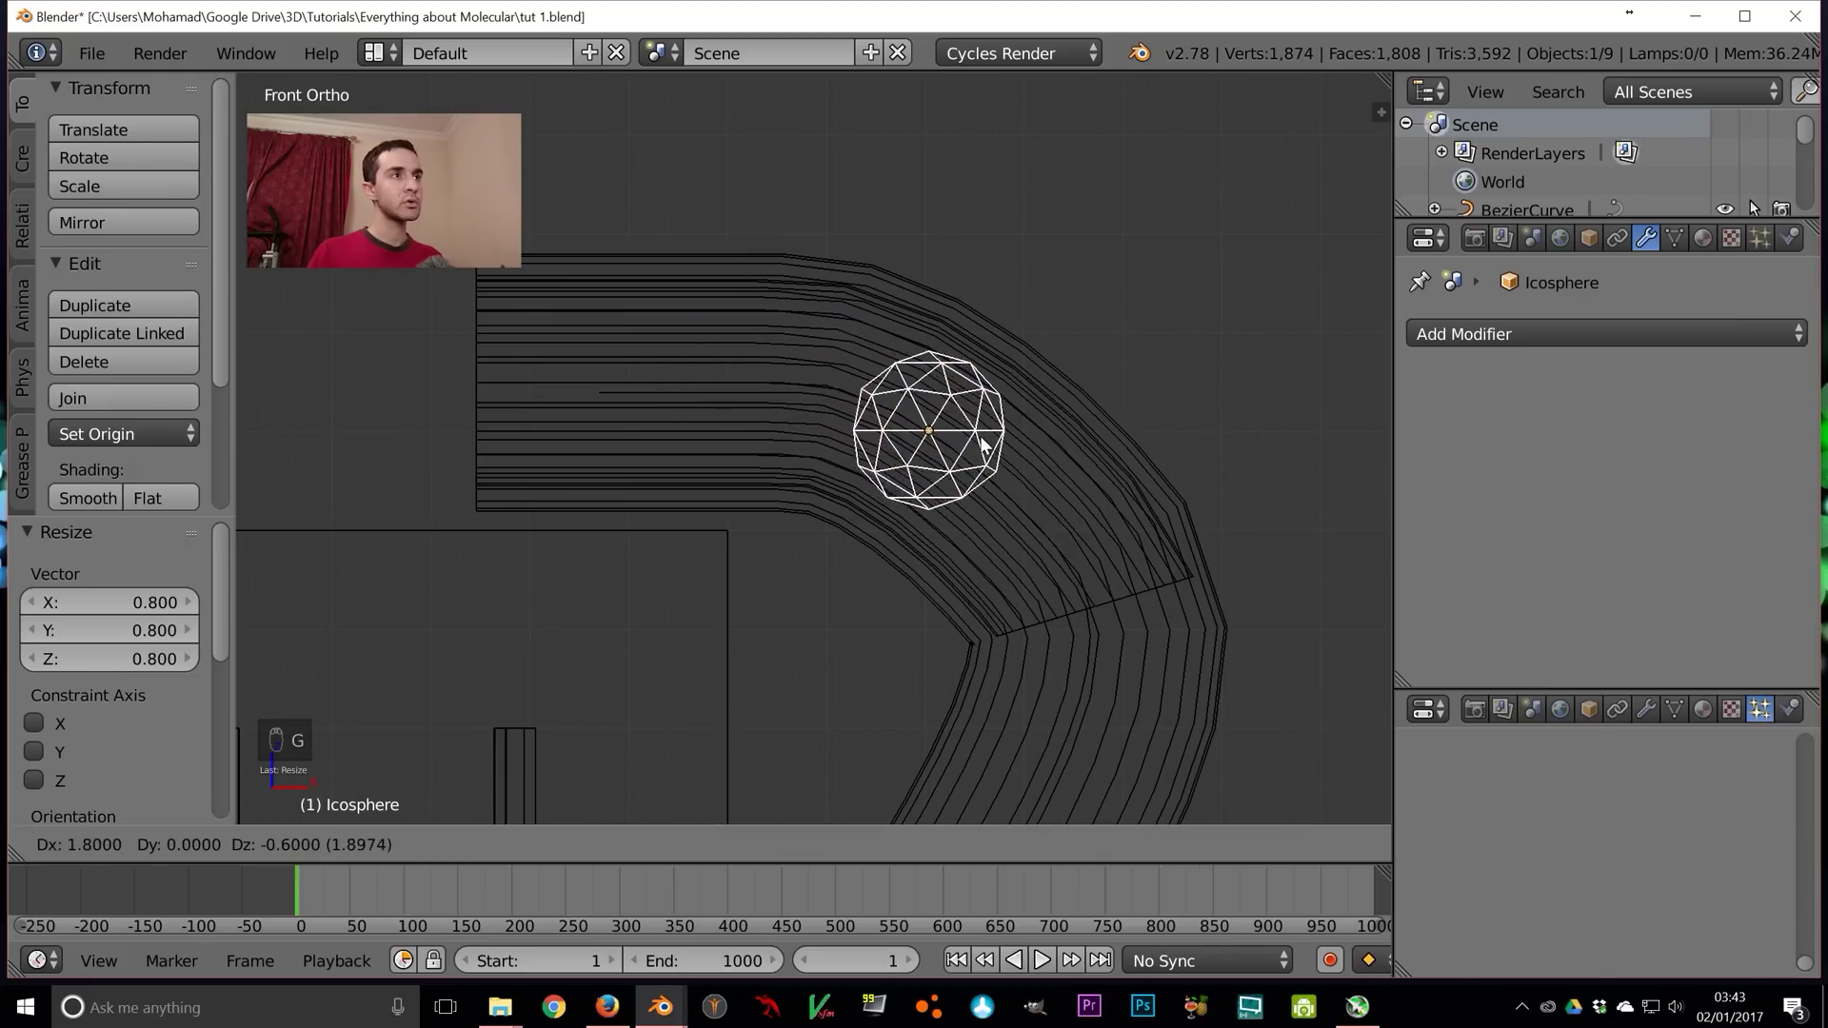
left_click(1033, 468)
key("KP_0")
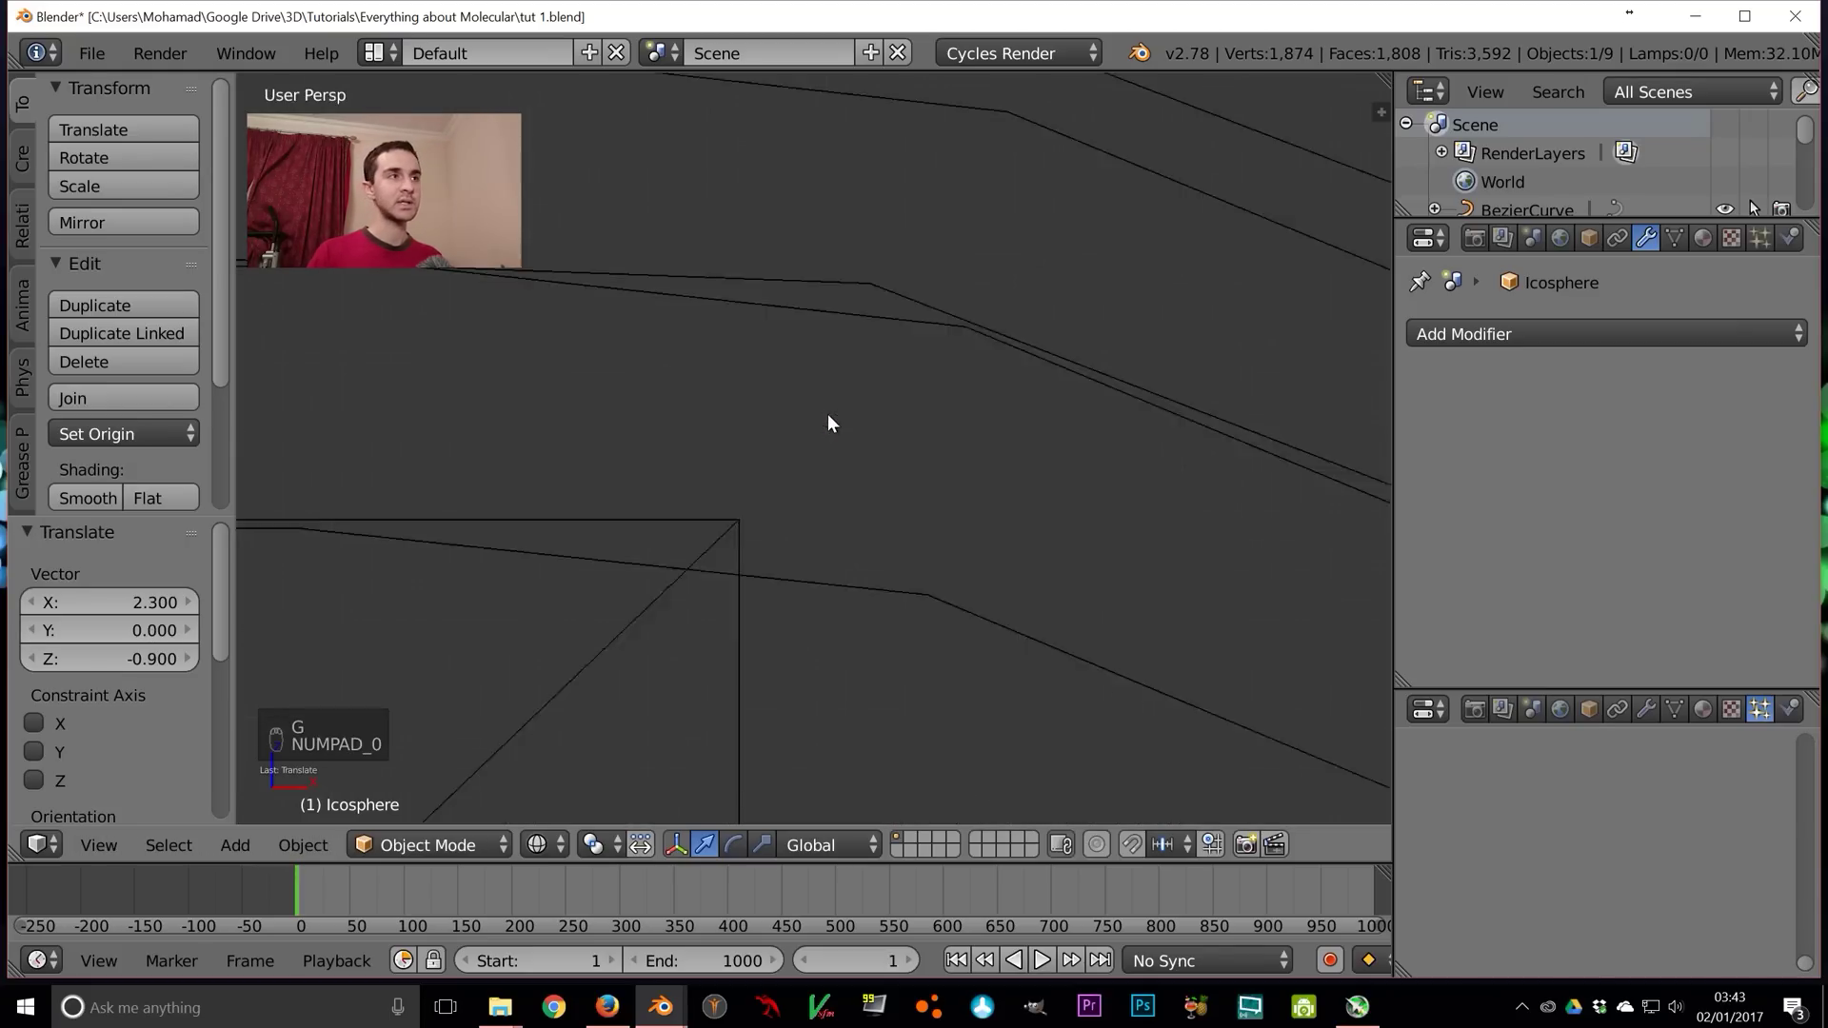
key("z")
key("KP_1")
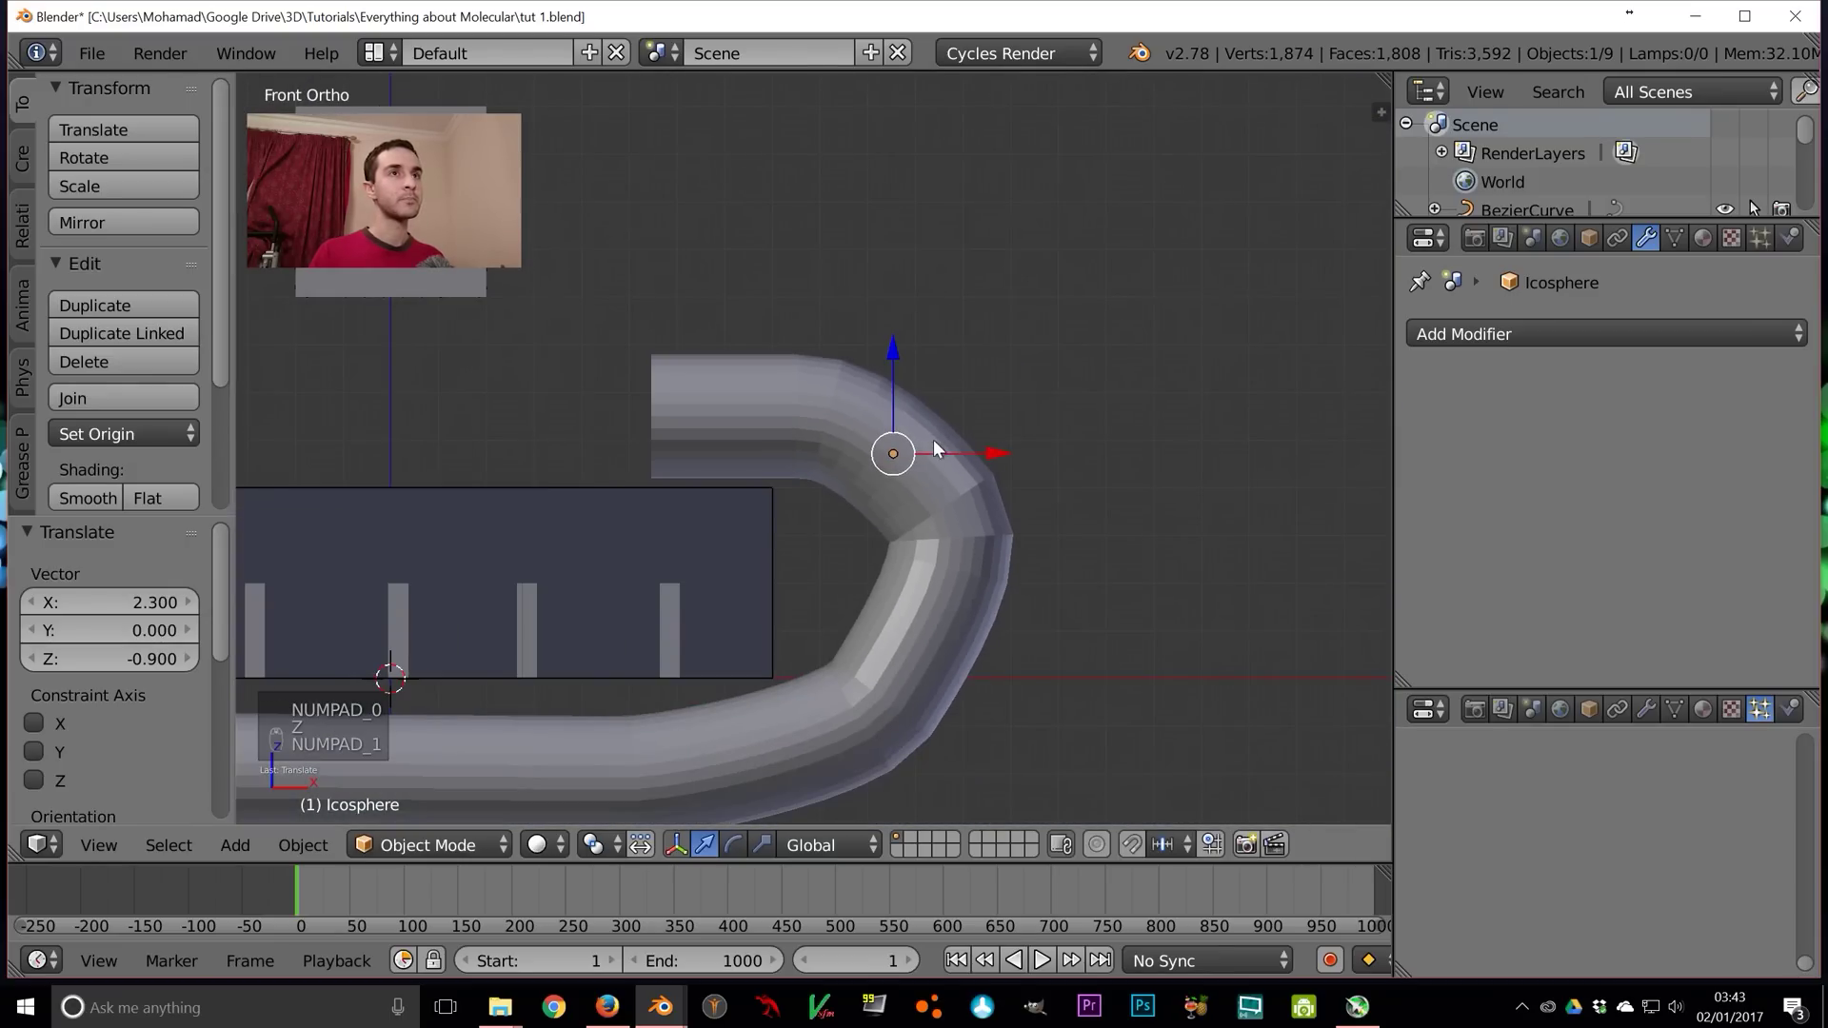
Apply the pipe's Curve modifier and give the pipe collision physics with a particle damping factor of 1
right_click(1016, 556)
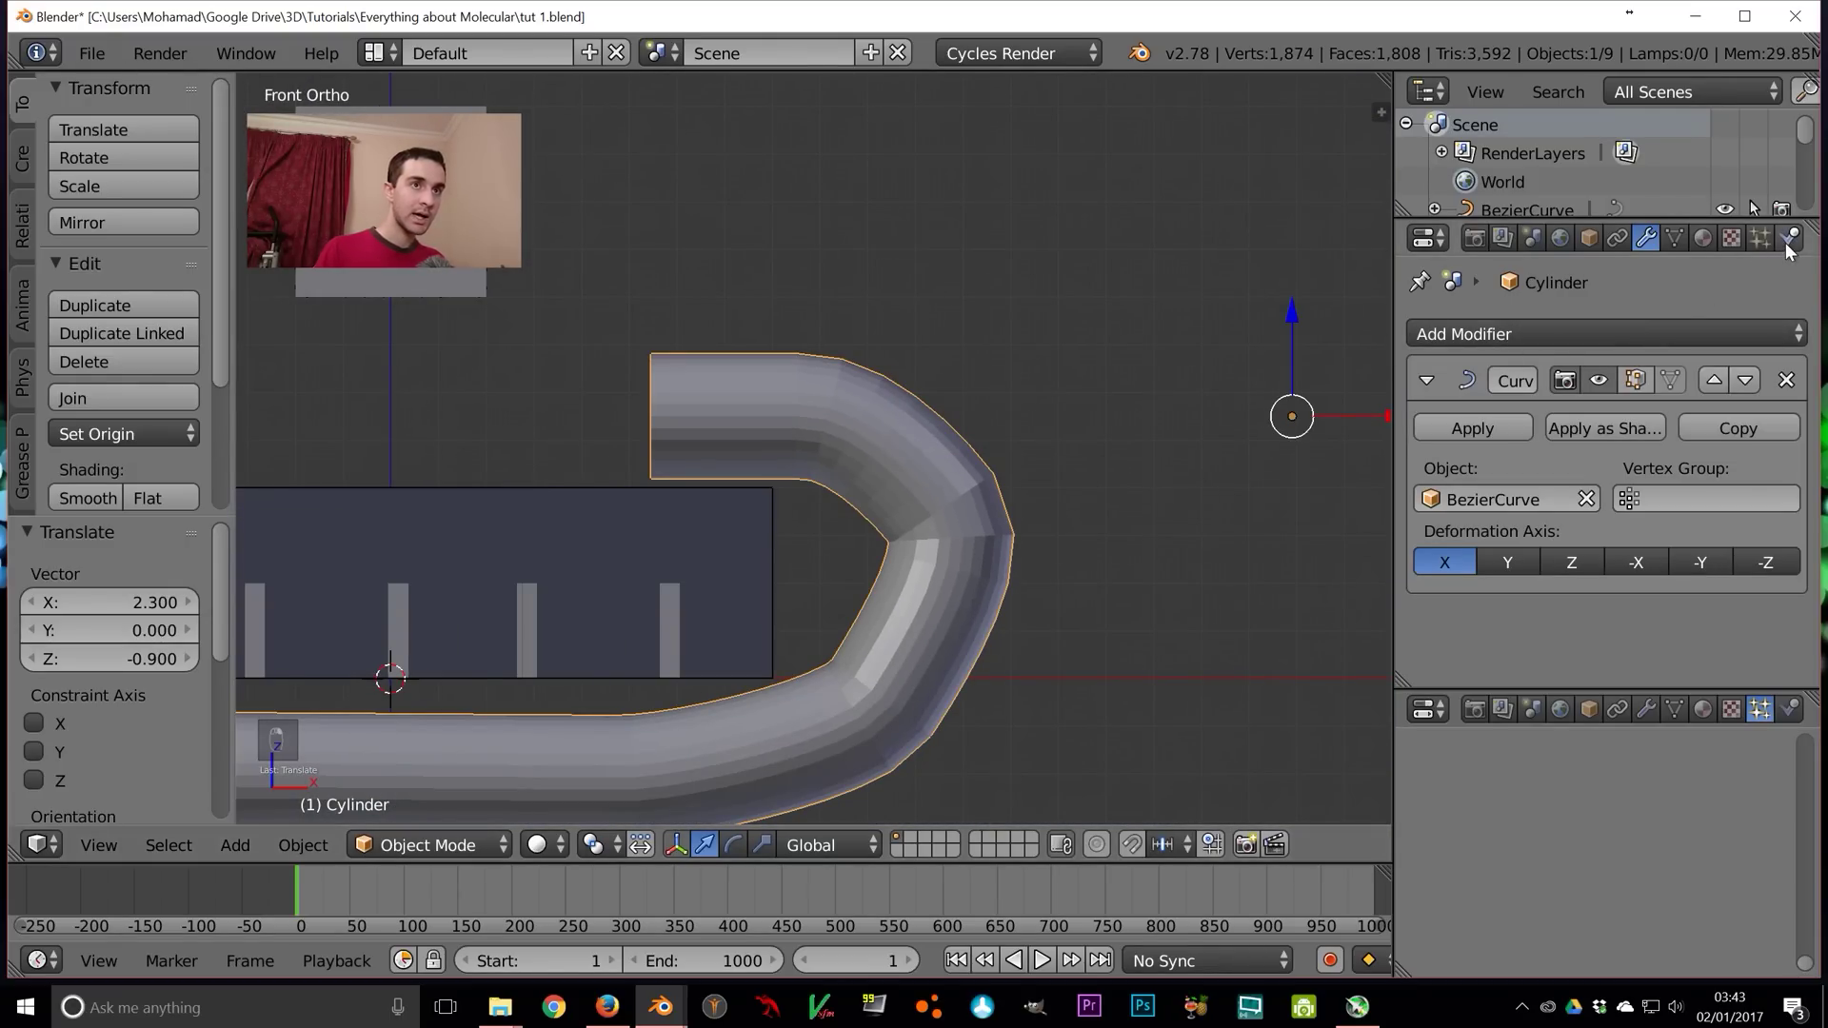
left_click(1482, 430)
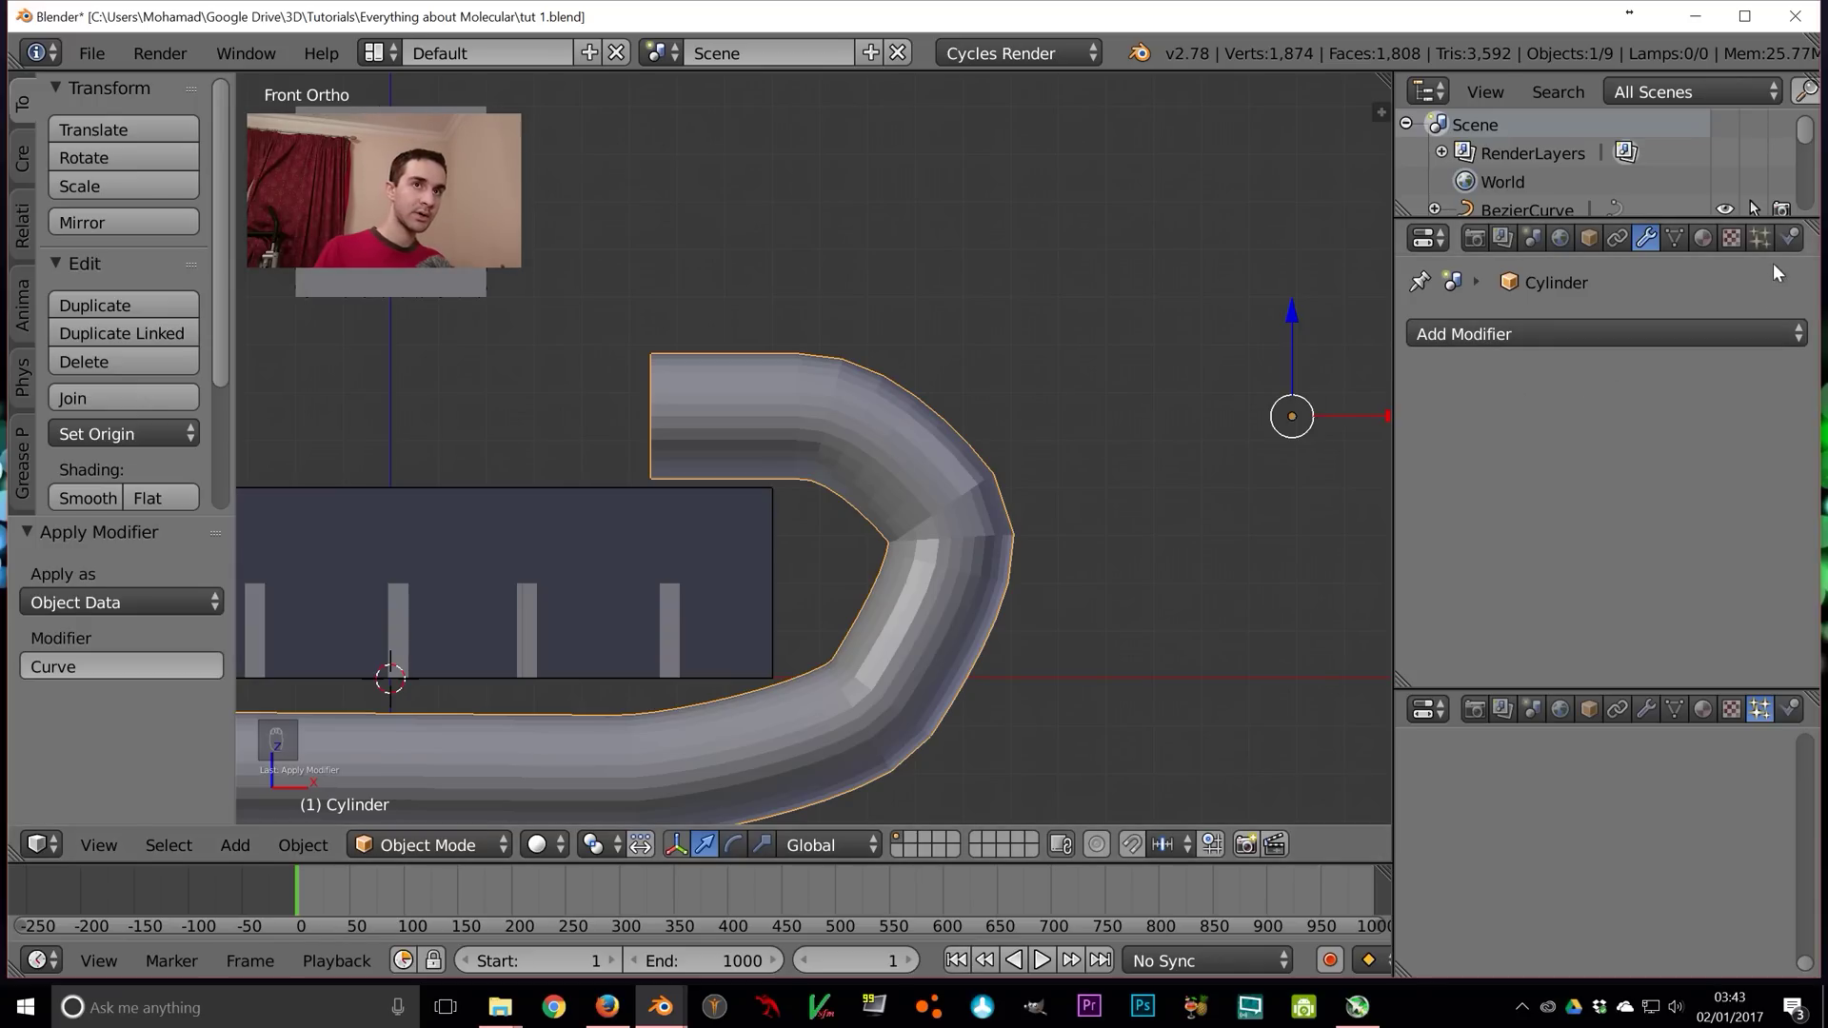
left_click(1792, 238)
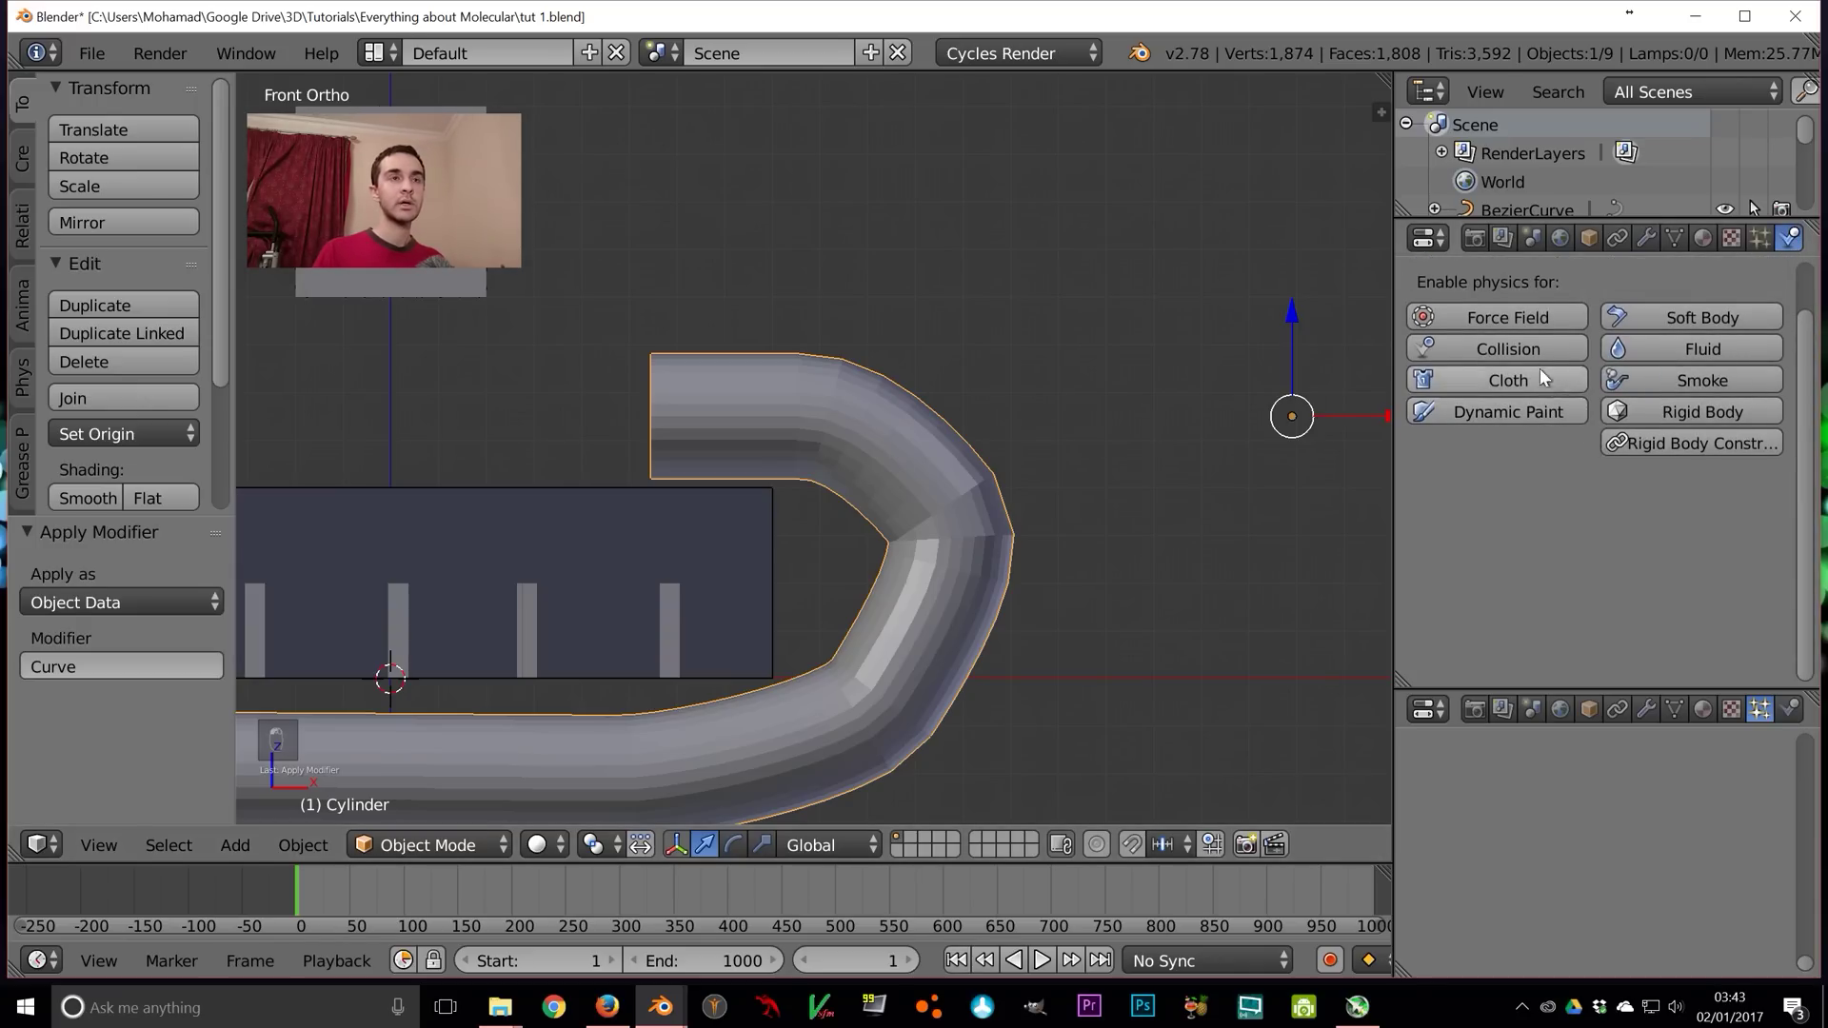
left_click(1529, 350)
scroll(1610, 492, "down", 5)
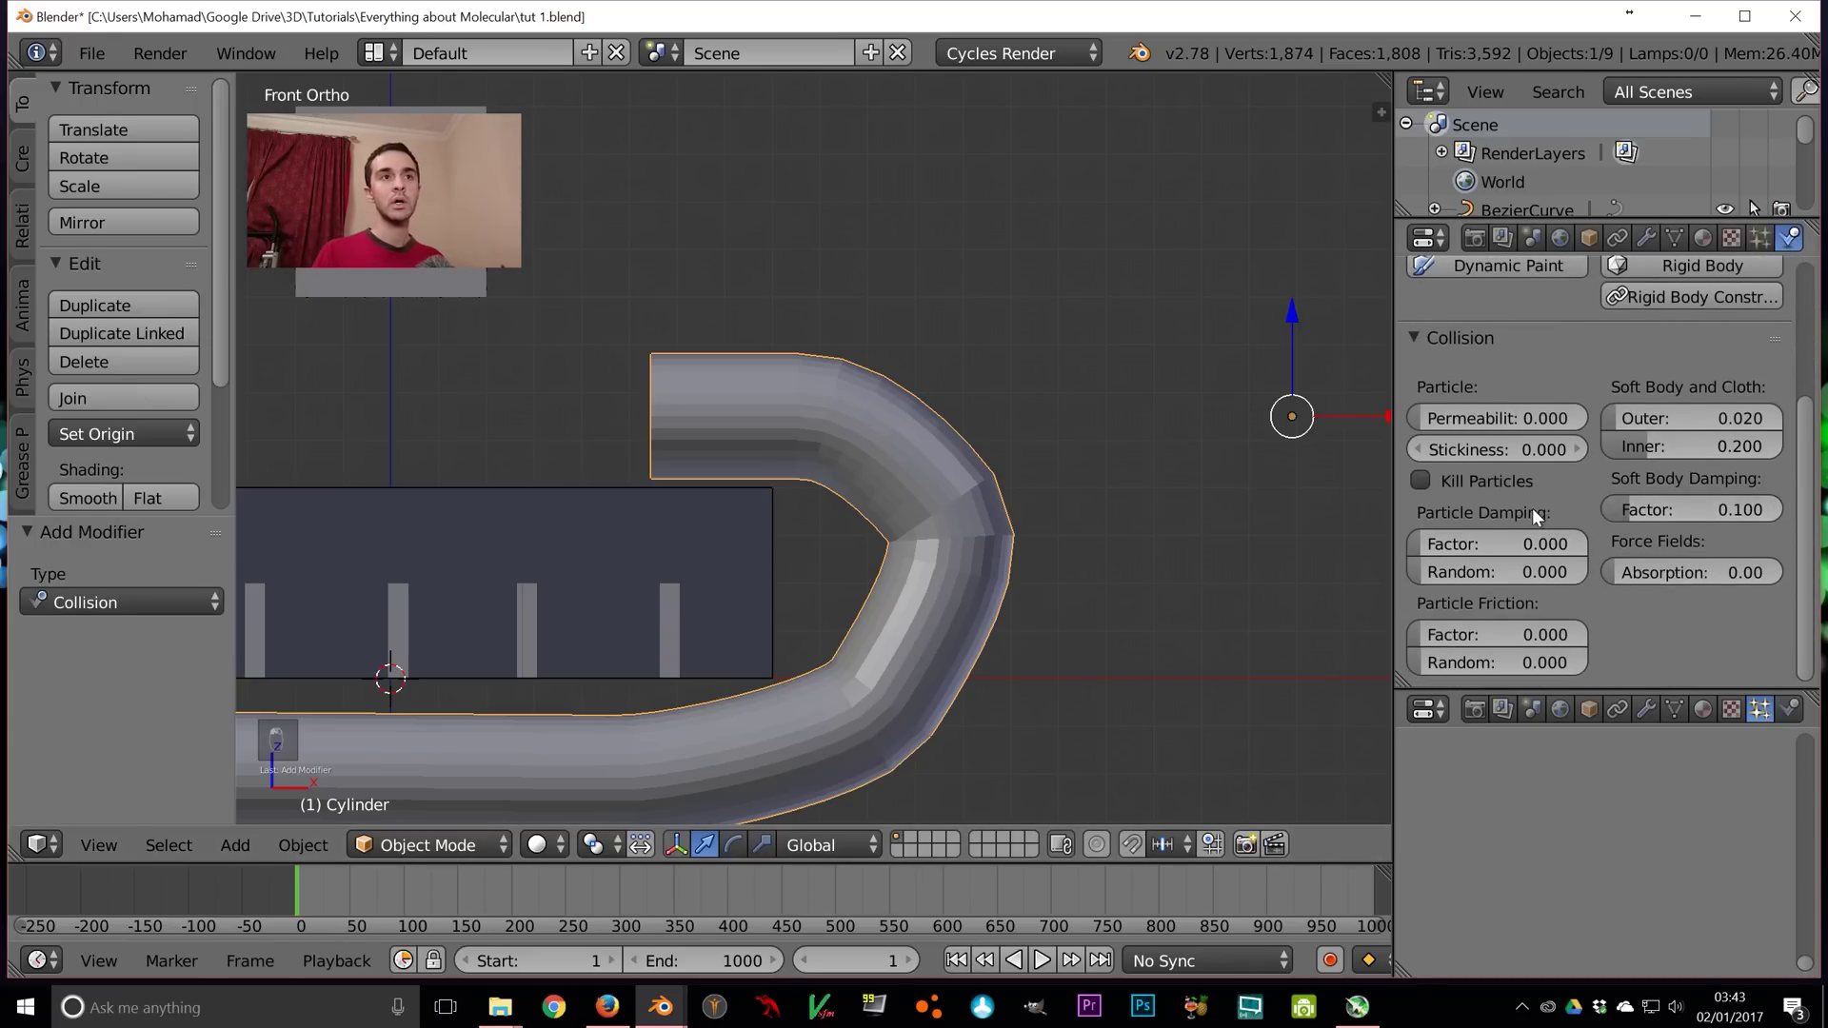
double_click(1466, 540)
type("1")
key("Return")
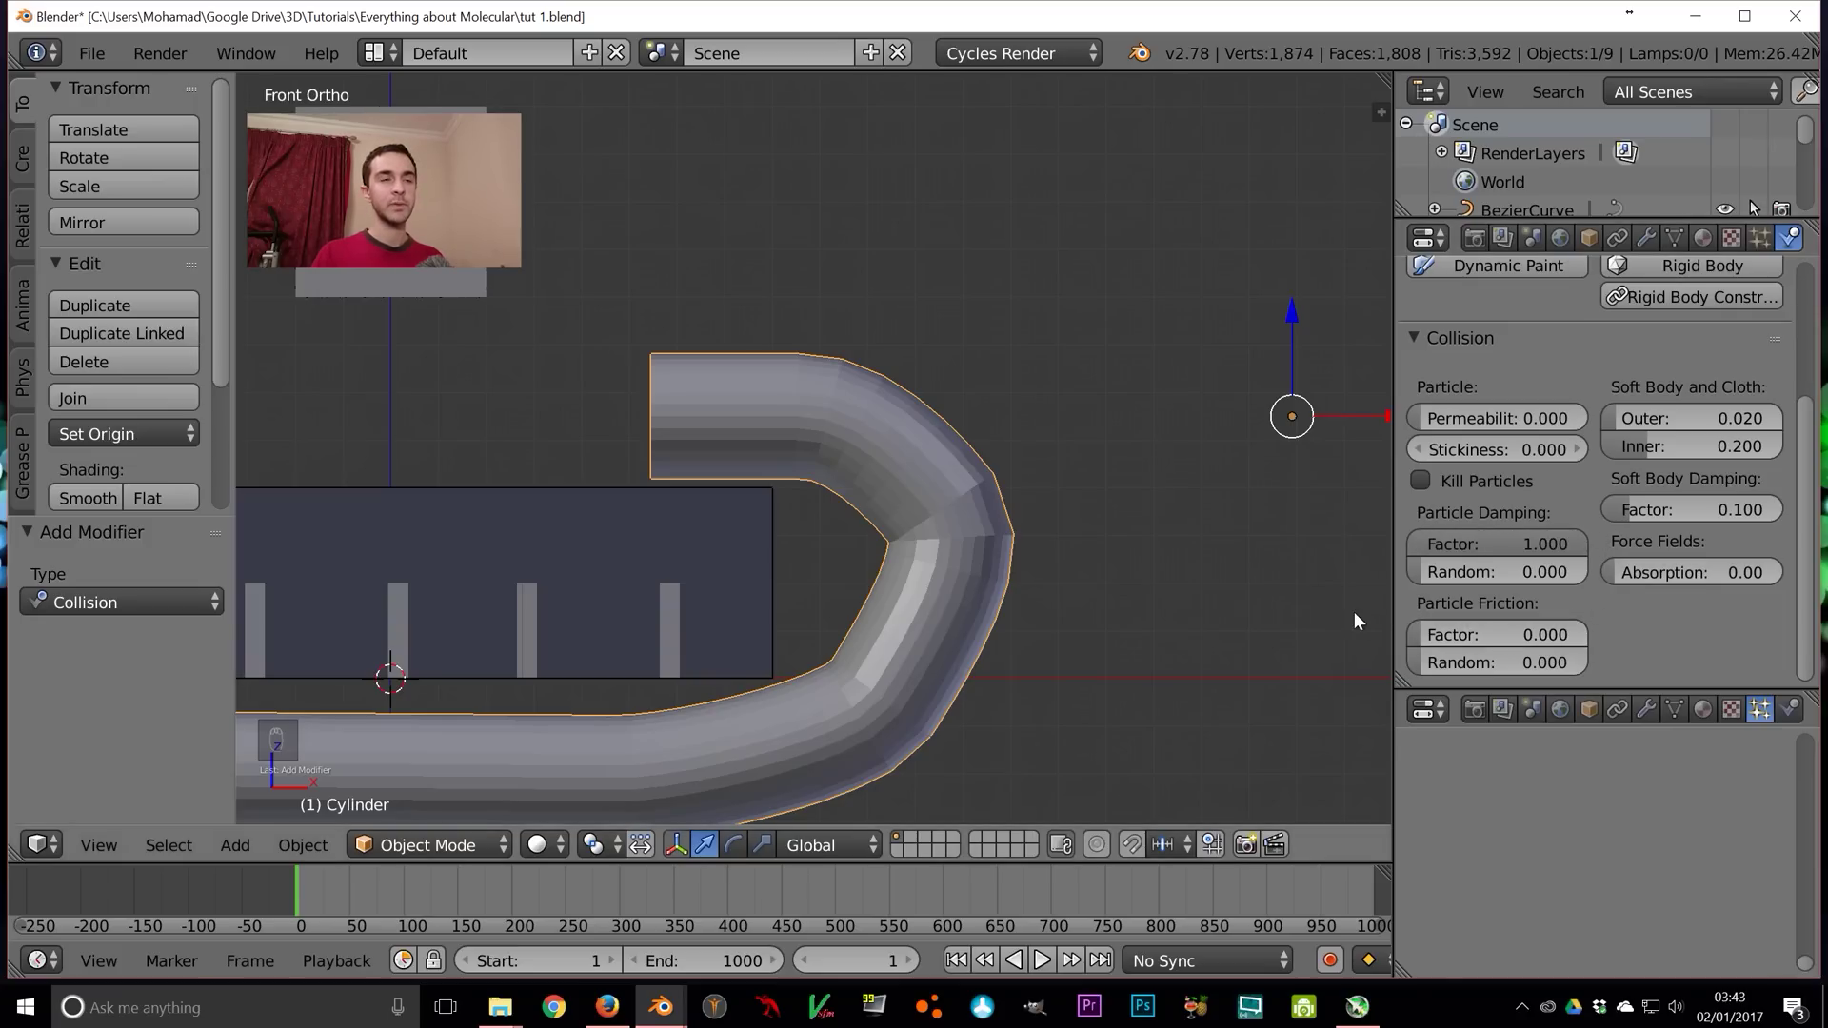
Switch to wireframe display and add a new particle system to the icosphere inside the pipe
key("z")
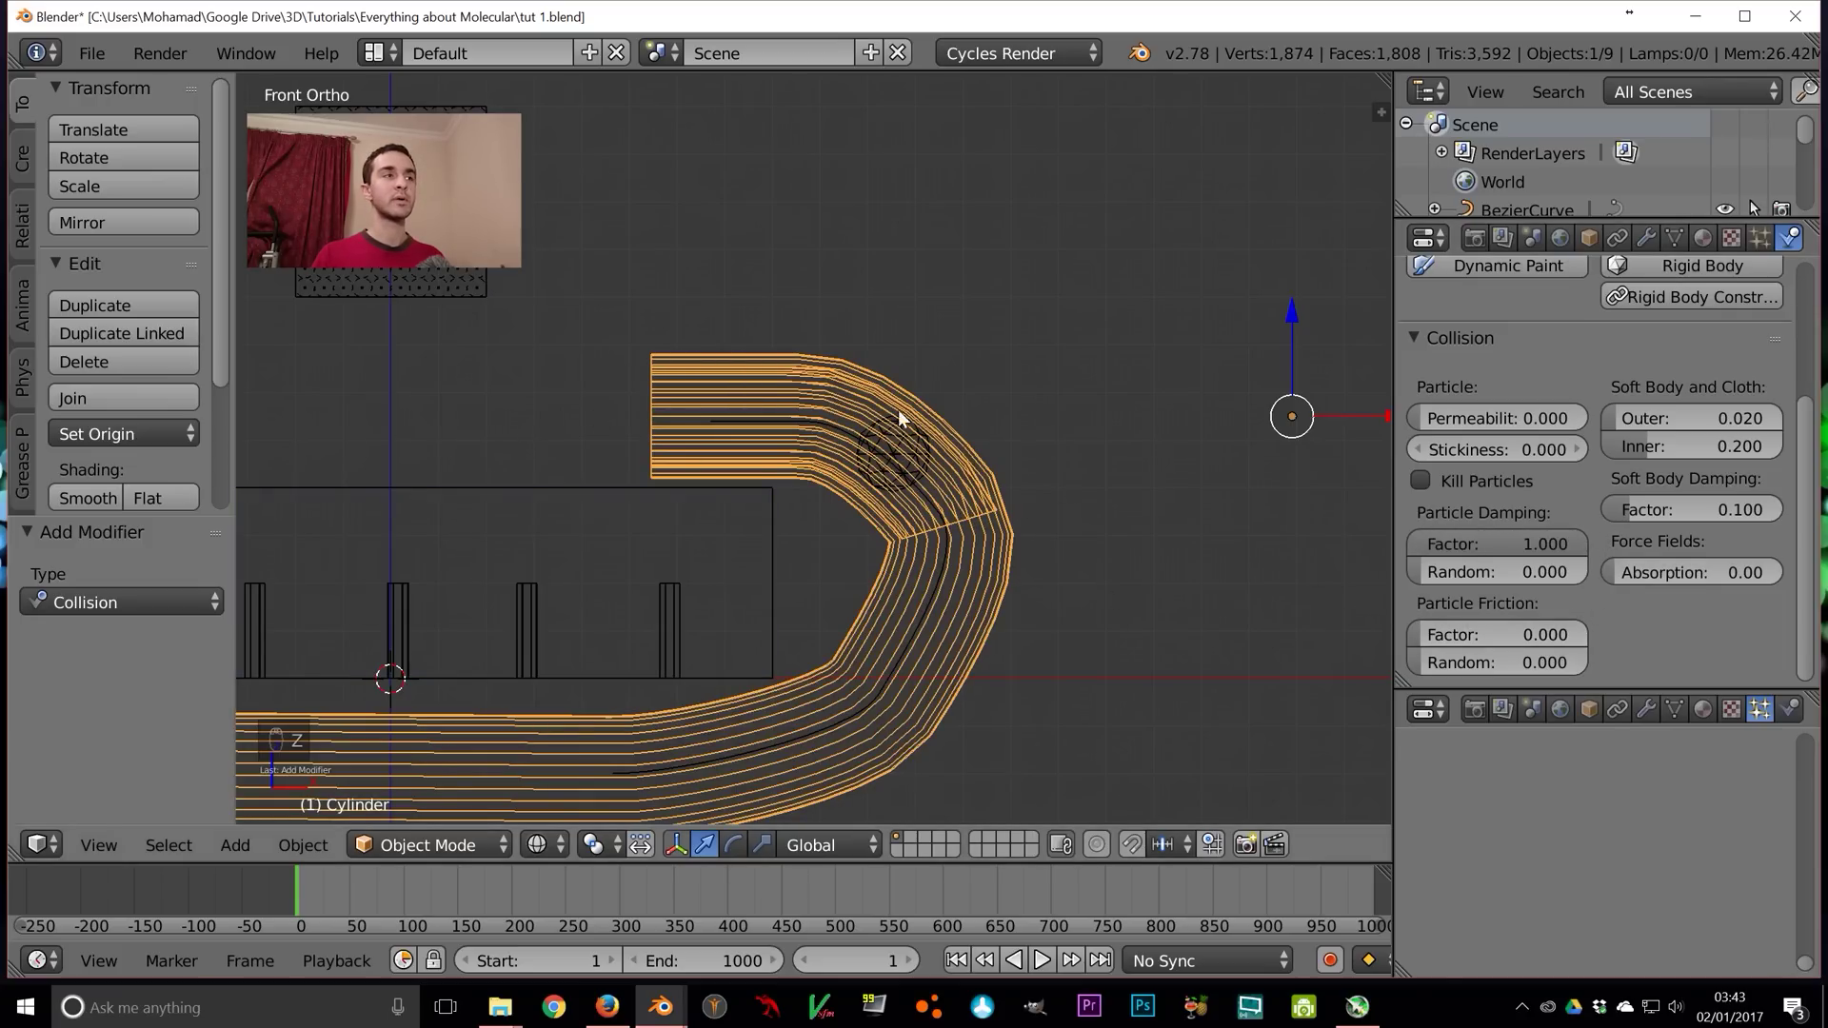
right_click(900, 458)
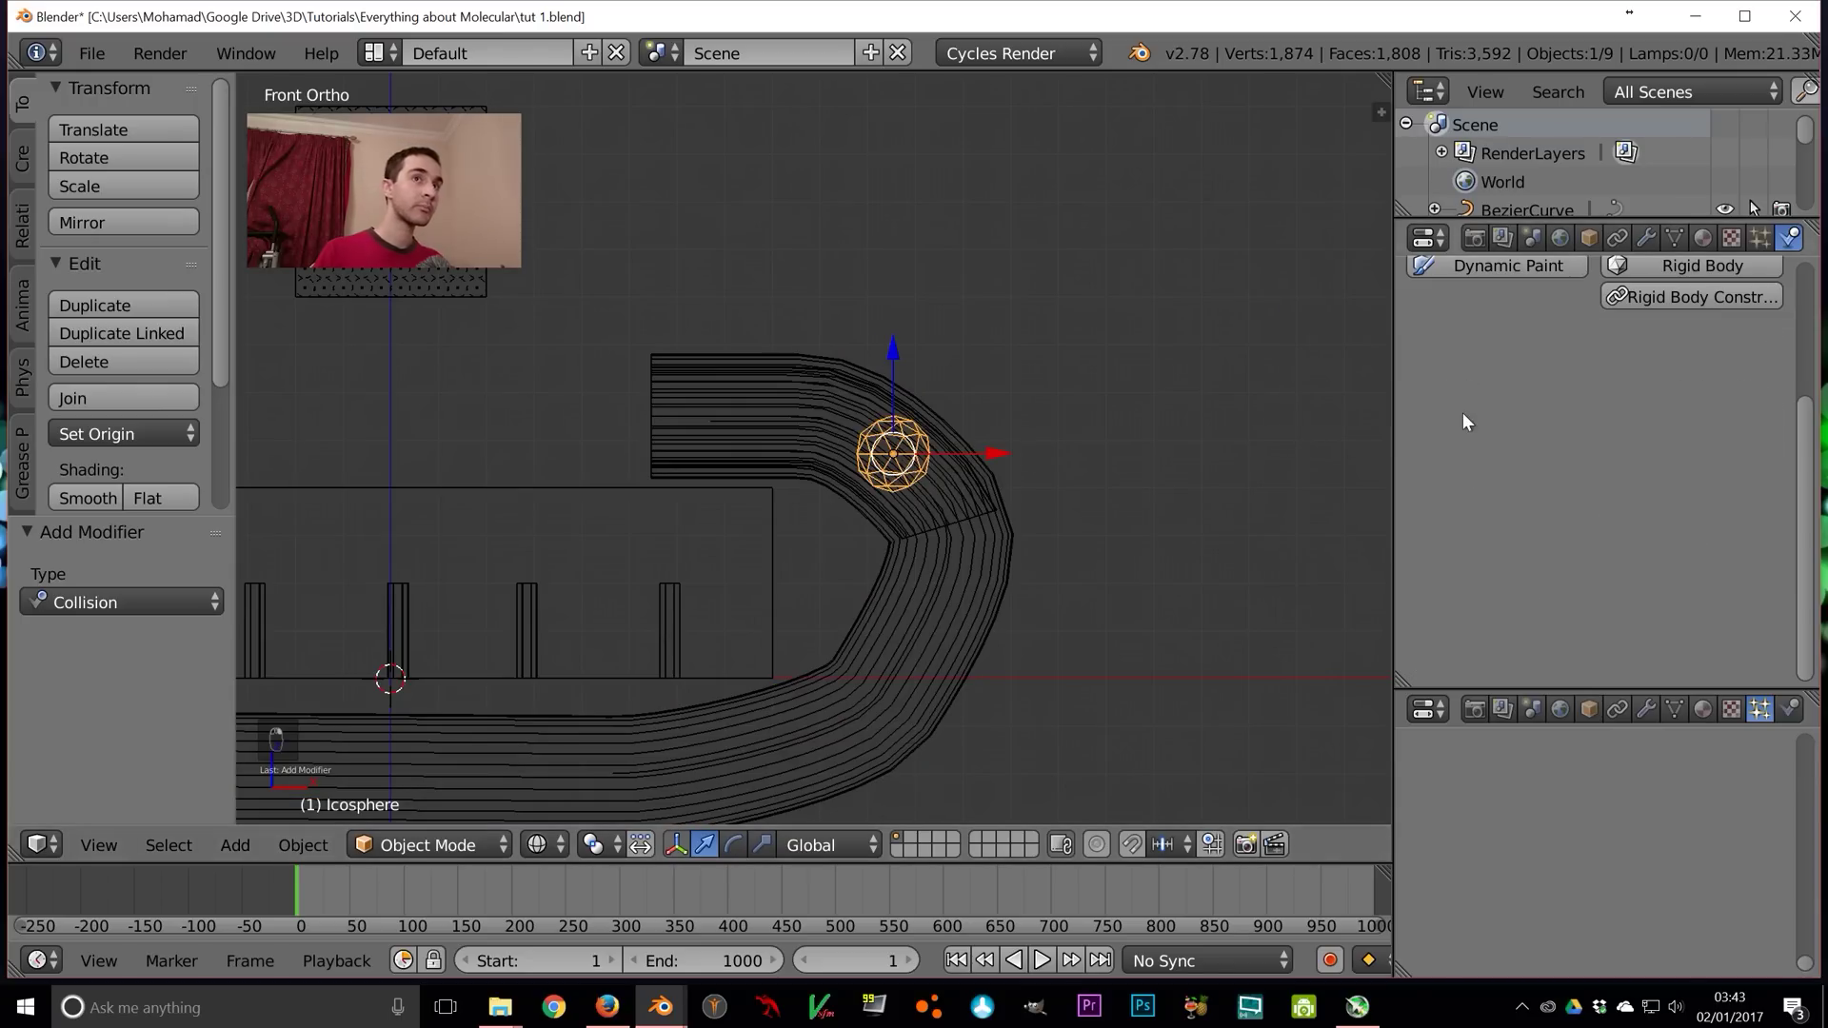
left_click(1762, 238)
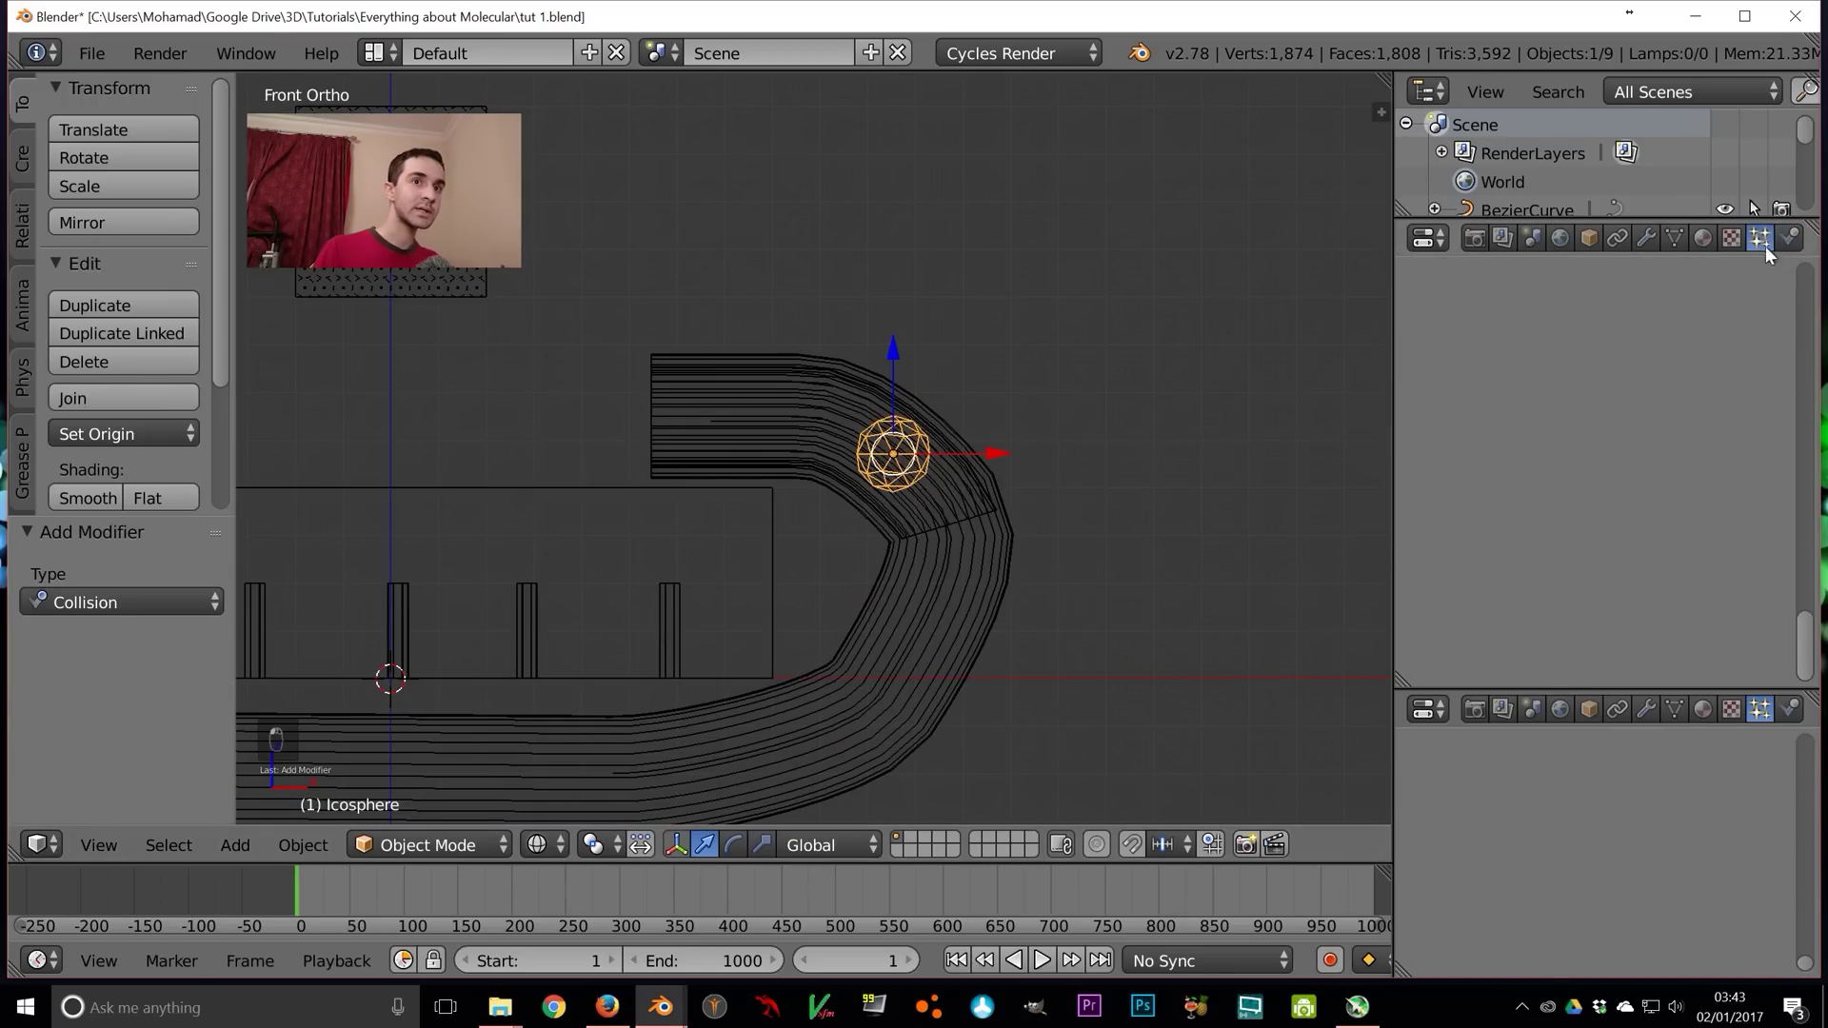
scroll(1784, 441, "up", 5)
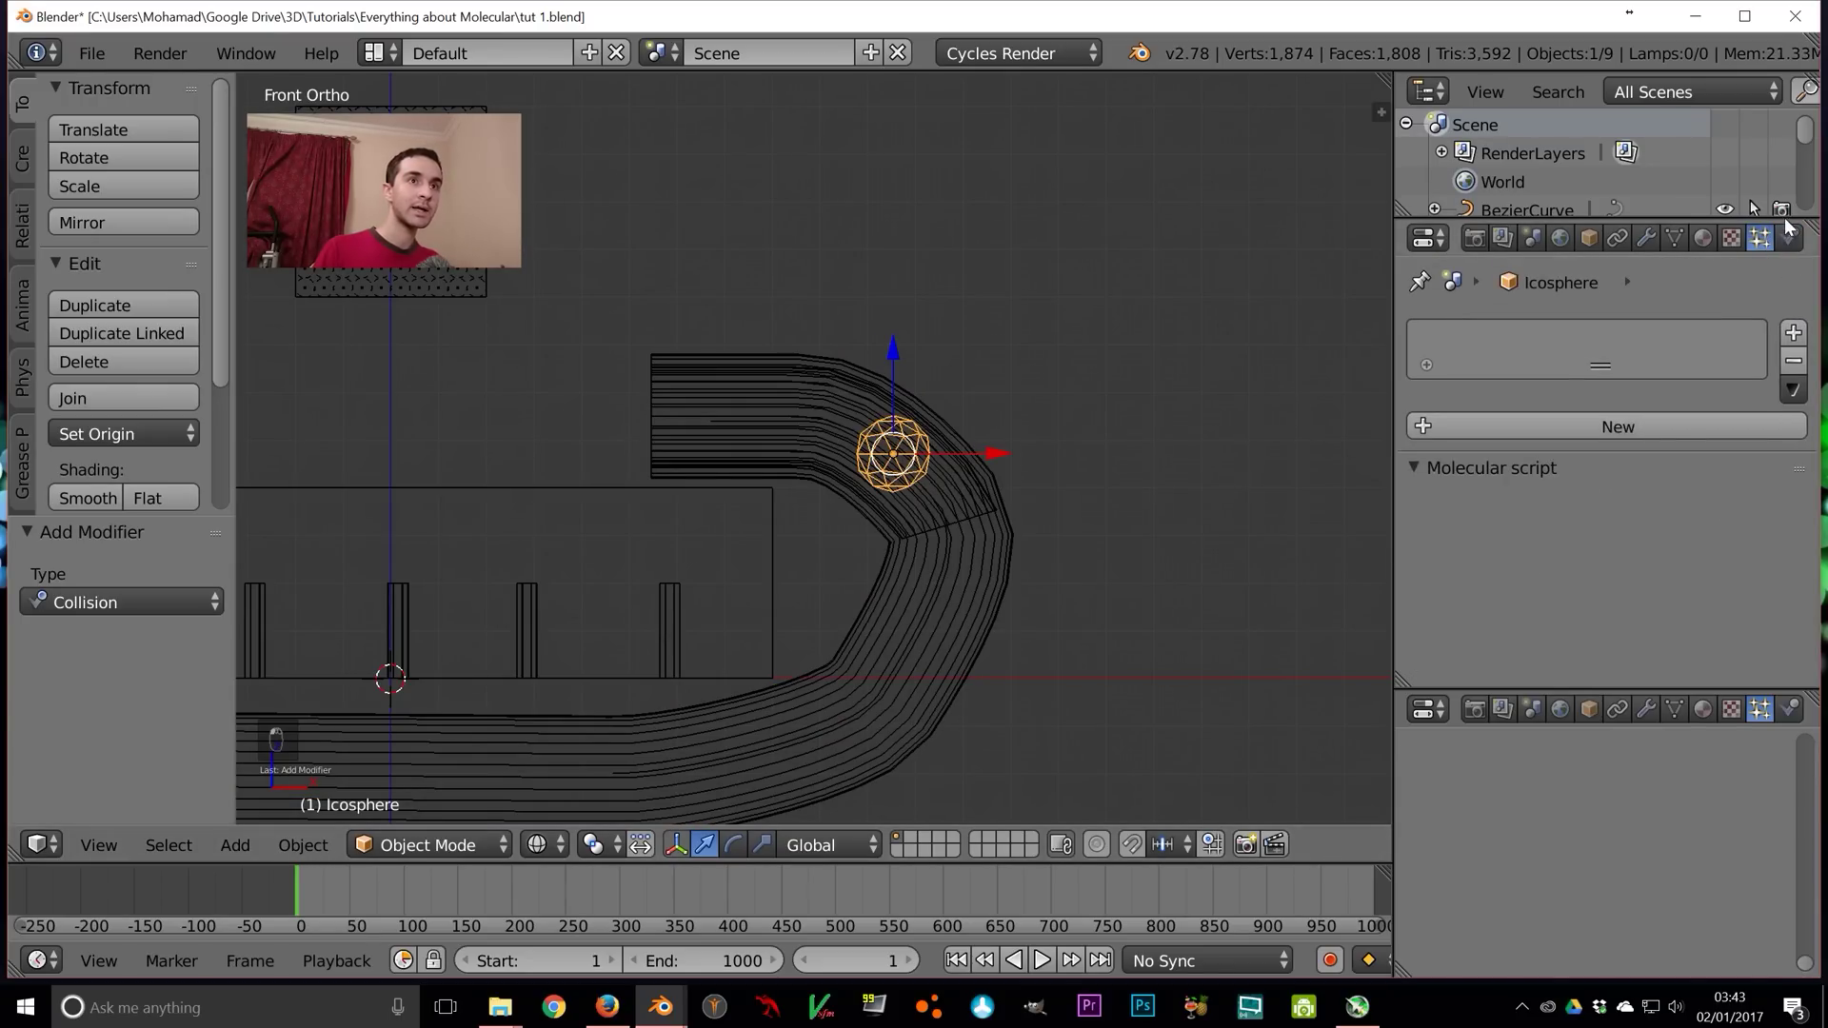
left_click(1618, 425)
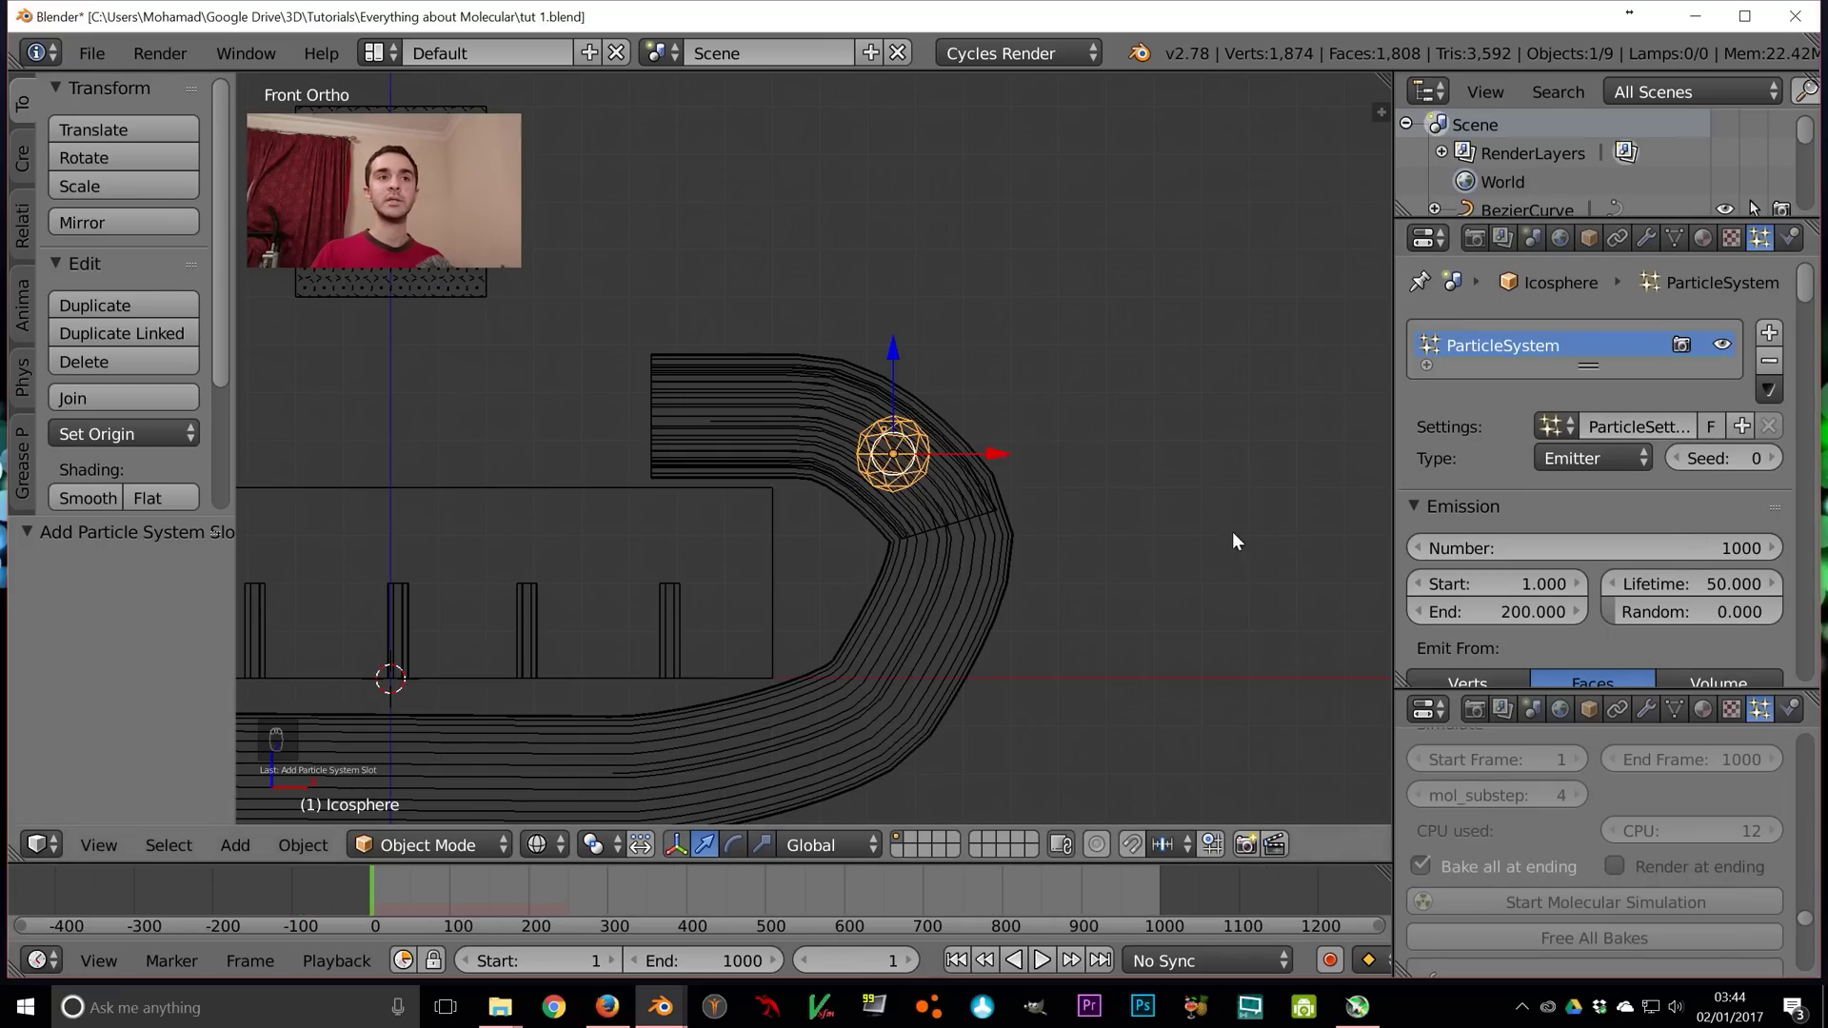
Set the icosphere's particle emission to end at frame 600 and the particle lifetime to 2000
left_click(1499, 609)
type("500")
key("Return")
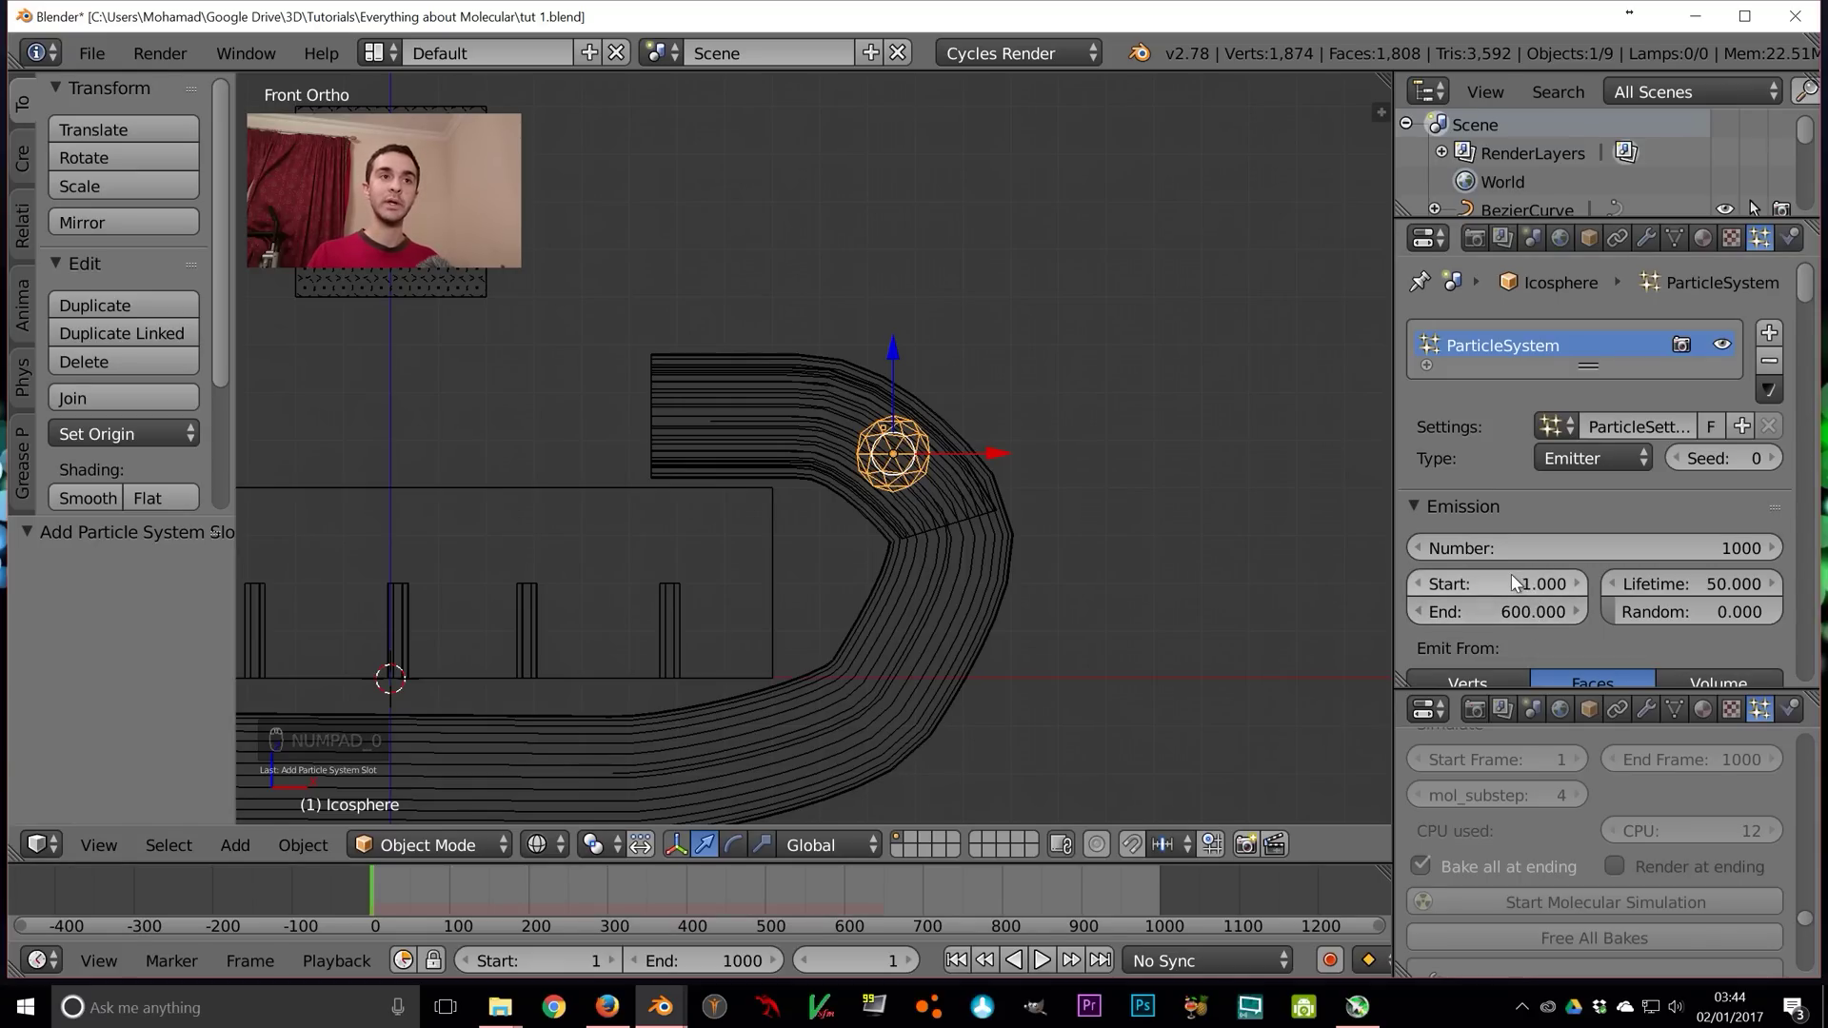
left_click(1676, 583)
type("50.0")
key("BackSpace")
key("BackSpace")
key("BackSpace")
key("BackSpace")
type("2000")
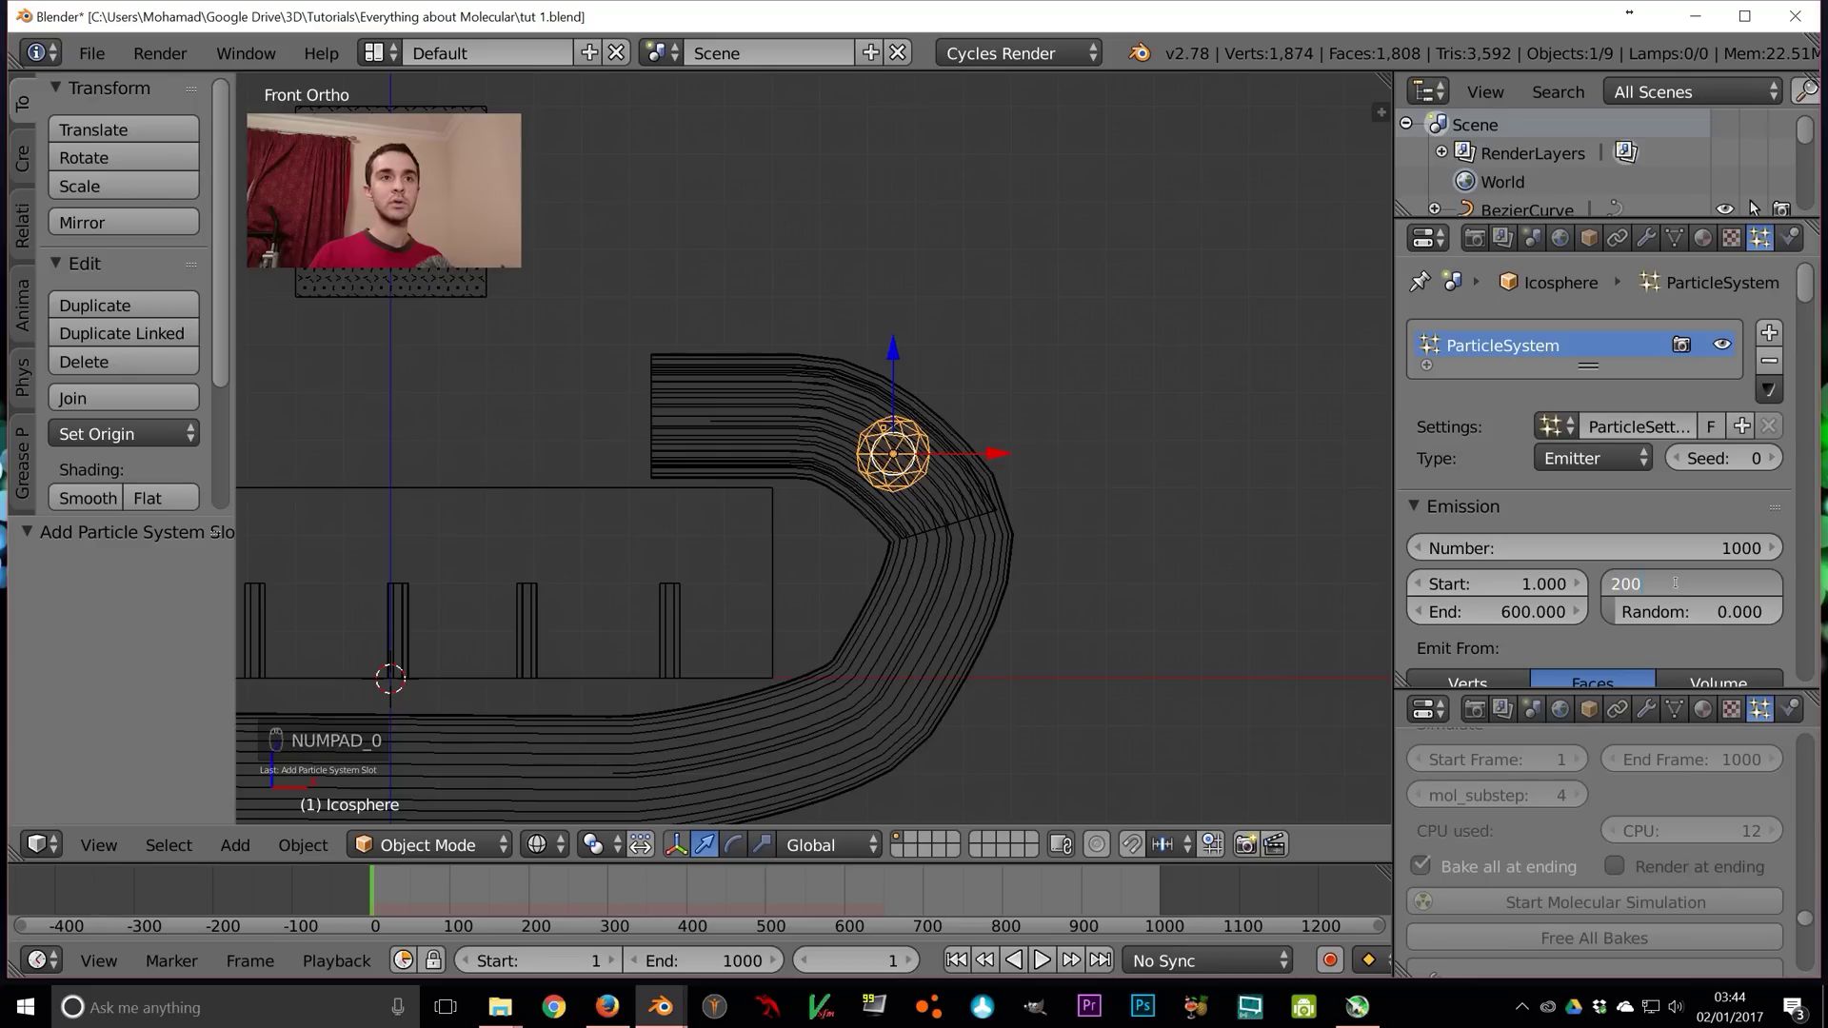
key("Return")
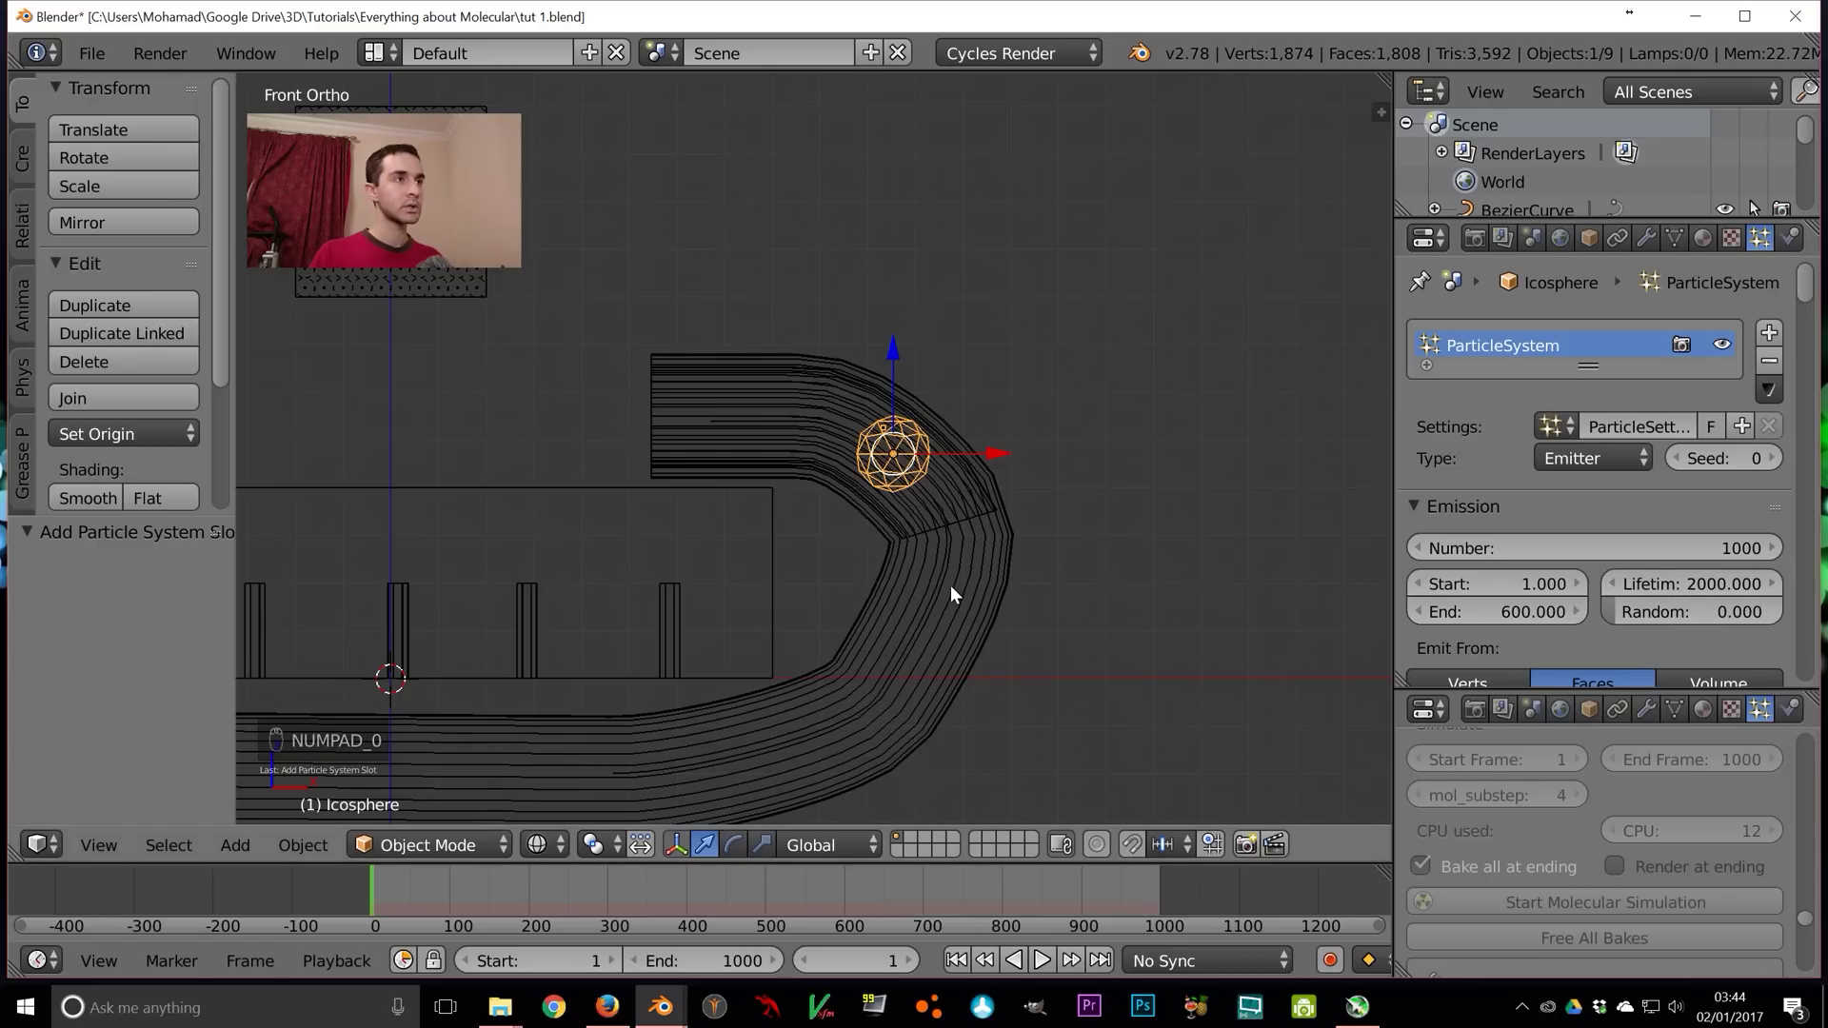
Move the timeline to frame 58 and look closely at the particles emitted around the icosphere
middle_click_drag(951, 587, 1111, 580, "shift")
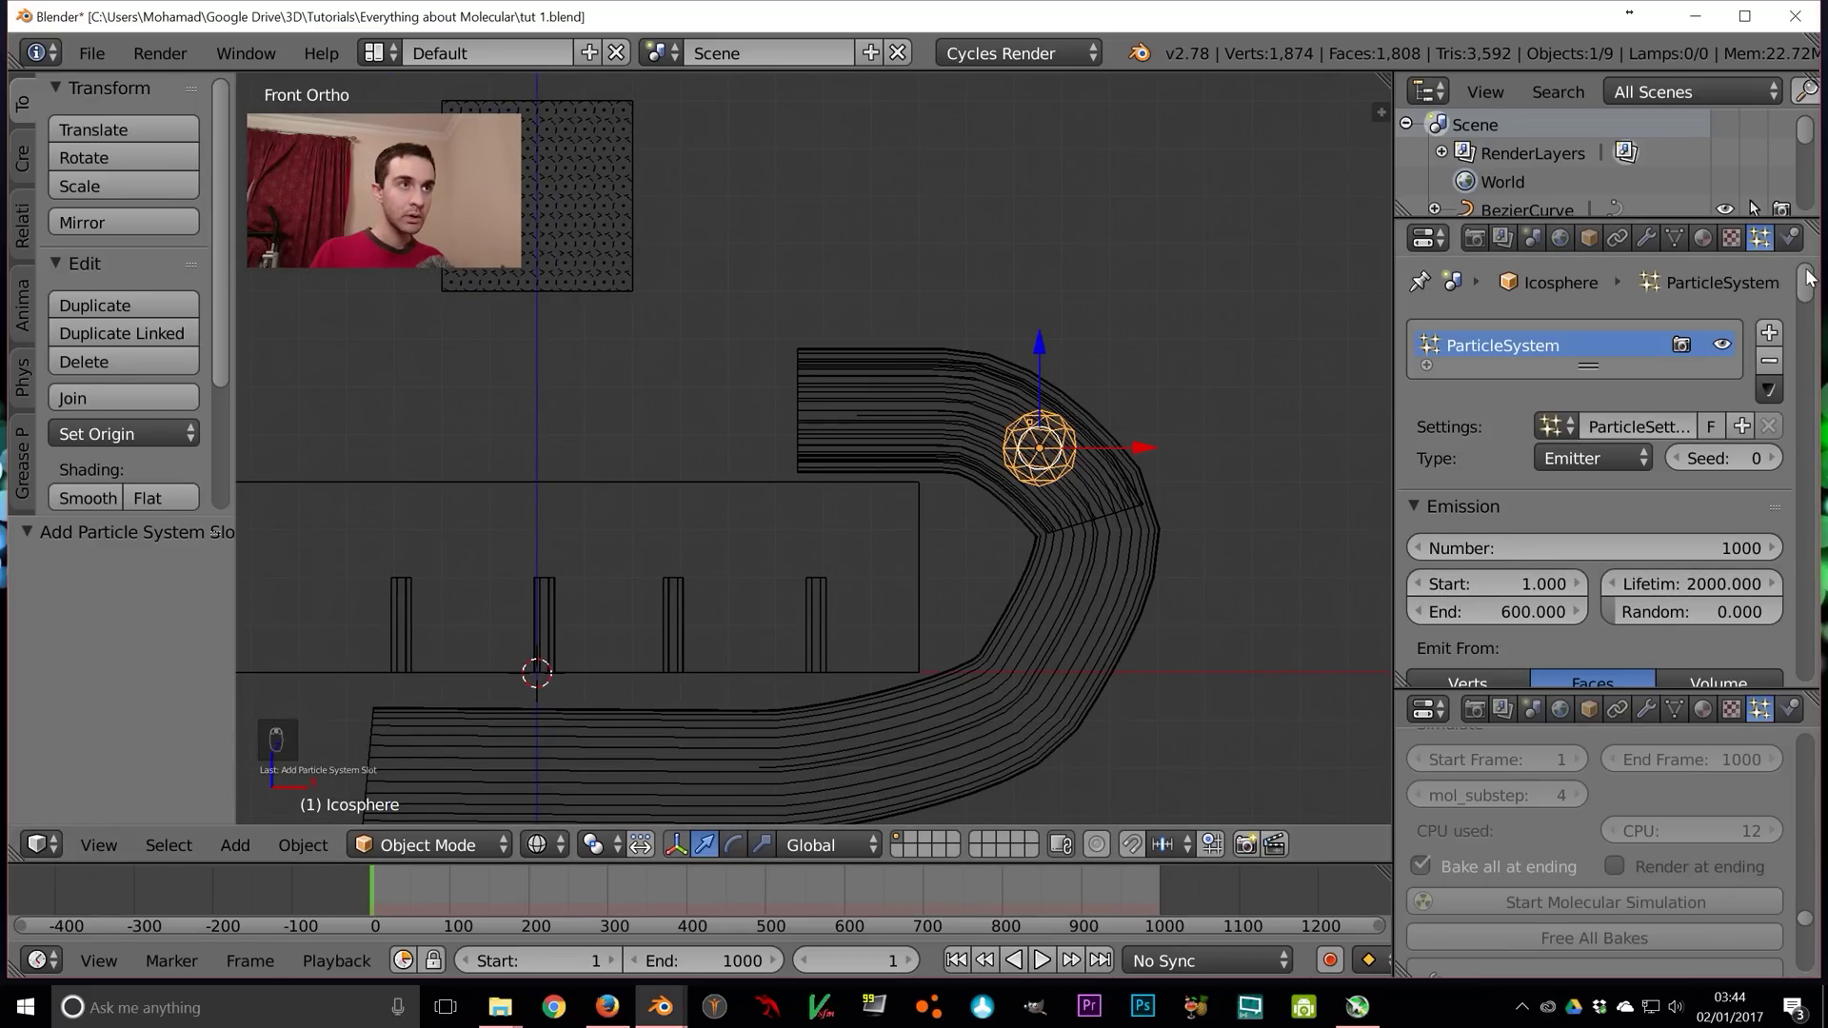
scroll(1417, 579, "down", 5)
scroll(1105, 502, "up", 3)
scroll(1106, 503, "up", 1)
middle_click_drag(1050, 456, 911, 486, "shift")
scroll(911, 486, "up", 3)
middle_click_drag(1269, 464, 798, 512, "shift")
left_click(420, 889)
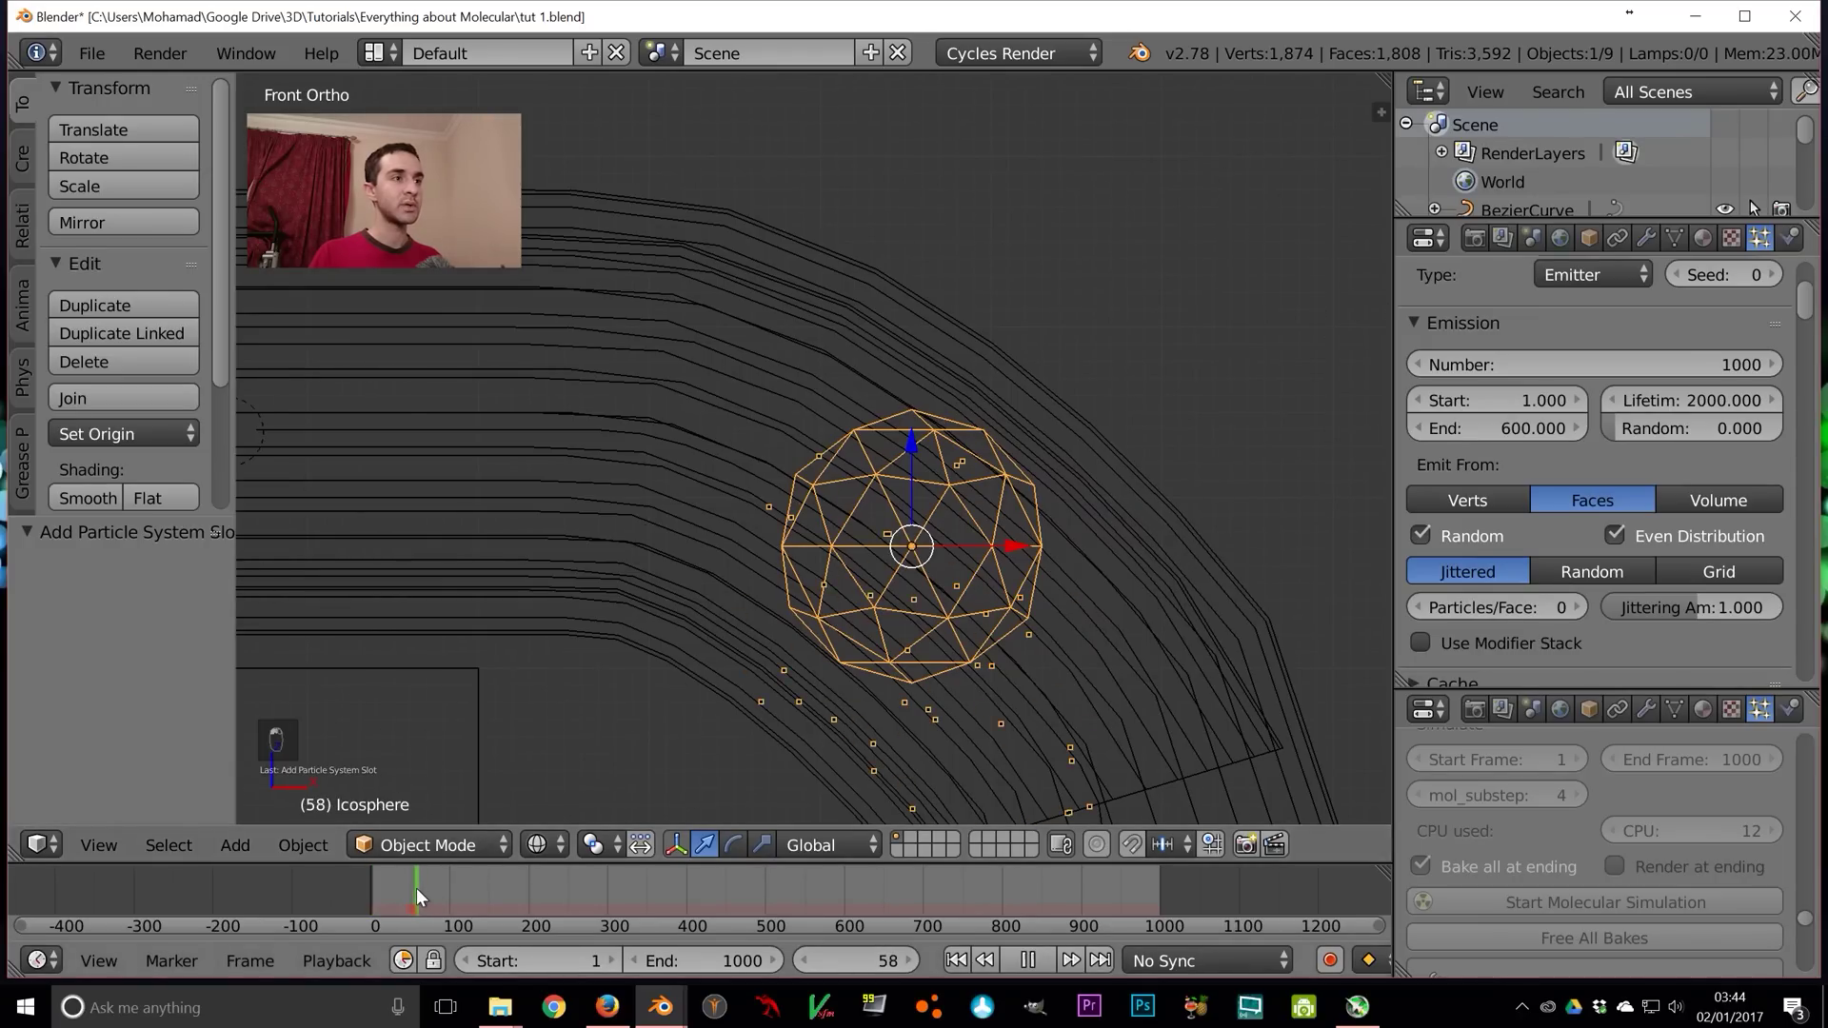
Show the particle size in the viewport, set it to 0.210, and check the particles against the pipe
scroll(790, 610, "up", 3)
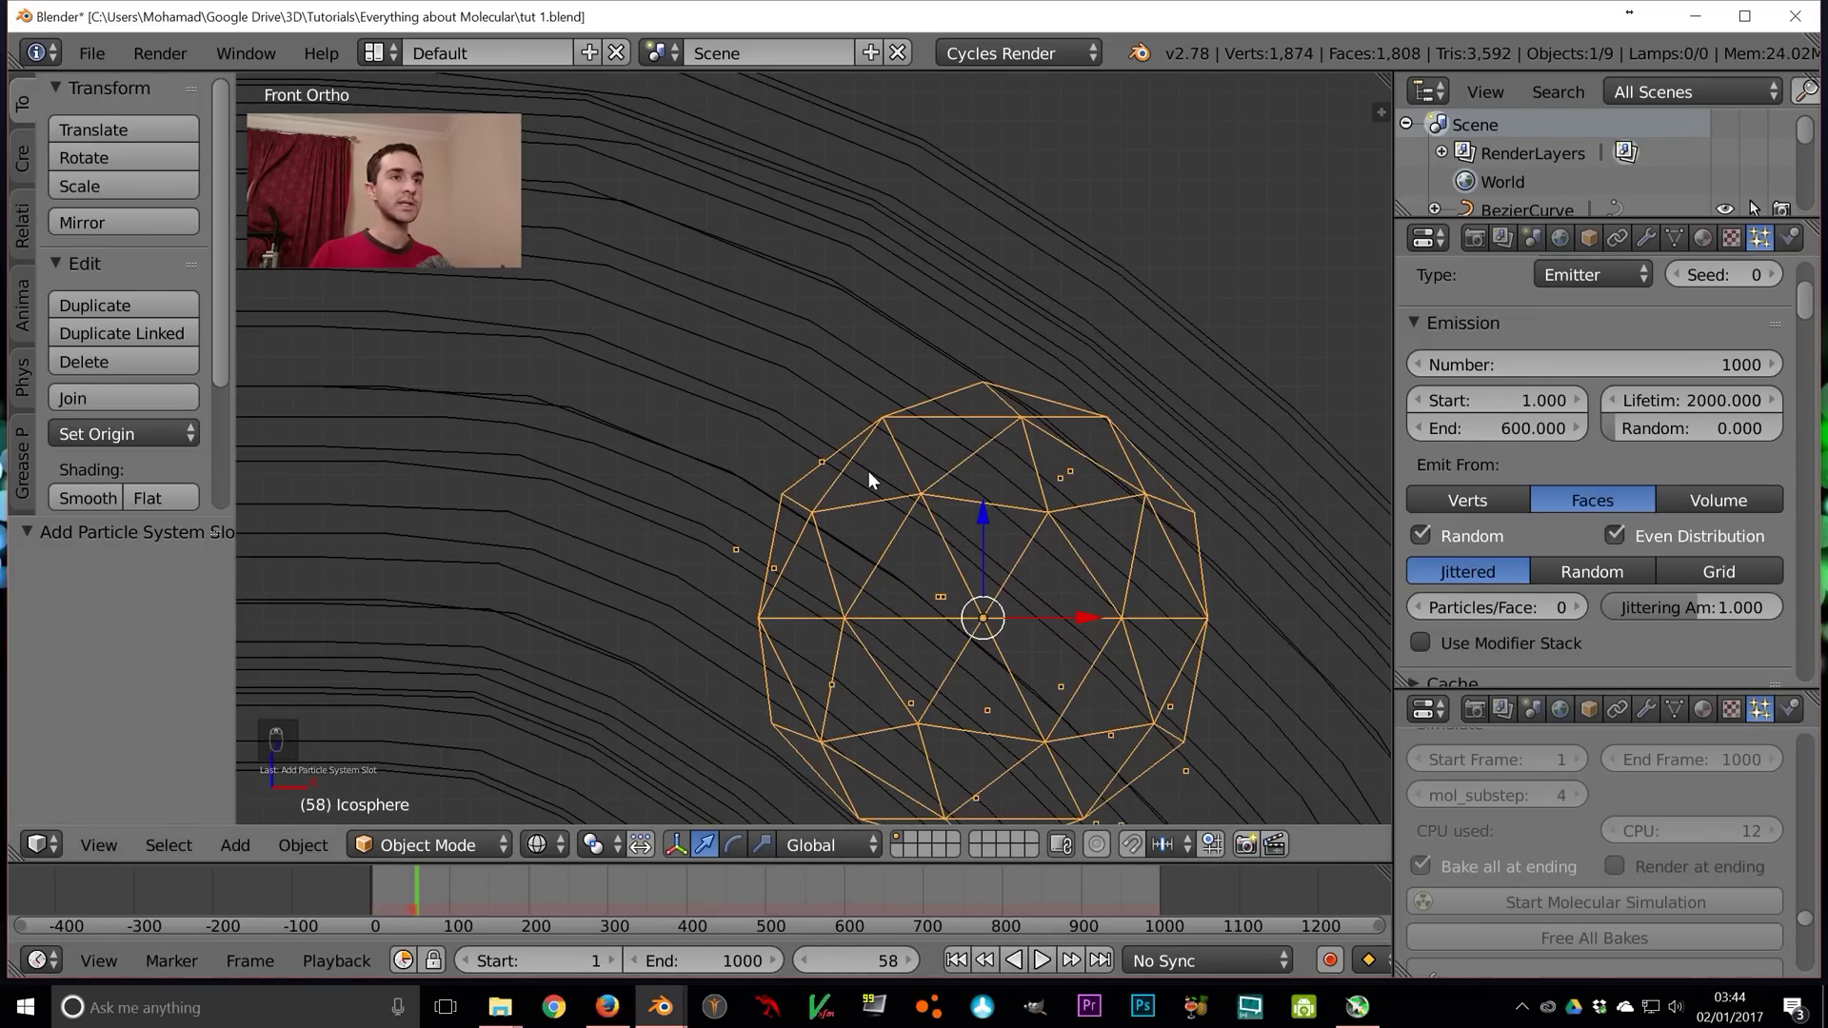
left_click_drag(1804, 295, 1804, 369)
scroll(1662, 420, "down", 4)
left_click(1442, 503)
scroll(1505, 493, "down", 2)
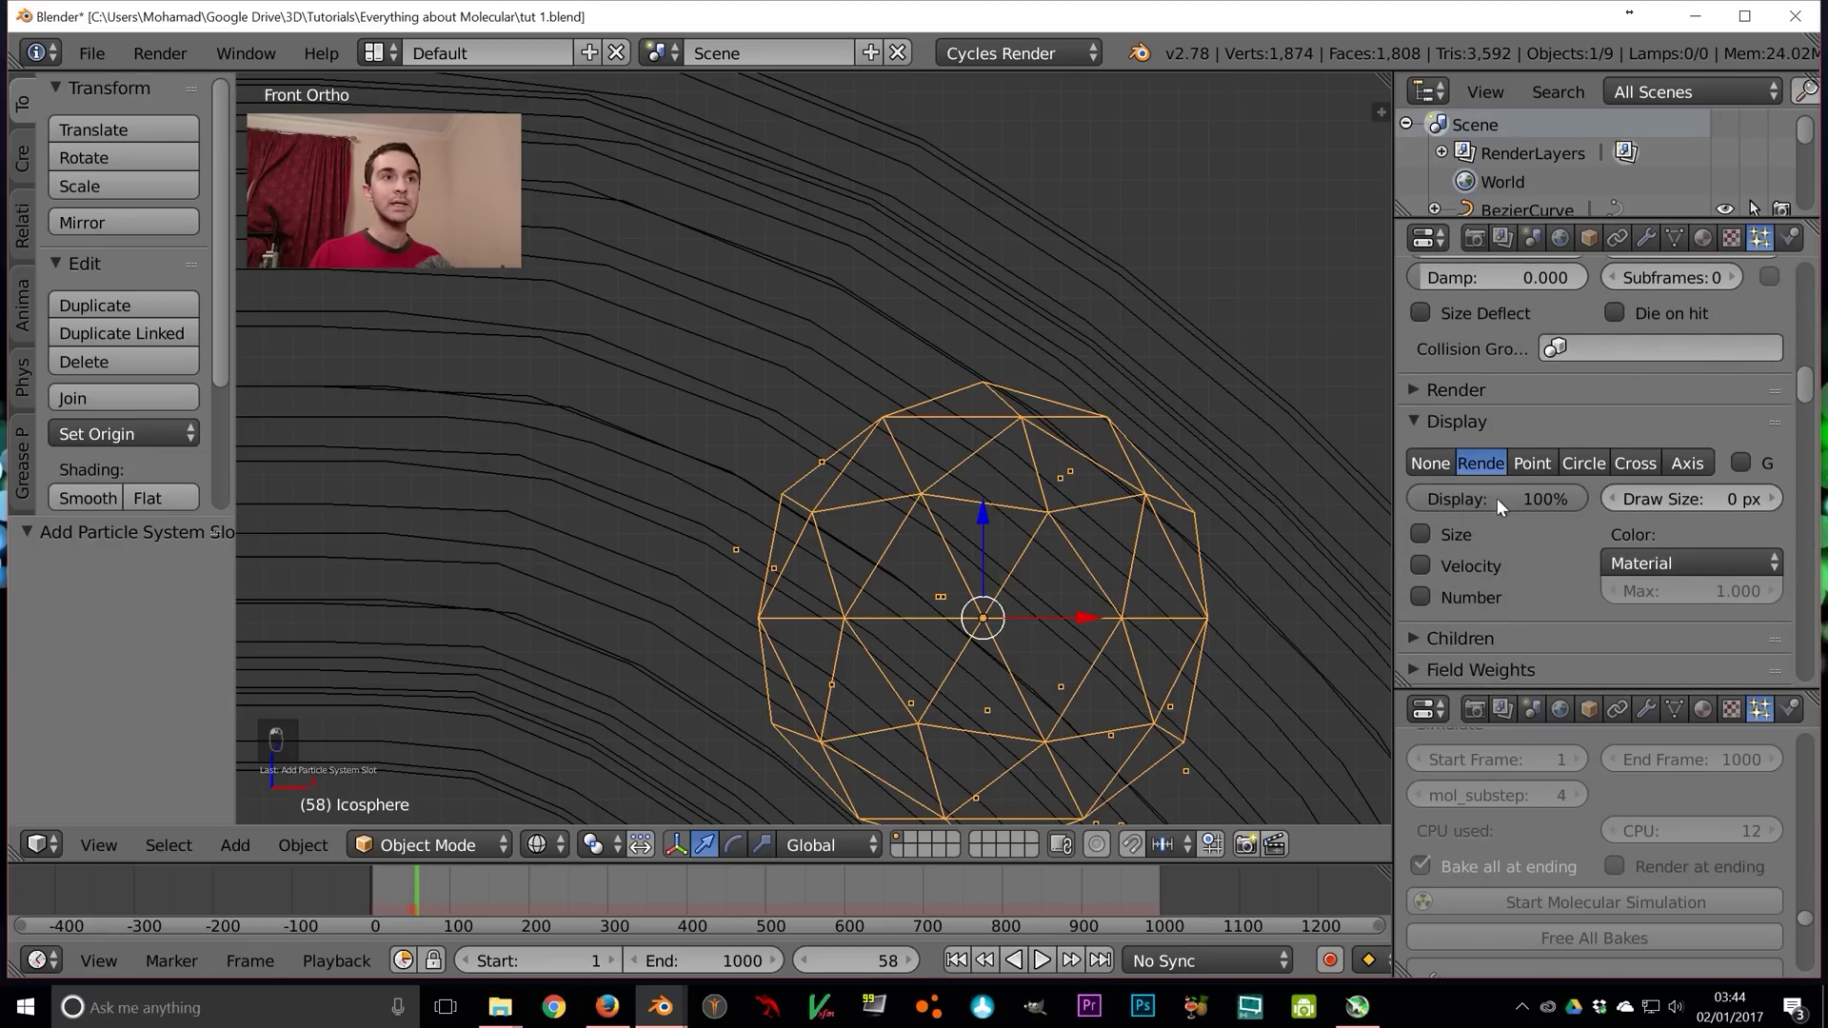
scroll(1453, 363, "up", 7)
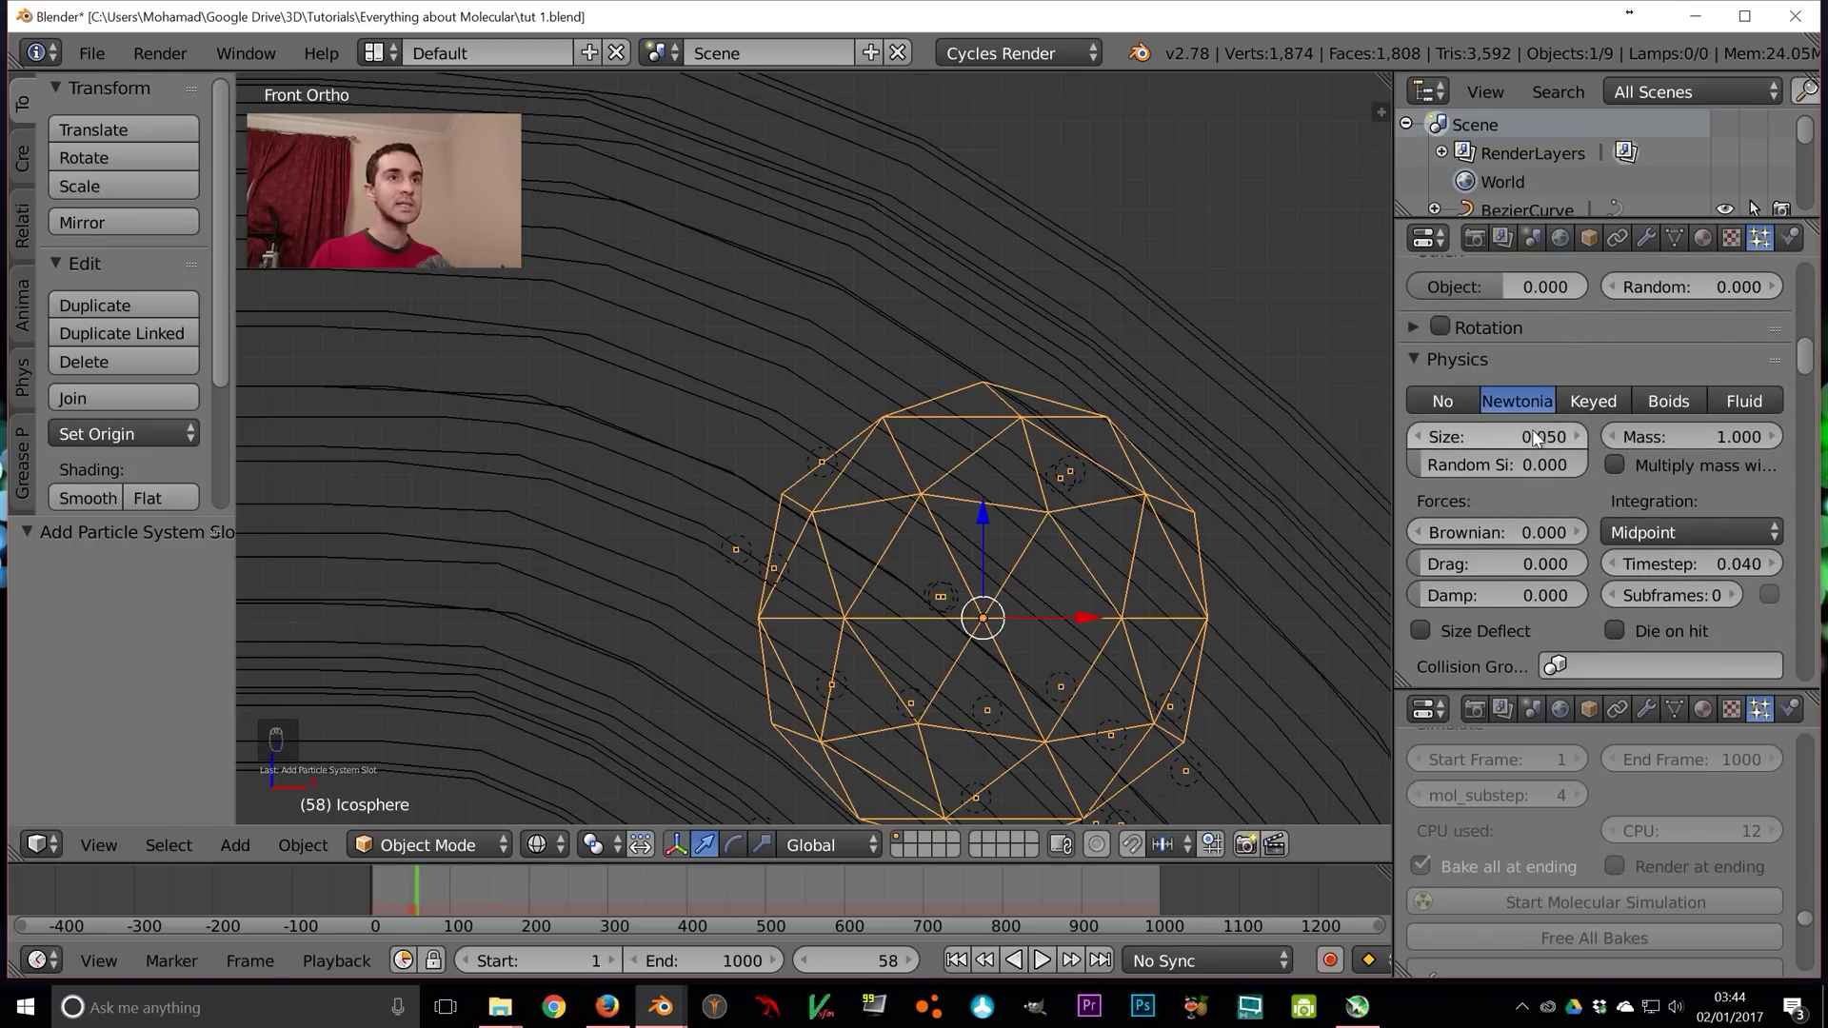
left_click(1580, 436)
left_click_drag(1579, 436, 1666, 436)
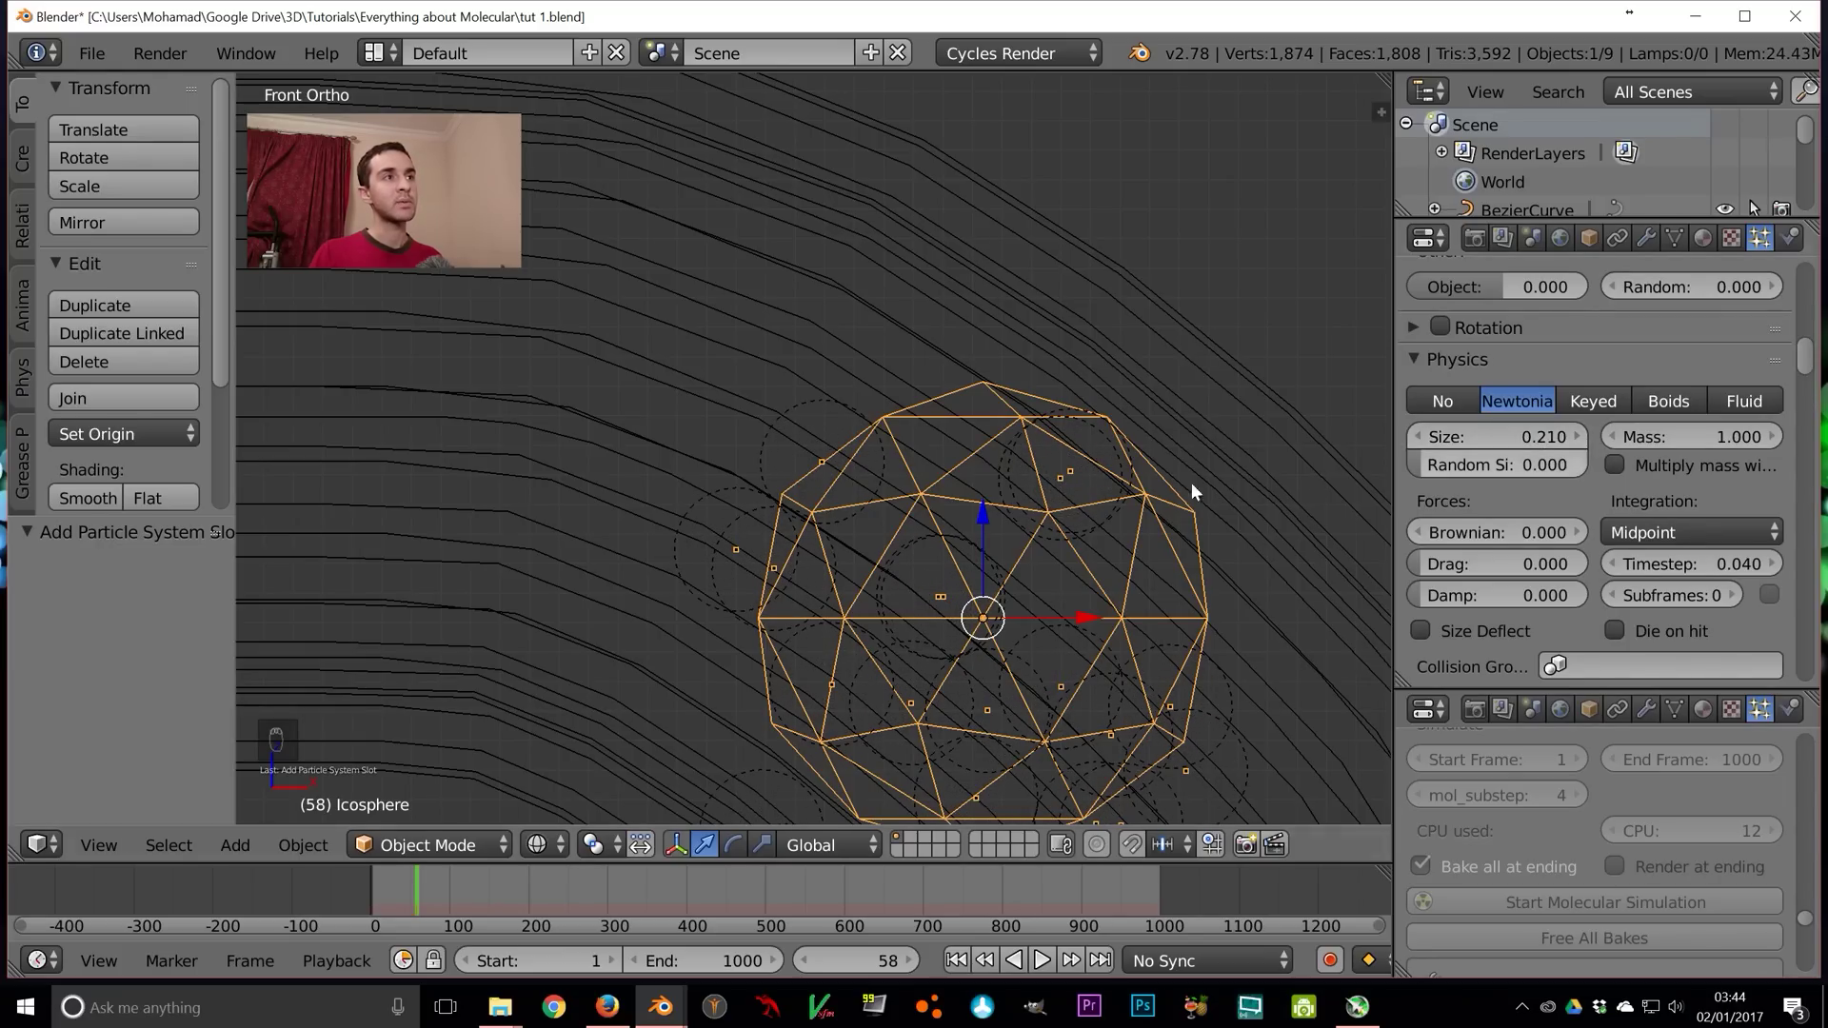
scroll(827, 493, "down", 4)
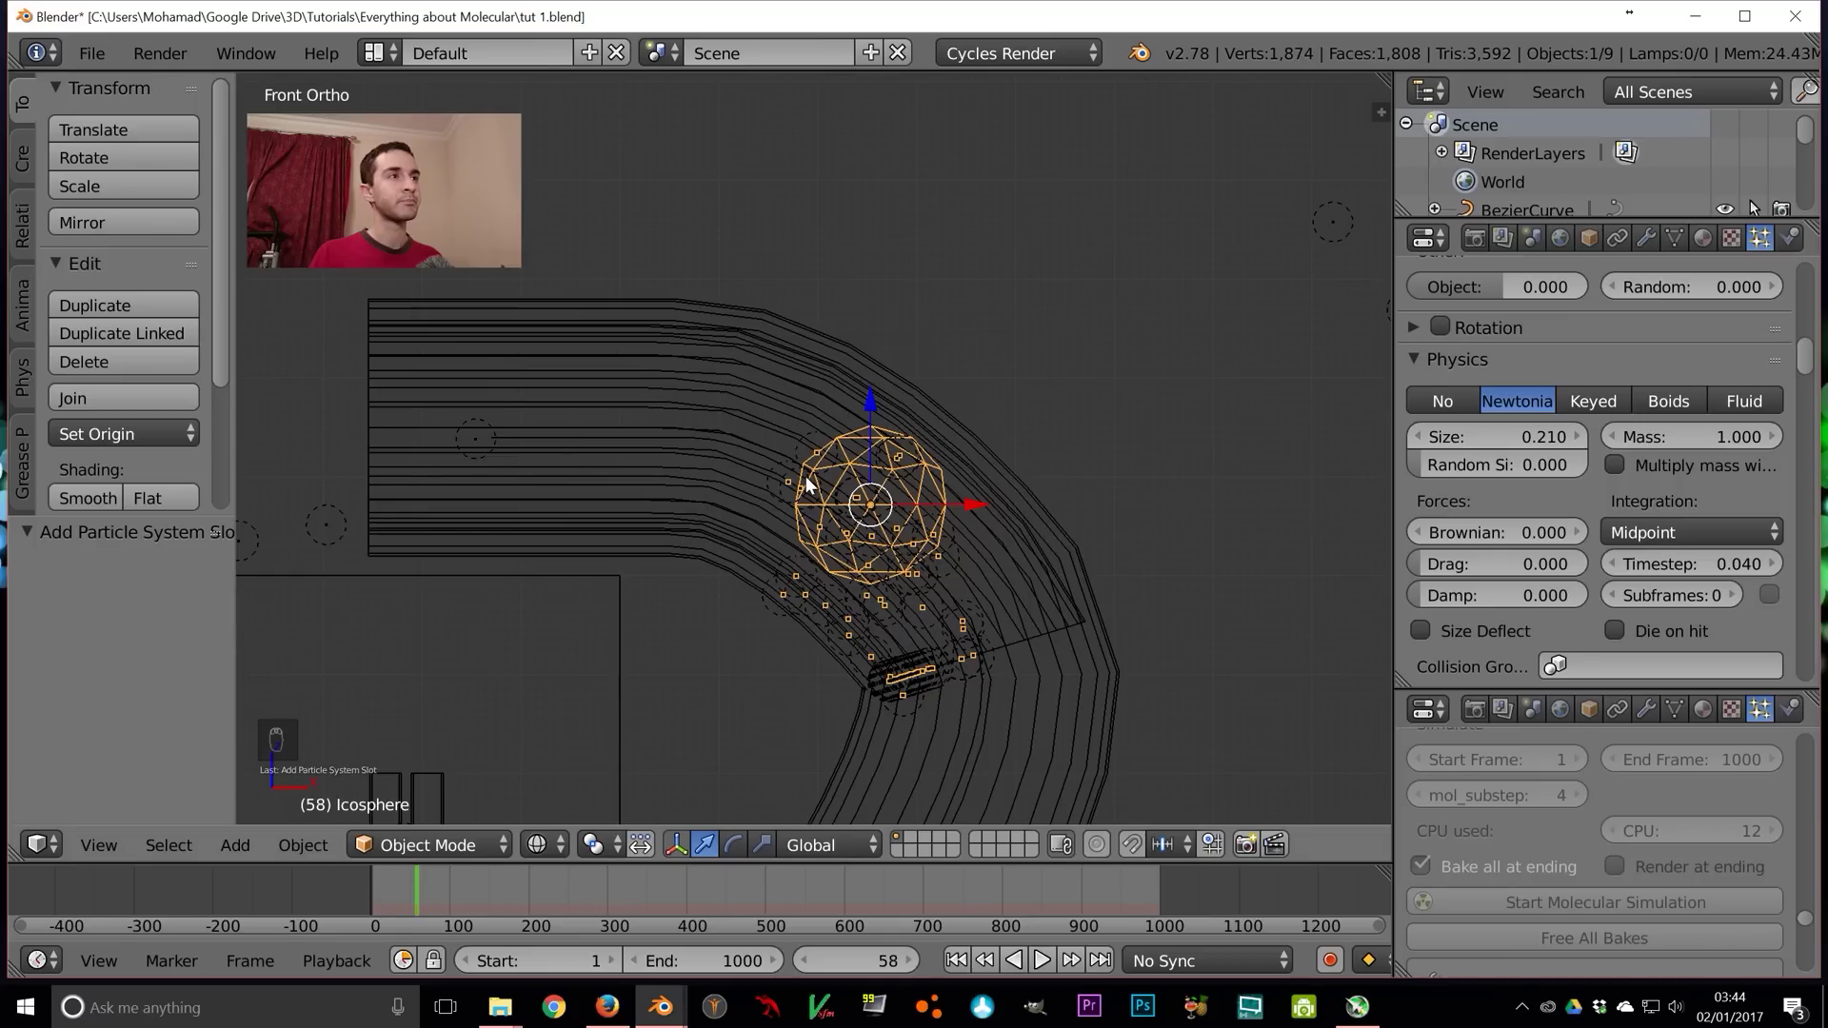
scroll(806, 484, "up", 2)
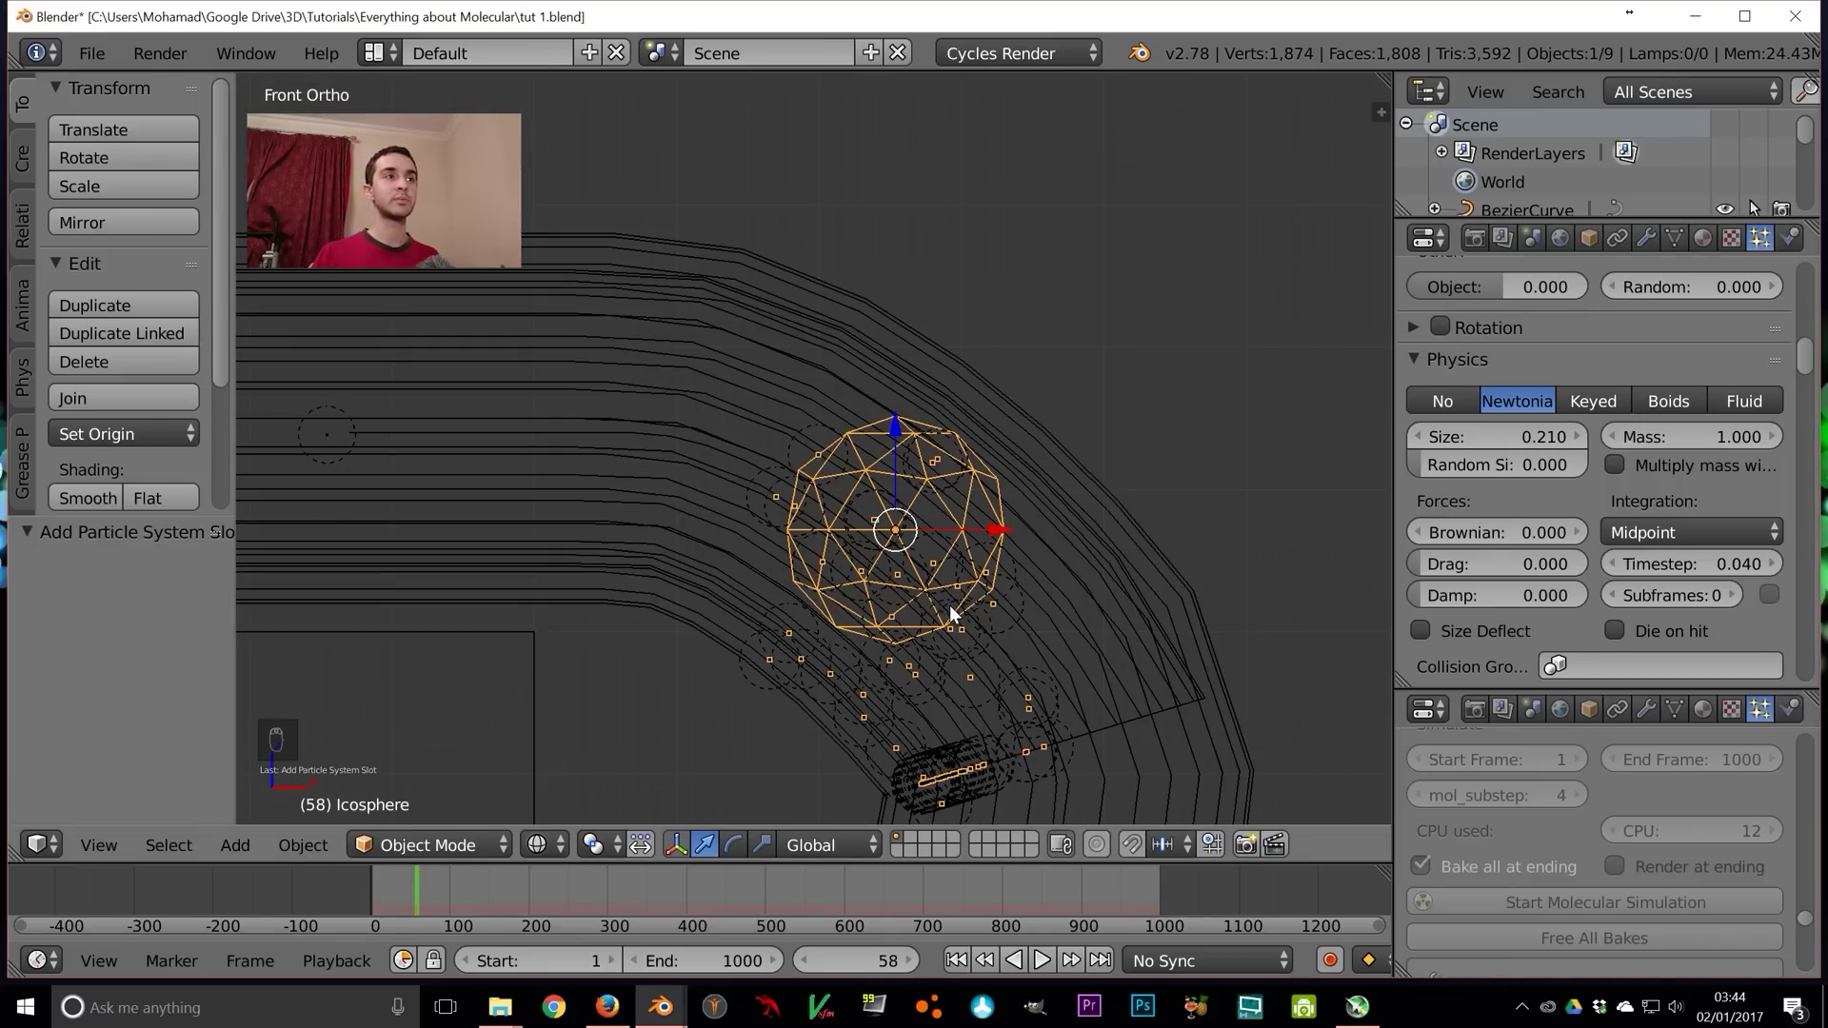
Set the particles' emitter object velocity to -5 in X and 1 in Z
scroll(1601, 495, "up", 5)
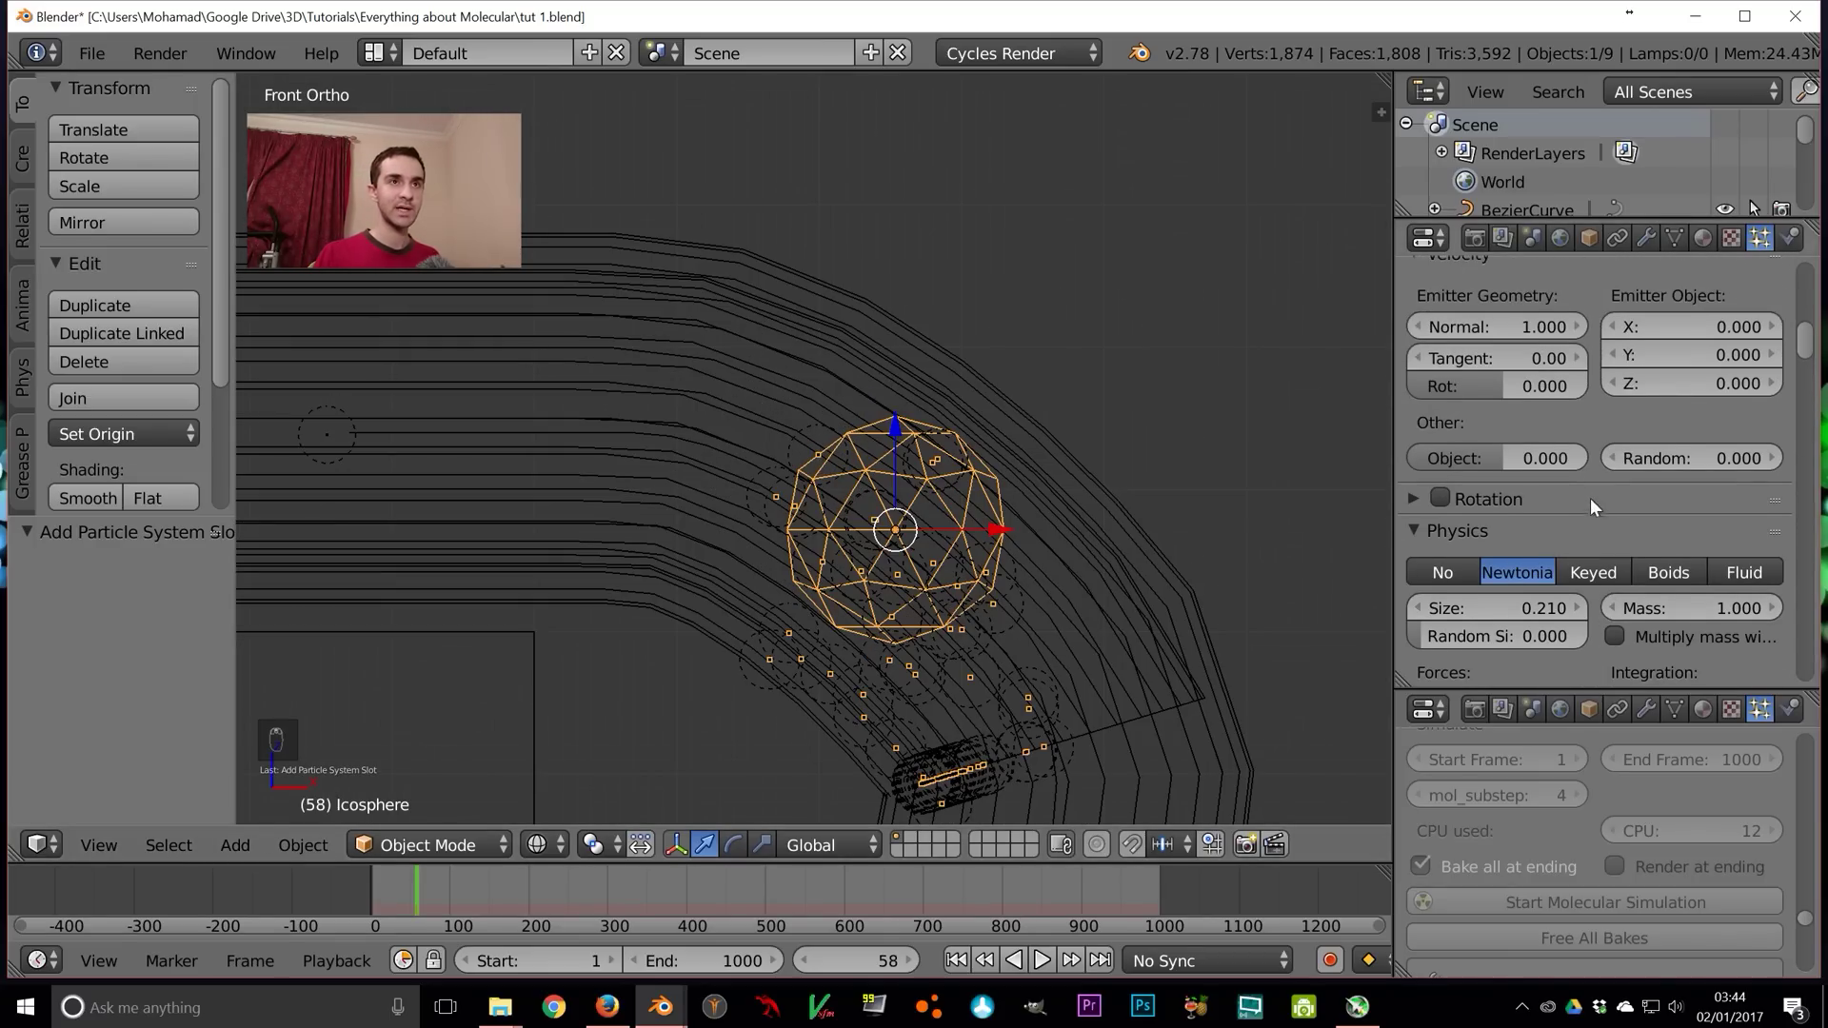
scroll(1704, 429, "up", 4)
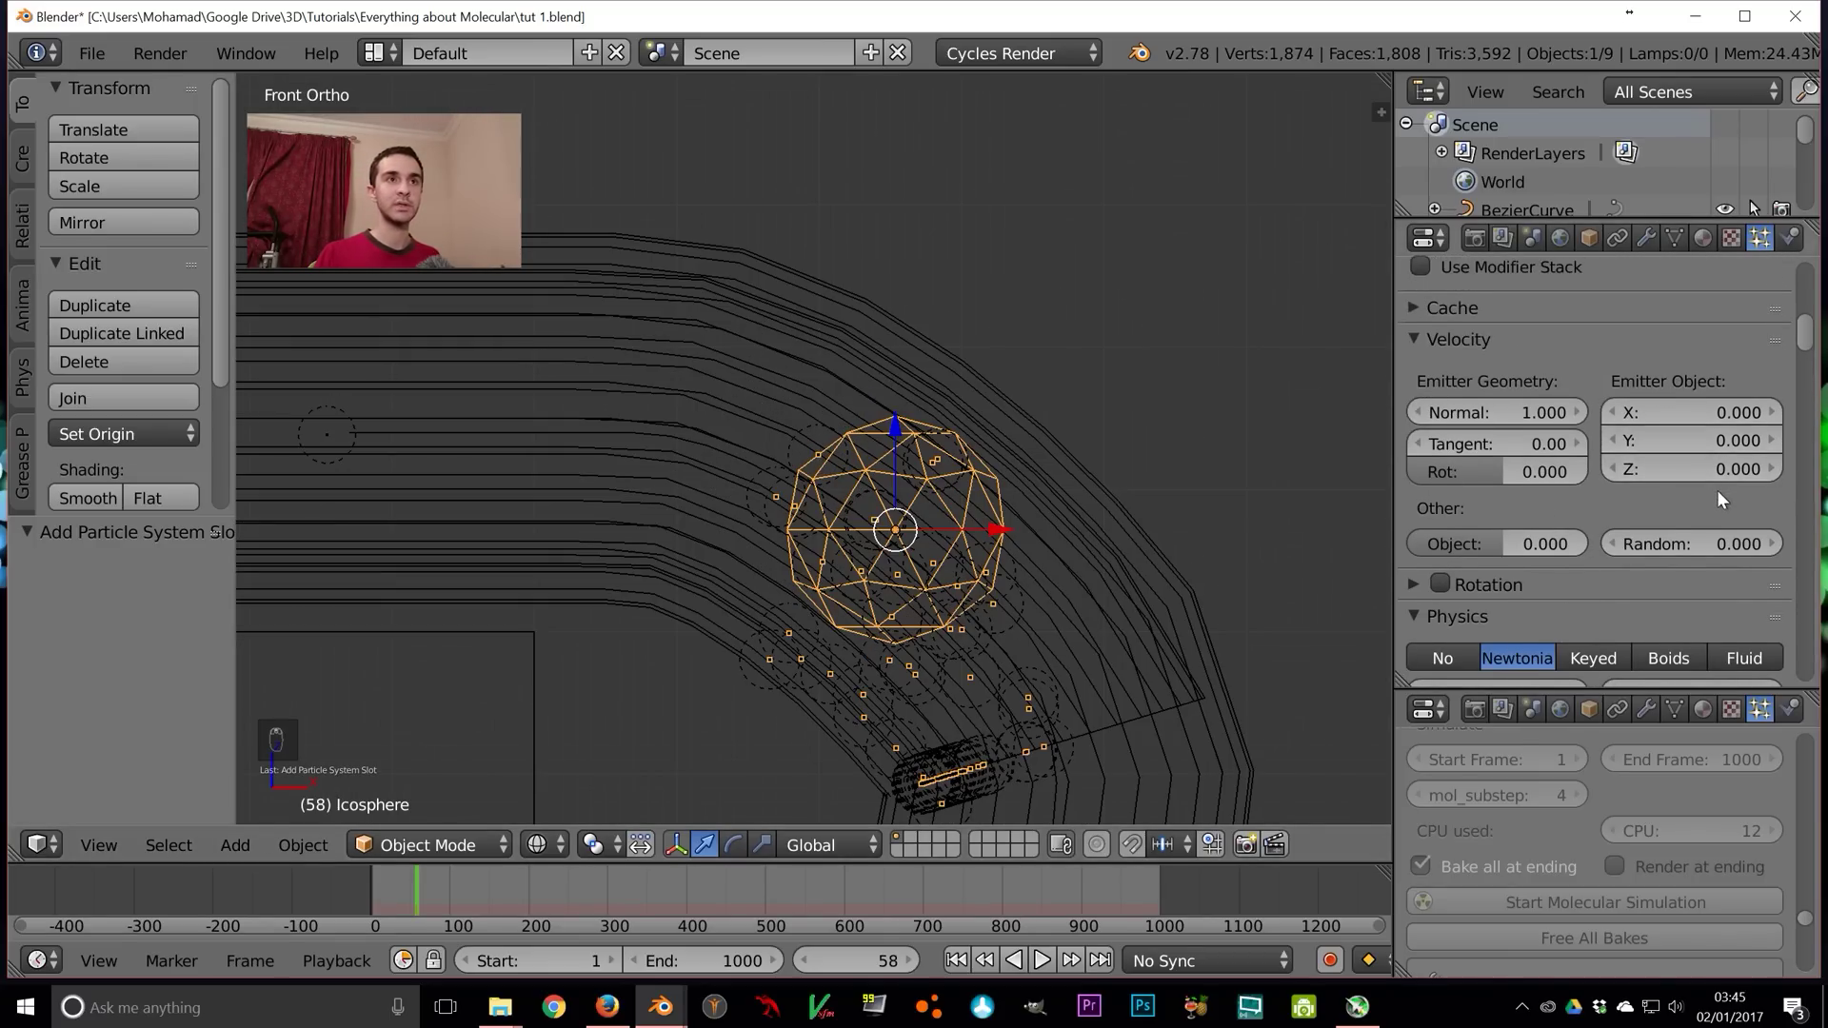
middle_click_drag(1314, 495, 991, 539)
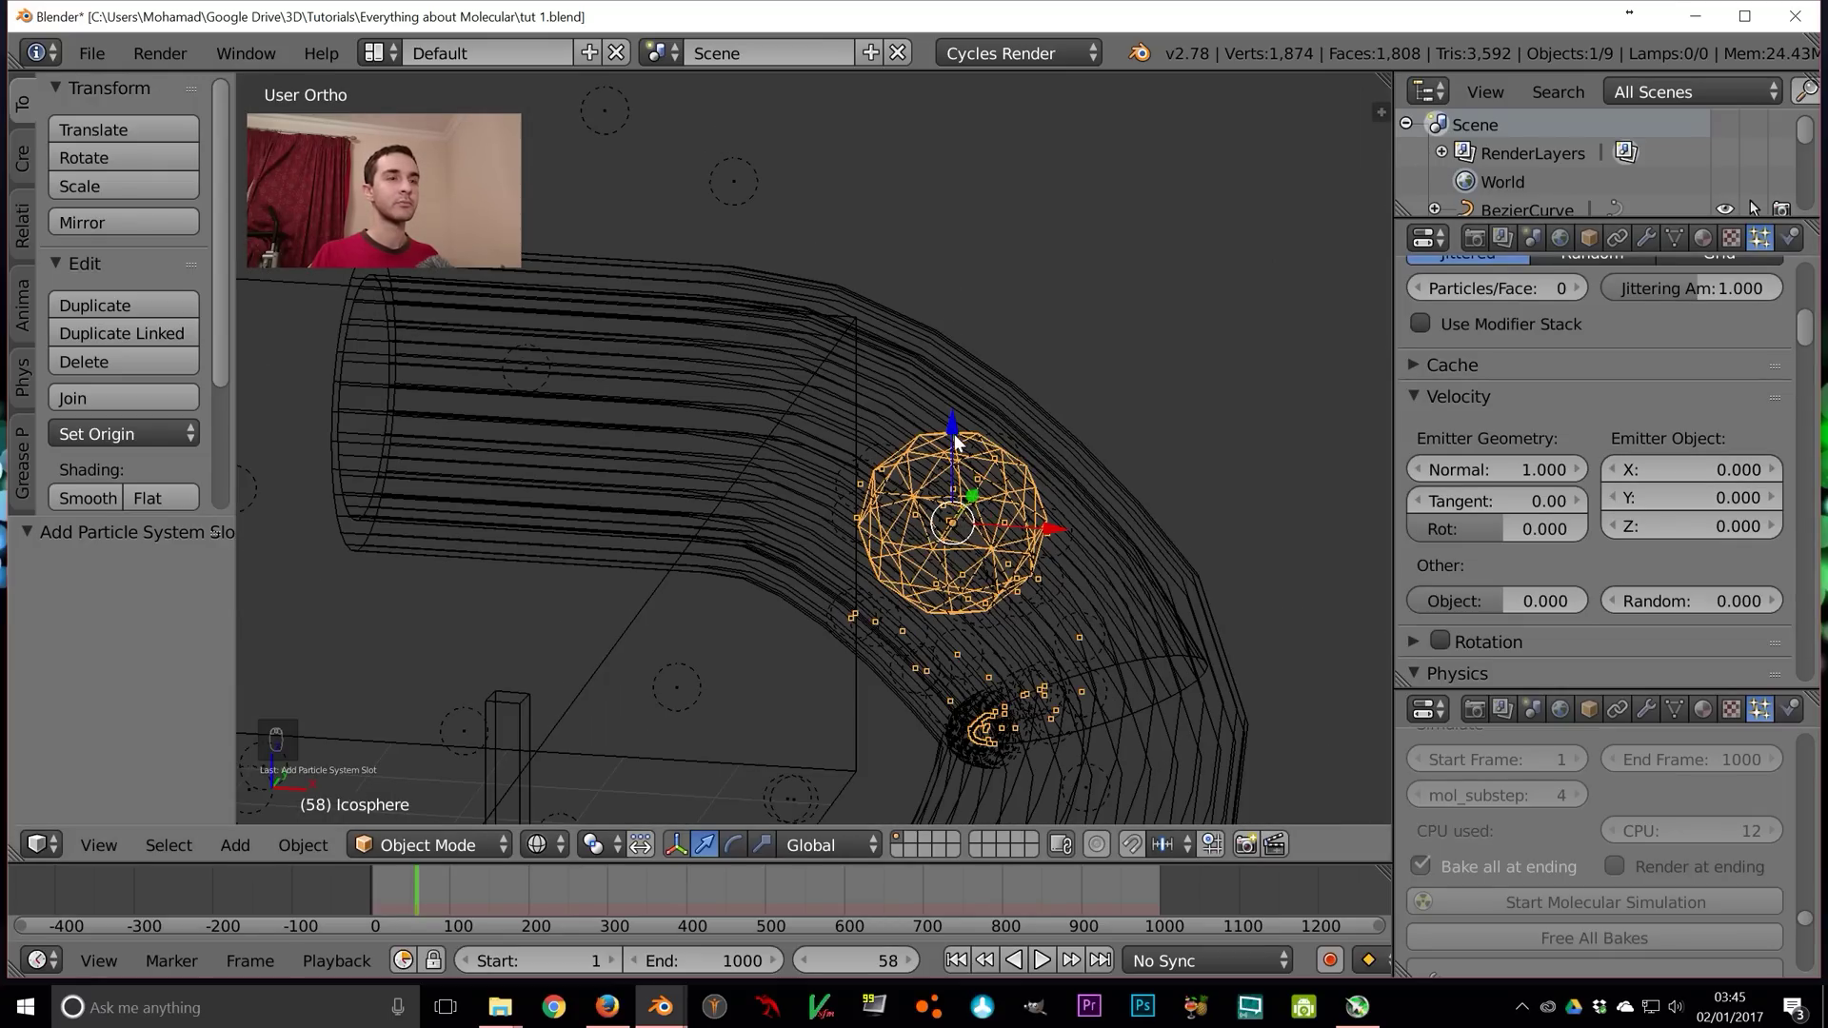
key("KP_1")
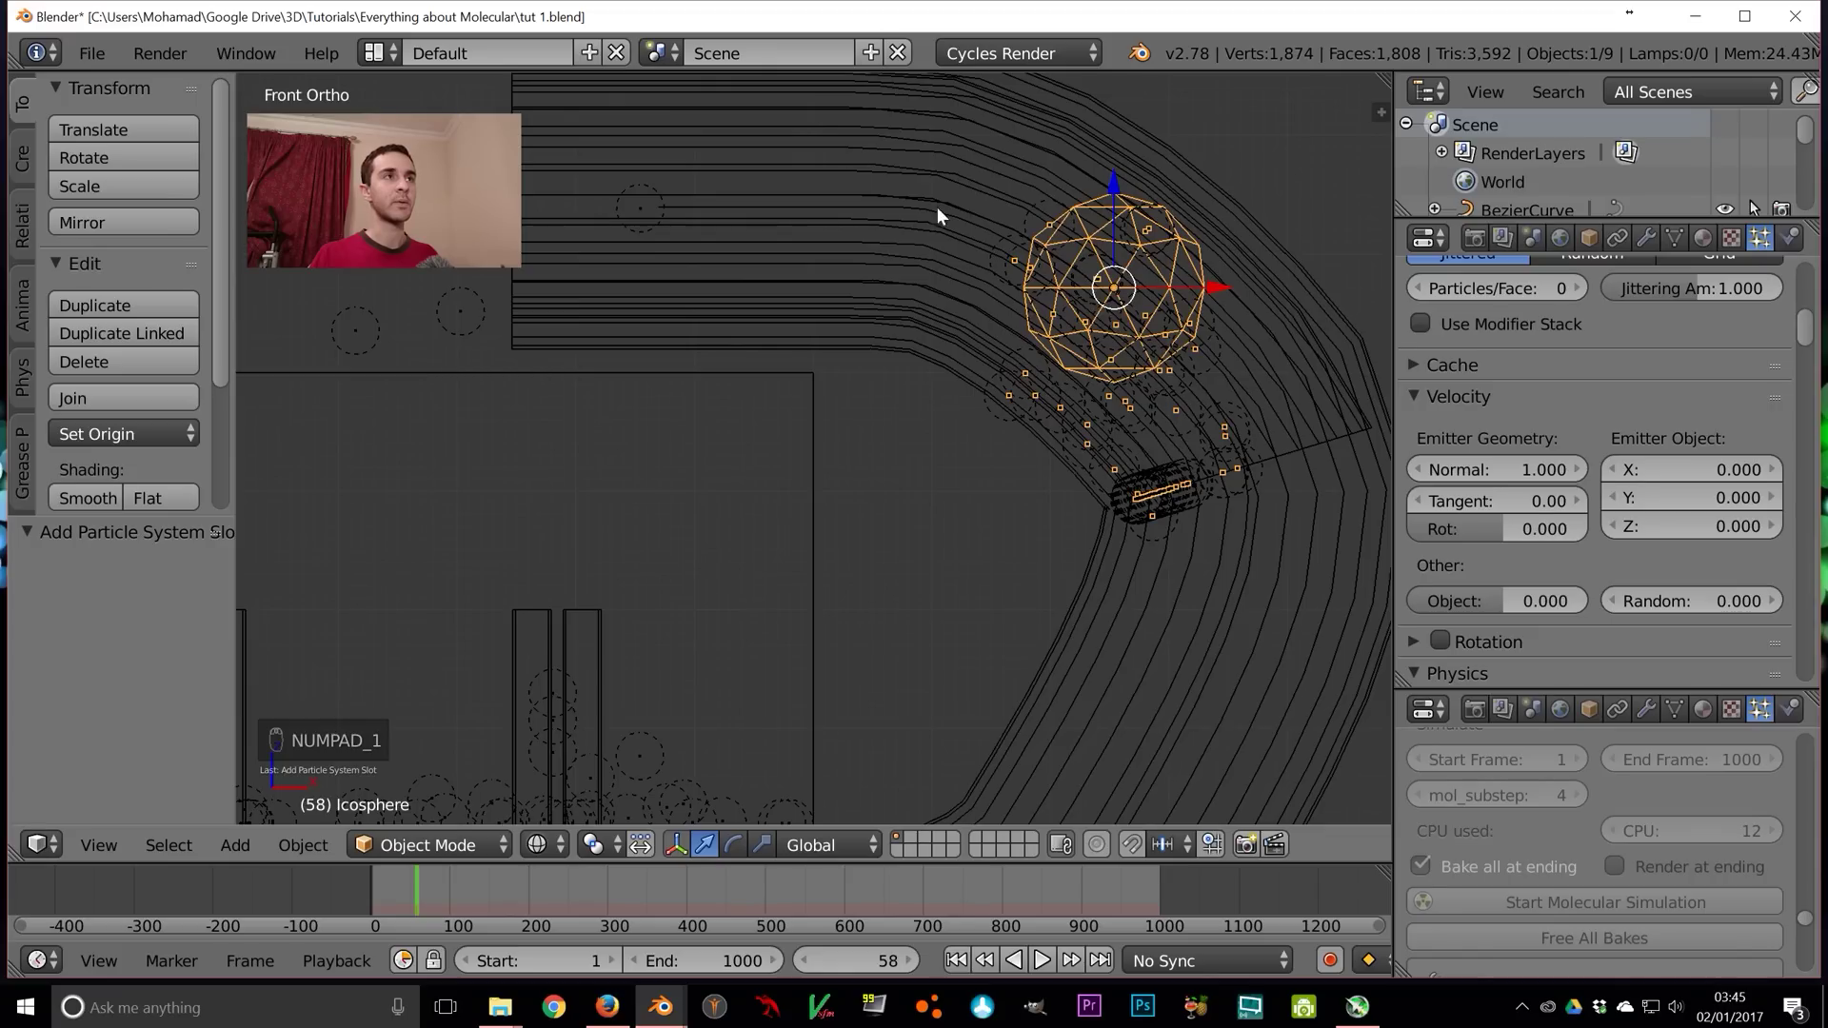
middle_click_drag(1207, 287, 1126, 426, "shift")
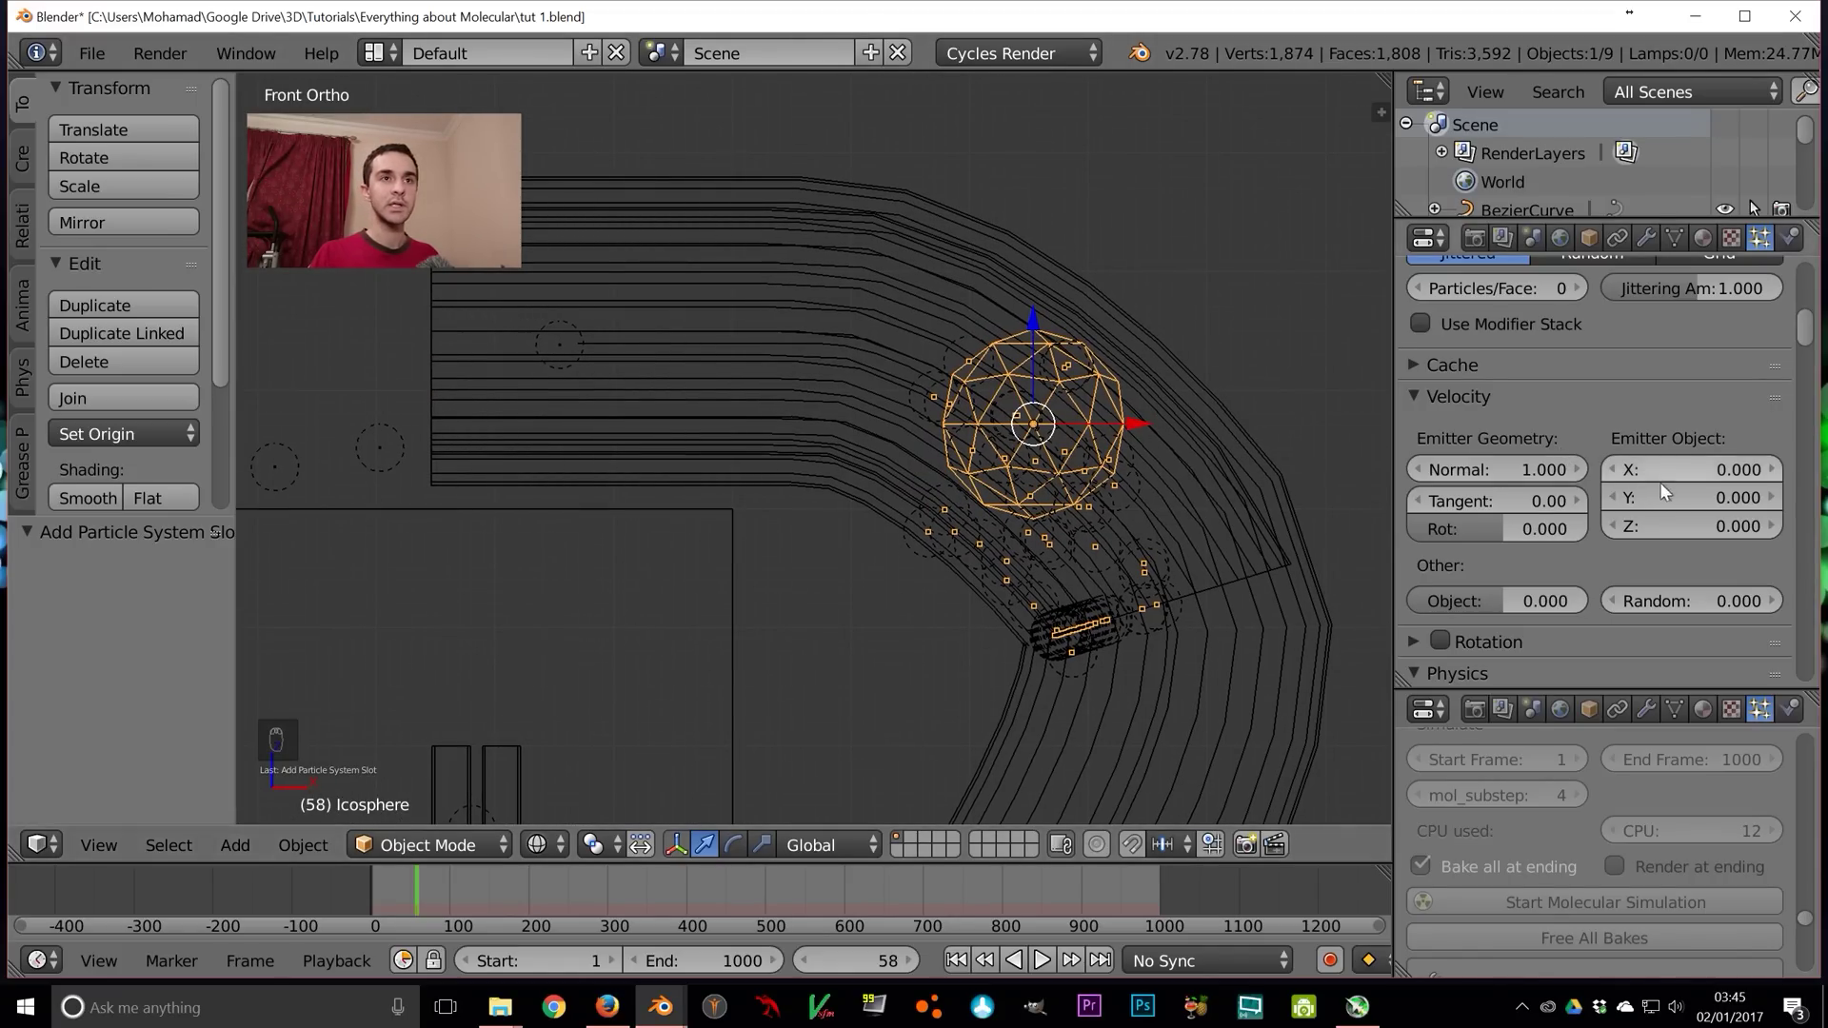
left_click(1682, 466)
type("-")
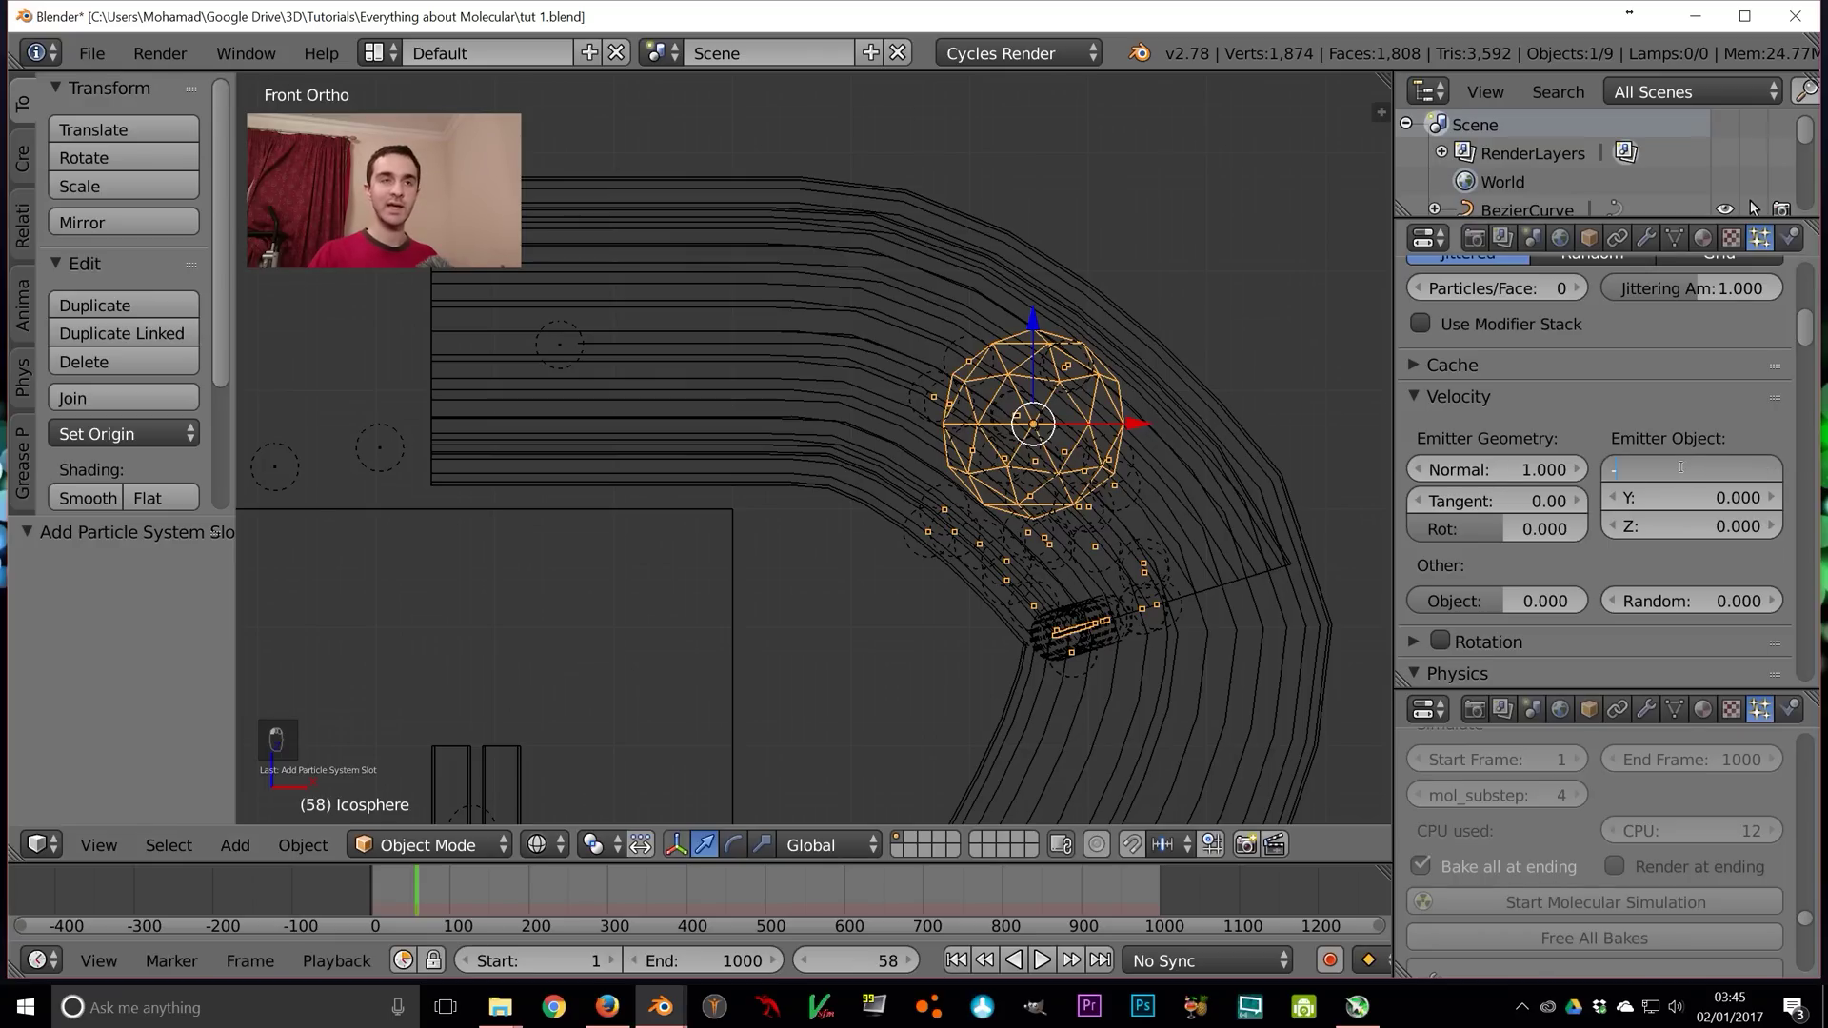
type("5")
key("Return")
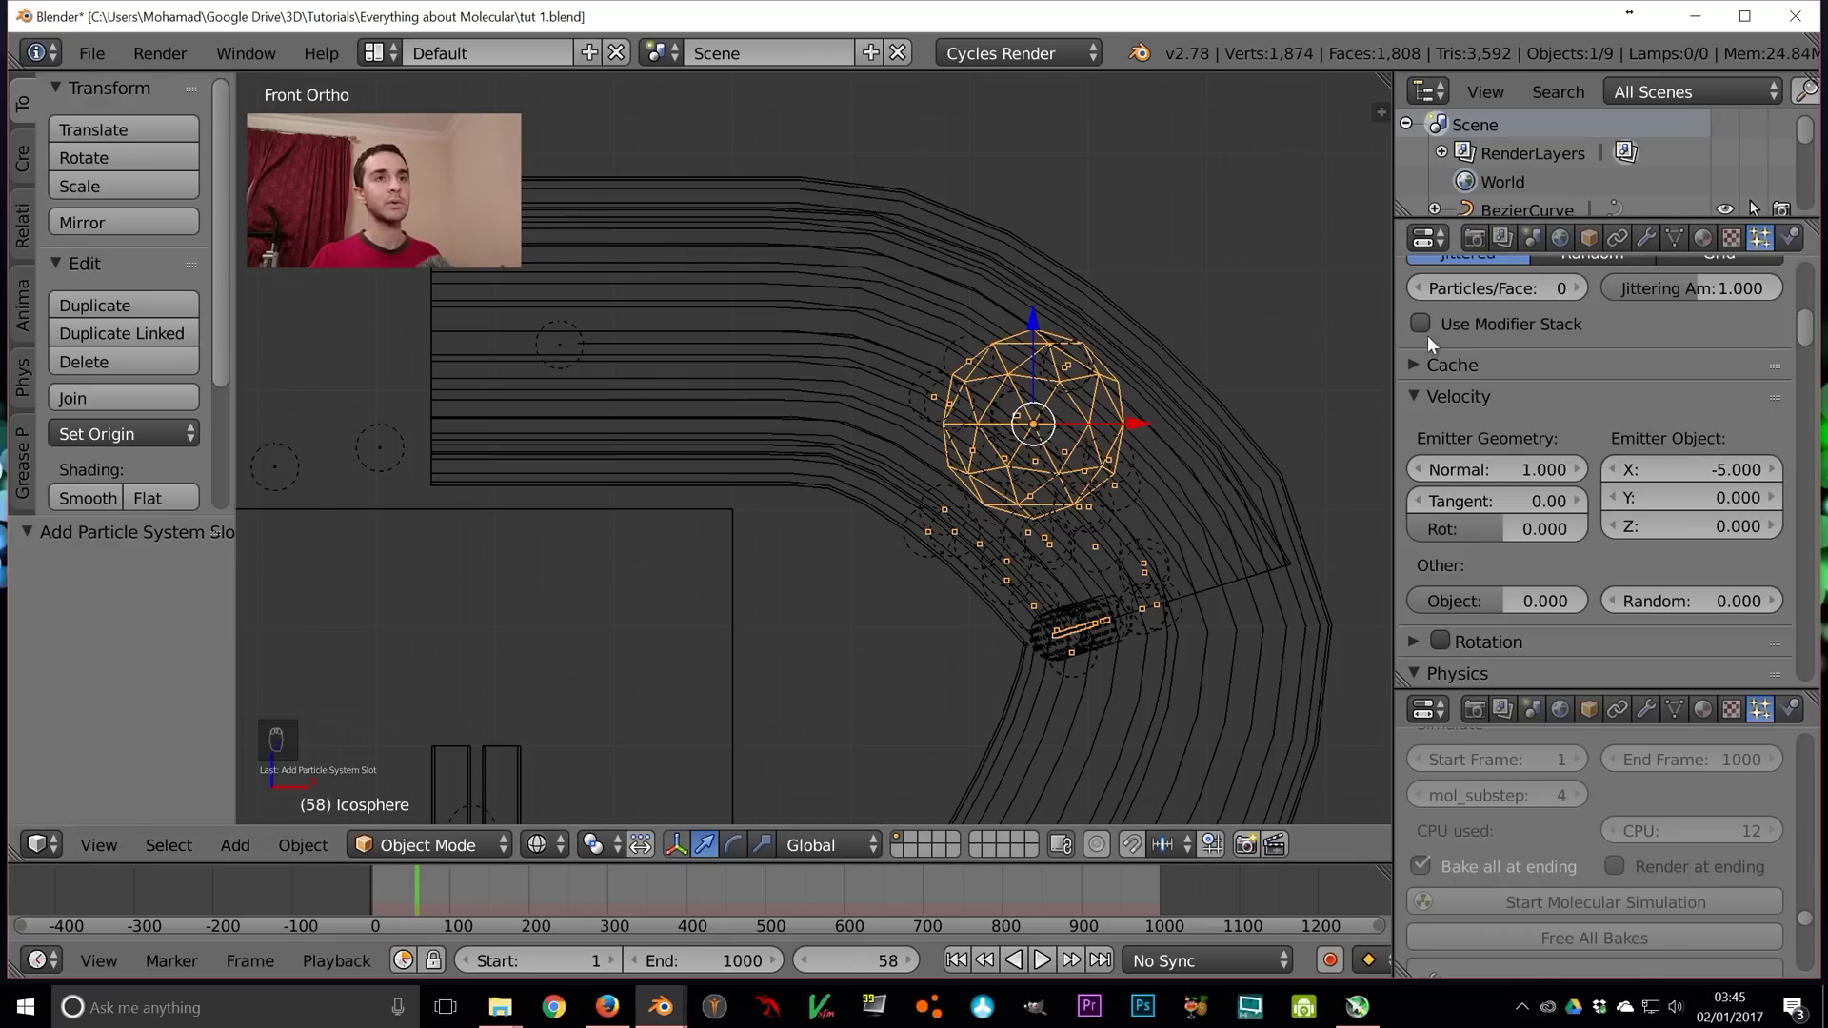
left_click(1681, 526)
type("1")
key("Return")
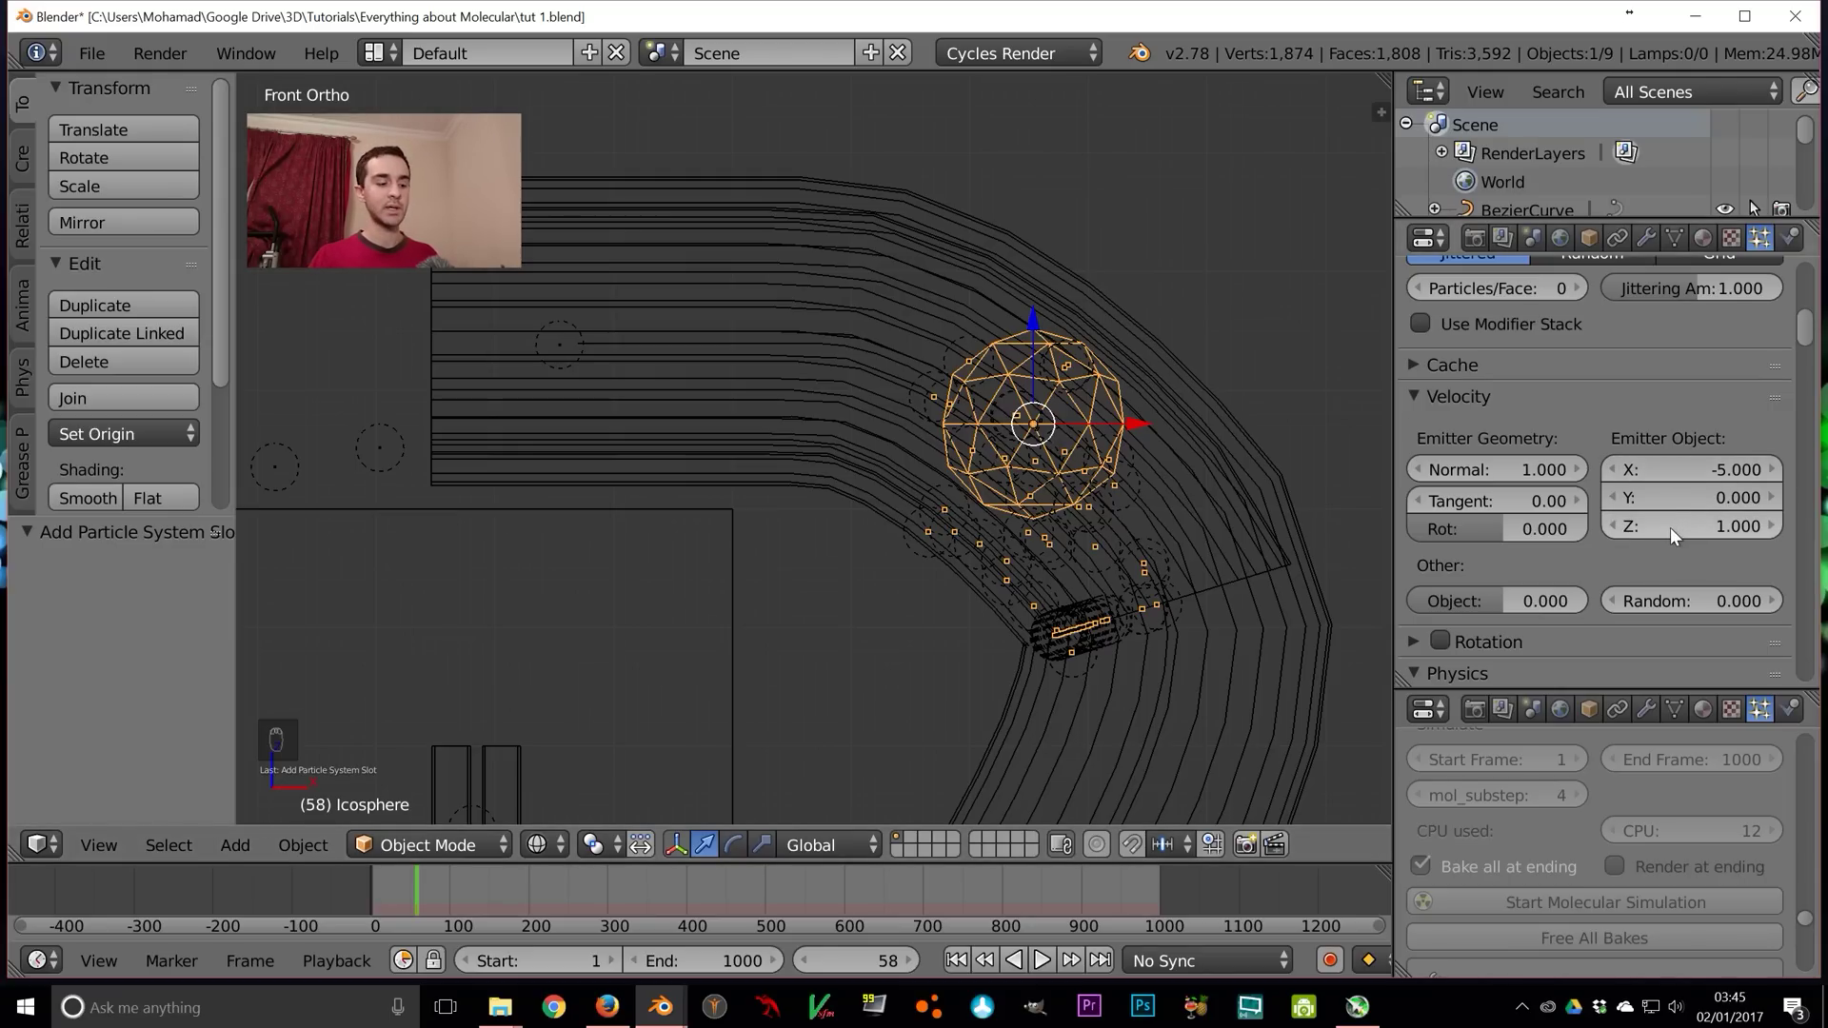
Save the blend file over its existing version
scroll(1599, 457, "down", 10)
key("ctrl+s")
left_click(1083, 420)
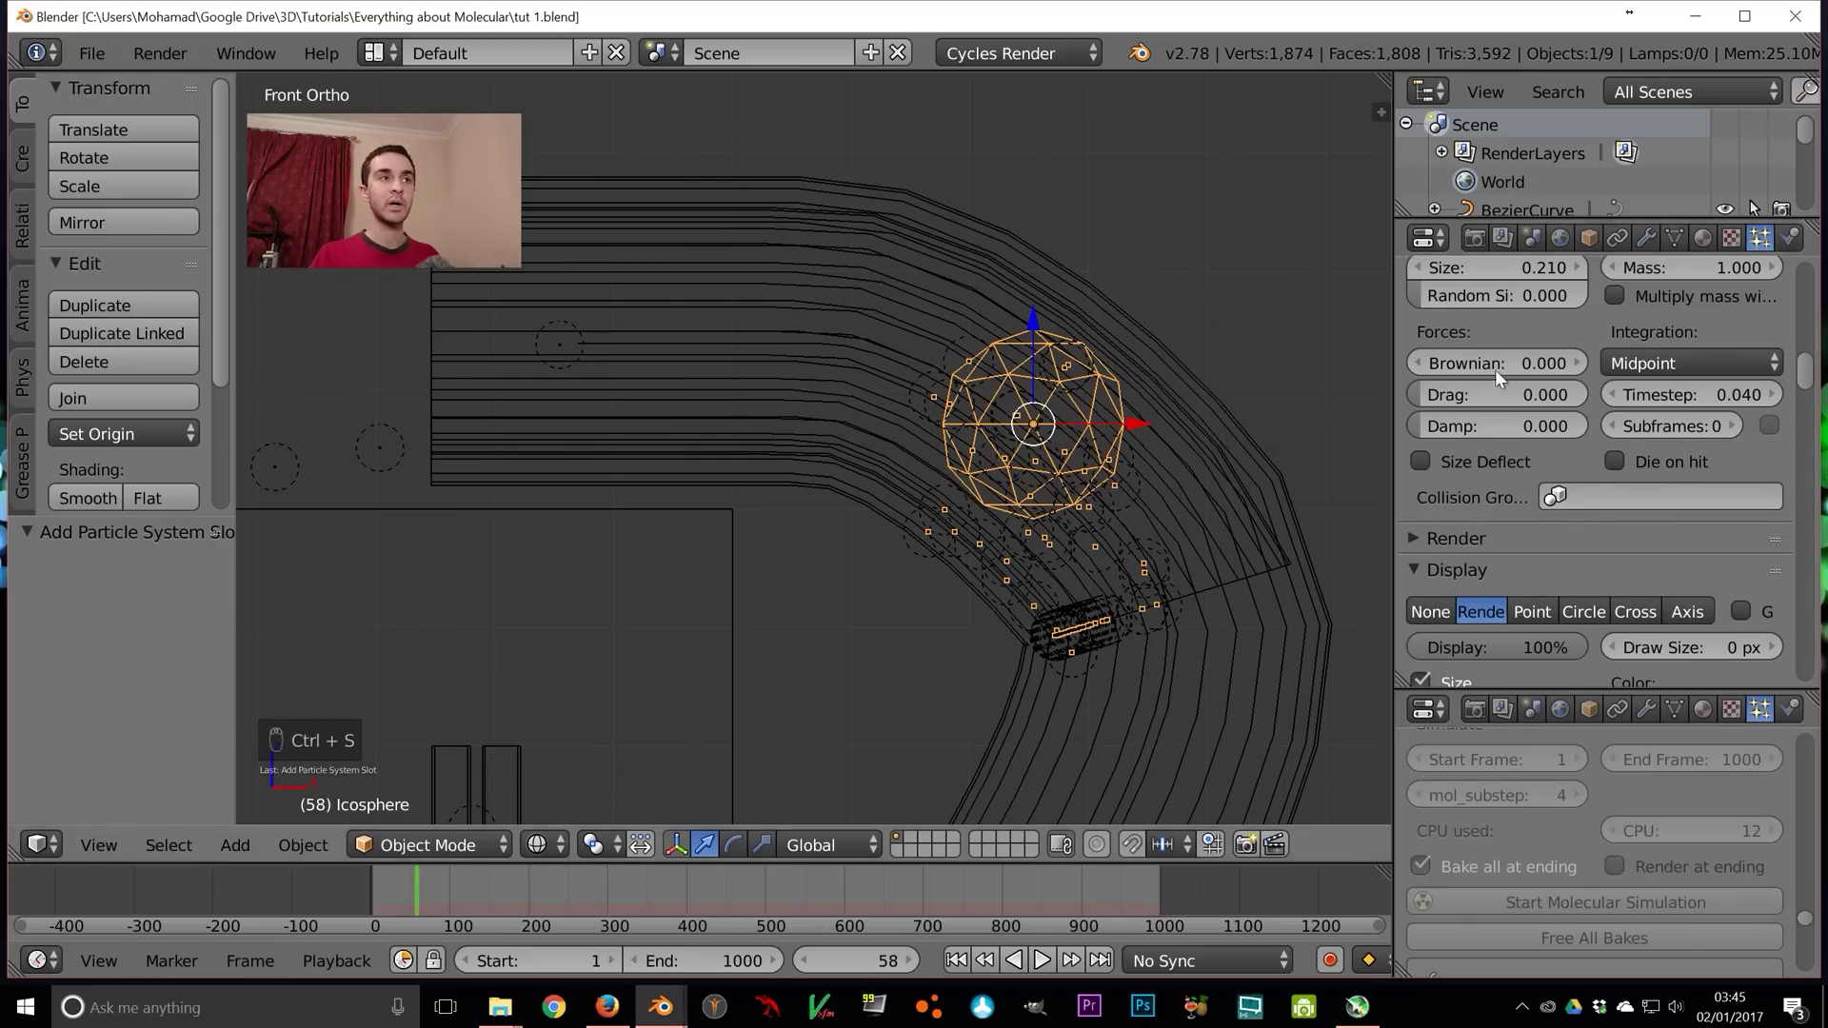
Enable the Molecular script for the icosphere's particles, with weight calculated by density and self collision activated
left_click_drag(1809, 367, 1805, 425)
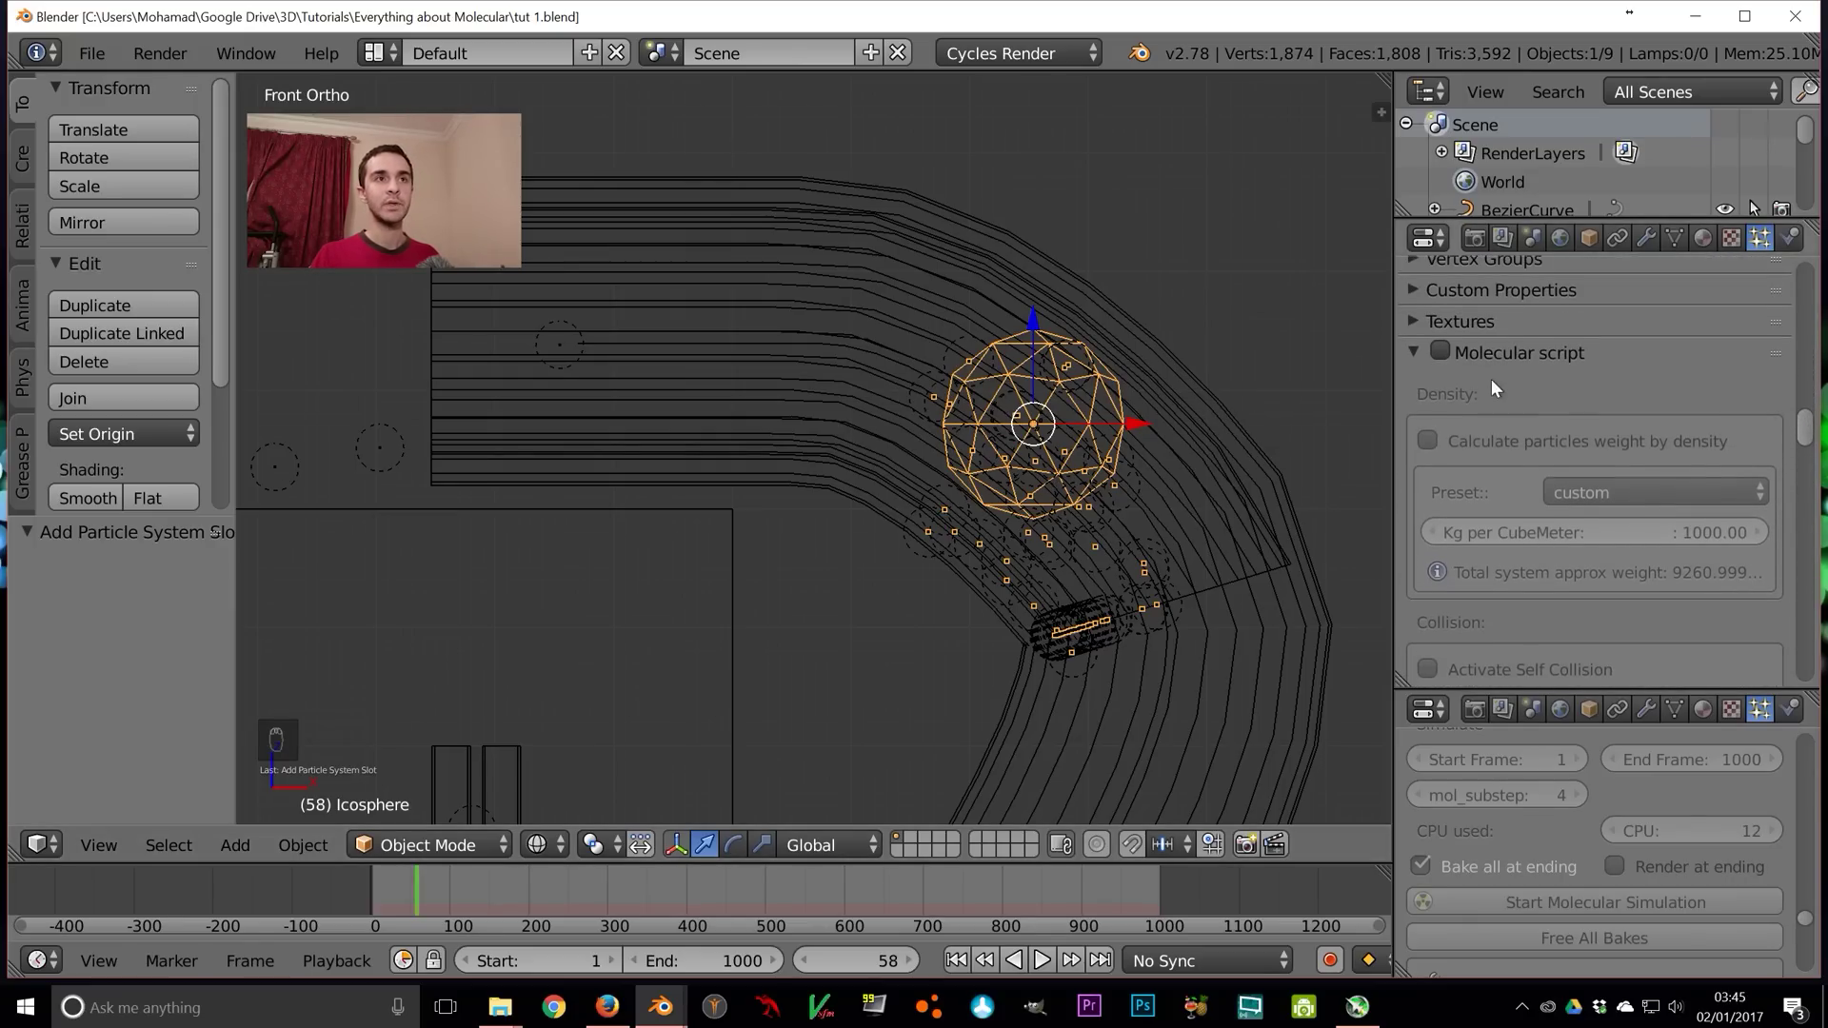
left_click(1442, 351)
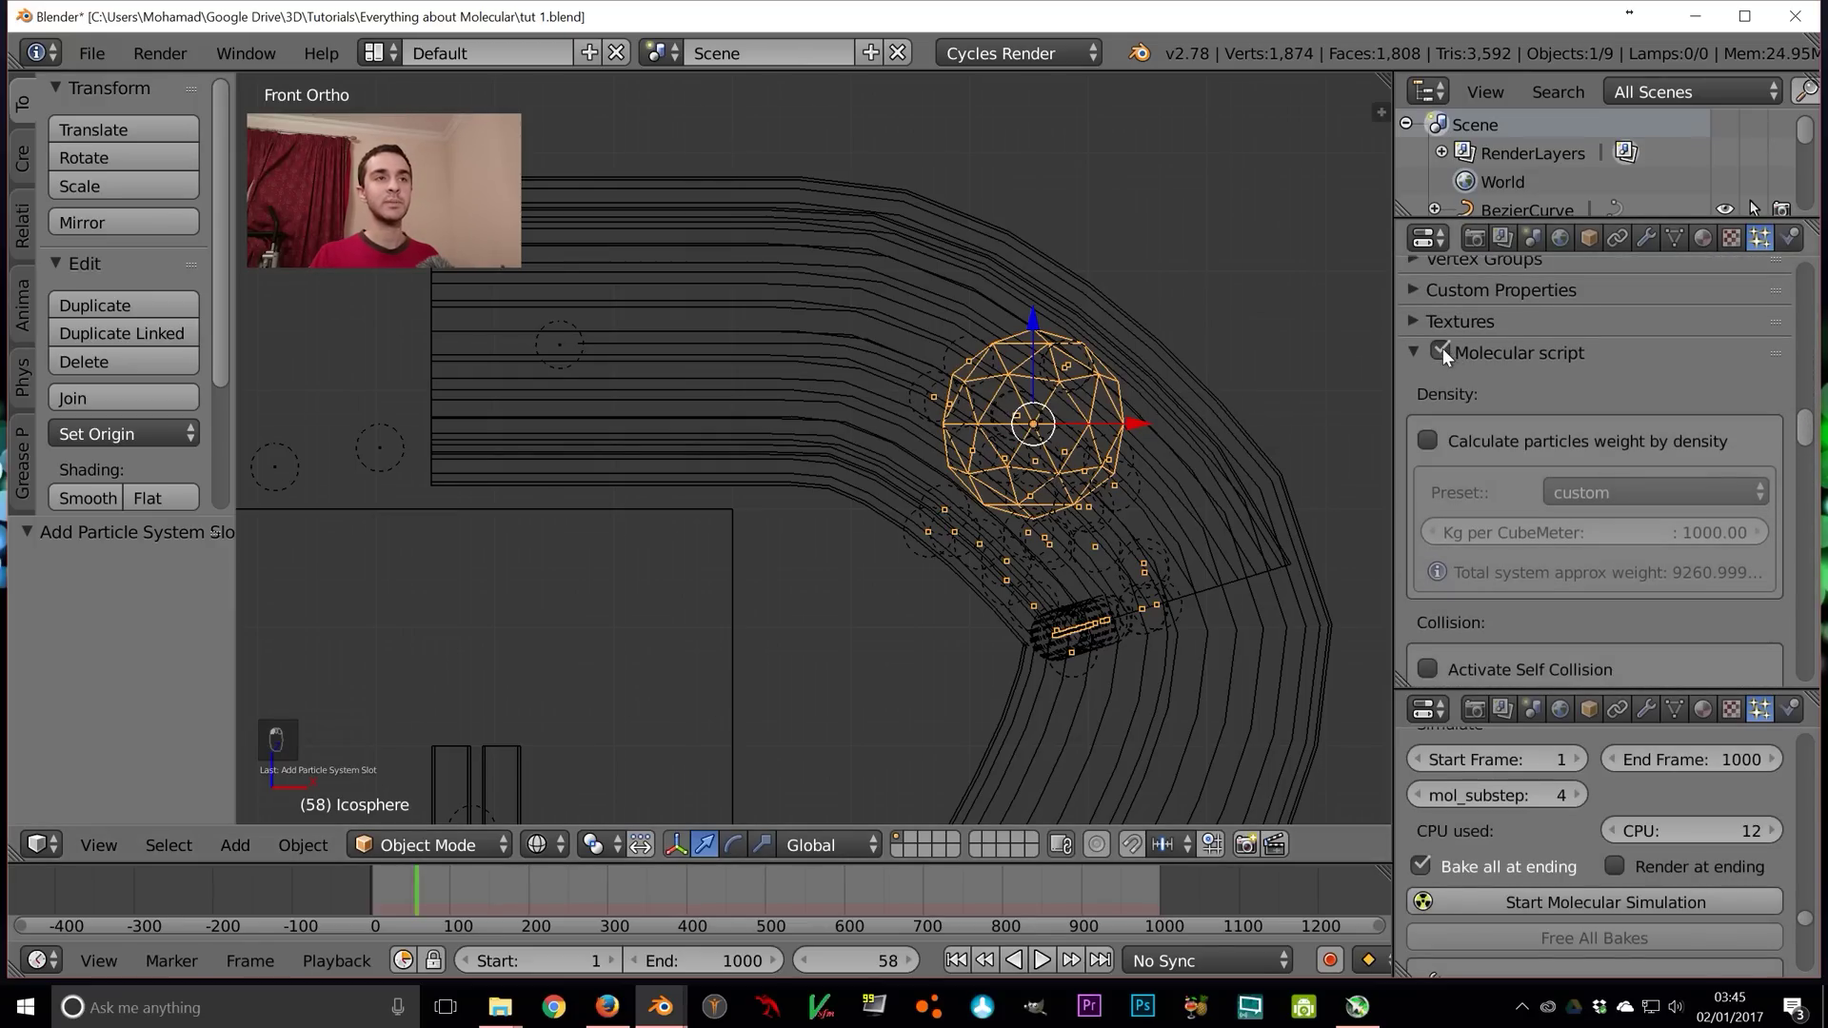
left_click(1426, 440)
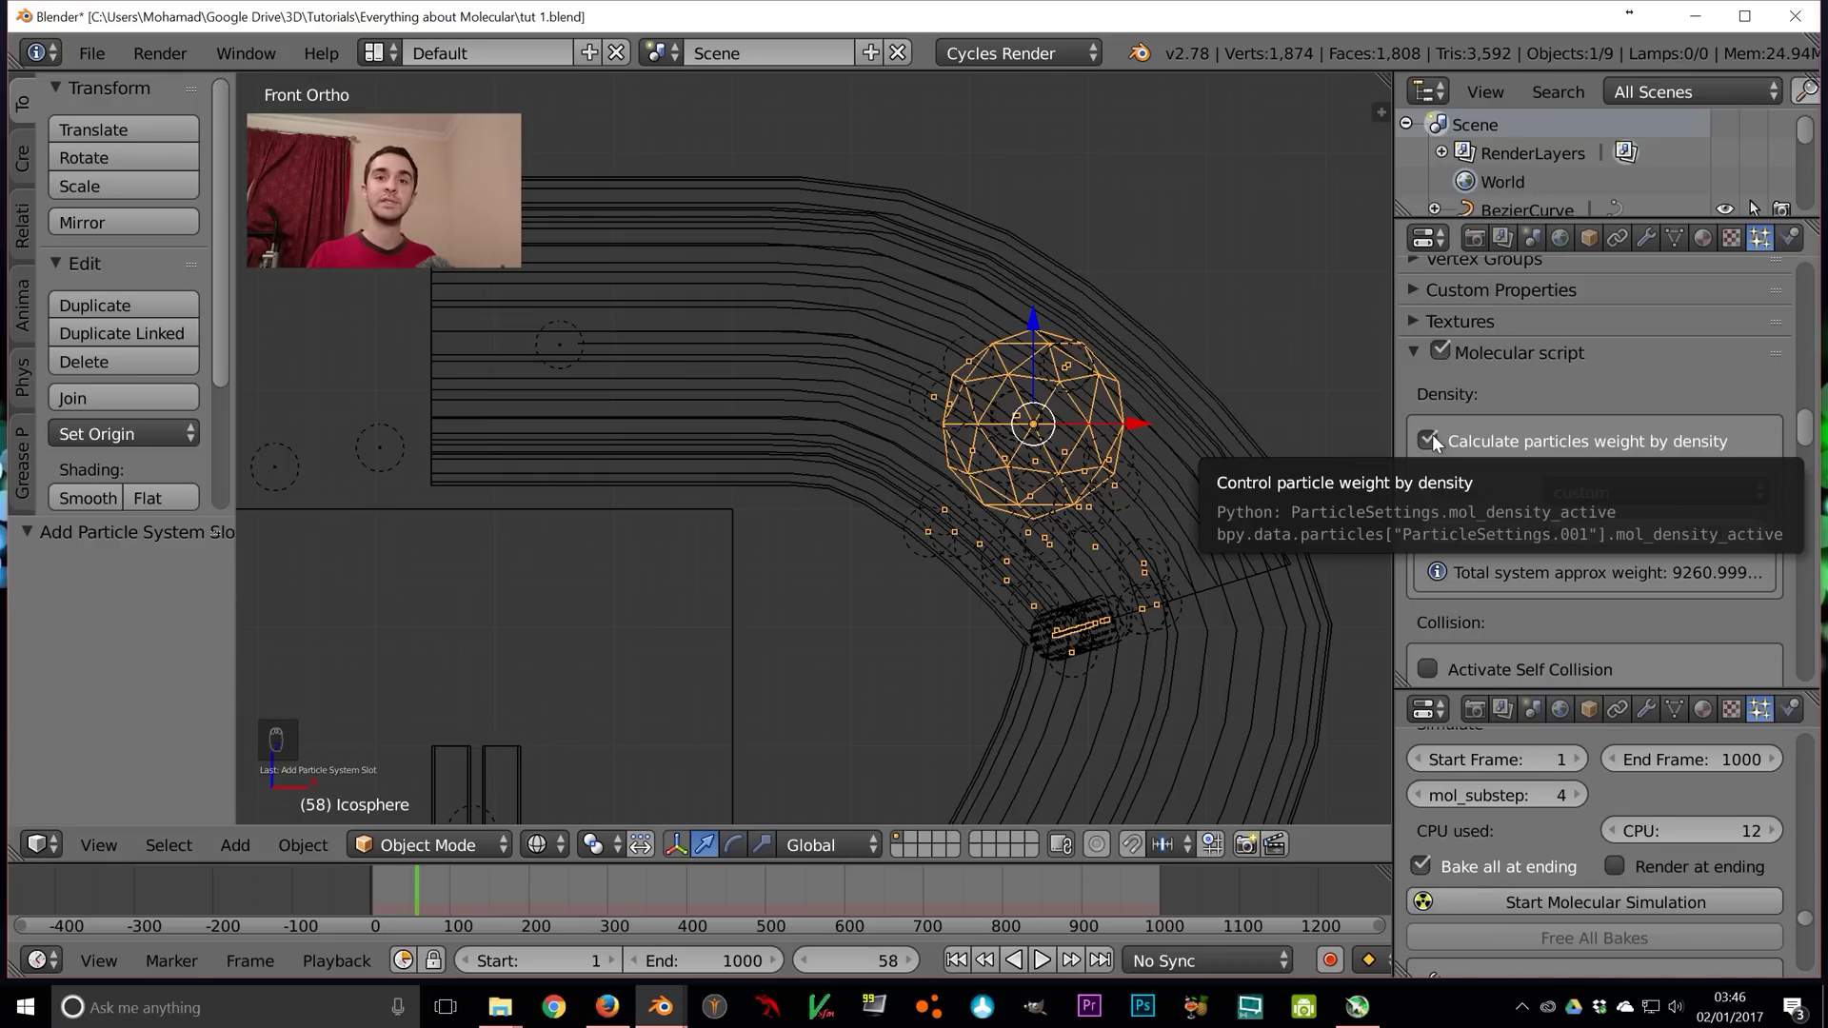
scroll(1546, 415, "down", 6)
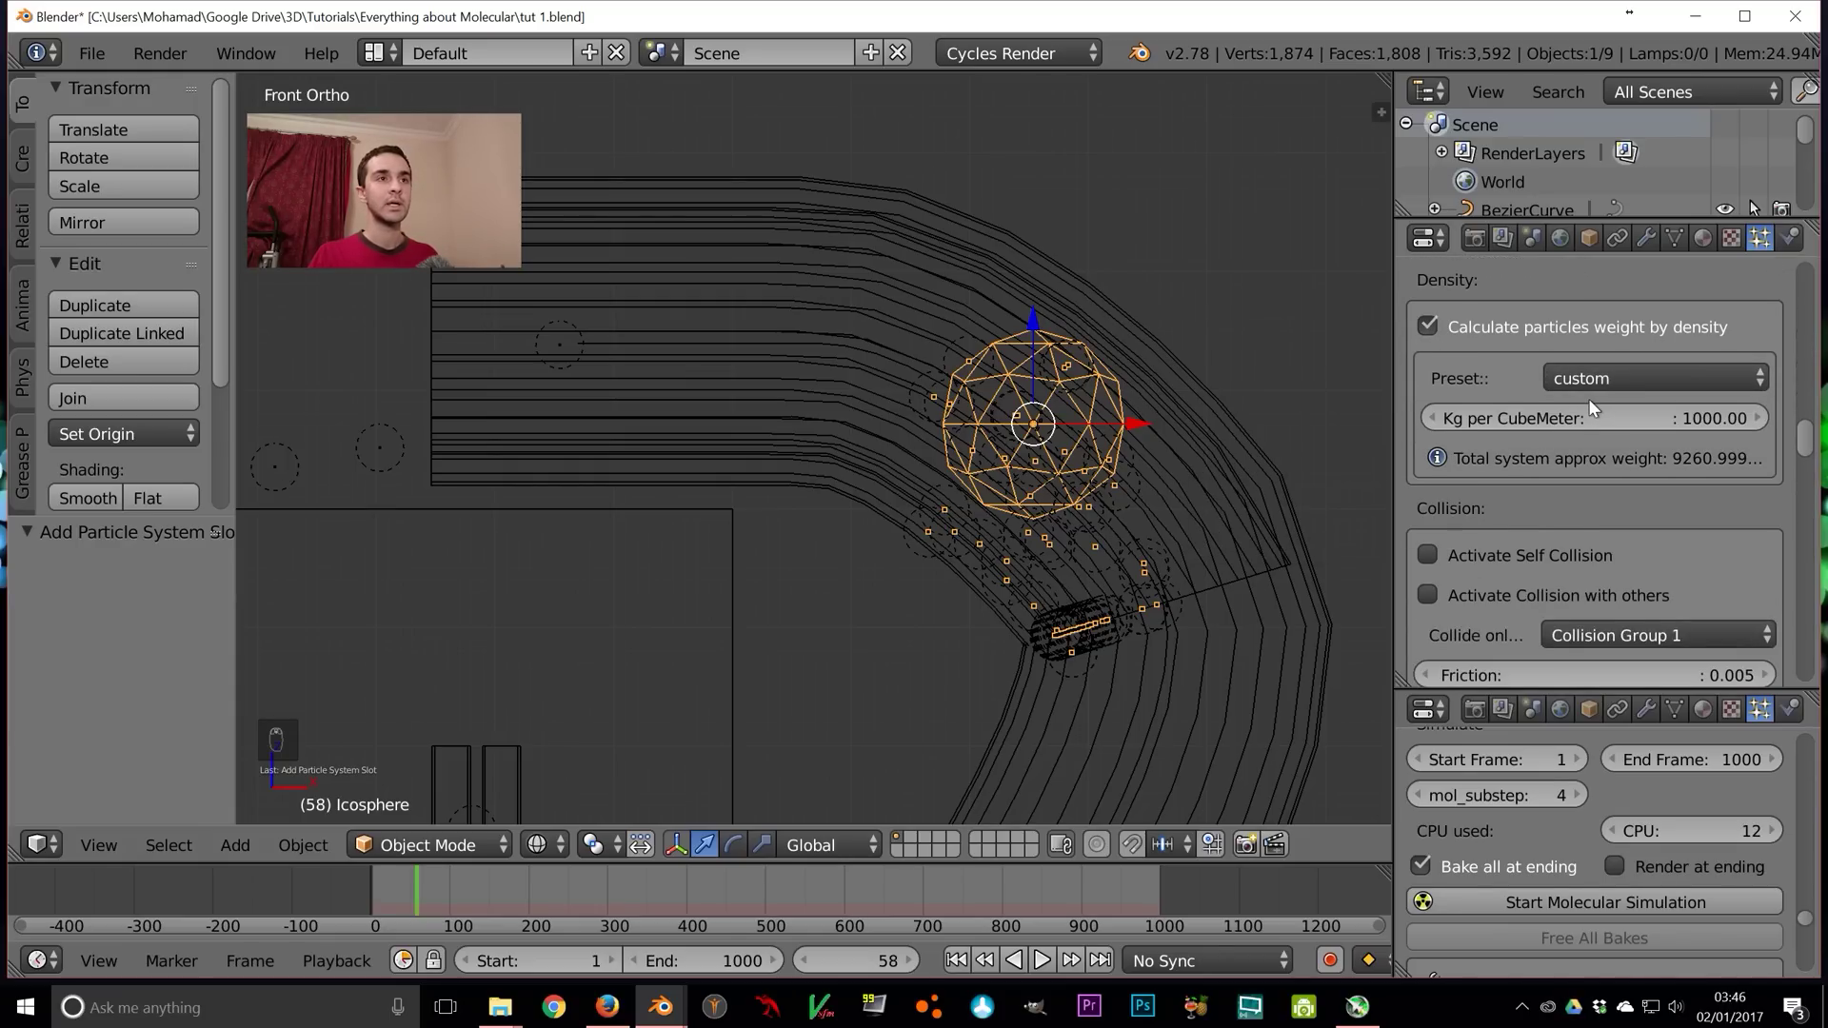
left_click(1535, 430)
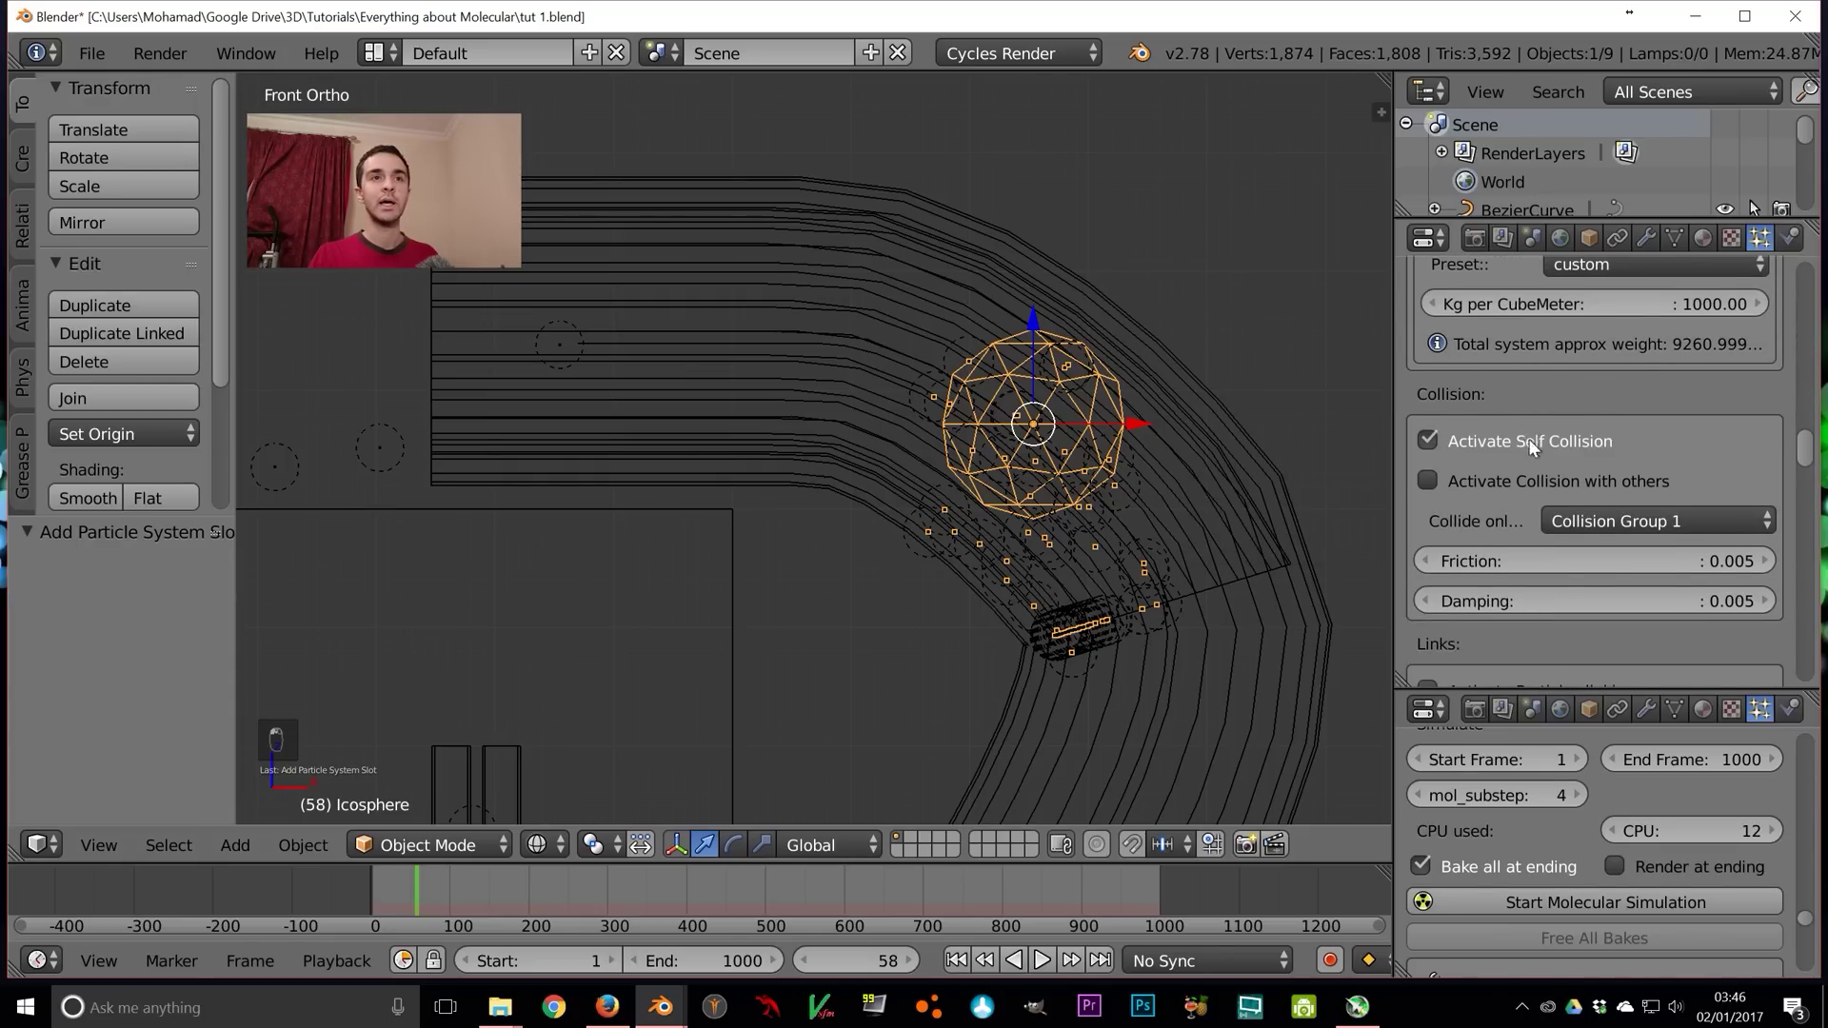
Activate Molecular collision with others for both the icosphere's particles and the cube's particles
scroll(1529, 433, "down", 1)
left_click(1464, 453)
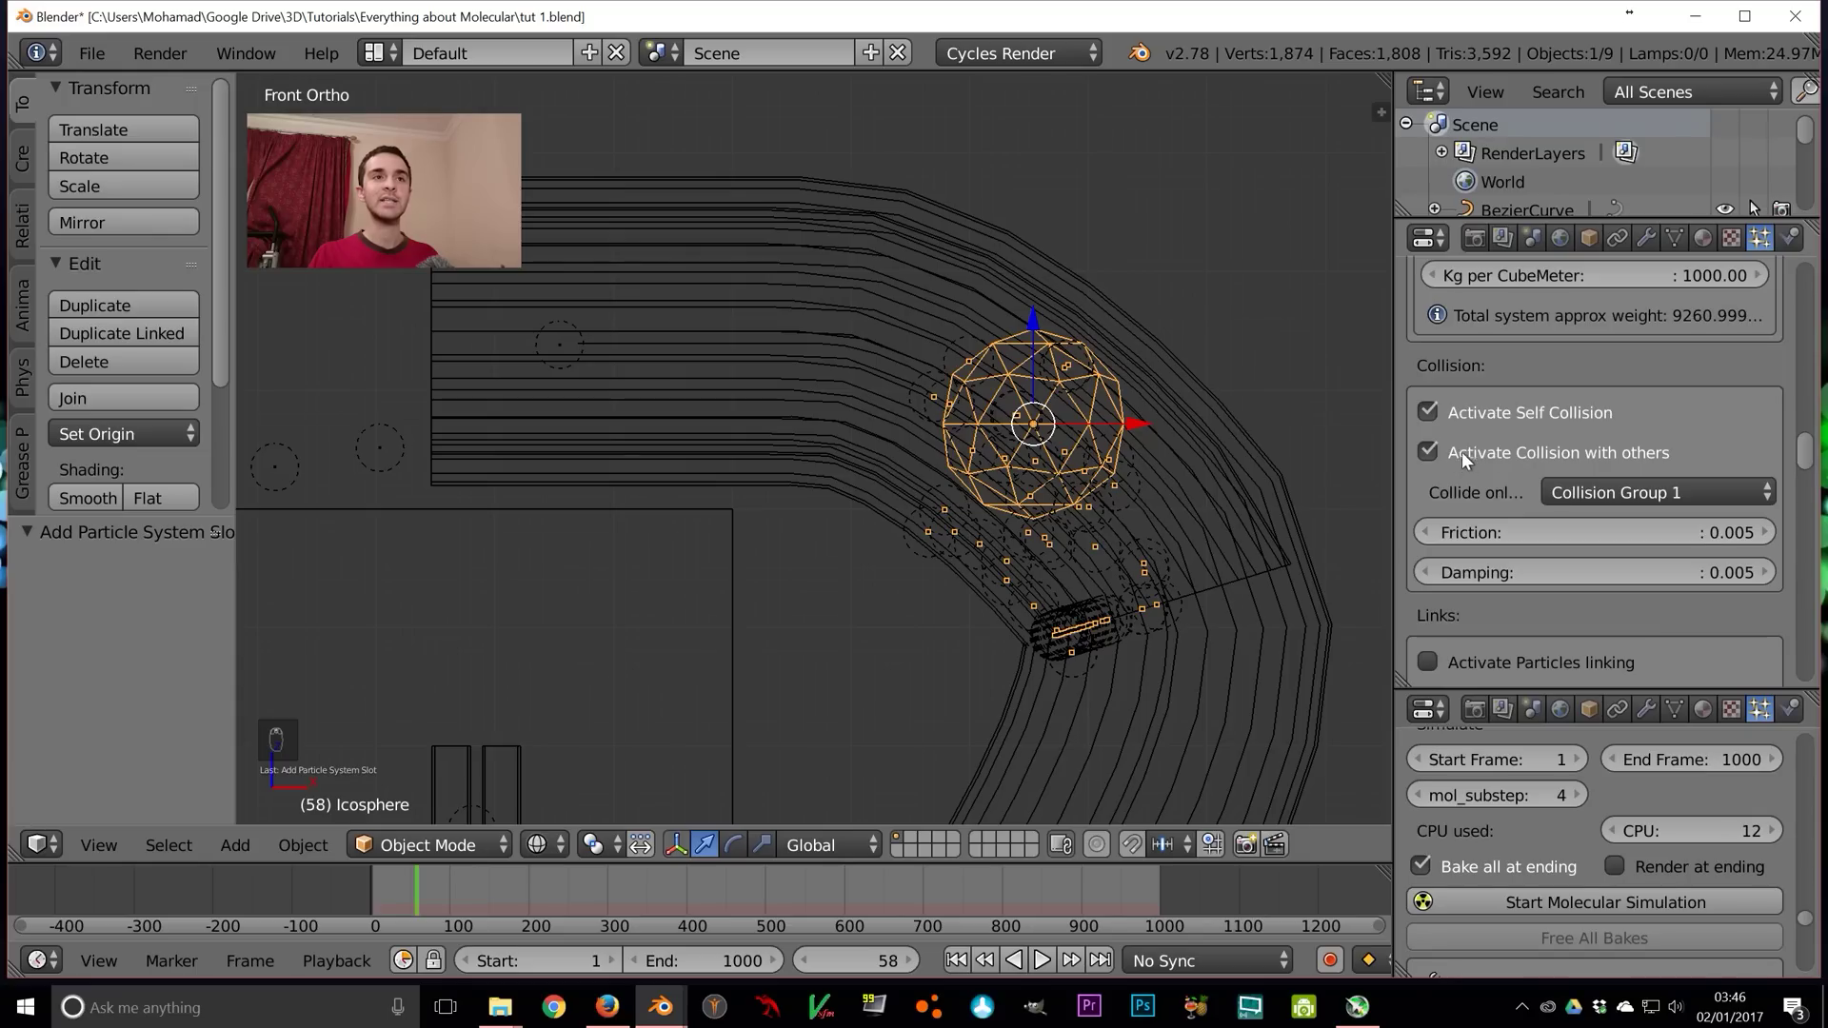
scroll(971, 447, "down", 5)
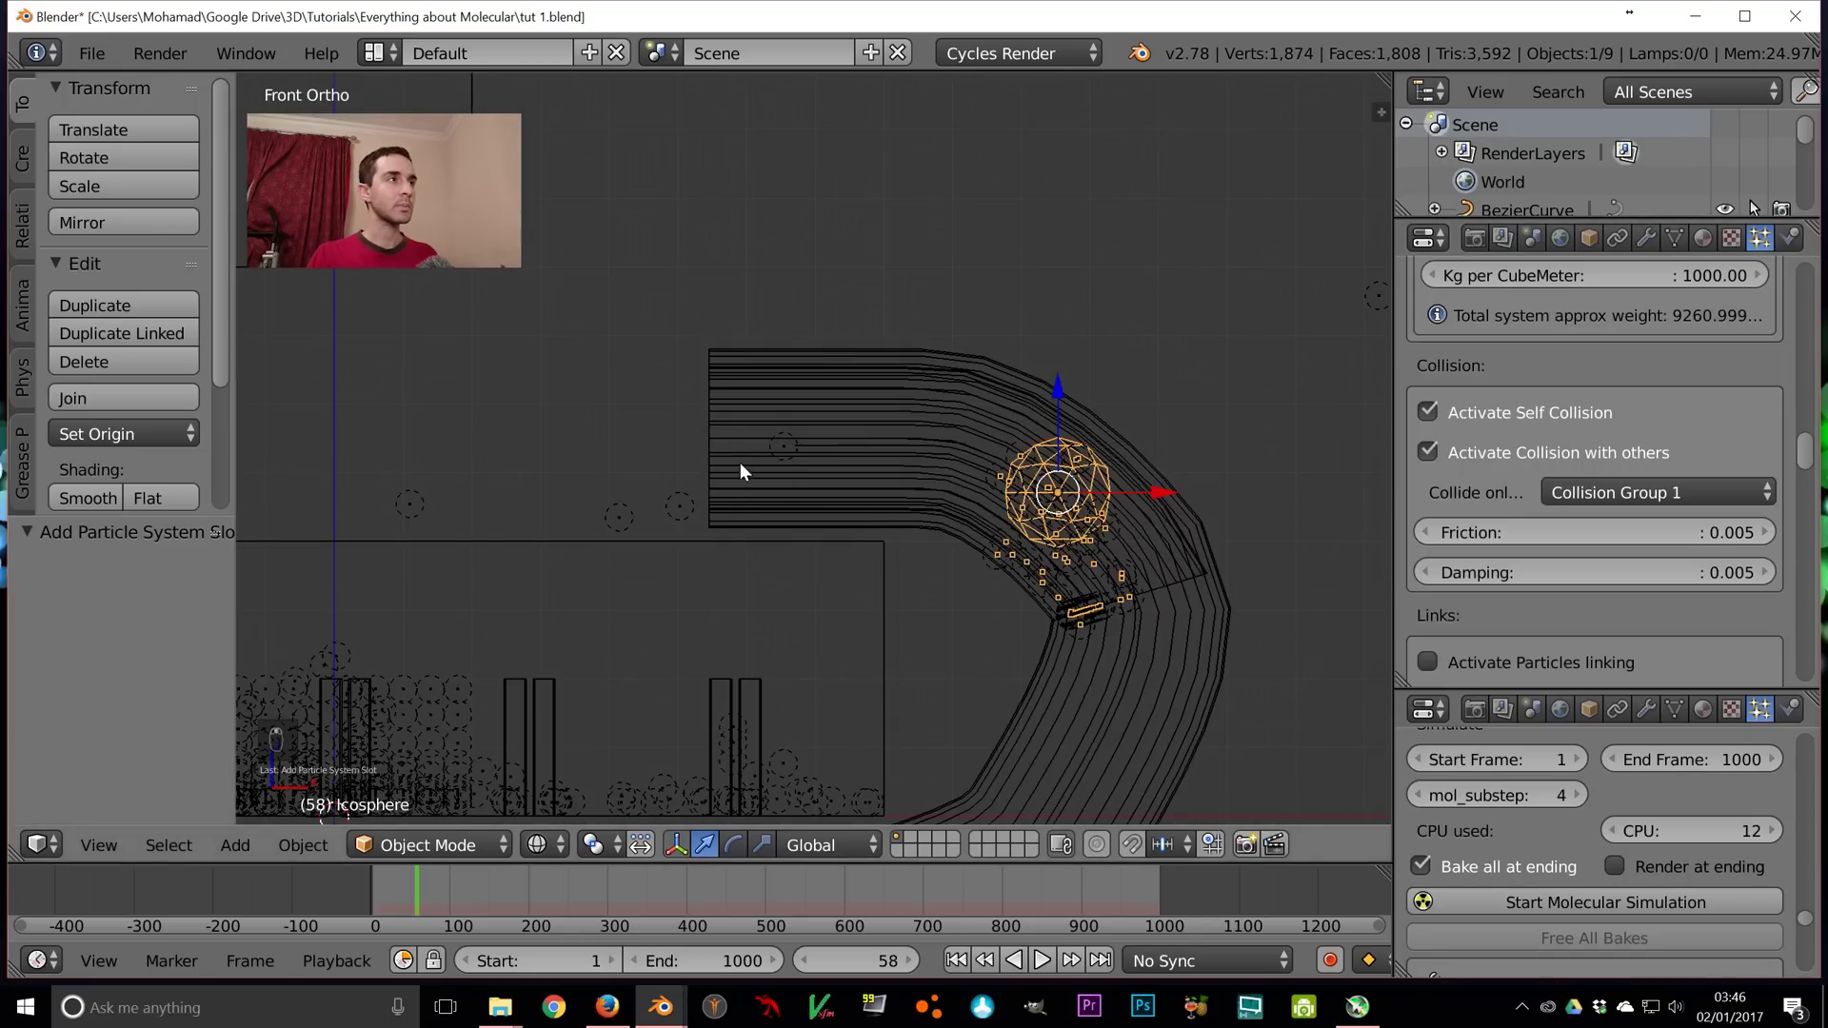
right_click(614, 326)
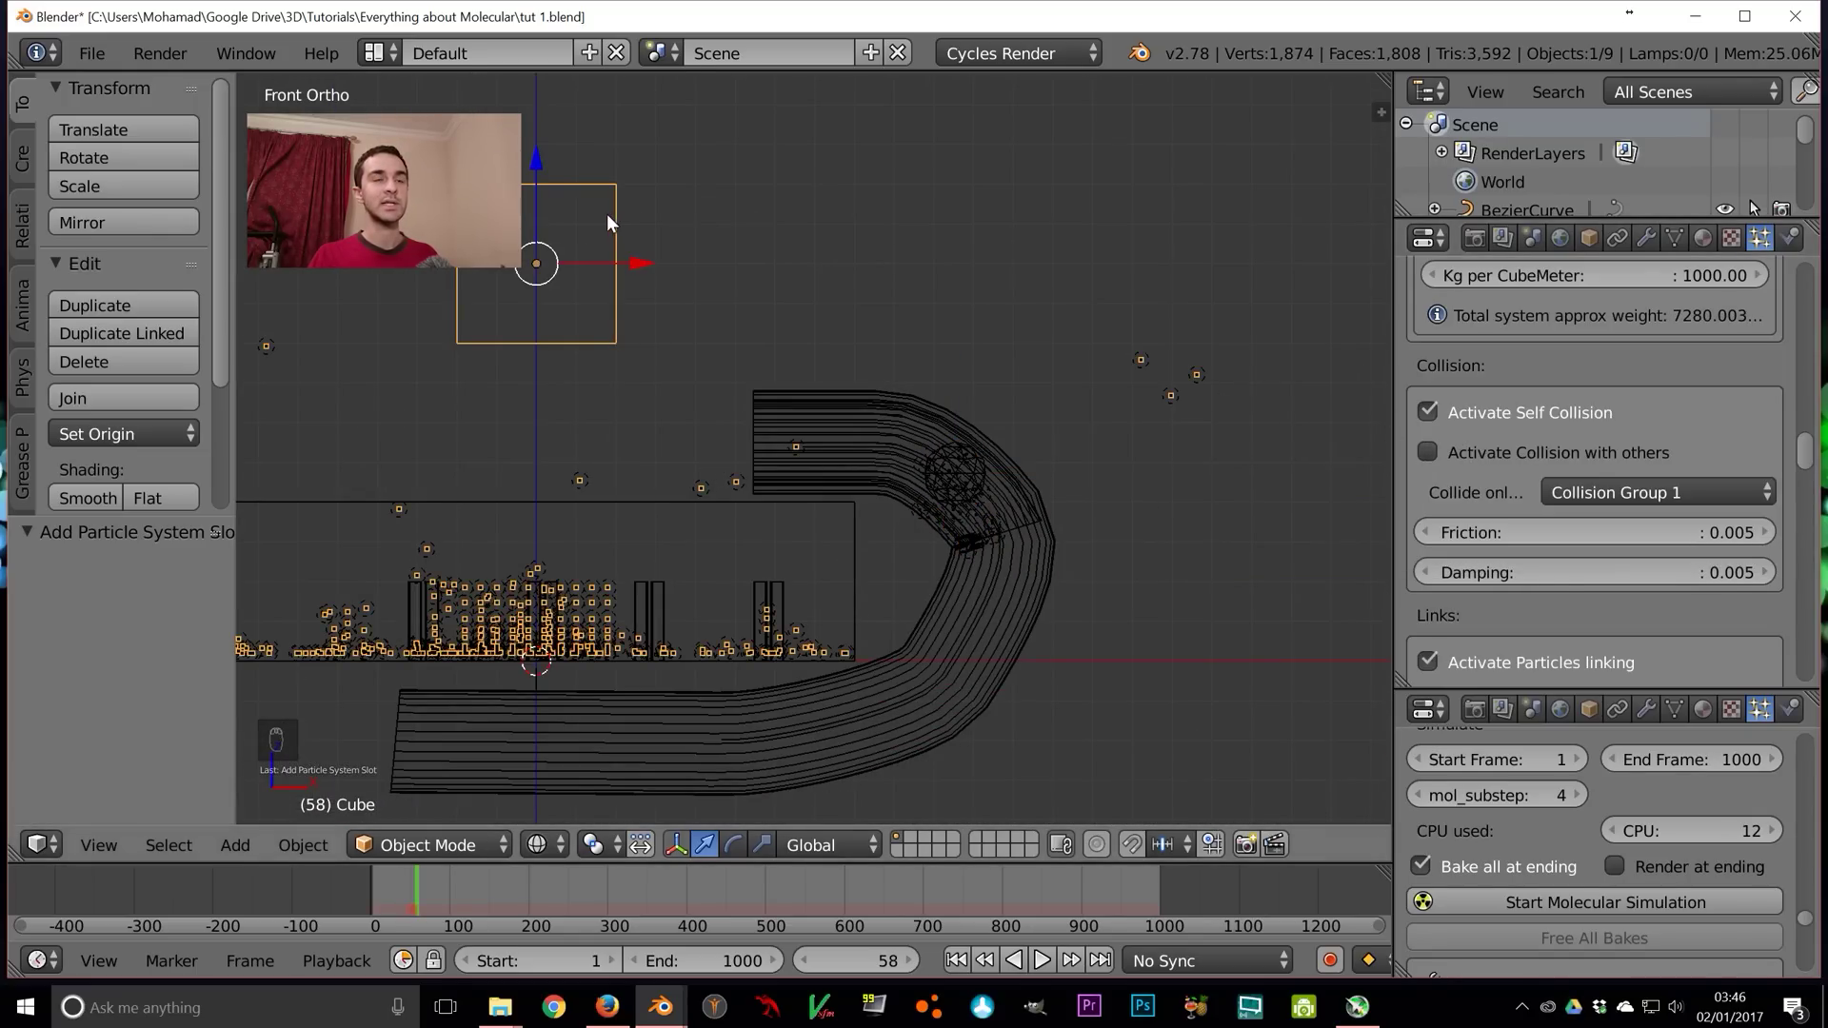
left_click(1436, 454)
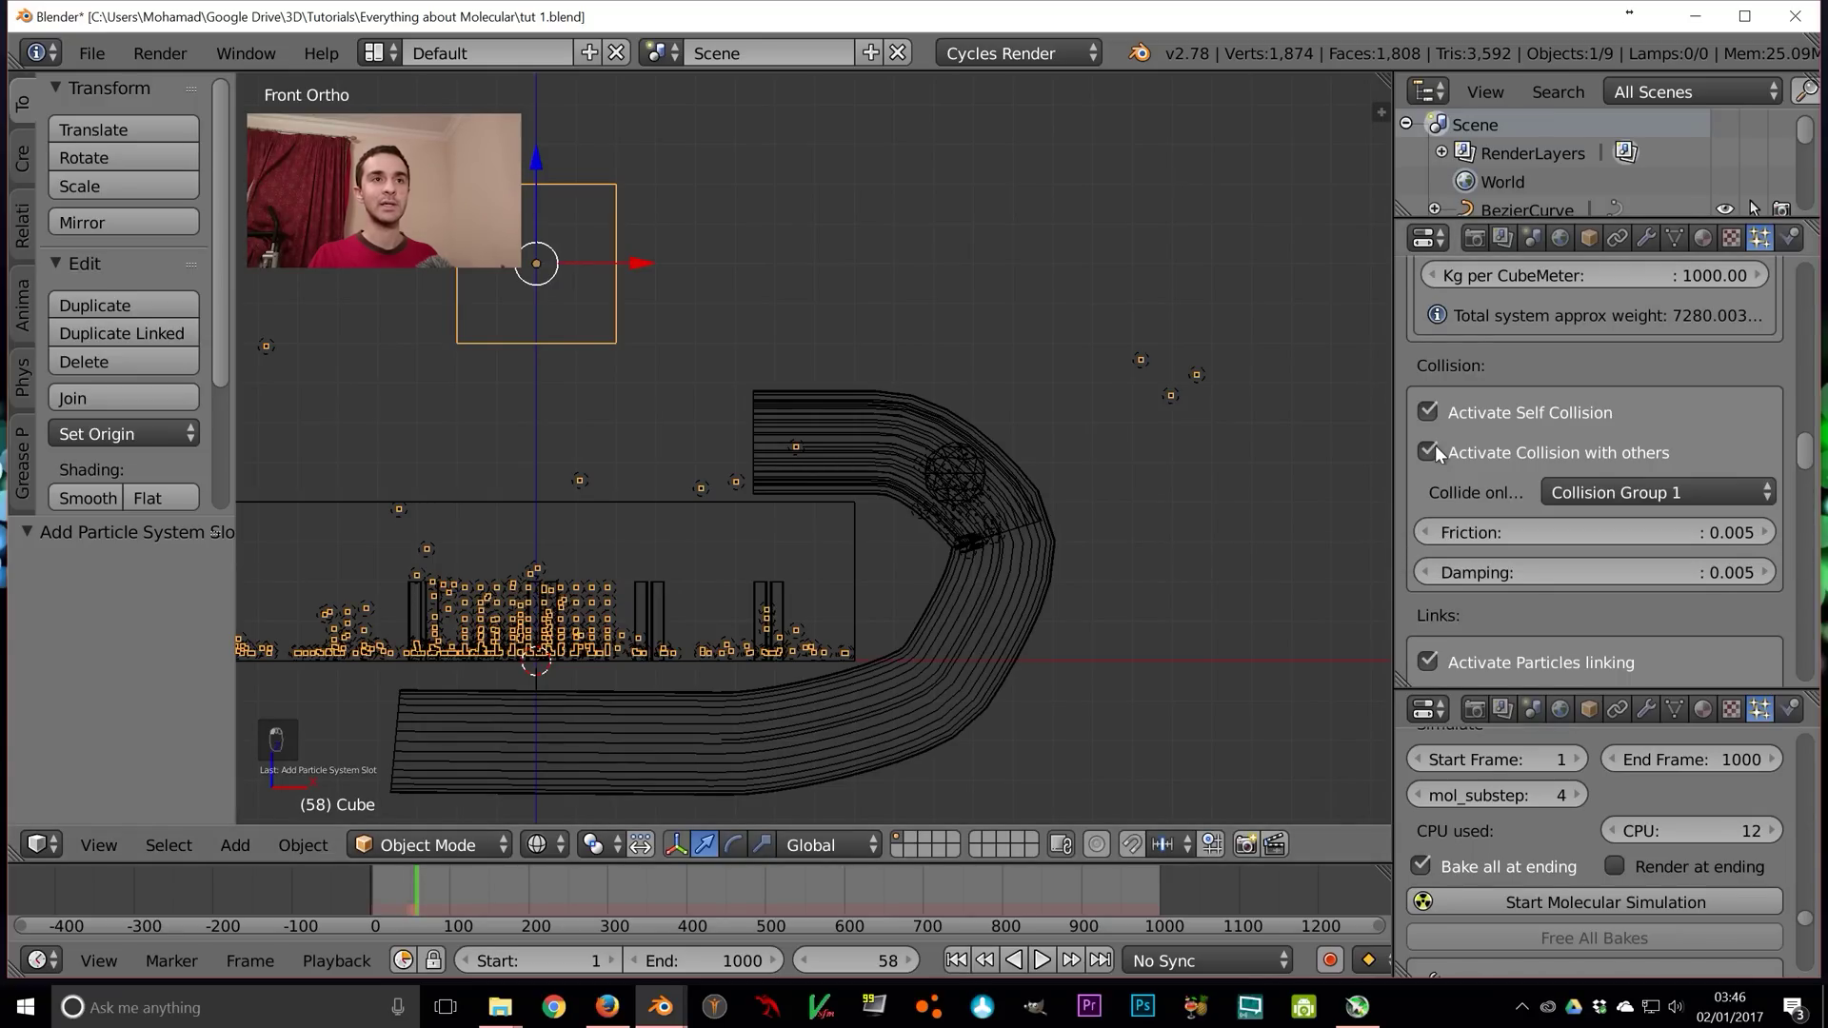
Set the icosphere particles' Molecular collision friction and damping to 0.2, and save the blend file over its existing version
scroll(1032, 507, "up", 2)
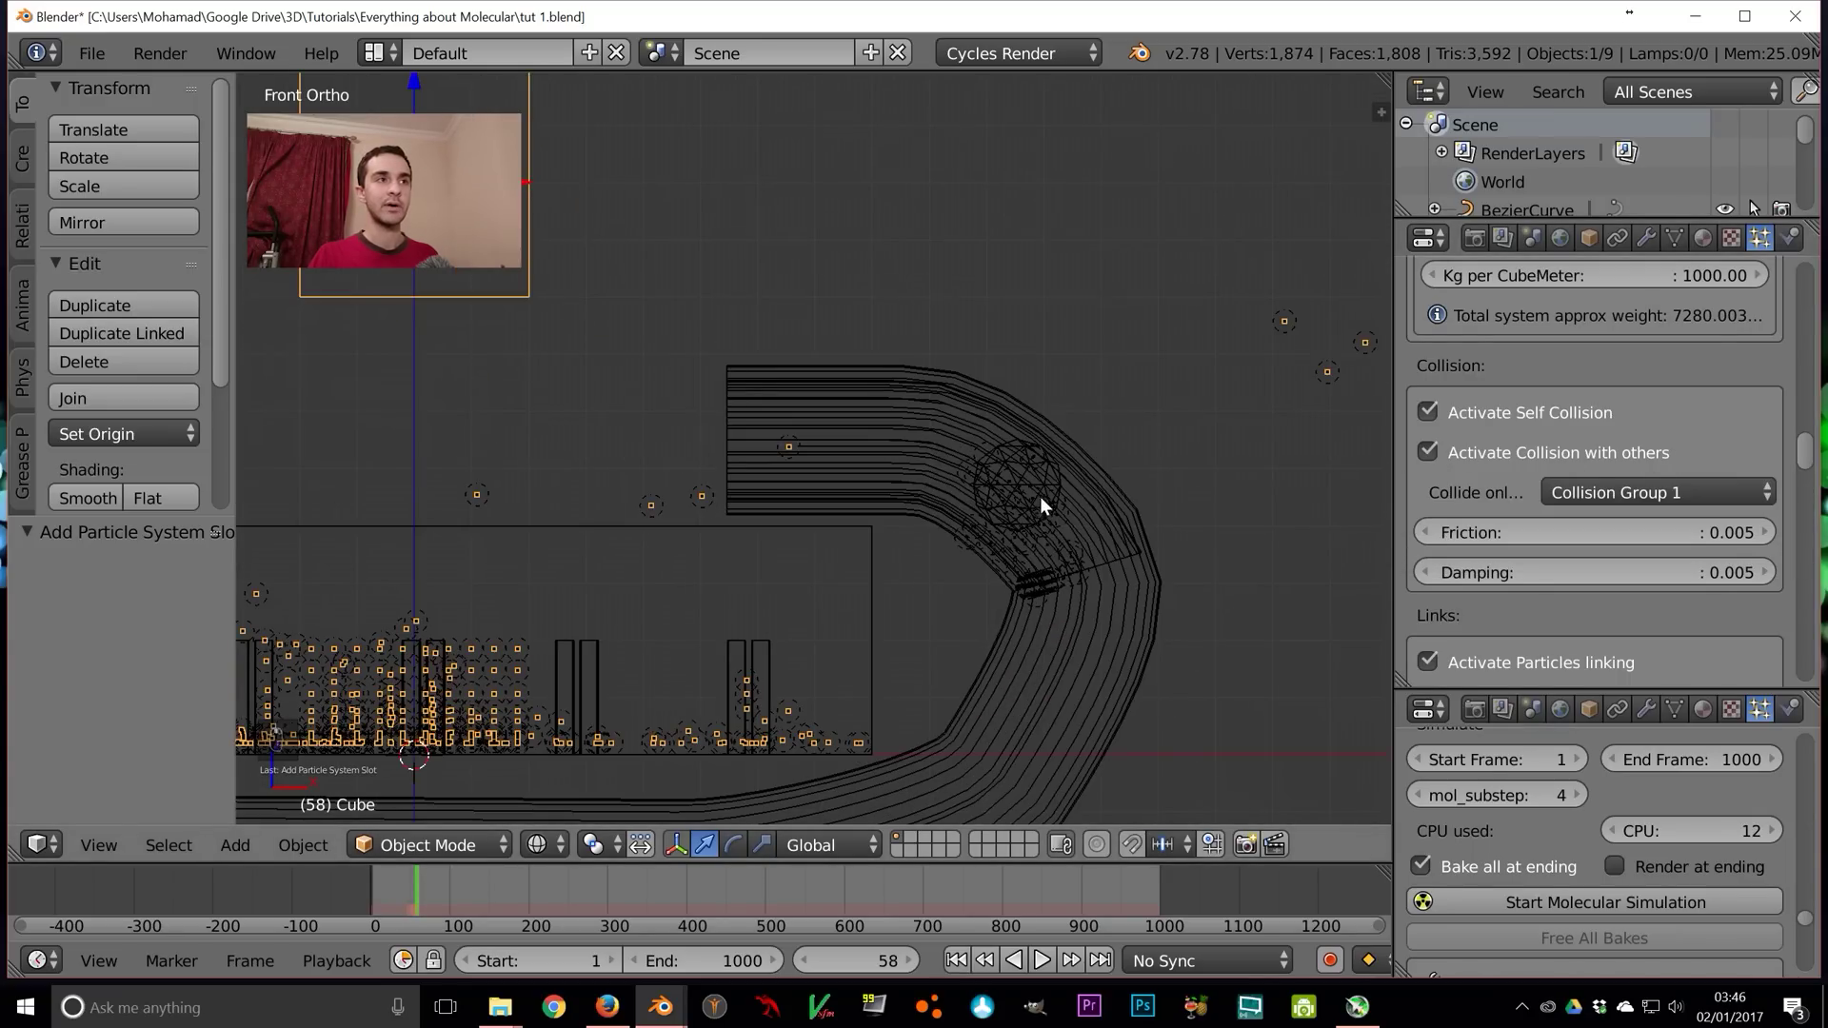
right_click(1042, 488)
right_click(1044, 487)
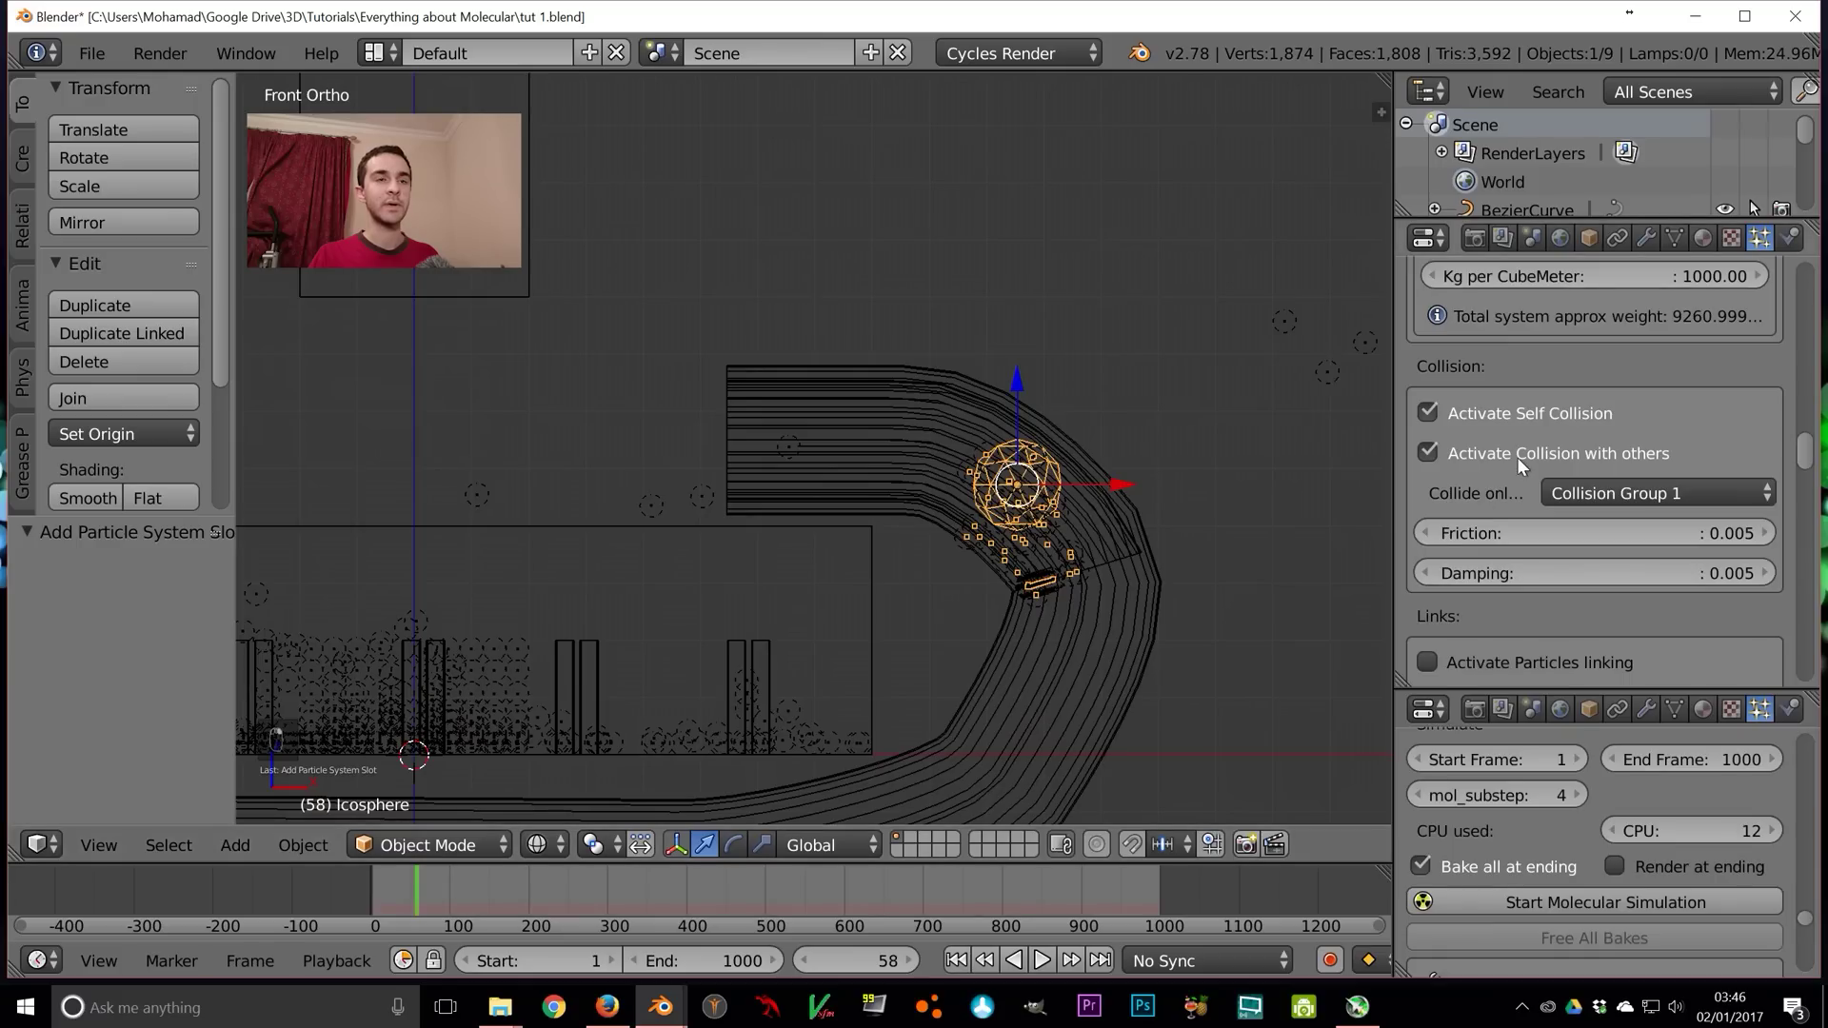
scroll(1516, 457, "down", 5)
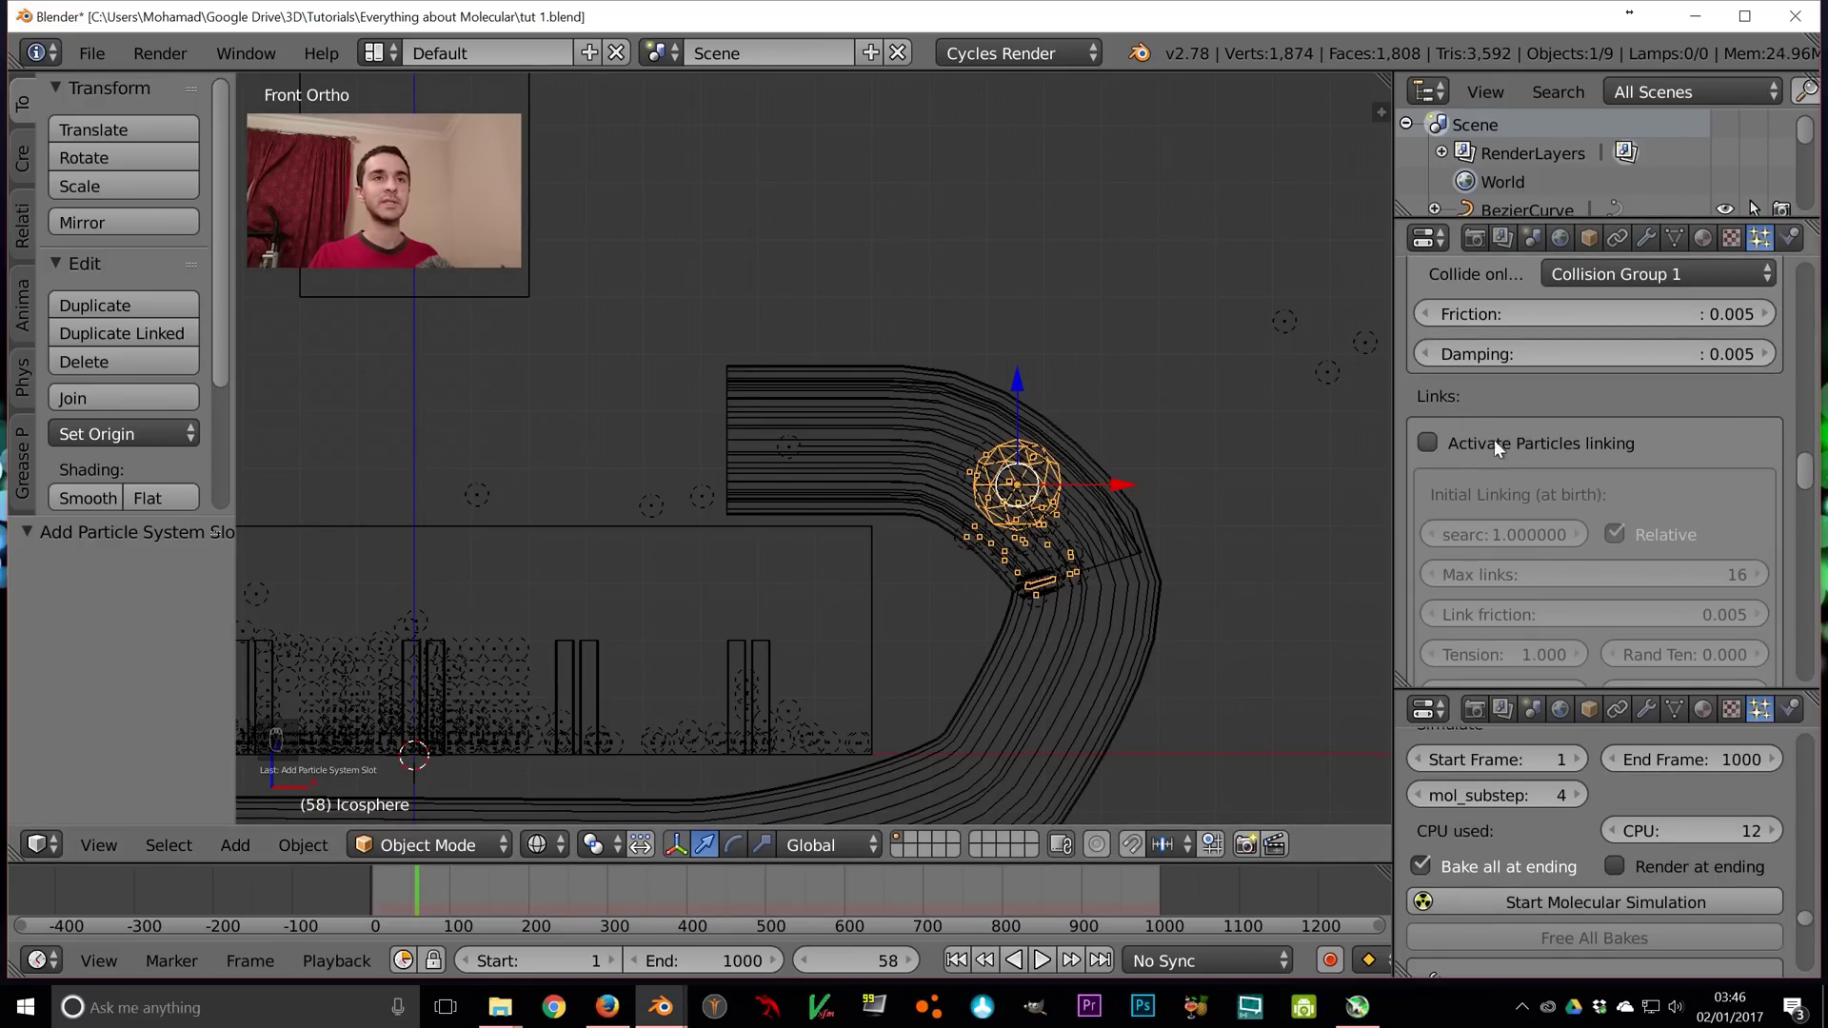
scroll(1662, 493, "up", 3)
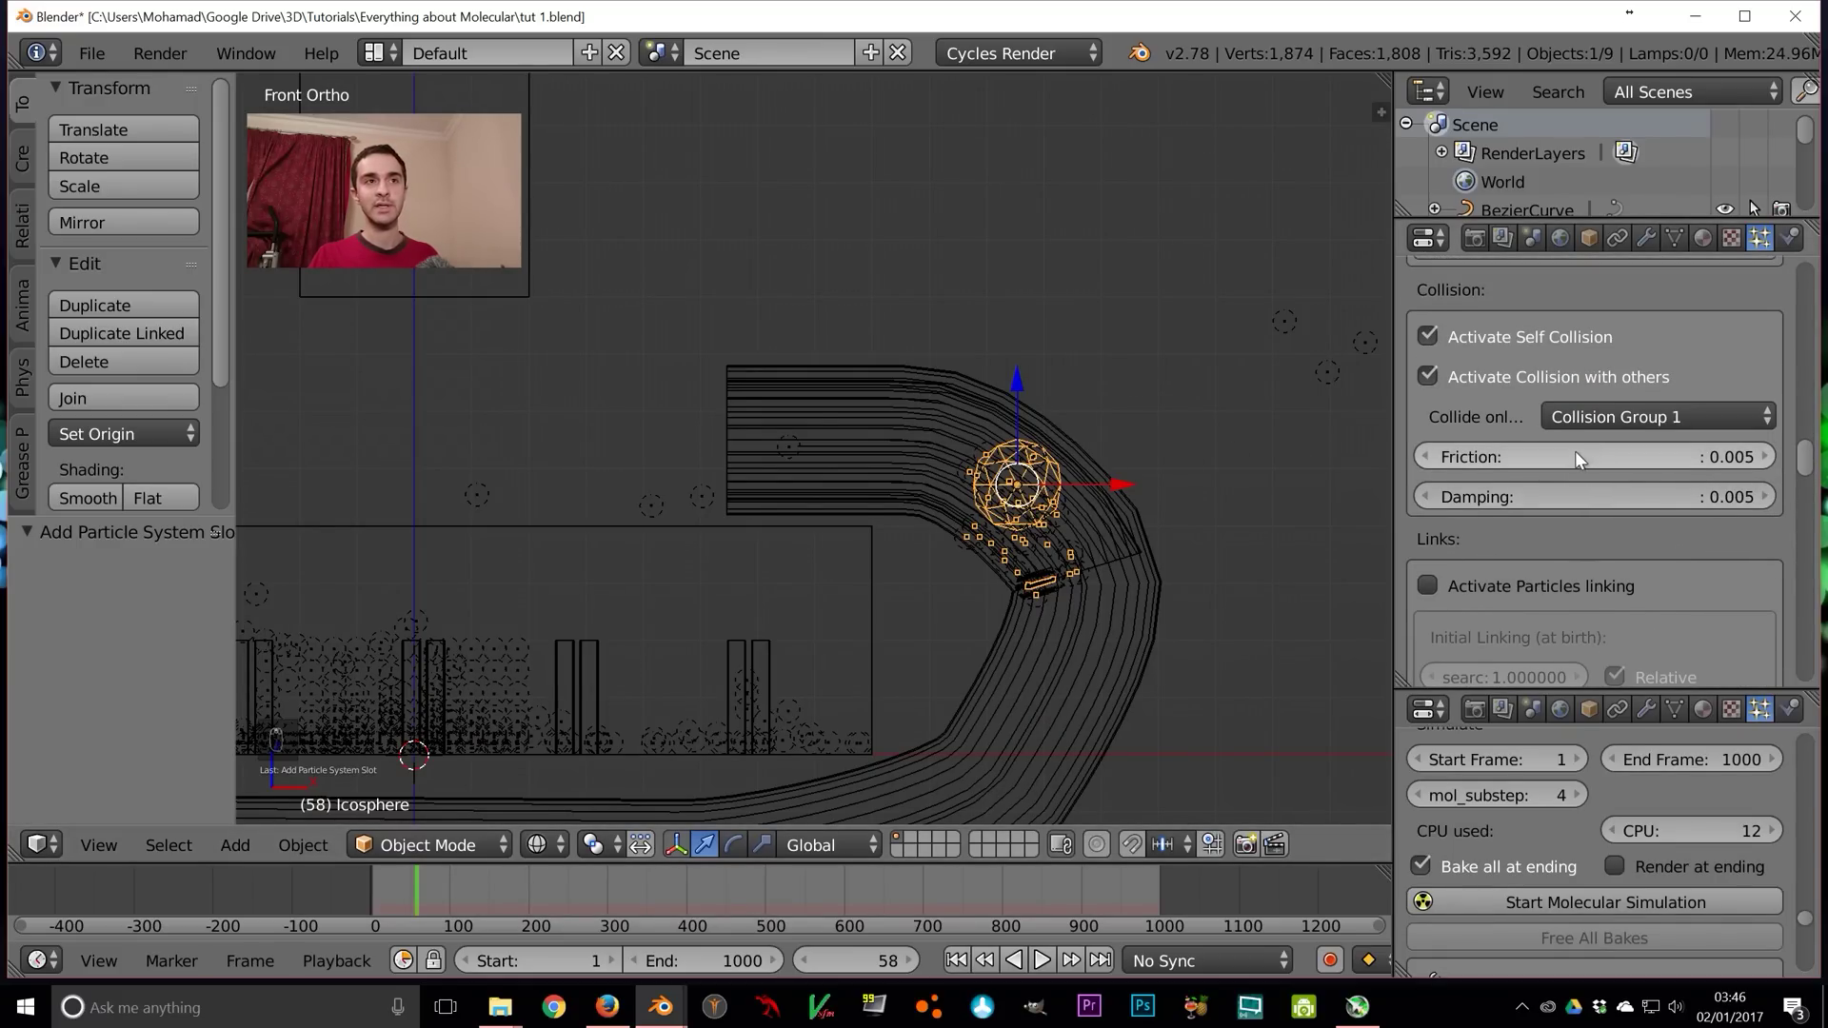
left_click(1660, 455)
type("0.2")
key("Return")
left_click(1659, 496)
type("0.2")
key("Return")
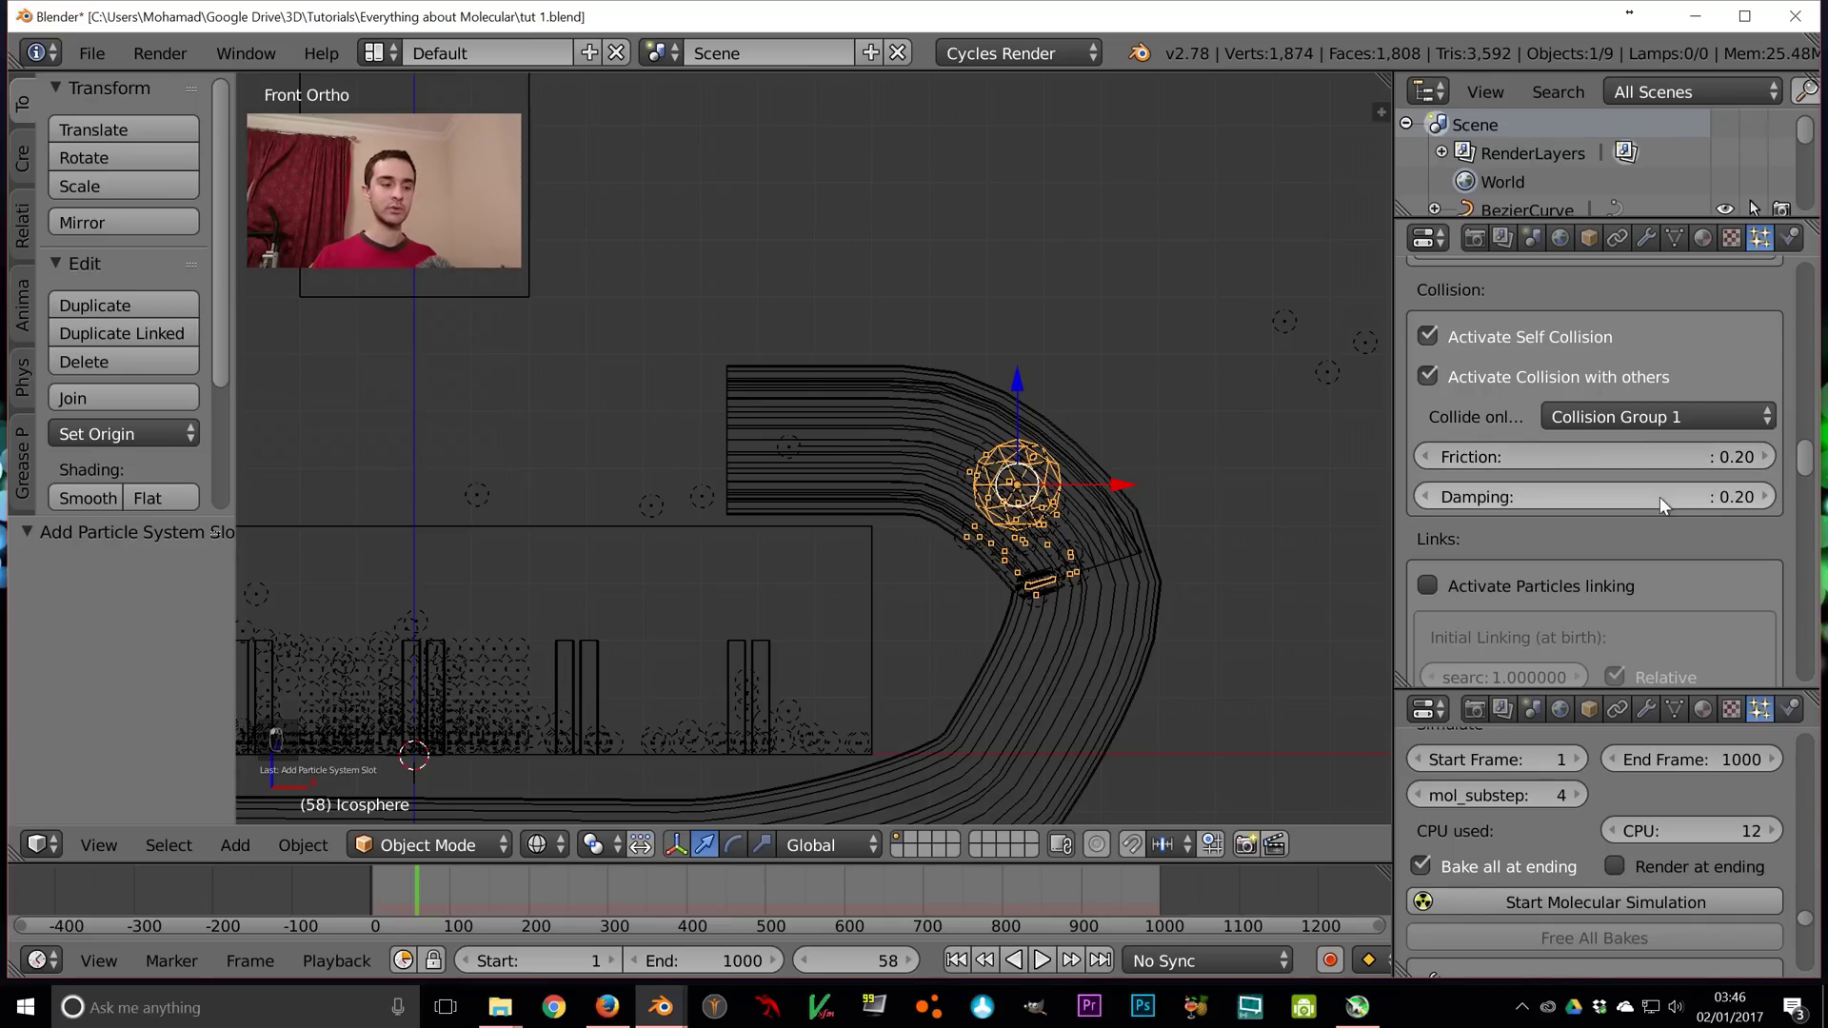
key("ctrl+s")
left_click(1632, 509)
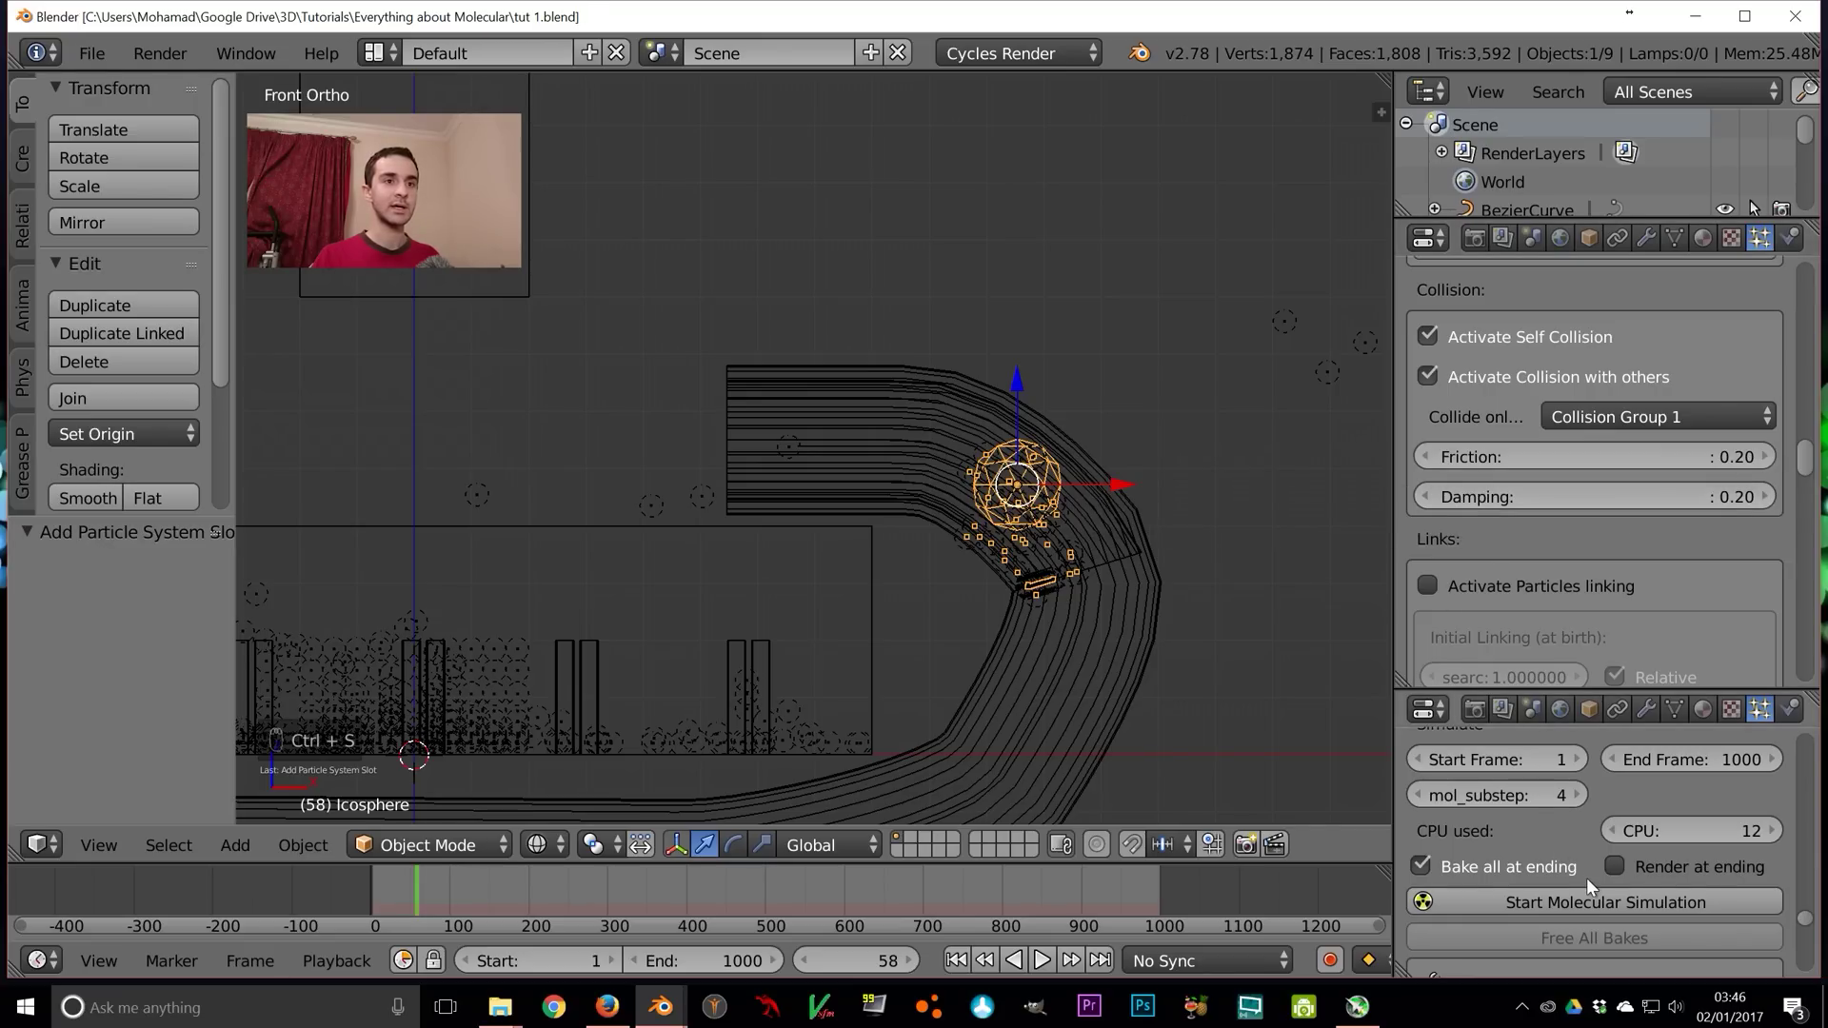
Start the Molecular simulation, inspect the particle flow out of the pipe in solid and wireframe shading, and cancel the simulation
left_click(1590, 902)
mouse_move(901, 517)
middle_mouse_down()
mouse_move(977, 512)
mouse_move(998, 545)
mouse_move(925, 723)
mouse_move(969, 684)
mouse_move(960, 718)
mouse_move(971, 706)
middle_mouse_up()
key("z")
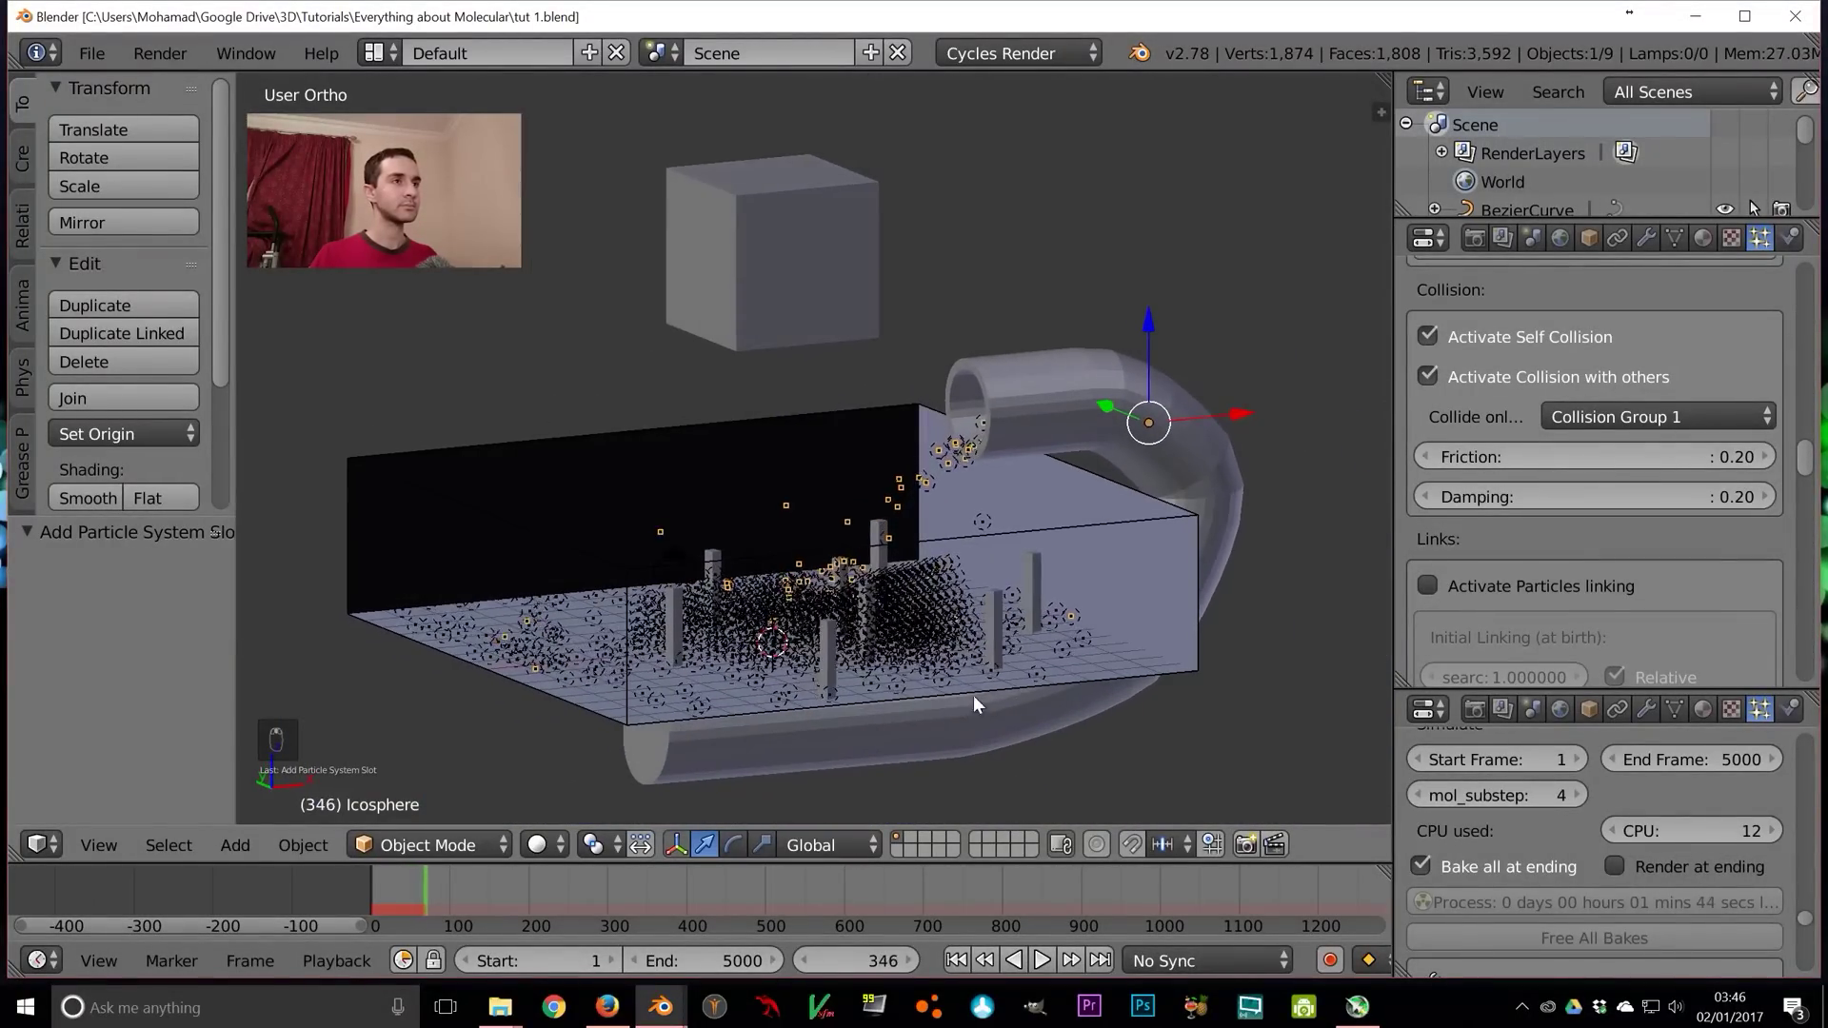
key("z")
middle_click_drag(1085, 545, 758, 293)
key("z")
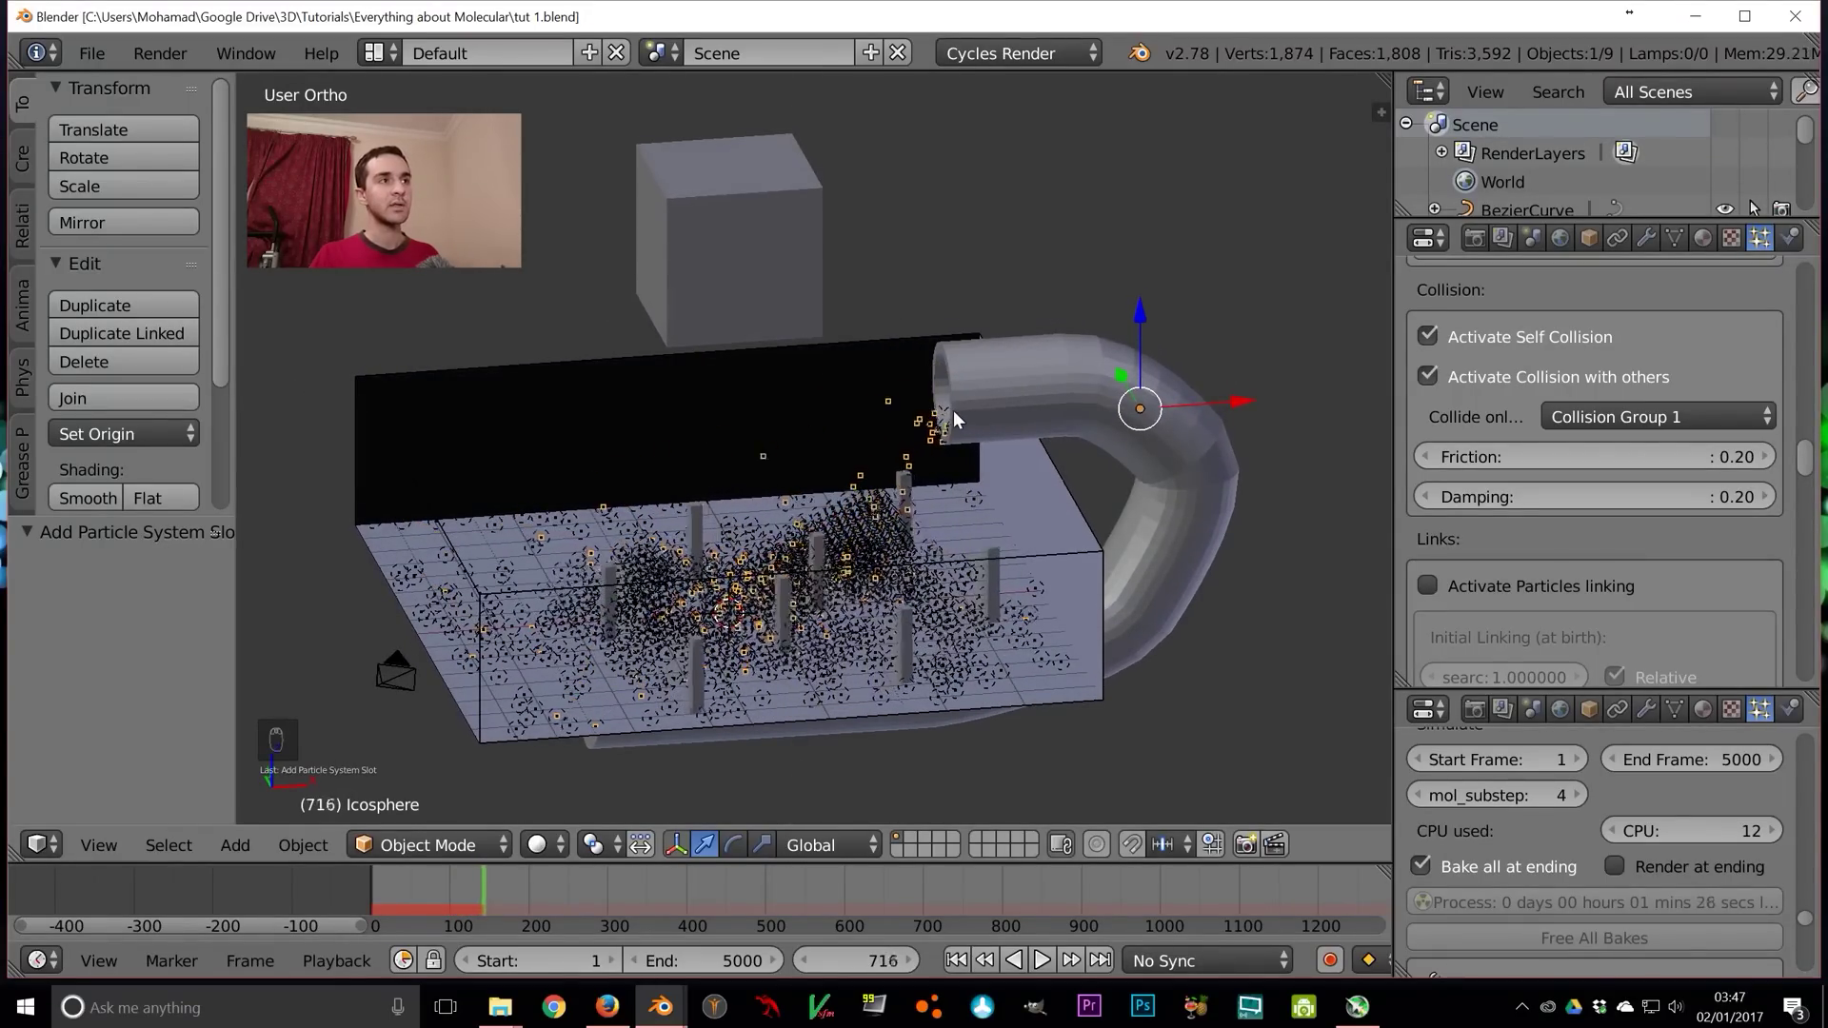
key("z")
key("Escape")
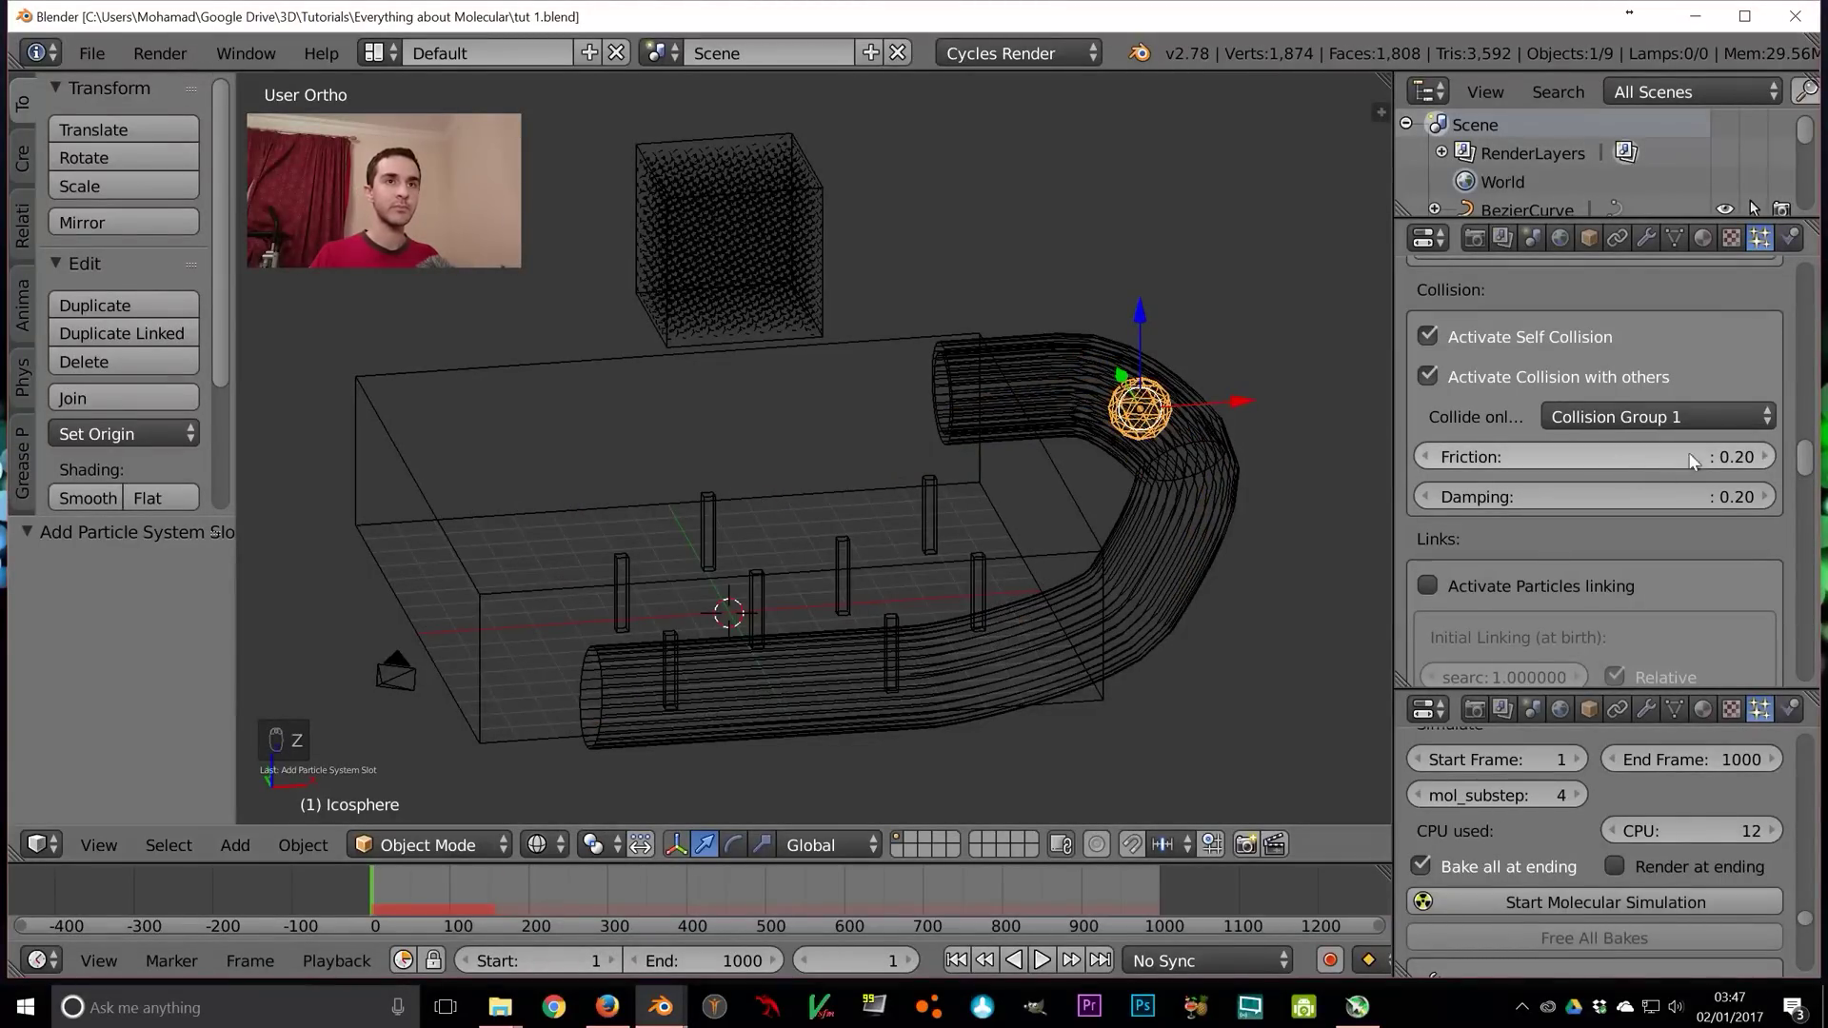
Set the icosphere's particle emission number to 10000 and save the blend file over its existing version
left_click_drag(1806, 463, 1802, 292)
left_click(1633, 426)
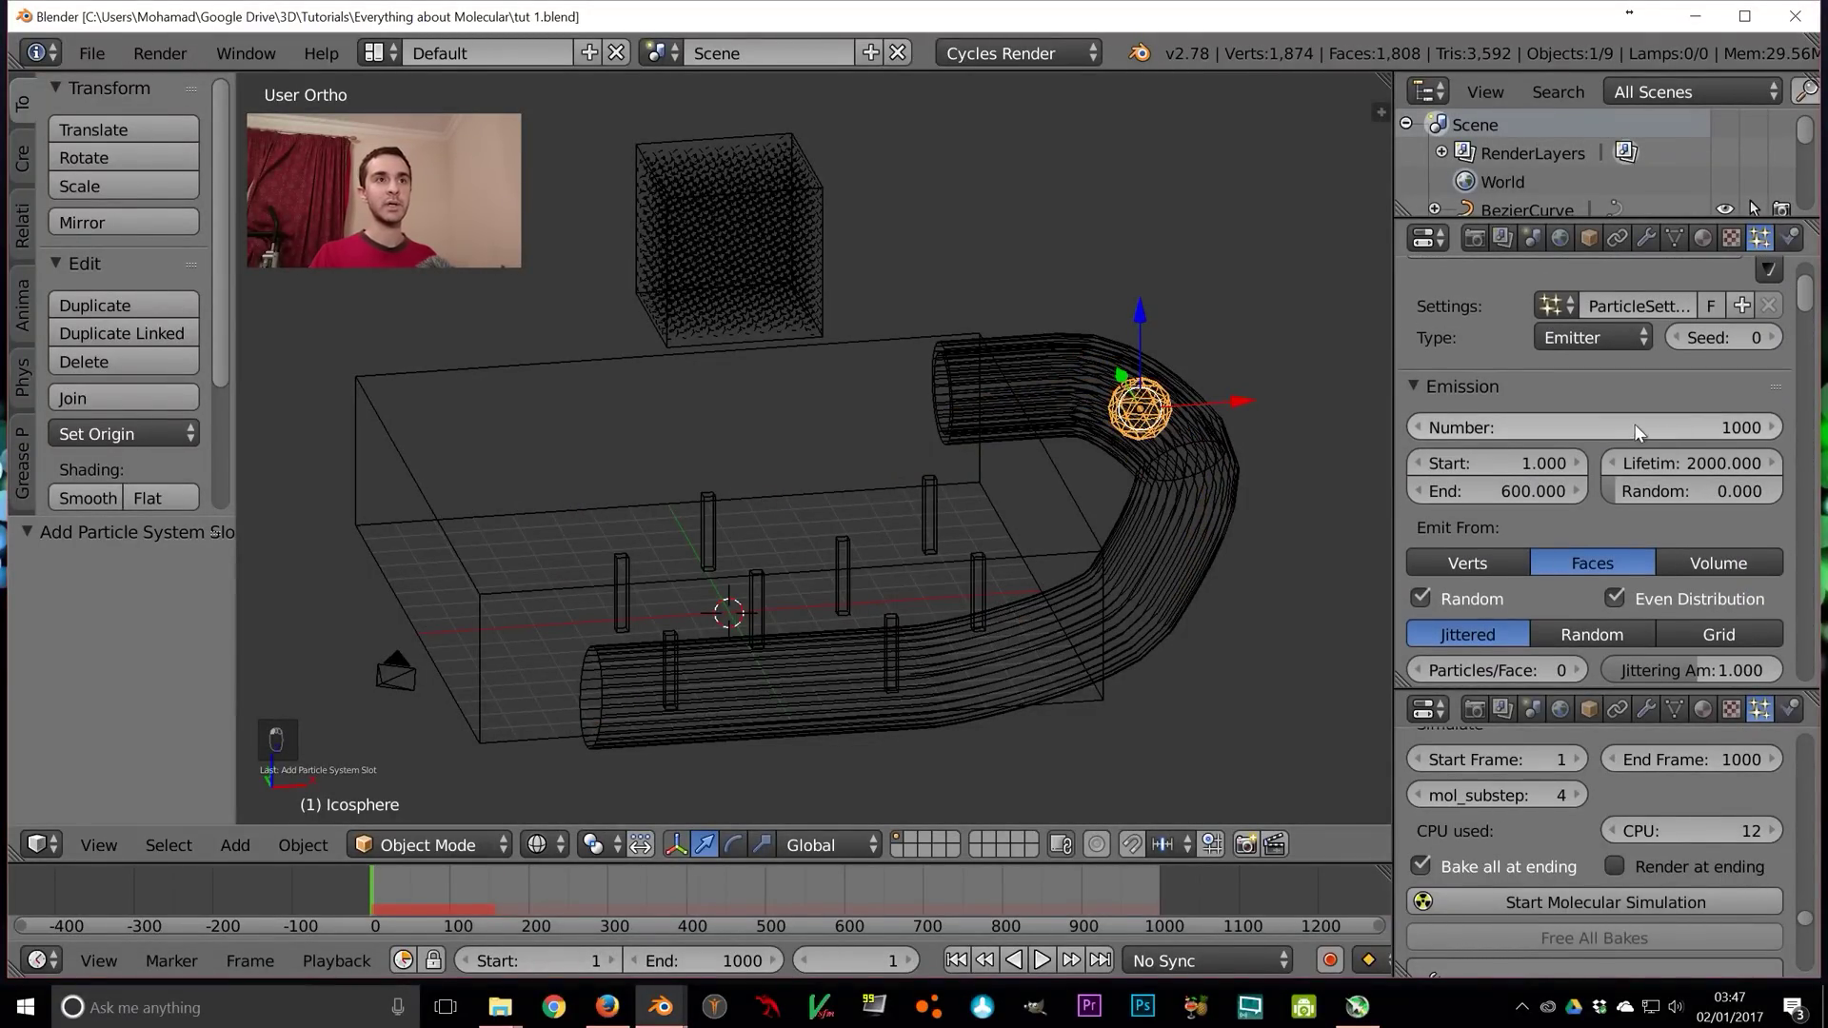
type("100")
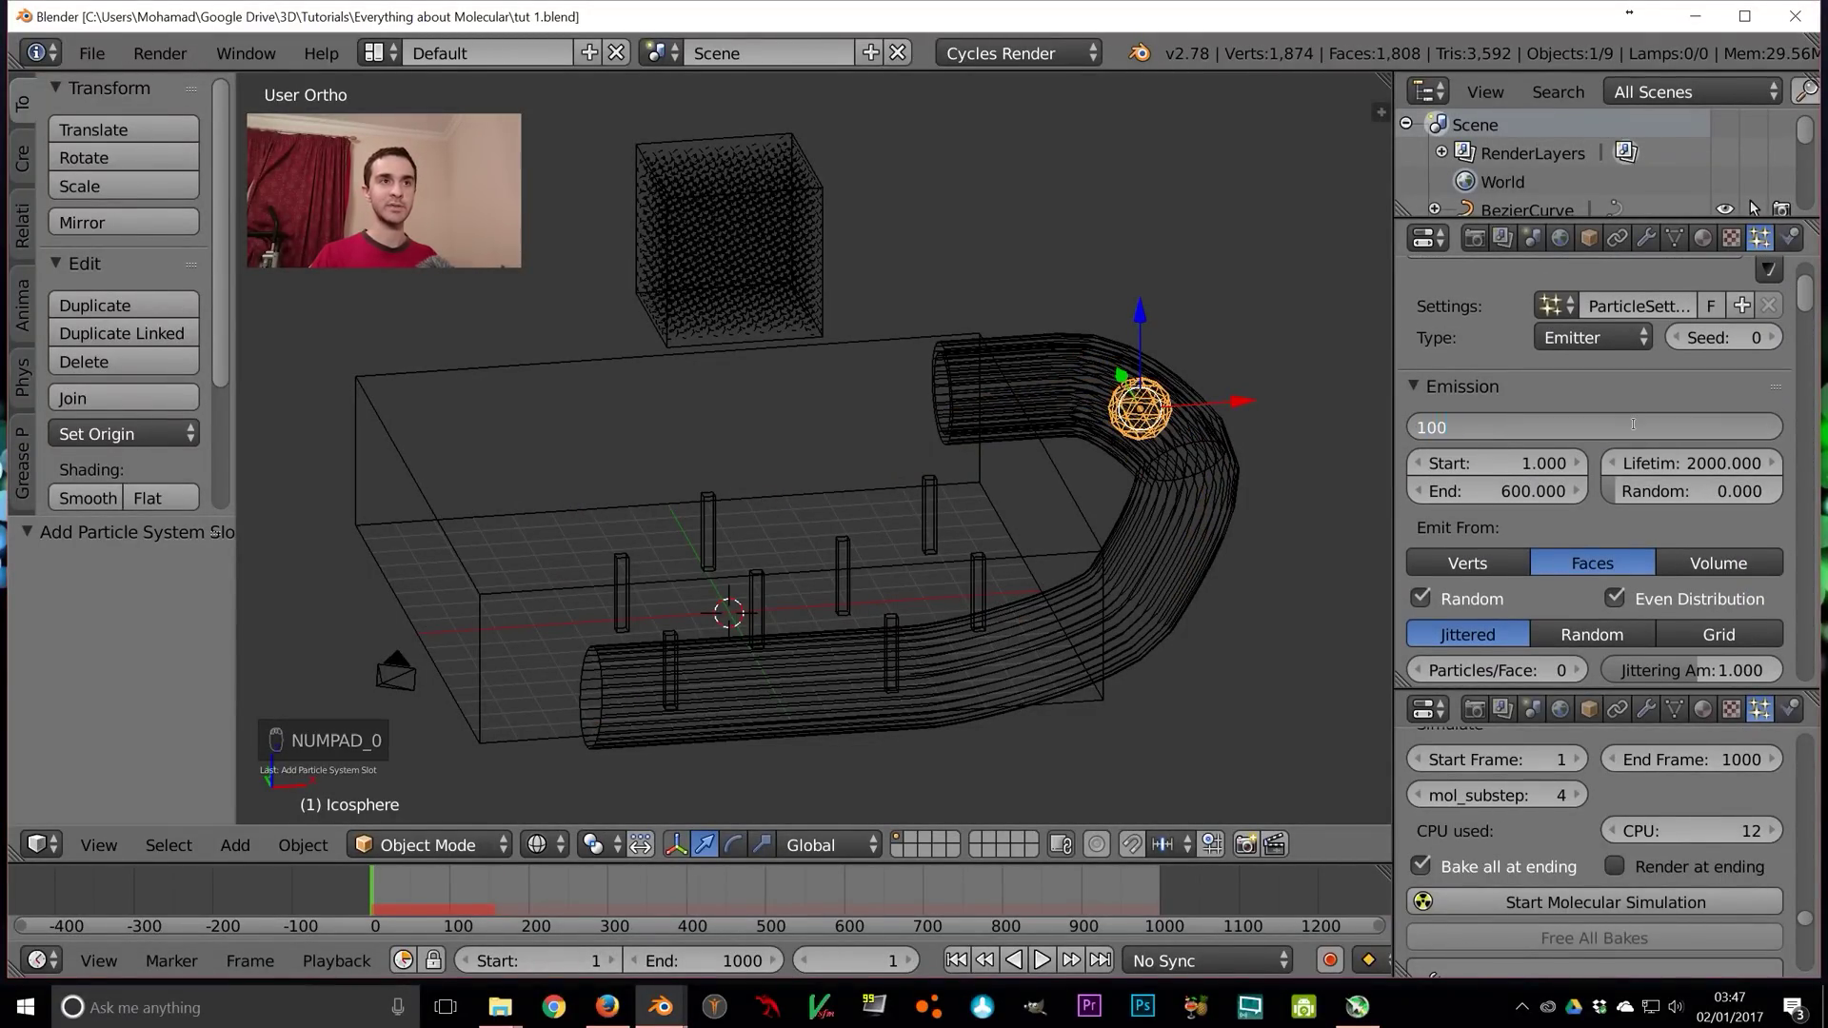
type("00")
key("Return")
key("ctrl+s")
left_click(1637, 421)
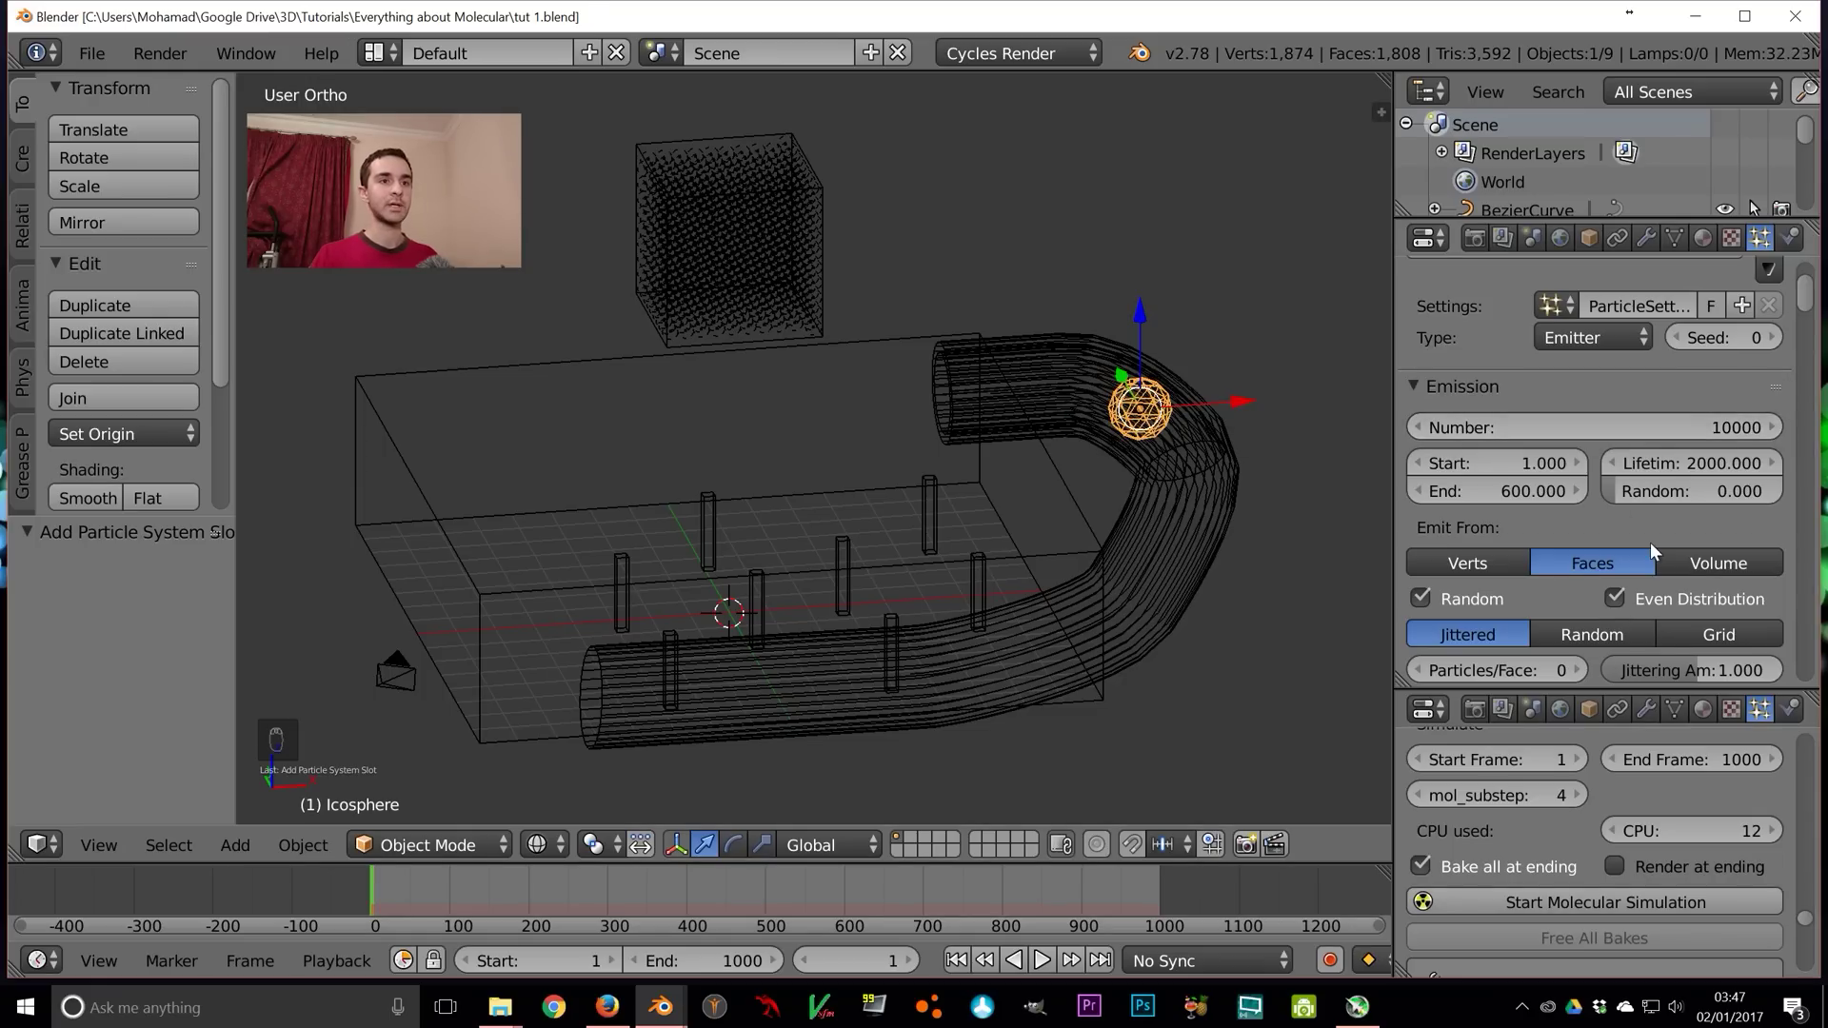
Run the Molecular simulation again, play back the simulated particles in the viewport, and return to the first frame
left_click(1632, 902)
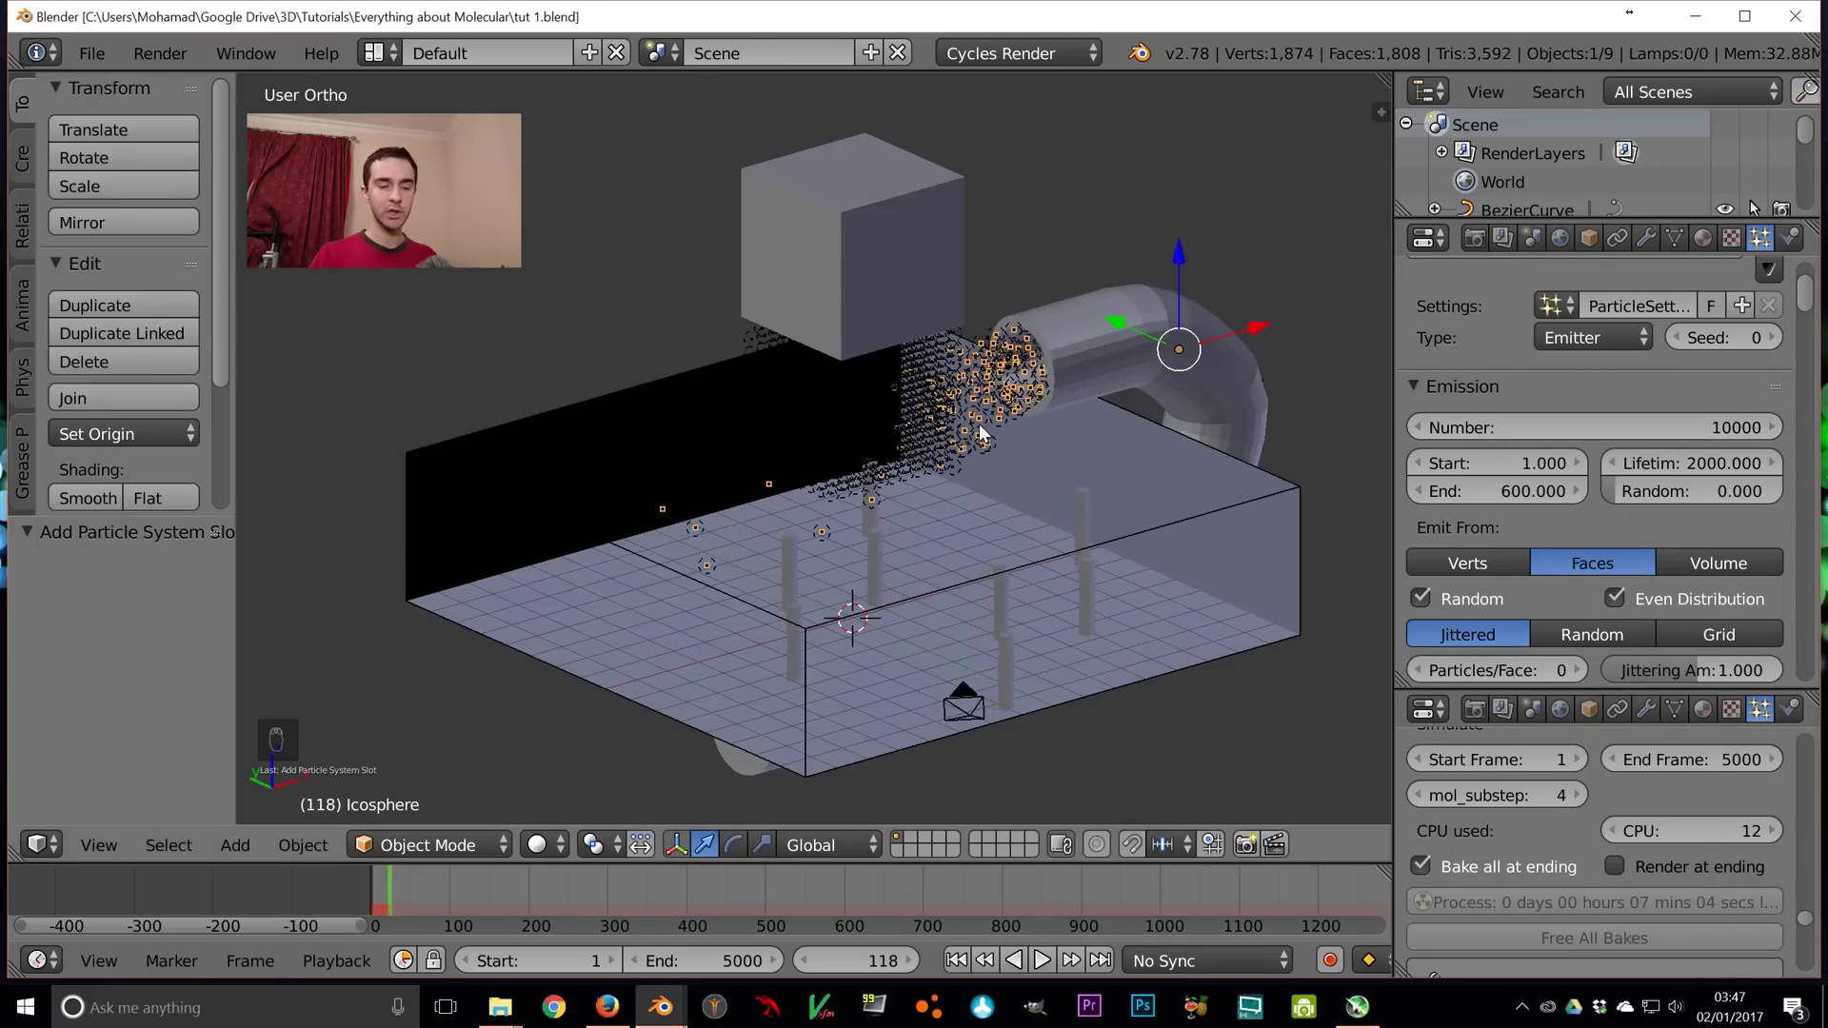
key("KP_1")
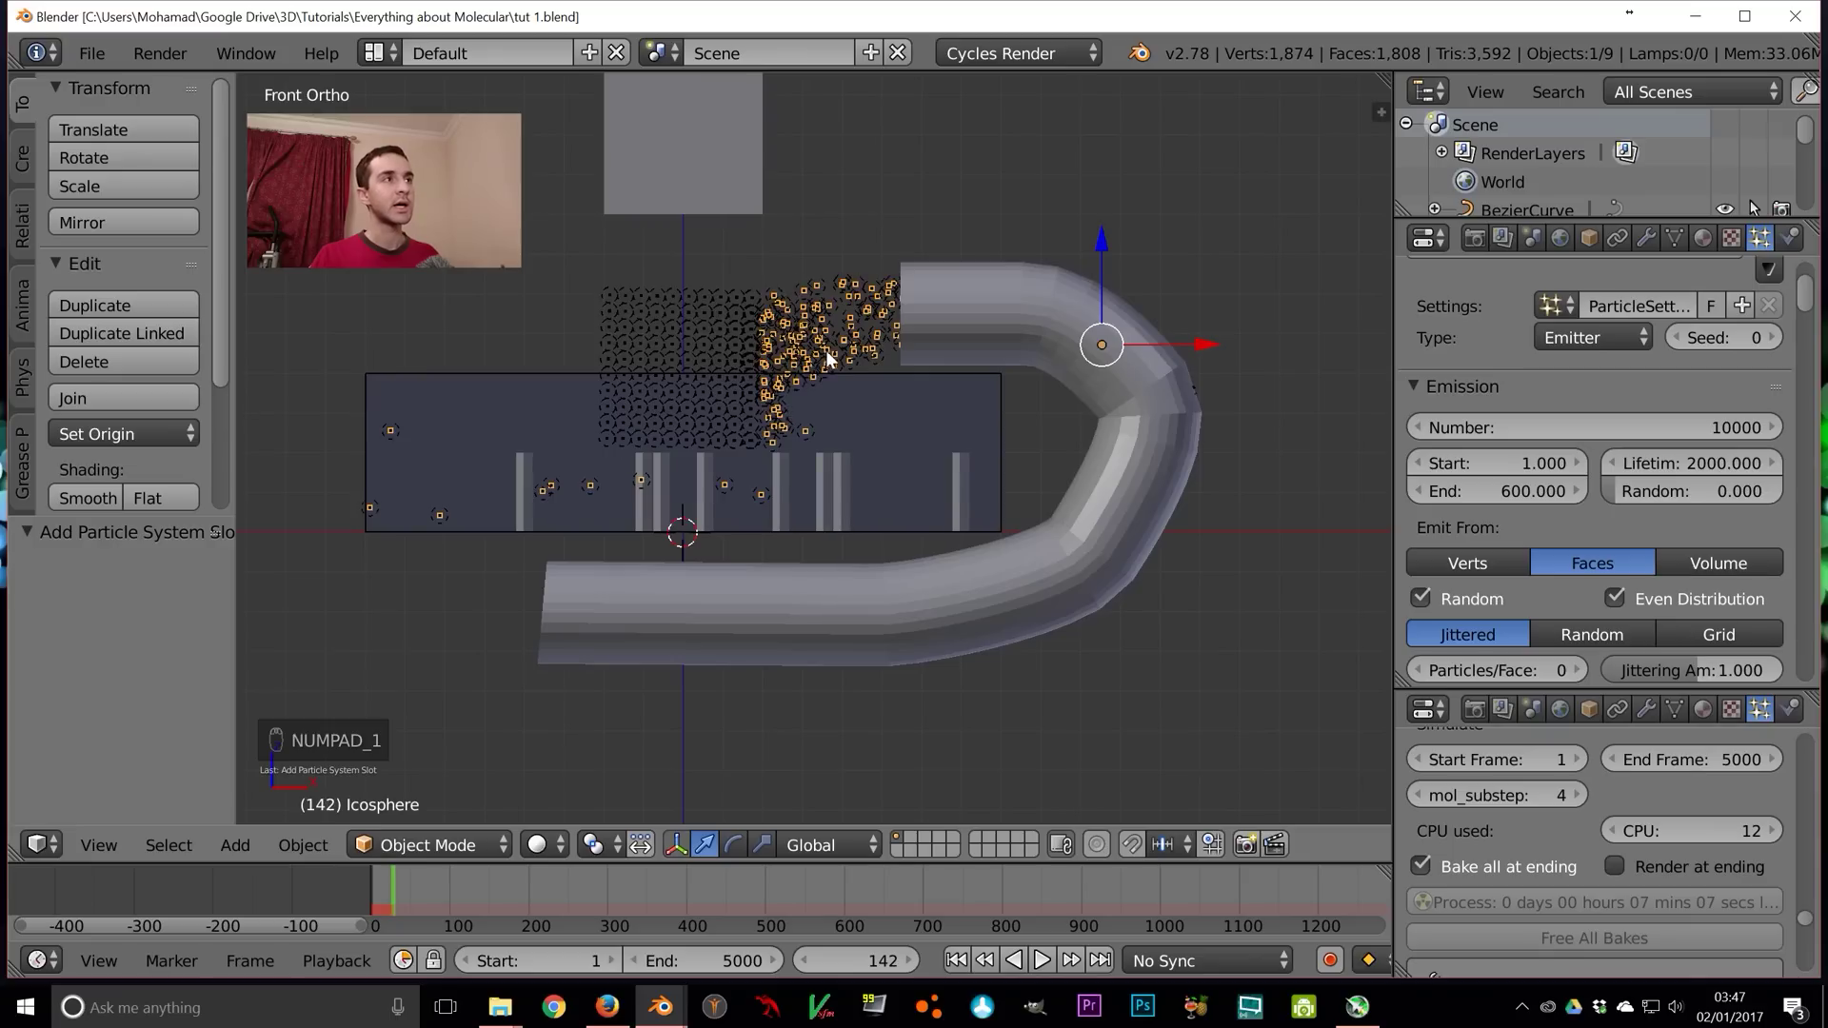
middle_click_drag(857, 517, 868, 547)
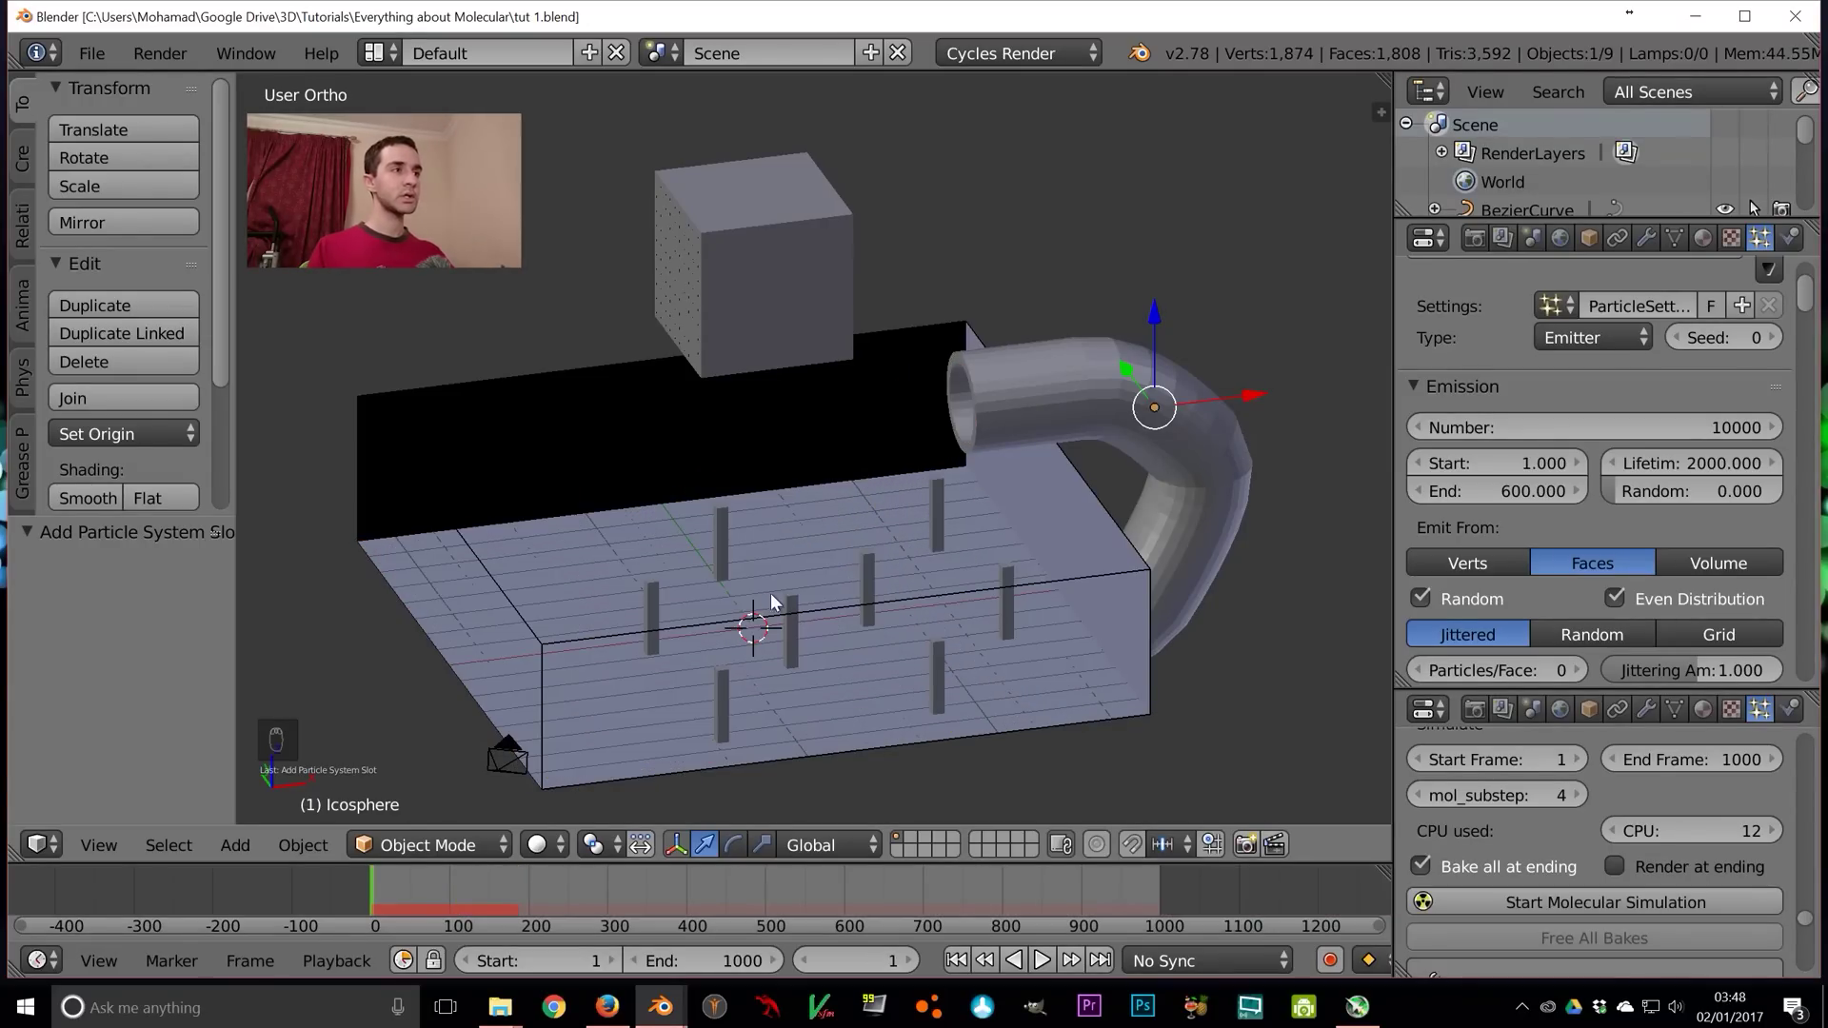
key("alt+a")
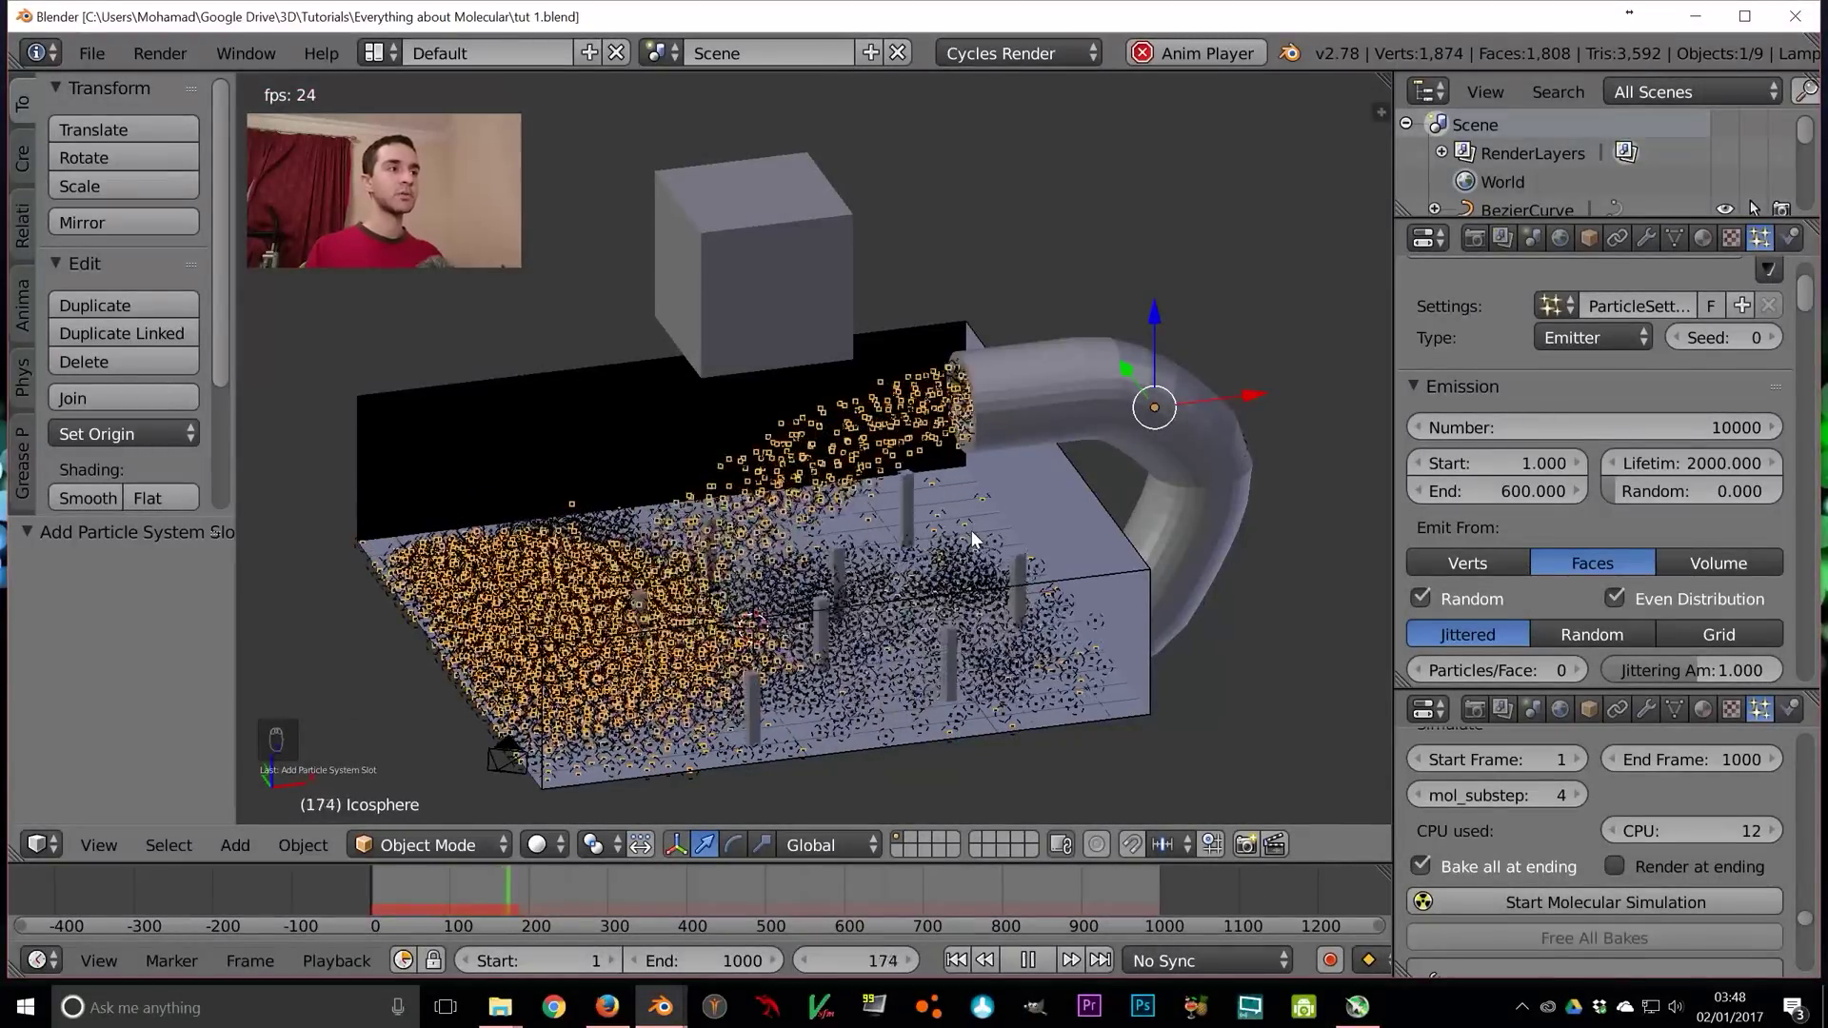
key("alt+a")
key("shift+Left")
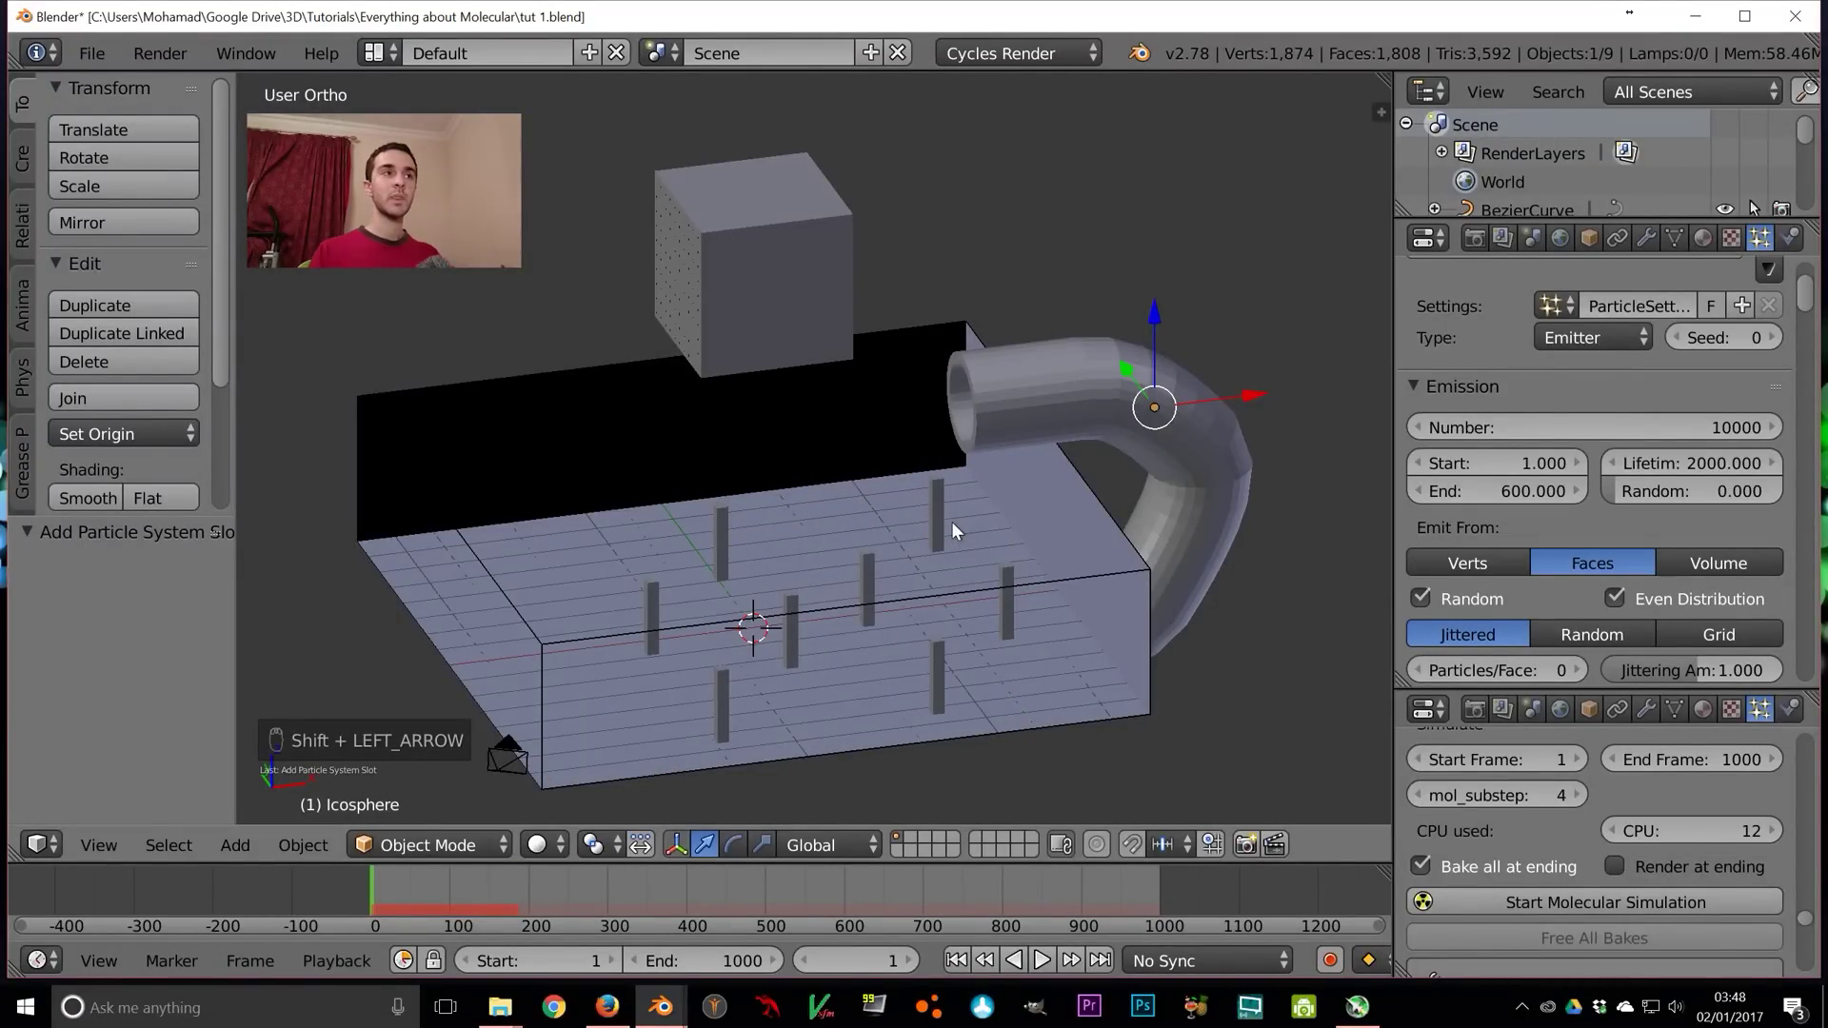
scroll(1619, 533, "down", 4)
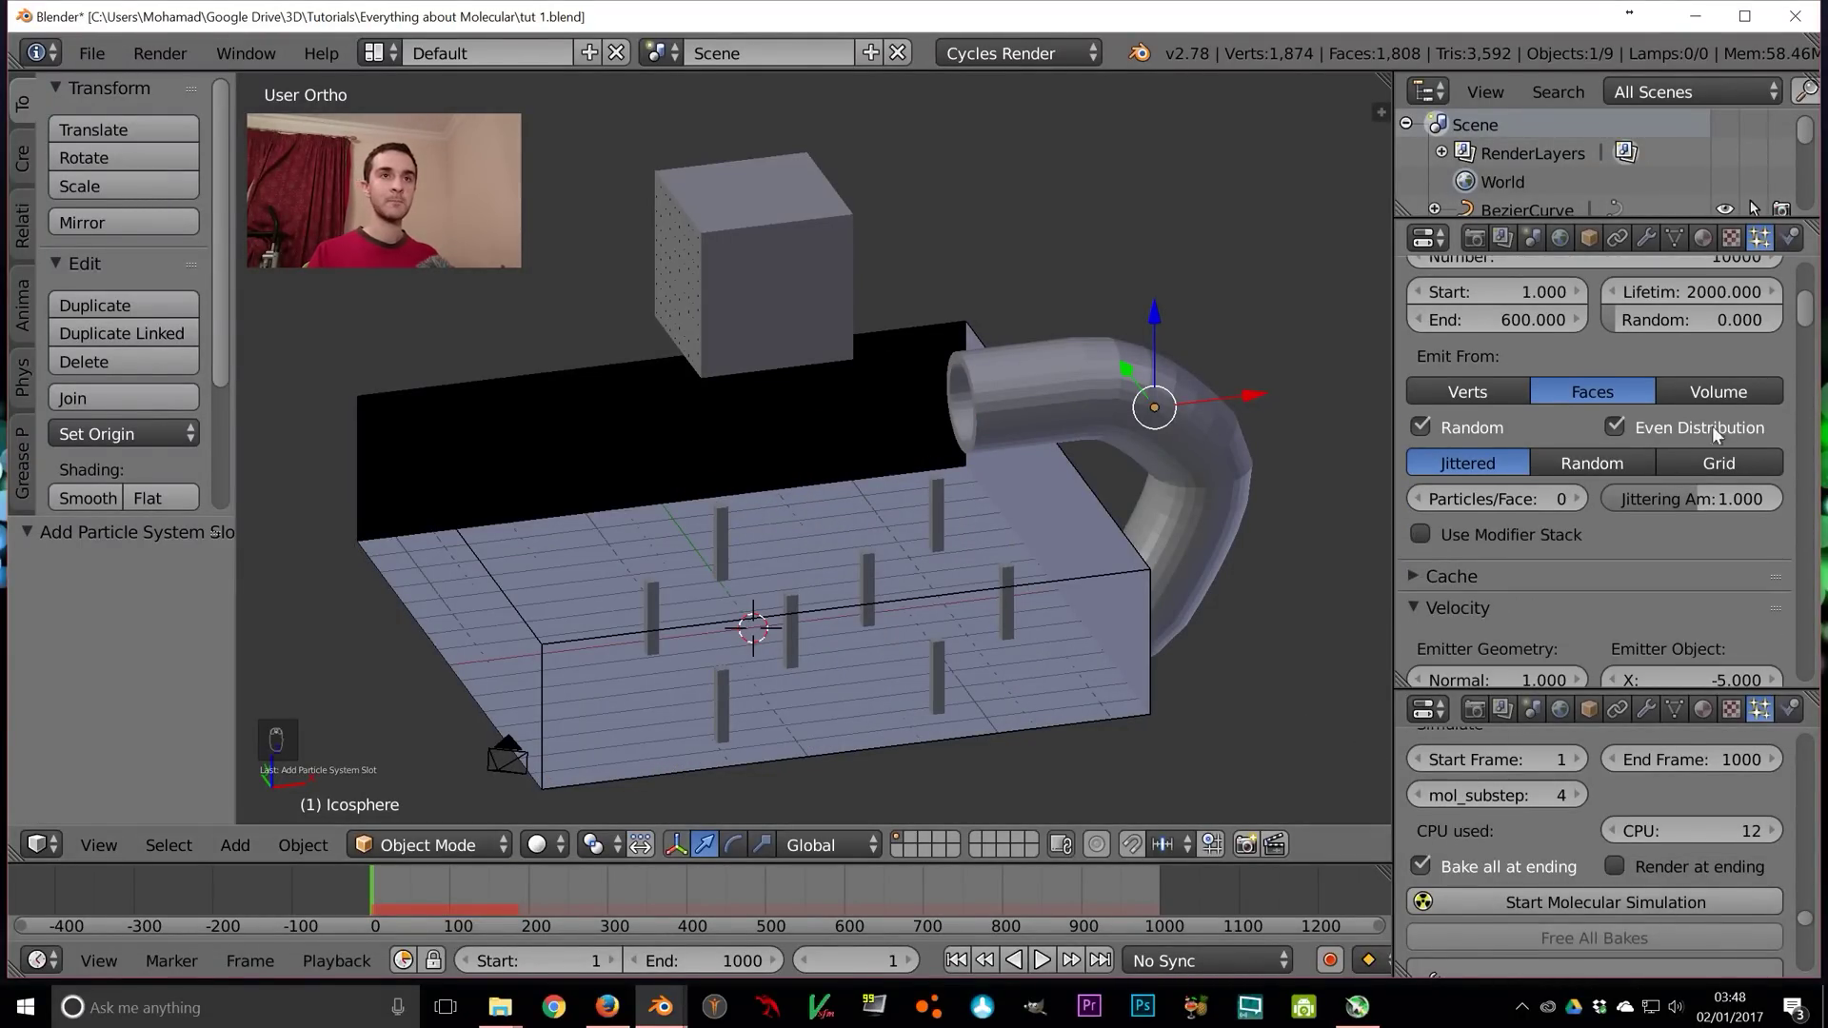
scroll(1805, 326, "down", 10)
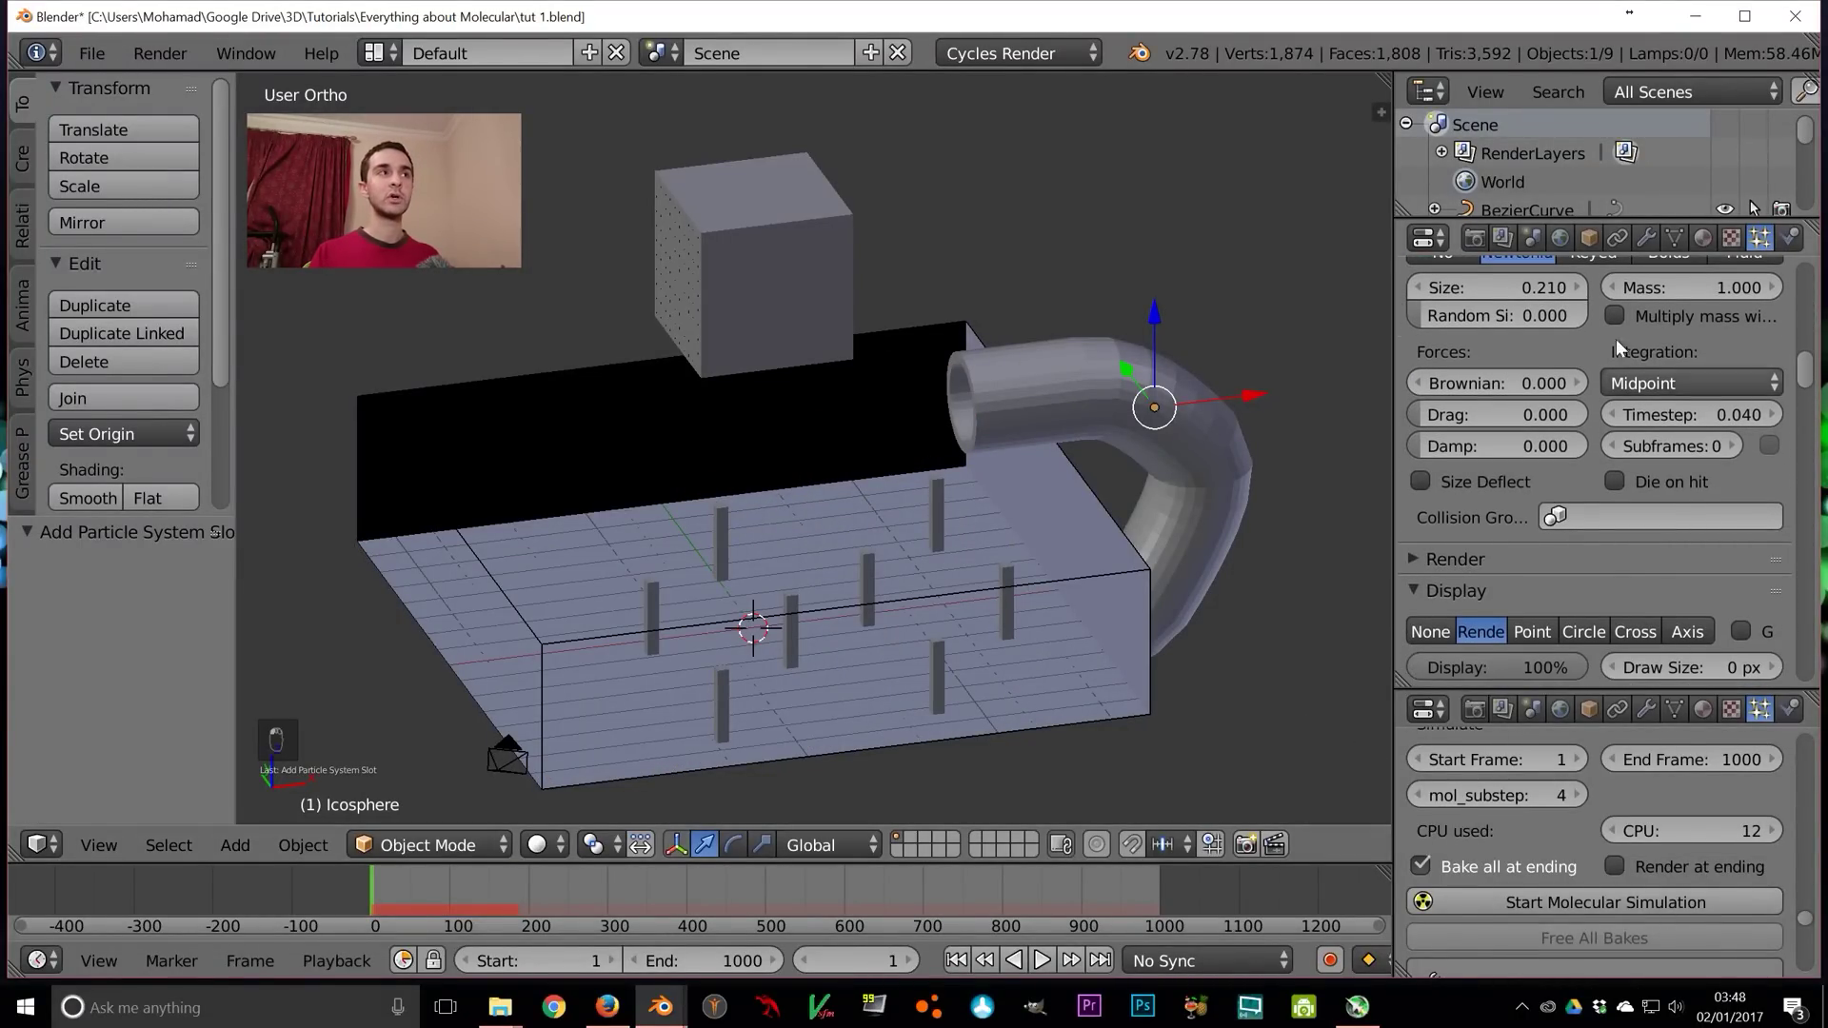
right_click(847, 231)
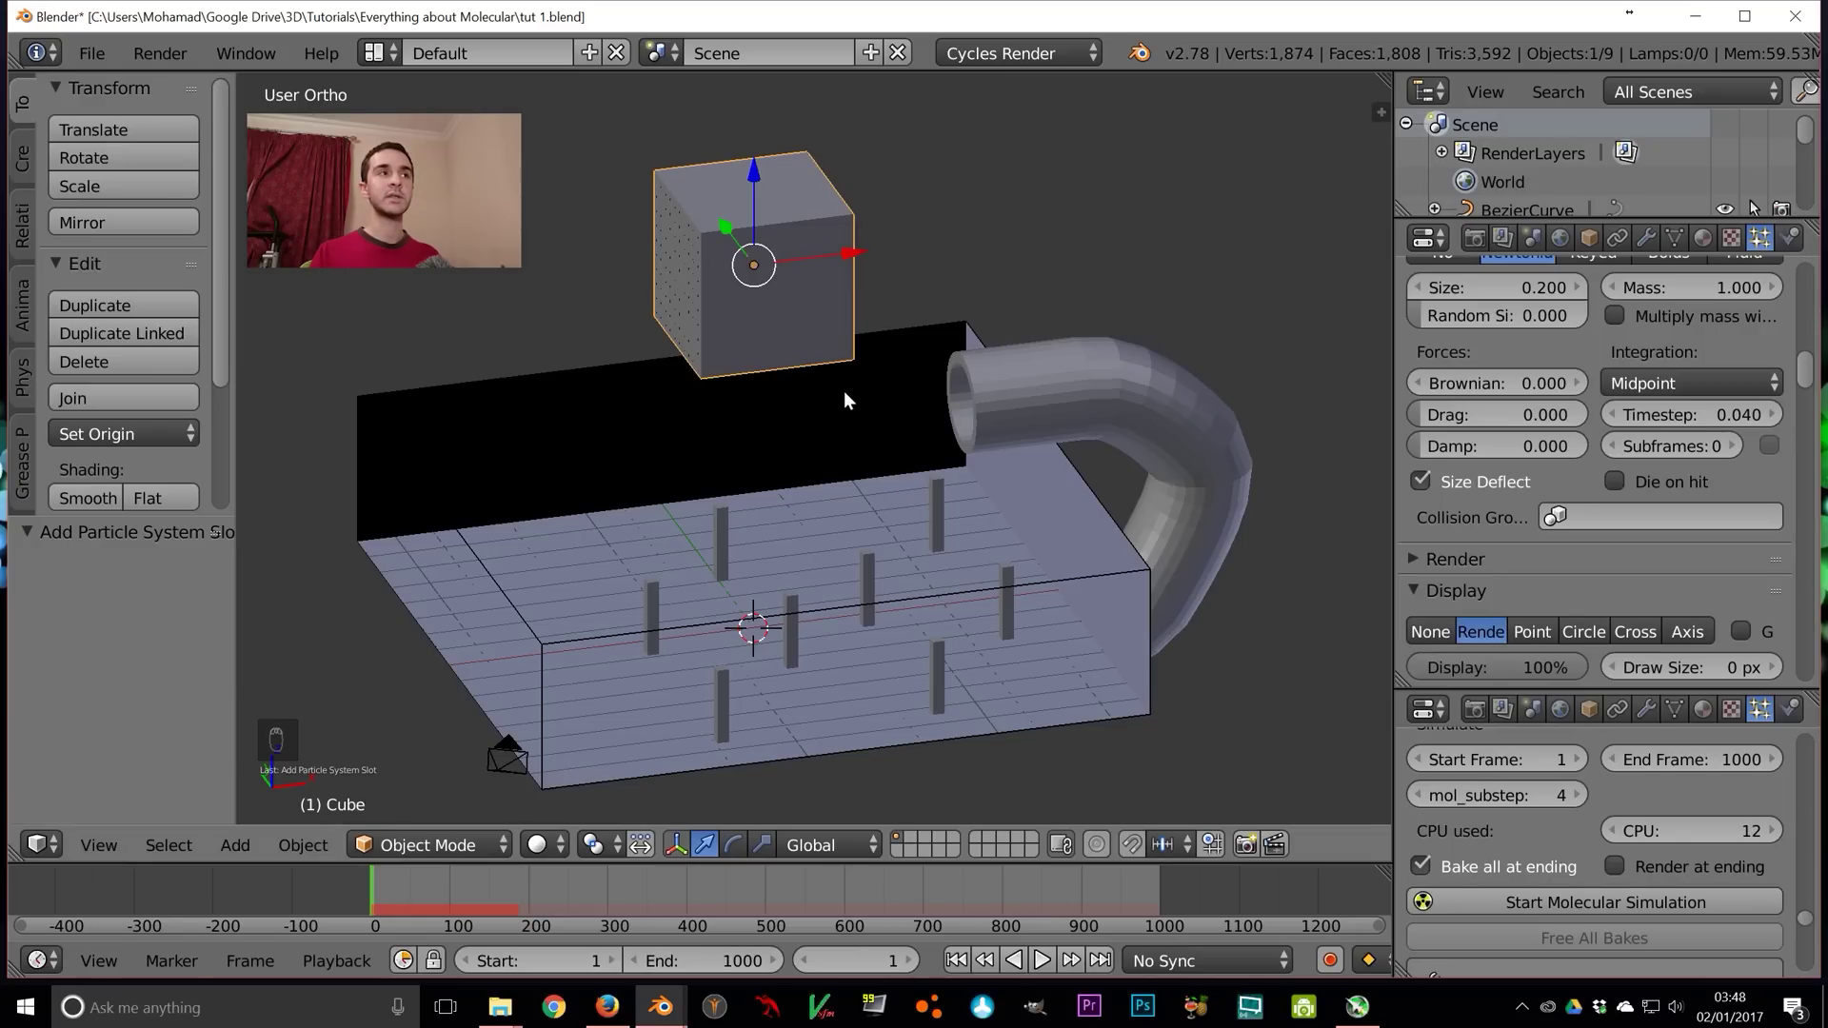
Duplicate the pipe together with the icosphere emitter inside it, leaving the copies at the originals' location
right_click(1089, 405)
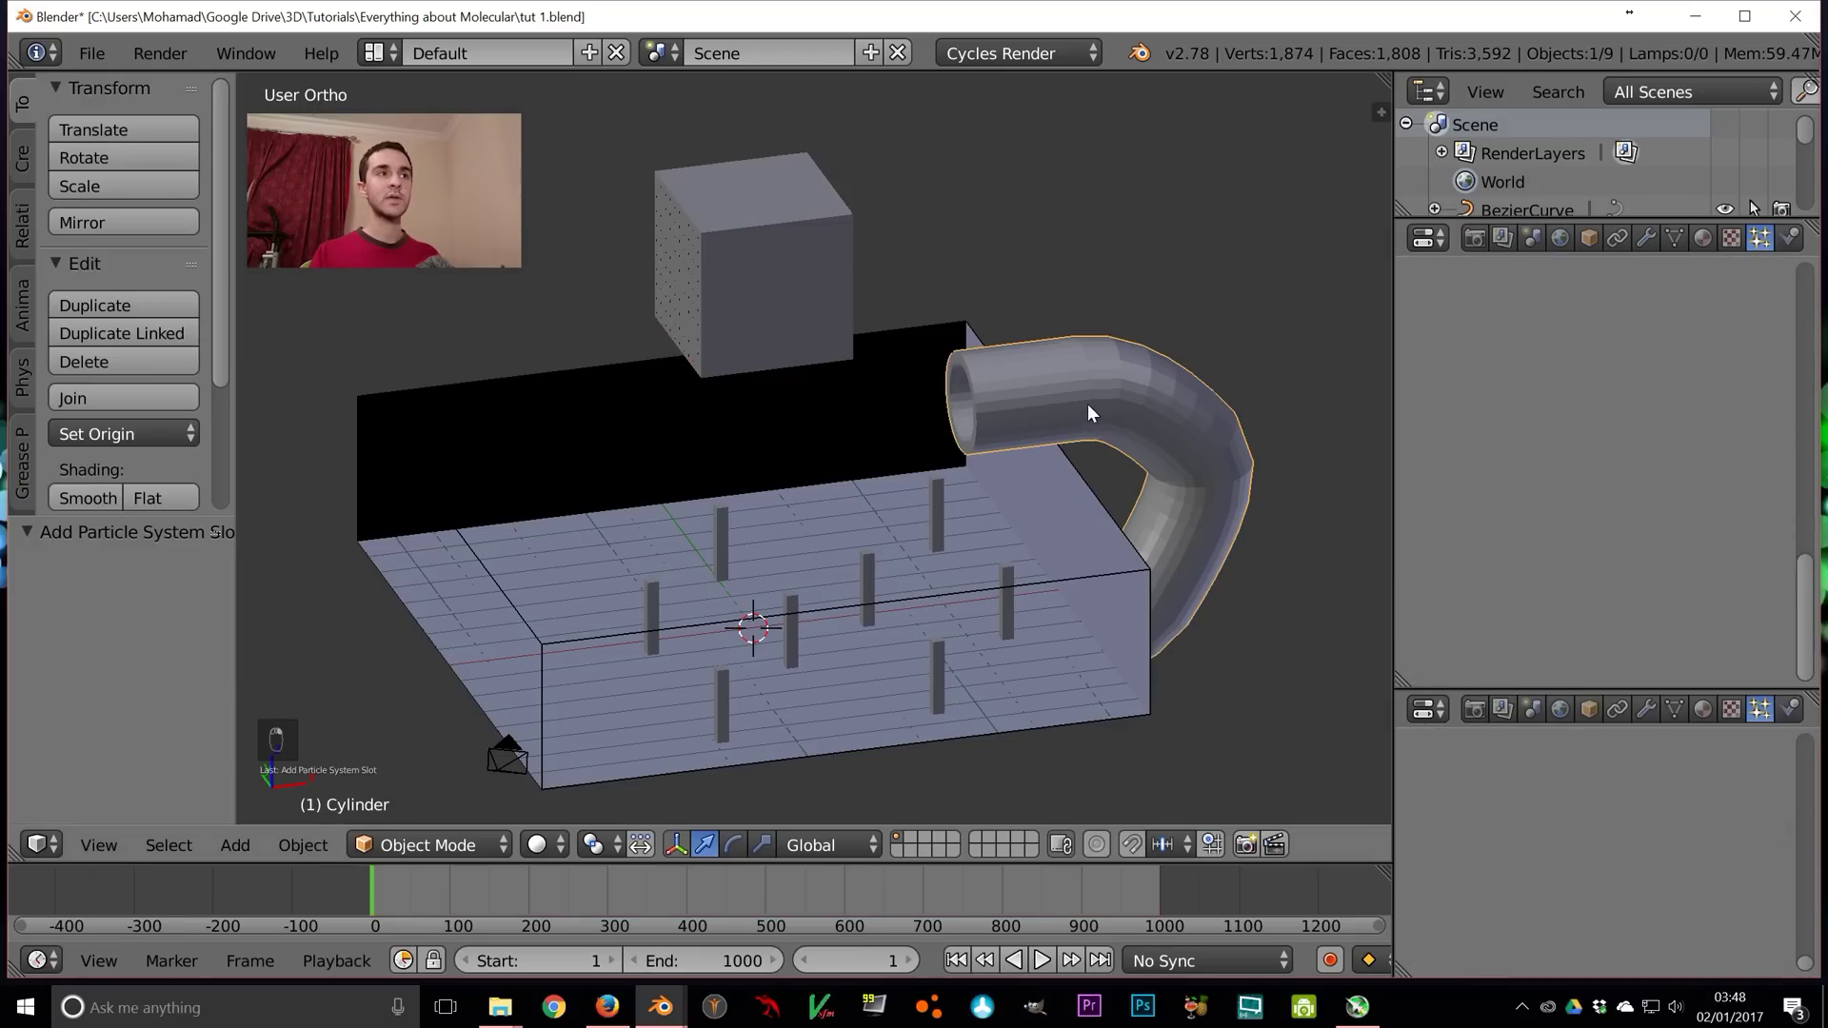
key("z")
key("z")
key("z")
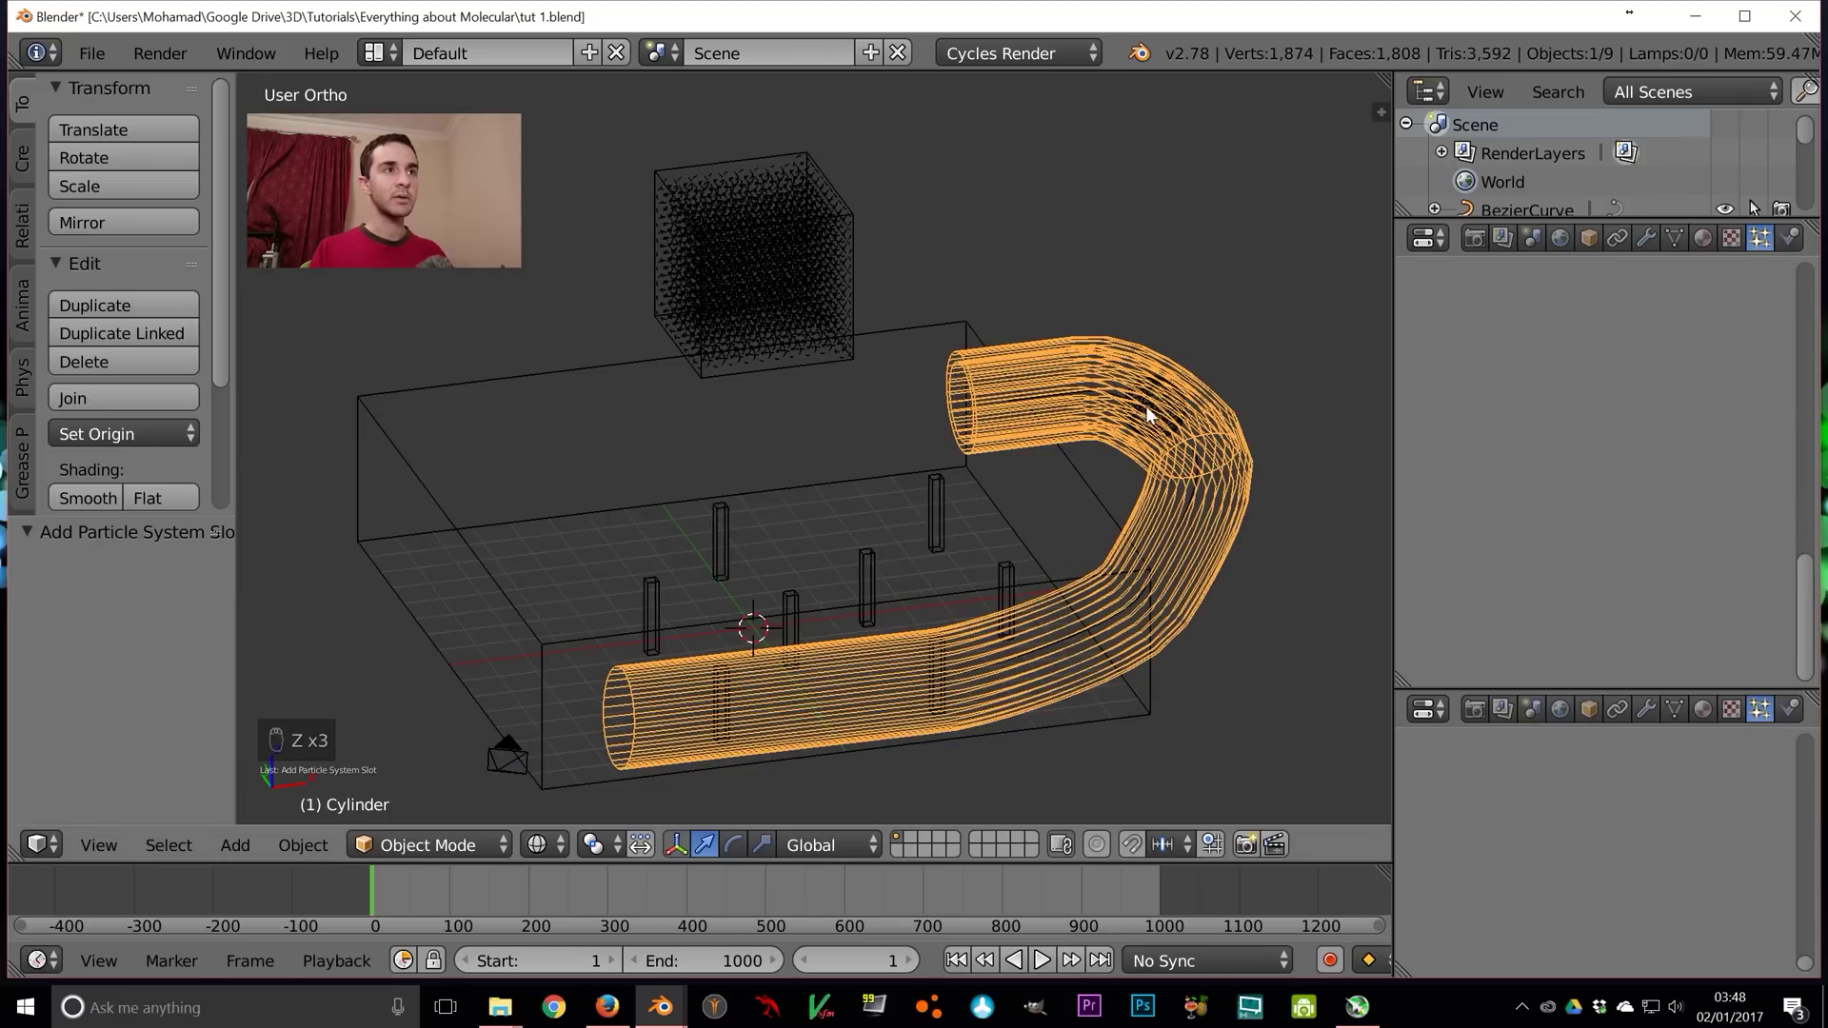
right_click(1151, 408, "shift")
scroll(1312, 387, "up", 3)
scroll(1232, 383, "down", 2)
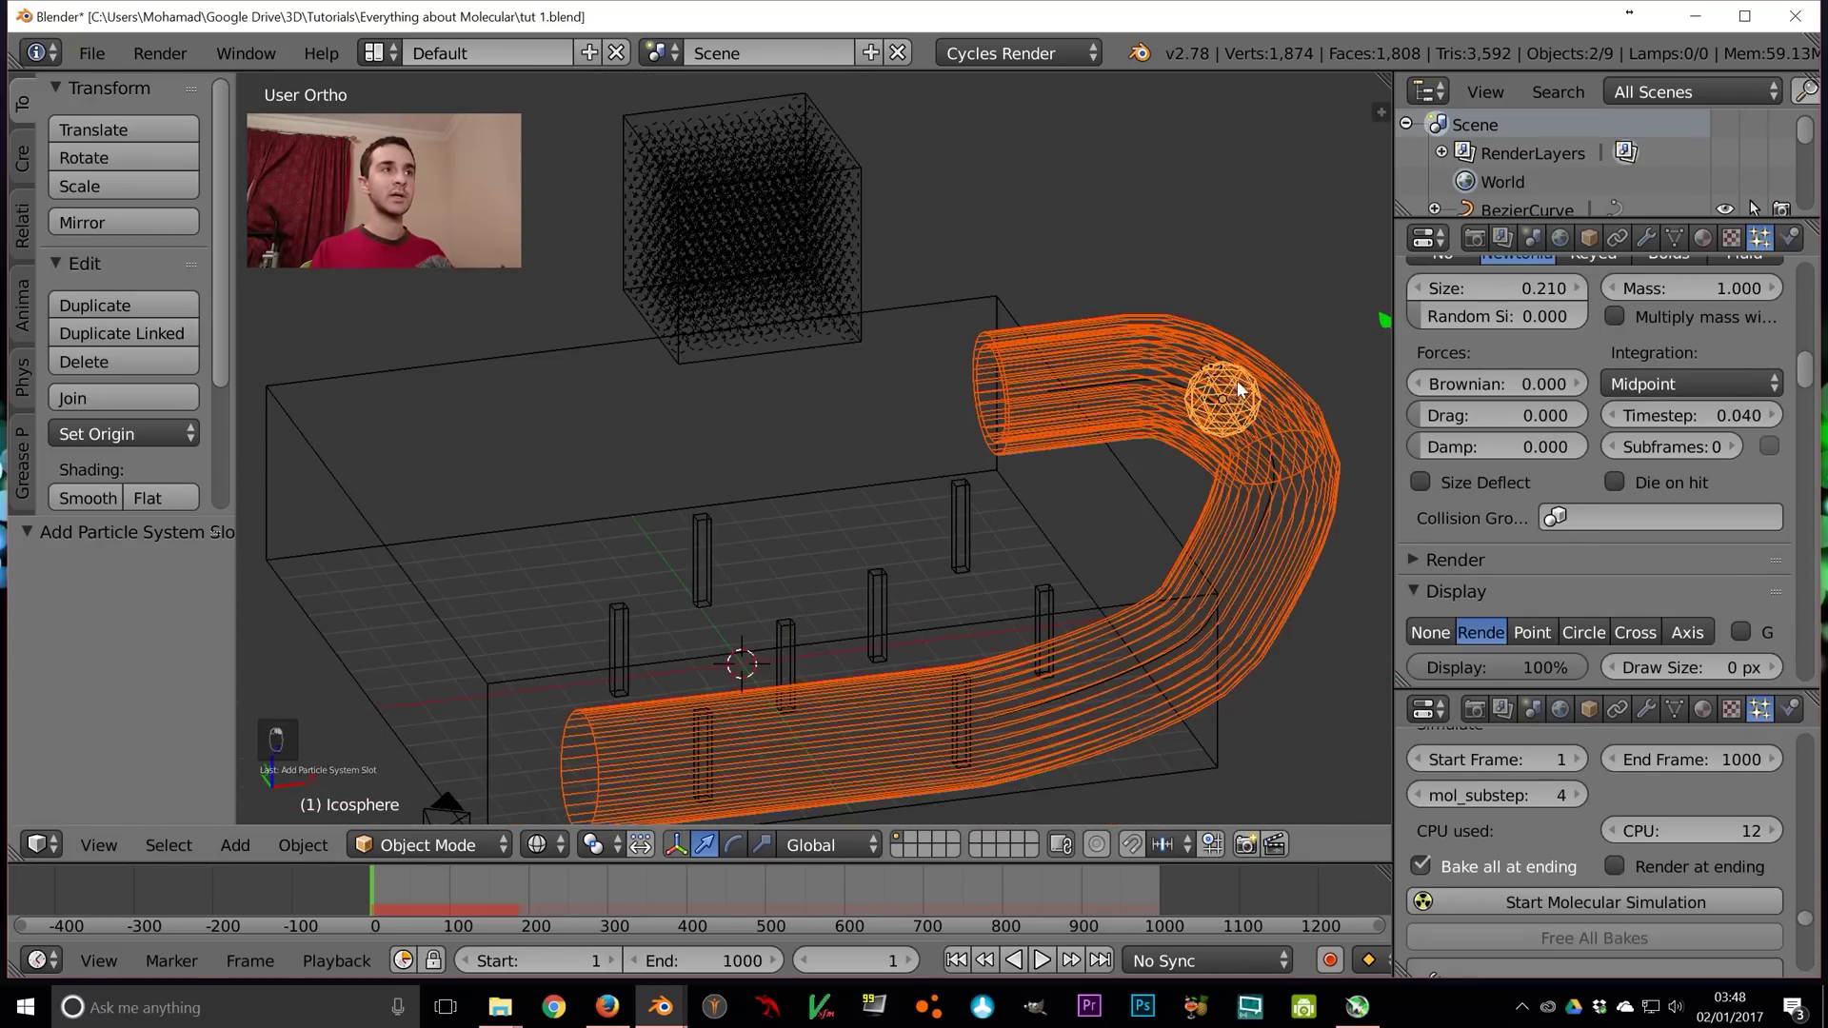
scroll(1231, 382, "down", 3)
key("shift+d")
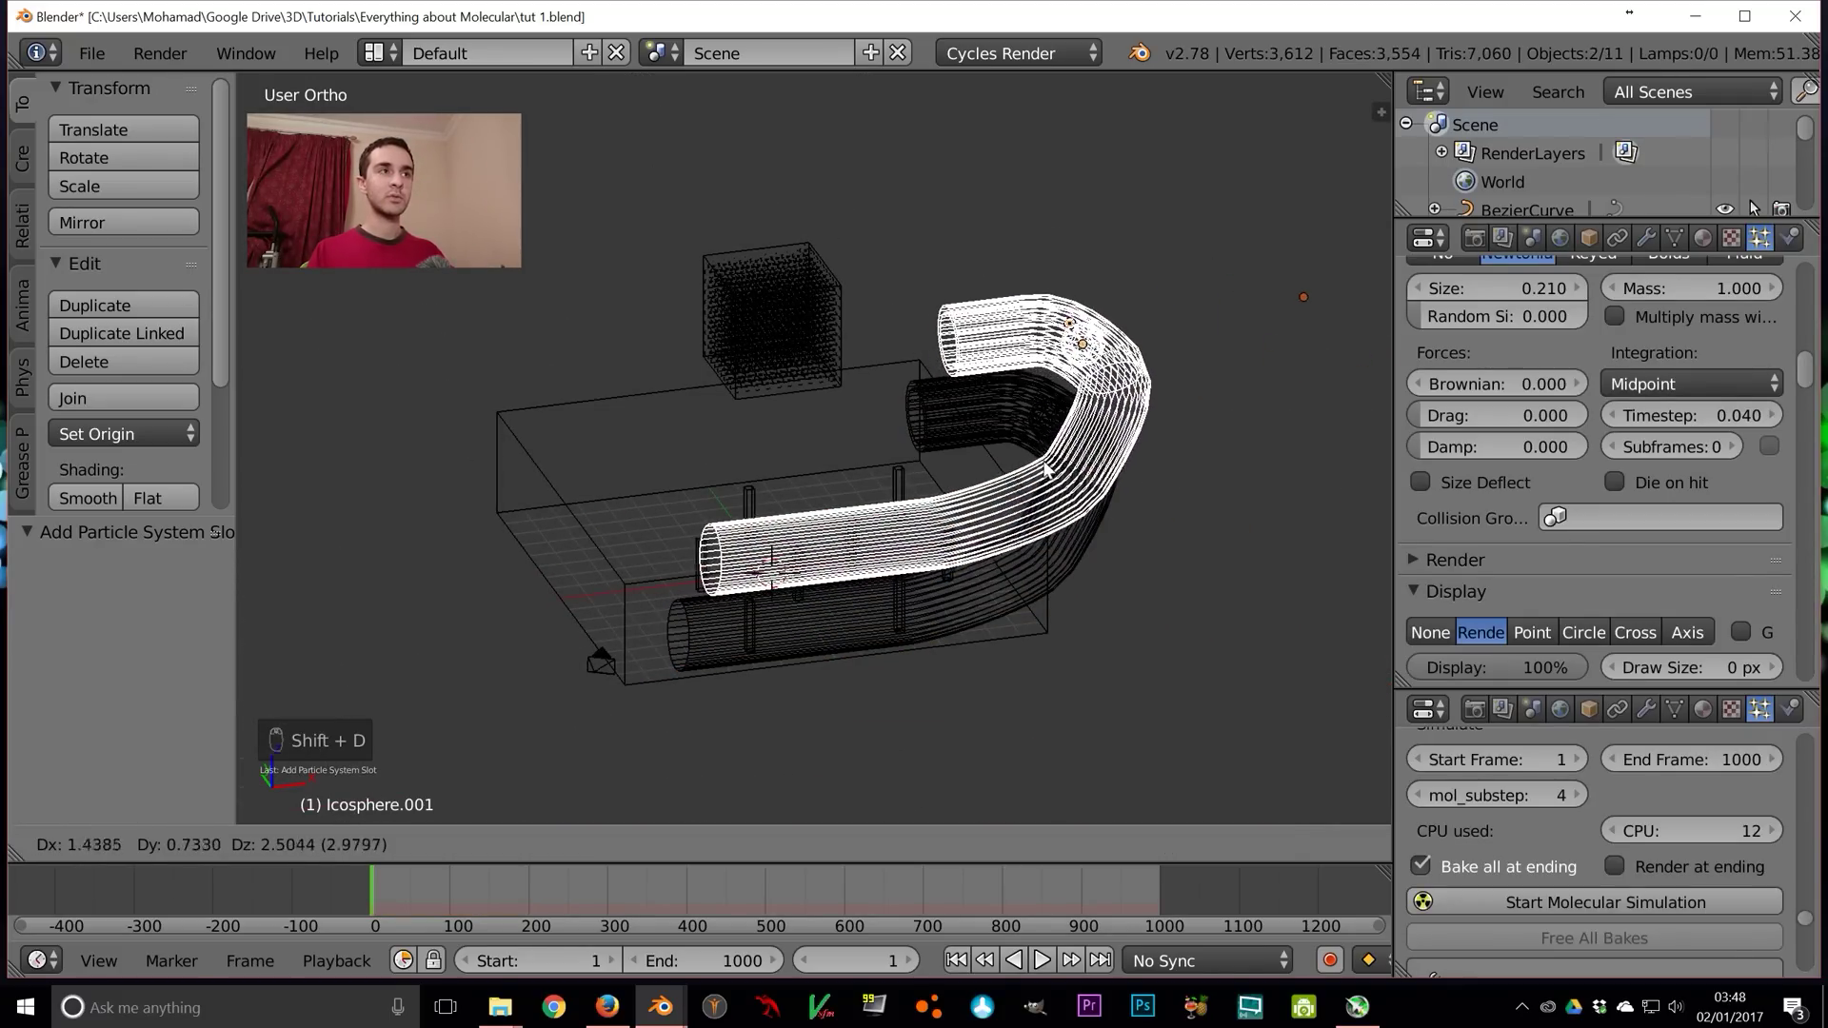
right_click(1052, 447)
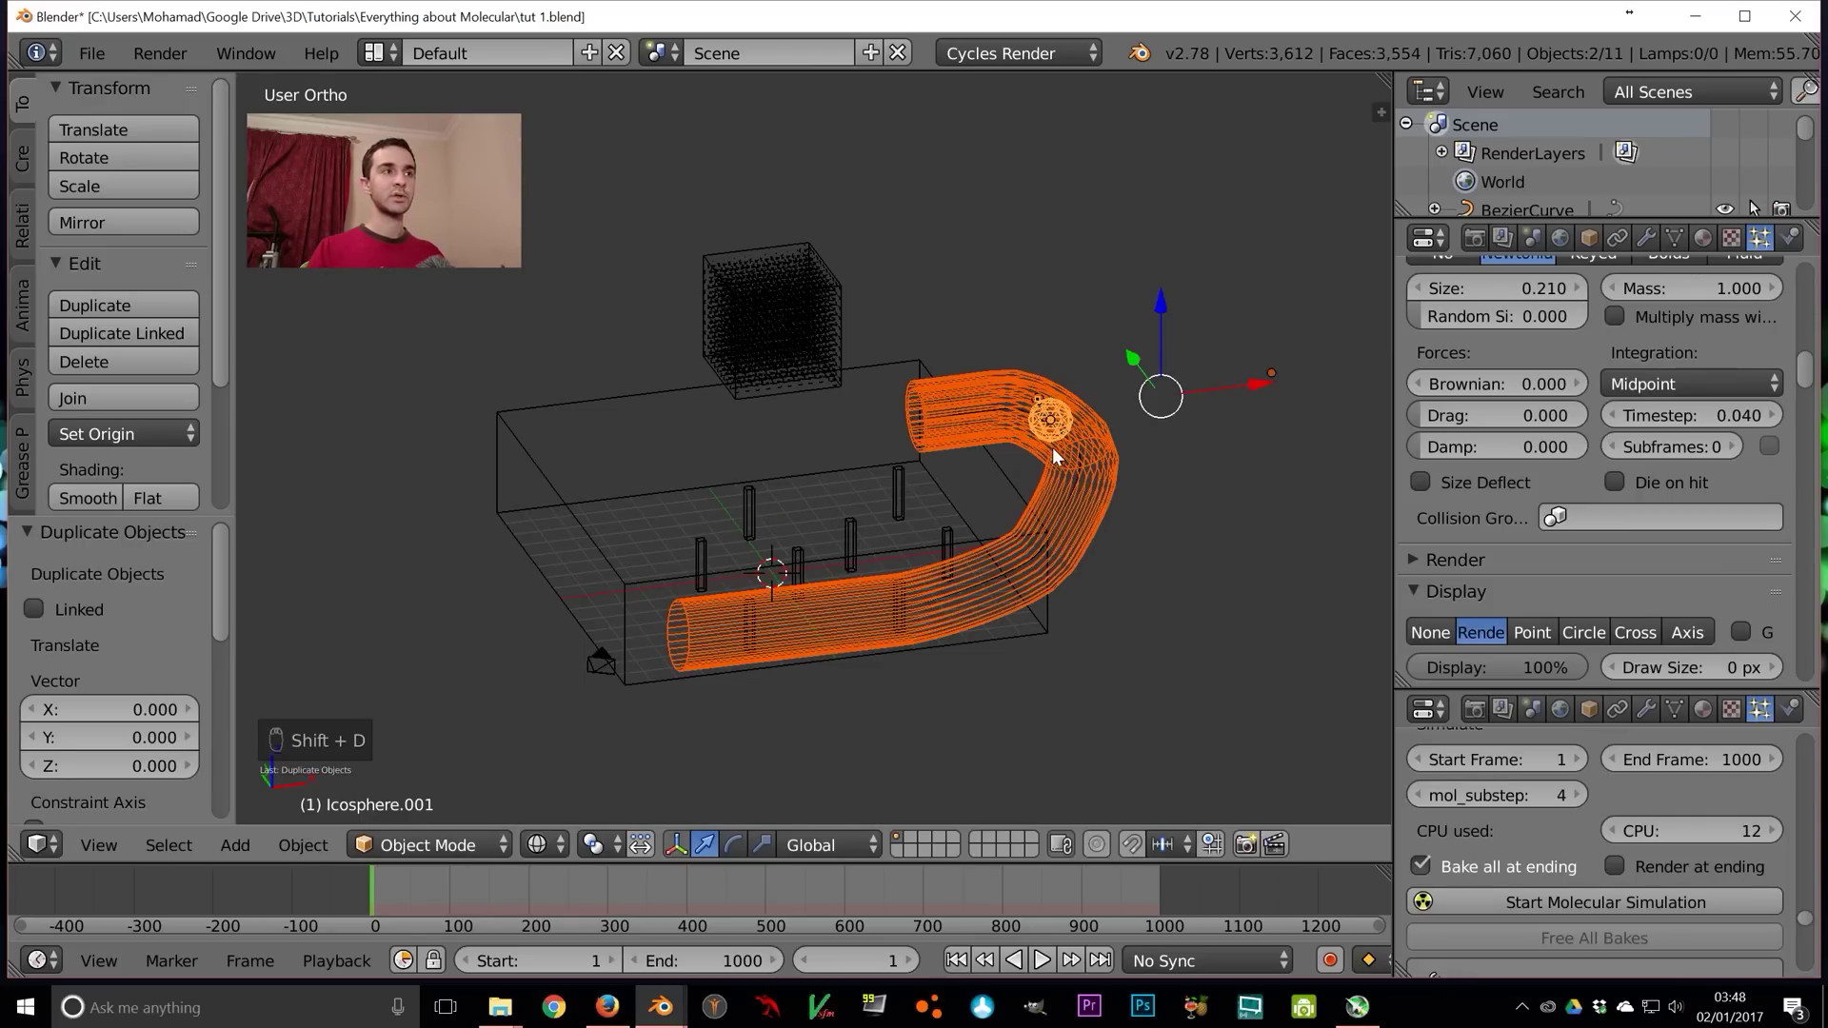
Rotate the duplicated pipe and icosphere by -90° in top view
key("KP_7")
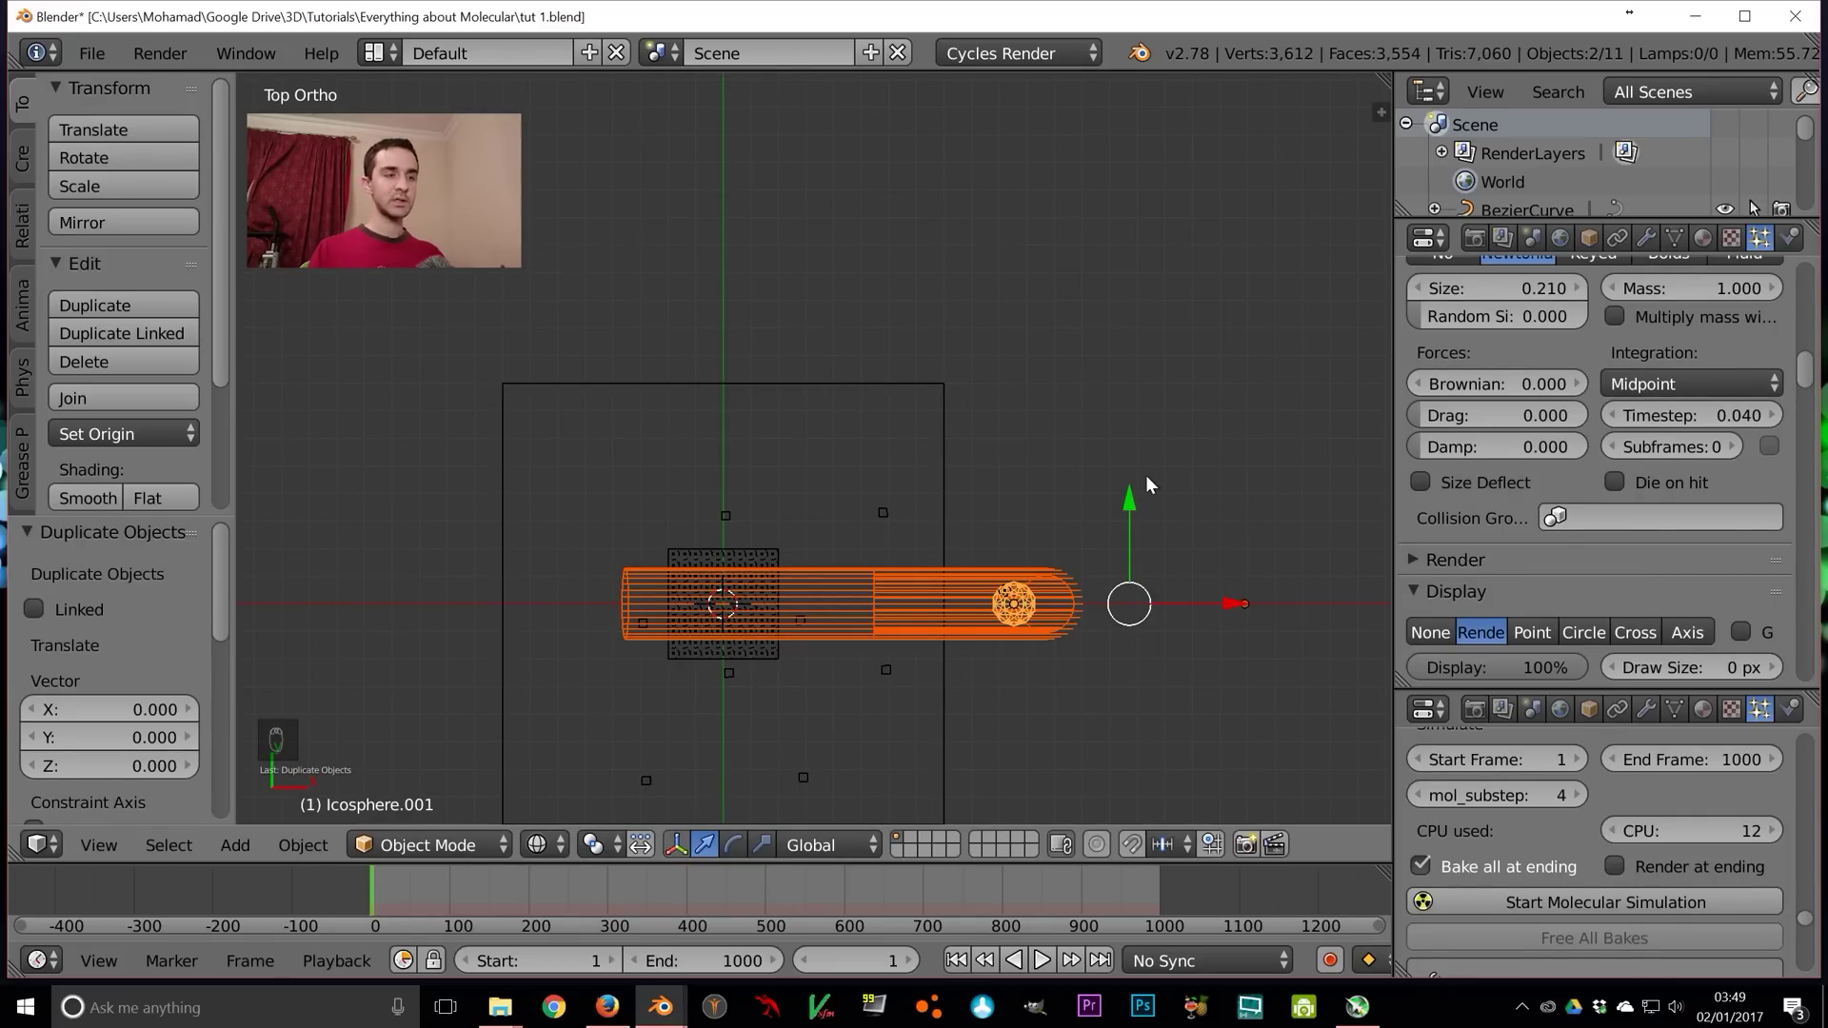
key("r")
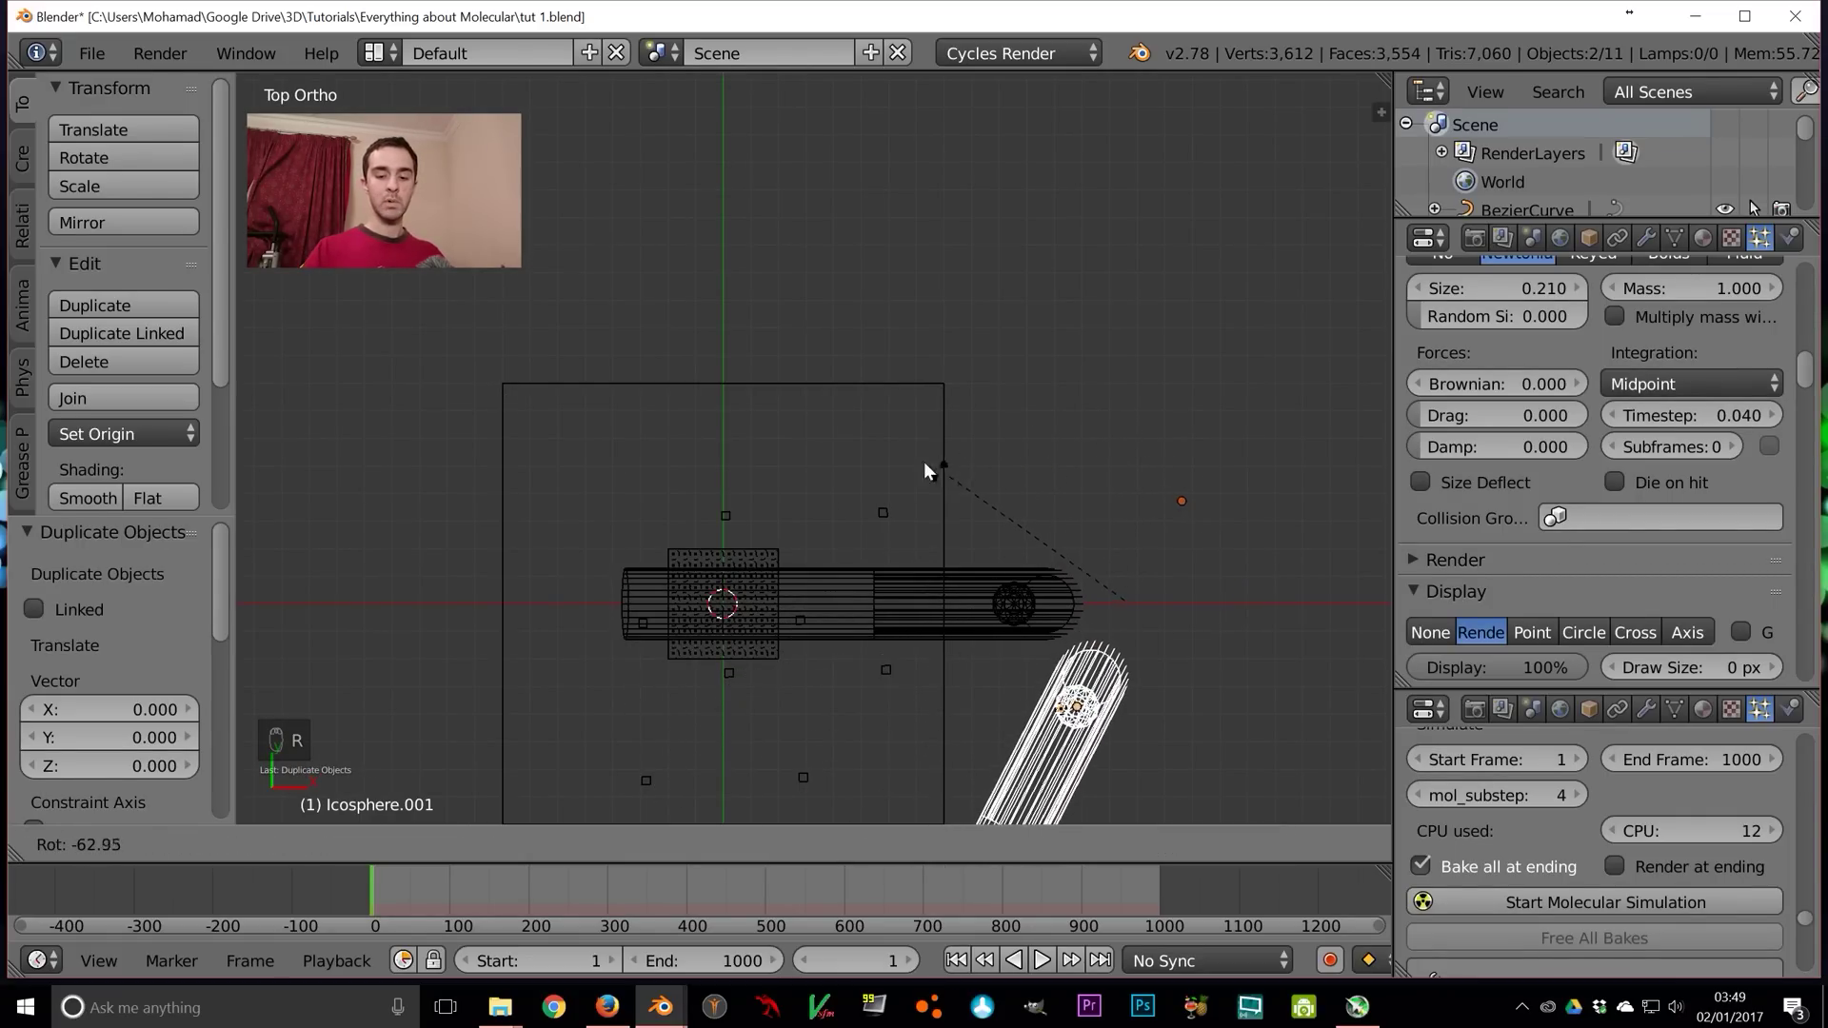
type("-90")
left_click(938, 440)
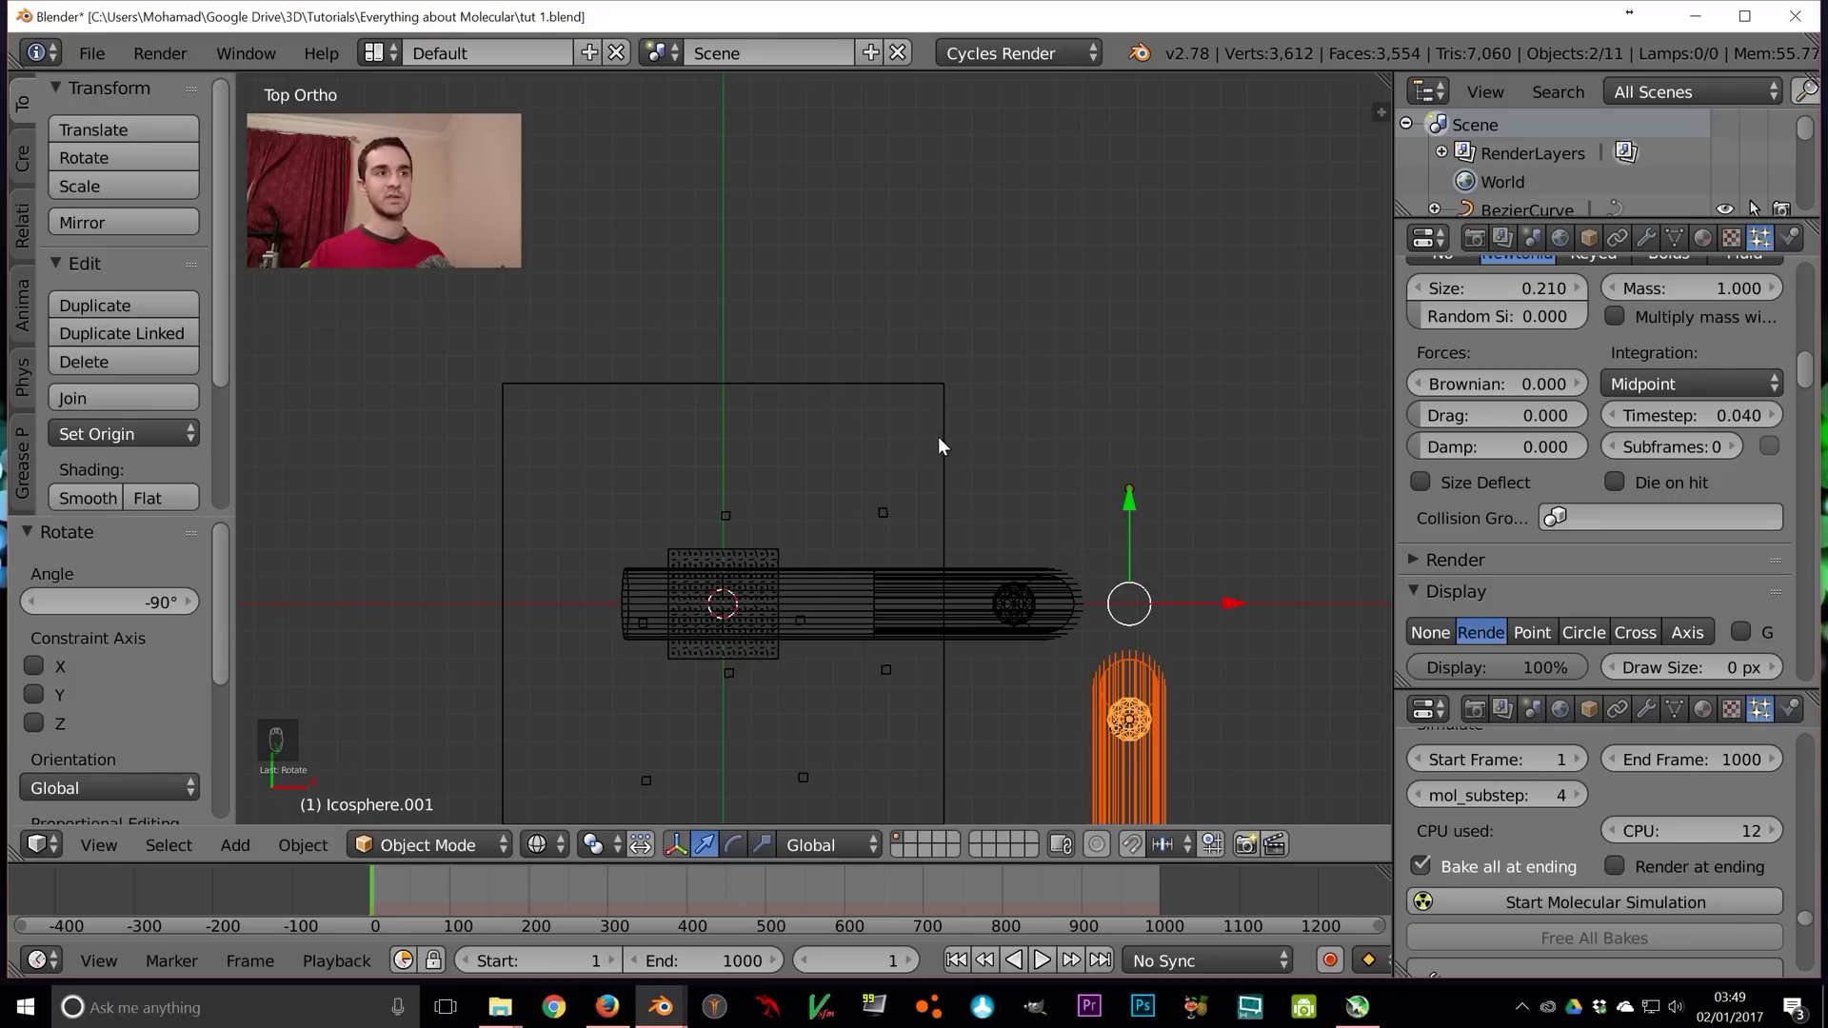
Move the duplicated pipe and icosphere -11 in X and 15 in Y over the container's back edge, and check them through the camera
scroll(1167, 696, "down", 1)
key("g")
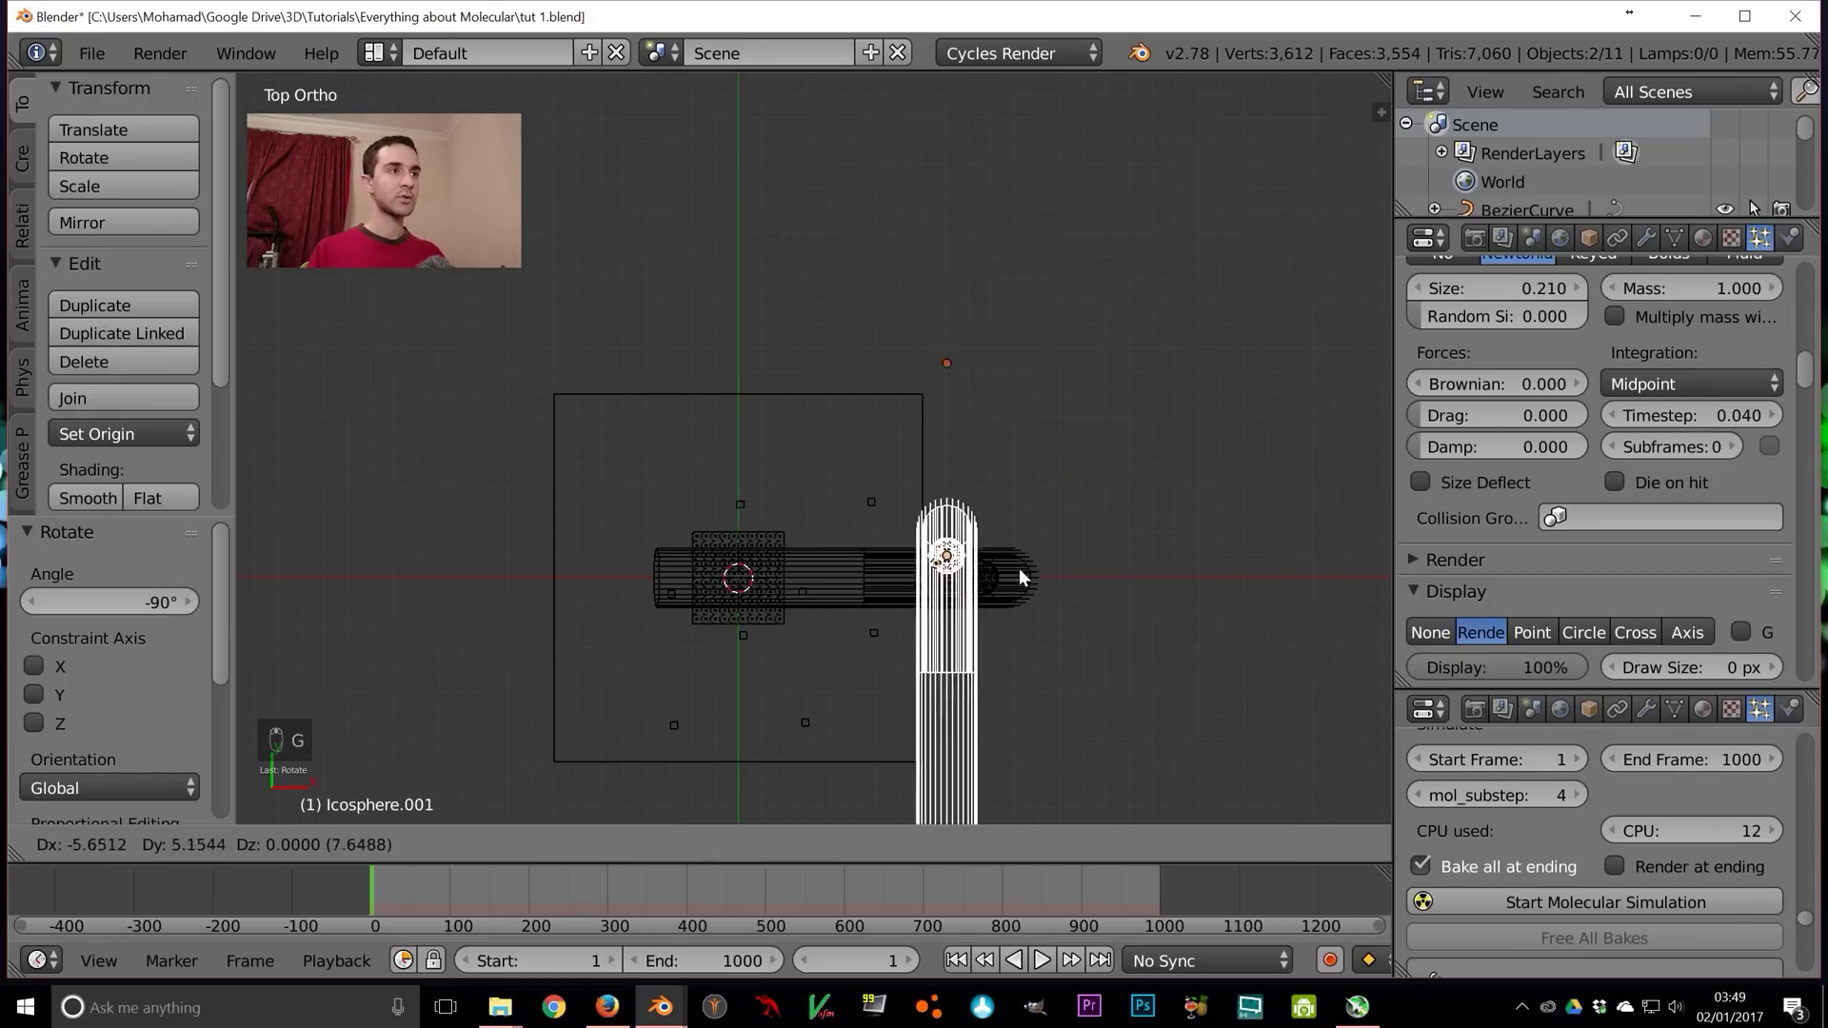
left_click(927, 371)
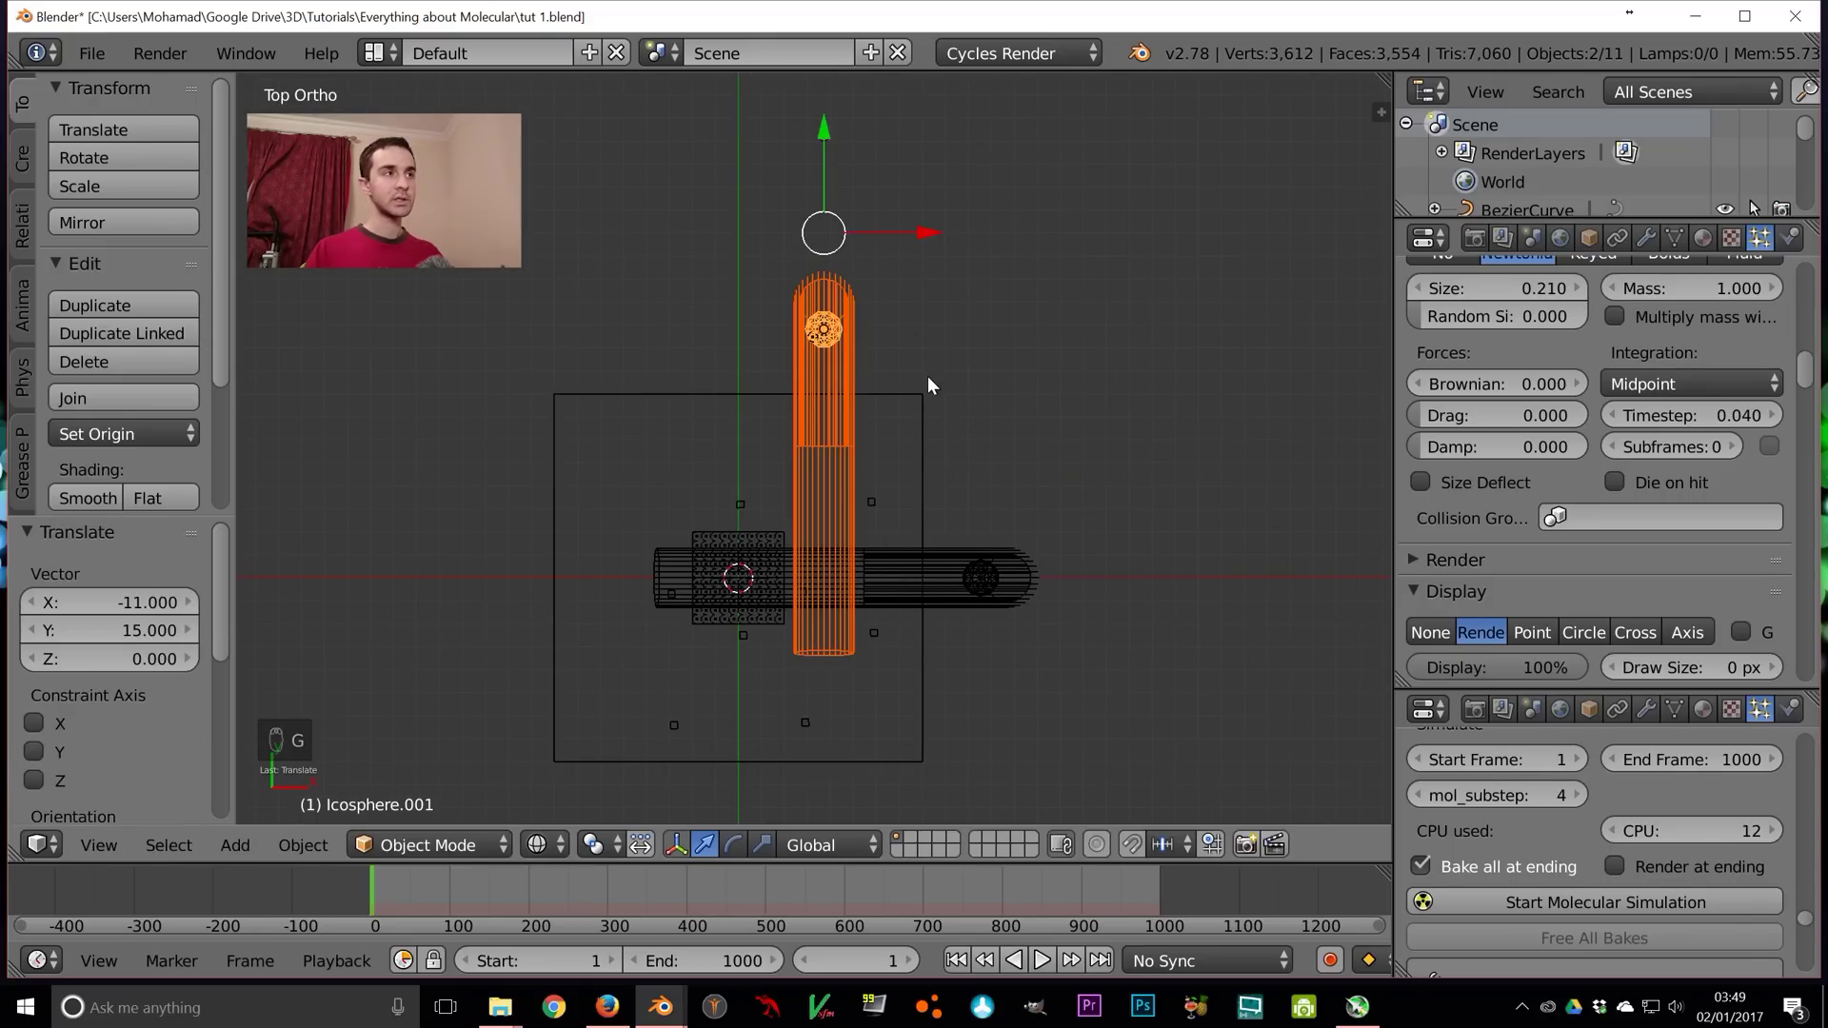
key("KP_0")
key("z")
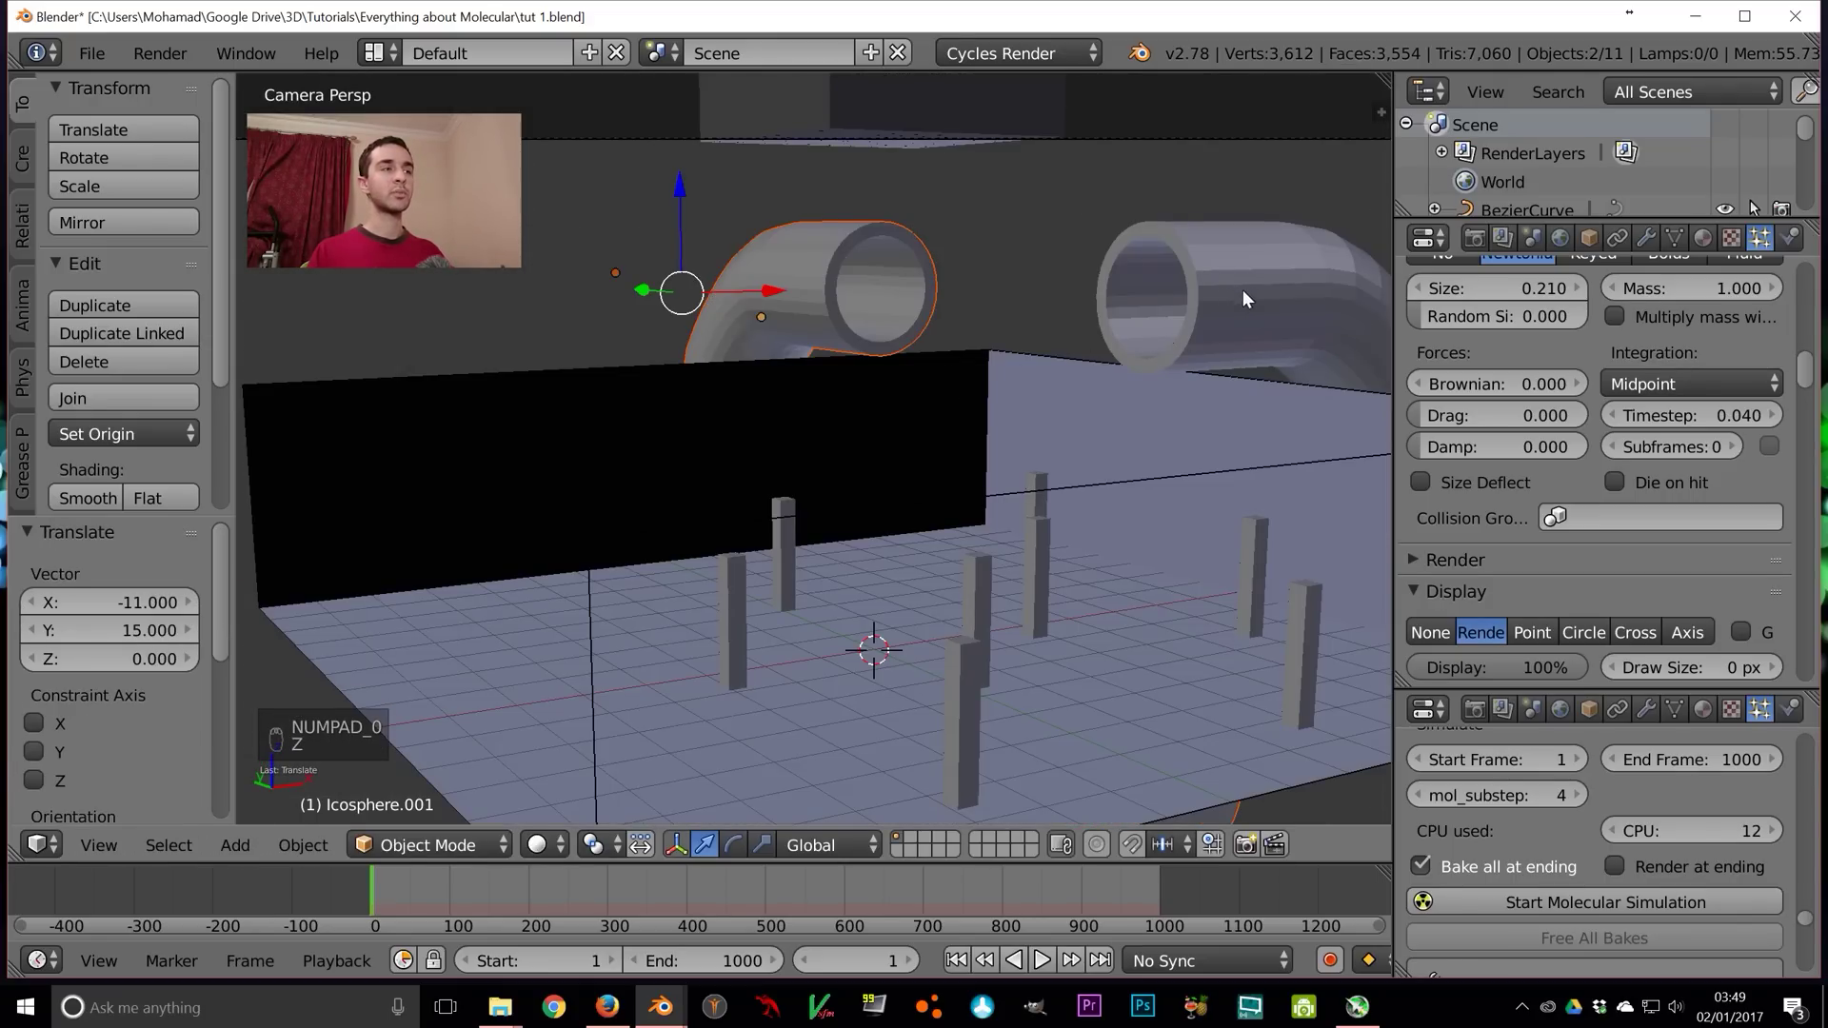
Move the duplicated pipe and its icosphere another -5 along the global X axis
scroll(798, 317, "down", 3)
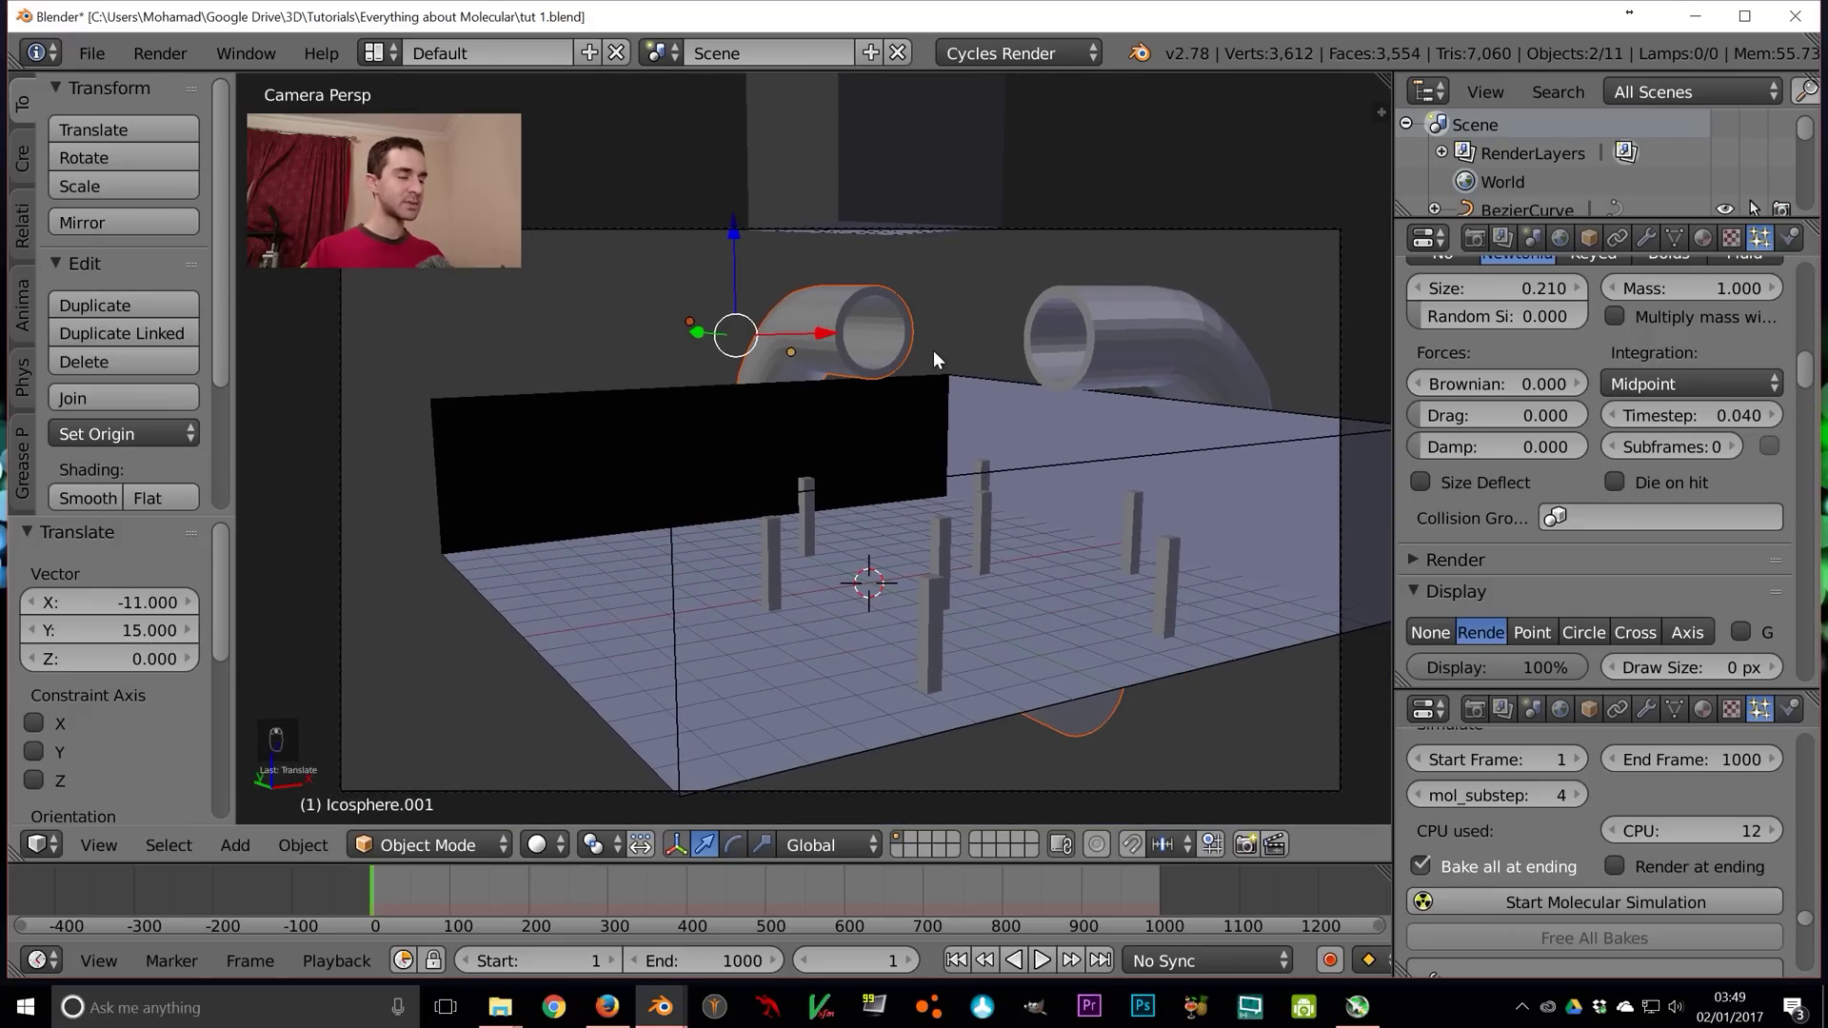
key("g")
key("y")
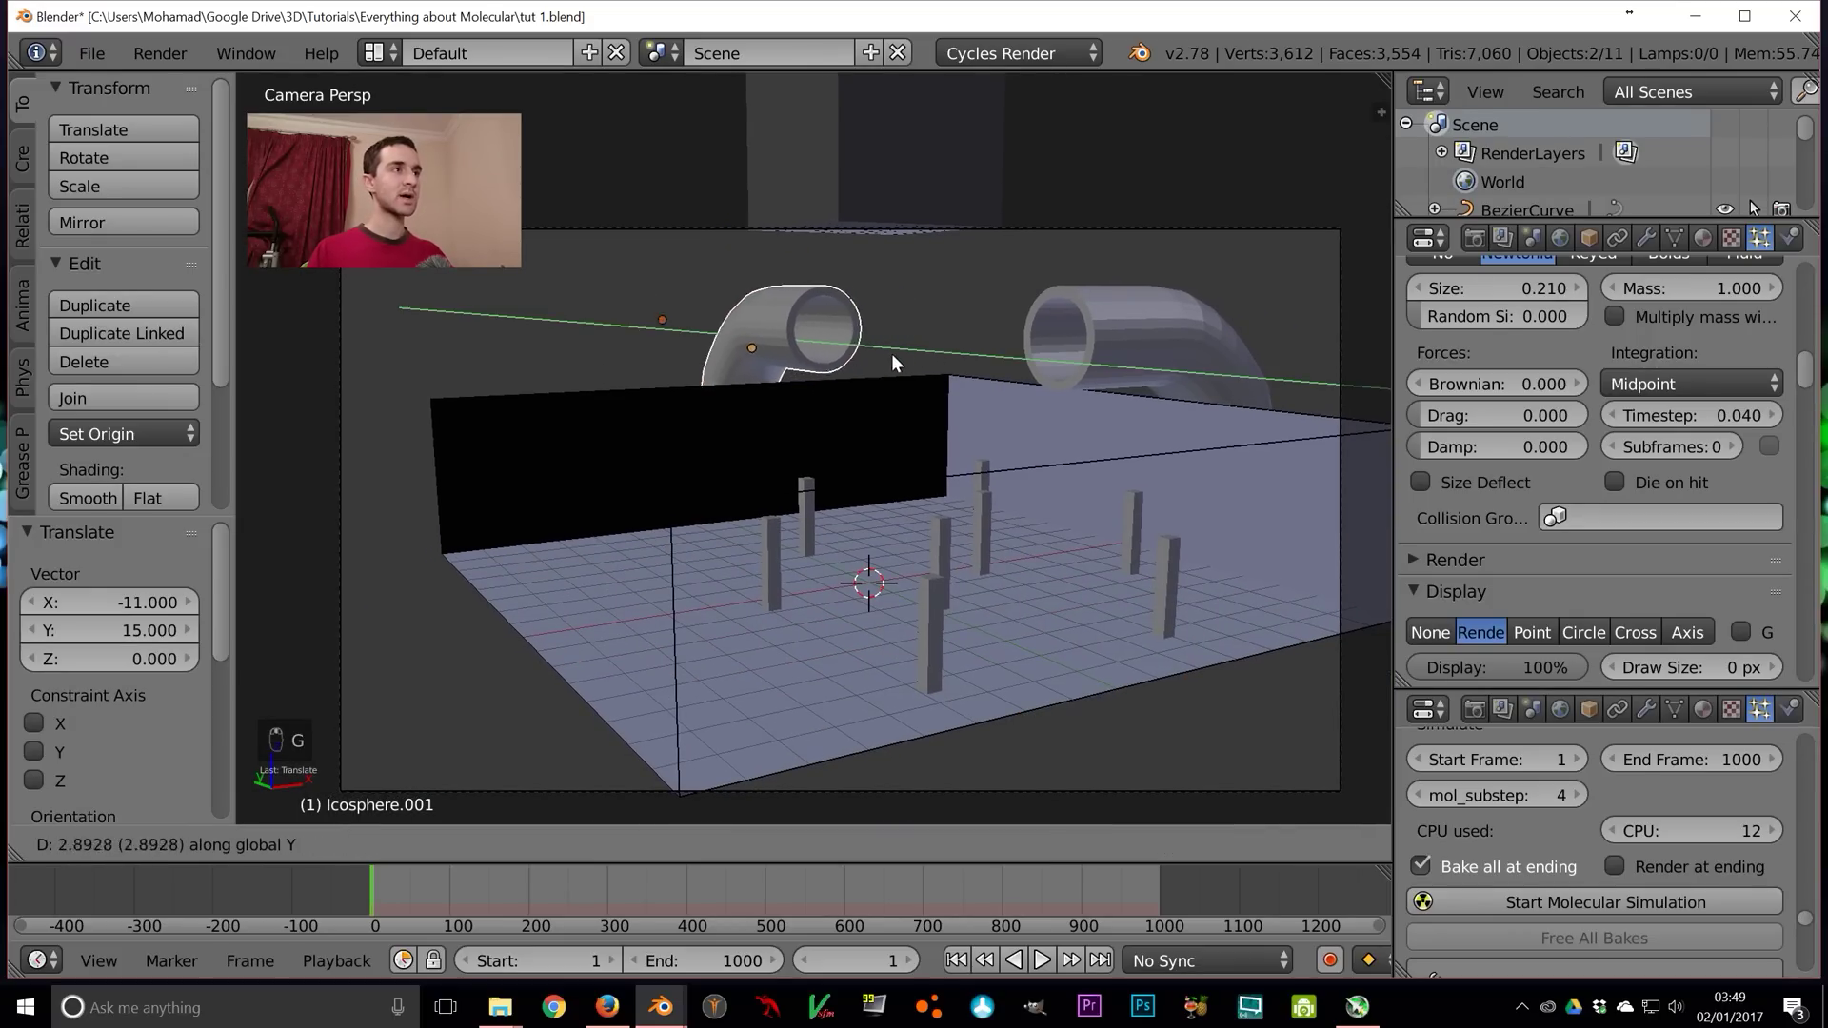
key("x")
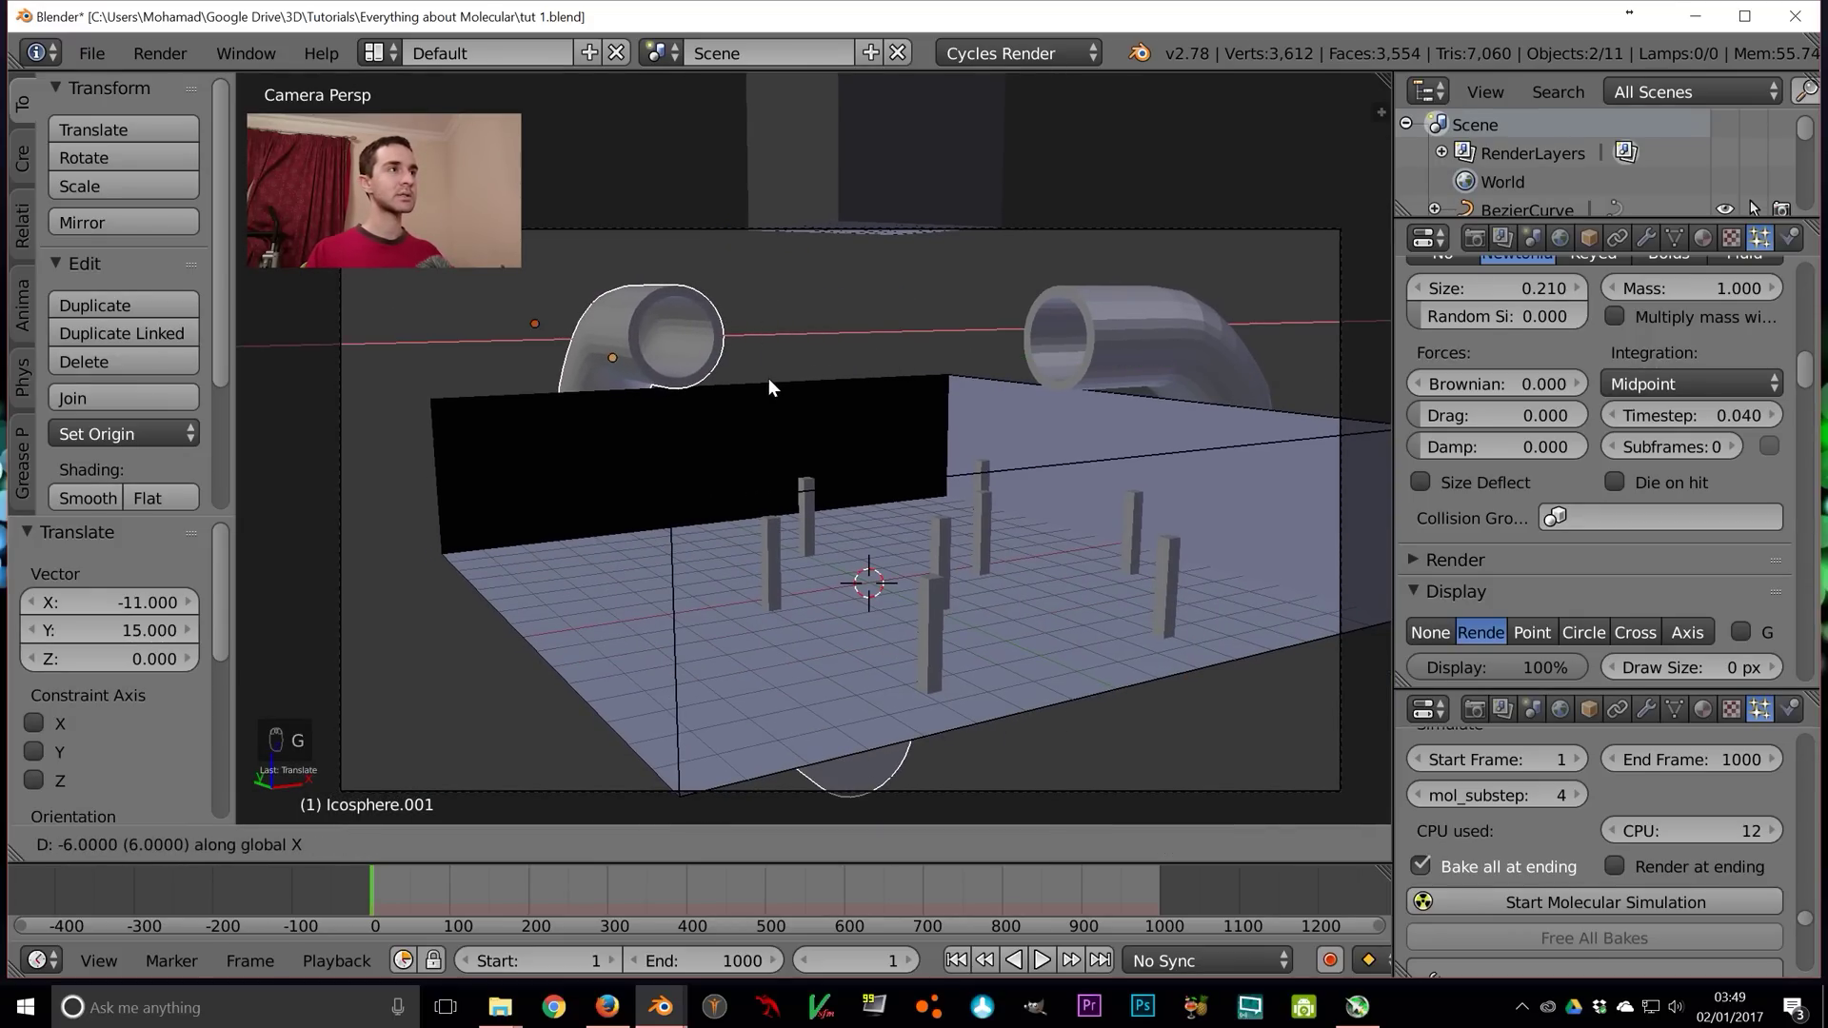
middle_click_drag(717, 333, 716, 602)
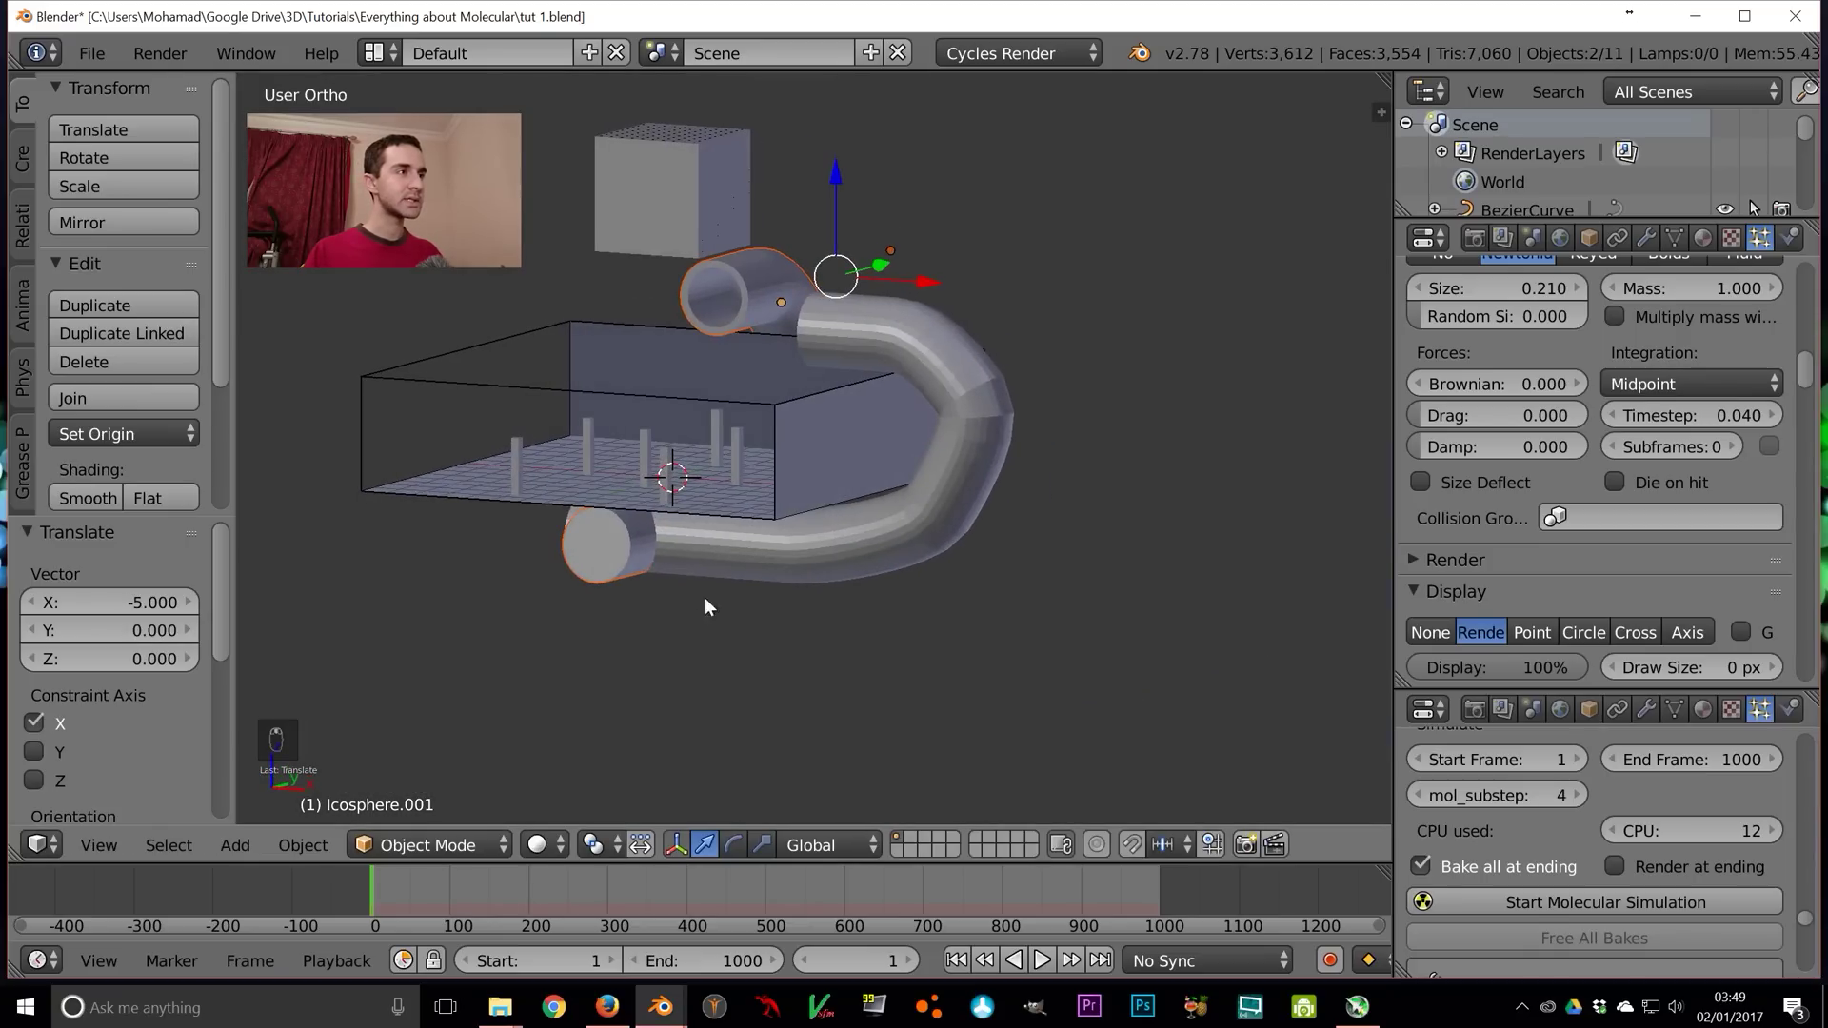
Select the lower end face of the duplicated pipe in edit mode and enable proportional editing
key("Tab")
key("Tab")
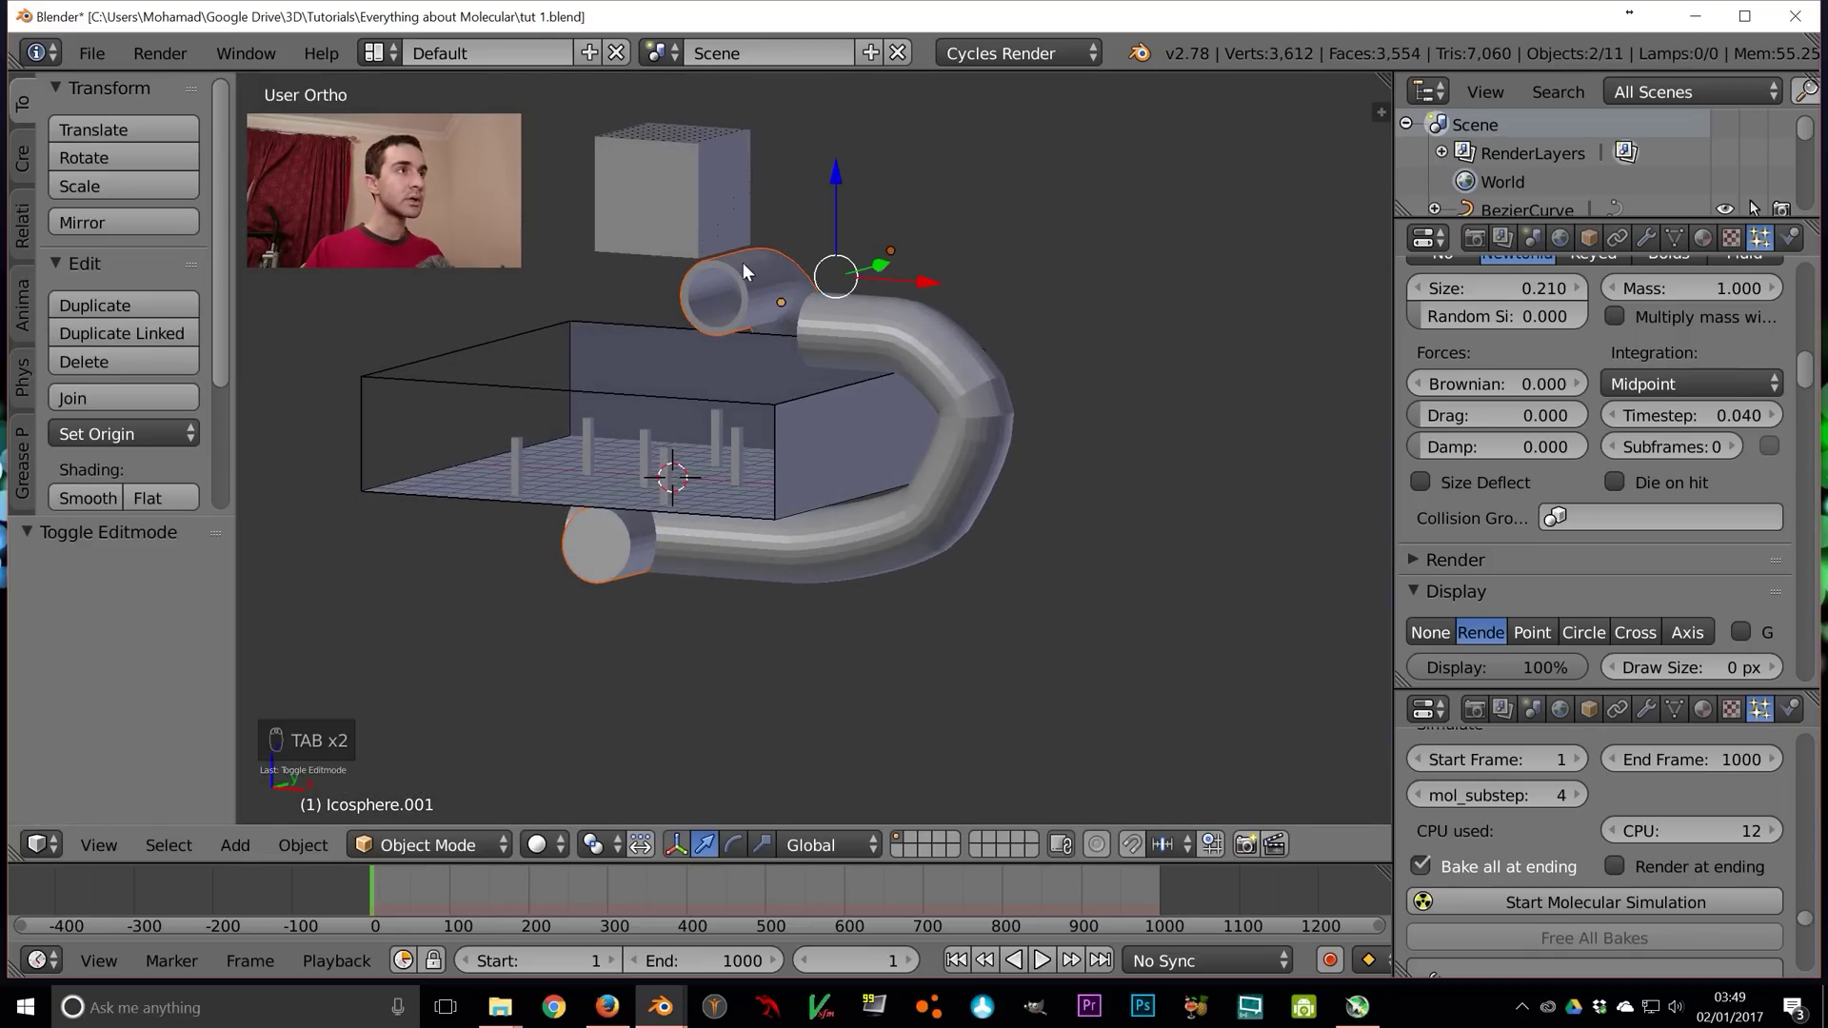
right_click(731, 270)
key("Tab")
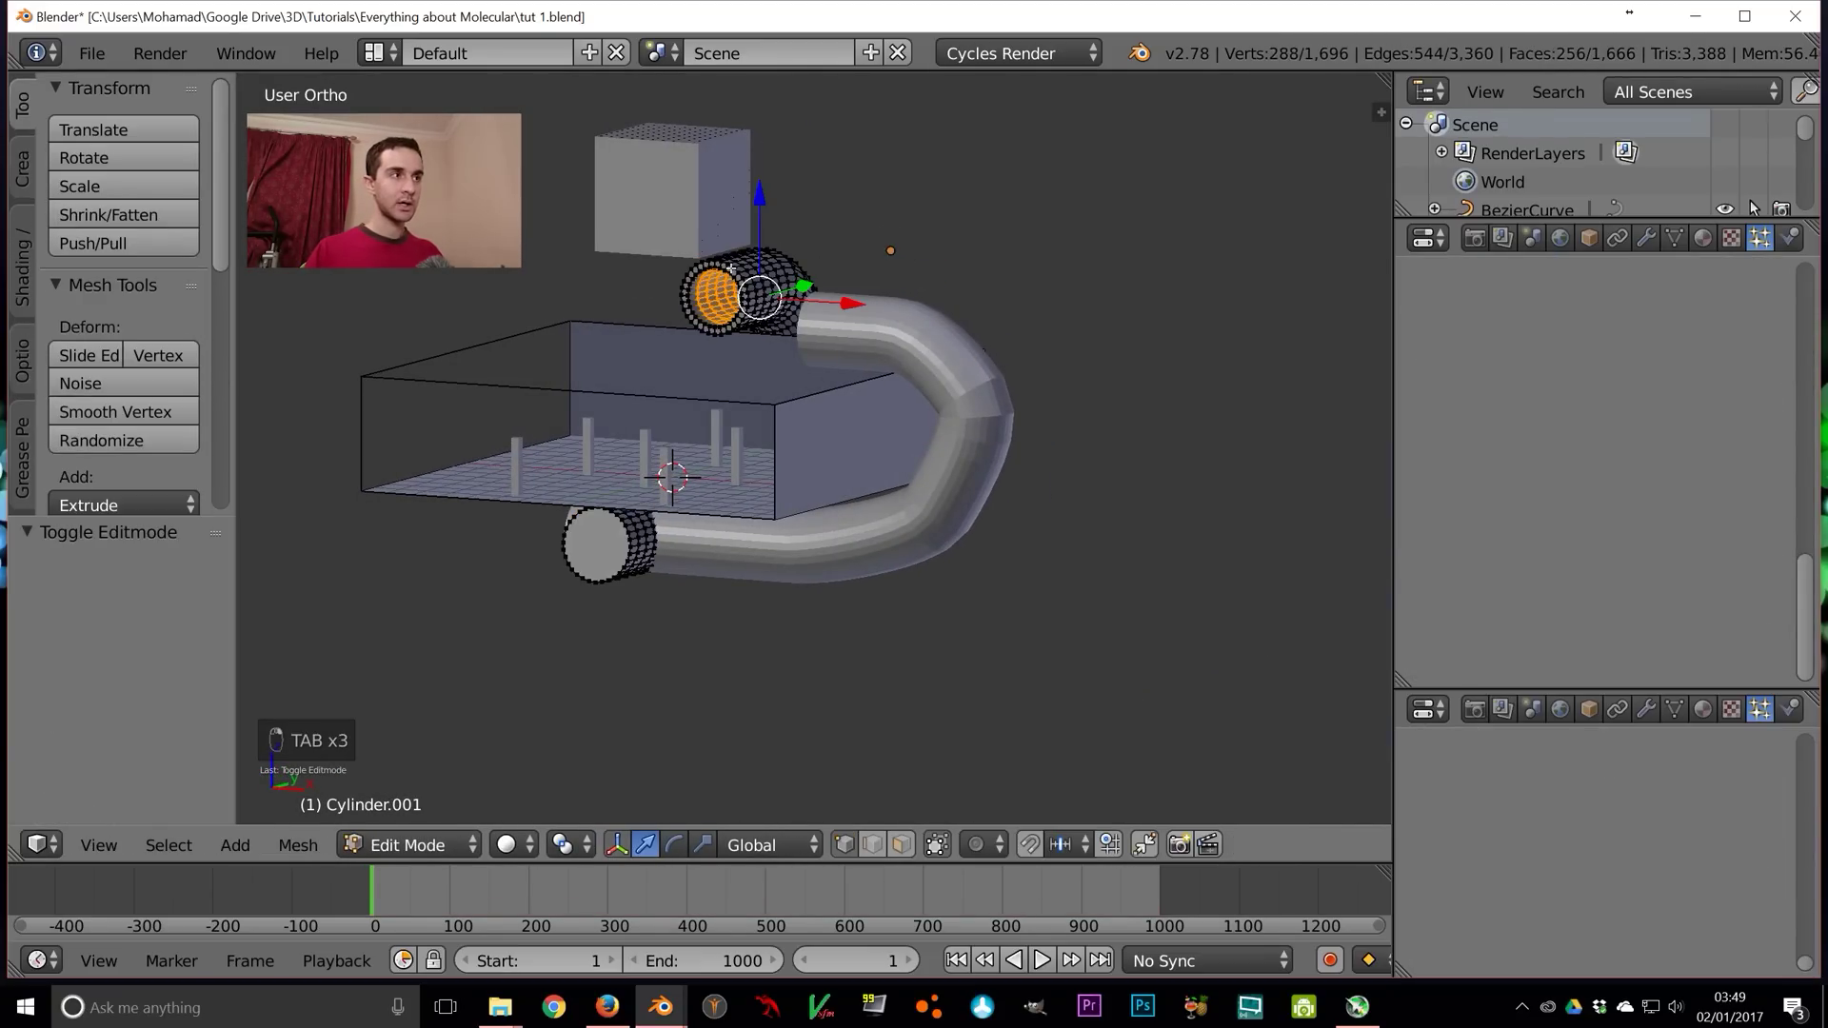
key("KP_0")
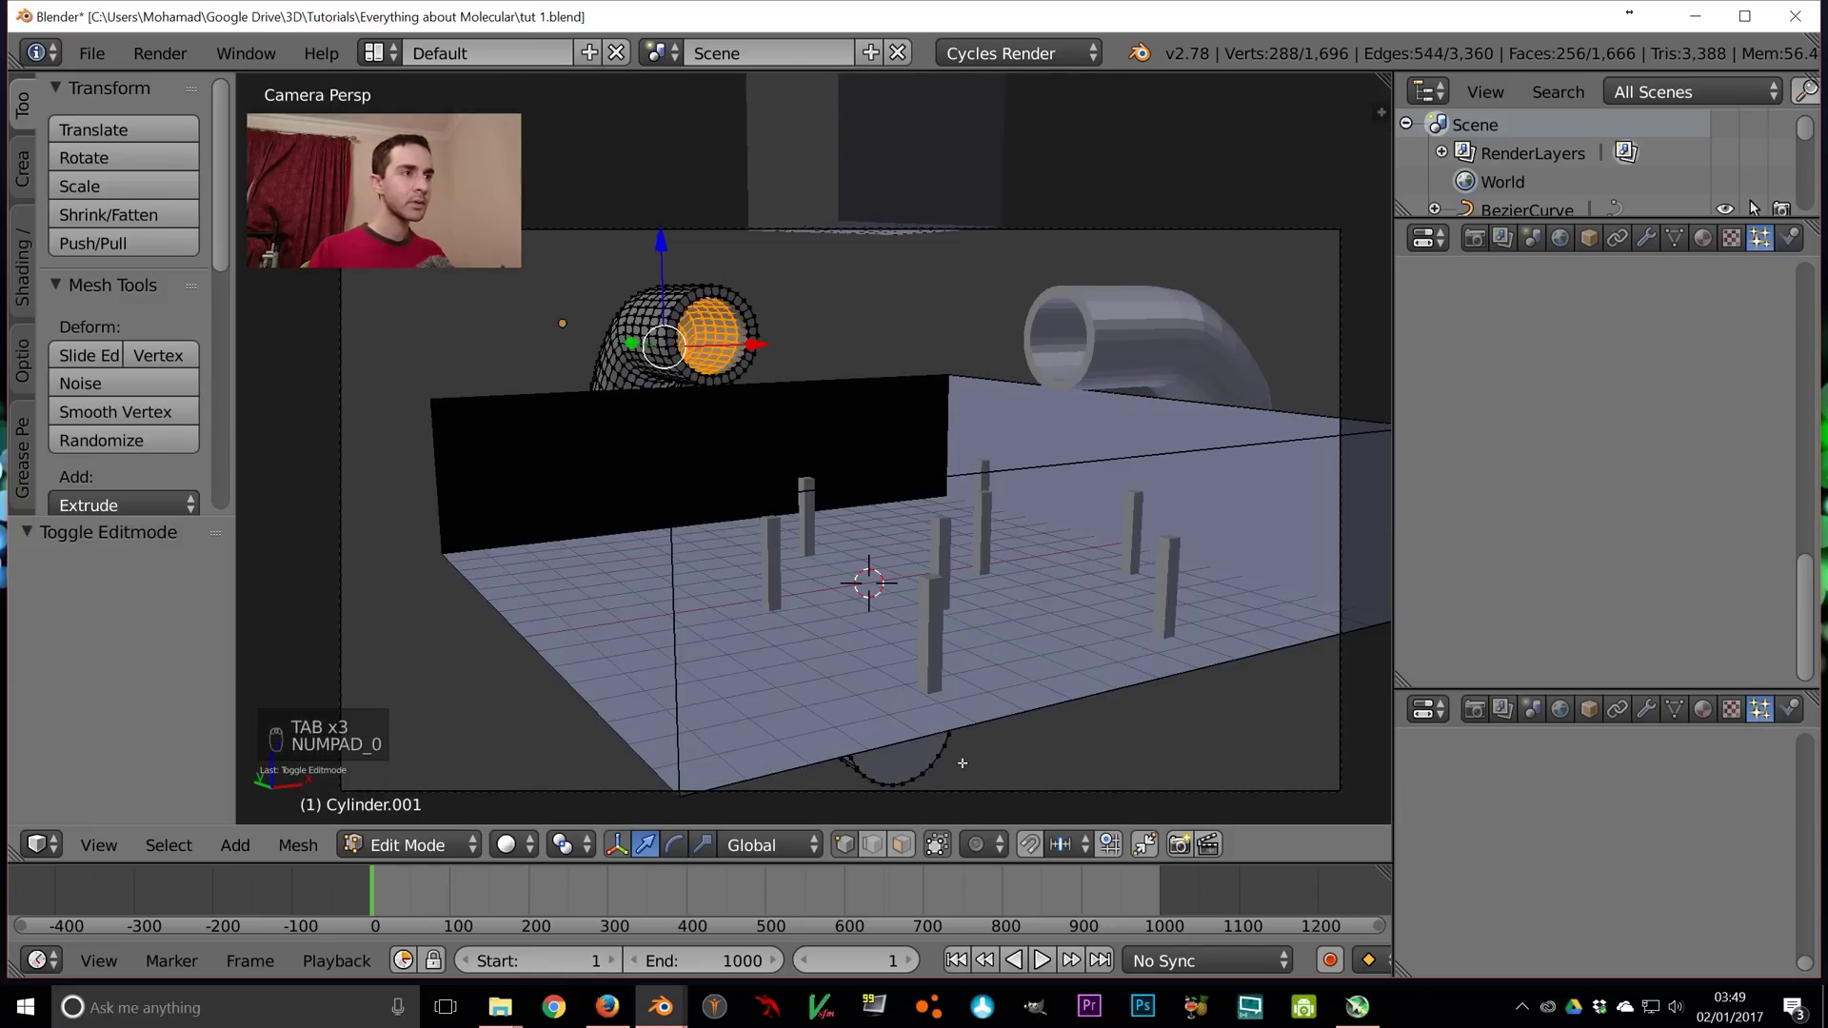
right_click(932, 767)
right_click(937, 766, "alt")
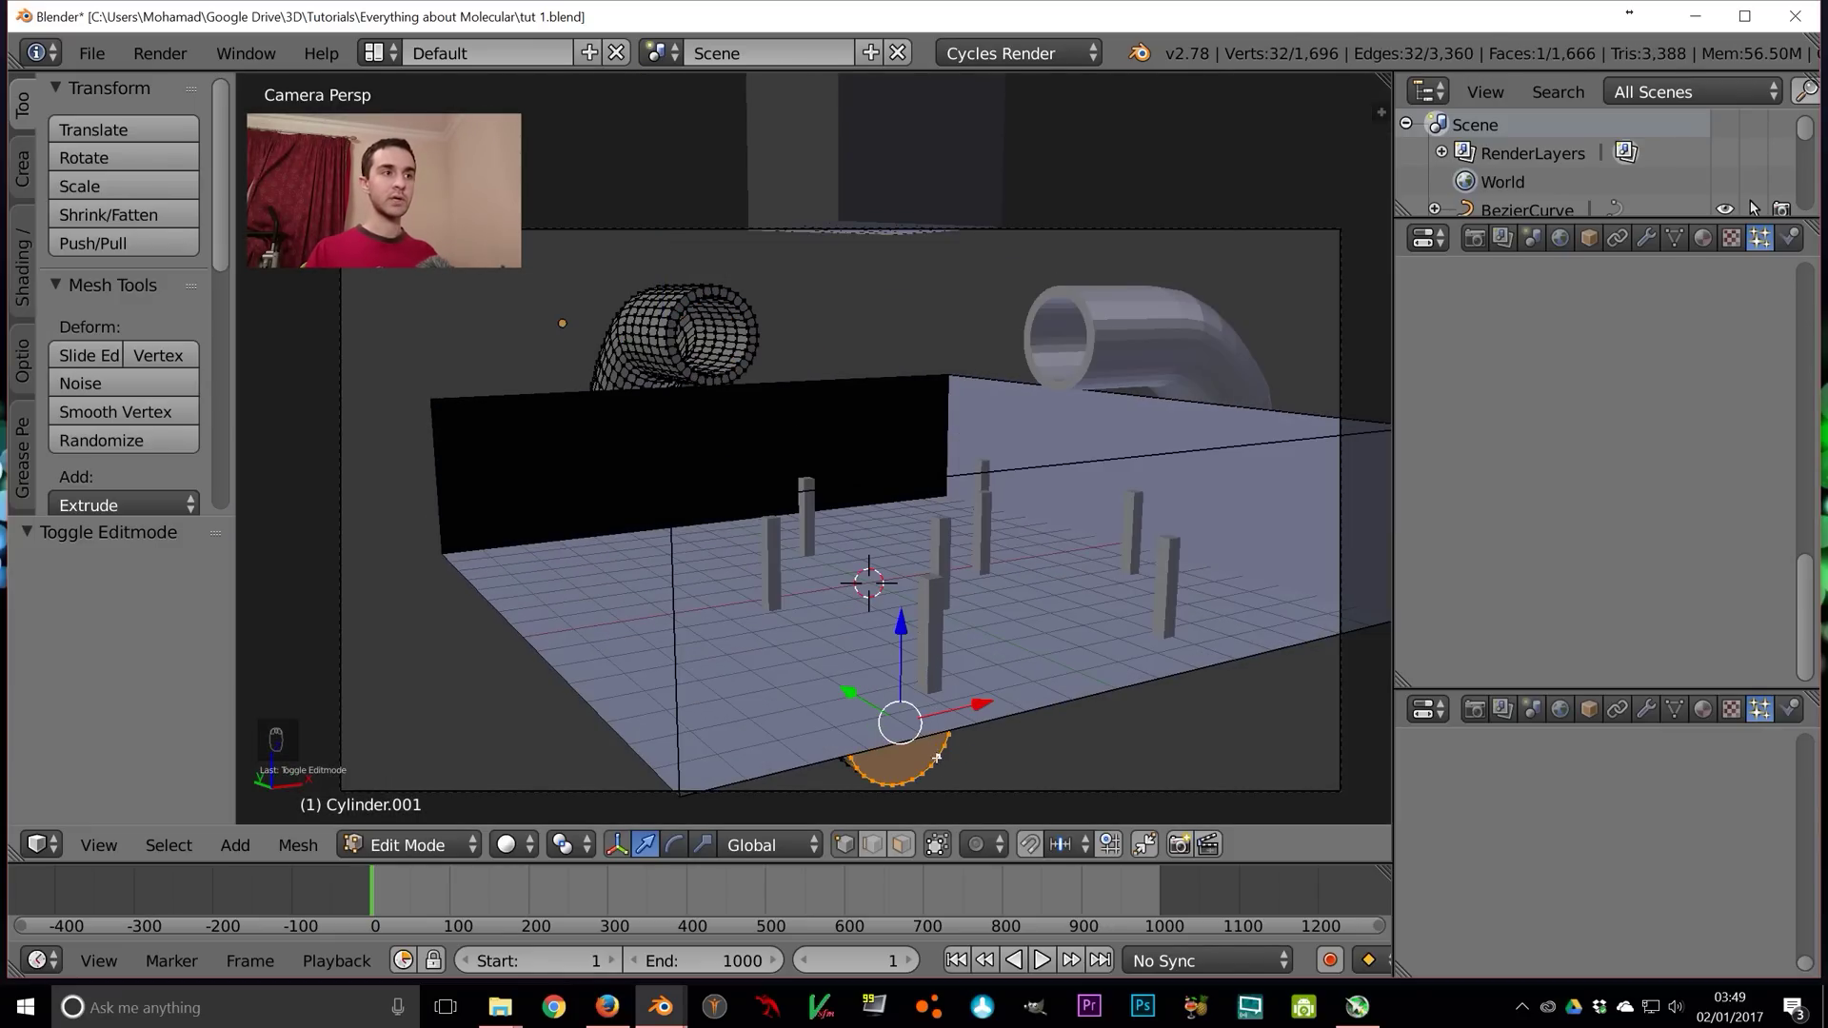
left_click(985, 843)
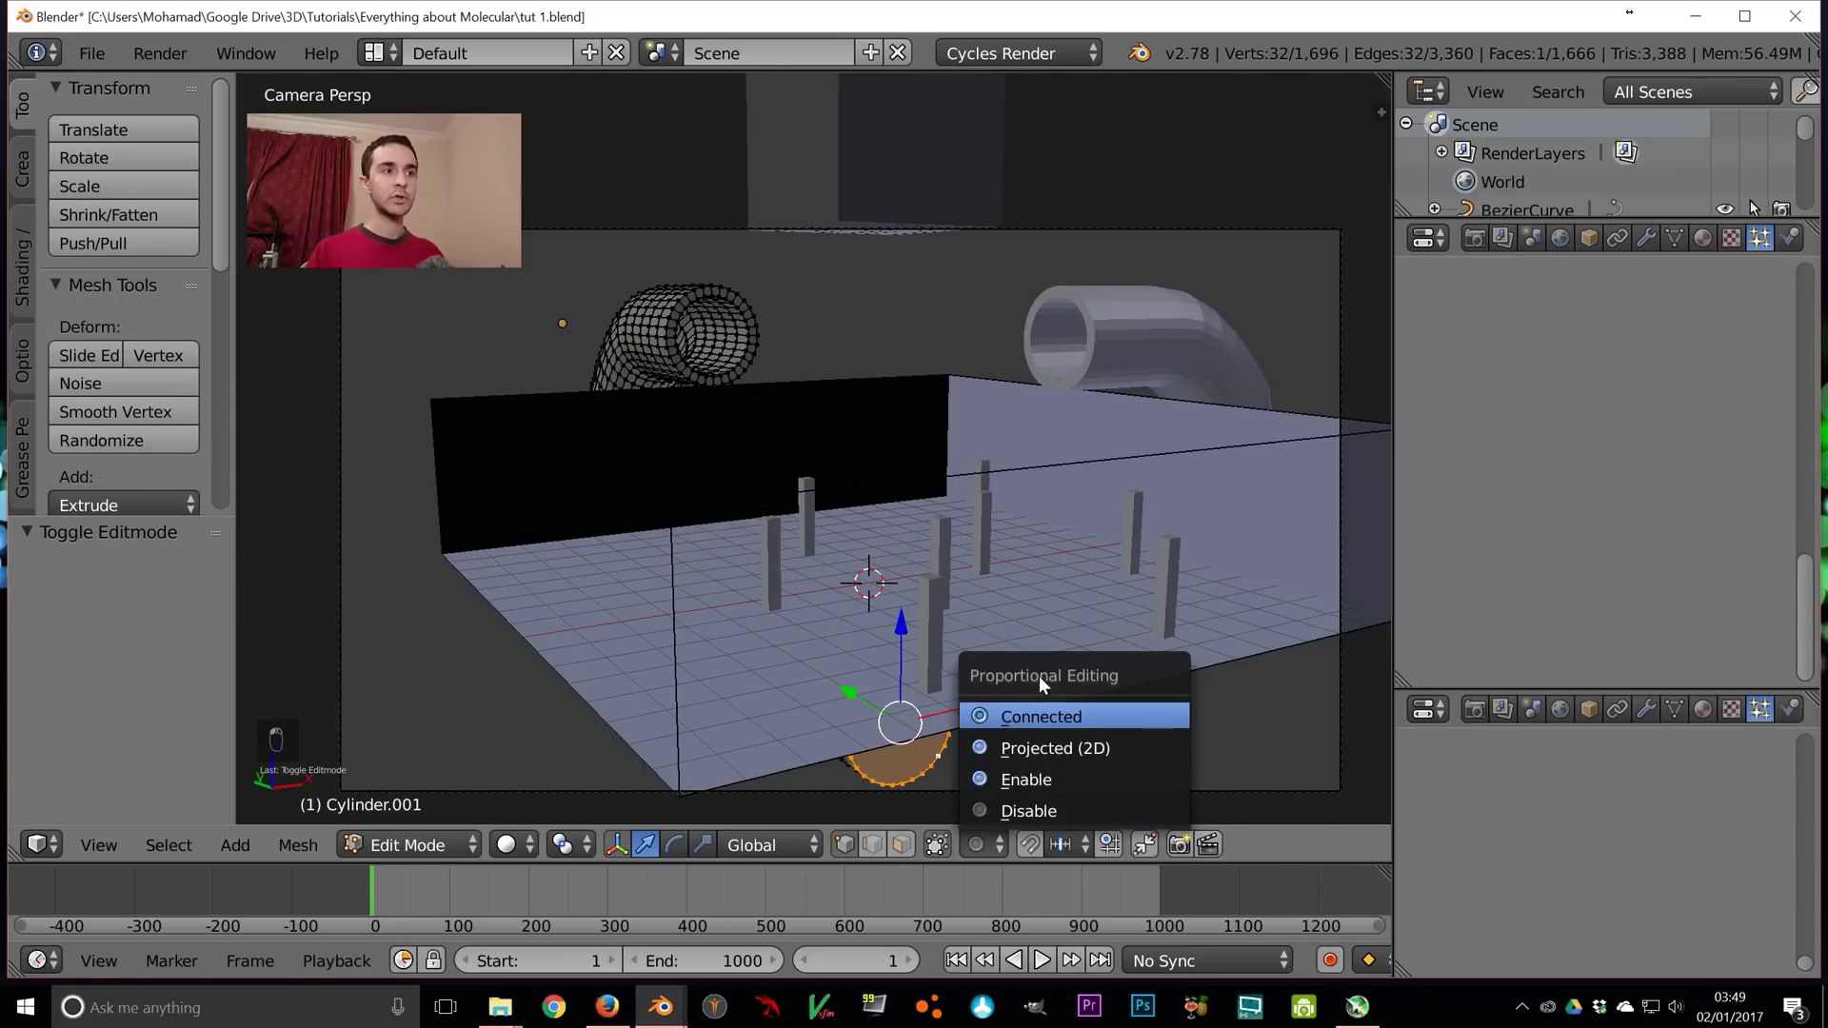
left_click(1043, 777)
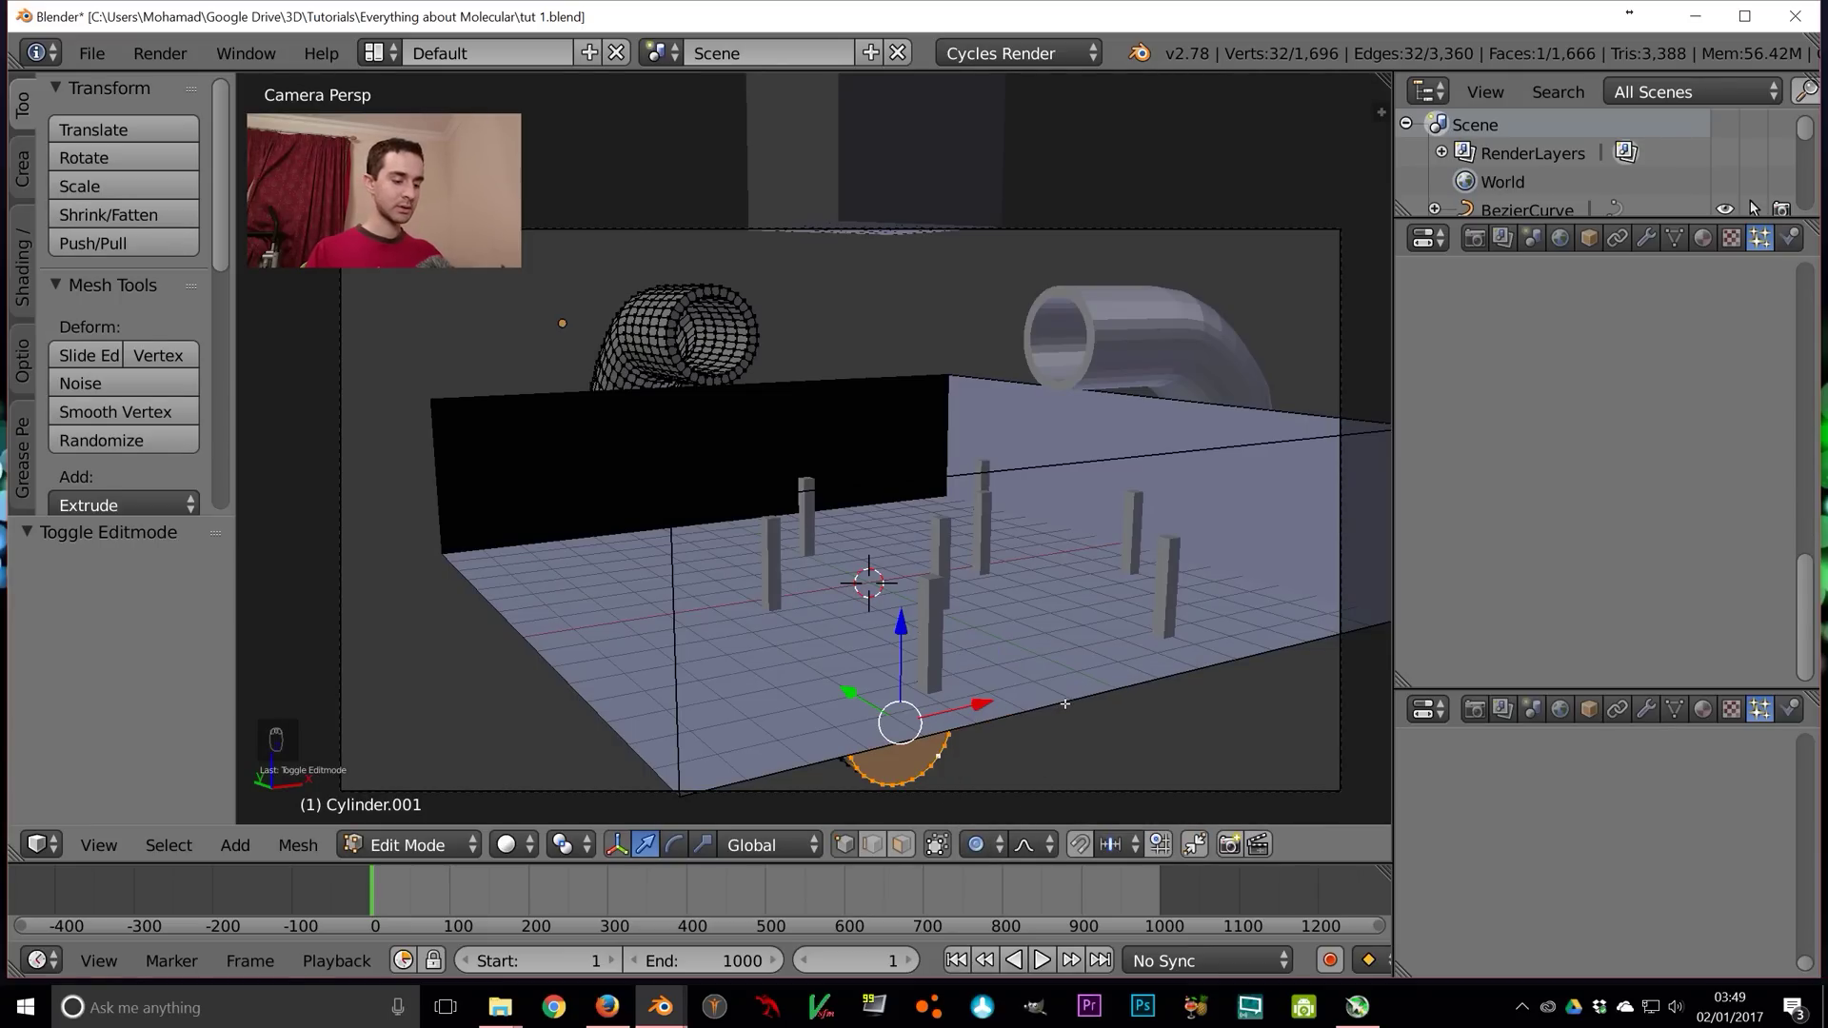
Move the lower end face about 3 along Y with a proportional size of about 4.2, and save the file
key("g")
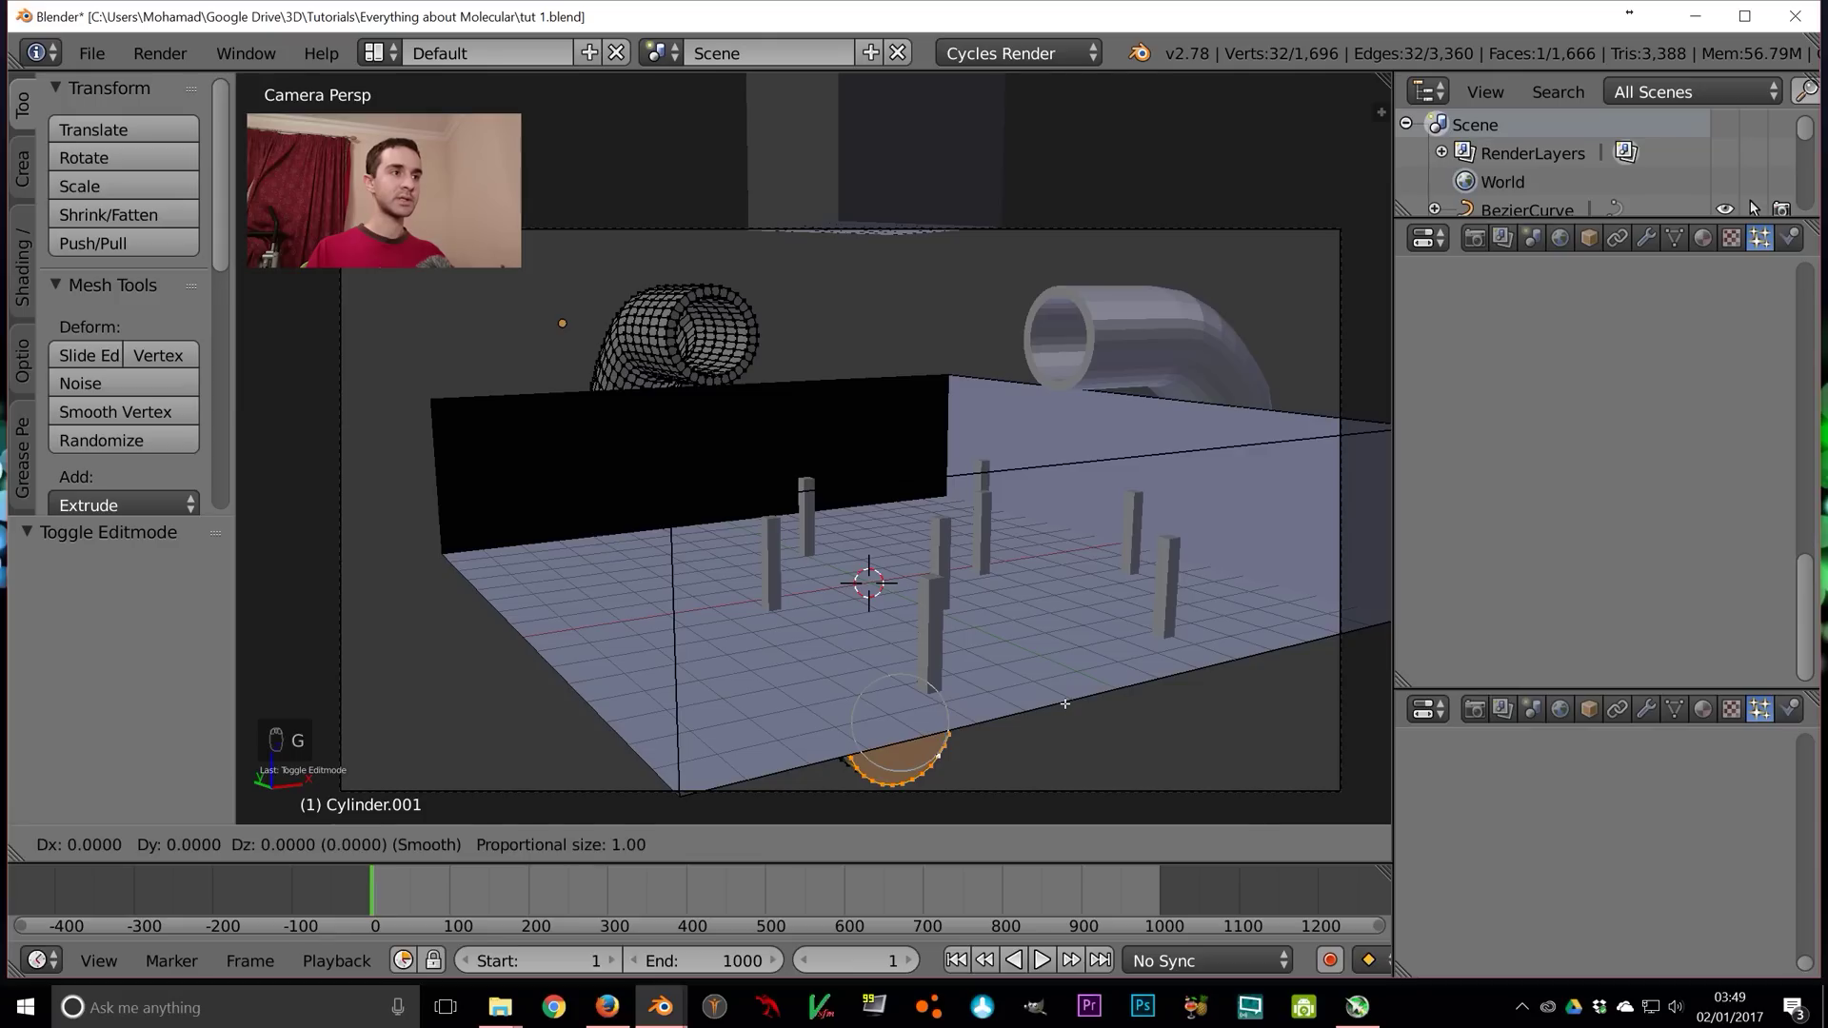
key("y")
scroll(999, 710, "down", 9)
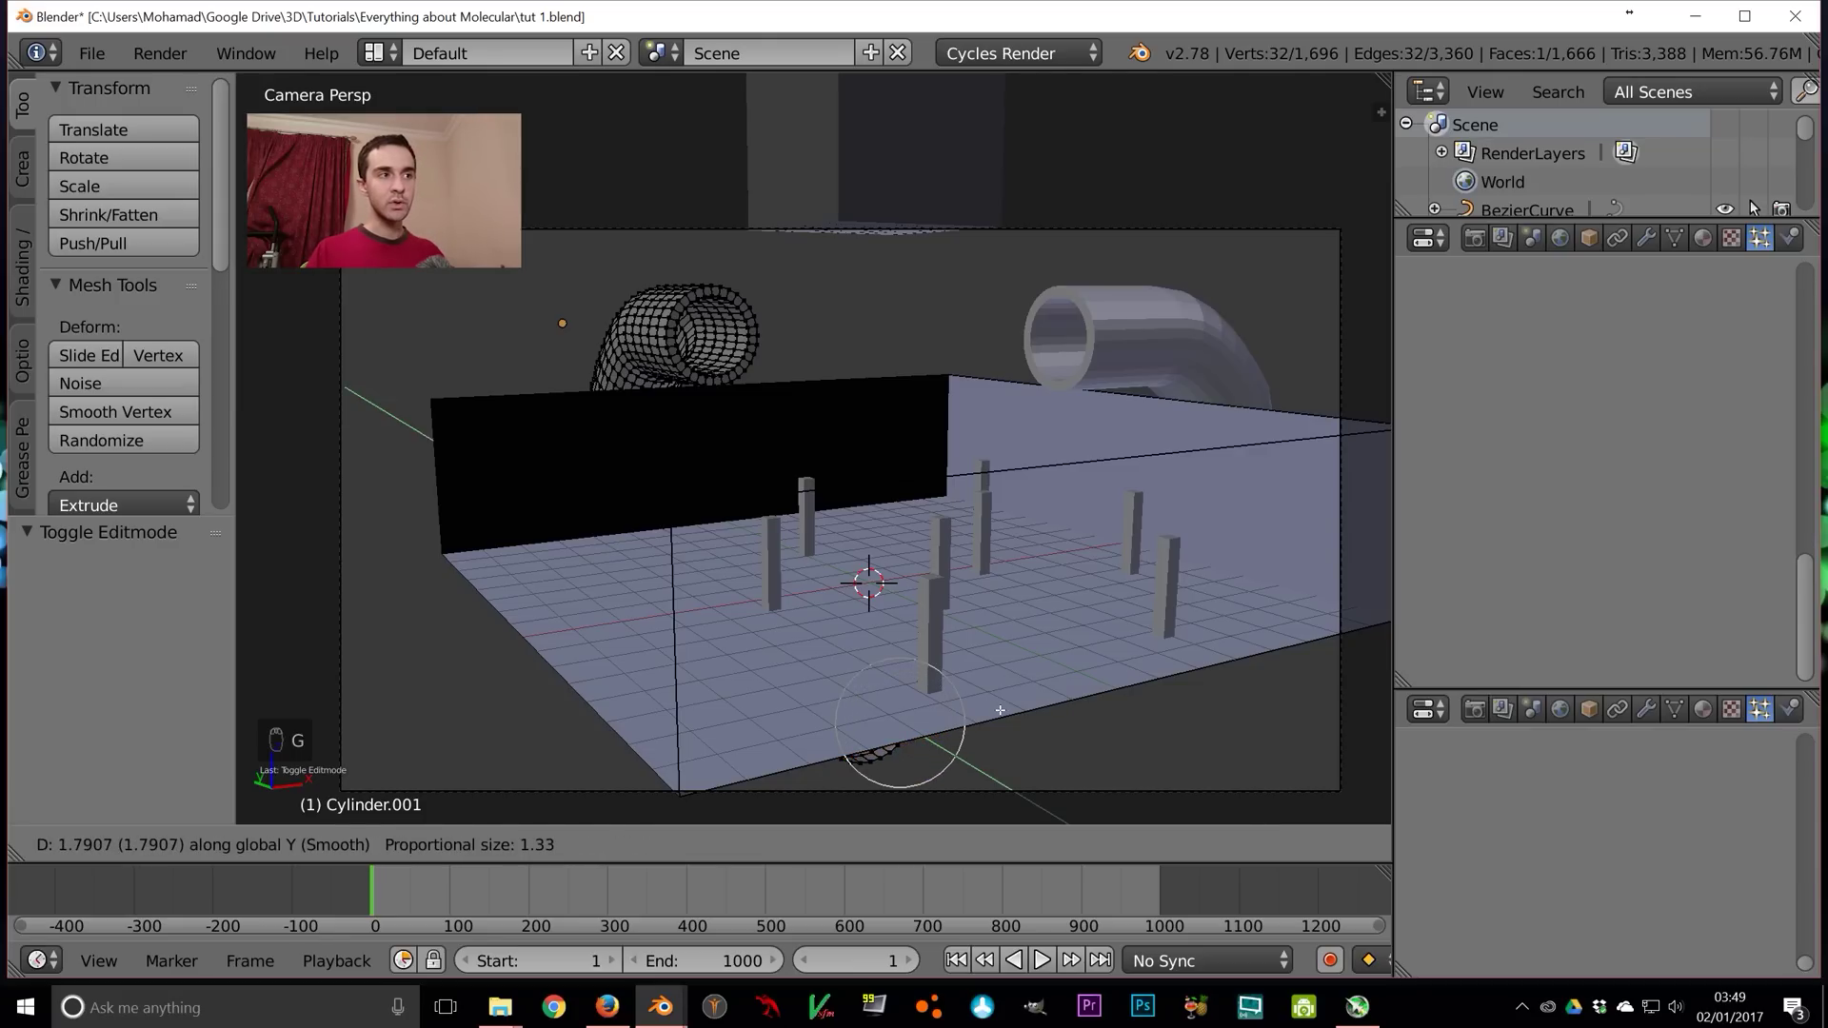
scroll(999, 710, "down", 5)
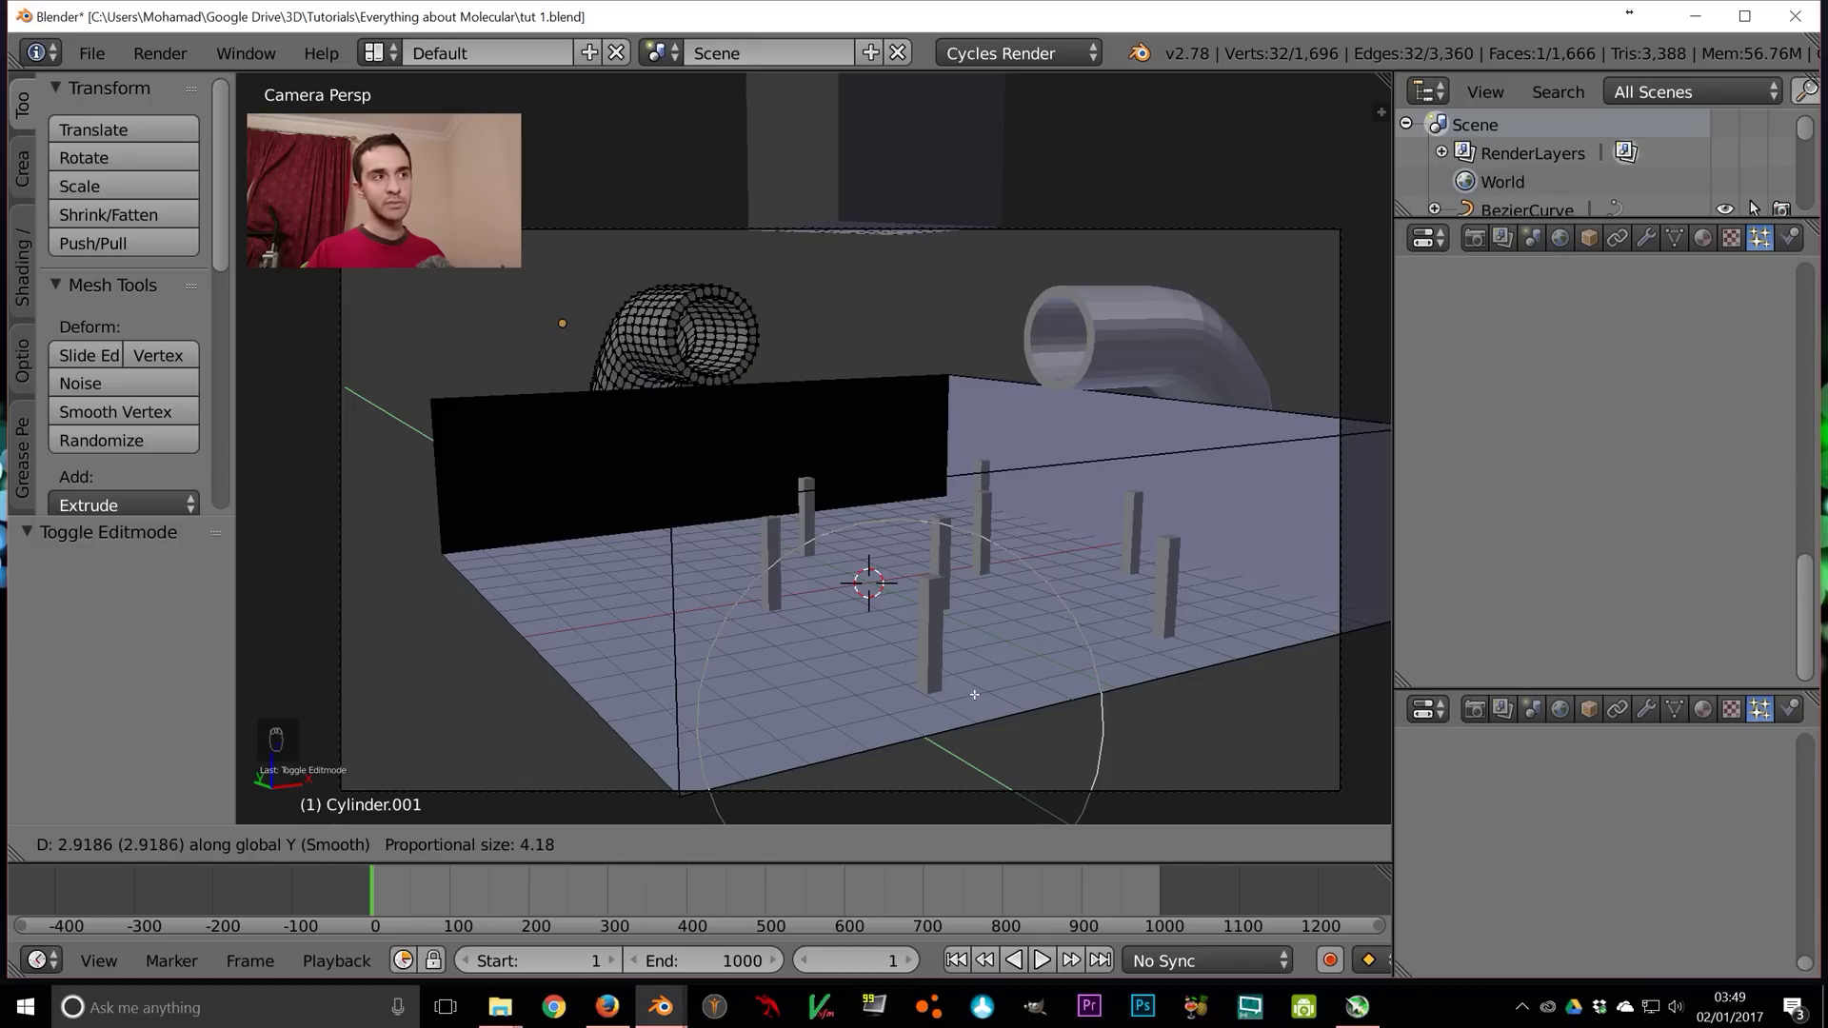
left_click(970, 691)
key("Tab")
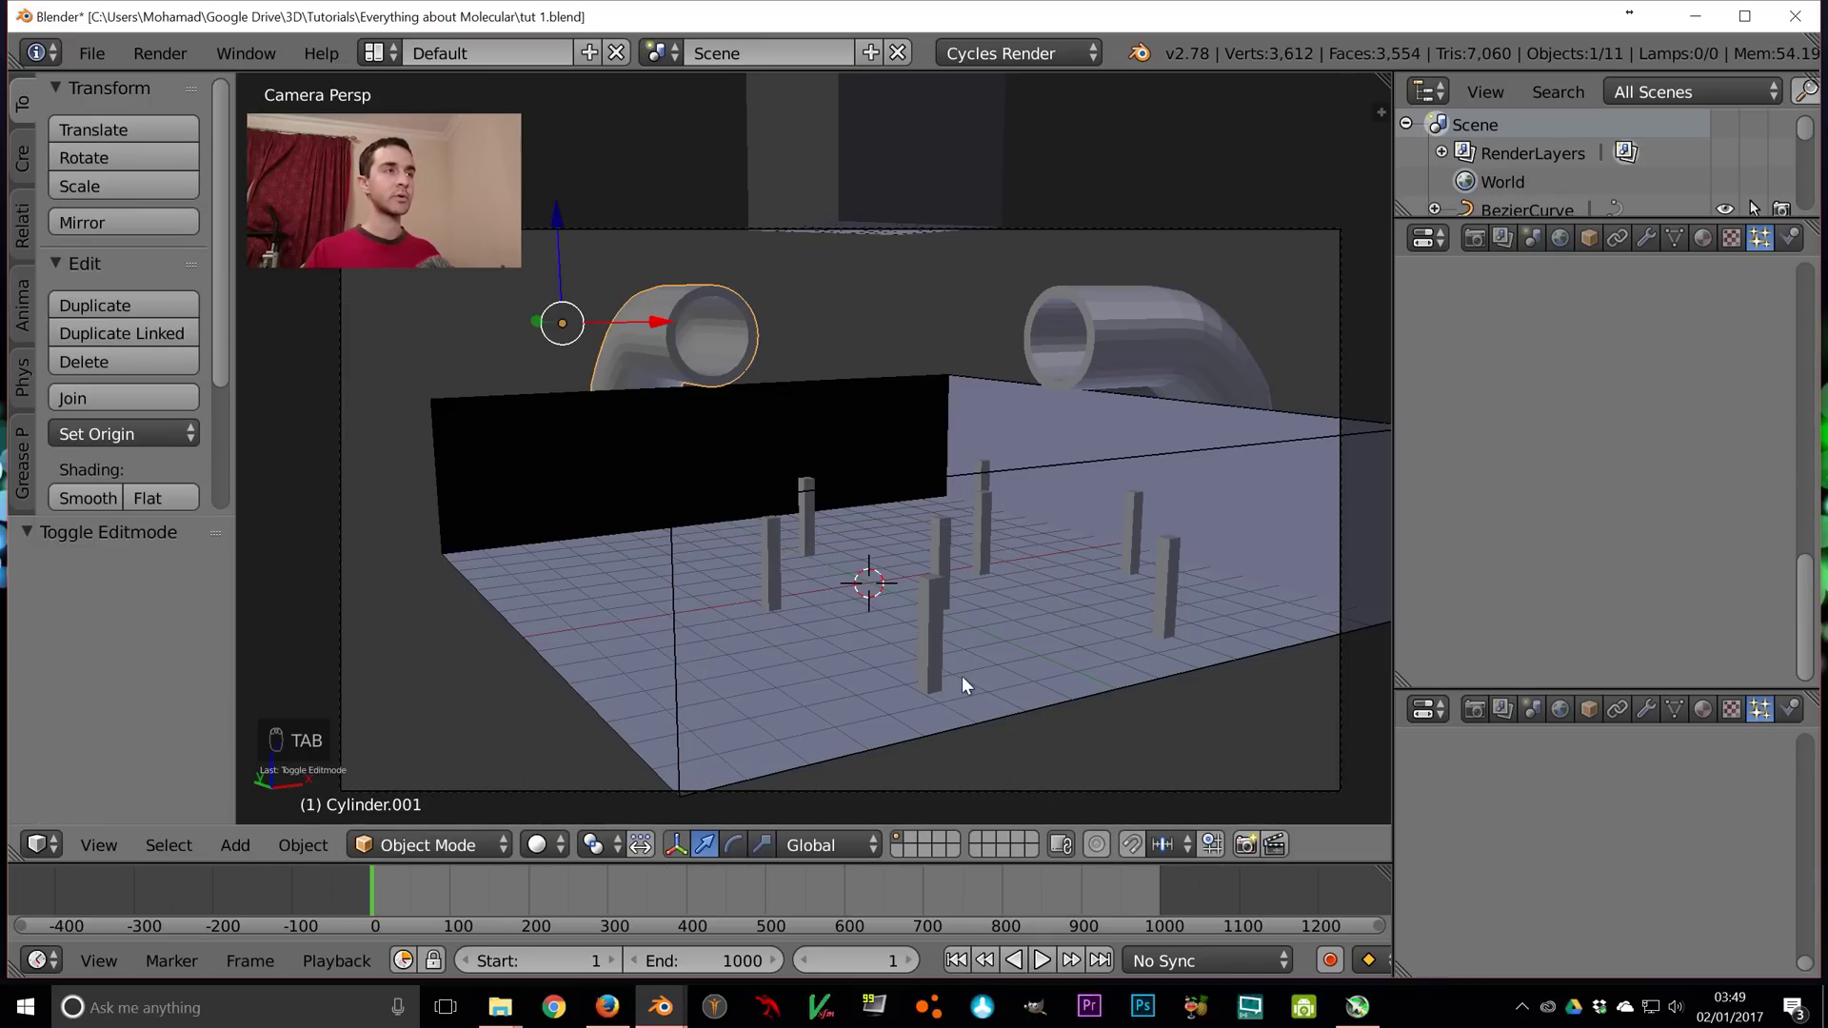
scroll(952, 677, "down", 2)
key("ctrl+s")
left_click(945, 672)
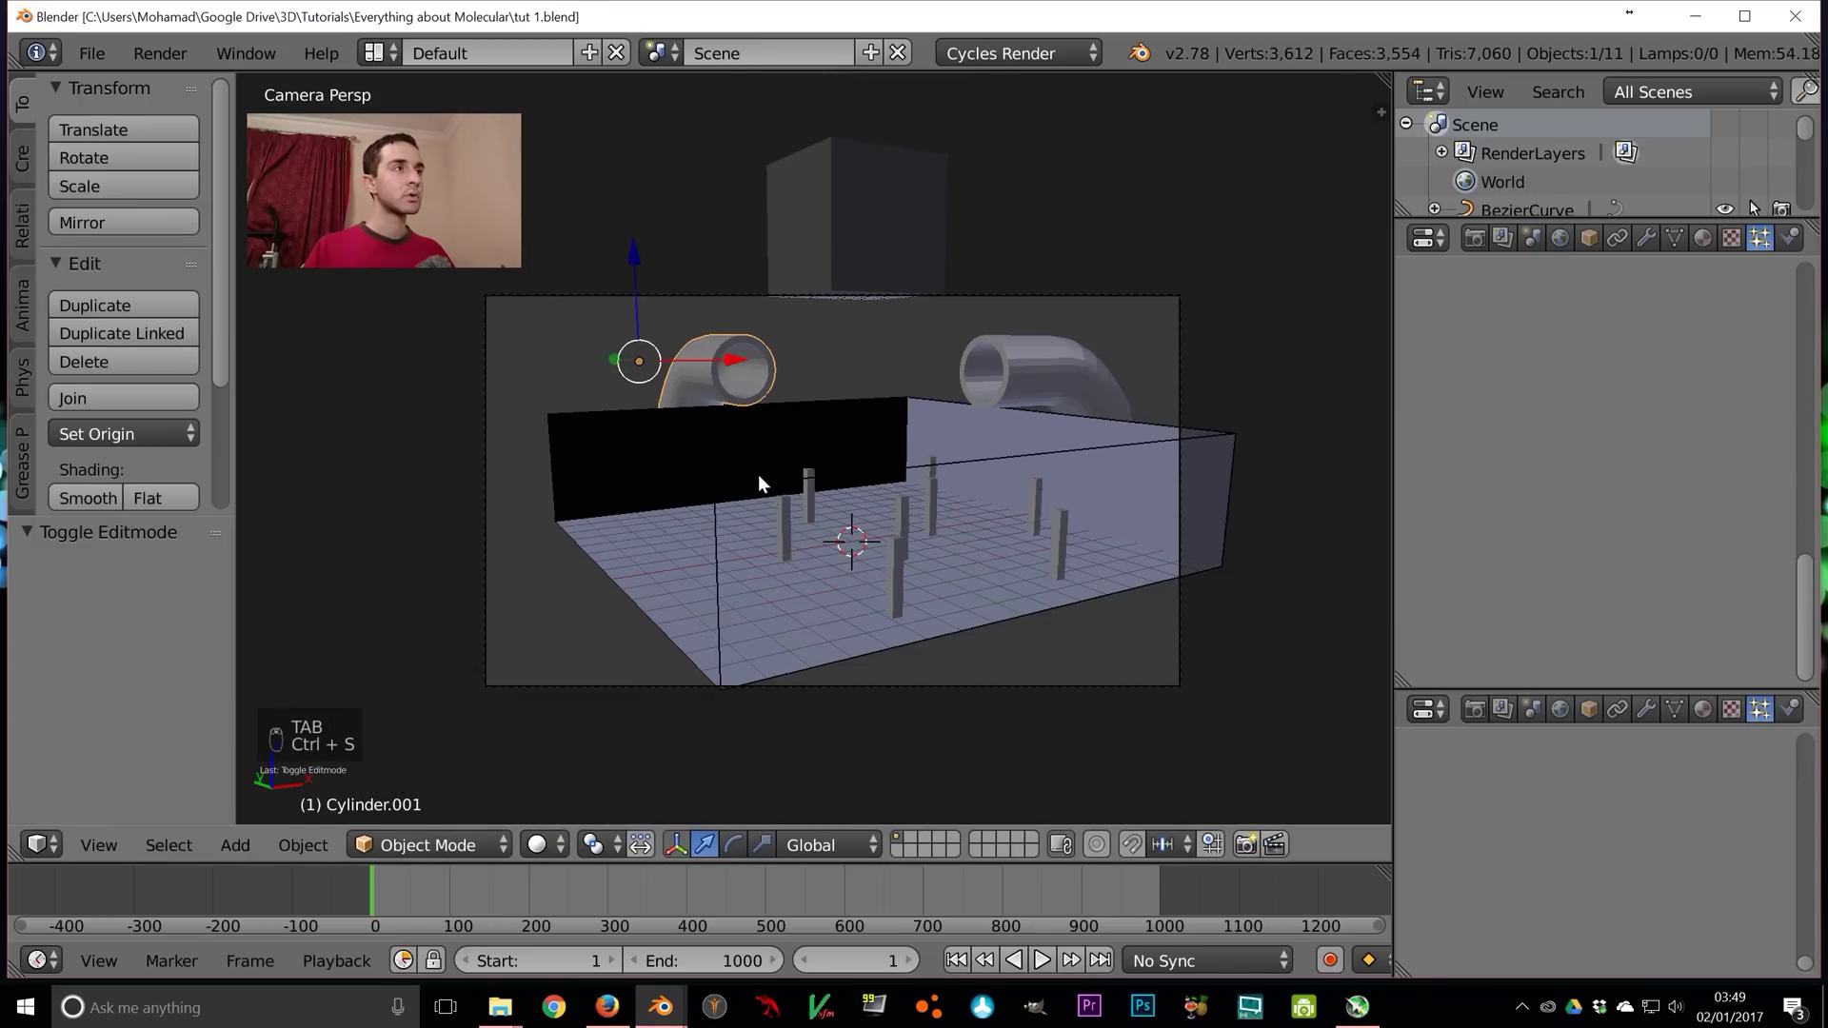
Make the duplicated icosphere's particle settings single-user and set its particle number to 3000
scroll(755, 457, "up", 2)
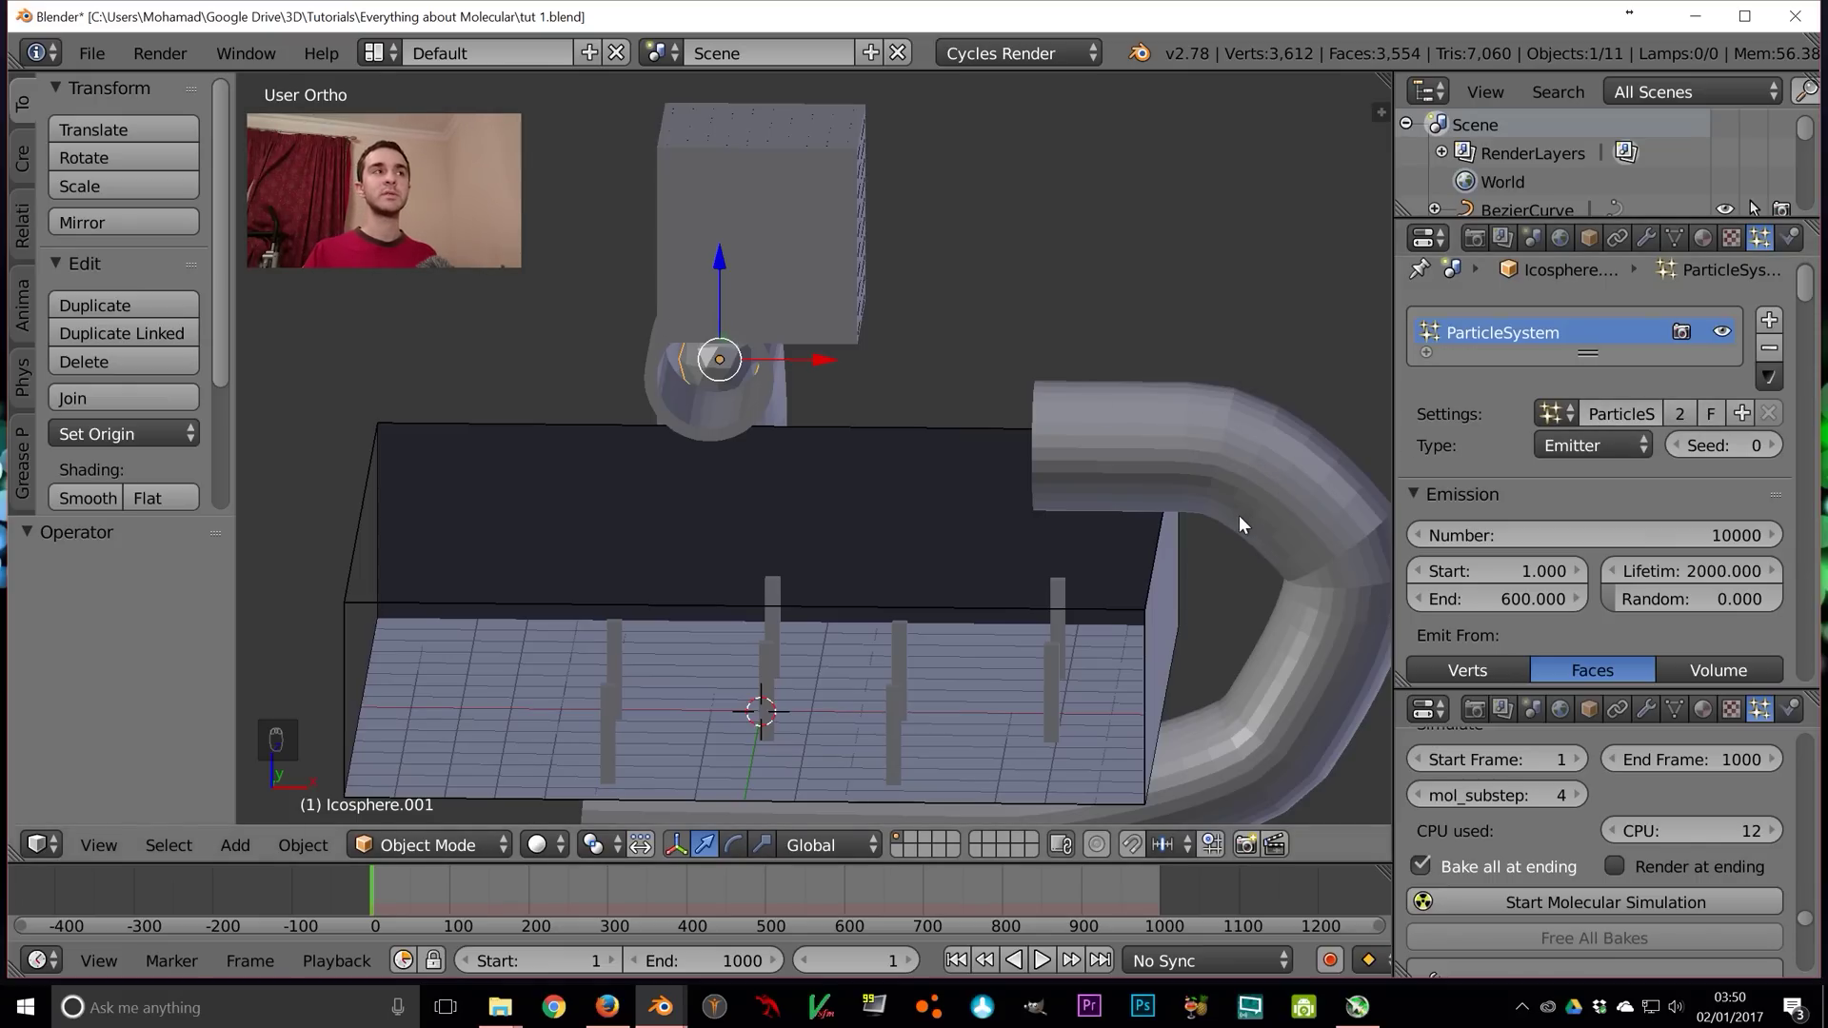
left_click(1680, 411)
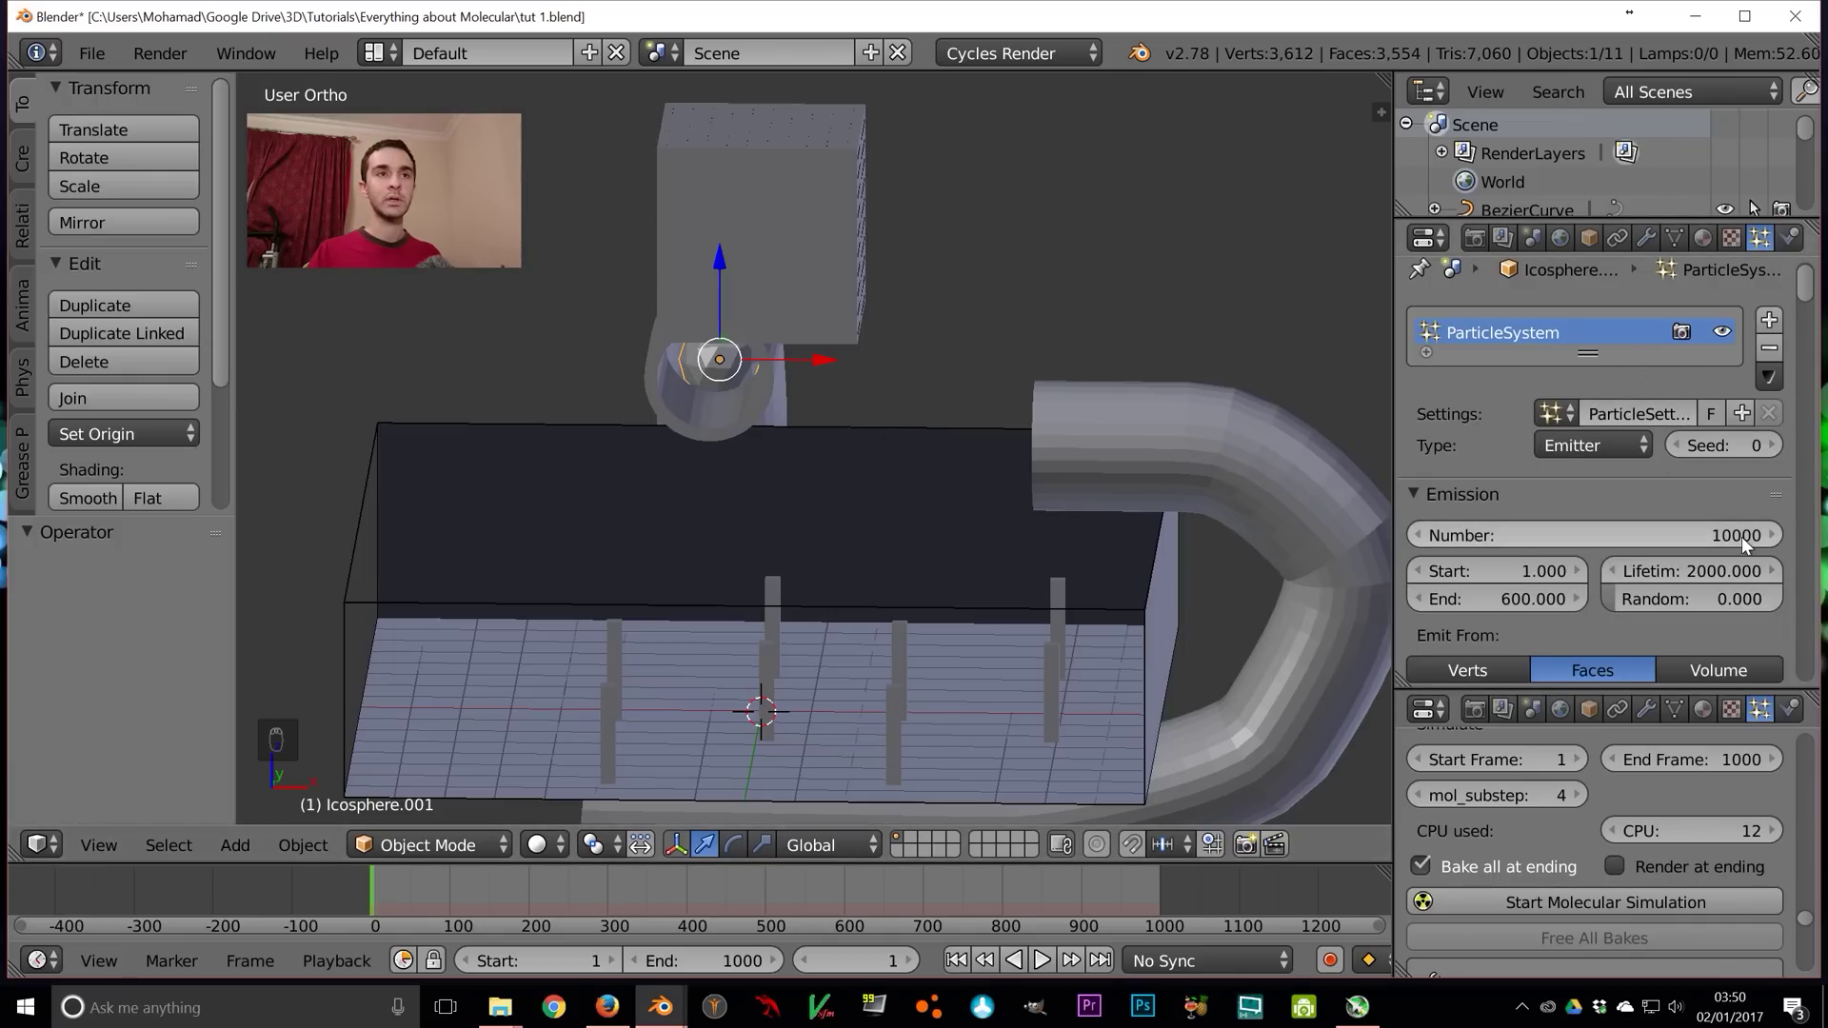
left_click(1681, 533)
type("0")
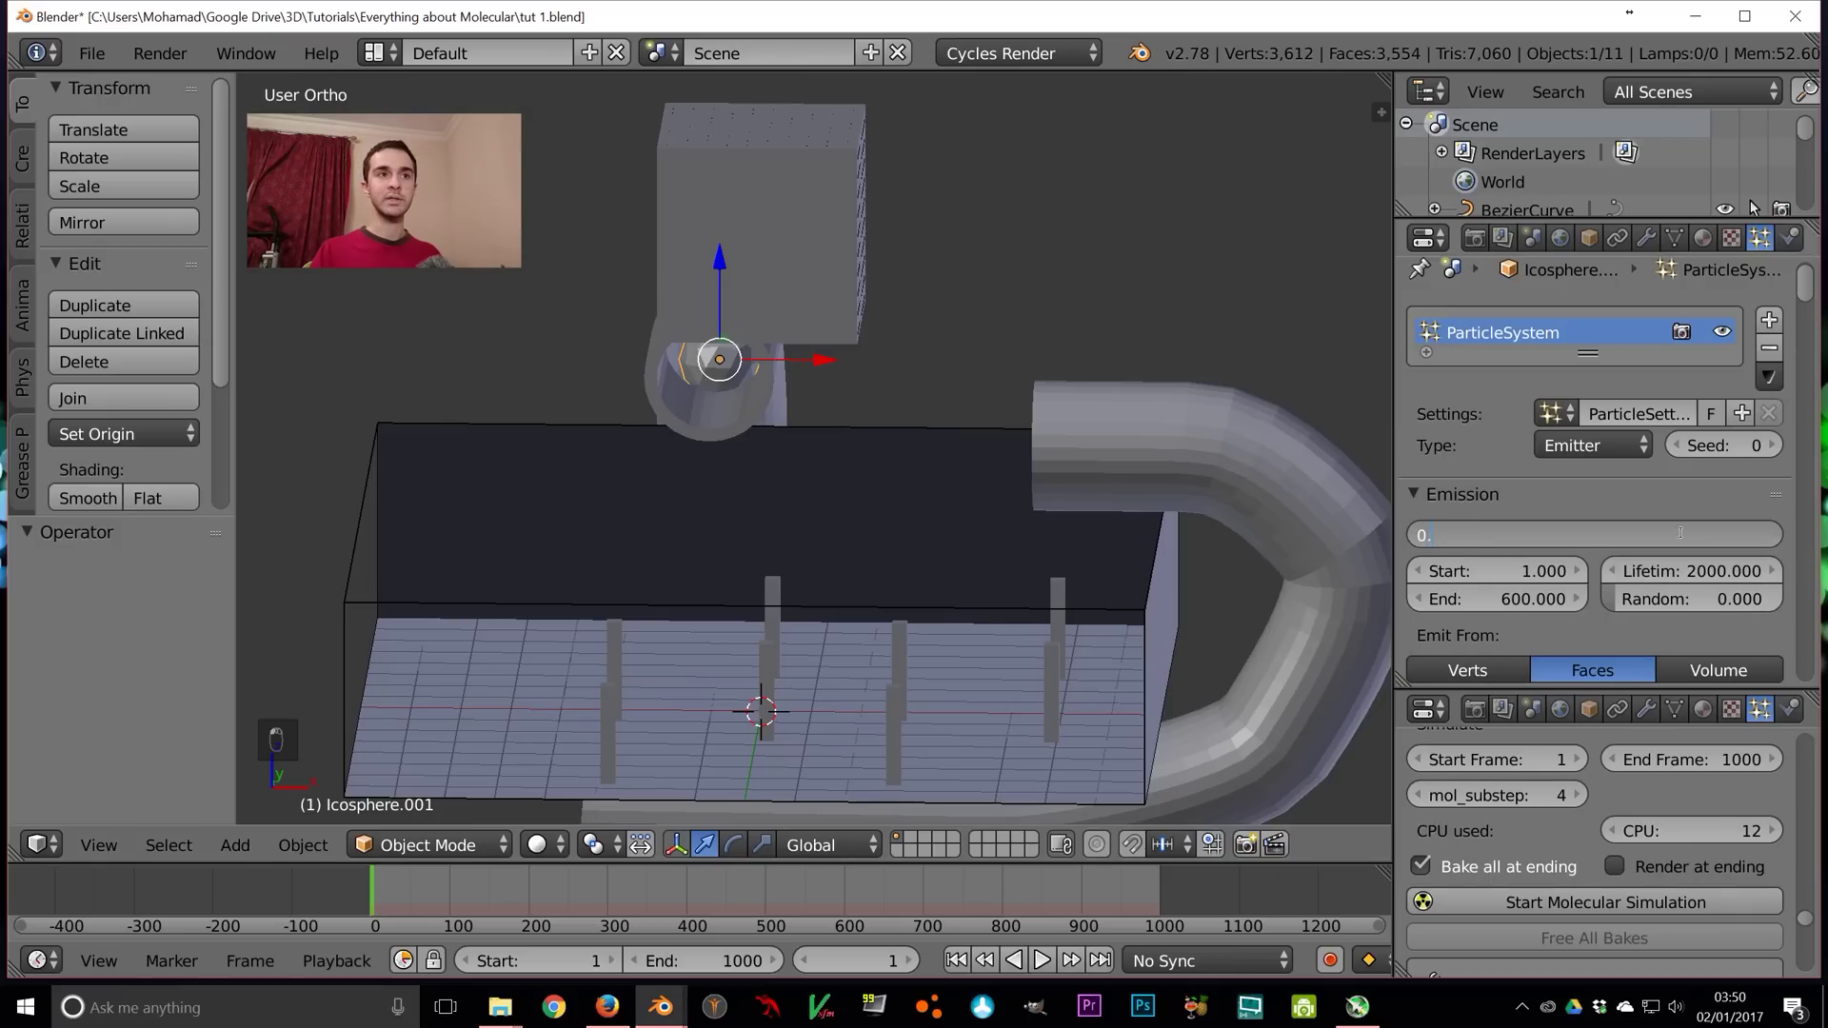
key("BackSpace")
type("3")
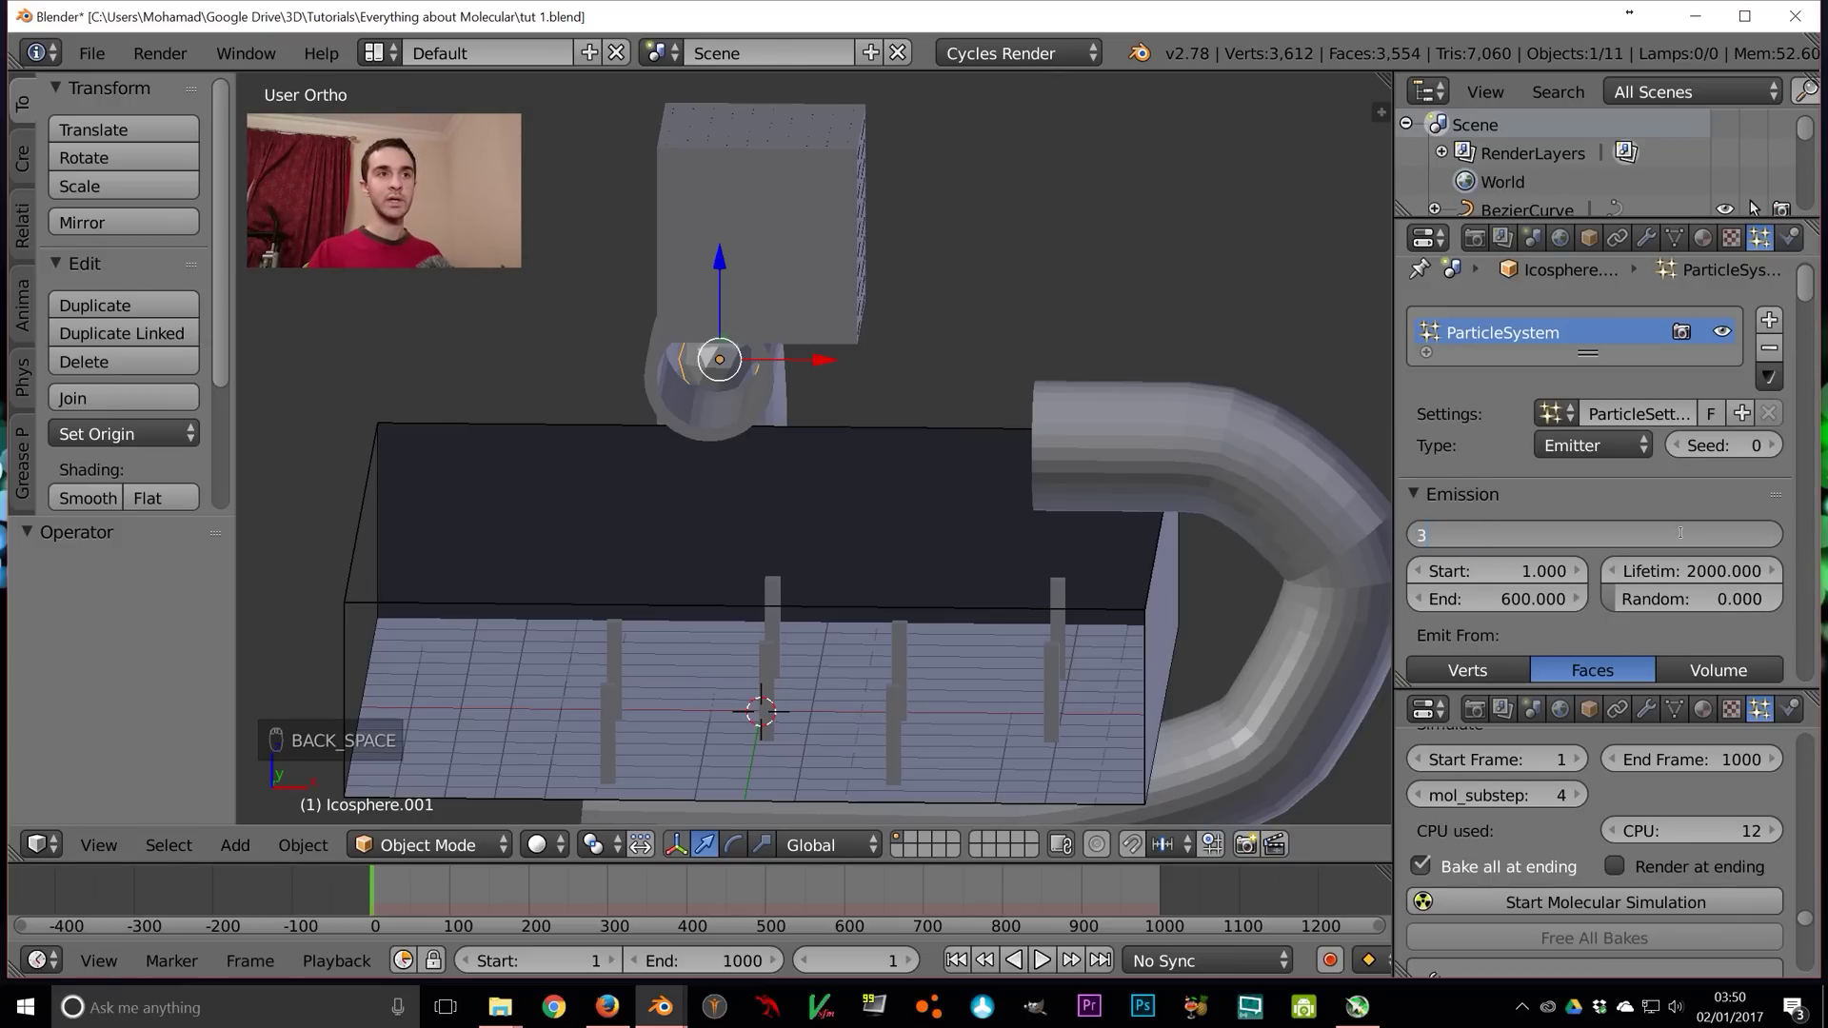
type("000")
key("Return")
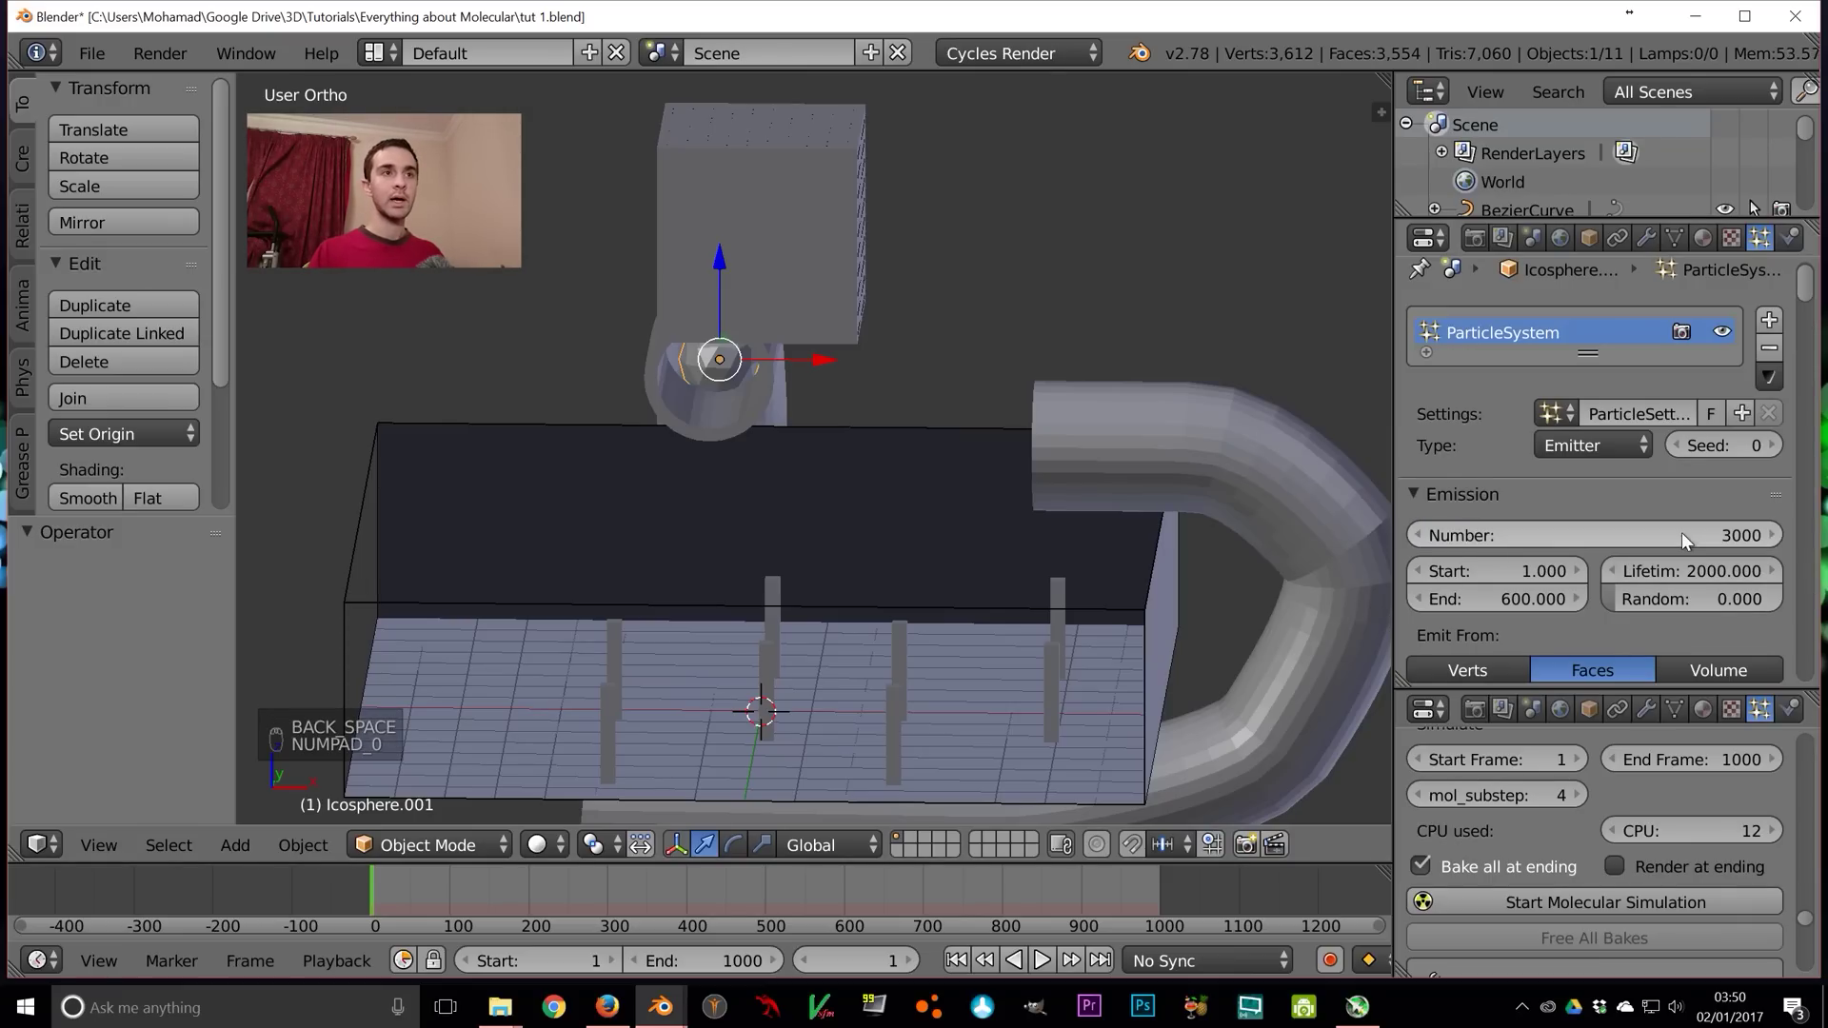
Set the particle number of the original icosphere to 3000 and save the file
key("z")
key("z")
right_click(1310, 488)
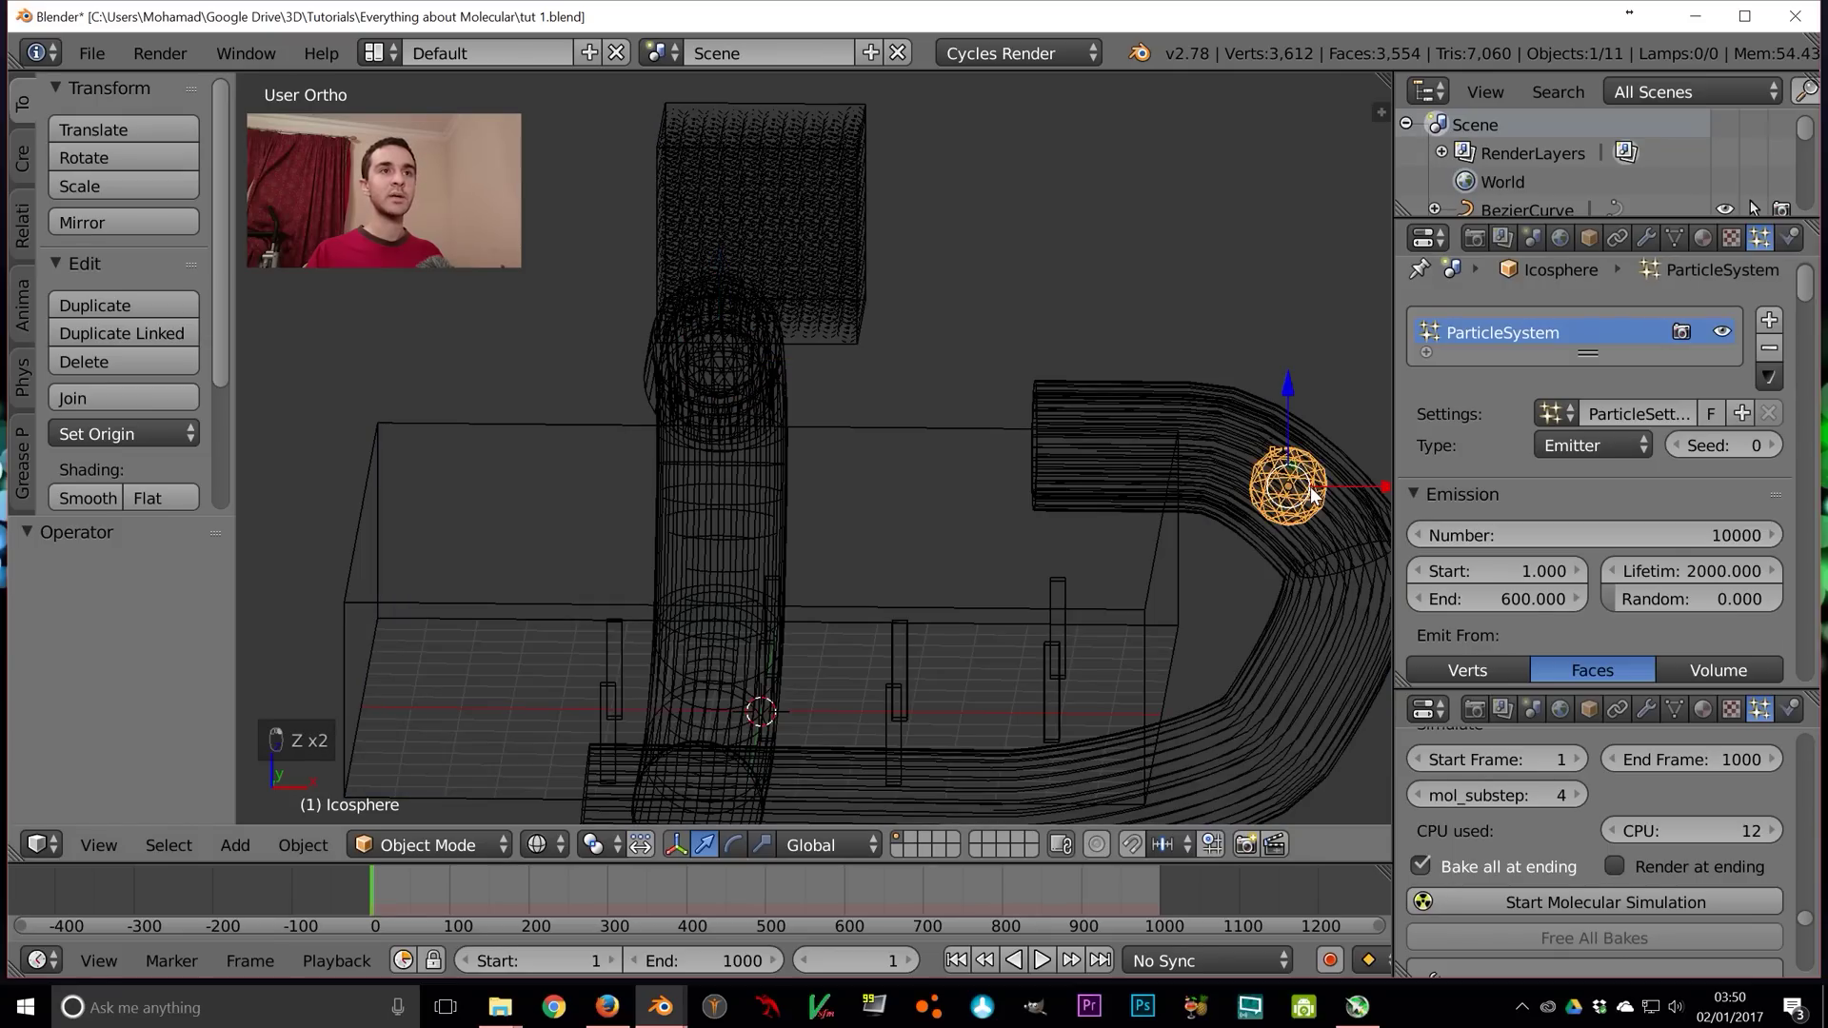
left_click(1636, 535)
type("3000")
key("Return")
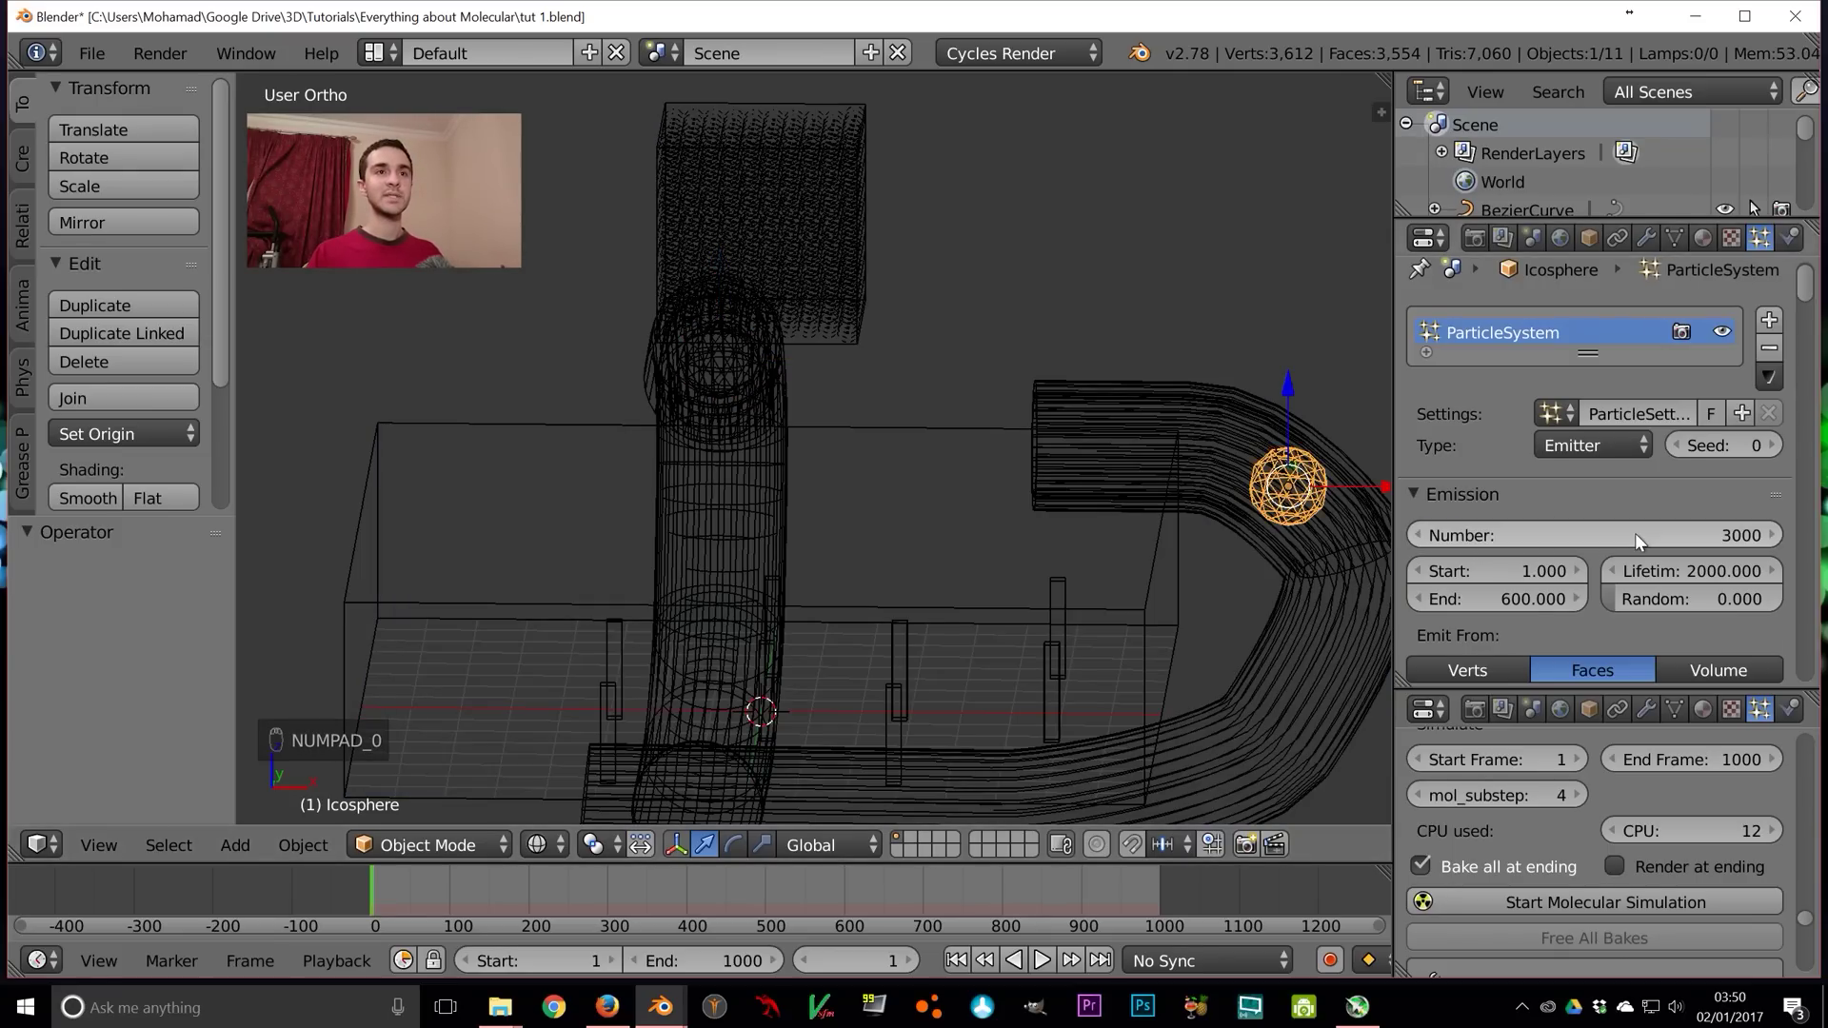
key("ctrl+s")
left_click(1055, 562)
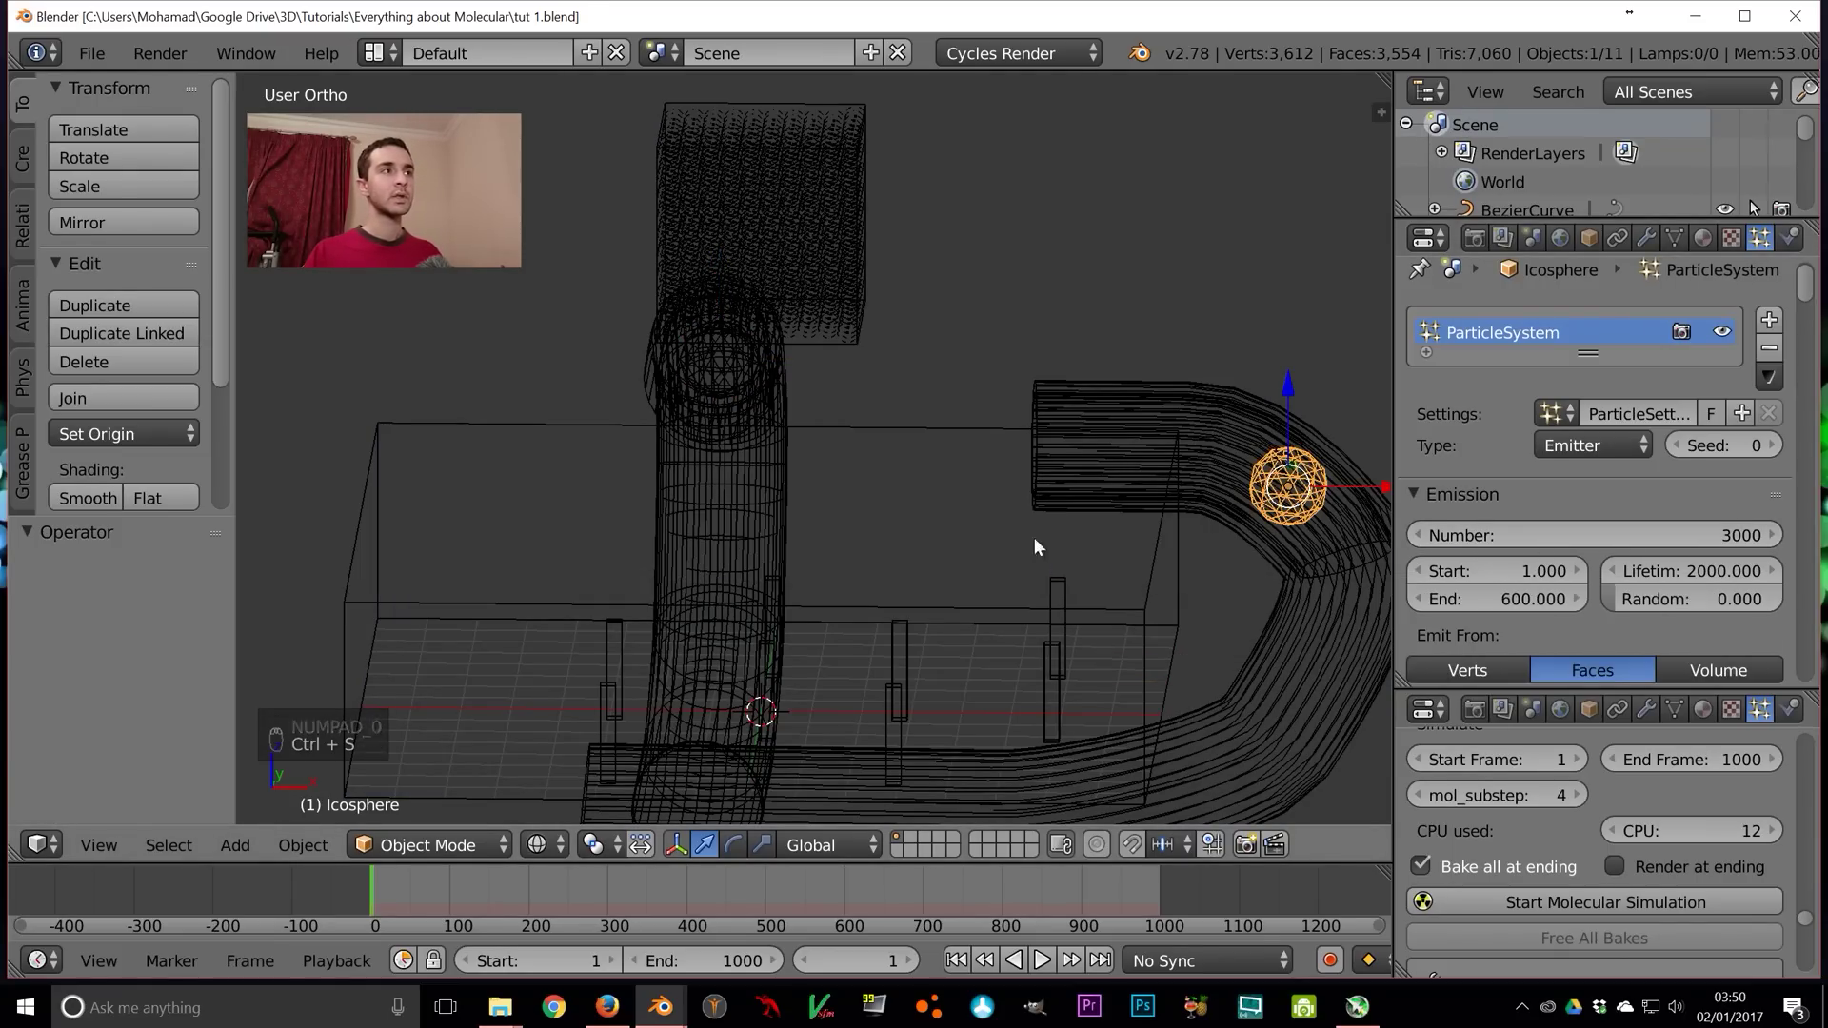
Set the particle size of the original icosphere's emitter to 0.3
right_click(1310, 472)
right_click(1310, 476)
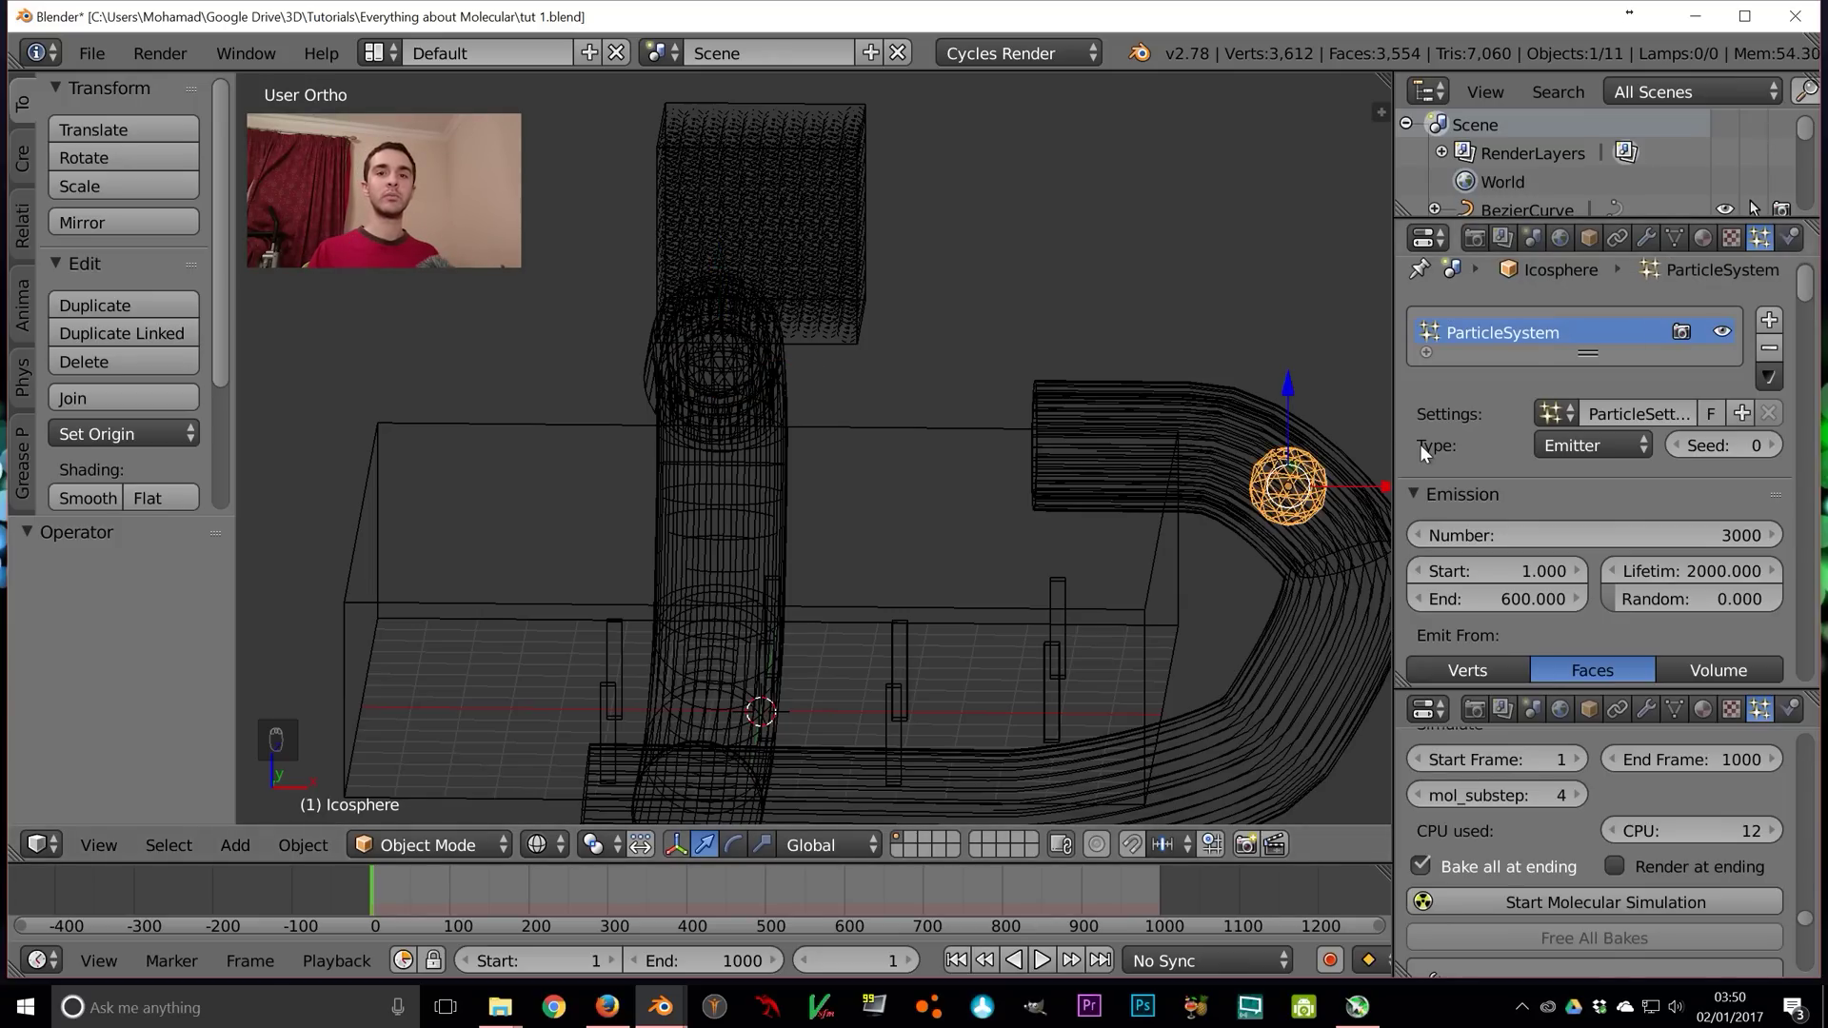
scroll(1561, 574, "down", 6)
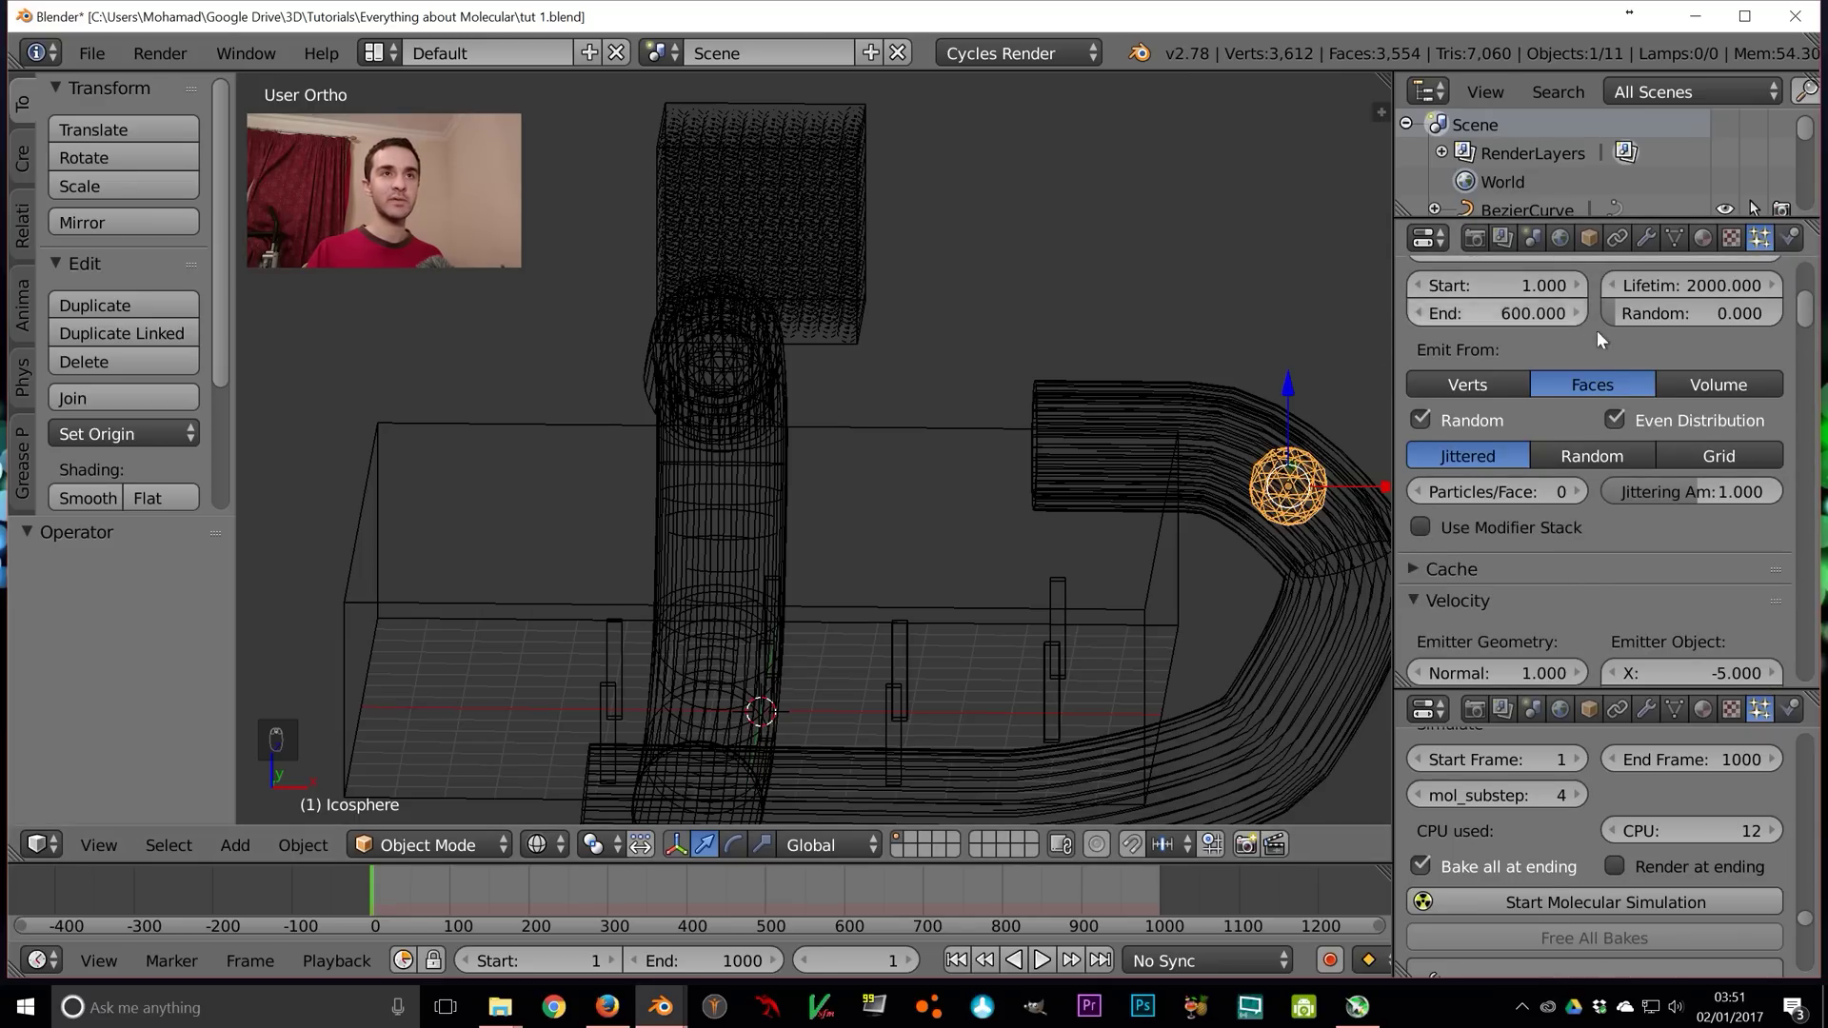
scroll(1636, 519, "down", 9)
scroll(1636, 519, "down", 1)
left_click(1511, 492)
type("0.3")
key("Return")
Set the particle size of the duplicated icosphere's emitter to 0.4
right_click(752, 346)
right_click(752, 348)
right_click(748, 354)
left_click(1488, 489)
type("0.04")
key("Return")
Reselect the duplicated icosphere and activate particle linking in its Molecular settings, with the scene shown through the camera
right_click(824, 245)
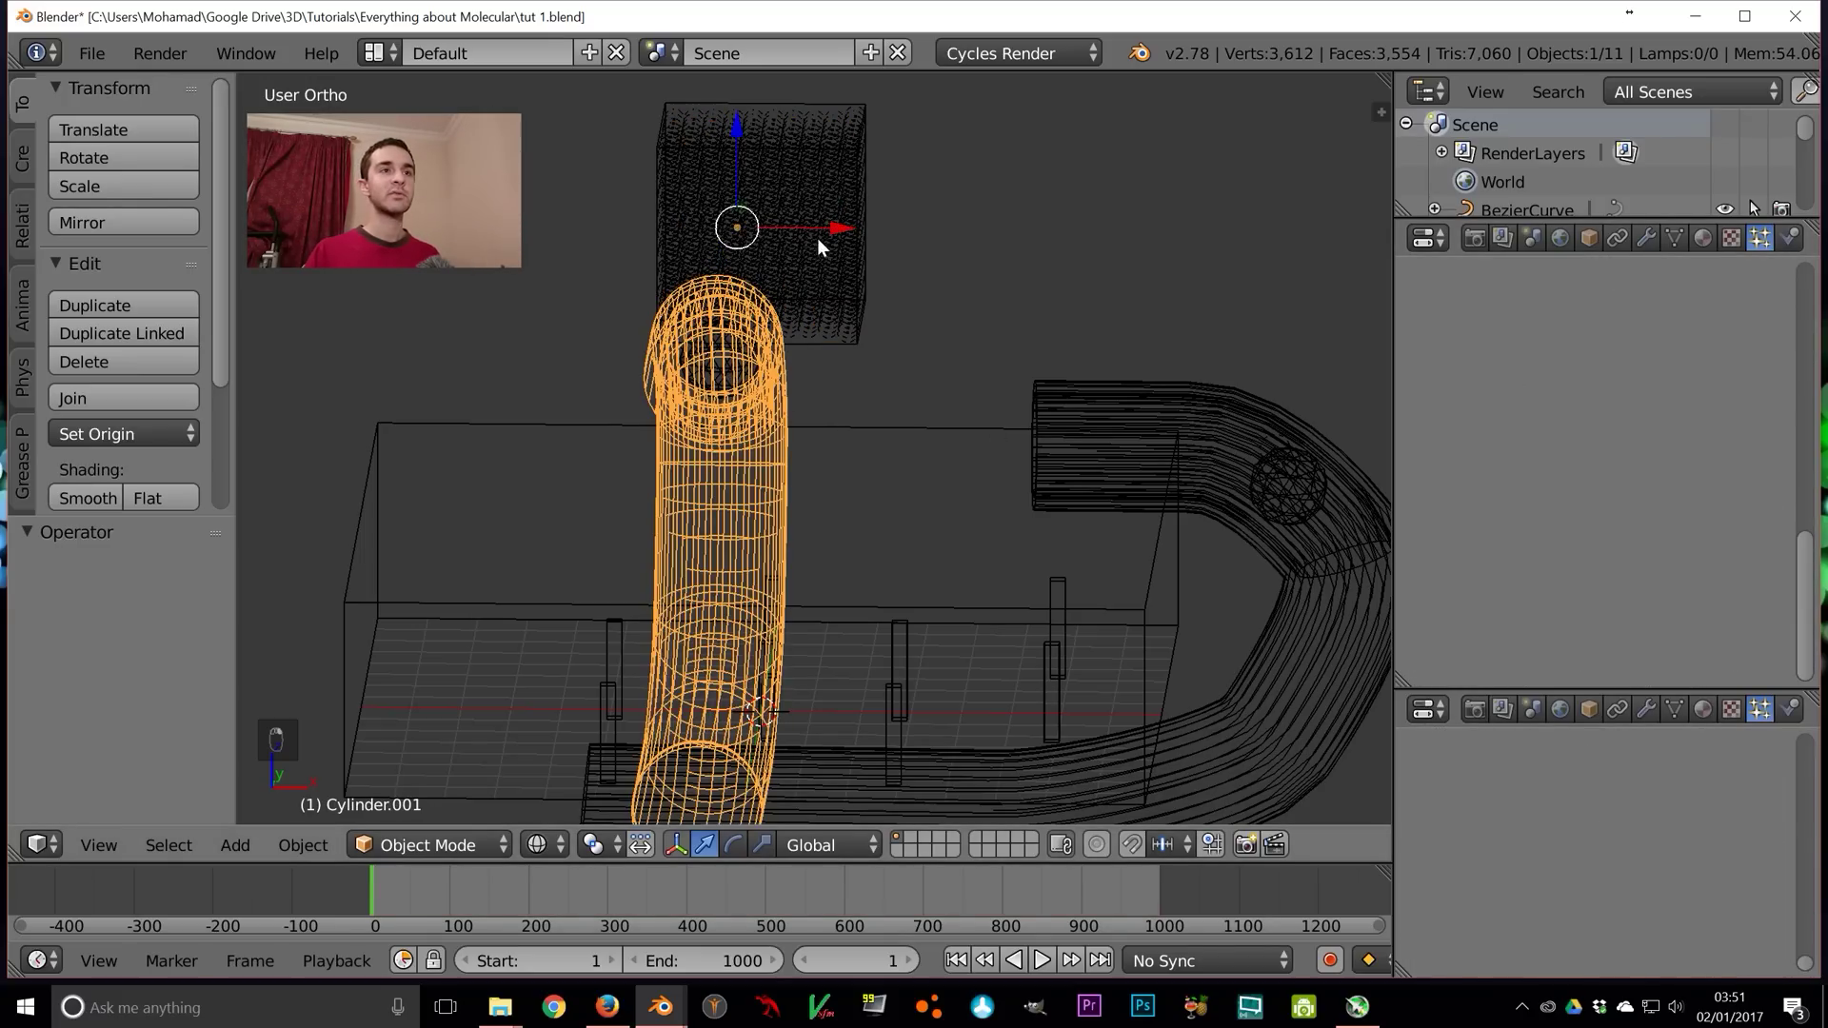
right_click(825, 230)
right_click(1287, 473)
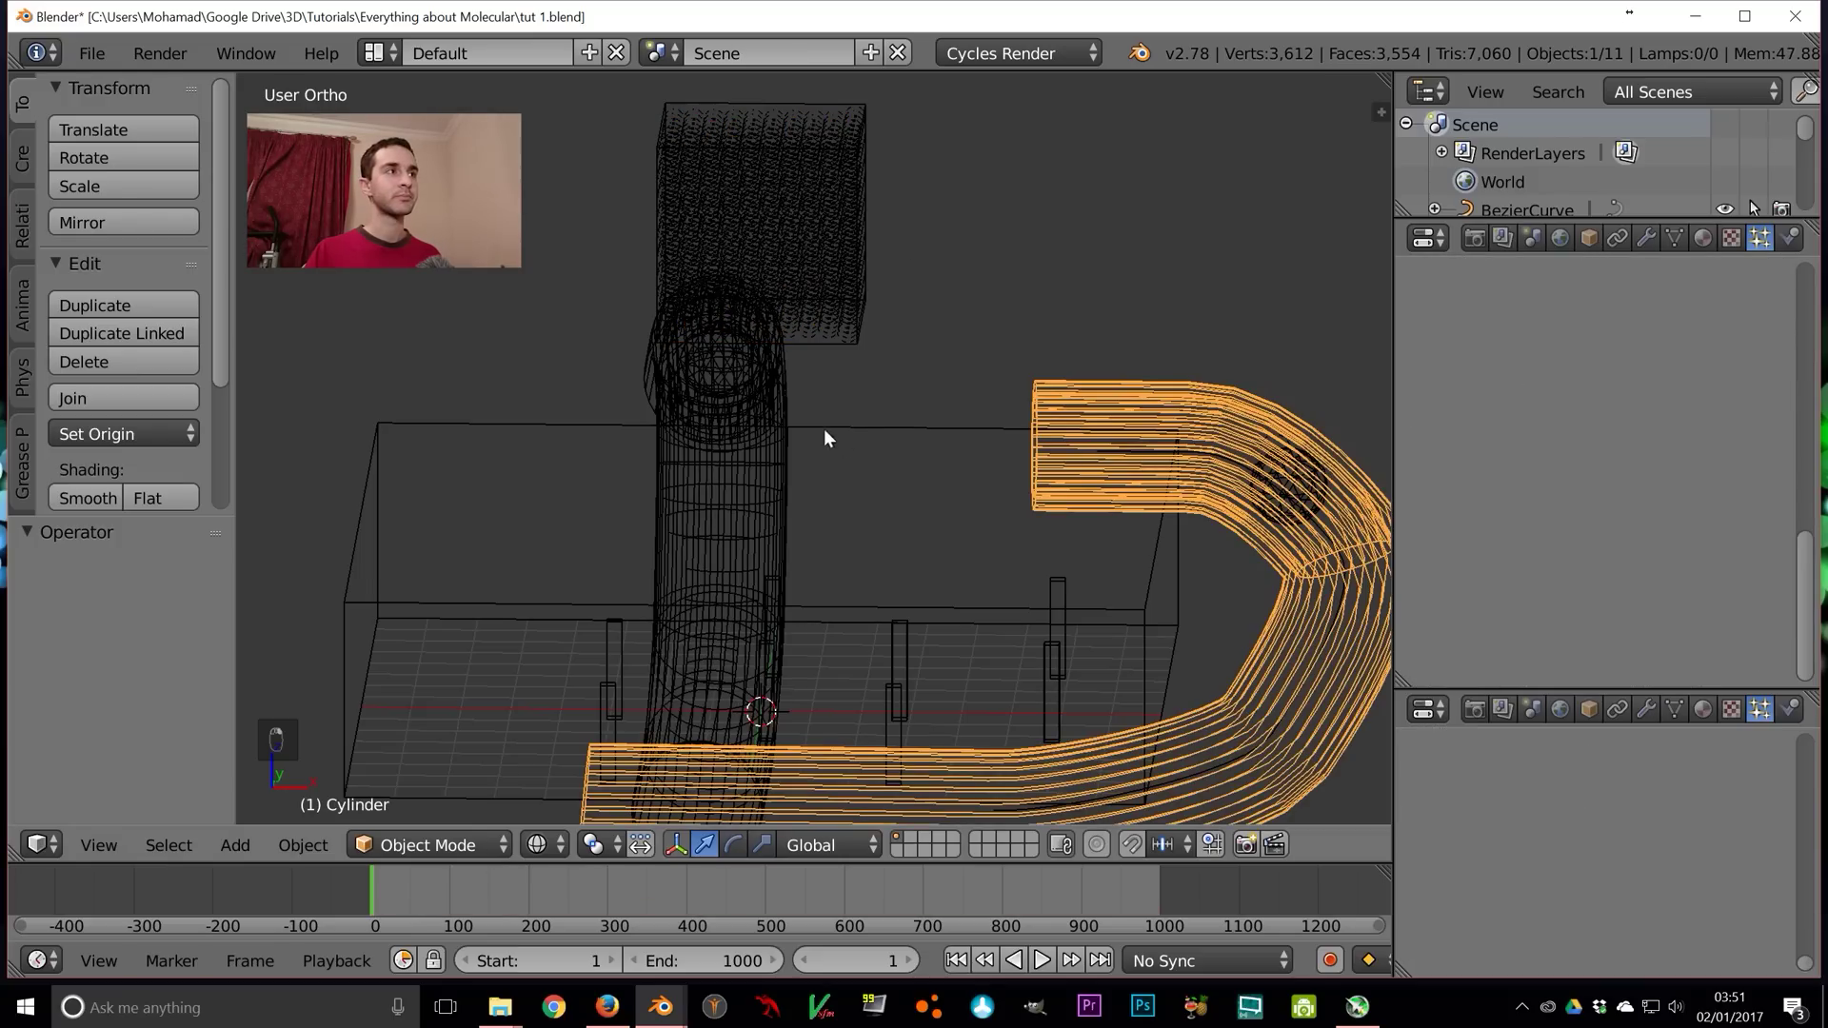
right_click(721, 370)
key("KP_0")
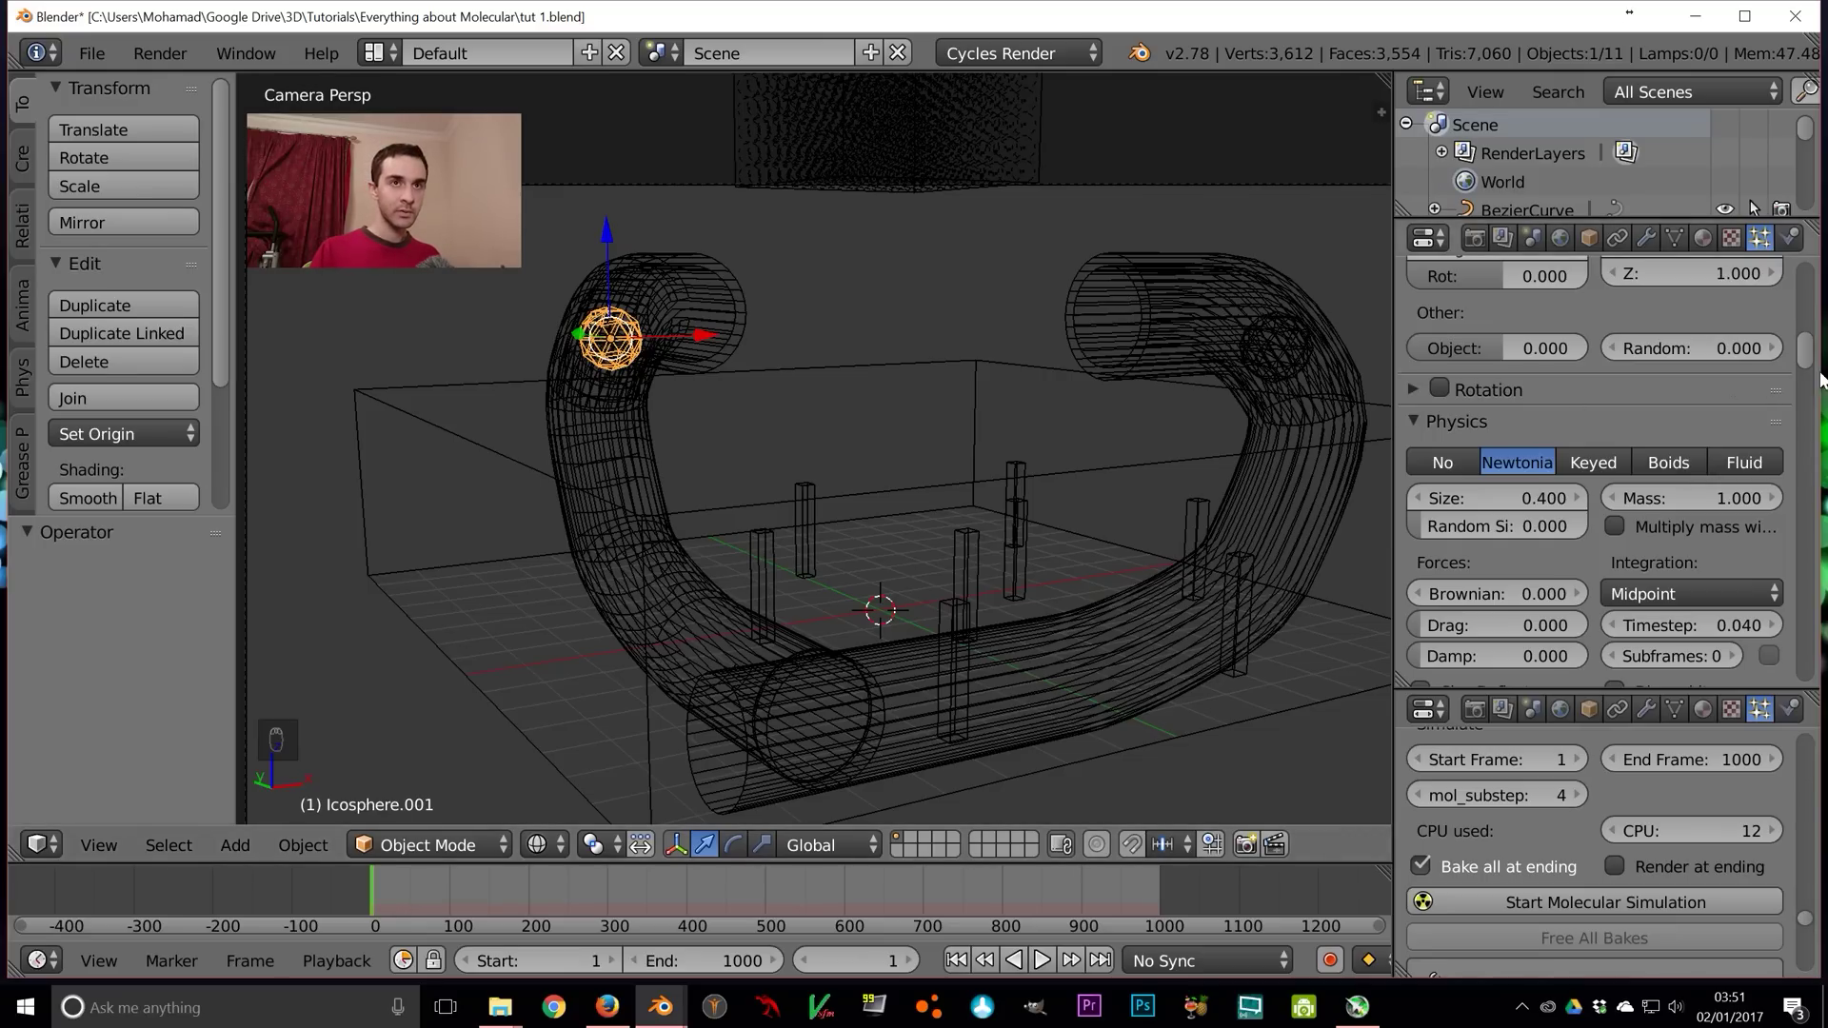
left_click_drag(1808, 358, 1812, 468)
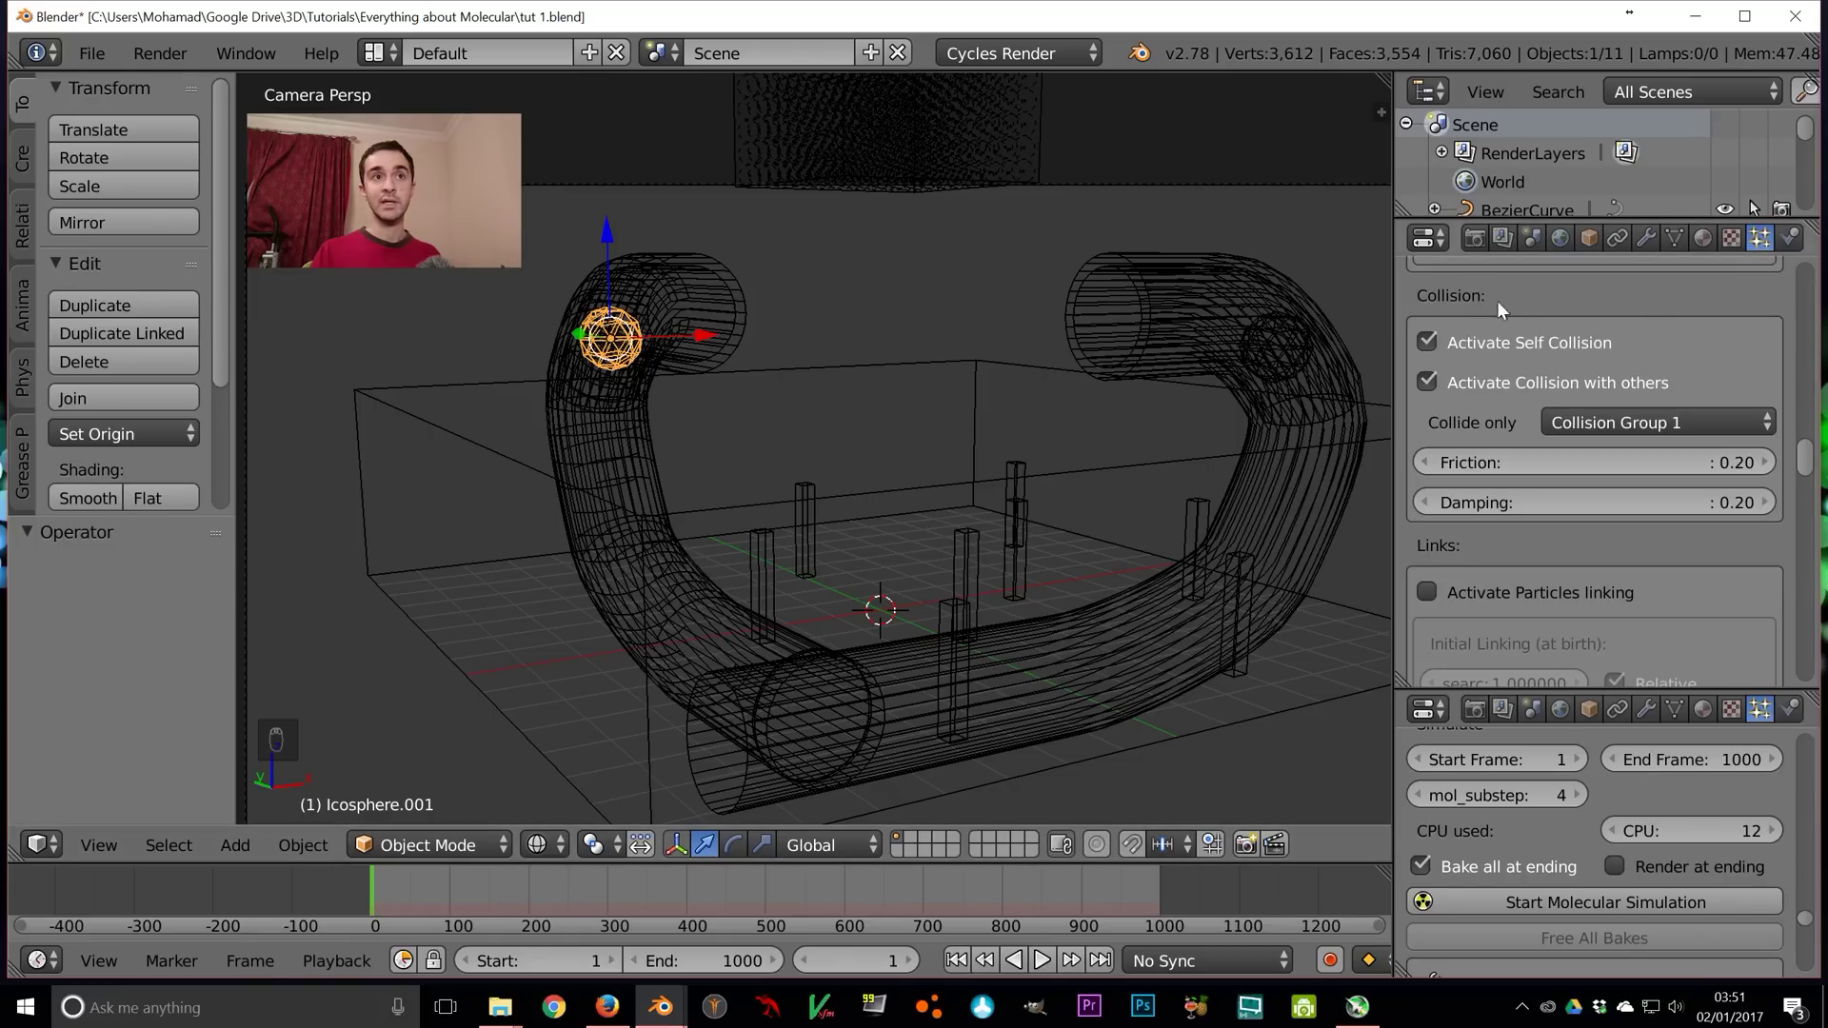
scroll(1656, 371, "down", 3)
scroll(1680, 381, "down", 2)
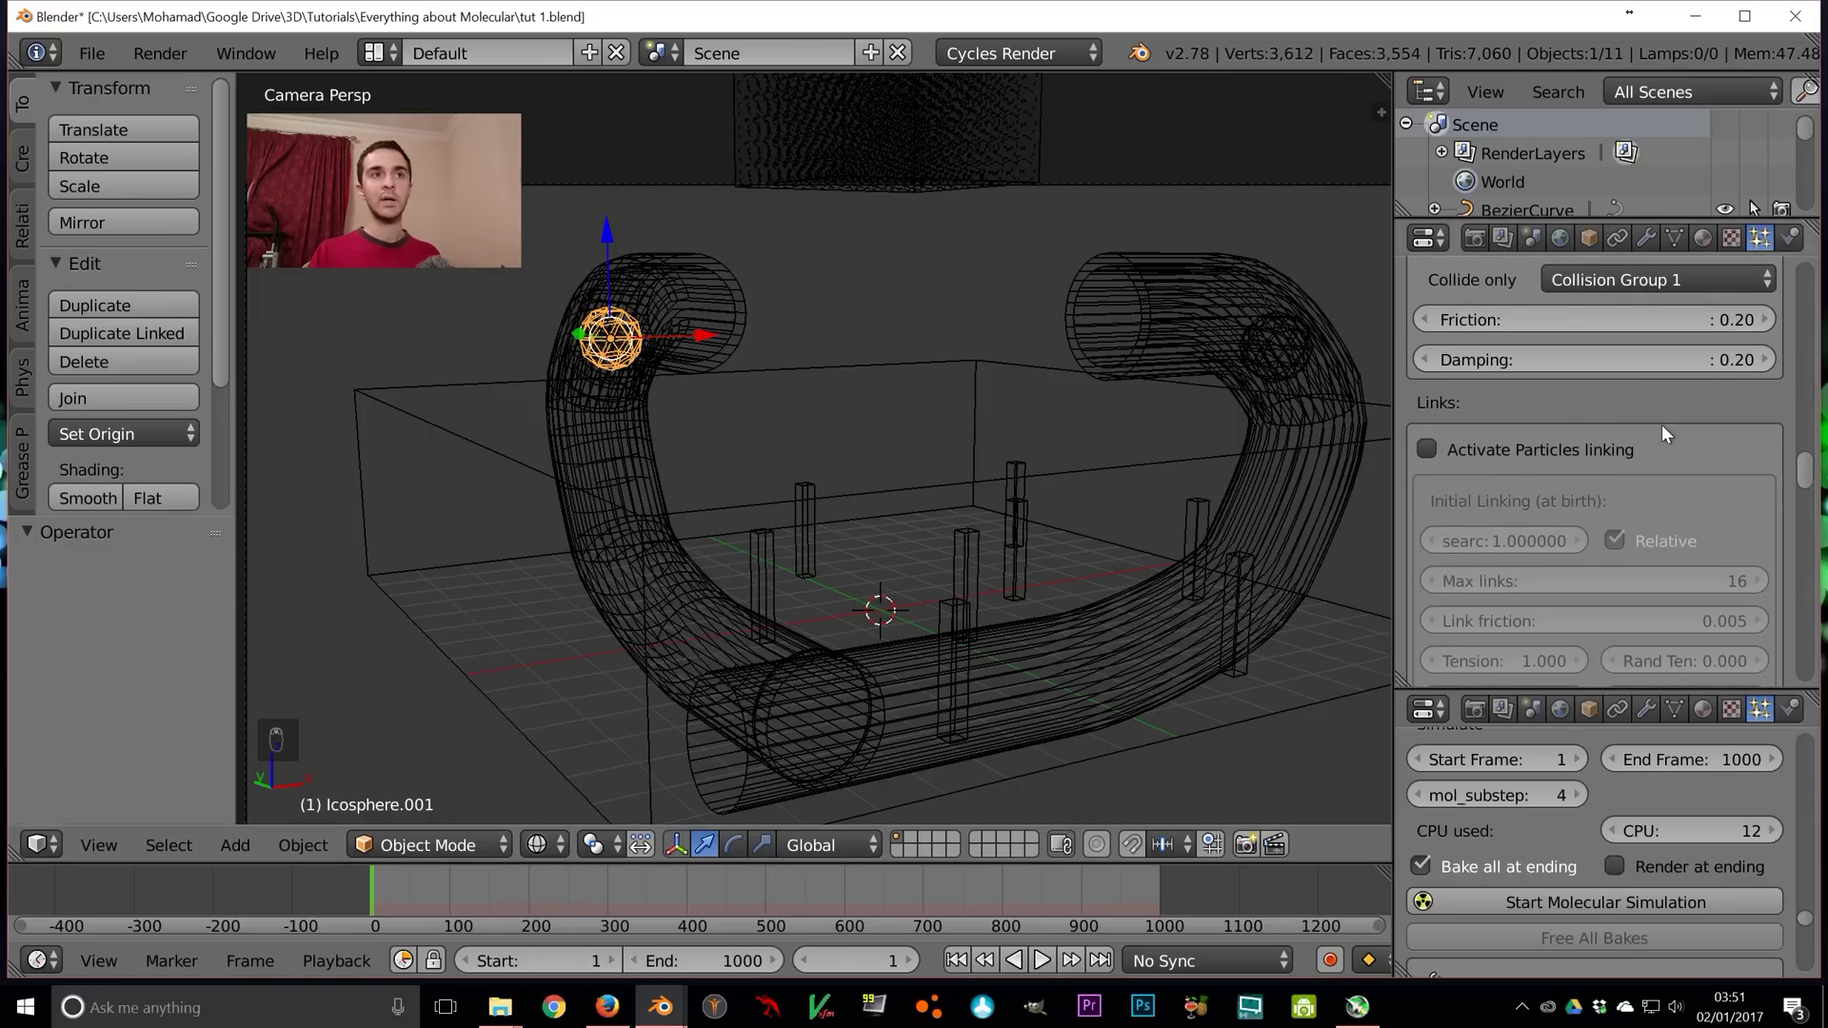
left_click(1428, 448)
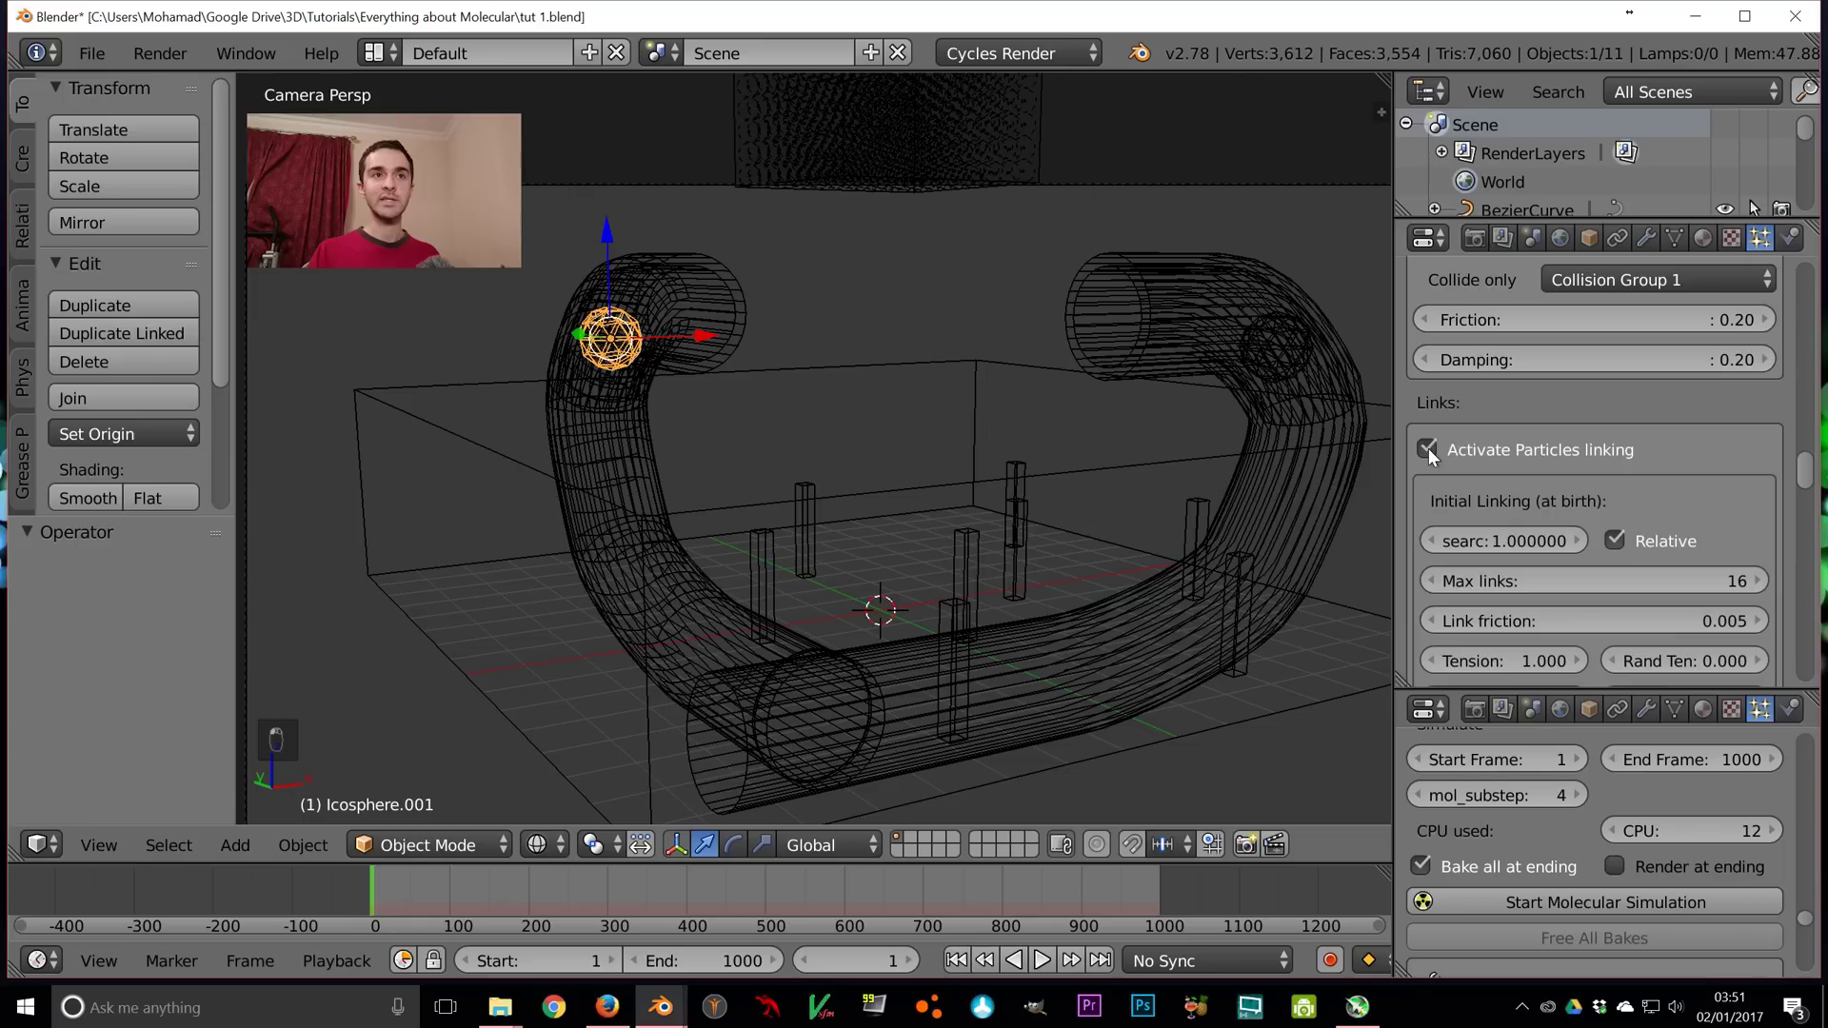
Set the search distance for initial linking at birth to 0 in the duplicated icosphere's Molecular settings
scroll(1705, 408, "down", 4)
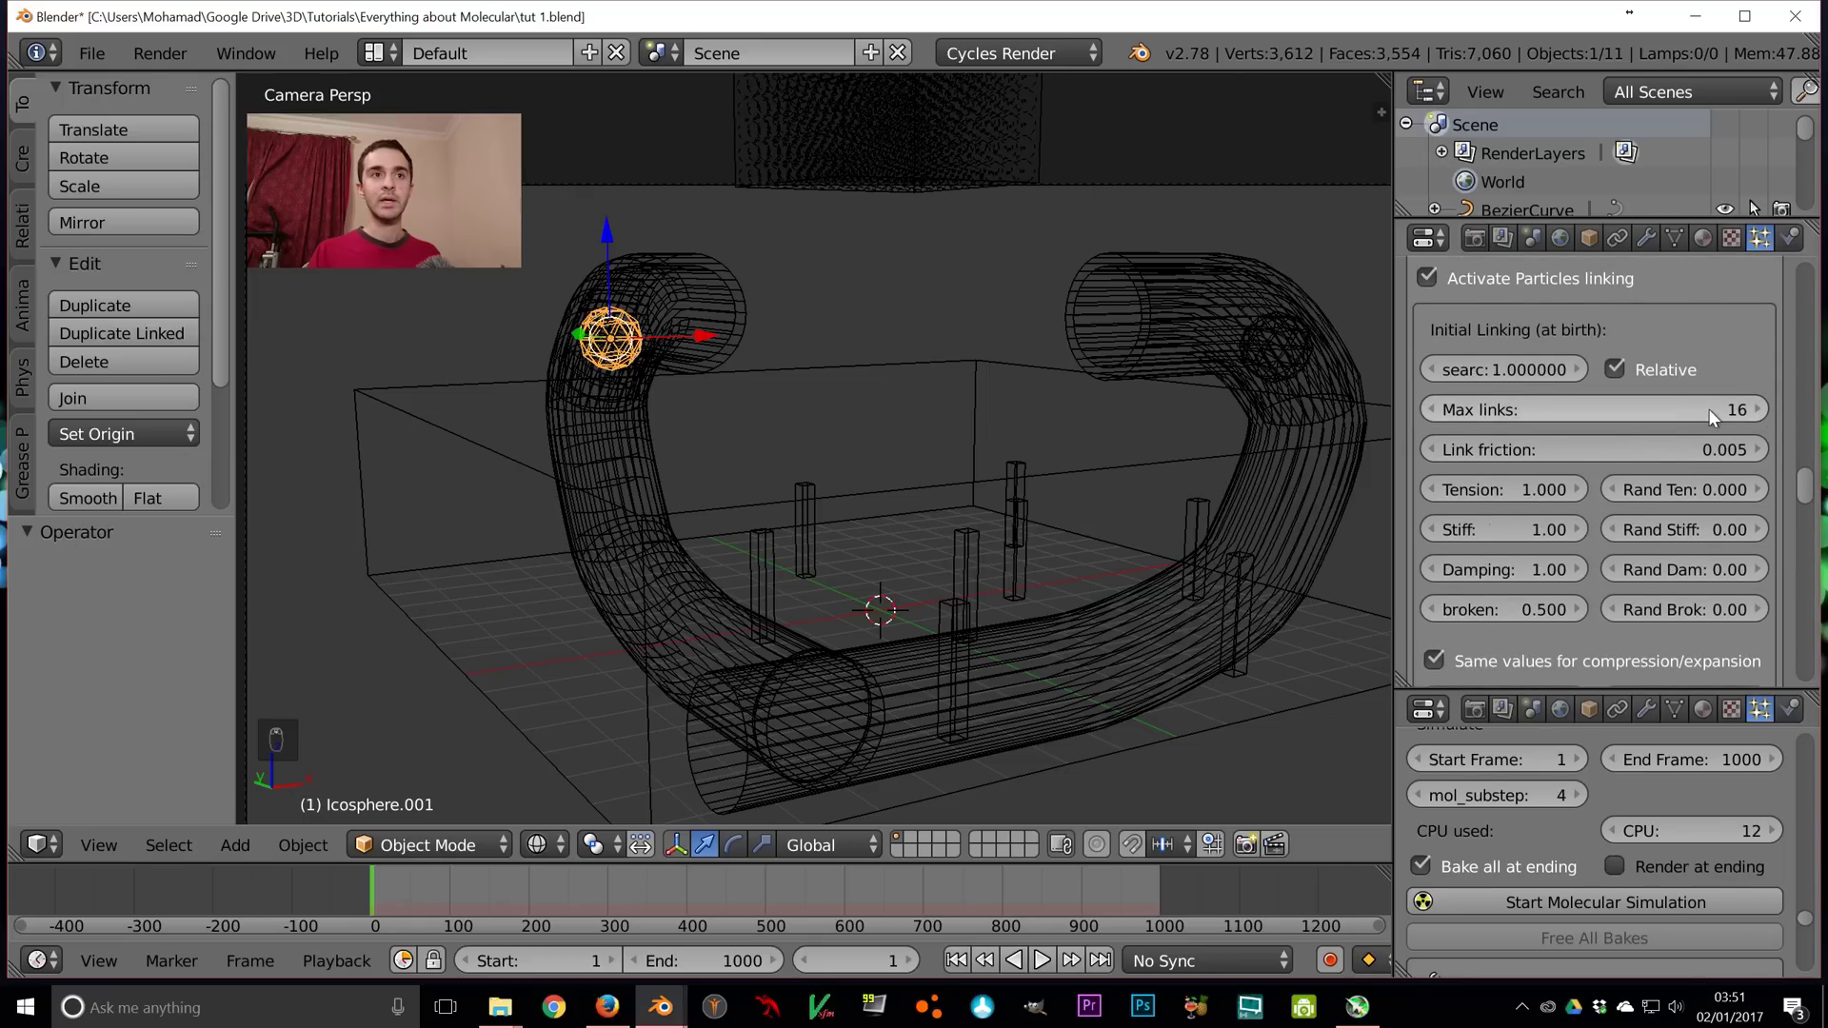
scroll(1709, 409, "down", 8)
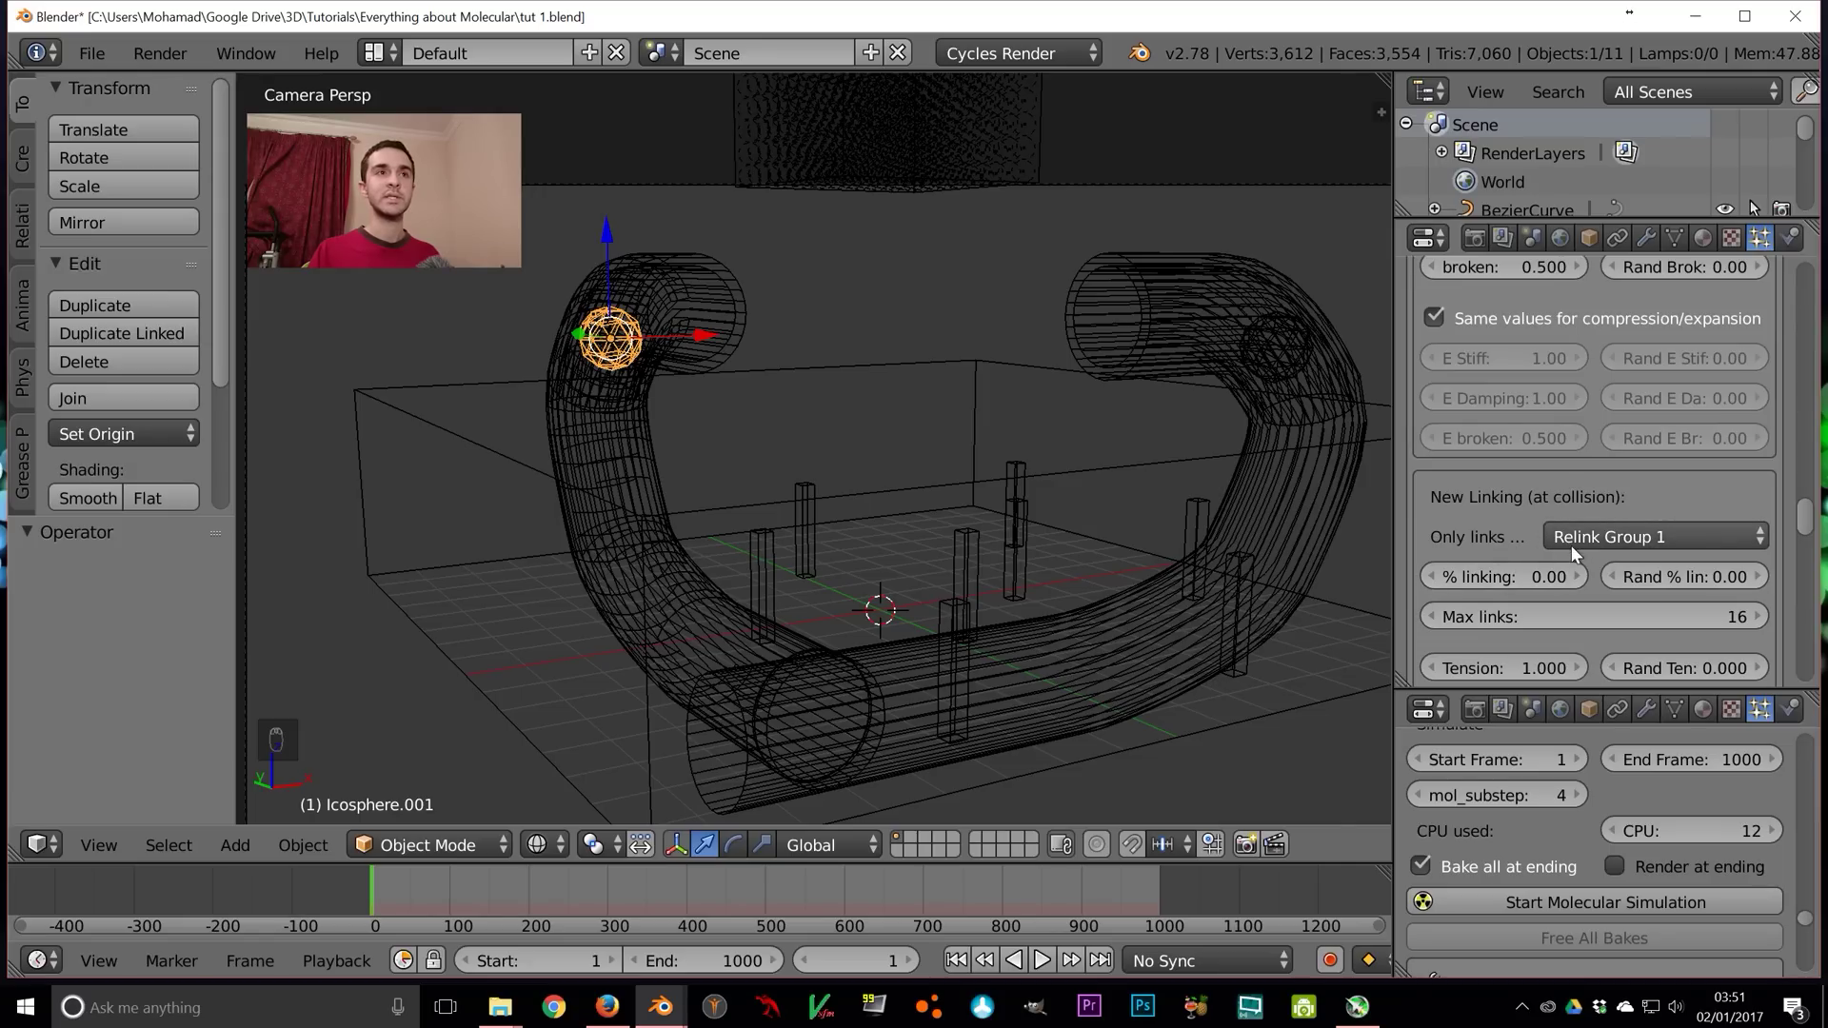
scroll(1590, 590, "up", 4)
scroll(1620, 595, "up", 5)
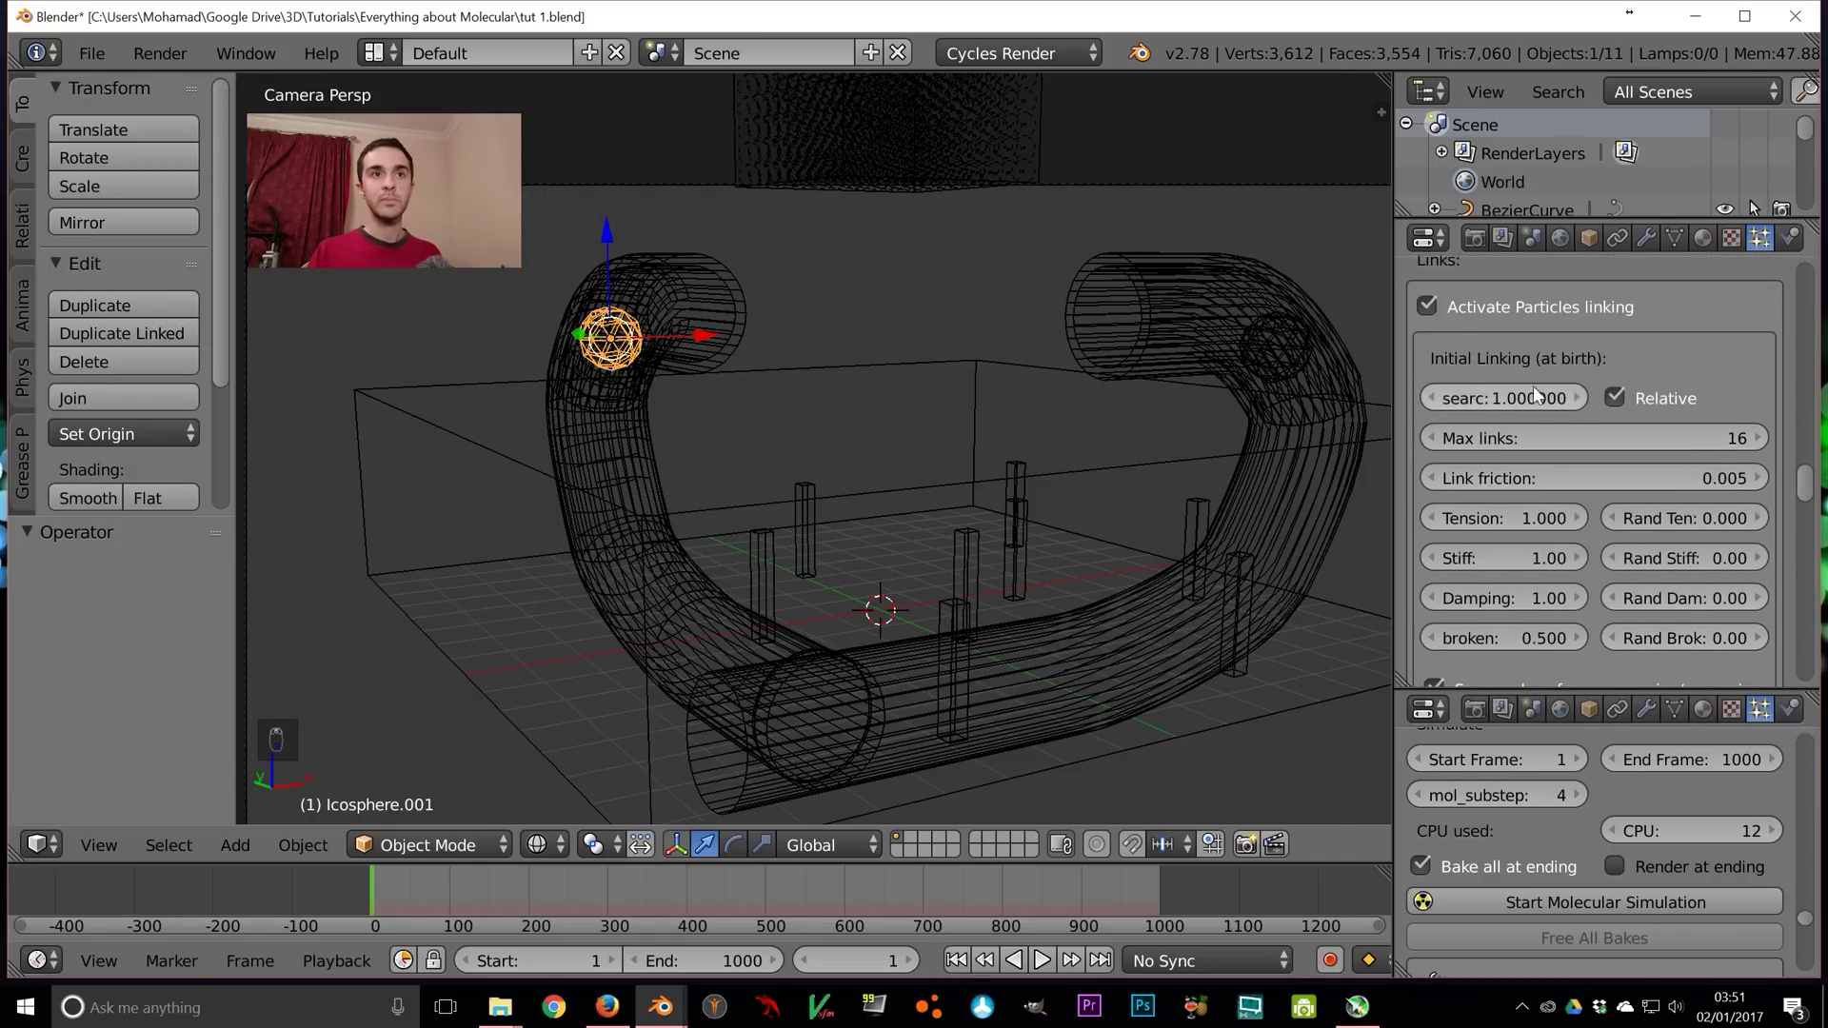
left_click(1532, 394)
type("1.00.0001")
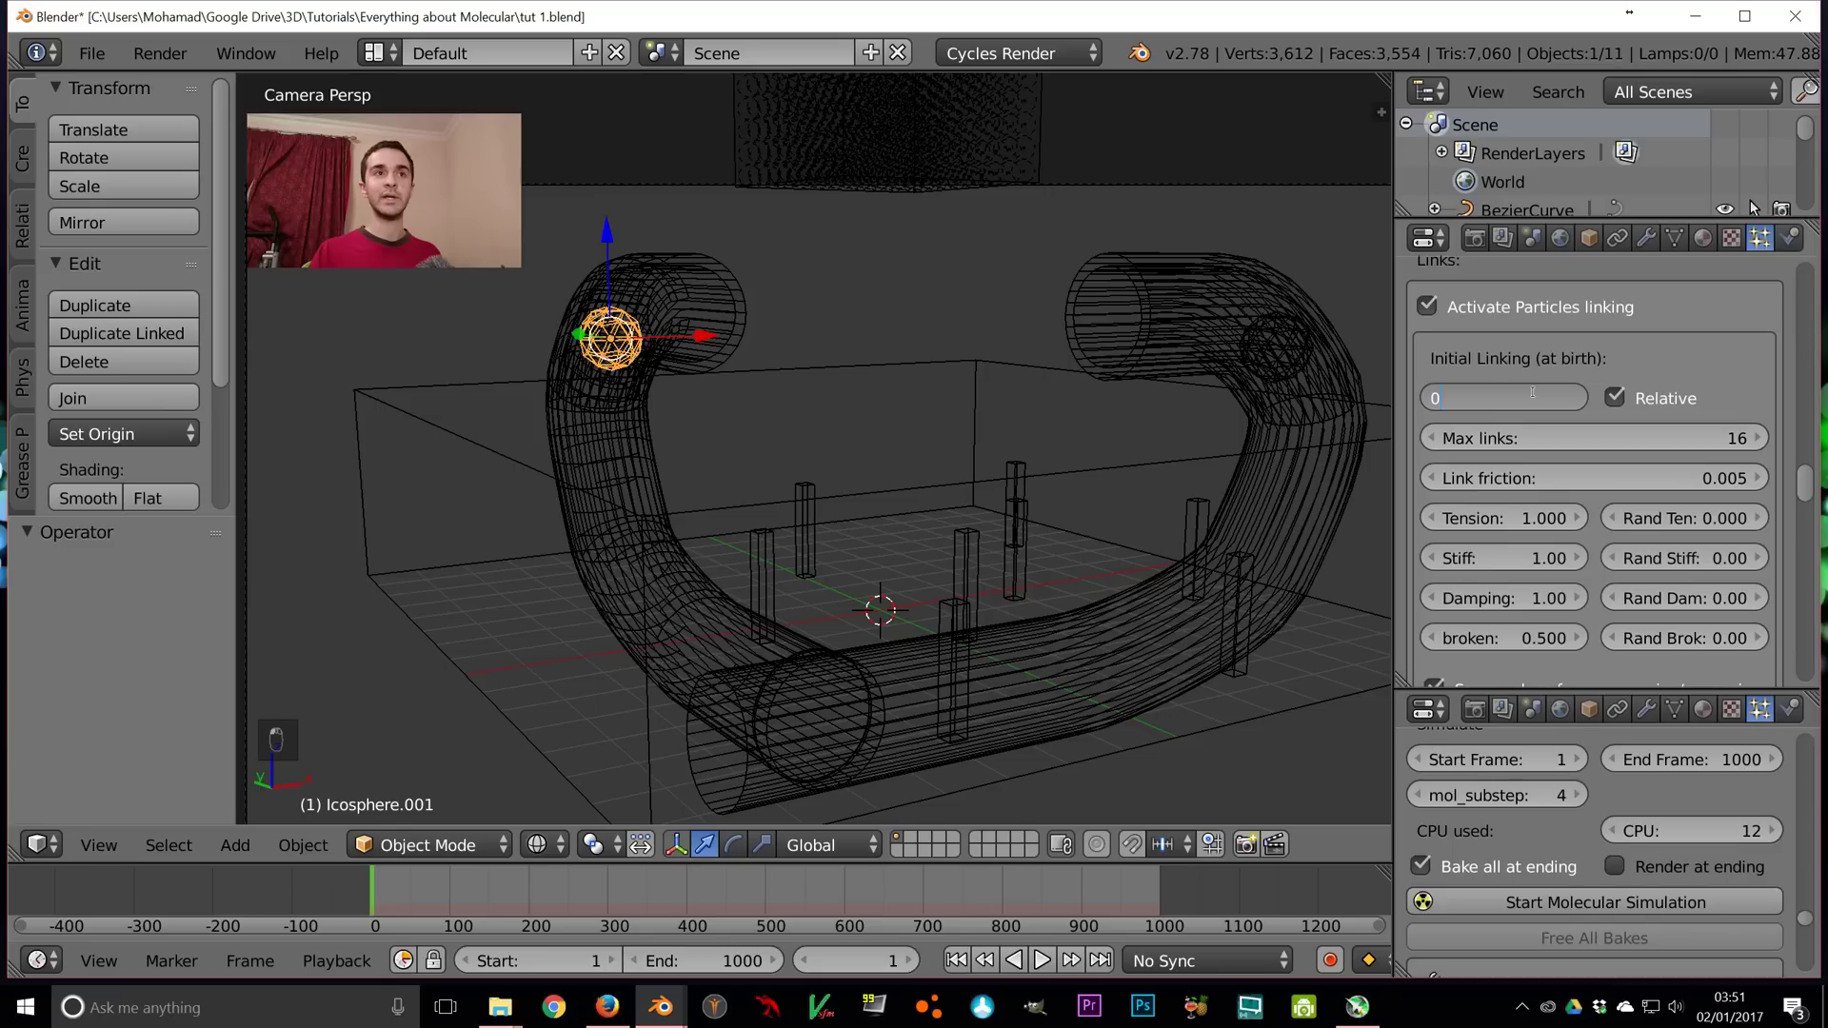
key("Return")
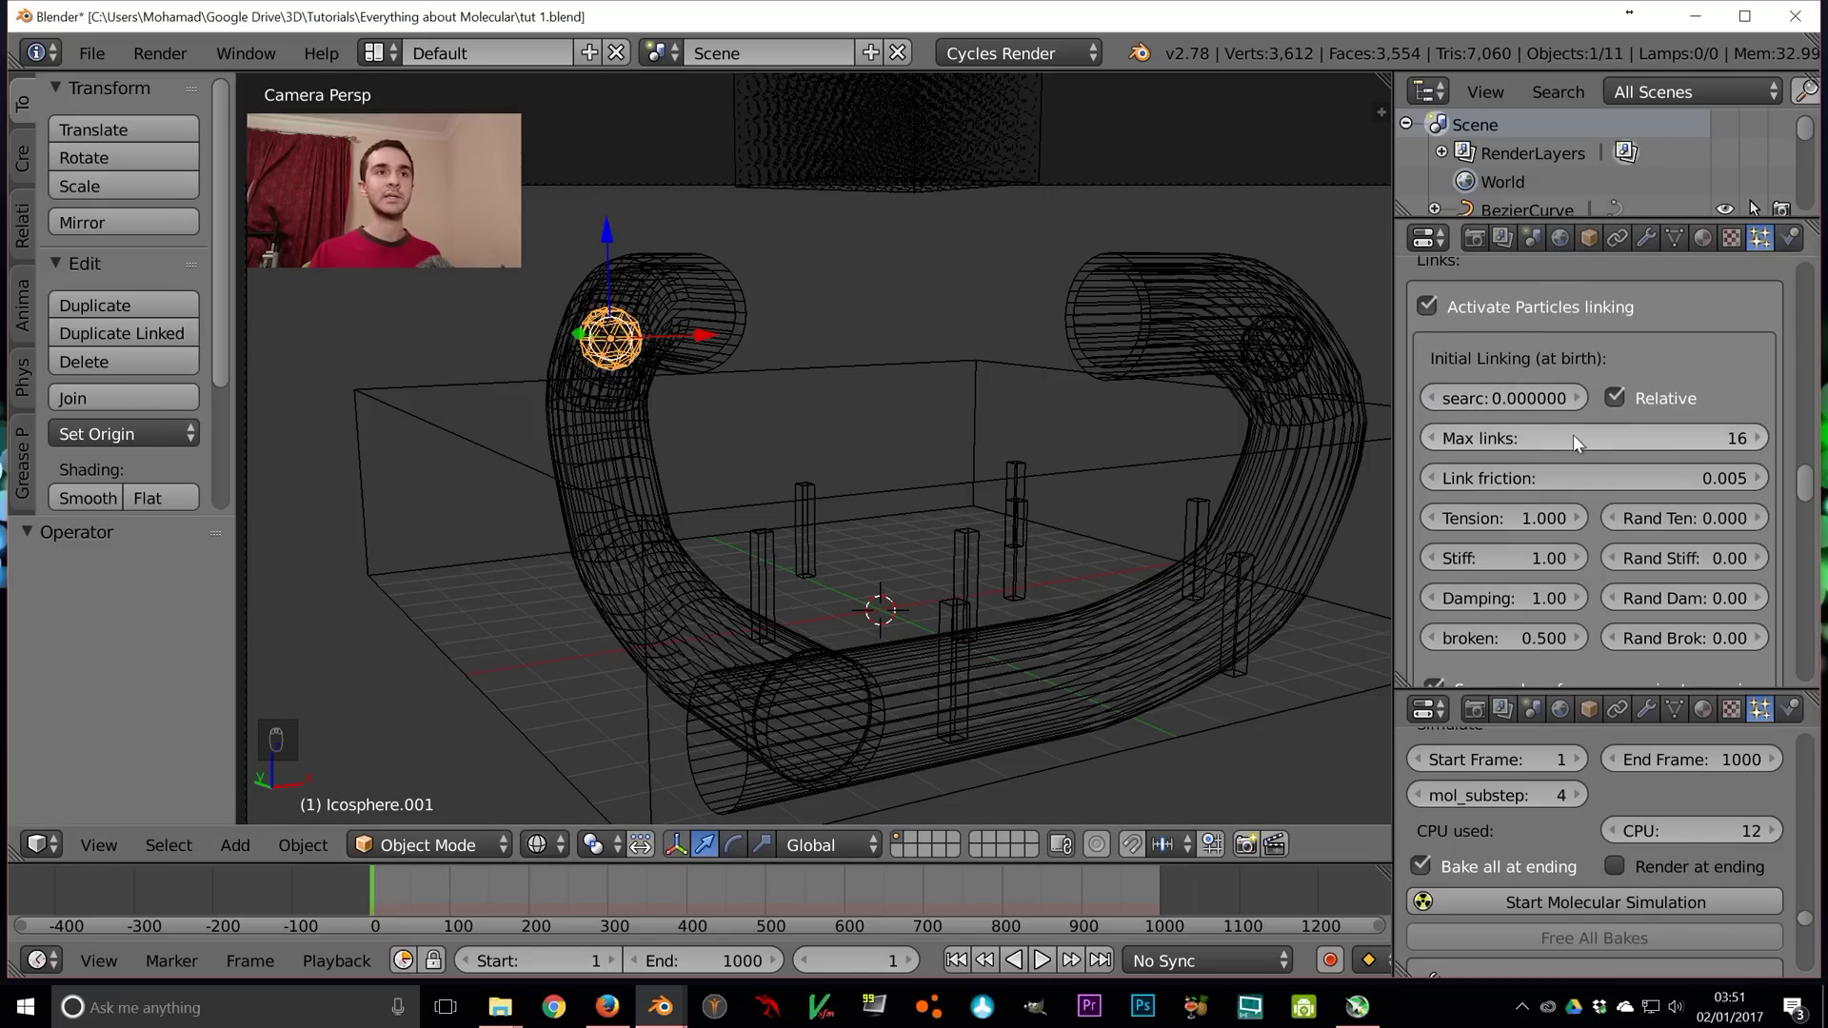
Set the duplicated icosphere's linking percentage for new links at collision to 25 and save the file
scroll(1620, 486, "down", 10)
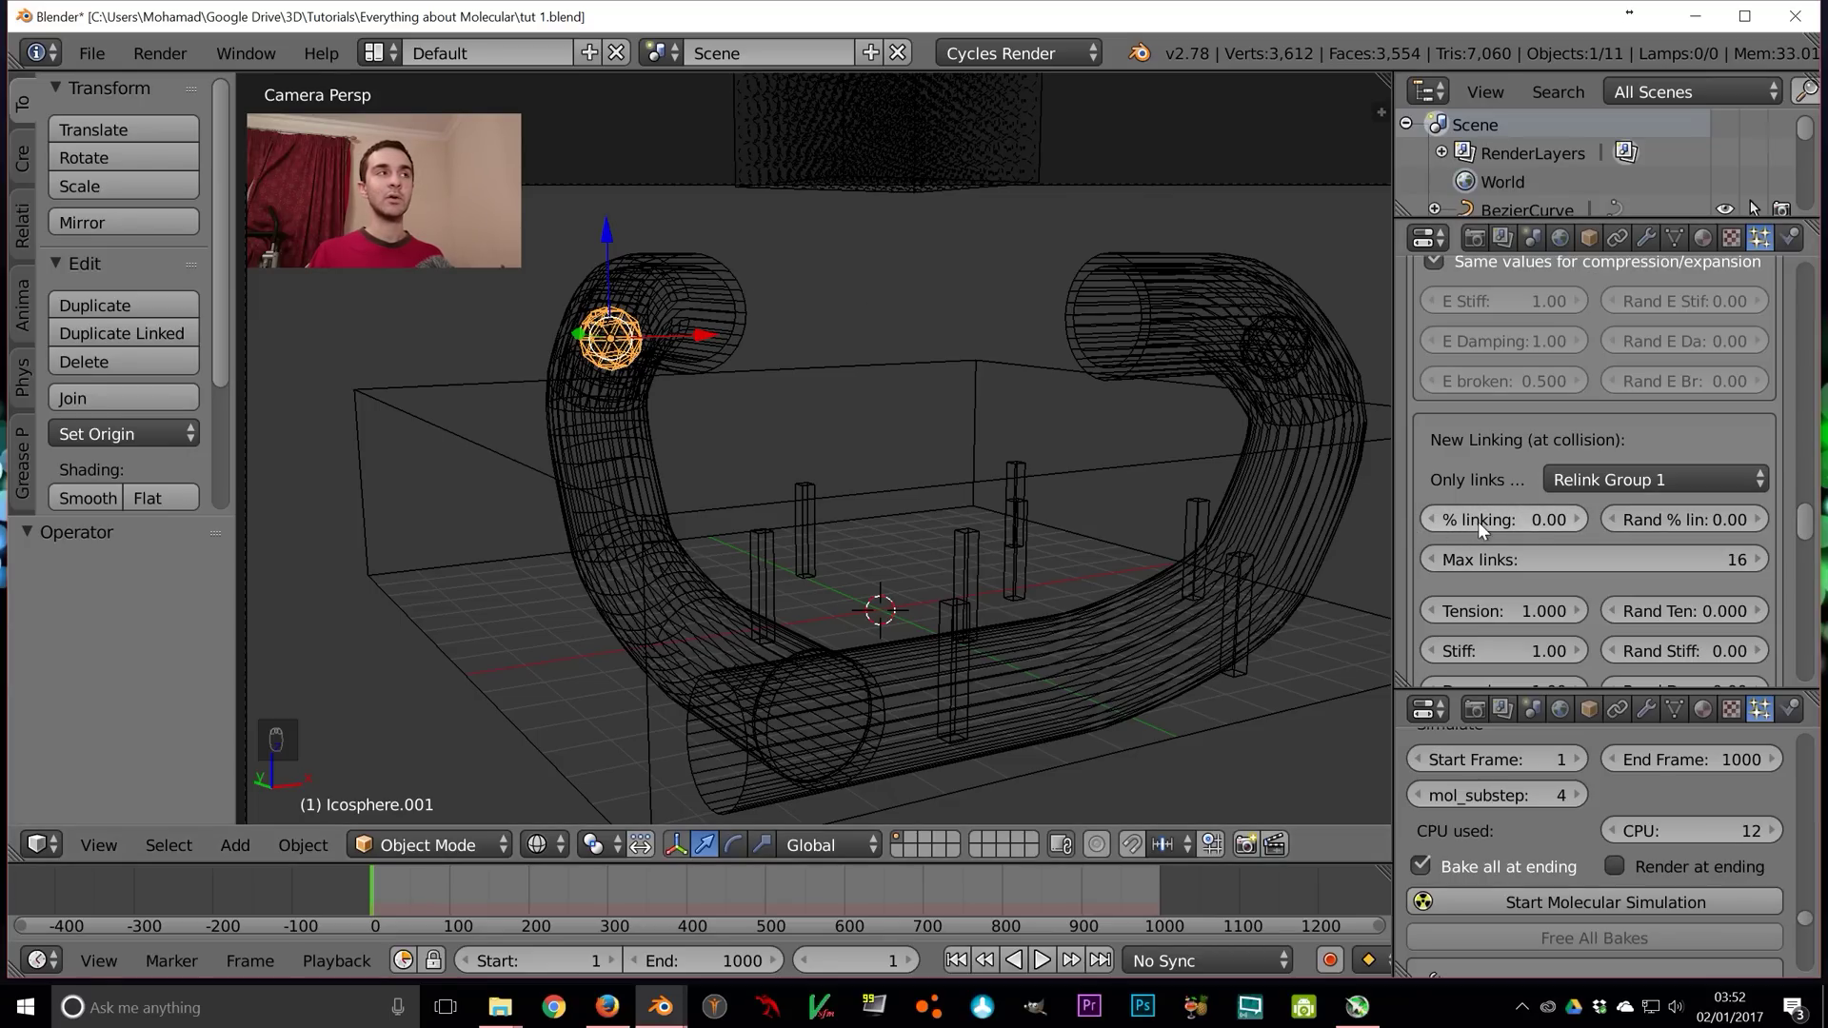
double_click(1524, 506)
type("25")
key("Return")
scroll(1545, 393, "down", 3)
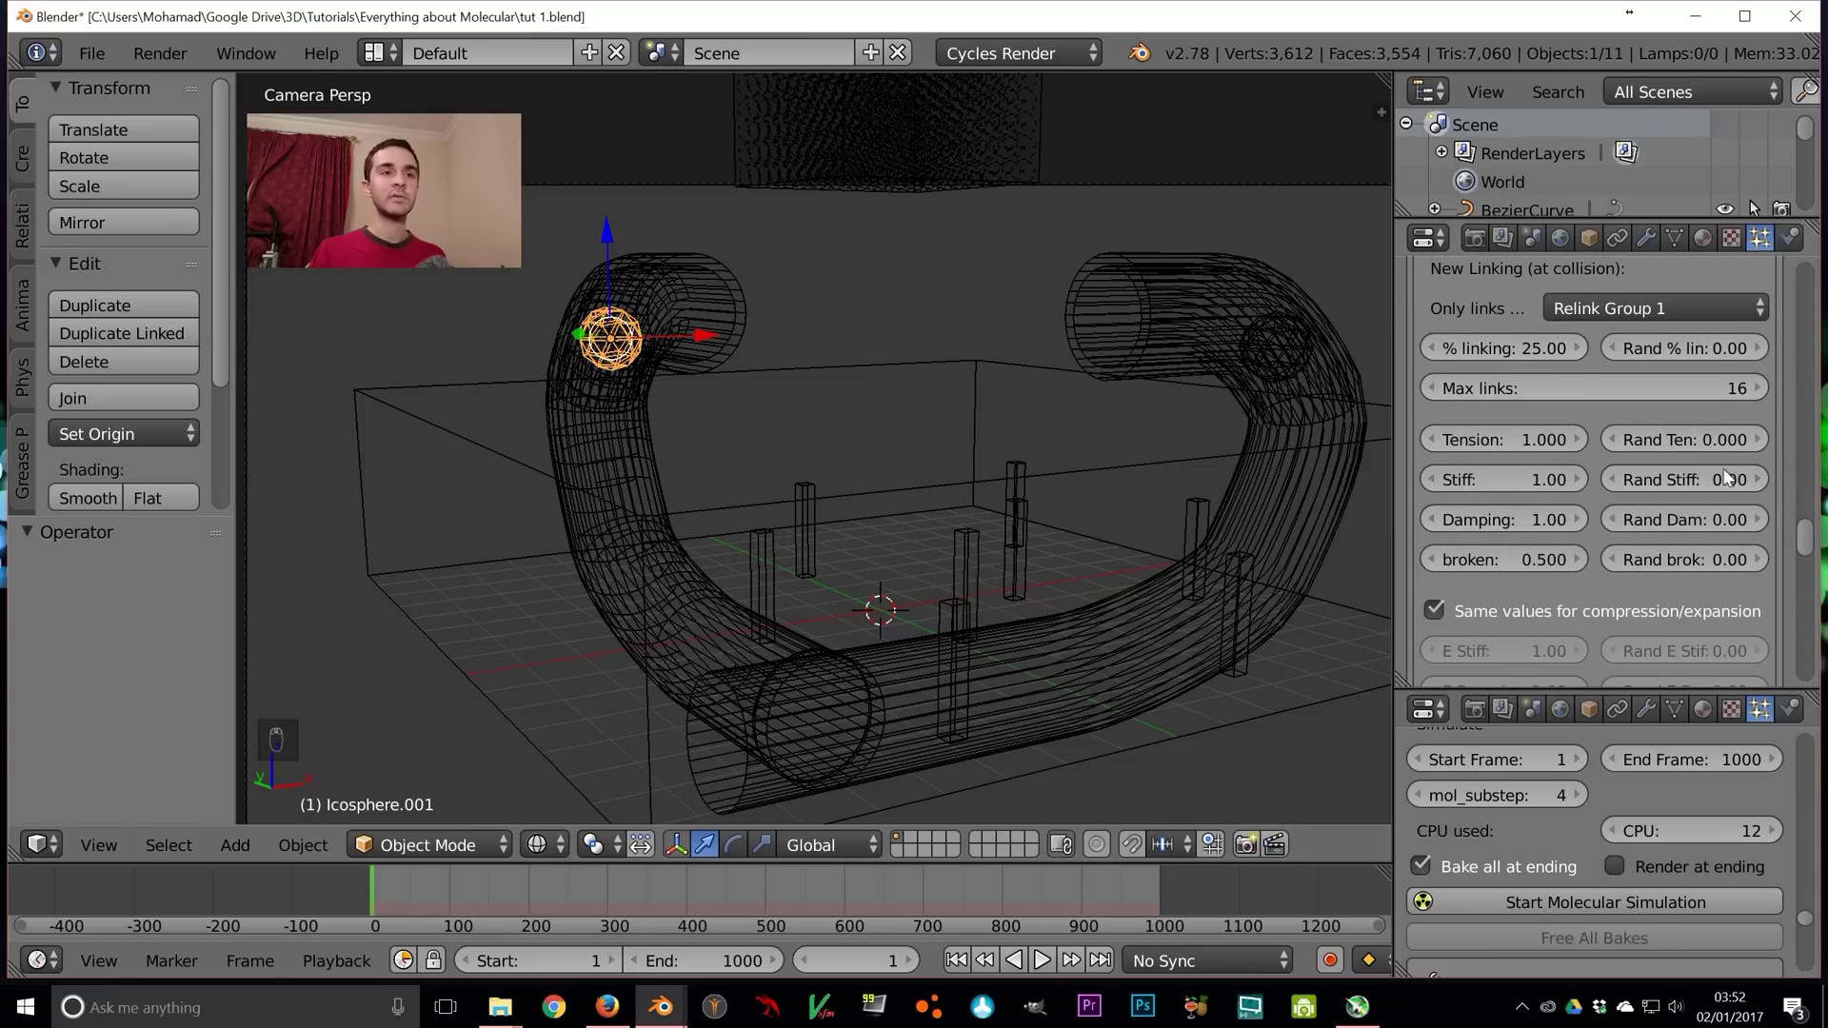
key("ctrl+s")
left_click(1203, 672)
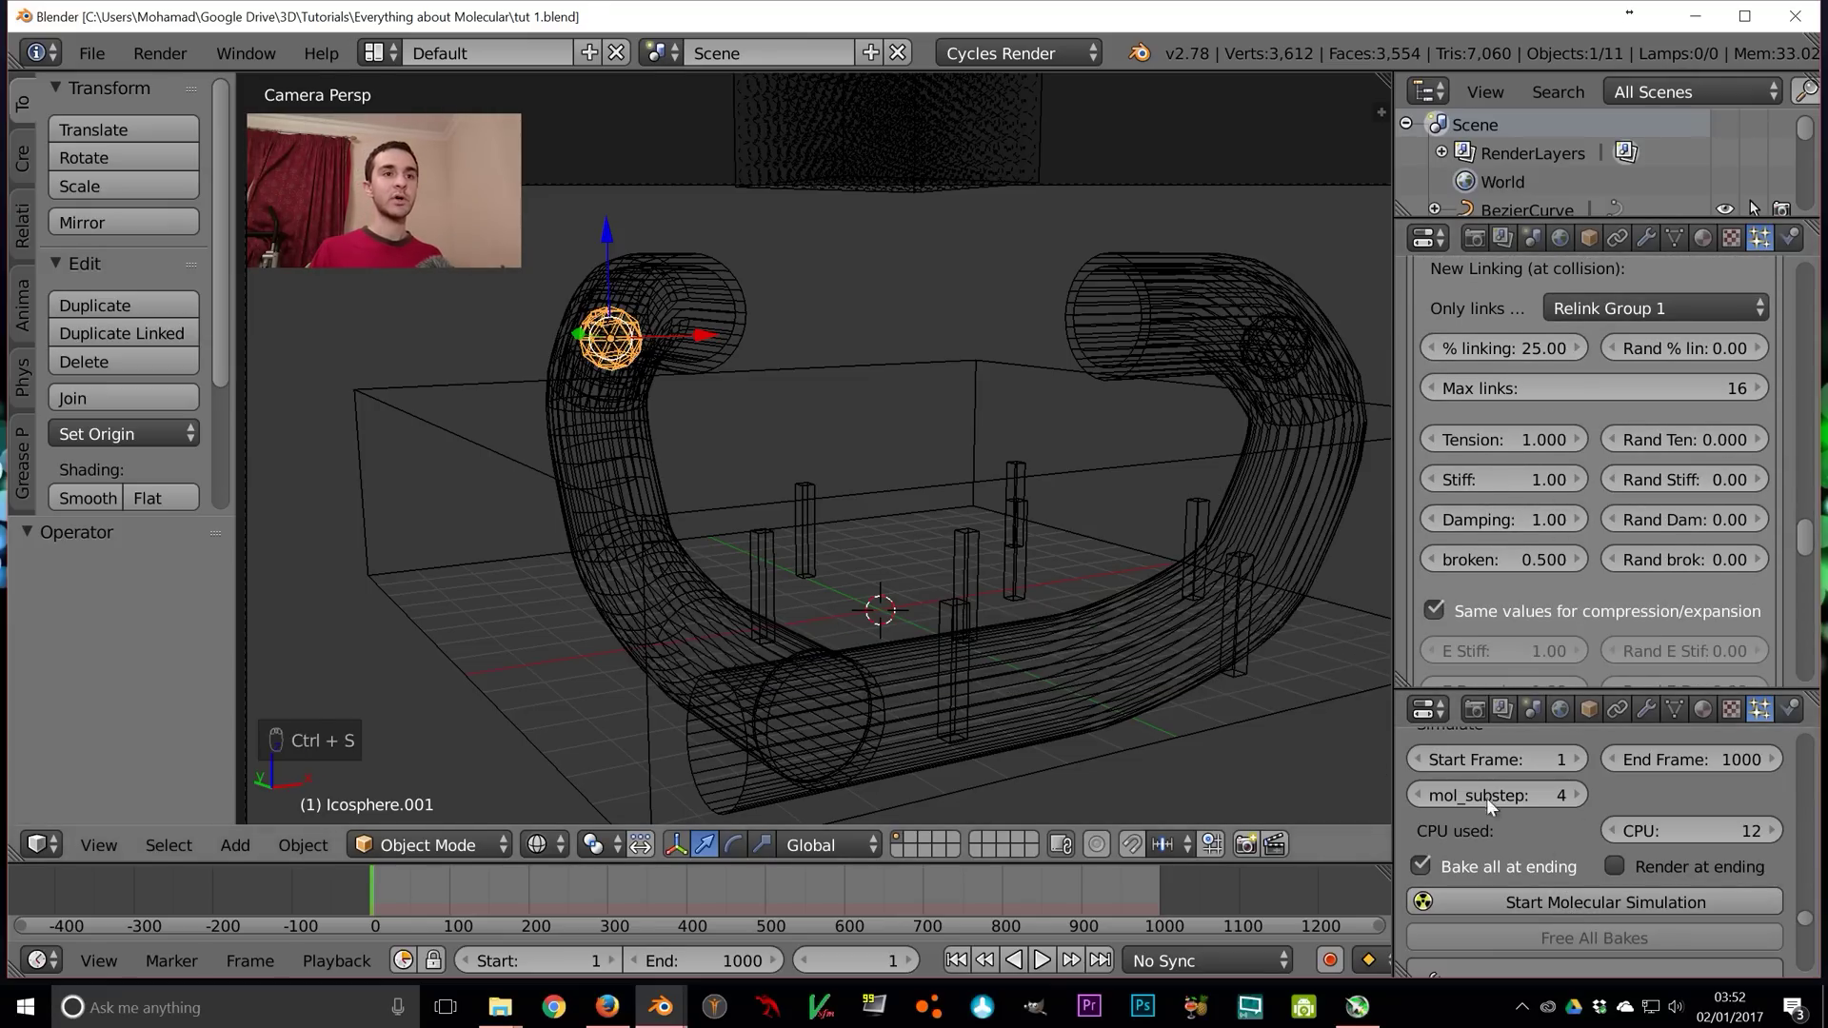
Run the Molecular simulation, watch the particles leaving the pipes in solid shading, and stop the run
left_click(1608, 900)
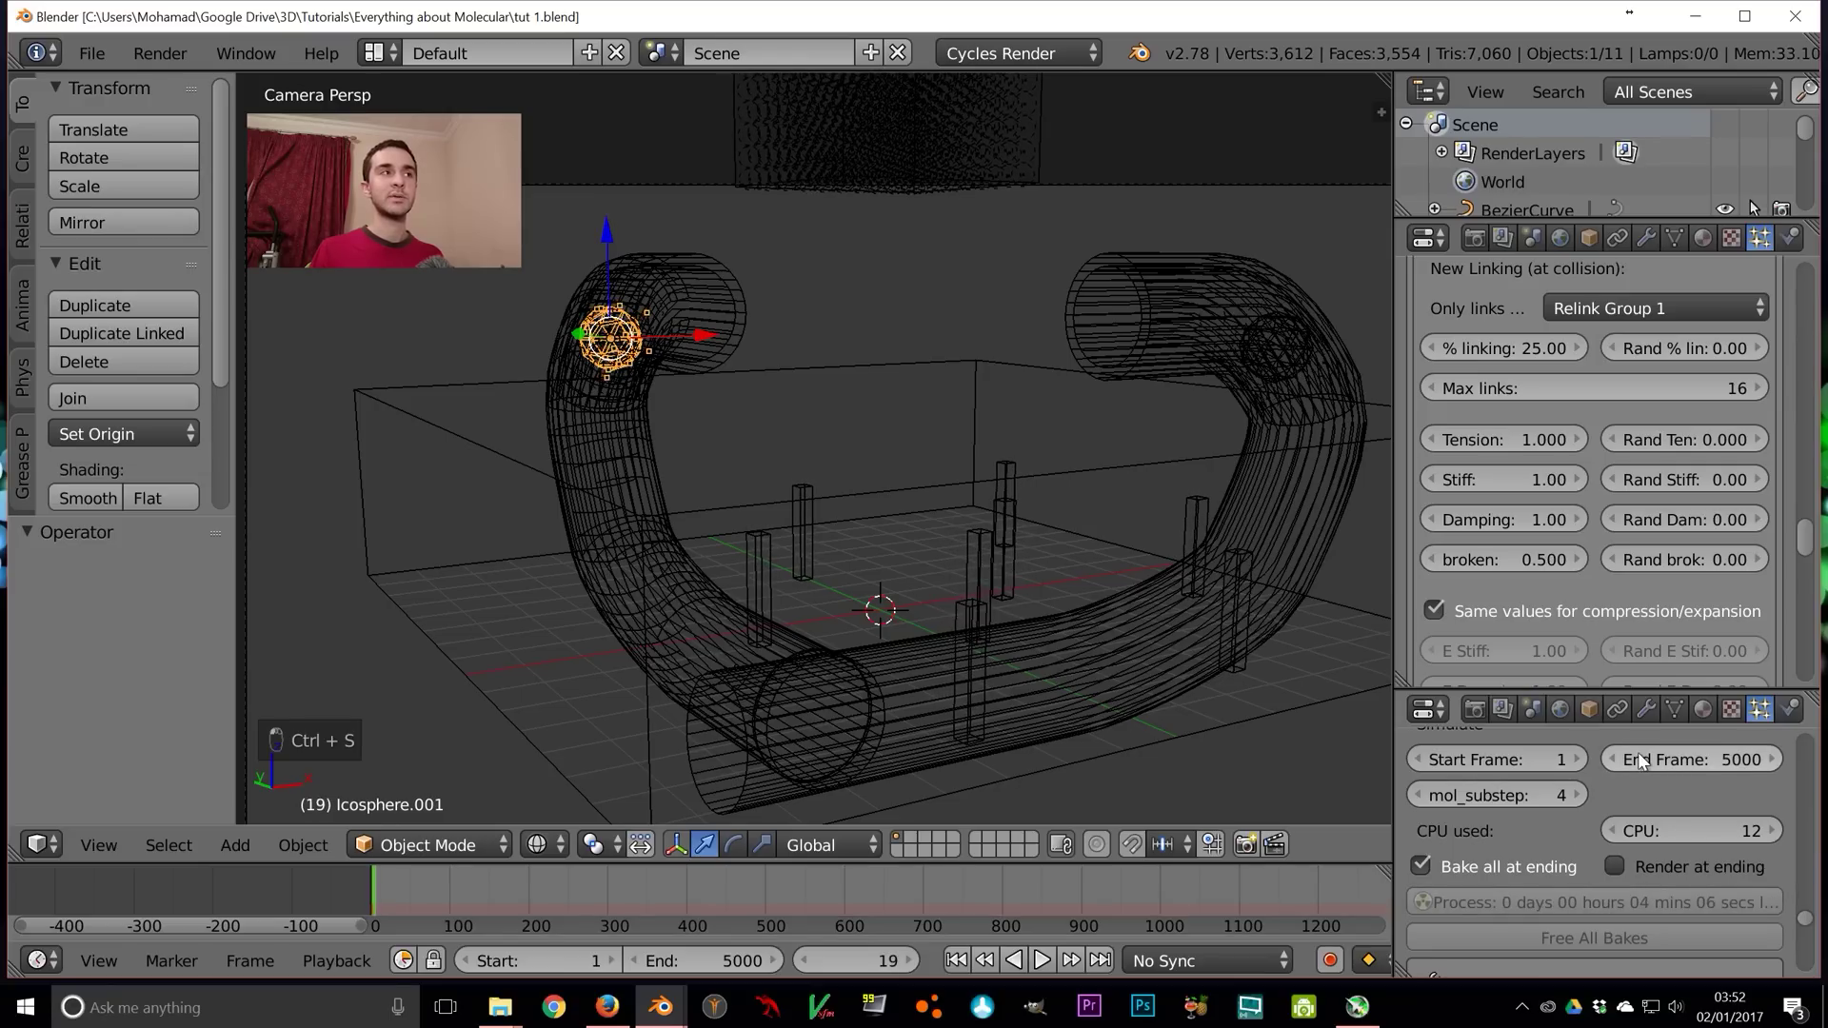
key("z")
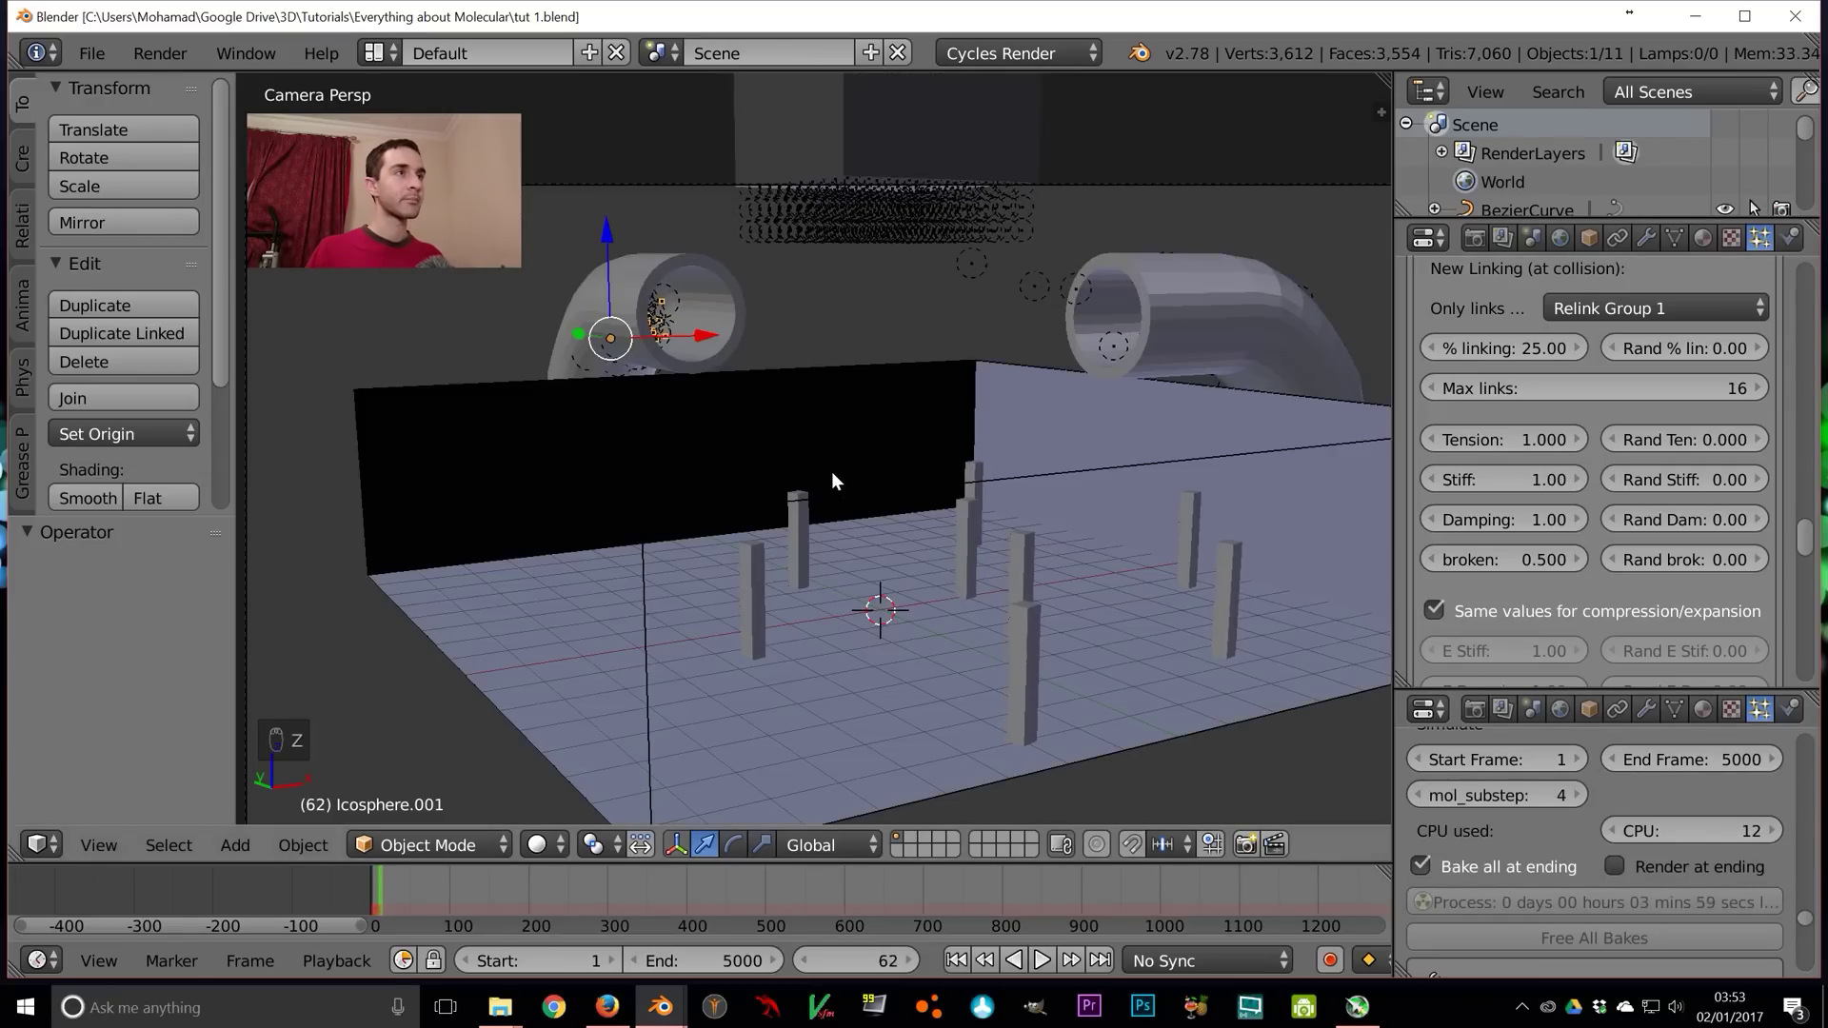
middle_click_drag(831, 471, 999, 557)
scroll(997, 563, "up", 2)
scroll(996, 563, "up", 1)
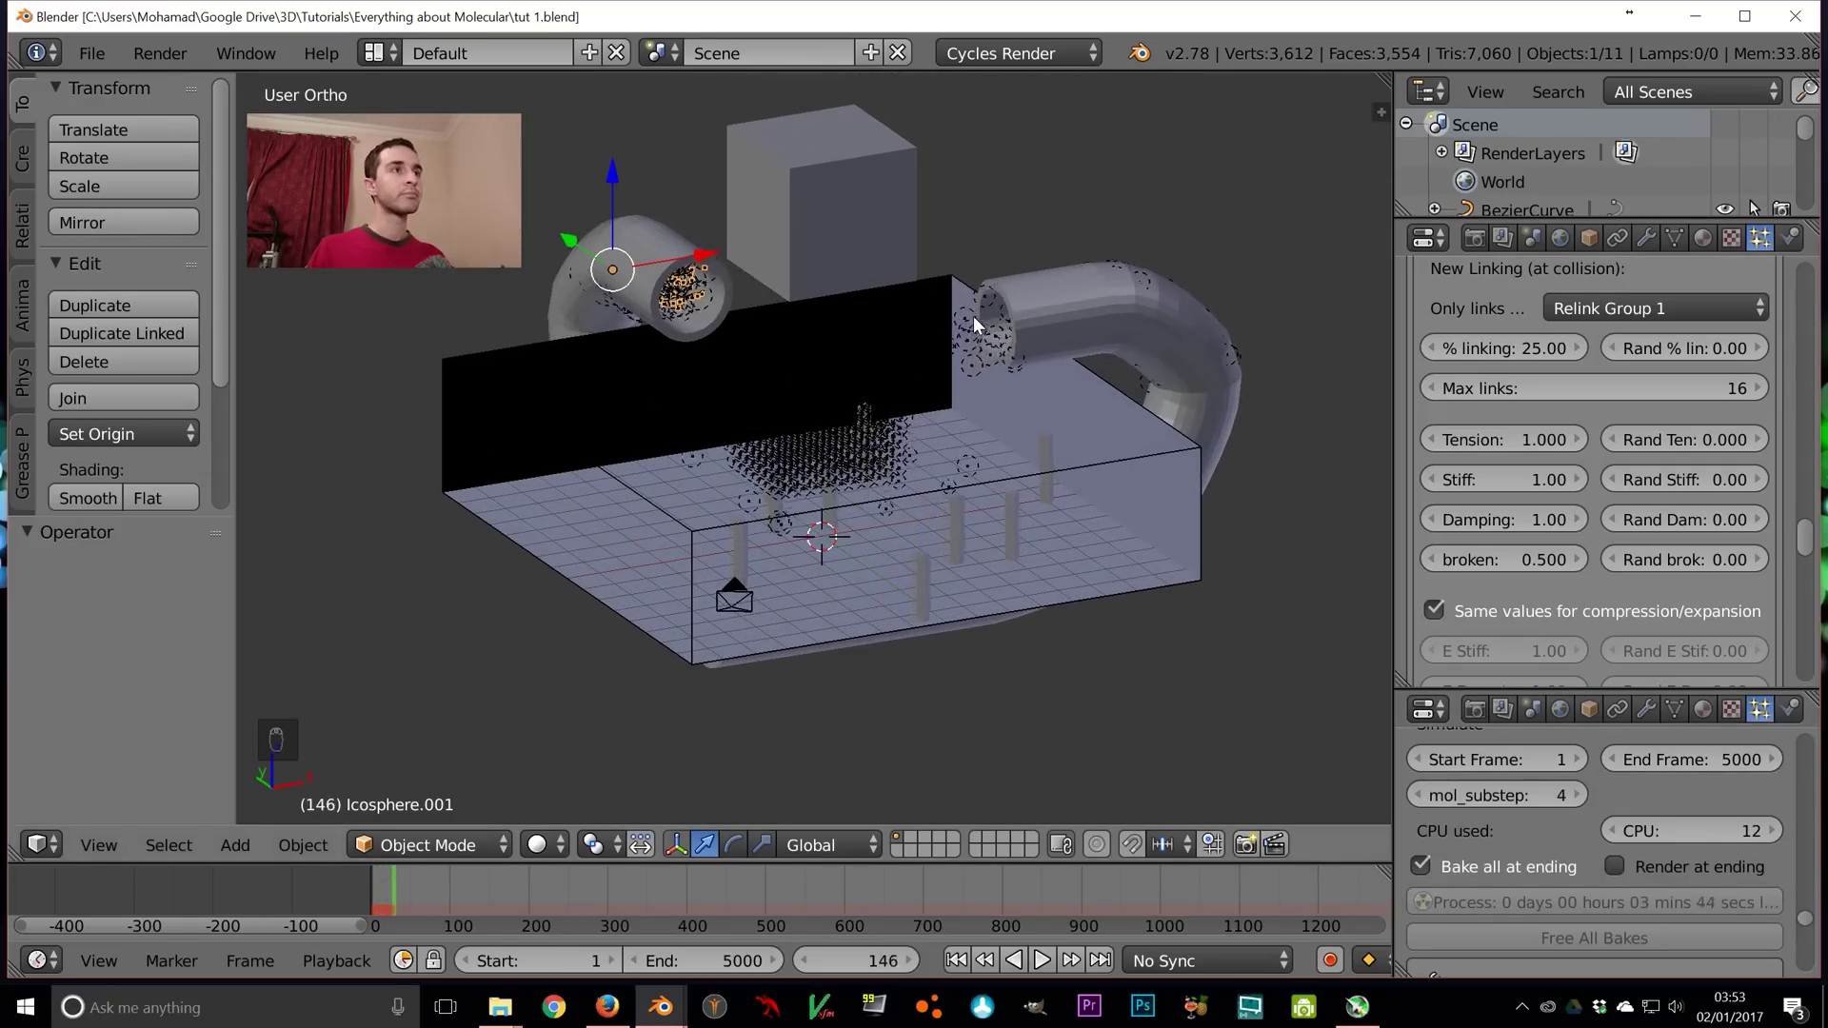
key("Escape")
Enable Size Deflect for the duplicated icosphere's particle emitter and save over the existing file
key("z")
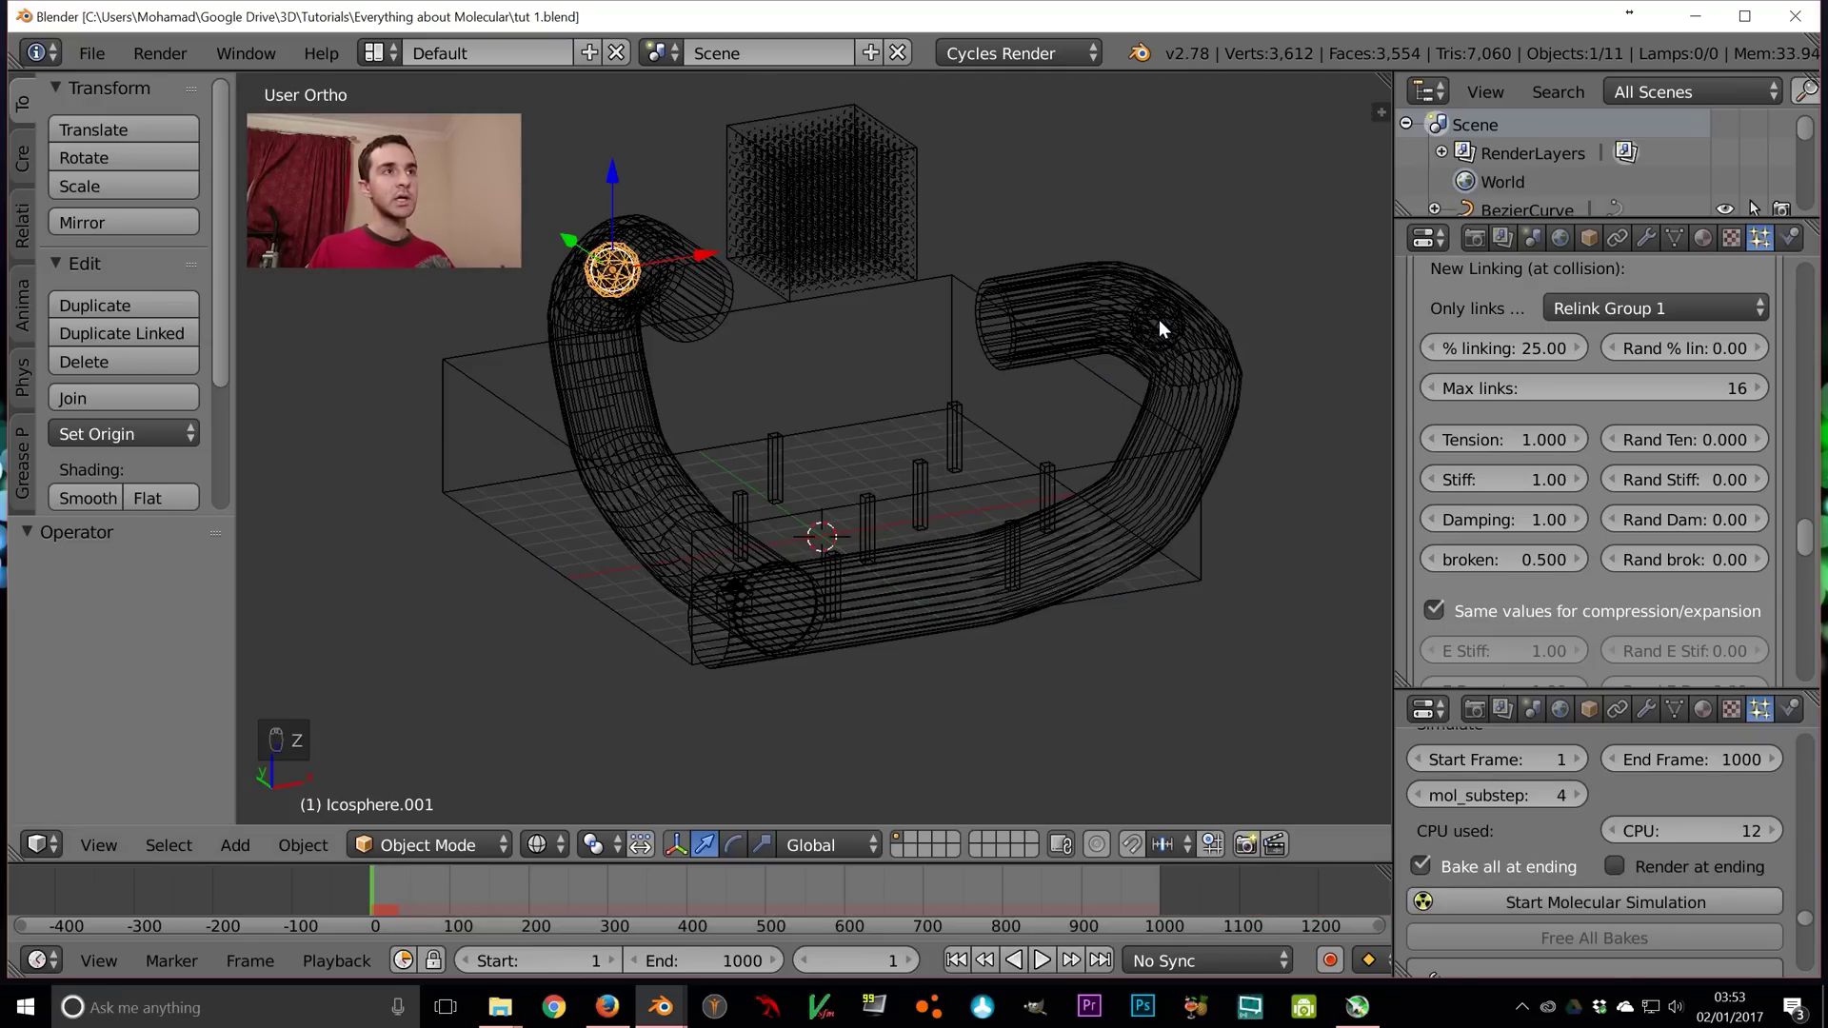
right_click(1158, 318)
left_click_drag(1808, 539, 1802, 378)
scroll(608, 318, "up", 2)
right_click(534, 196)
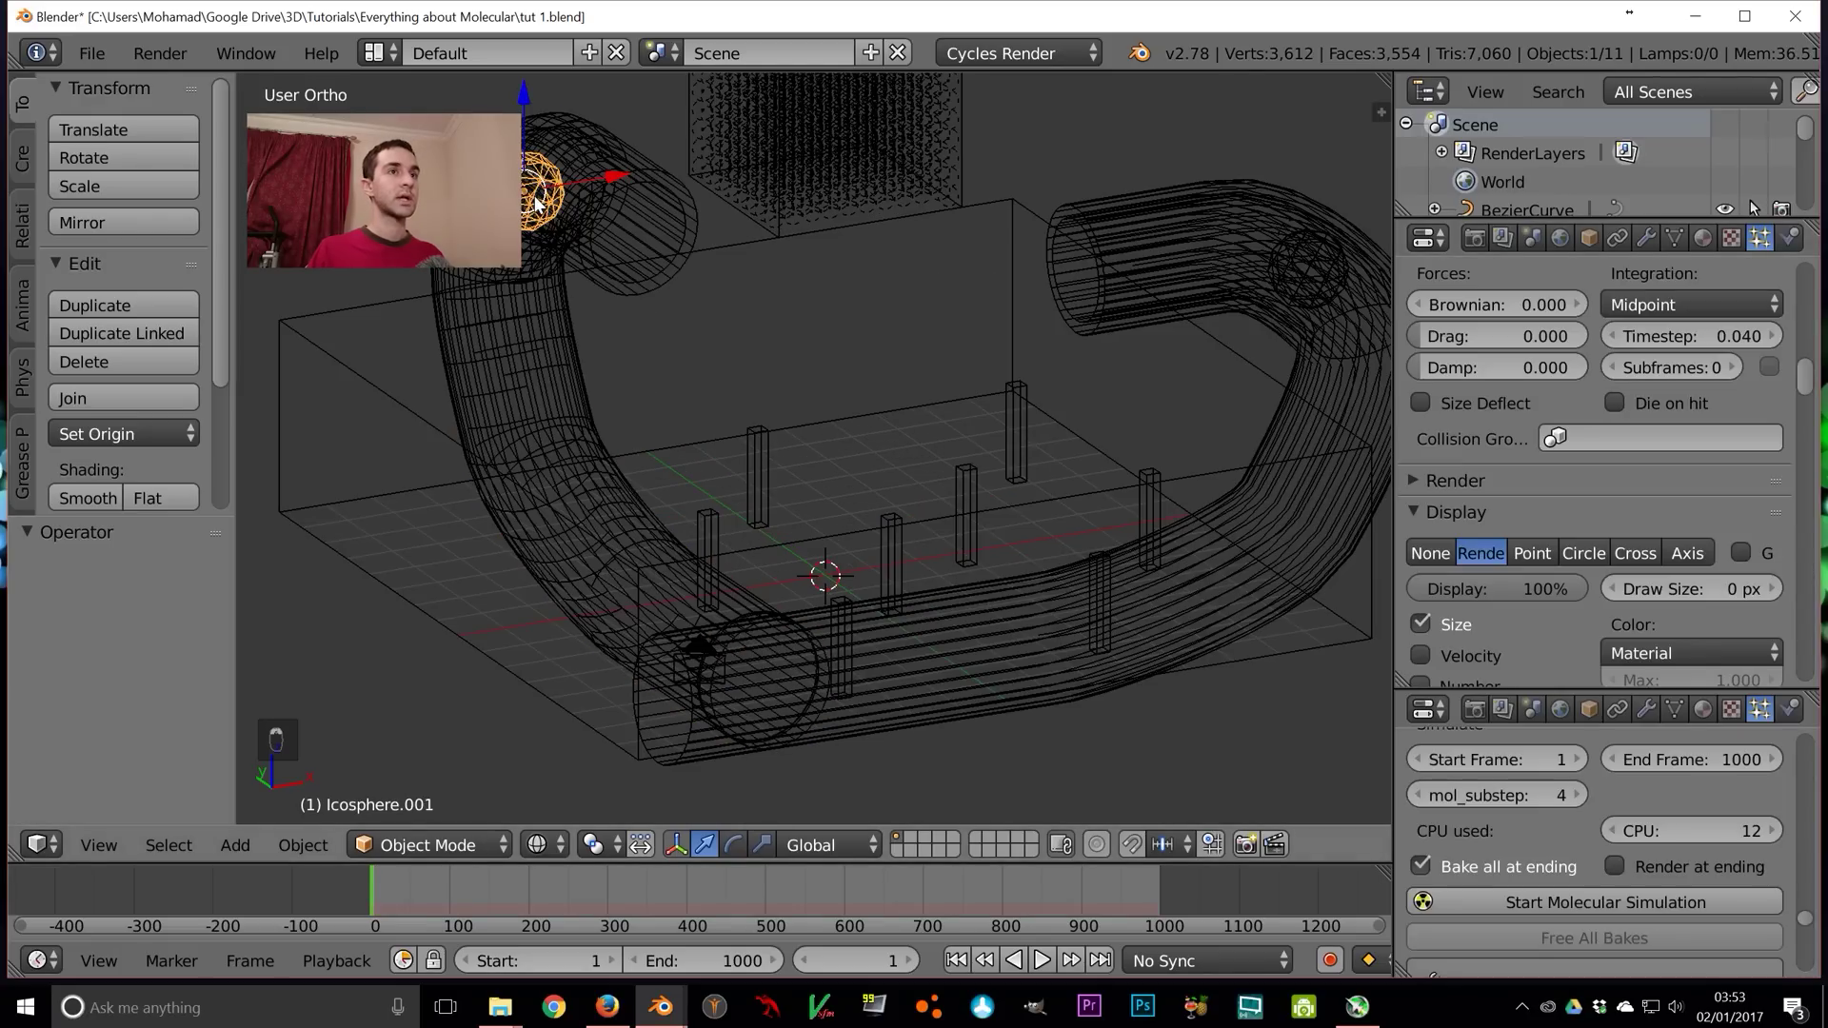
left_click(1419, 400)
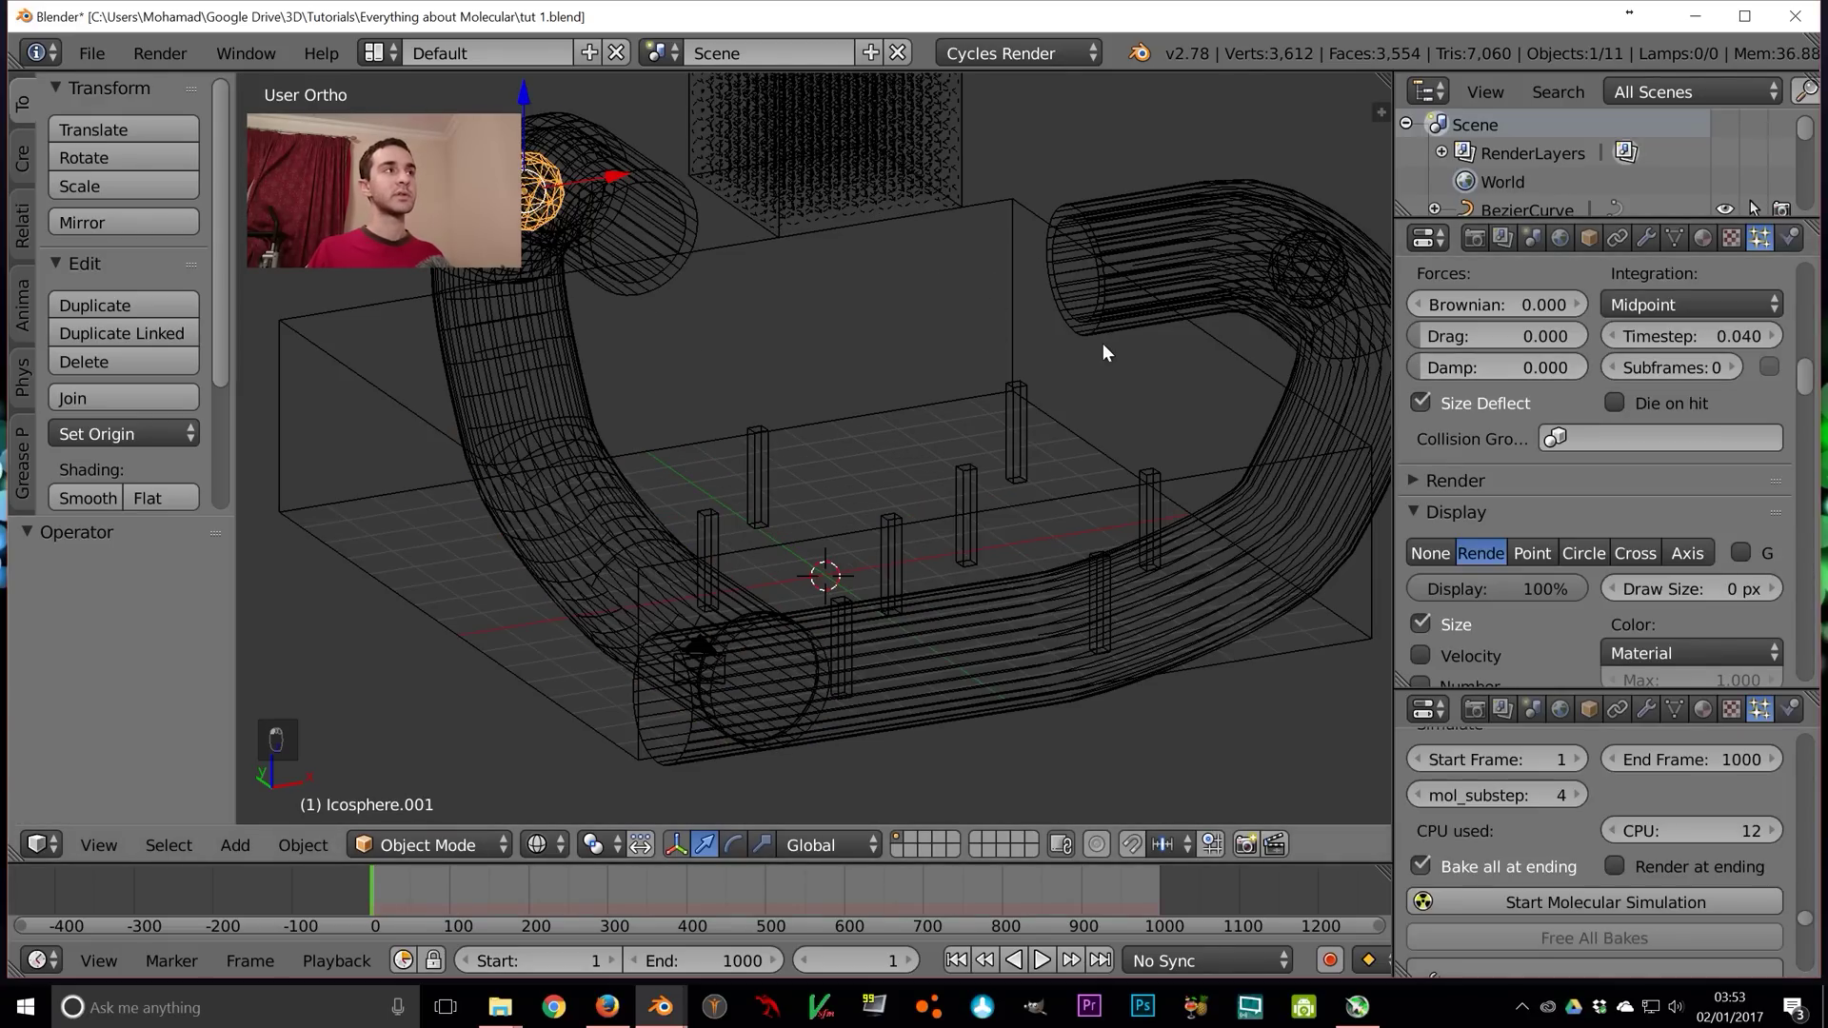
scroll(933, 432, "down", 2)
key("ctrl+s")
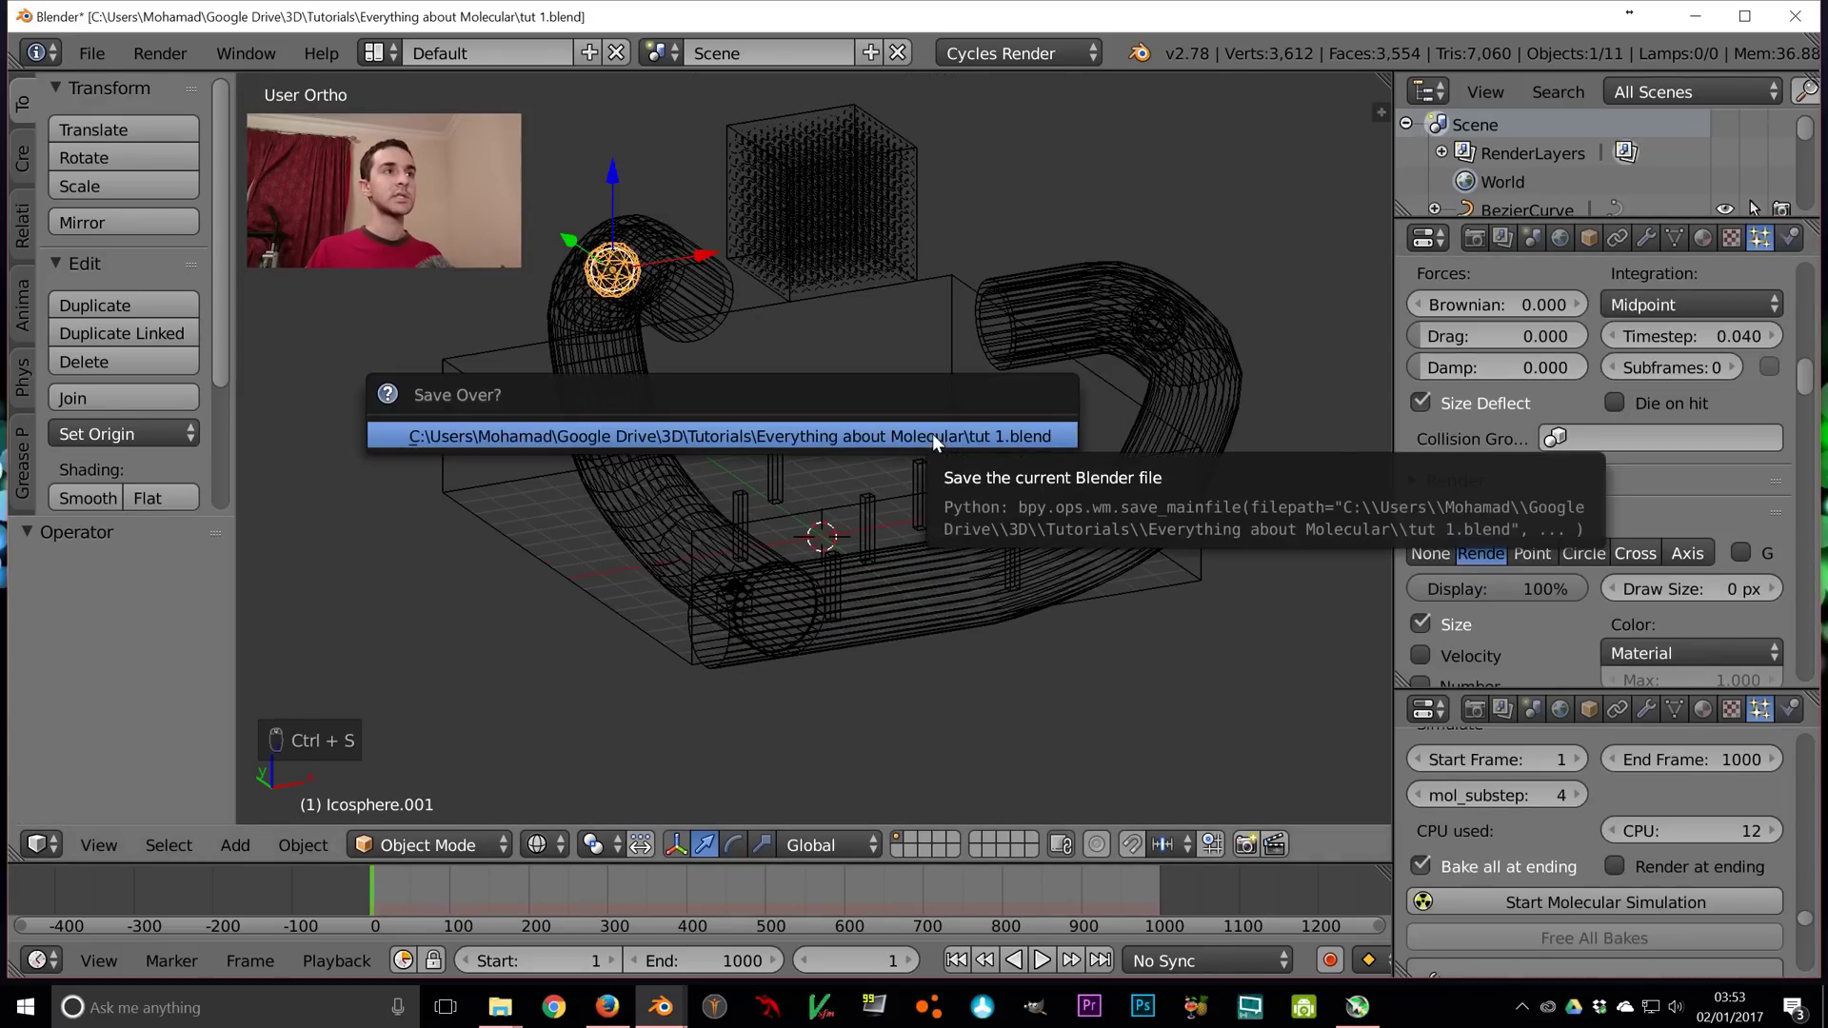
left_click(933, 435)
Show the scene solid-shaded through the camera with the tool shelf hidden, and run the Molecular simulation to inspect the flow
key("z")
key("KP_0")
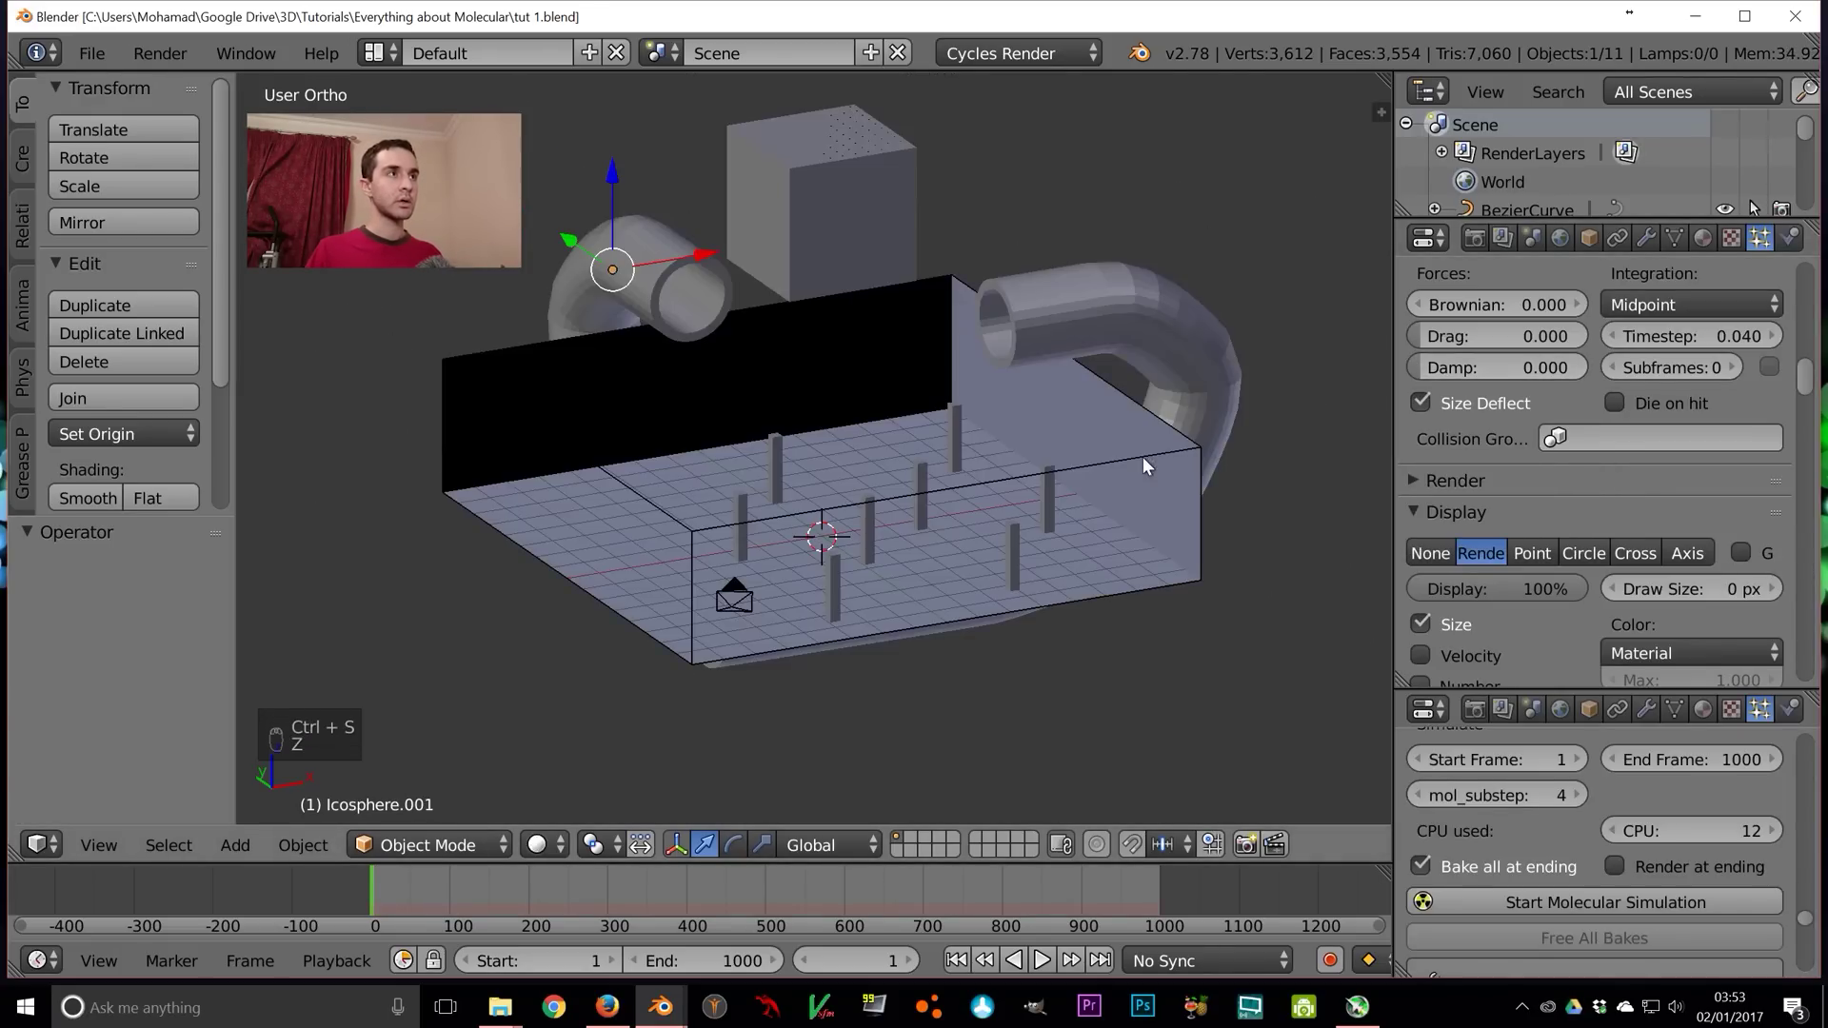
scroll(1112, 617, "up", 3)
key("KP_0")
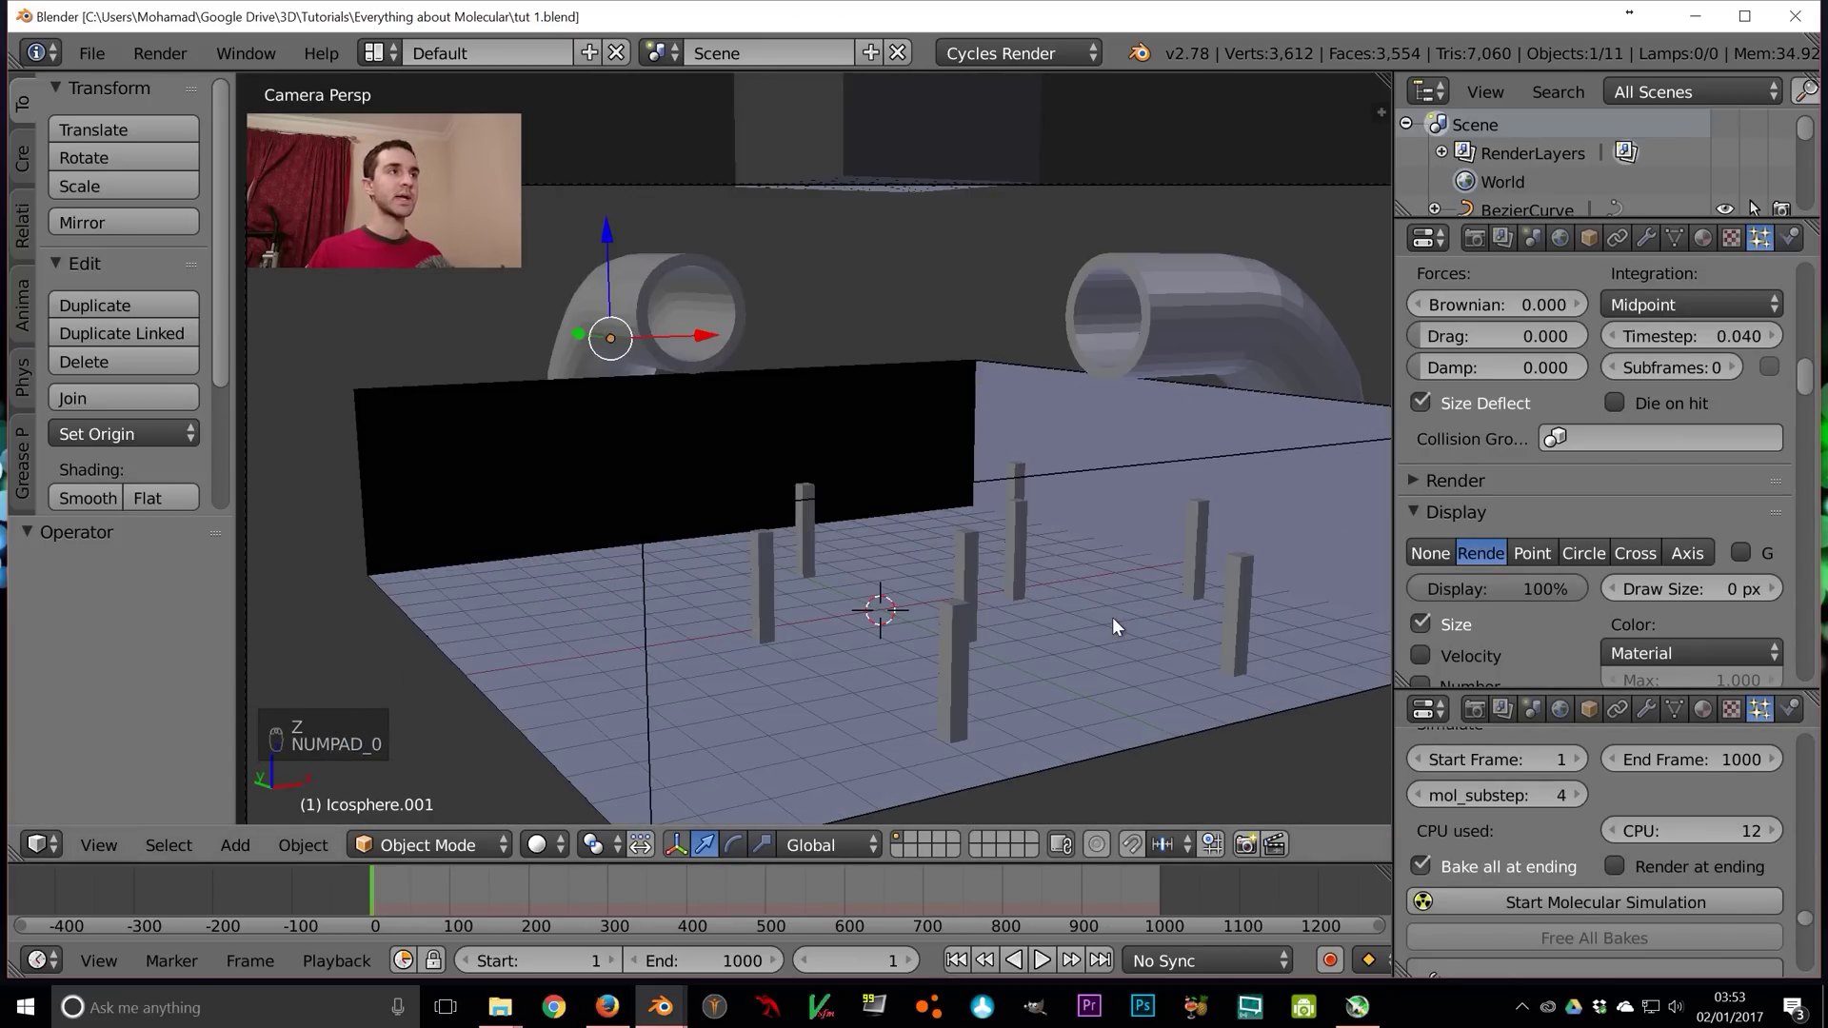
scroll(1020, 532, "down", 4)
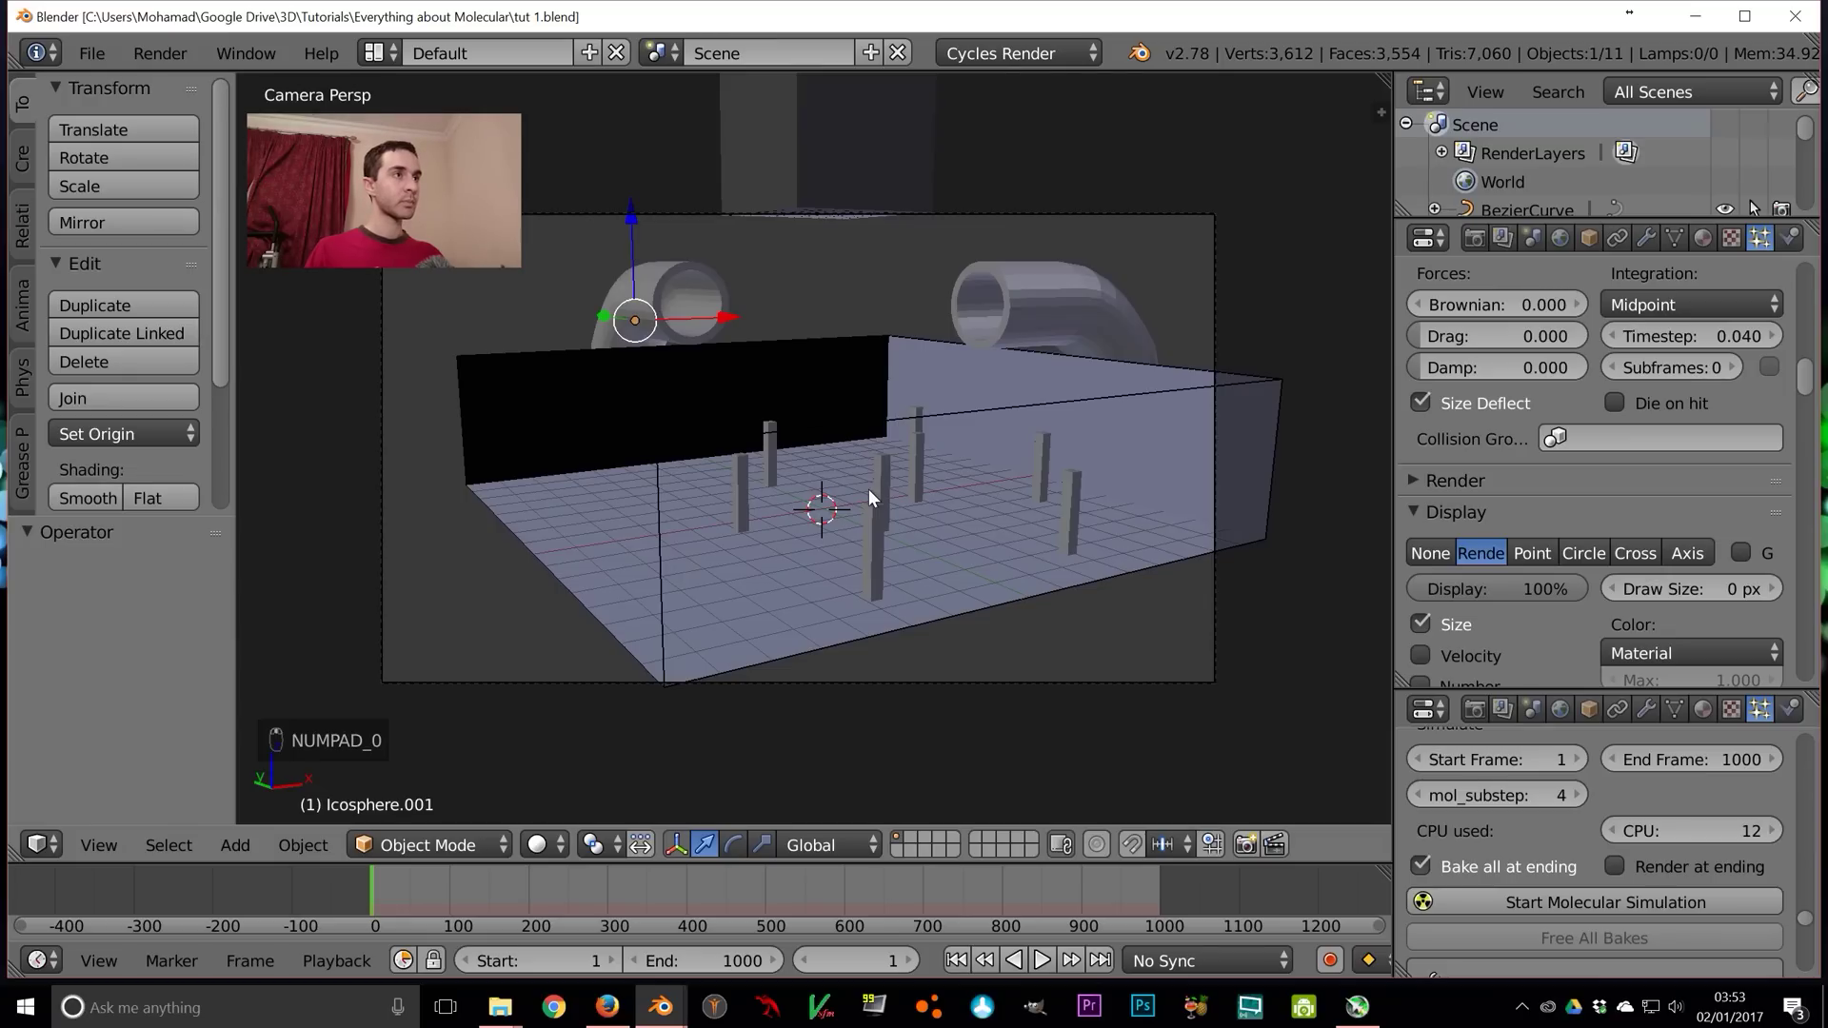
key("t")
scroll(945, 464, "up", 2)
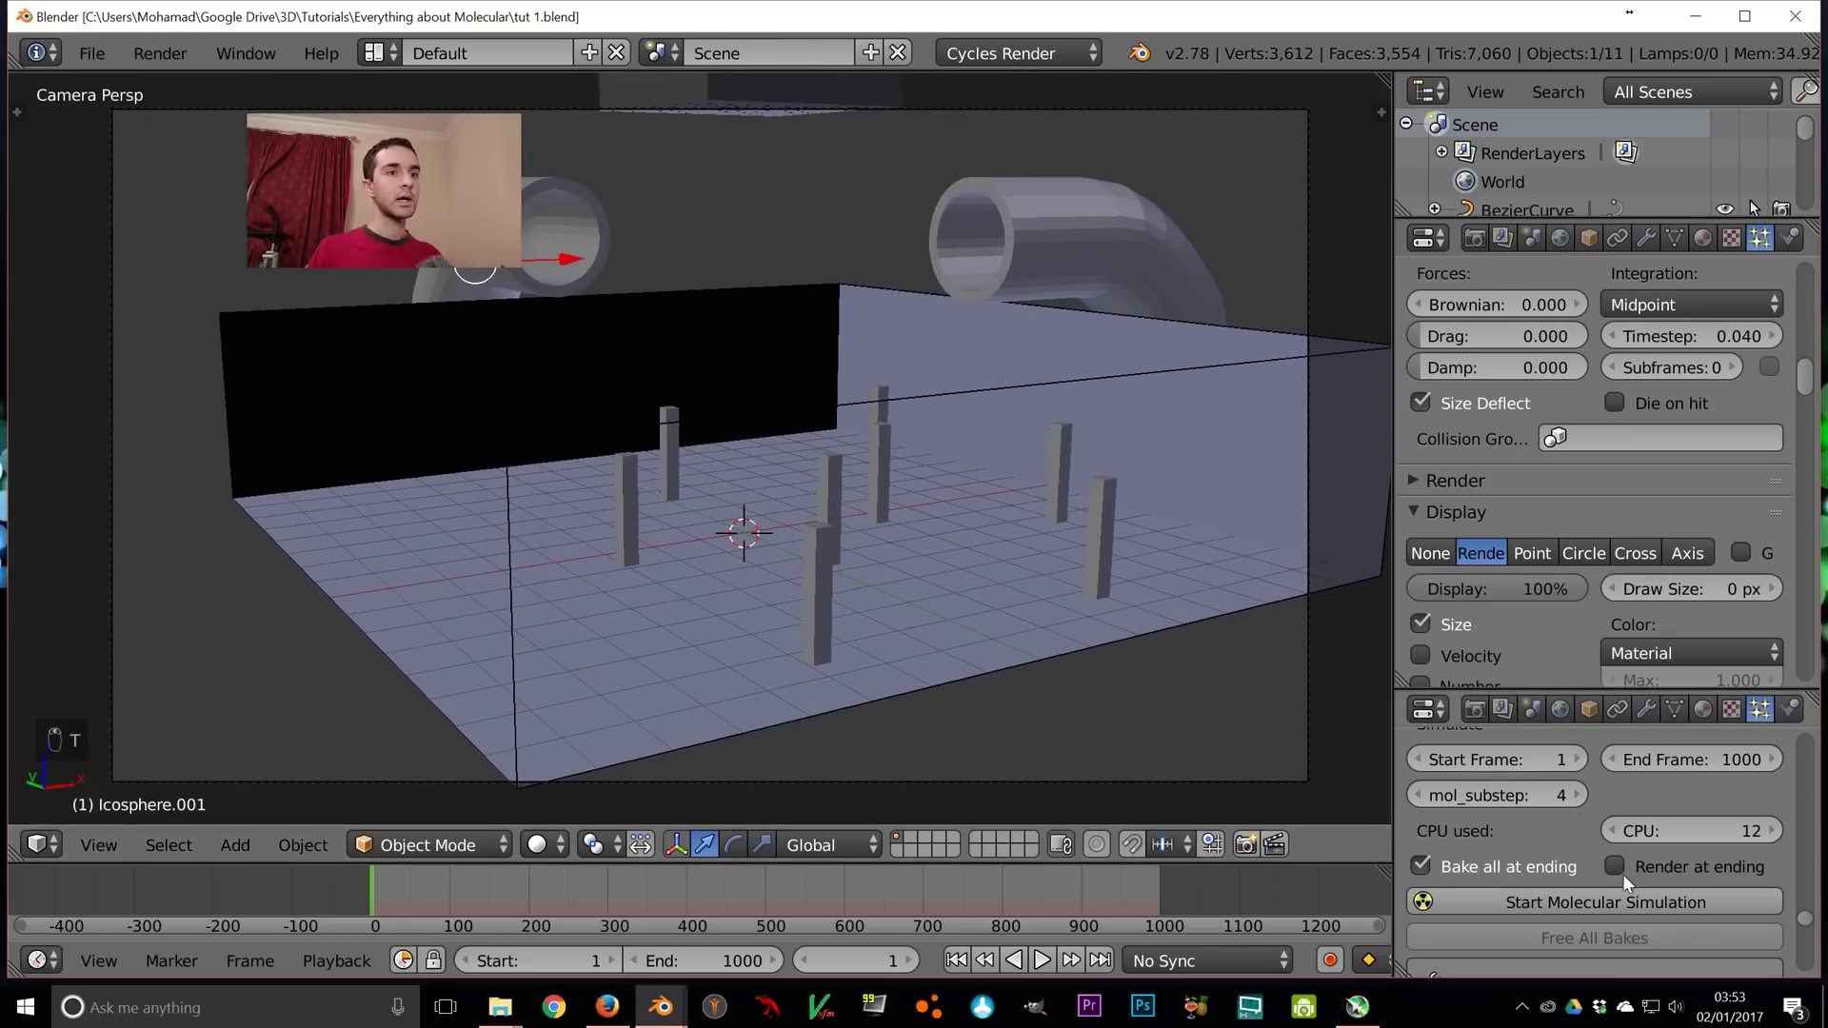
left_click(1628, 896)
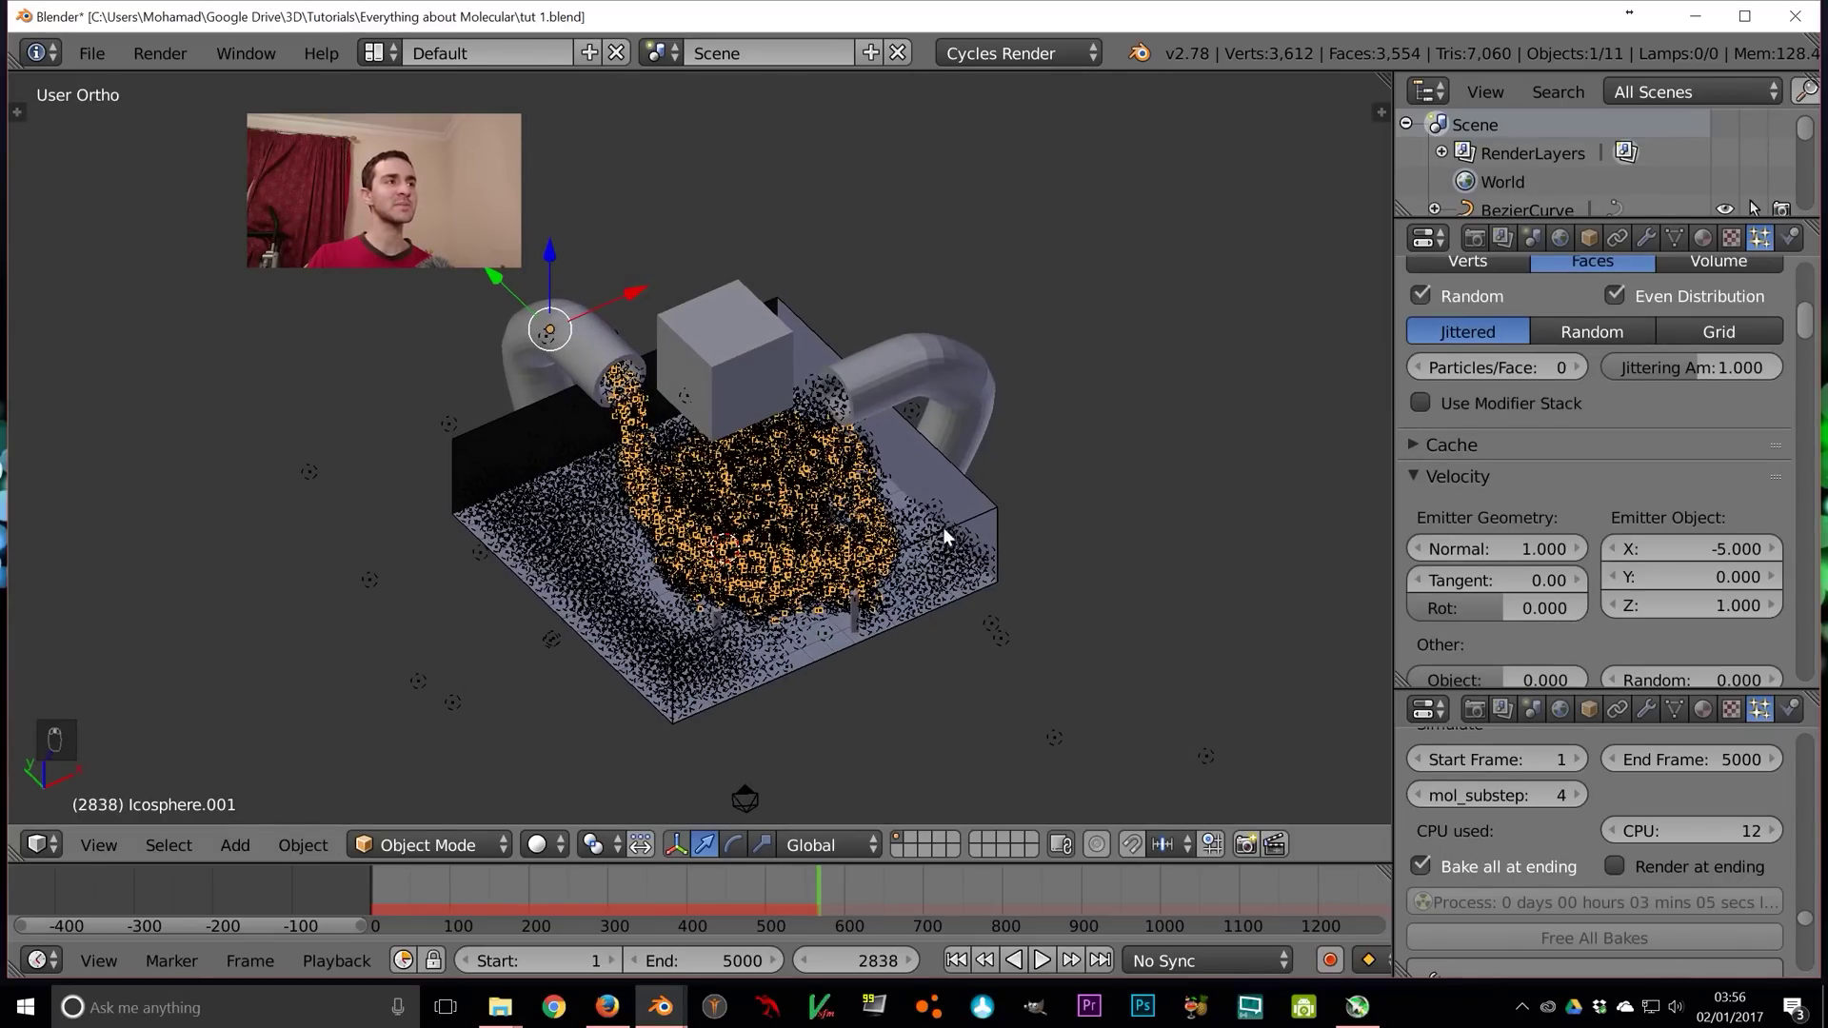
scroll(937, 518, "up", 2)
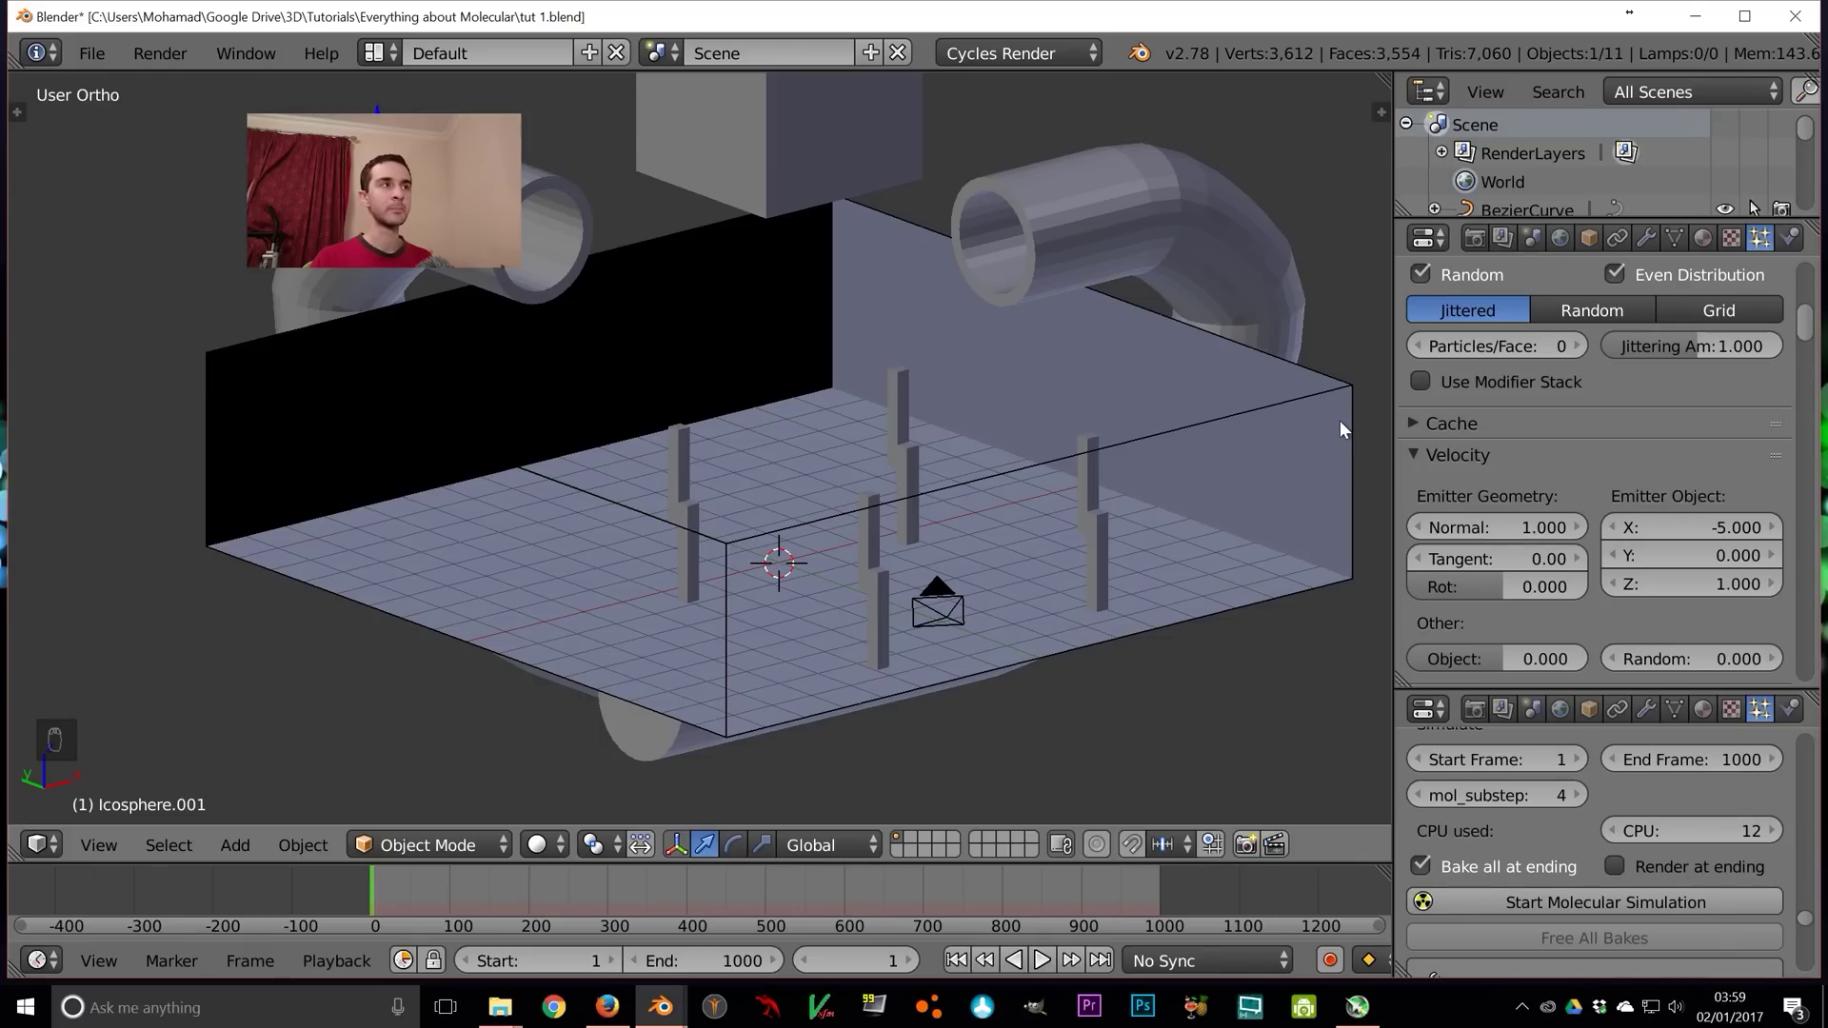
Check the particle size in the physics settings of the duplicated icosphere's emitter
scroll(1574, 465, "down", 6)
left_click(1516, 522)
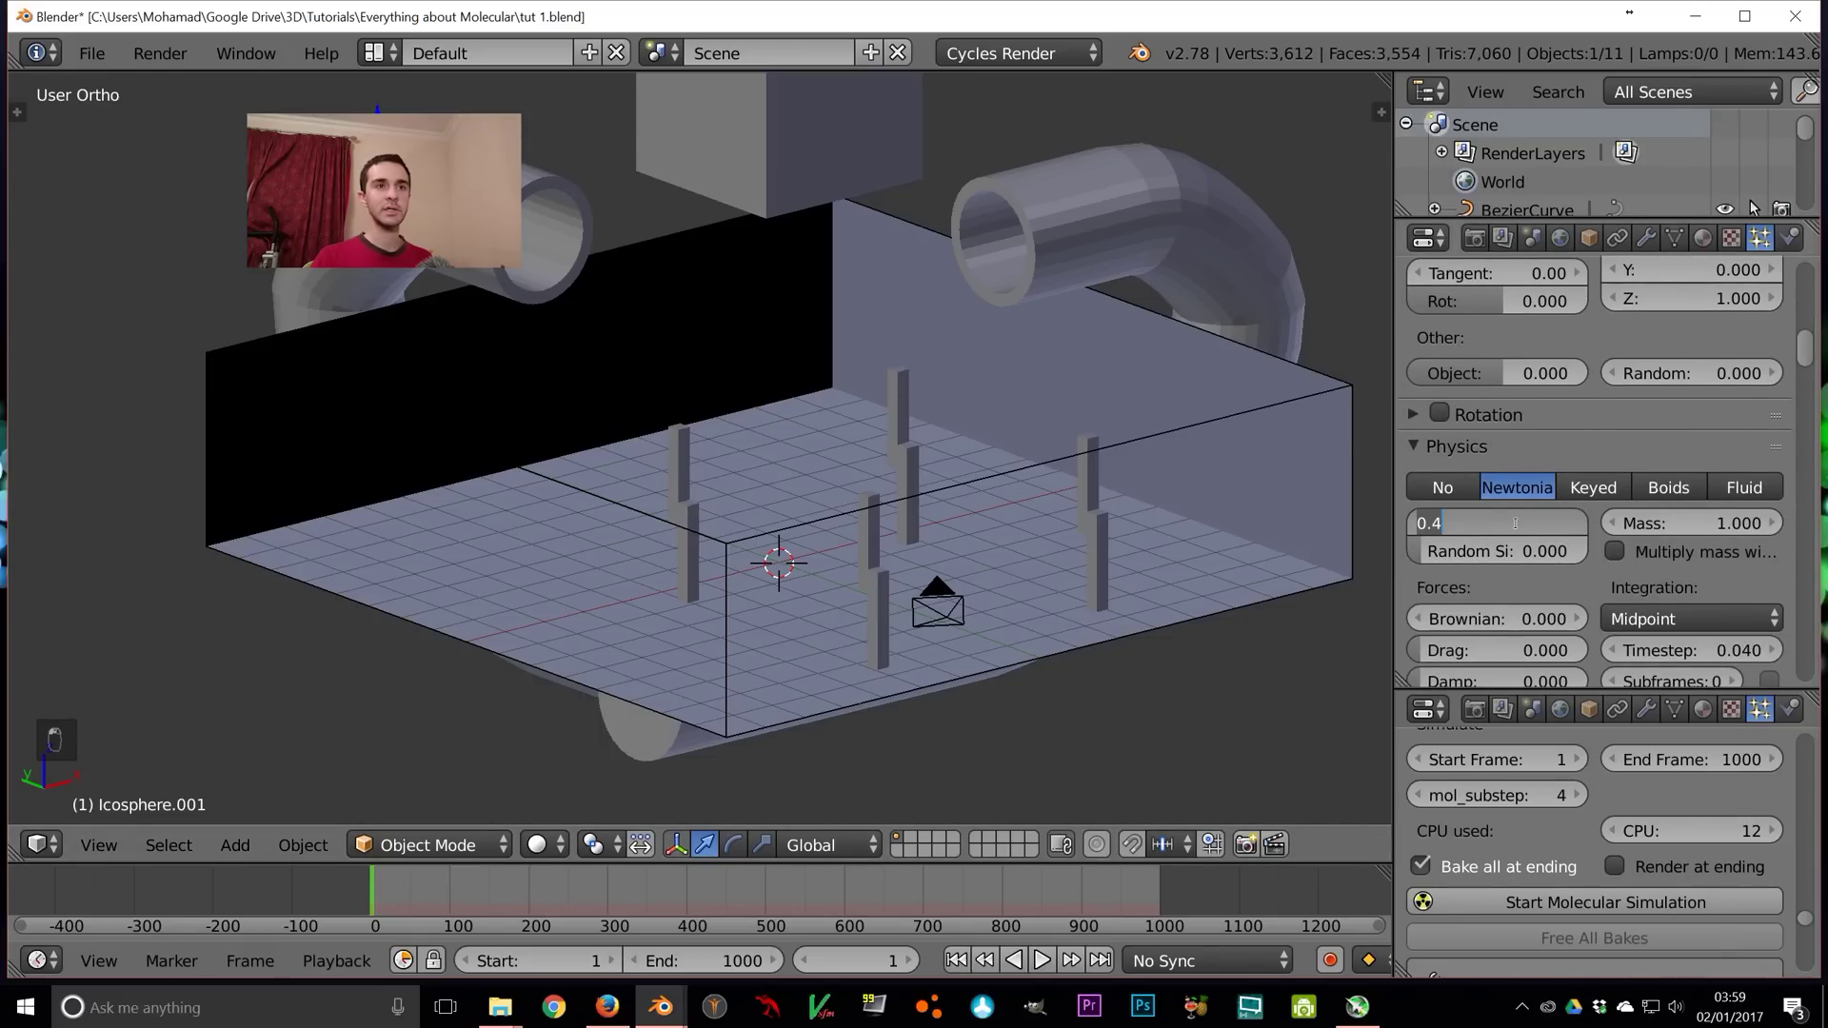
key("Return")
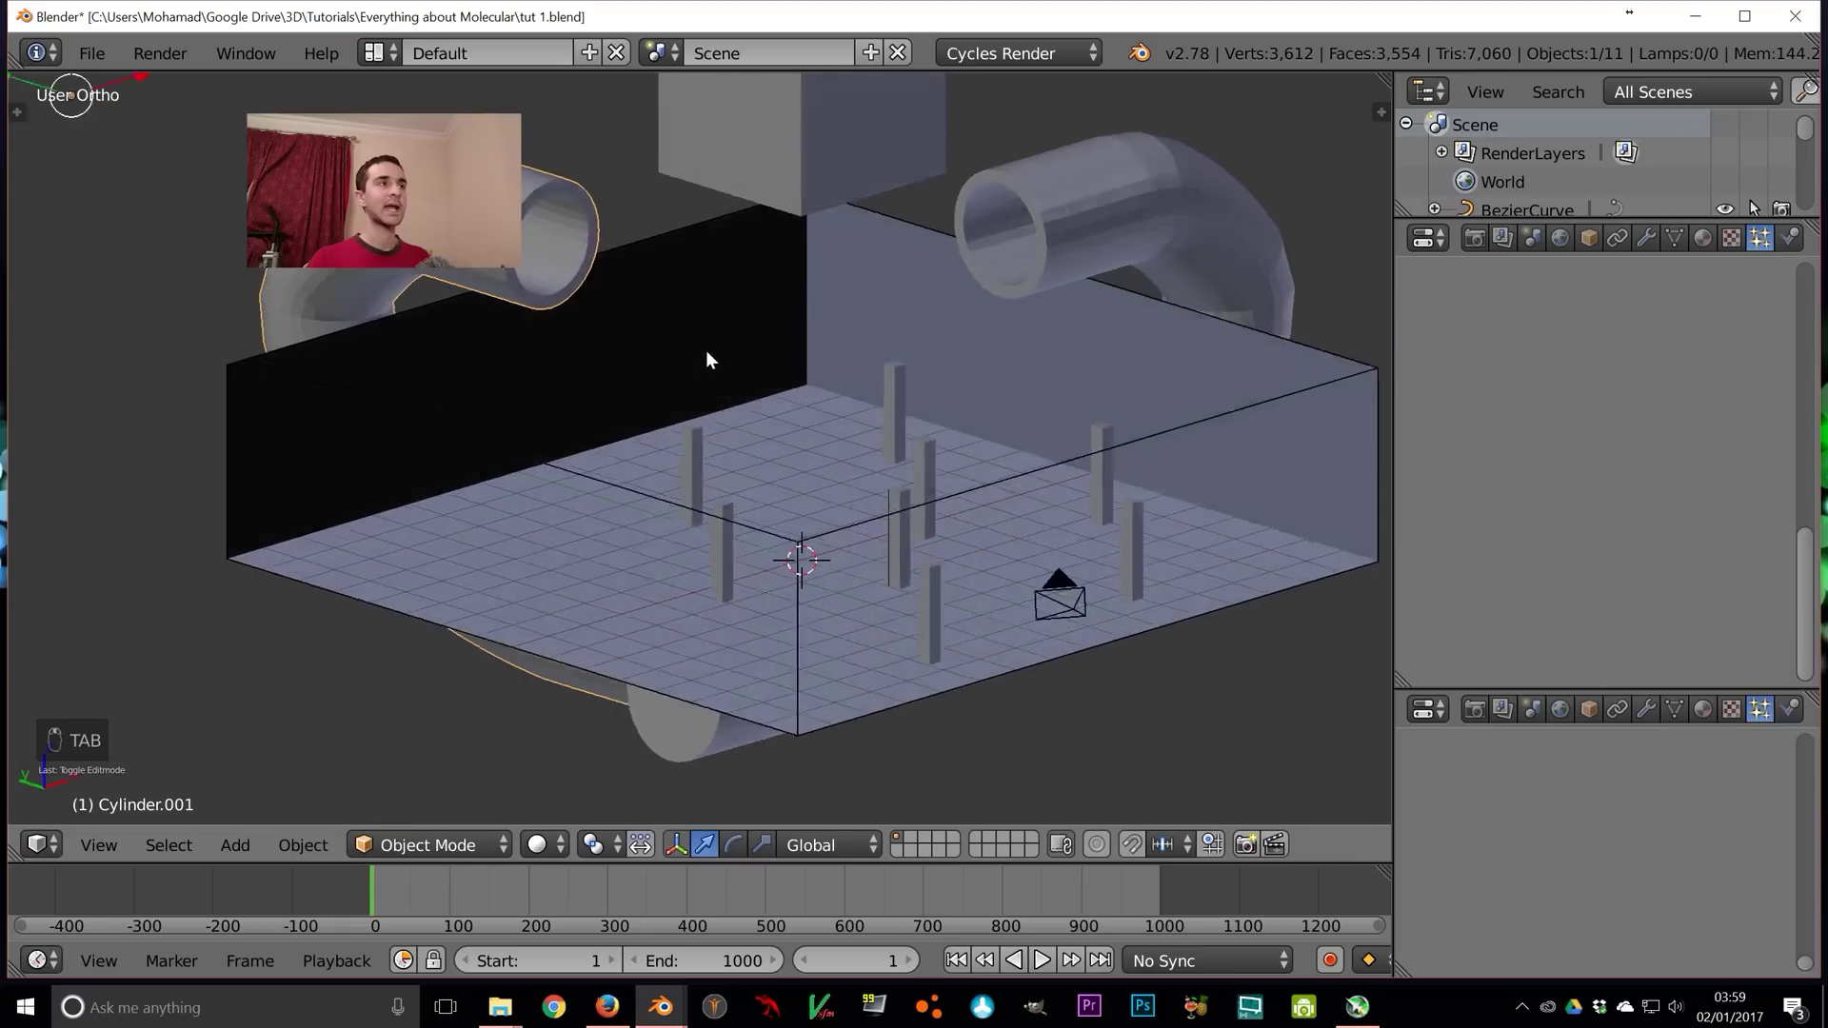
Scale the pipe around the duplicated icosphere to 0.6 on all axes
middle_click_drag(705, 350, 678, 360)
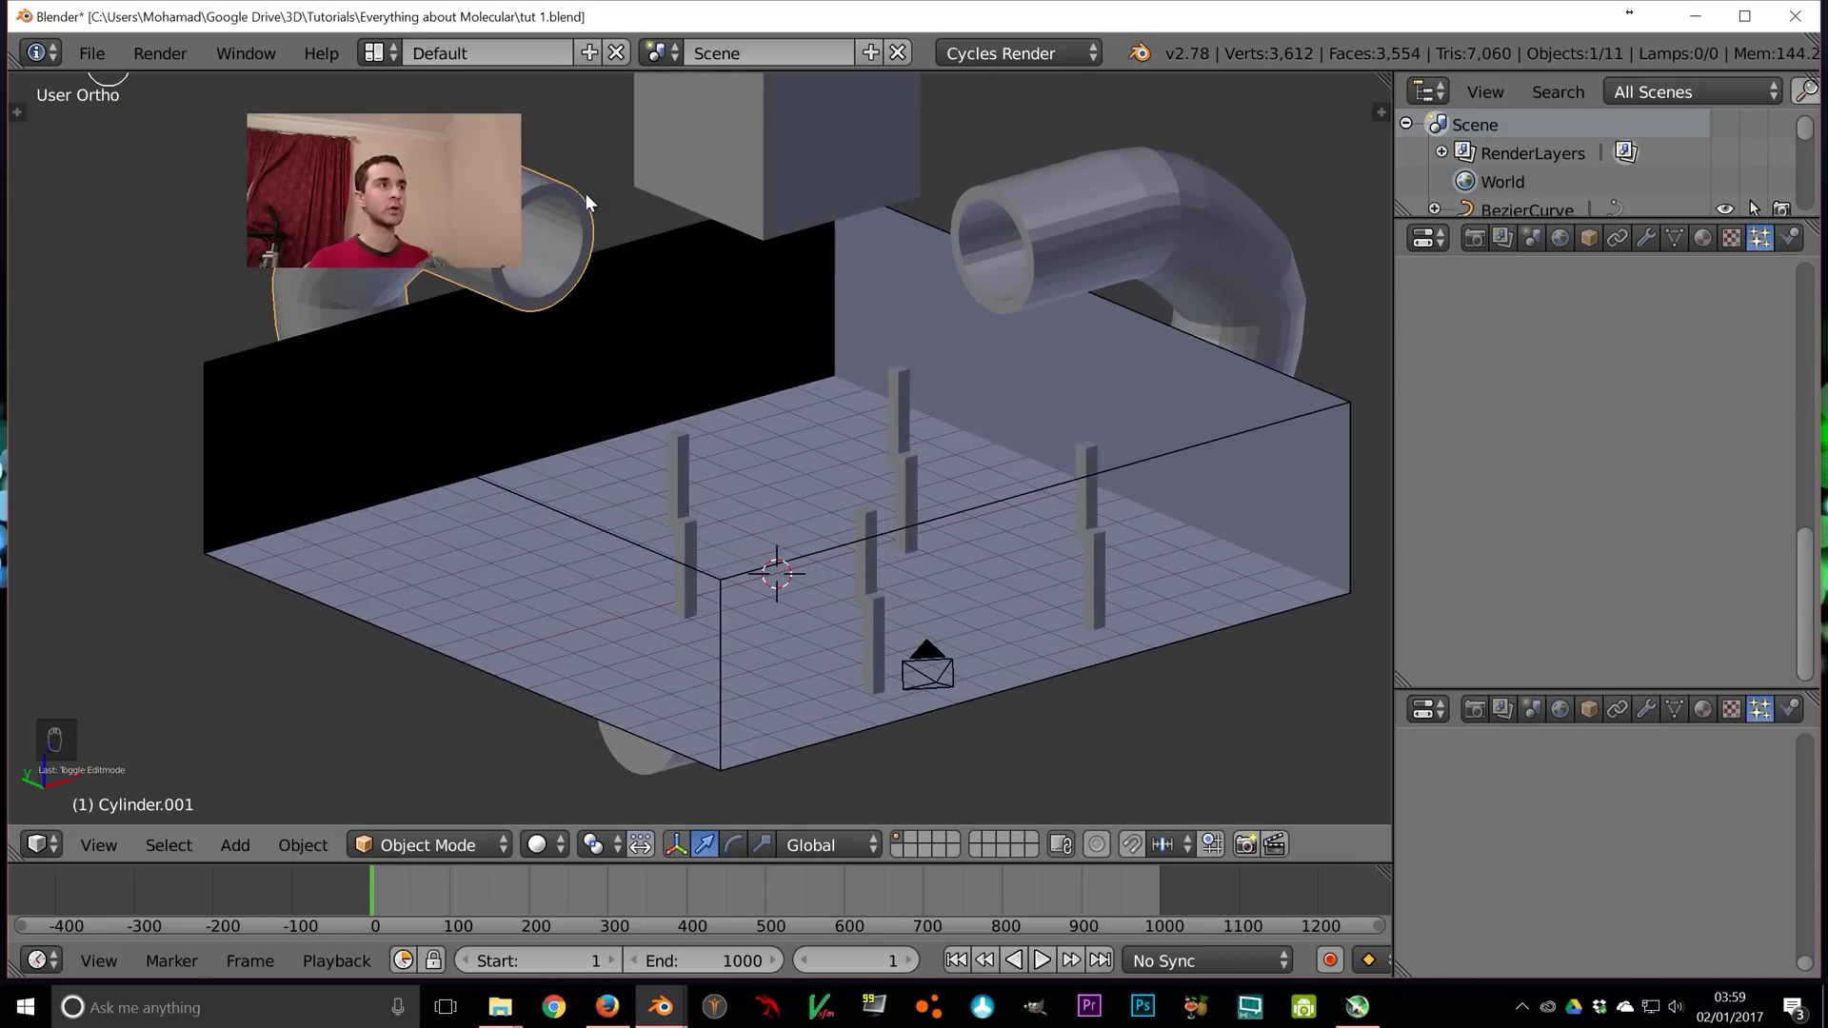
middle_click_drag(476, 349, 447, 314)
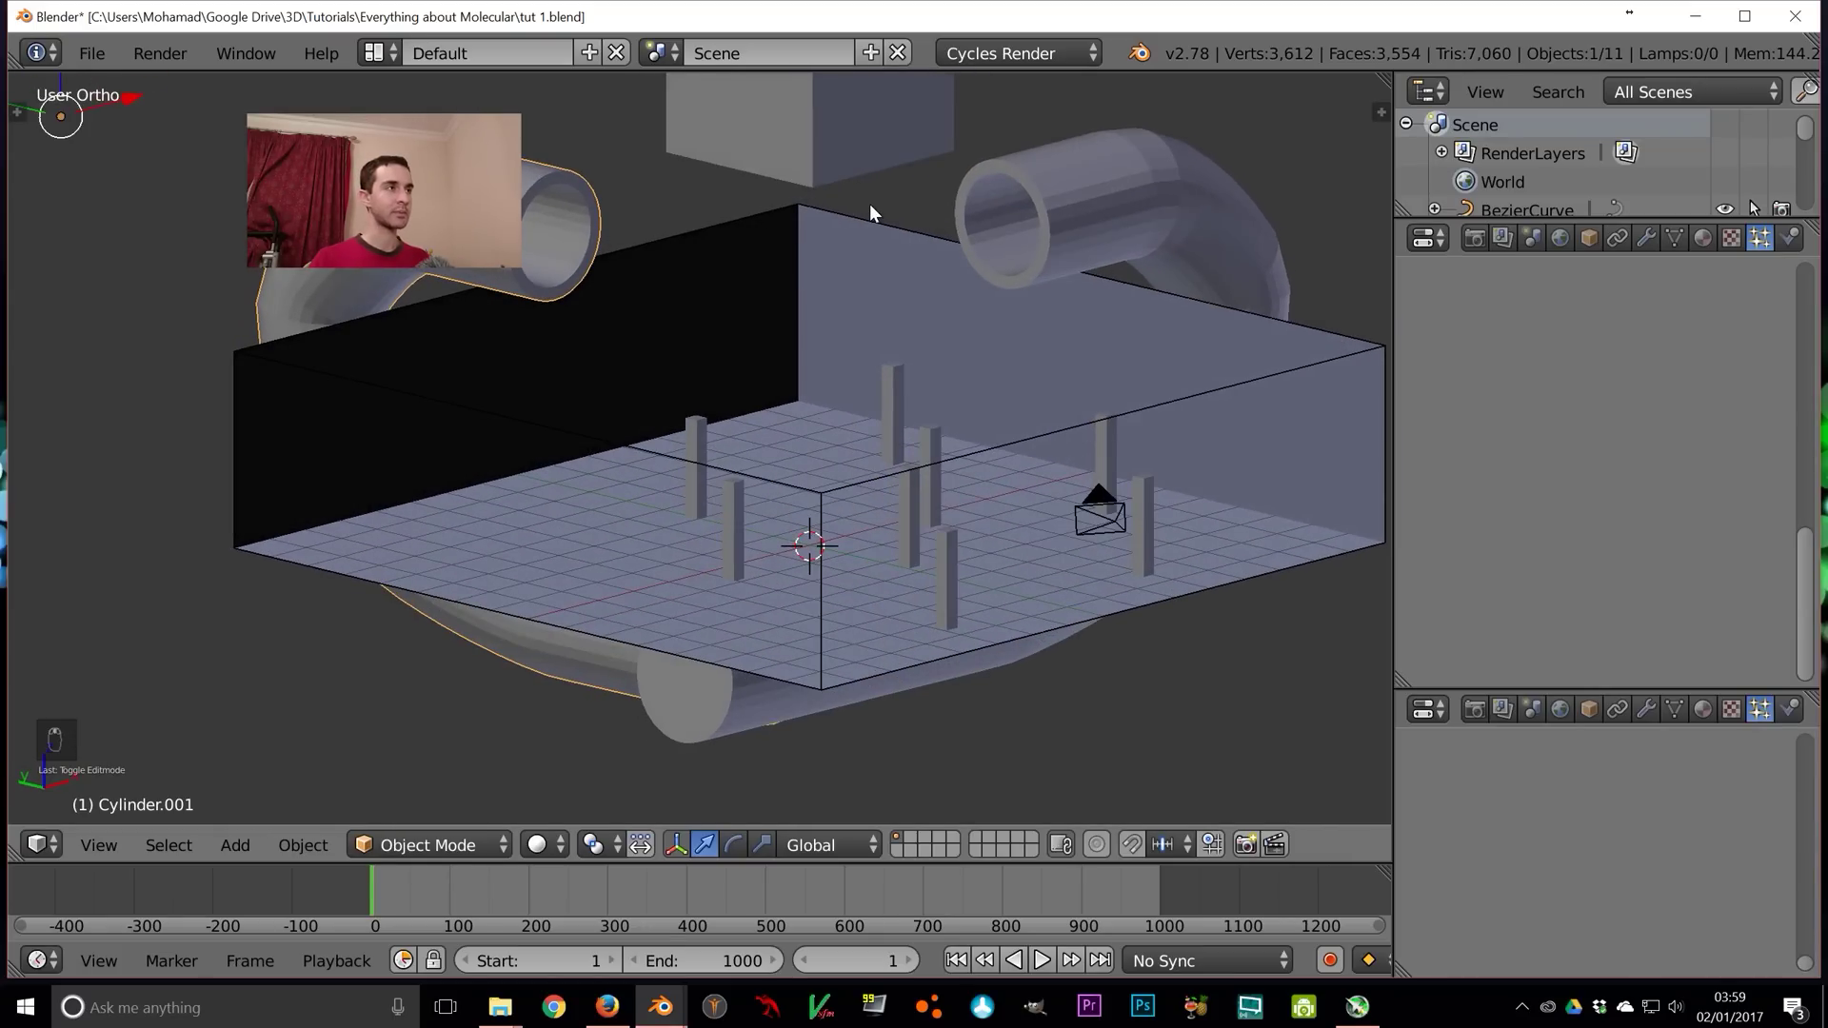
key("s")
key("Escape")
key("s")
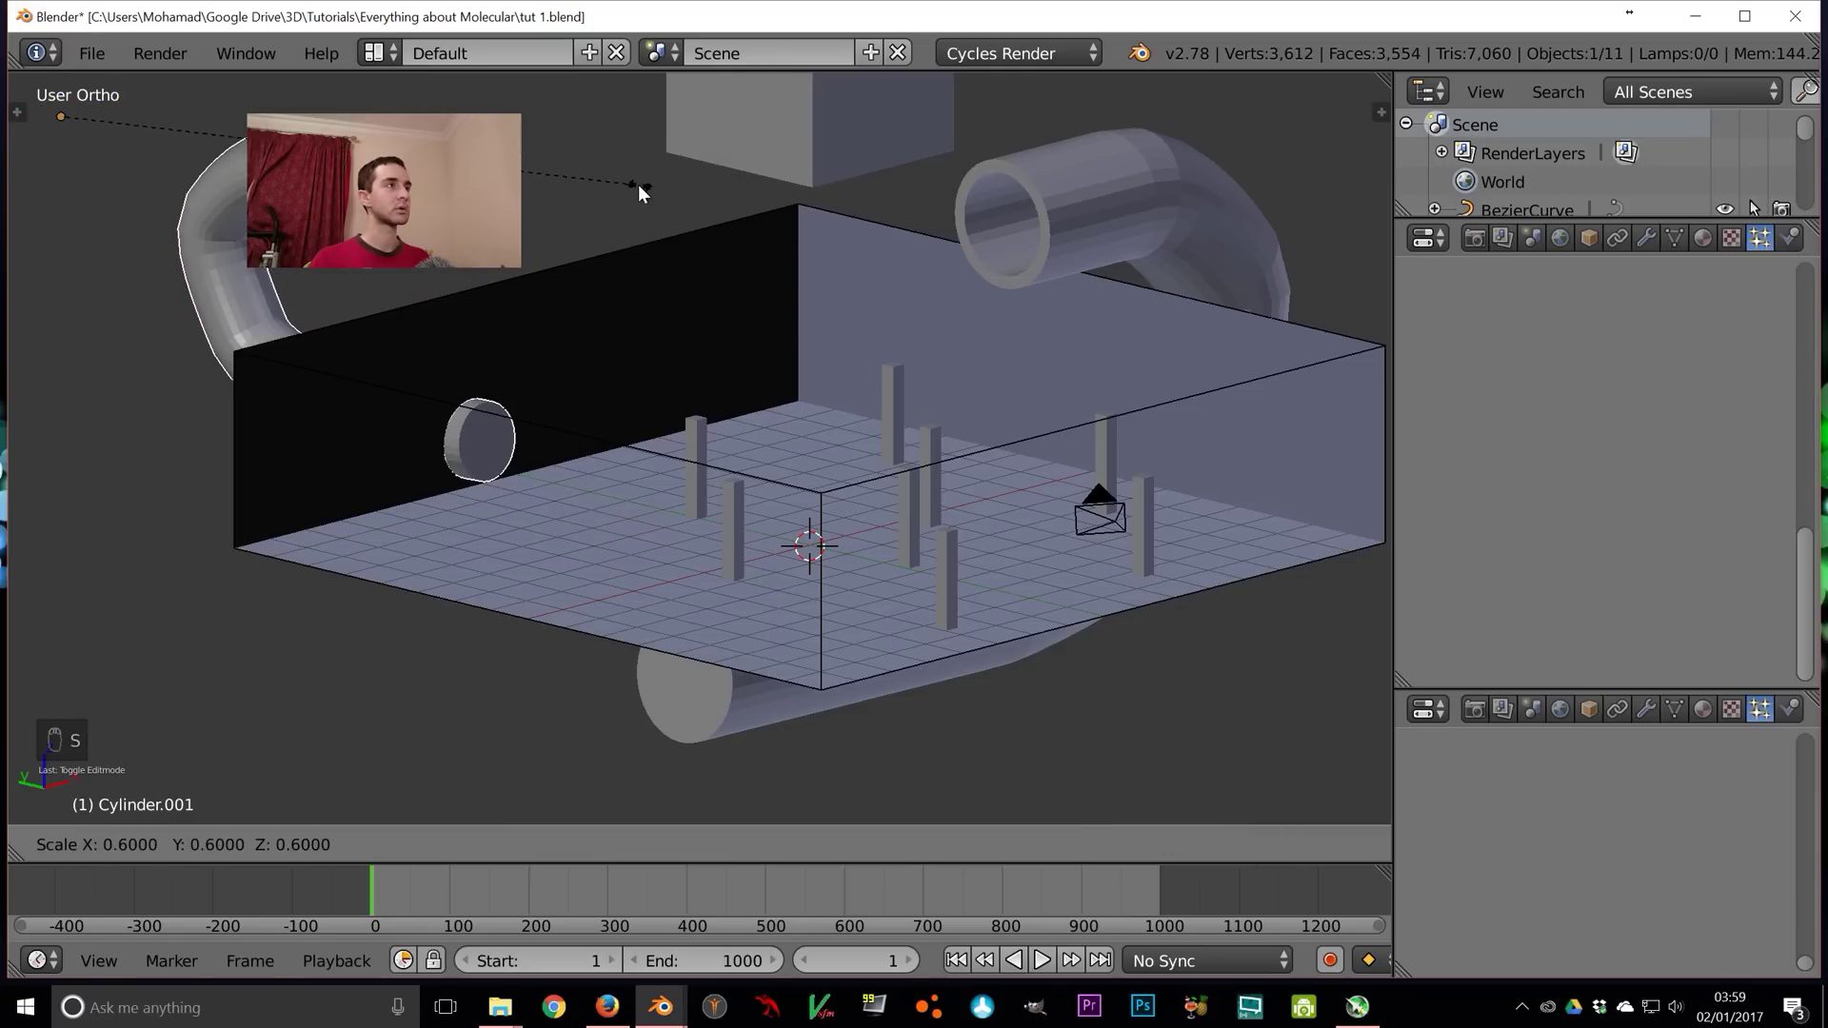
left_click(640, 185)
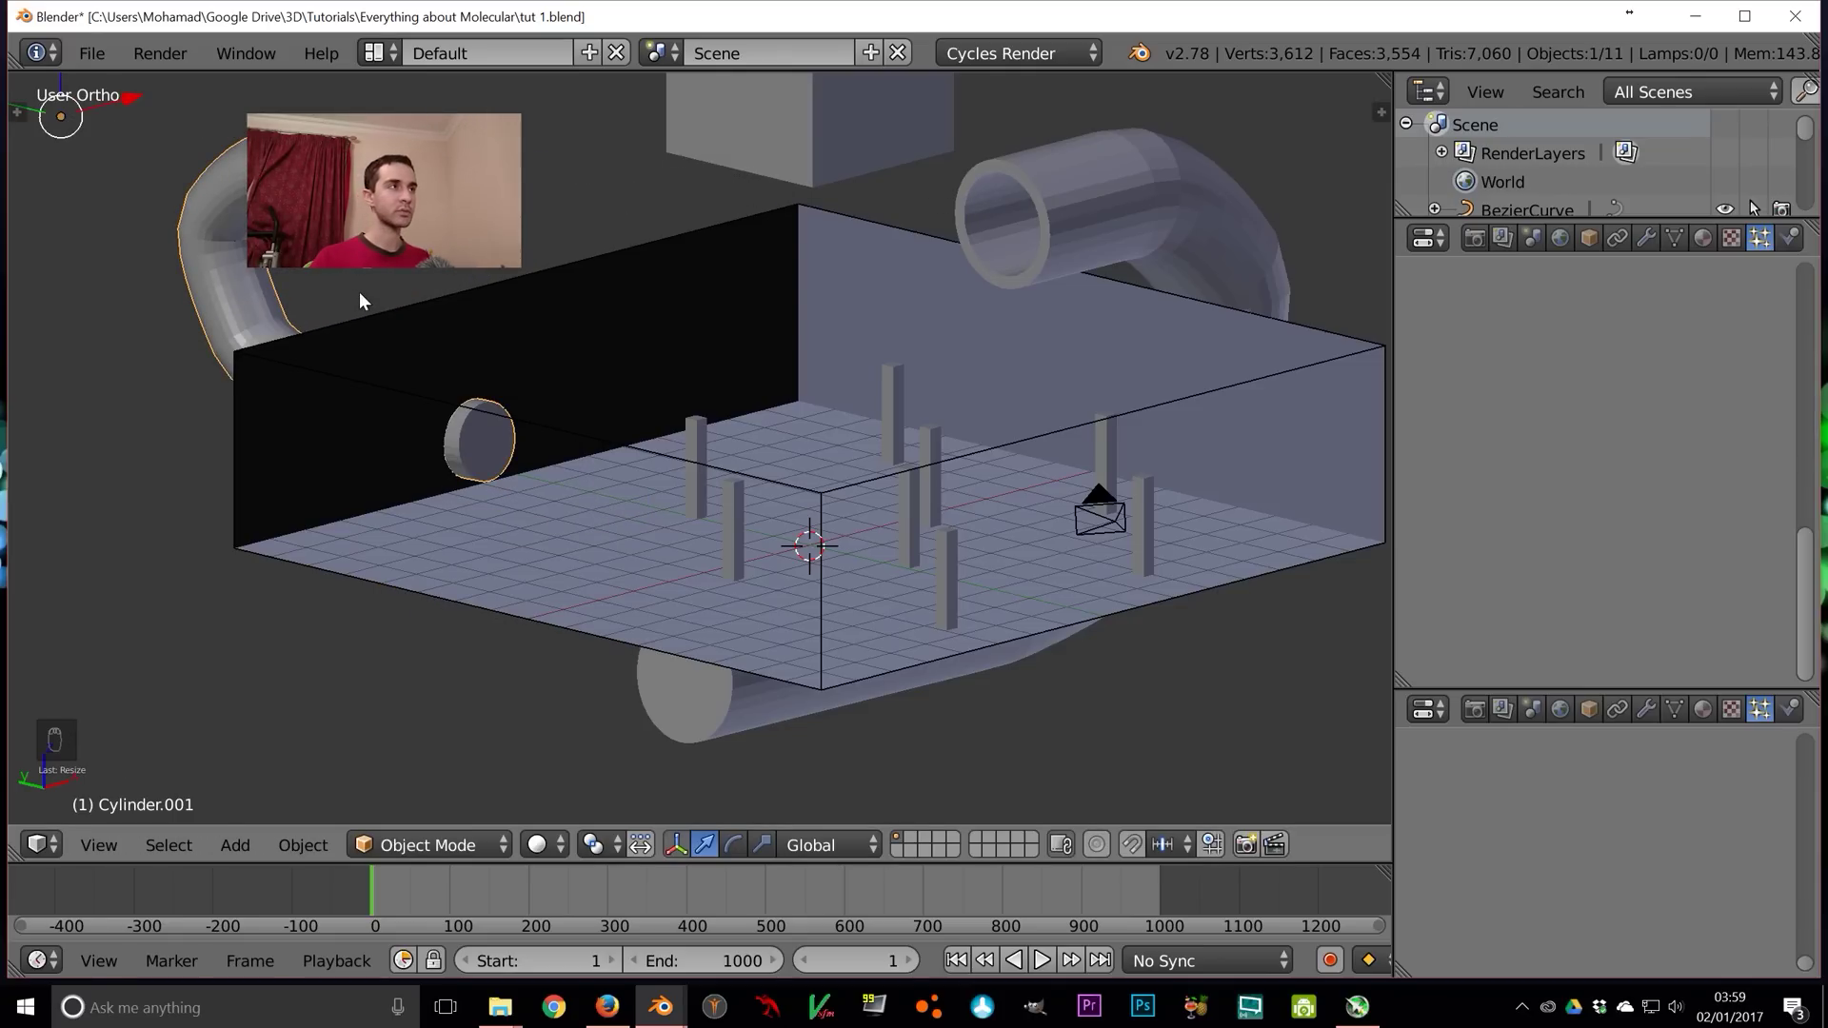
Move the scaled pipe in the right side view so its opening overhangs the container's rear edge, and check it through the camera
key("KP_3")
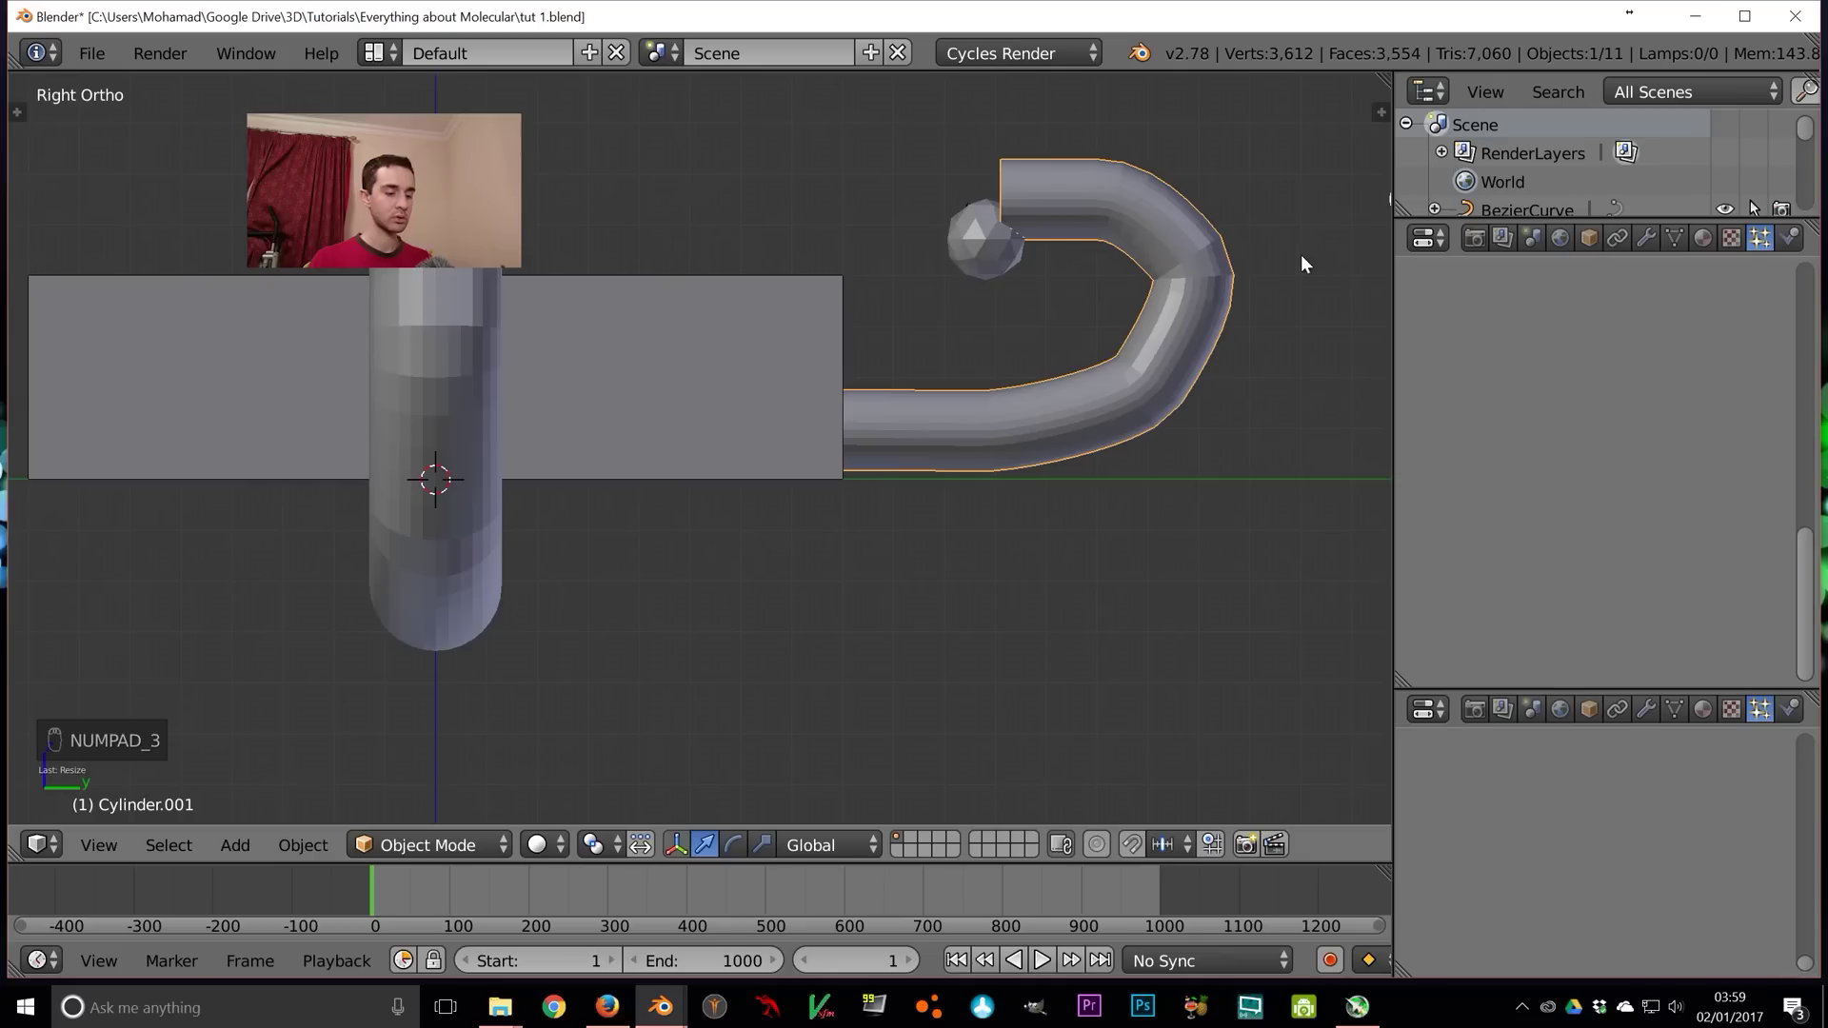
key("g")
left_click(1025, 269)
key("g")
left_click(931, 266)
middle_click_drag(739, 398, 731, 354)
key("KP_0")
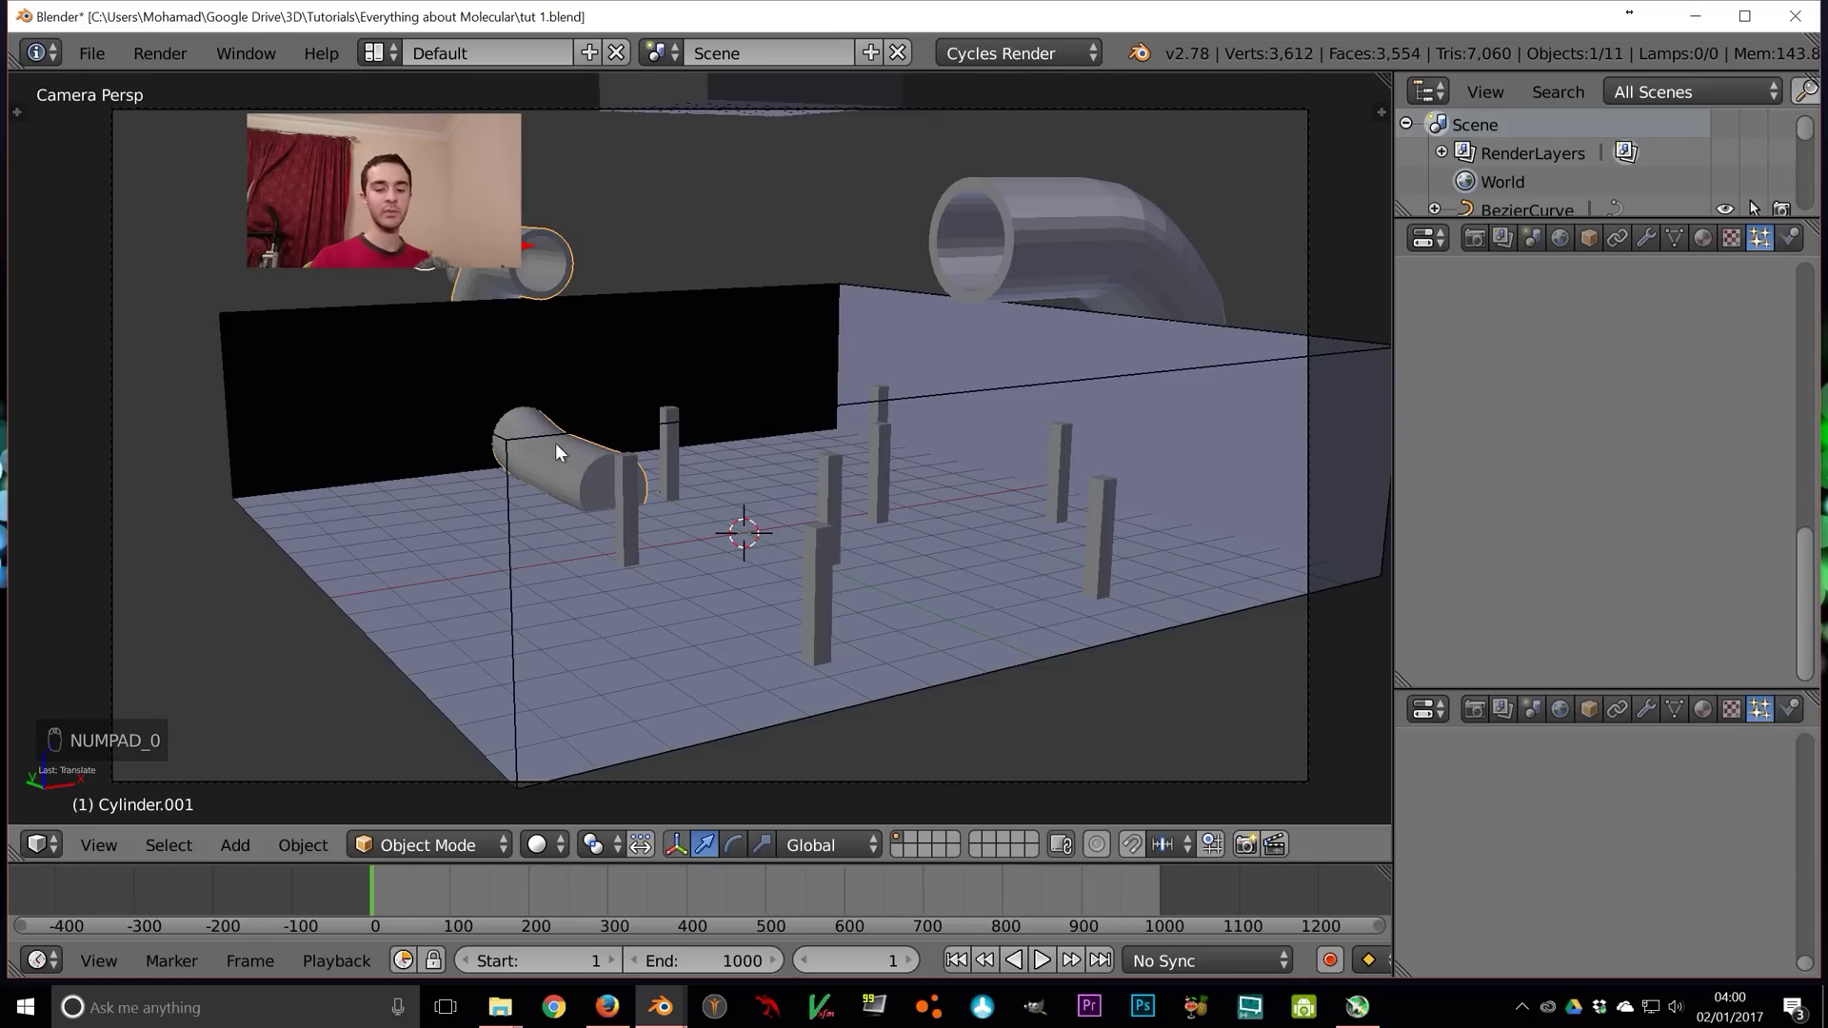
Delete the vertices of the second pipe's lower tail in the right side view, growing the selection from its end loop up into the bend
key("KP_3")
key("Tab")
right_click(924, 333)
right_click(625, 497)
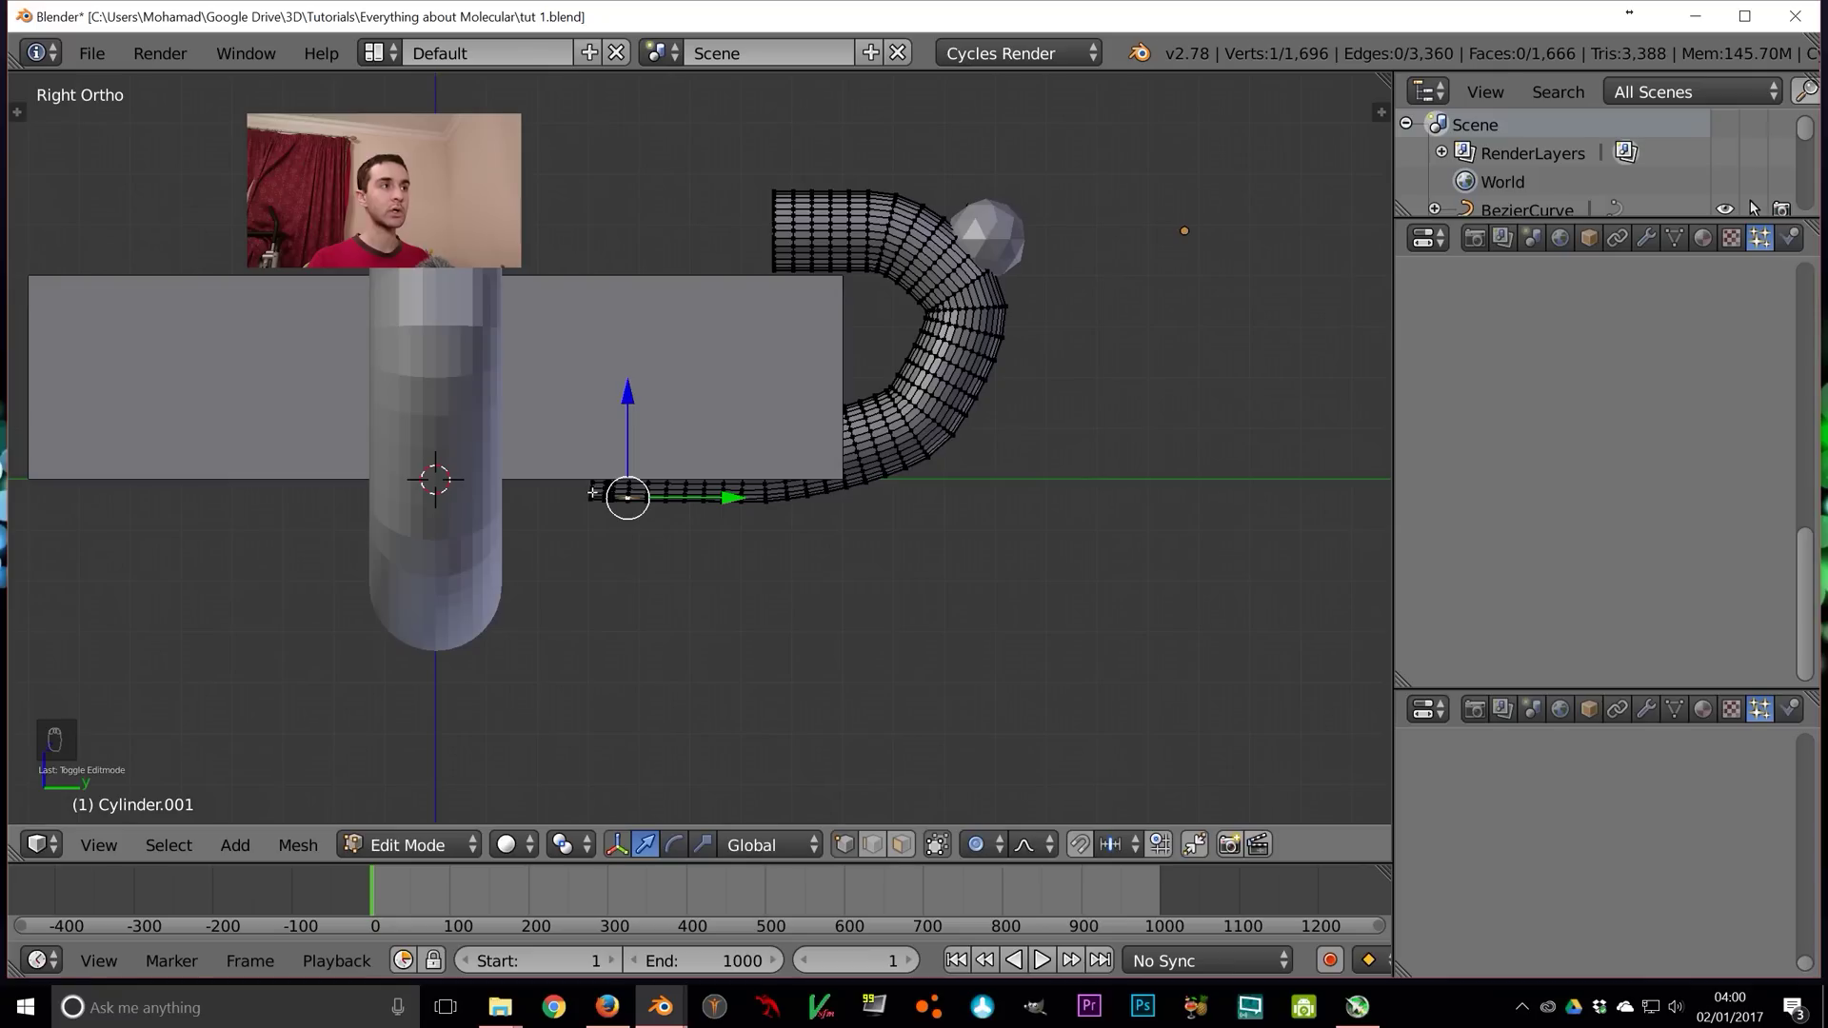
right_click(592, 487, "alt")
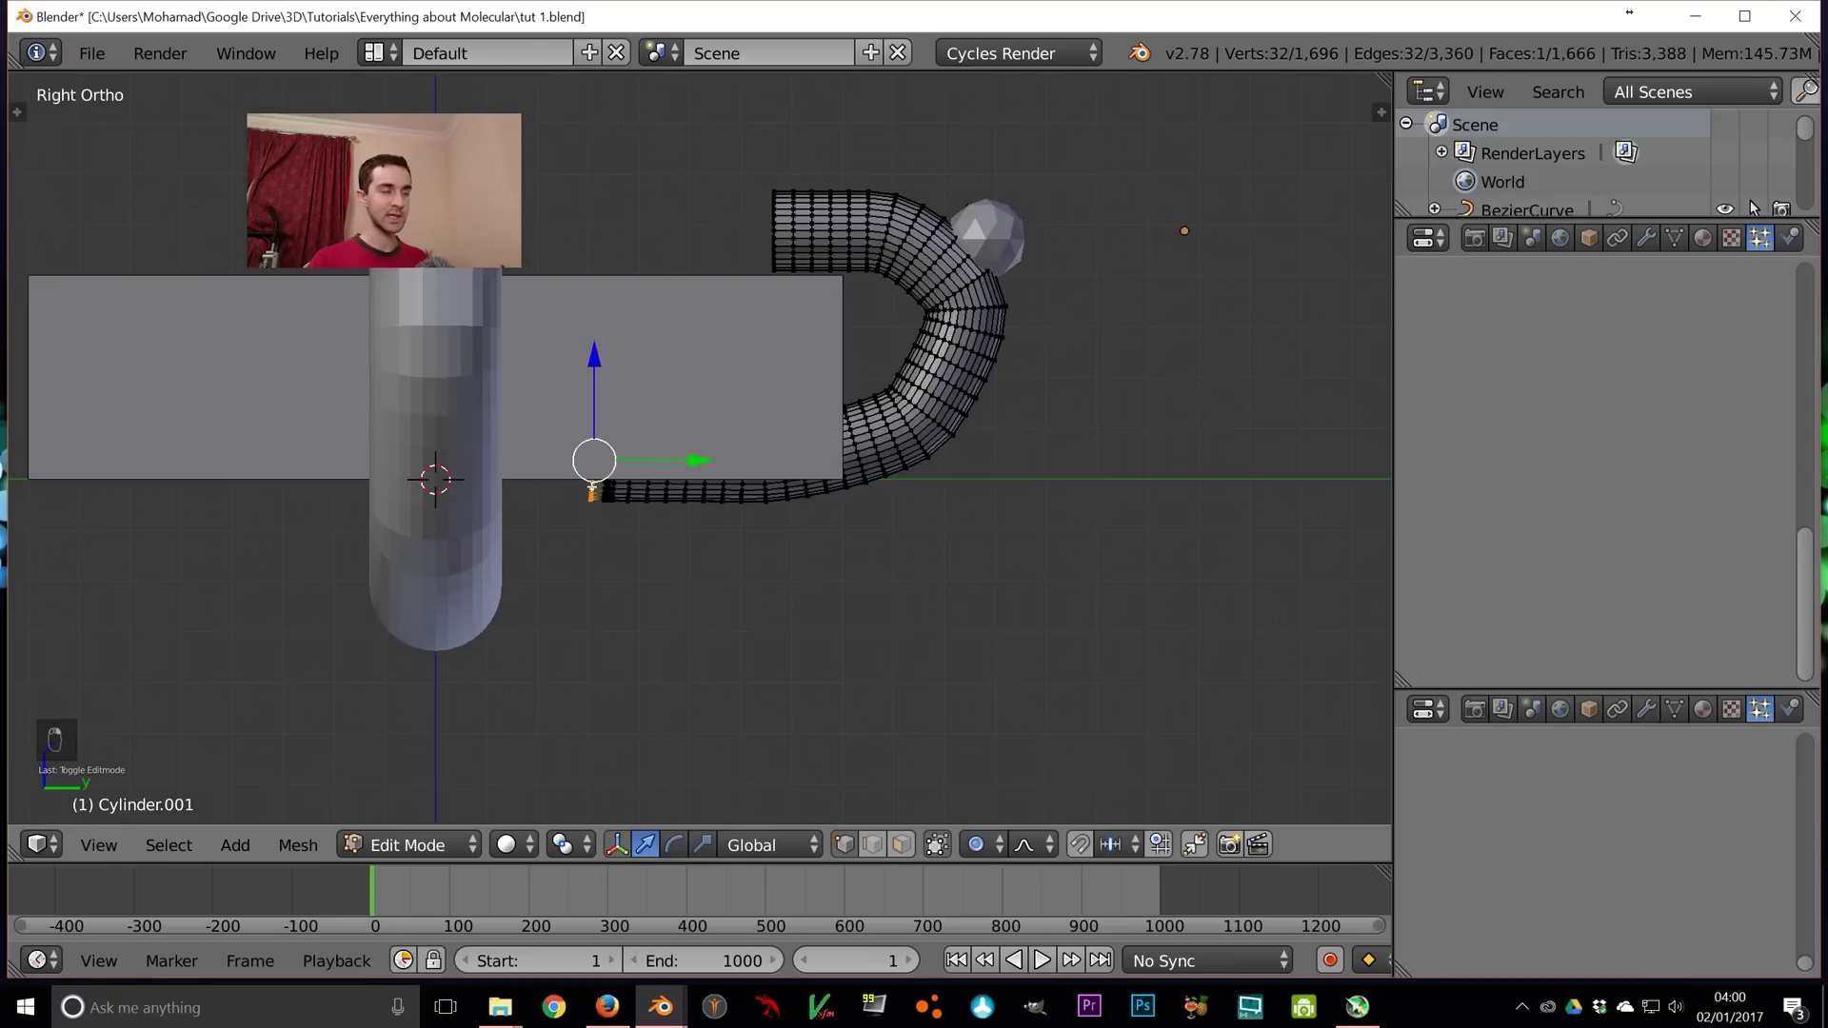
key("KP_Add")
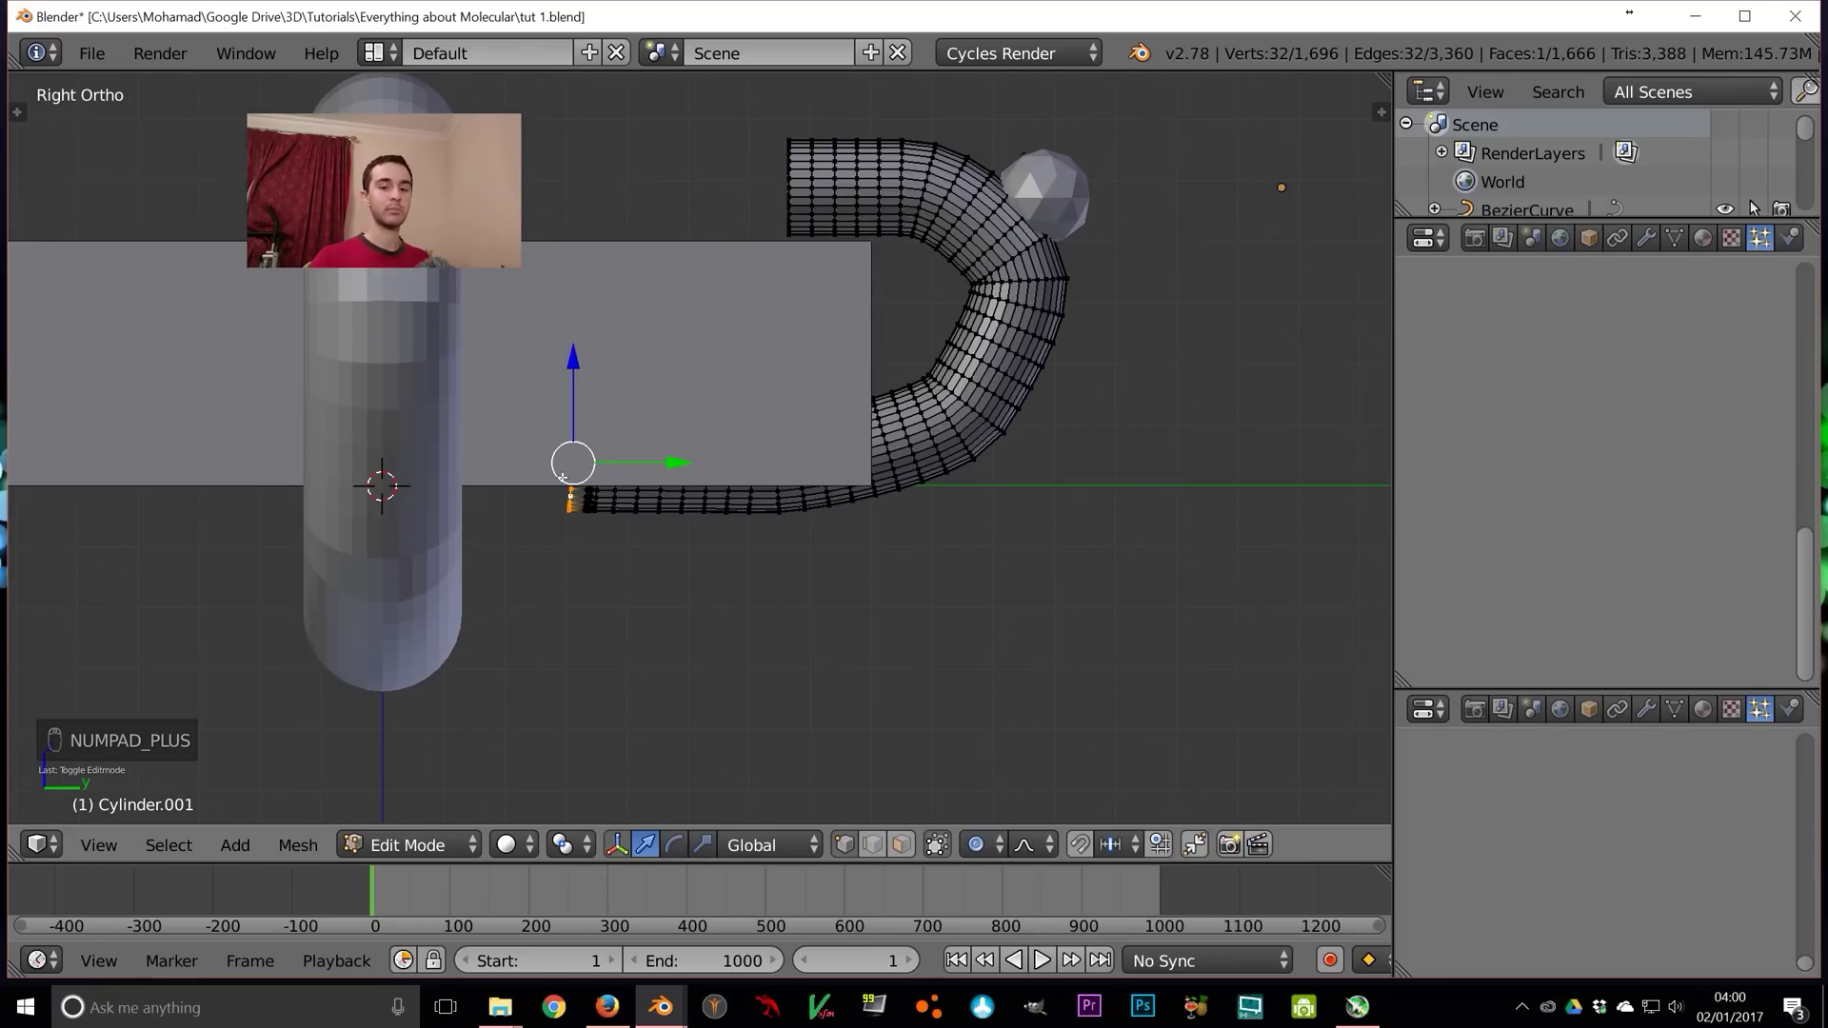
key("ctrl+KP_Add")
key("ctrl+KP_Add")
key("ctrl+KP_Add")
key("ctrl+KP_Add")
key("ctrl+KP_Add")
key("ctrl+KP_Add")
key("ctrl+KP_Add")
key("ctrl+KP_Add")
key("ctrl+KP_Add")
key("ctrl+KP_Add")
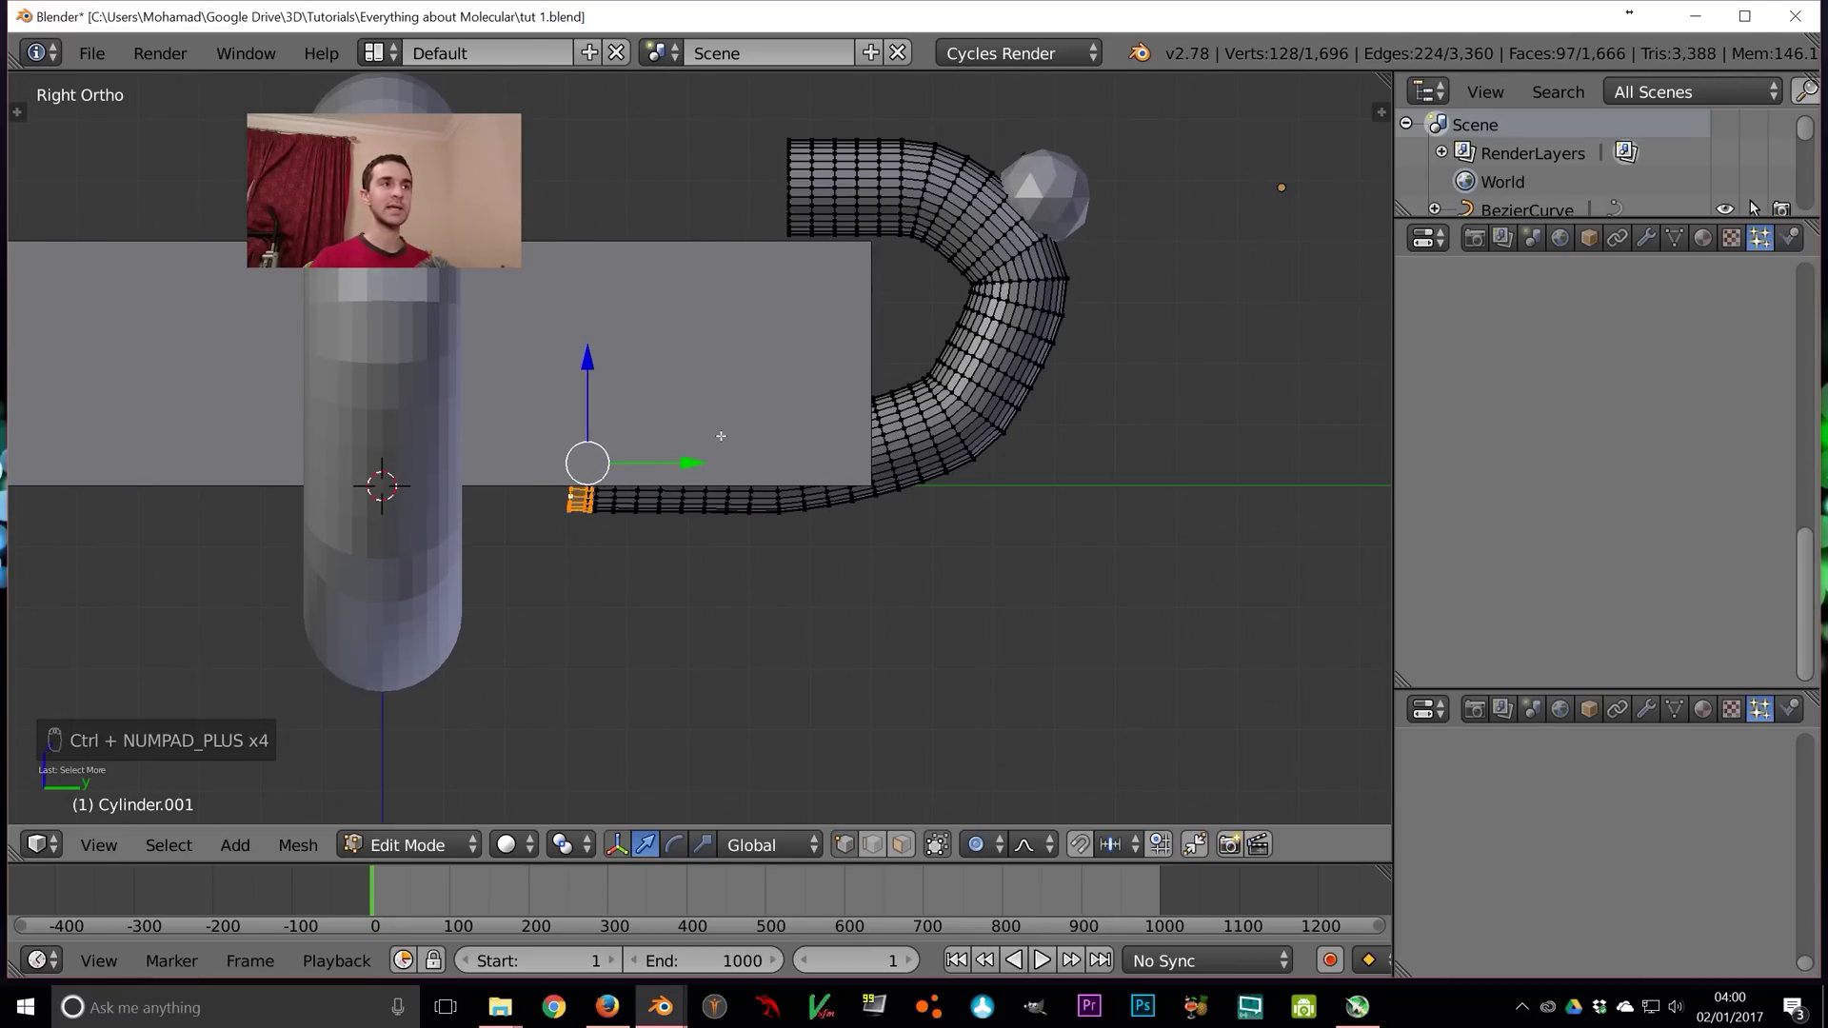
key("ctrl+KP_Add")
key("ctrl+KP_Add")
key("ctrl+KP_Add")
key("ctrl+KP_Add")
key("ctrl+KP_Add")
key("ctrl+KP_Add")
key("ctrl+KP_Add")
key("ctrl+KP_Add")
key("ctrl+KP_Add")
key("ctrl+KP_Add")
key("ctrl+KP_Add")
key("ctrl+KP_Add")
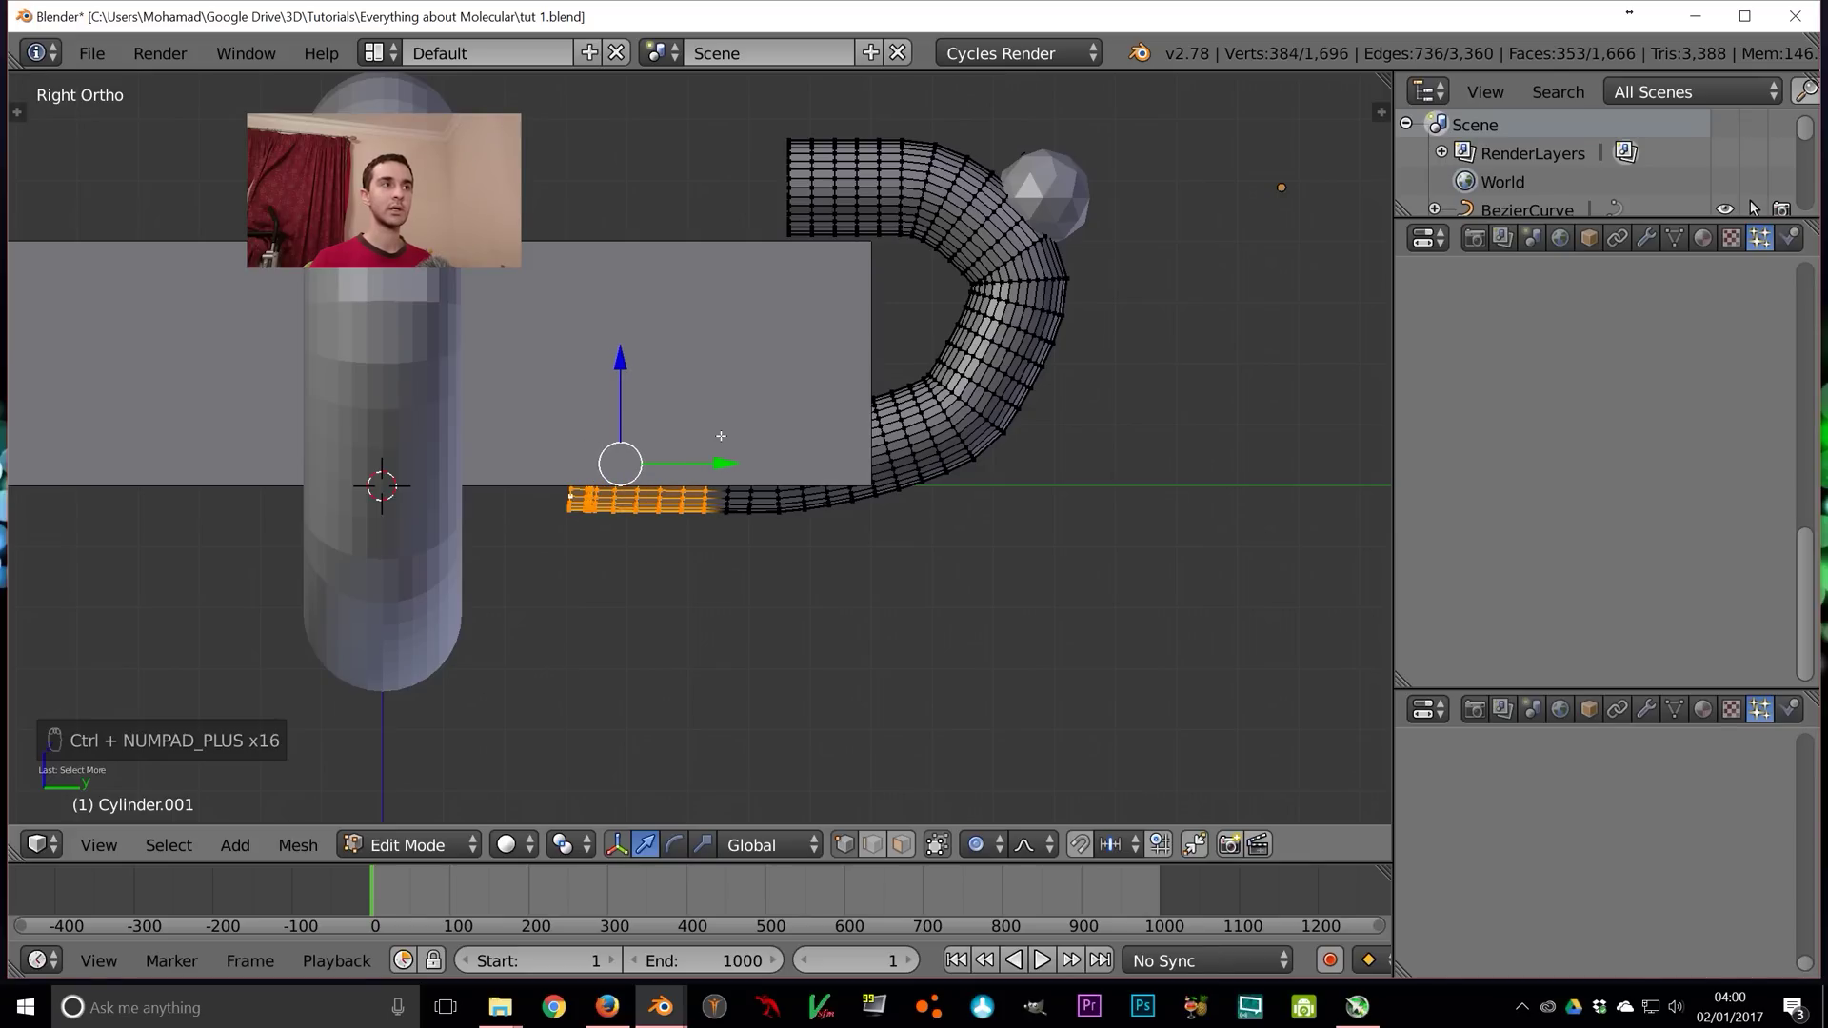
key("ctrl+KP_Add")
key("ctrl+KP_Add")
key("ctrl+KP_Add")
key("ctrl+KP_Add")
key("ctrl+KP_Add")
key("ctrl+KP_Add")
key("ctrl+KP_Add")
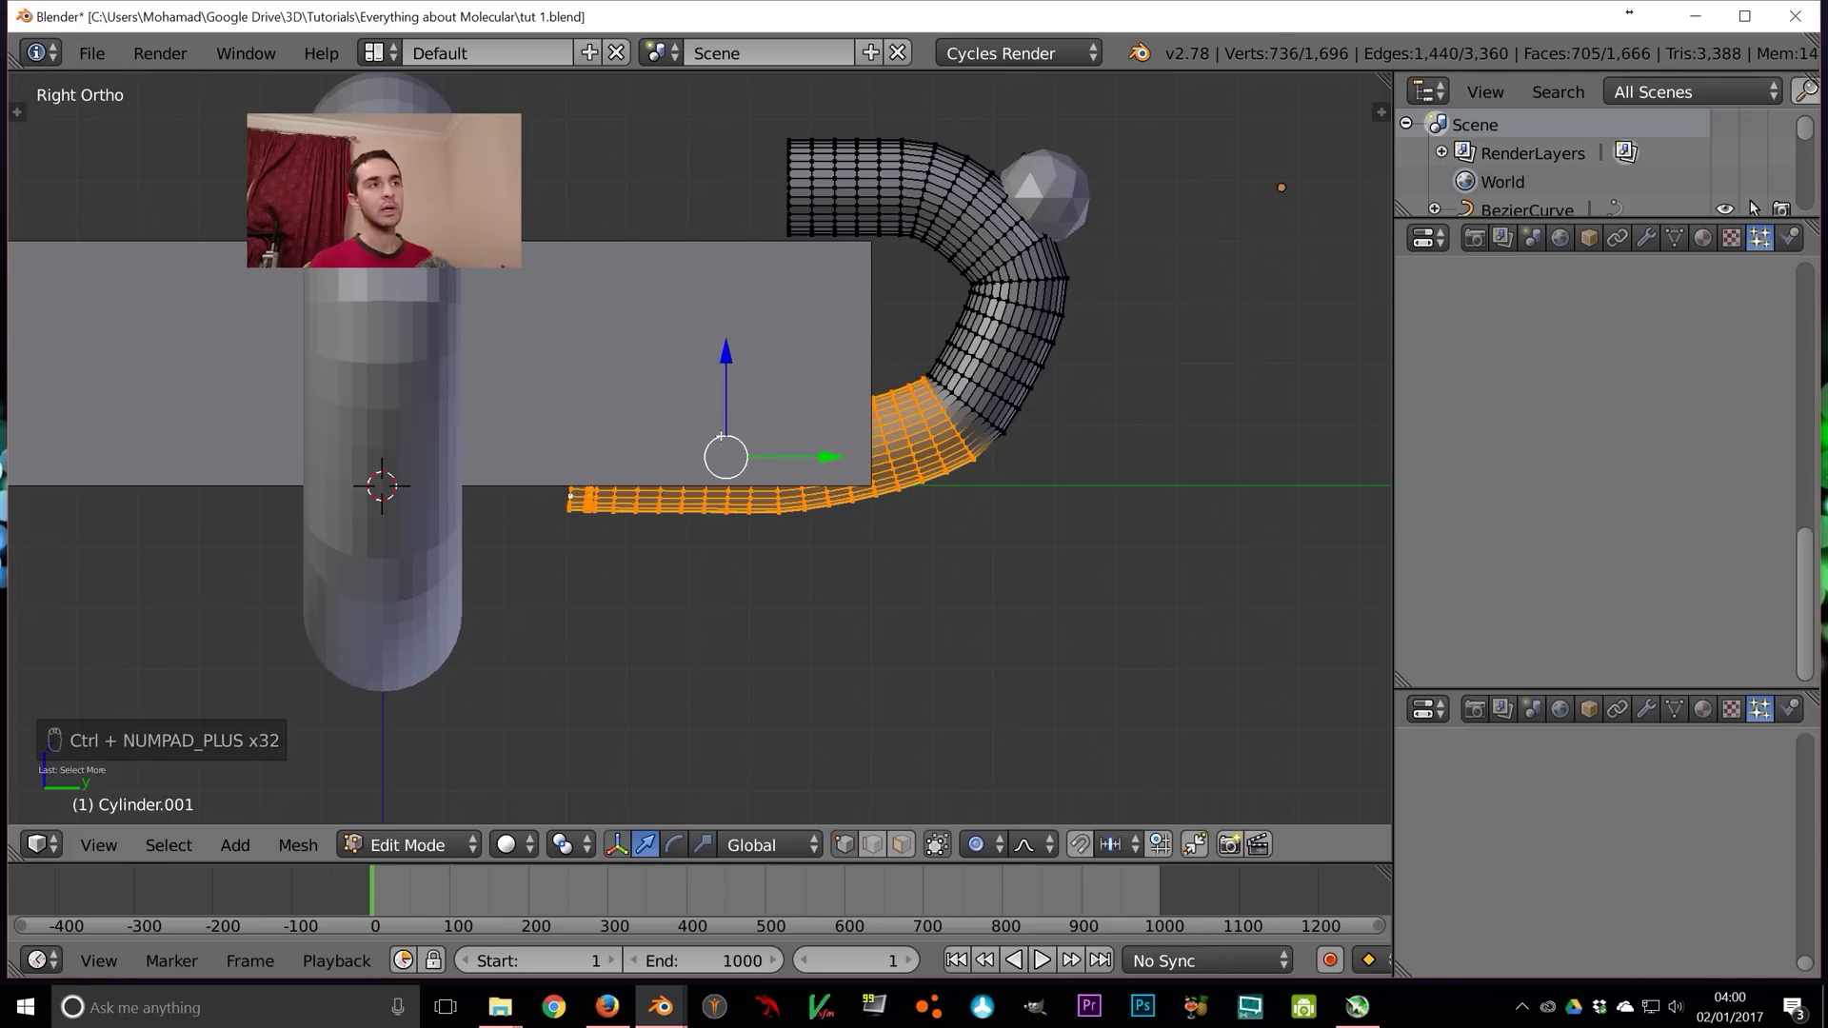
key("ctrl+KP_Add")
key("x")
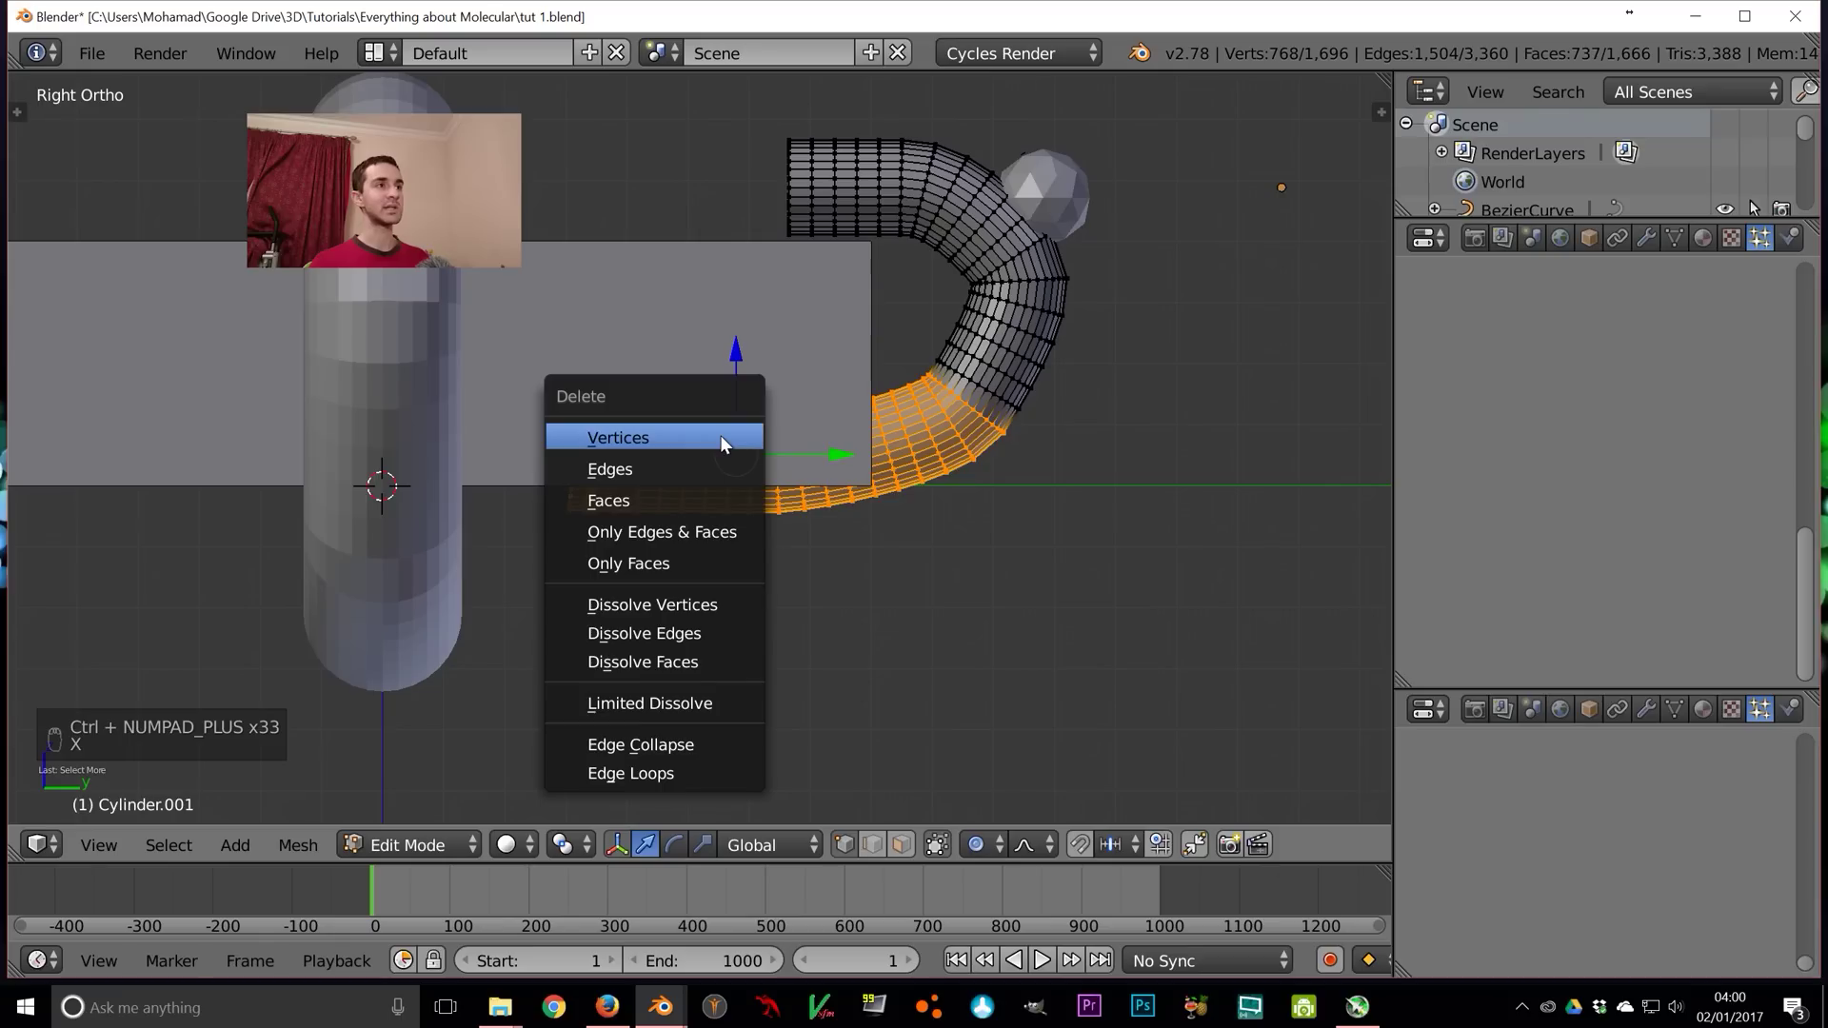
left_click(724, 437)
key("Tab")
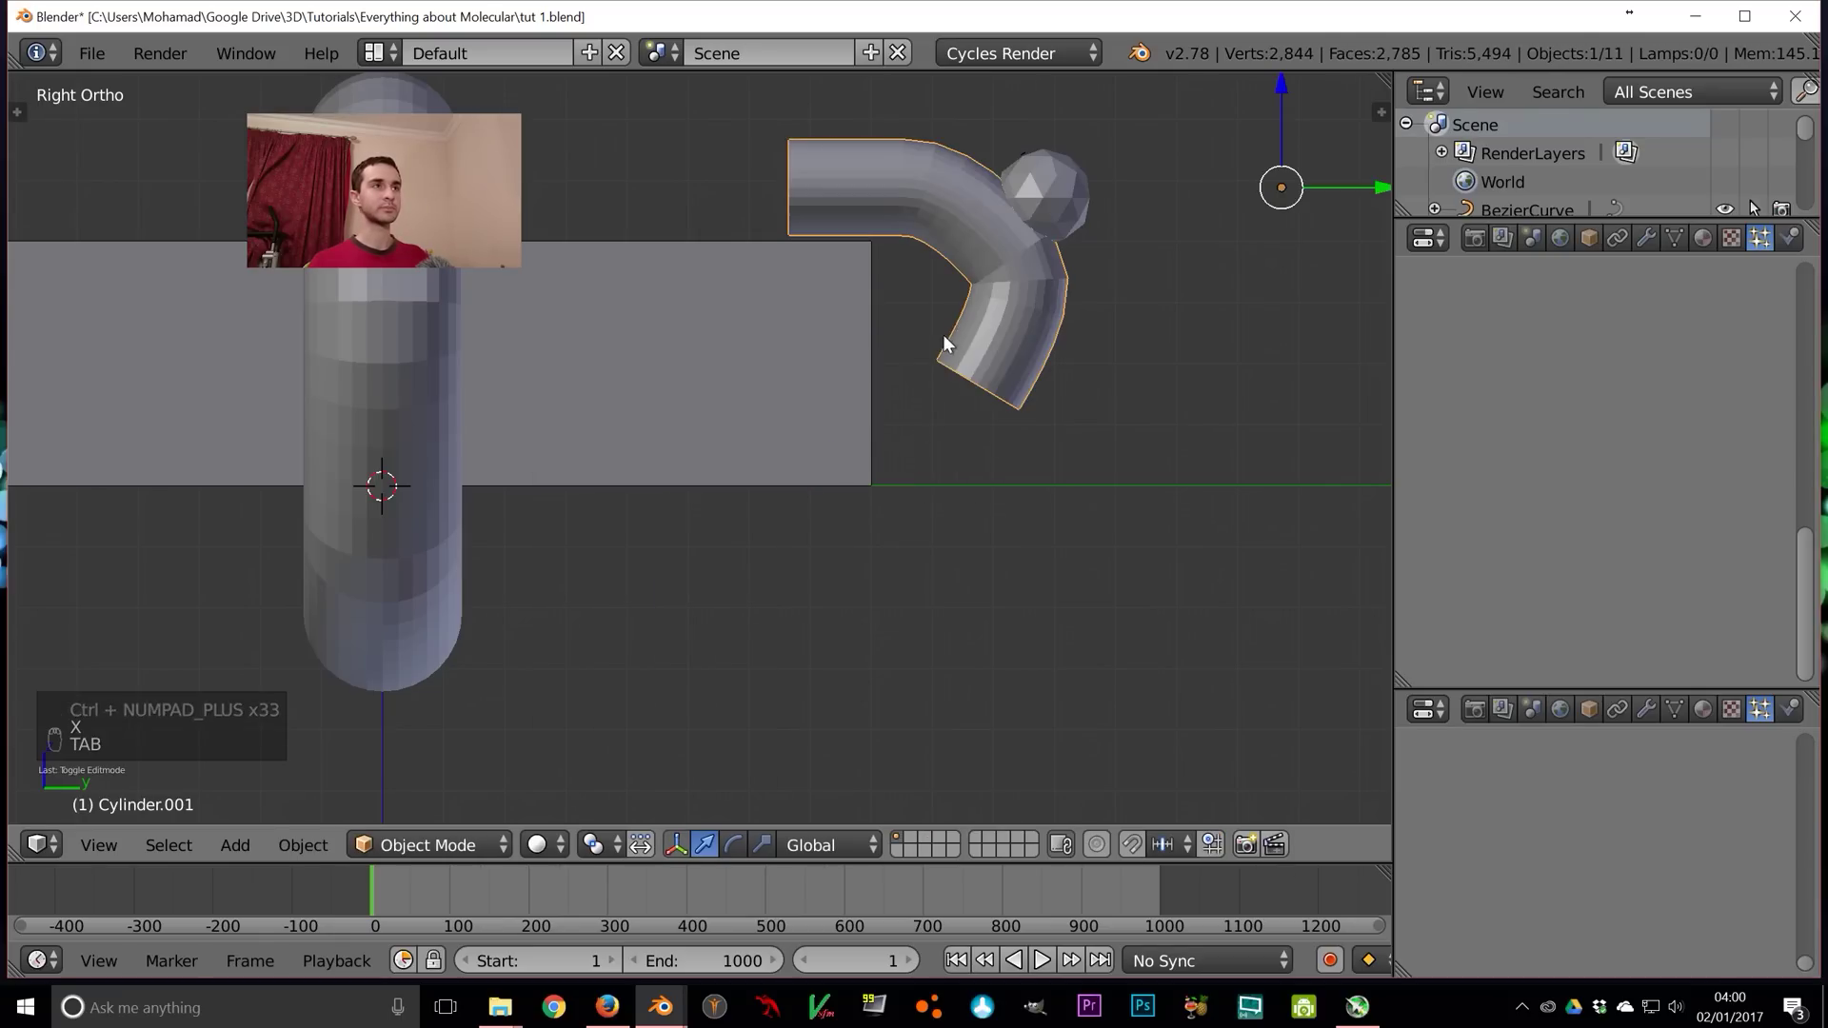
Scale down the duplicated icosphere in the right side wireframe view, move it inside the shortened pipe, and save the file
right_click(1043, 207)
middle_click_drag(935, 466, 887, 581, "shift")
key("z")
scroll(1135, 416, "up", 3)
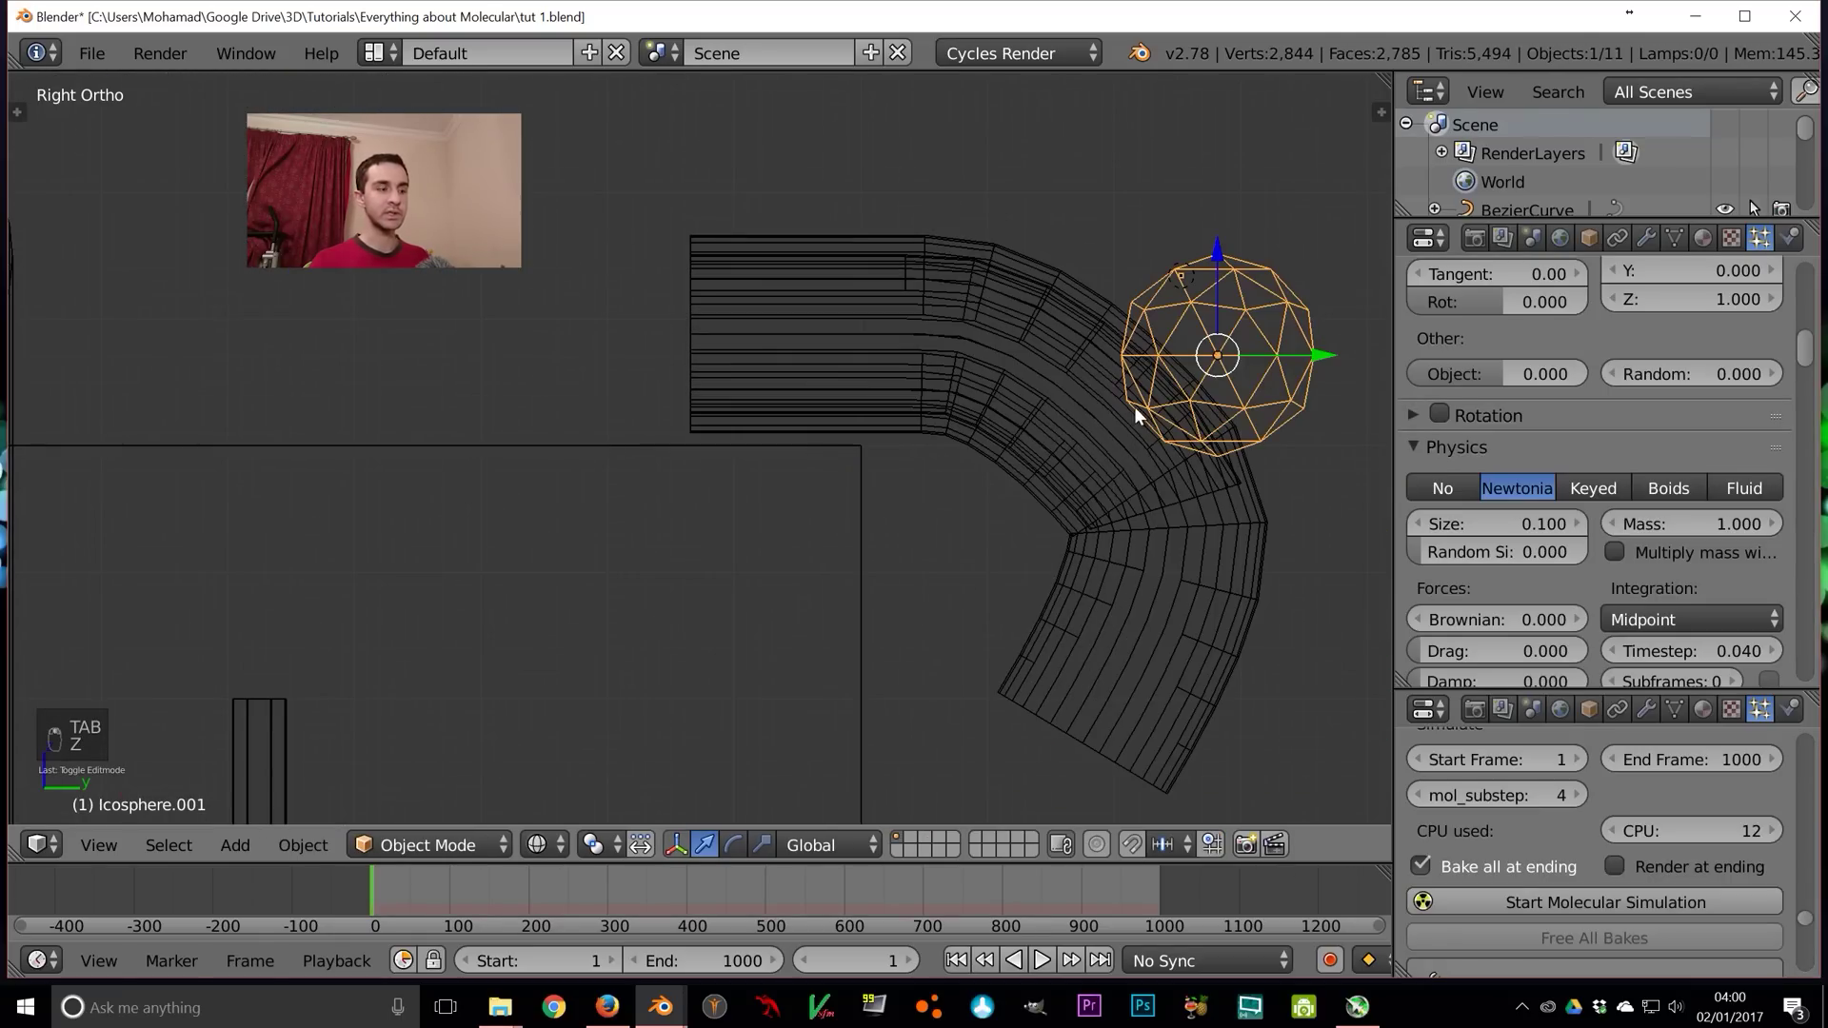
middle_click_drag(1154, 411, 1063, 469, "shift")
key("s")
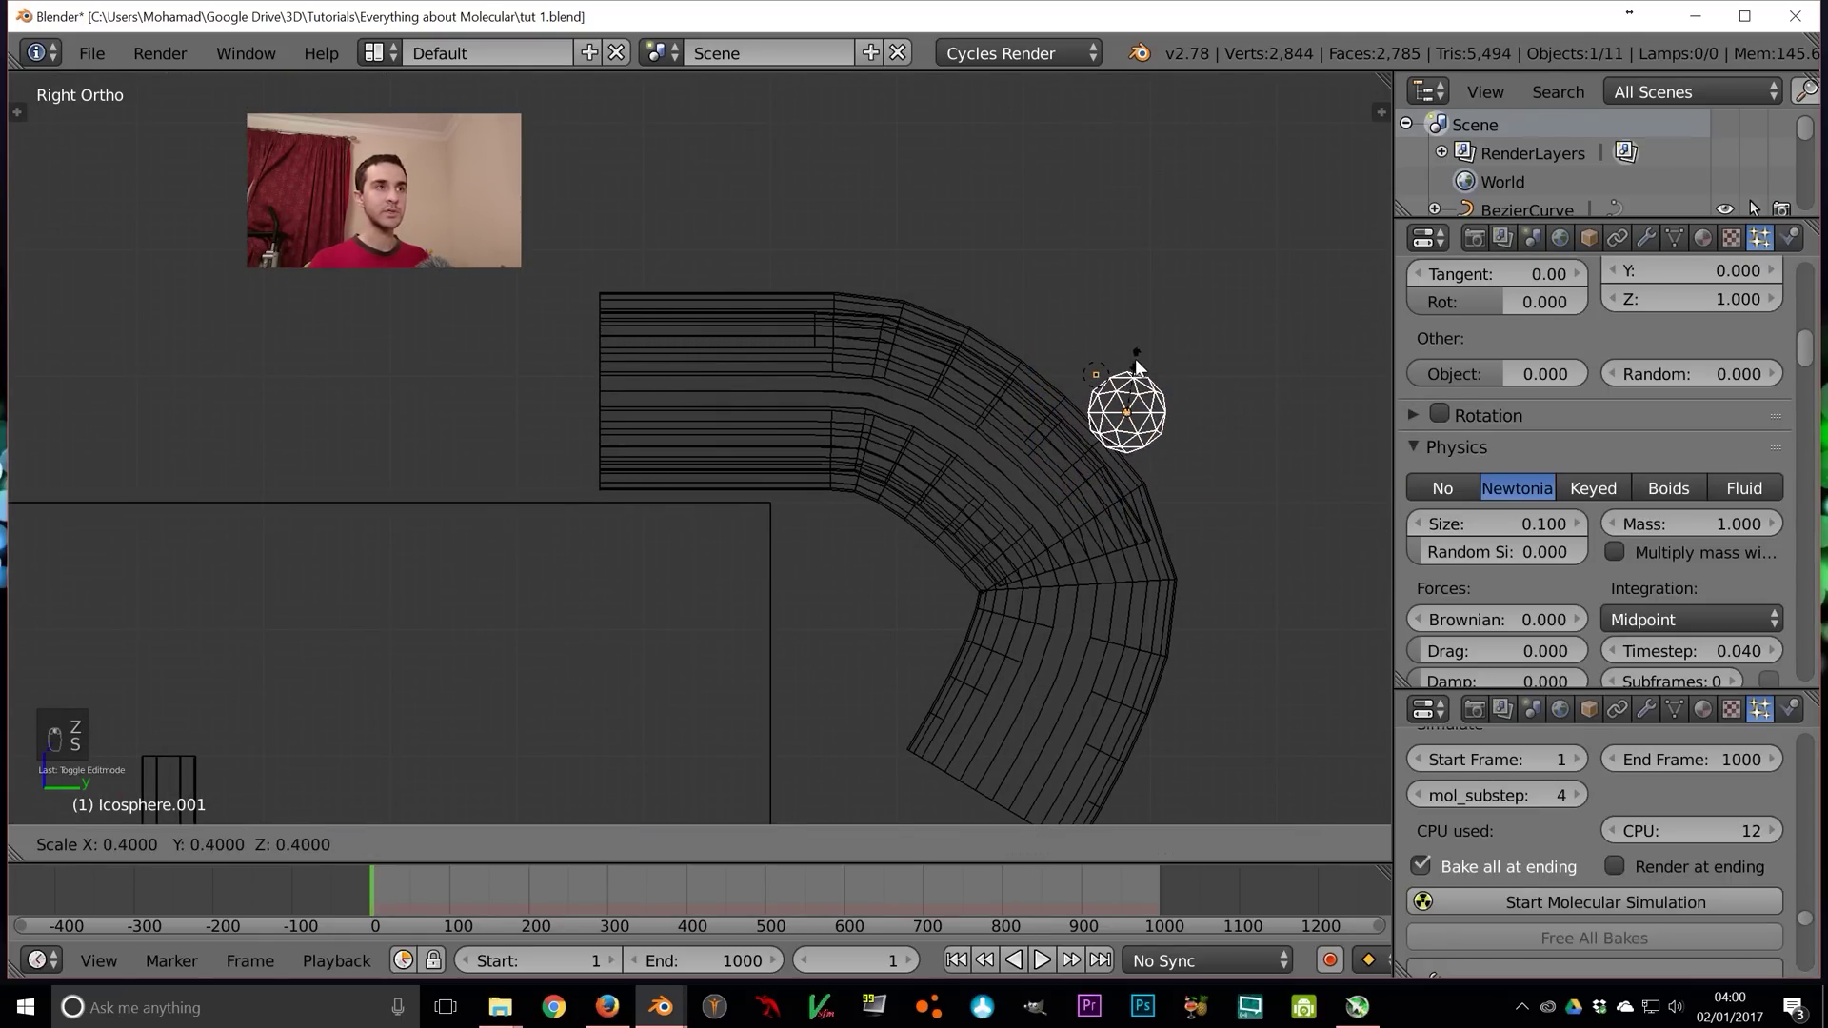
left_click(1144, 332)
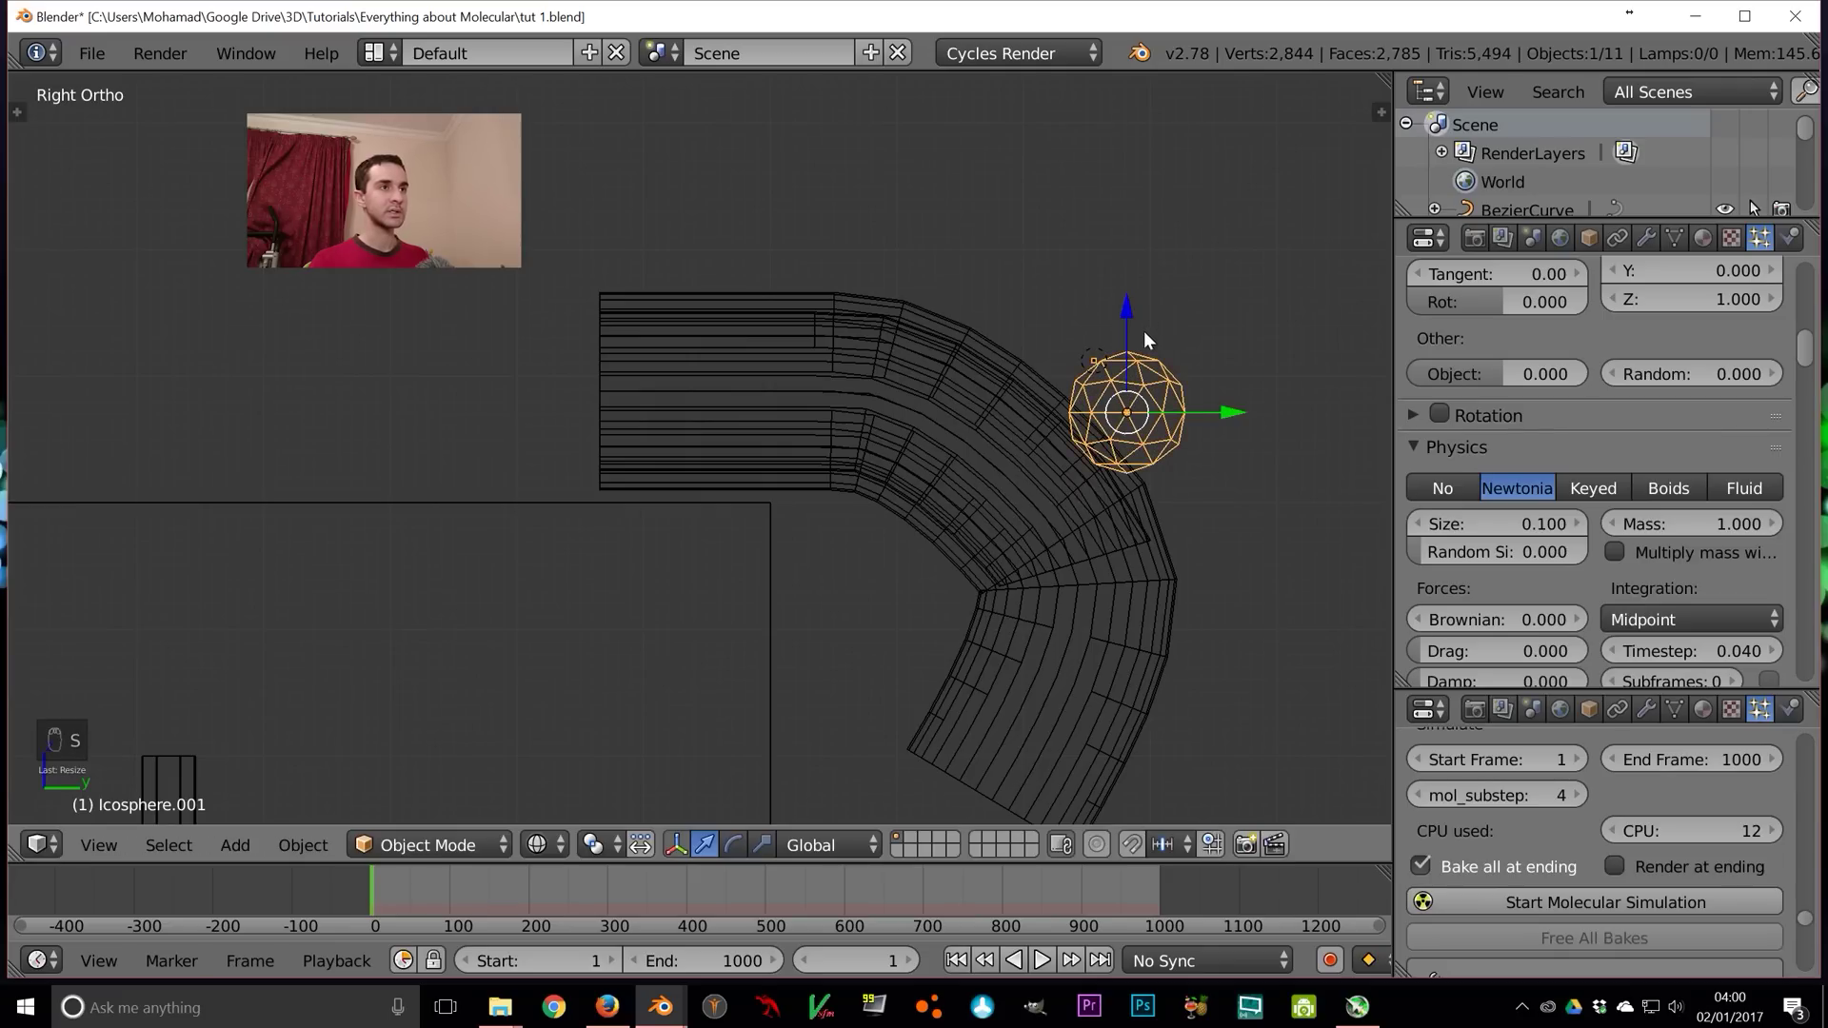
key("g")
left_click(1138, 362)
middle_click_drag(1138, 363, 1100, 478)
key("ctrl+s")
left_click(1101, 478)
Save the file, run the Molecular simulation in the solid-shaded camera view to inspect both streams, and stop it
key("KP_0")
key("z")
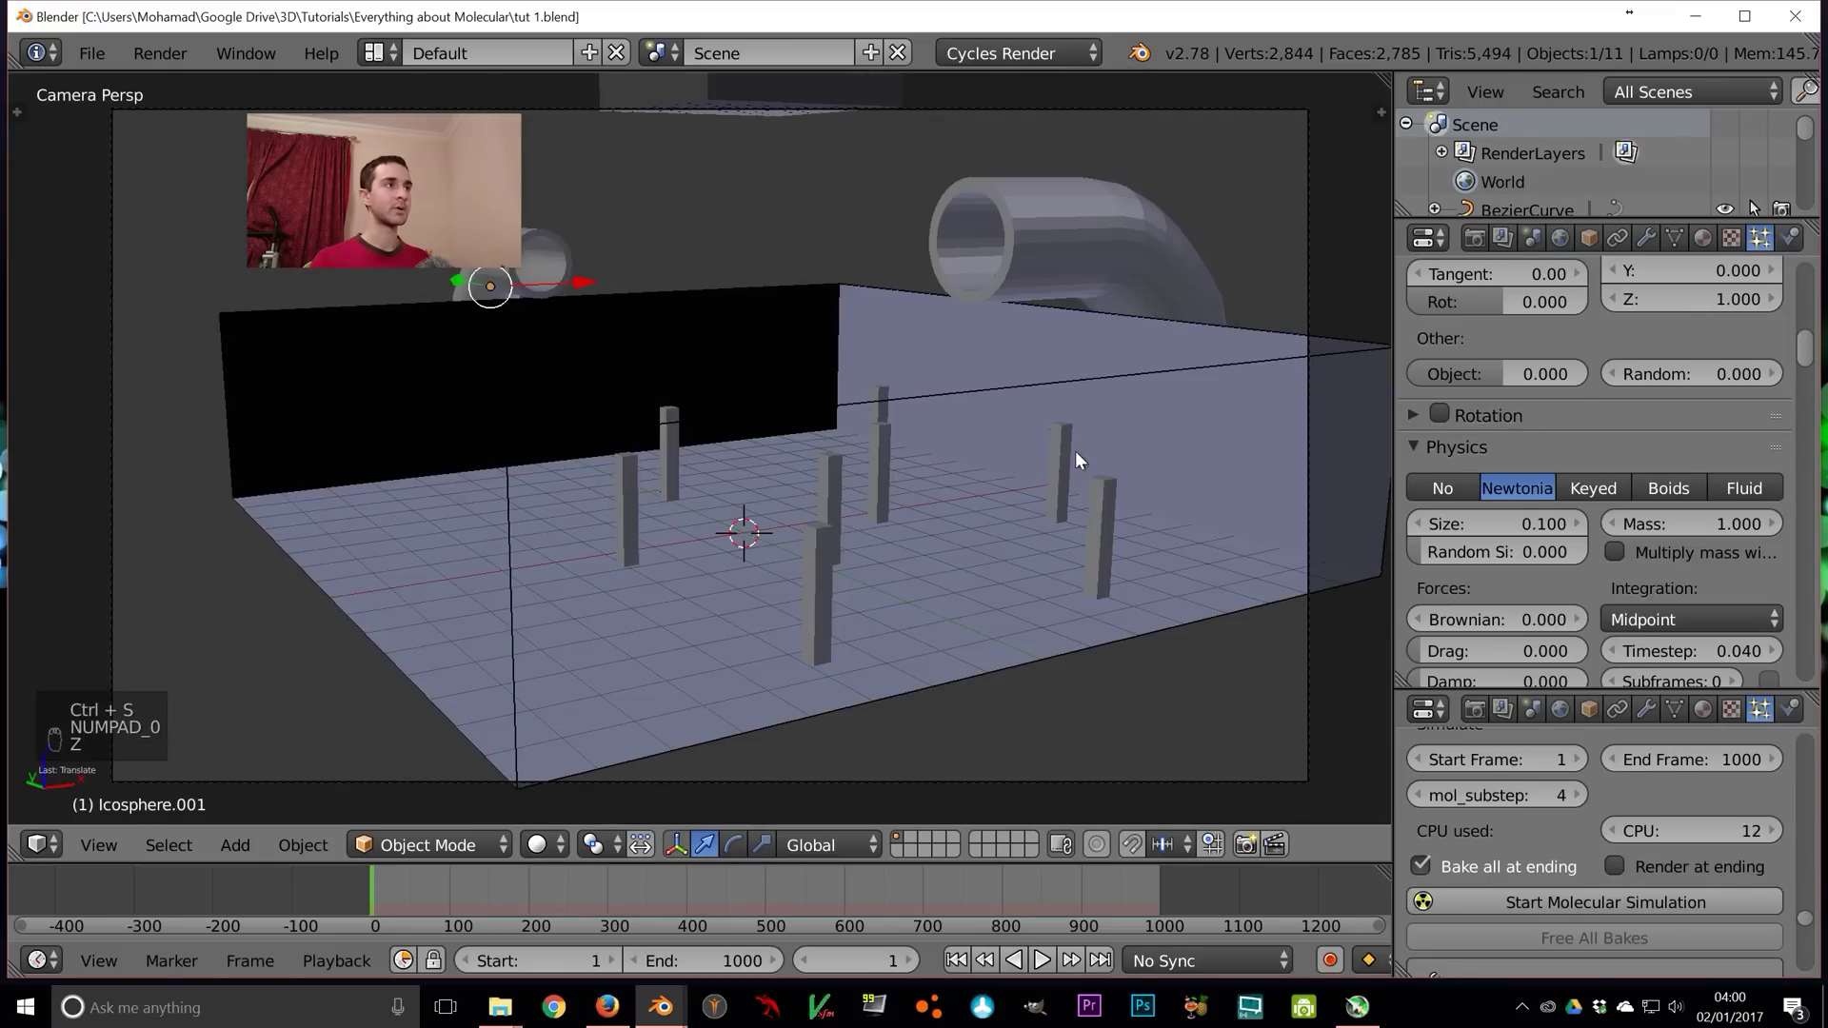
key("ctrl+s")
left_click(935, 372)
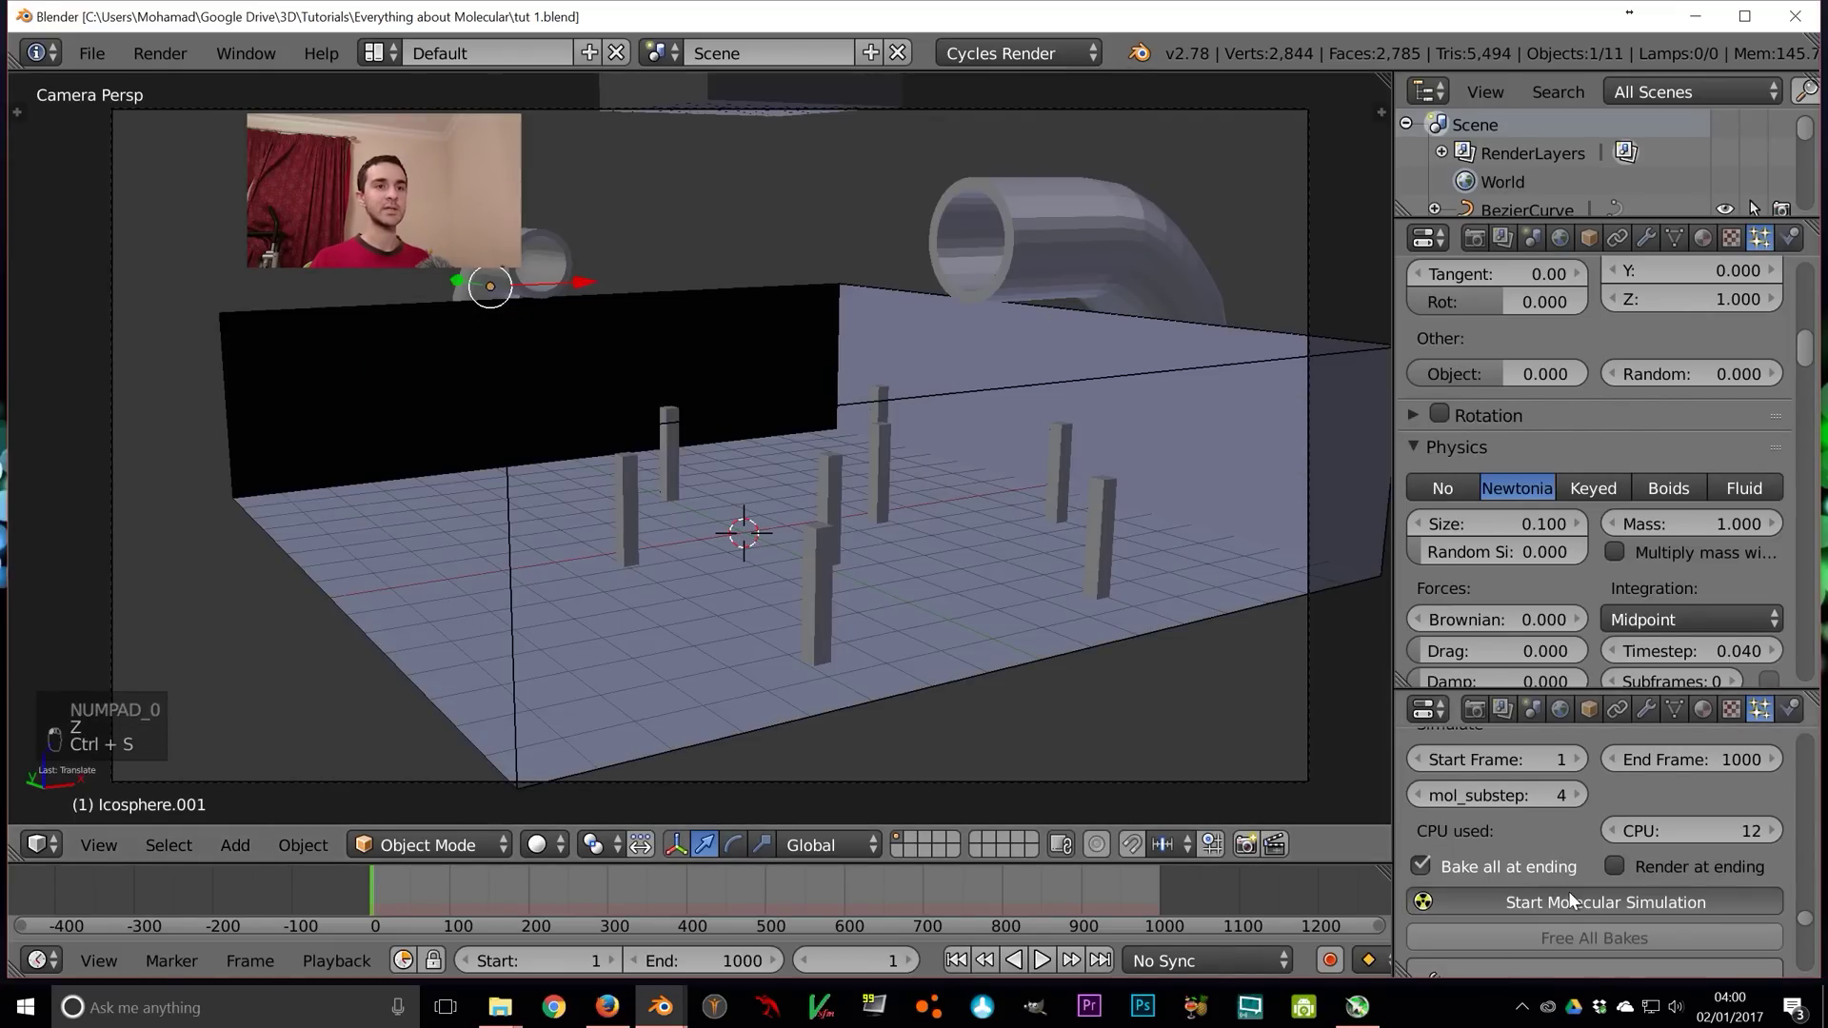
left_click(1568, 897)
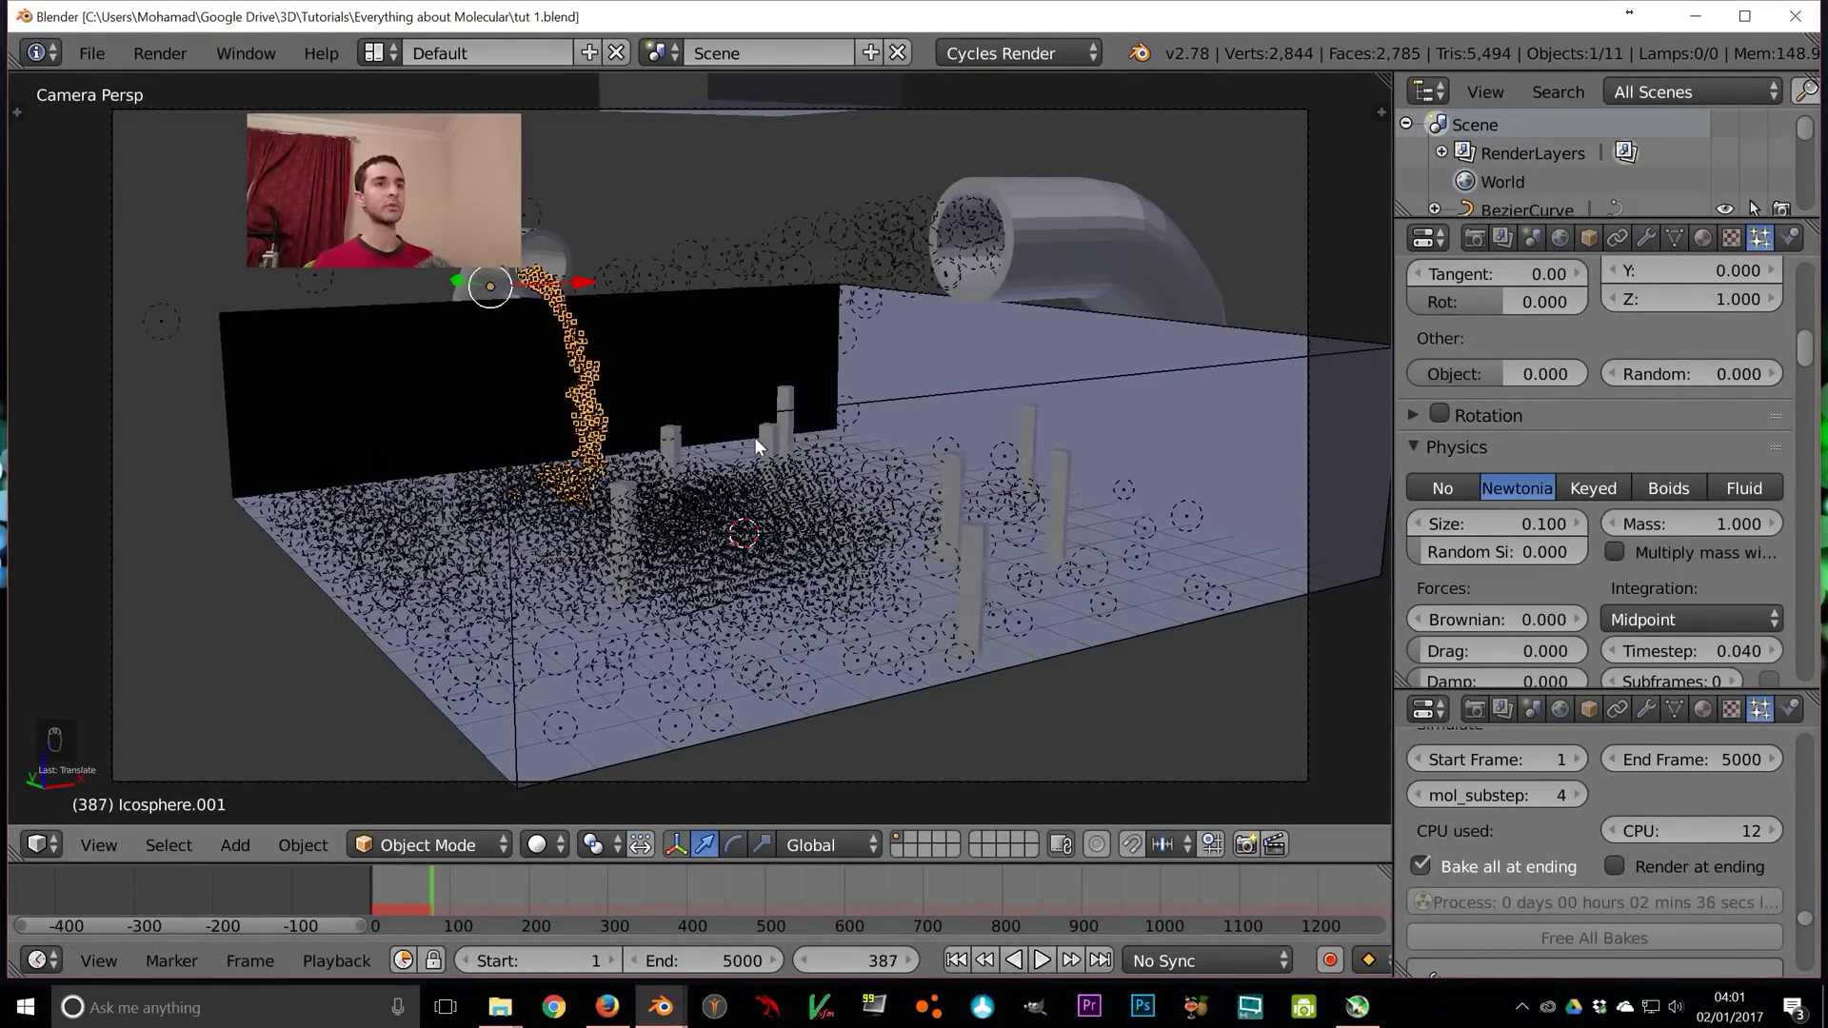
key("Escape")
Set the duplicated icosphere's particle size to 0.2, save, and rerun the Molecular simulation
left_click(1482, 518)
type("0.1")
key("Return")
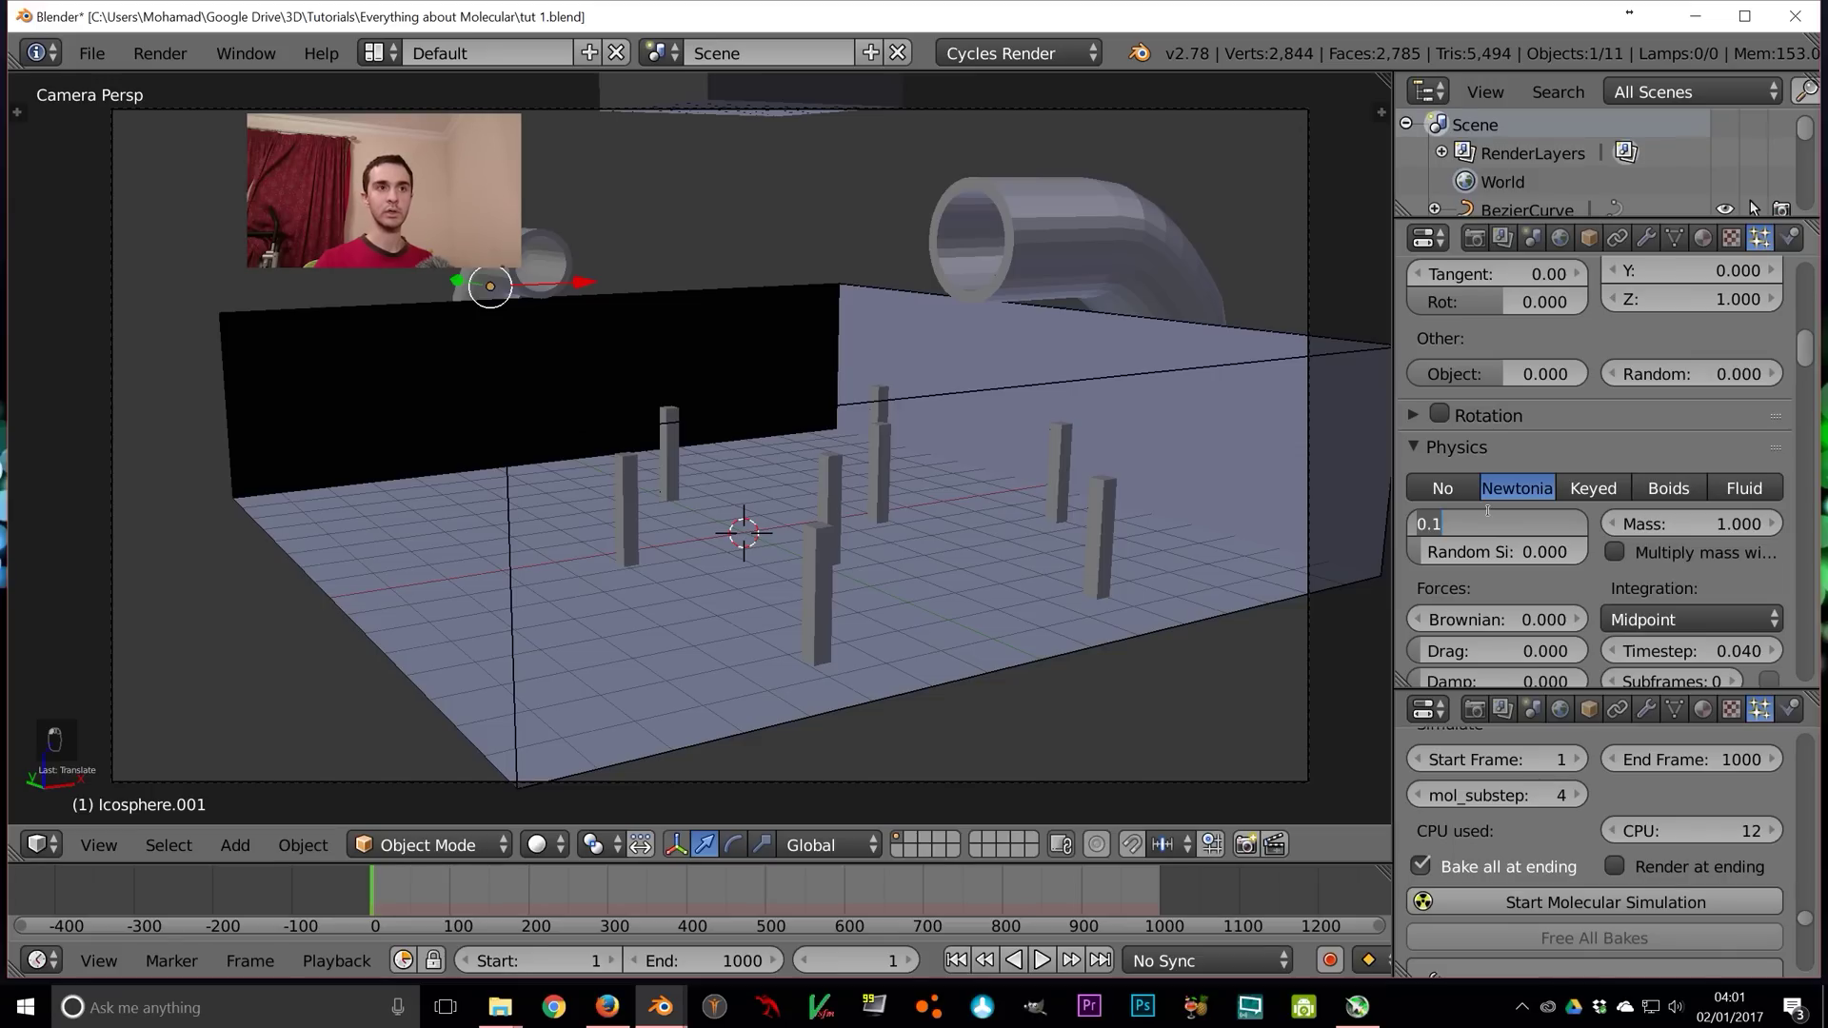
key("Return")
key("ctrl+s")
left_click(1488, 510)
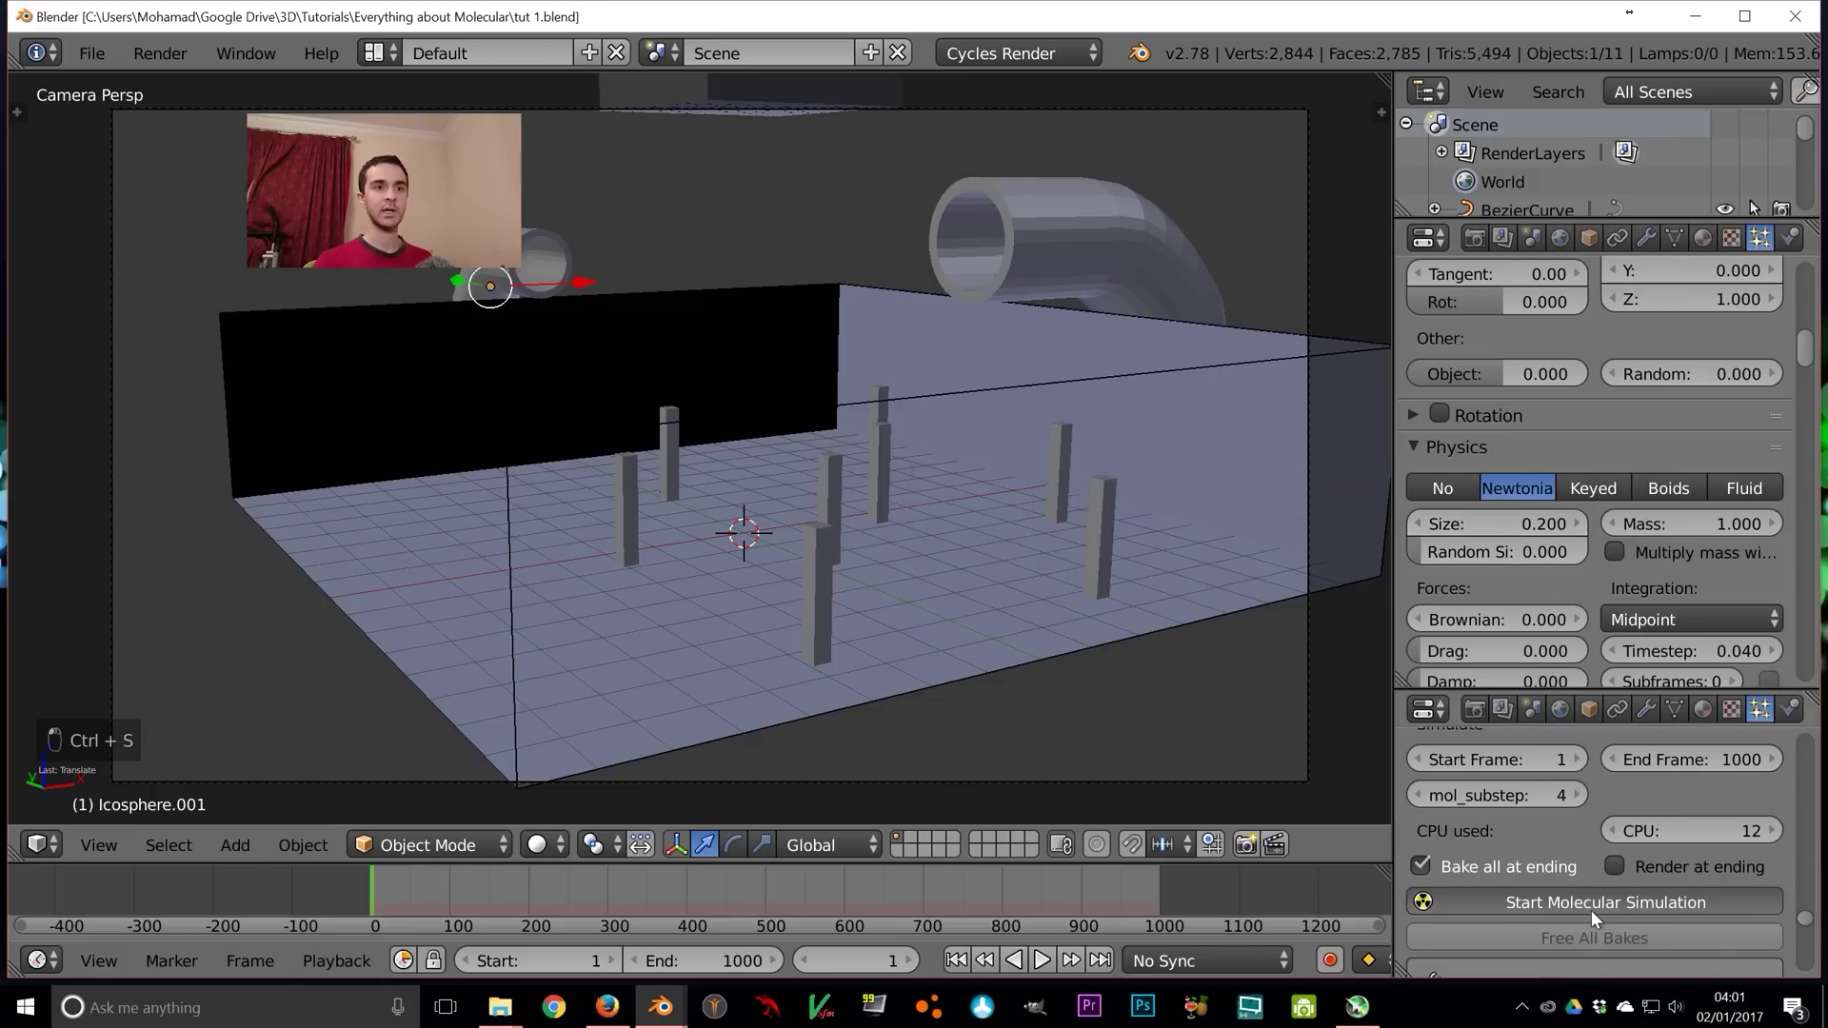
left_click(1591, 910)
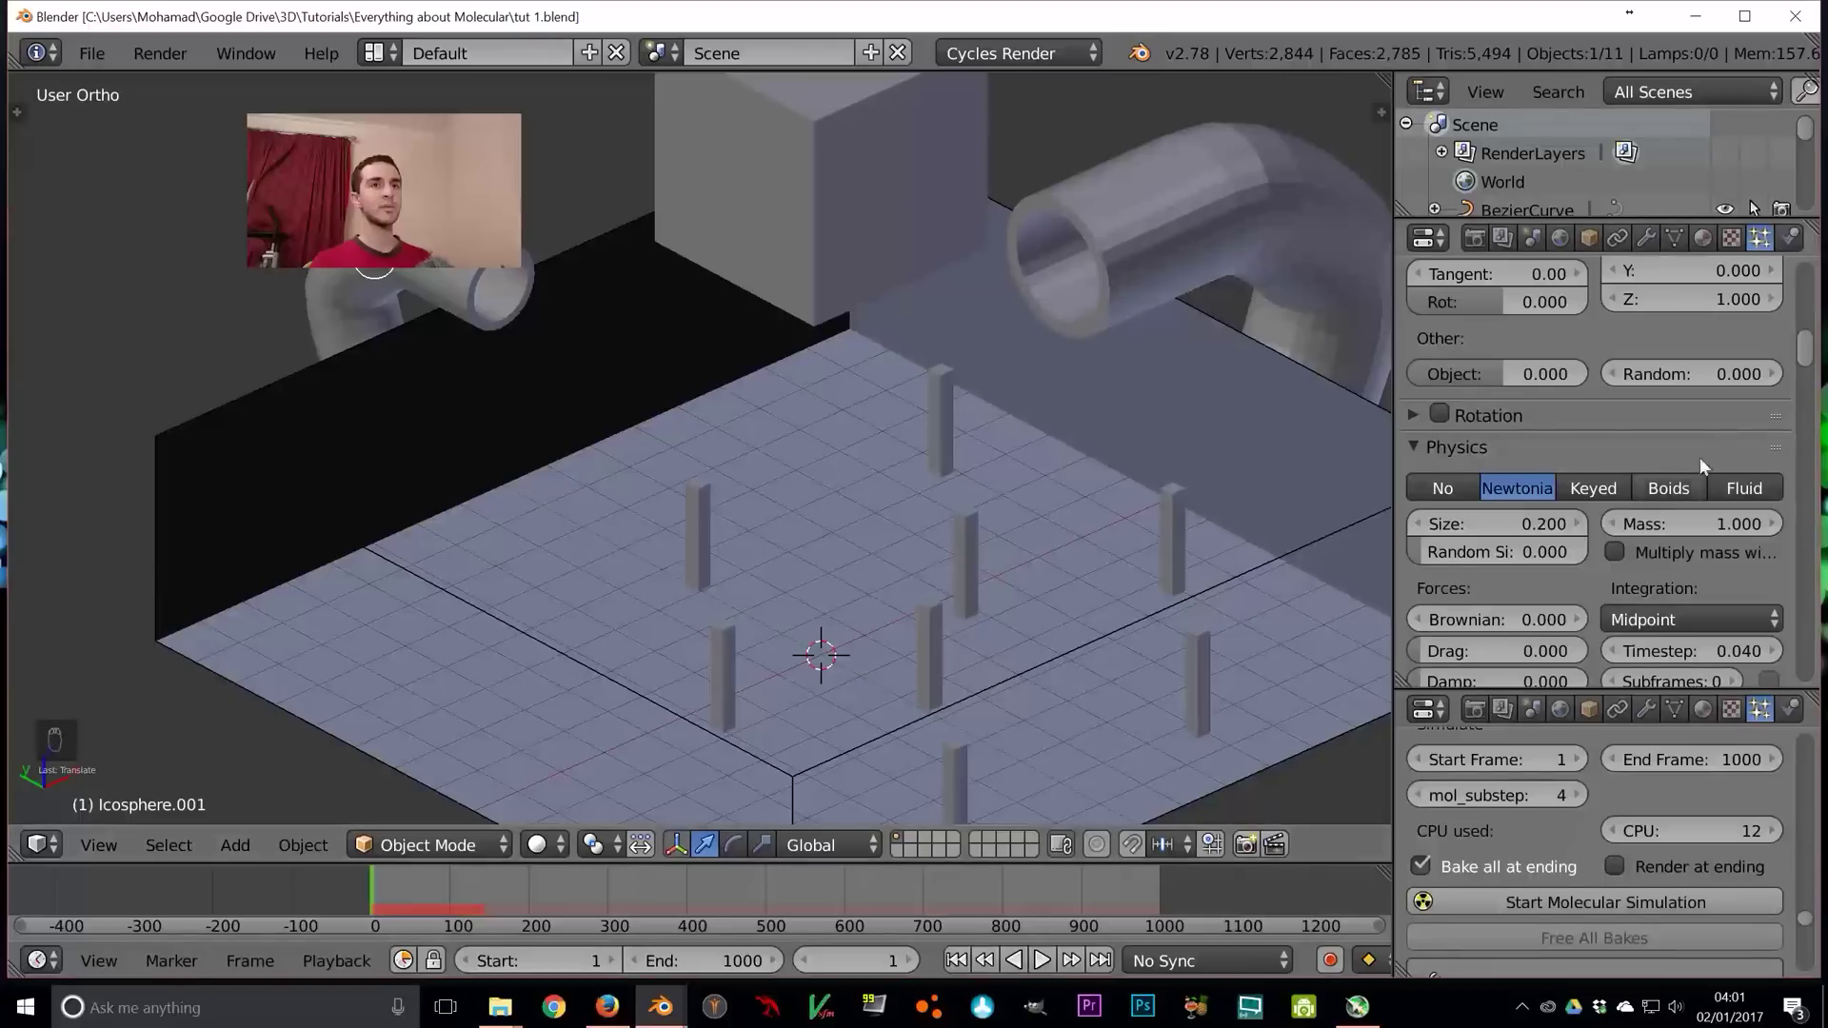
Set the broken value for new linking at collision to 0.1 in the duplicated icosphere's Molecular settings
scroll(1557, 447, "down", 6)
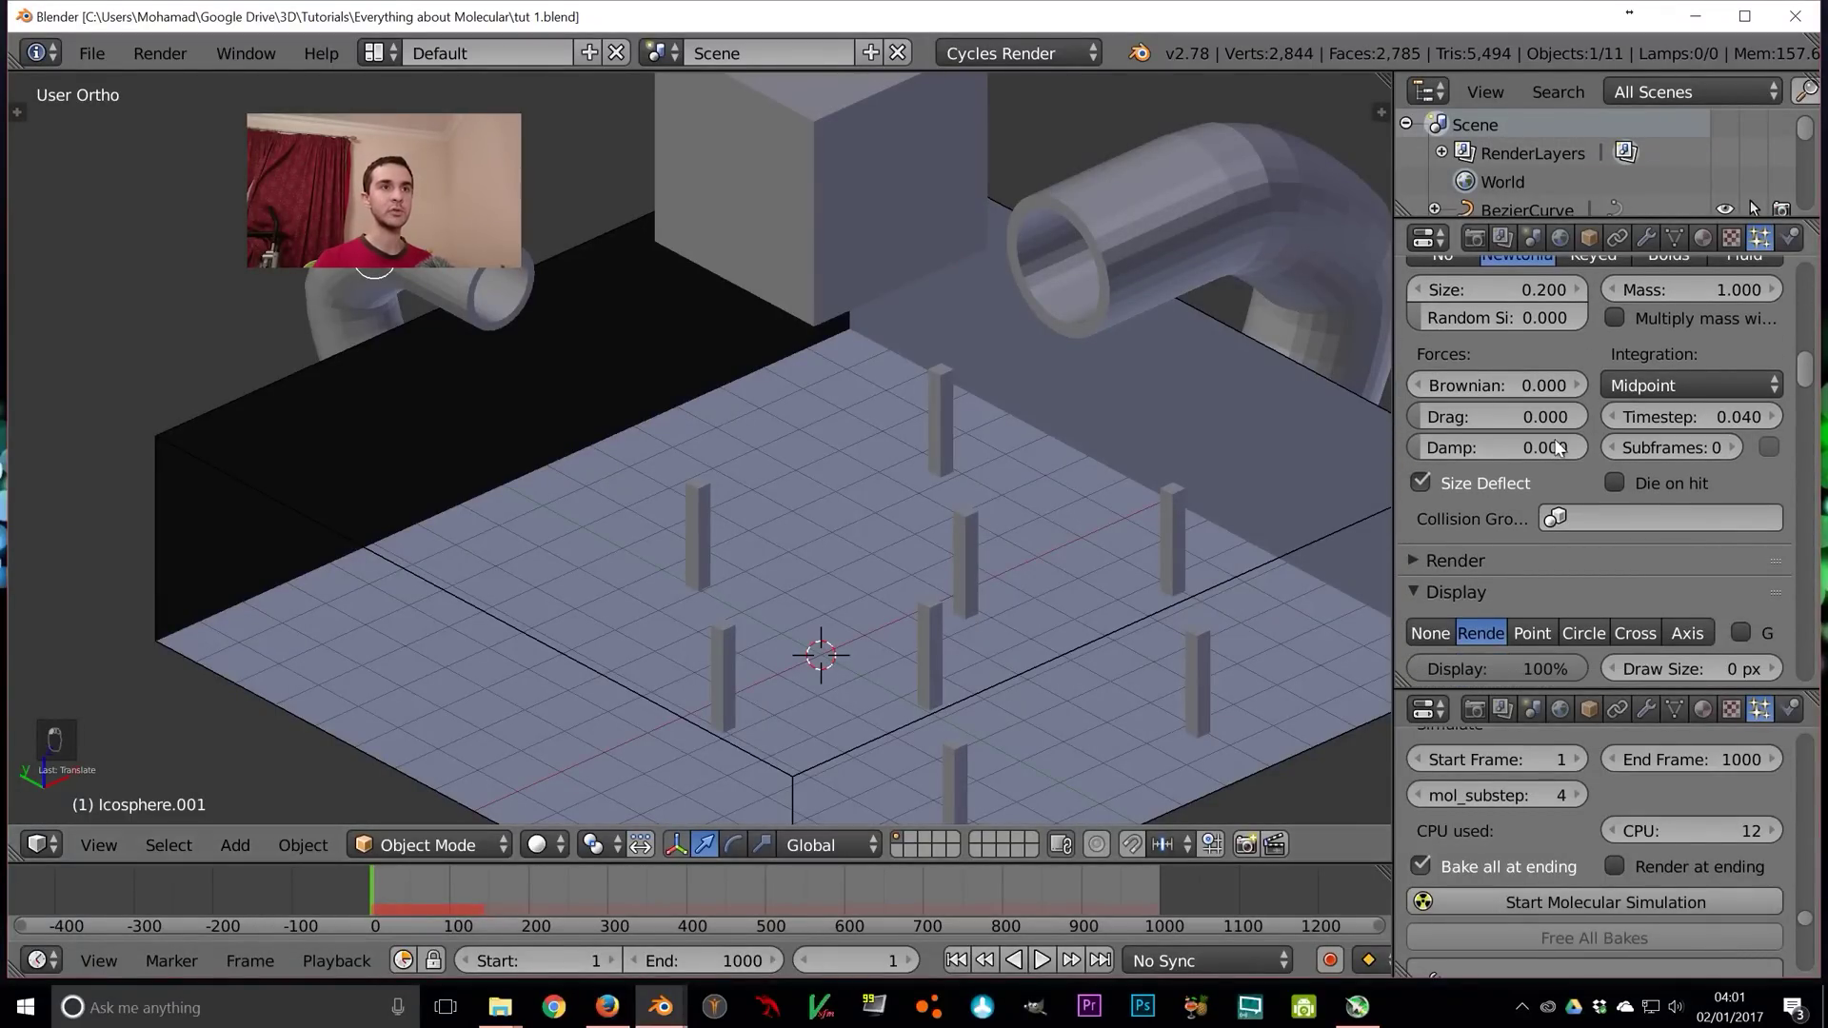
left_click_drag(1802, 380, 1813, 528)
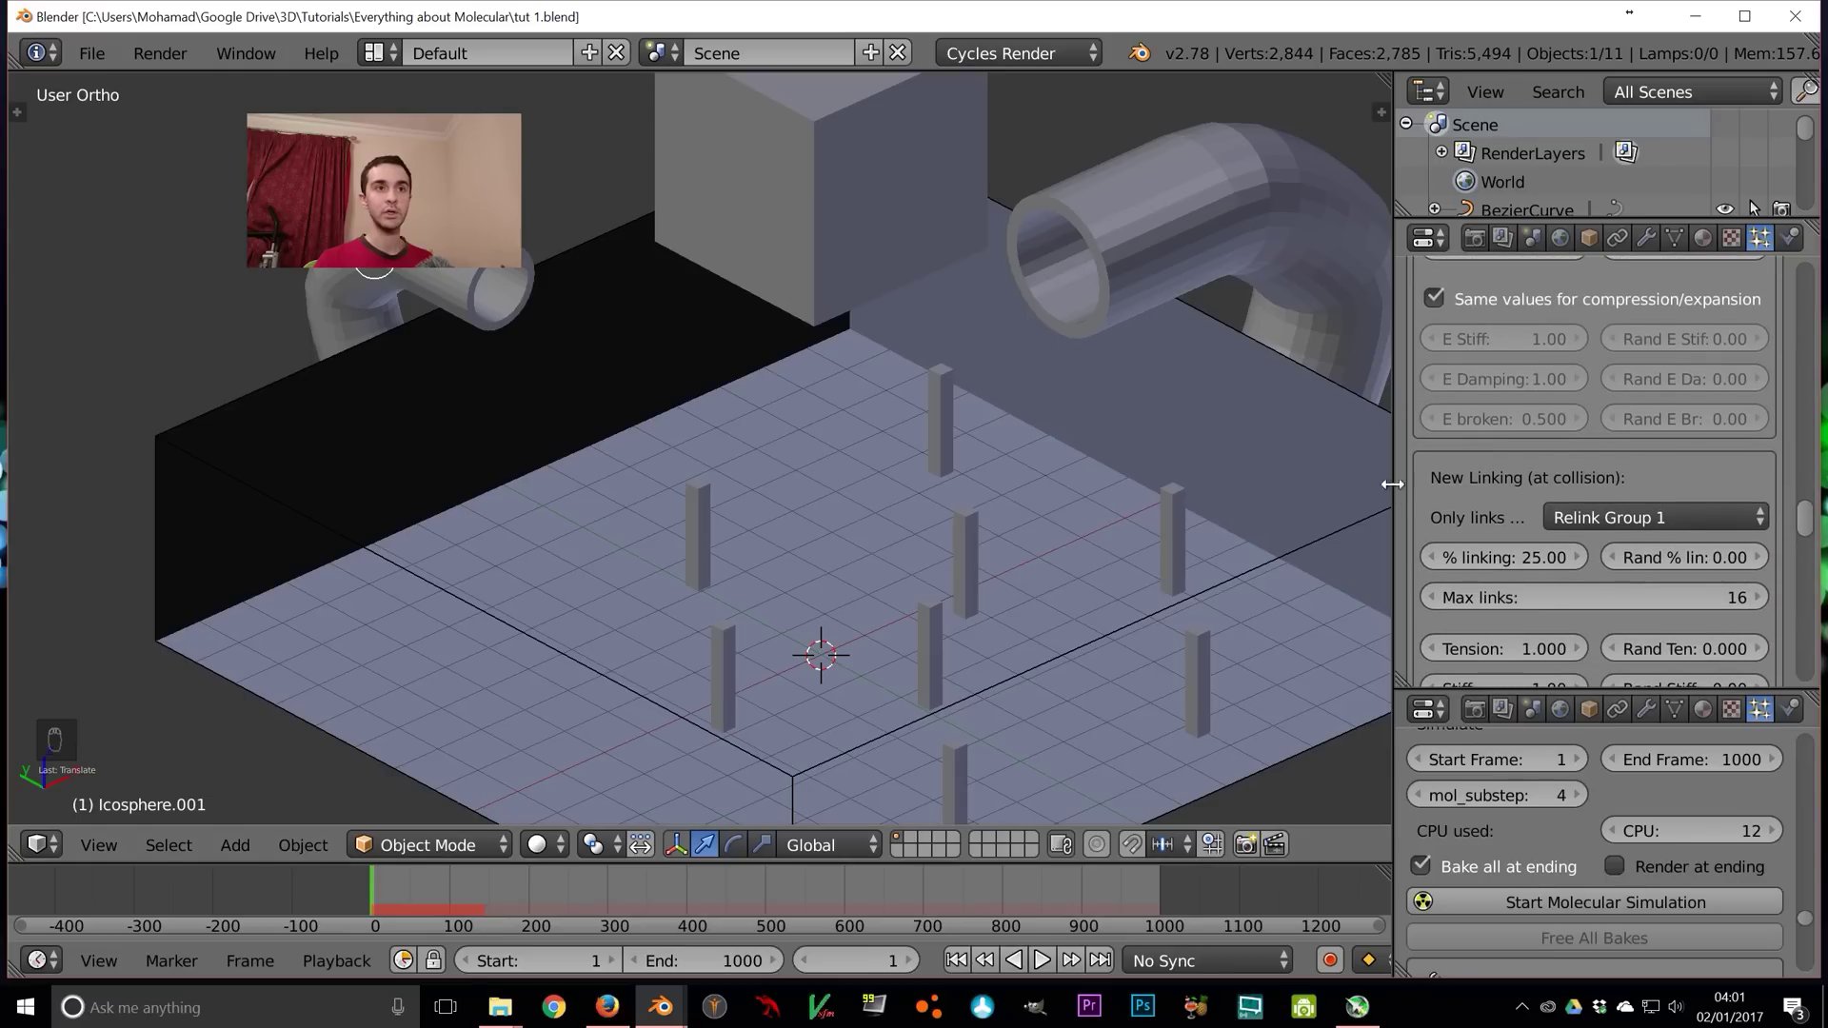
scroll(1523, 481, "down", 4)
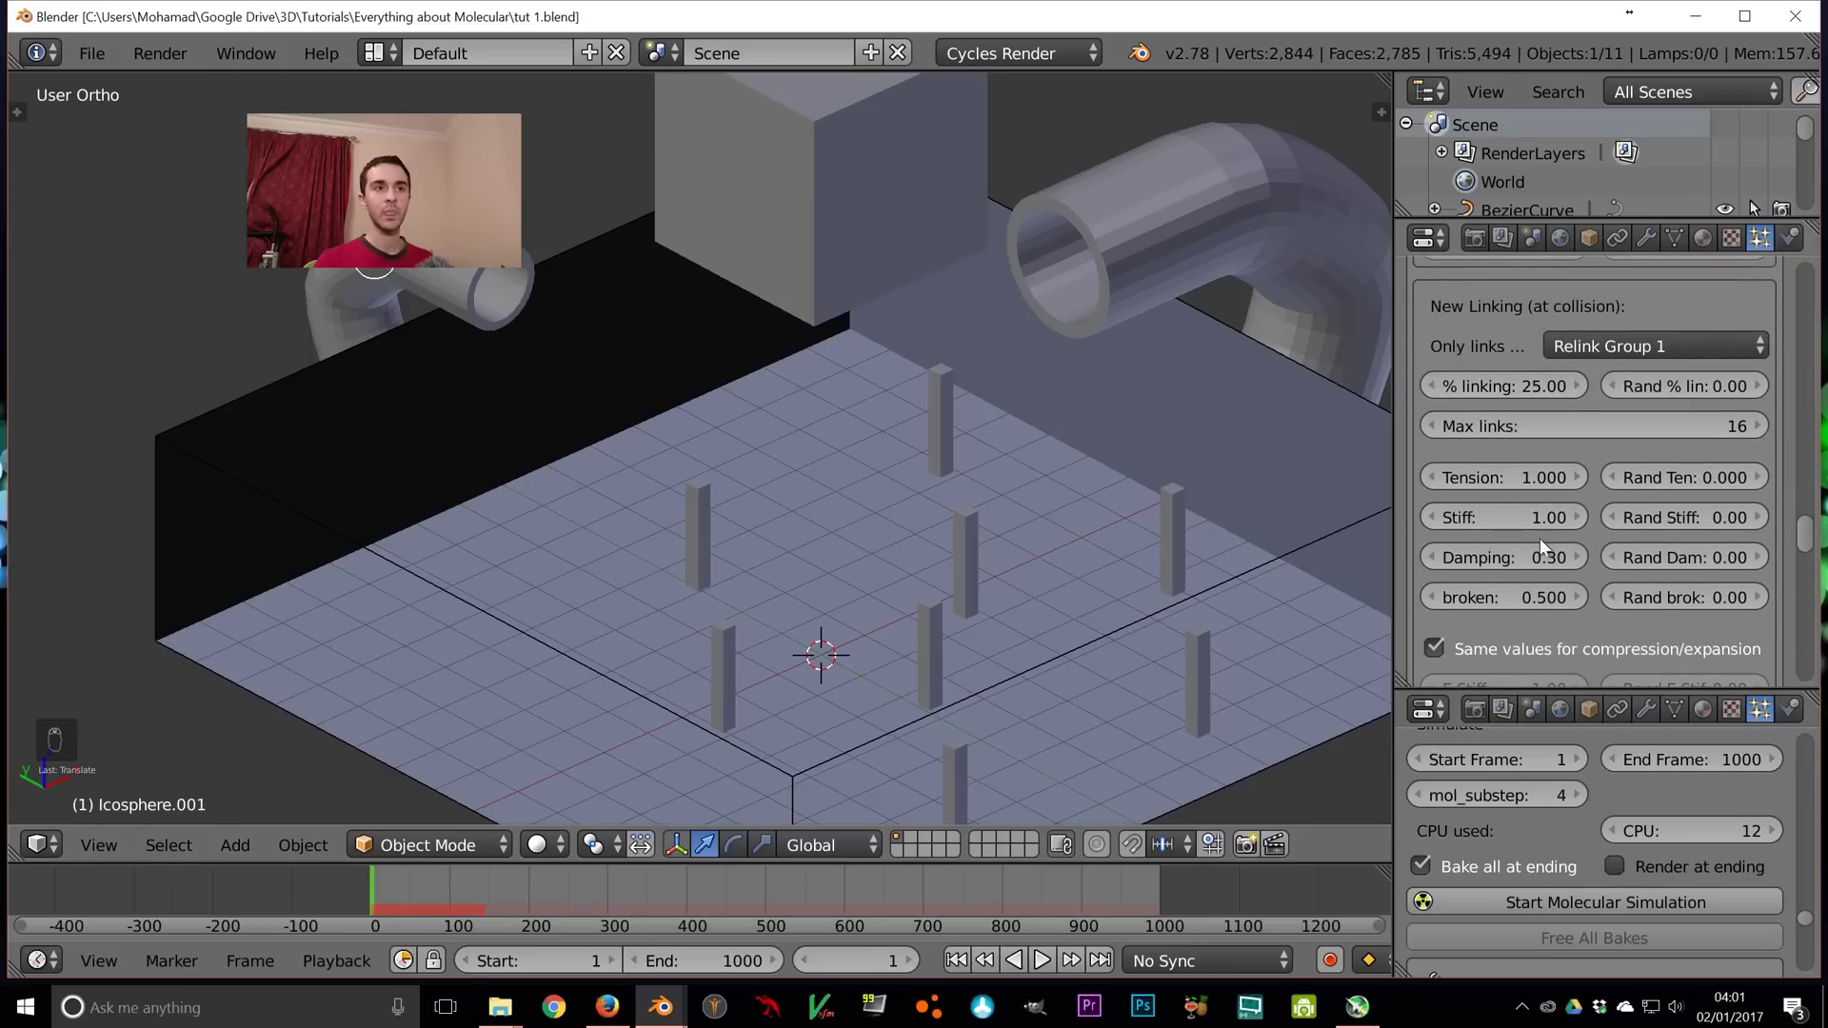
key("Return")
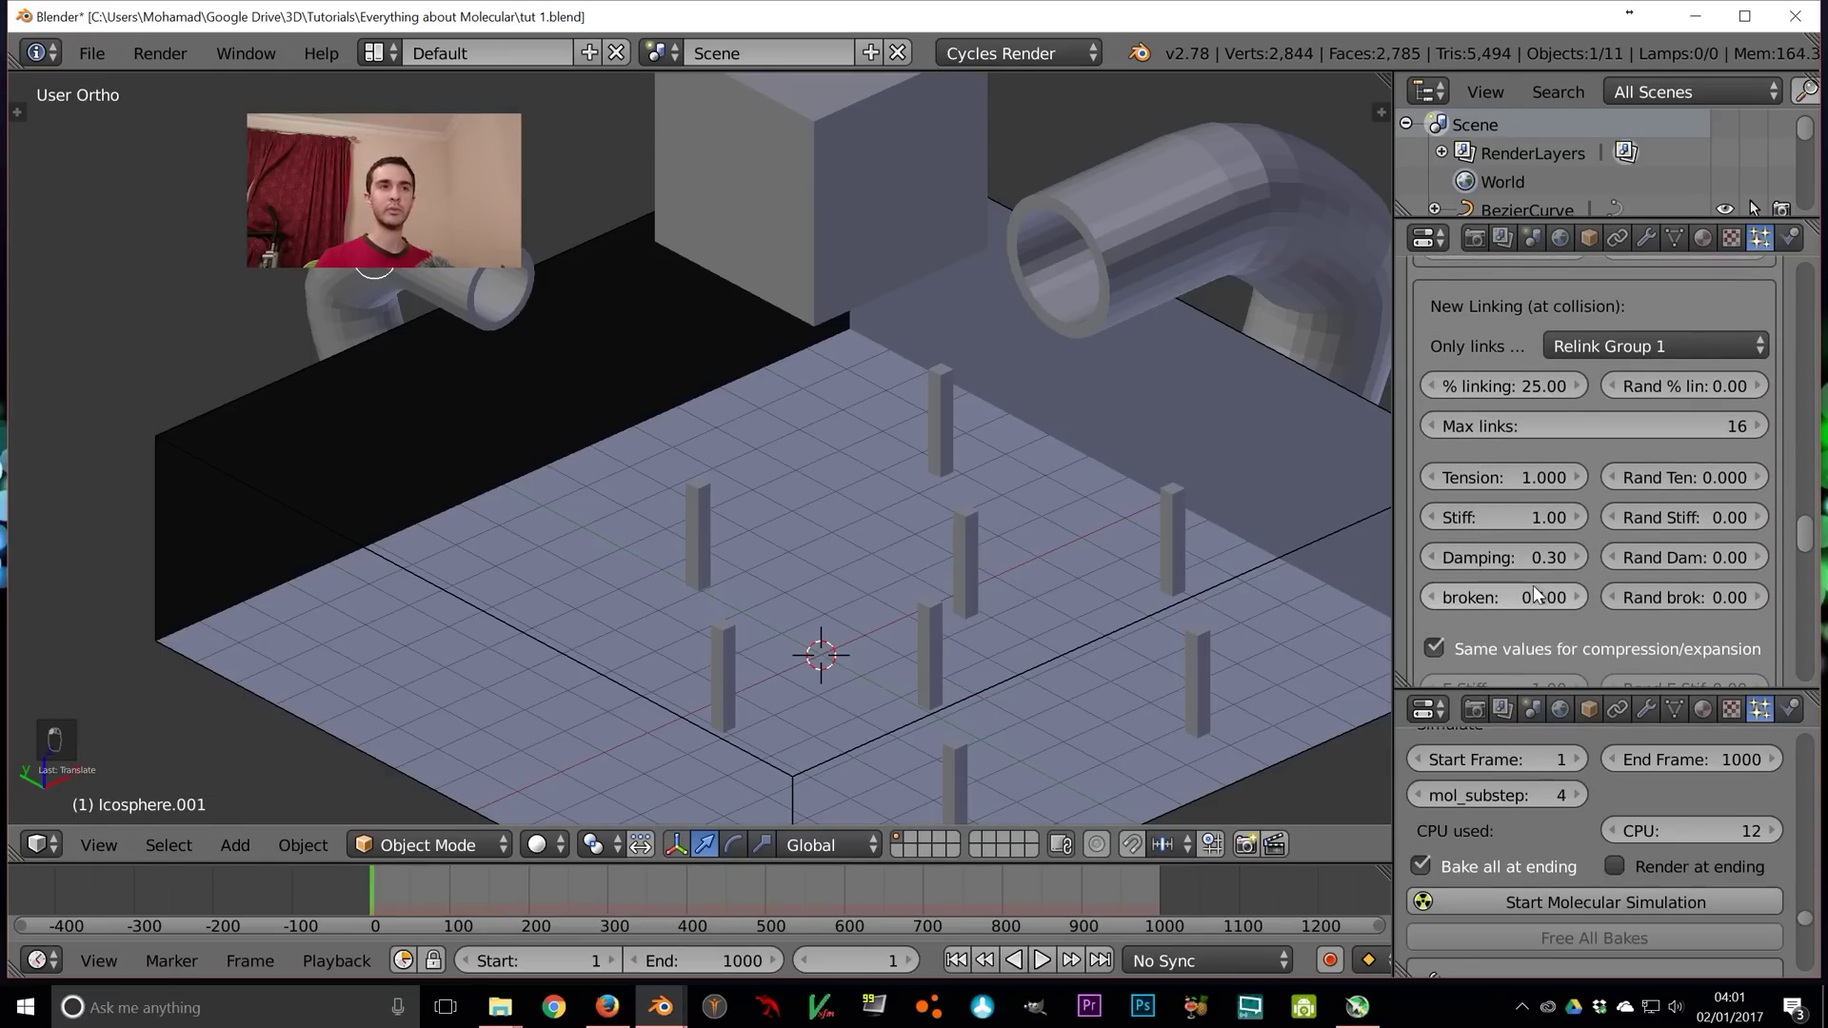
Bake the Molecular simulation and inspect the two particle streams from several angles
left_click(1611, 901)
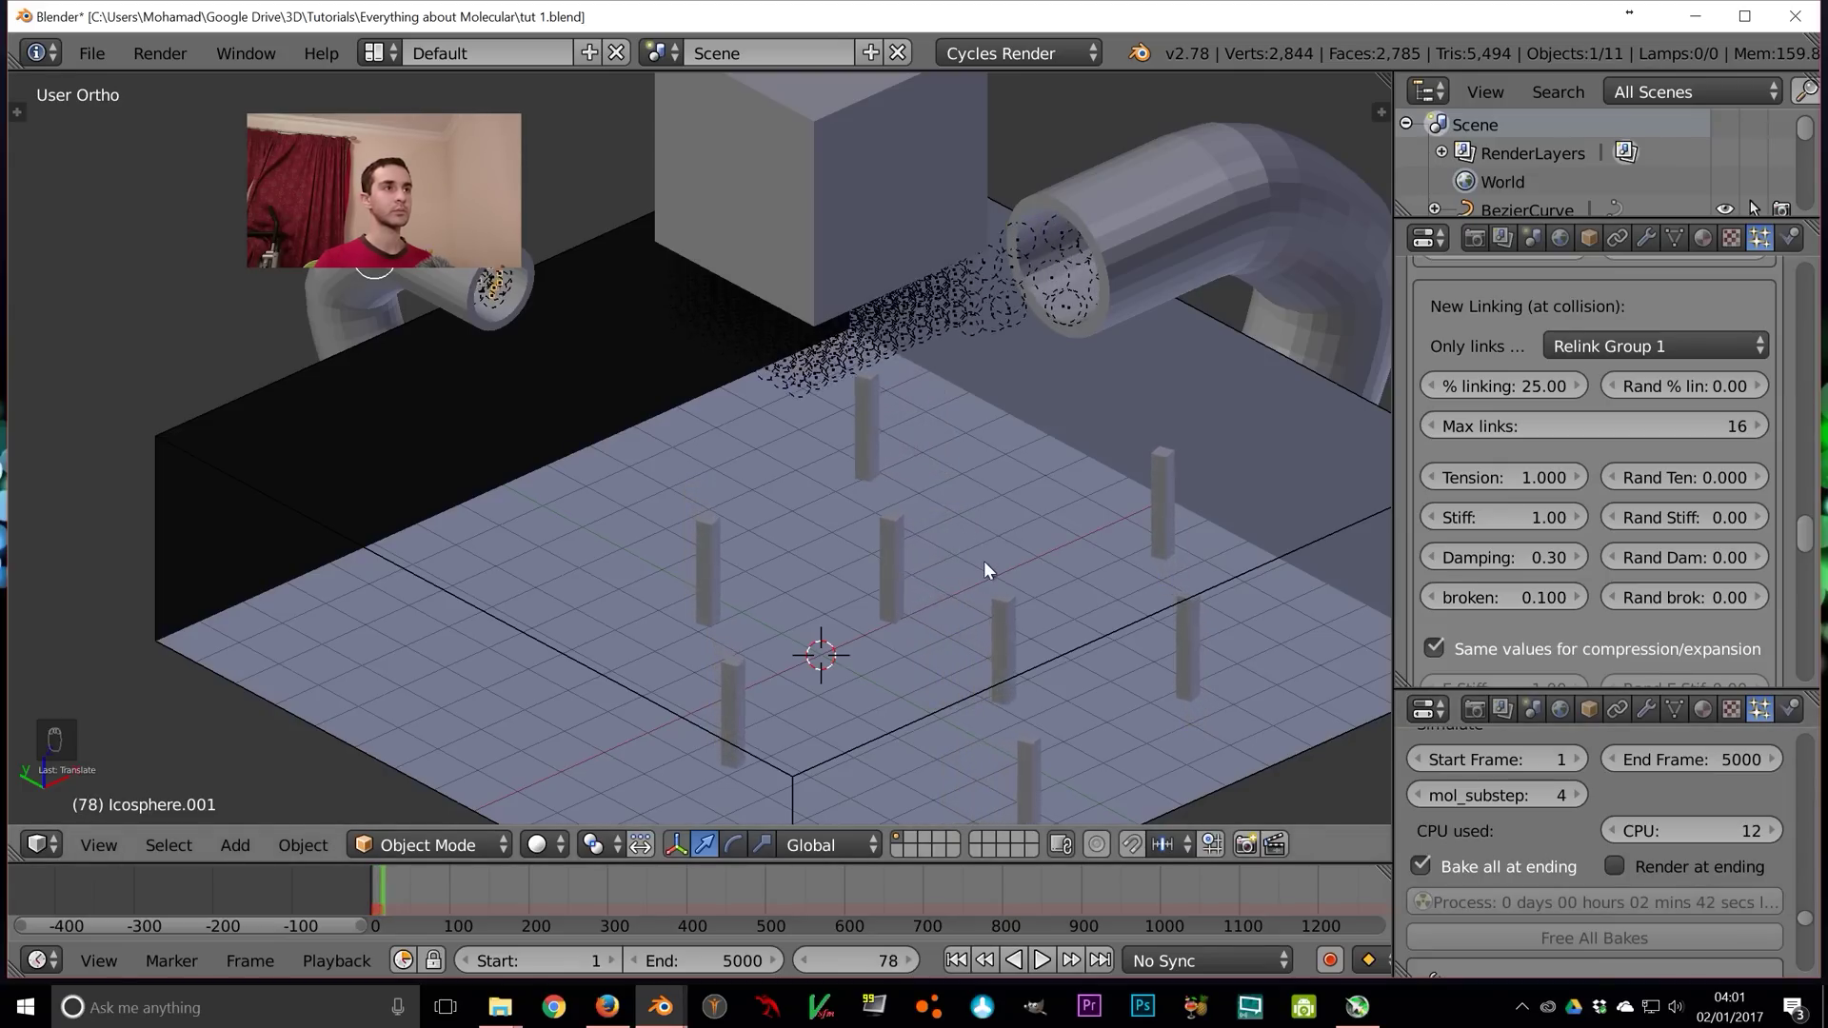
middle_click_drag(984, 562, 969, 524)
scroll(968, 522, "down", 2)
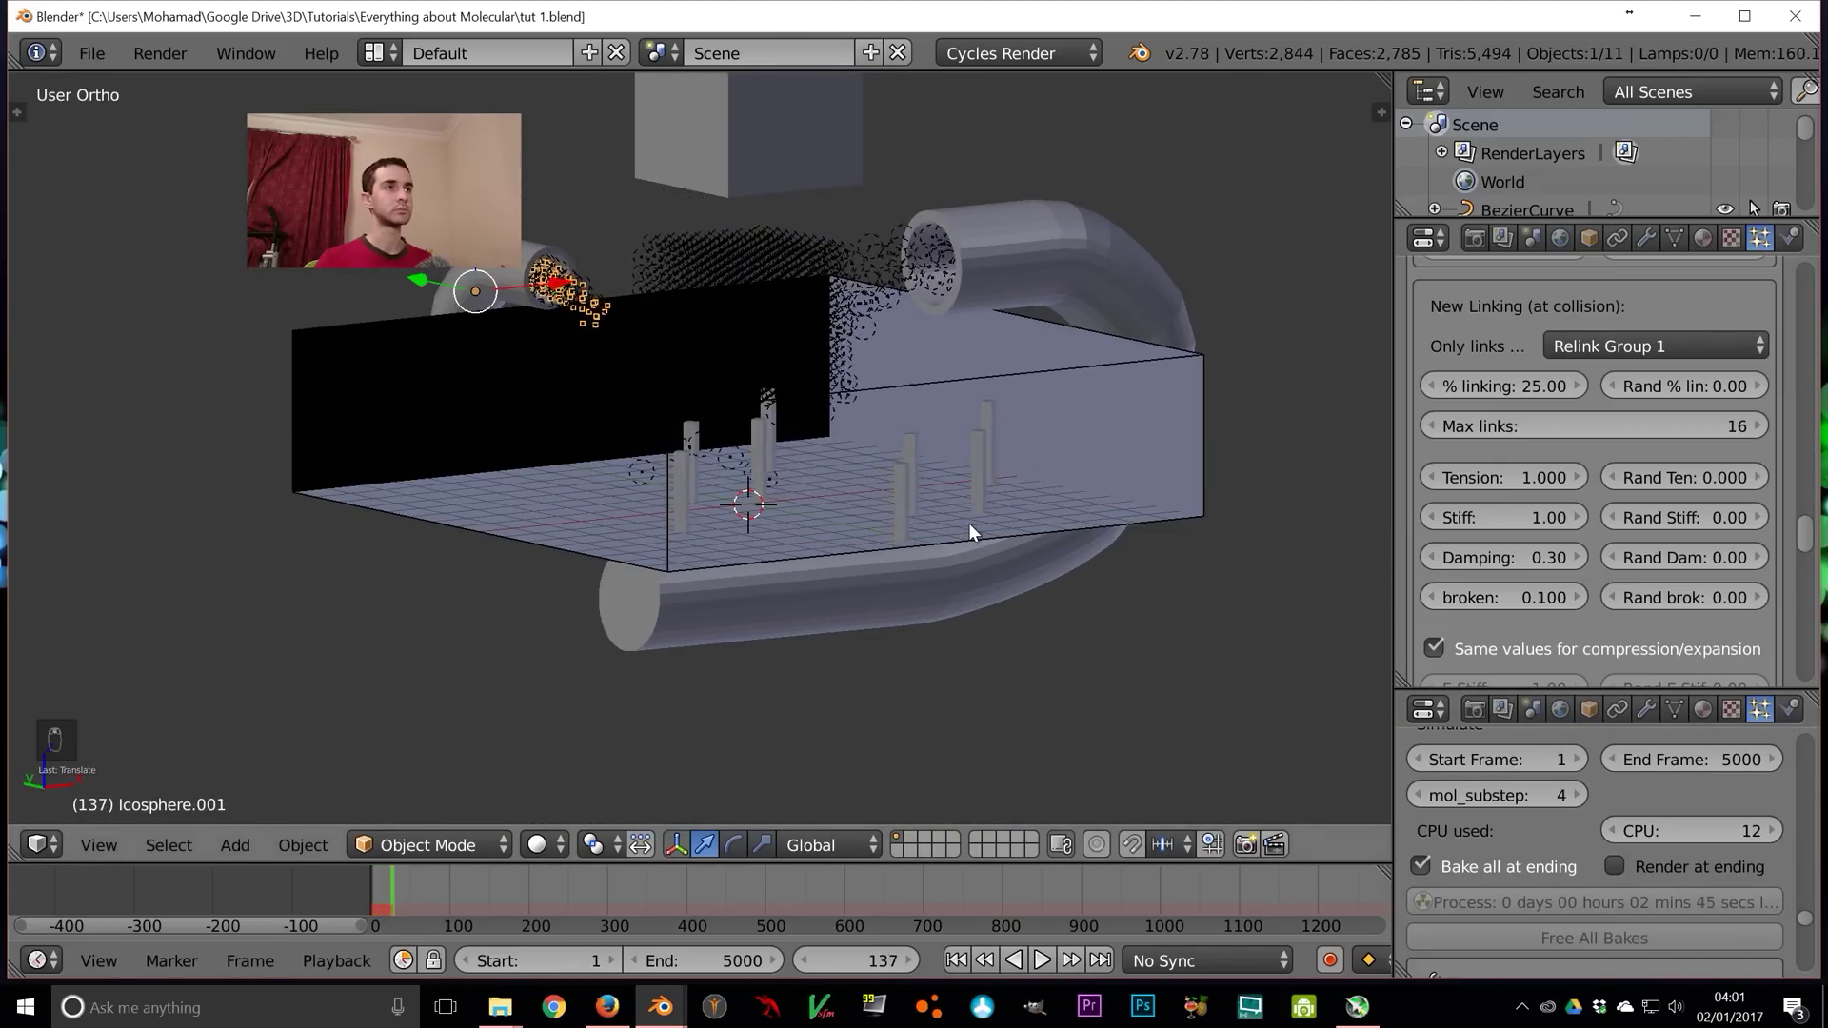
middle_click_drag(965, 527, 973, 547)
scroll(973, 546, "up", 3)
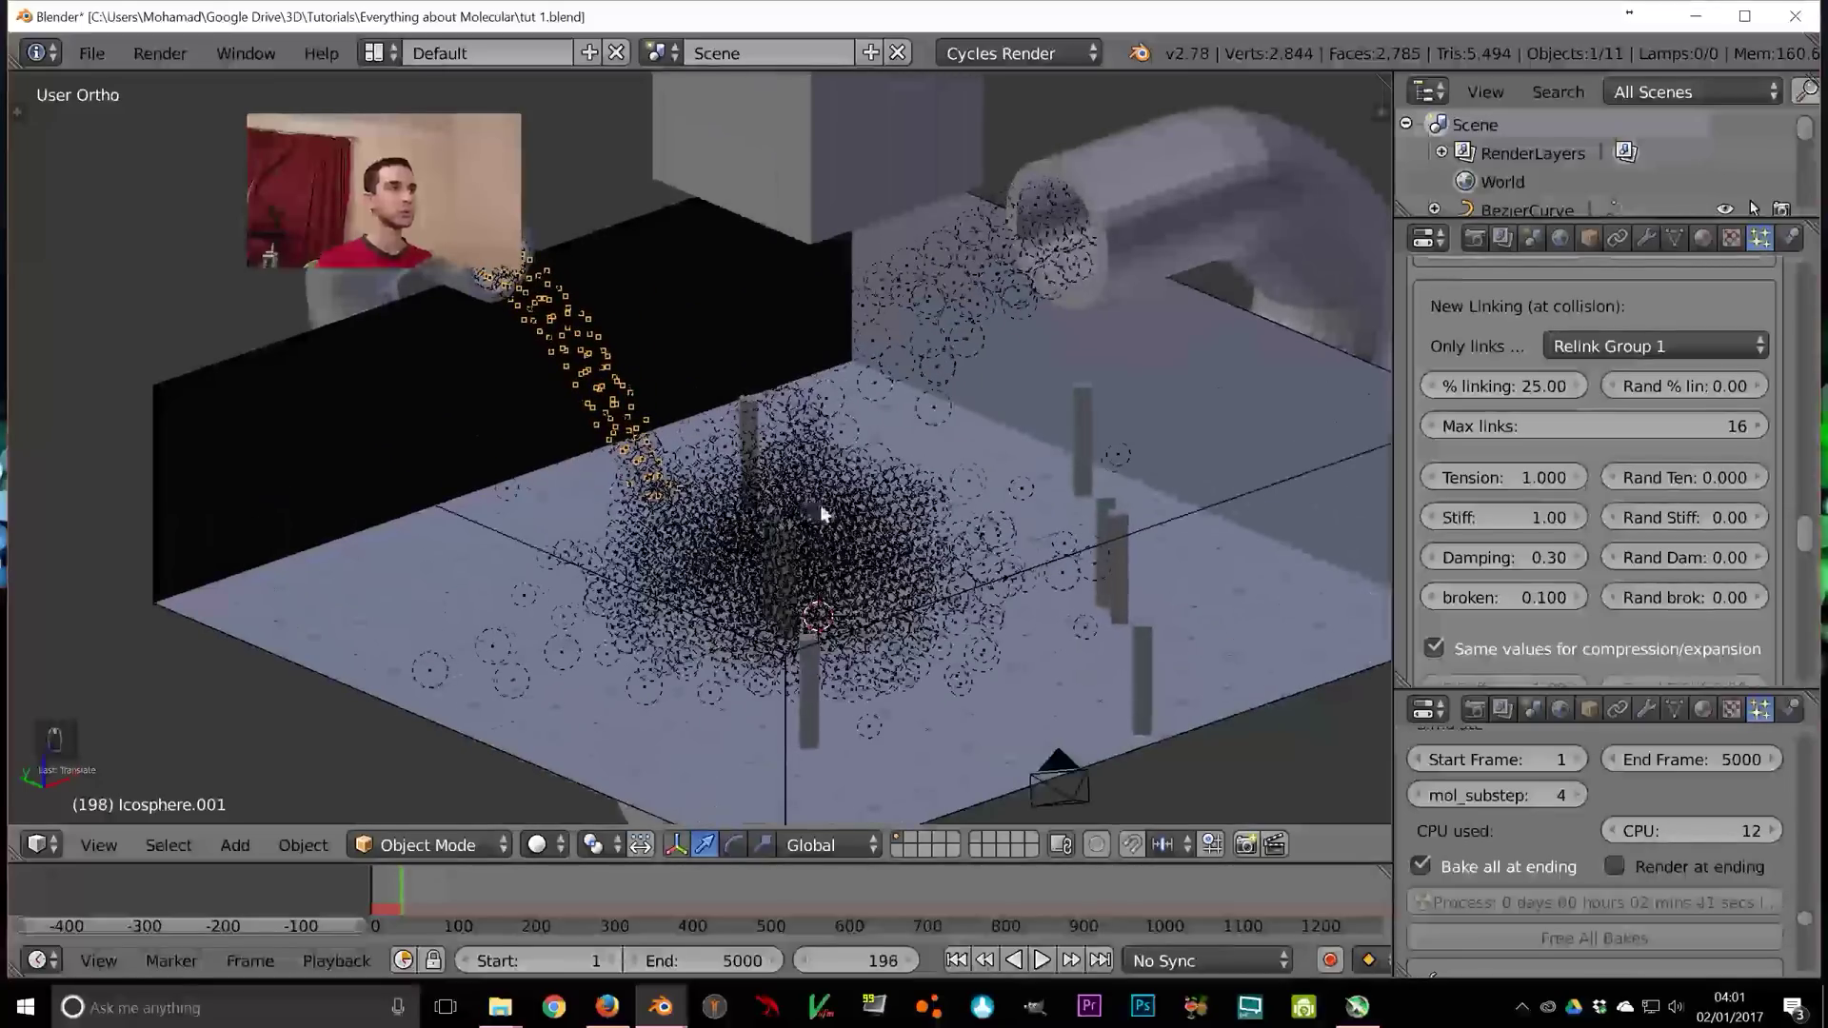
middle_click_drag(835, 533, 831, 557)
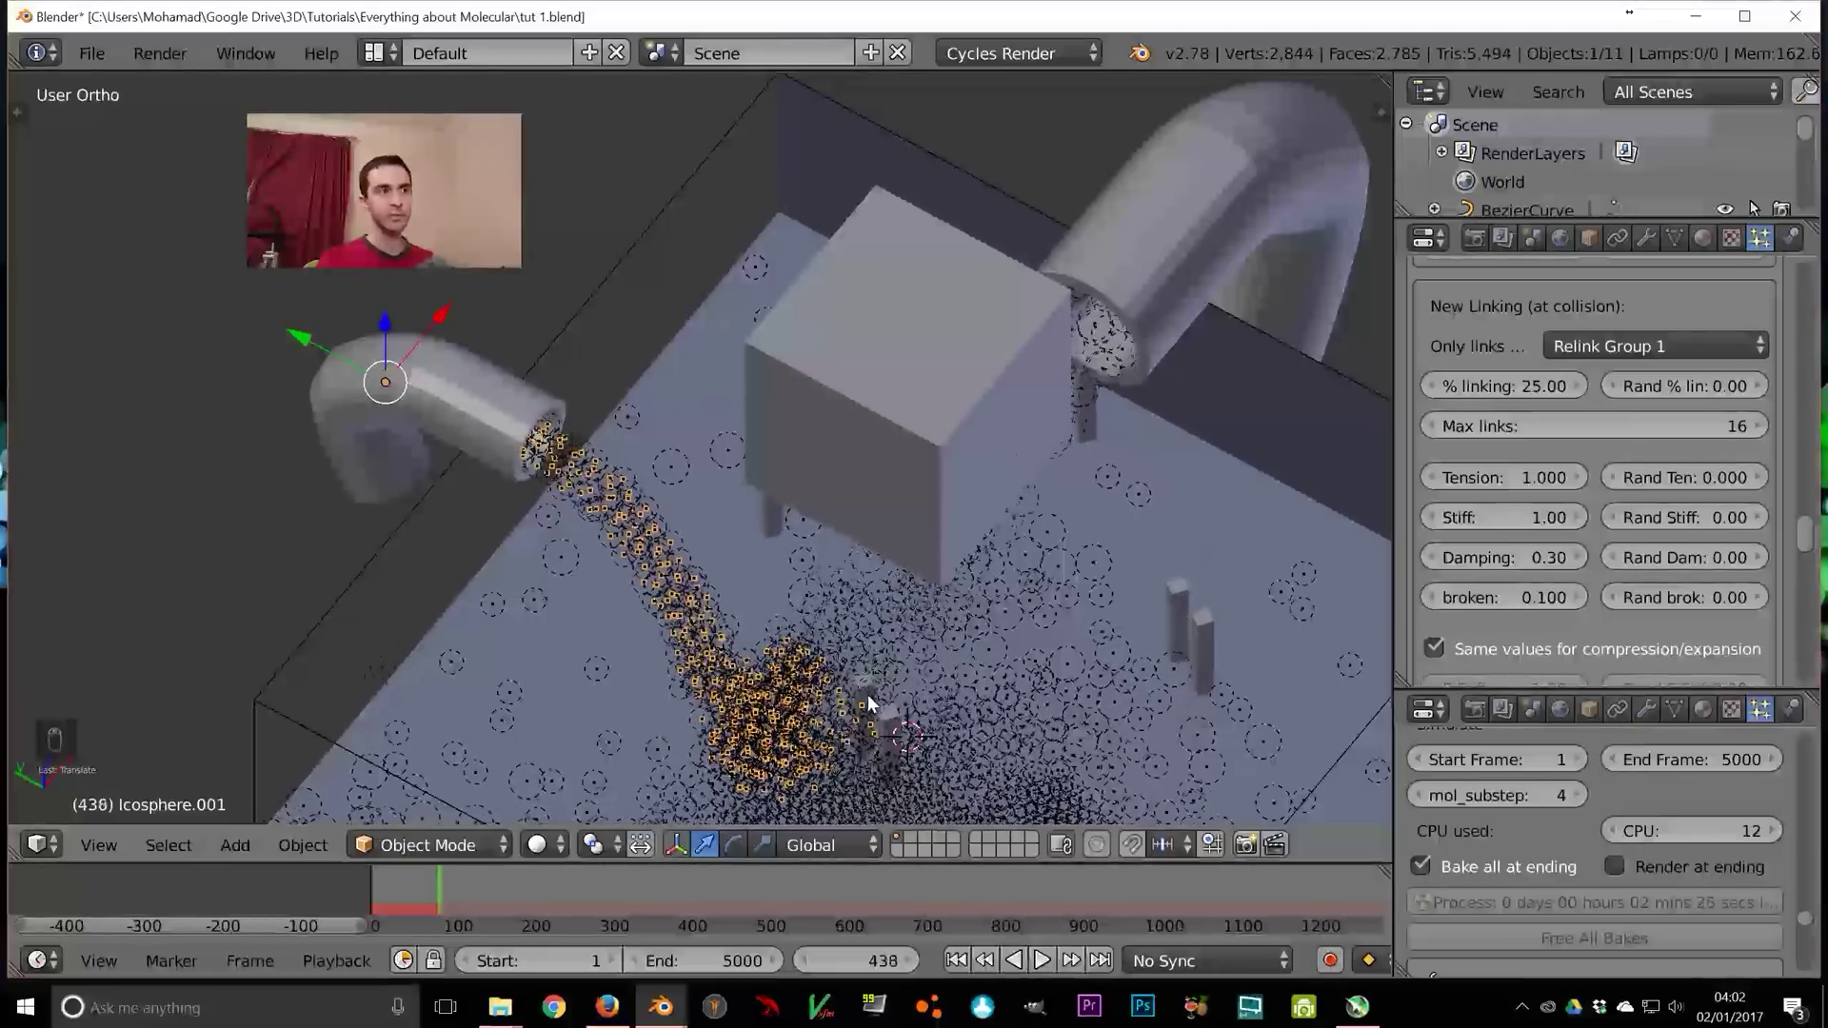
middle_click_drag(790, 725, 877, 595)
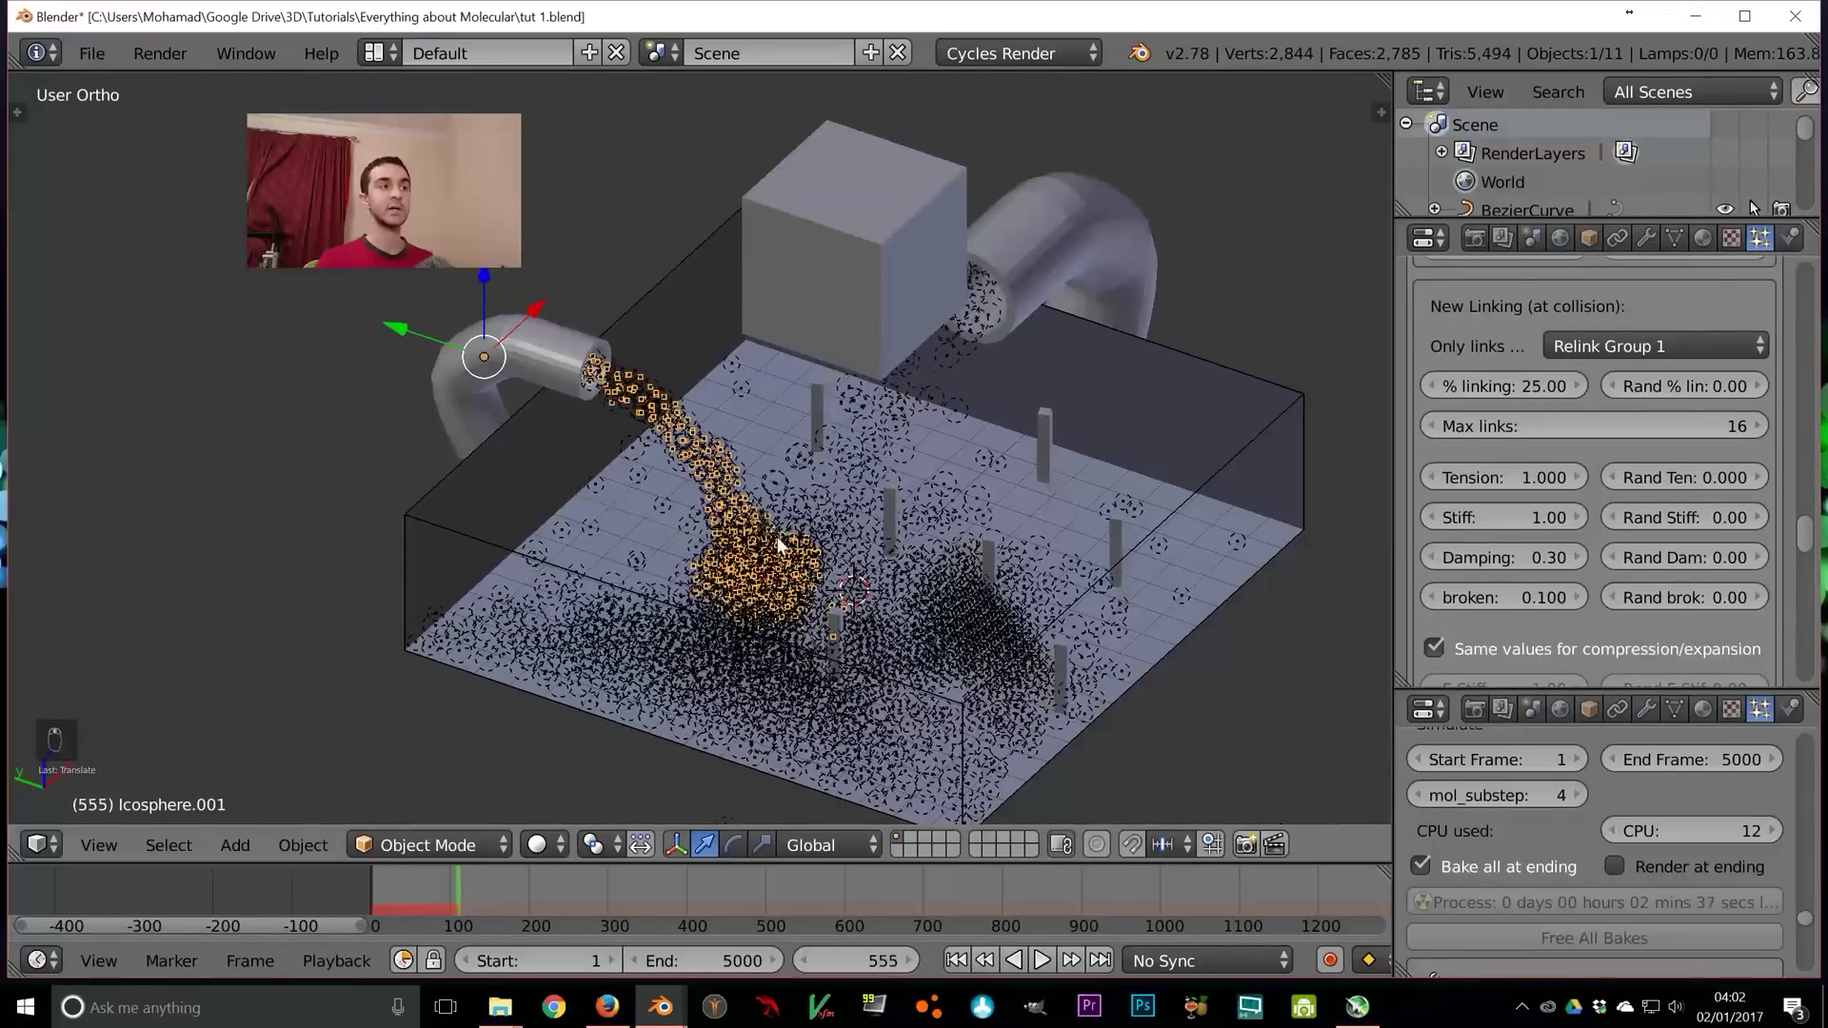
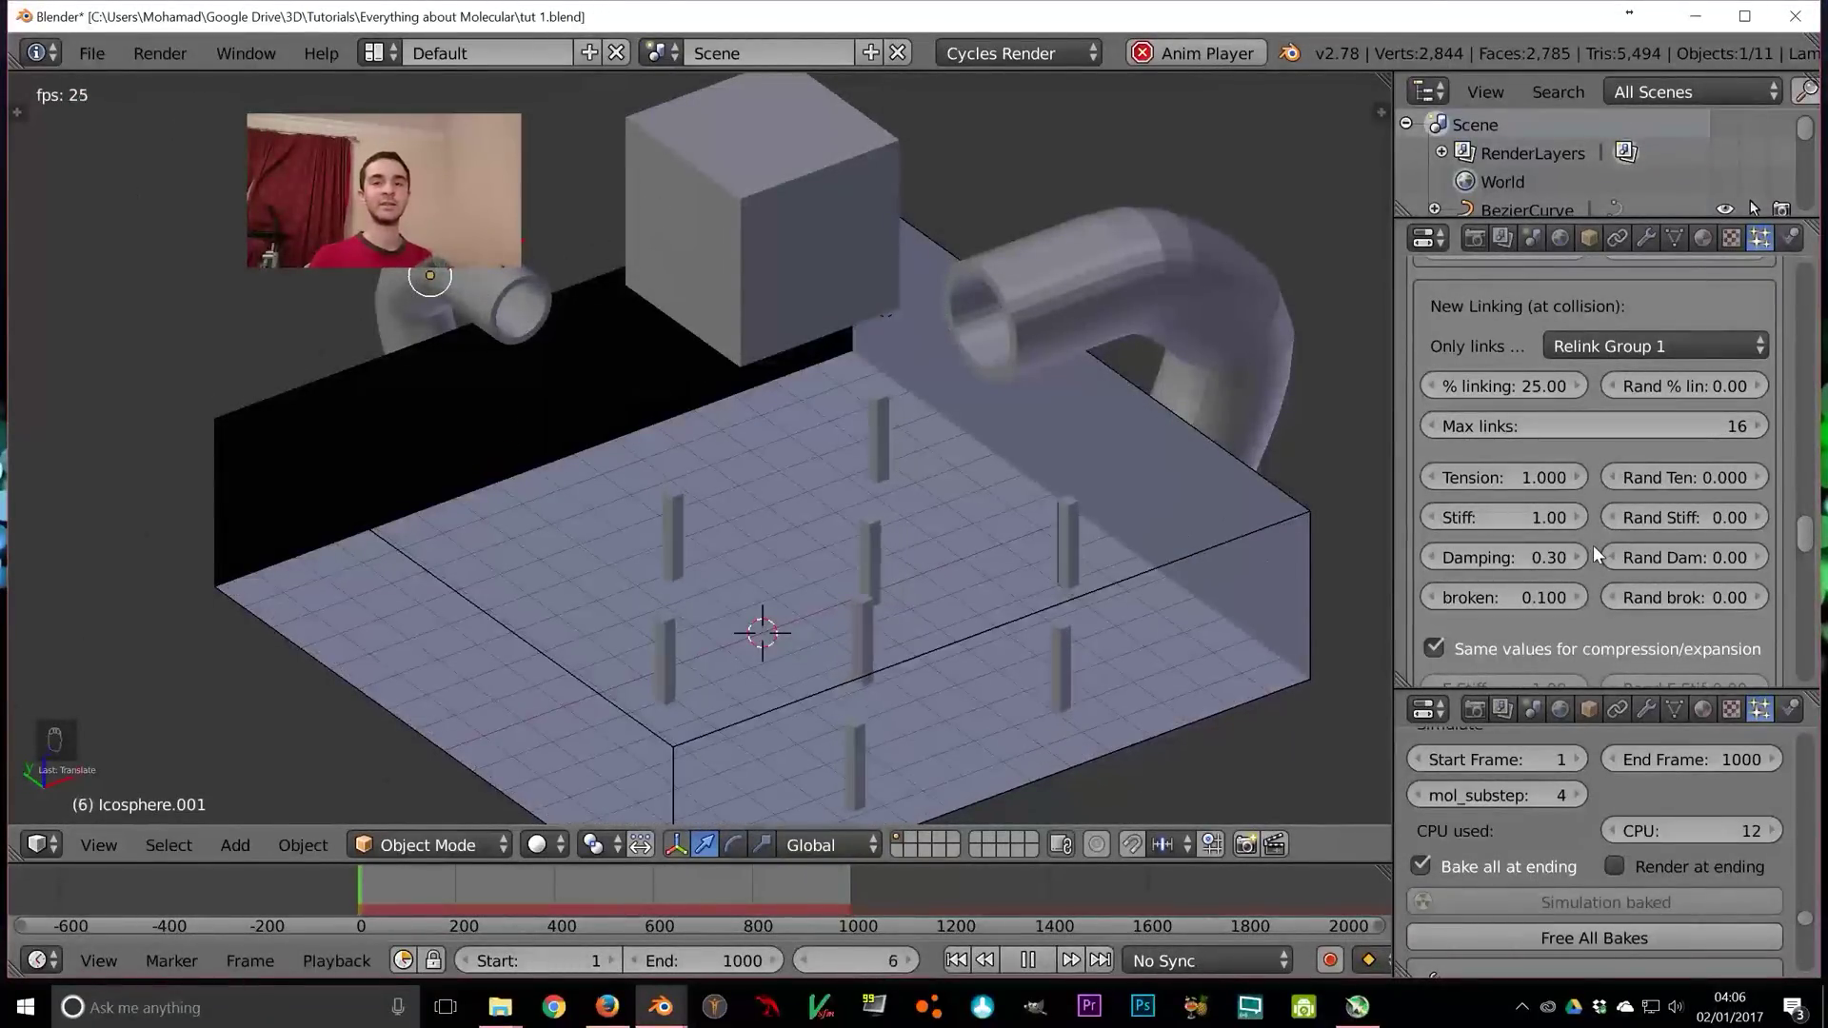
Stop the animation playback and save the baked scene over the existing file
key("Escape")
key("ctrl+s")
left_click(1342, 478)
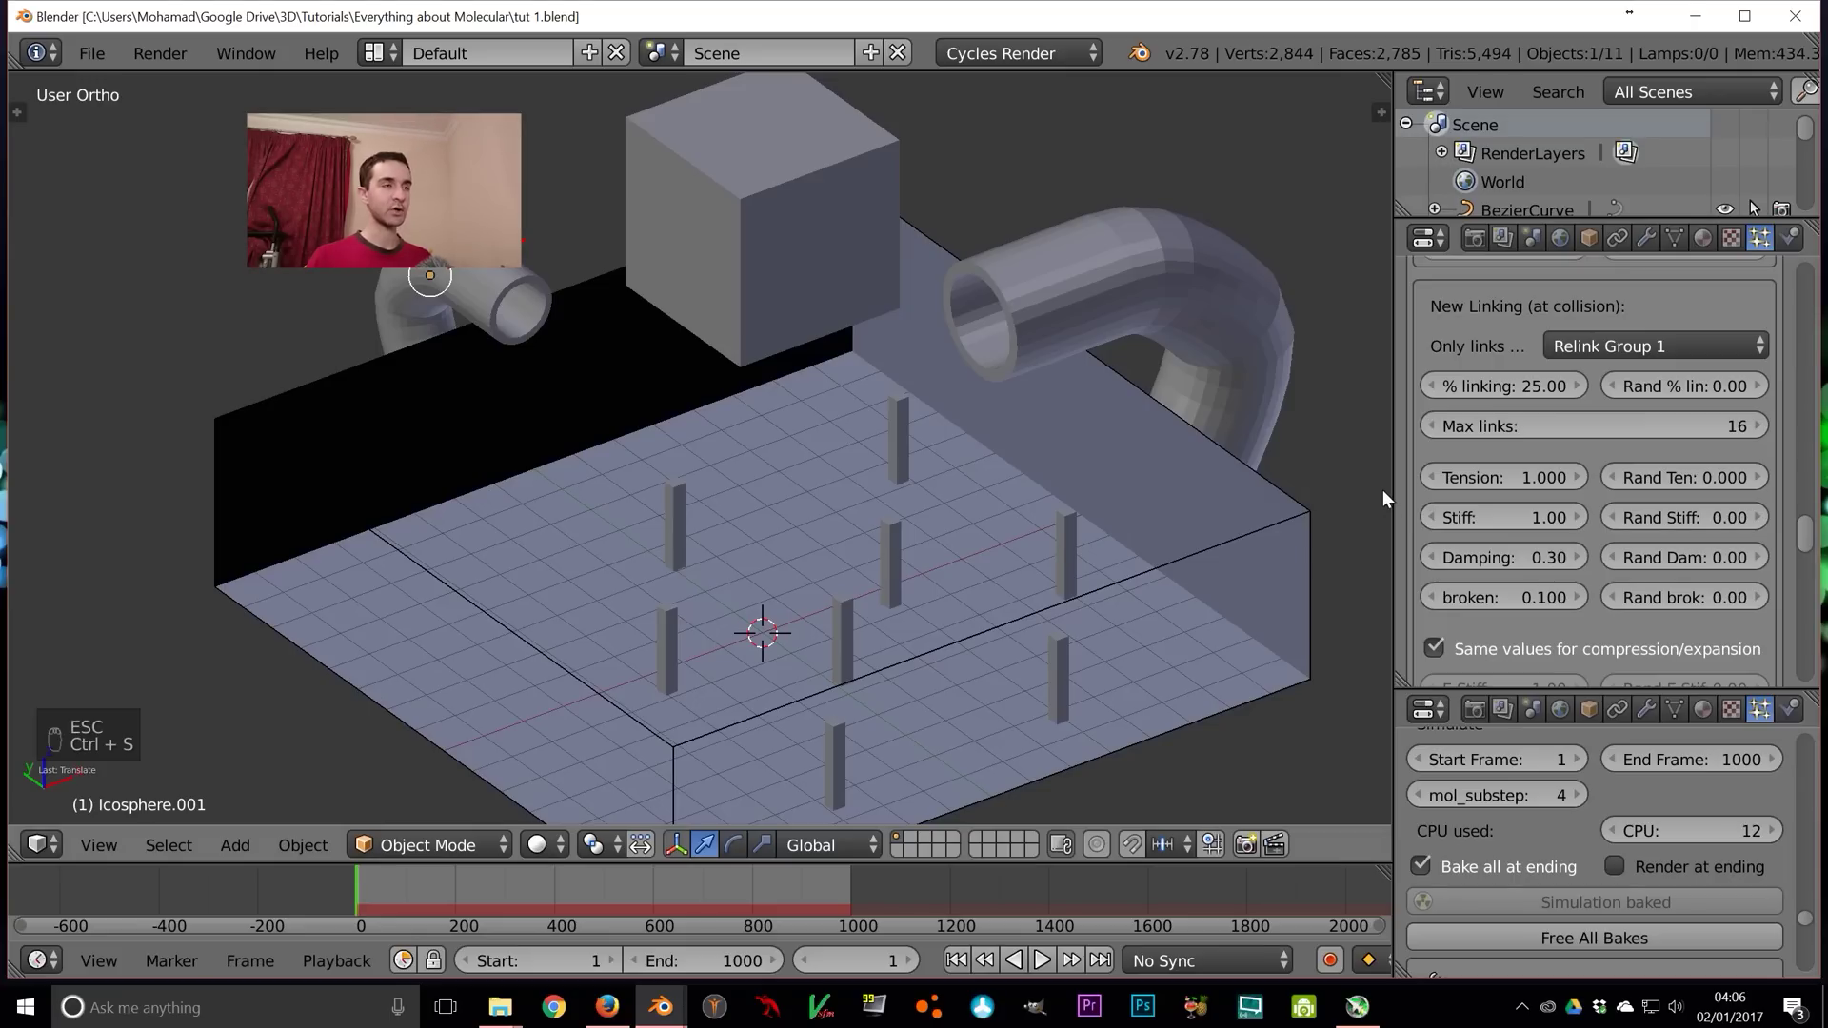
Switch to the empty second layer and add a UV sphere at the 3D cursor
key("2")
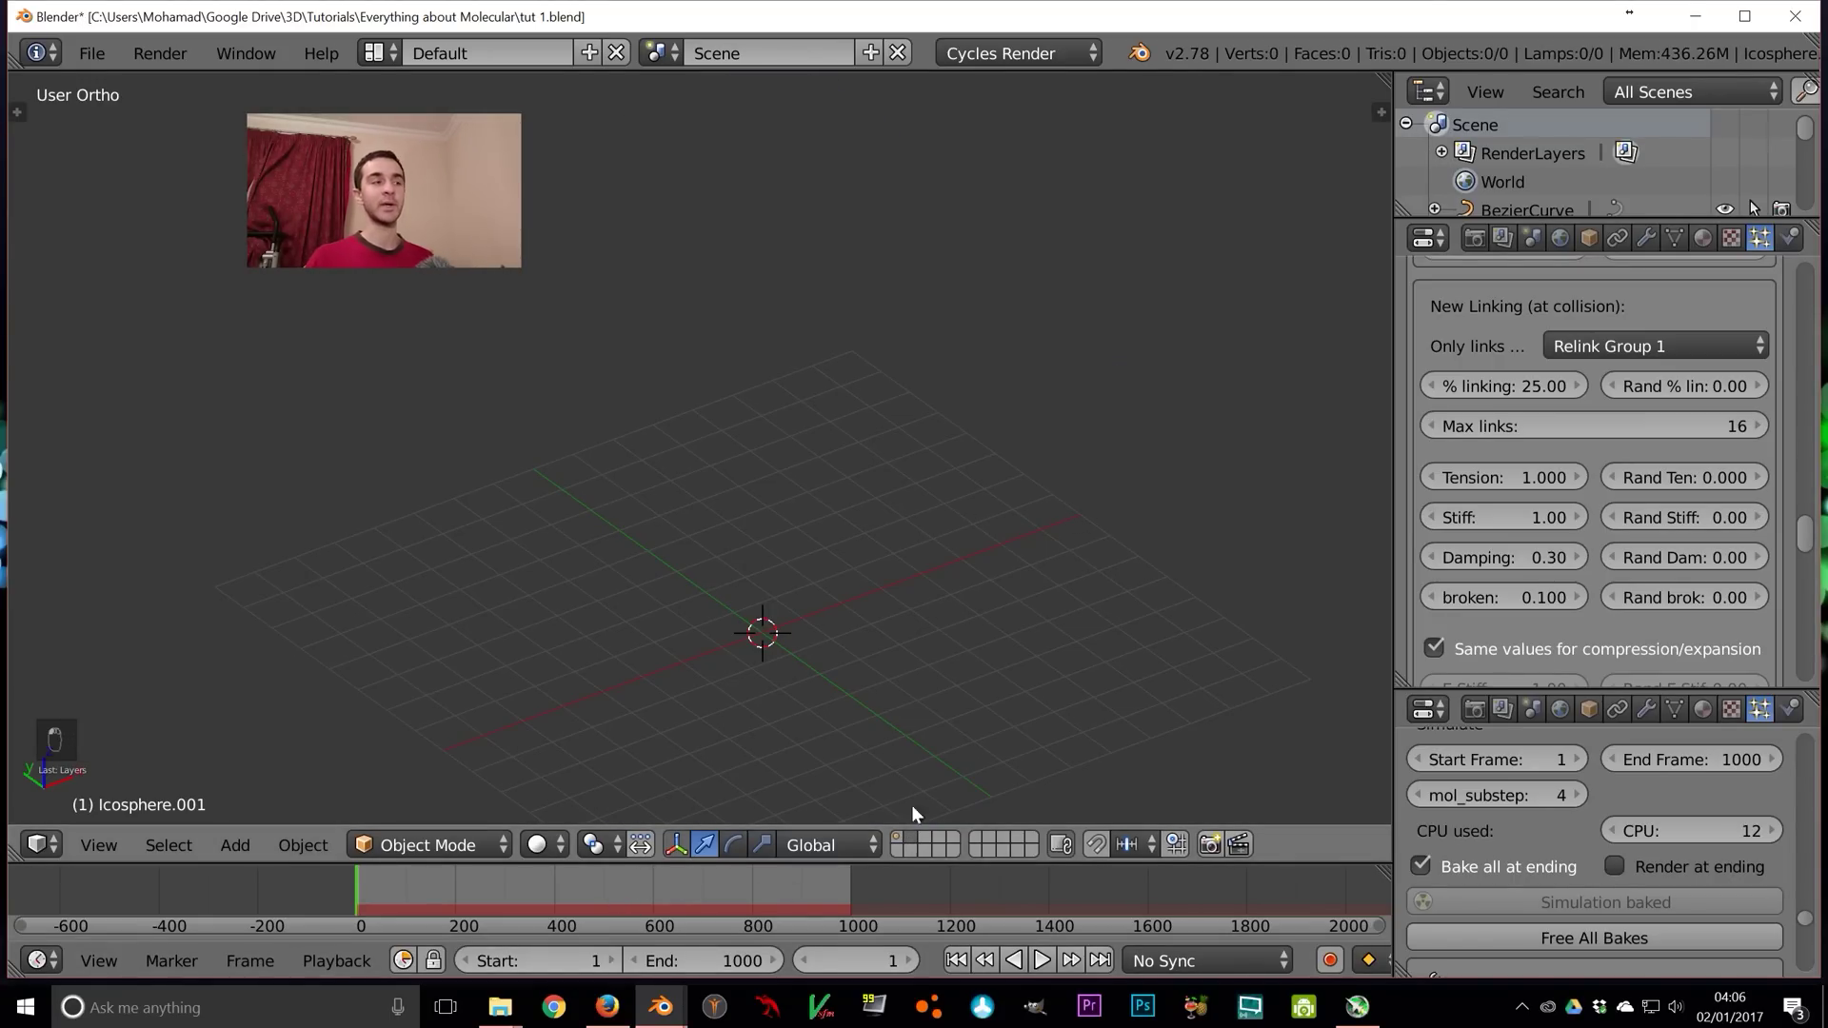
key("shift+a")
mouse_move(876, 545)
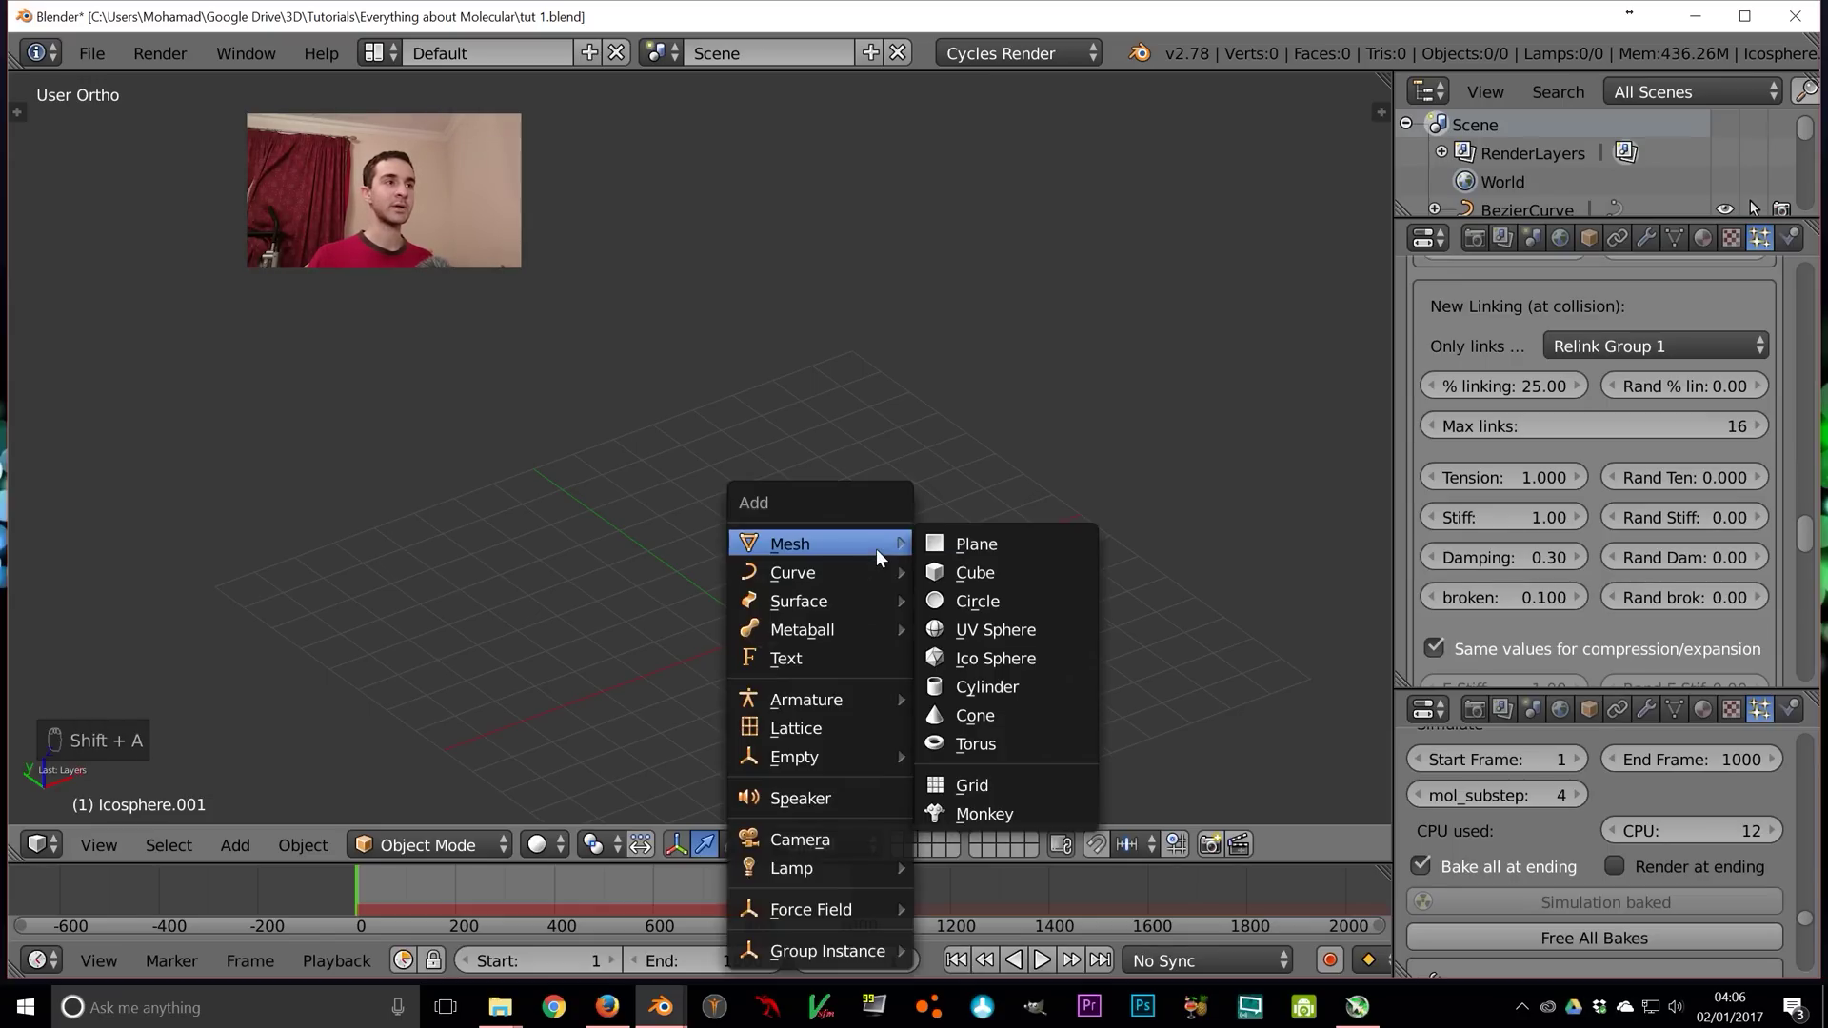
left_click(985, 632)
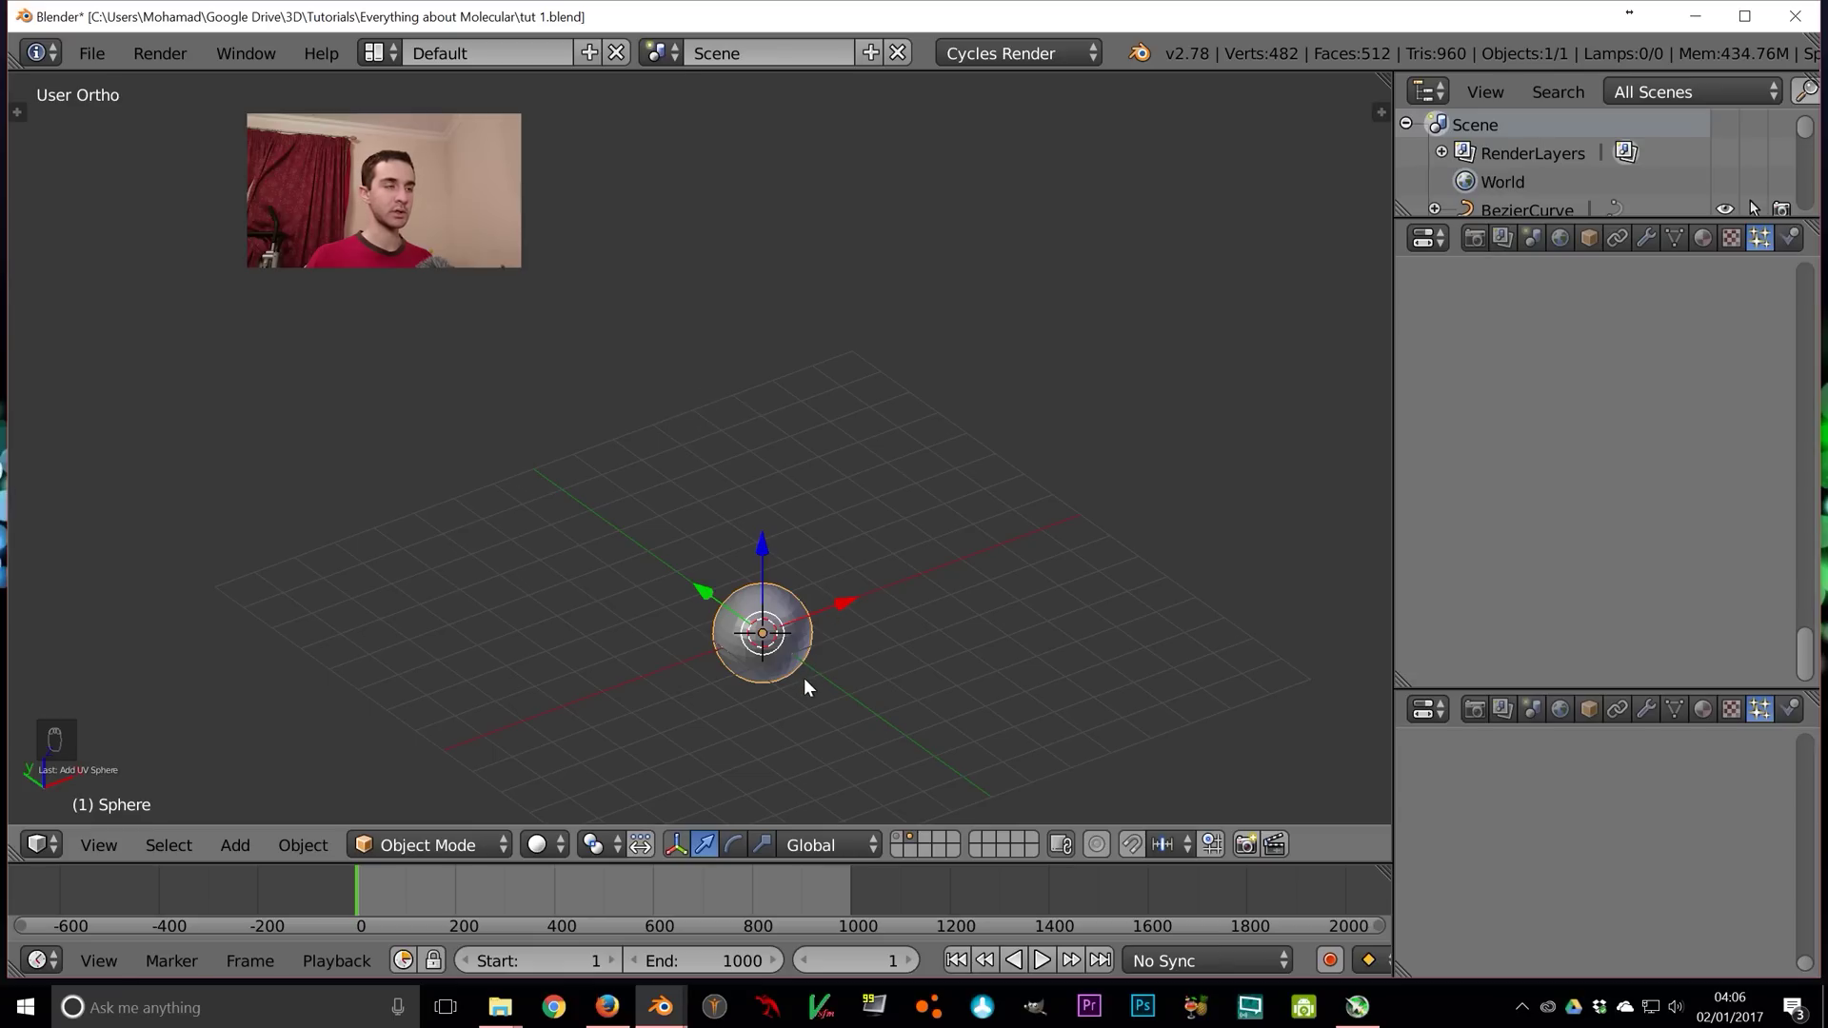
Duplicate the UV sphere twice along the X axis to form a row of three, placing the last copy 3 units from the middle one
key("shift+d")
left_click(904, 627)
key("shift+d")
key("x")
left_click(946, 602)
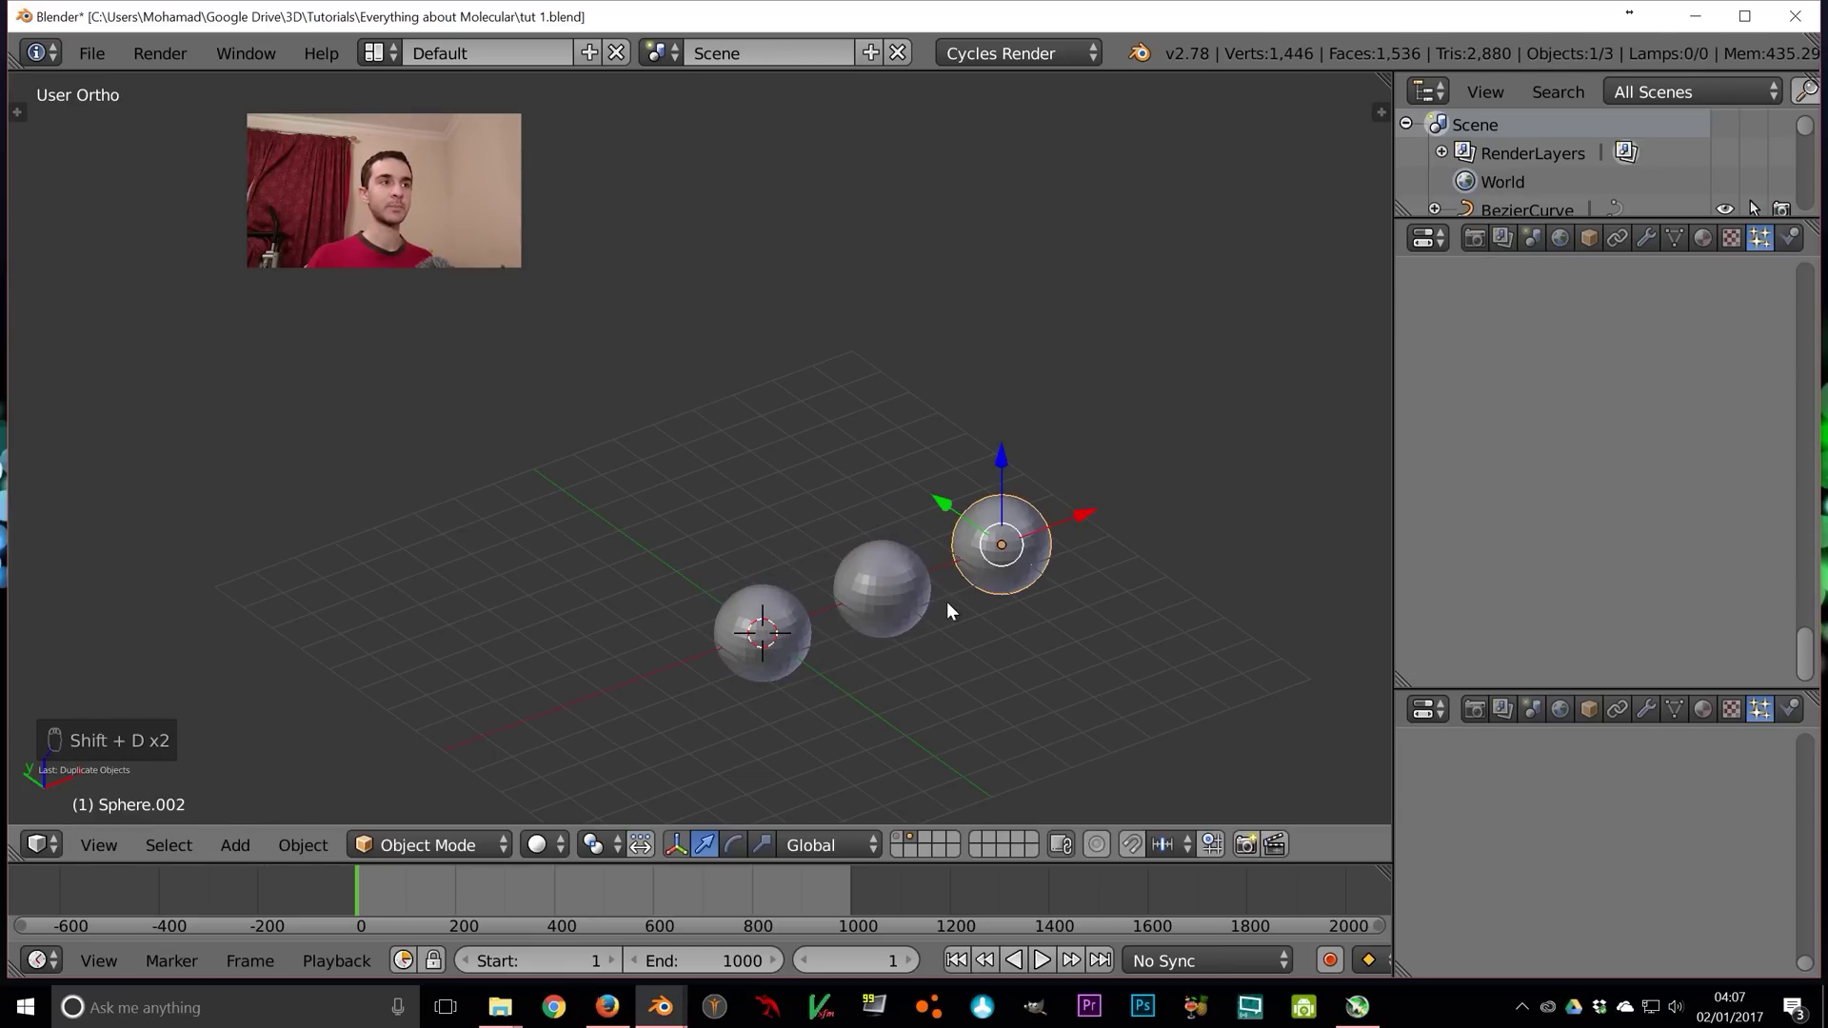
middle_click_drag(1064, 579, 1001, 562, "shift")
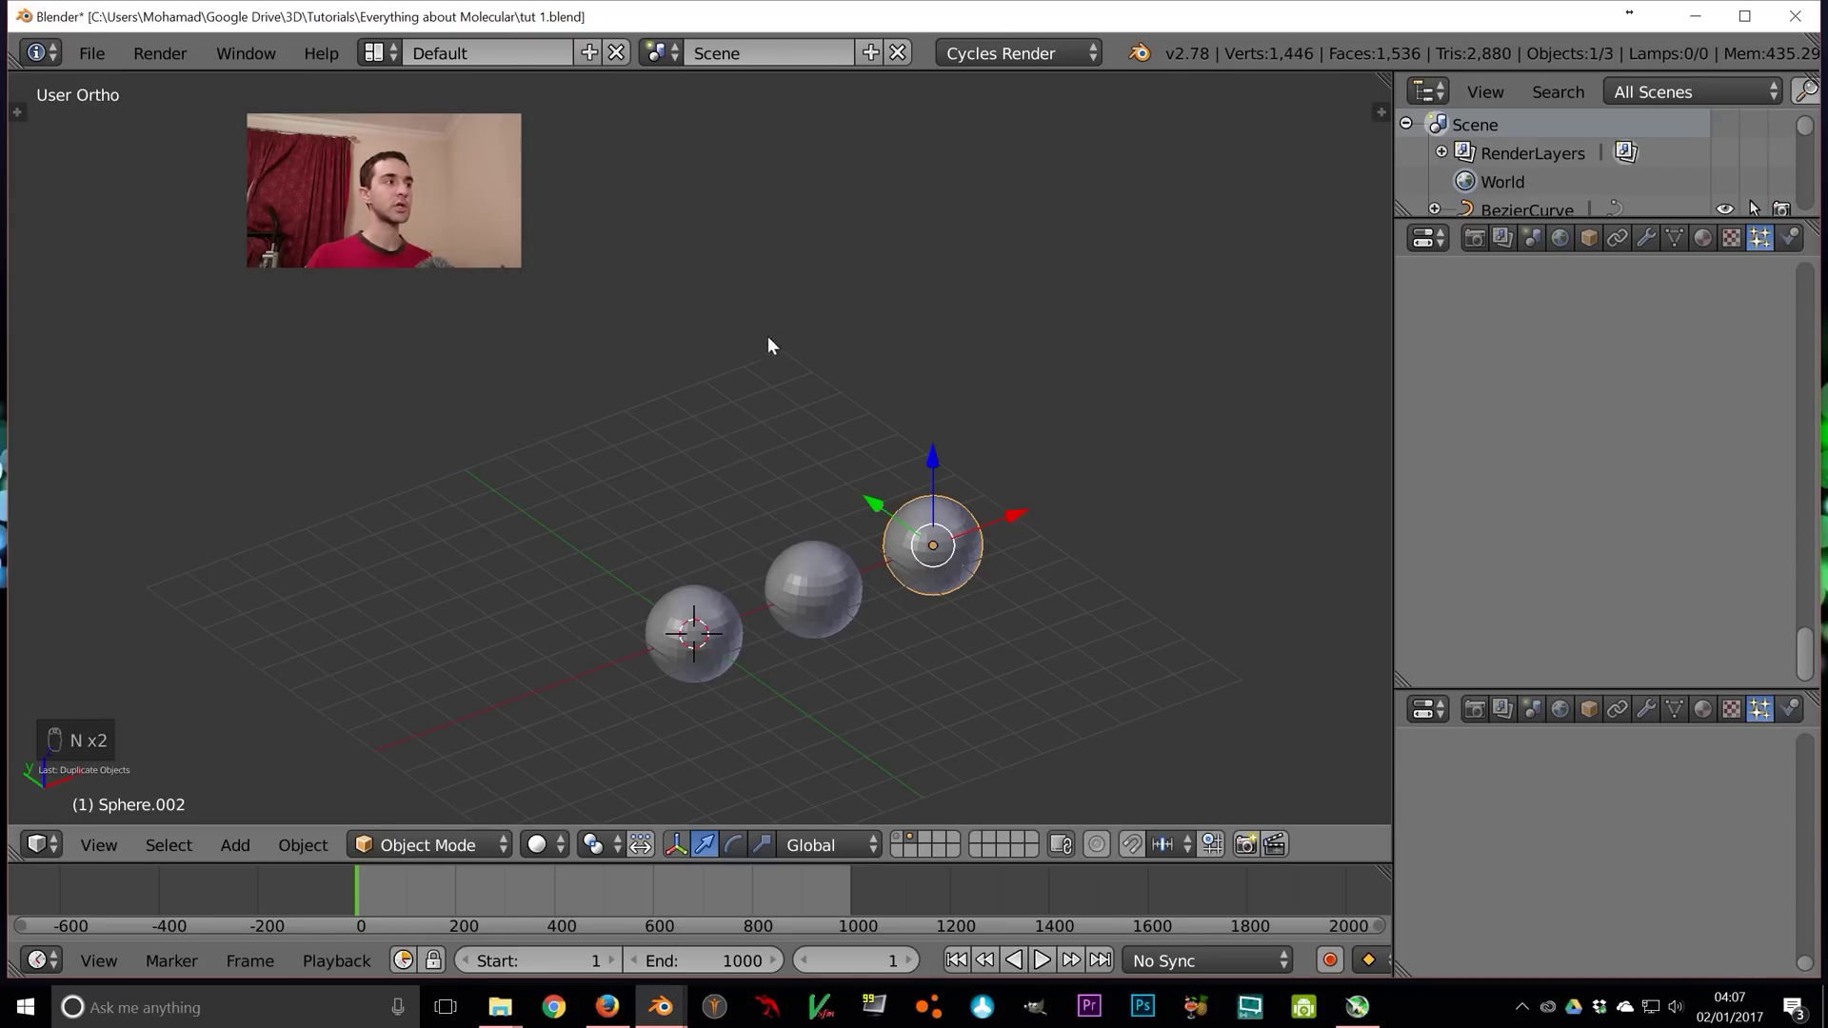
Apply smooth shading to all three spheres in the row
key("t")
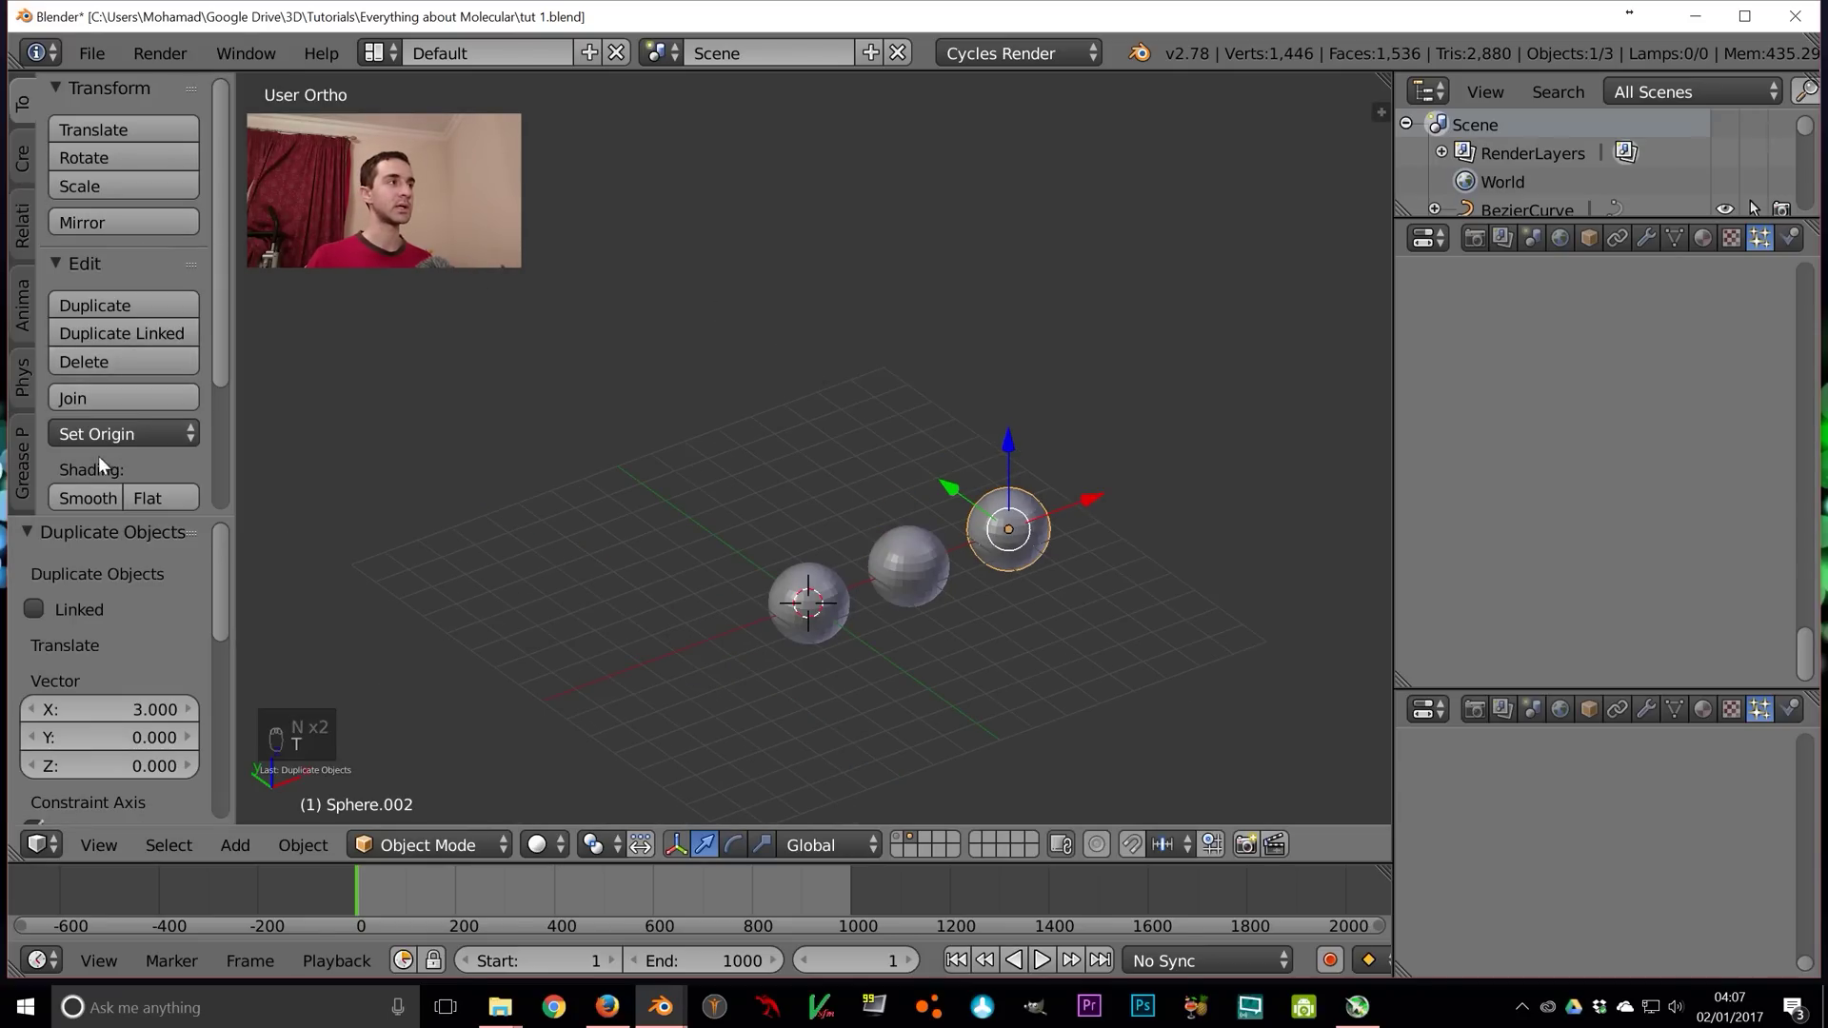
left_click(92, 492)
right_click(855, 535)
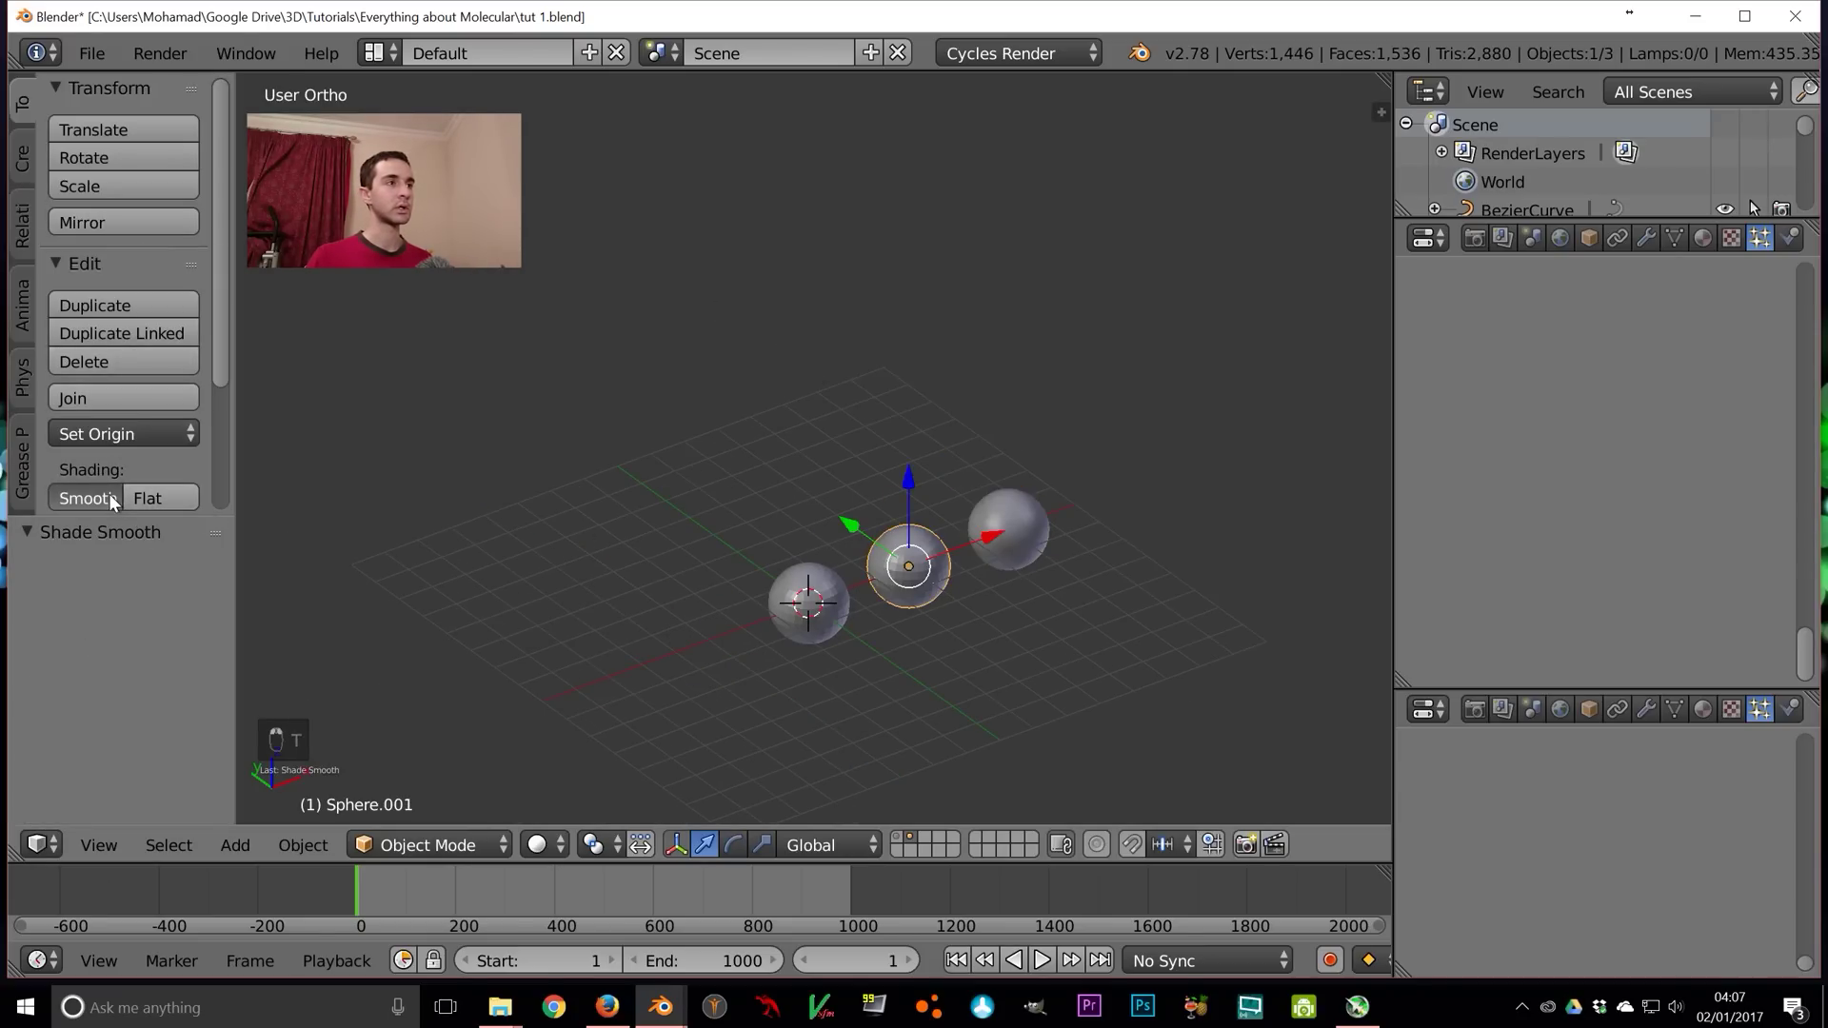
right_click(787, 636)
key("t")
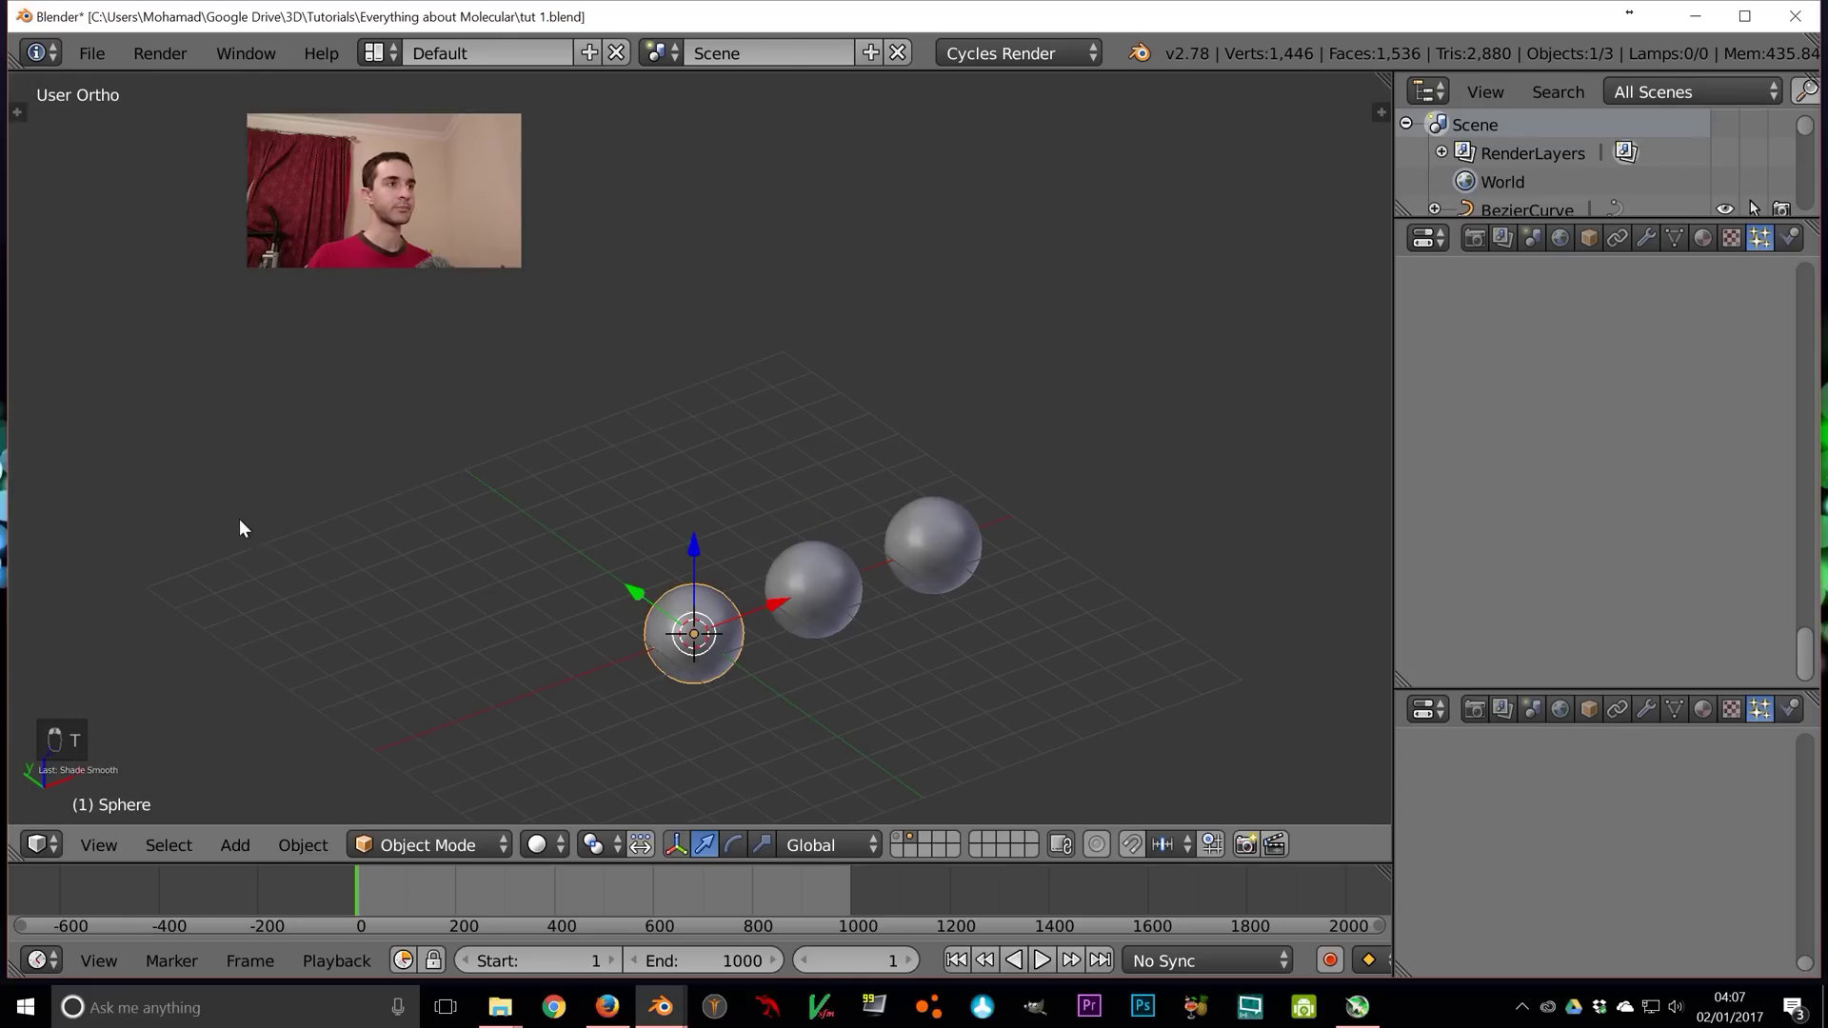
Rename the sphere at the 3D cursor to "pipe 1" in its object properties
left_click(1588, 237)
scroll(1523, 329, "up", 7)
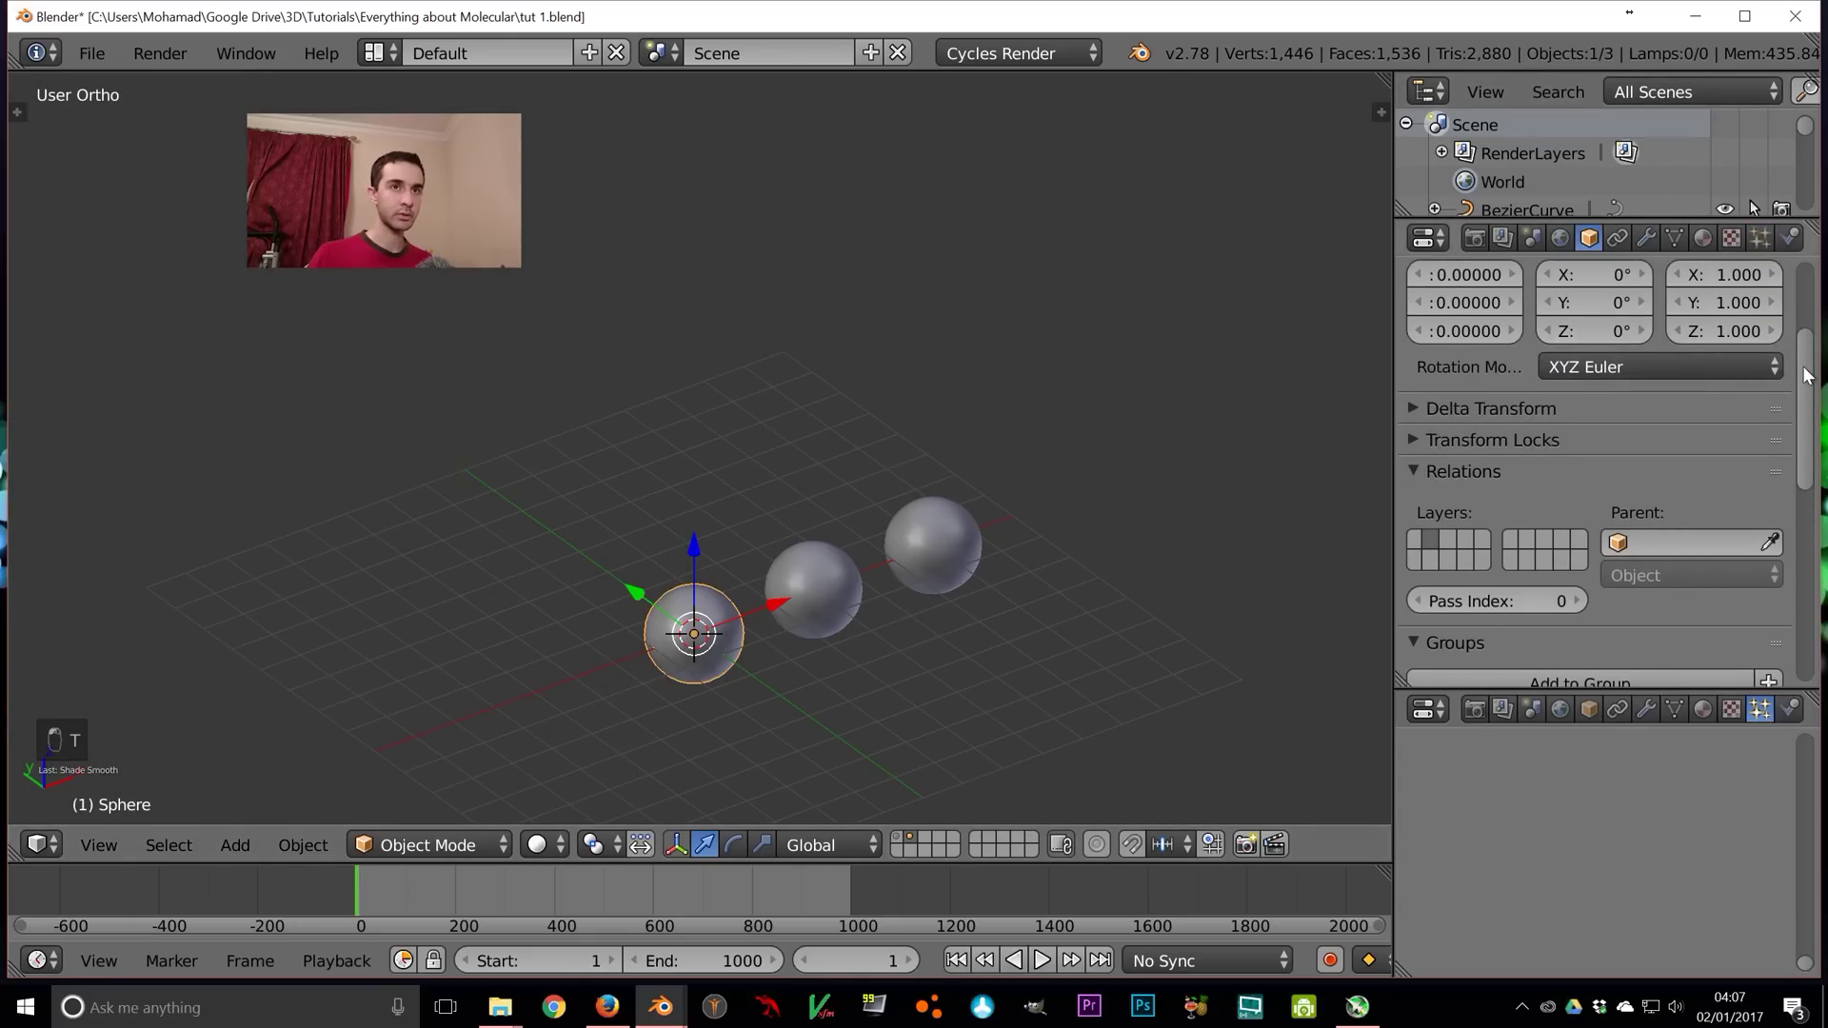
left_click(1551, 333)
type("pipe 1")
key("Return")
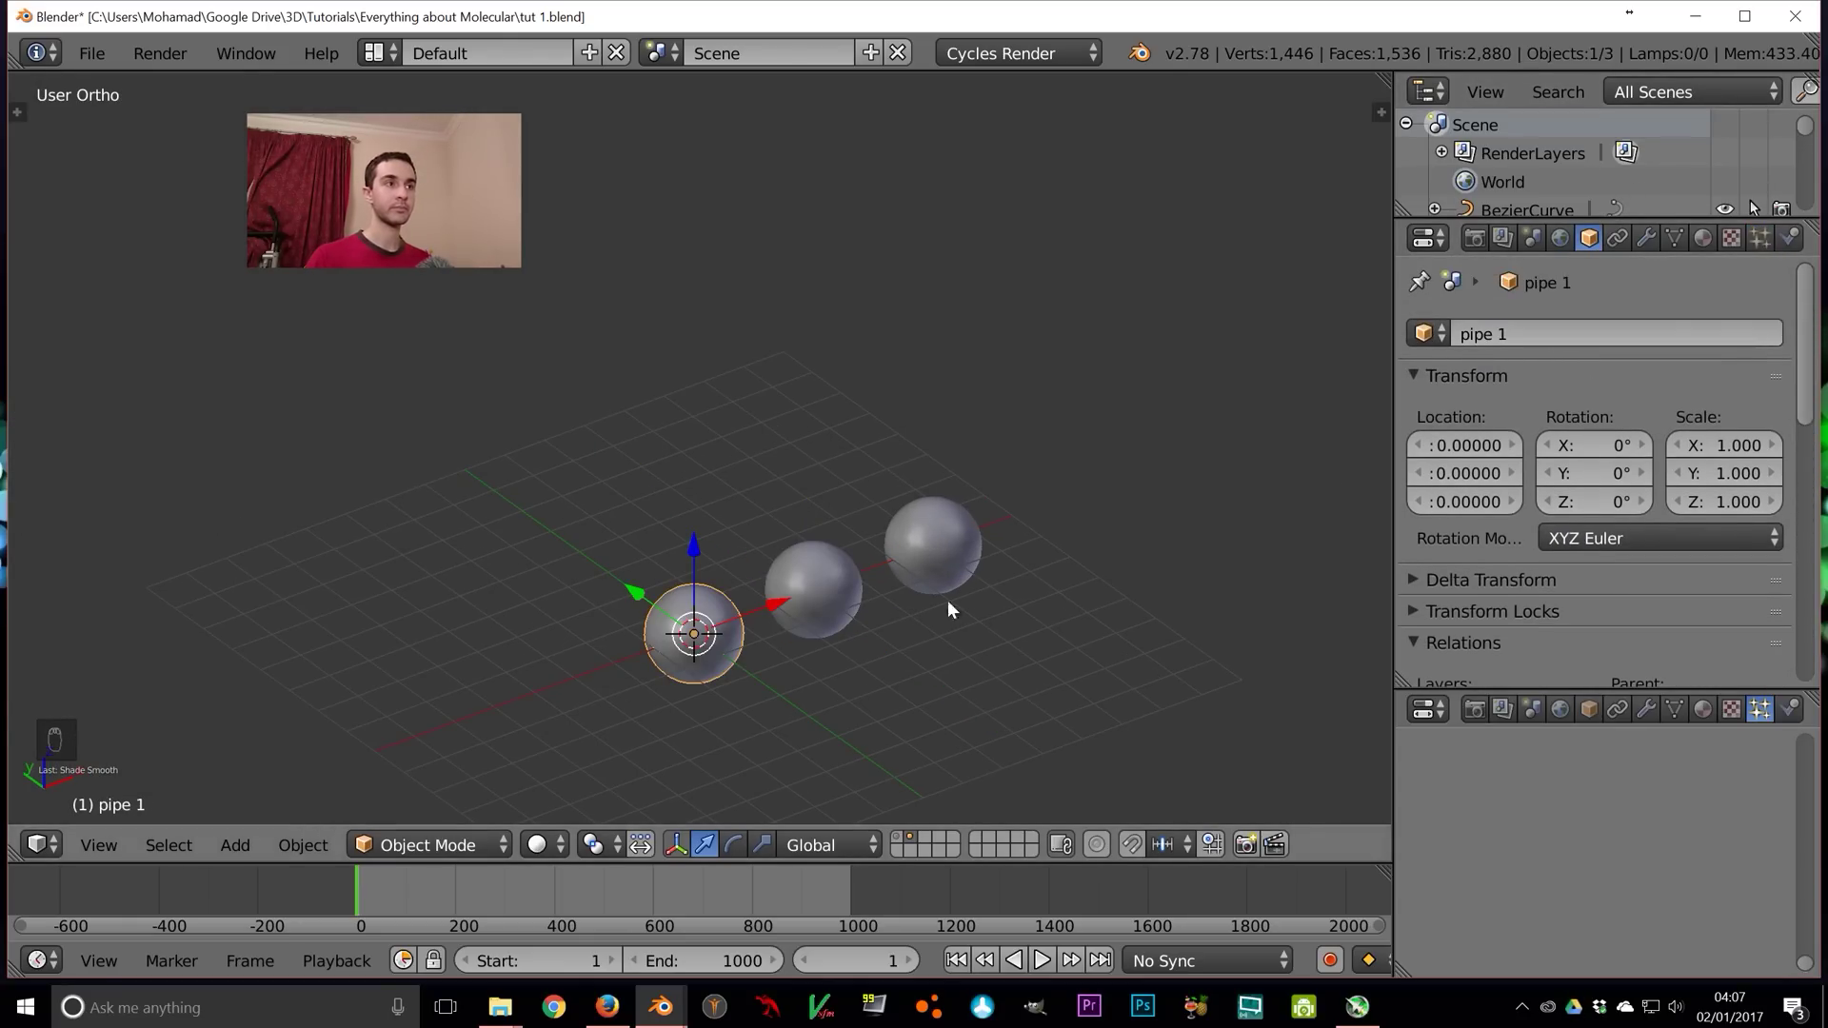
Rename the middle sphere to "pipe 2"
right_click(814, 590)
left_click(1502, 333)
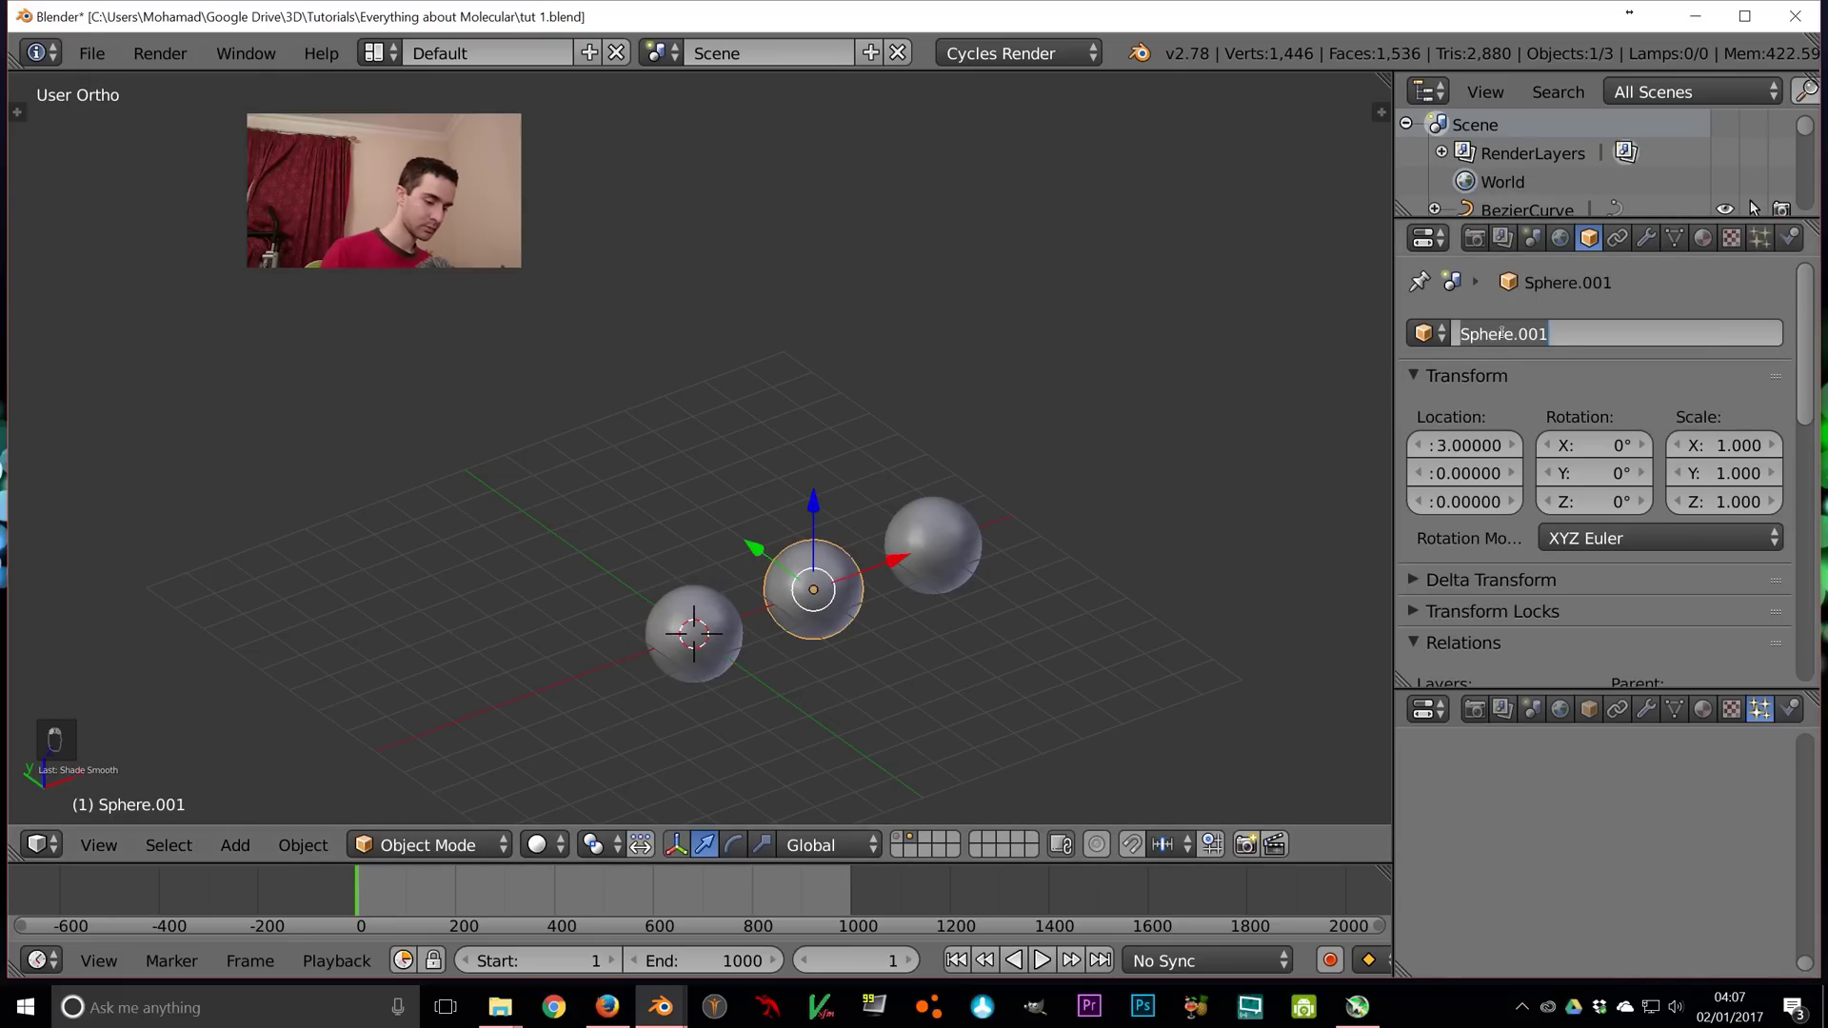
type("pipe 2")
key("Return")
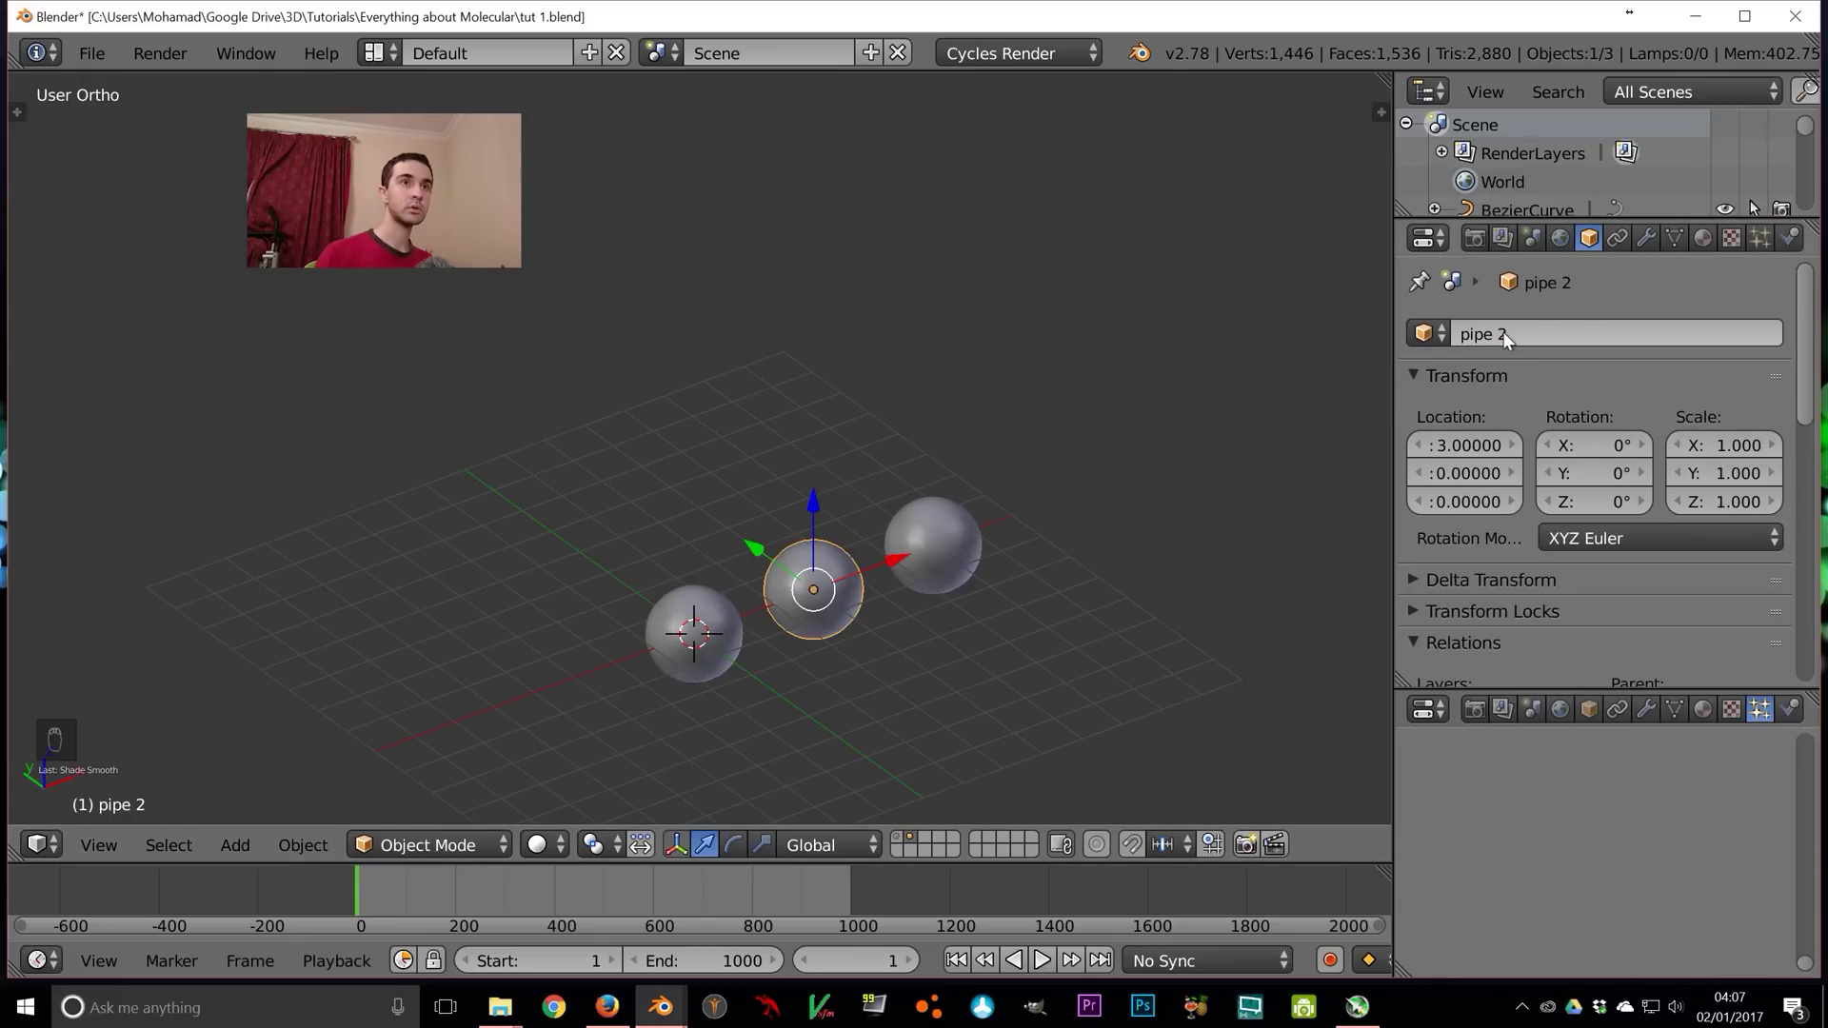
Rename the last sphere in the row to "cube's particles"
right_click(935, 525)
left_click(1491, 333)
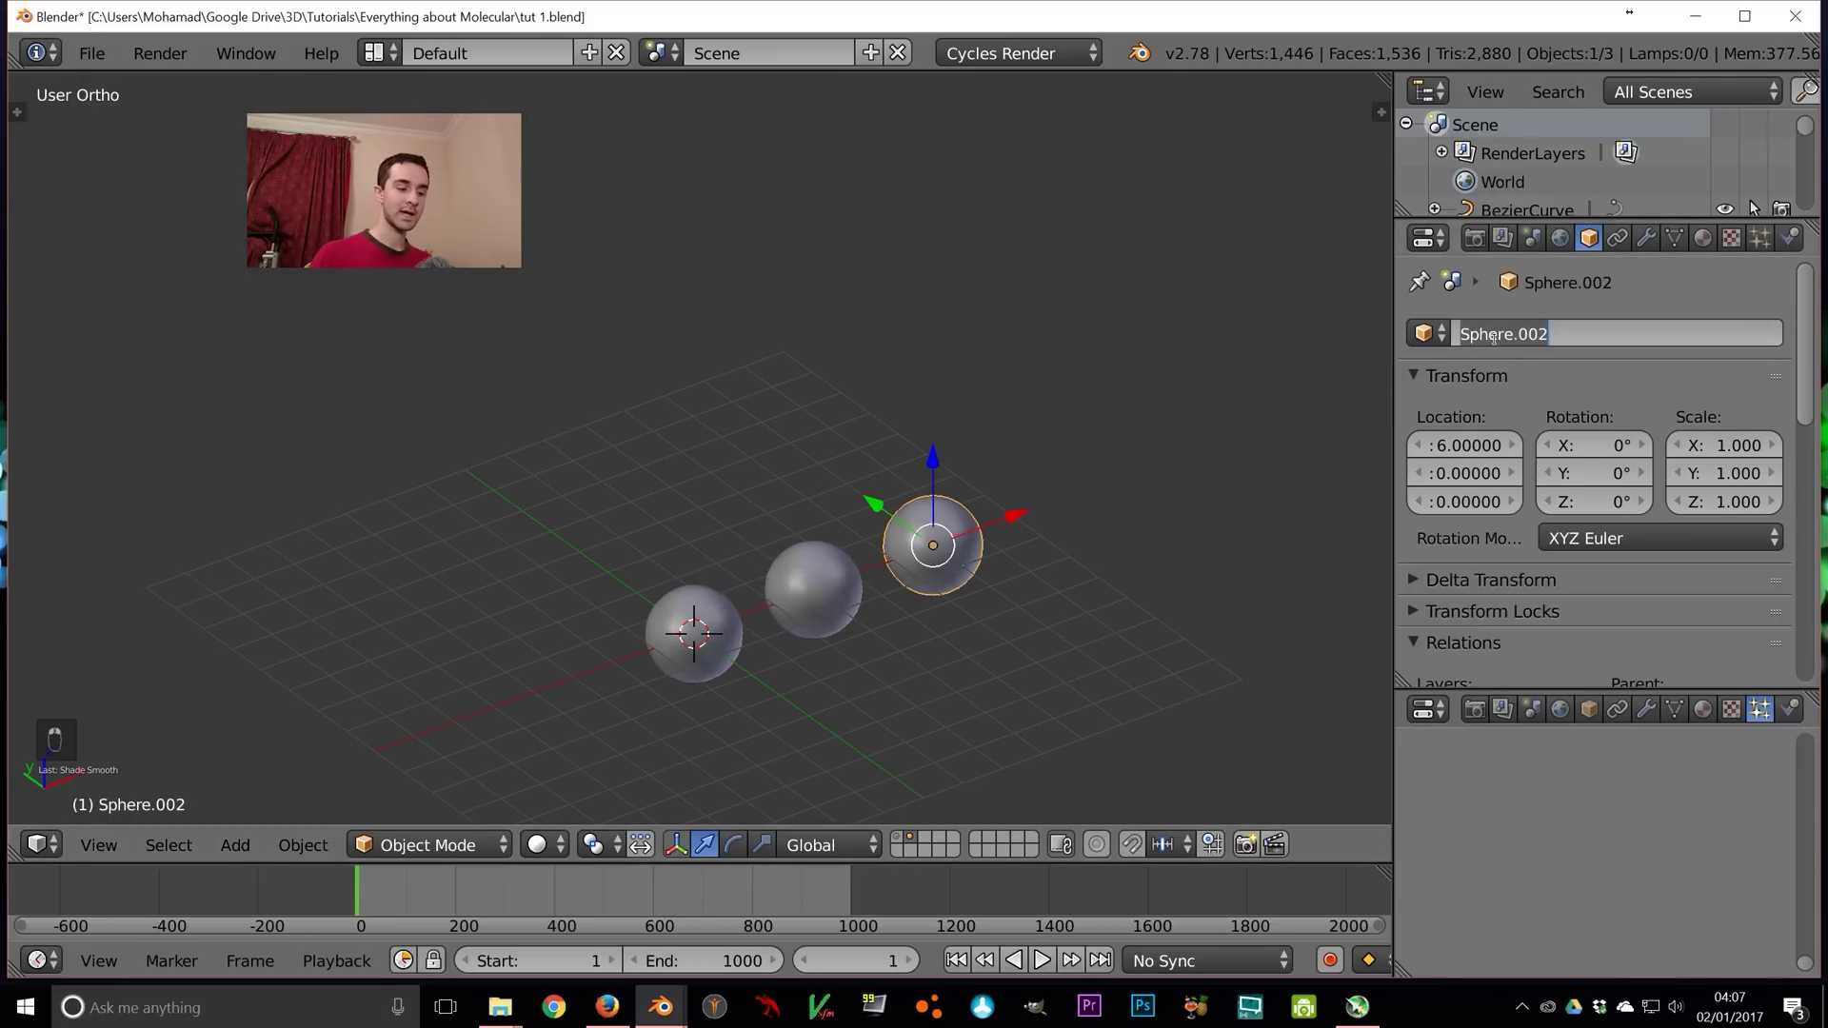
type("cube")
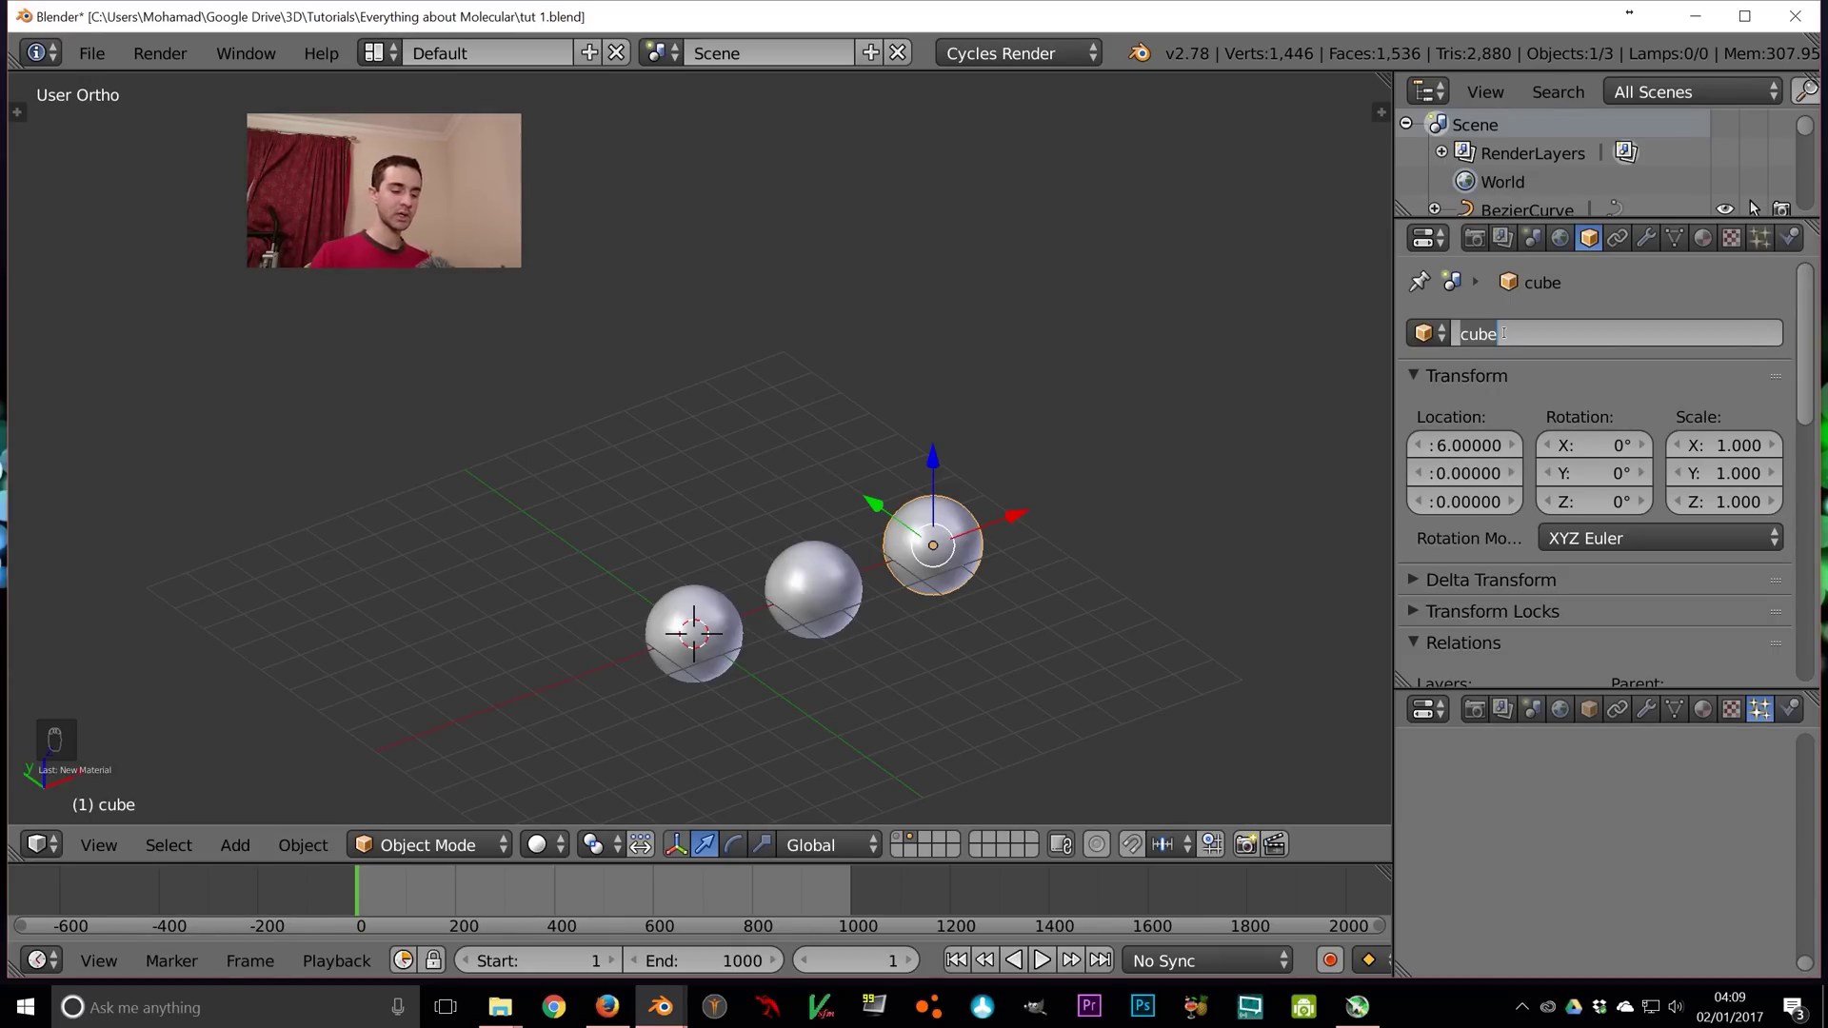
type("'s particles")
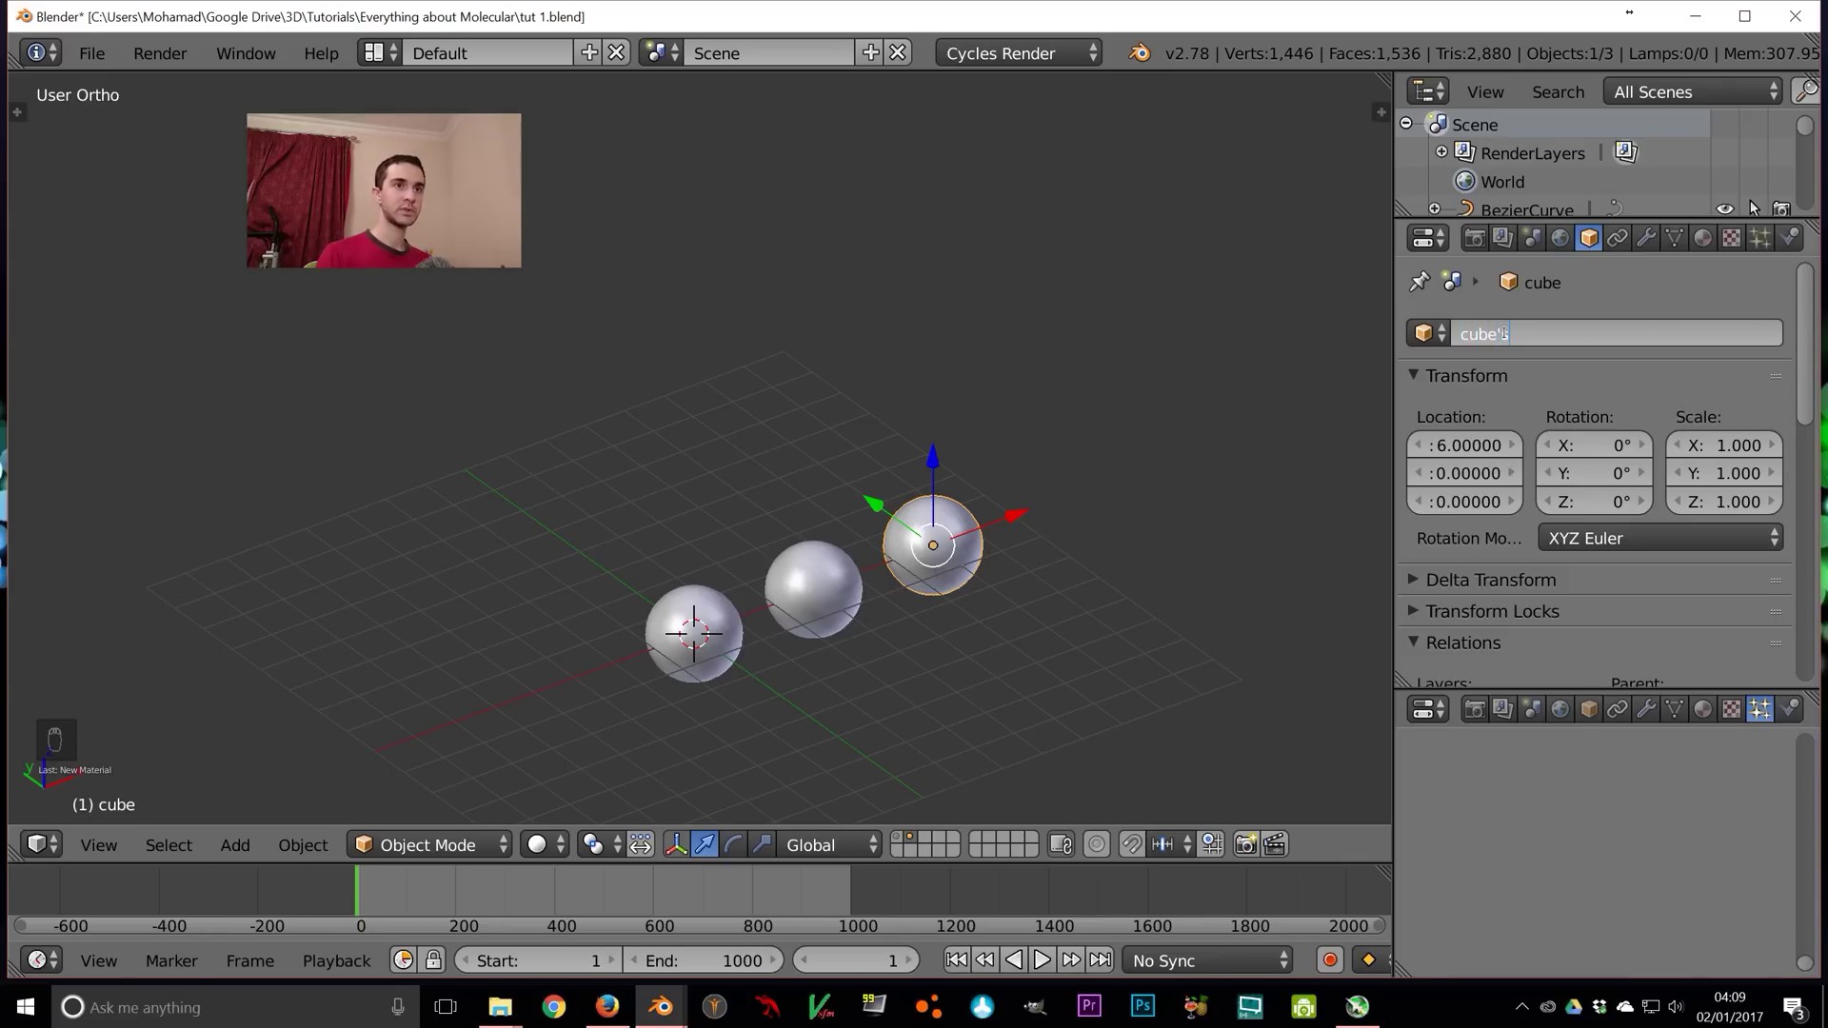
key("Return")
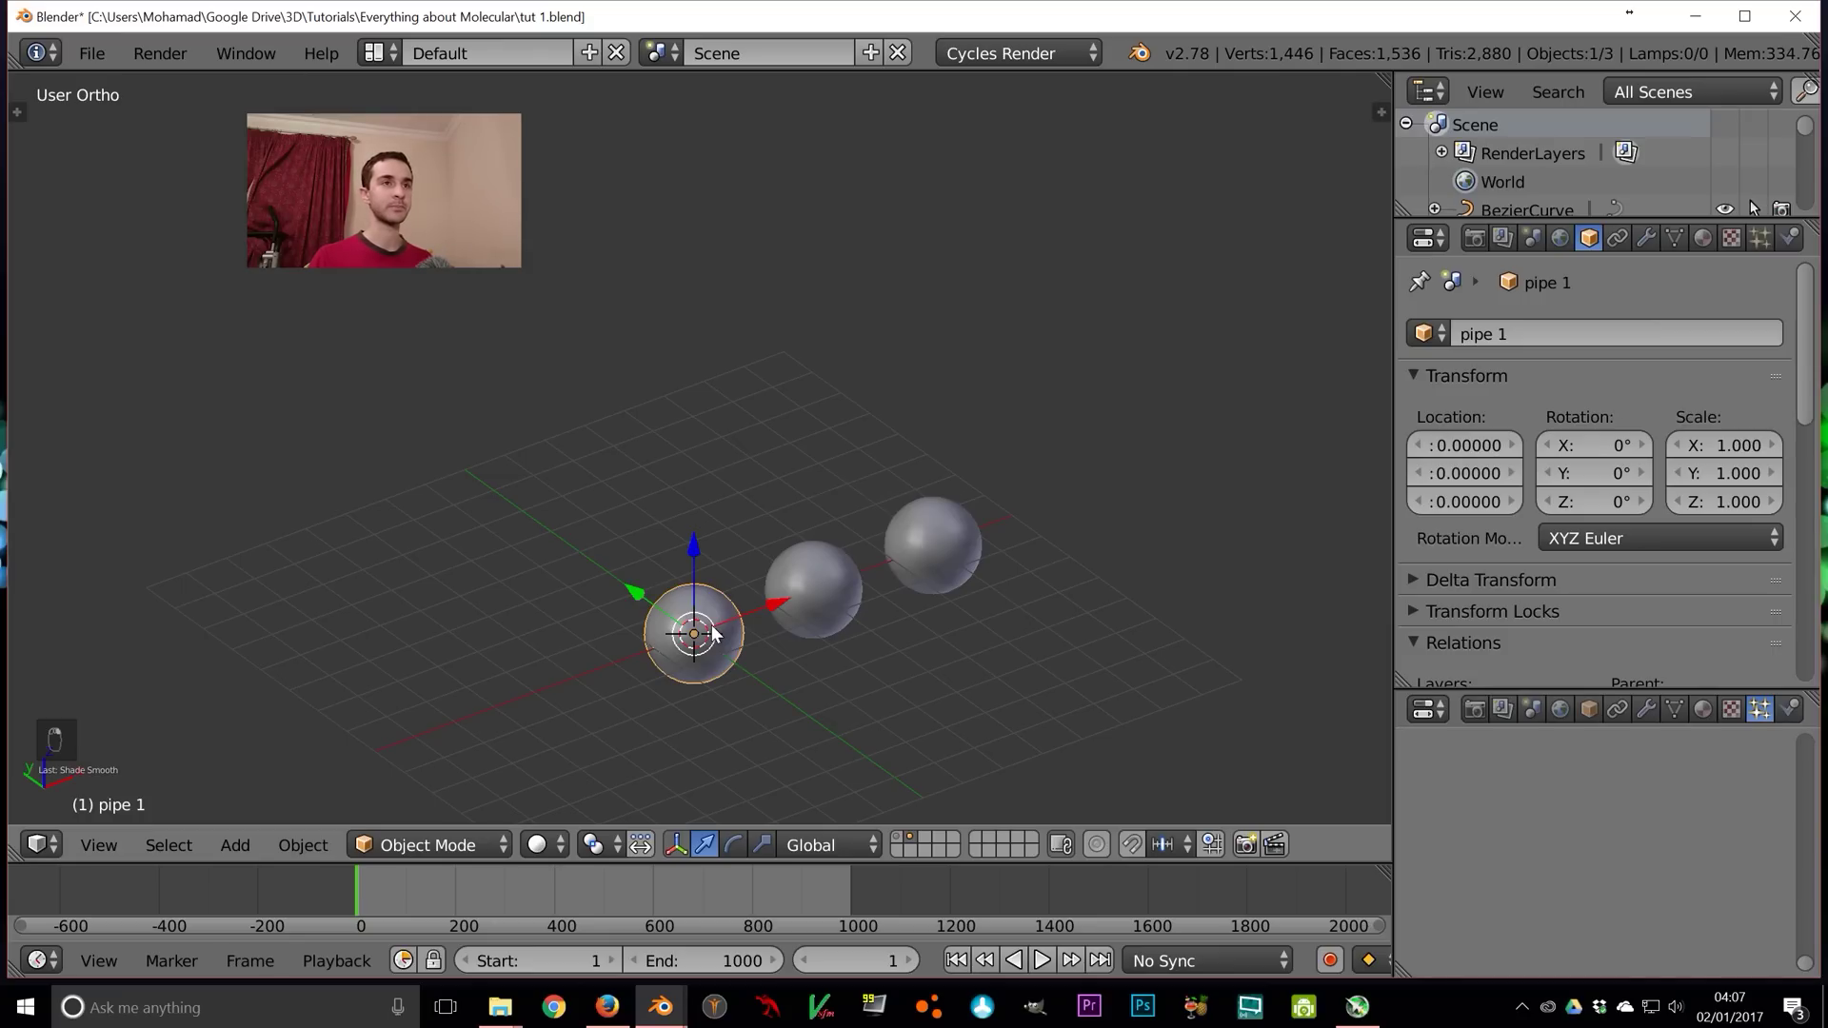
Create a new material for the pipe 1 sphere and choose its diffuse color
left_click(1703, 239)
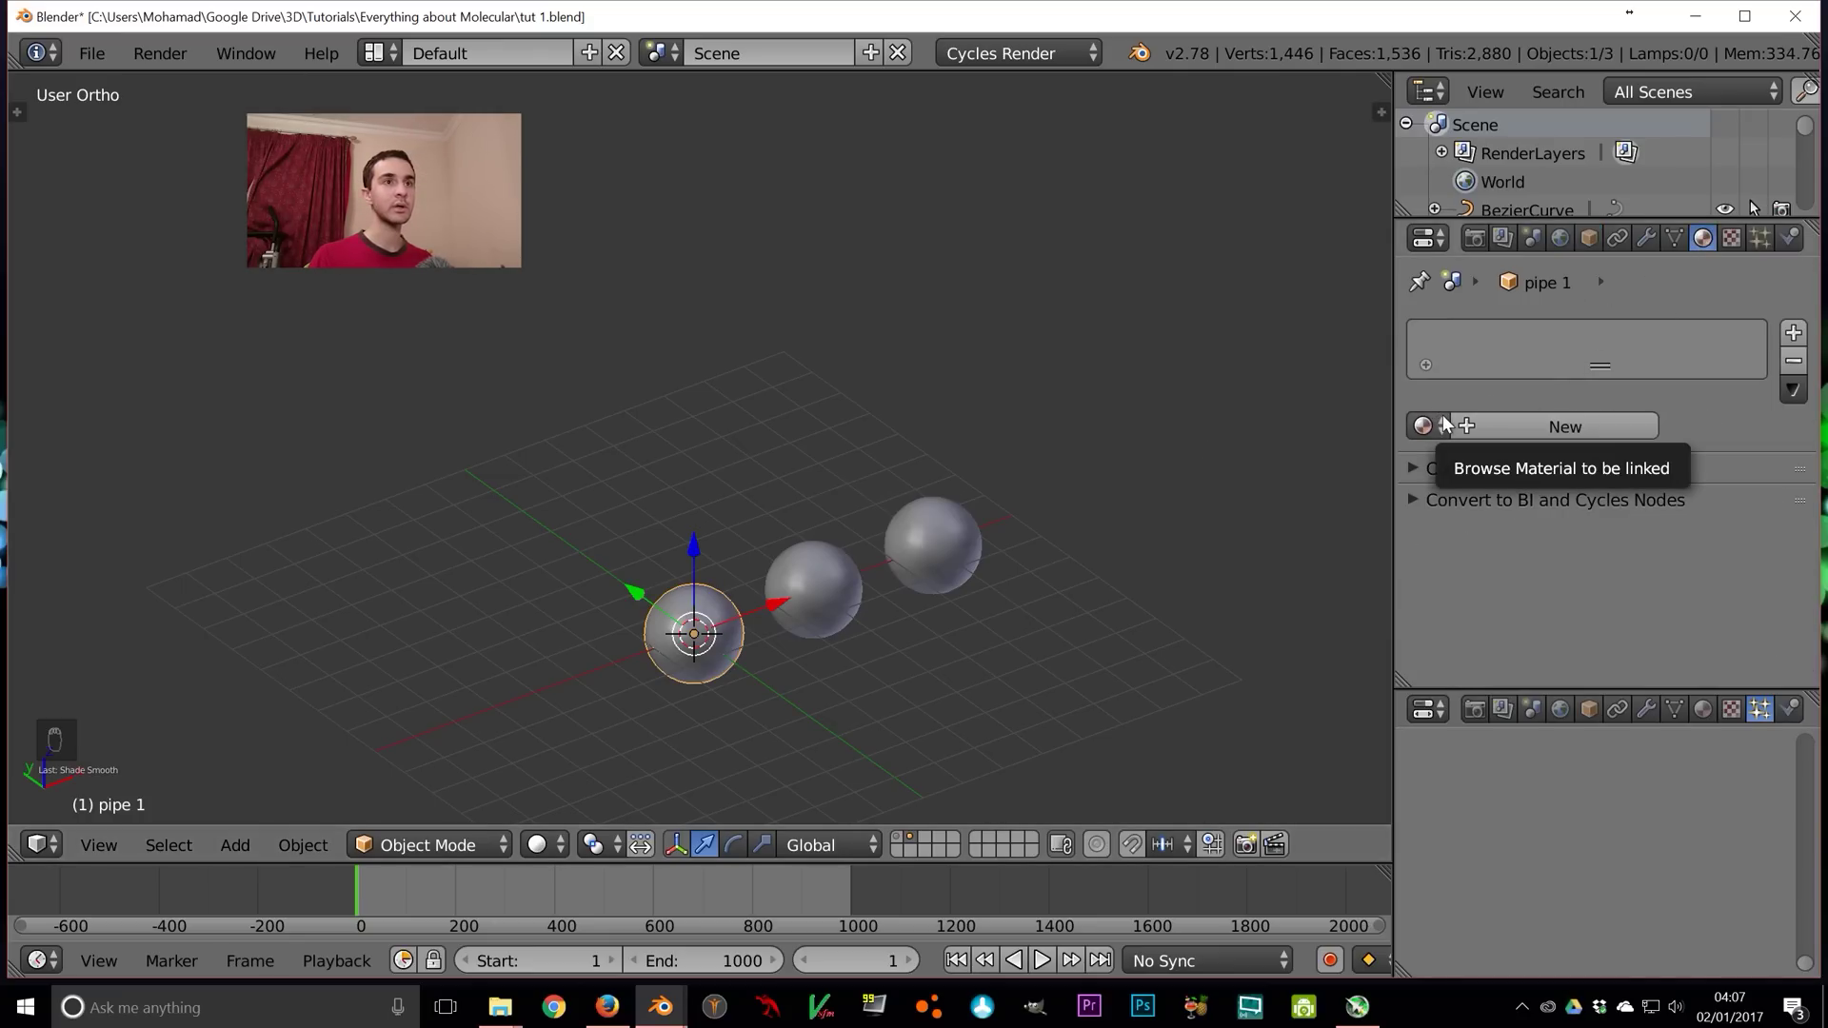
left_click(1499, 429)
scroll(1645, 488, "down", 2)
left_click(1650, 539)
left_click_drag(1581, 304, 1603, 313)
Create a new material for the pipe 2 sphere and give it a light orange diffuse color
right_click(845, 588)
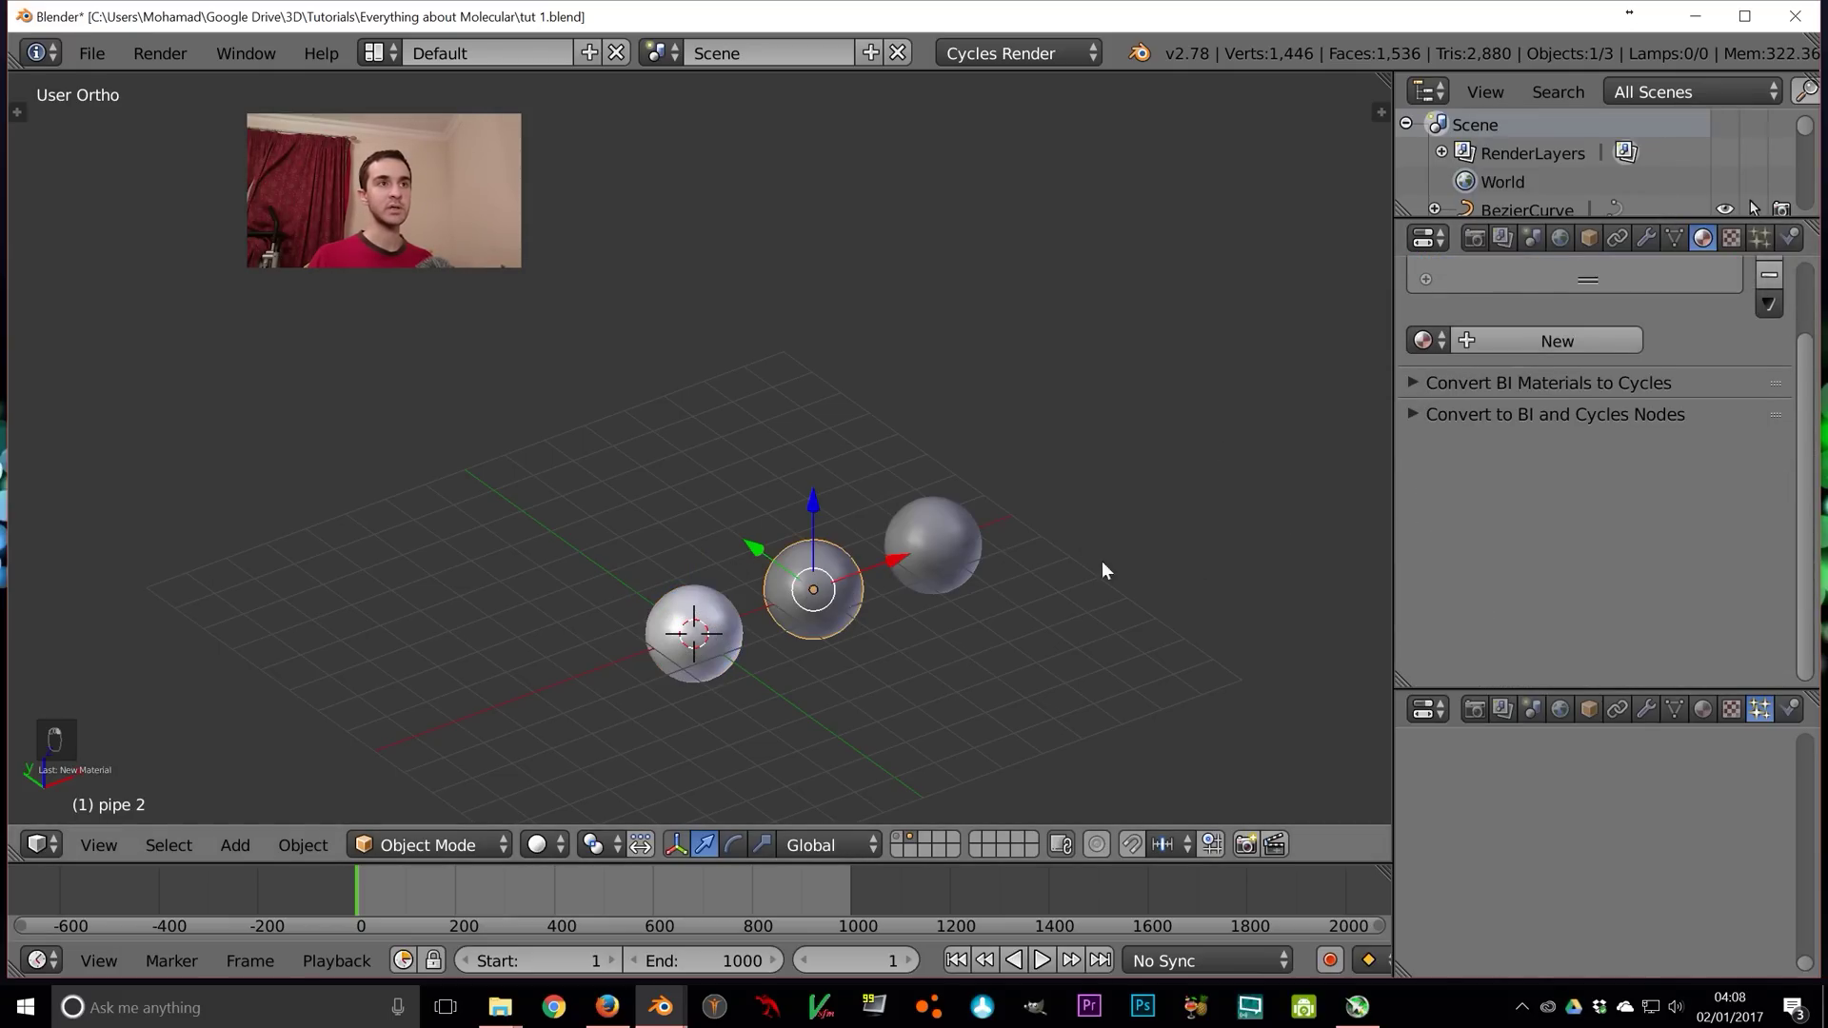
left_click(1514, 341)
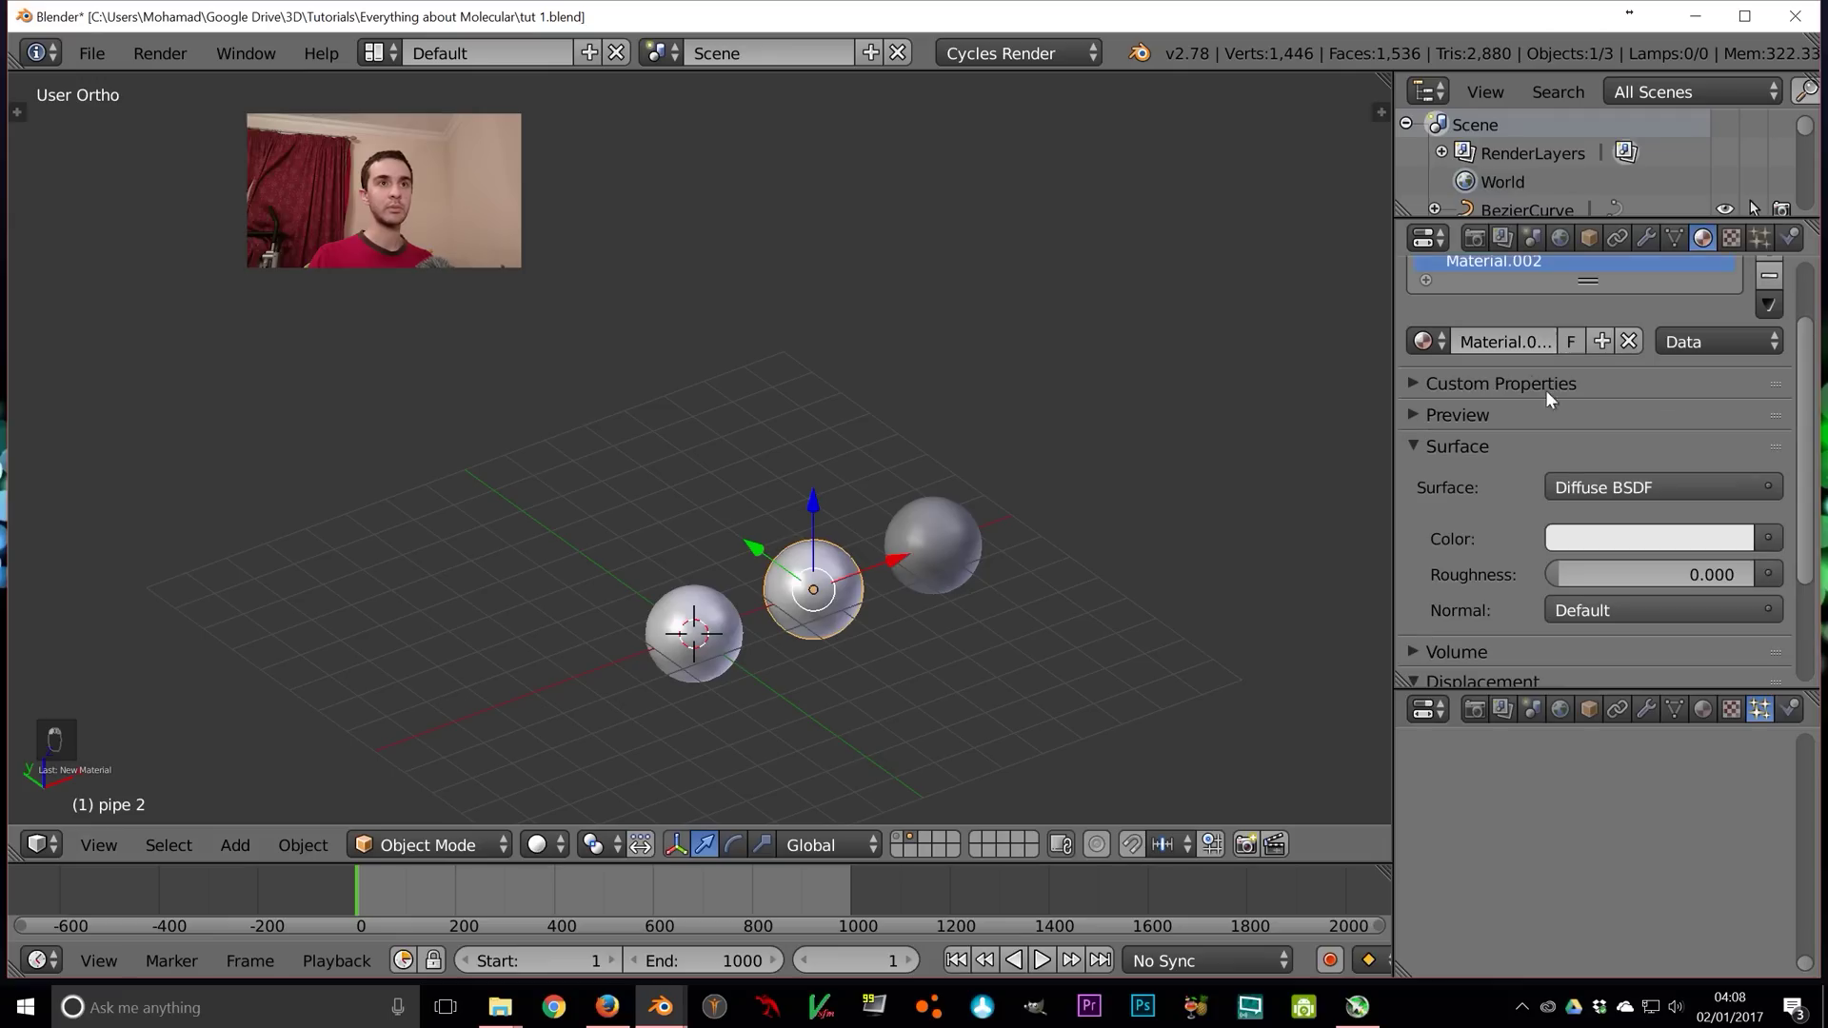
left_click(1625, 535)
mouse_move(1591, 299)
left_mouse_down()
mouse_move(1566, 265)
mouse_move(1565, 281)
left_mouse_up()
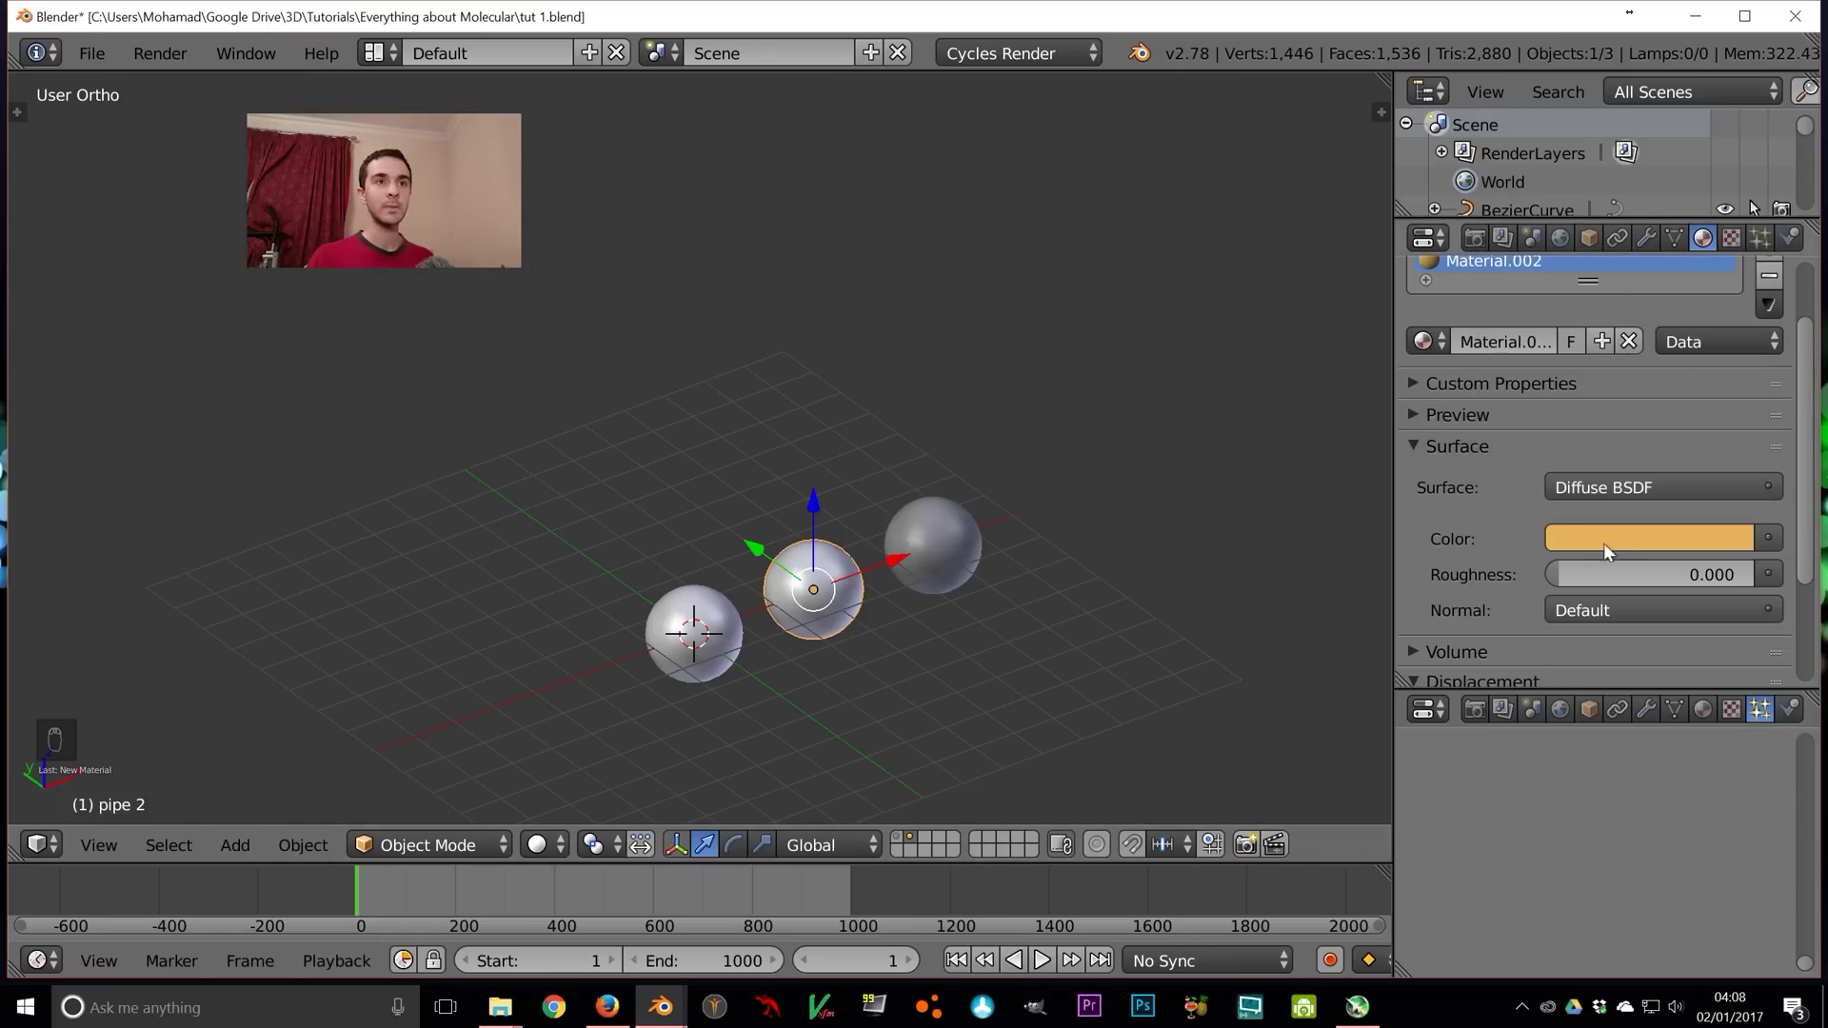
Create a new material for the cube's particles sphere and give it a light cyan diffuse color
right_click(952, 539)
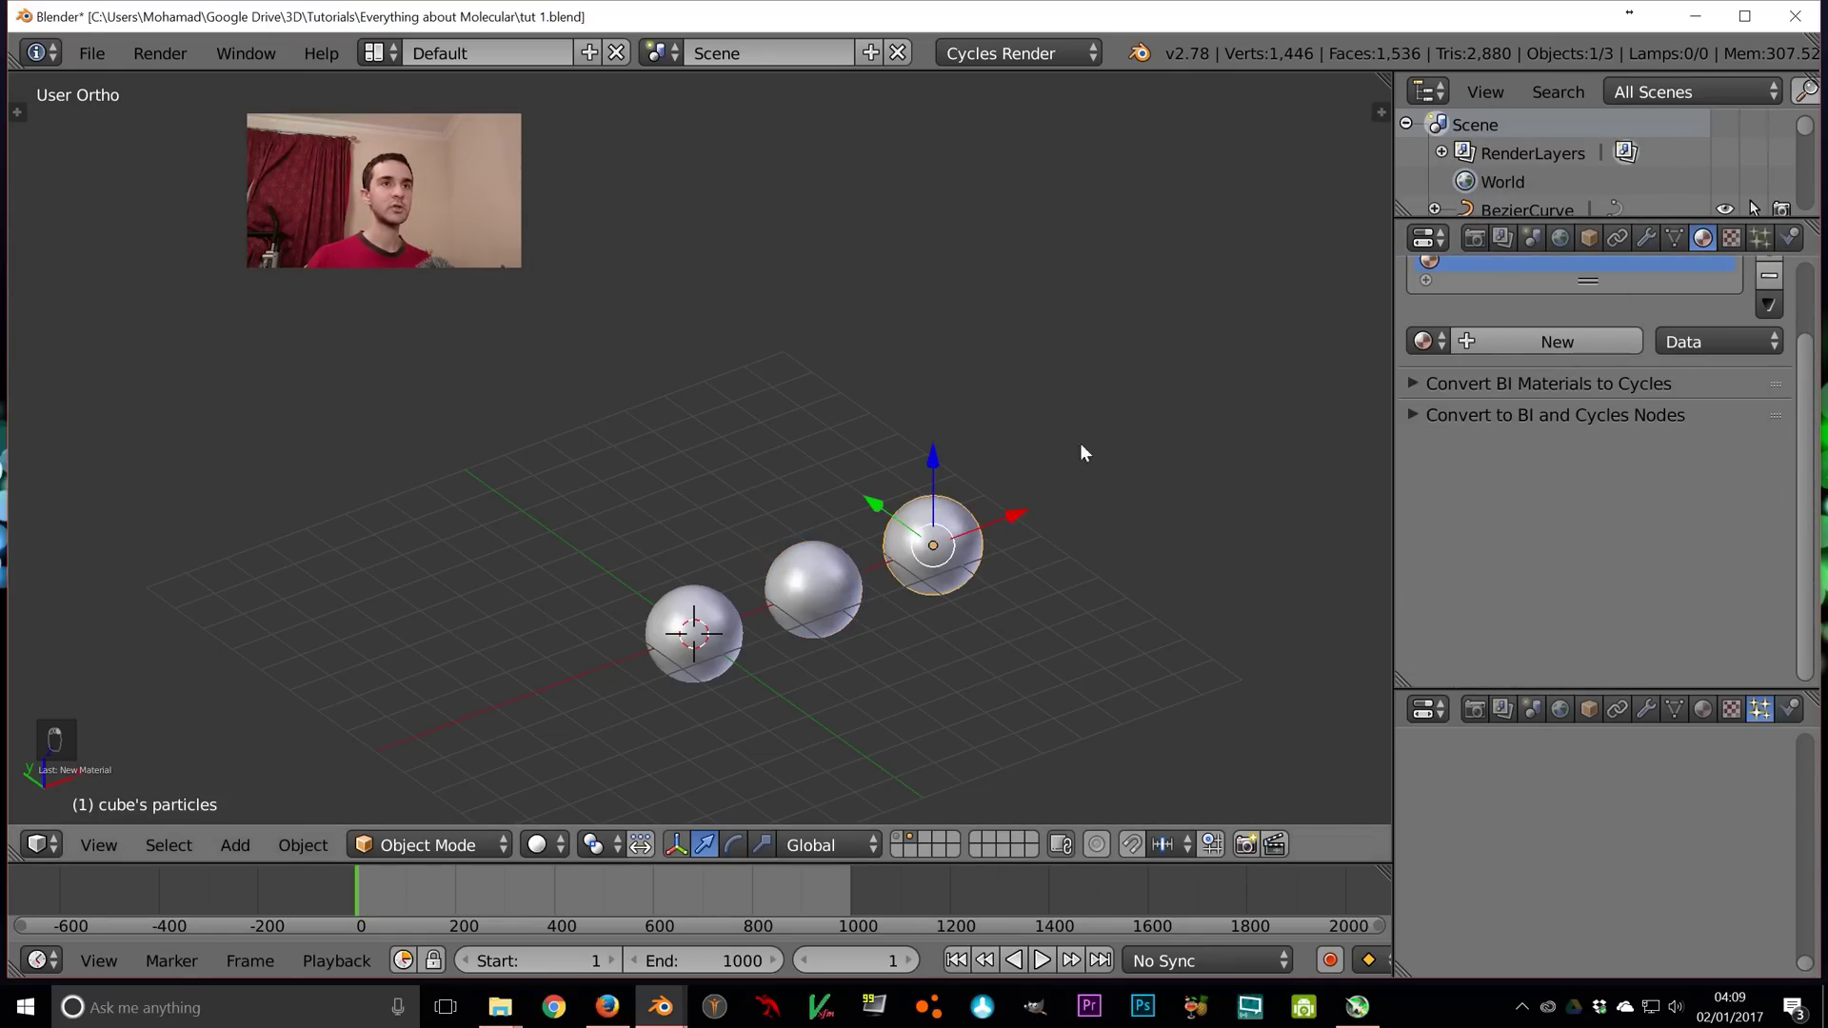
left_click(1516, 347)
left_click(1631, 541)
left_click_drag(1596, 289, 1611, 179)
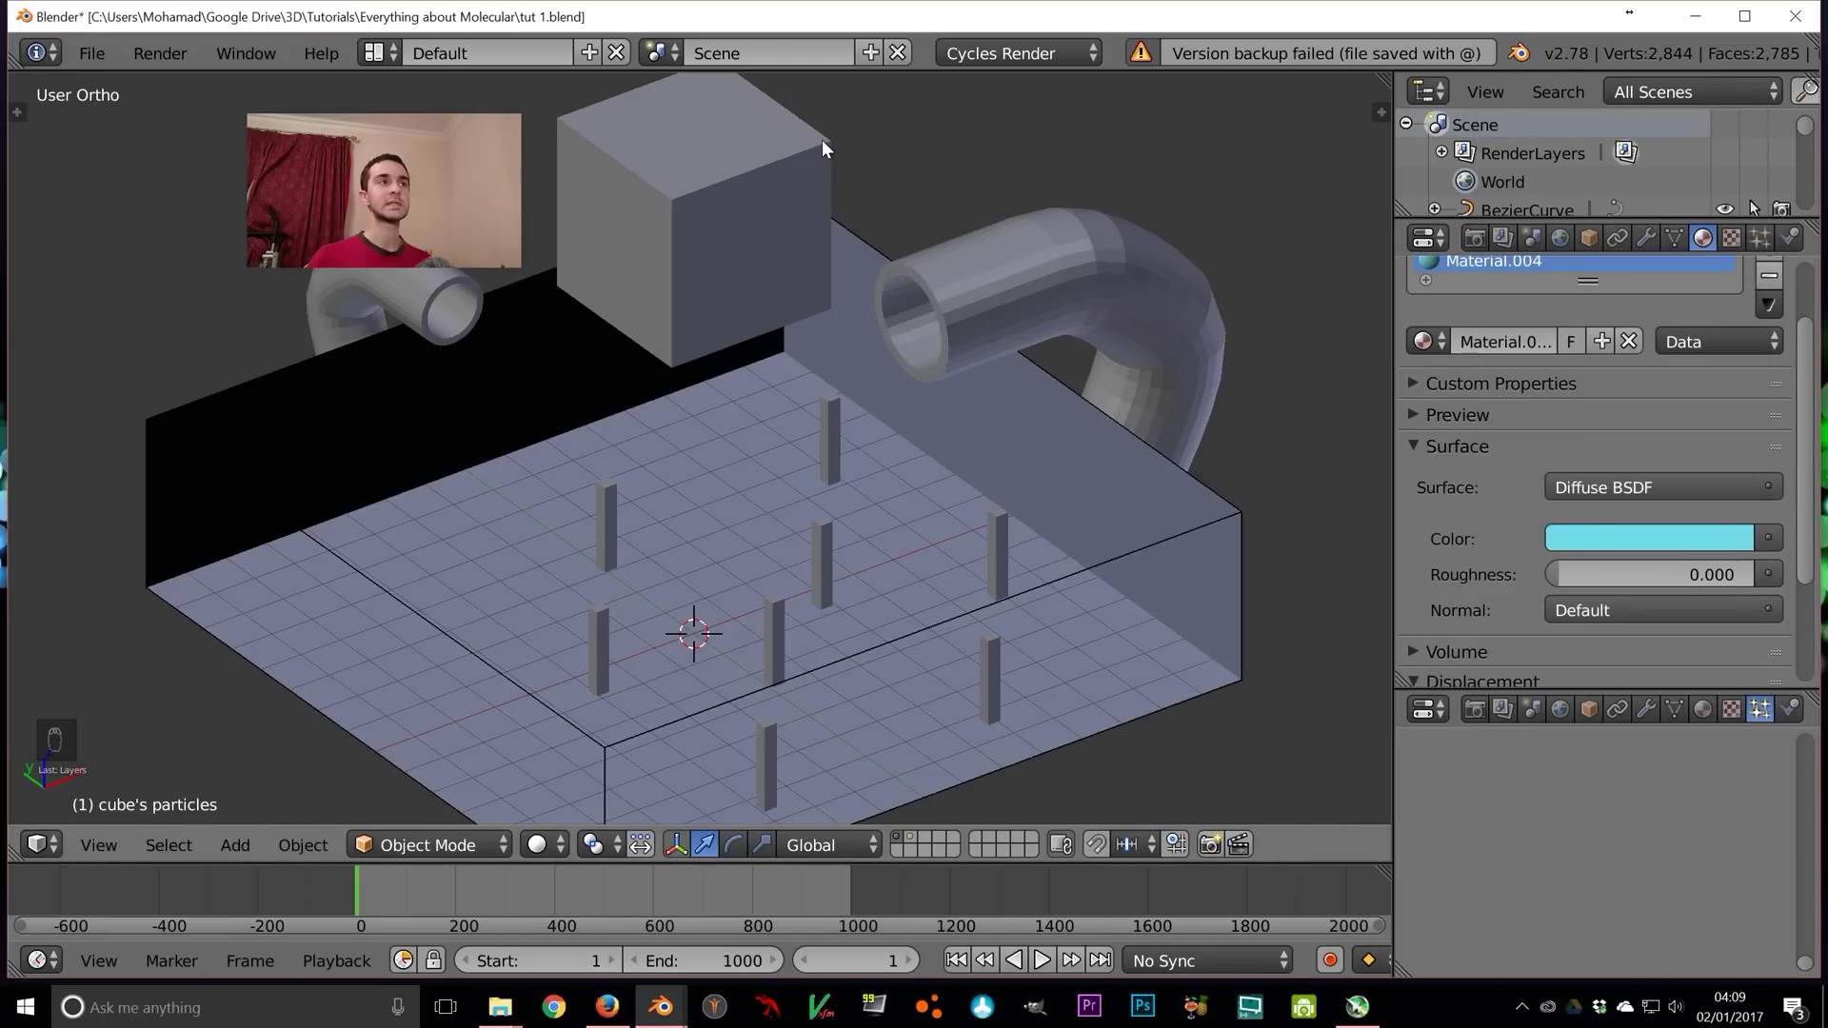
On the first layer, set the particle system of the large cube above the container to render as Object
right_click(820, 139)
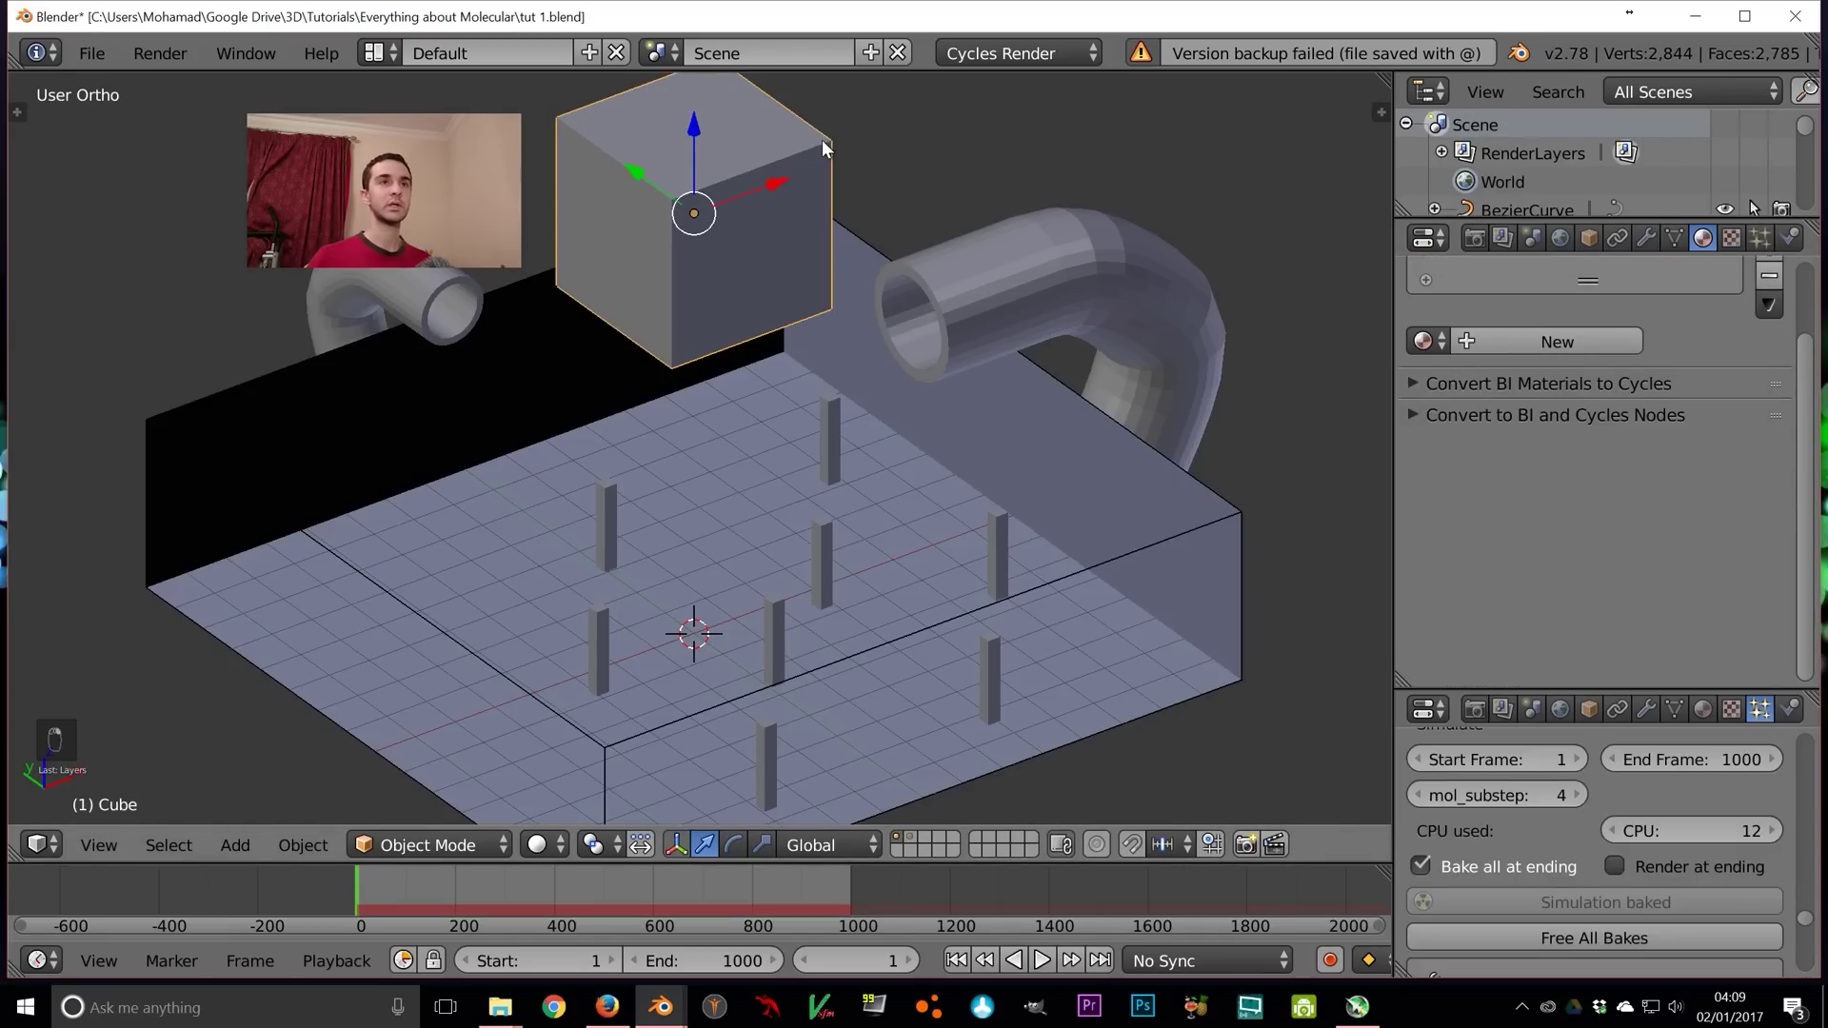
left_click(1759, 238)
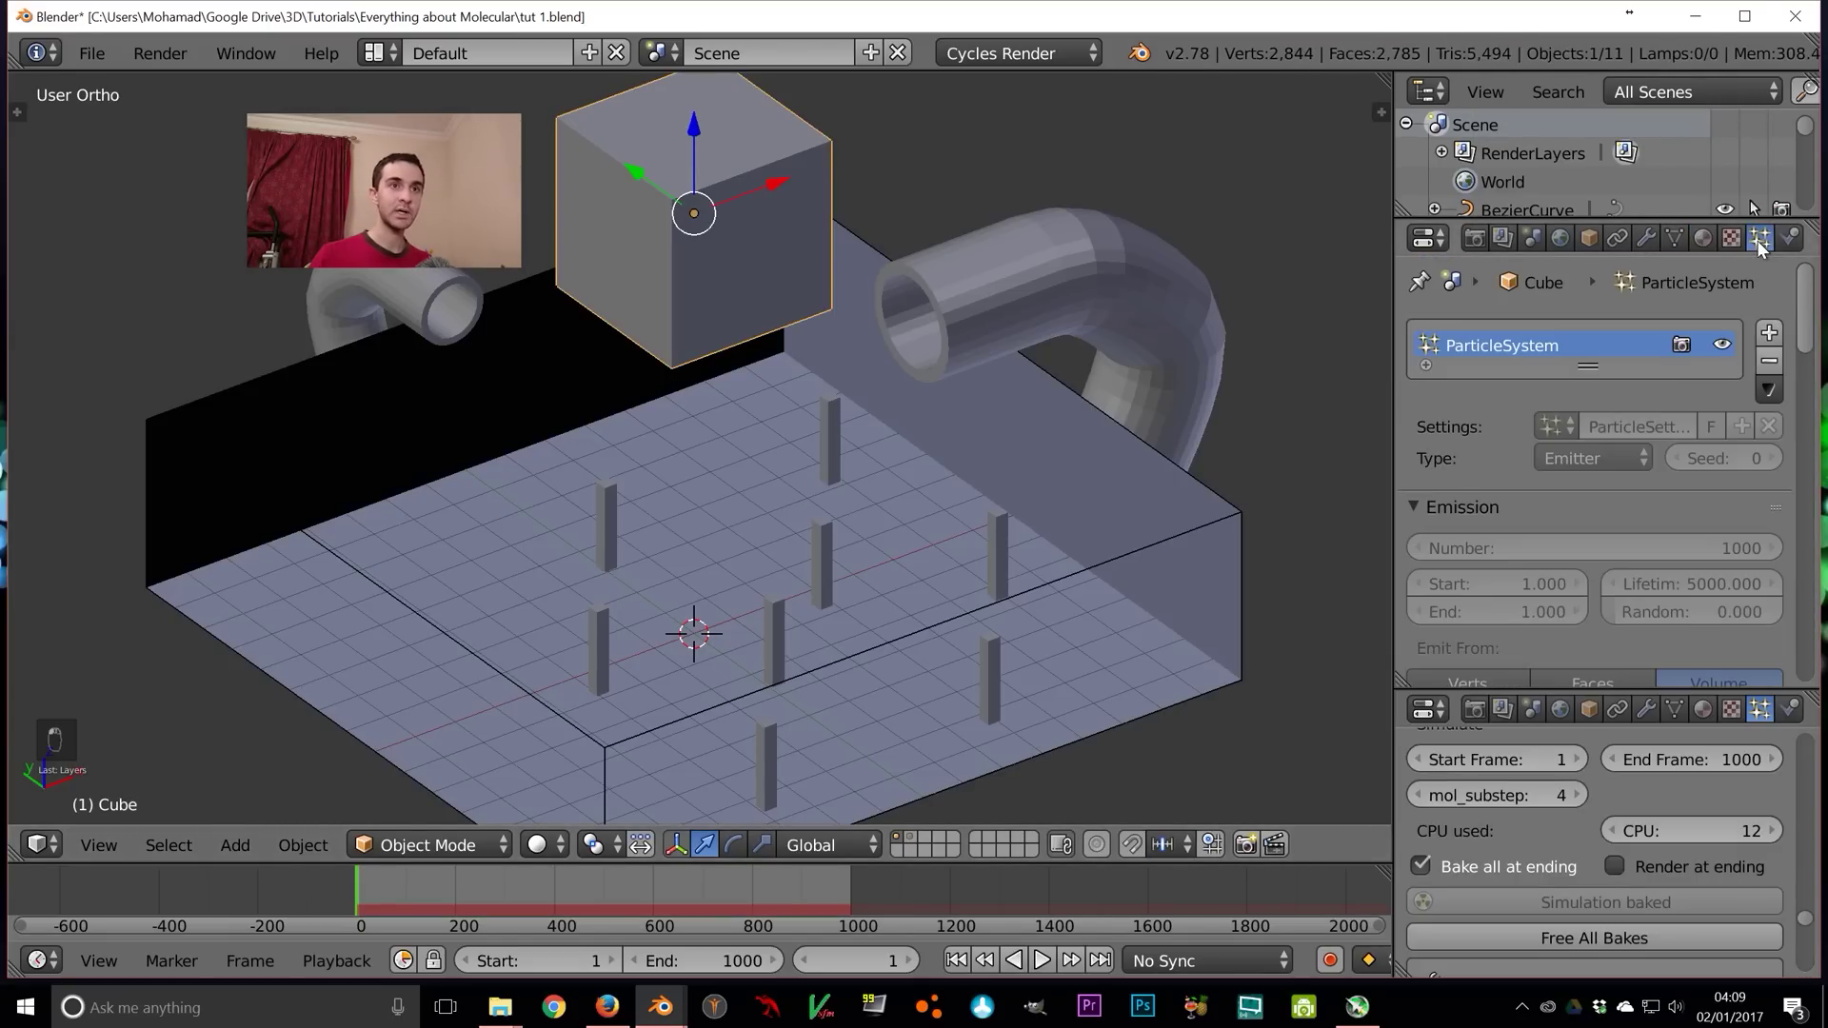
scroll(1806, 338, "down", 10)
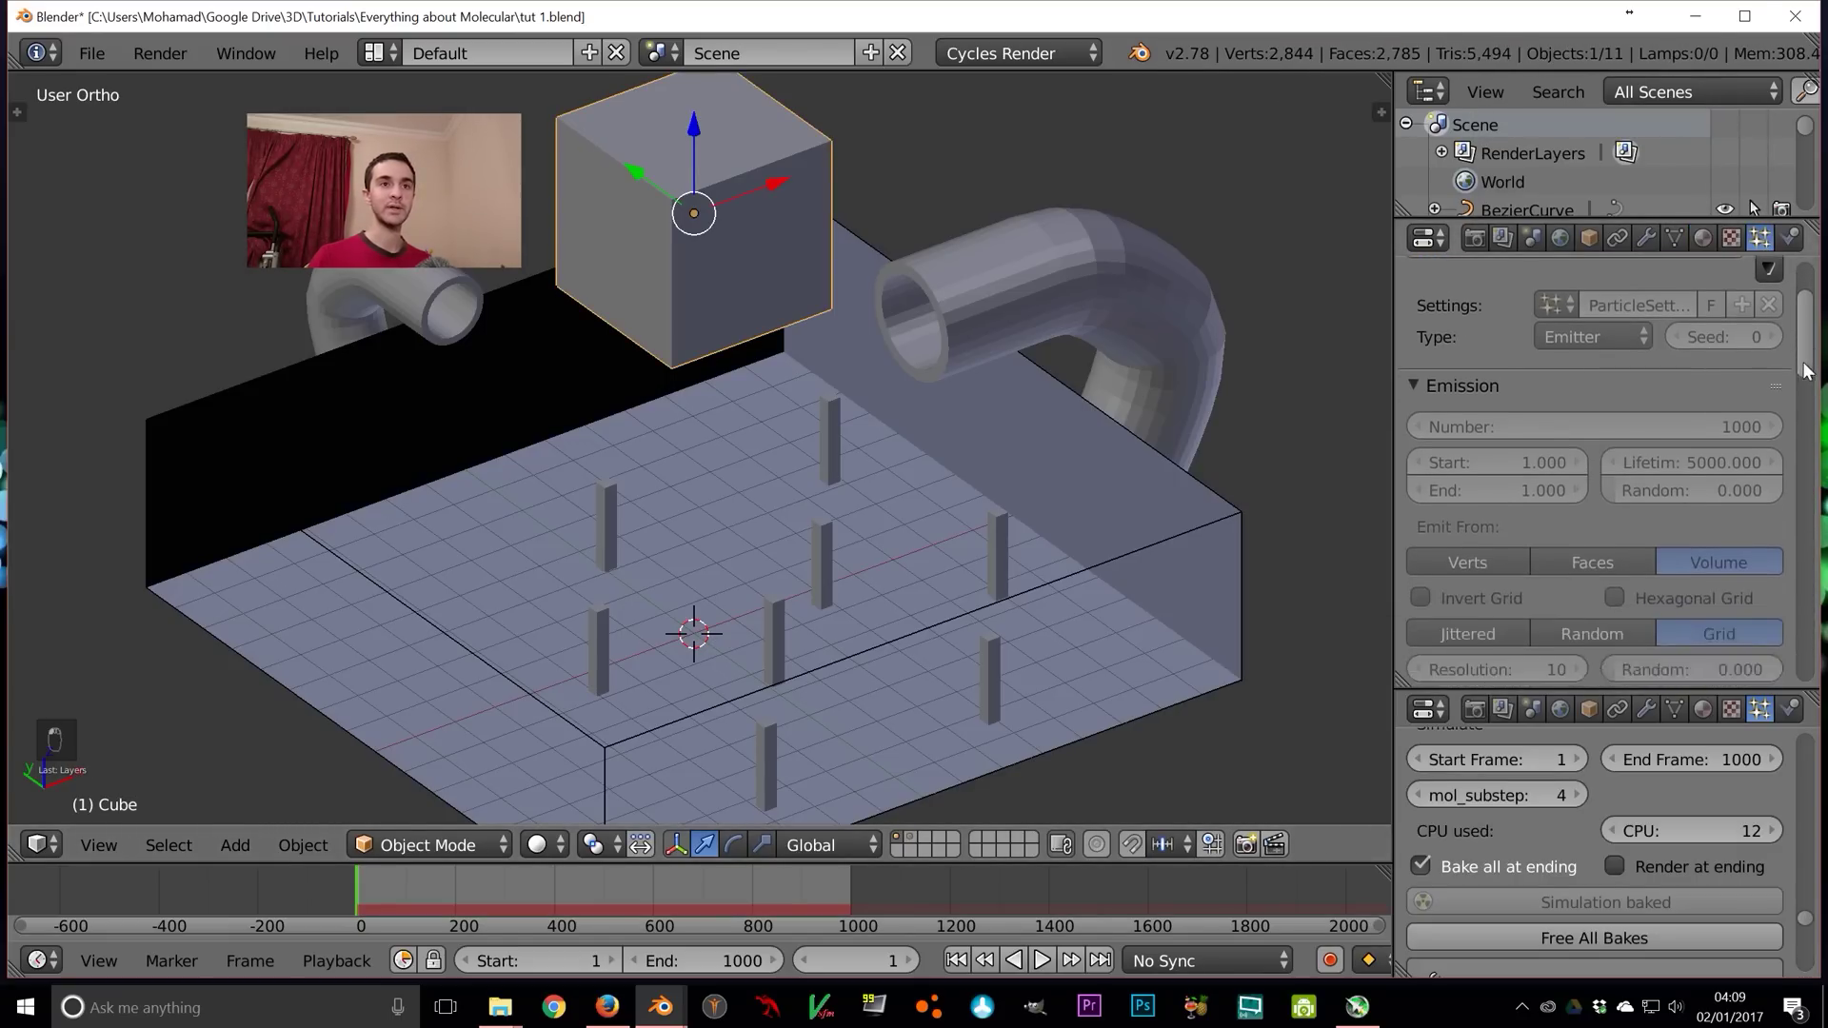
left_click(1644, 545)
scroll(1700, 504, "down", 2)
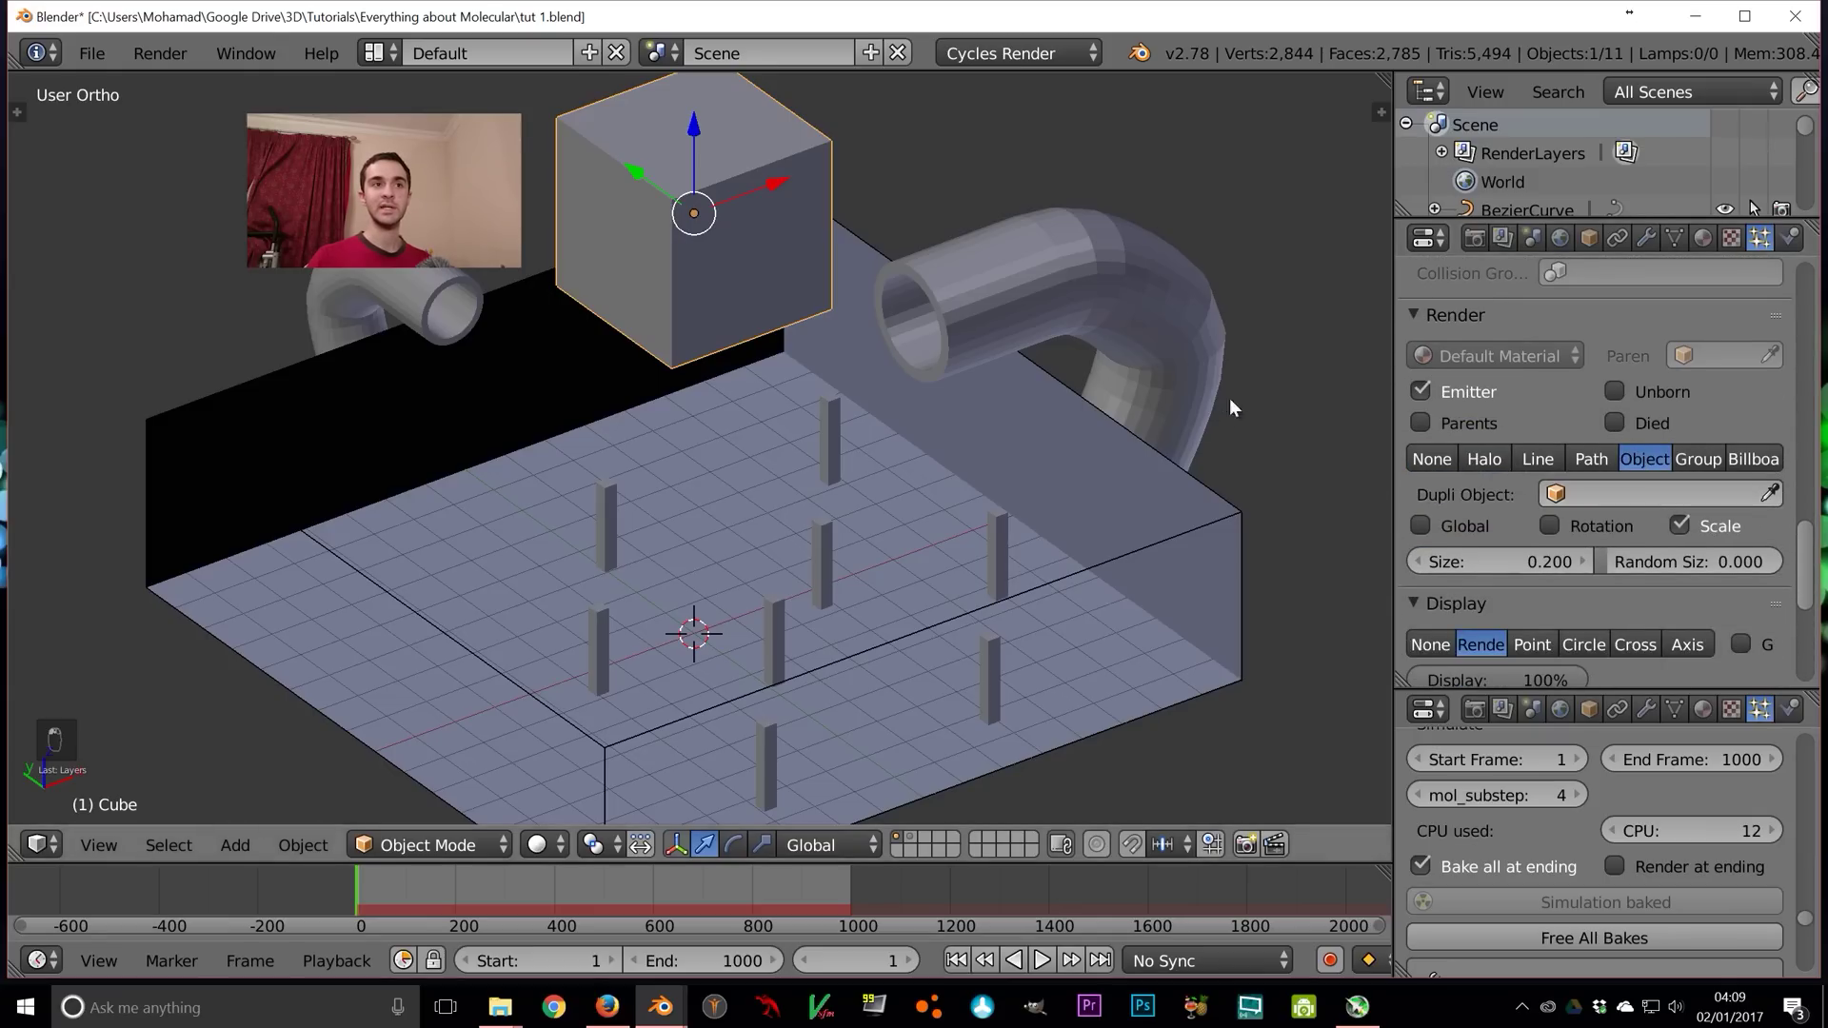
Assign "cube's particles" as the cube's dupli object and turn off rendering of the emitter
left_click(1576, 492)
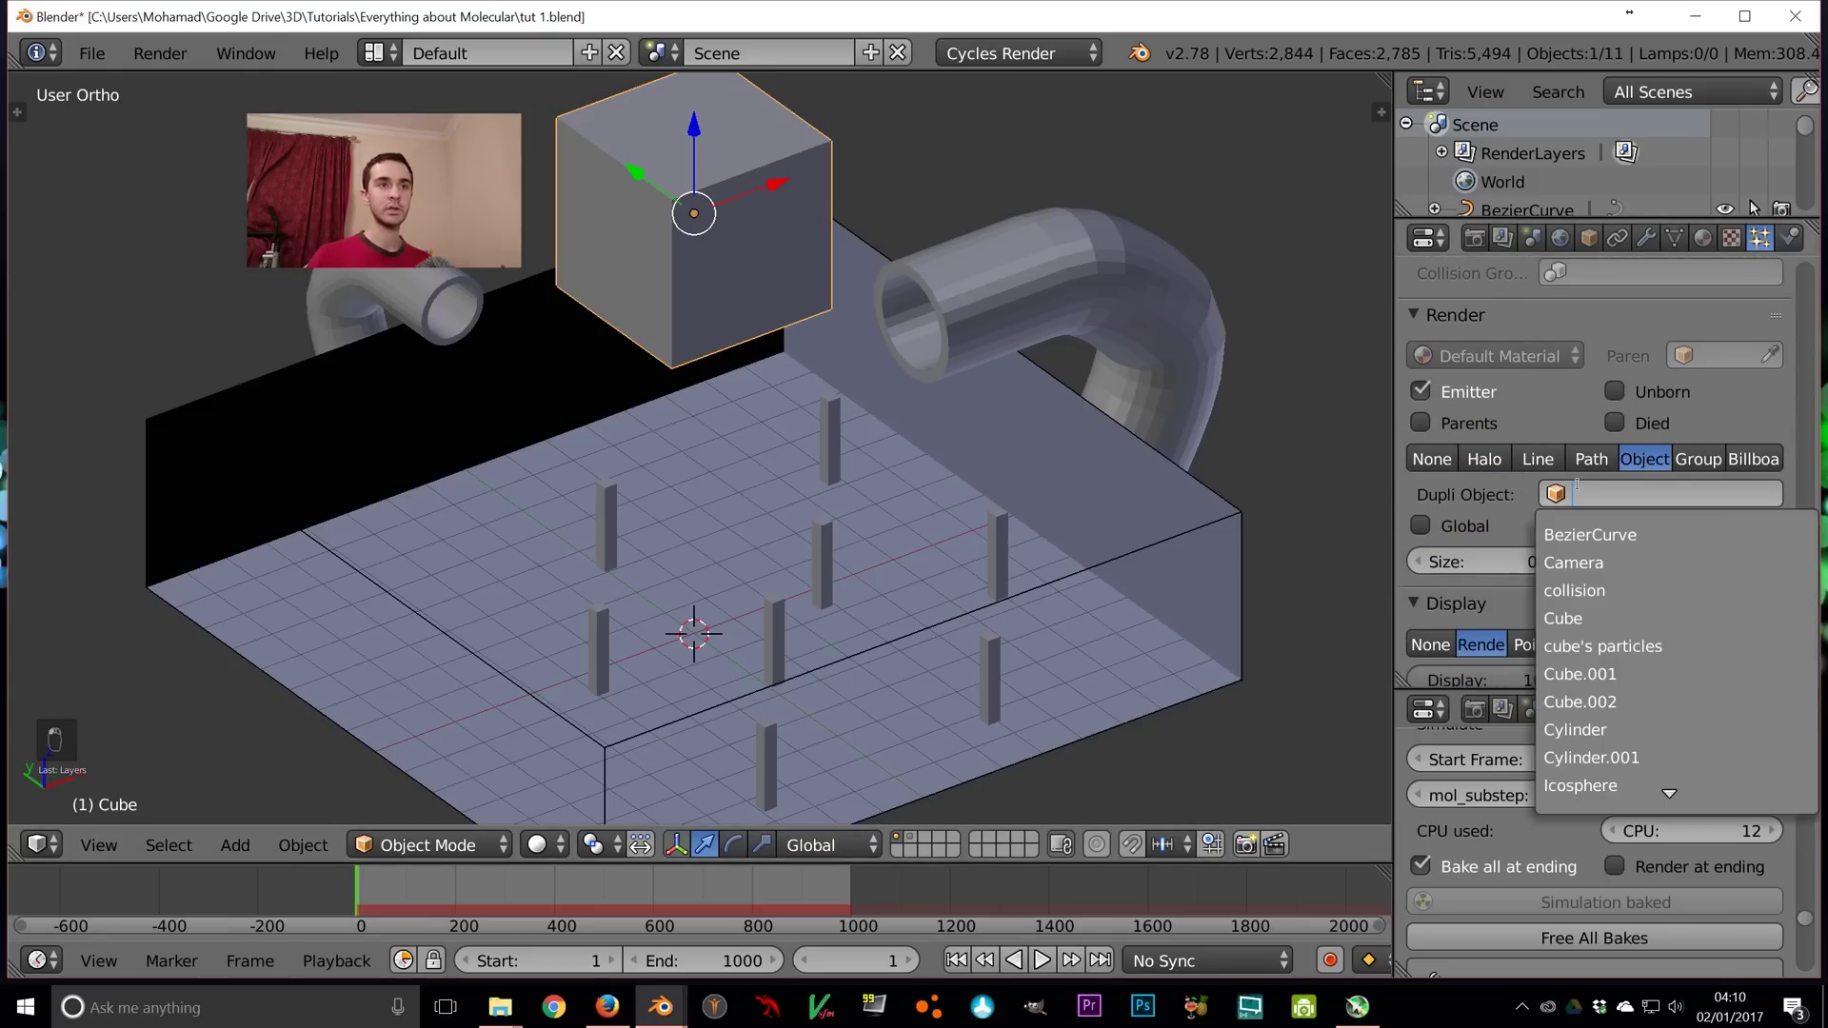
type("cube's")
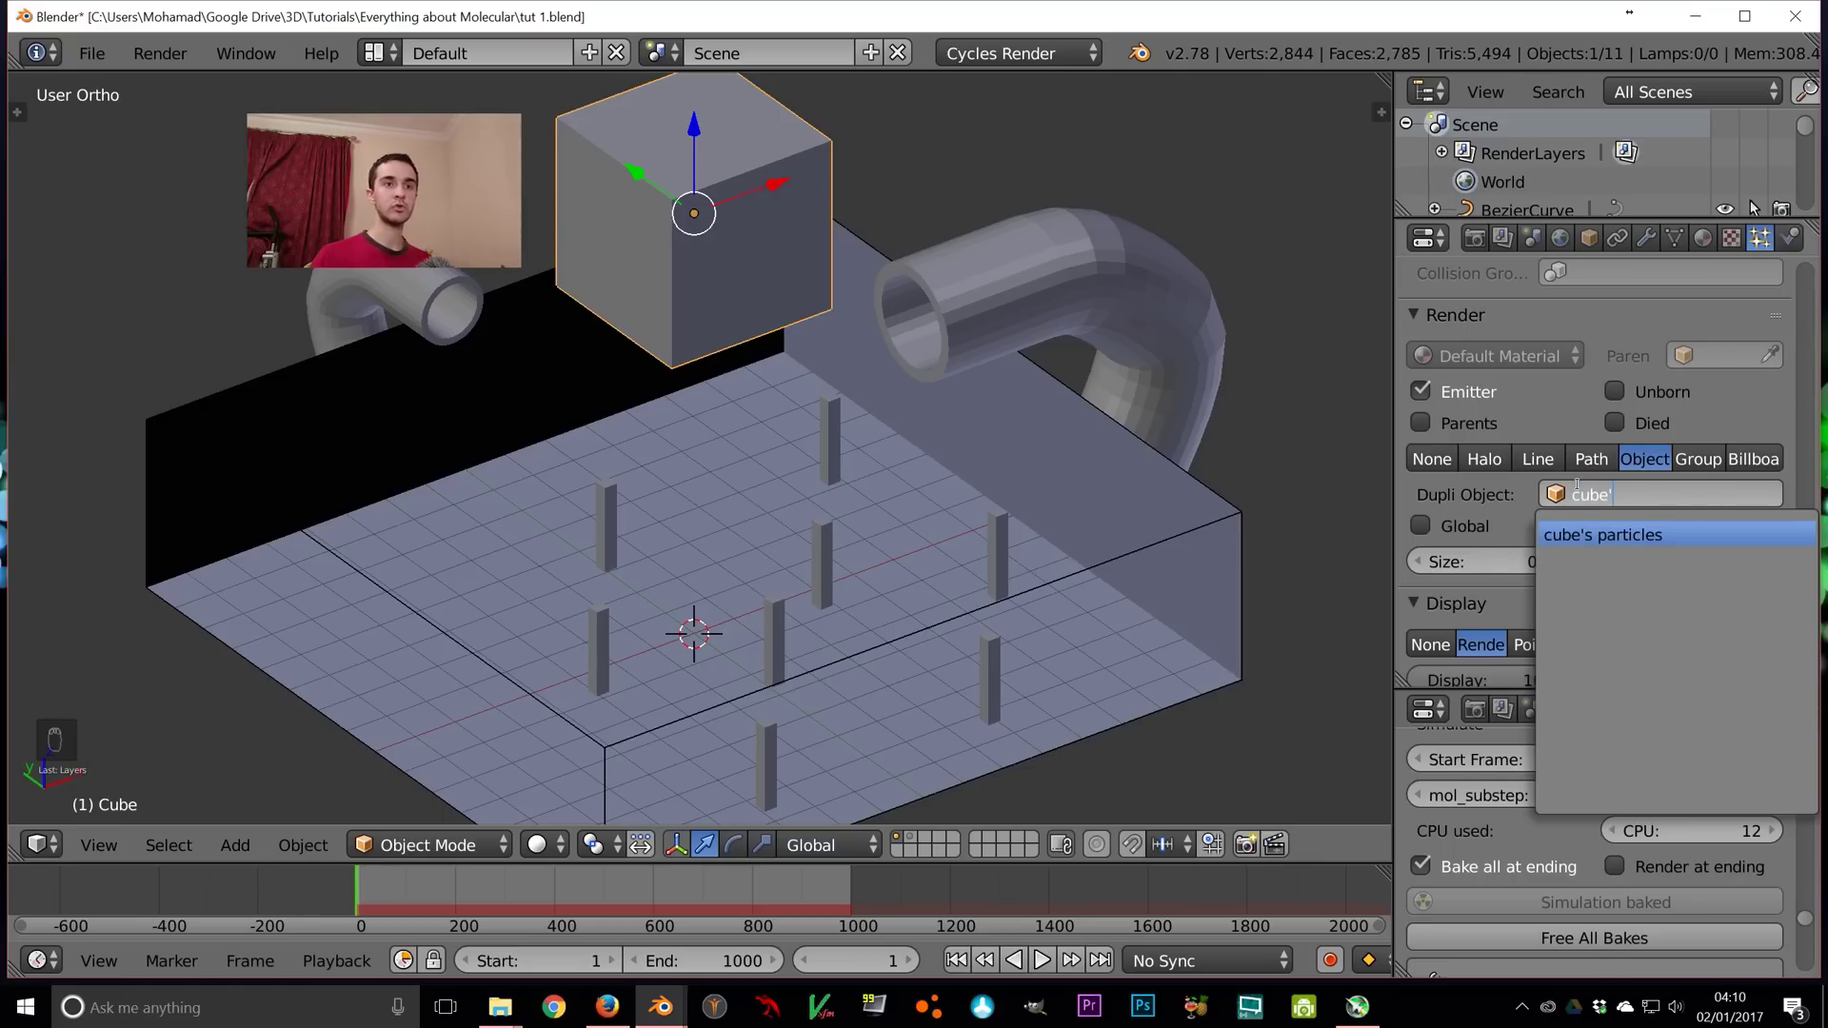
key("Return")
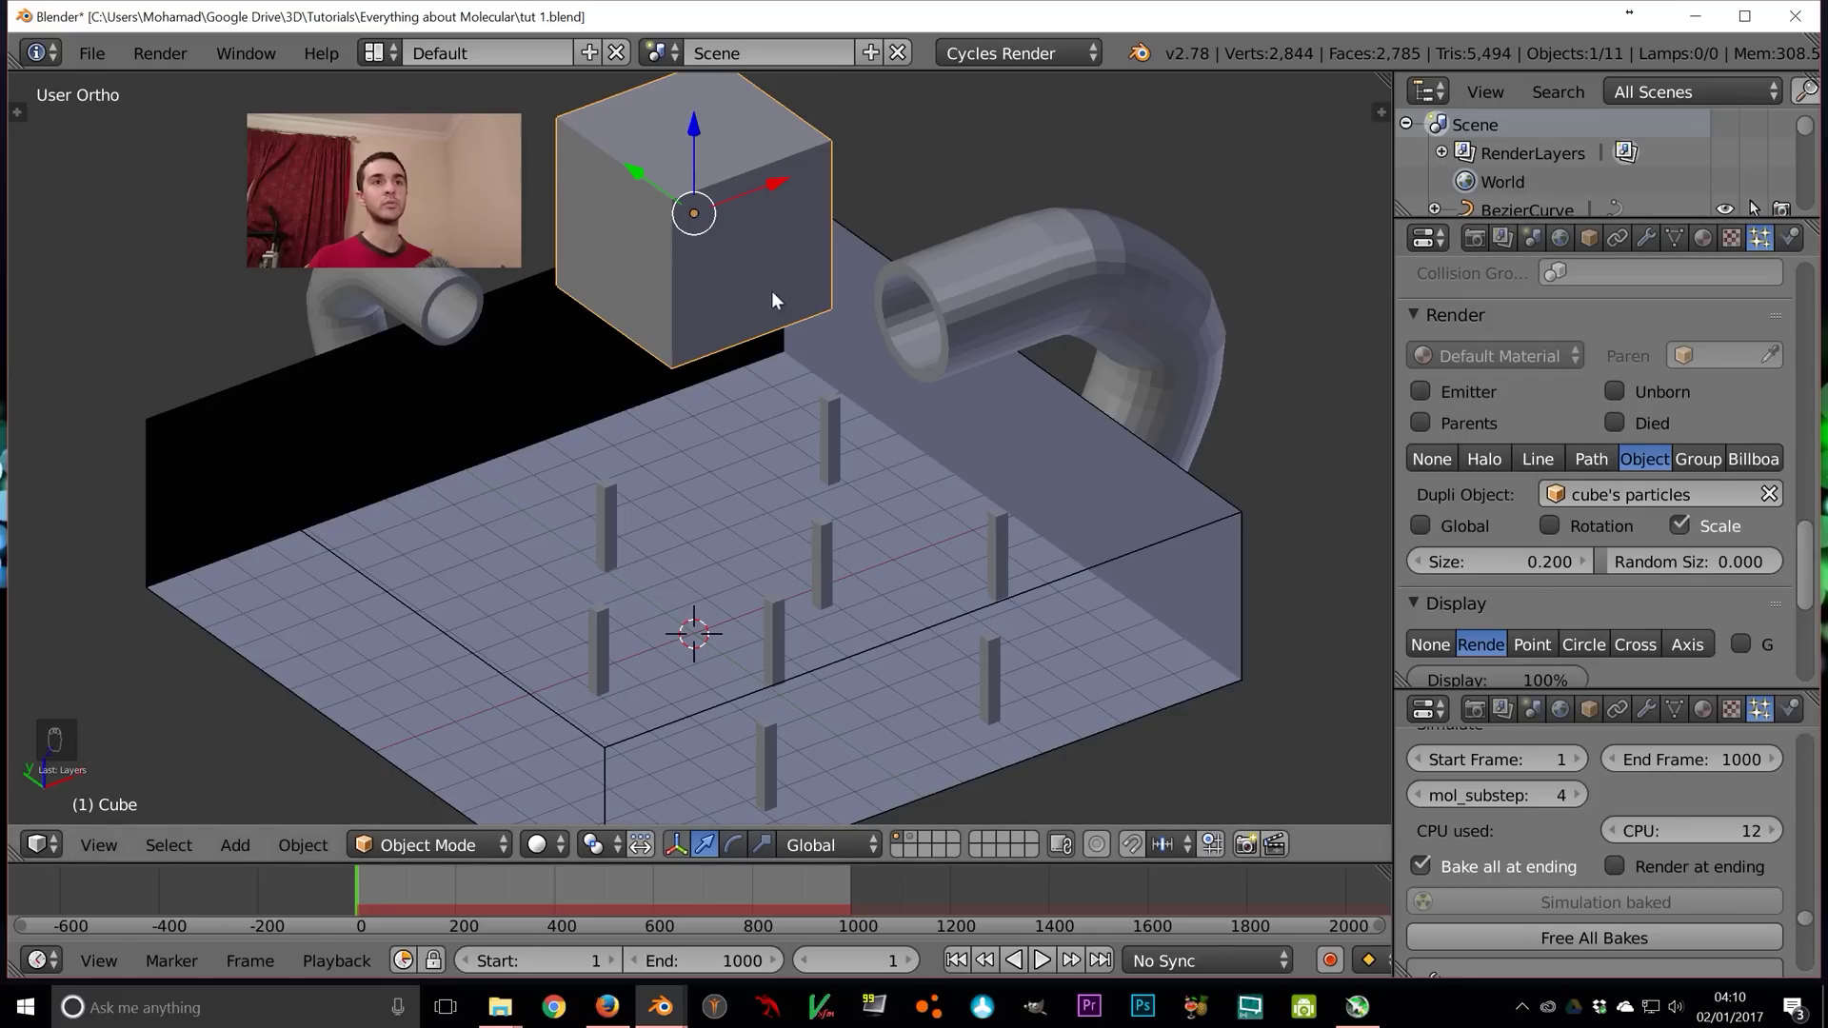
Play the baked animation briefly and inspect the cube's sphere particles inside the container from another angle
middle_click_drag(868, 371, 991, 343, "shift")
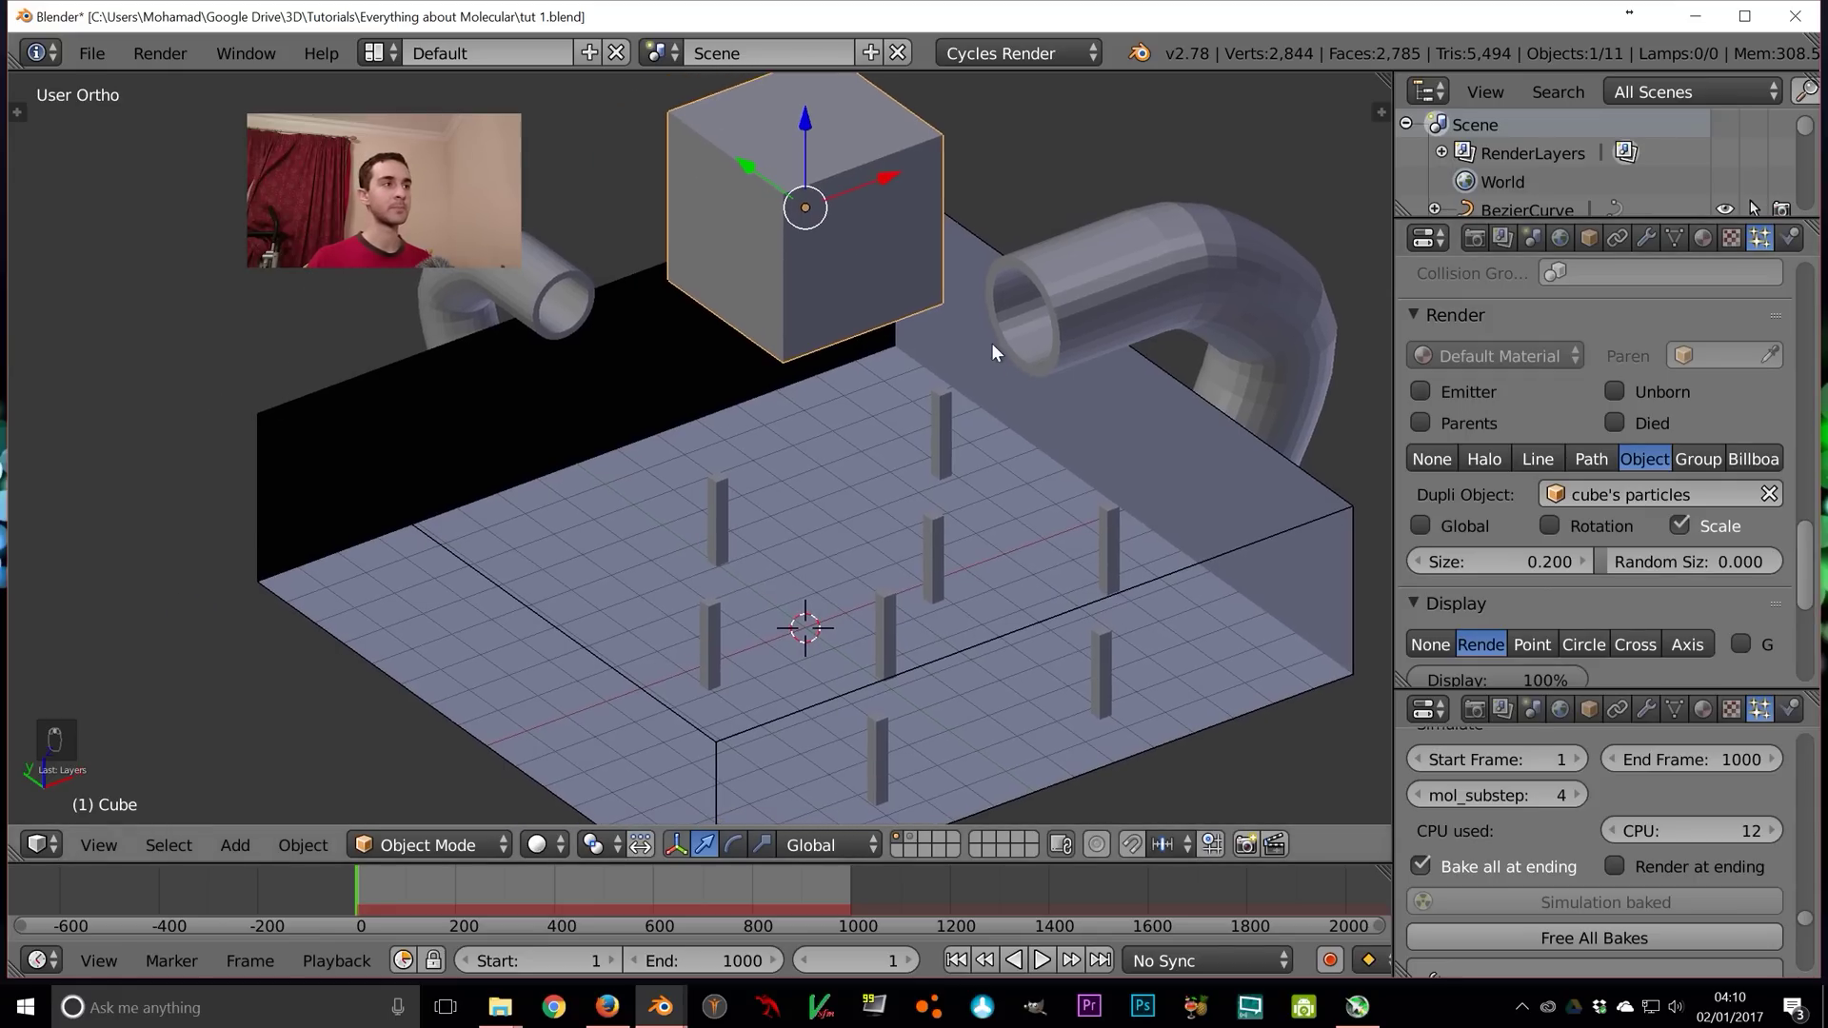
key("alt+a")
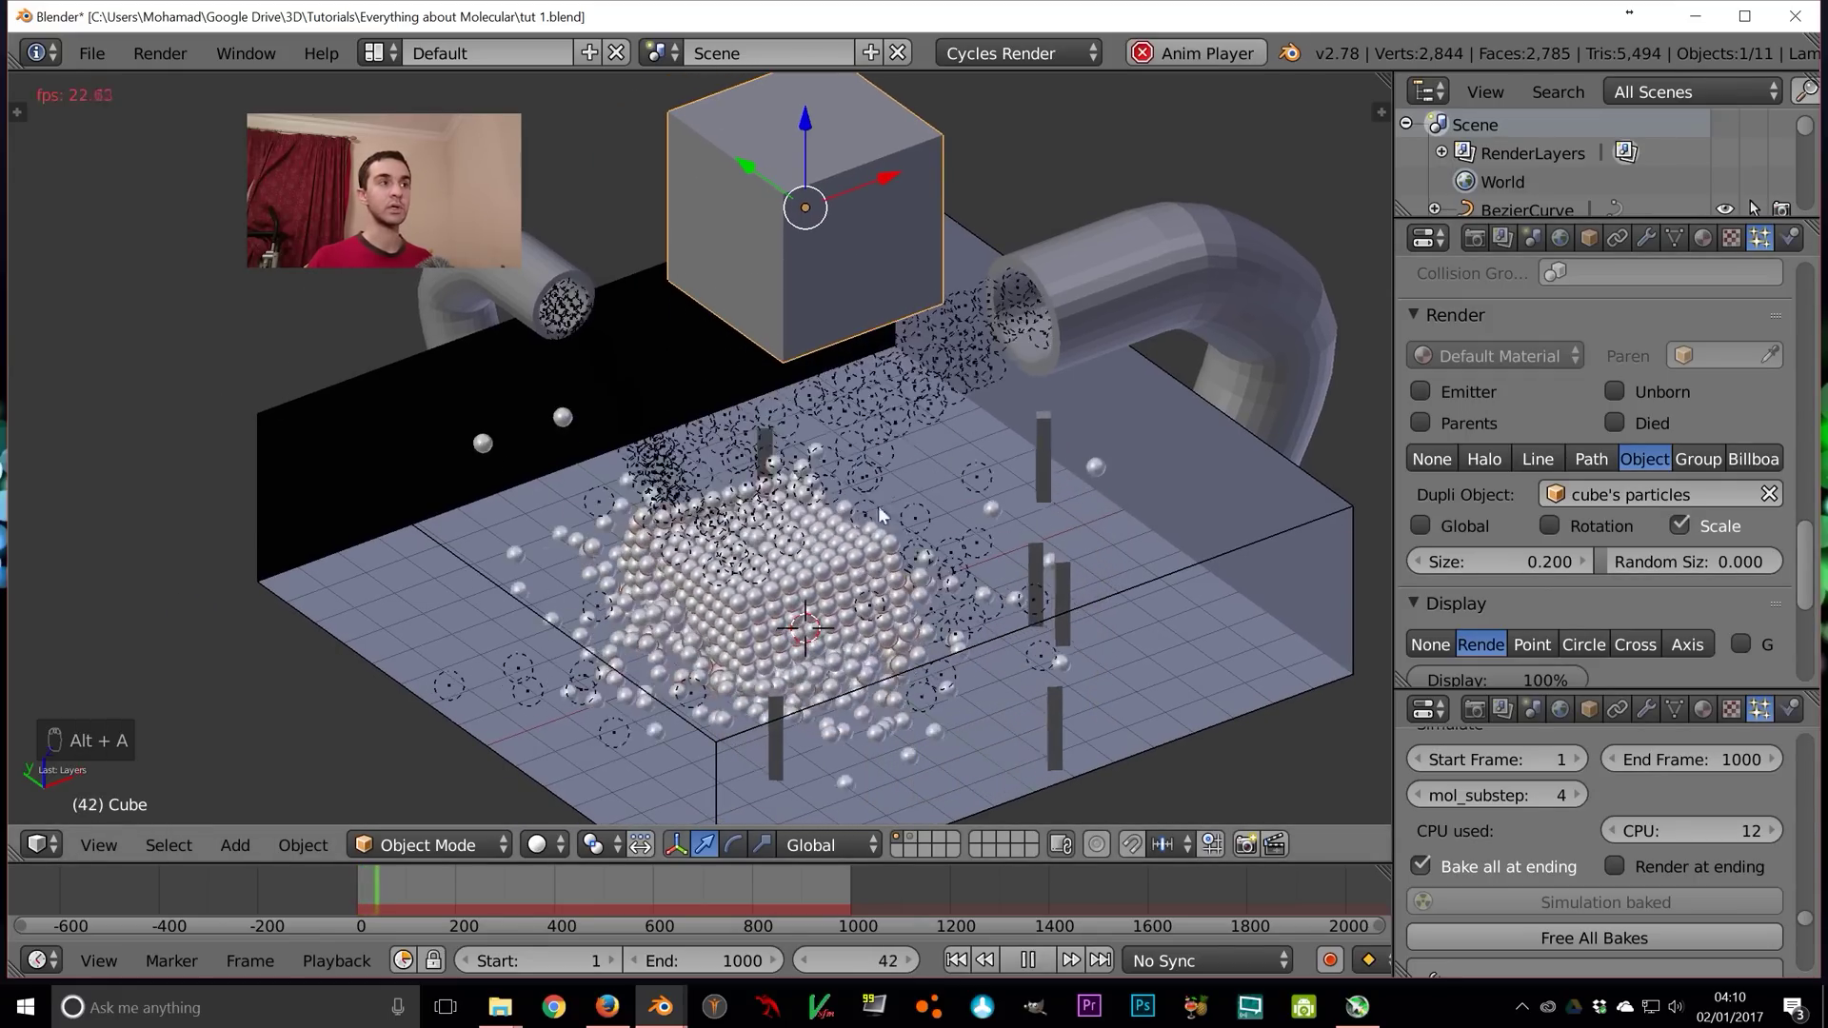
key("alt+a")
middle_click_drag(1048, 533, 1354, 575)
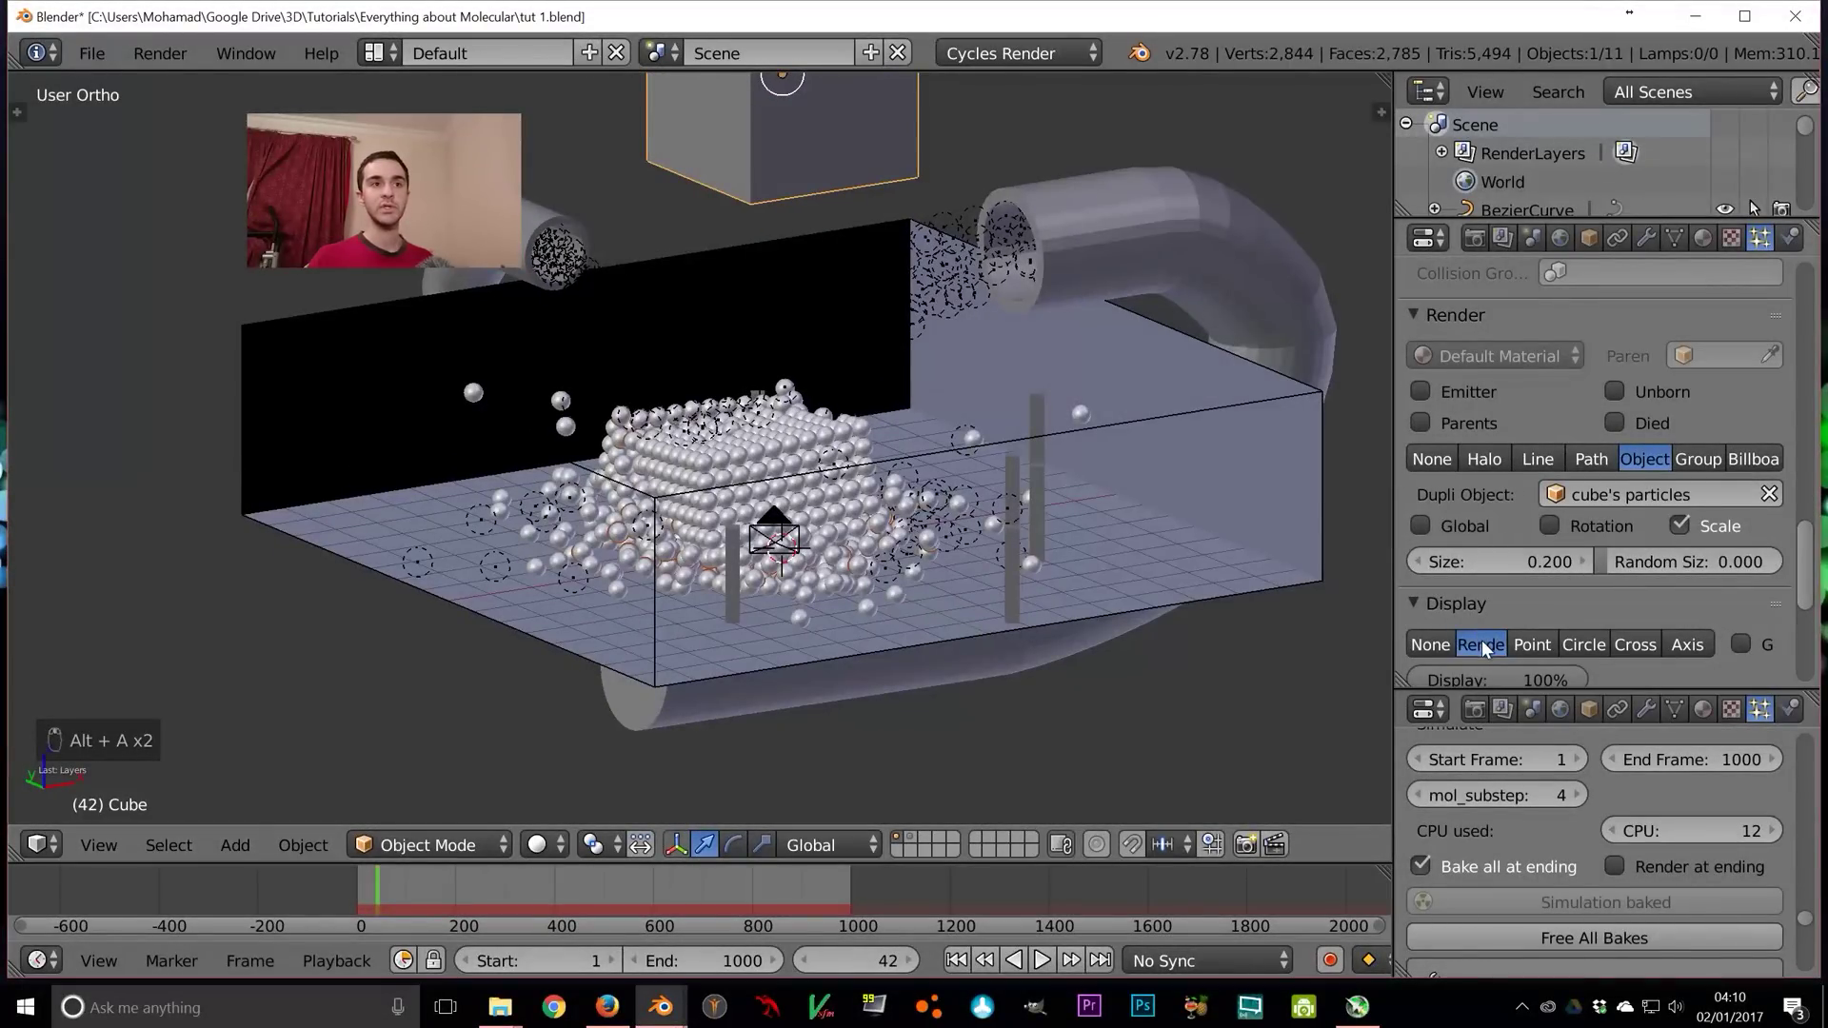
left_click(1451, 609)
left_click(1466, 613)
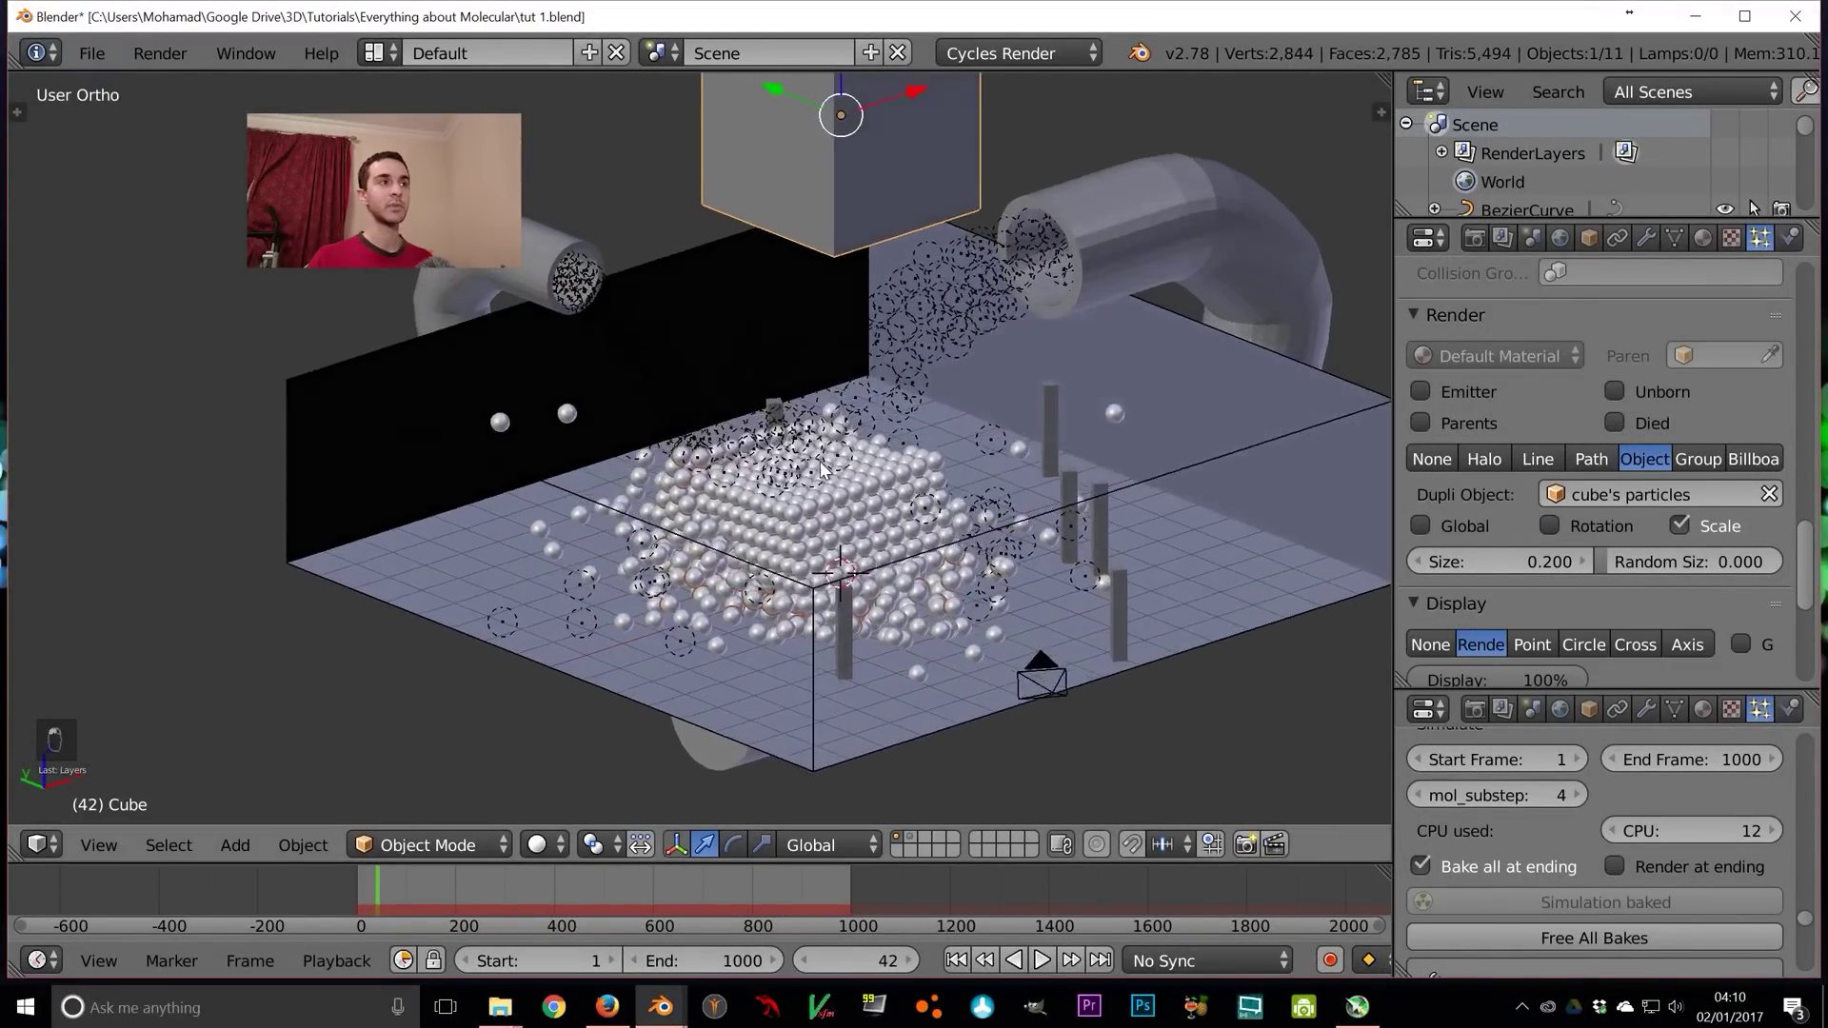
Inspect the cube's particles up close in wireframe and rendered shading, and return to solid shading
key("z")
key("z")
key("z")
key("z")
scroll(809, 517, "up", 3)
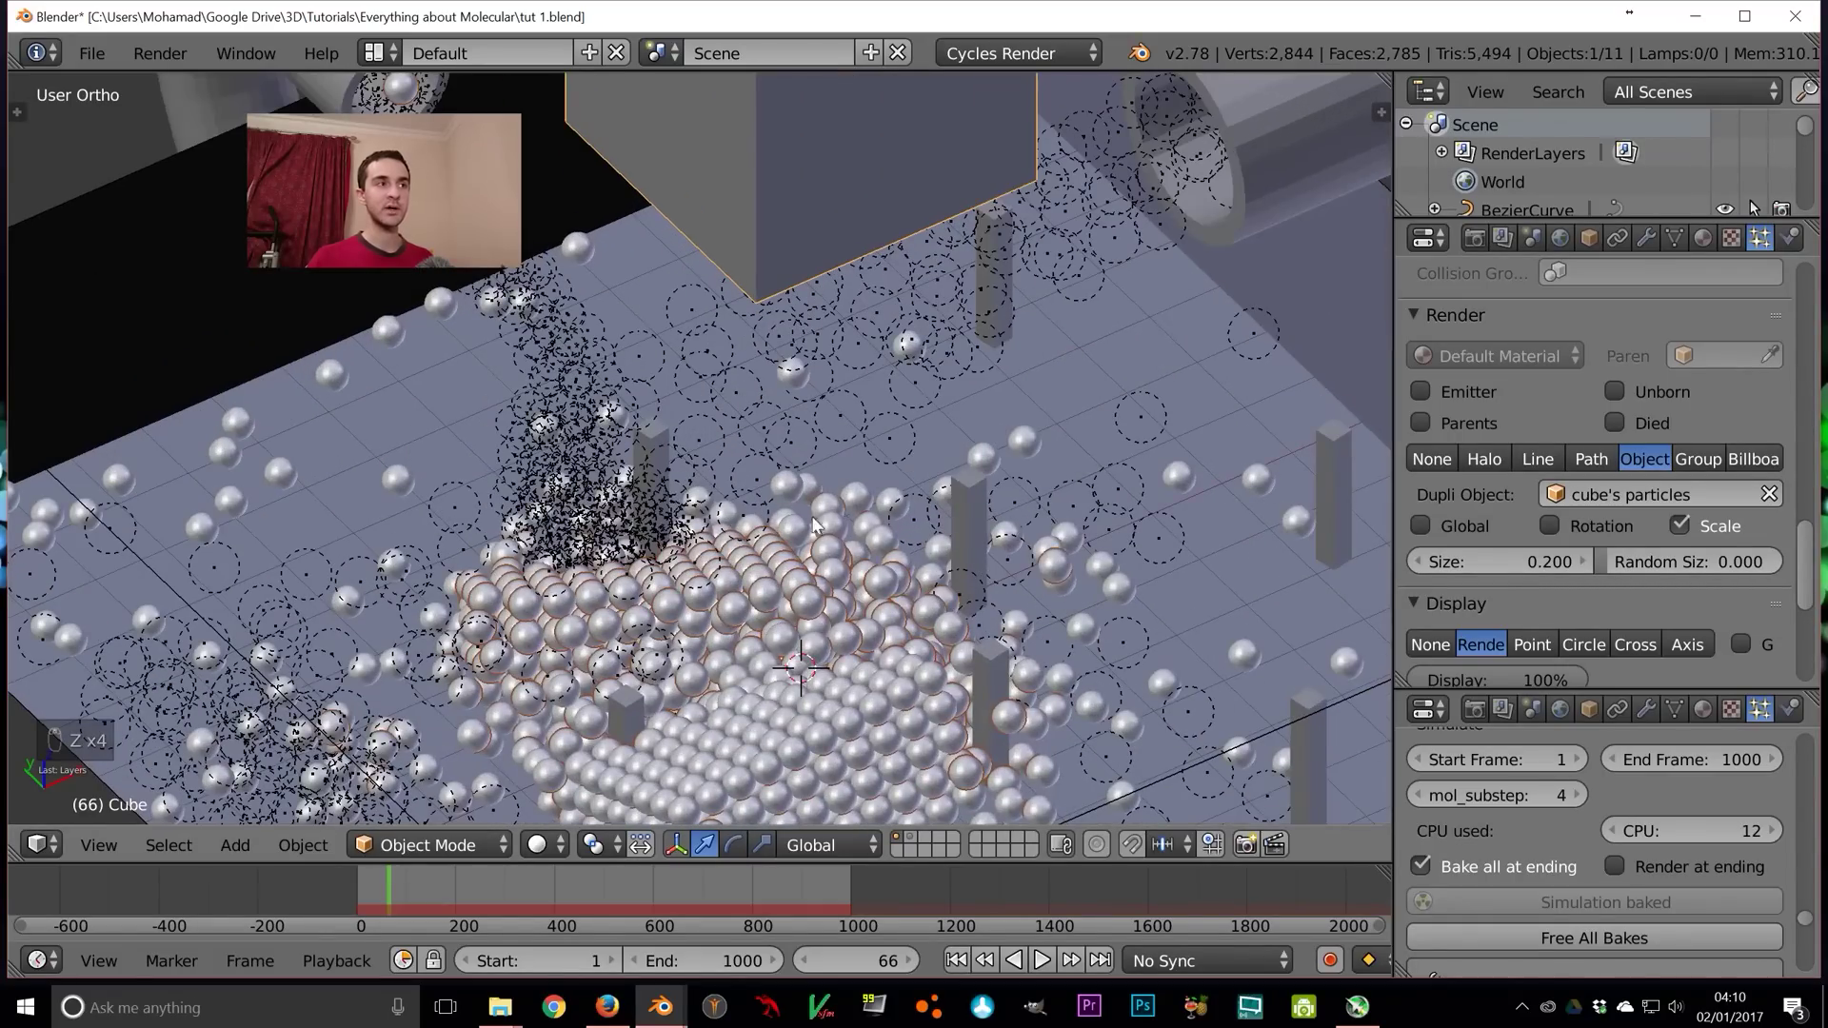
middle_click_drag(901, 638, 910, 476)
key("shift+z")
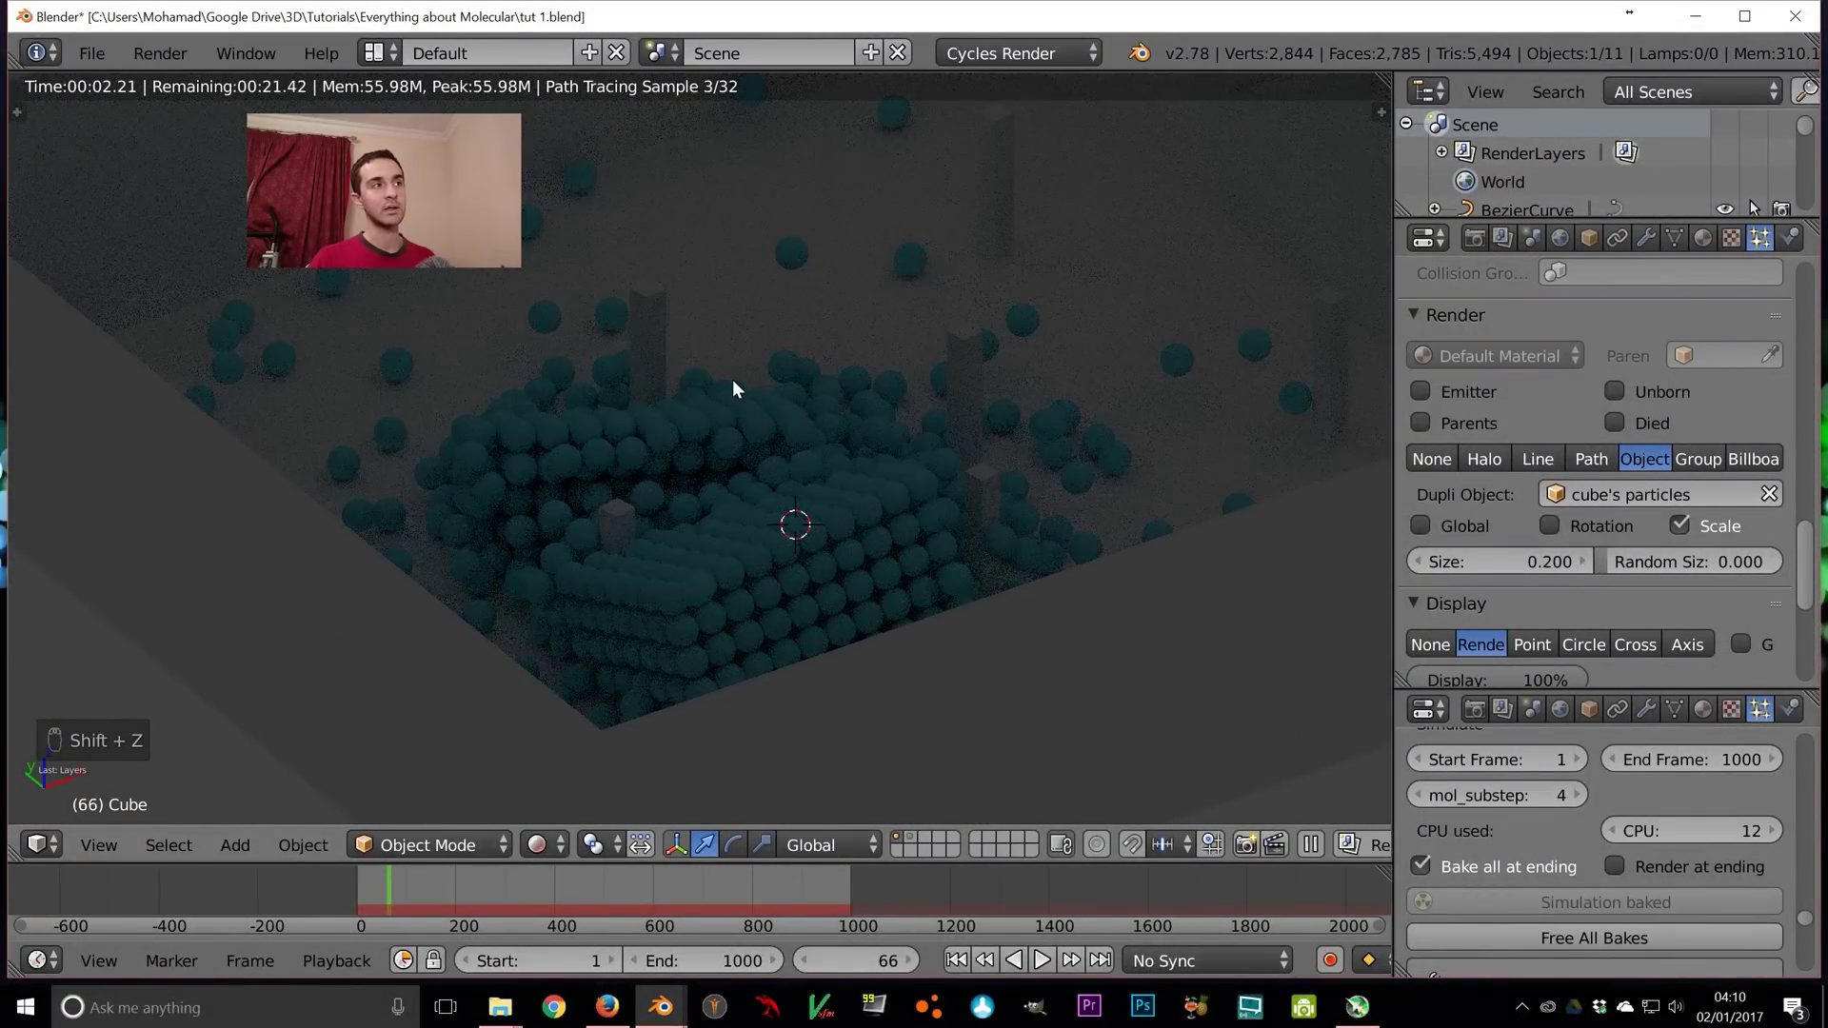
key("z")
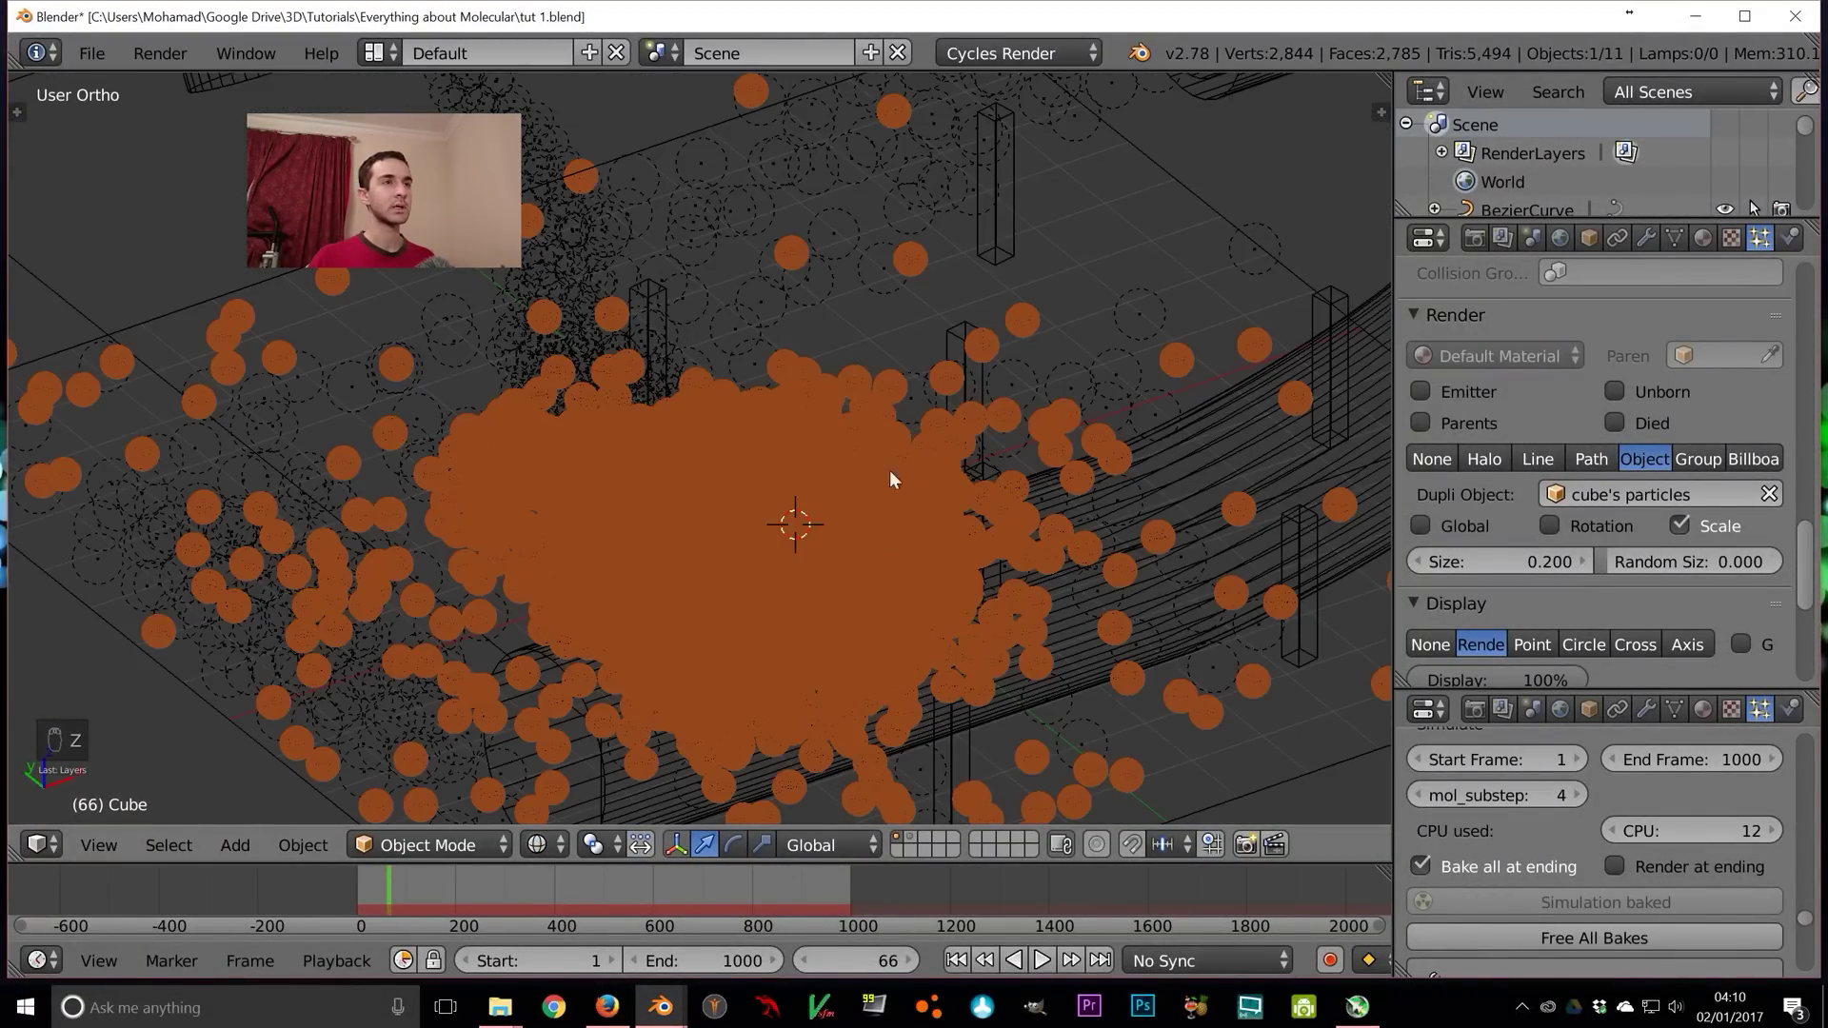
key("z")
Turn off all Cycles ray visibility options, including Transmission, Volume Scatter and Shadow, for the collision container, and save over tut 1.blend
right_click(1186, 461)
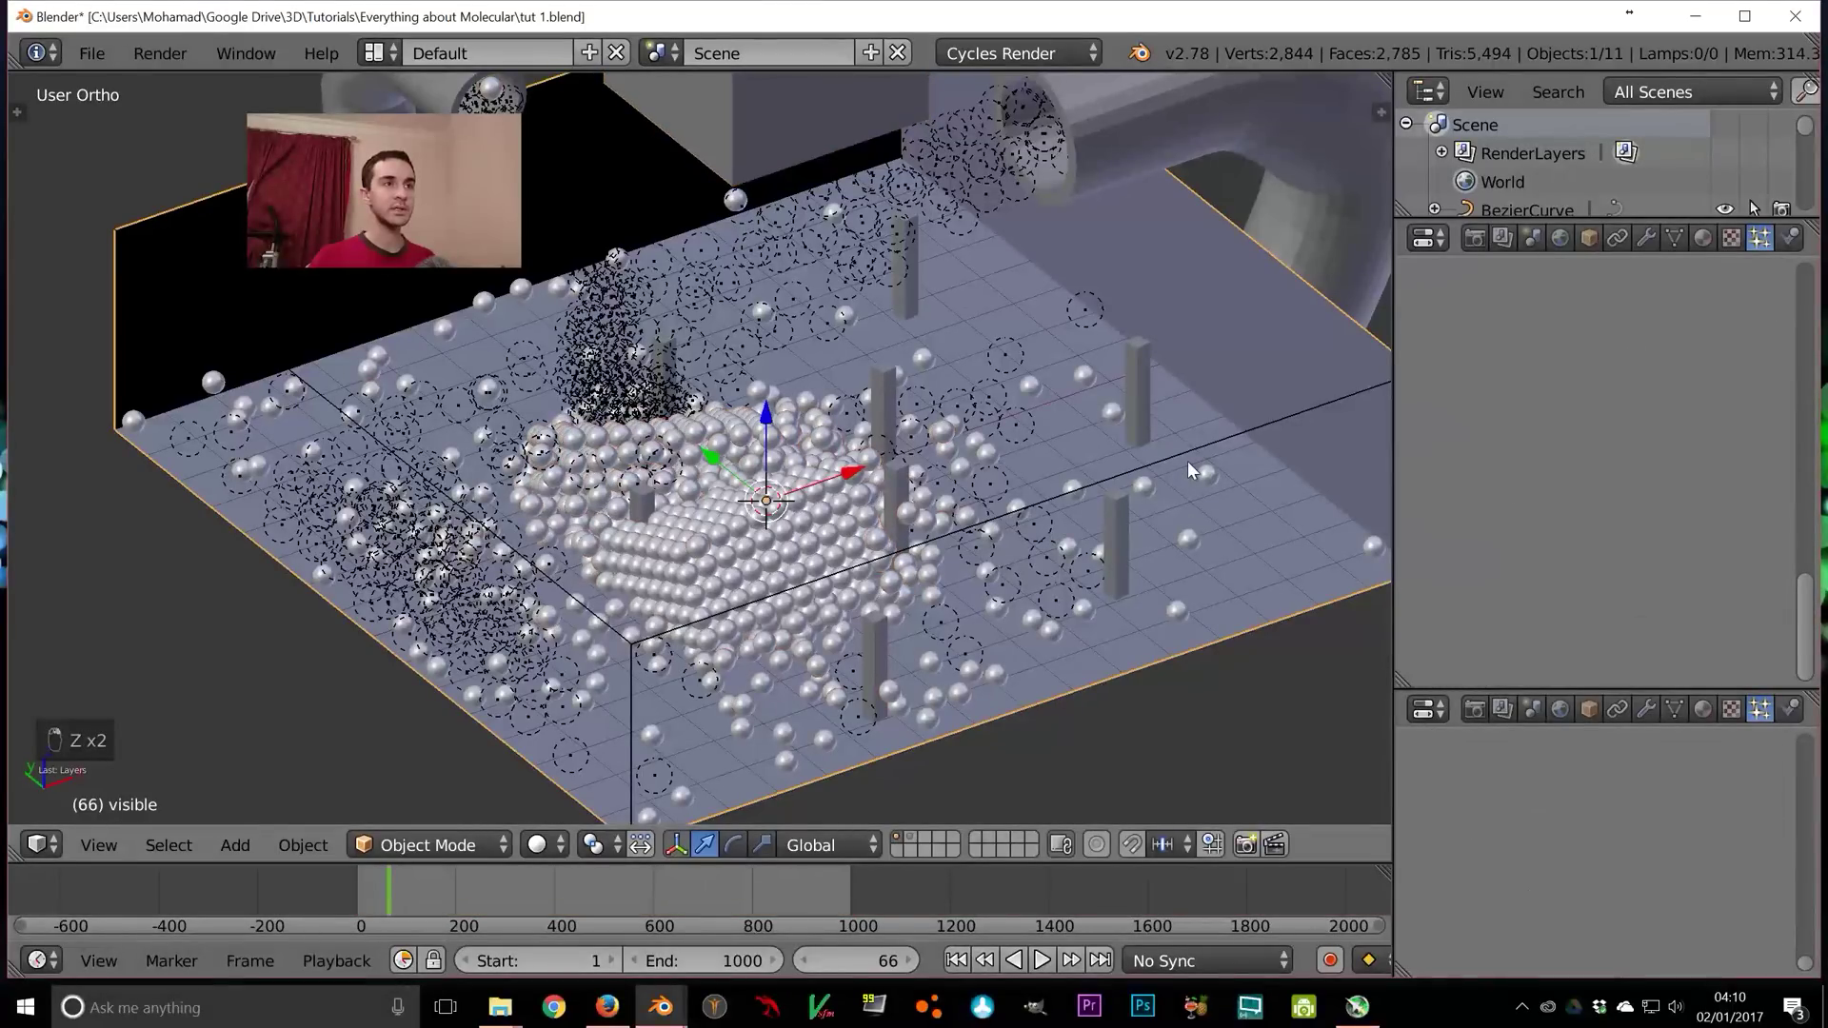
right_click(1187, 461)
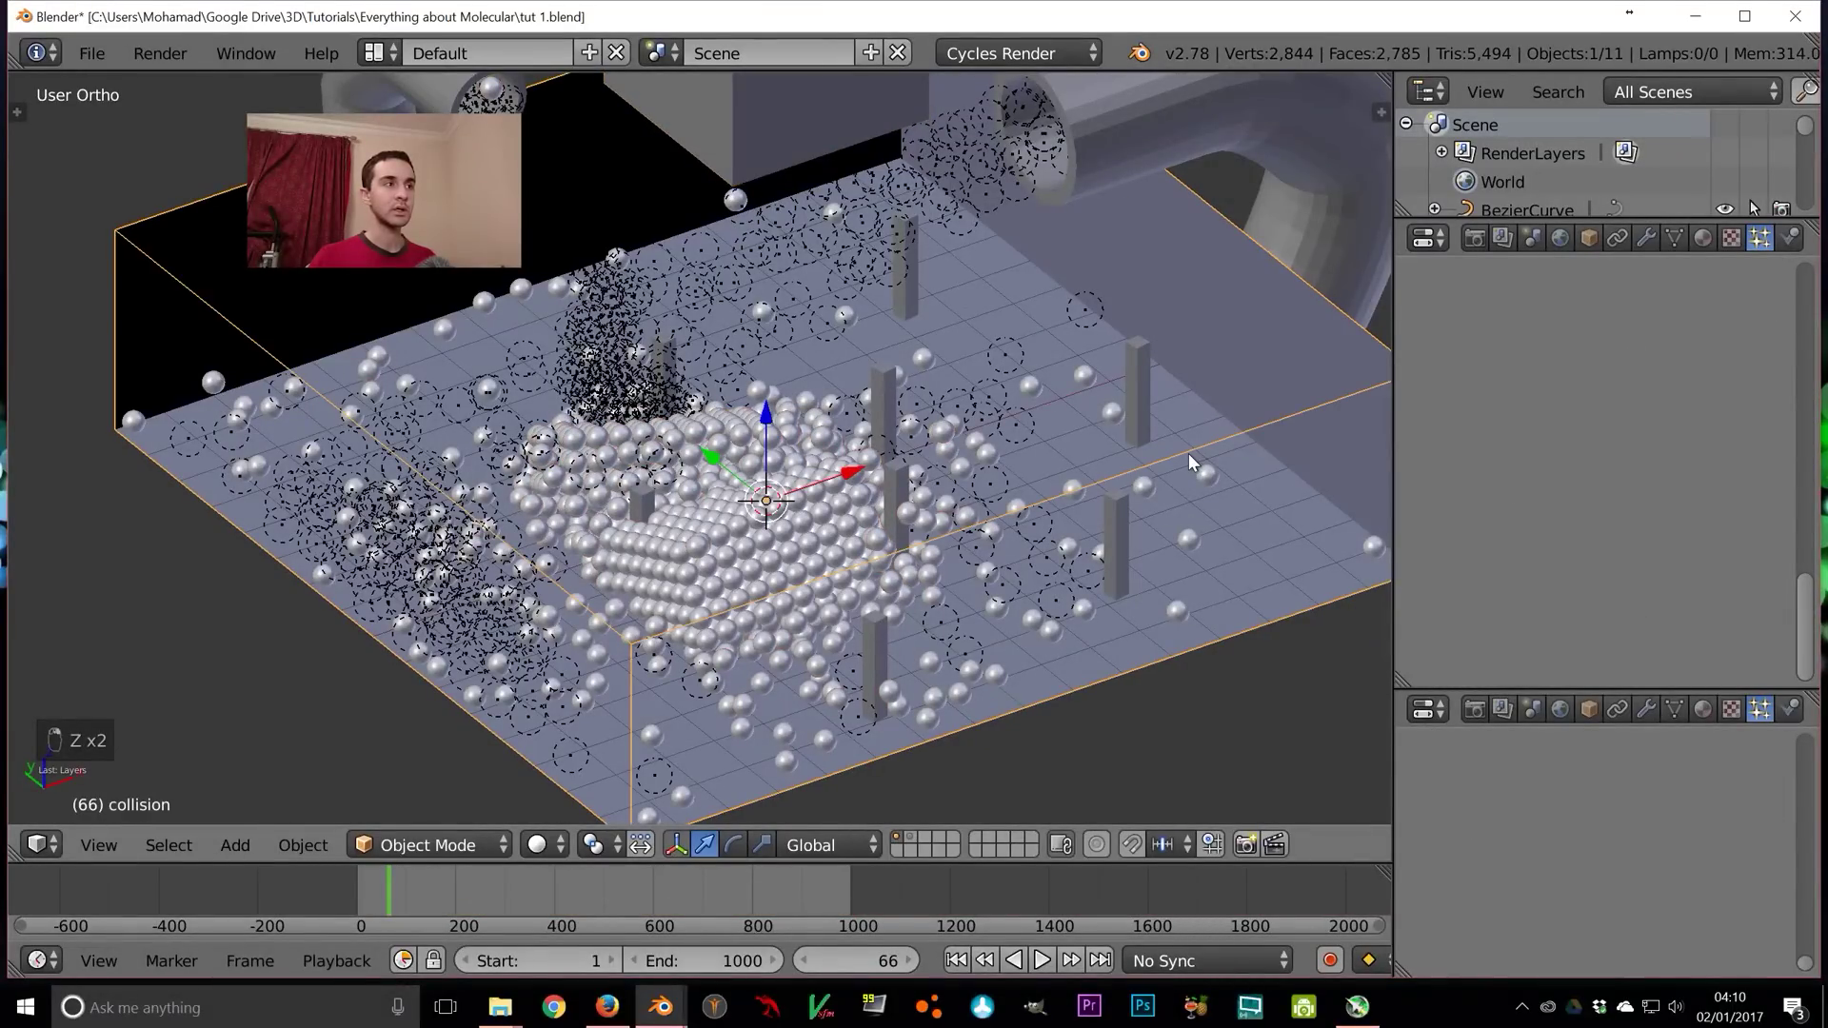
left_click(1588, 237)
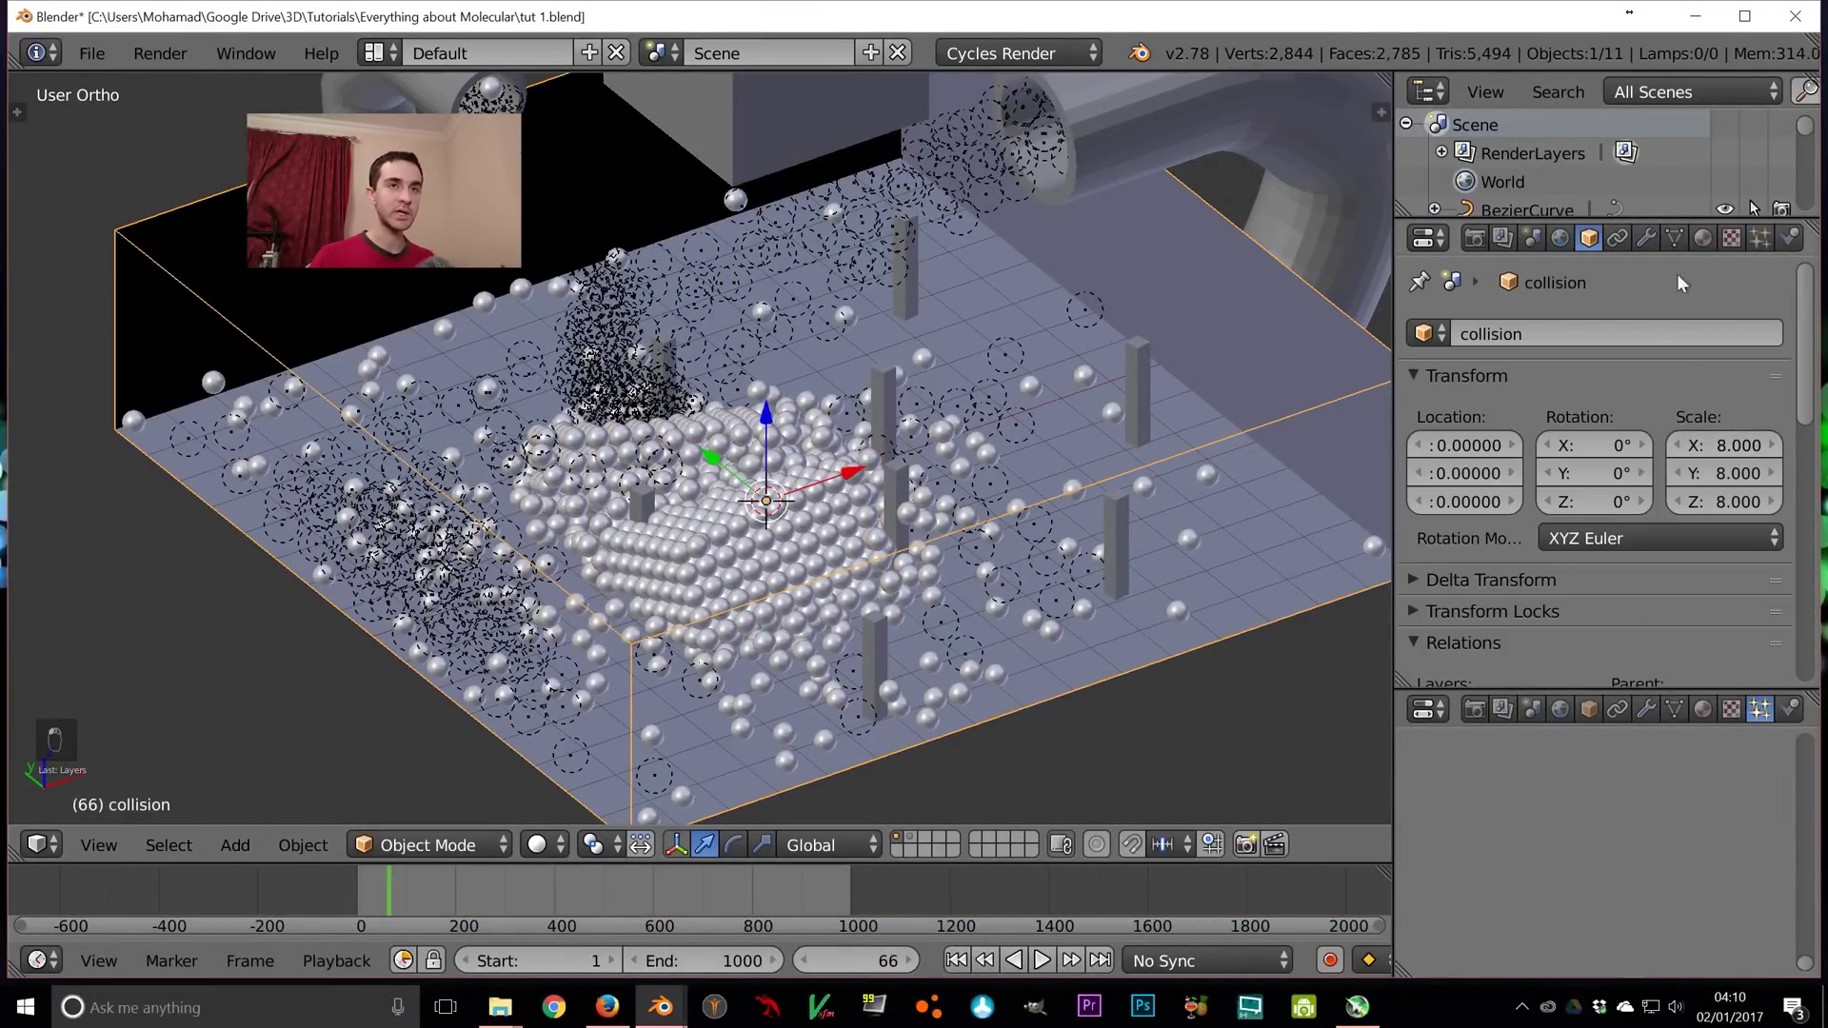
scroll(1809, 338, "down", 8)
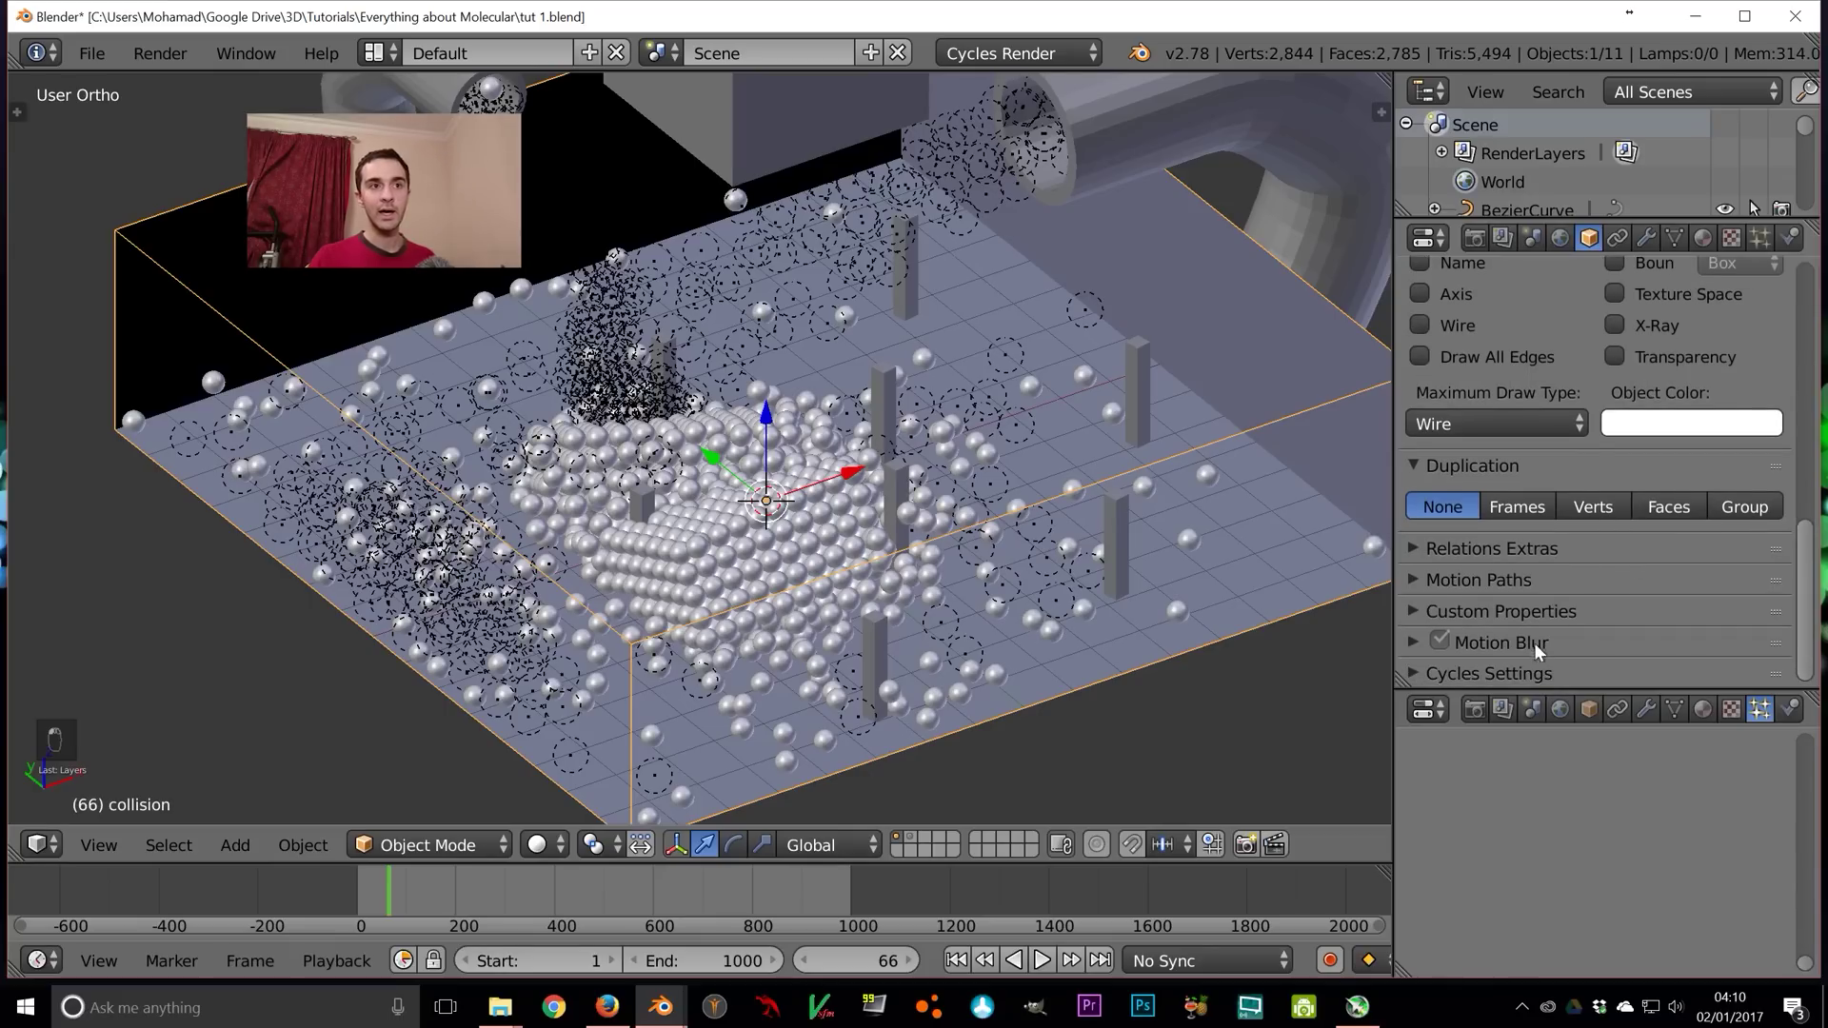
scroll(1520, 633, "down", 5)
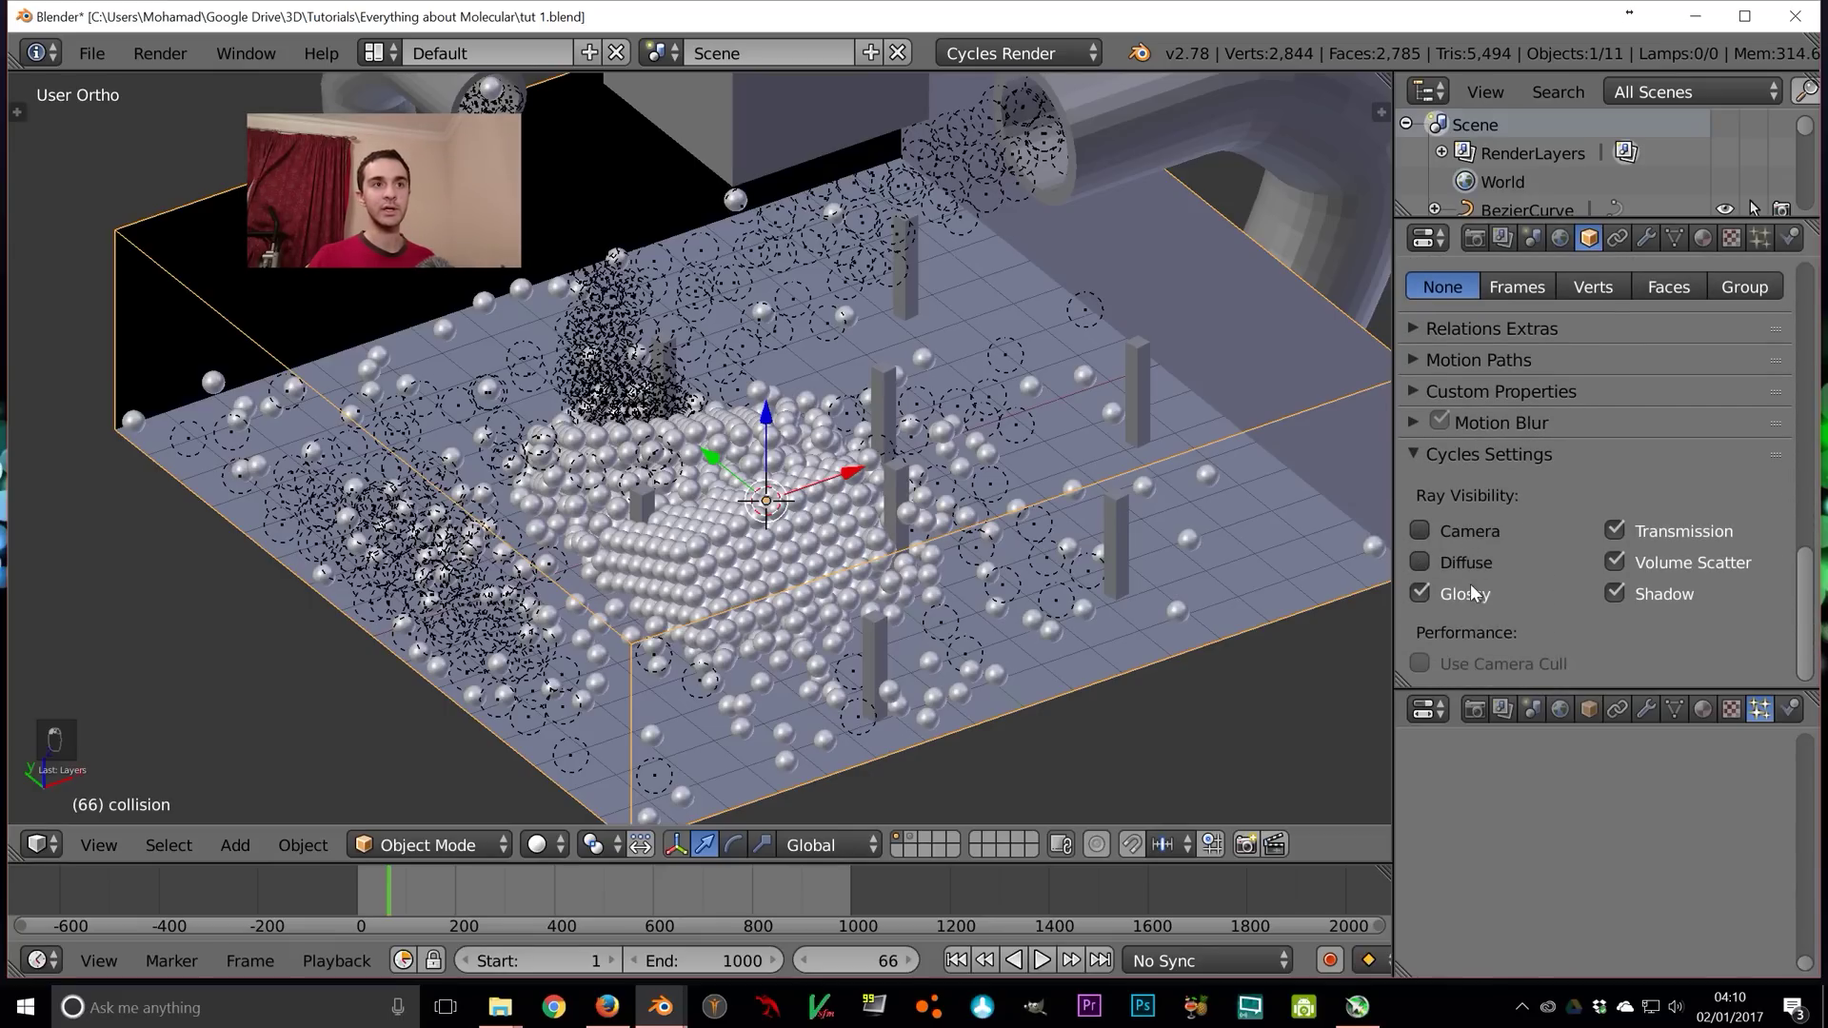
left_click(1625, 592)
left_click(1622, 568)
left_click(1613, 535)
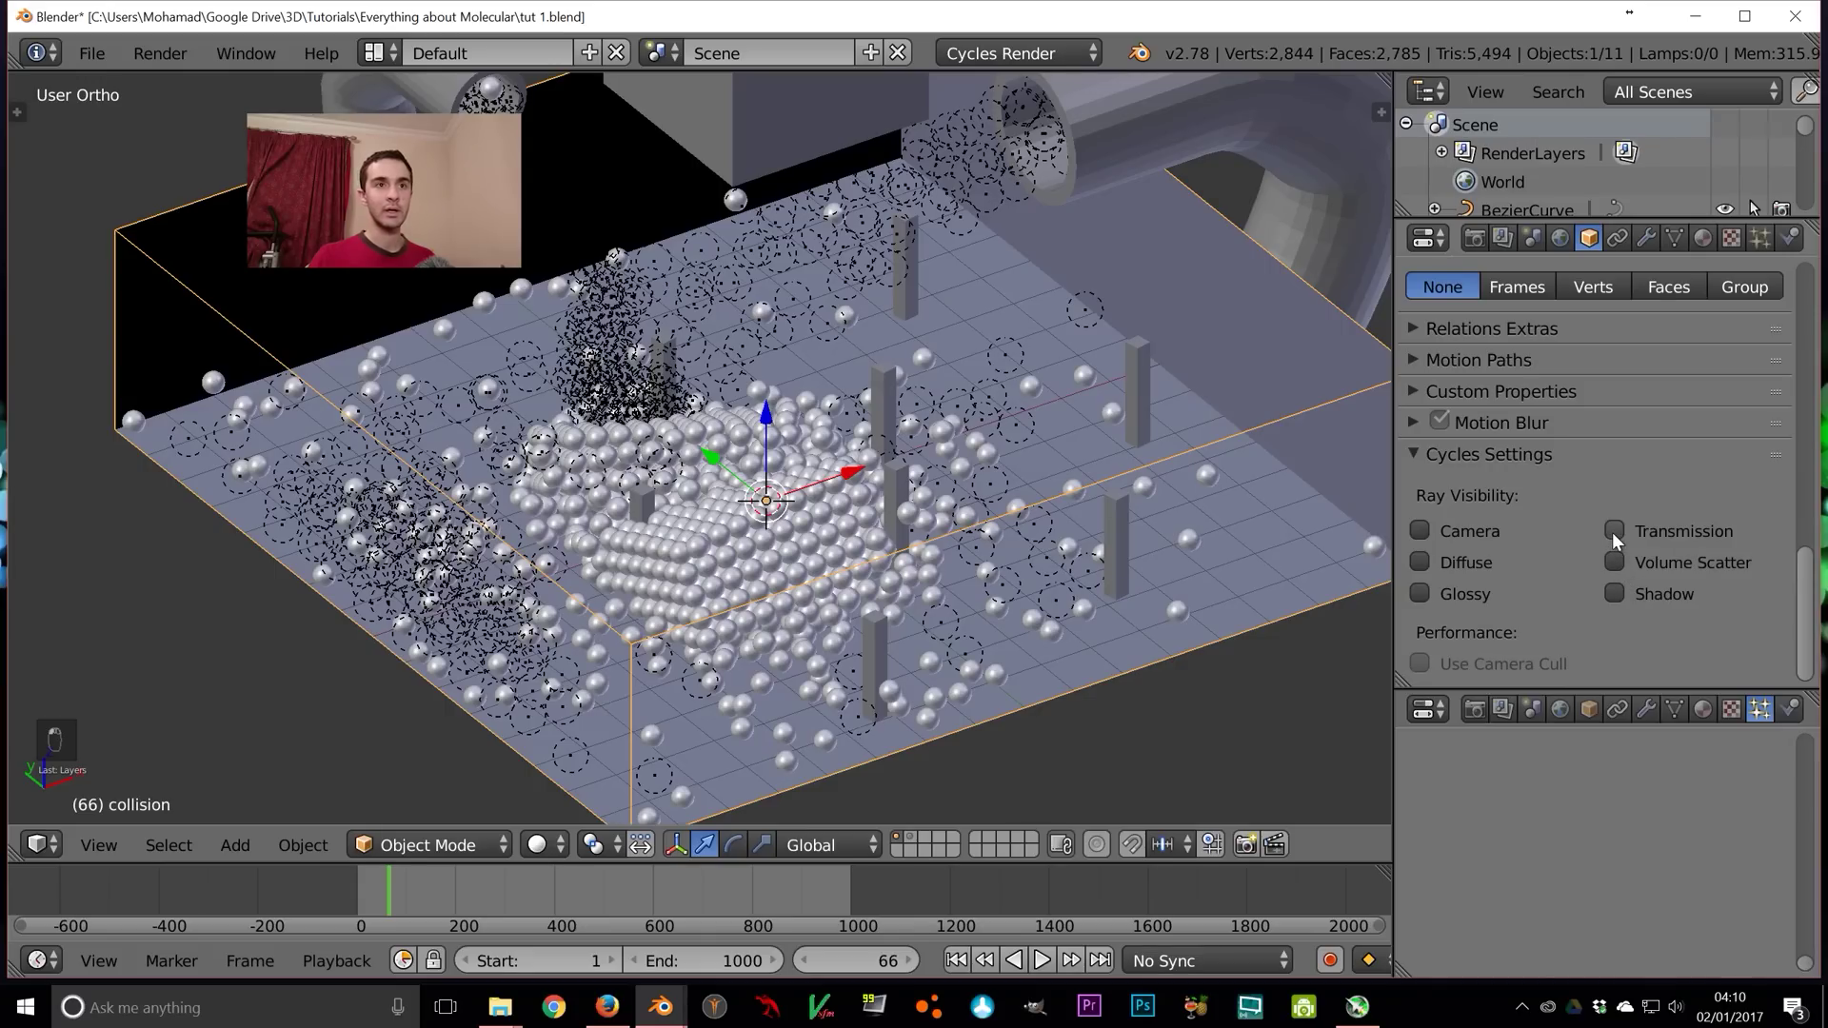
key("ctrl+s")
left_click(1087, 448)
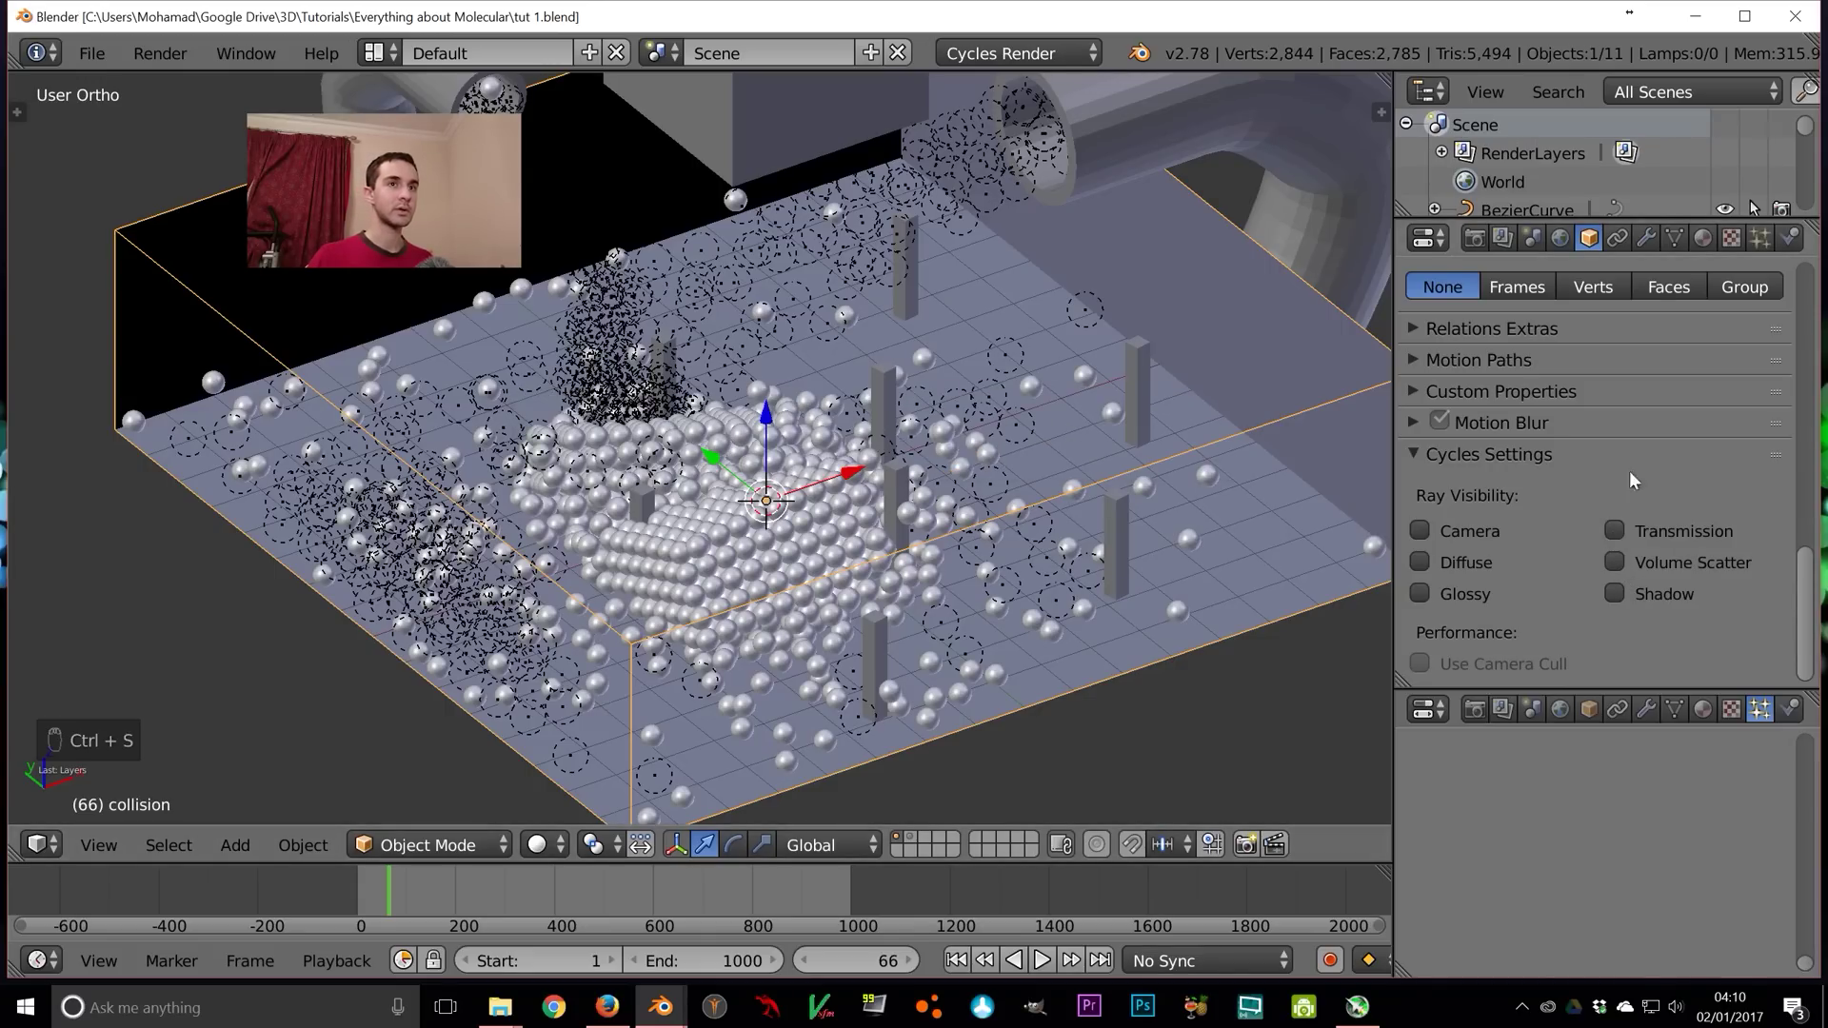
Preview the cube's particles and the container in rendered shading, and return to solid shading
key("shift+z")
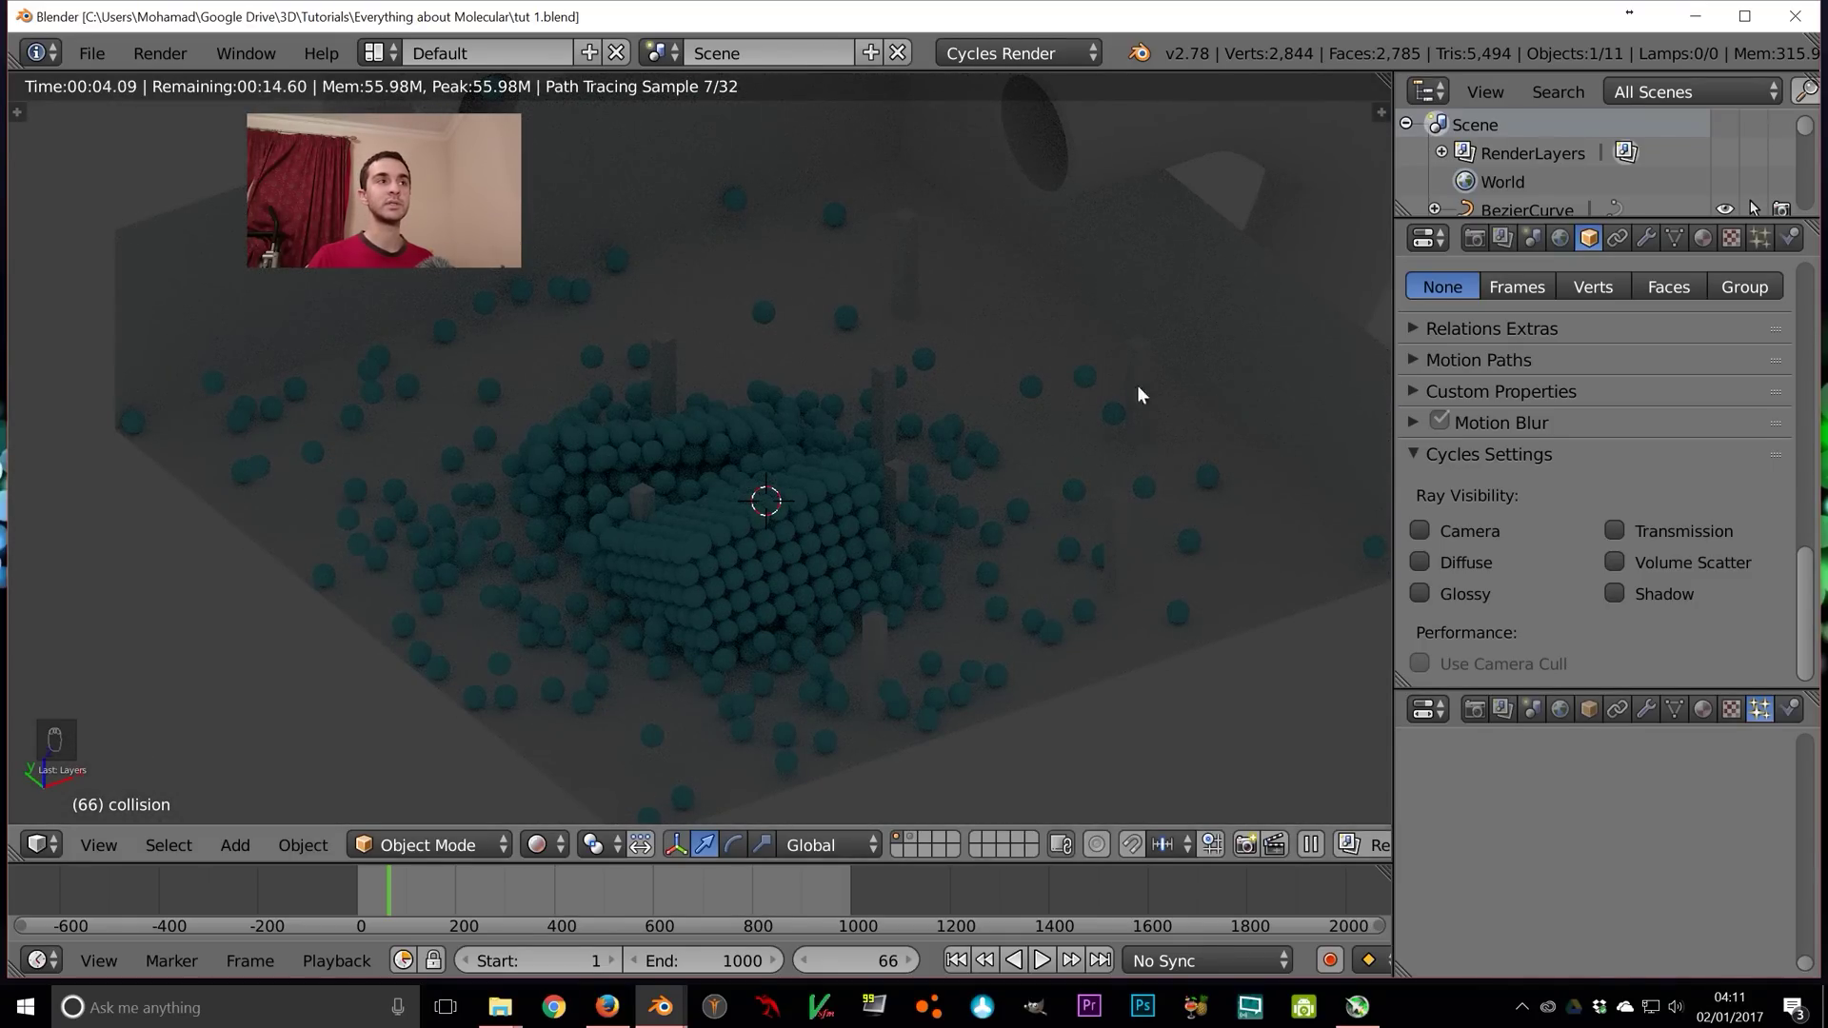
key("z")
key("z")
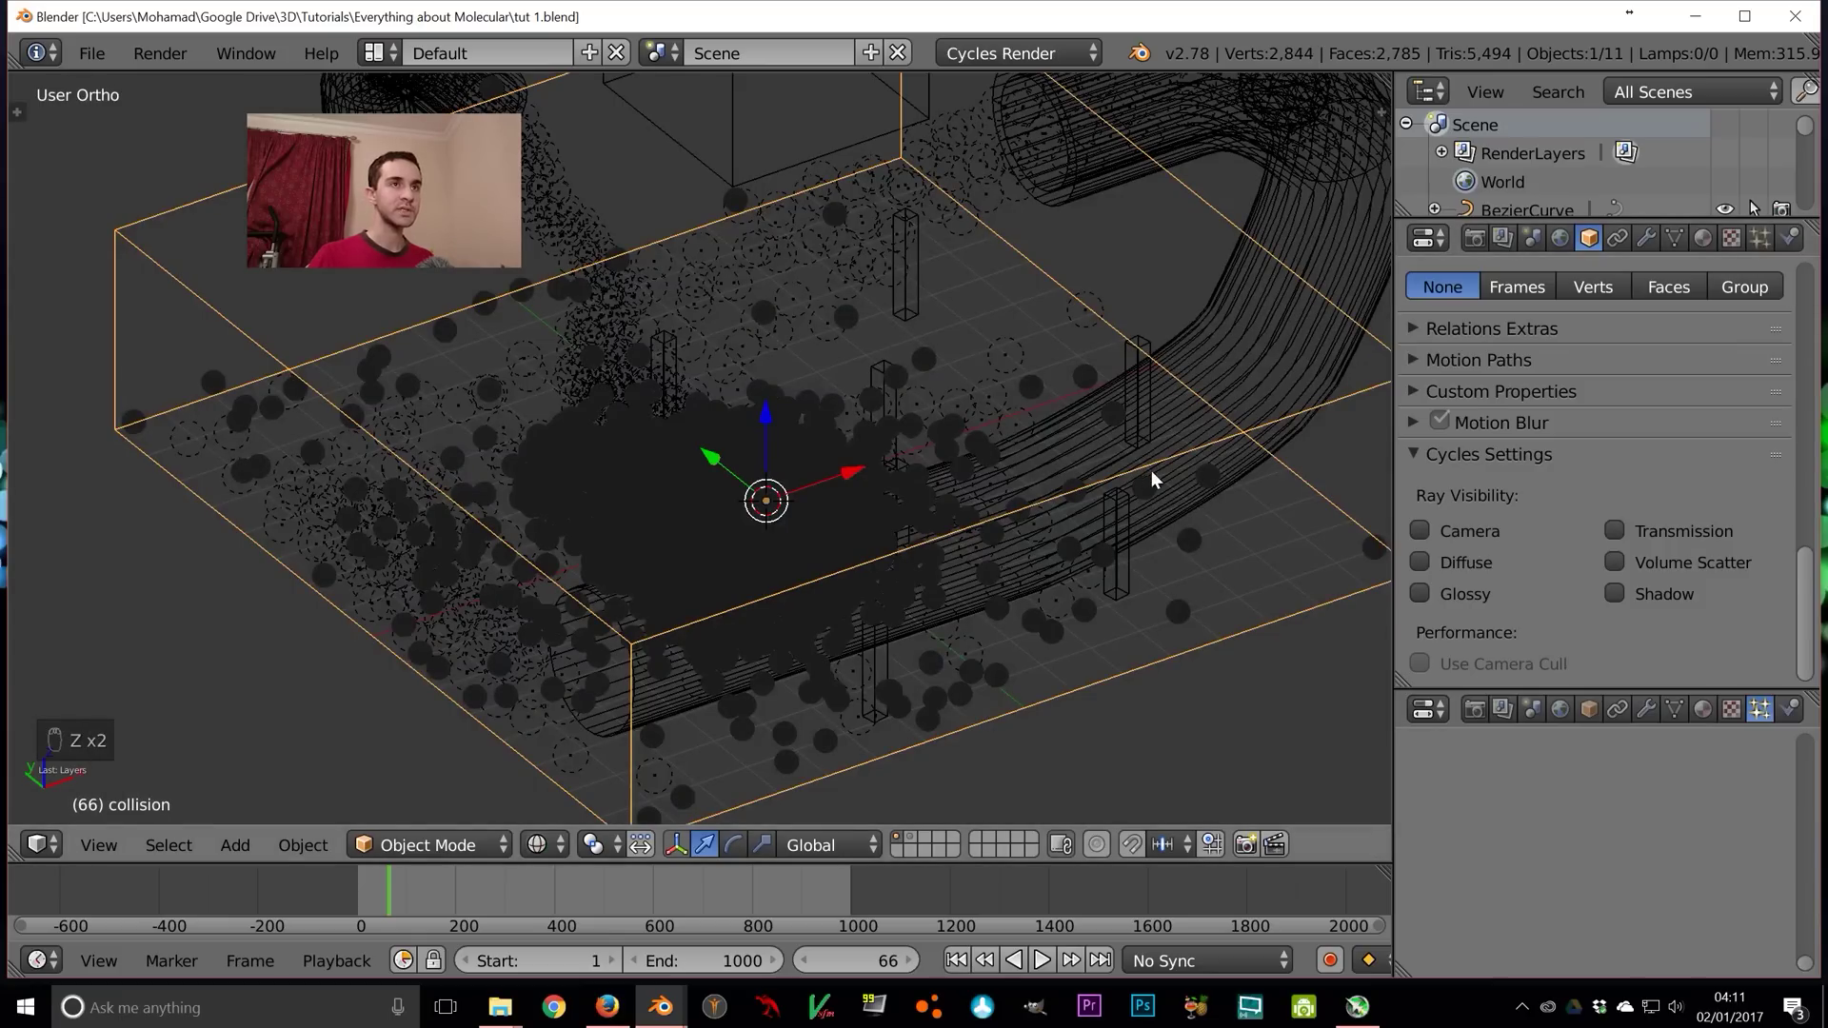
key("z")
Brighten the world background color to white and set its strength to 0.5
left_click(1560, 238)
left_click(1708, 476)
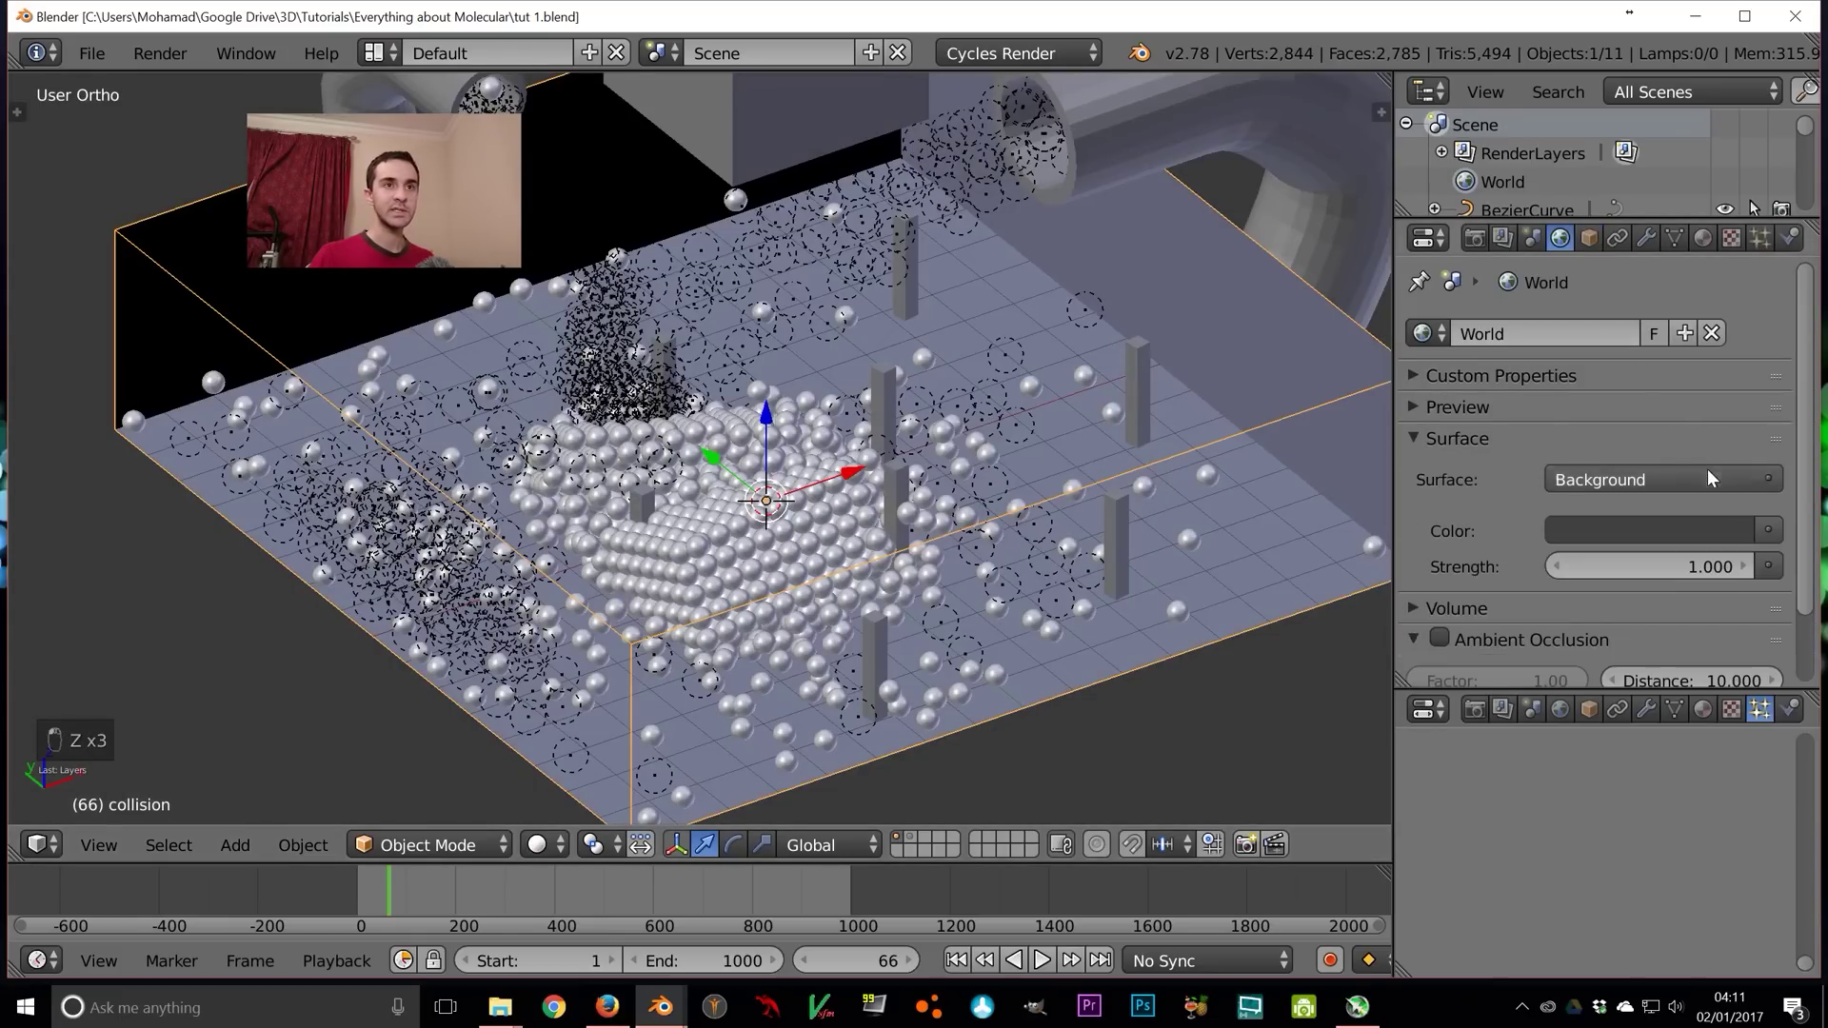
left_click(1693, 531)
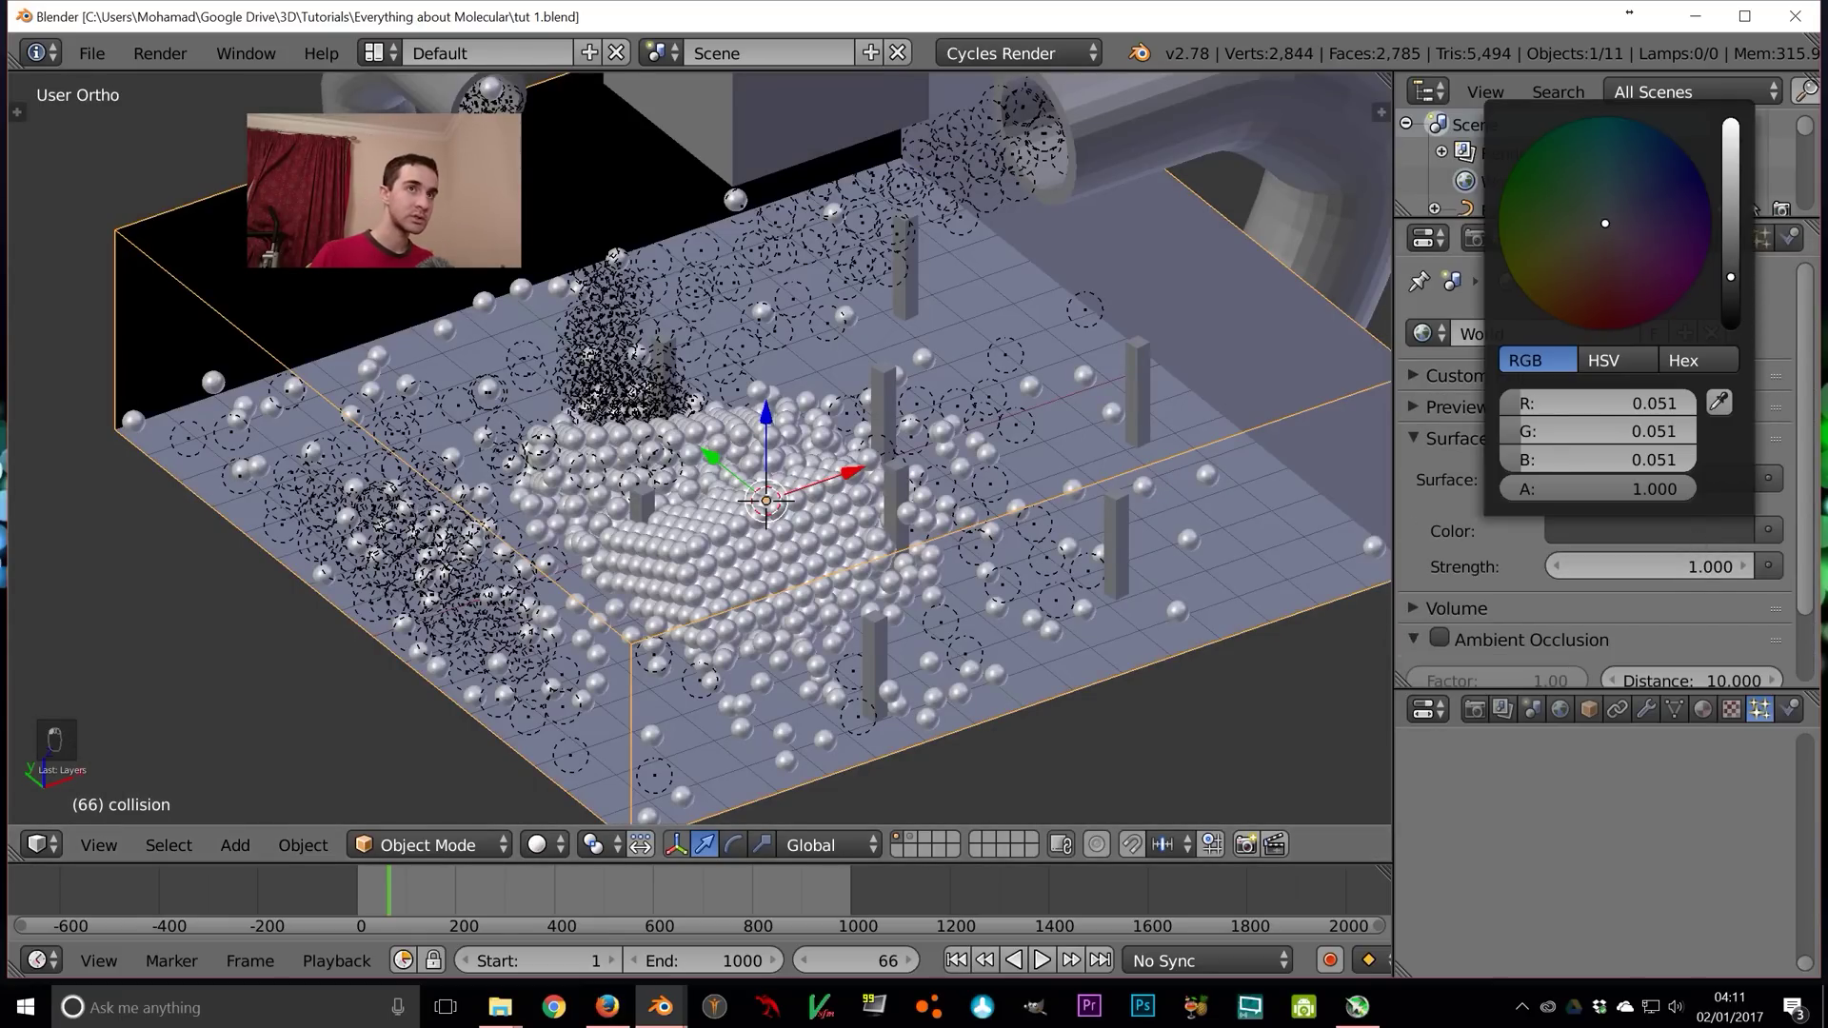
left_click_drag(1730, 271, 1742, 141)
left_click(1694, 564)
type("0.5")
key("Return")
Add a Sun lamp to the scene
key("shift+a")
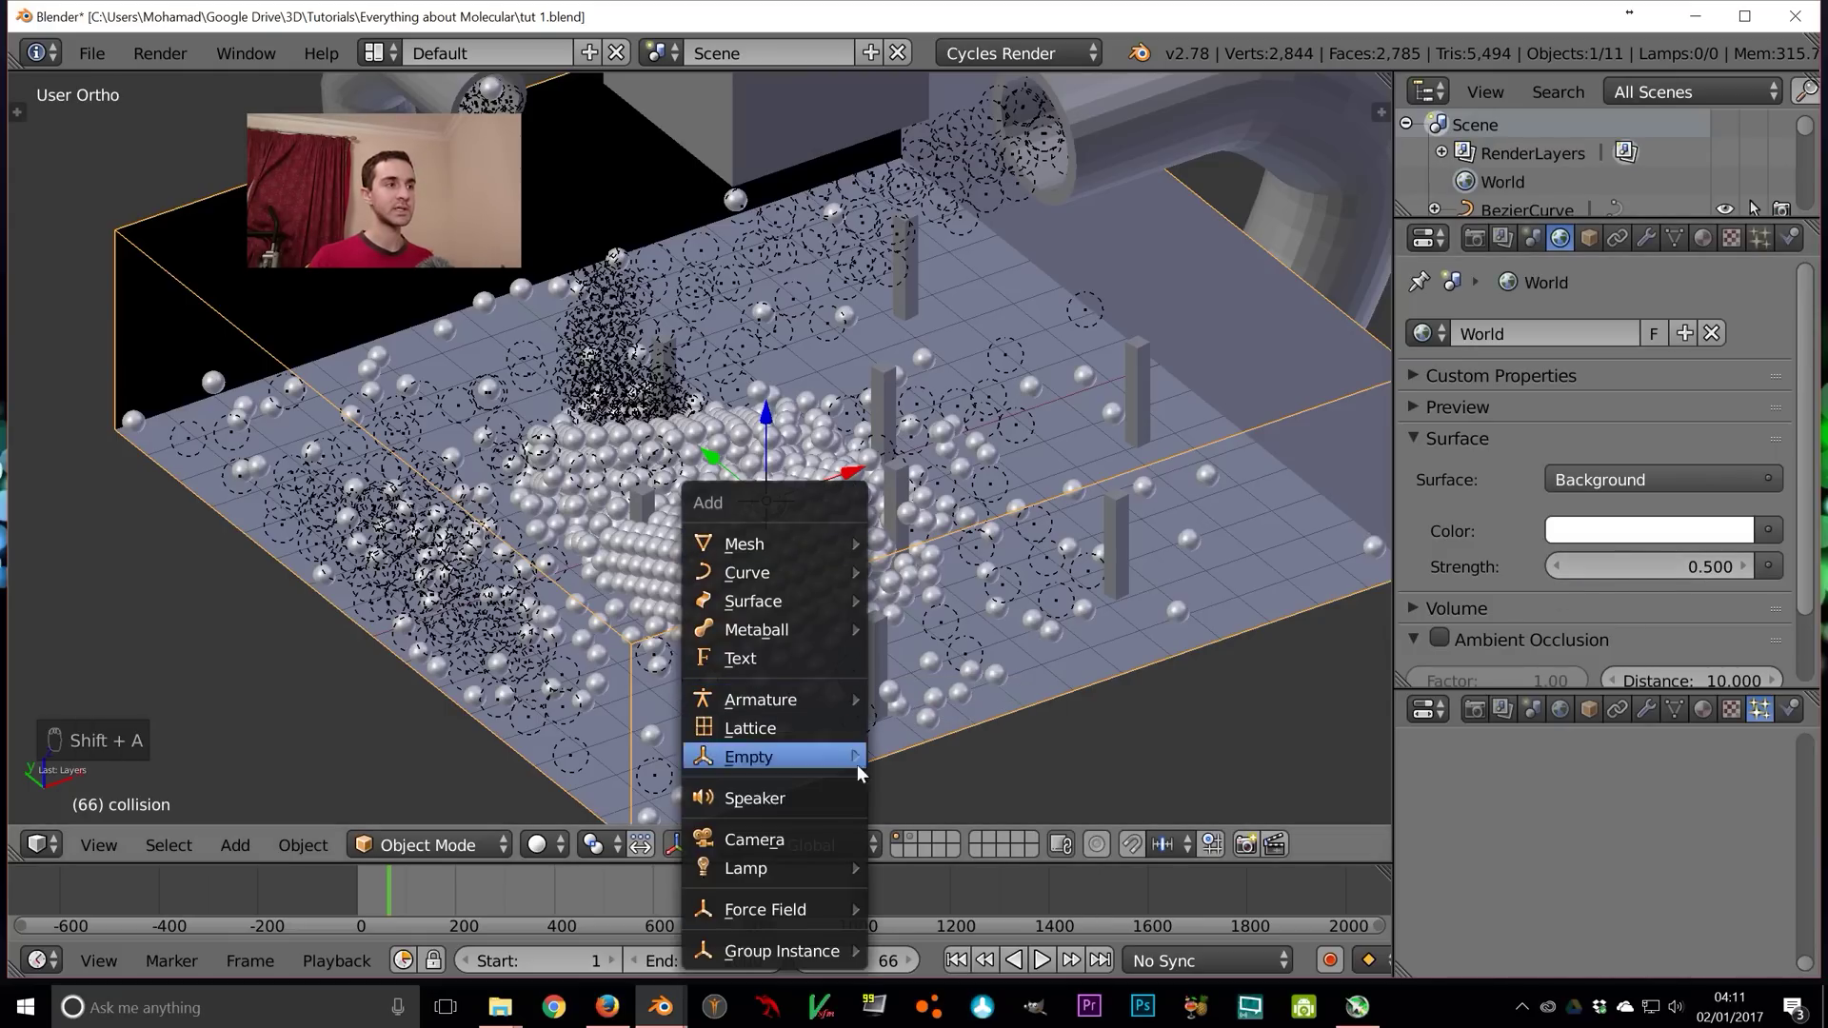
mouse_move(802, 862)
left_click(952, 773)
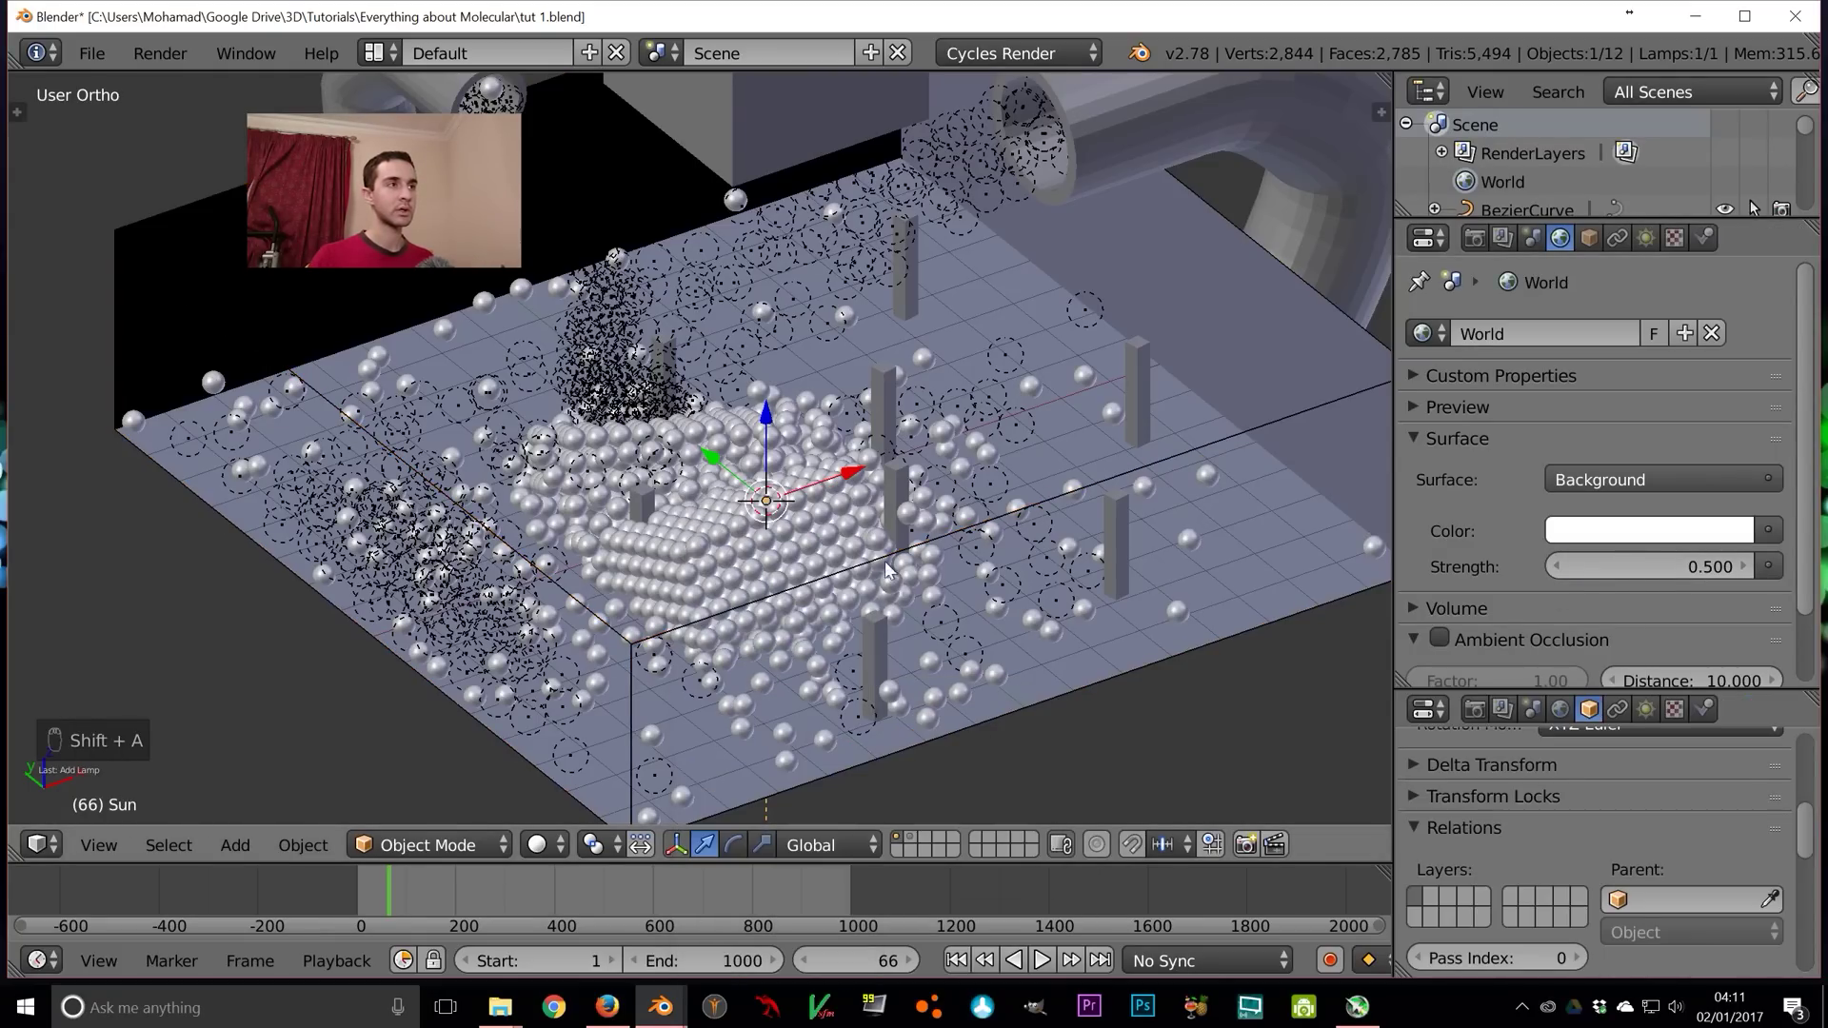
Preview the sunlit scene through the camera in rendered shading, and return to wireframe
key("KP_0")
key("shift+z")
key("z")
key("z")
key("z")
key("z")
key("shift+z")
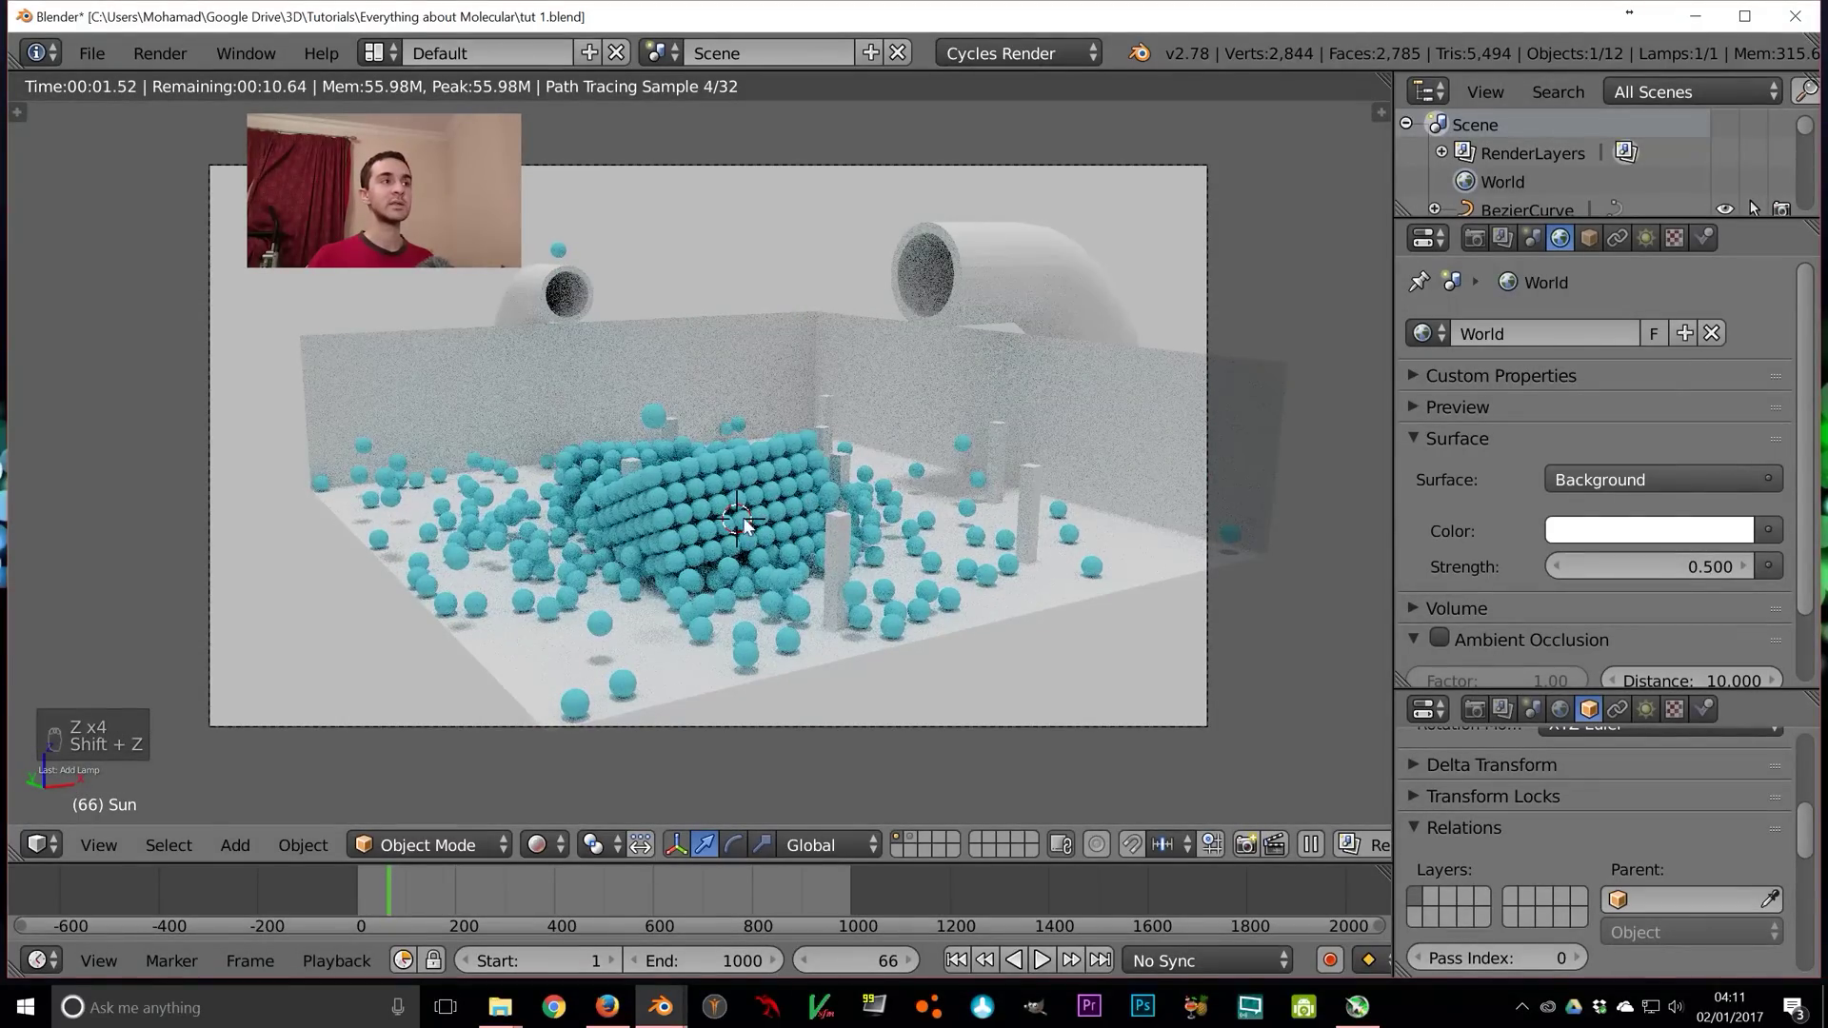
key("z")
Render the particles of the icosphere in the large pipe as Object using "pipe 1", with the emitter's rendering turned off
middle_click_drag(836, 529, 905, 542)
right_click(979, 498)
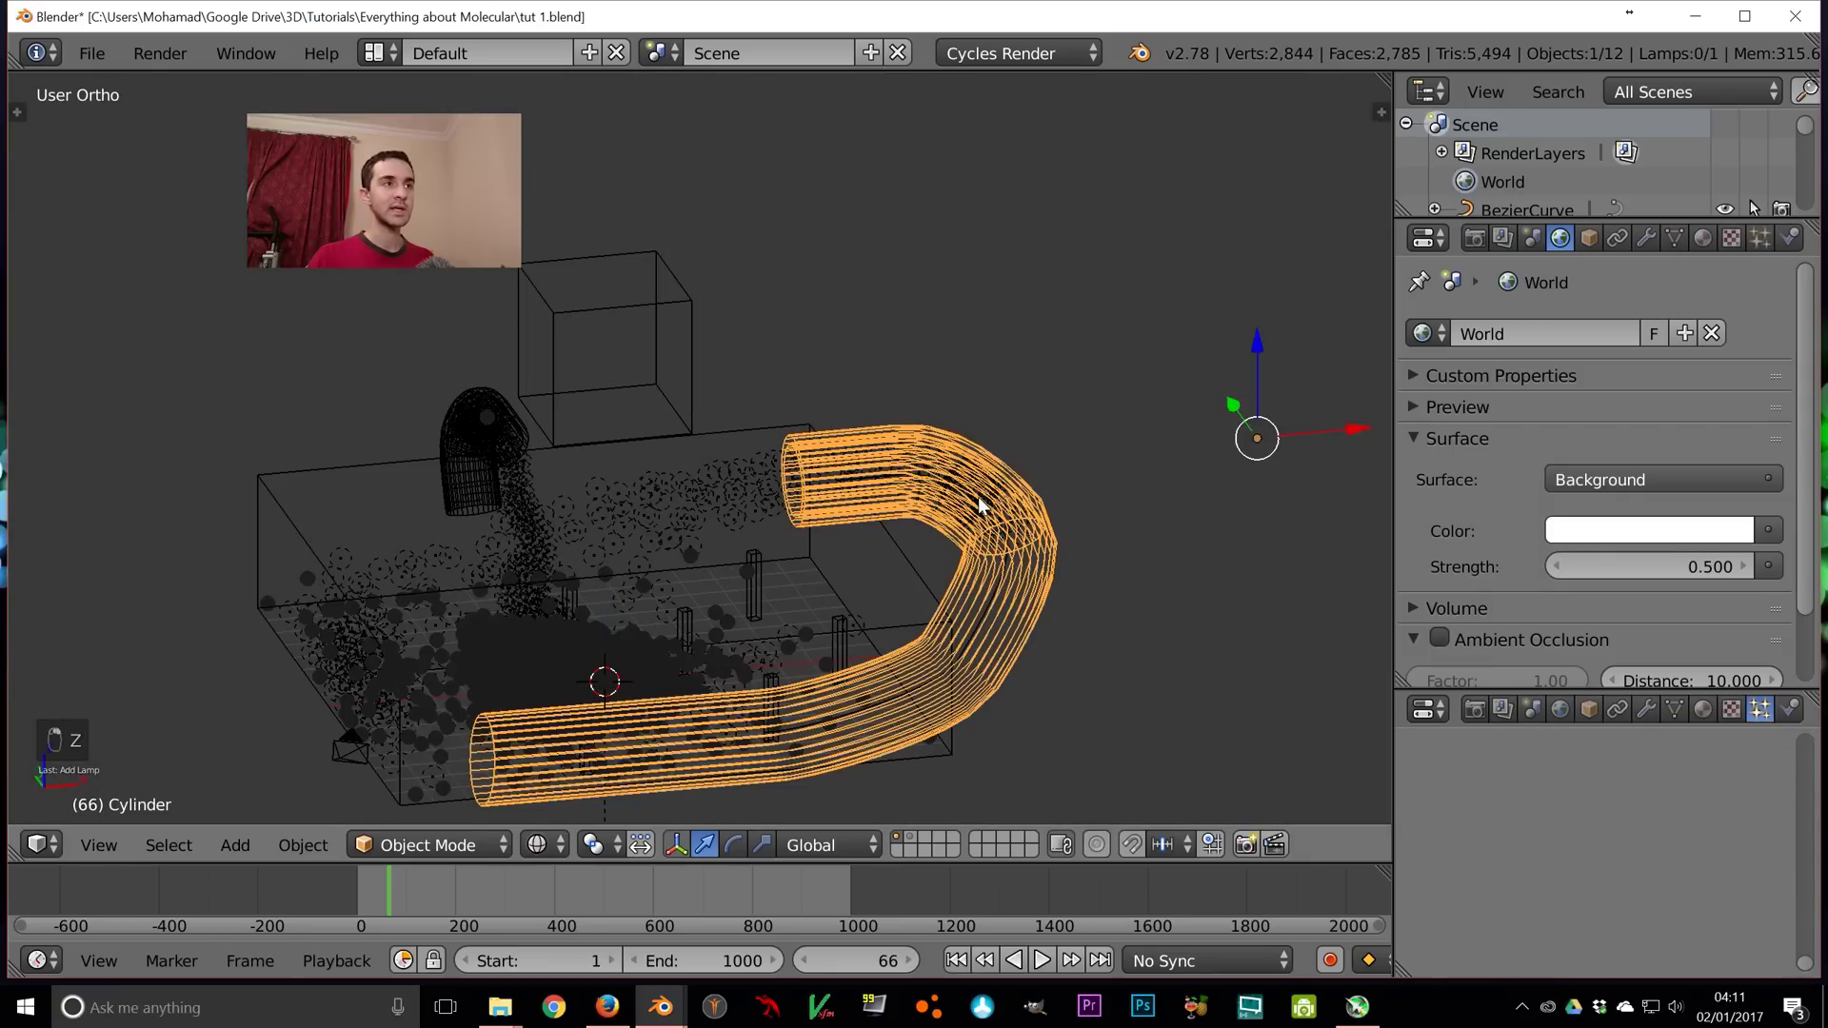
right_click(976, 495)
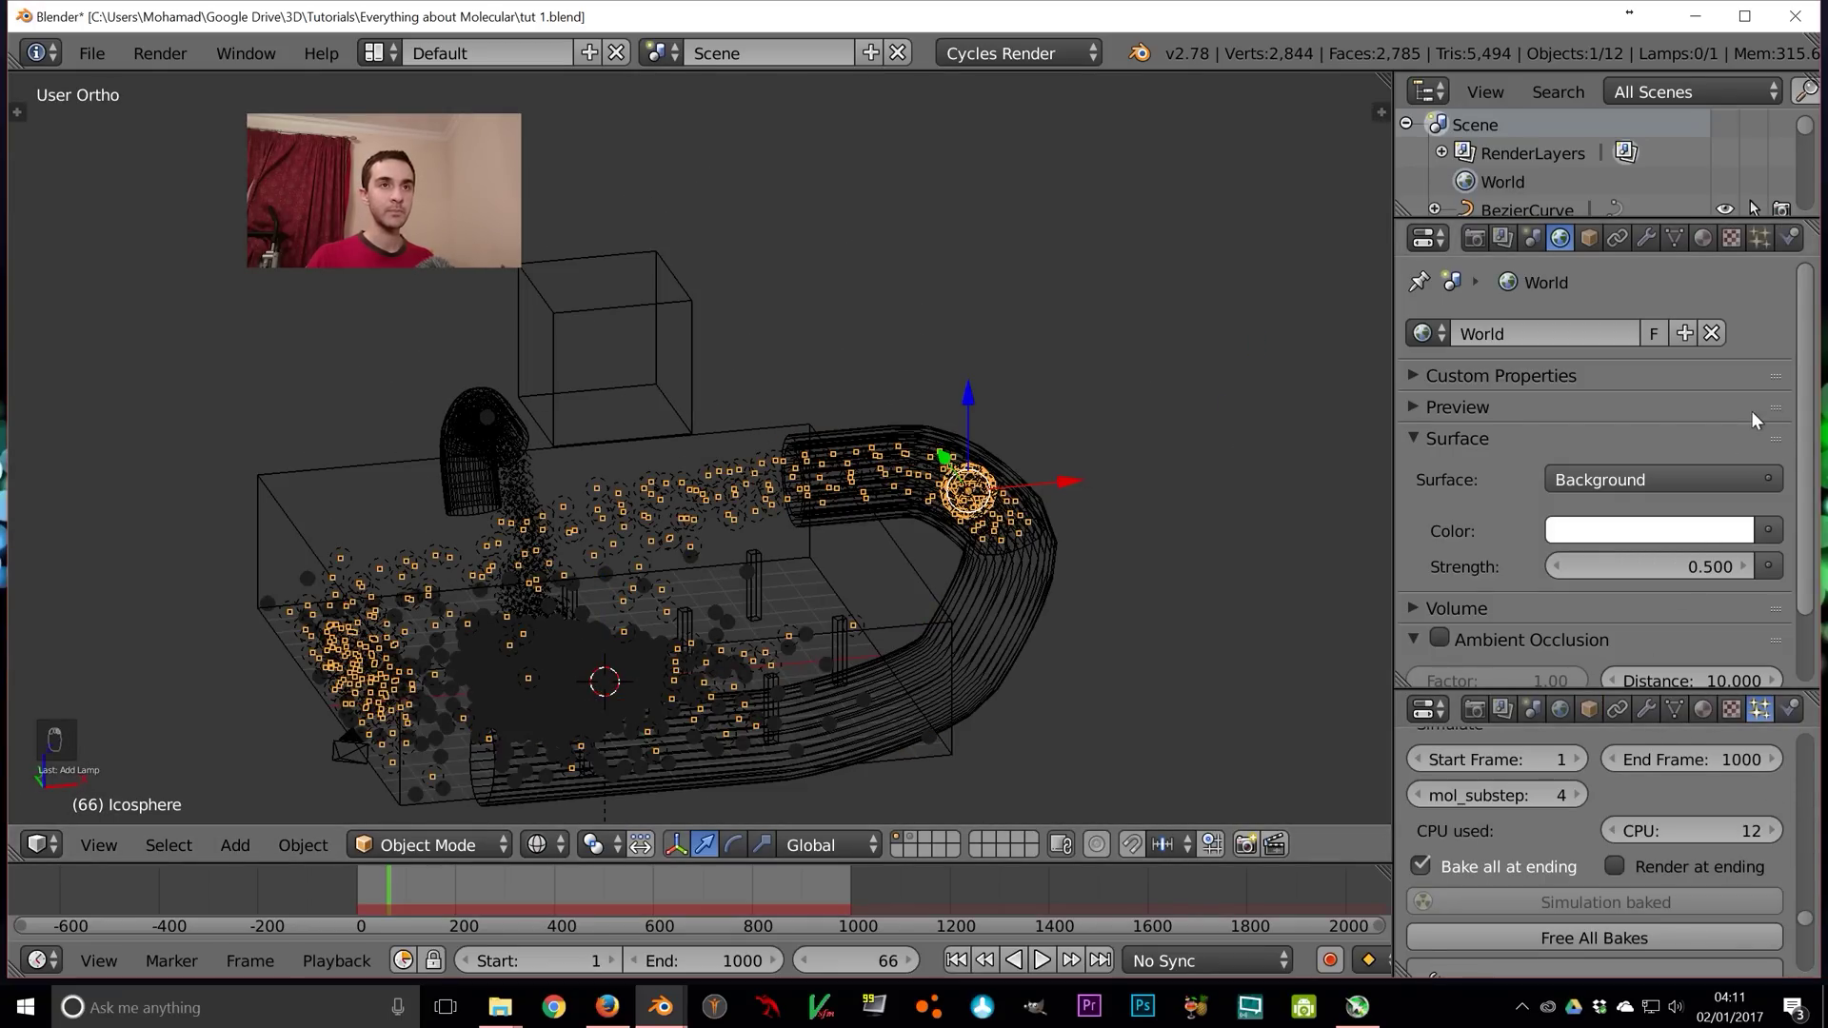
left_click(1757, 236)
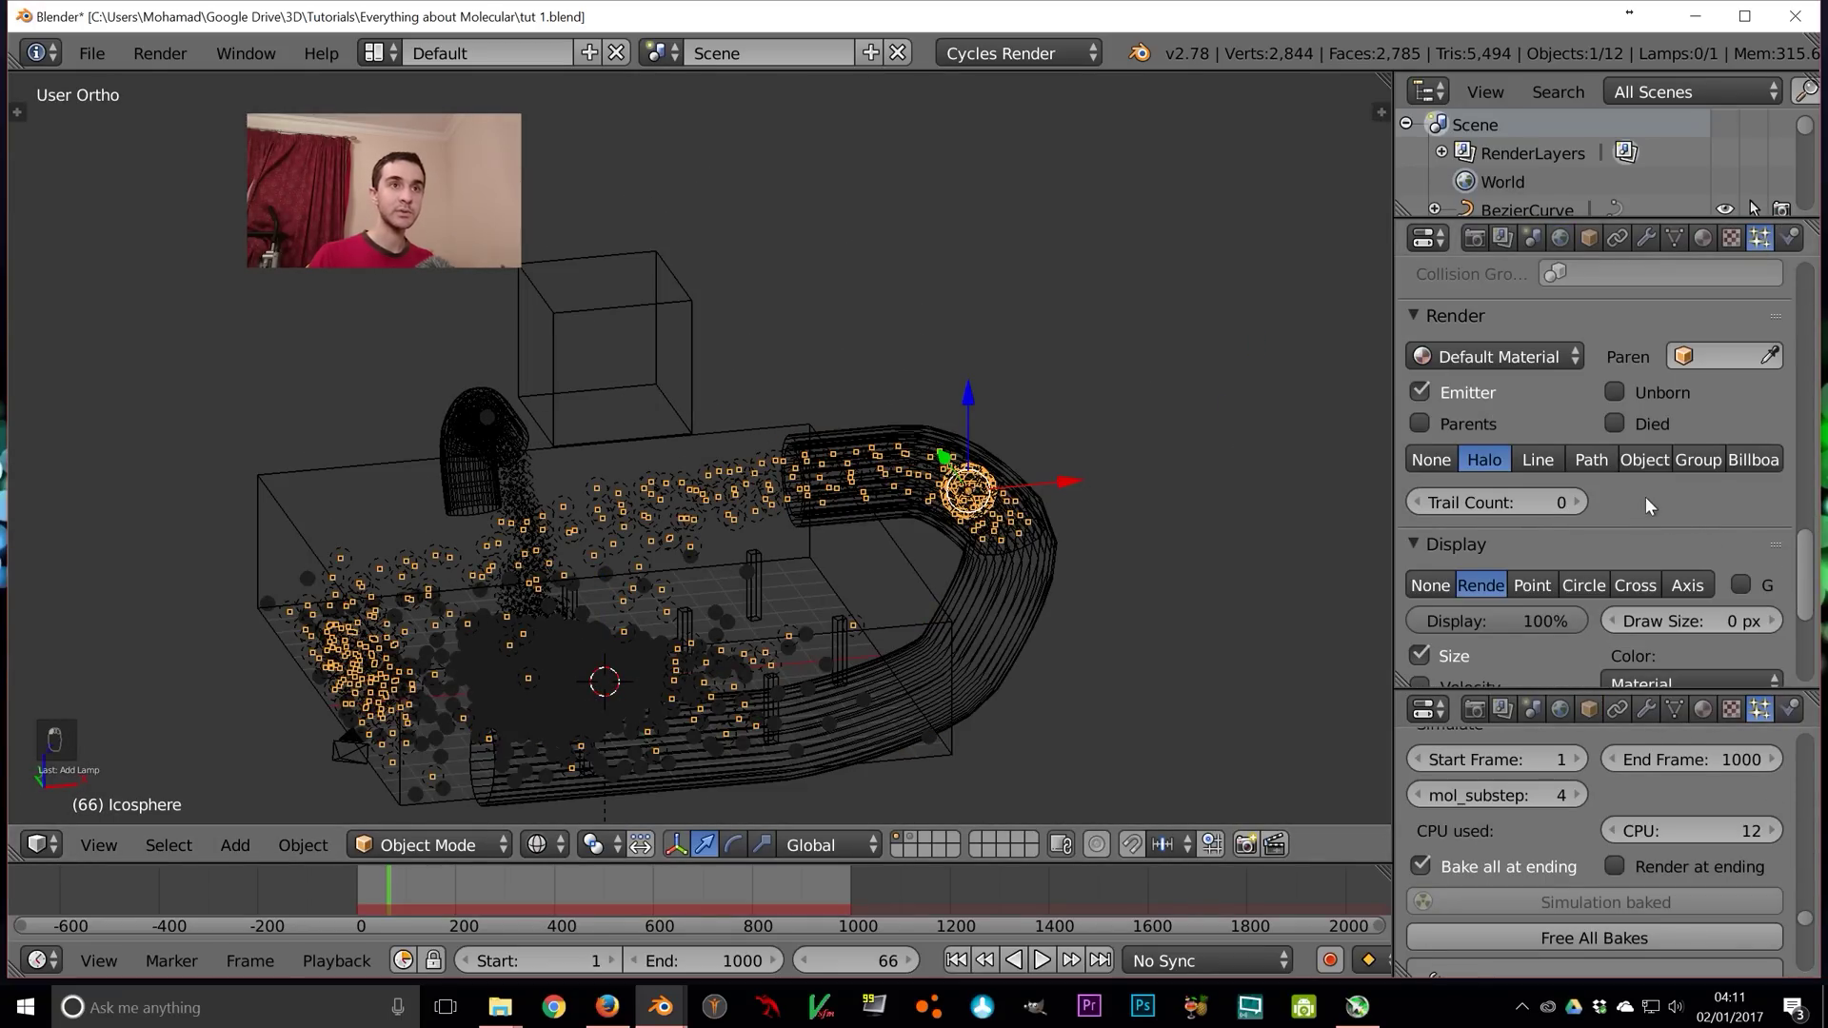
left_click(1460, 392)
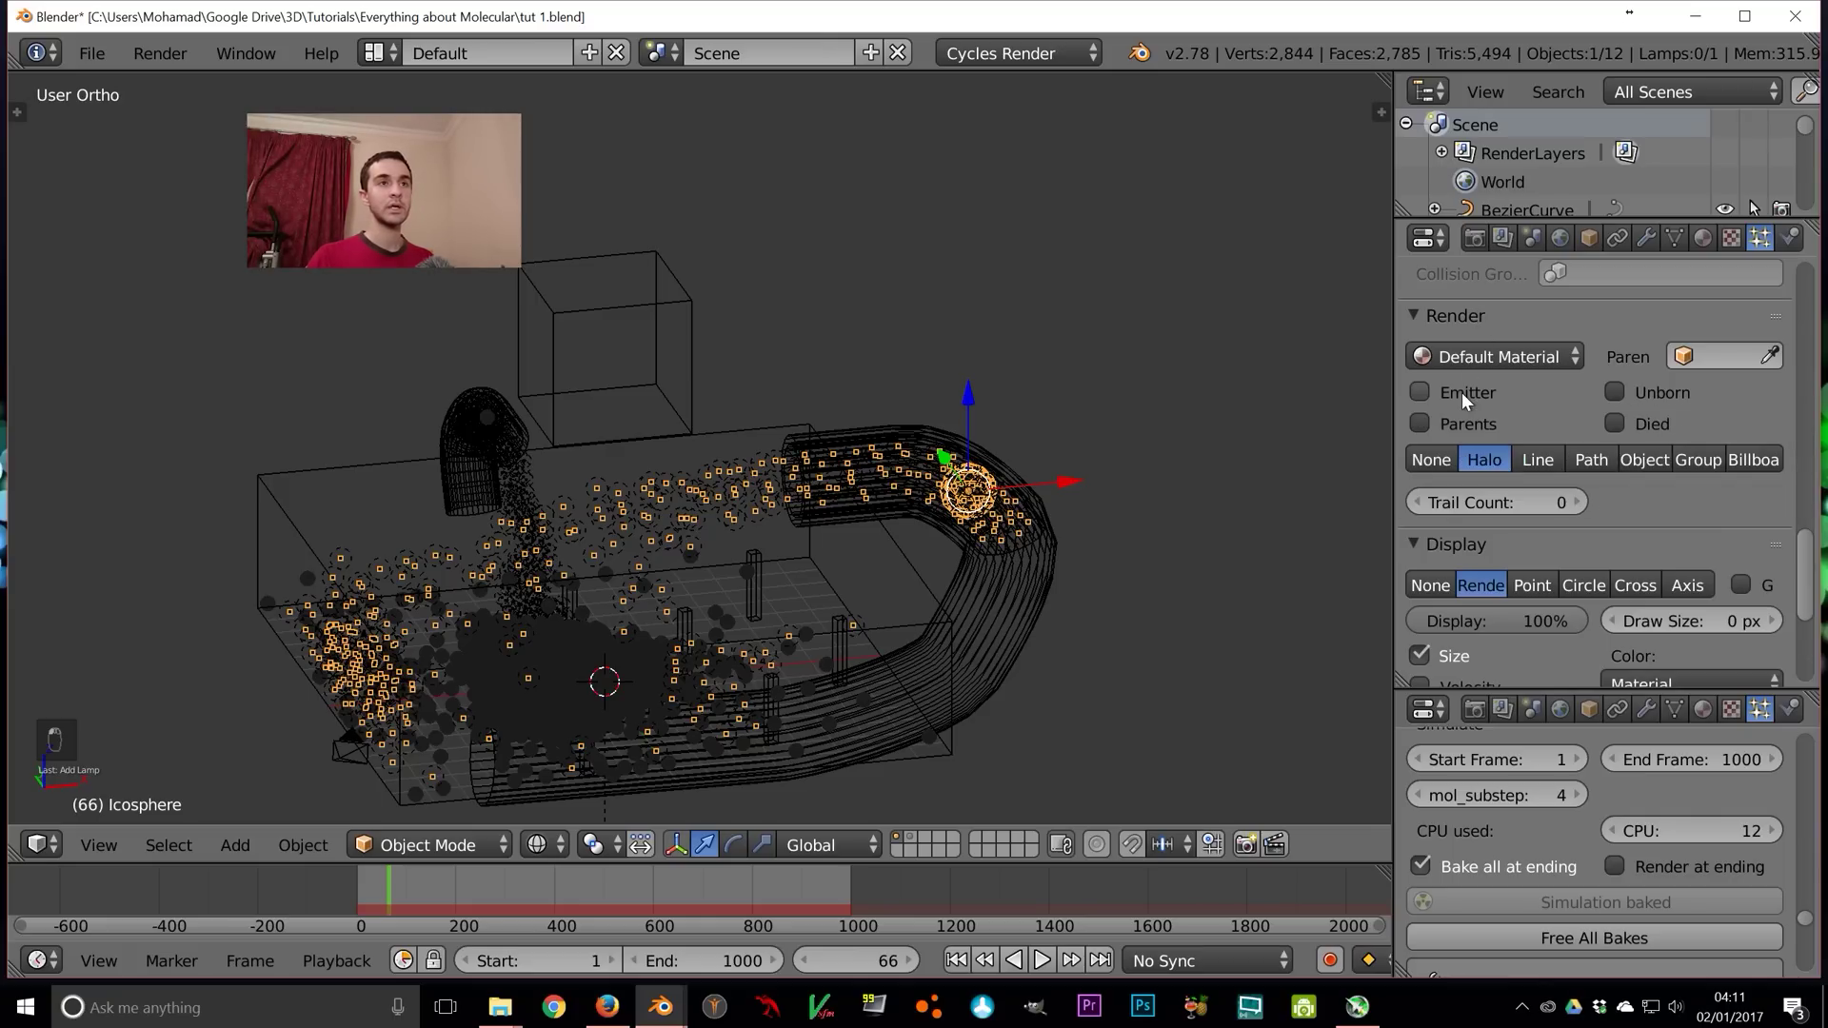
left_click(1662, 458)
left_click(1689, 497)
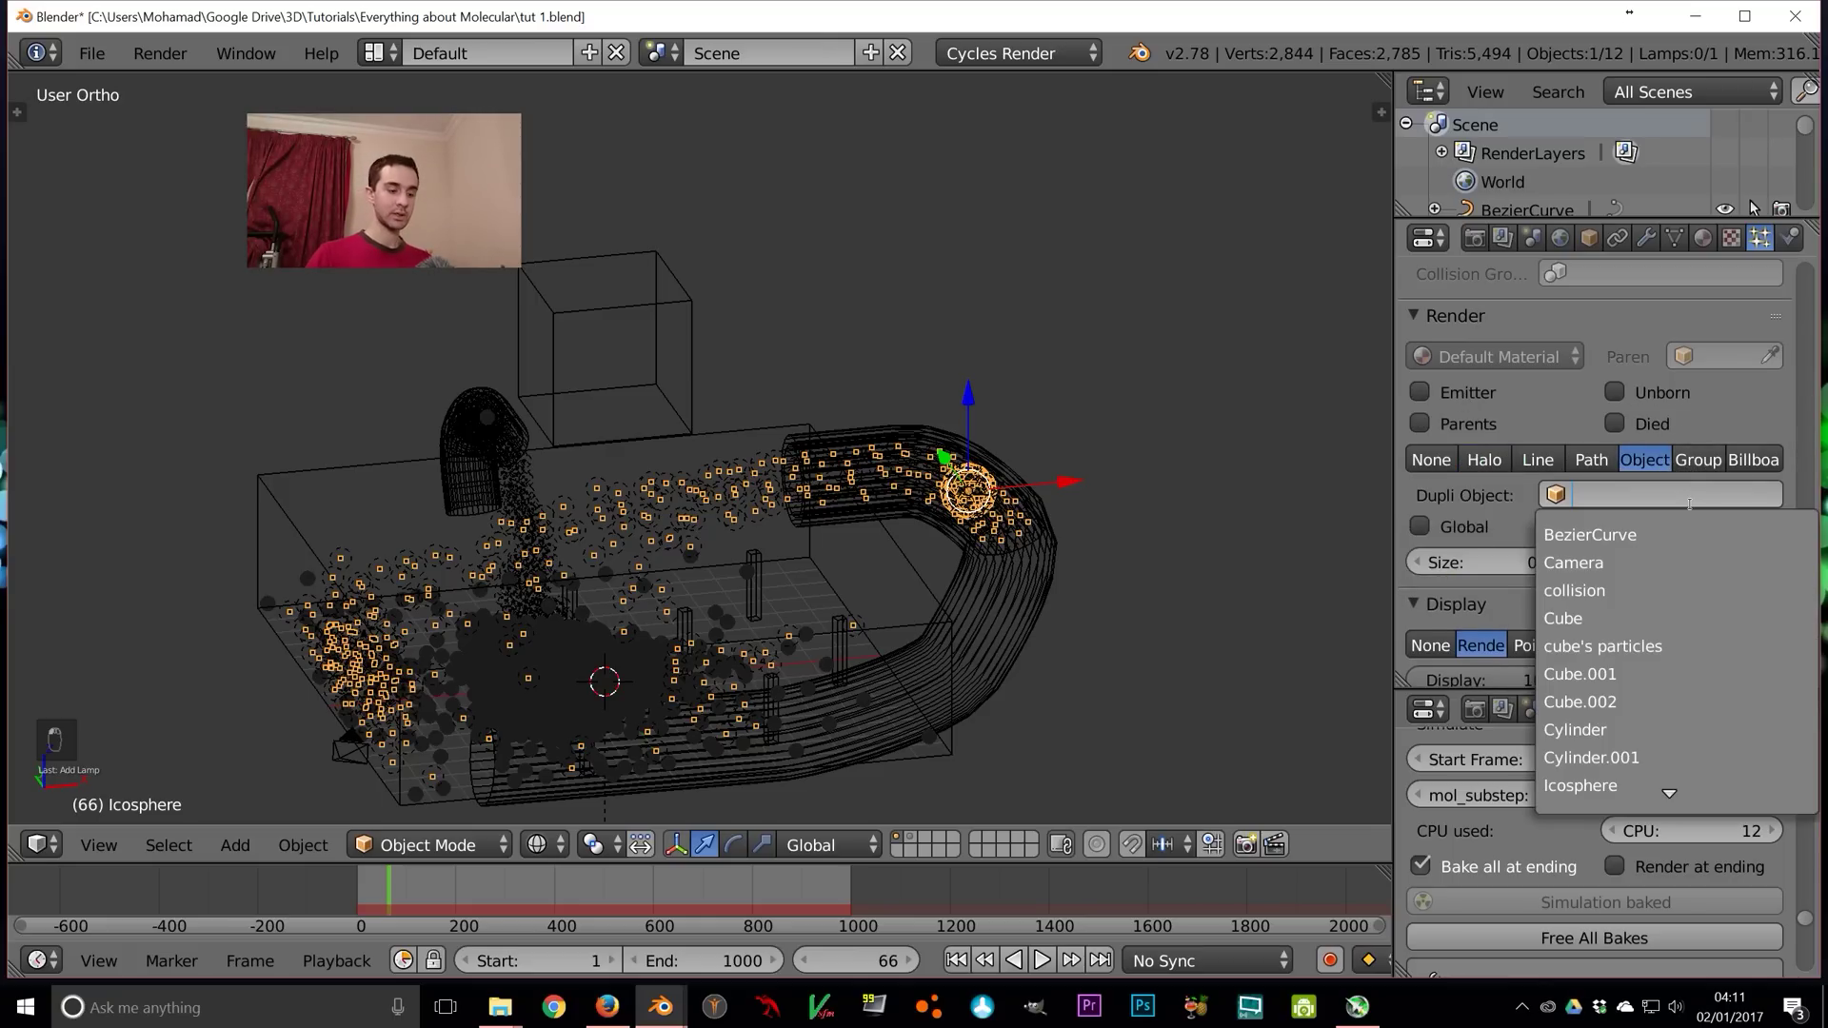
type("pipe")
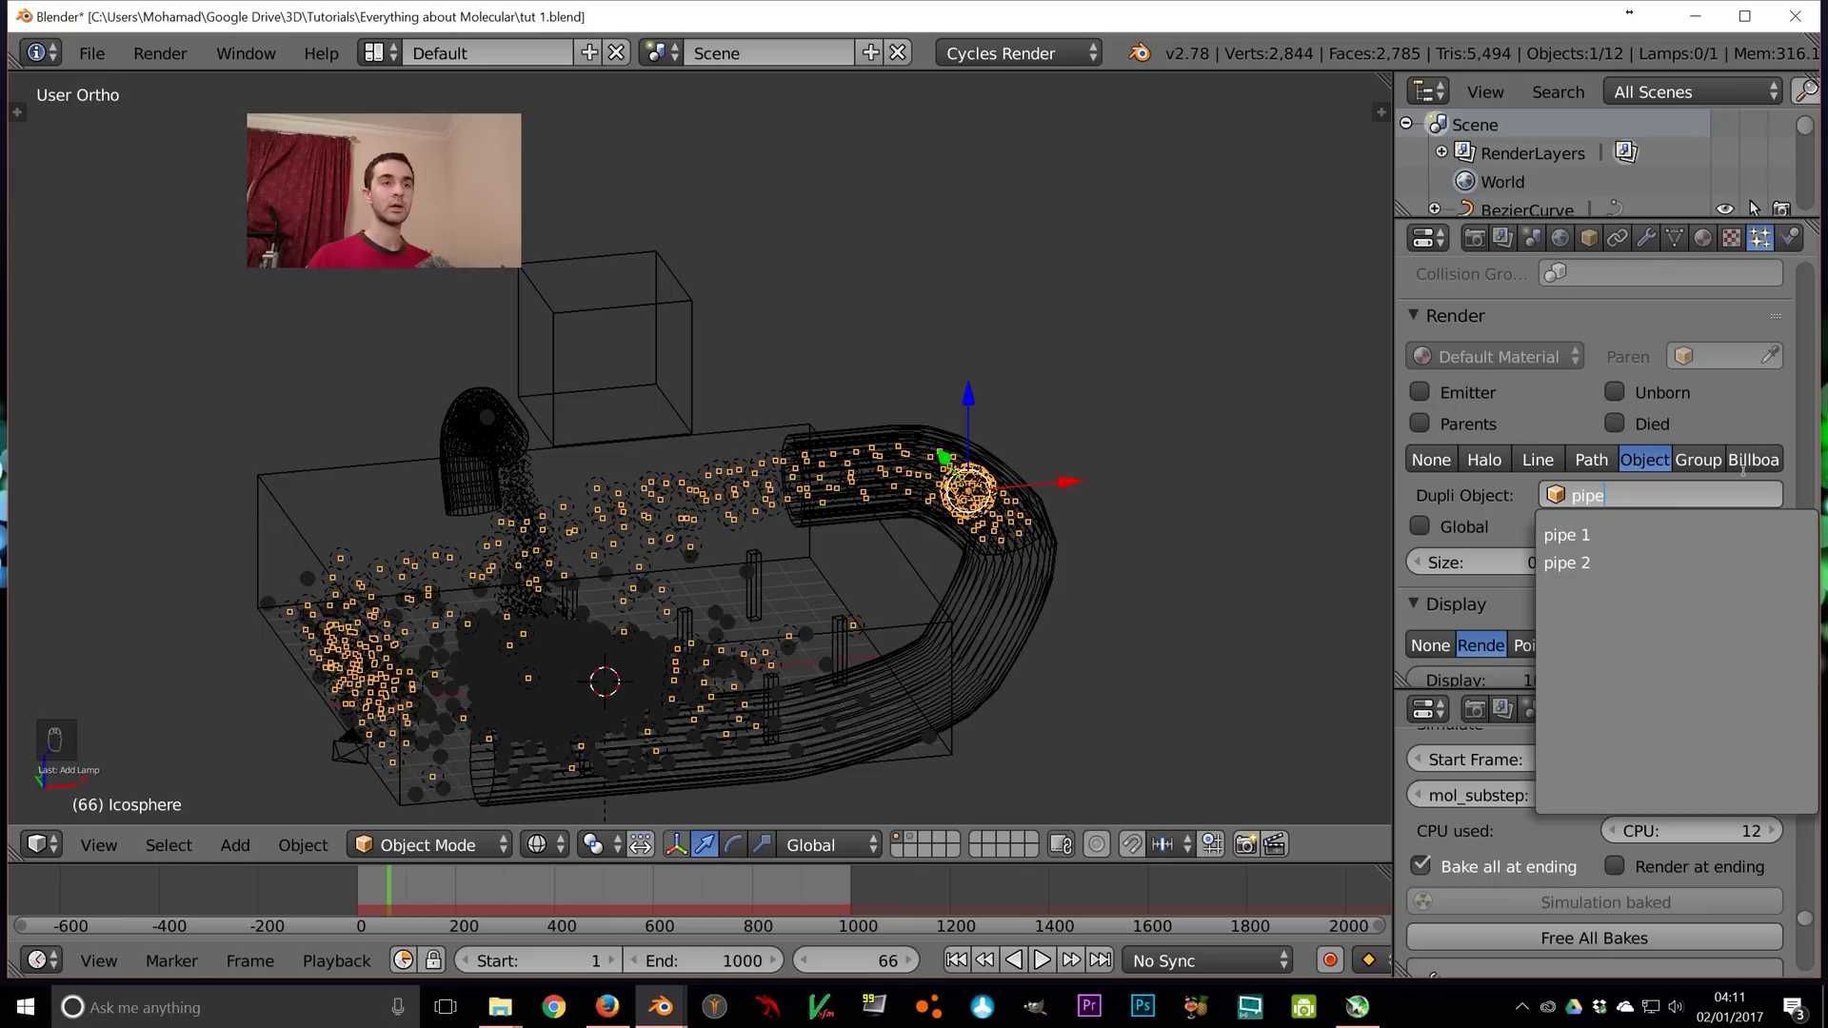
left_click(1669, 535)
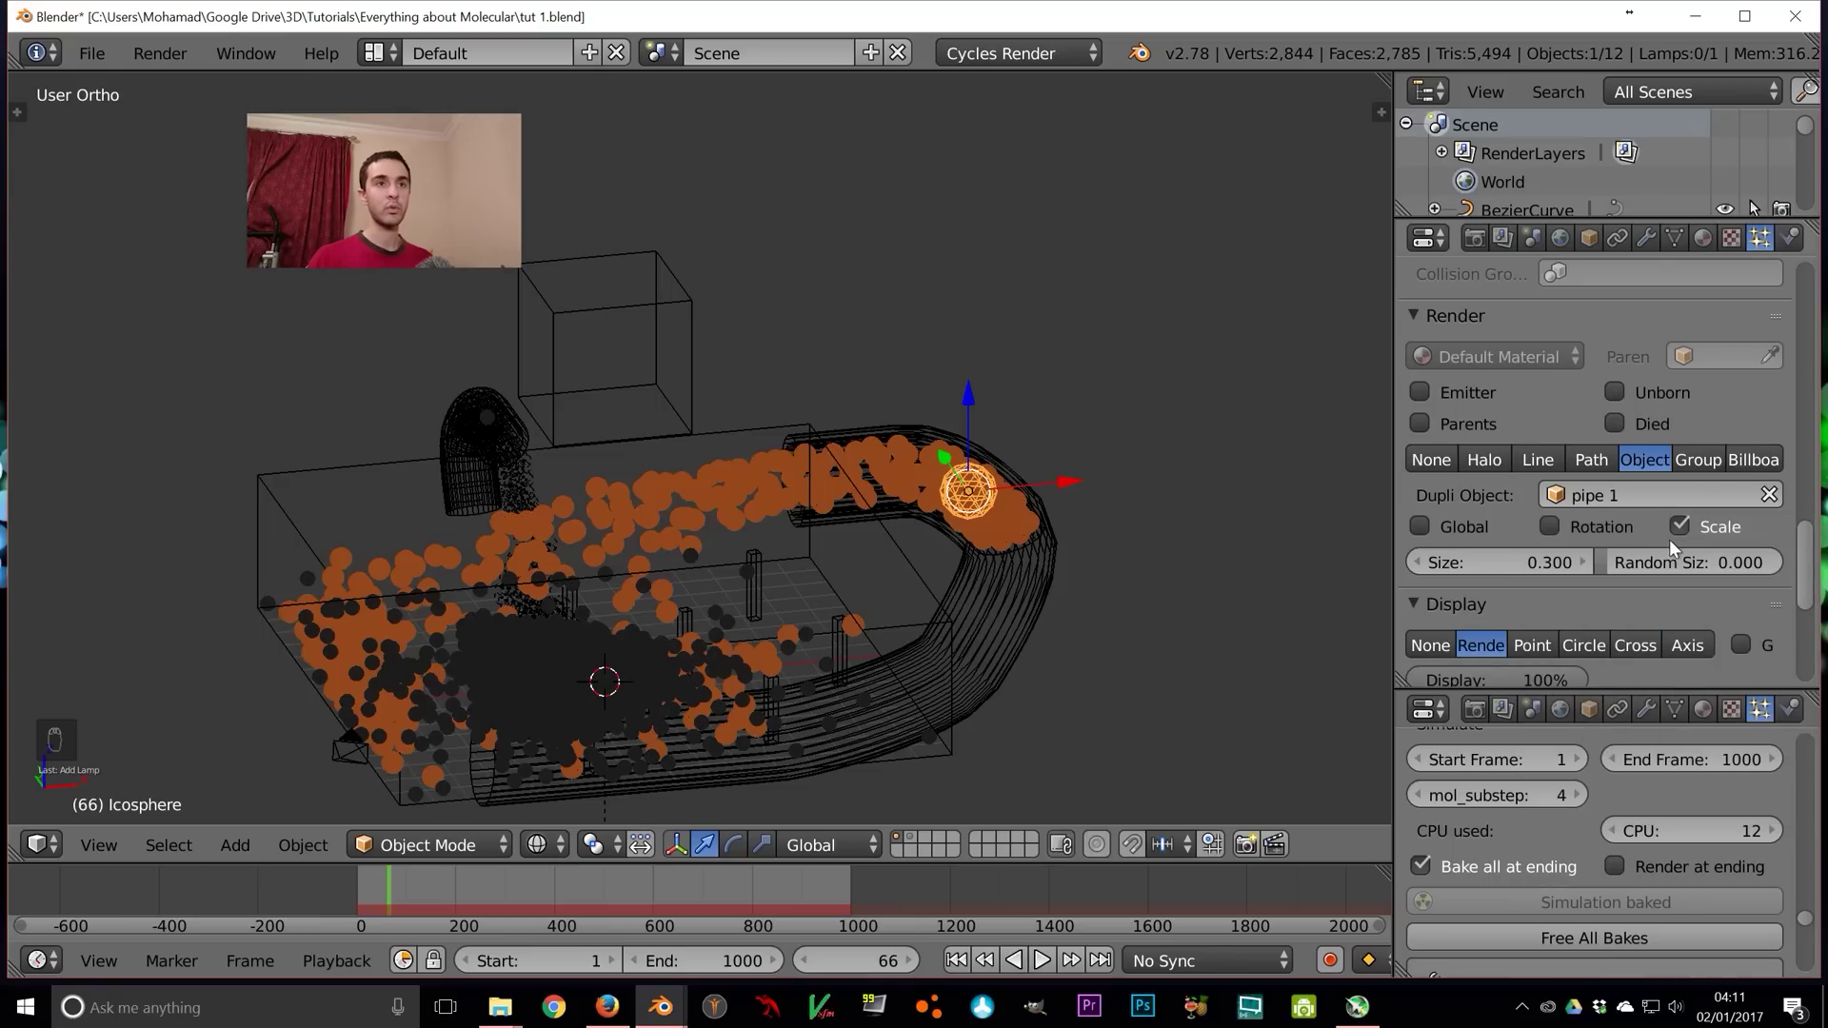
Render the particles of the icosphere in the small pipe as Object using "pipe 2", with the emitter's rendering turned off
right_click(520, 455)
right_click(522, 466)
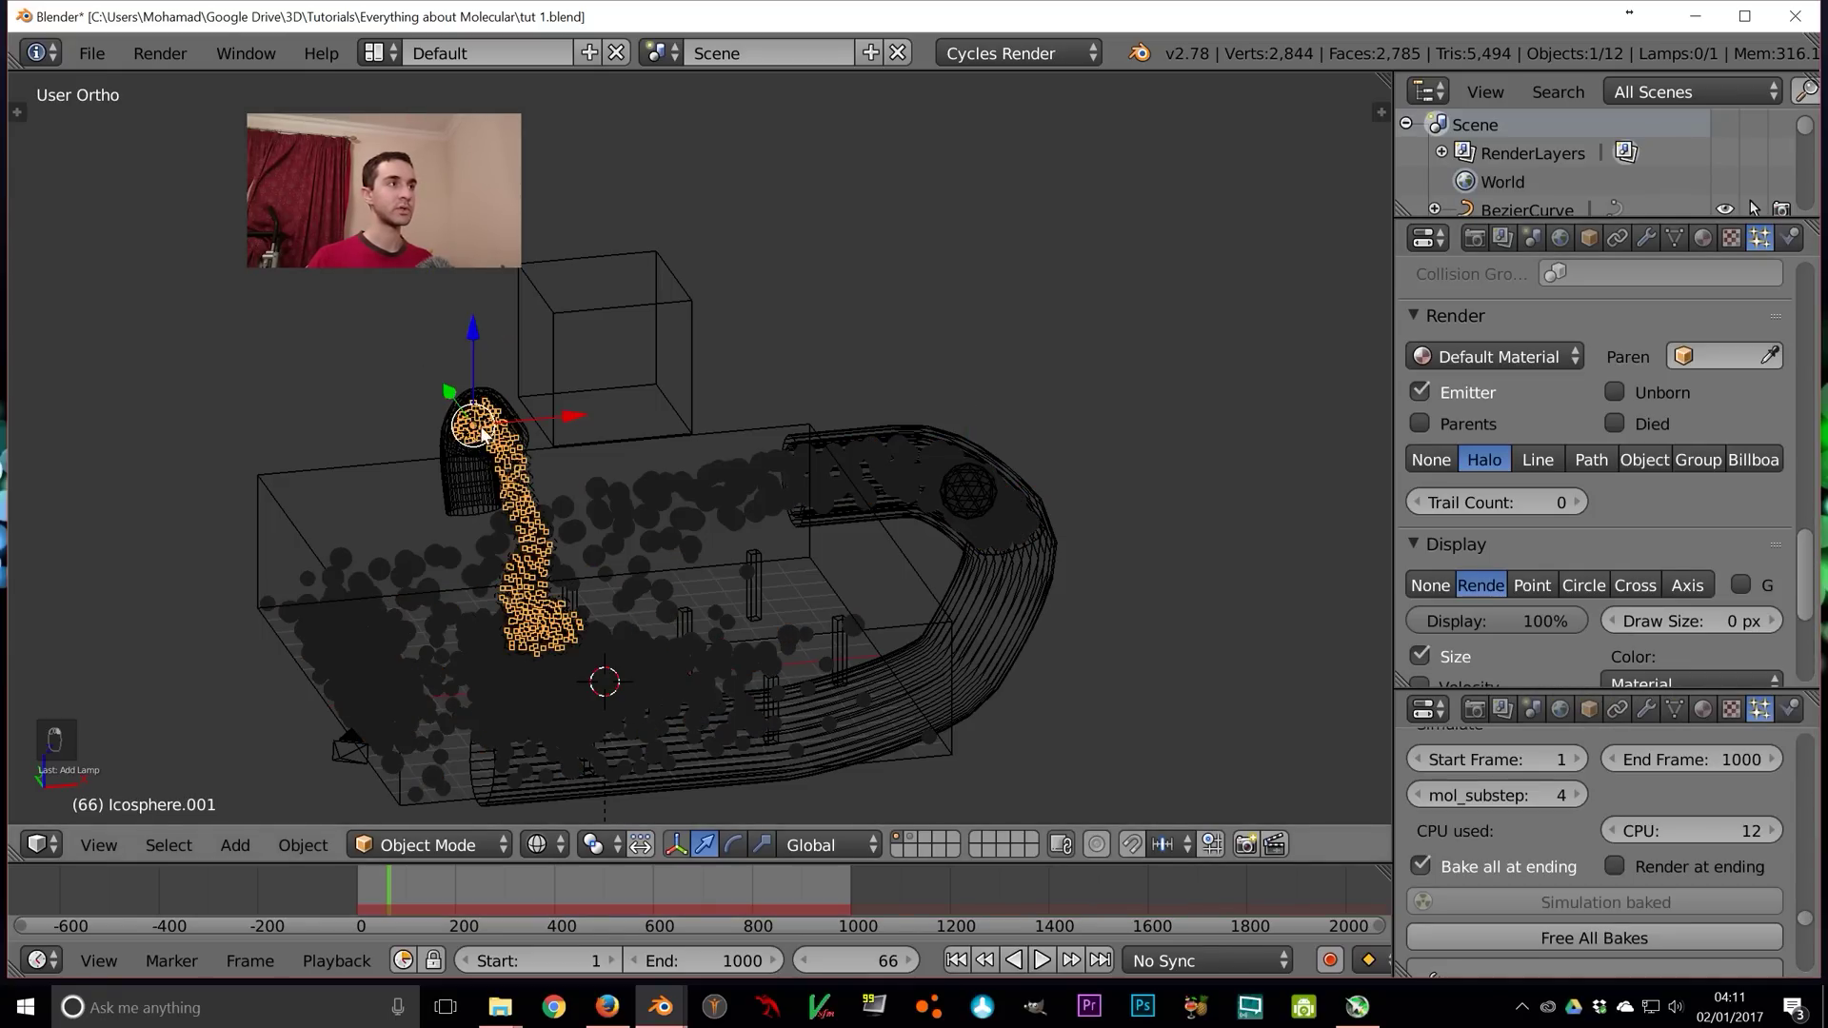
left_click(1419, 391)
left_click(1665, 460)
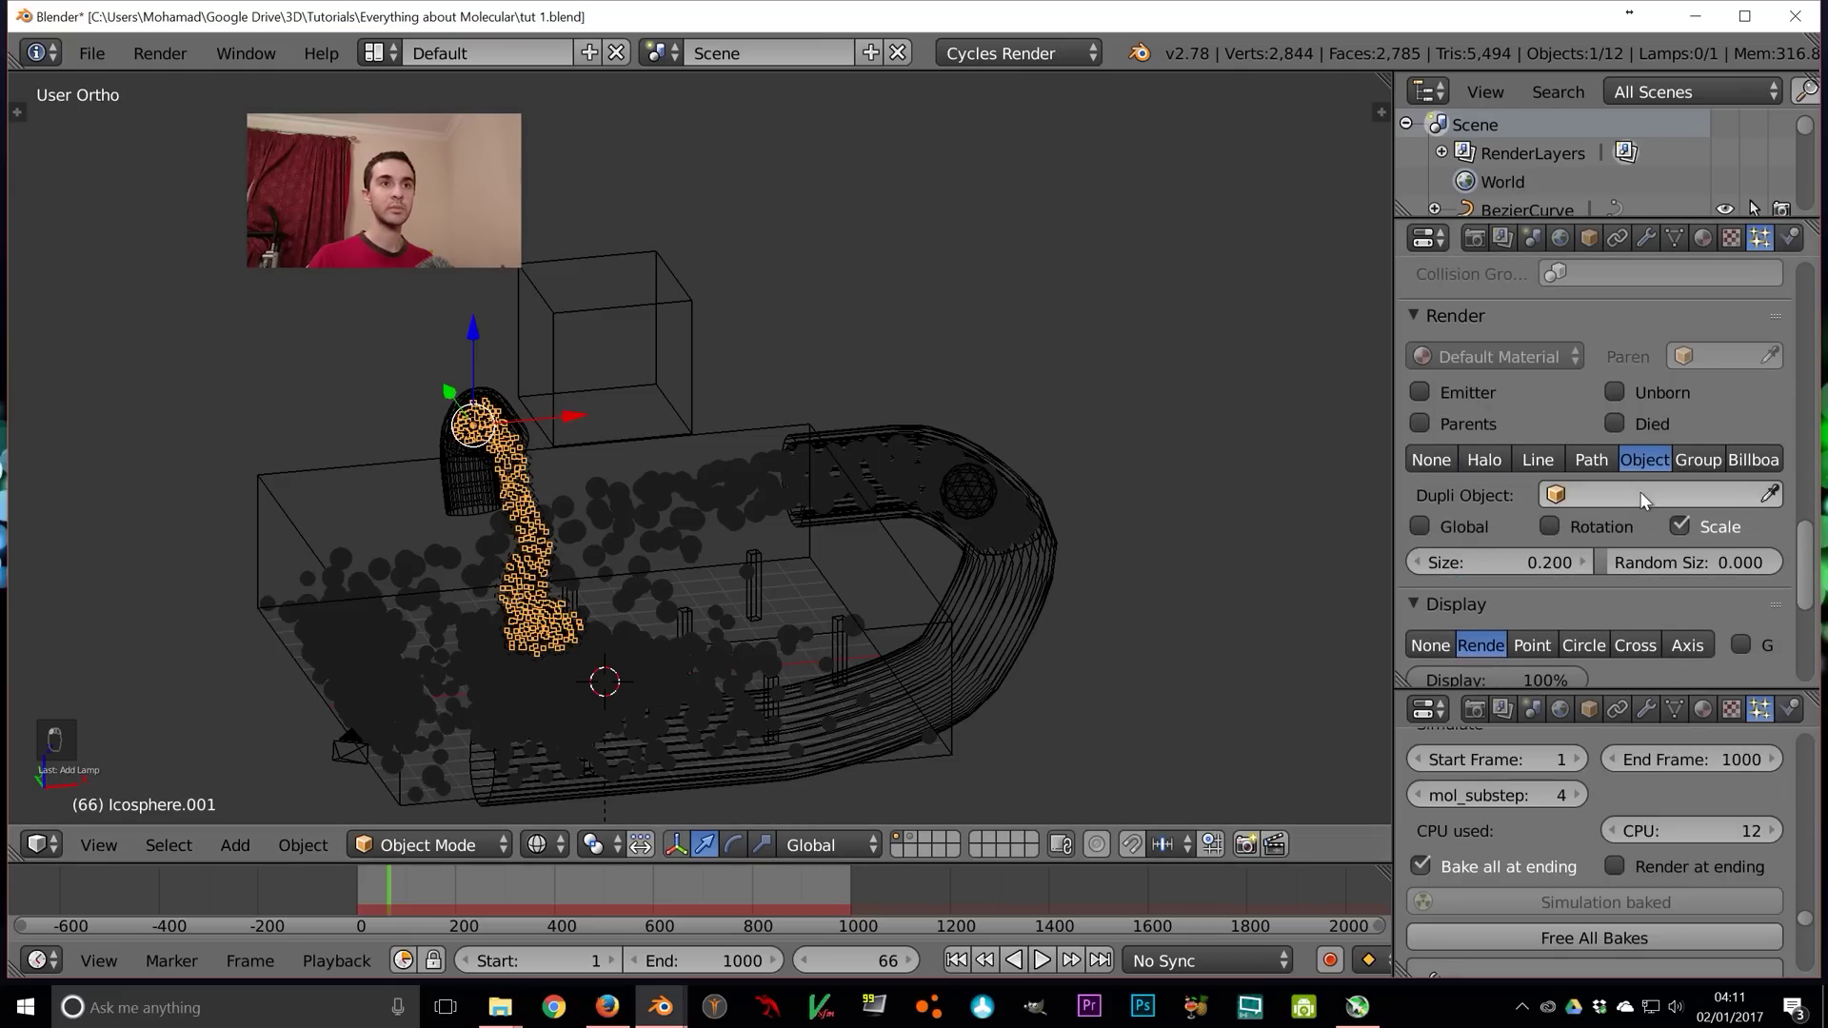
left_click(1637, 493)
key("BackSpace")
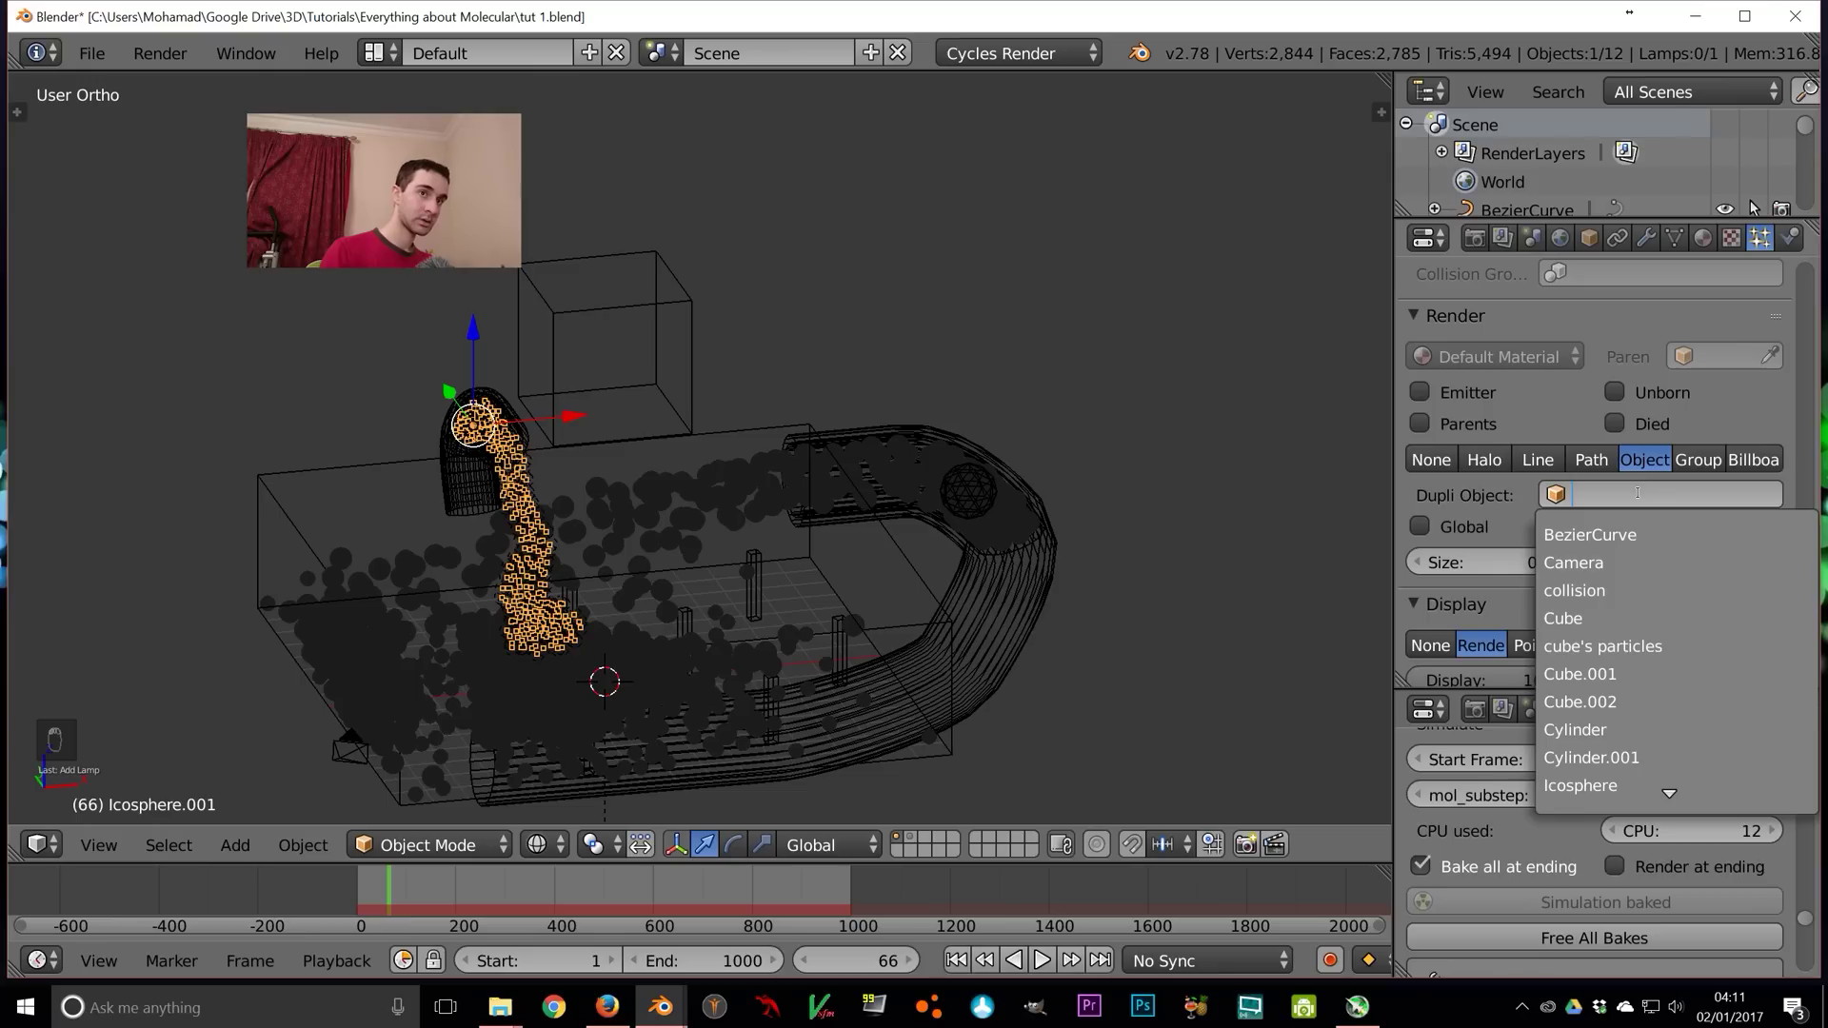
type("pipe")
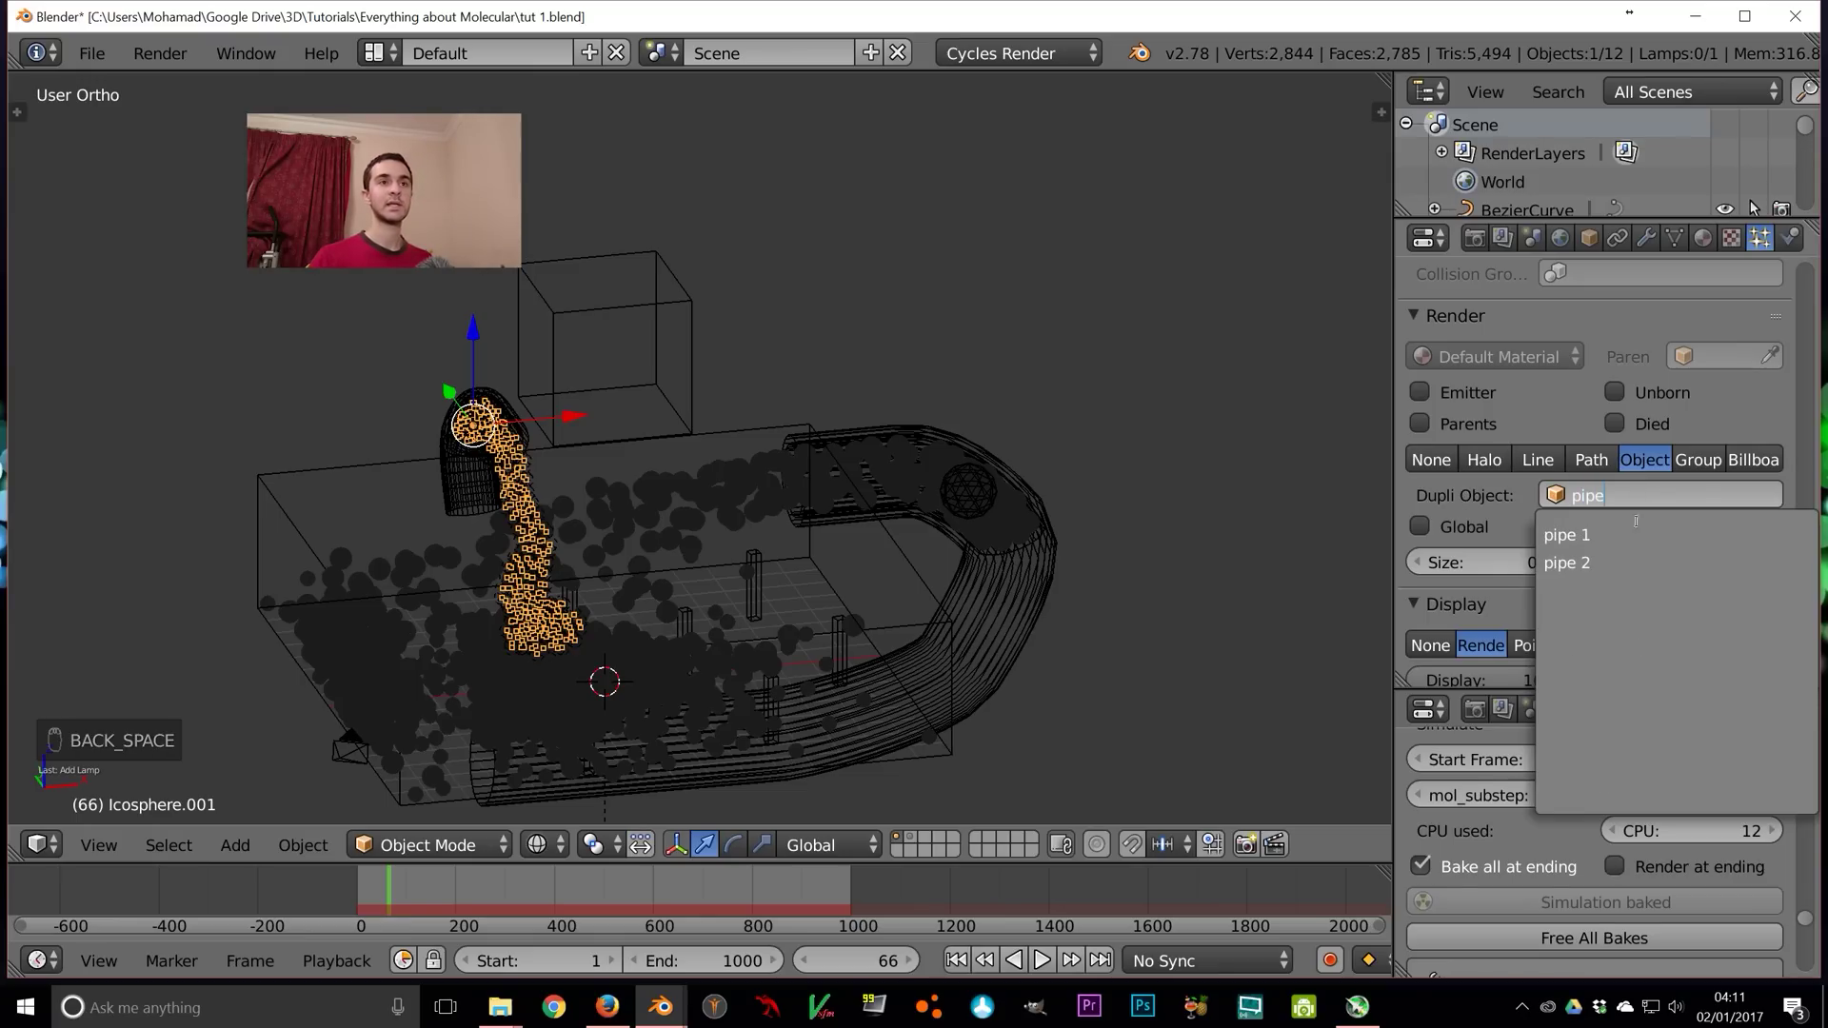
left_click(1566, 563)
Try to save over tut 1.blend, and save the scene as a new file named tut 2.blend
key("ctrl+s")
key("ctrl+s")
key("ctrl+s")
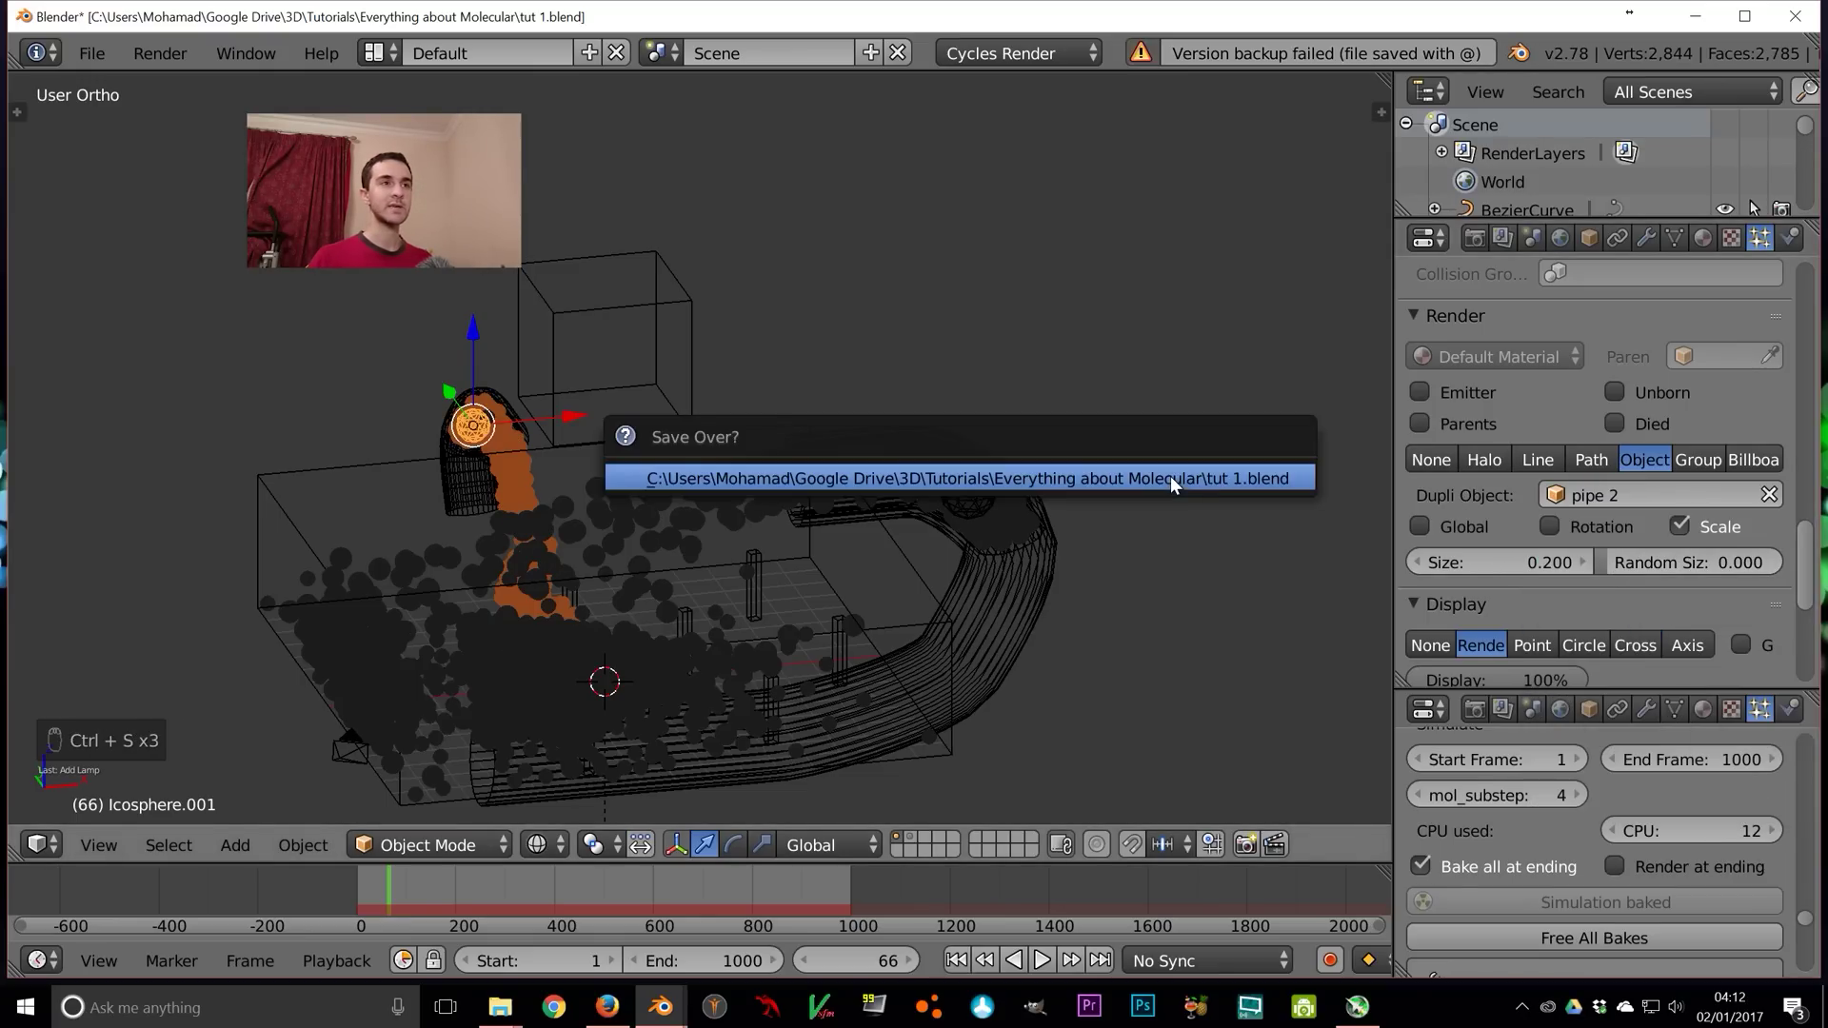
left_click(1169, 476)
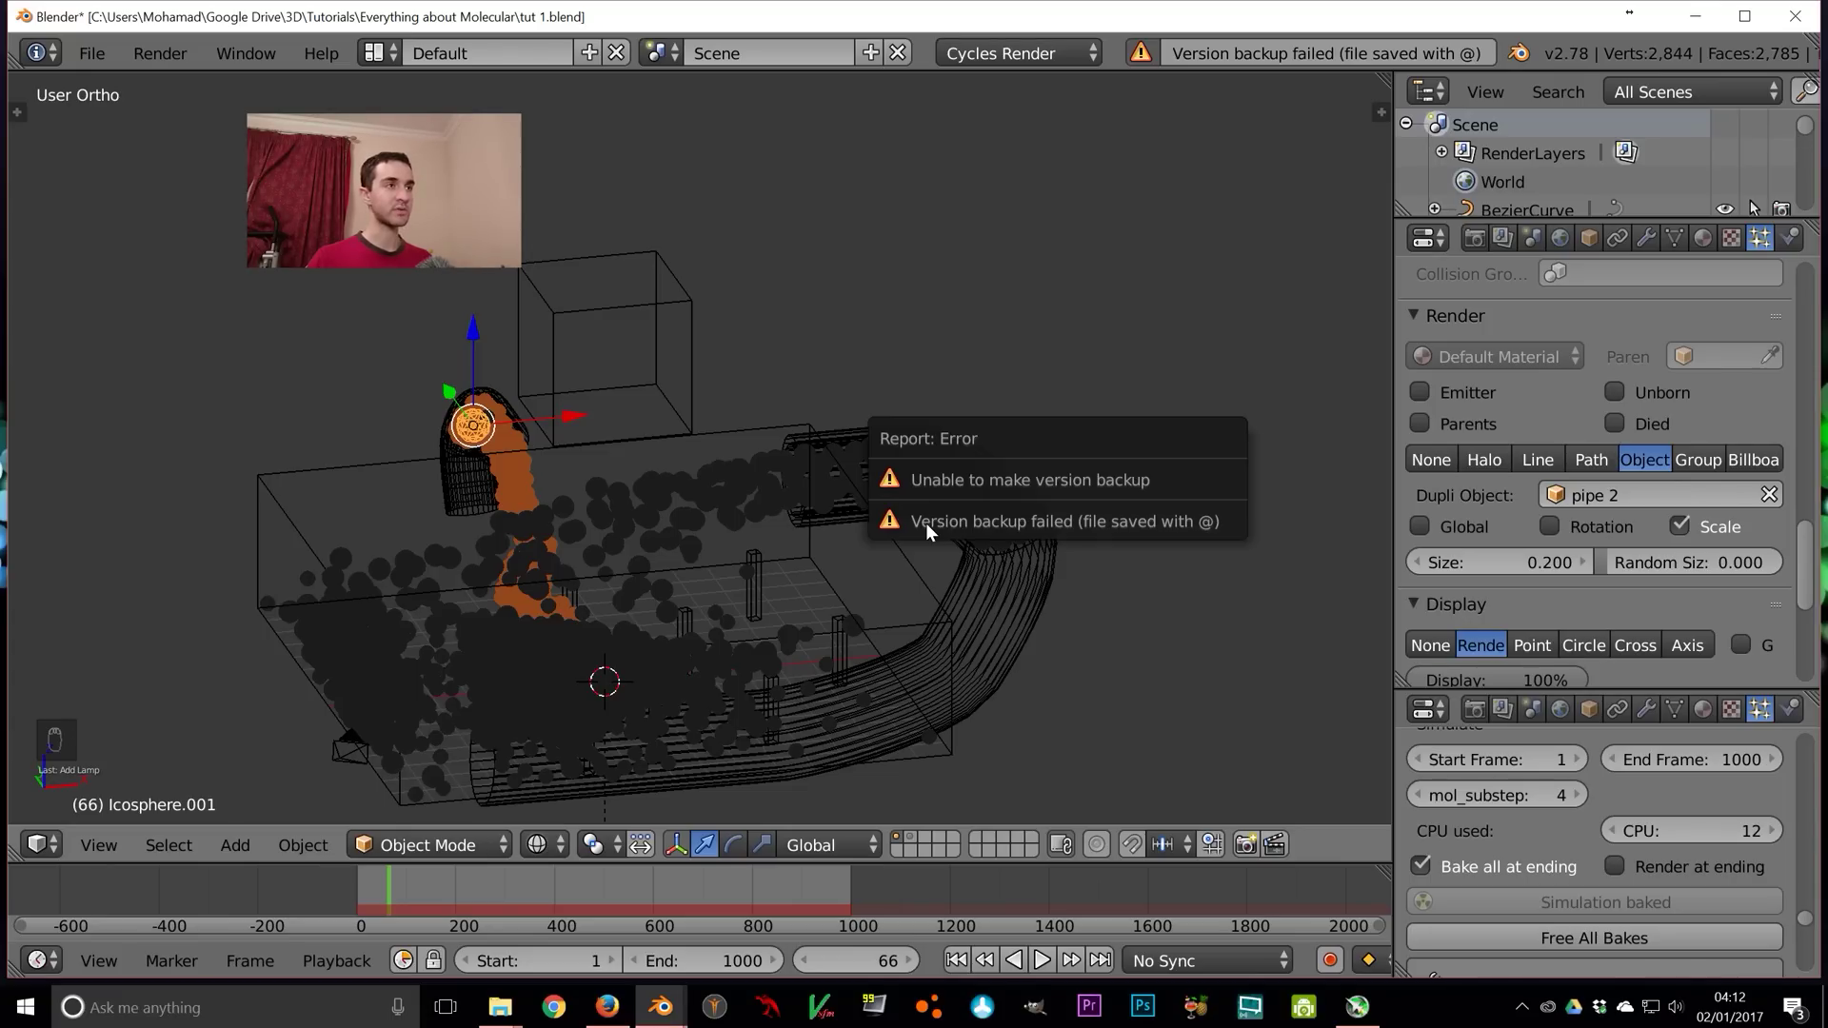
key("ctrl+shift+s")
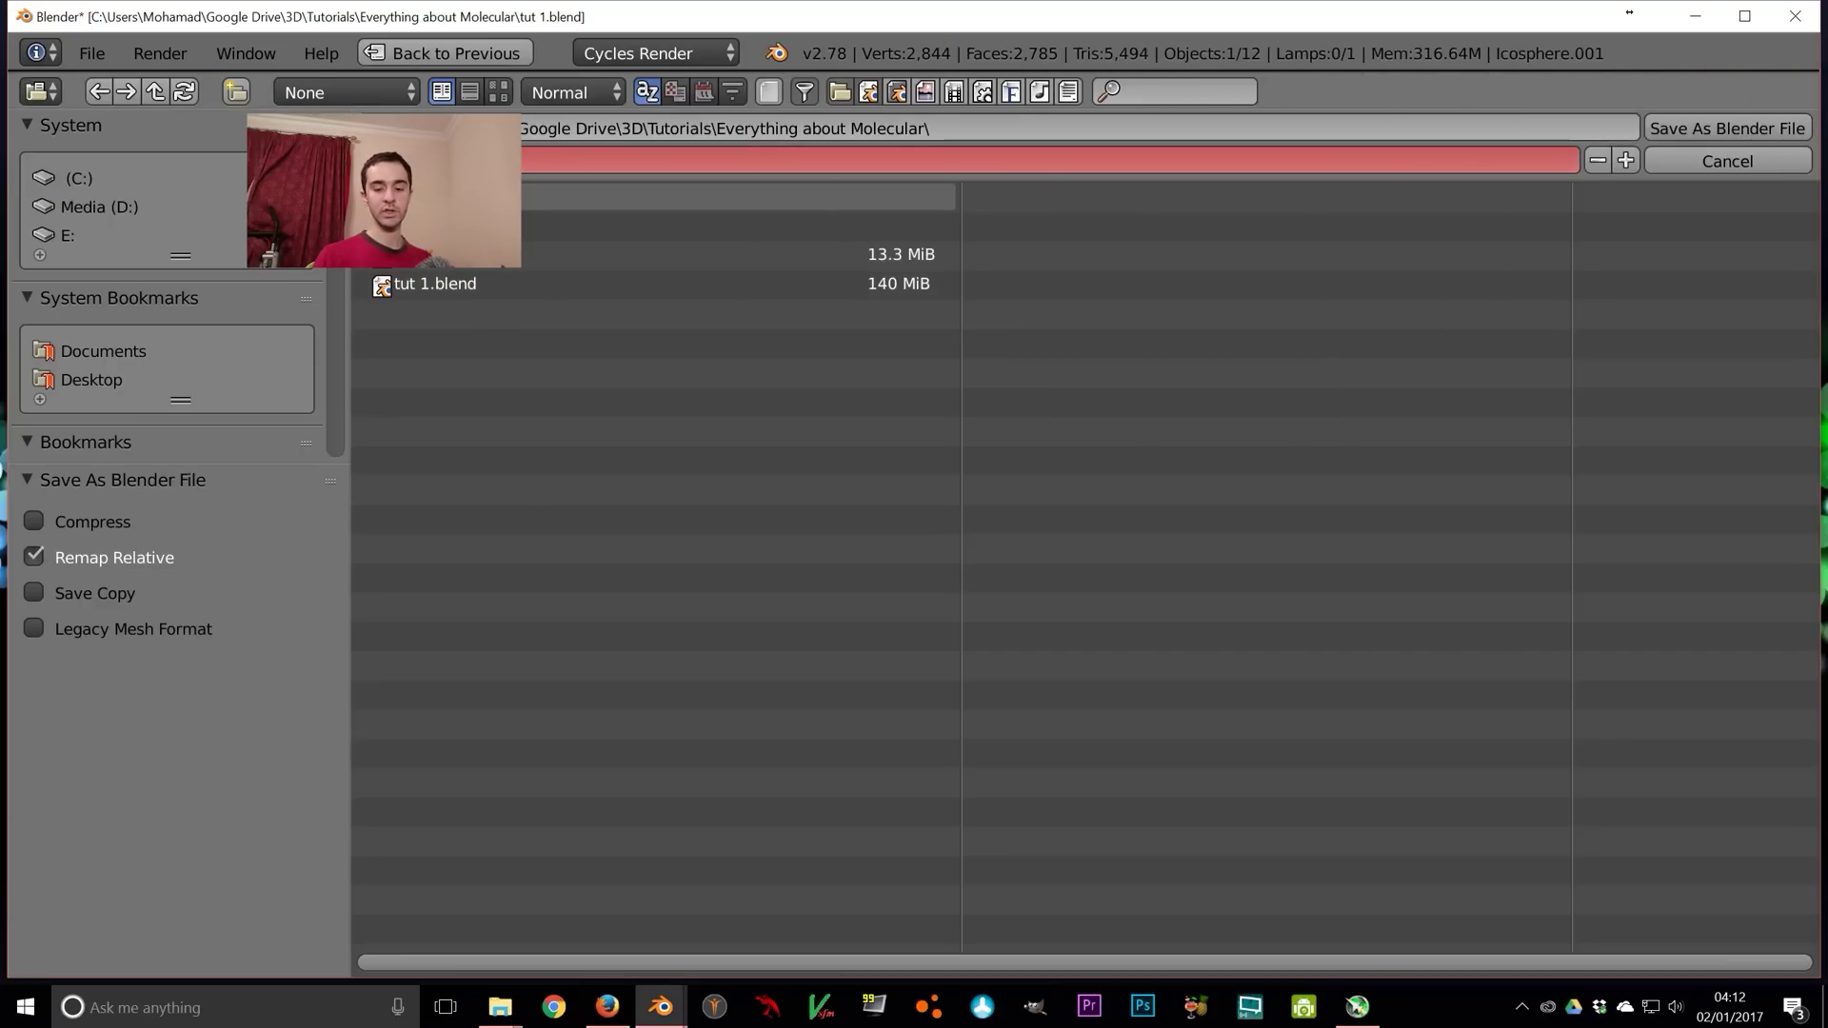
key("KP_Enter")
key("KP_Enter")
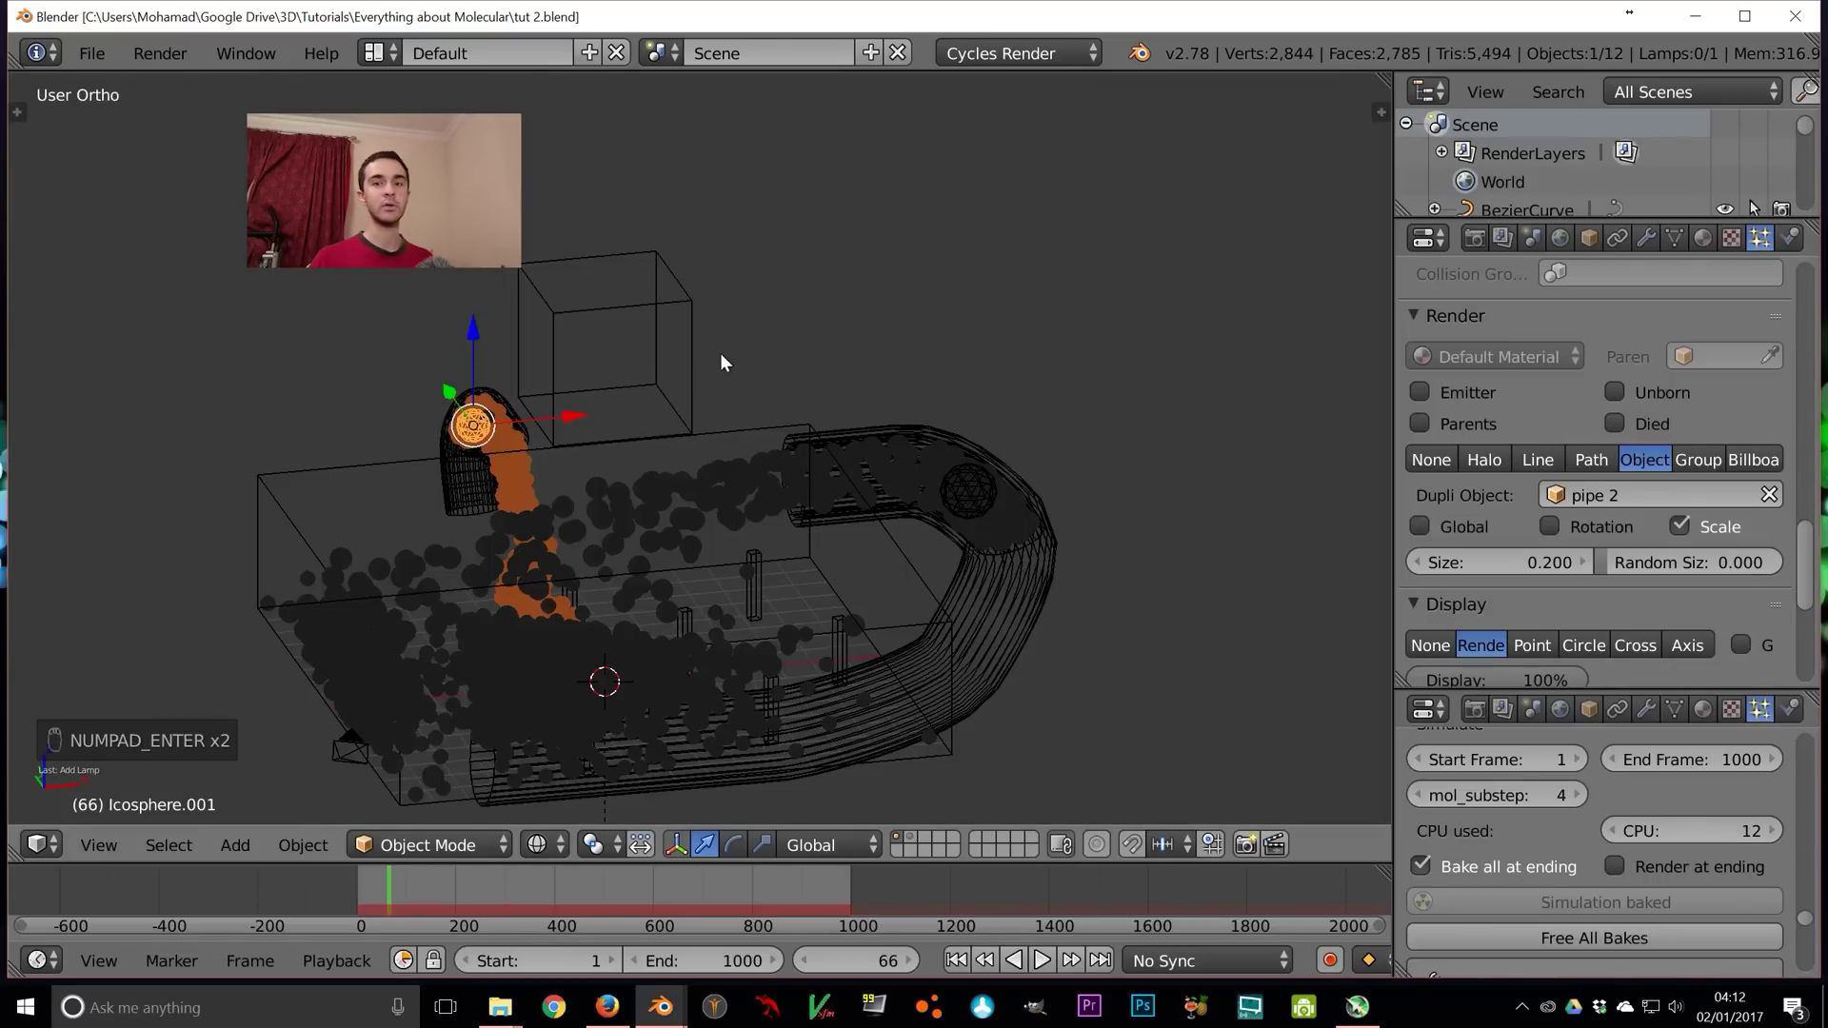
Preview all the particles through the camera in rendered shading and apply smooth shading to the large and small pipes
key("KP_0")
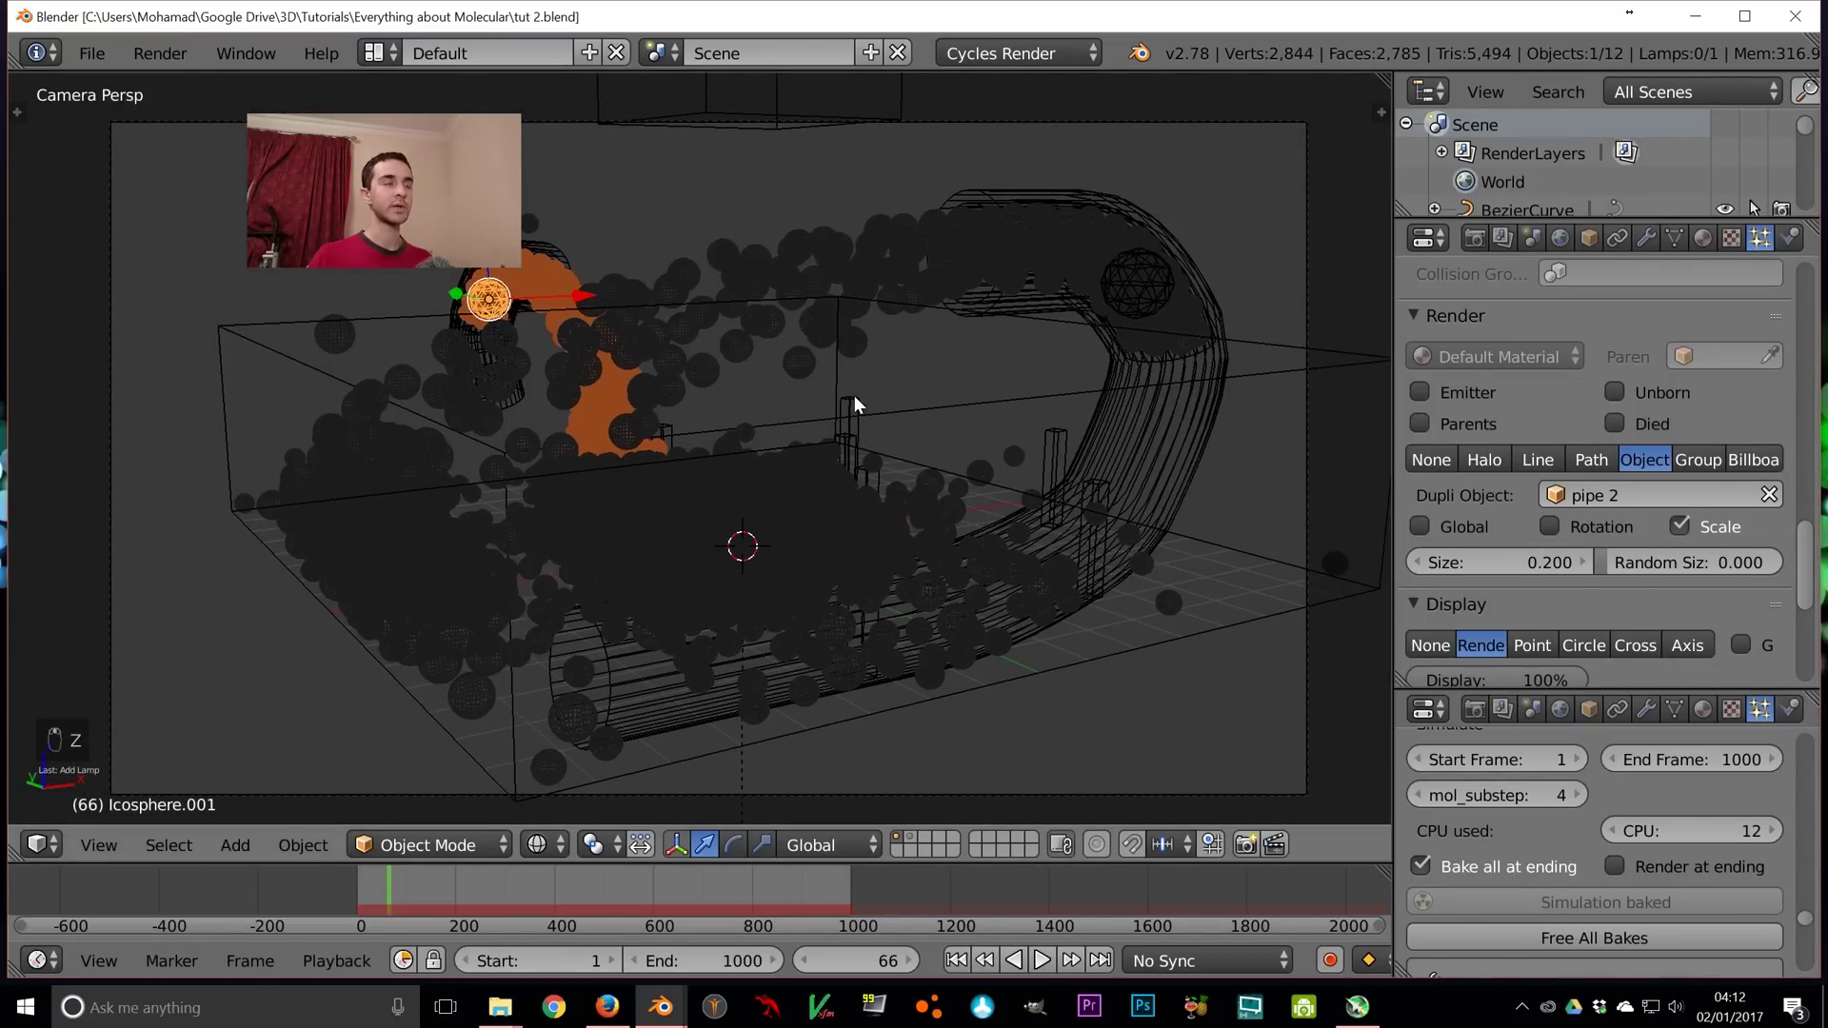
key("shift+z")
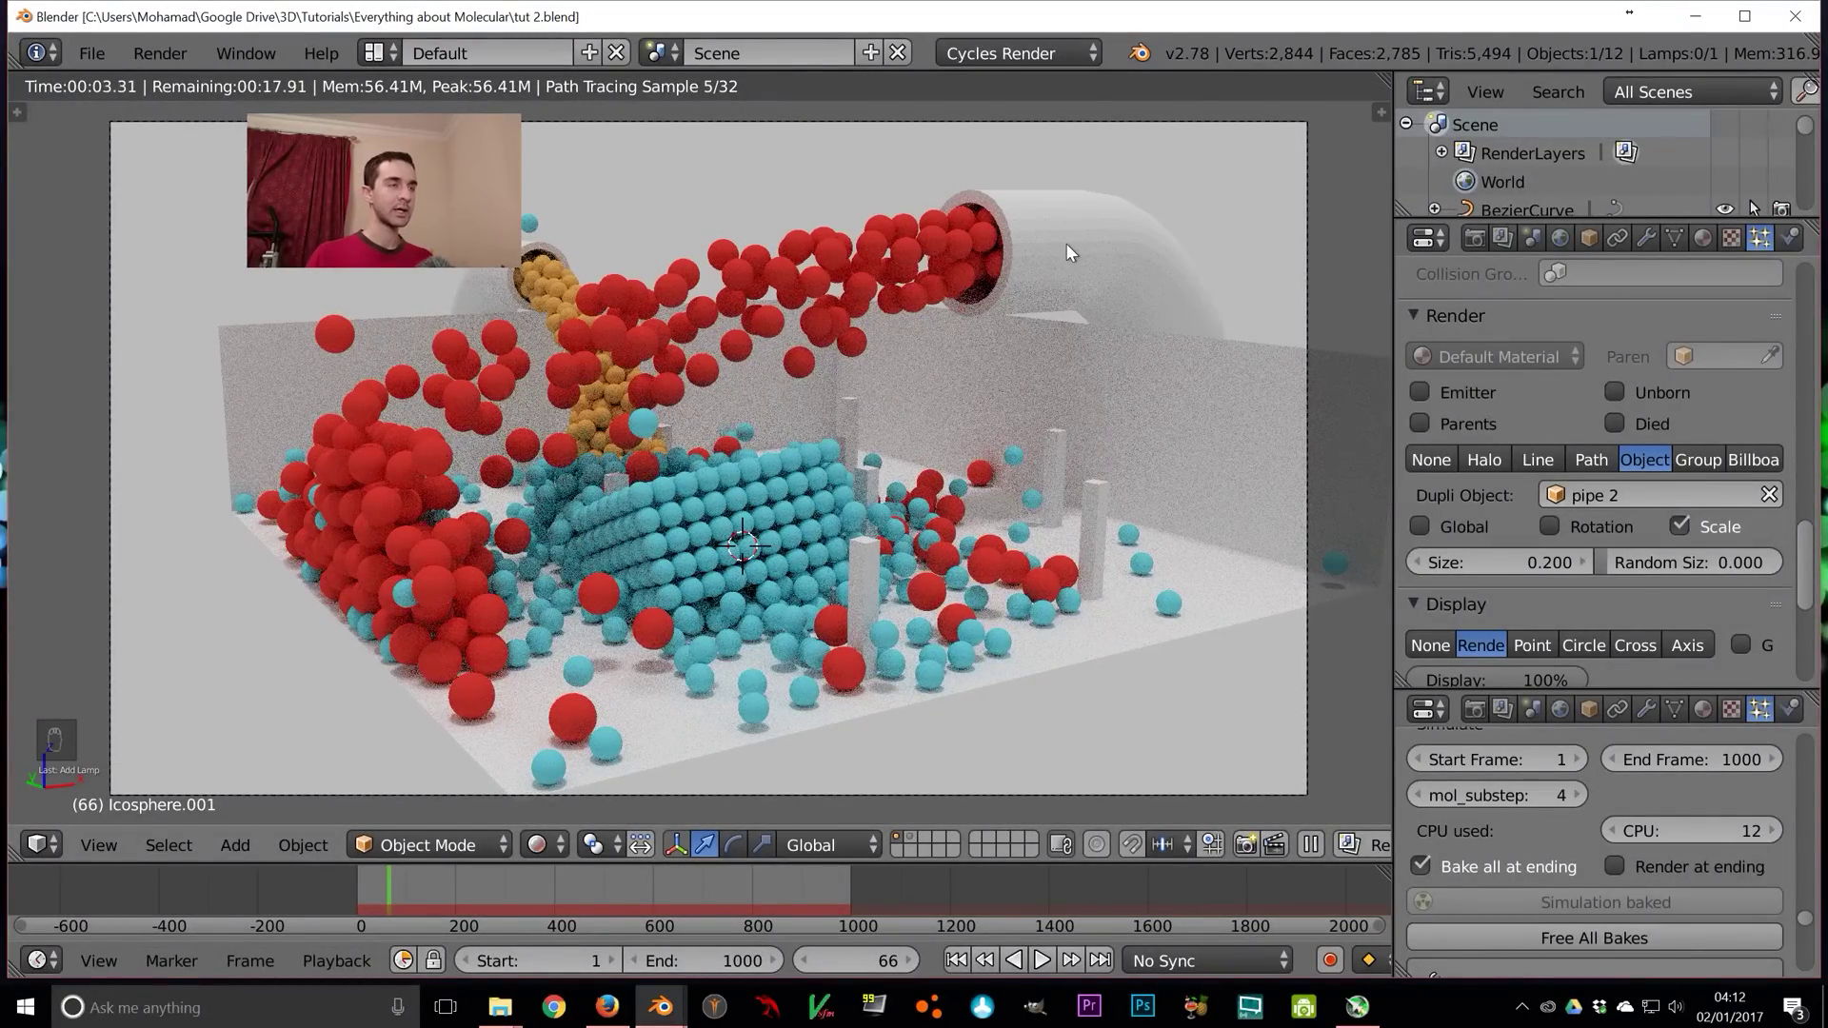
key("t")
right_click(791, 310)
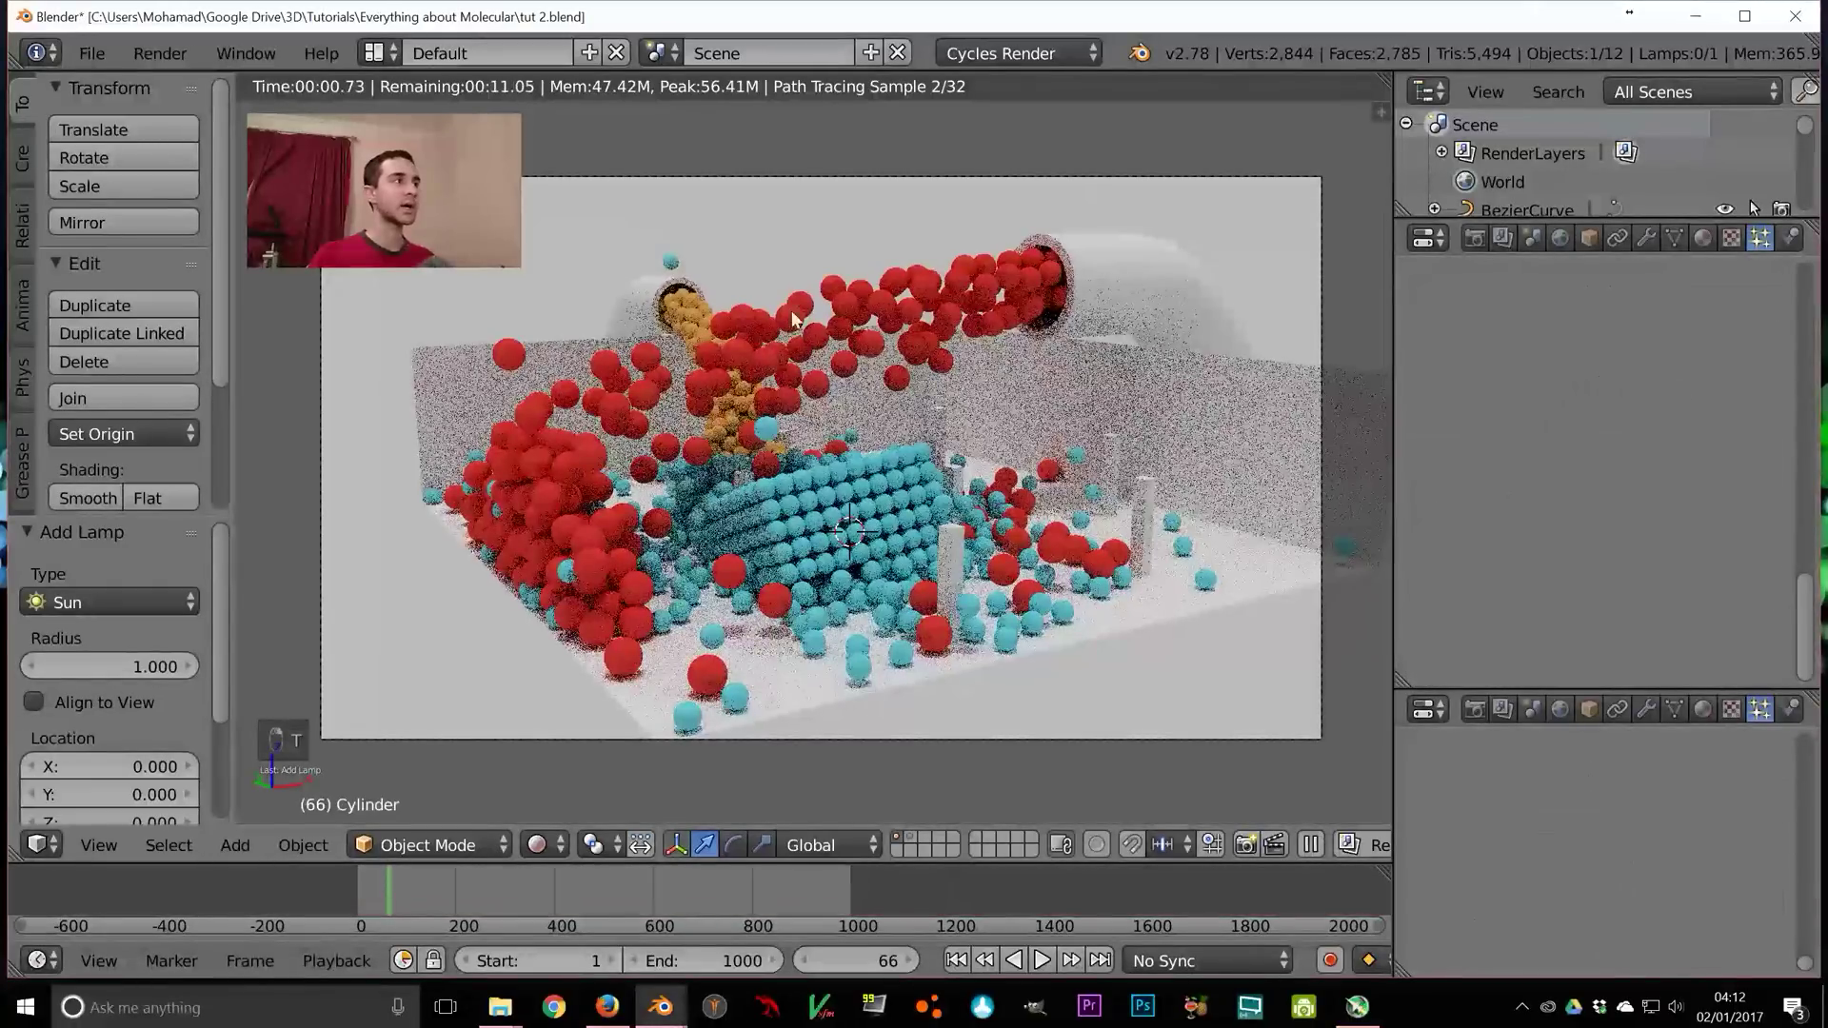
left_click(89, 498)
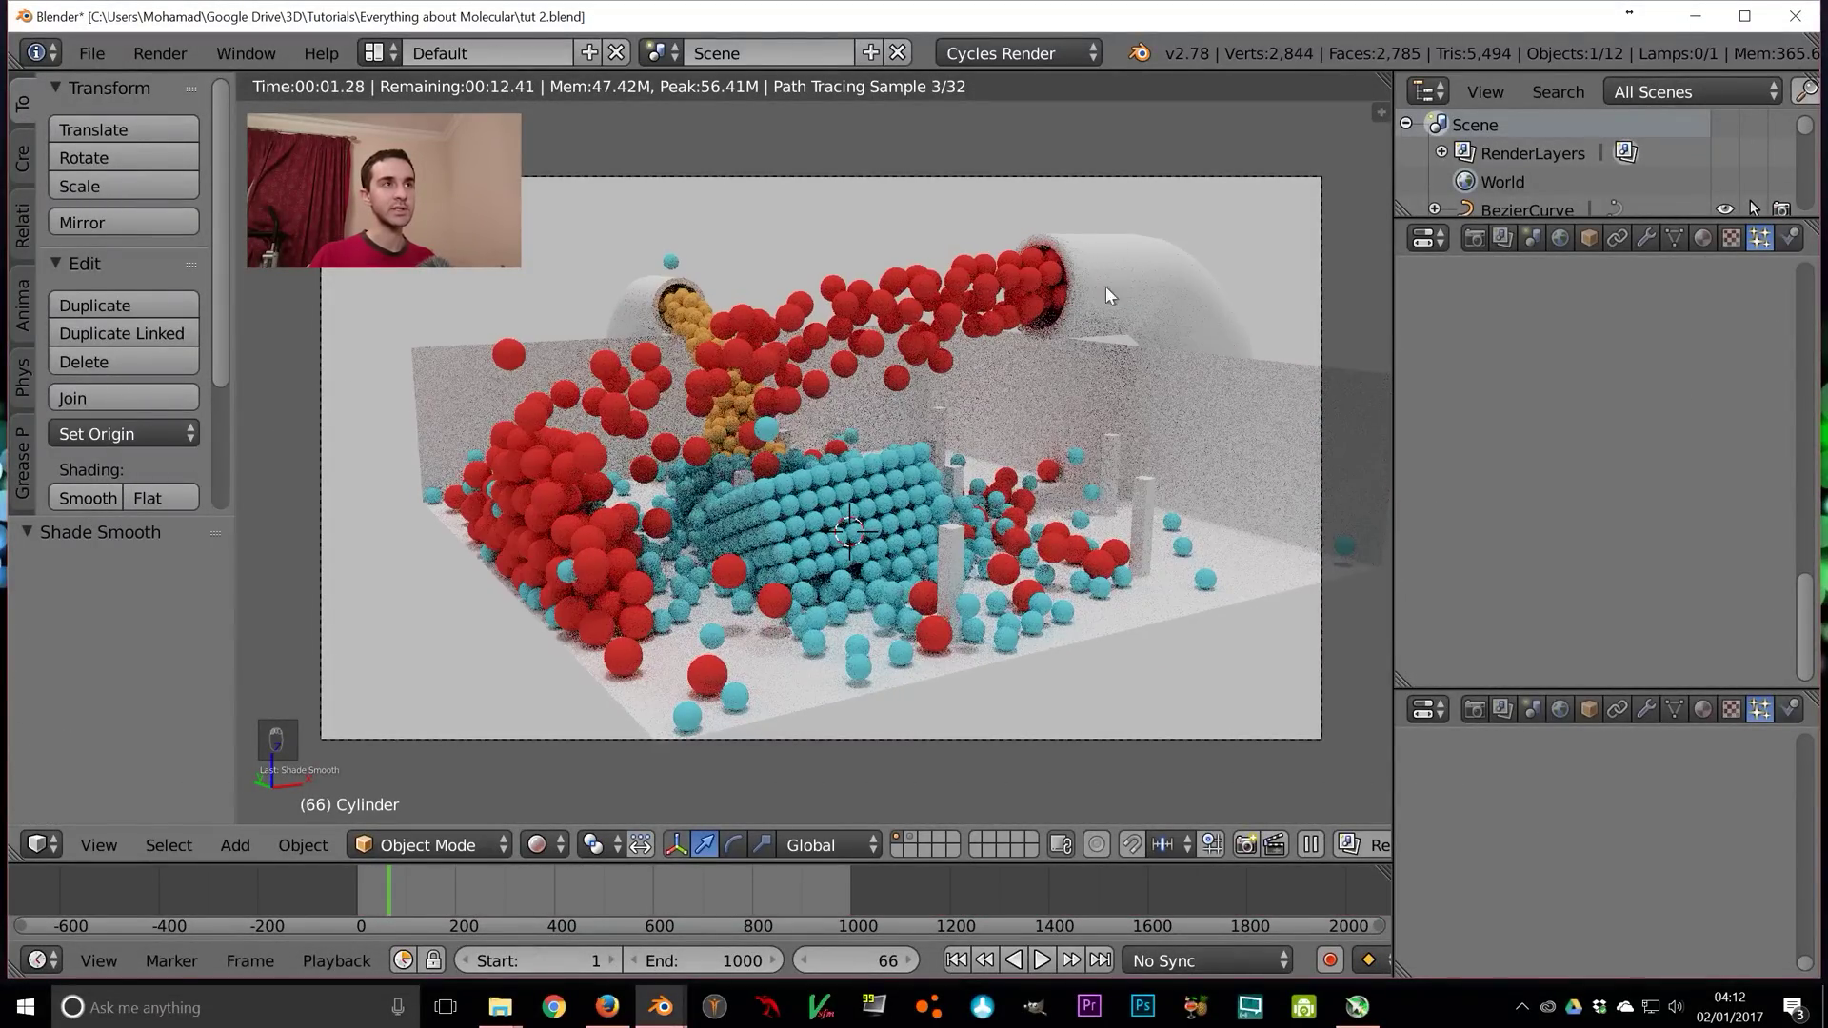
right_click(631, 306)
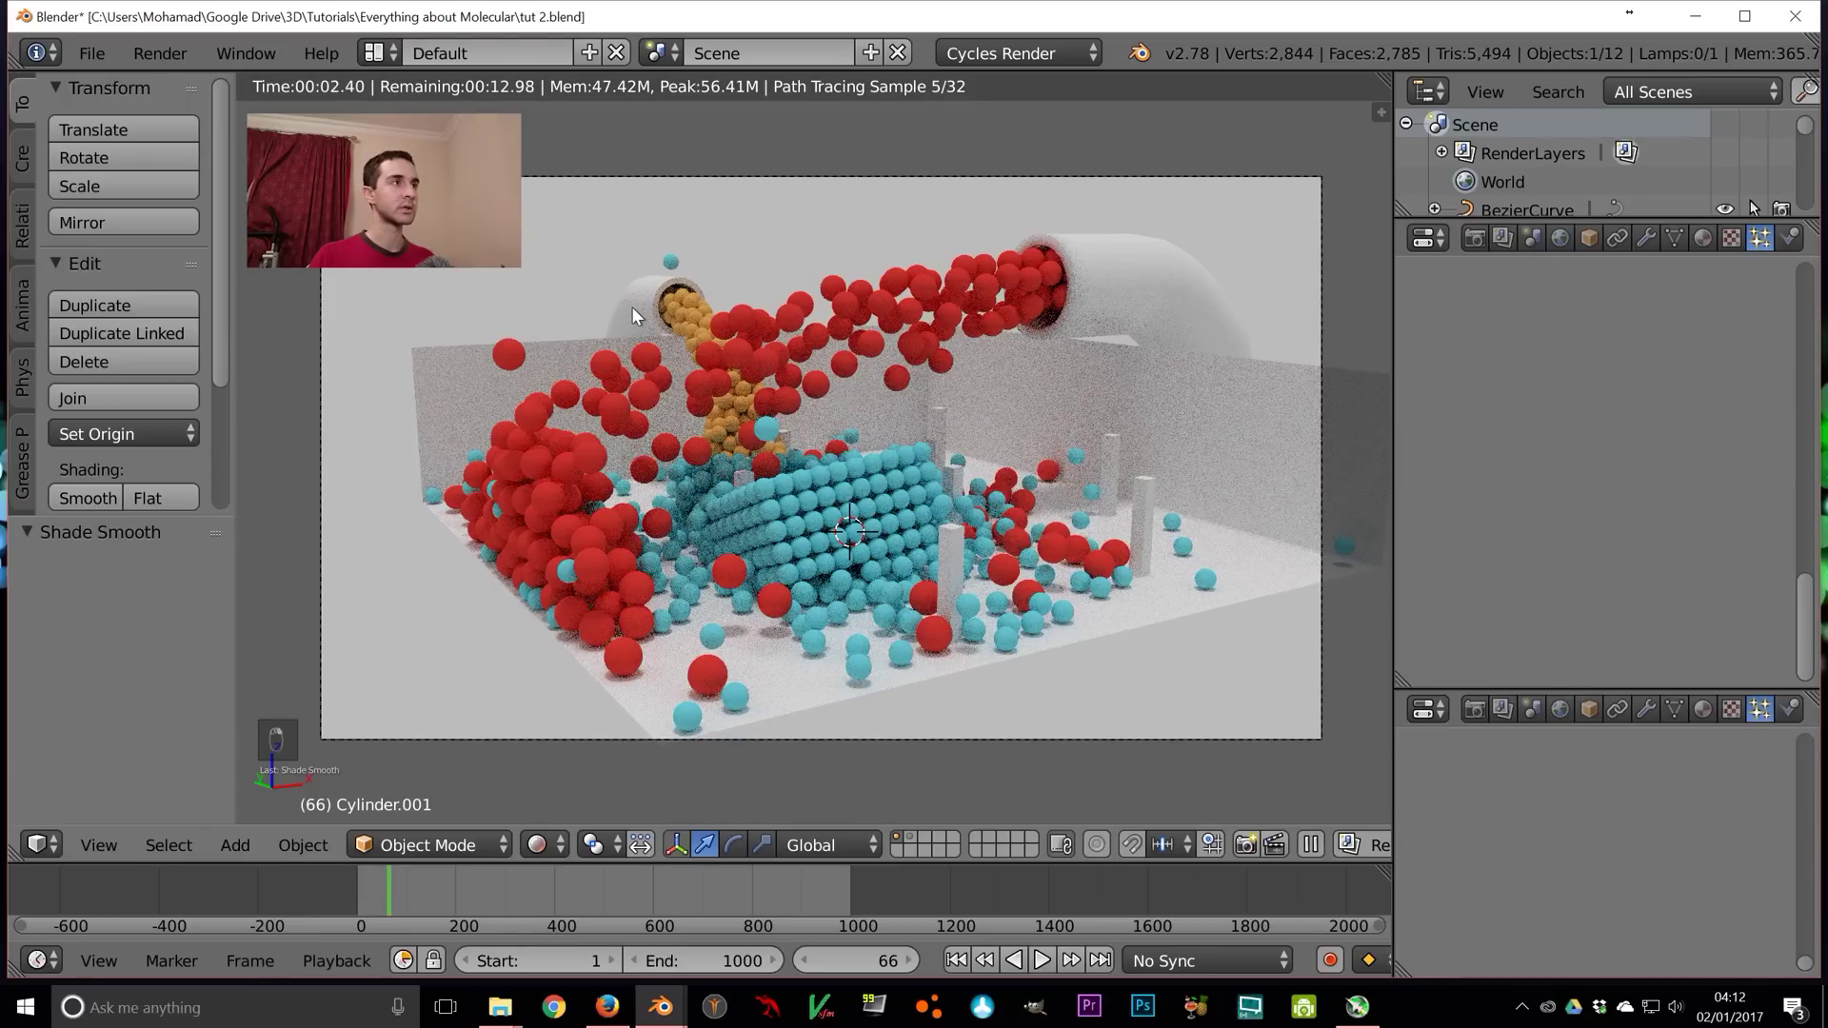
left_click(104, 500)
middle_click_drag(985, 314, 949, 303)
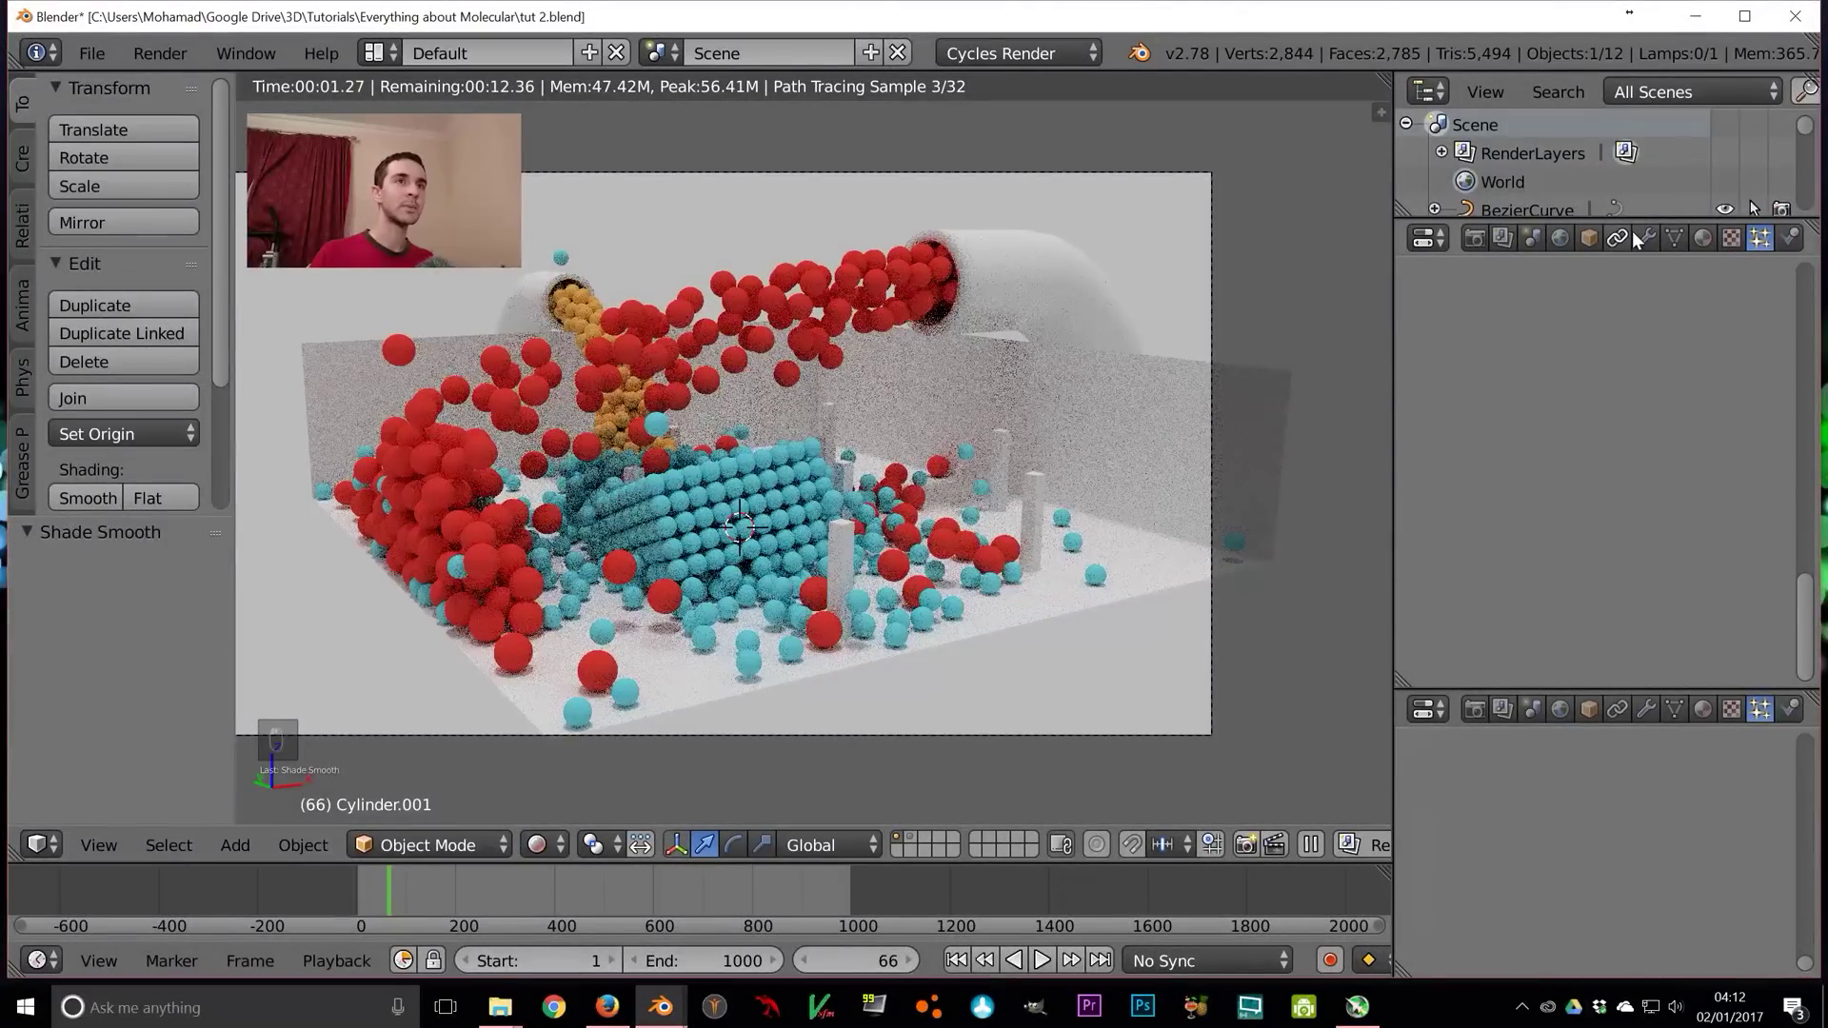
Lower the saturation of the red diffuse color on the "pipe 1" object's material slightly, using HSV values
left_click_drag(1632, 219, 1585, 514)
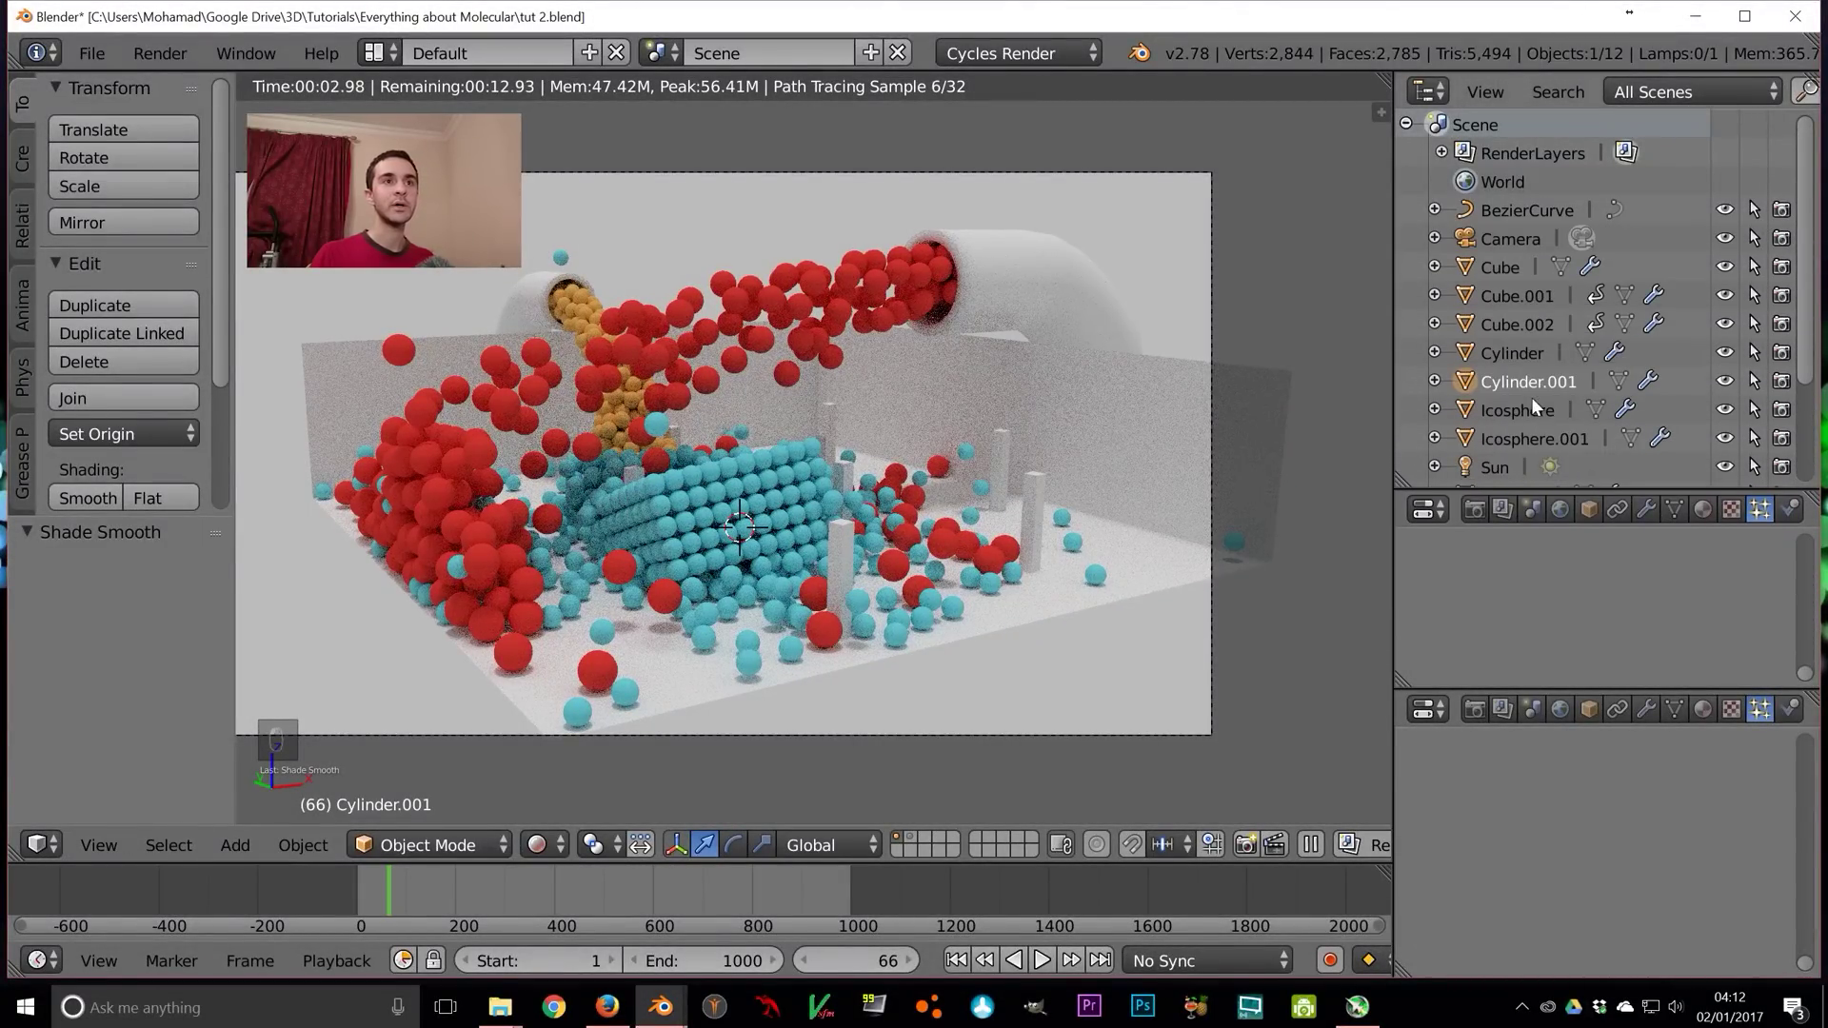
scroll(1542, 381, "down", 3)
left_click(1508, 419)
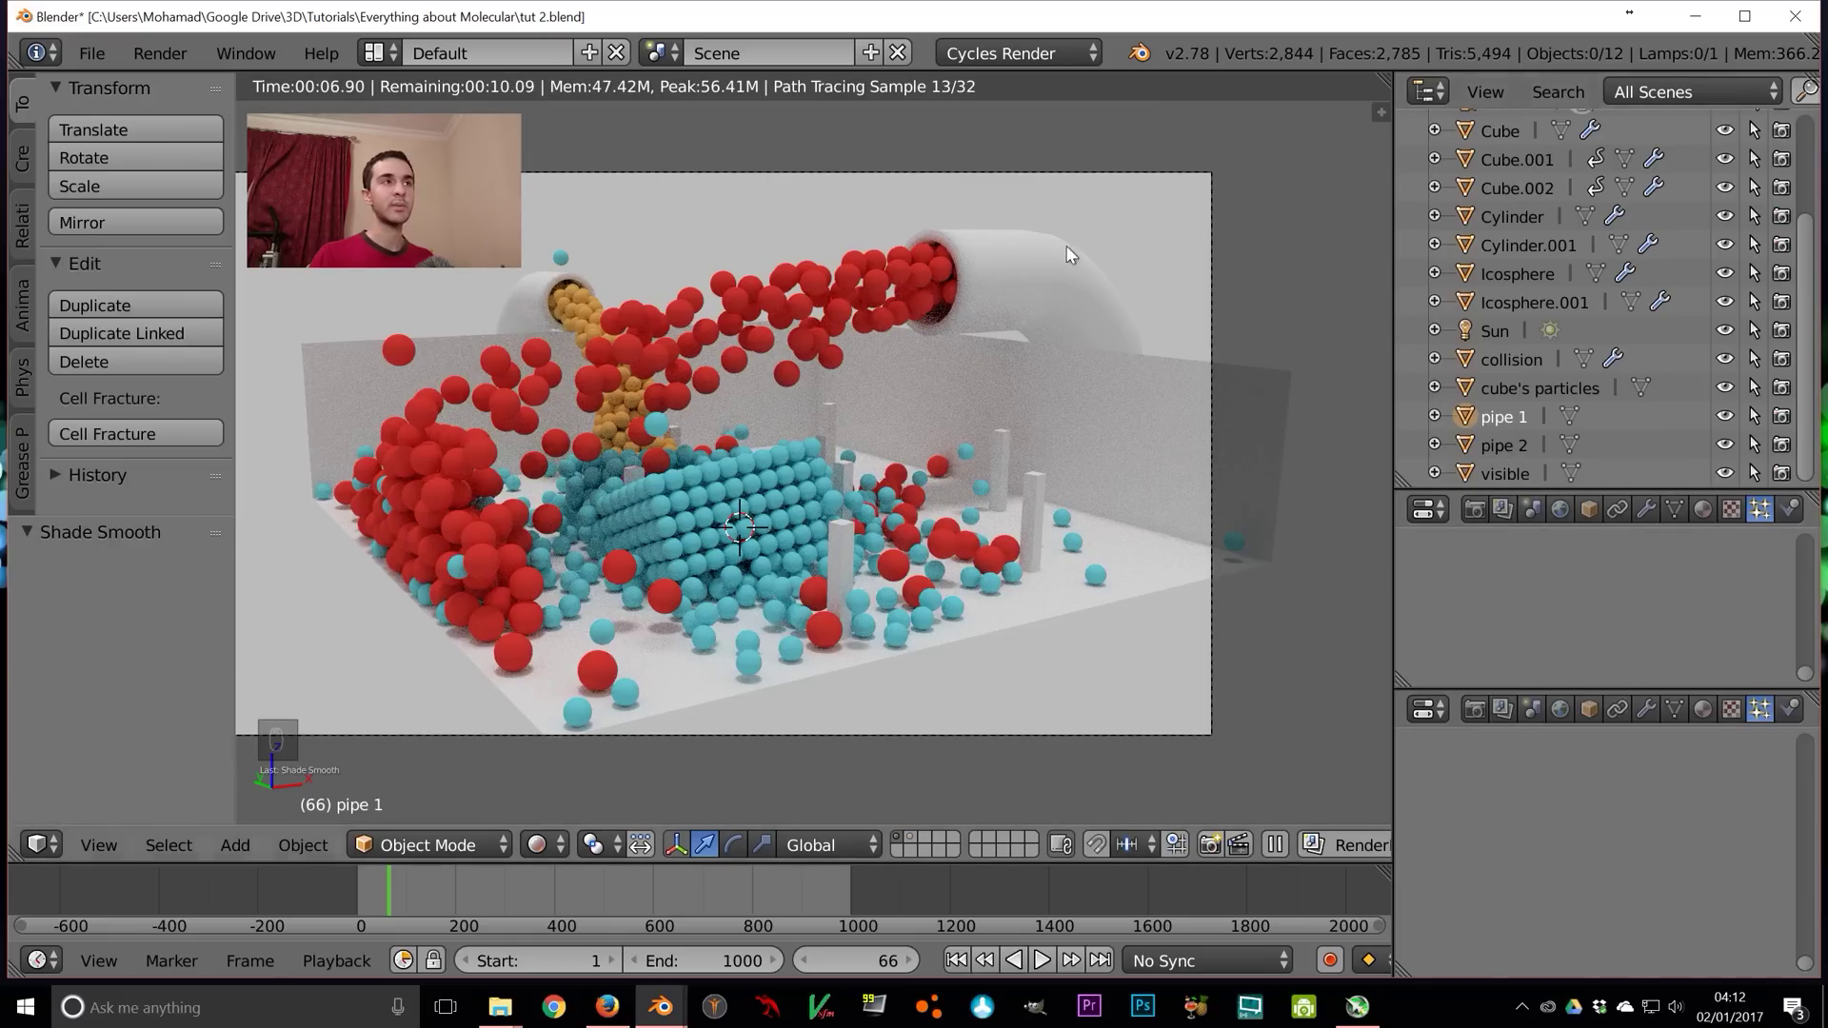
left_click(1702, 509)
scroll(1619, 614, "down", 4)
scroll(1646, 605, "down", 2)
left_click(1660, 590)
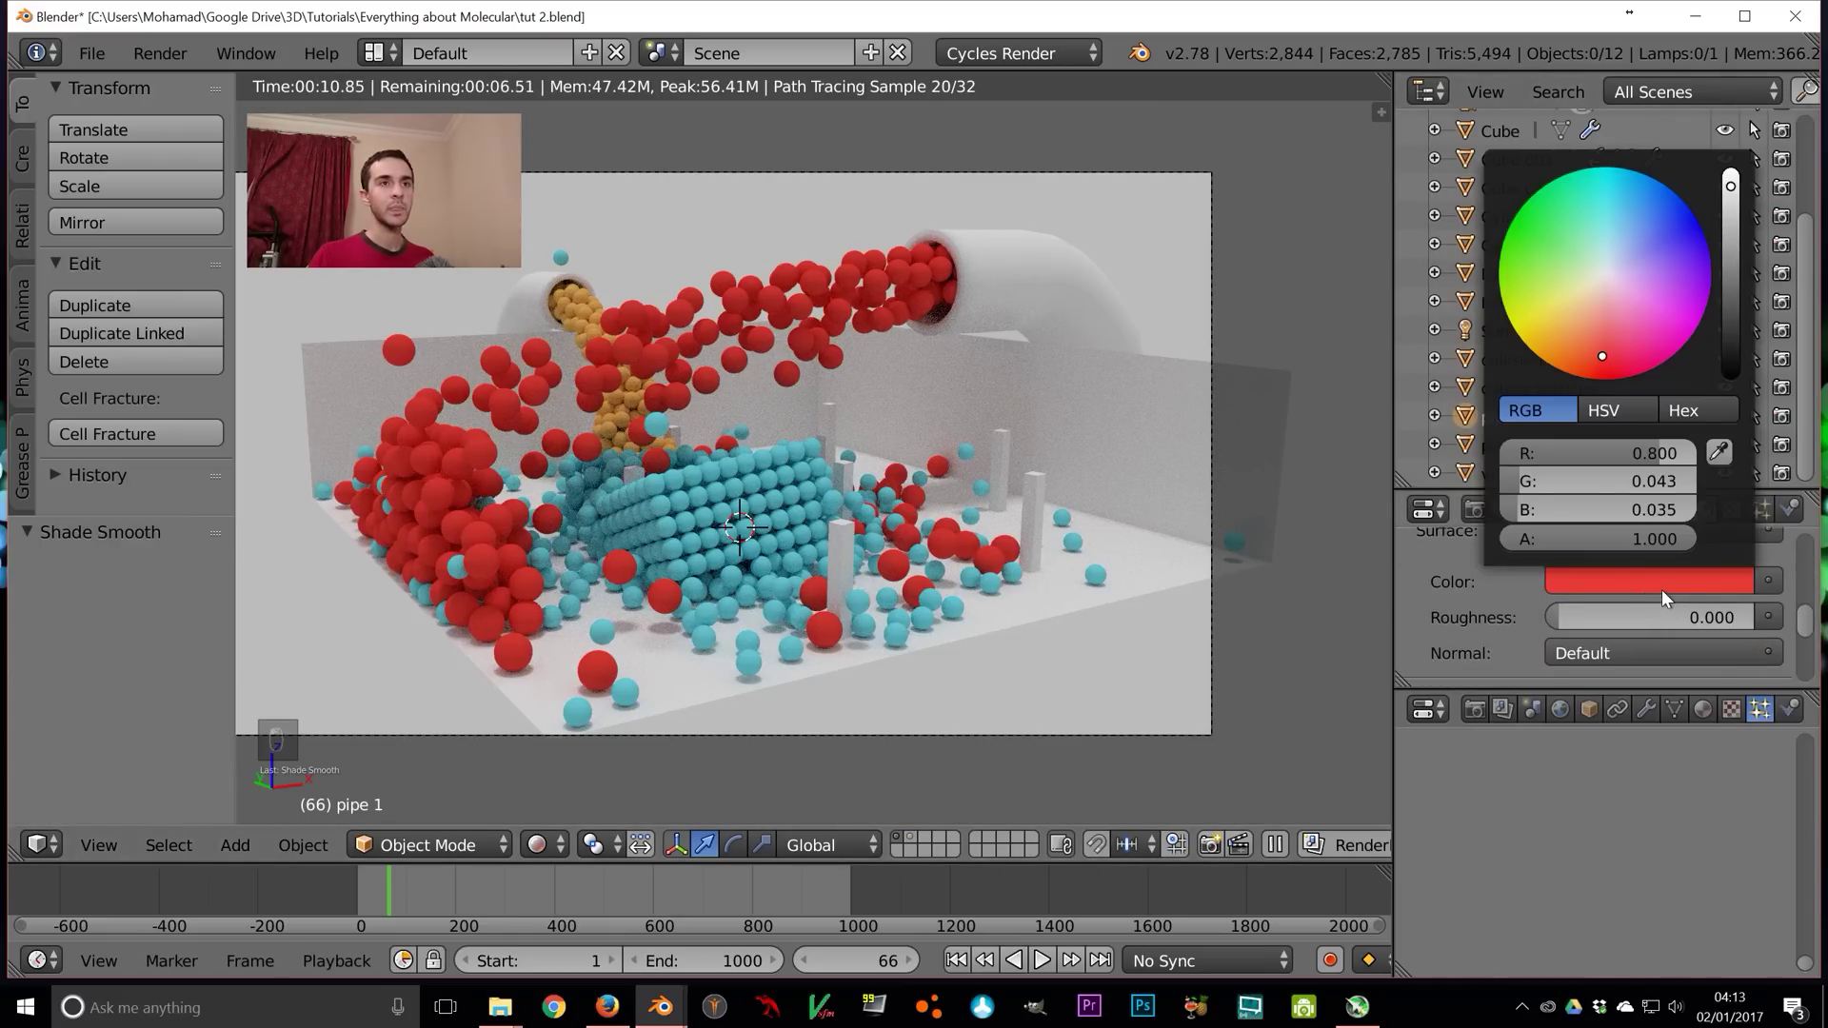
left_click(1614, 411)
left_click_drag(1649, 481, 1633, 481)
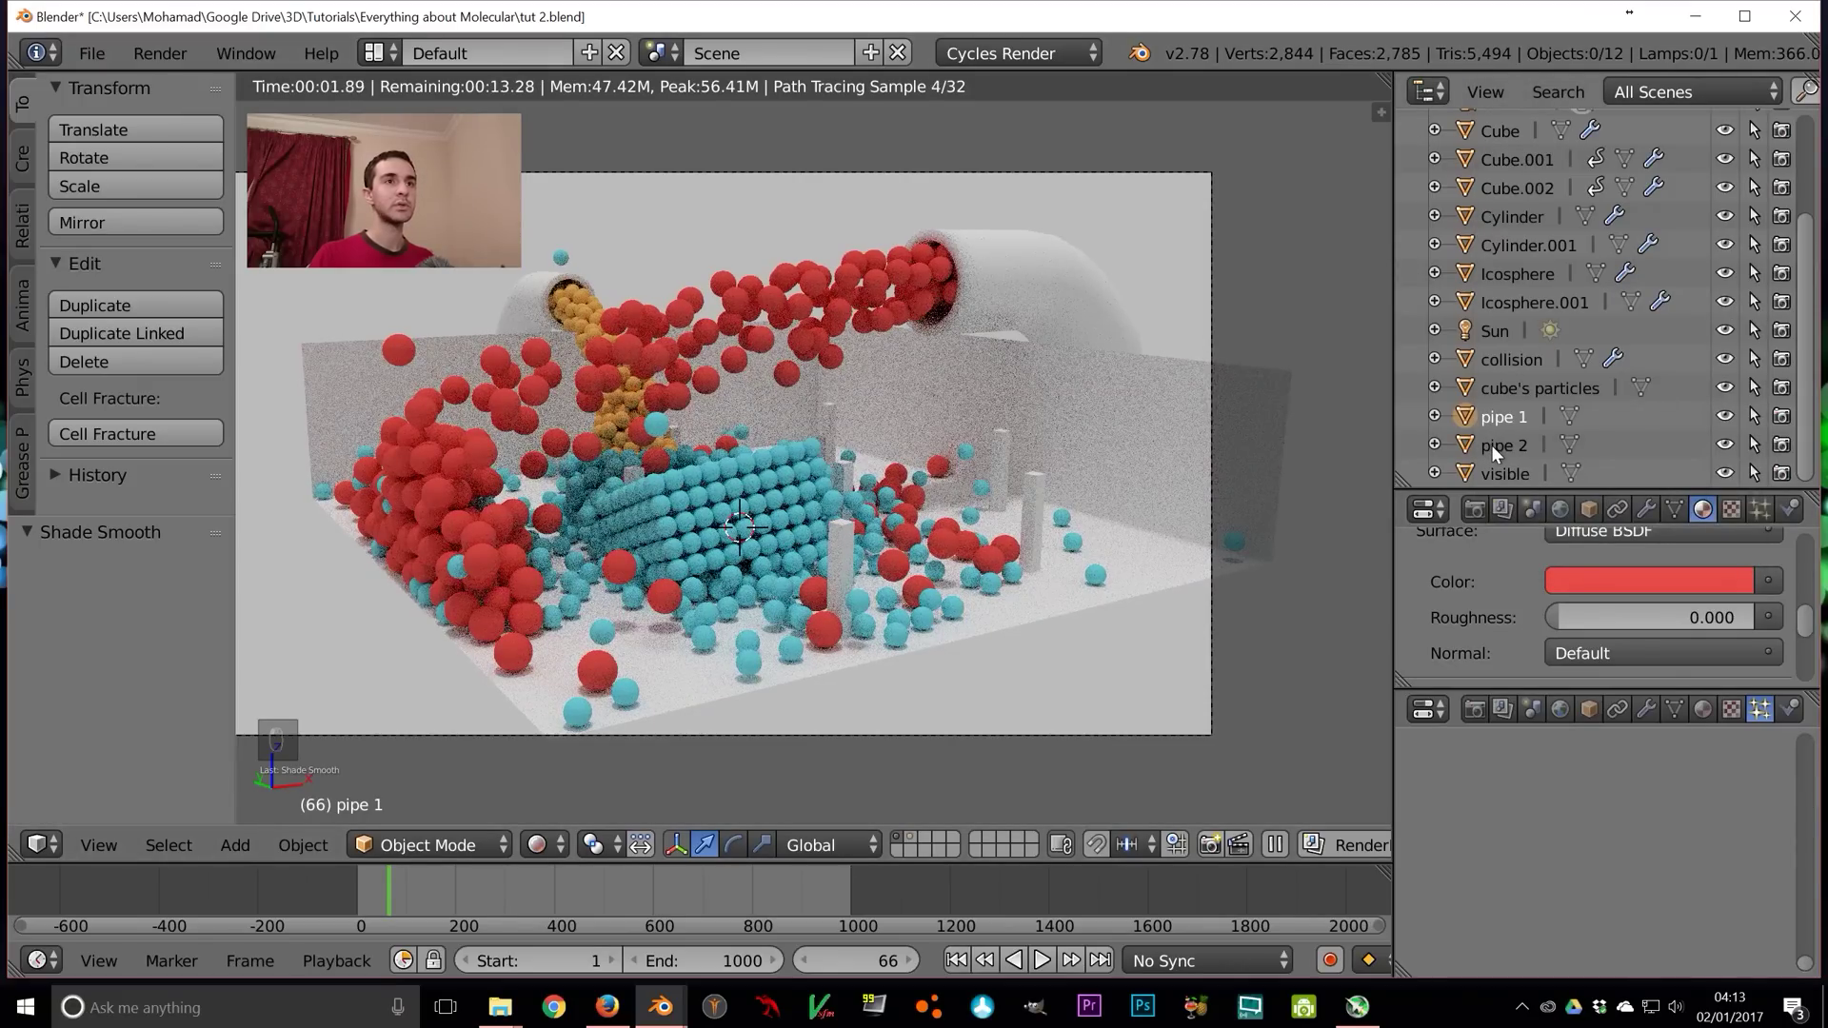
Change the diffuse color of the "pipe 2" object's material to yellow and refresh the rendered preview
left_click(1491, 444)
left_click(1624, 577)
mouse_move(1652, 481)
left_mouse_down()
mouse_move(1697, 481)
mouse_move(1658, 453)
left_mouse_up()
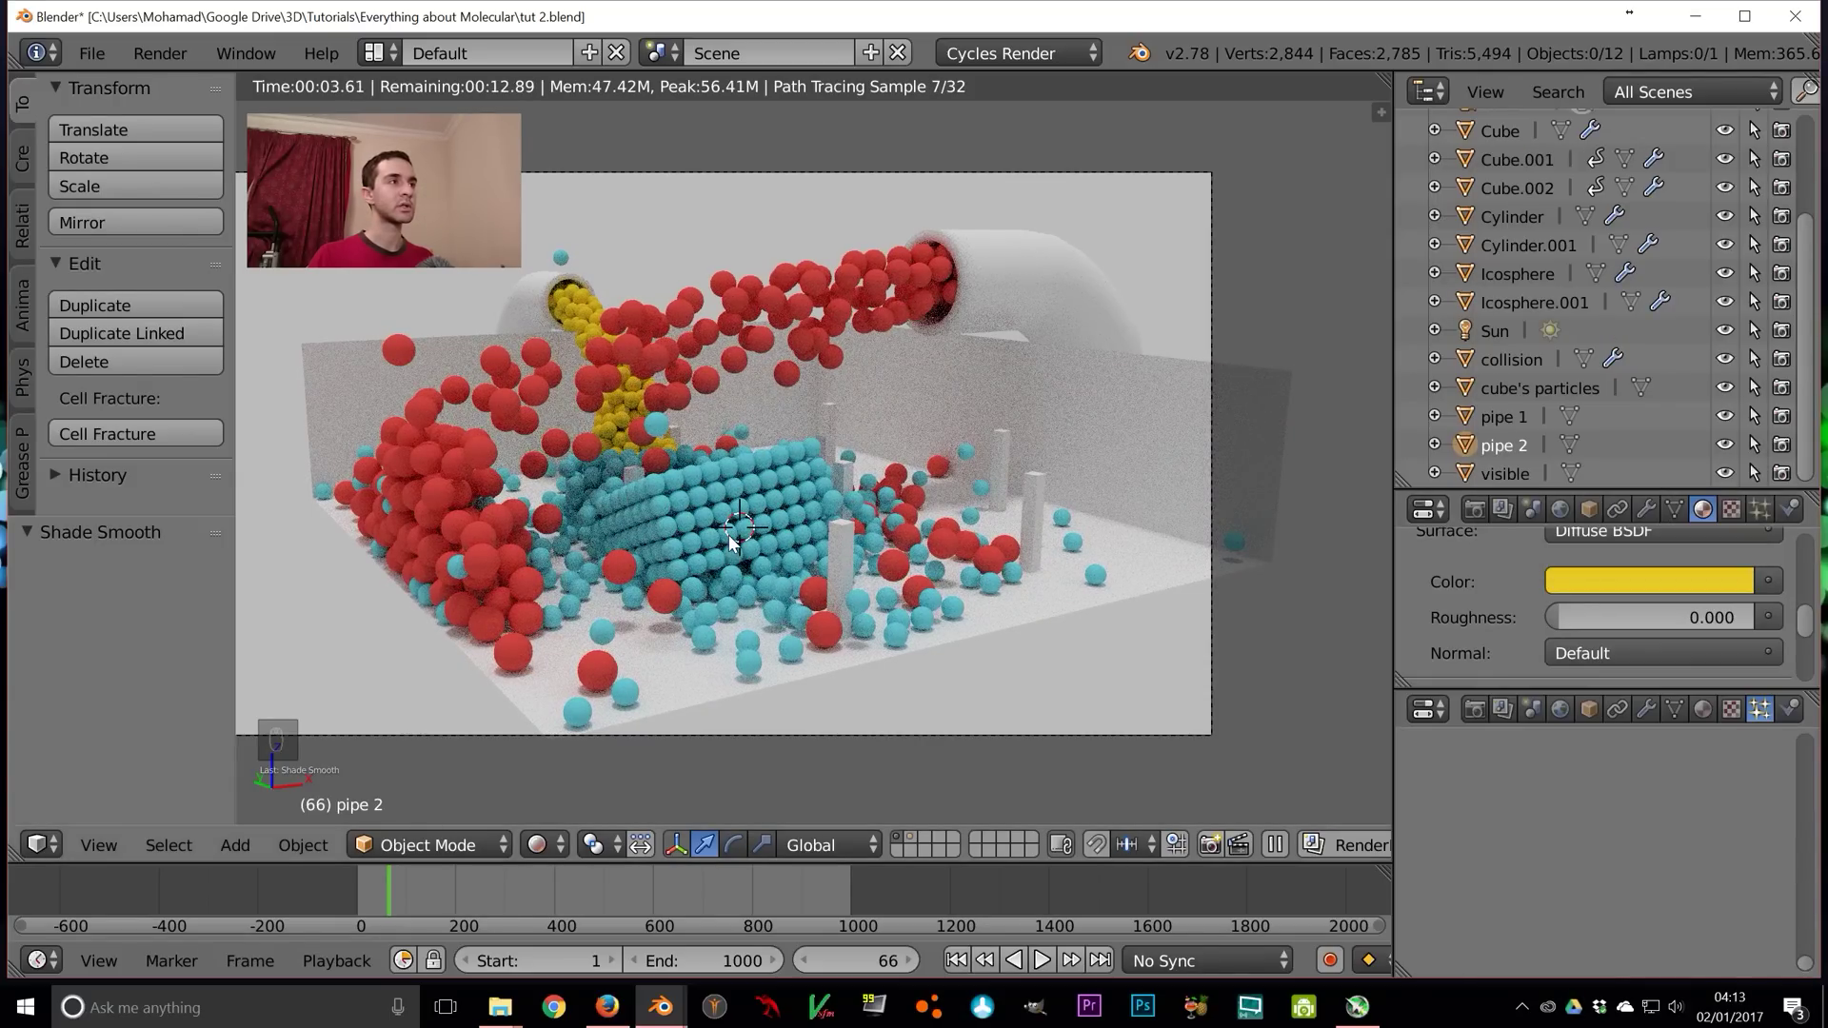
key("shift+z")
key("shift+z")
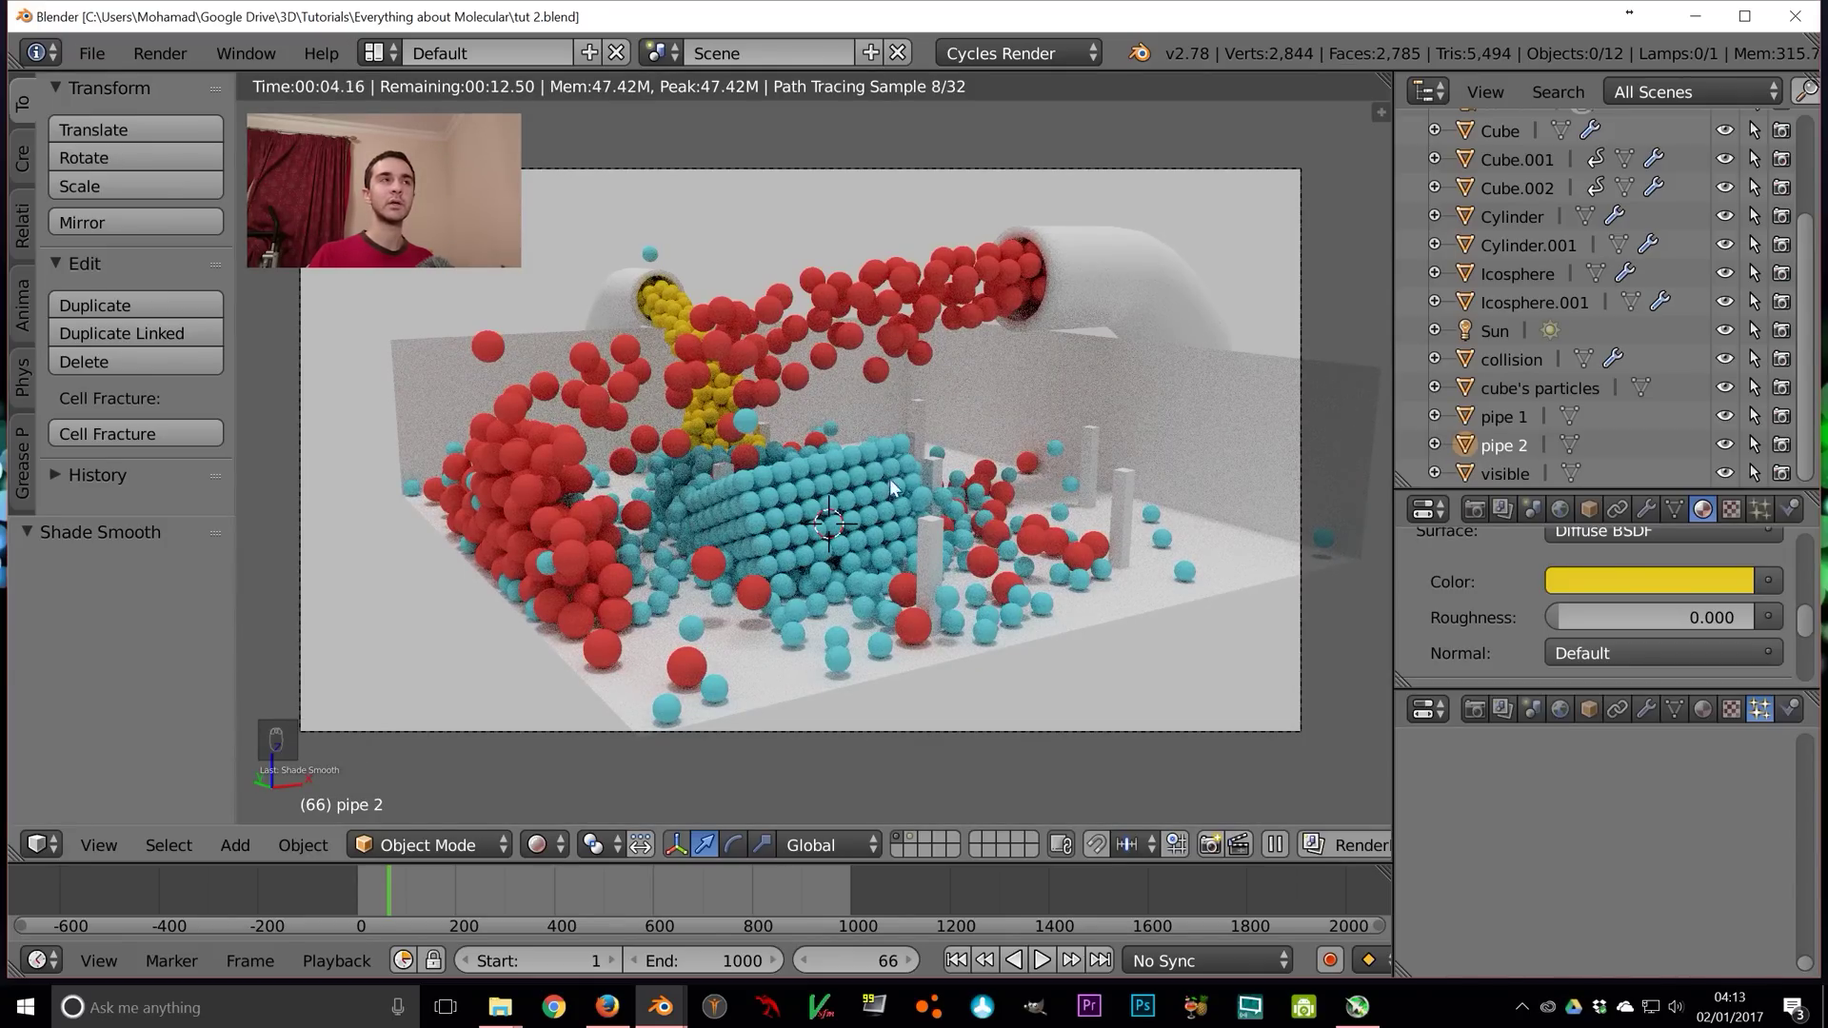
Split the 3D view, turn the upper area into a Node Editor, and enable compositing nodes for the scene
left_click_drag(1382, 75, 476, 373)
left_click(57, 360)
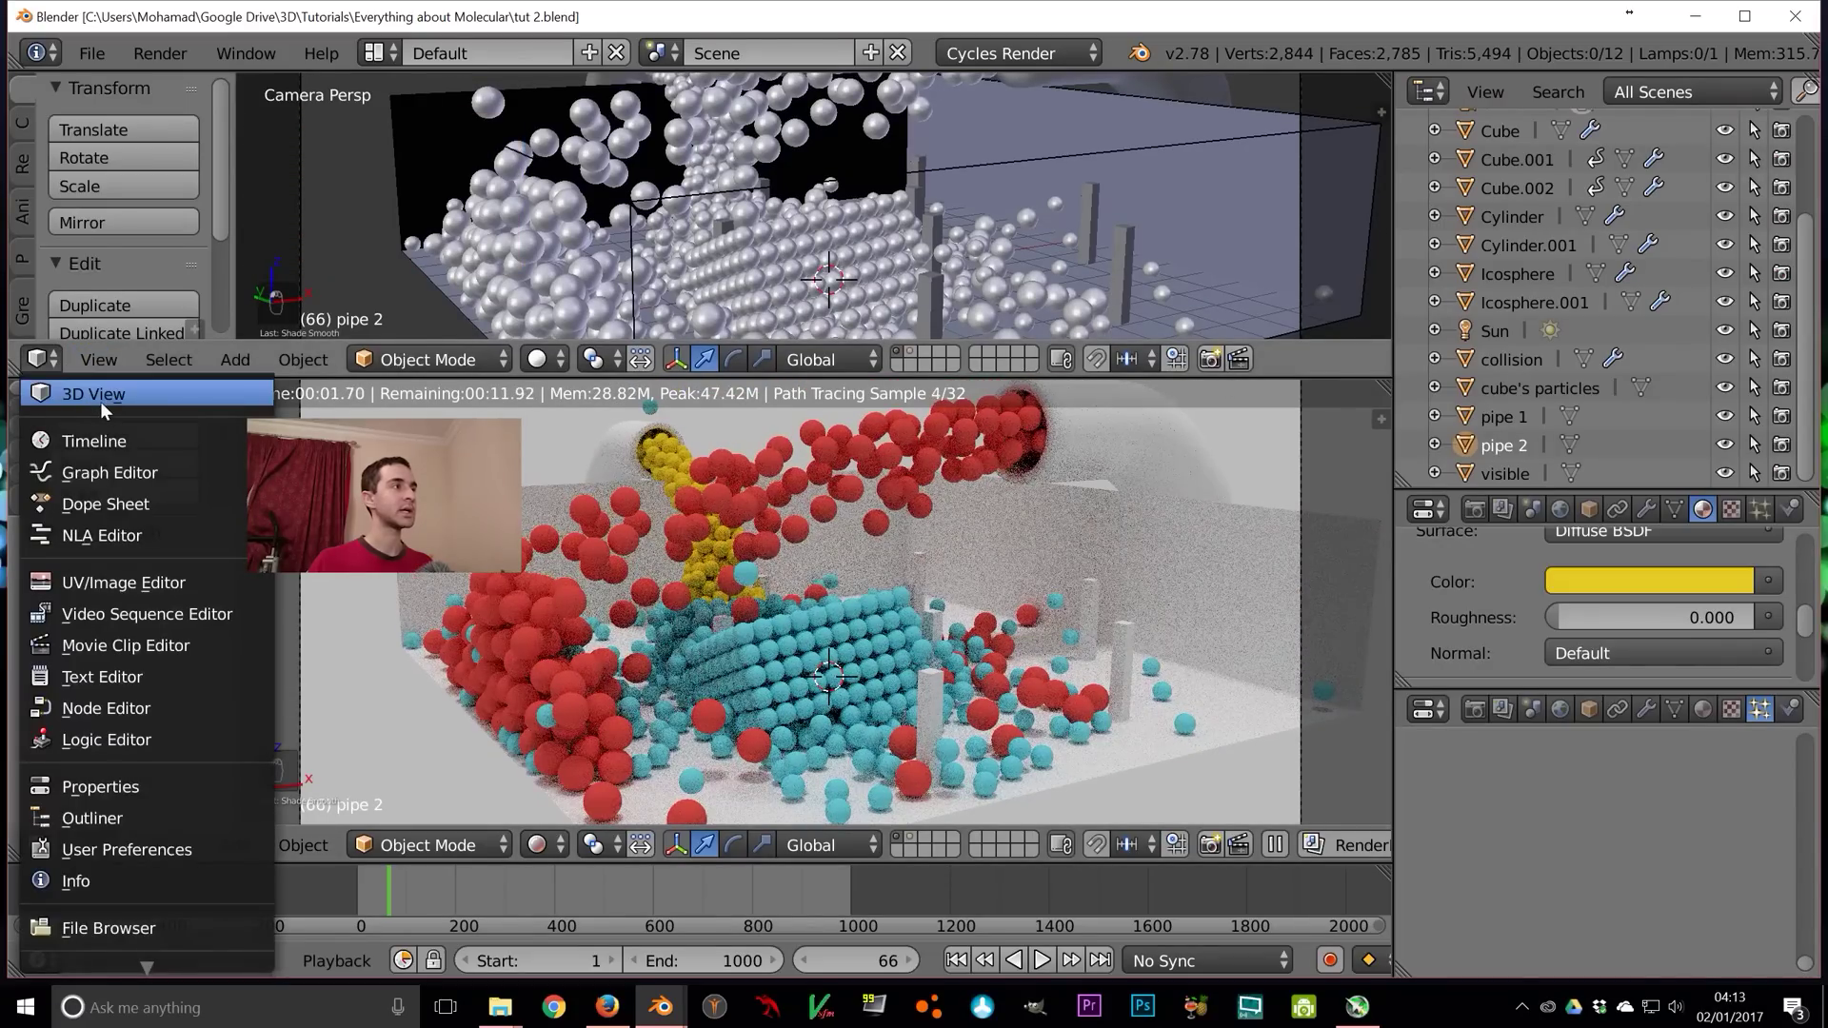
left_click(128, 708)
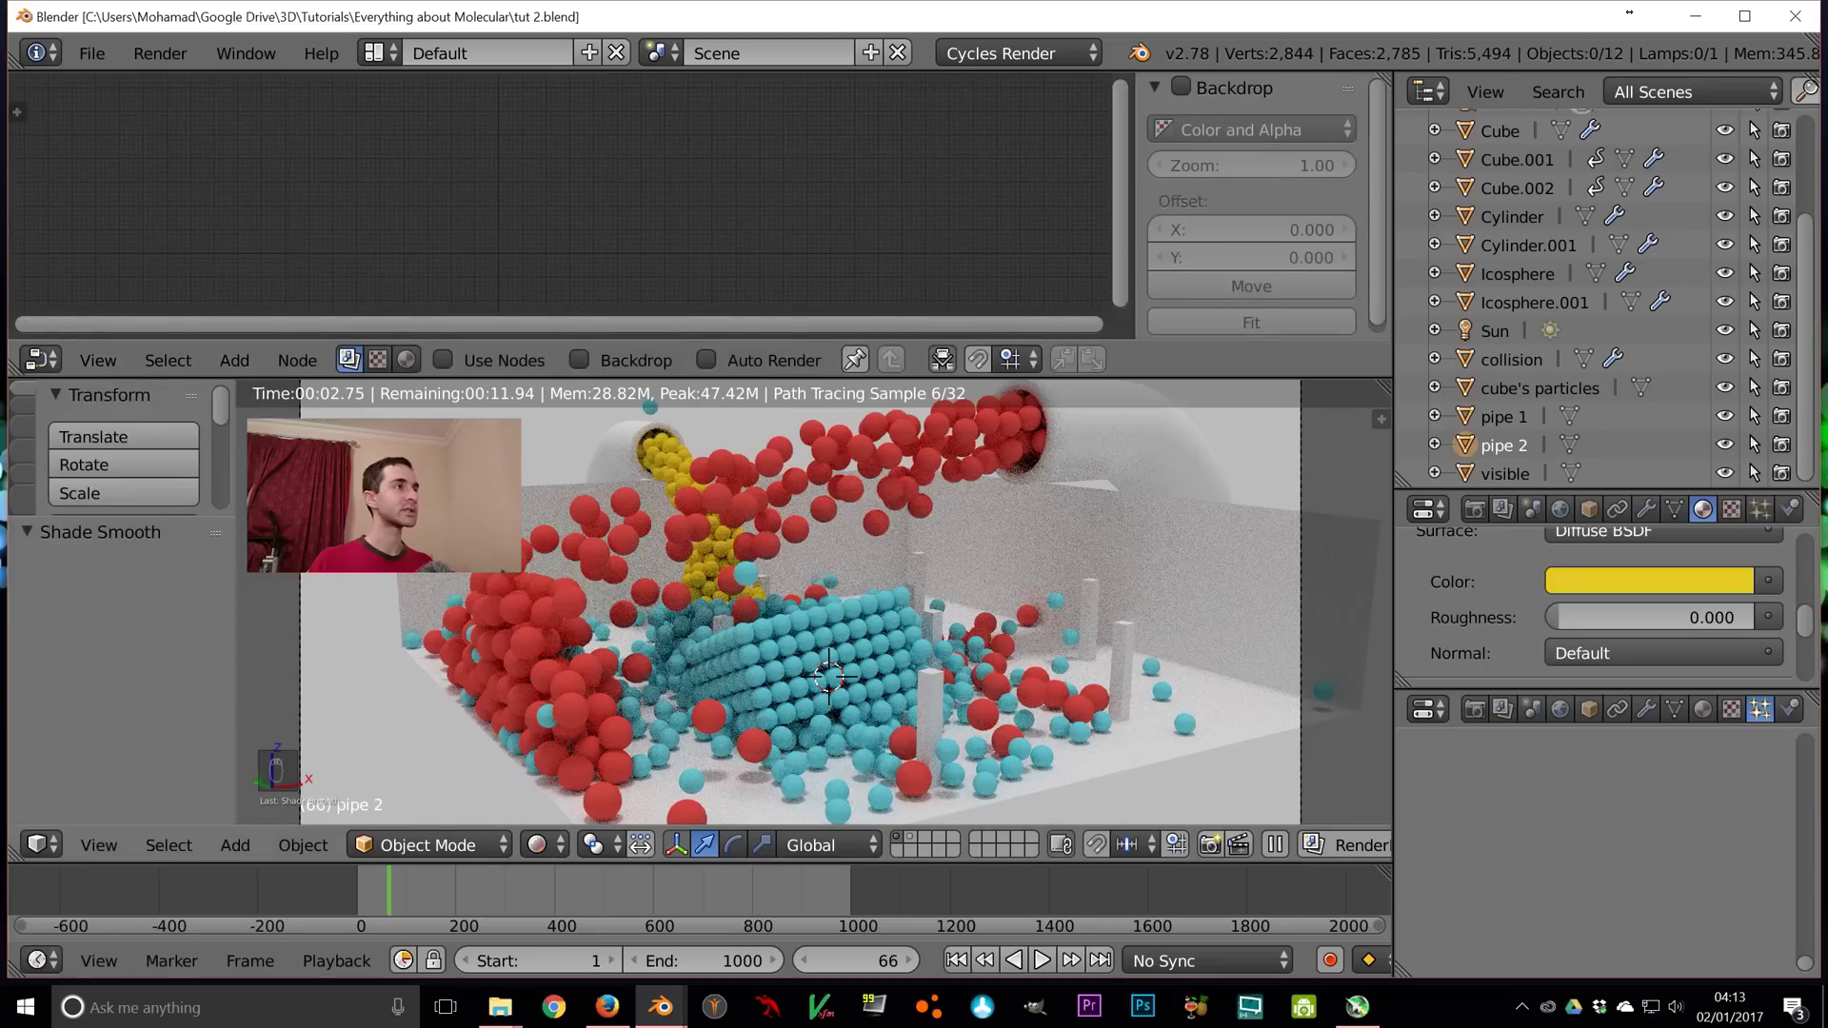
left_click(454, 358)
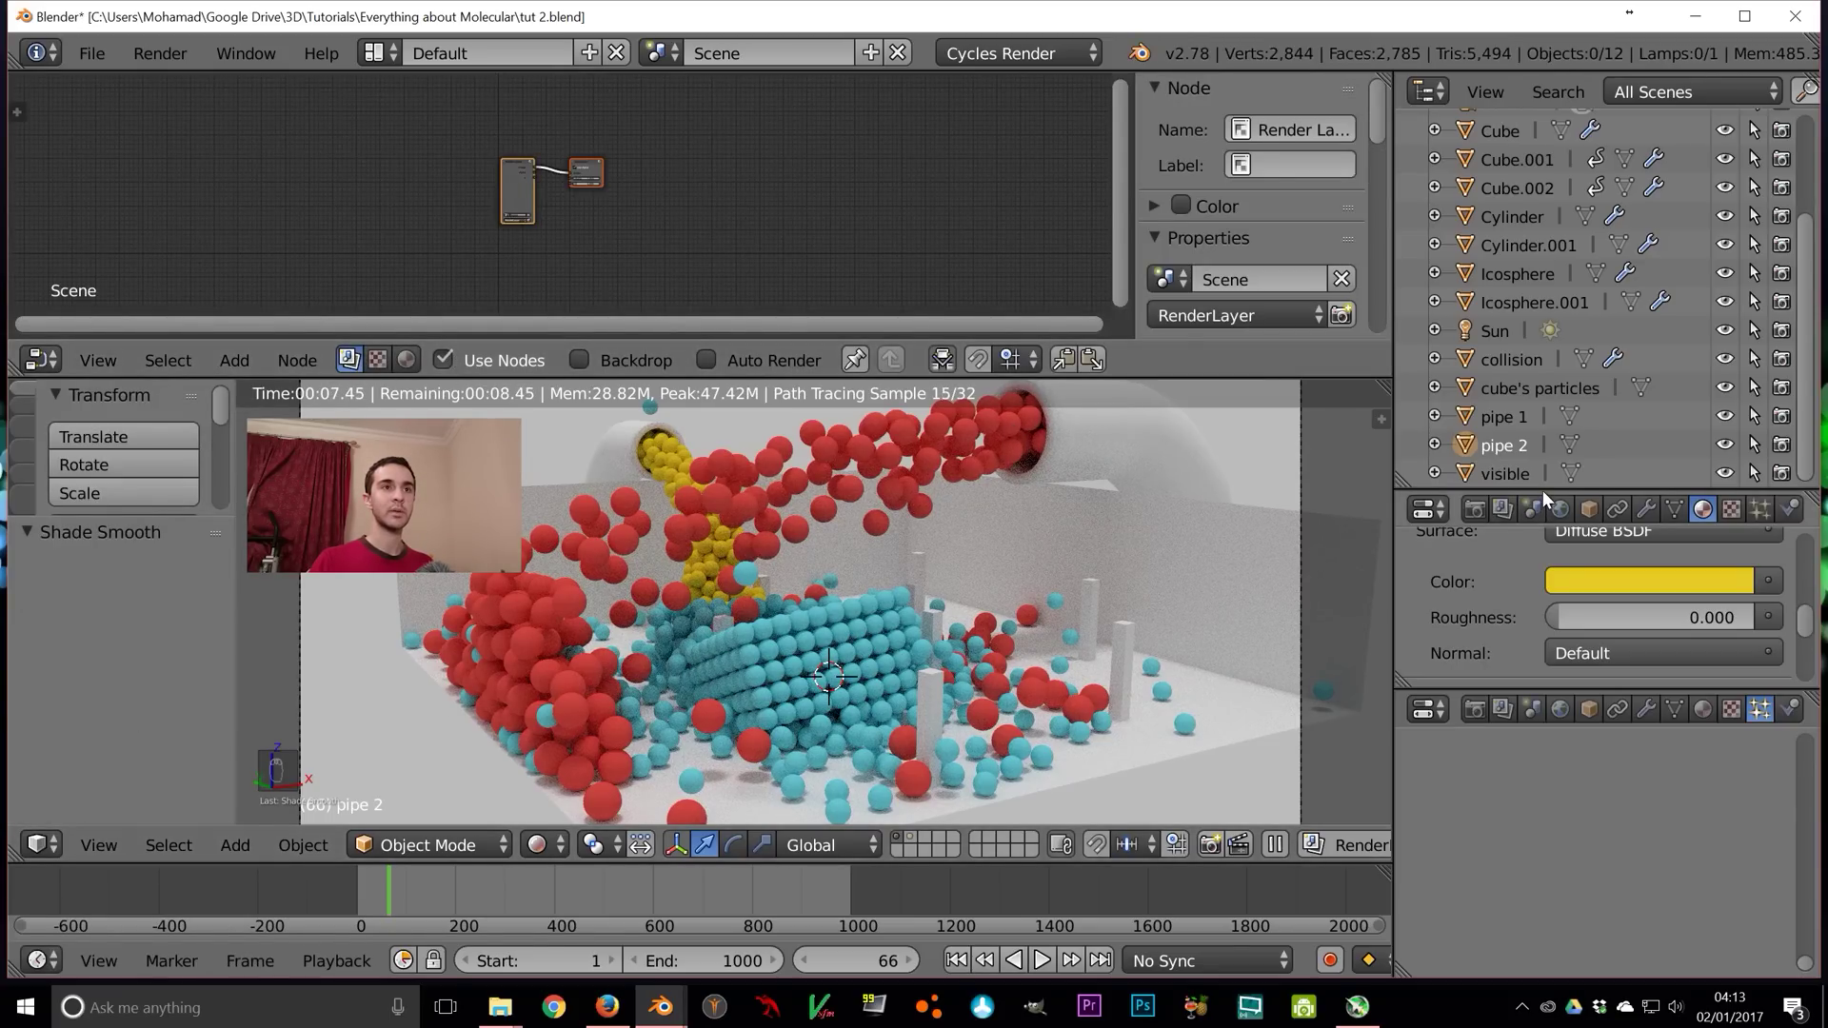
Enable the Vector pass for the scene's render layer
left_click_drag(1542, 491, 1558, 211)
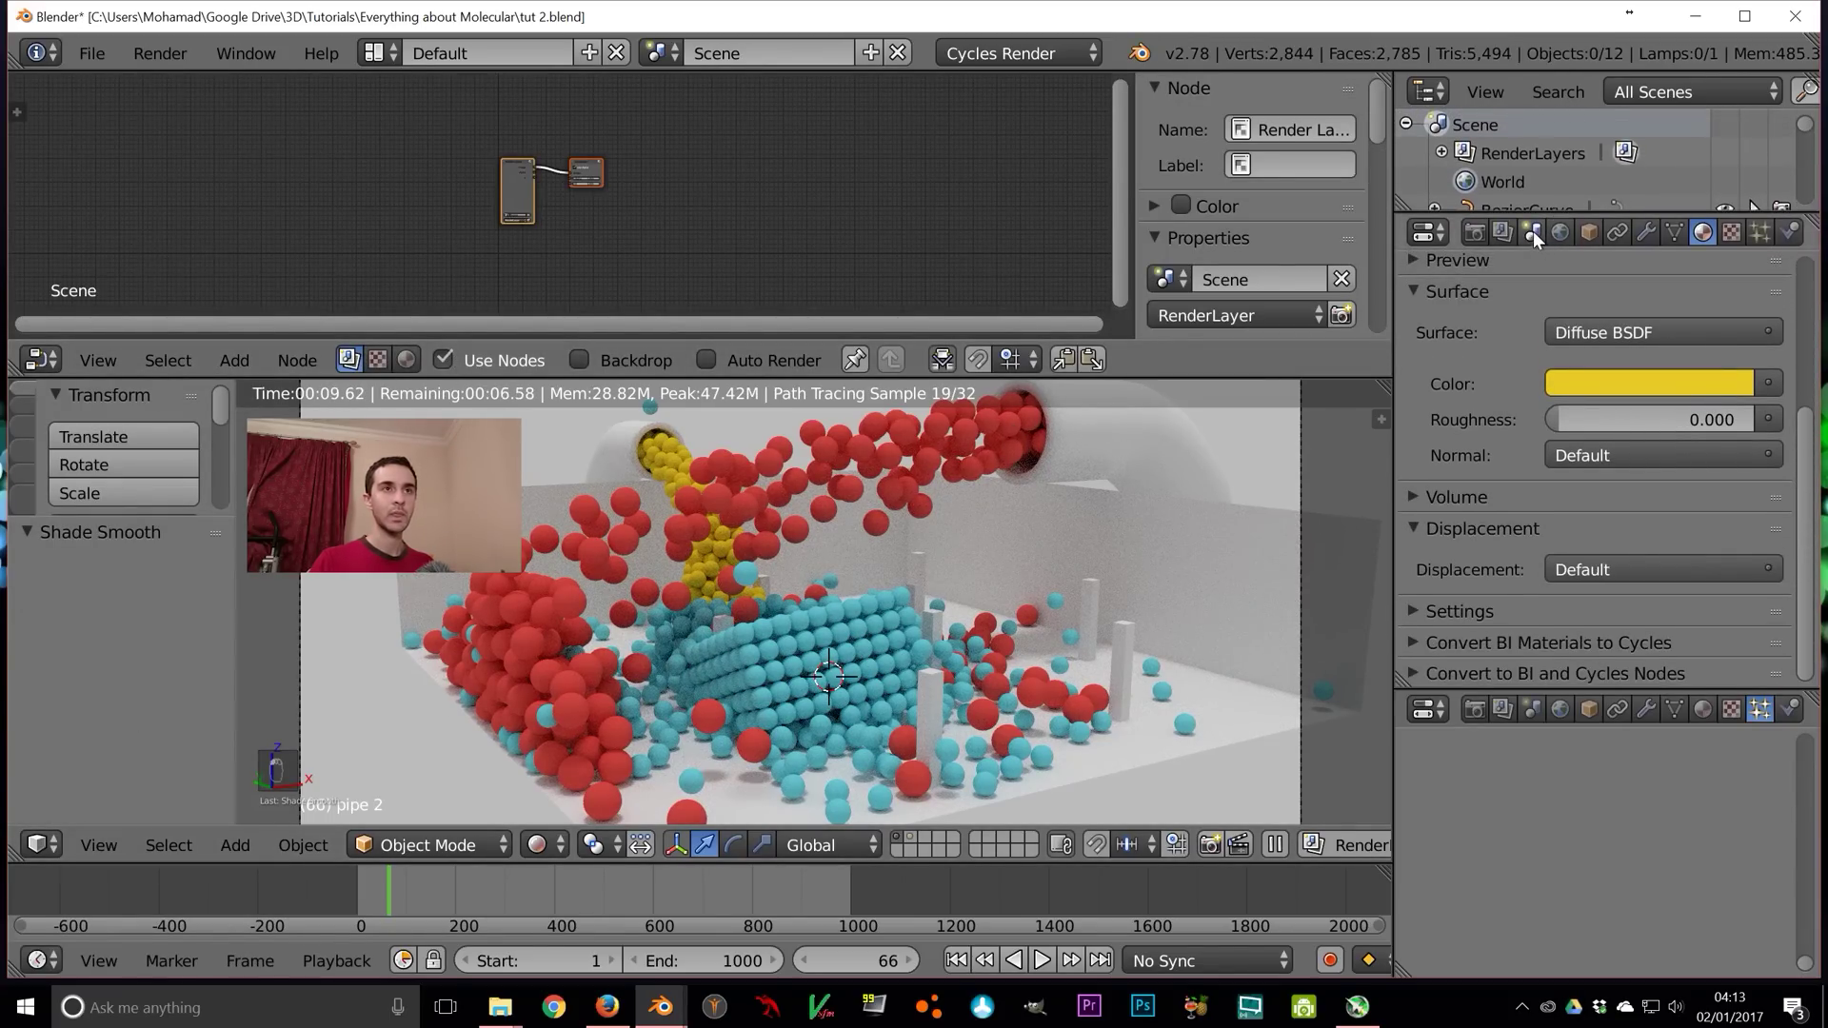
left_click(1501, 232)
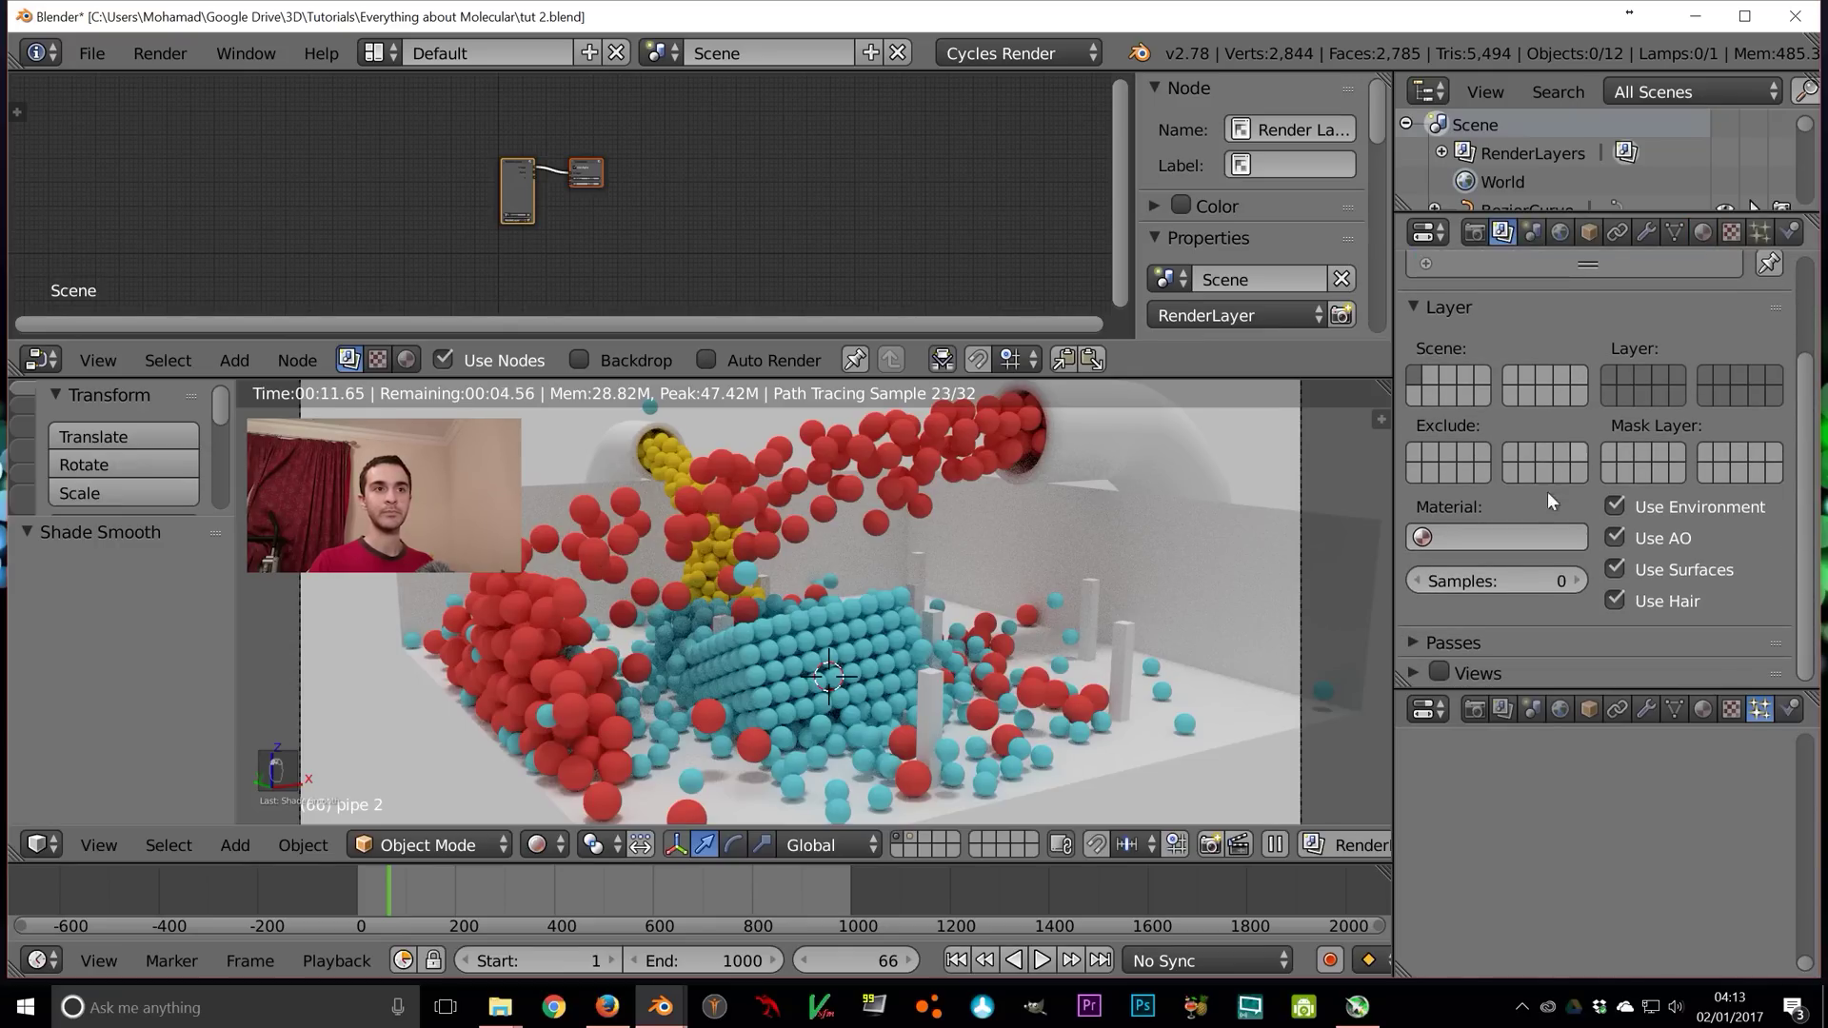
left_click(1447, 651)
scroll(1523, 571, "down", 5)
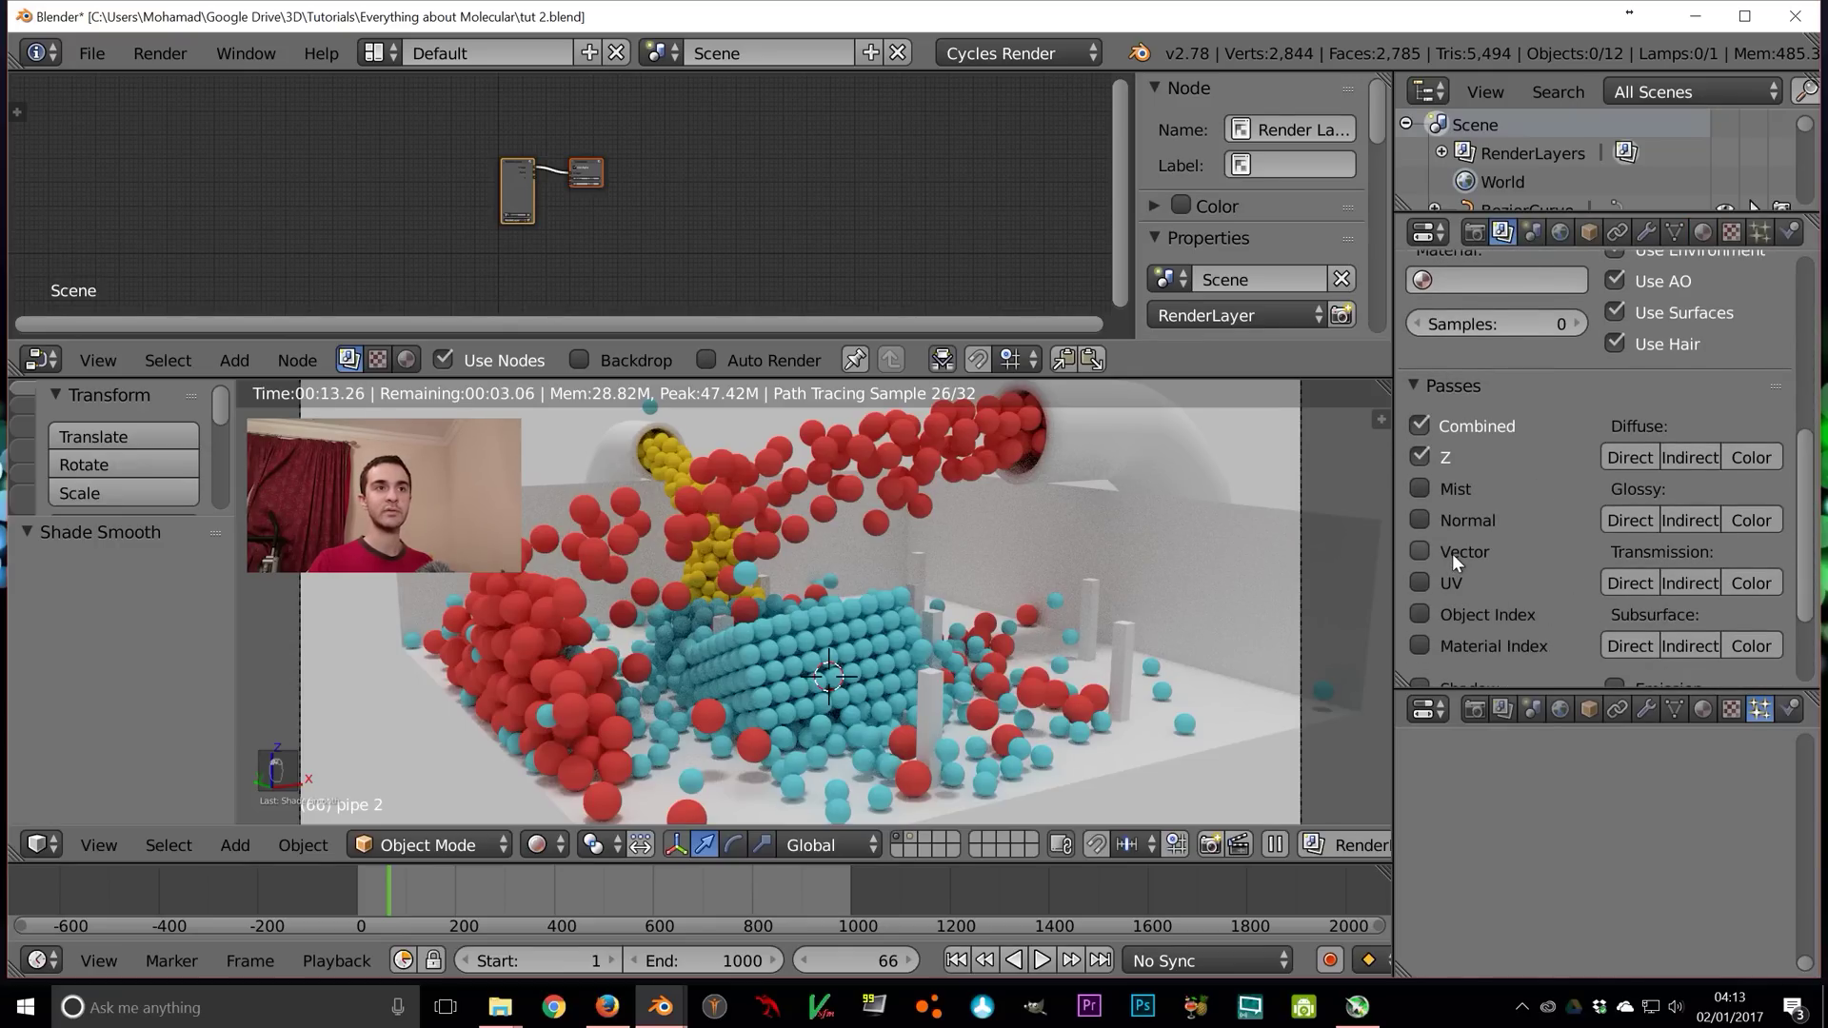
left_click(1457, 385)
scroll(512, 255, "up", 2)
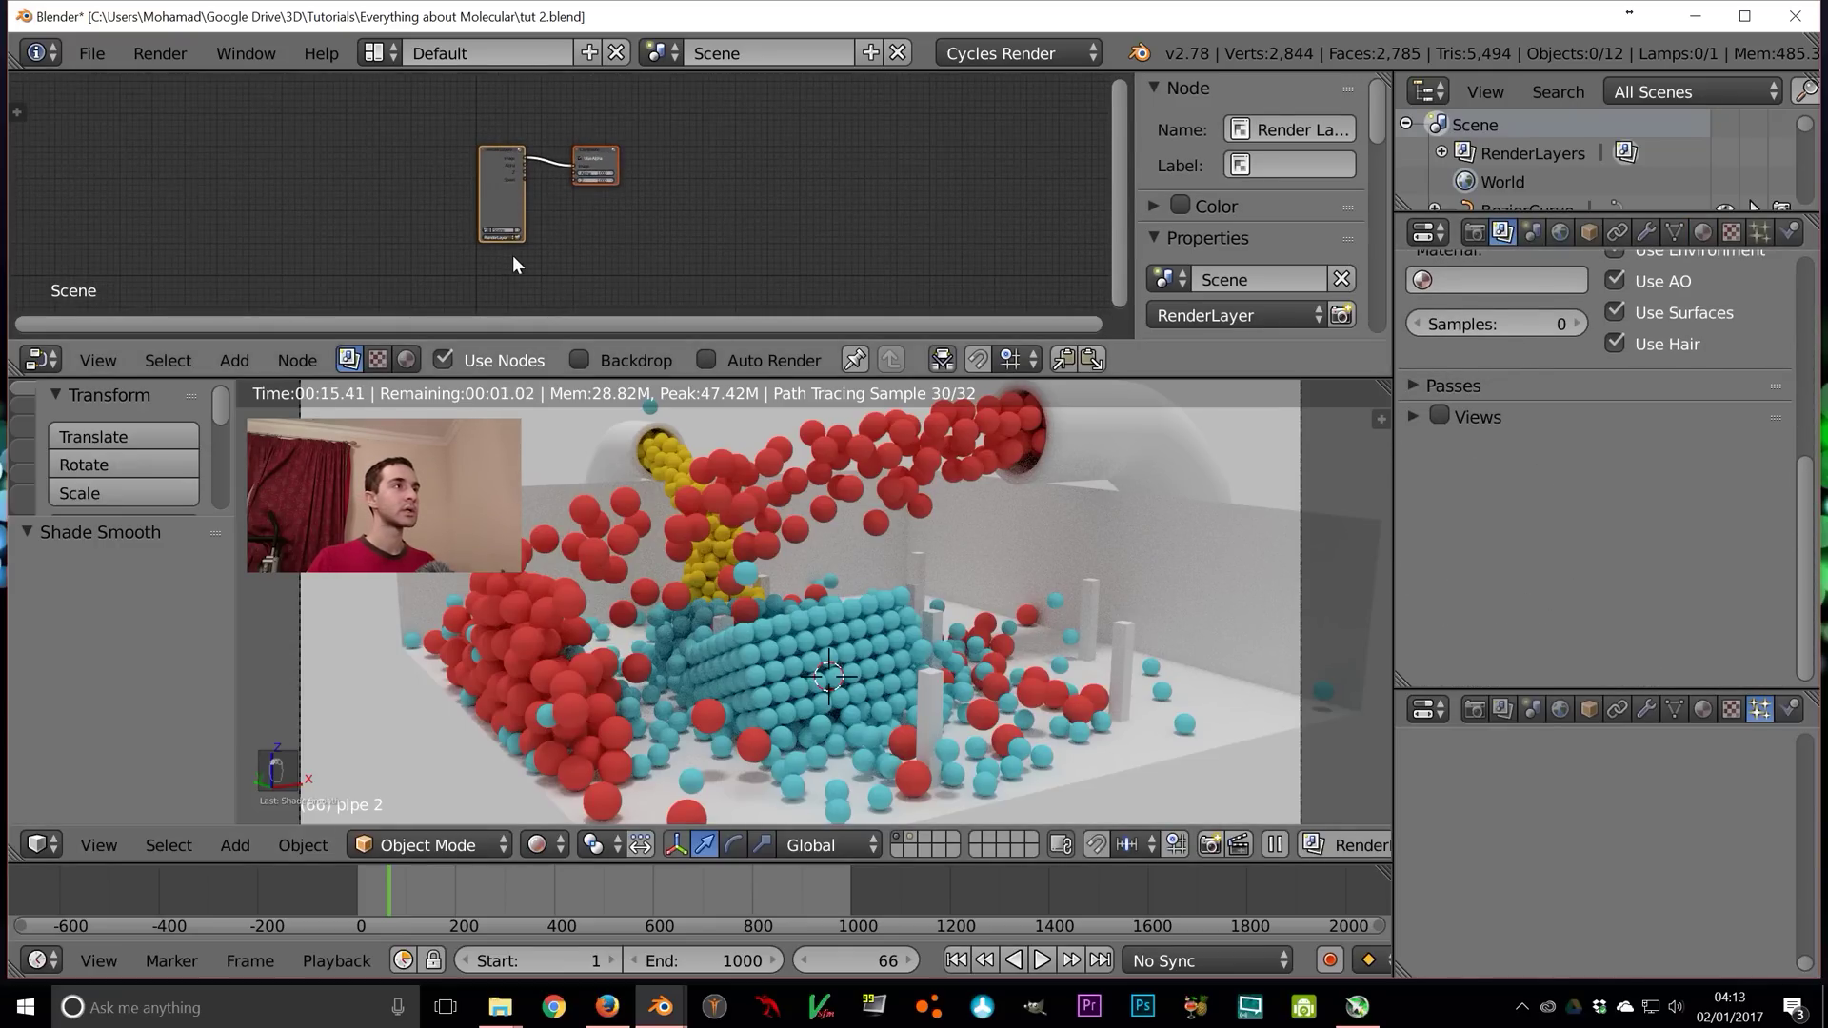
Insert a Vector Blur node into the image link between the Render Layers and Composite nodes
scroll(512, 255, "up", 3)
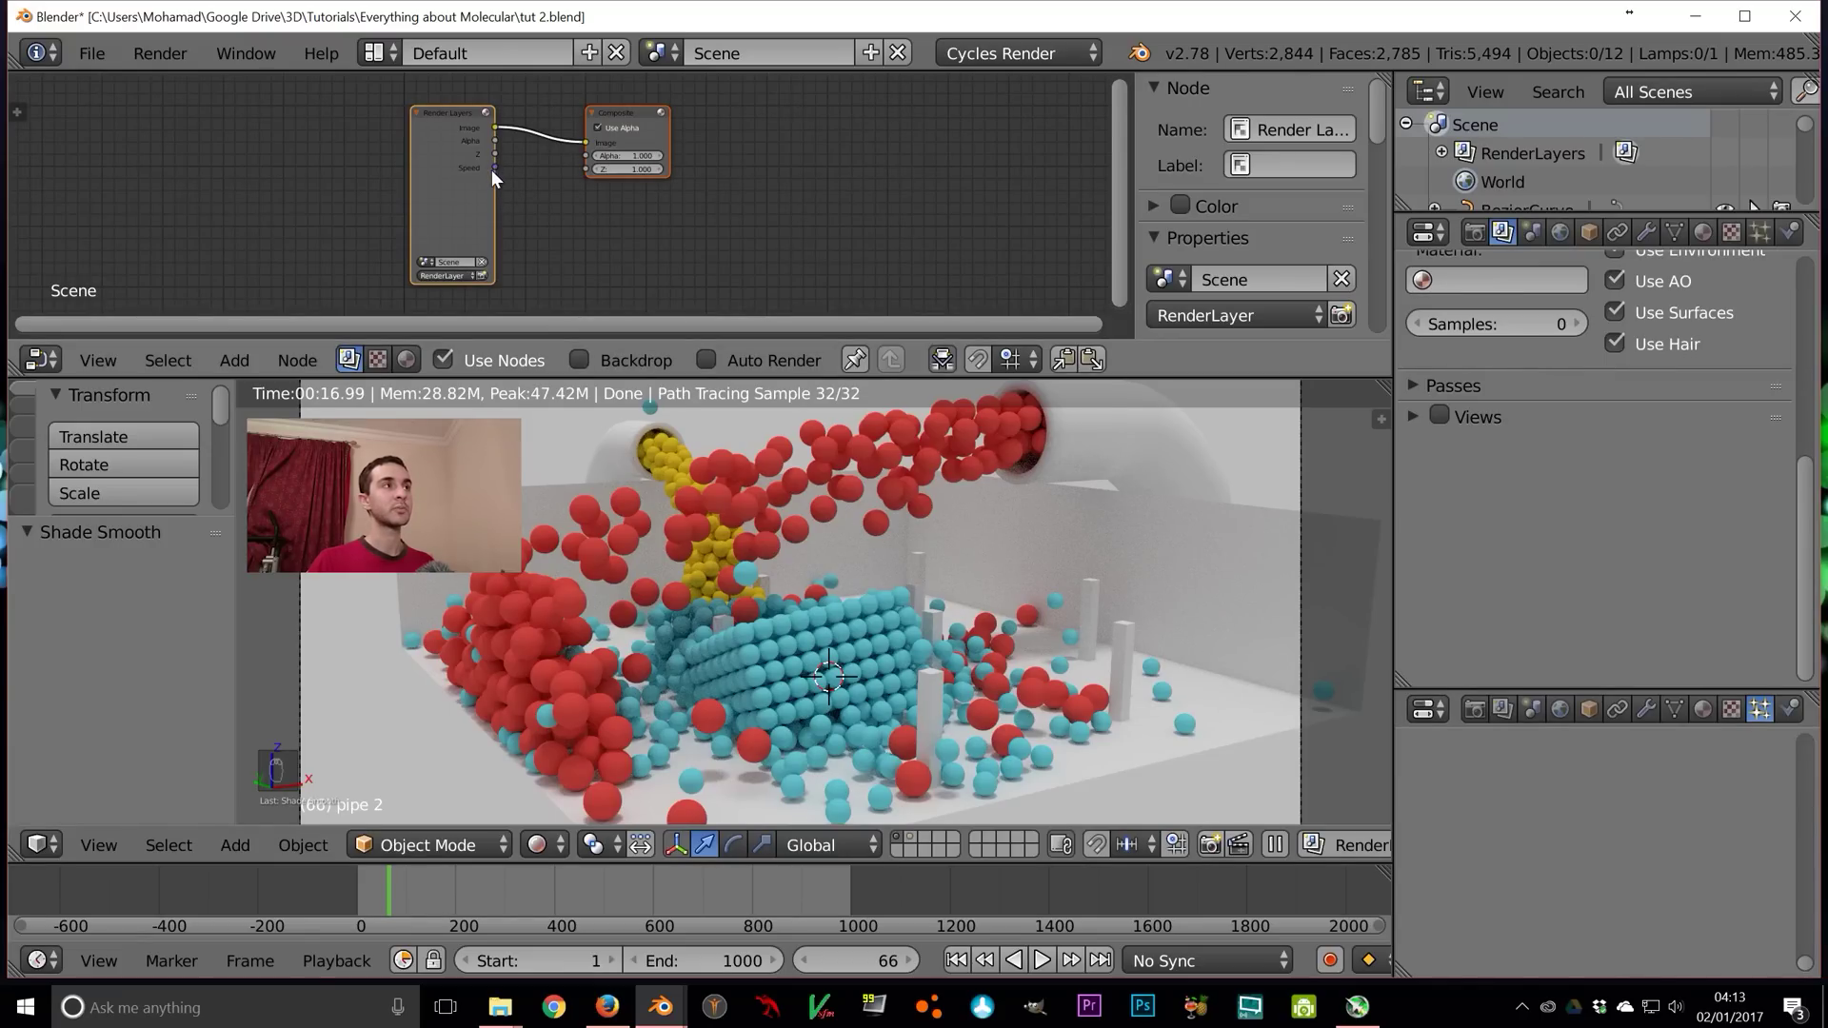
key("ctrl+z")
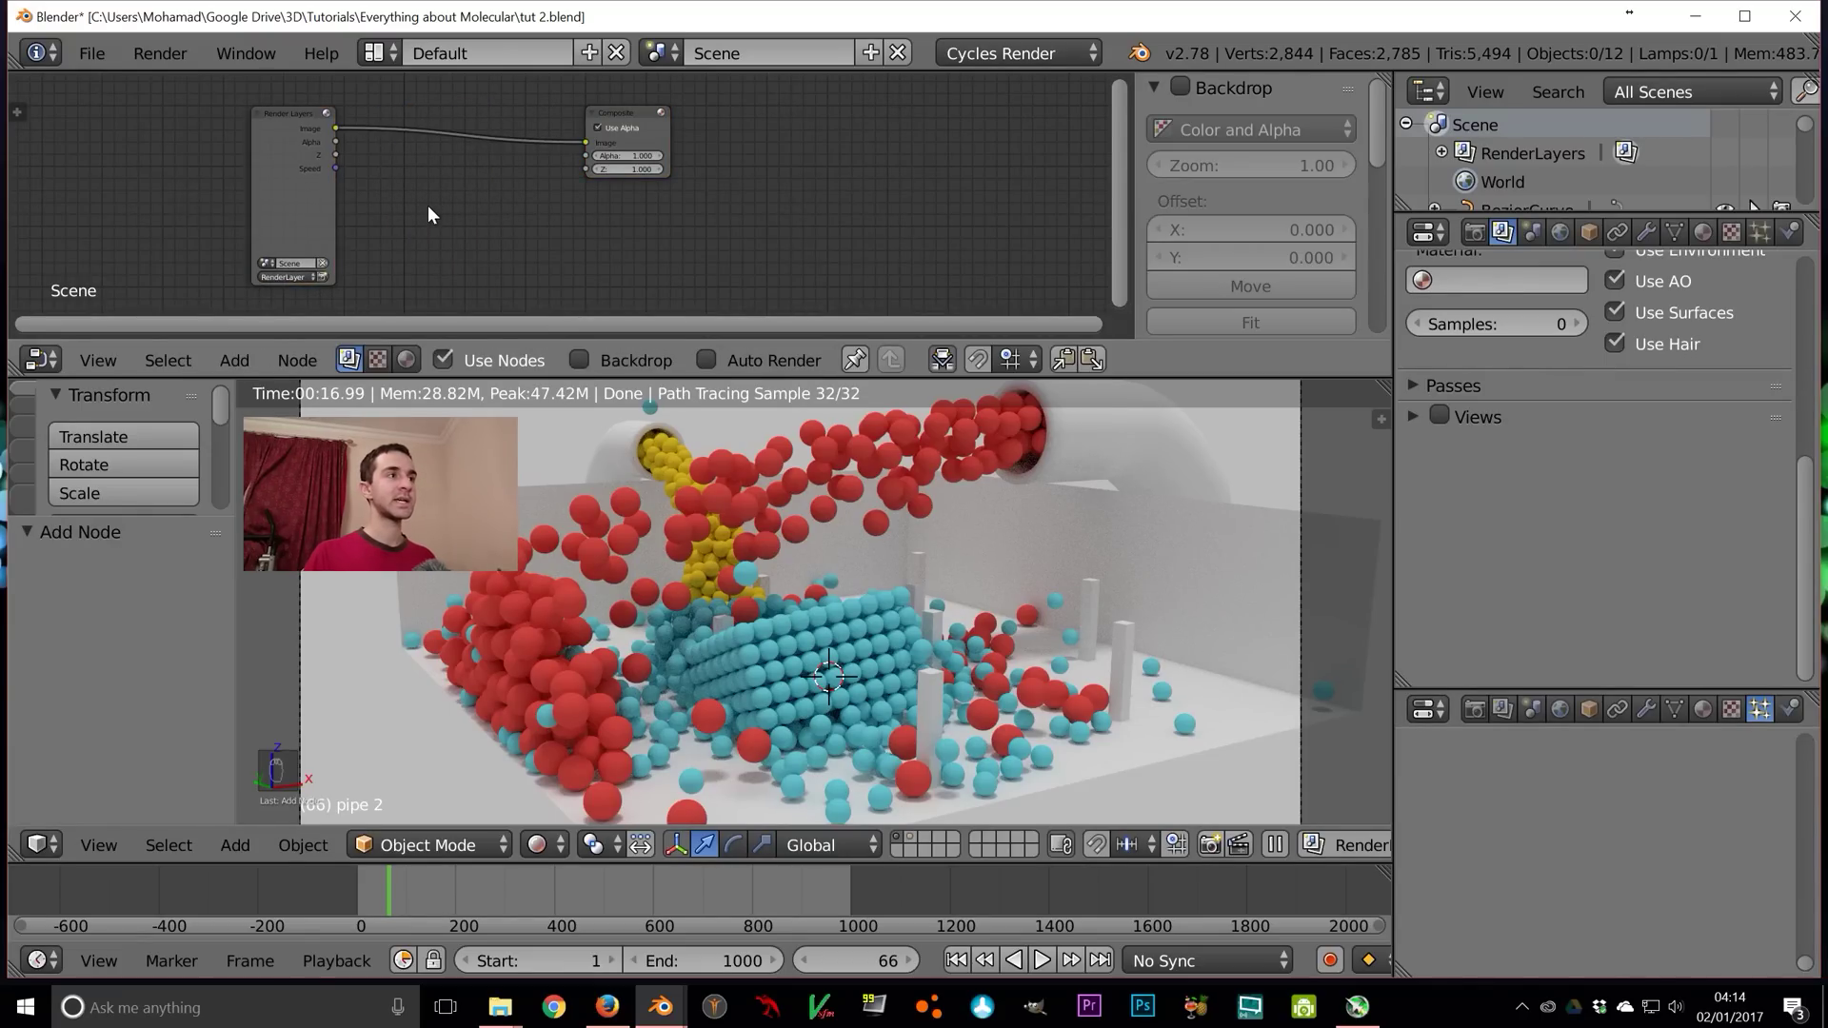
key("shift+a")
mouse_move(419, 246)
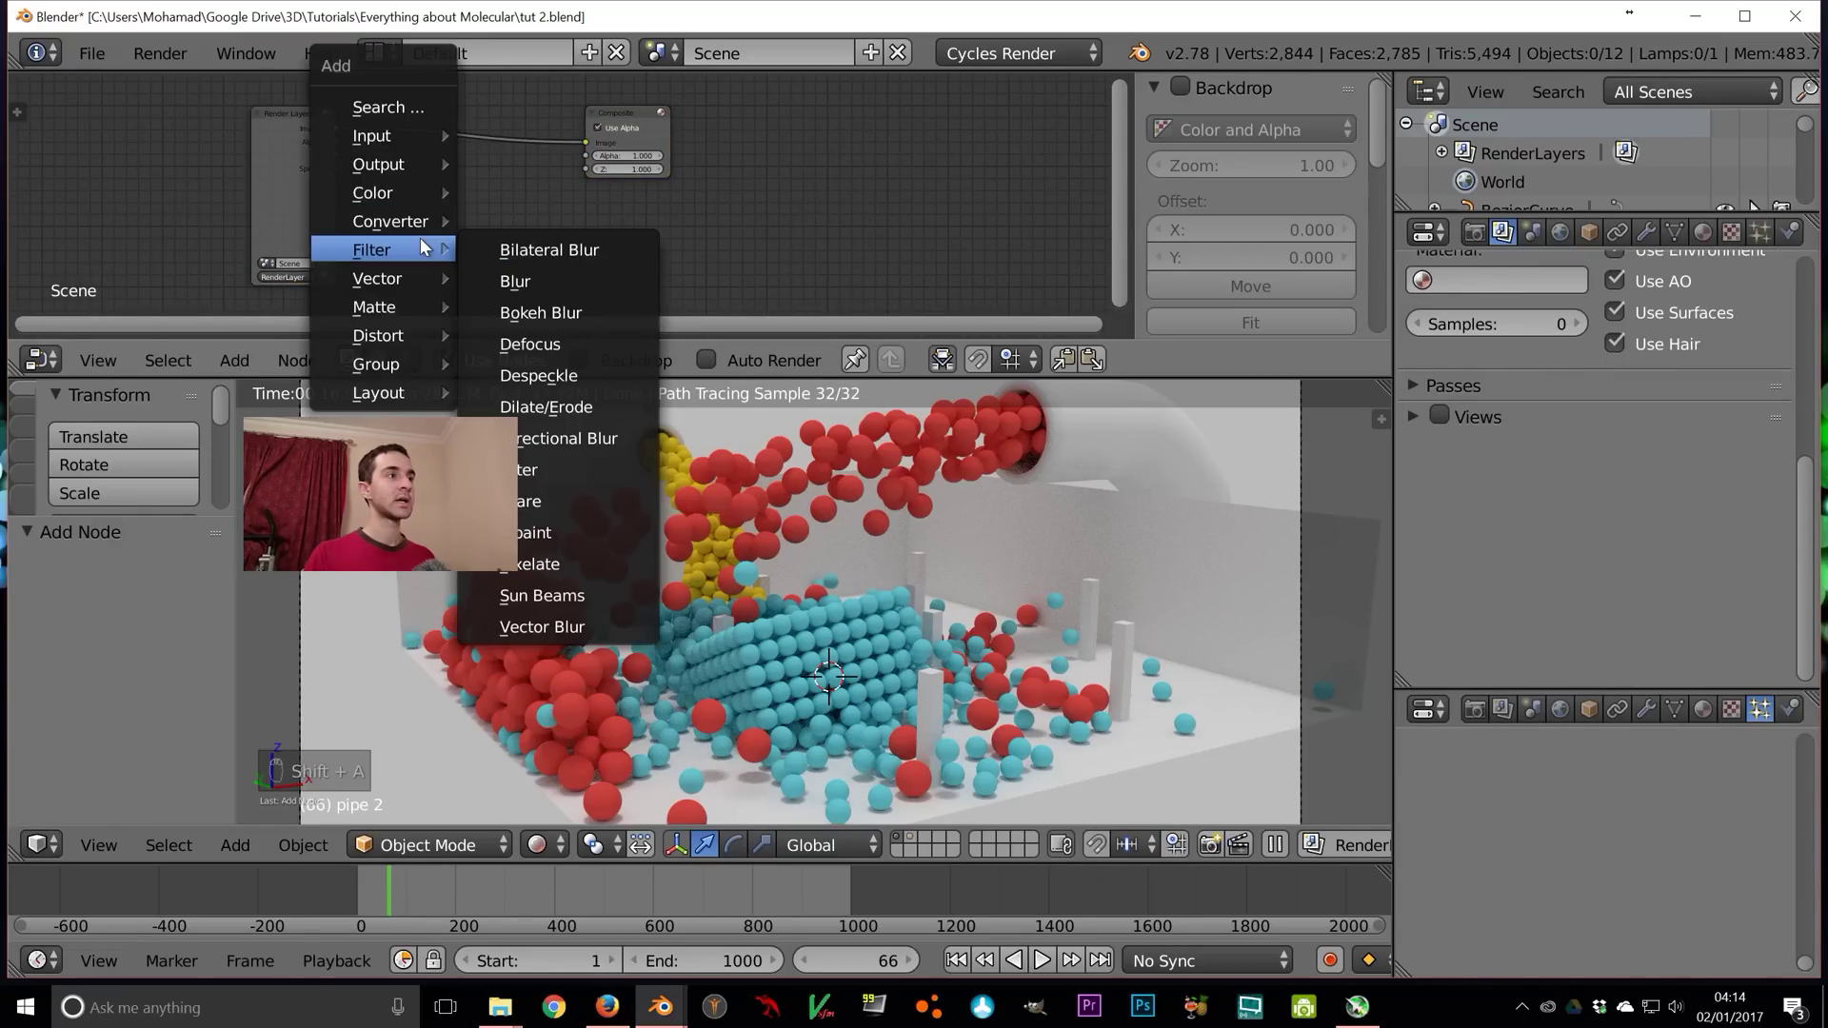
left_click(560, 625)
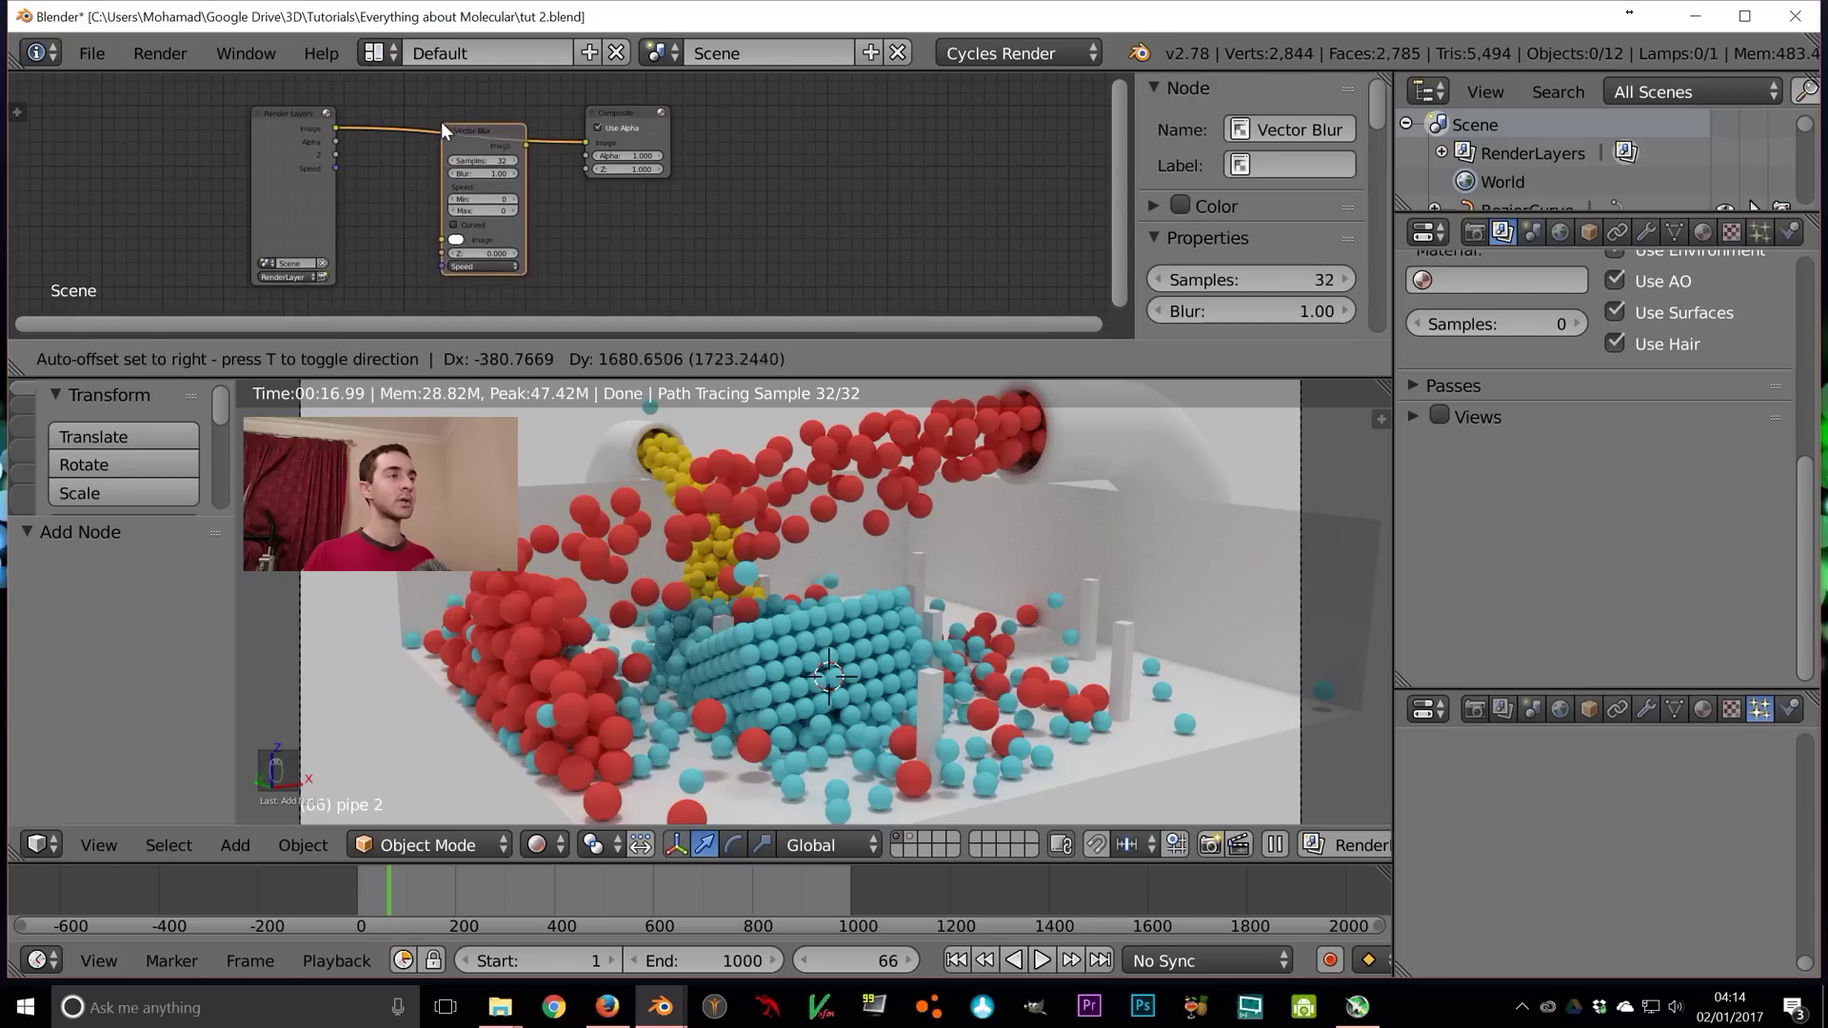
left_click(437, 111)
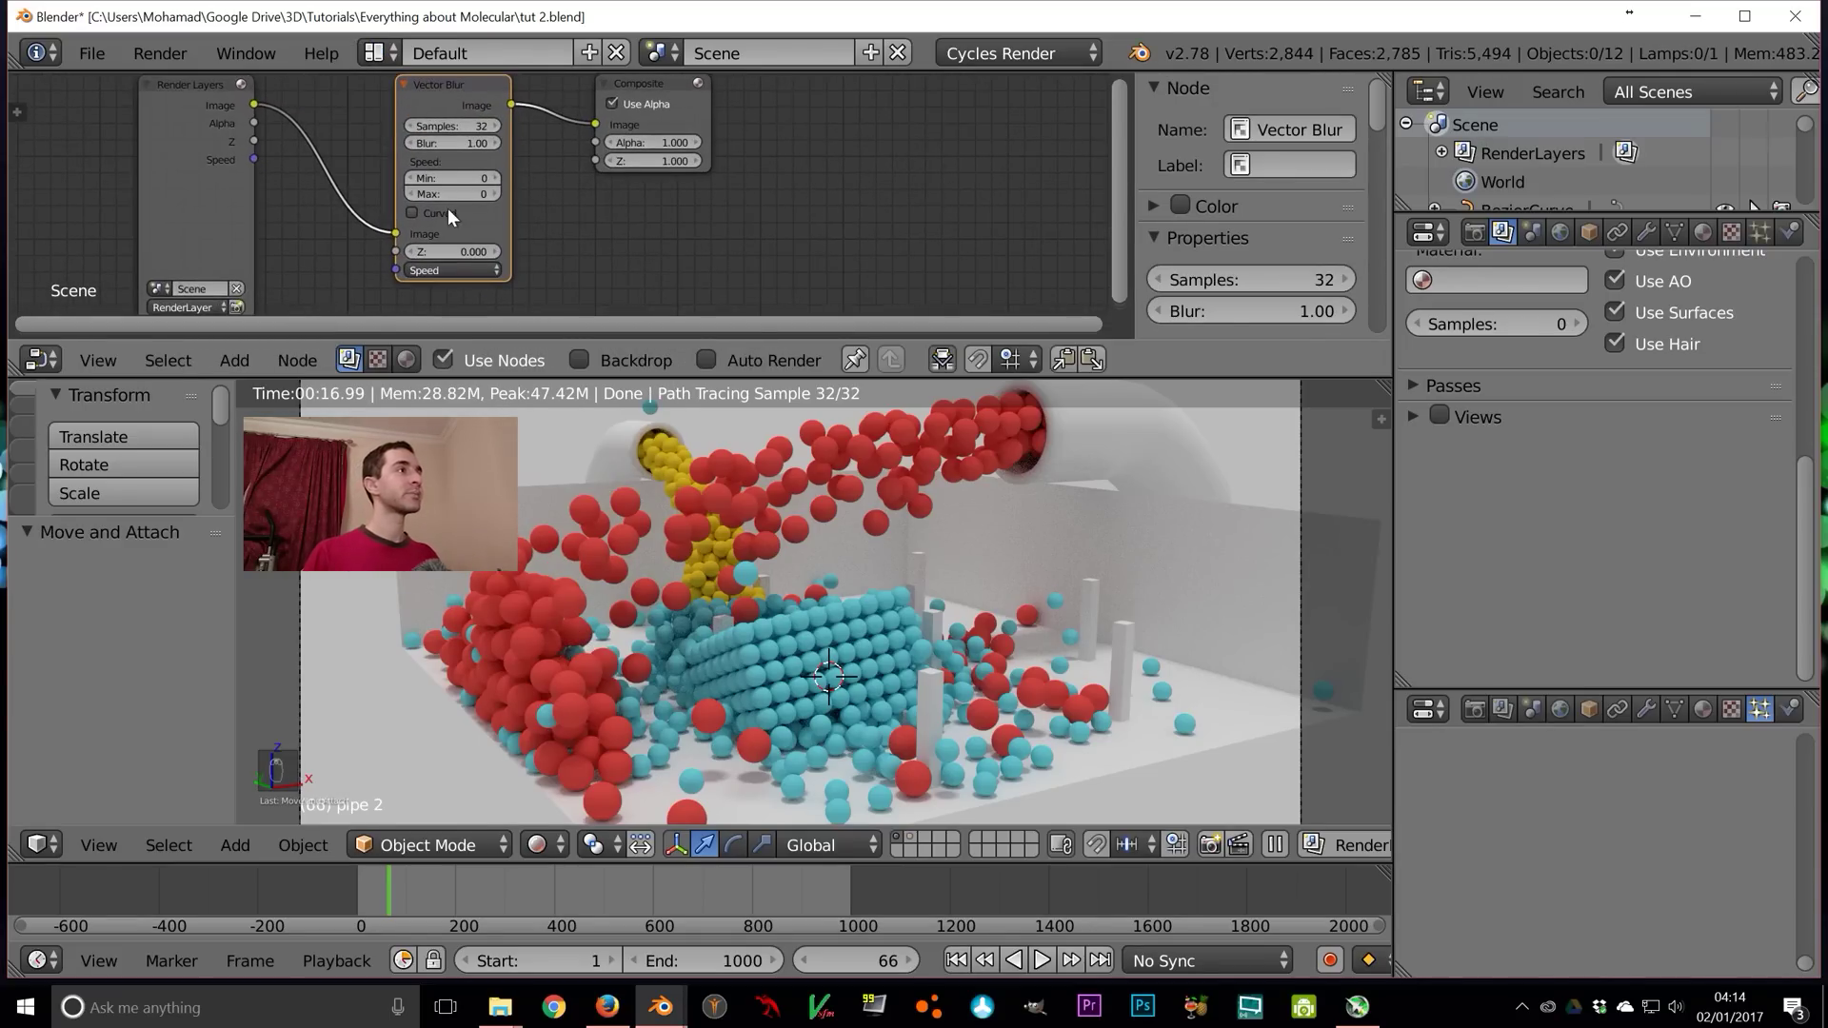
Connect the Z and Speed outputs of Render Layers to the matching Vector Blur inputs and save the scene
scroll(447, 207, "up", 2)
left_click_drag(283, 99, 422, 229)
key("ctrl+s")
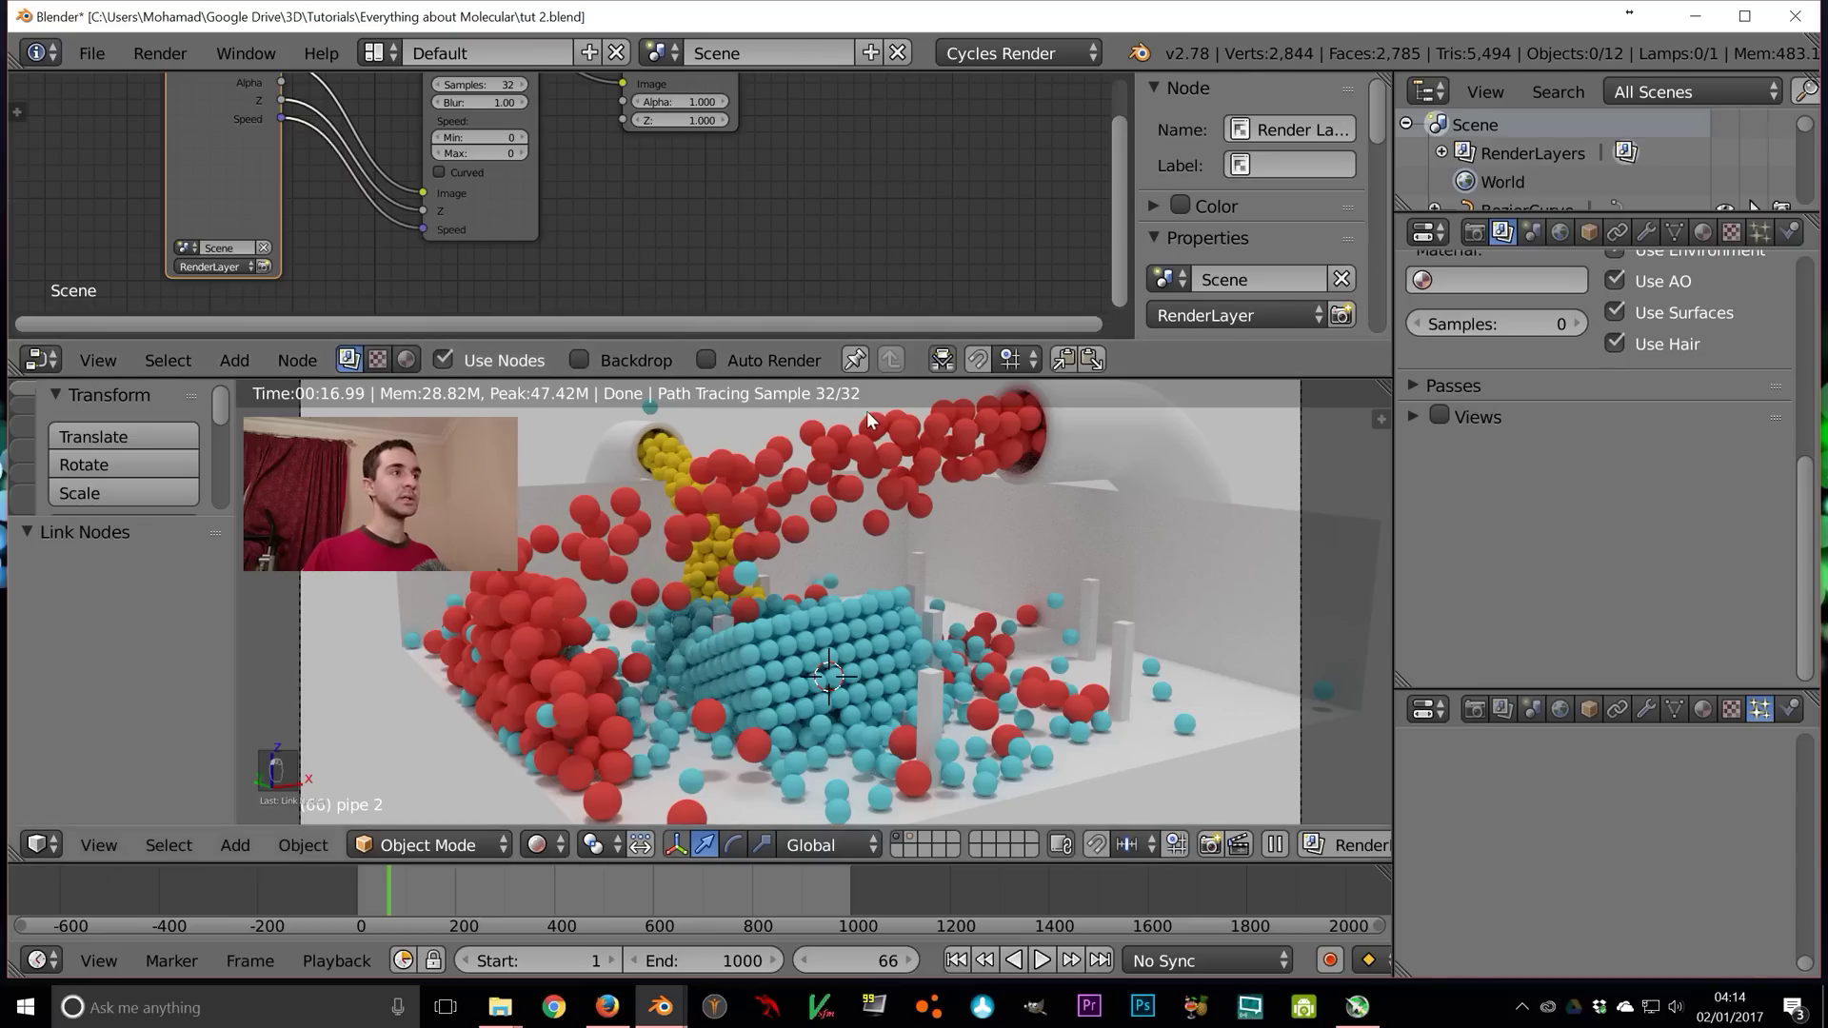
Render frame 66 with the viewport switched to wireframe, and inspect the motion blur on the particles
key("z")
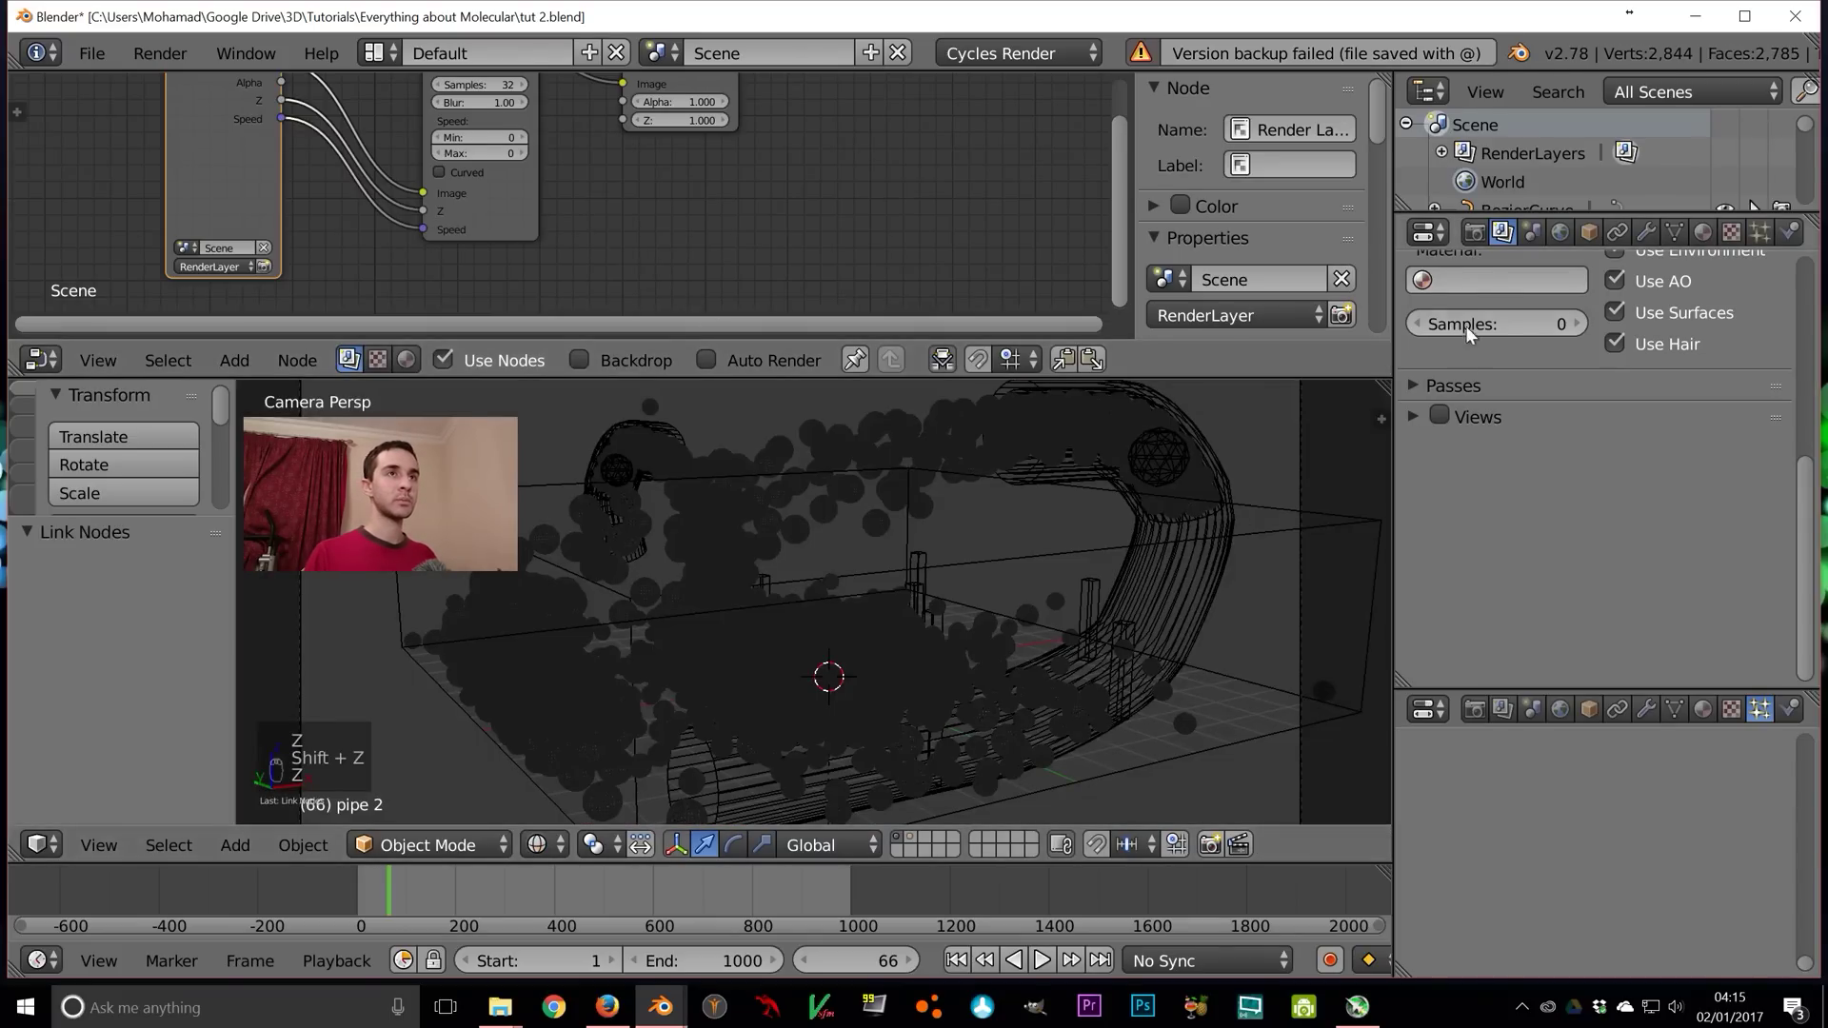
left_click(1475, 233)
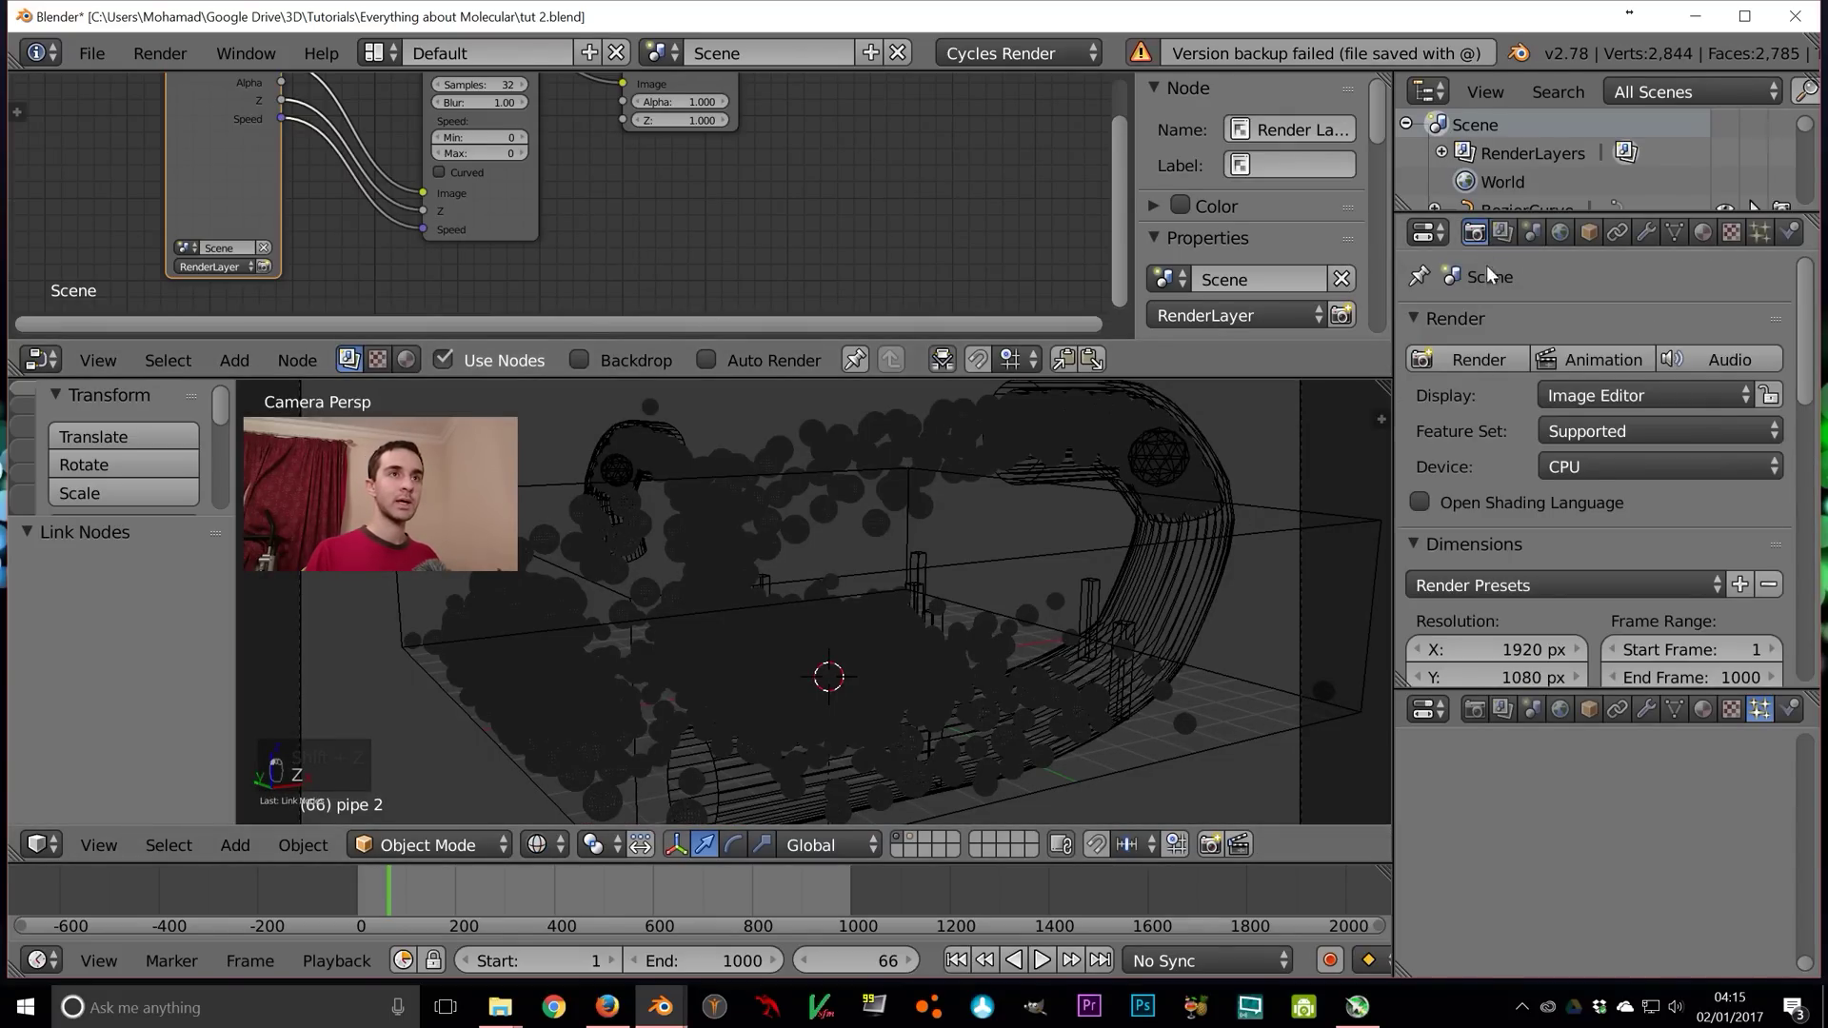
left_click(1482, 356)
scroll(857, 600, "up", 3)
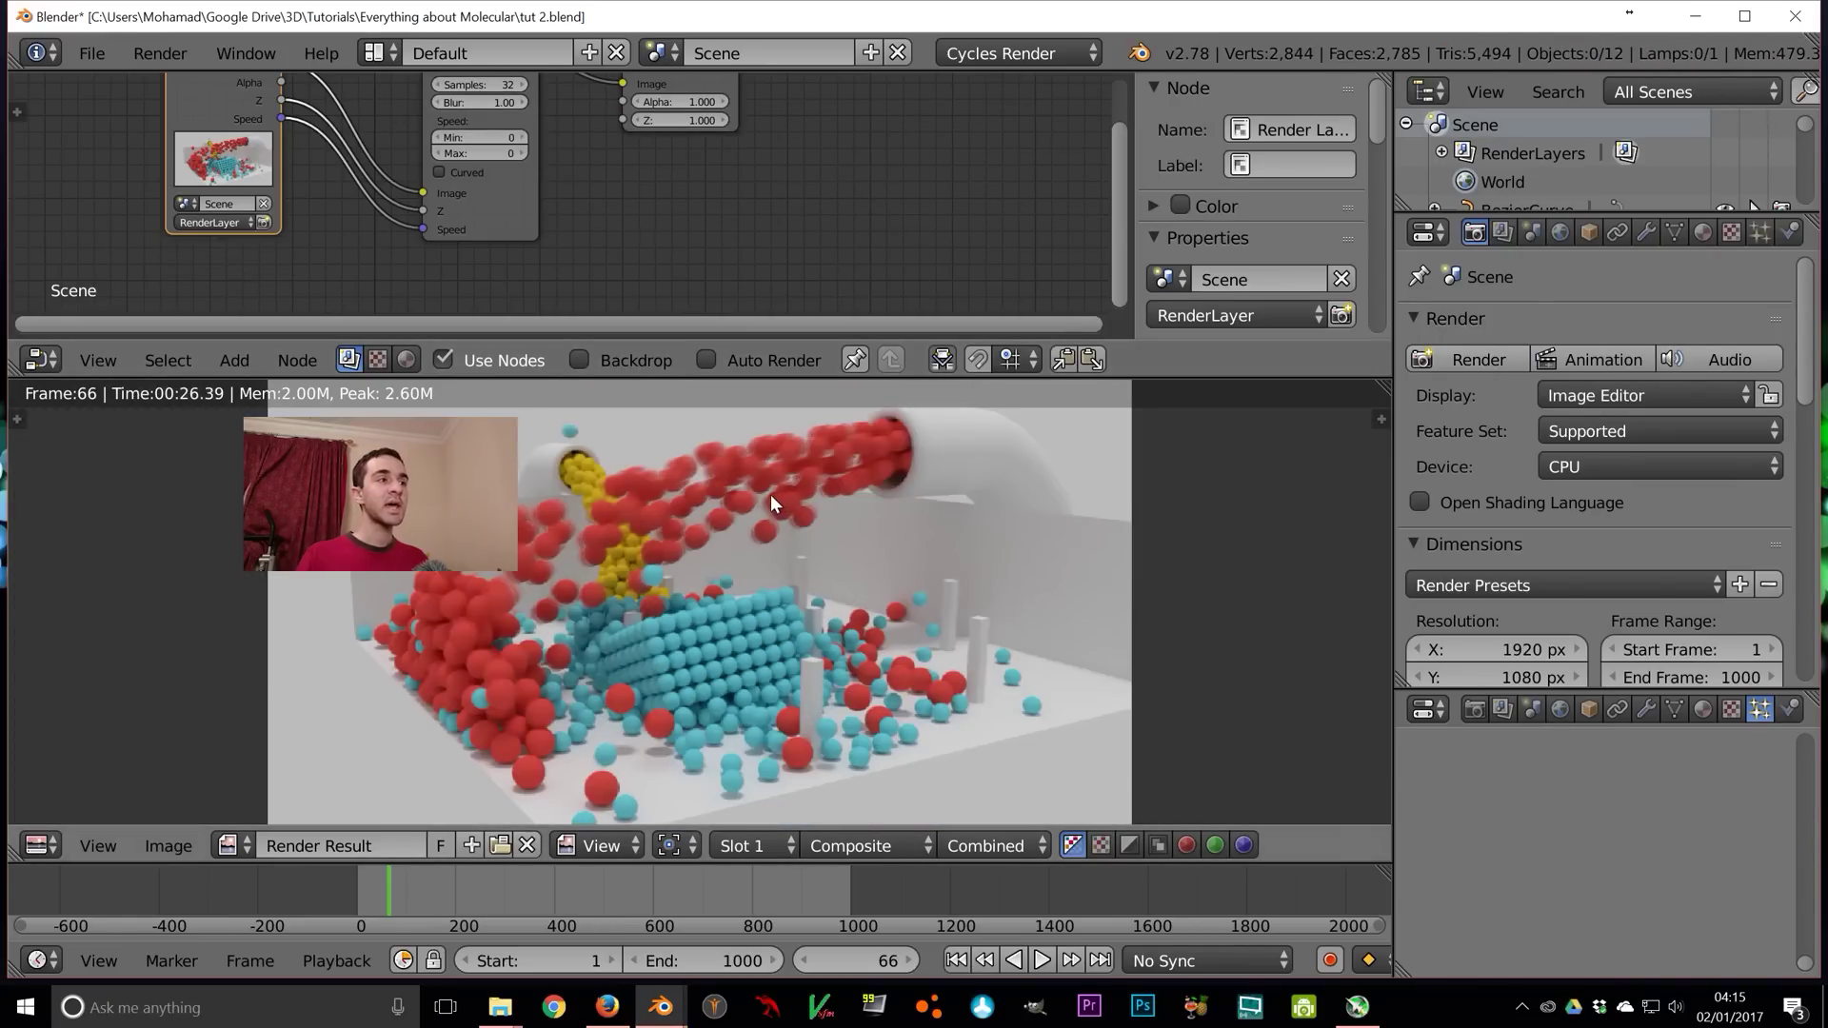
scroll(857, 552, "up", 3)
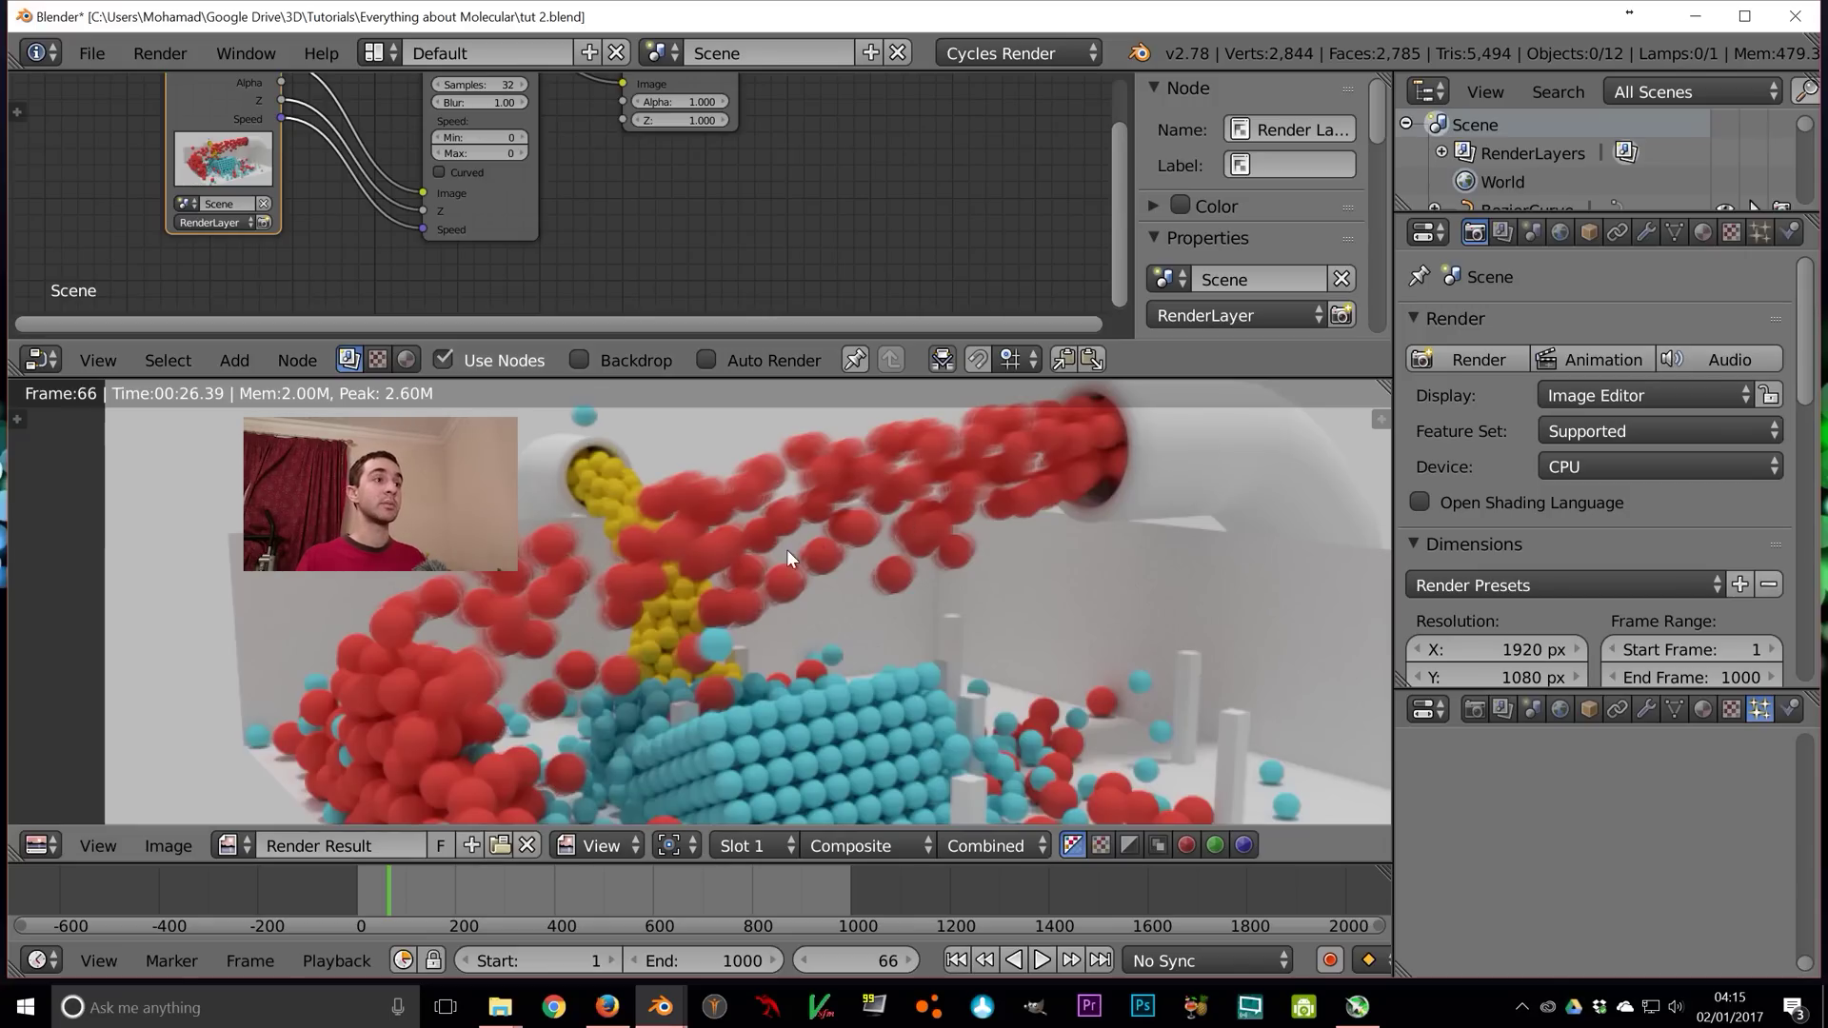
scroll(950, 471, "up", 3)
middle_click_drag(583, 158, 627, 200)
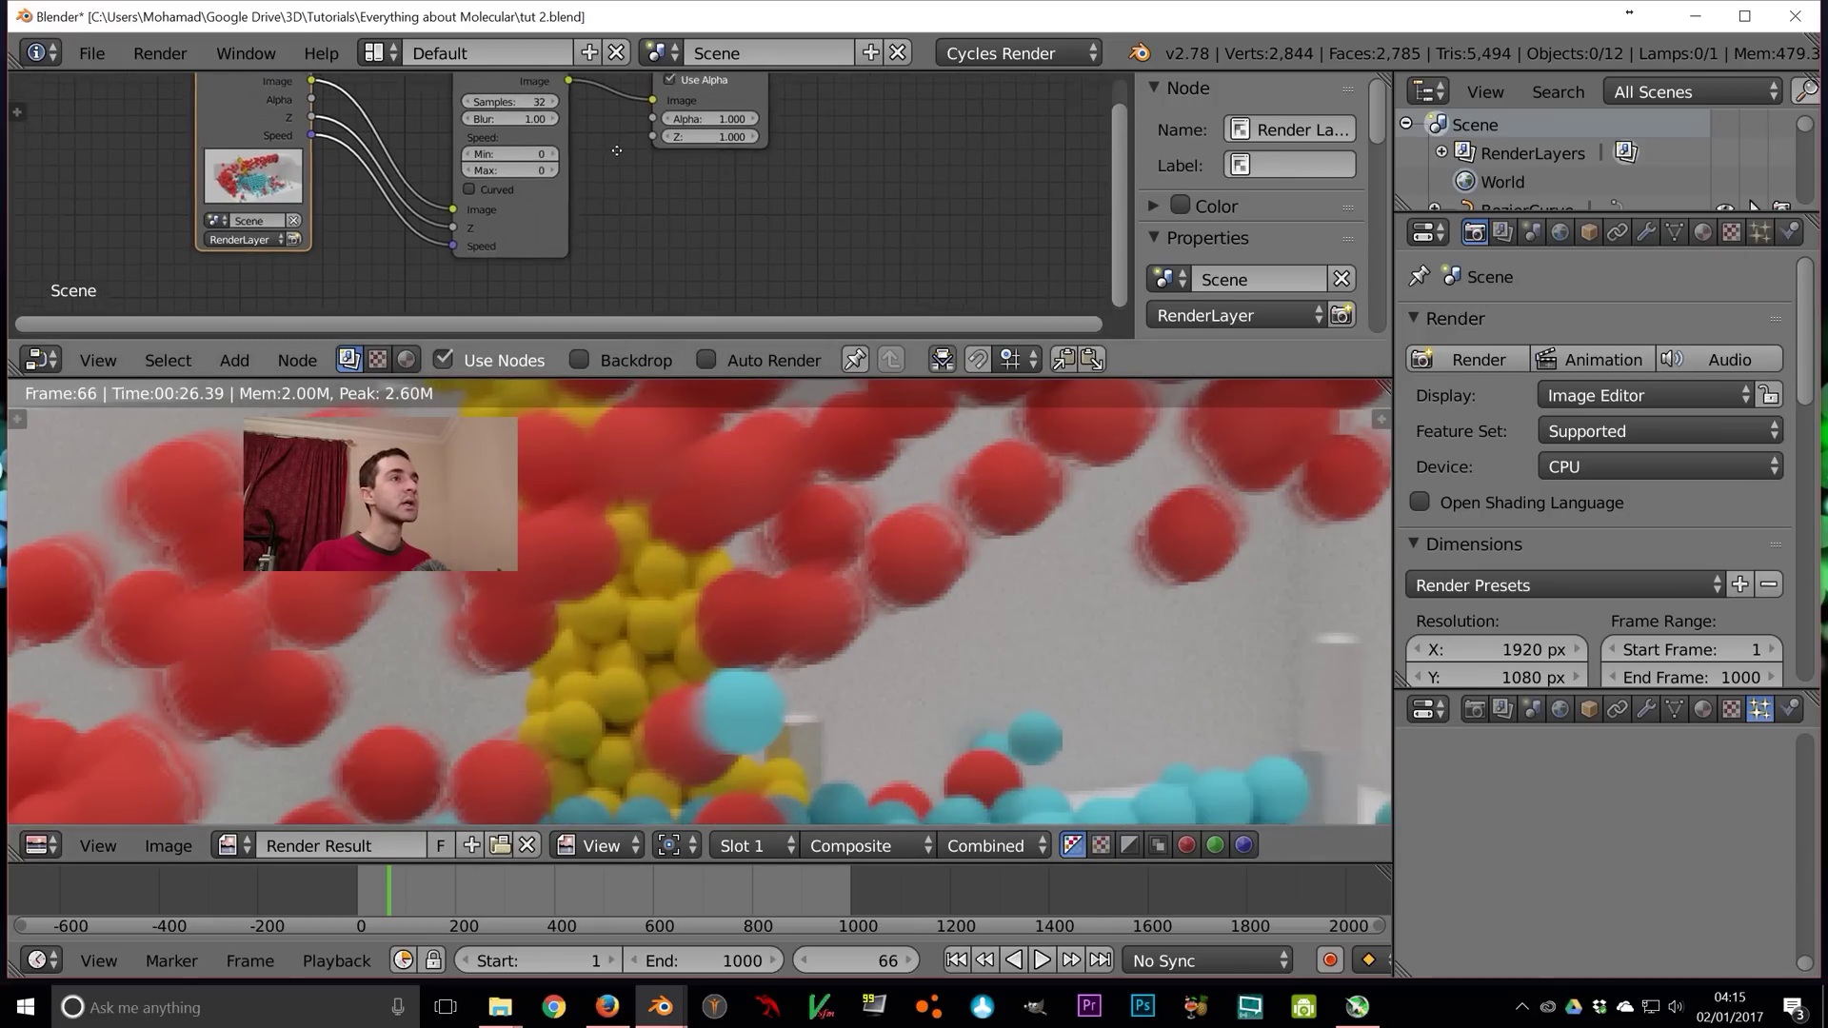
scroll(717, 631, "down", 5)
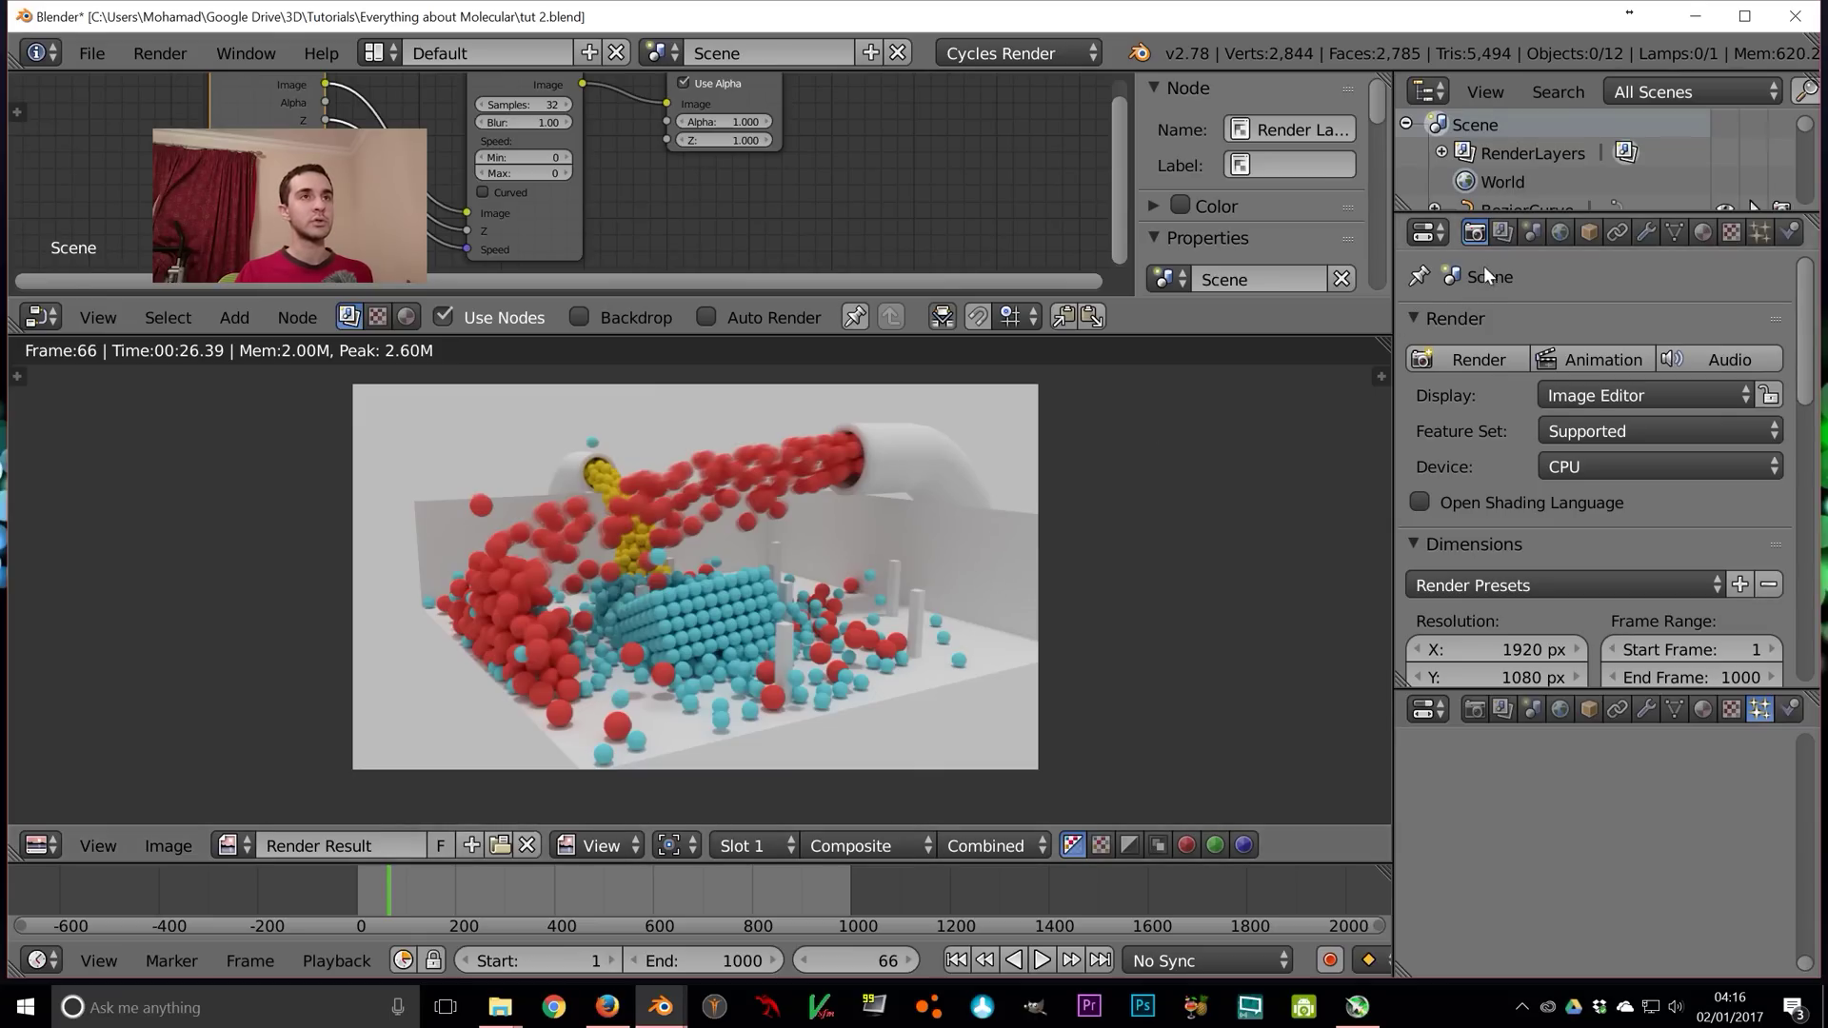
Set the render output path to //render\
scroll(1640, 480, "down", 6)
left_click(1476, 590)
type("//r")
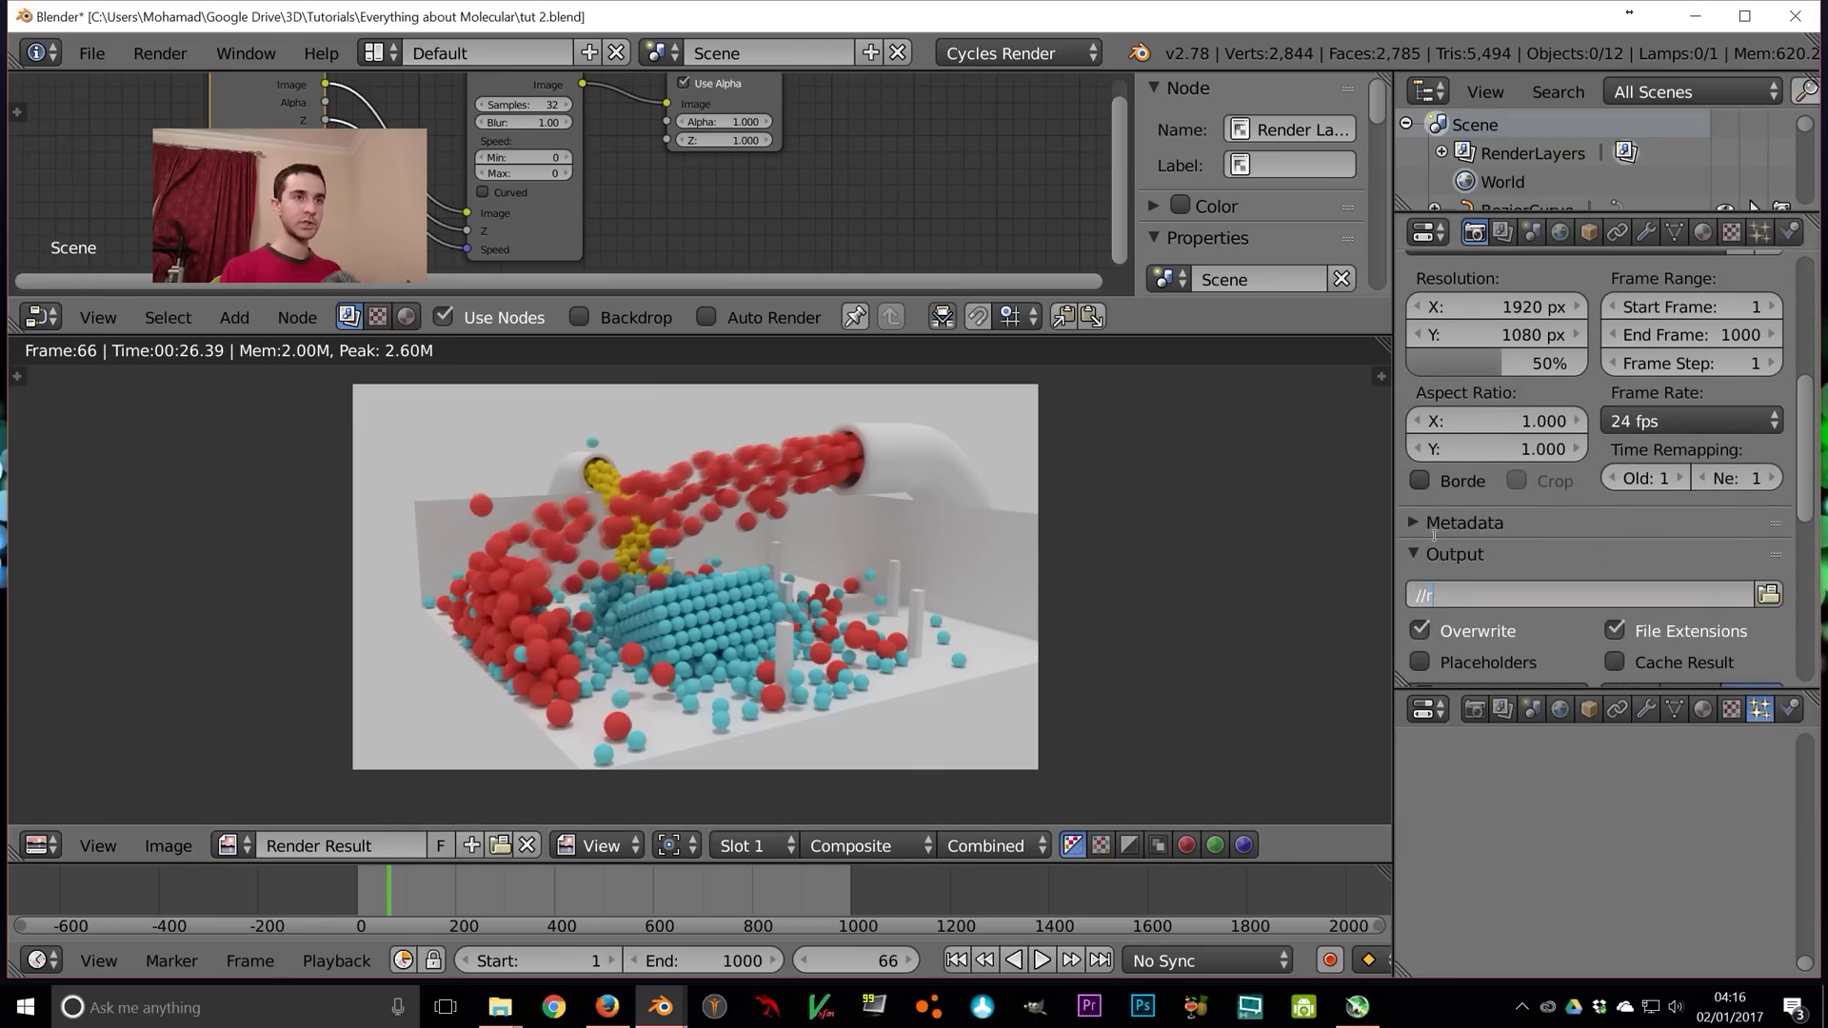
type("ender\\")
key("Return")
Set the render output format to JPEG and the resolution scale to 100%
scroll(1499, 552, "down", 4)
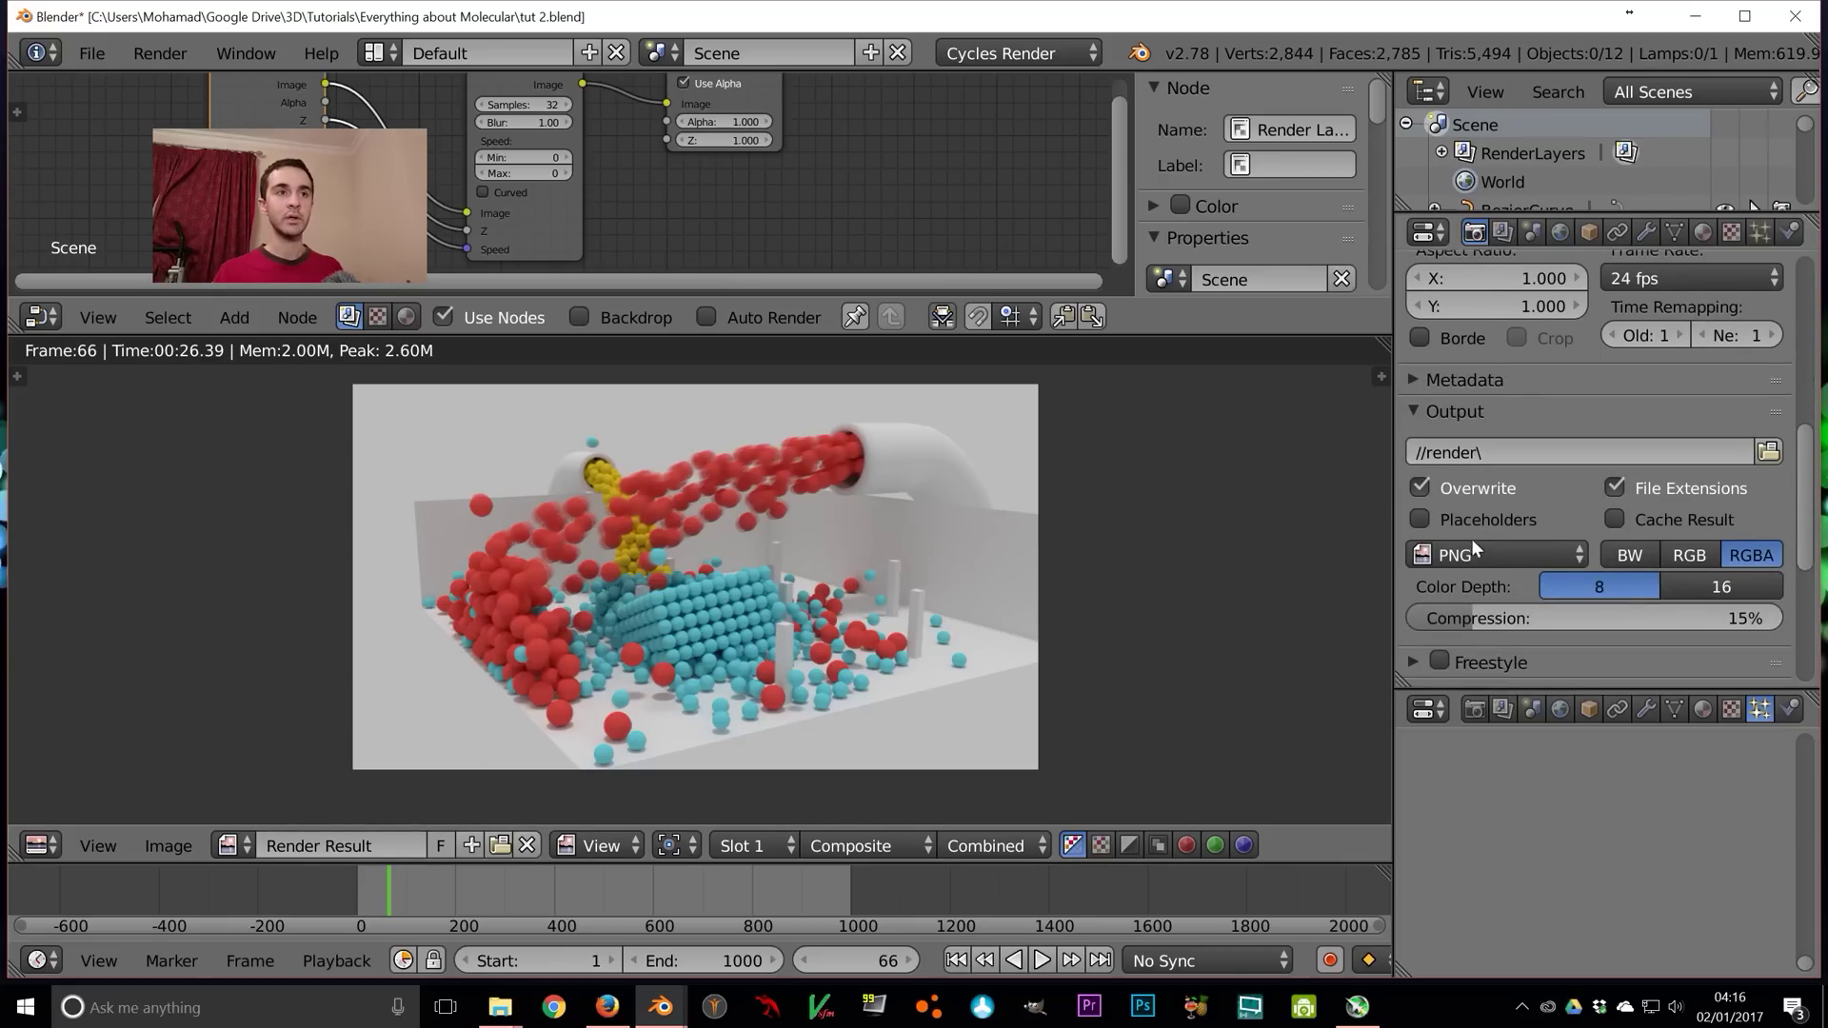
left_click(1470, 550)
left_click(1130, 425)
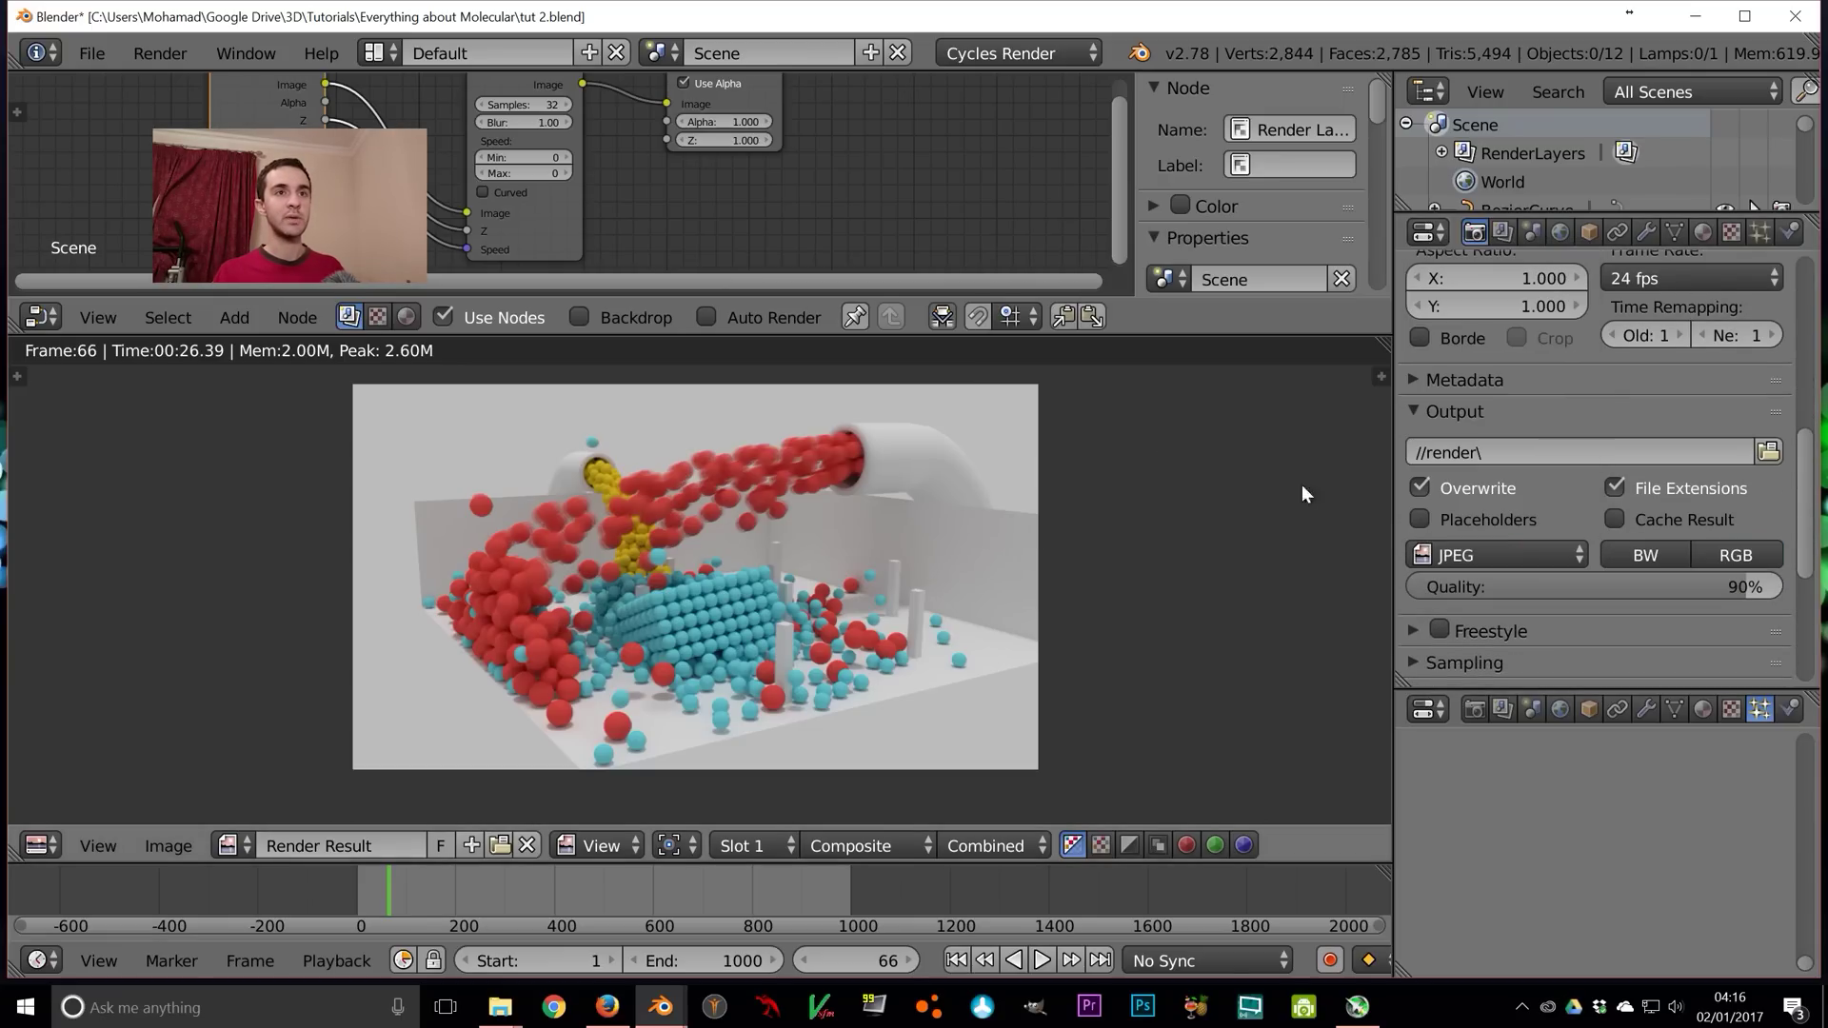
scroll(1523, 396, "up", 4)
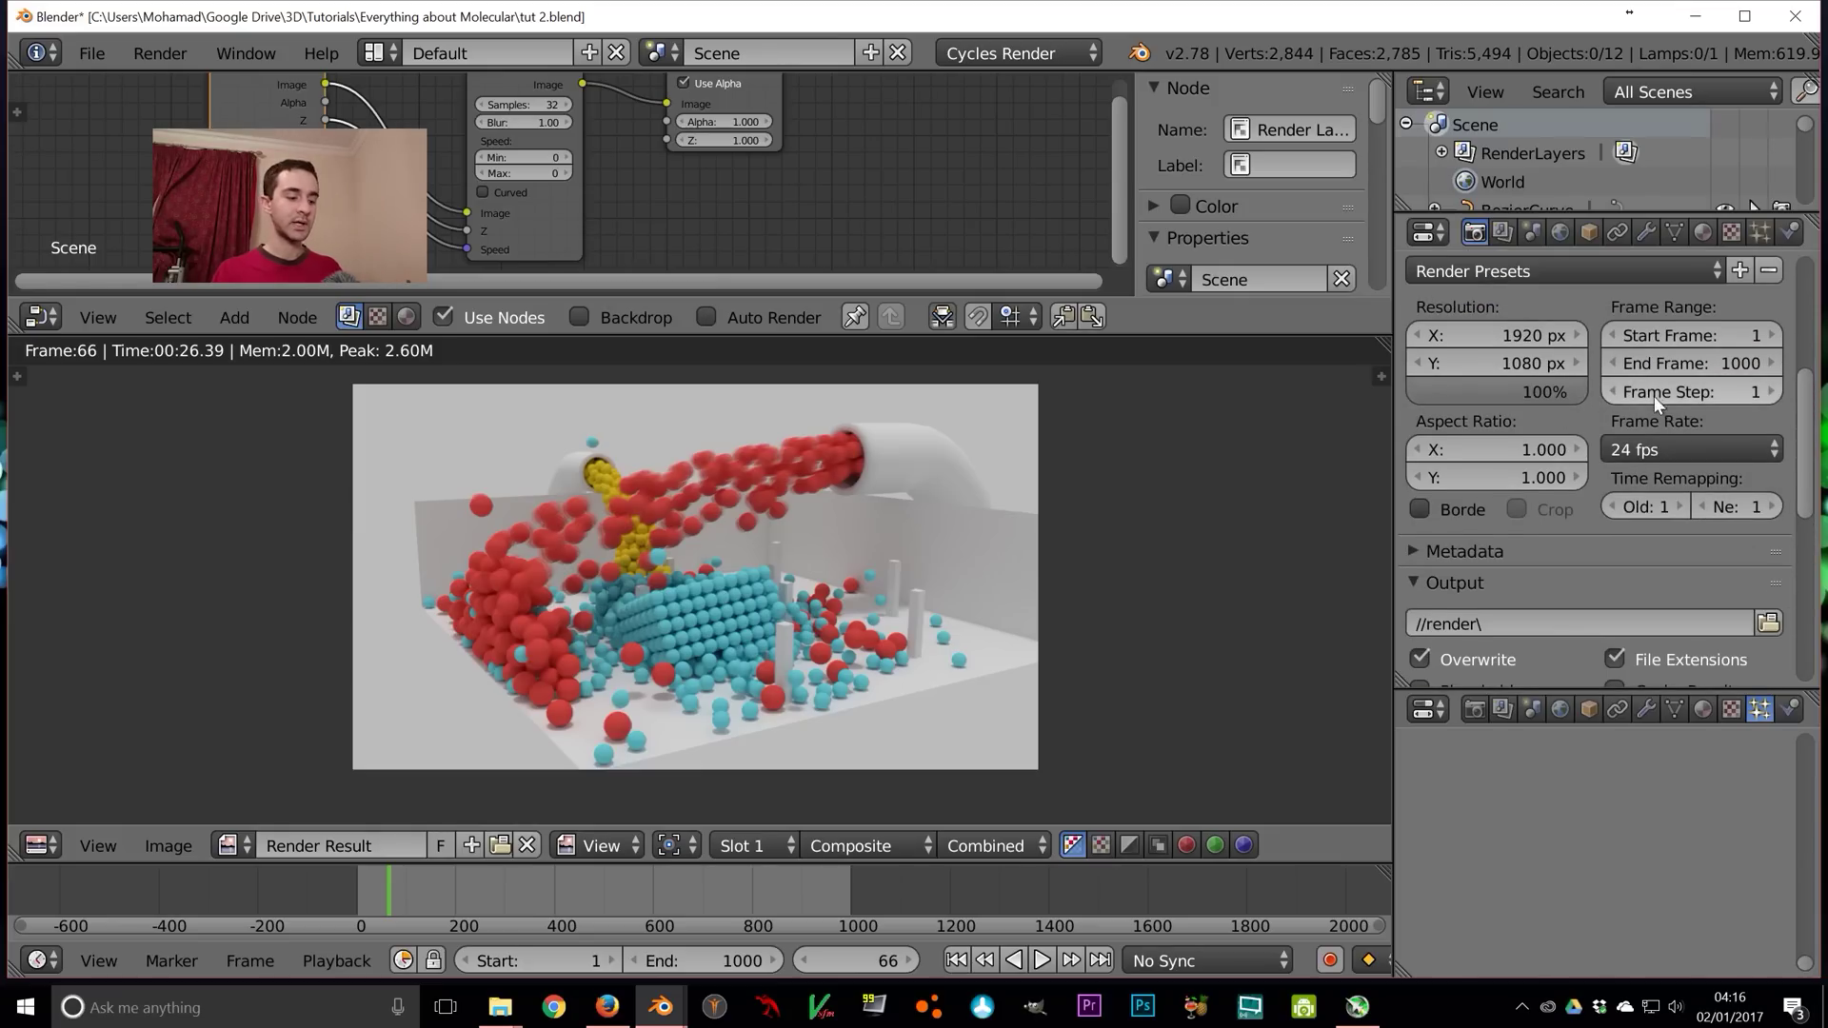